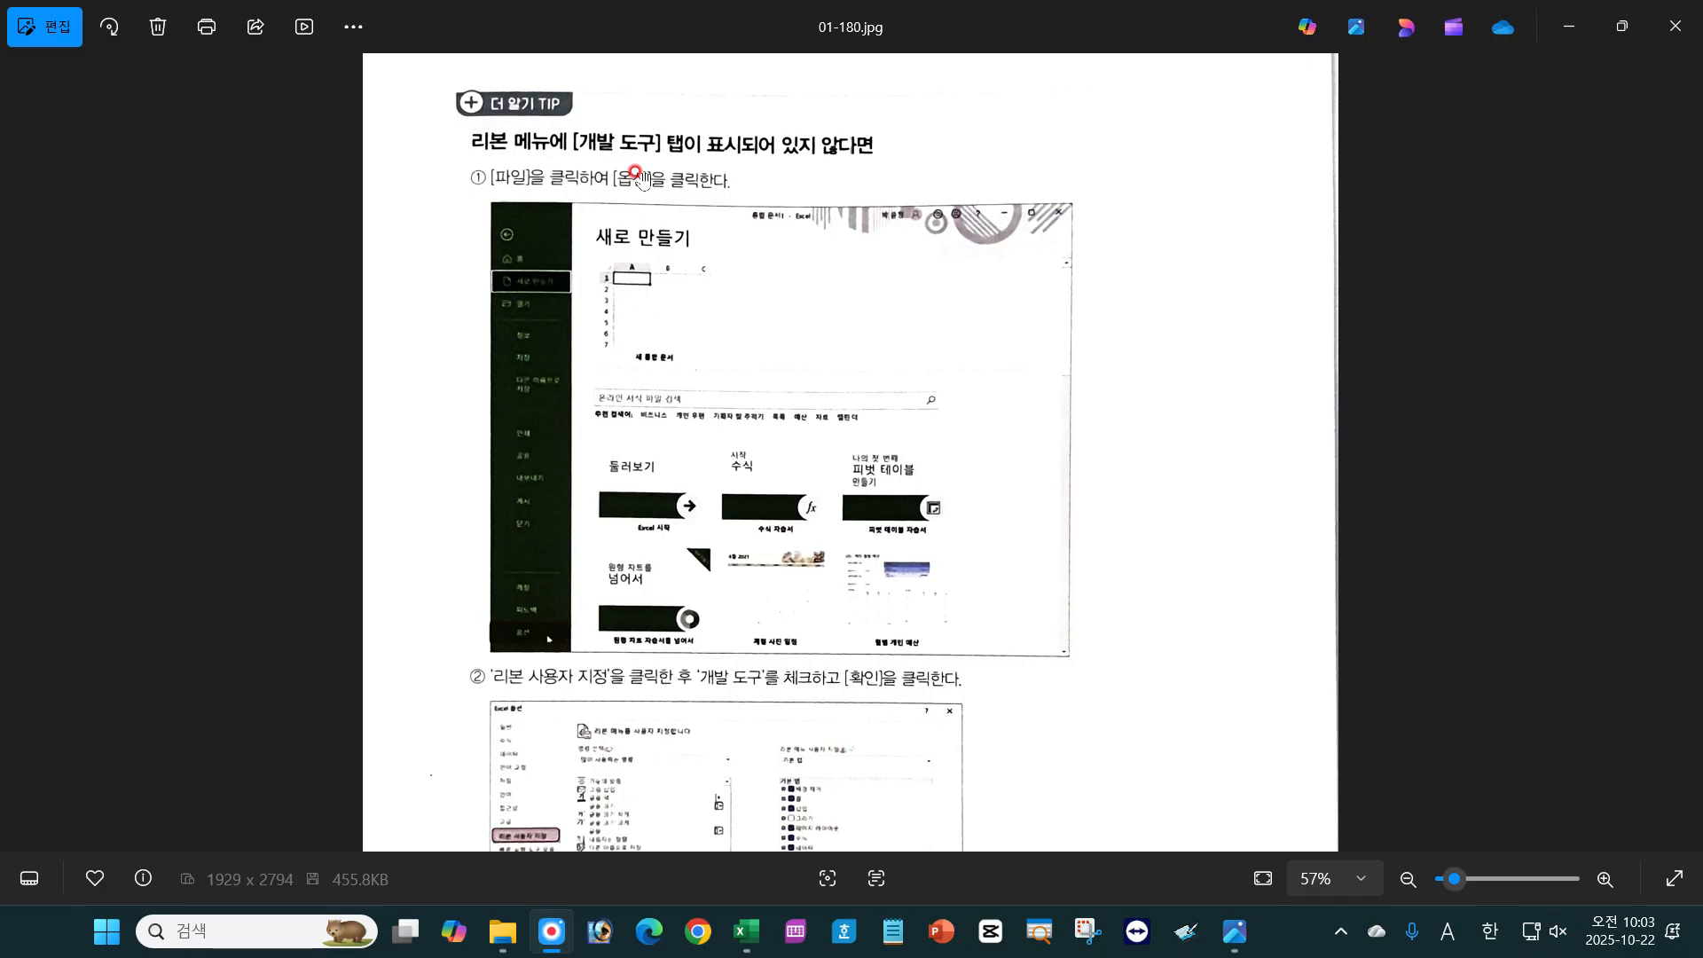
Compare the 개발 도구 tab instructions in 01-180.jpg with the open workbook, read them through, and close the image.
click(746, 930)
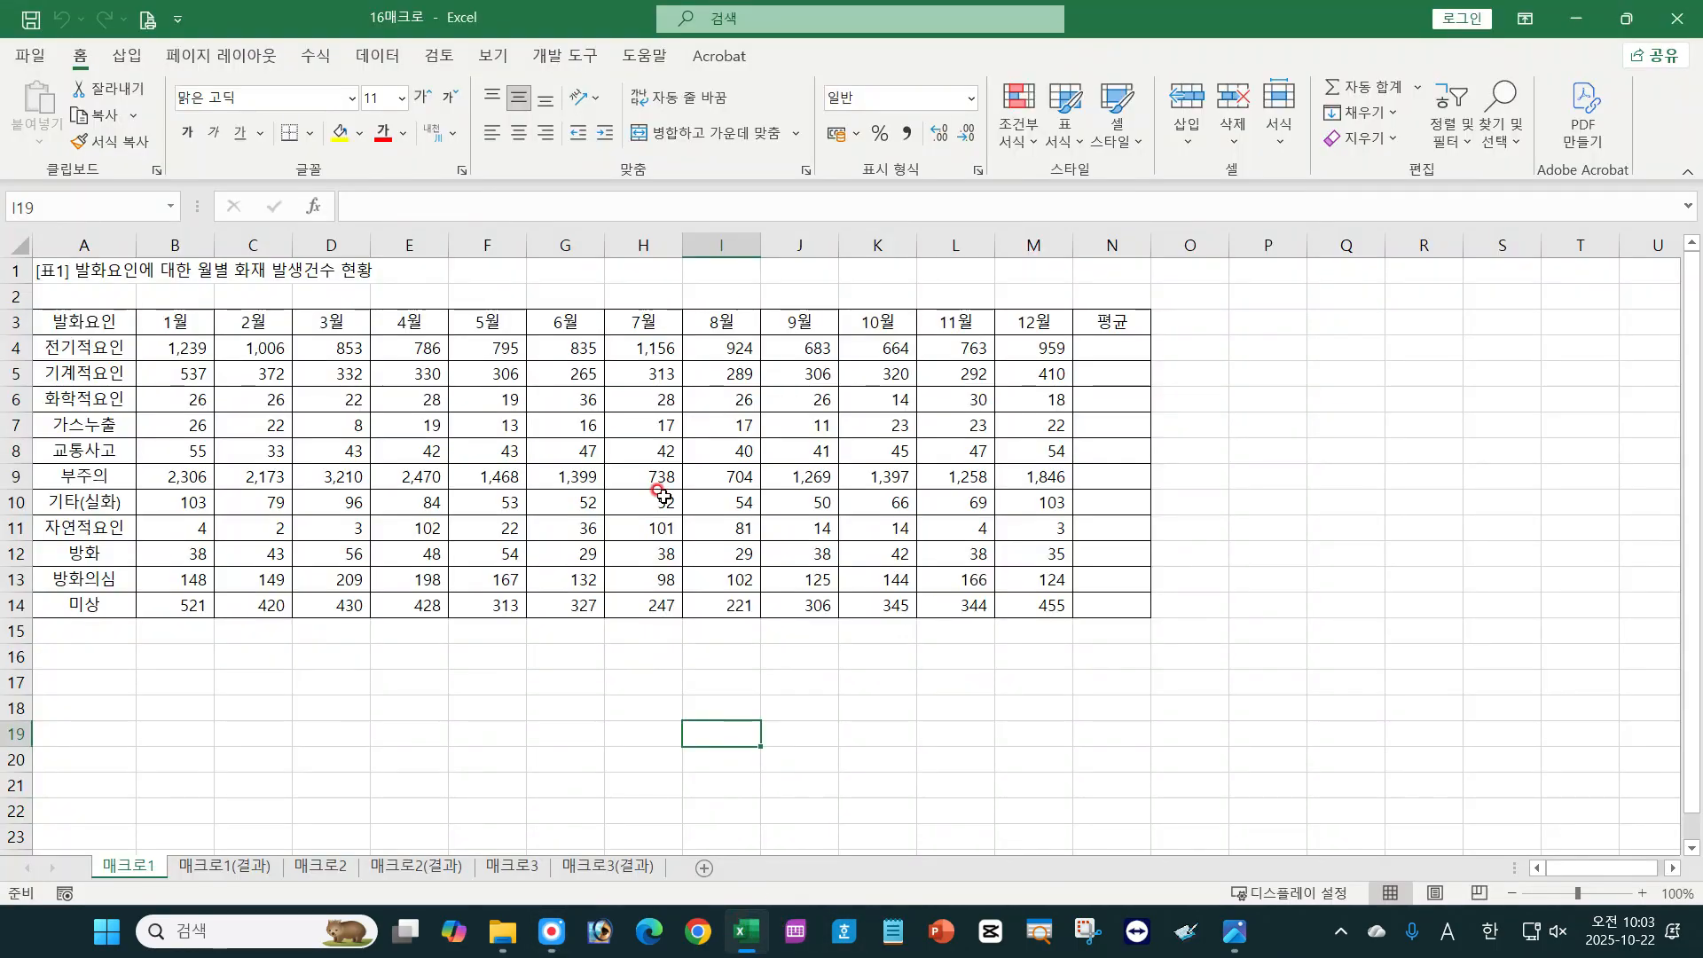
click(586, 57)
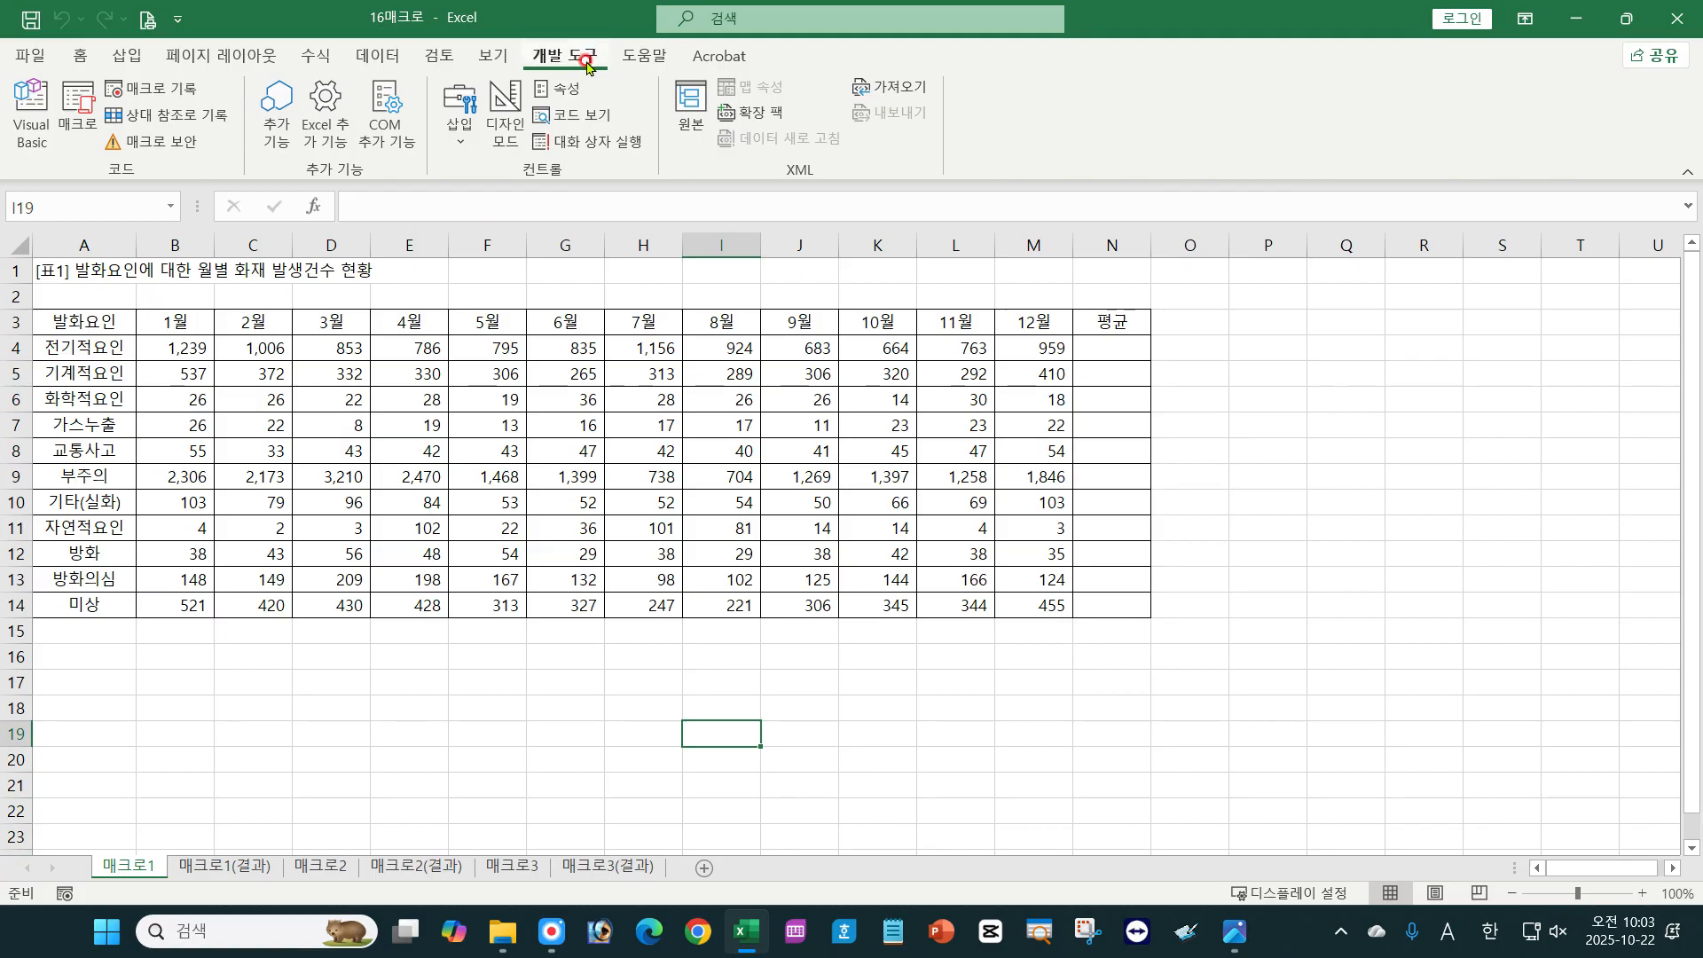
click(1235, 930)
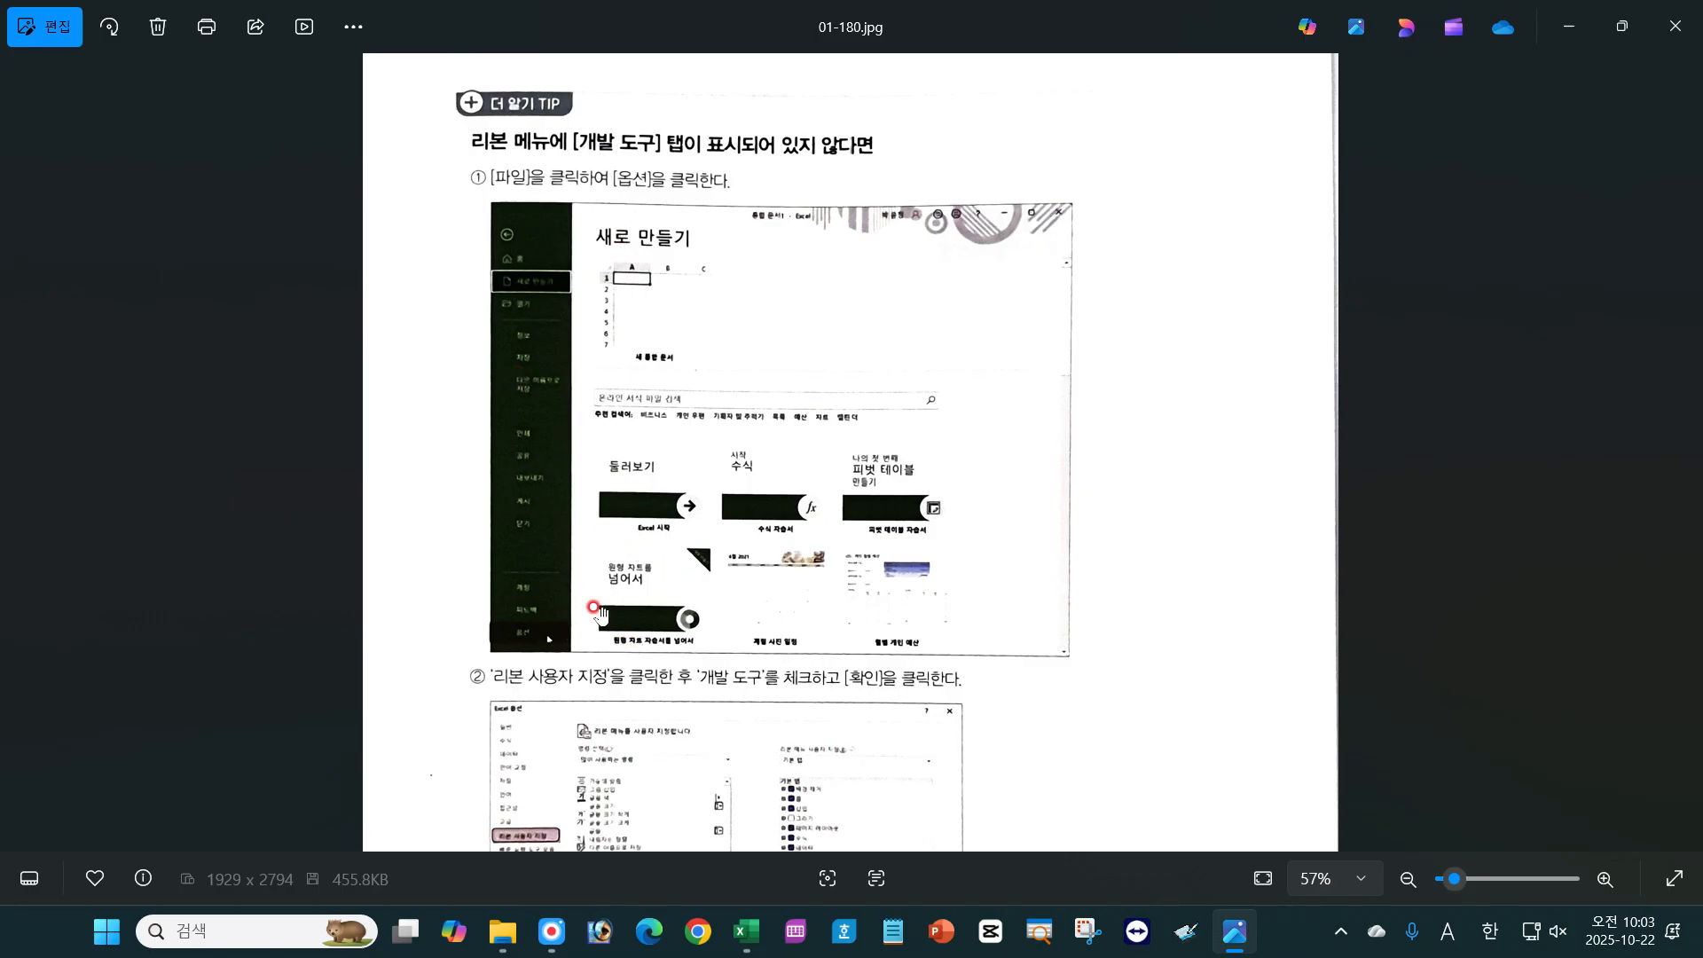
scroll(719, 319, down, 3)
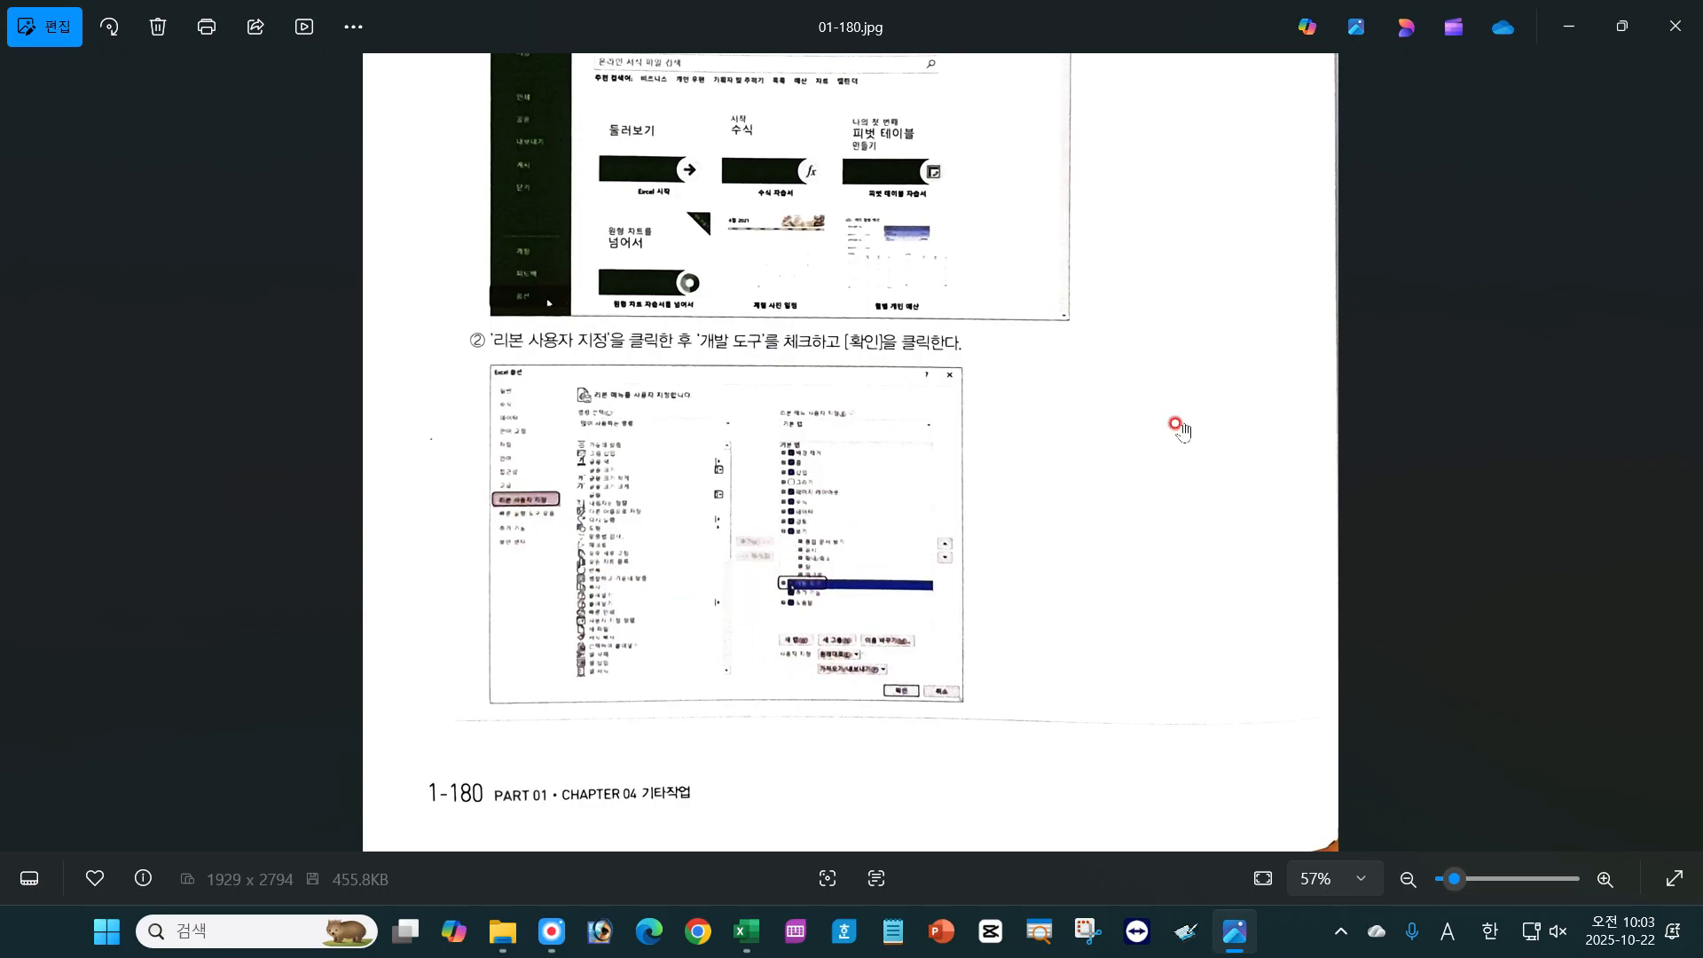
click(1675, 27)
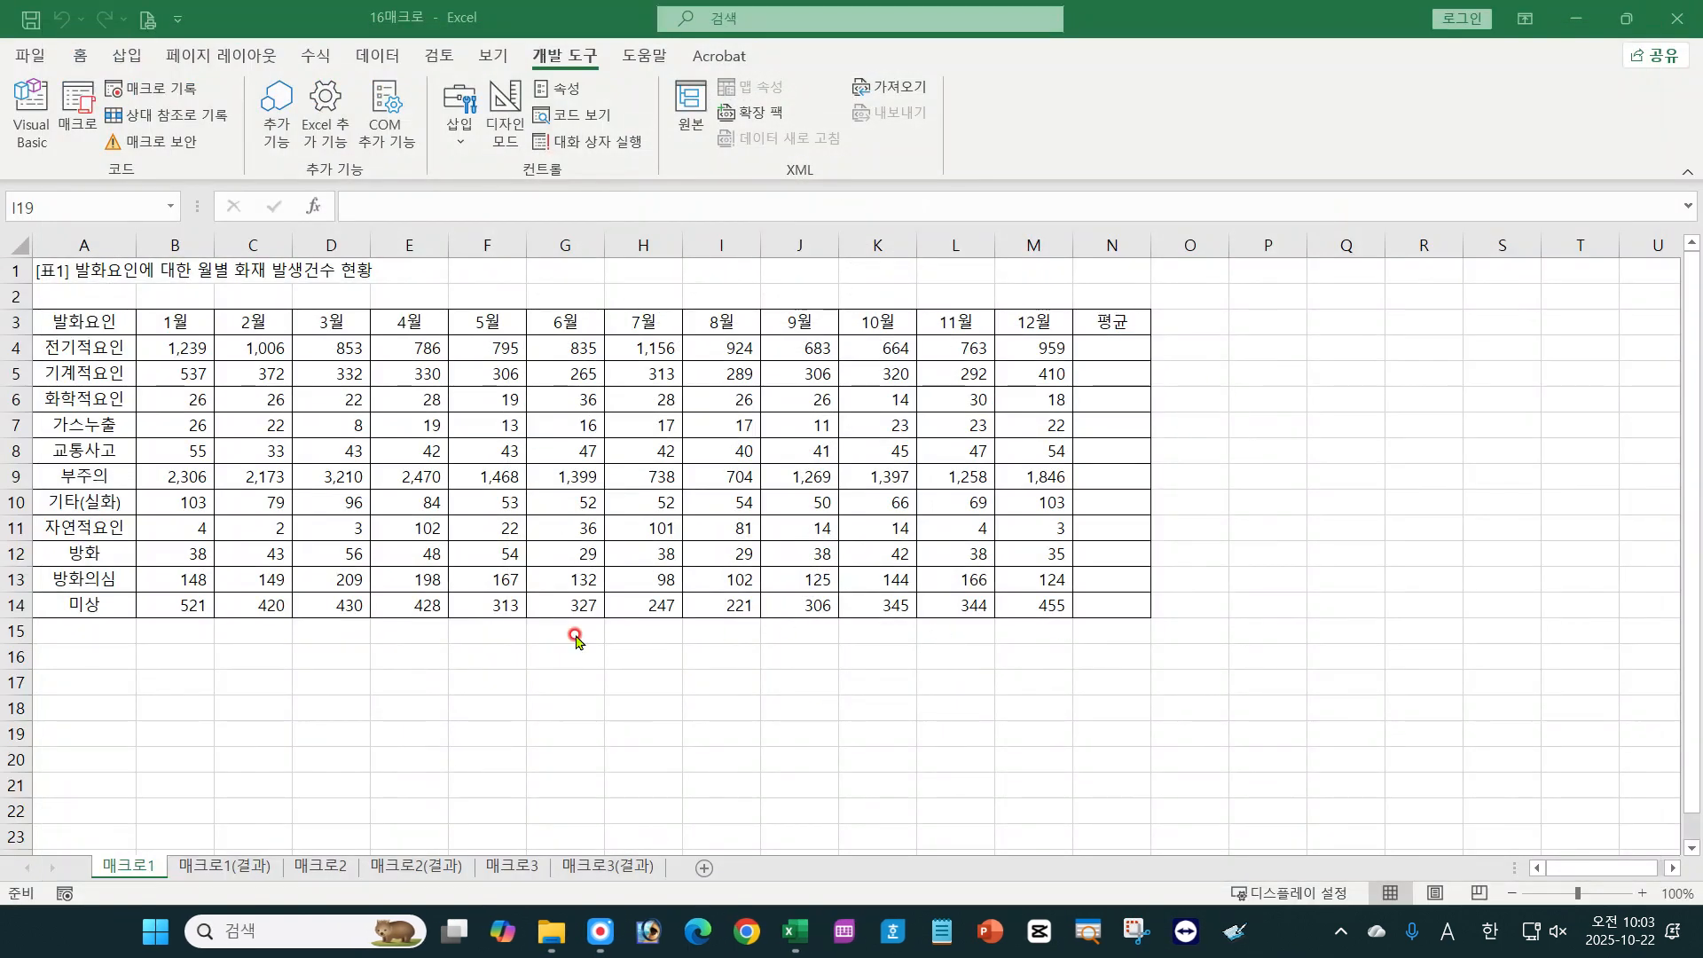
Enable 개발 도구 among the main ribbon tabs in the Excel options and apply the customization.
click(30, 57)
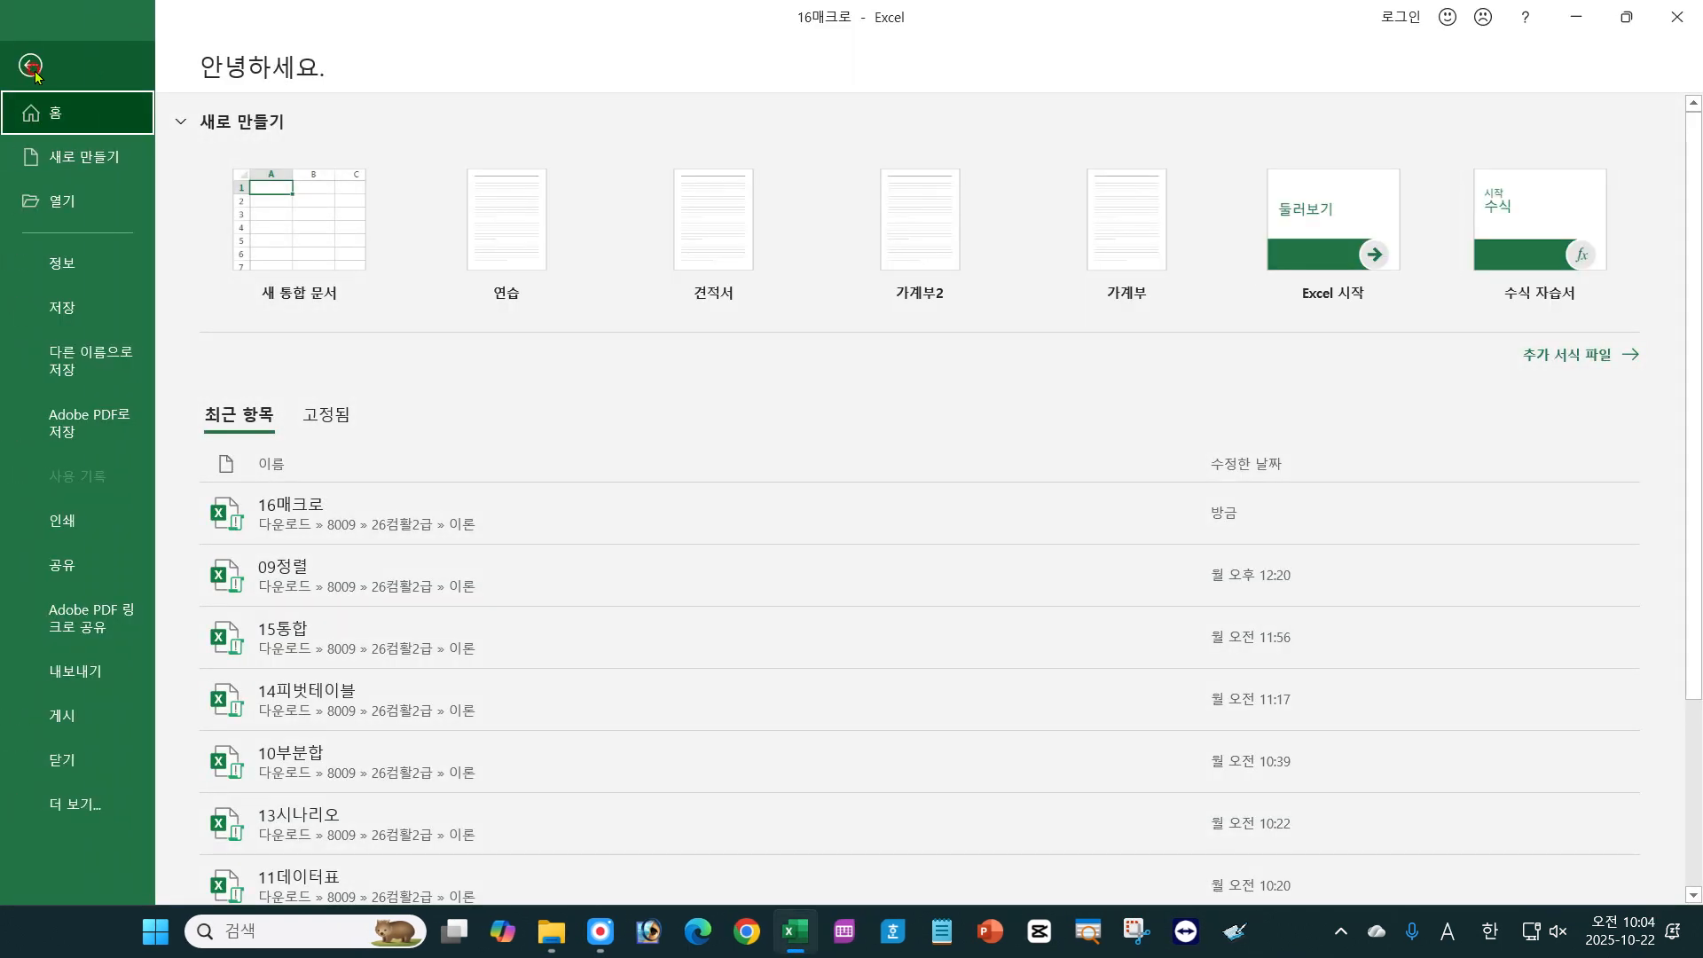
click(78, 804)
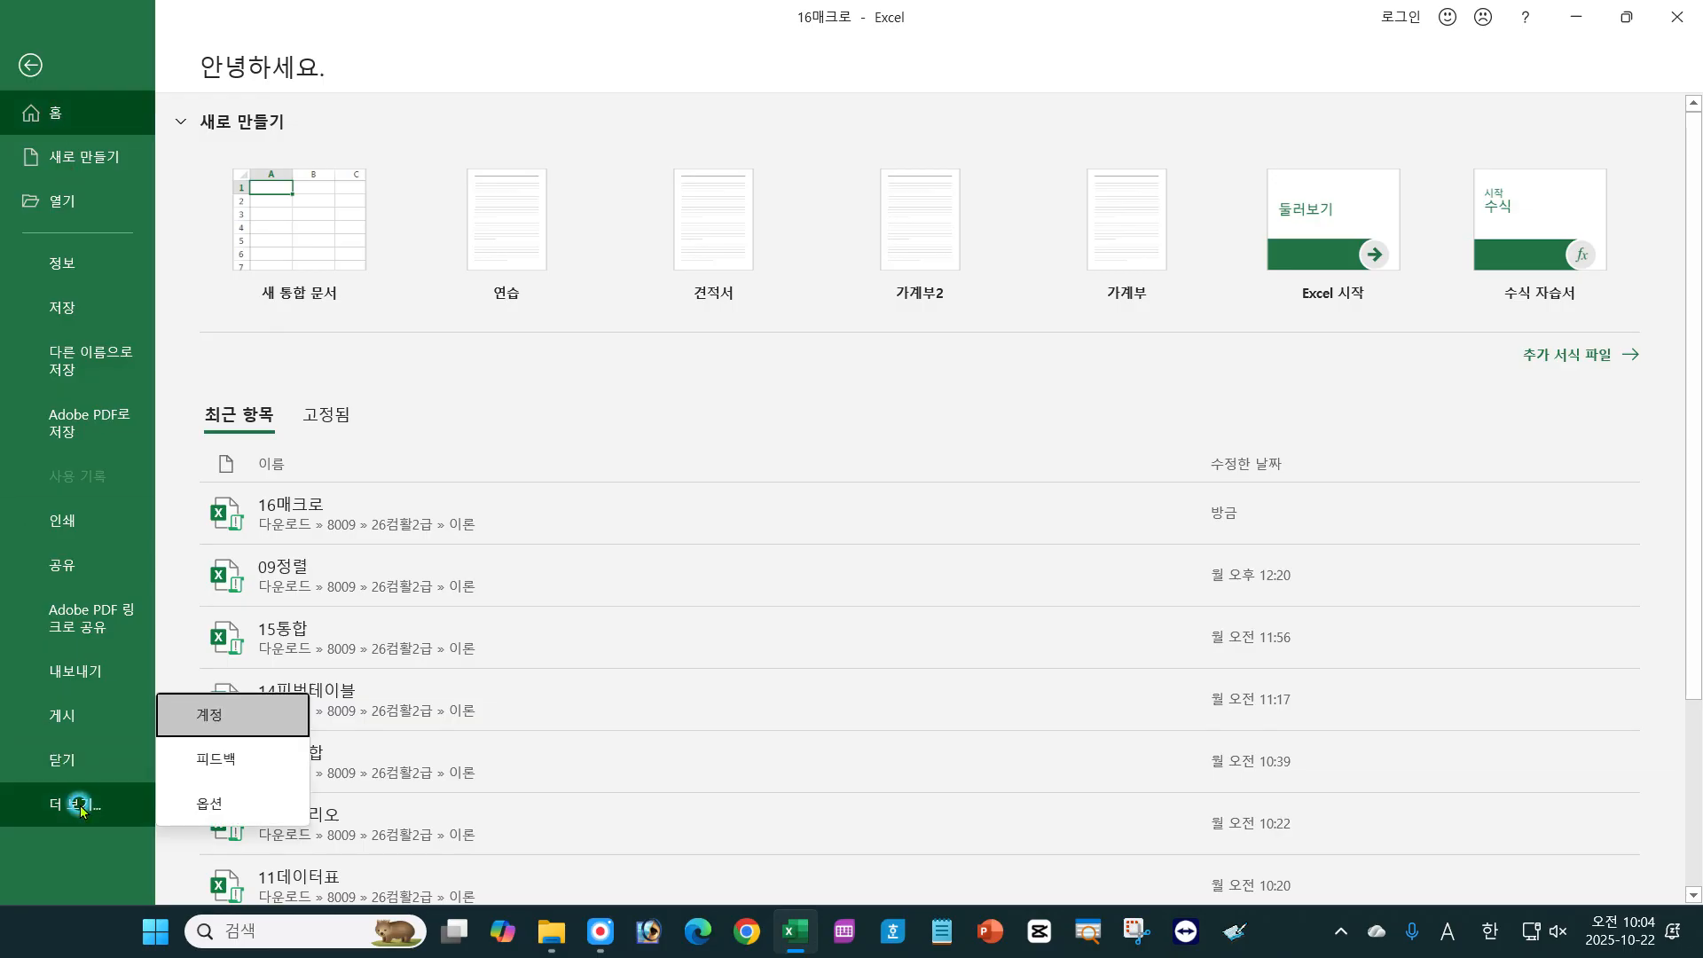
click(216, 806)
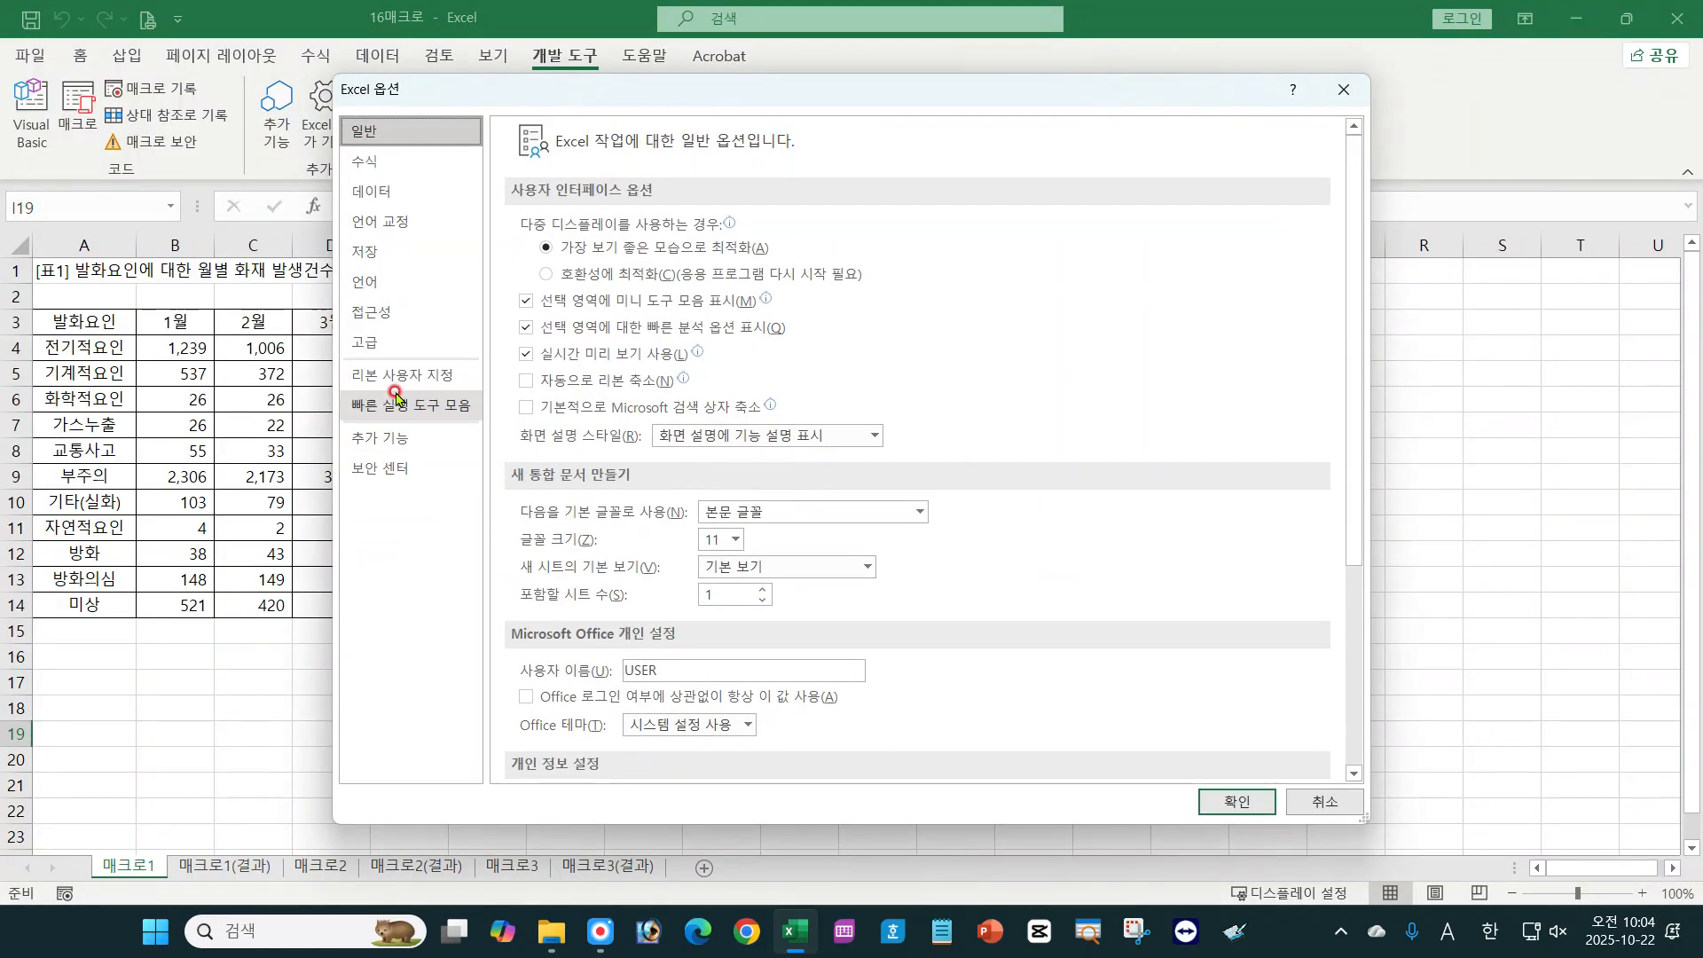
click(409, 376)
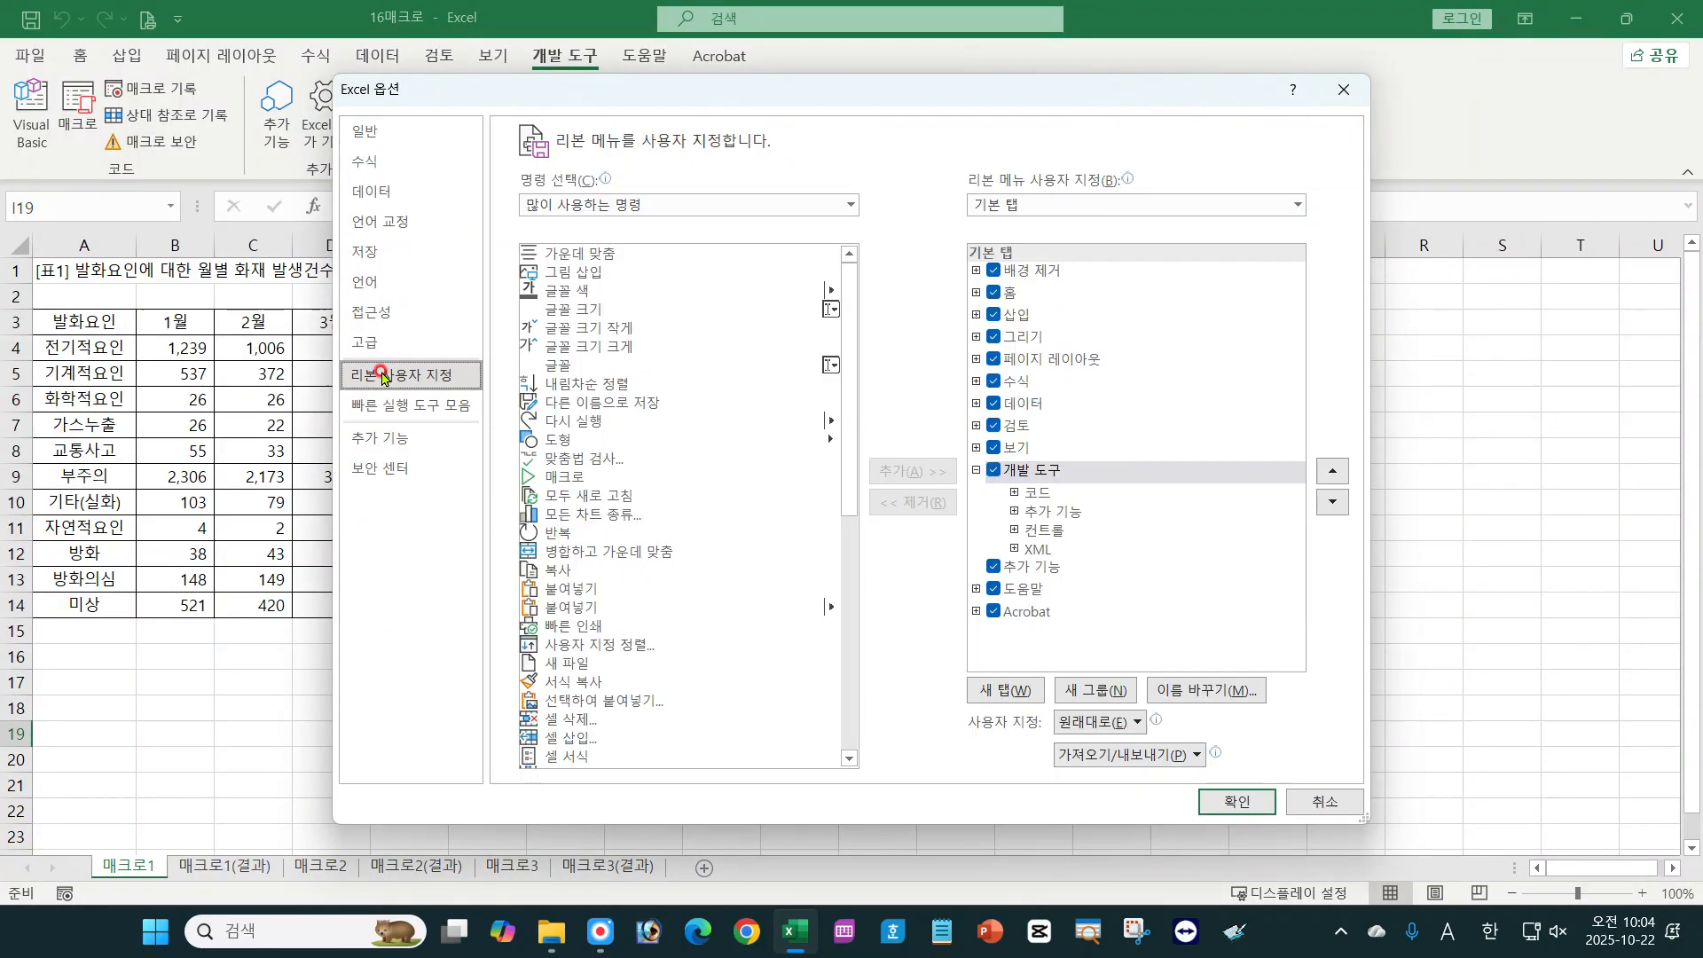
drag(671, 85, 659, 233)
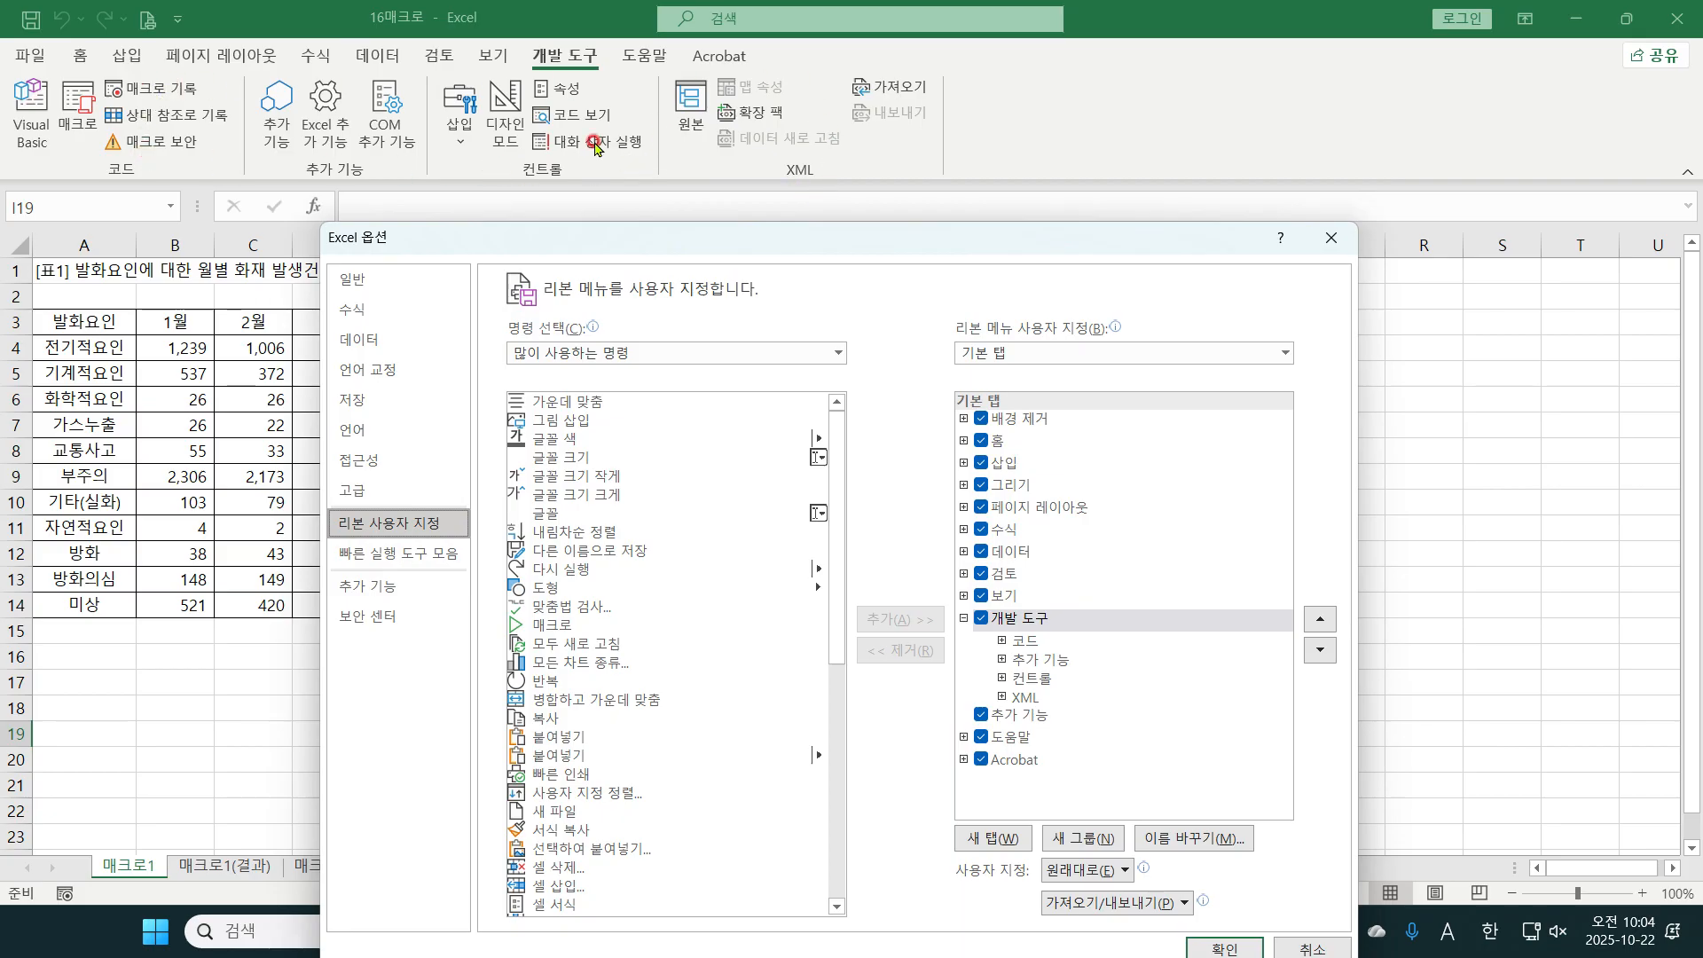
click(373, 535)
click(982, 623)
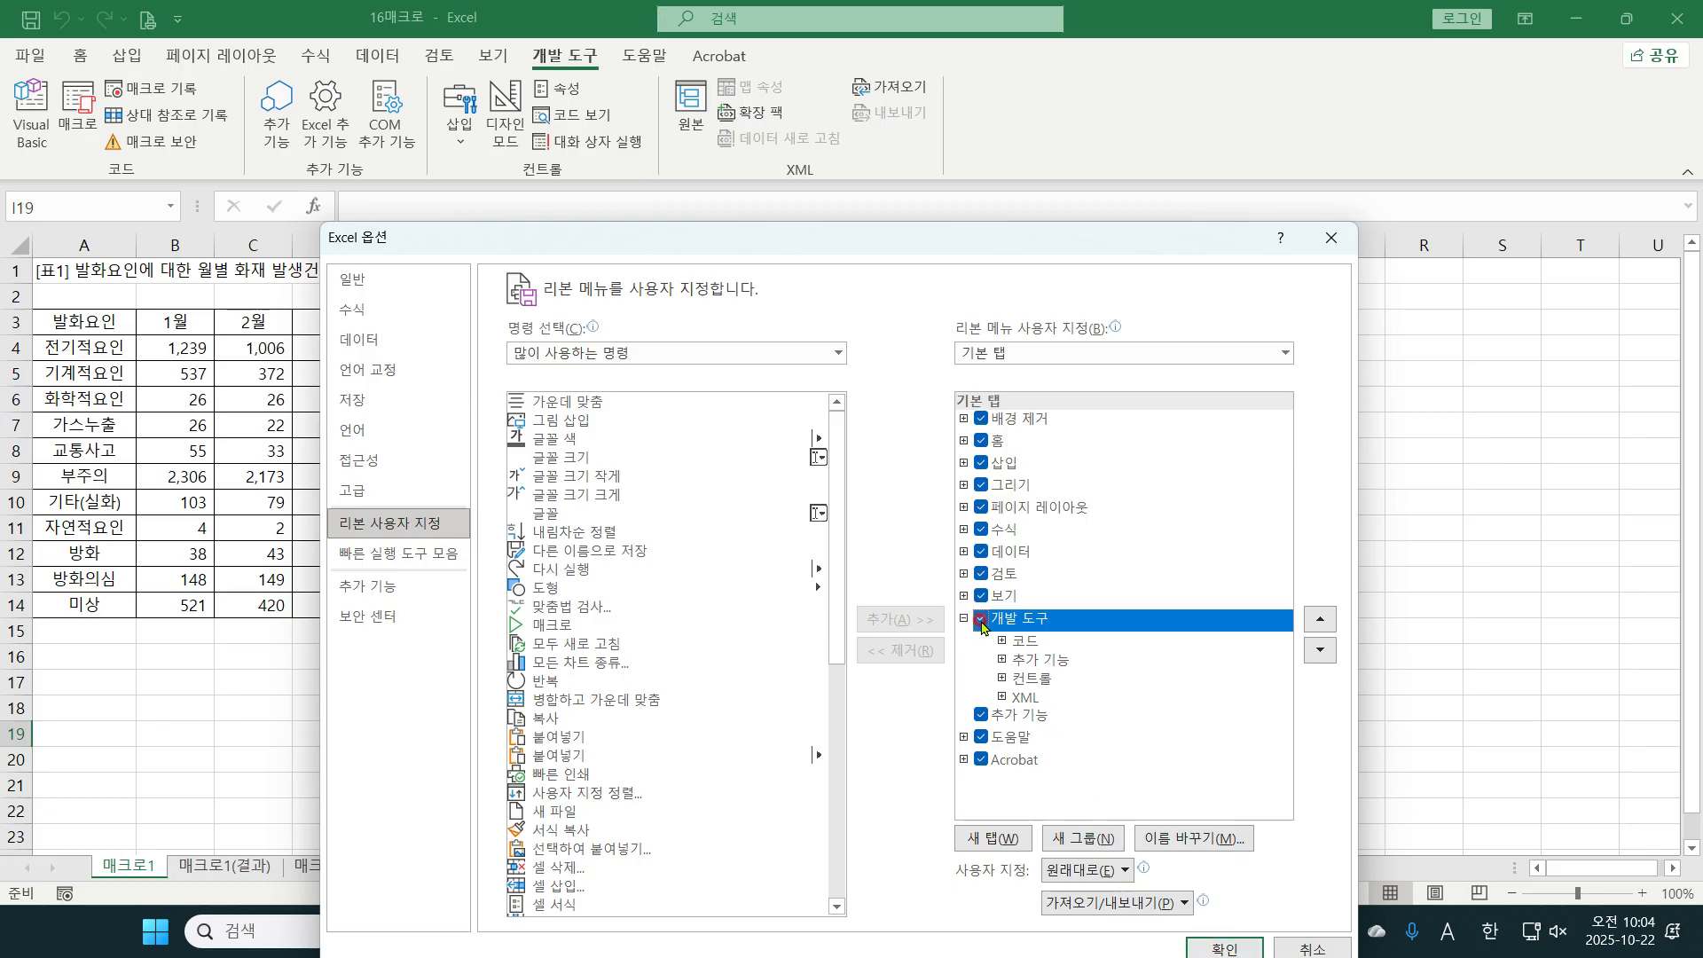
click(1225, 948)
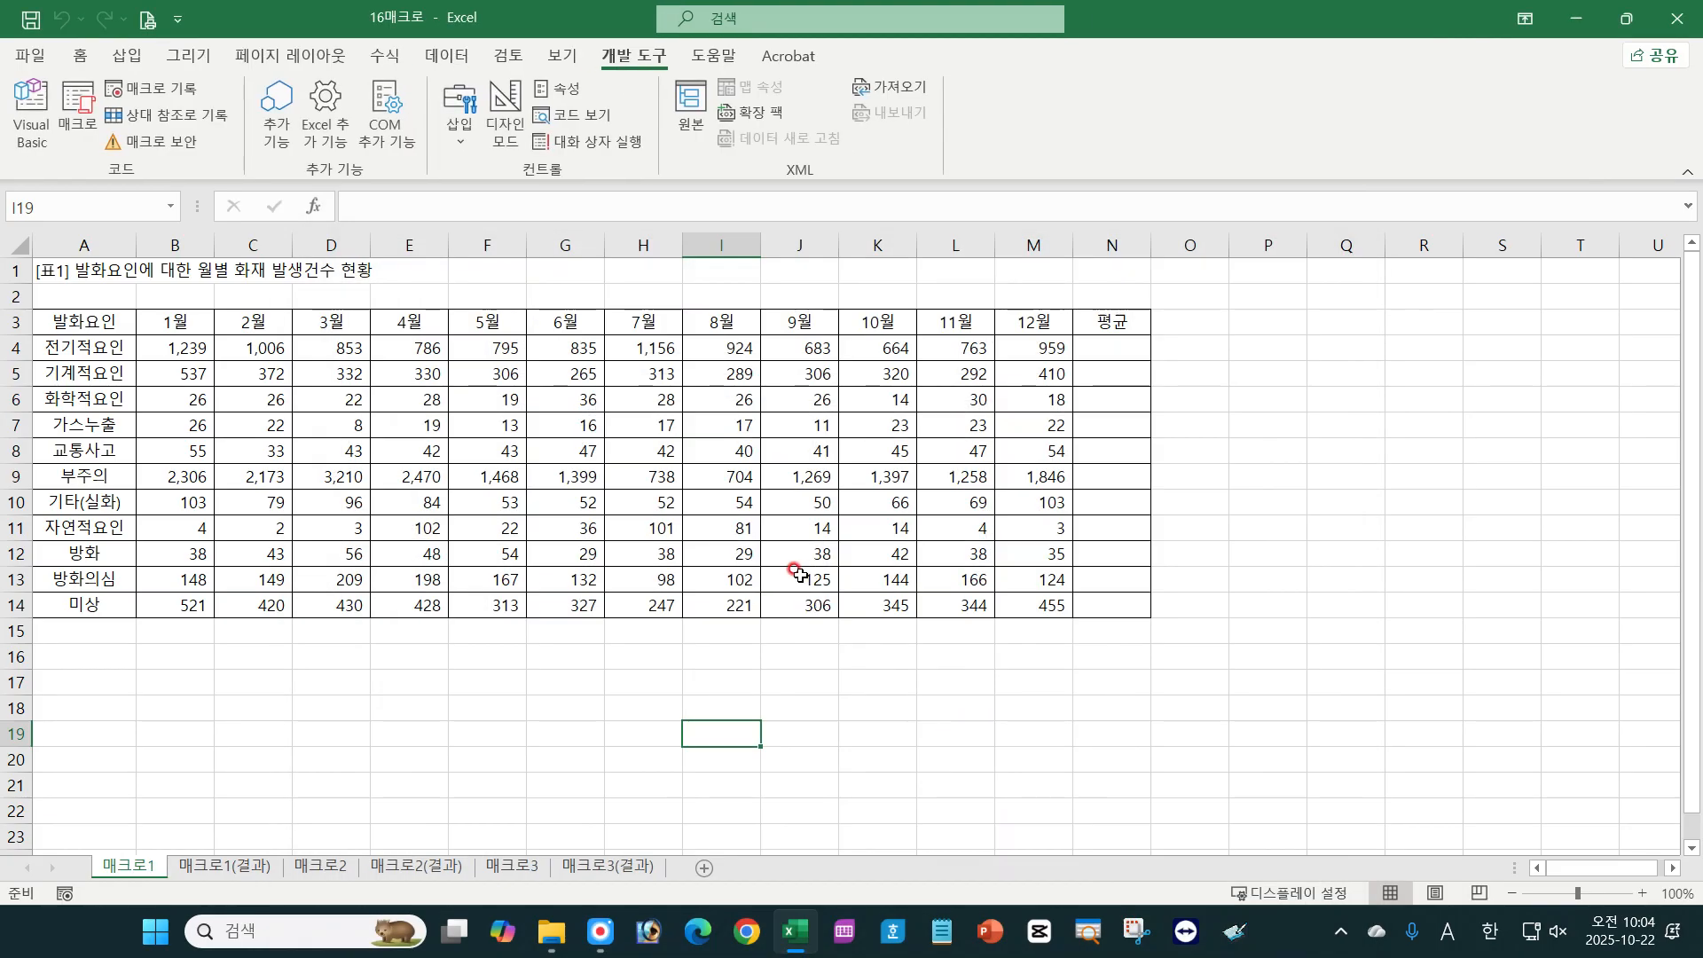
Compare the macro commands among the view tools with the macro and form-control commands among the developer tools.
click(718, 477)
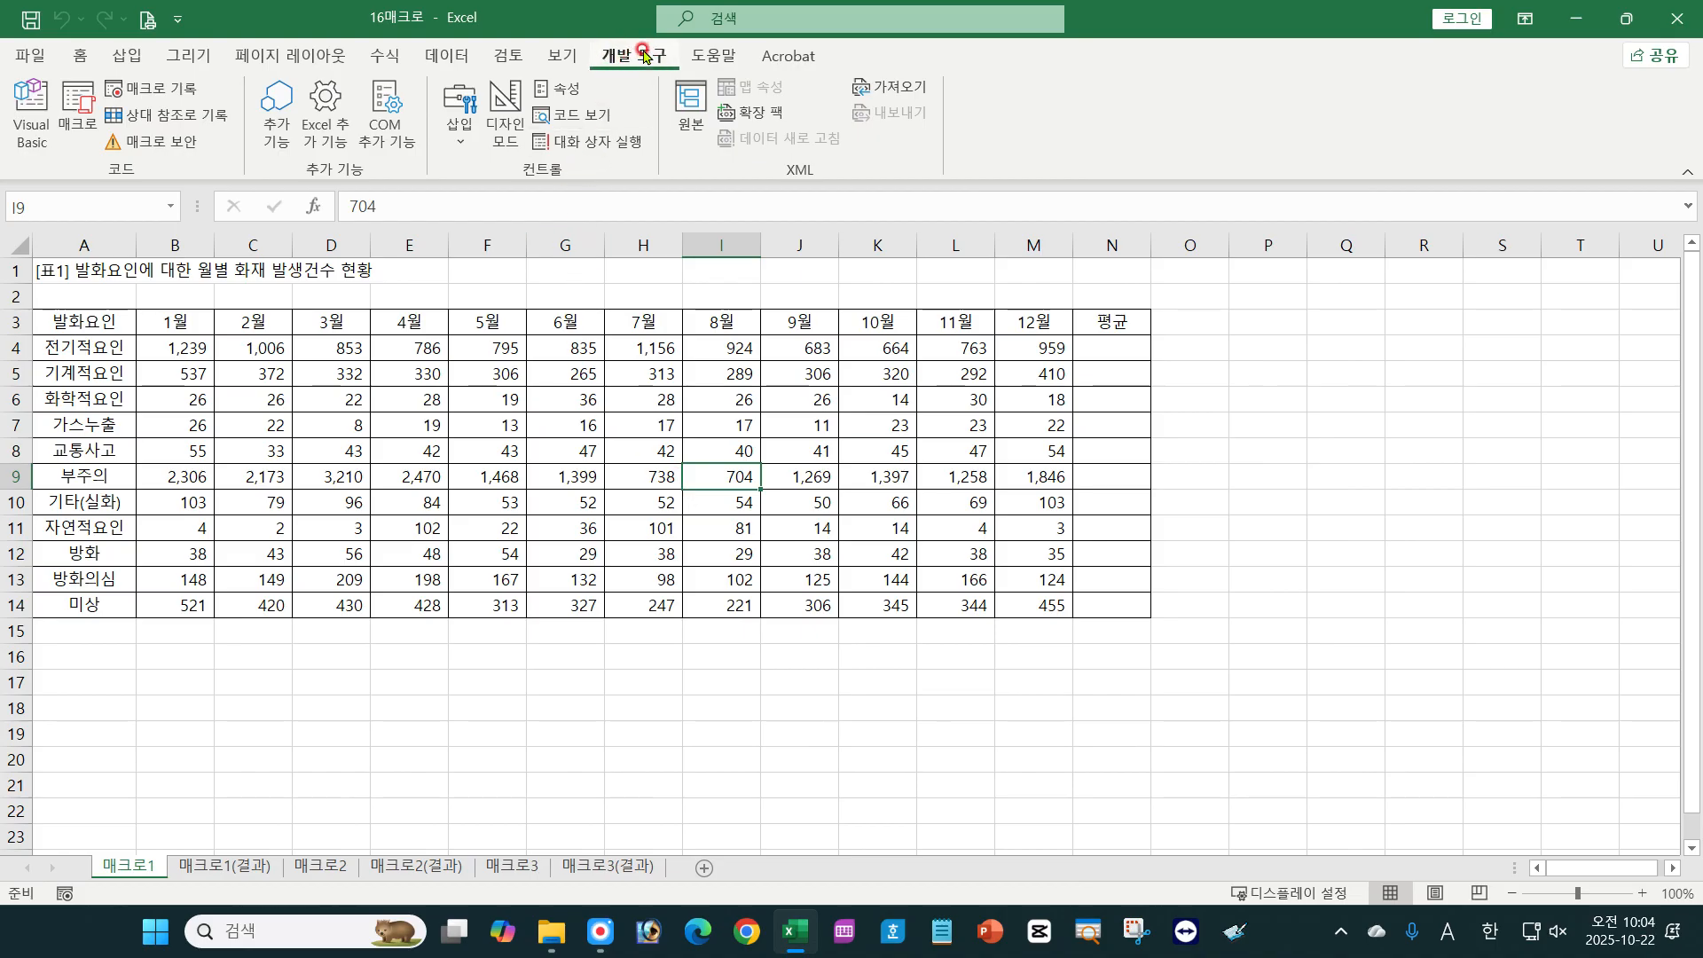
click(561, 56)
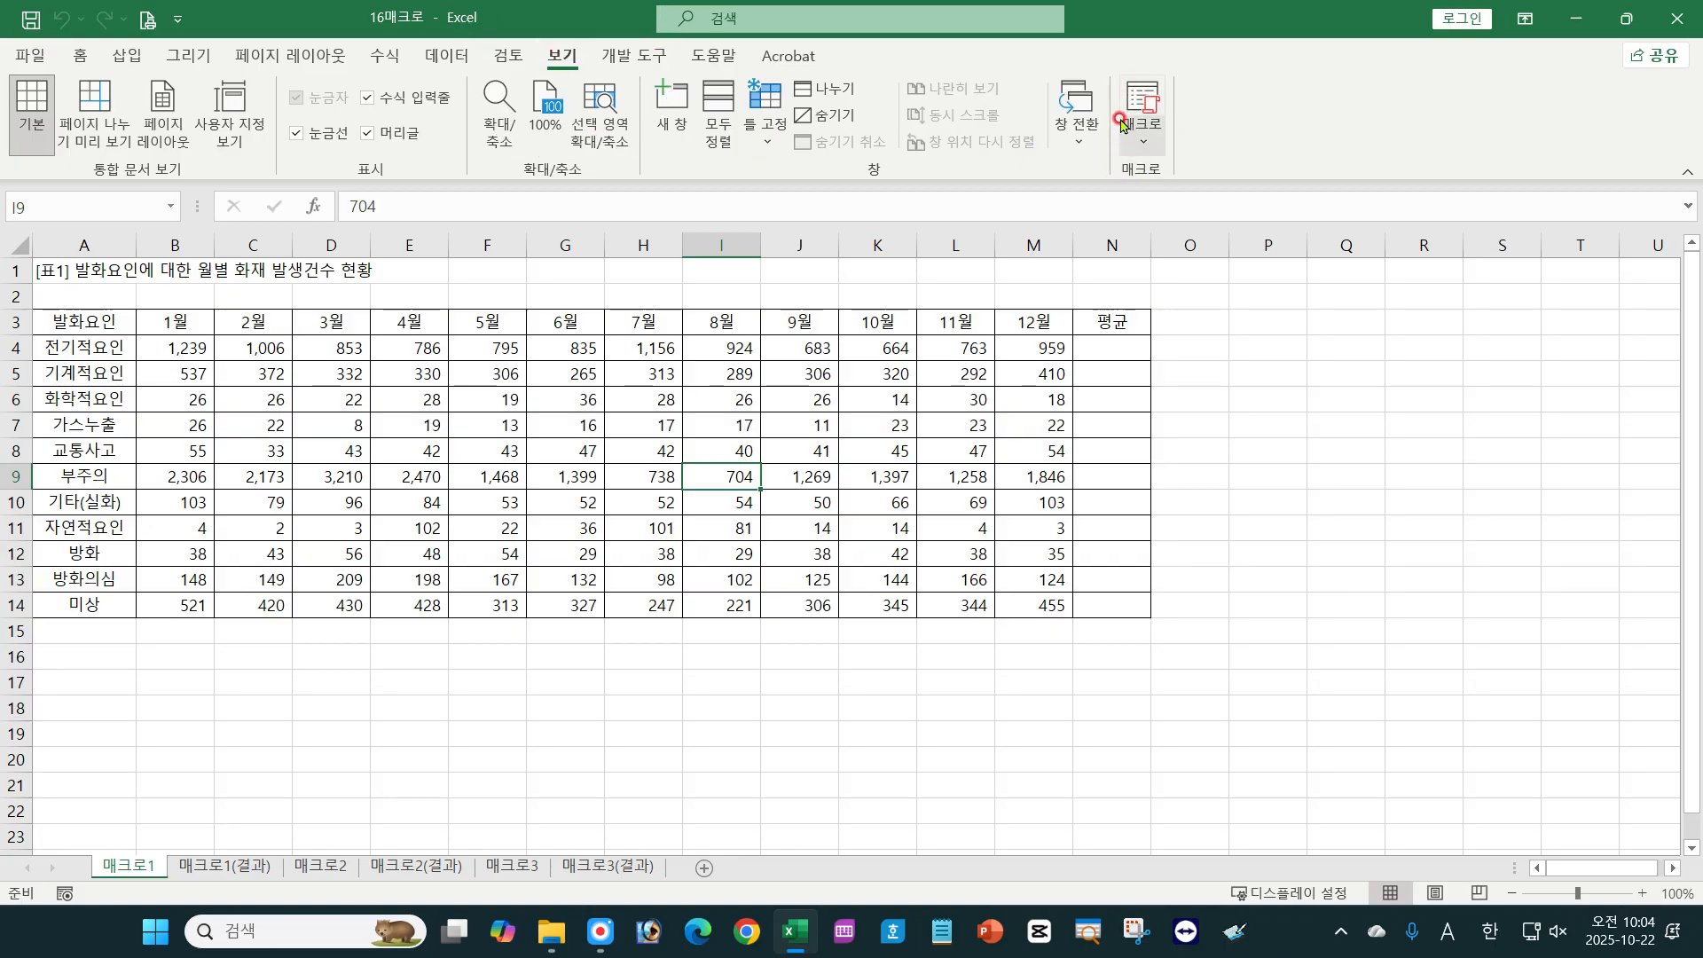
click(1145, 141)
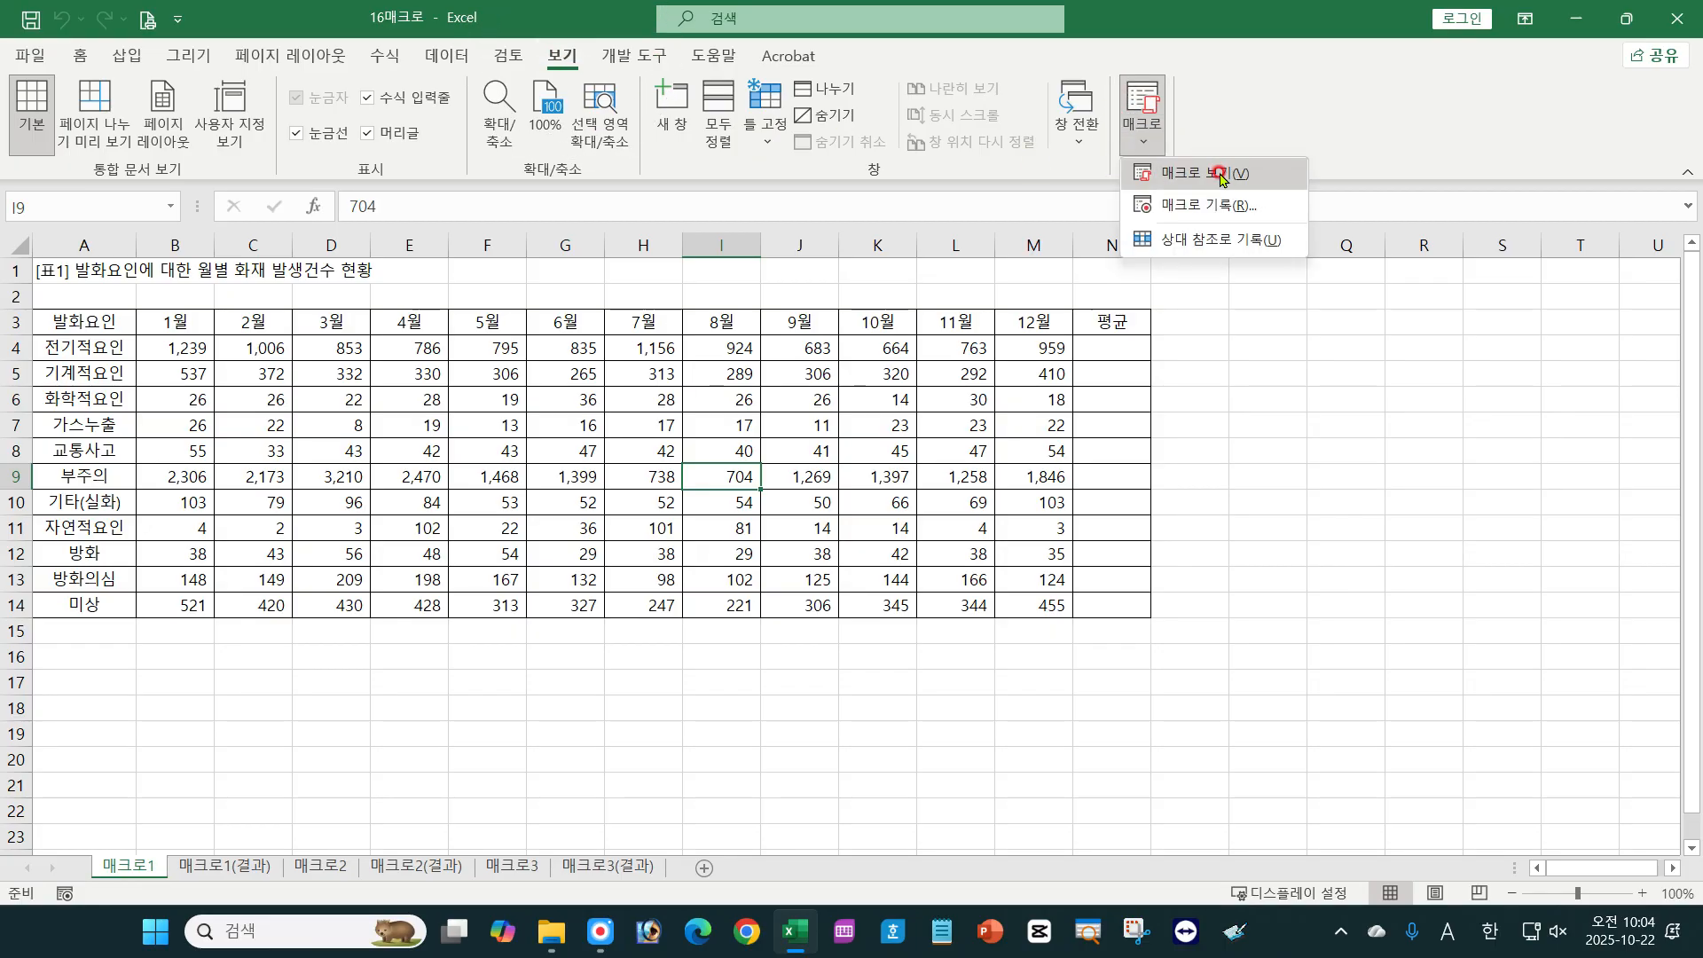
click(1216, 249)
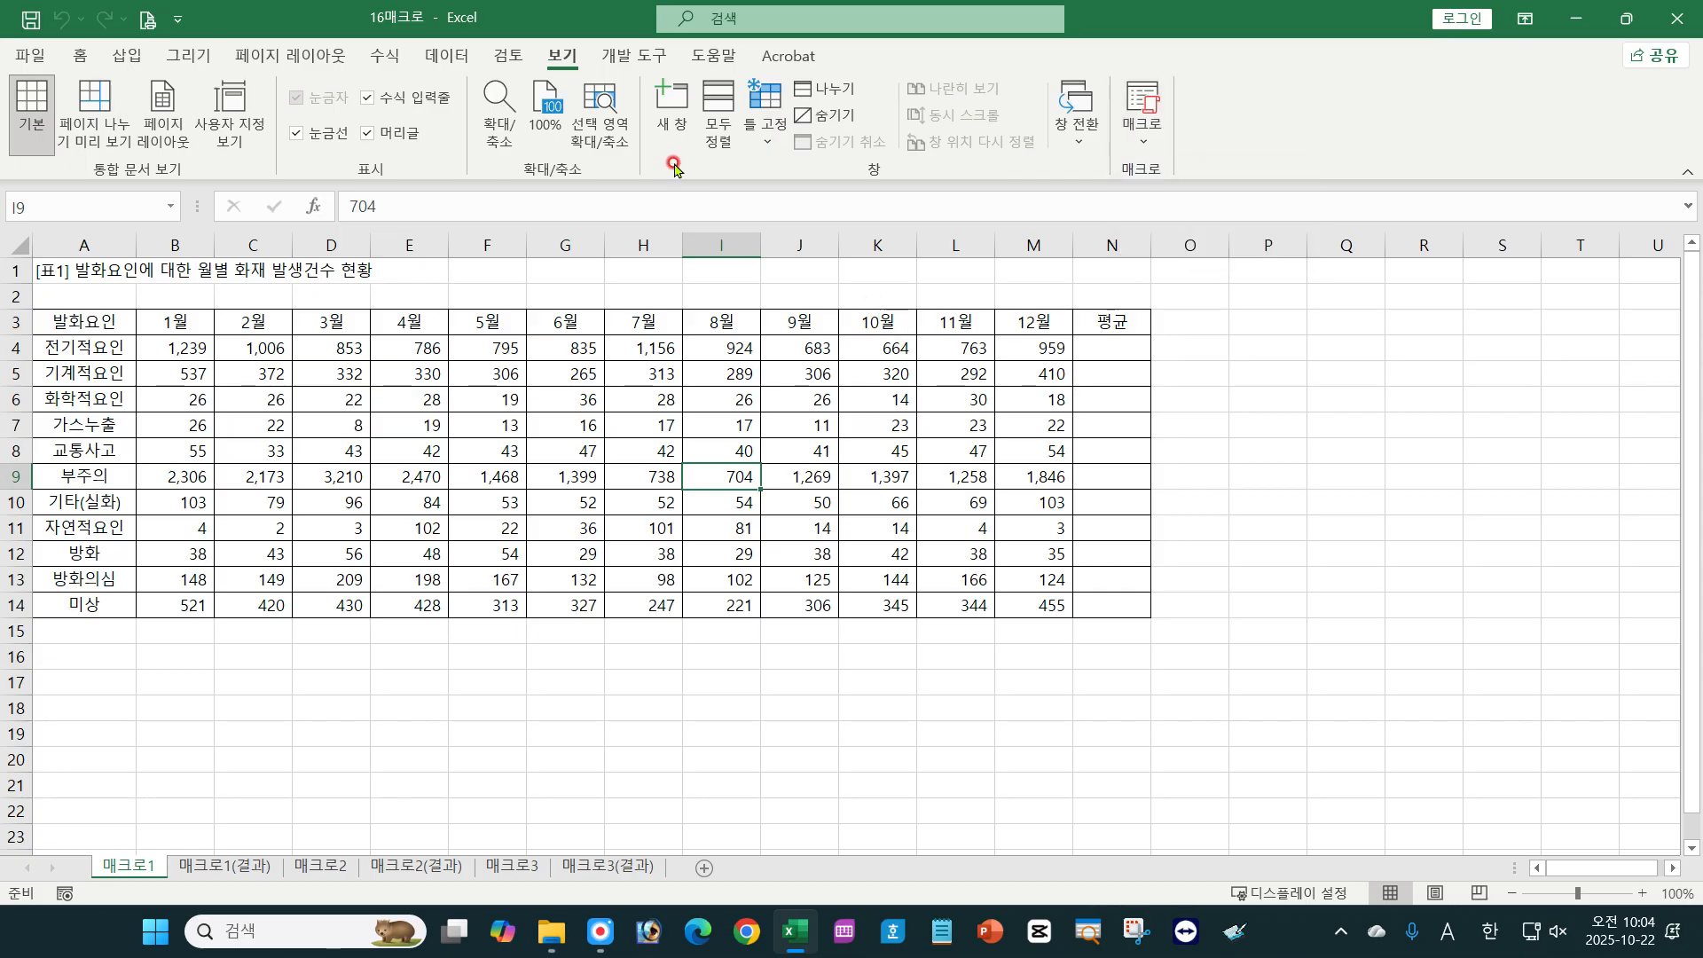
click(634, 60)
click(461, 128)
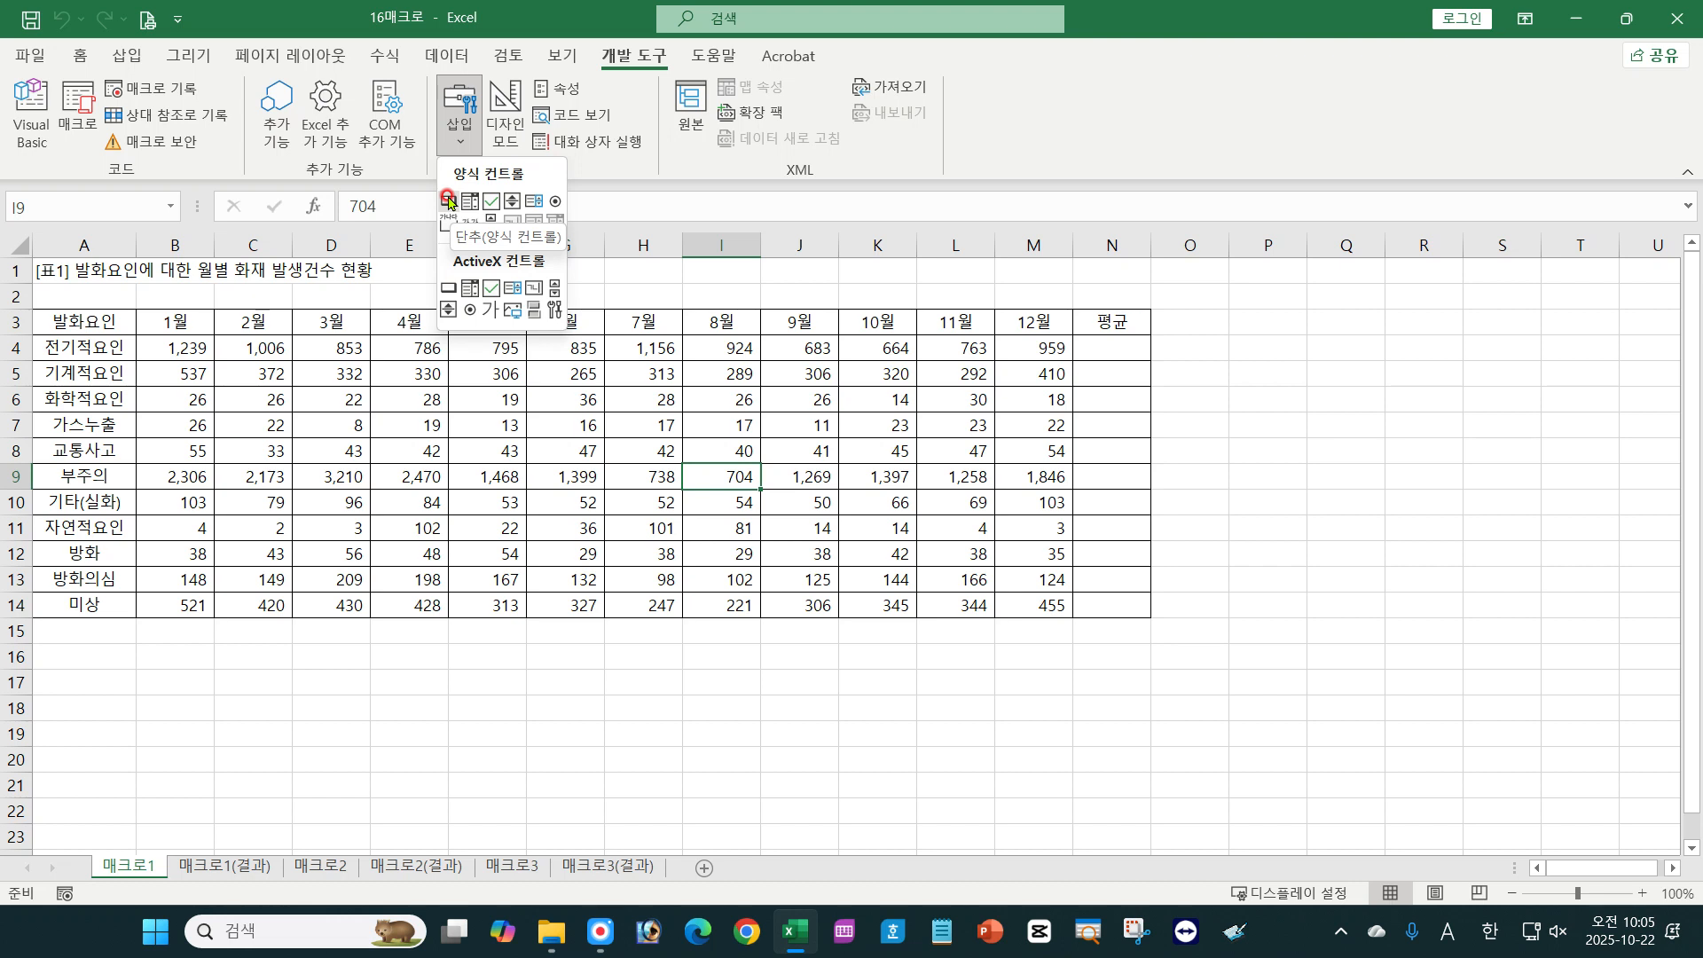
click(563, 55)
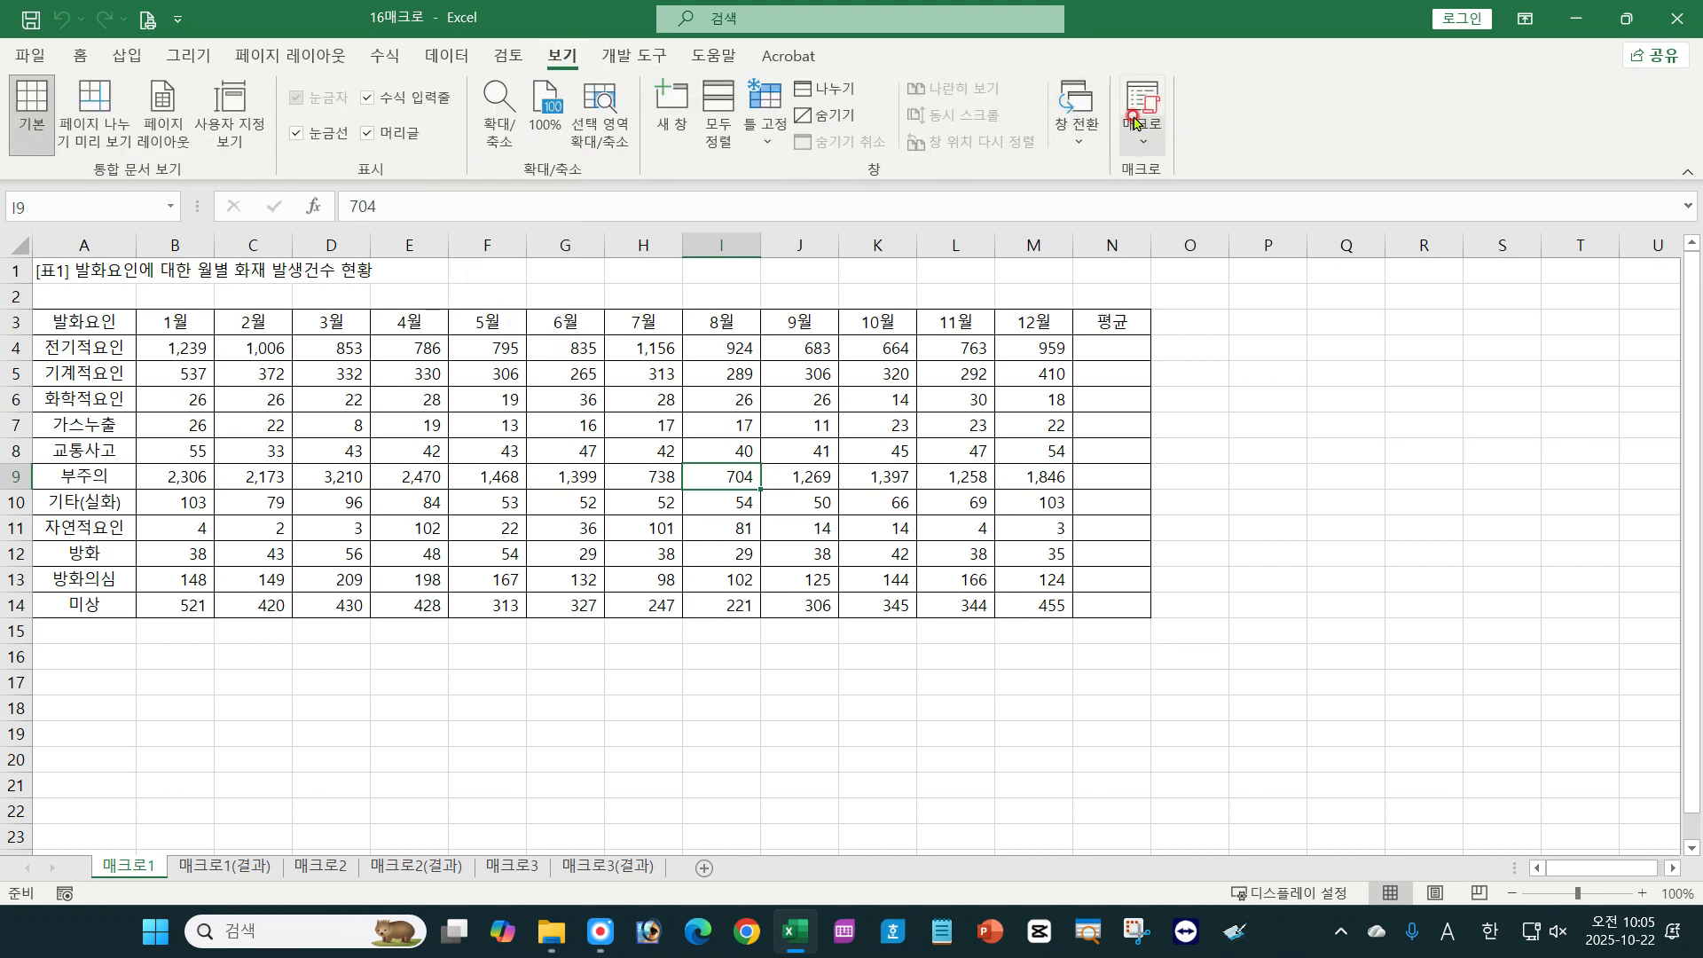
click(647, 57)
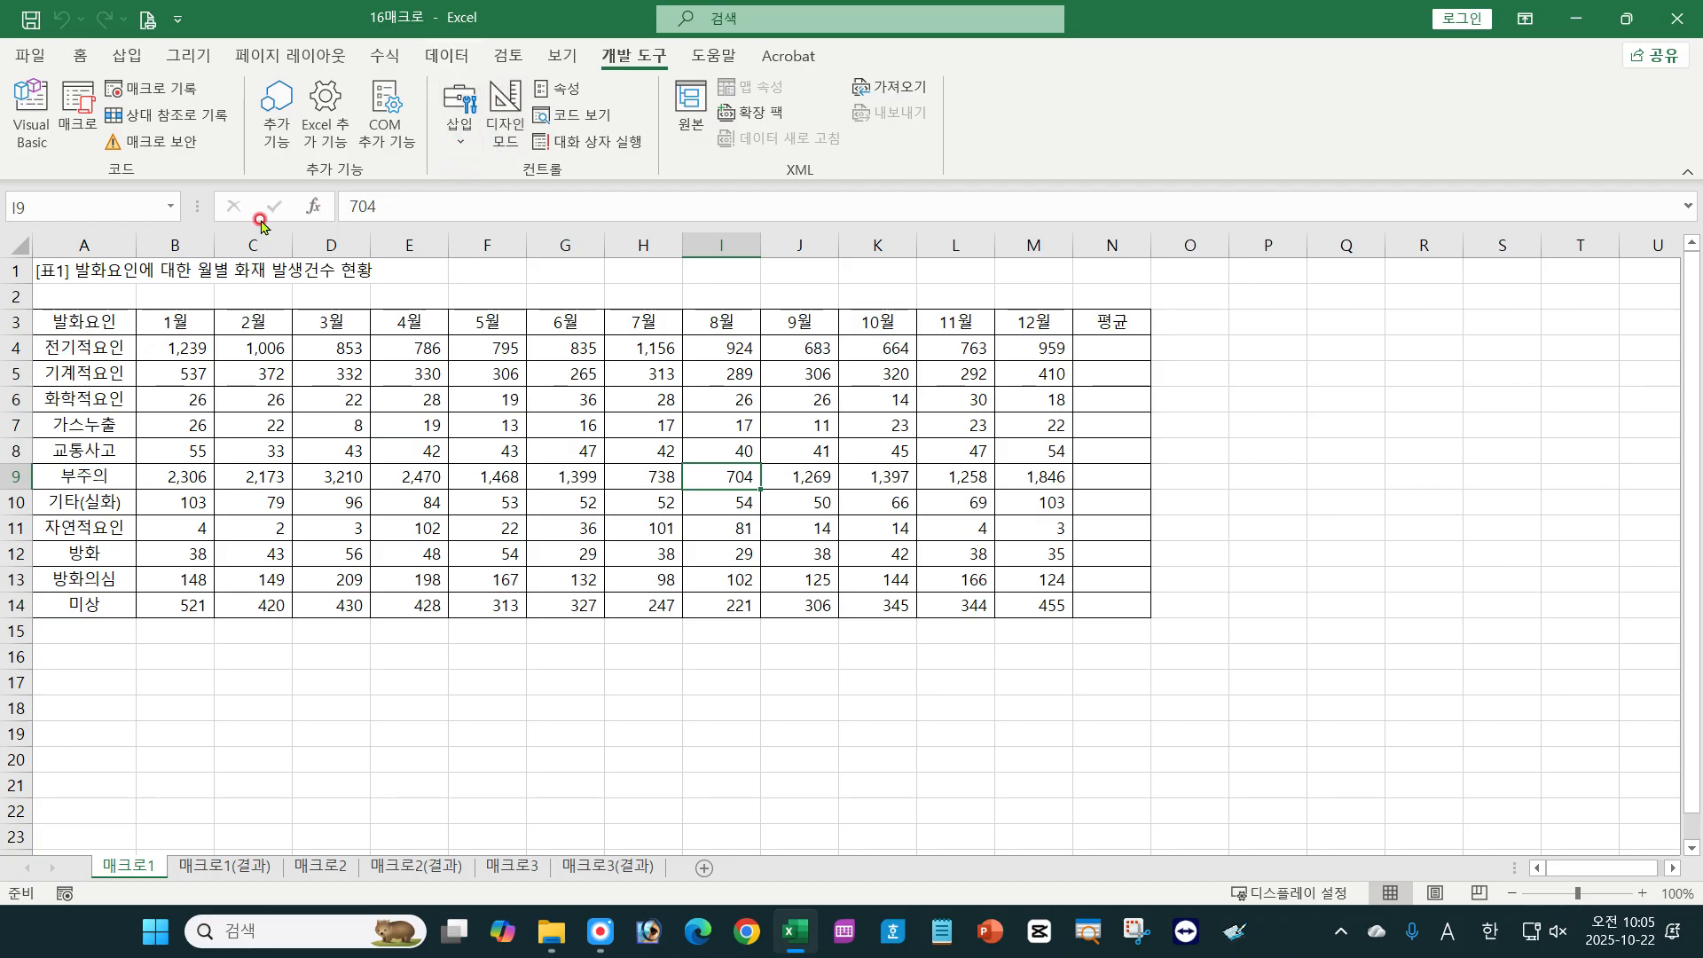
click(596, 471)
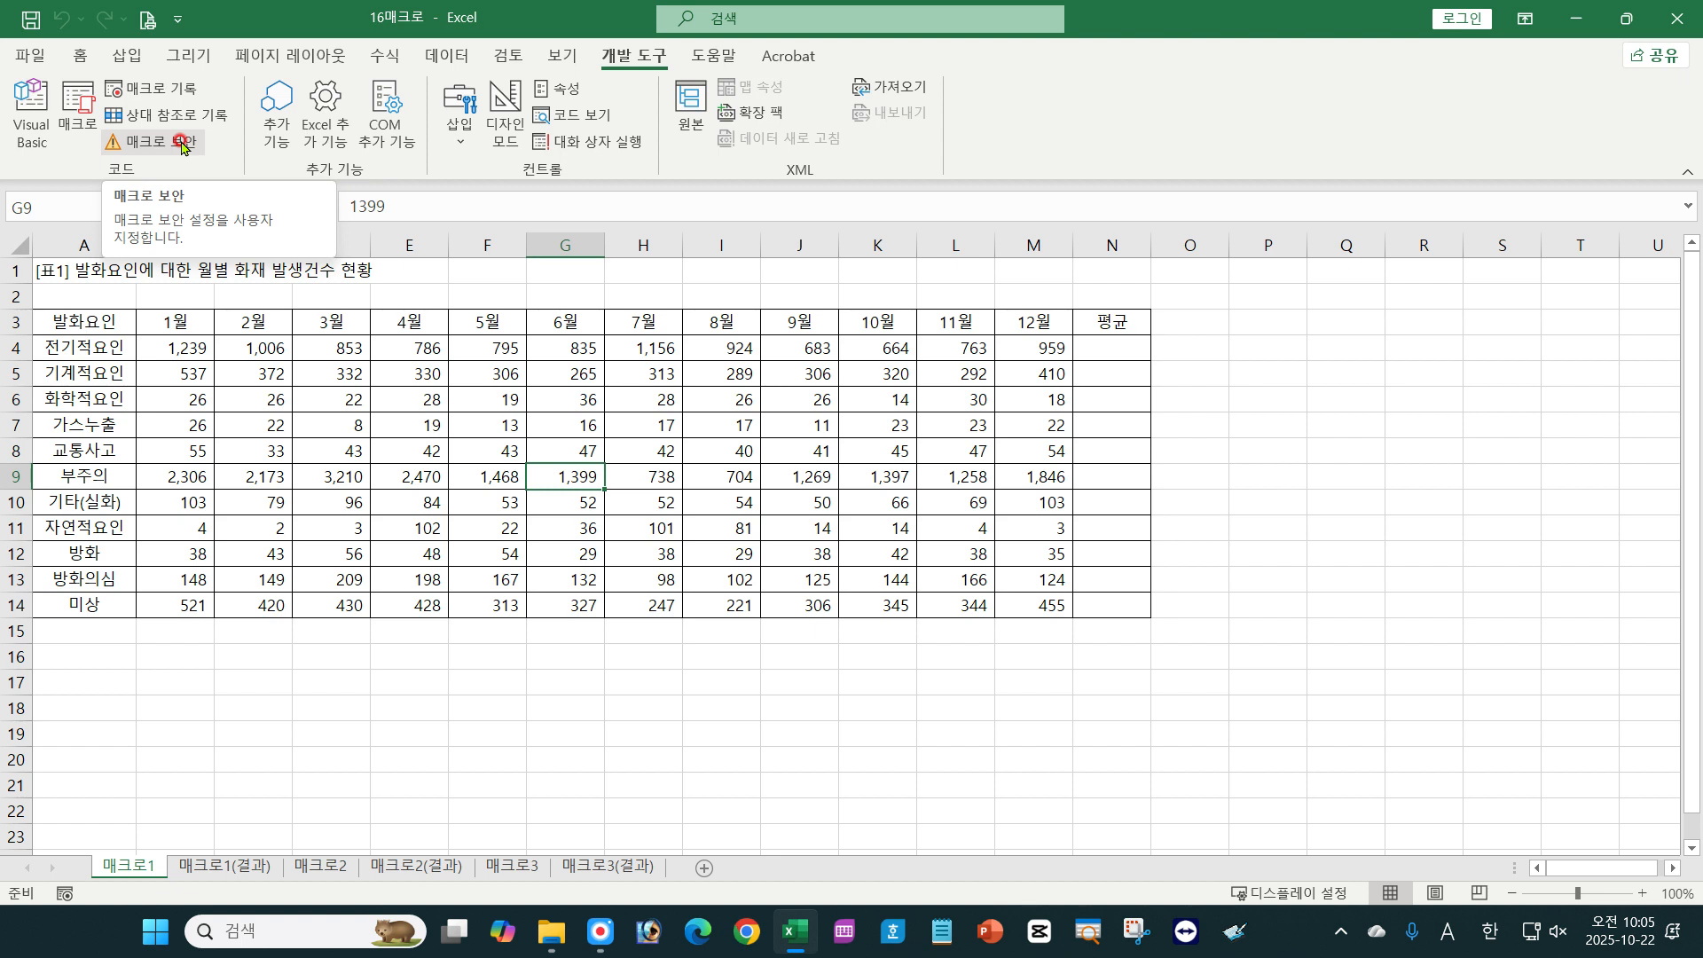
Set macro security to allow all VBA macros (VBA 매크로 사용) and apply the setting.
click(182, 143)
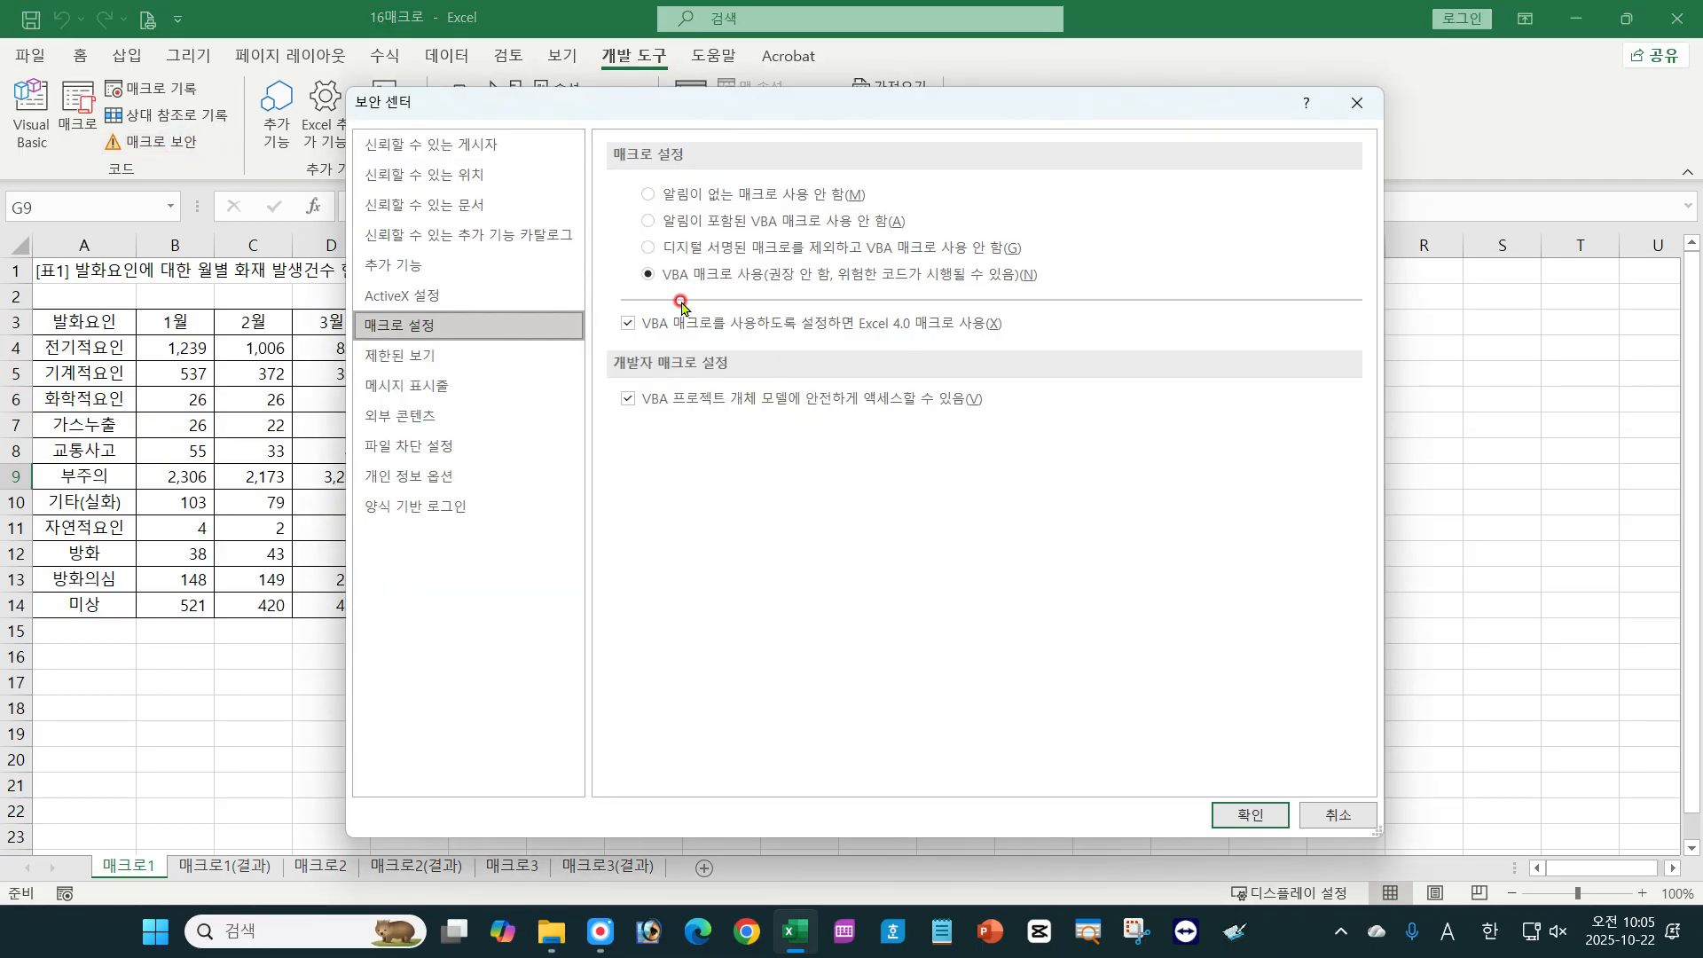
click(649, 222)
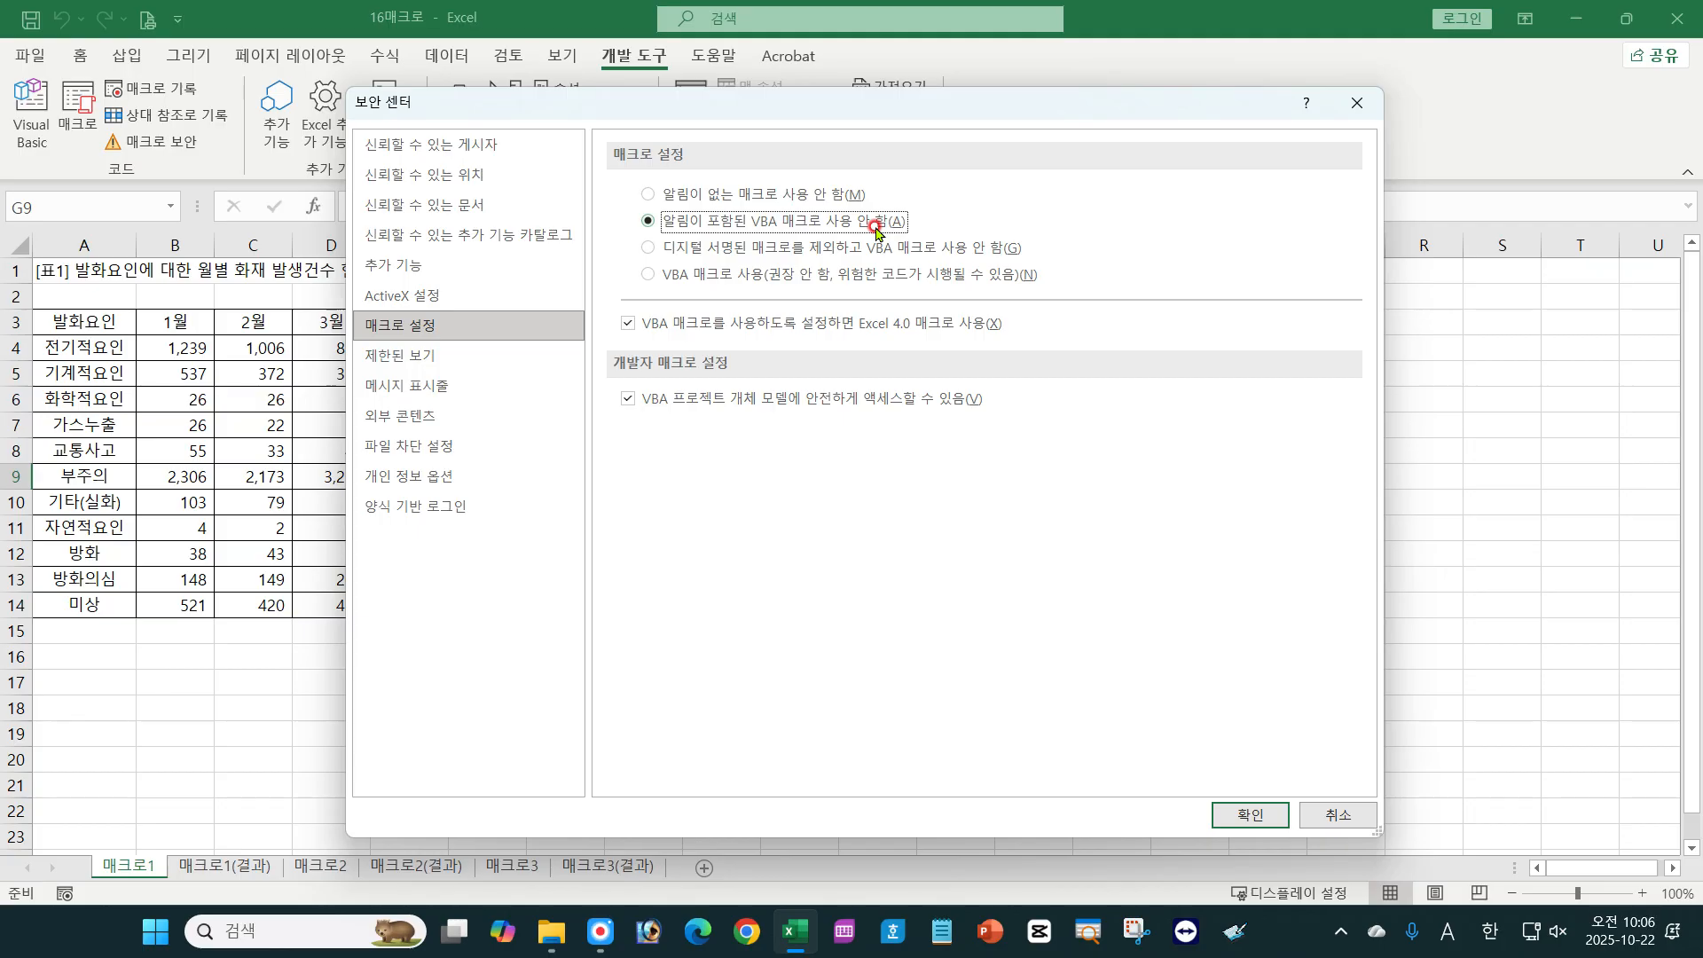
click(648, 275)
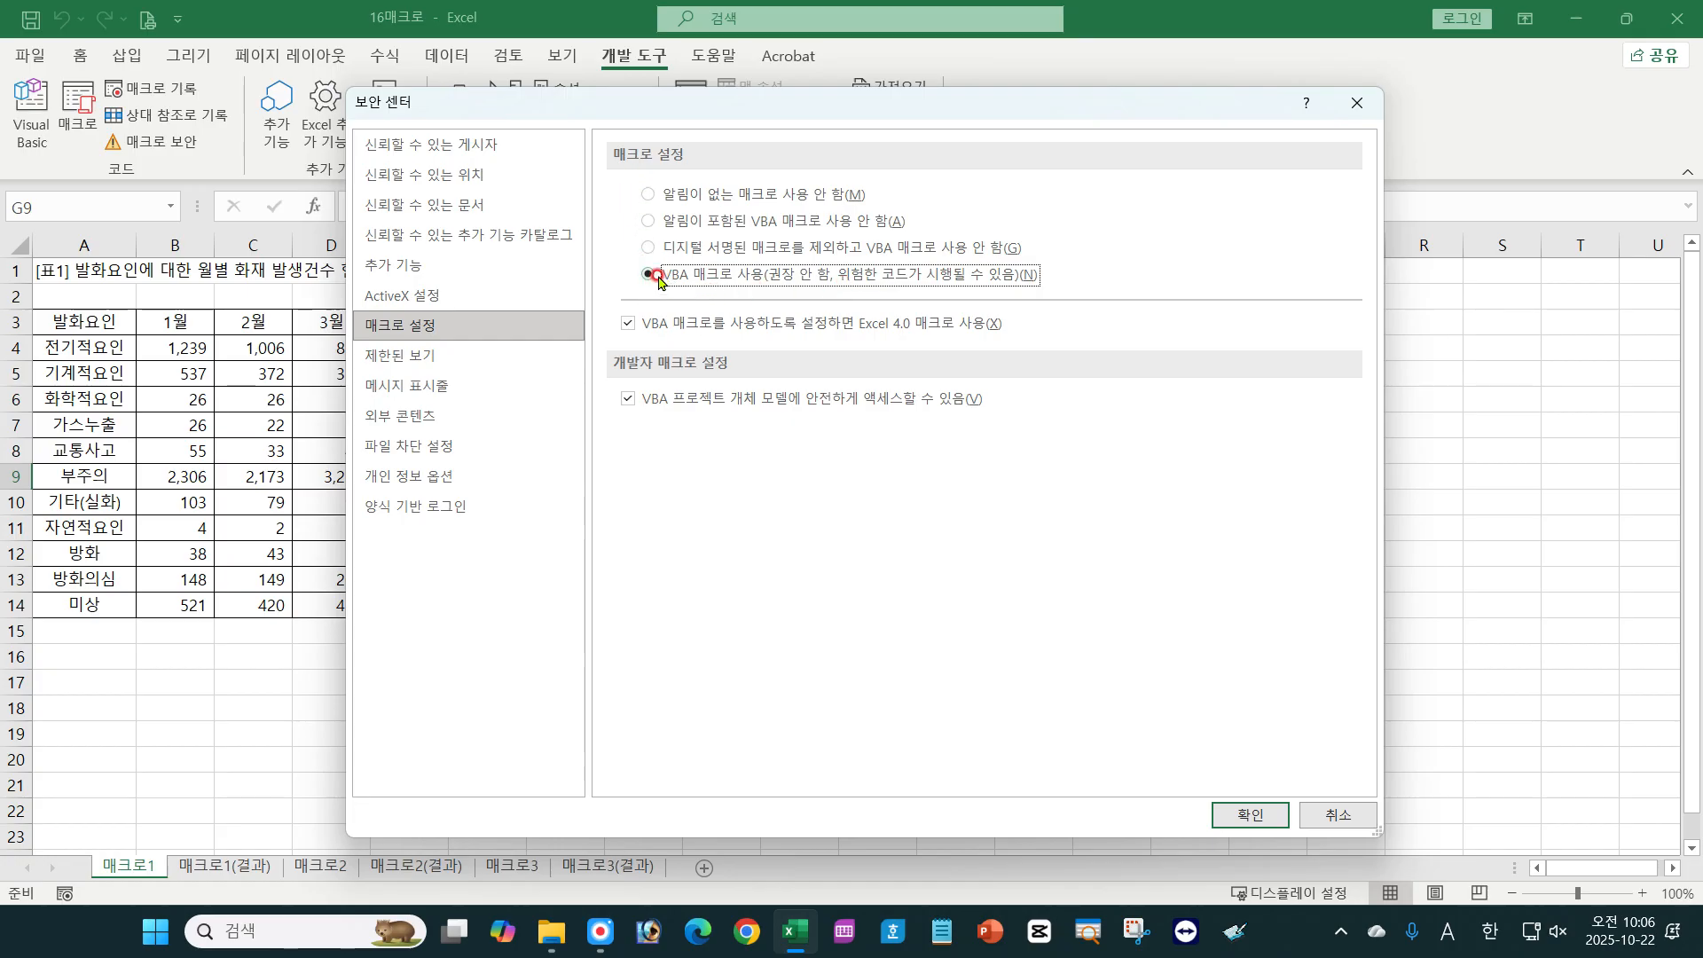
click(1244, 821)
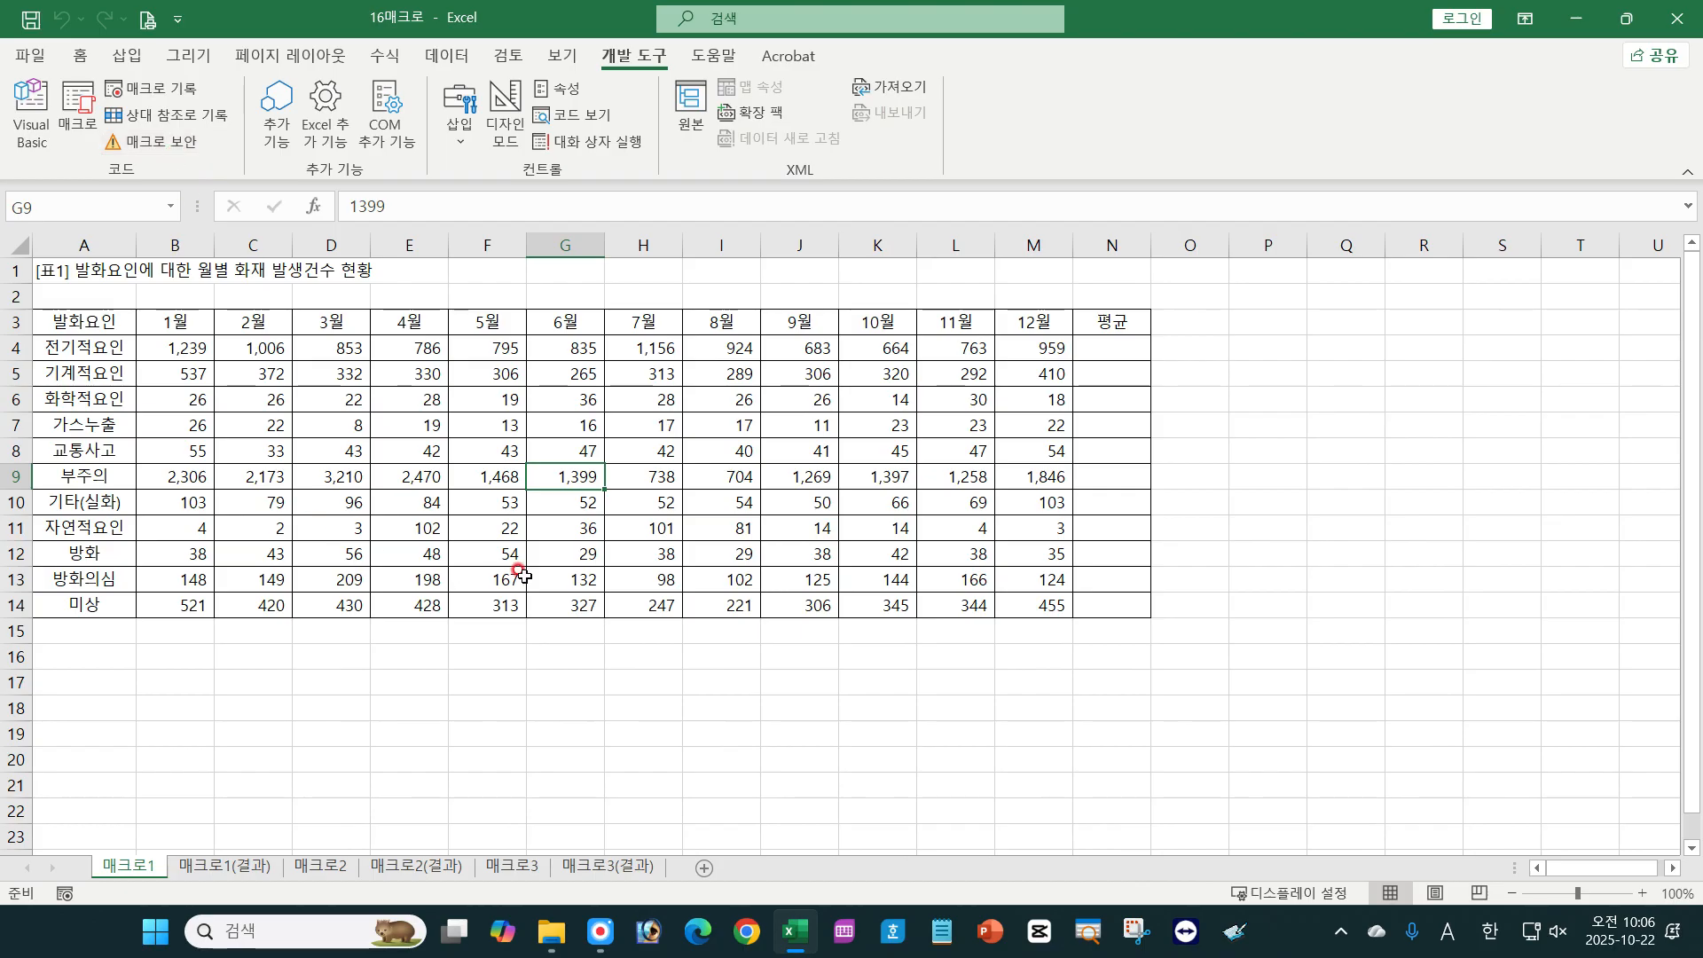
Look through the practice tables on sheets 매크로1, 매크로2 and 매크로3, and return to 매크로1.
click(553, 699)
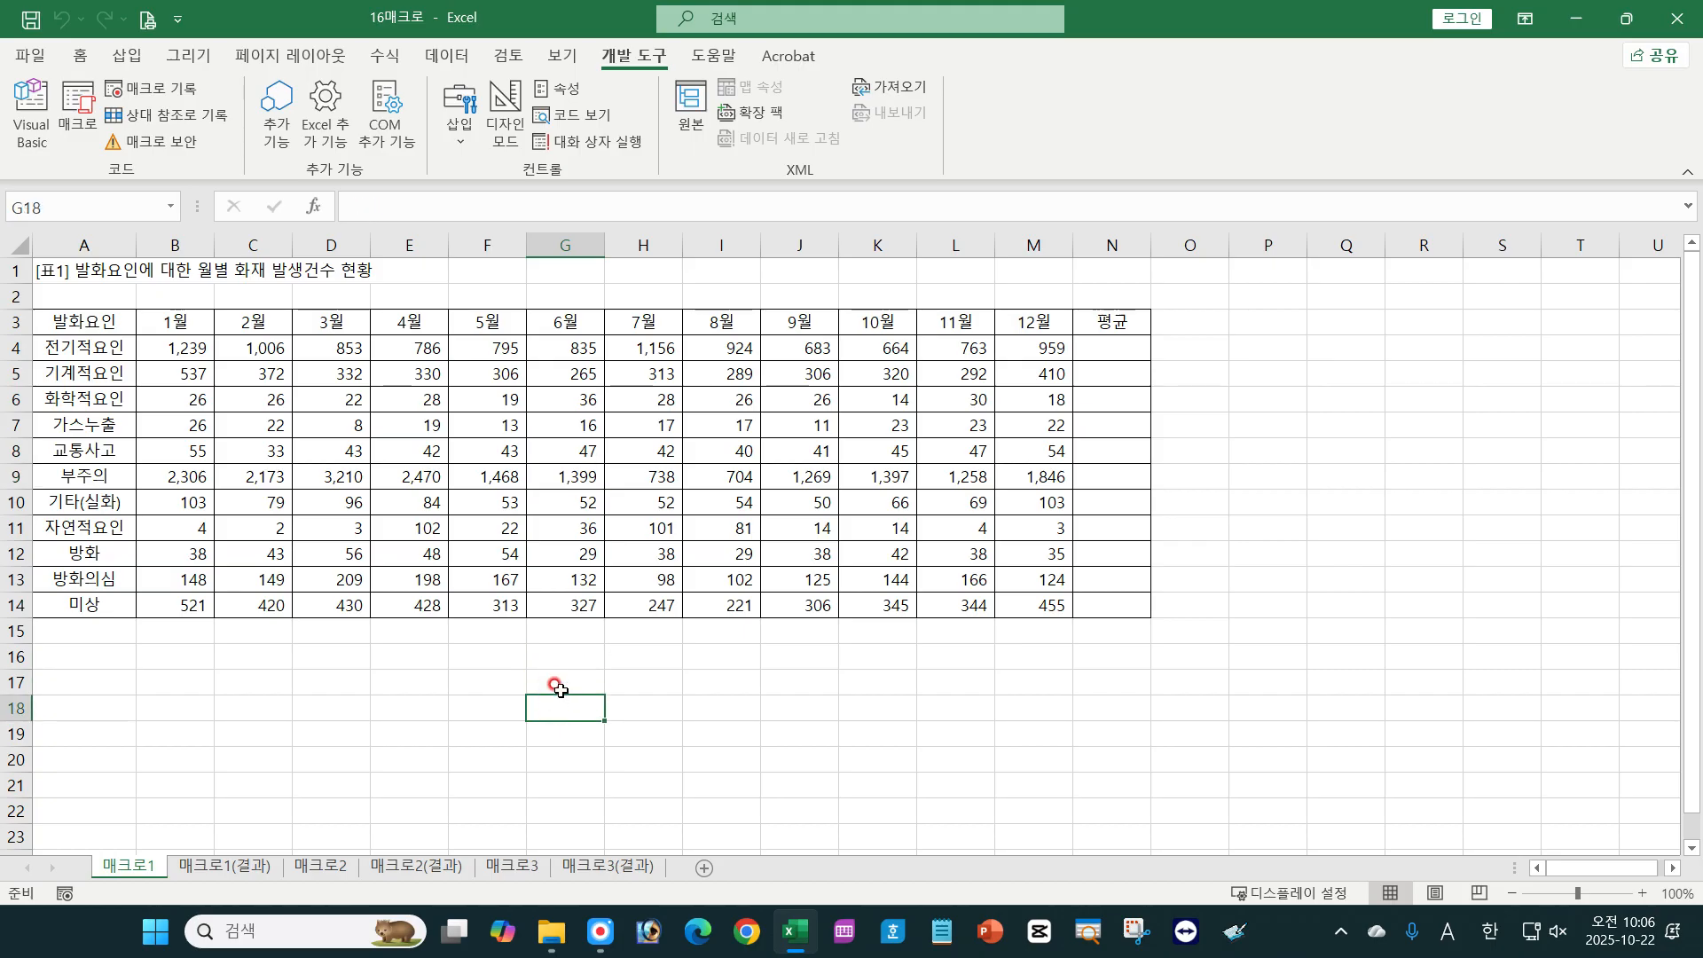
click(327, 870)
click(524, 868)
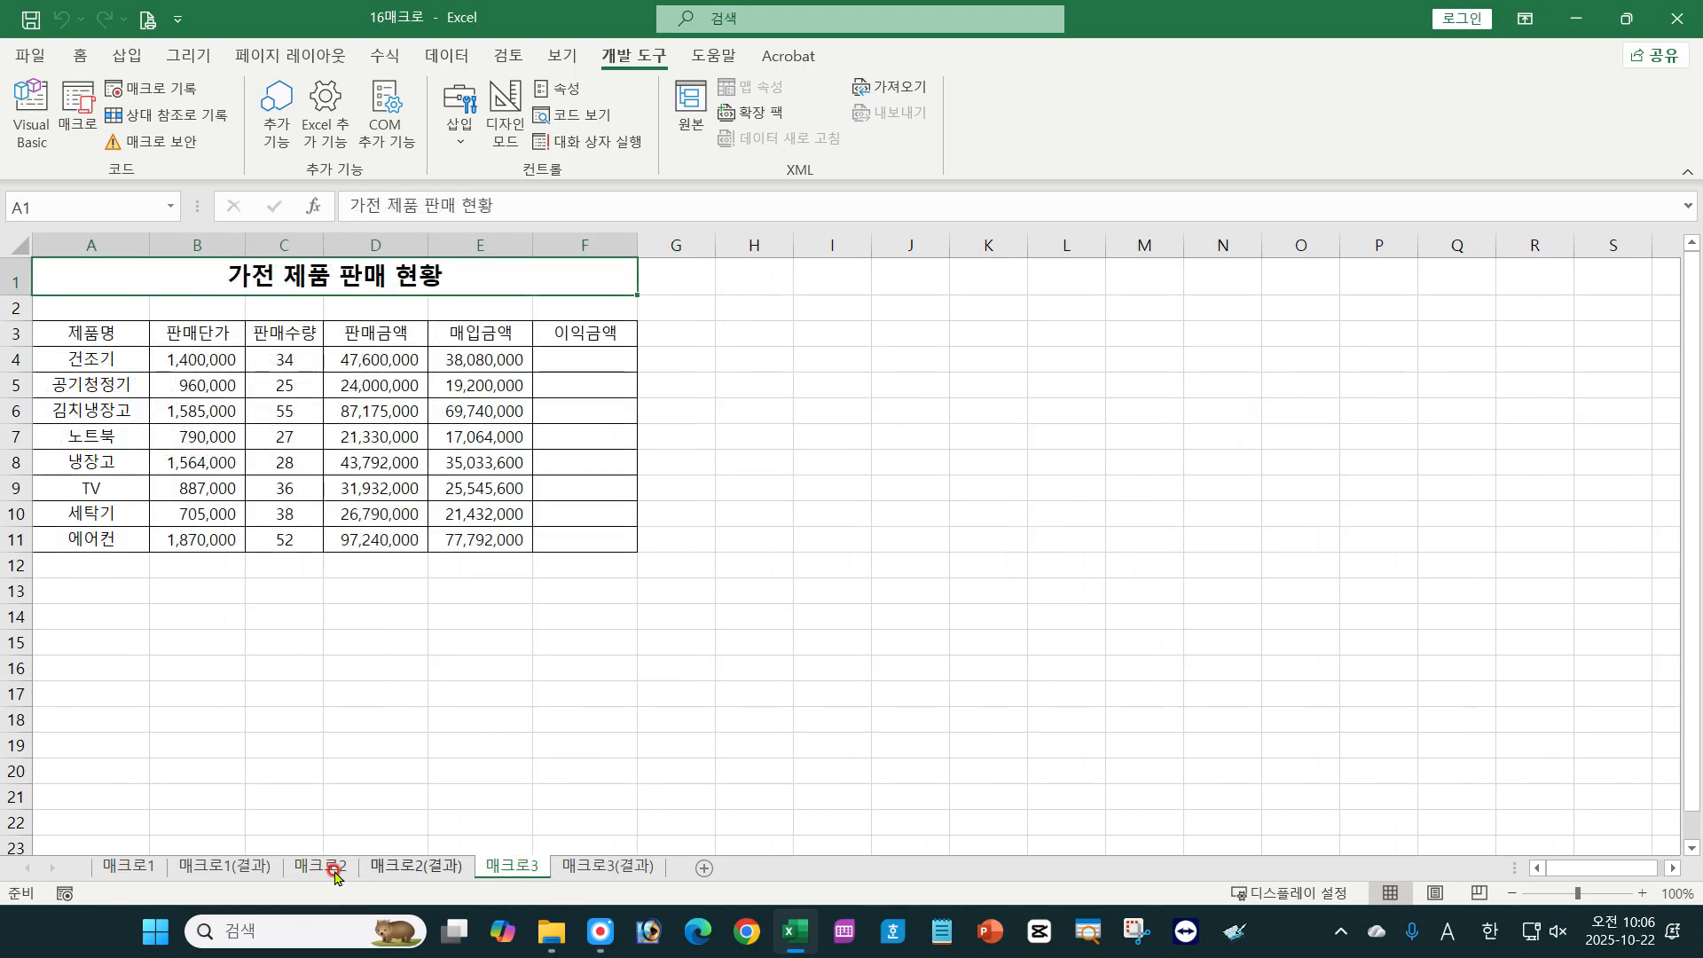
click(178, 868)
click(306, 867)
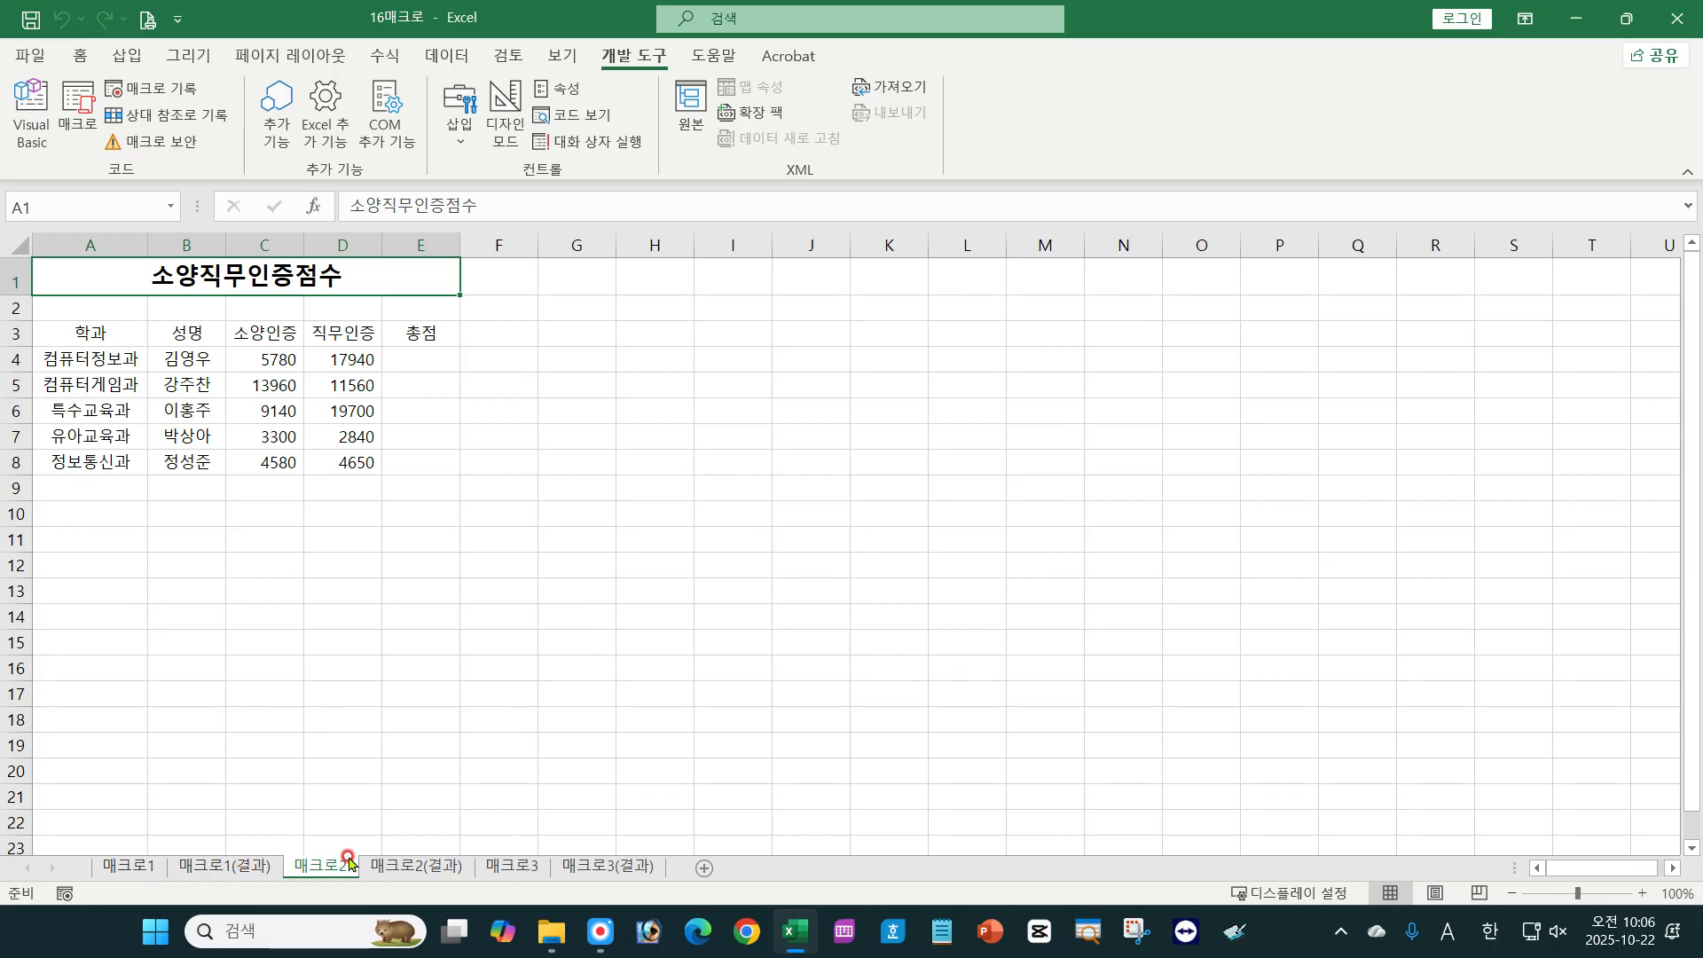
click(512, 865)
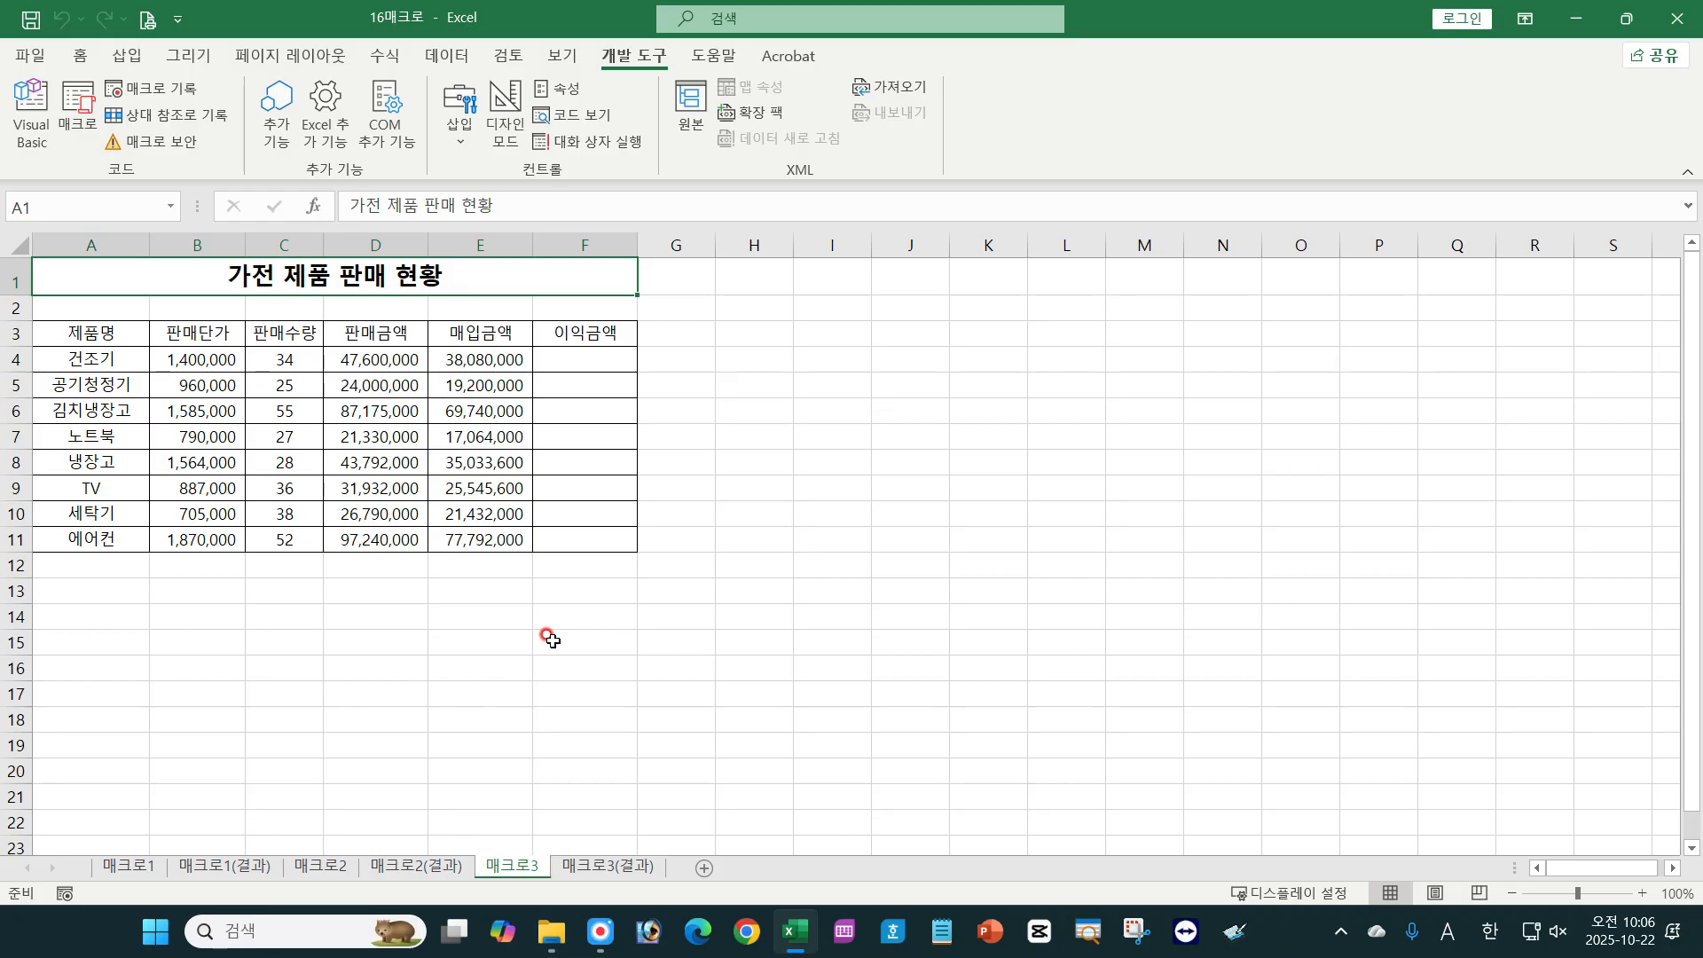
click(133, 866)
click(321, 867)
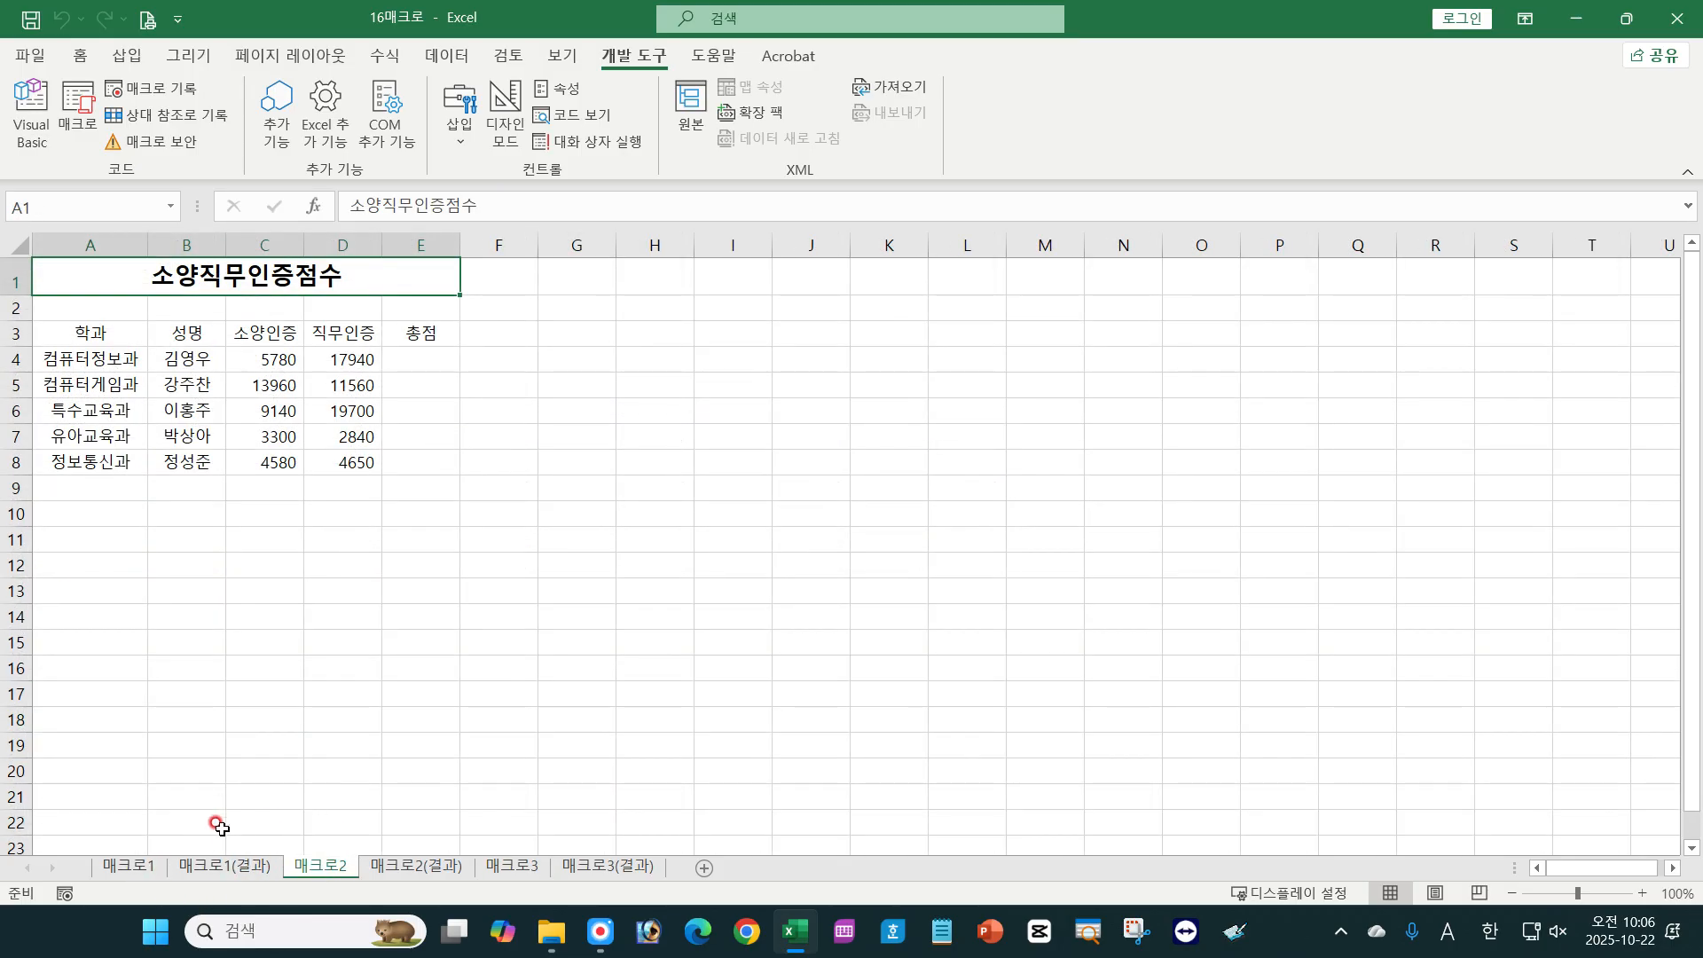
click(137, 870)
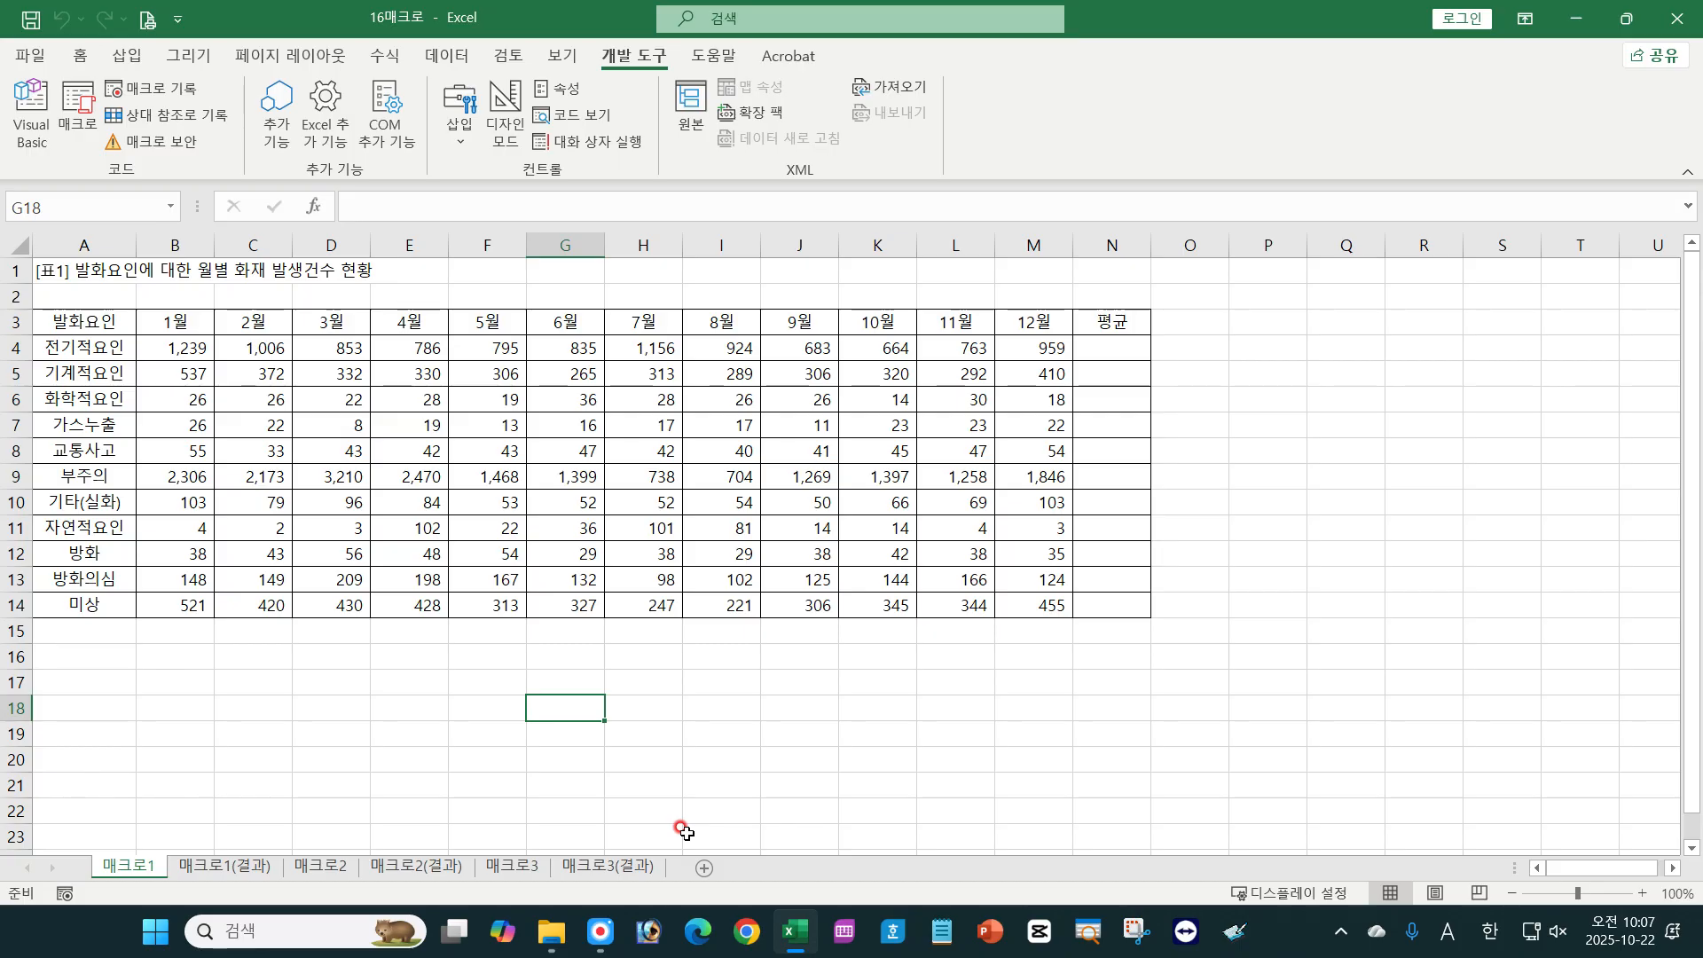
click(624, 686)
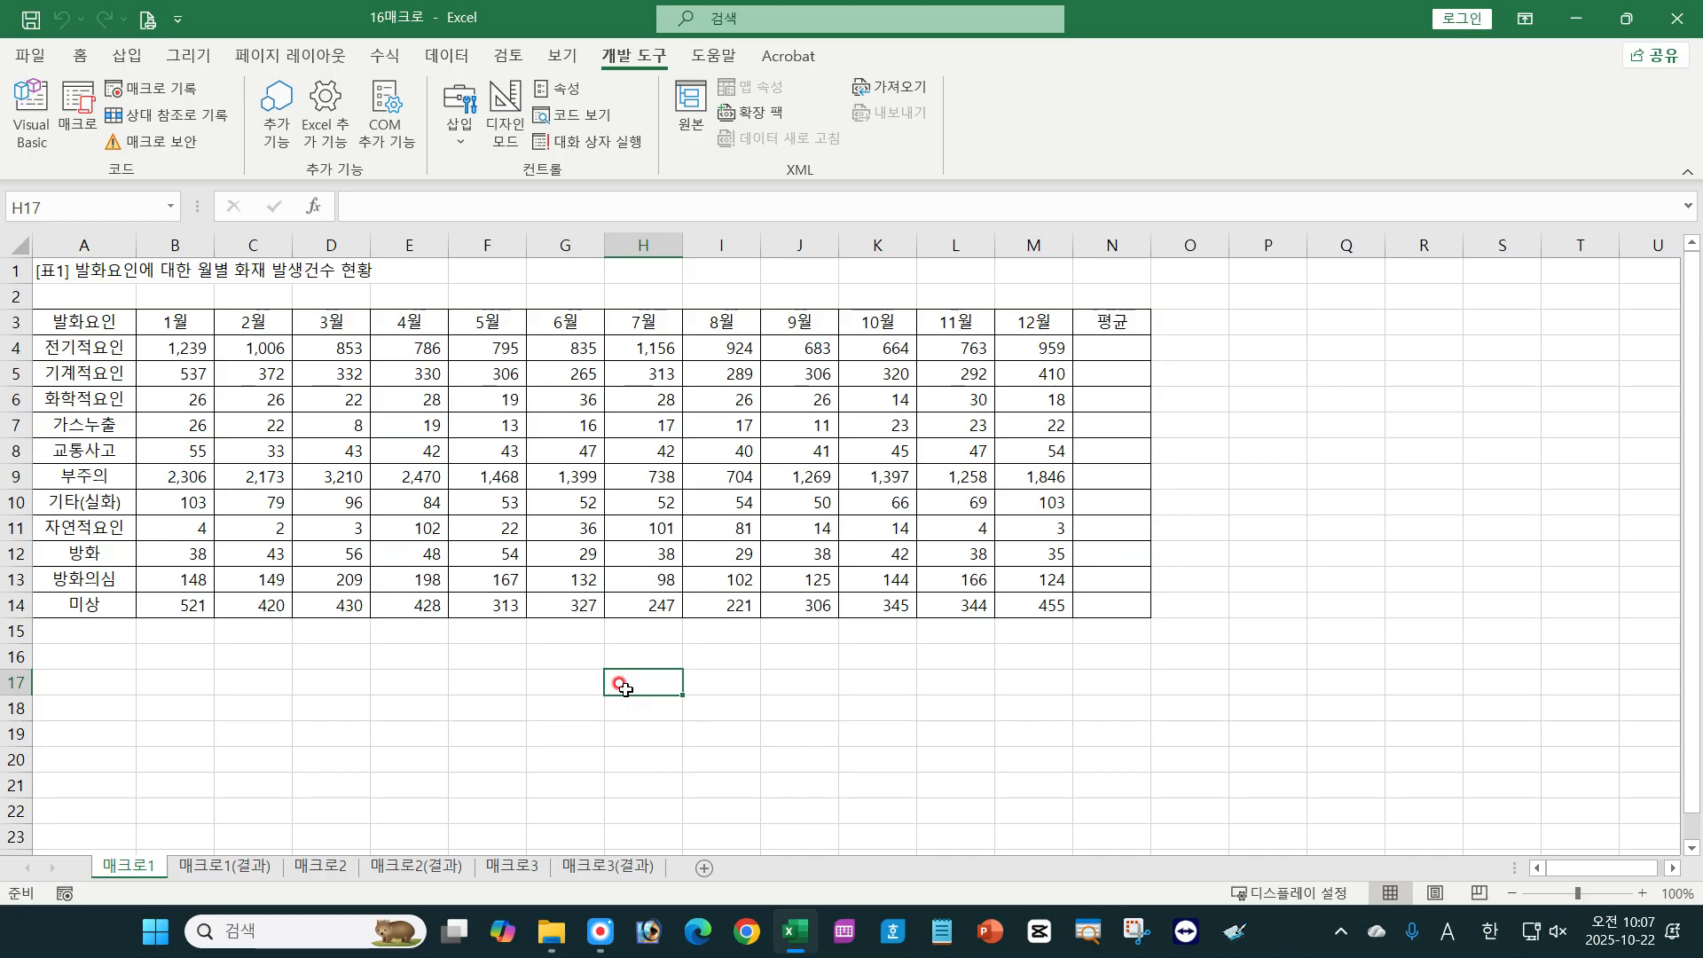
click(750, 711)
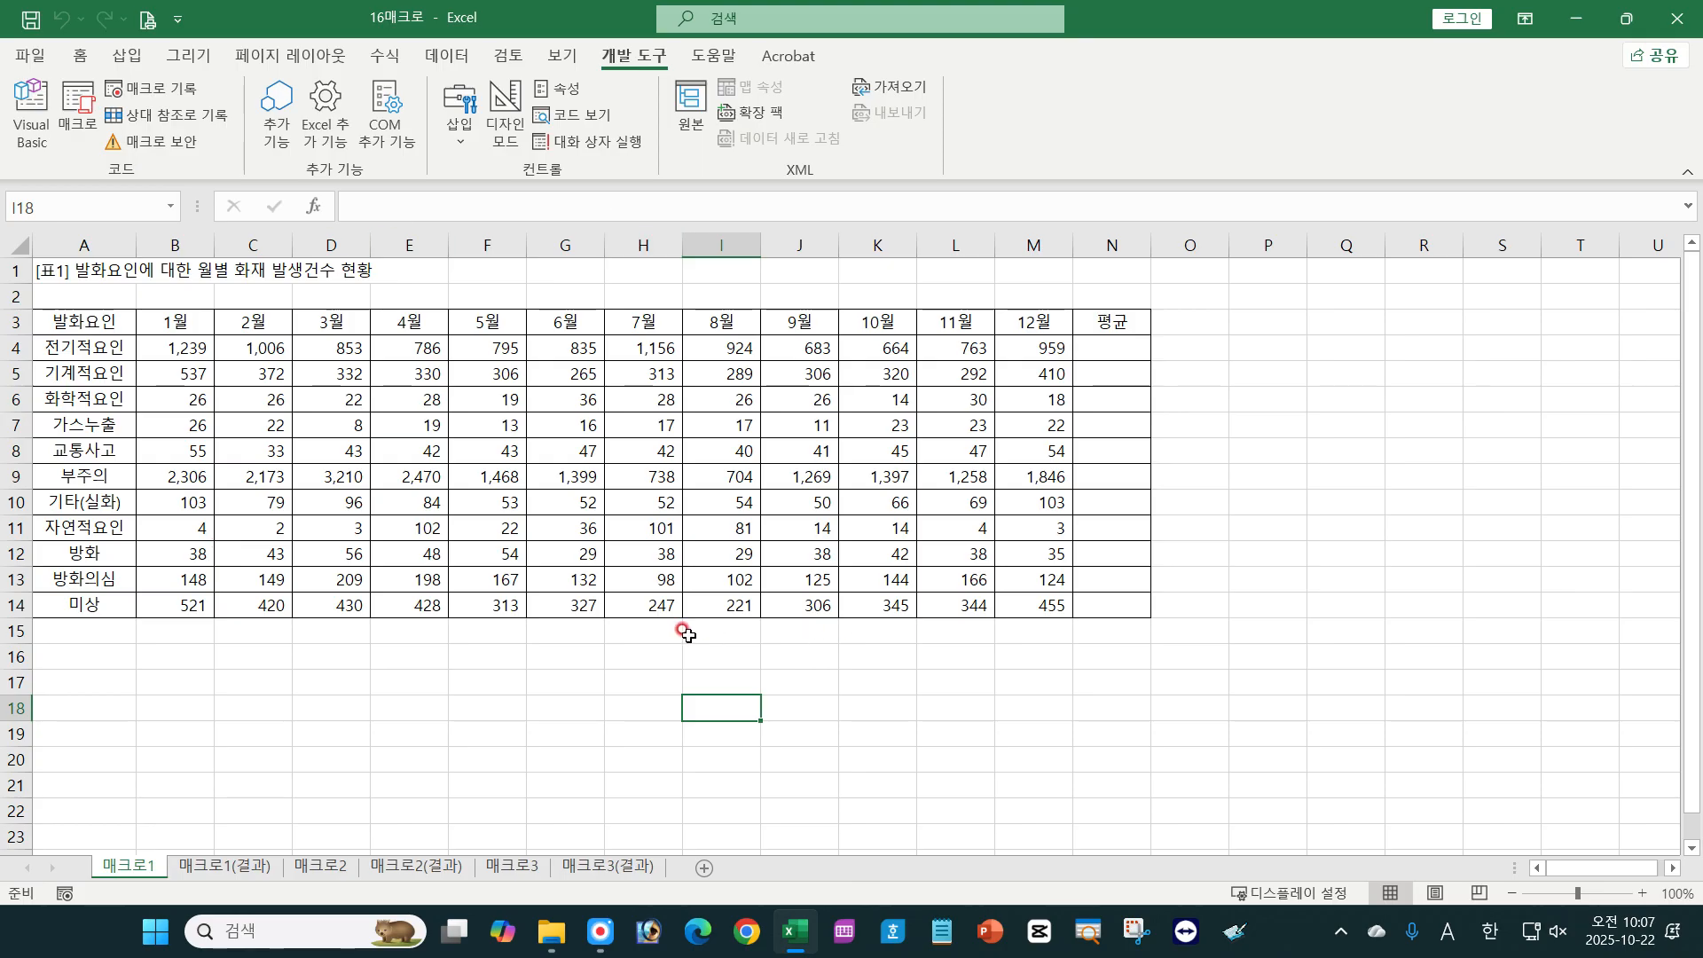
click(1693, 847)
click(1693, 849)
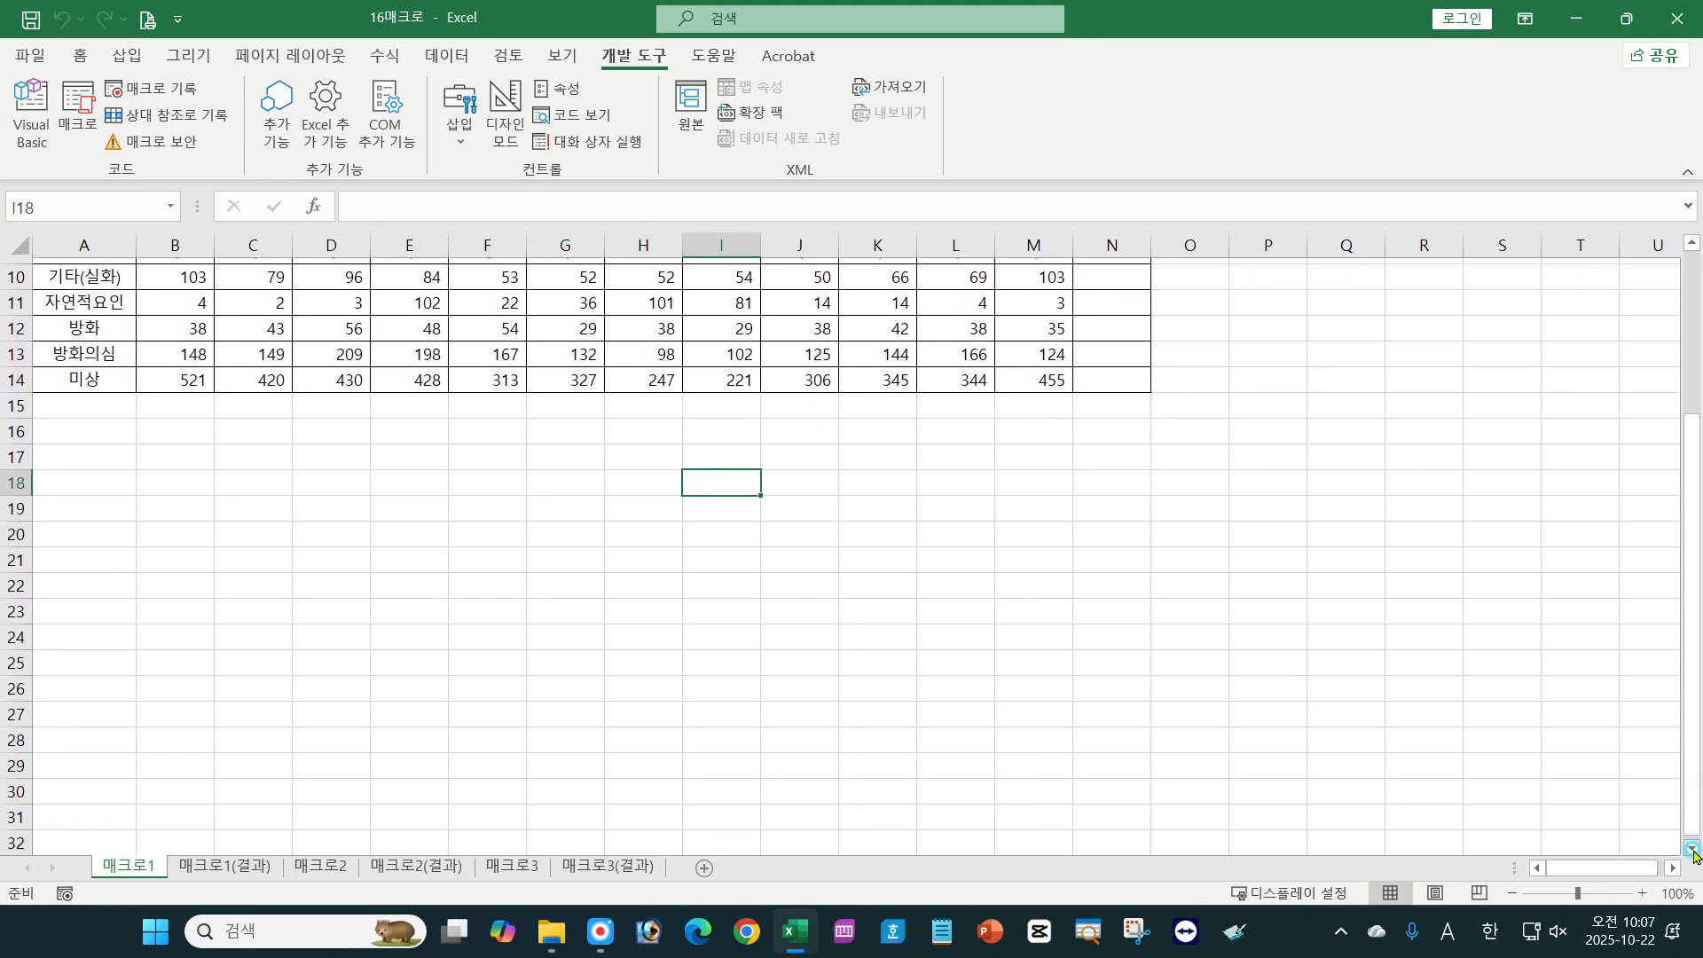
click(565, 479)
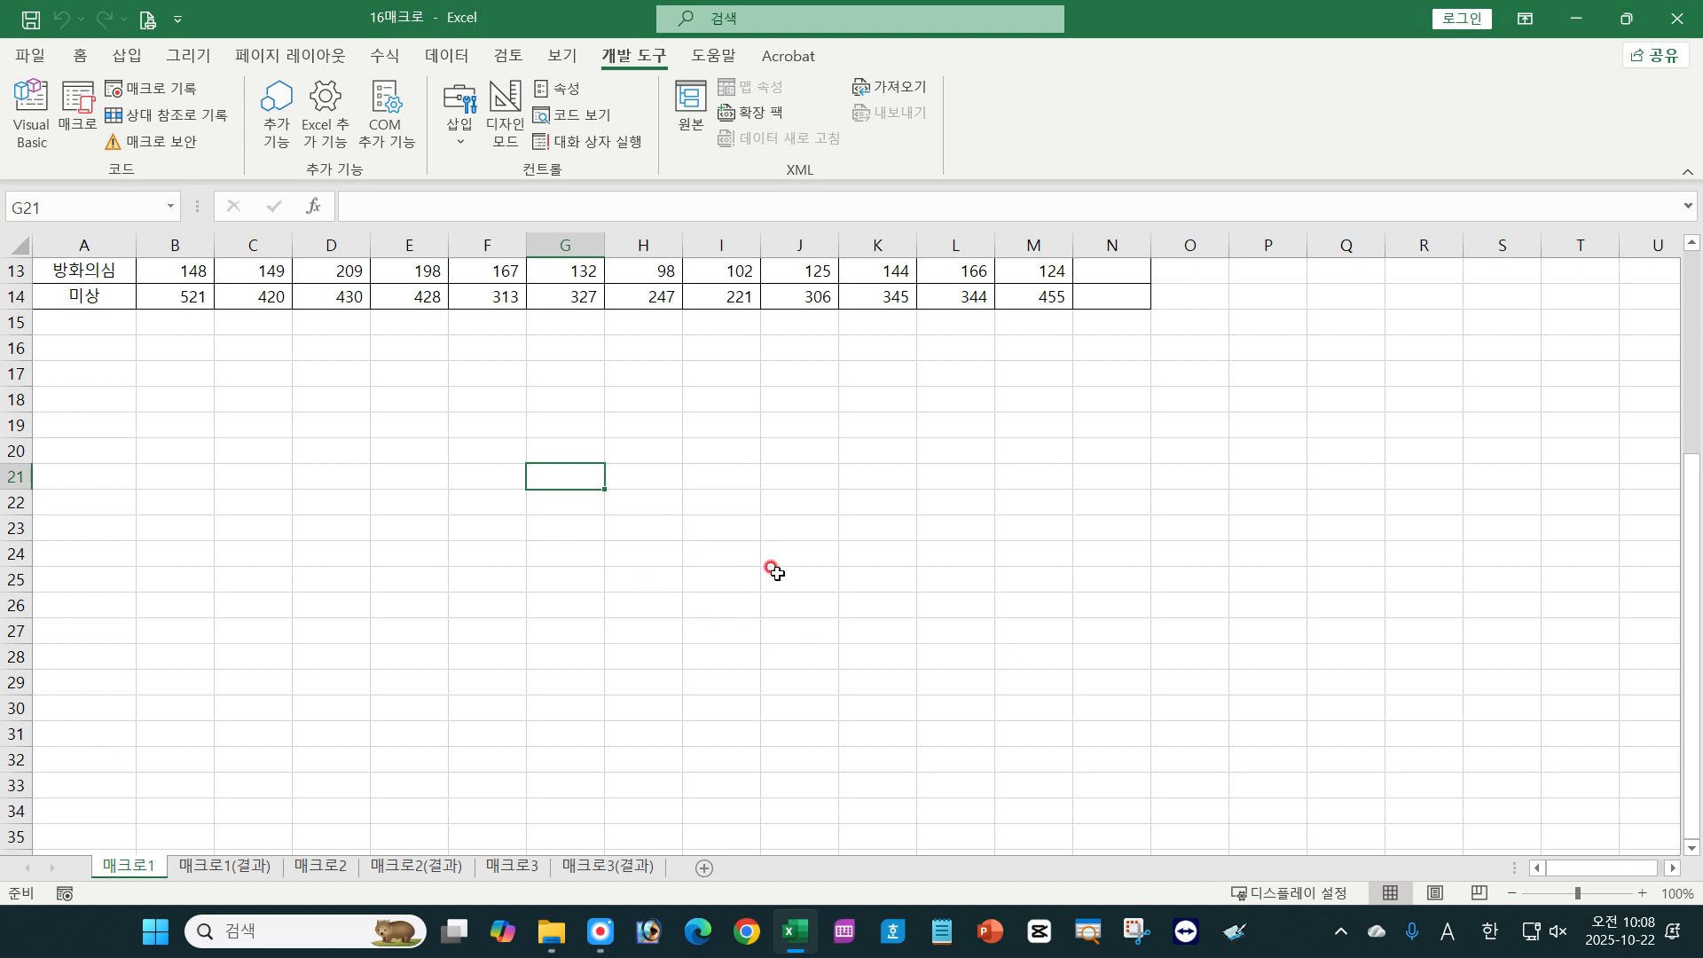
click(612, 444)
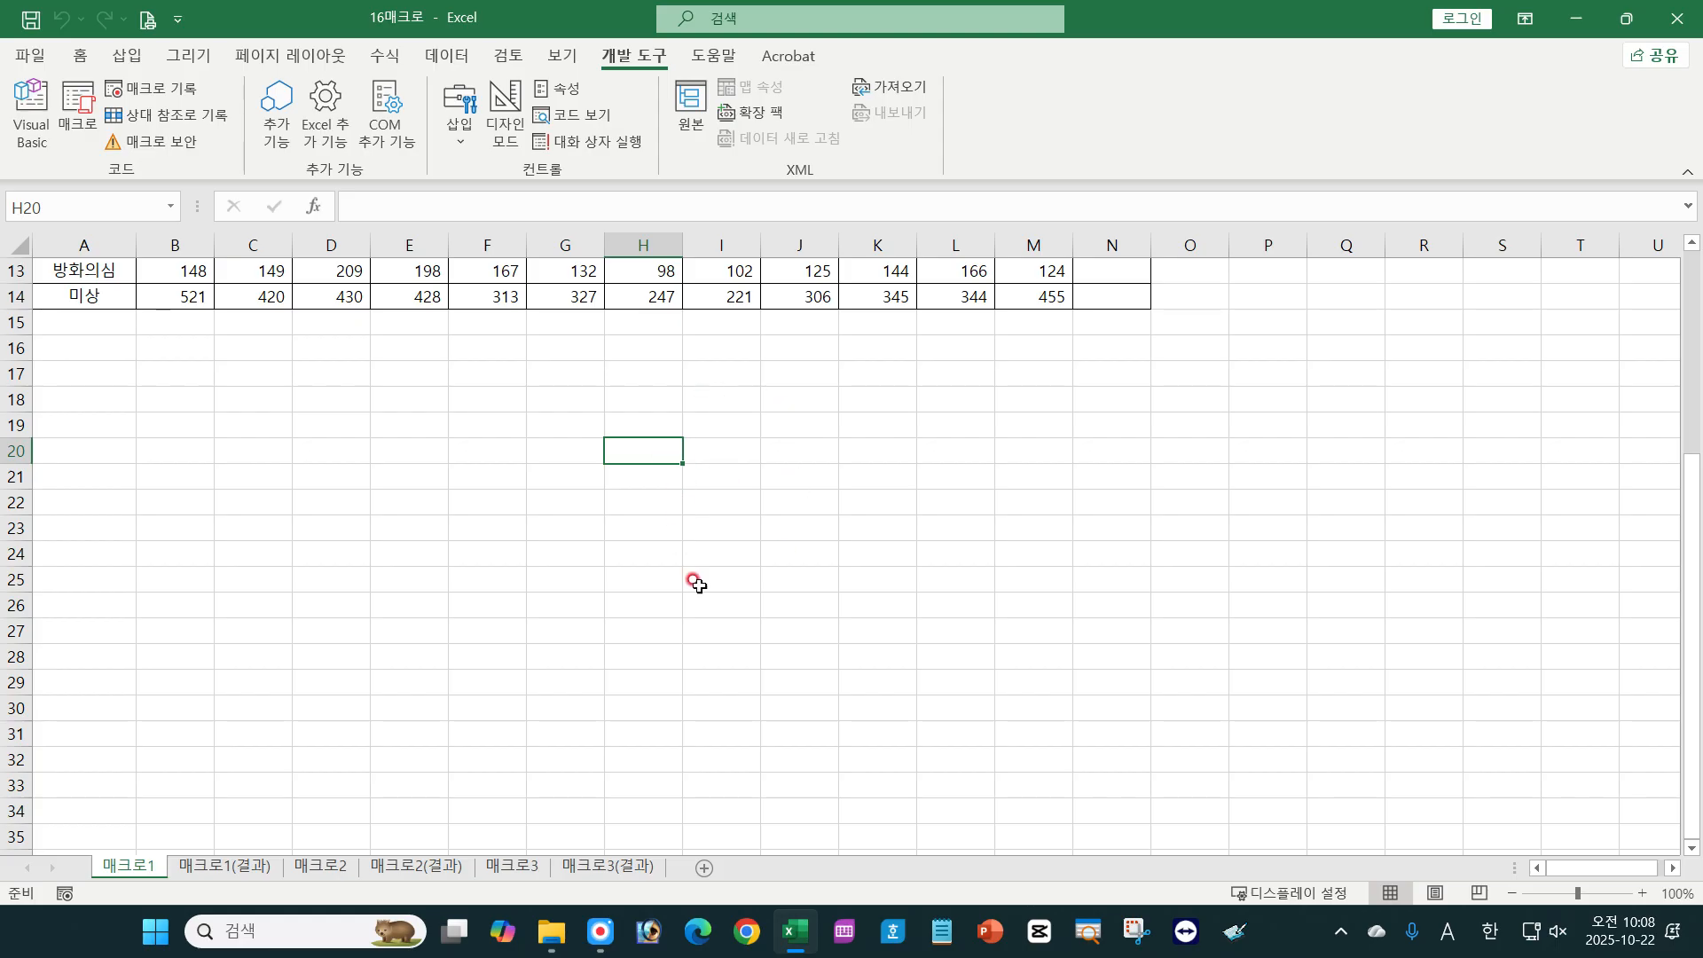
Start recording a macro named 연습 with an empty cell below the table on sheet 매크로1 selected.
click(734, 601)
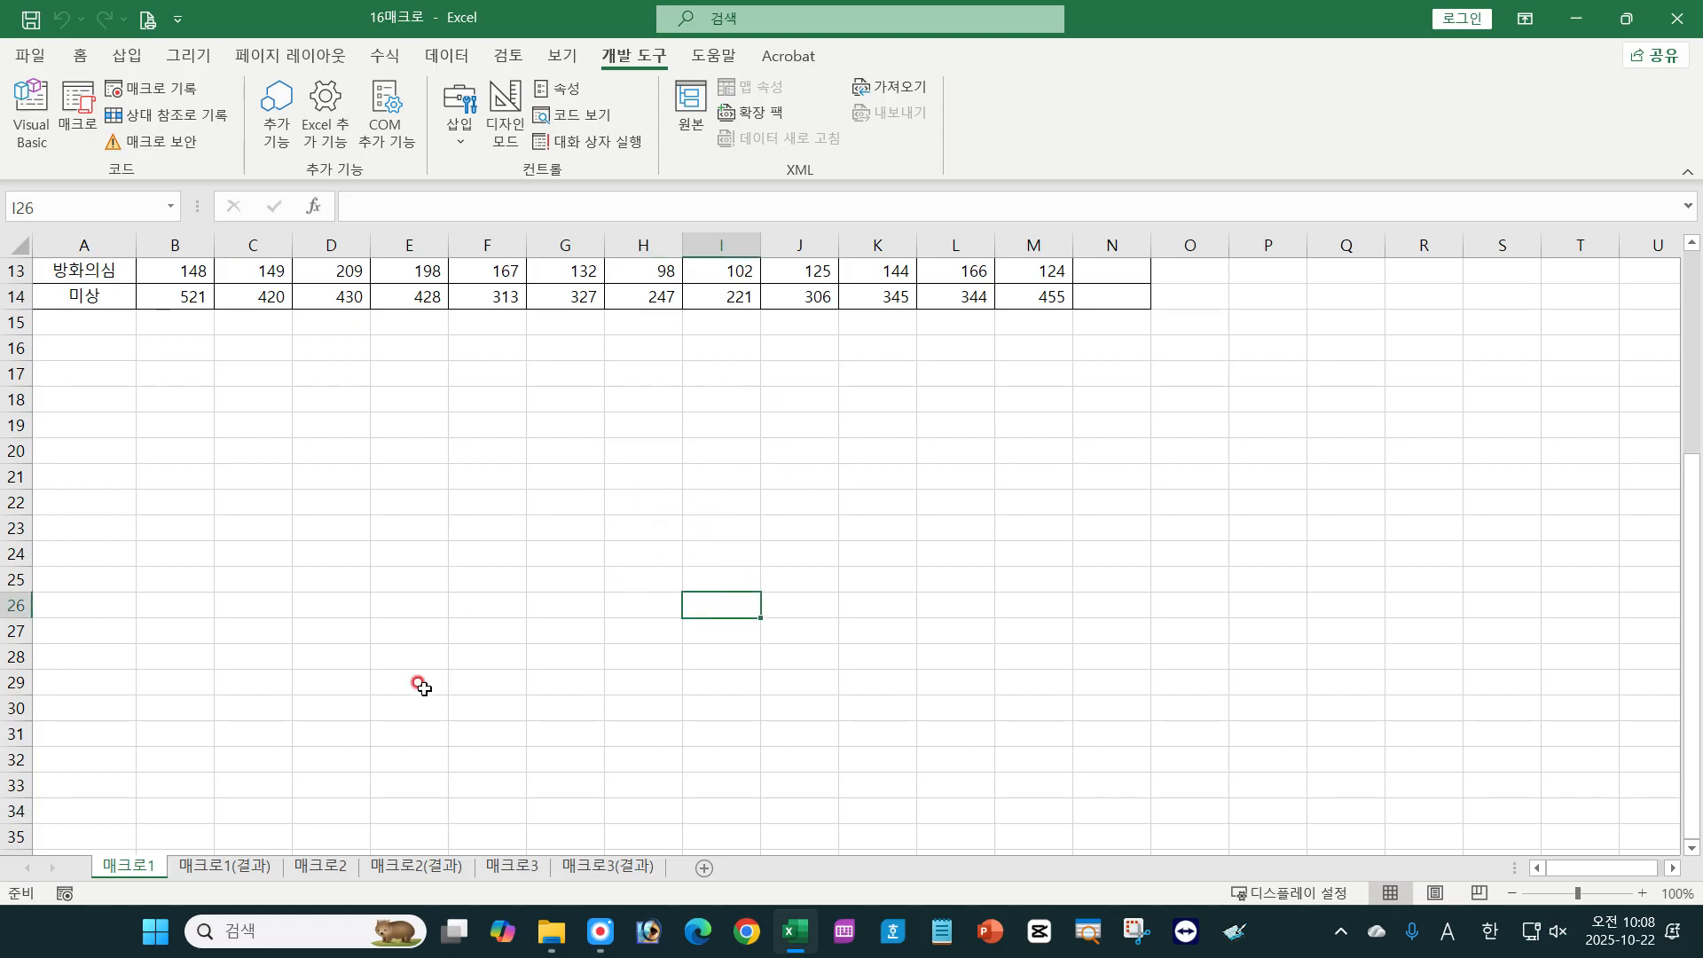
click(173, 94)
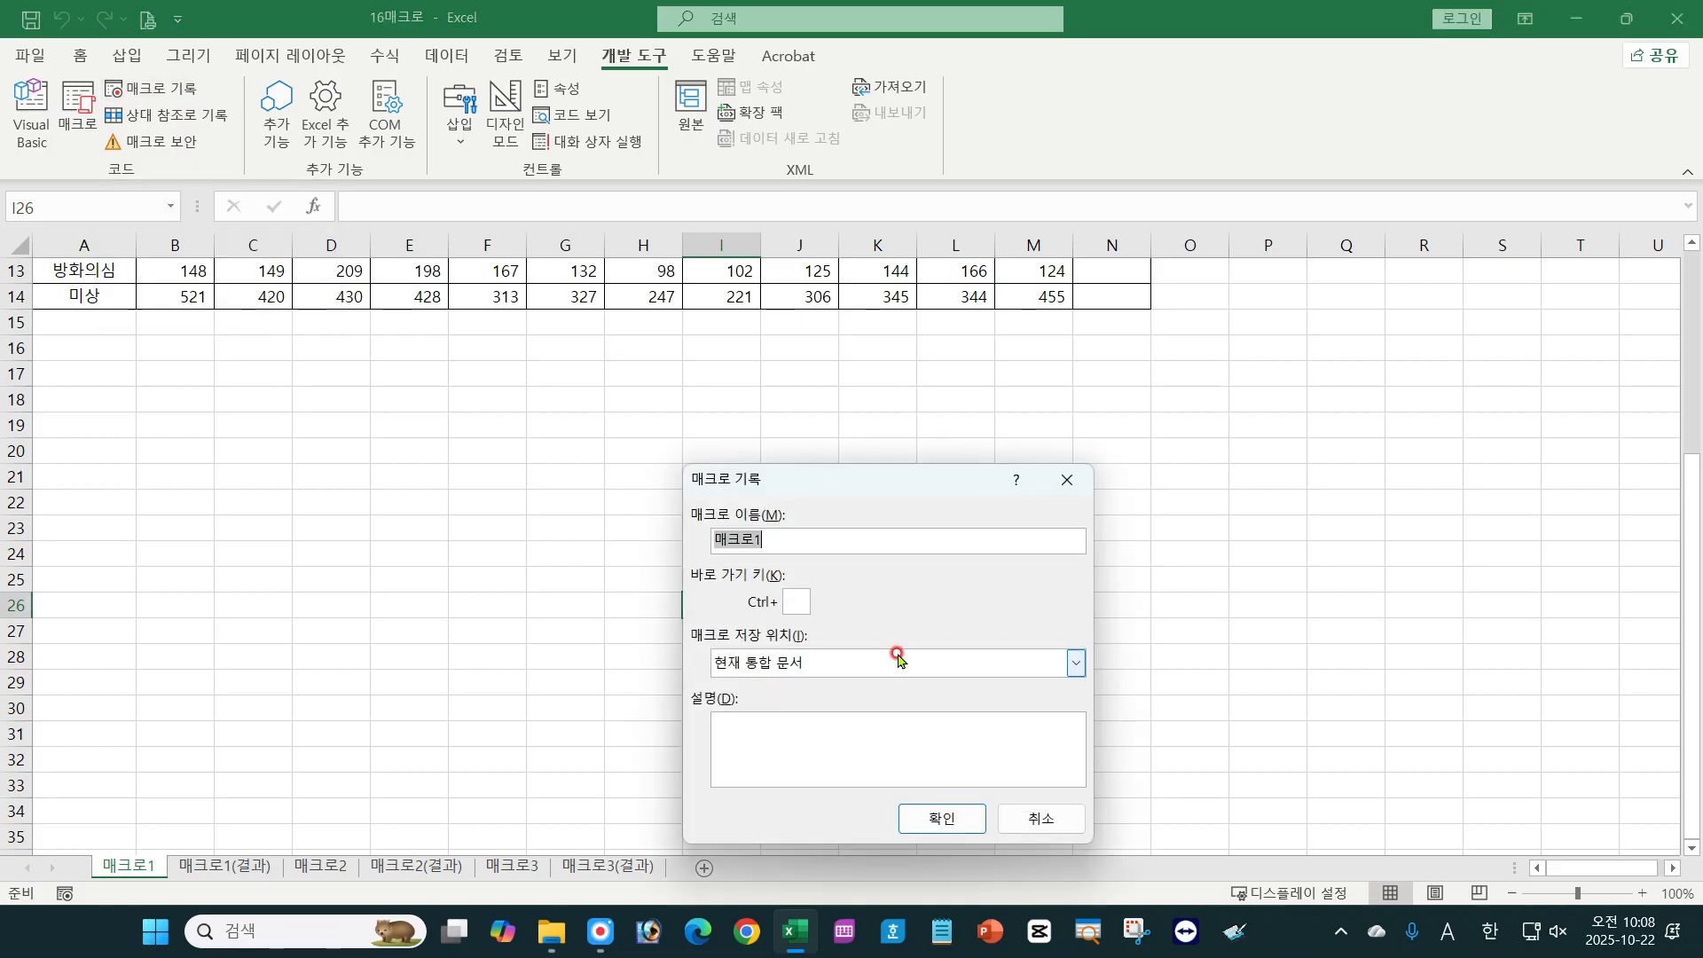
text(dus)
key(BackSpace)
key(BackSpace)
key(BackSpace)
key(Hangul)
text(연습)
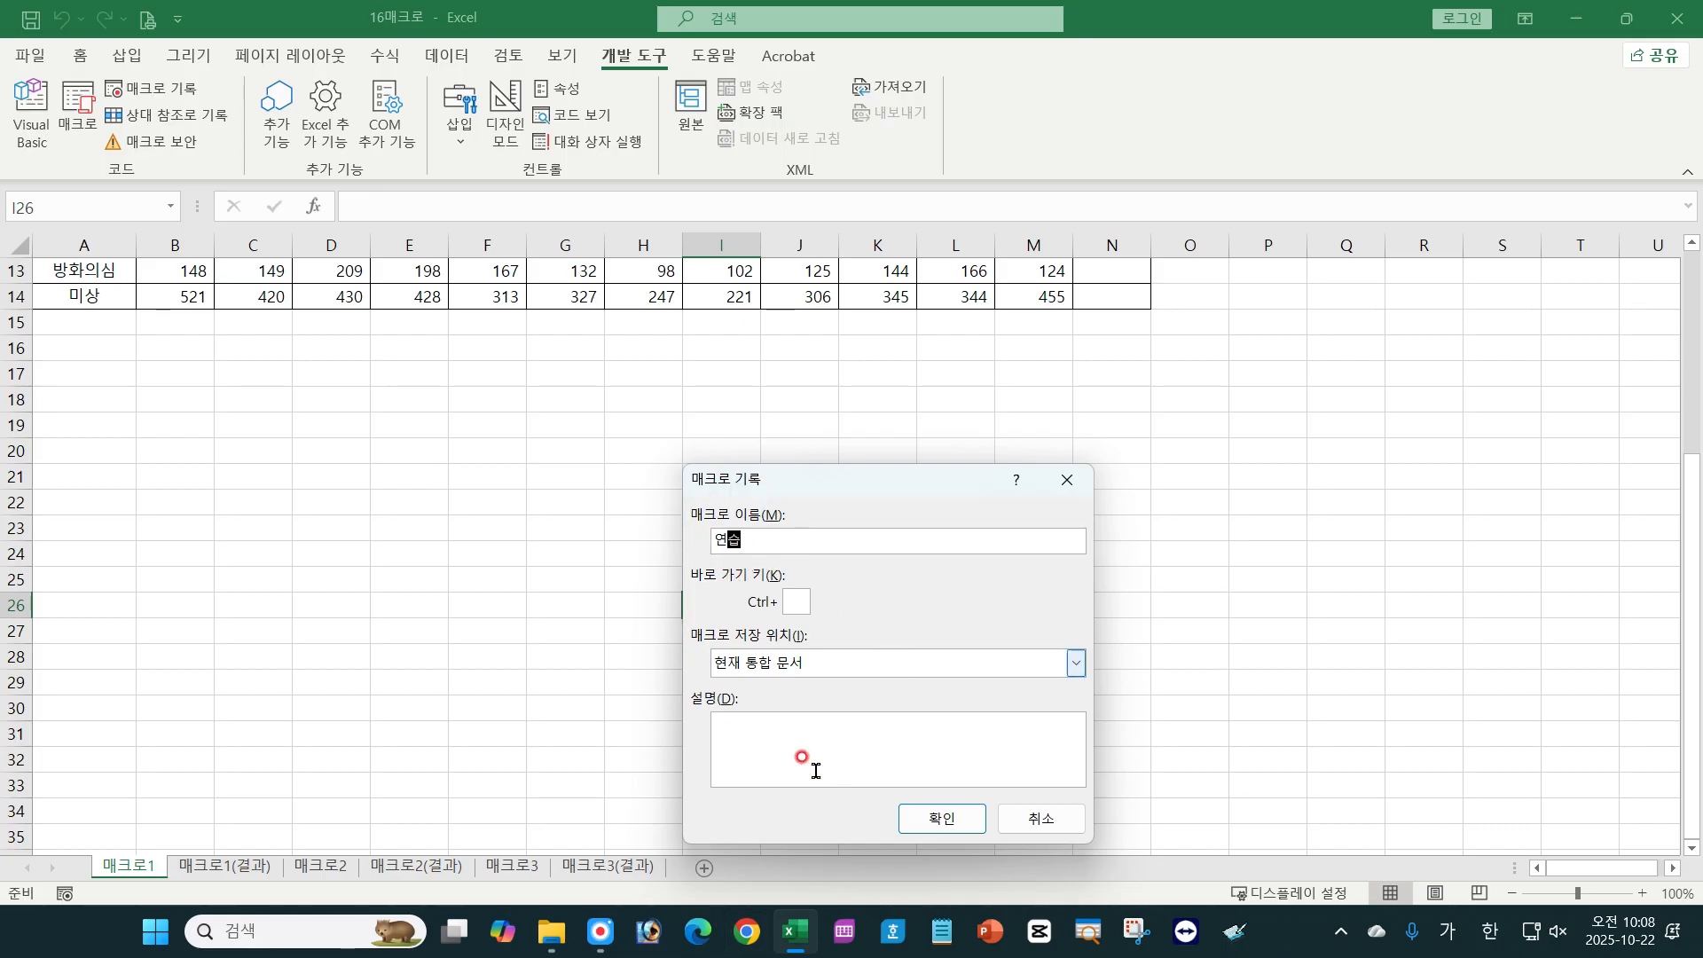
click(960, 820)
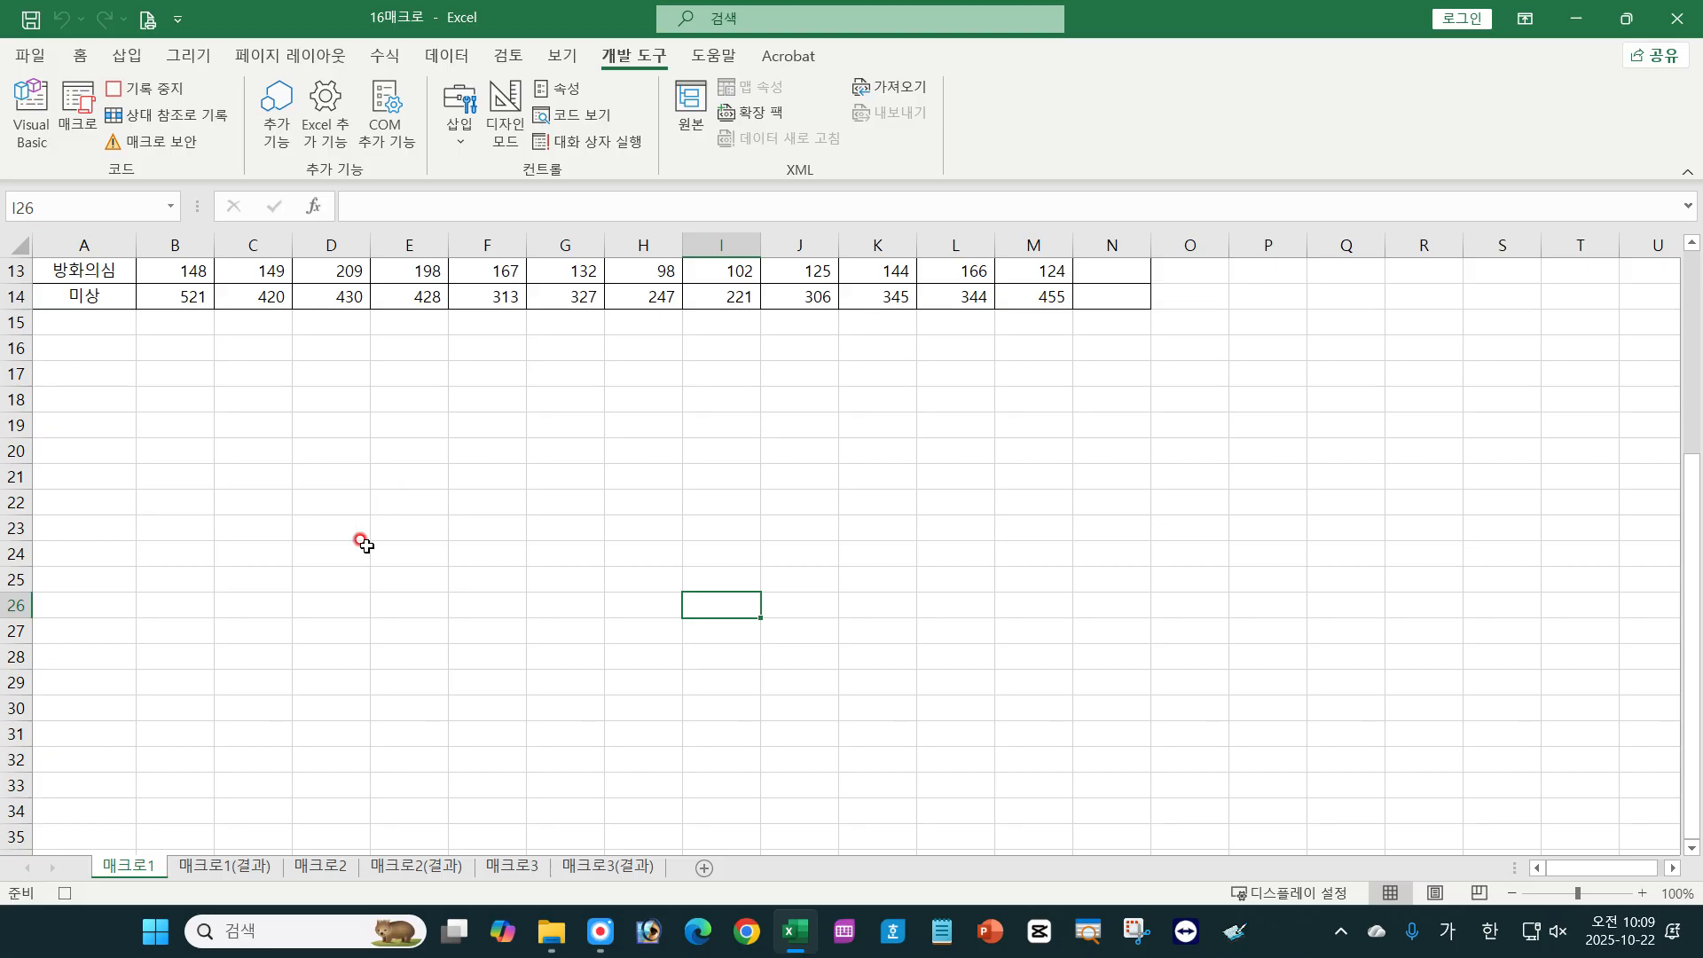
Enter 가나다 in cell C17 as the recorded action and stop the macro recording.
click(265, 399)
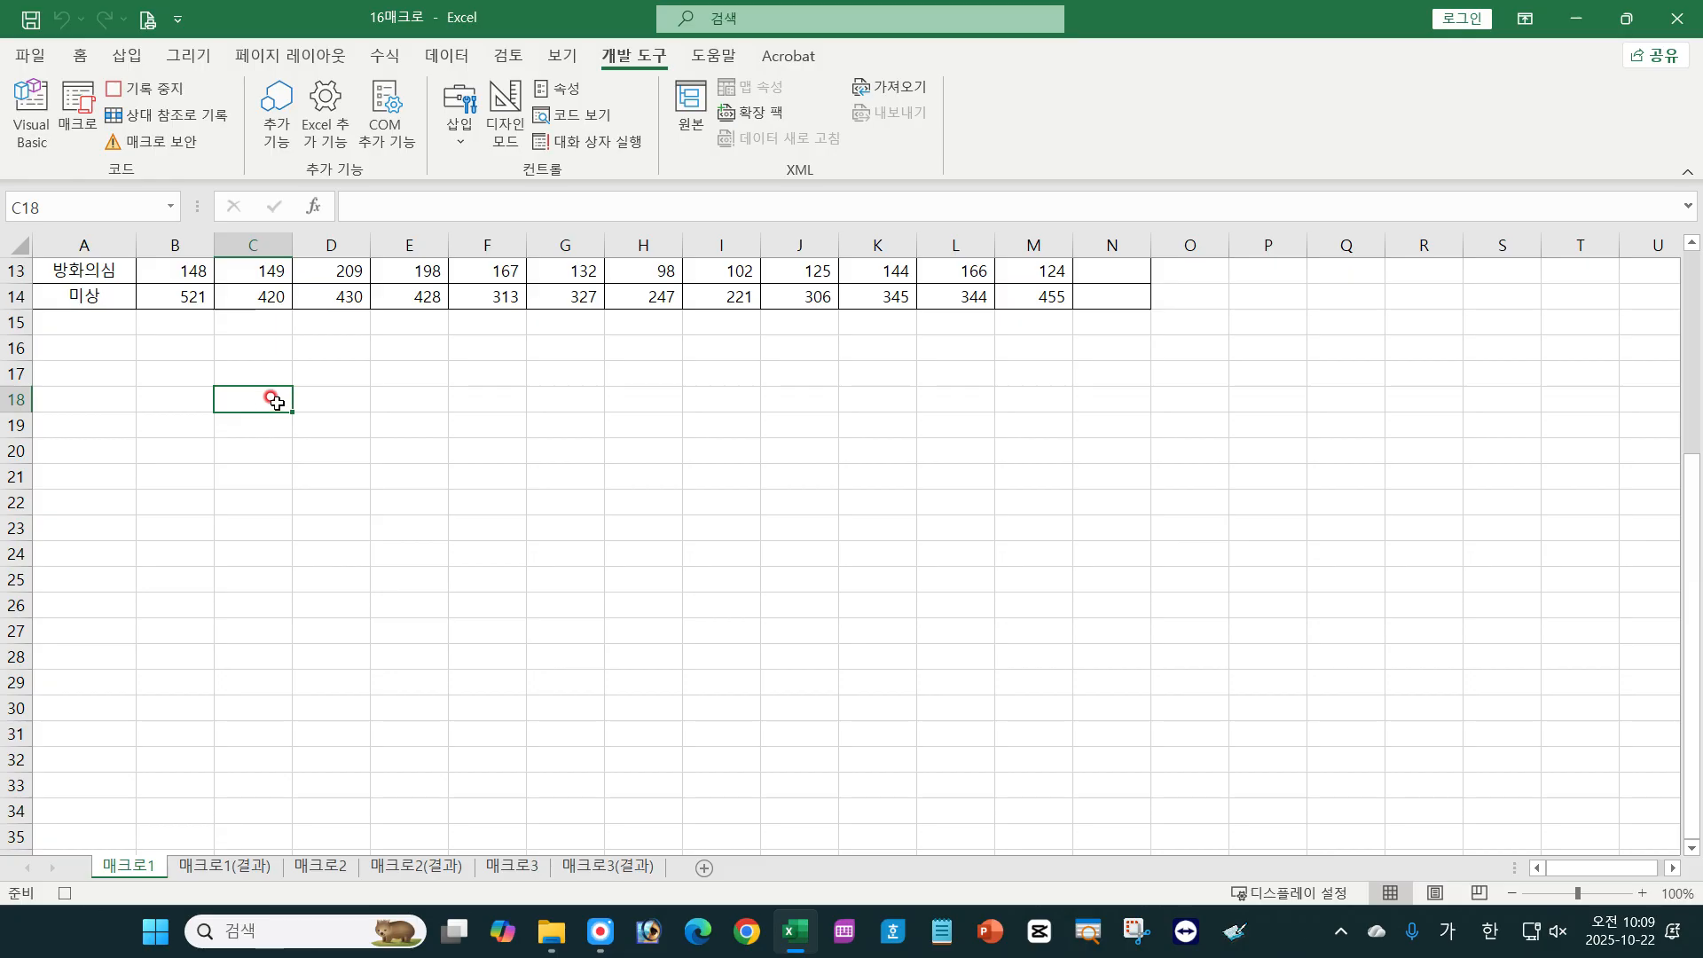
click(254, 372)
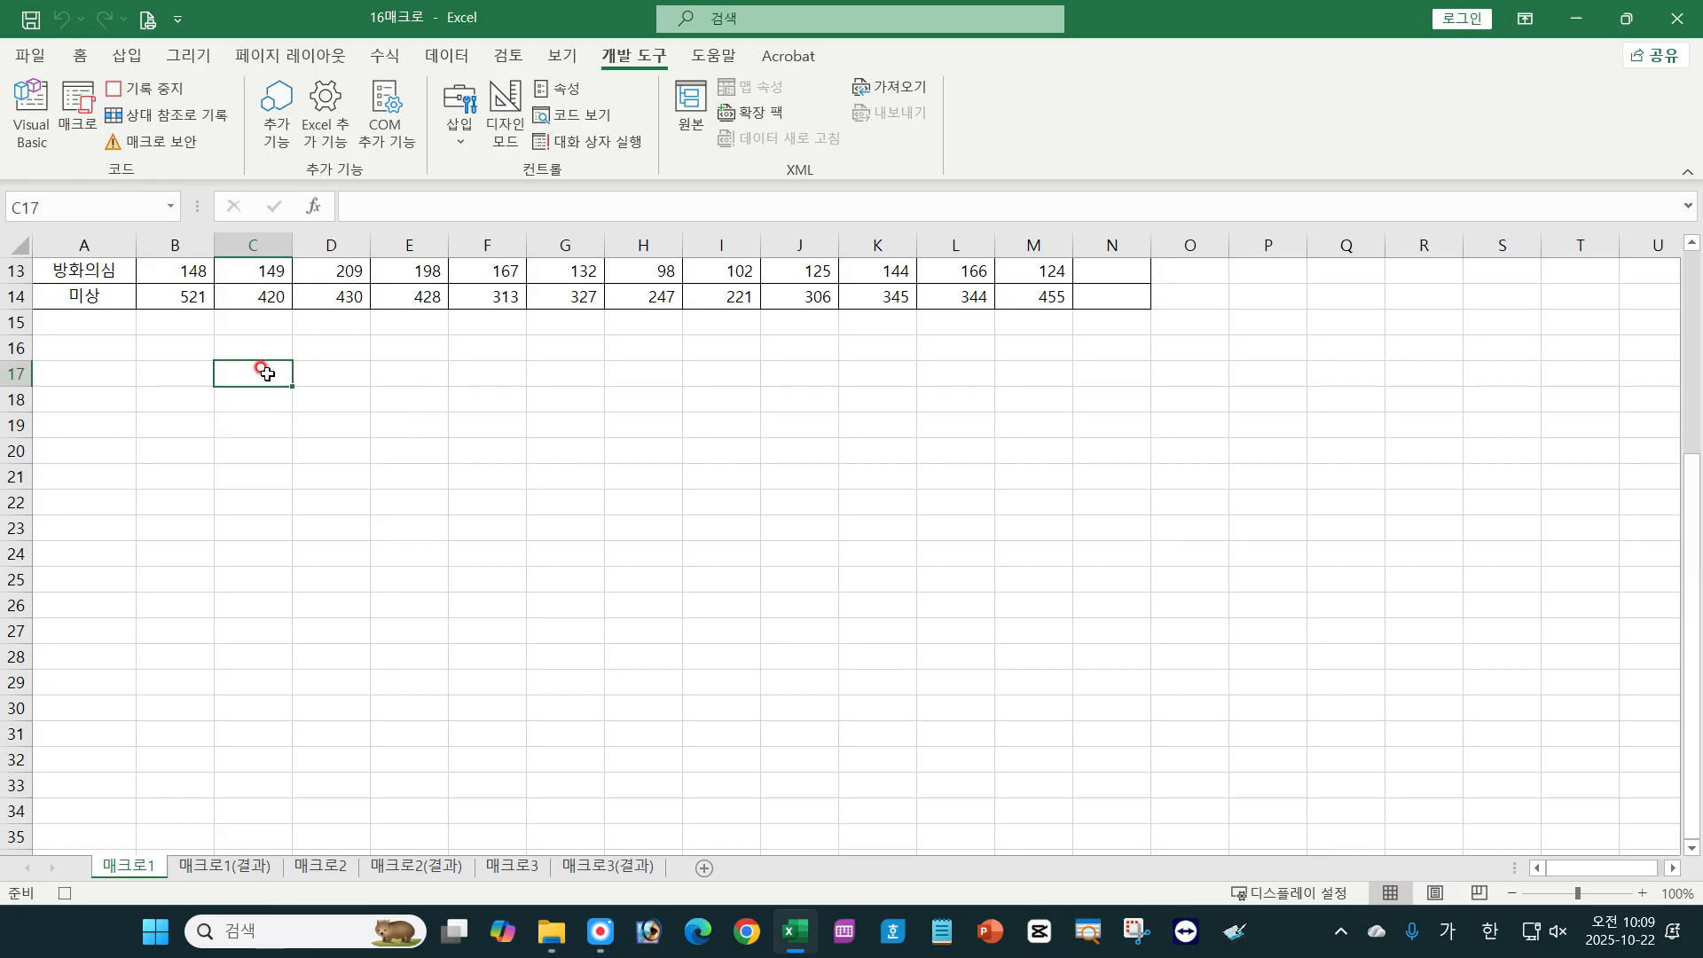
click(250, 401)
click(254, 373)
text(가난)
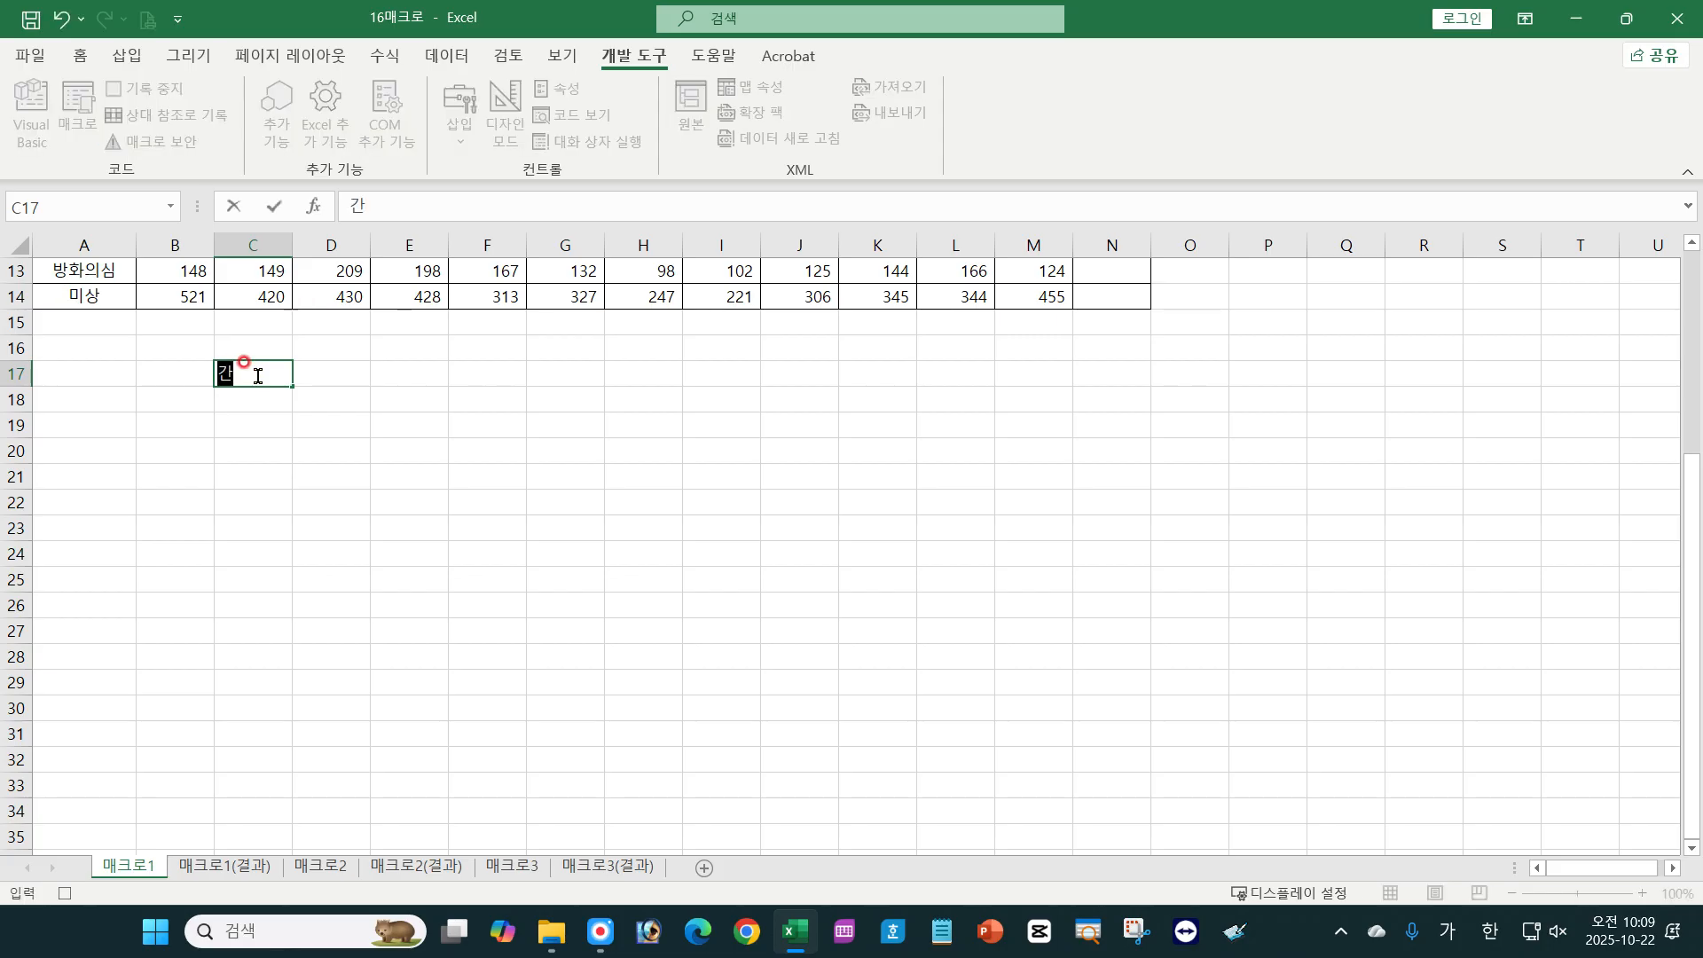
text(다)
key(Return)
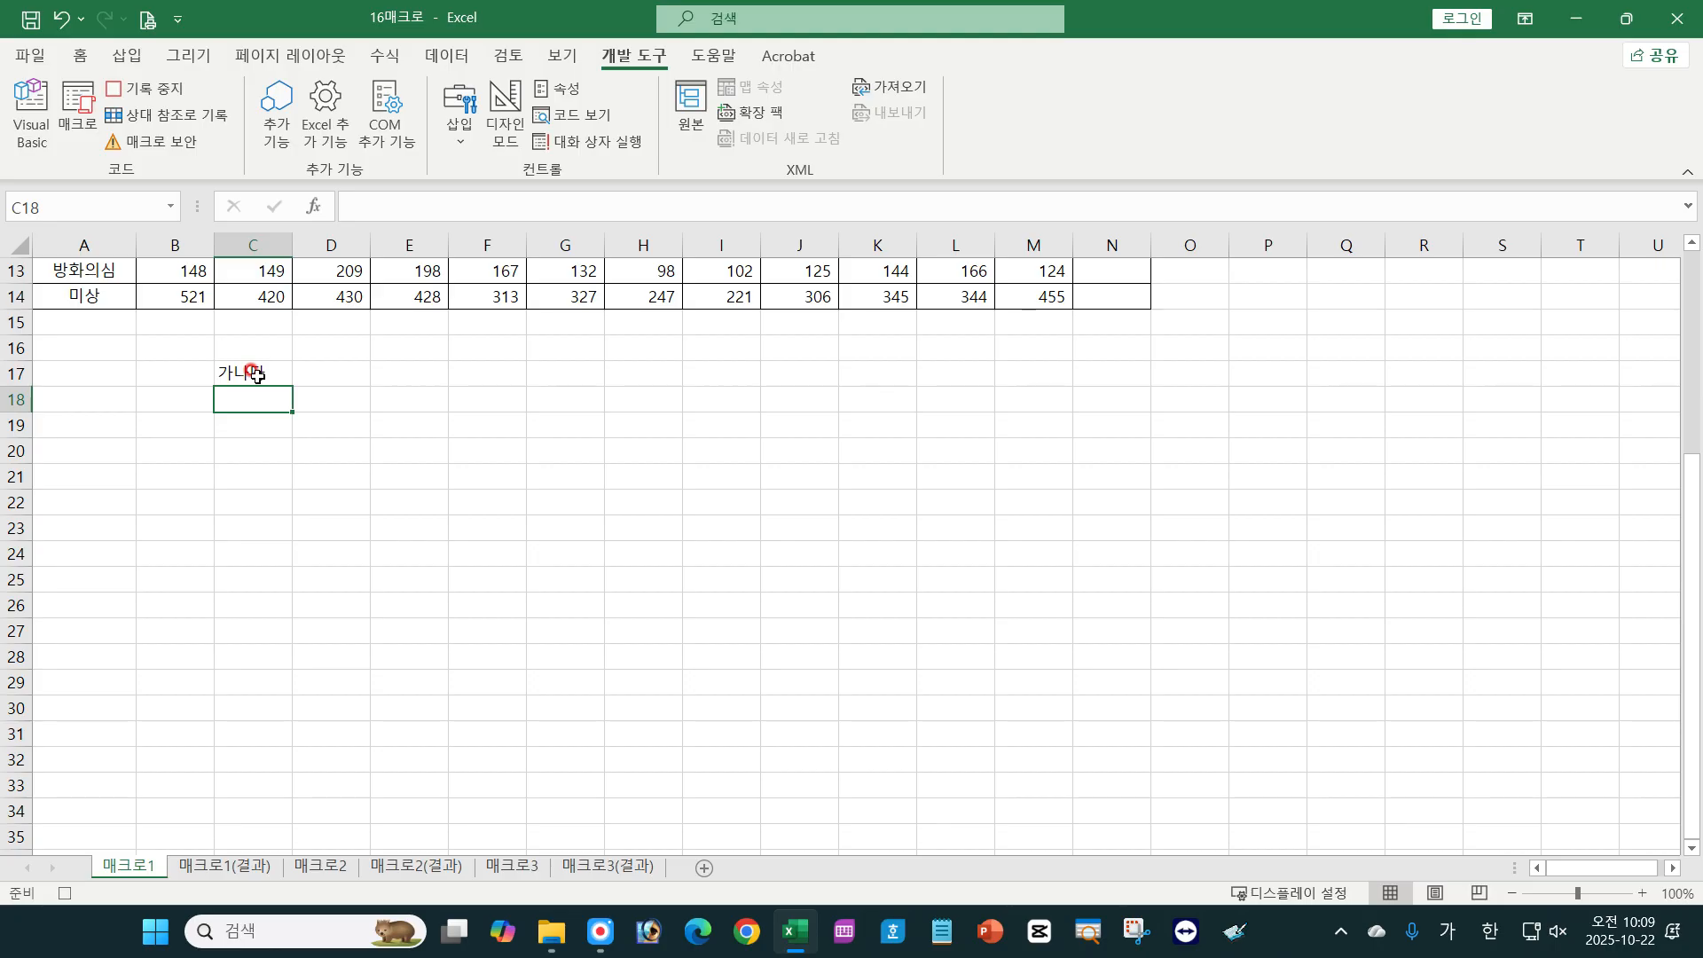
click(180, 92)
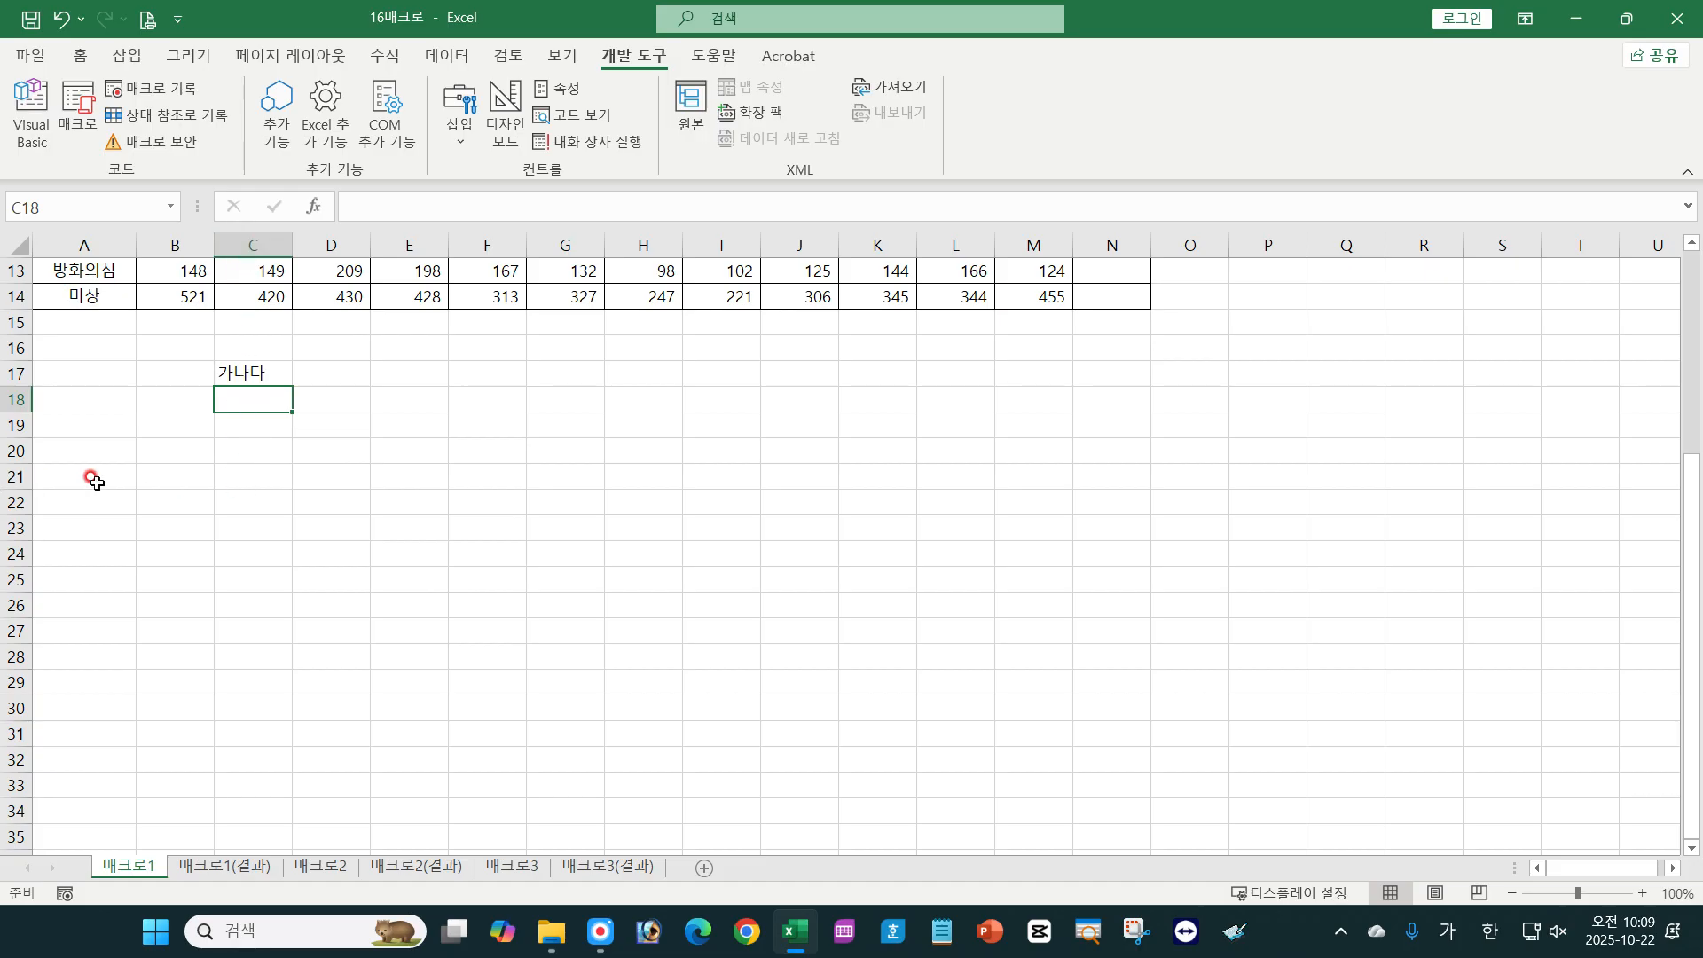
Select cell C21 before recording, and start recording a macro named 연습2.
click(264, 477)
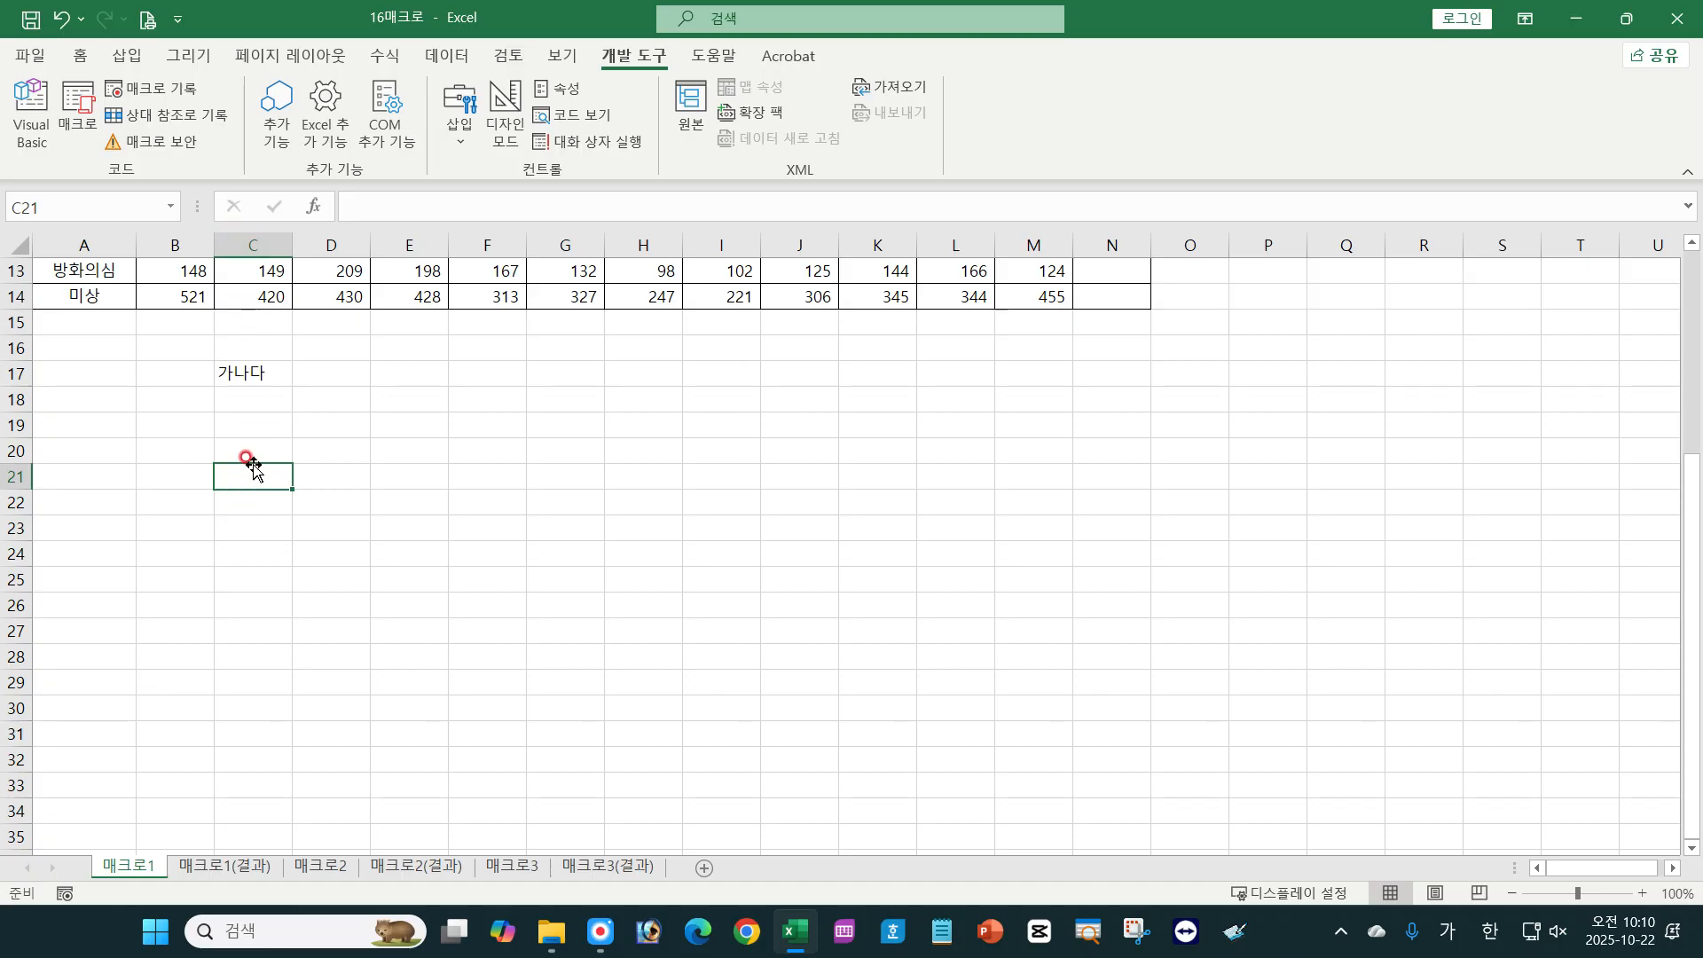
click(165, 88)
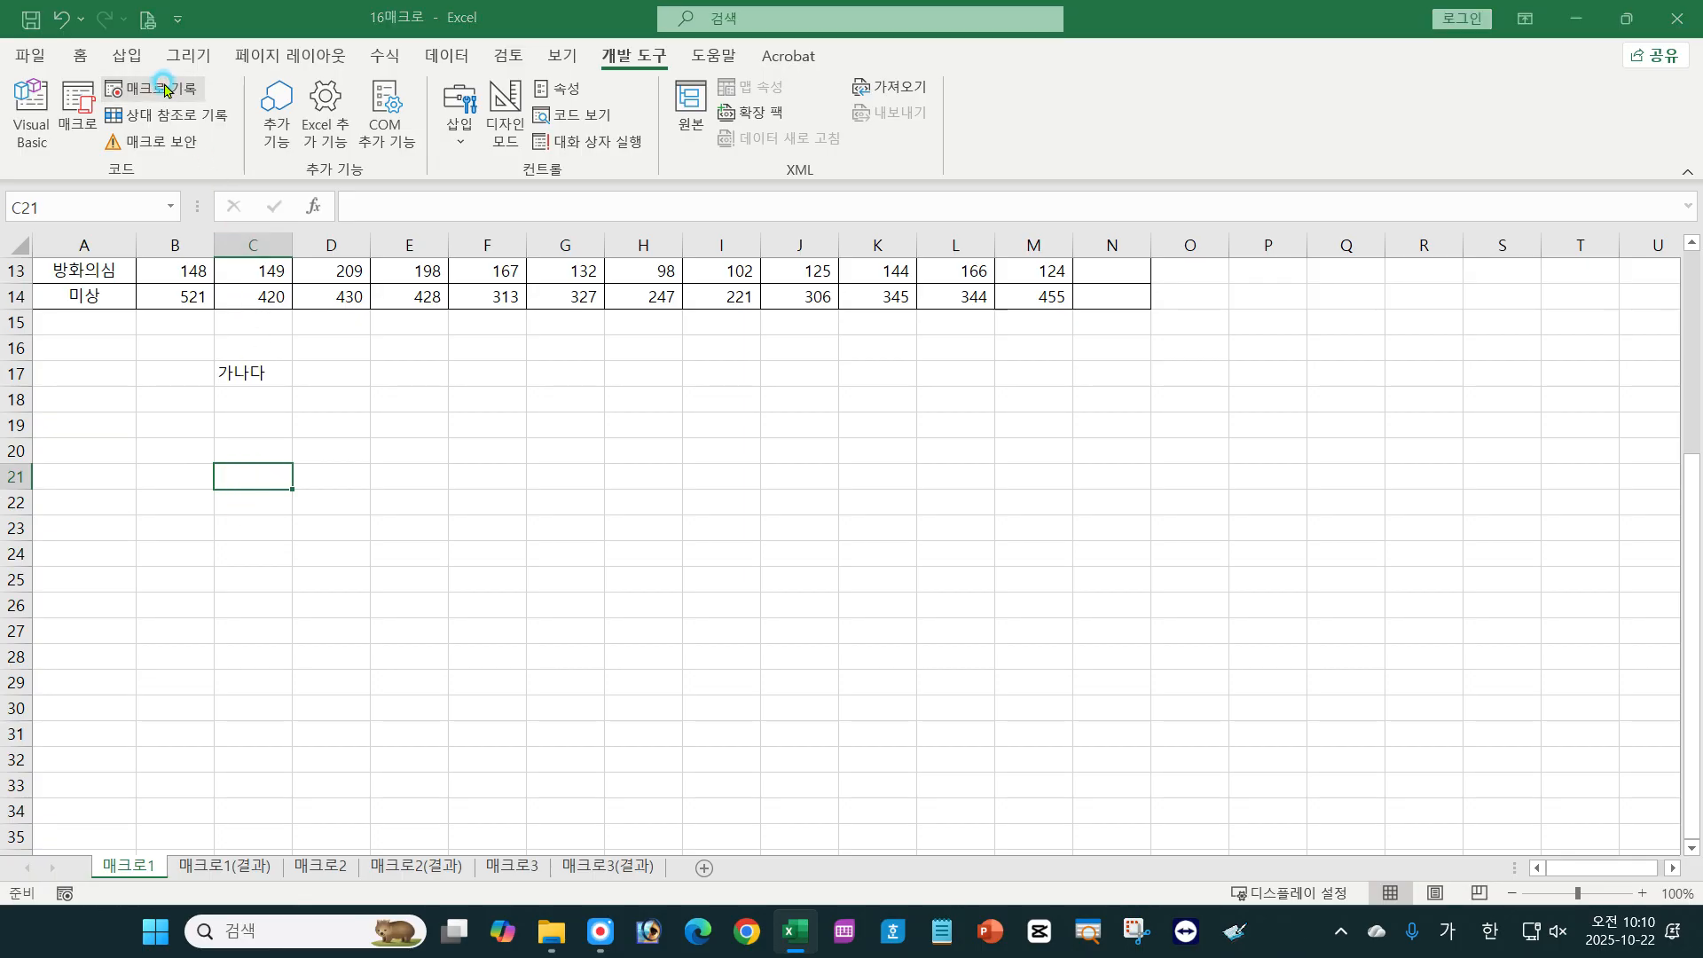
text(연습)
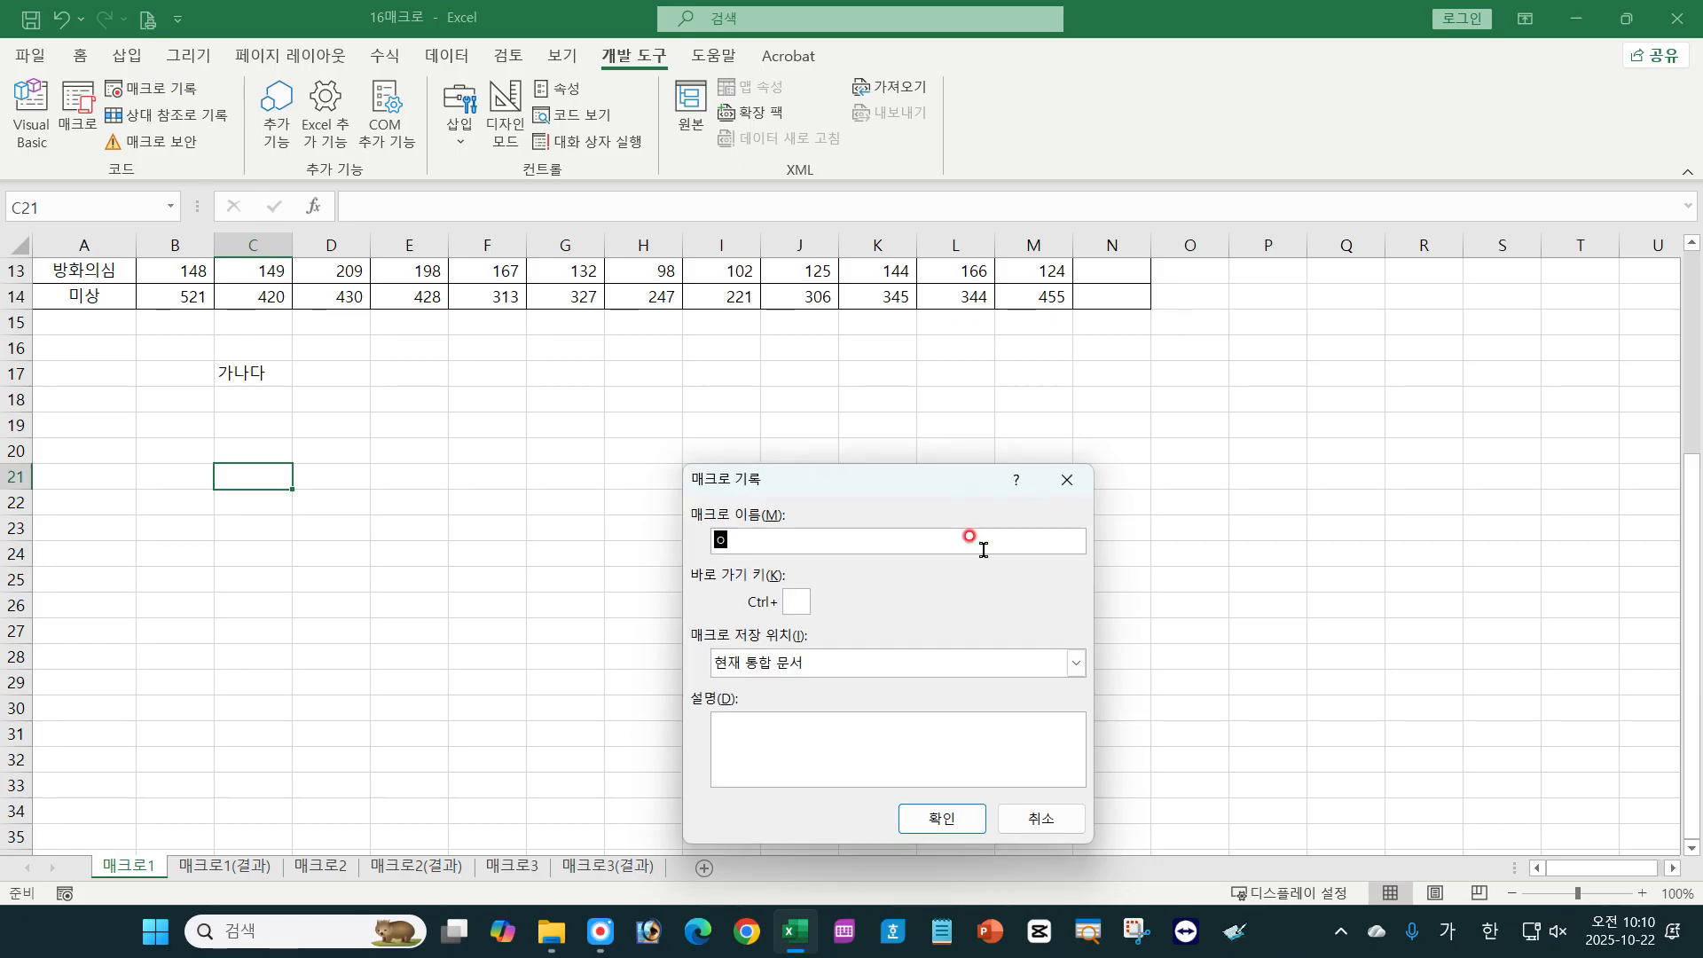
text(2)
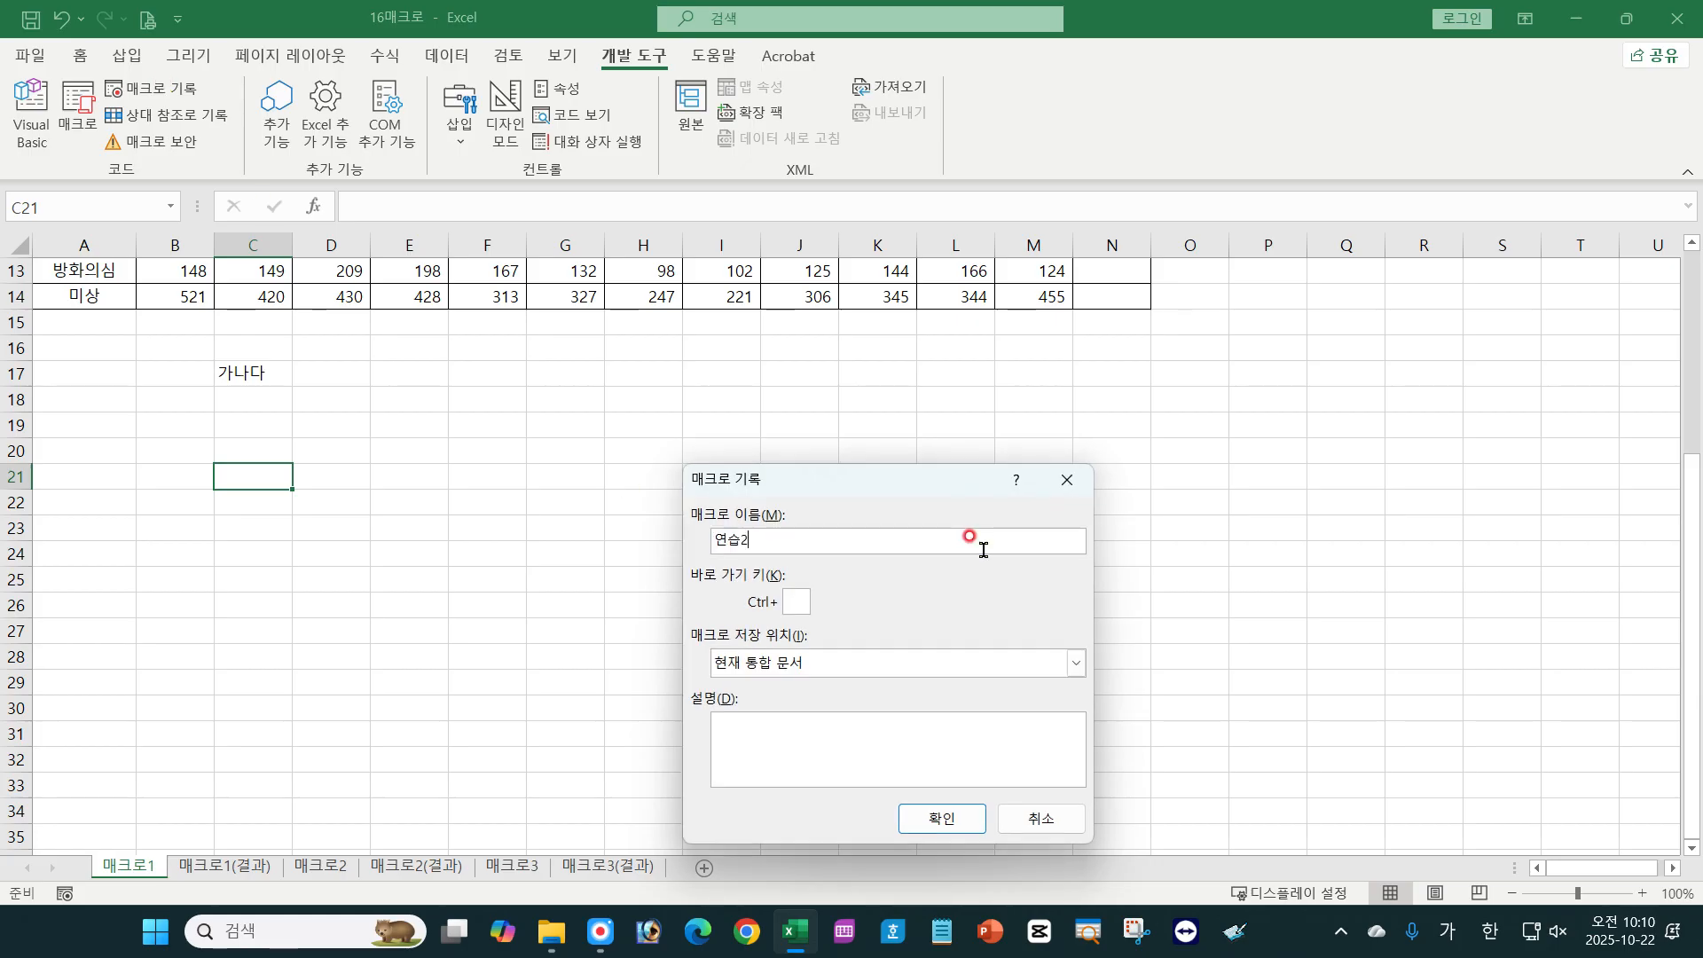
click(943, 818)
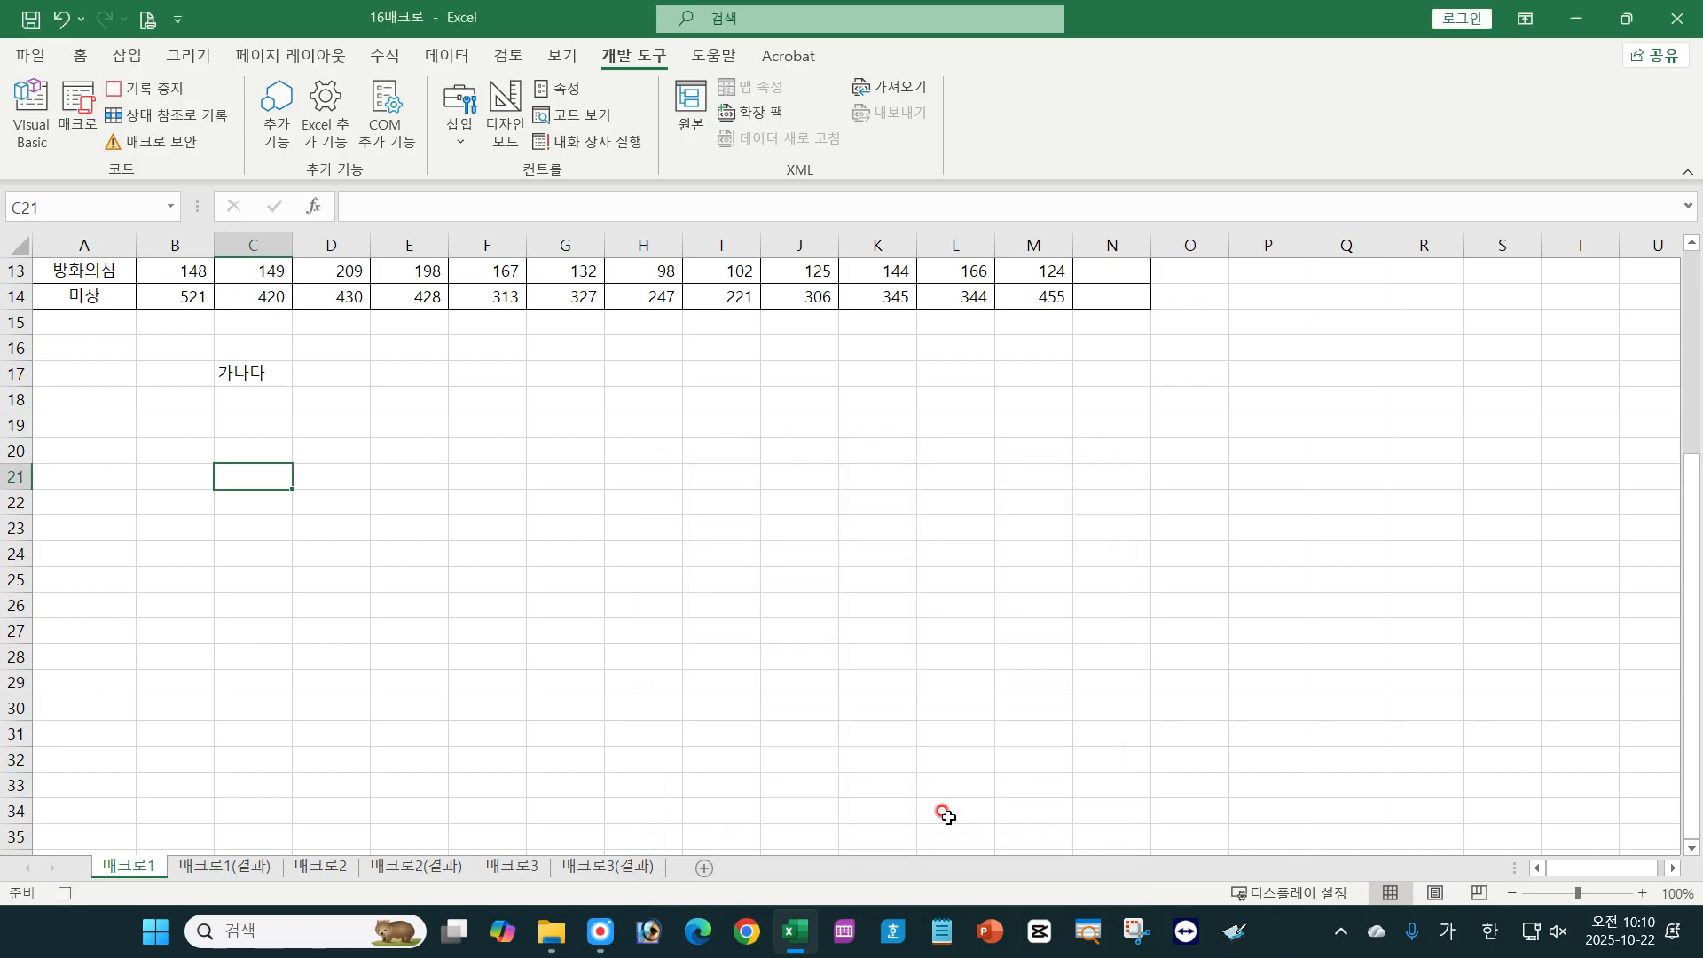
Enter 123 in the already selected cell C21 and stop the macro recording.
click(221, 487)
text(123)
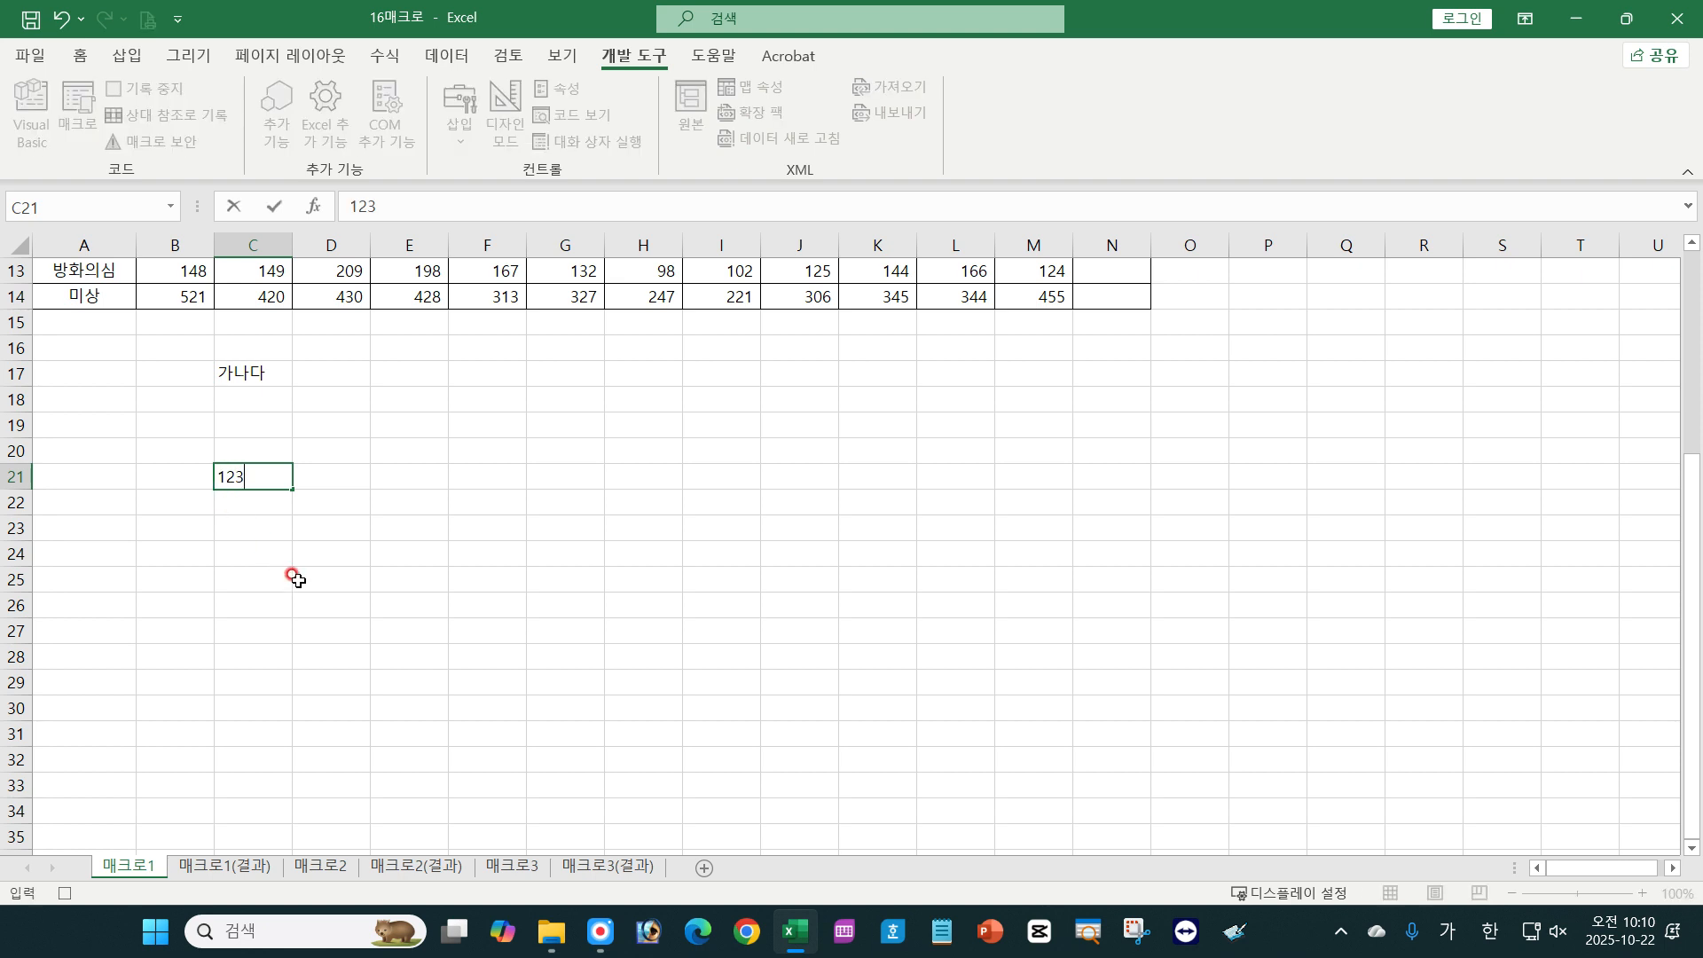
key(Return)
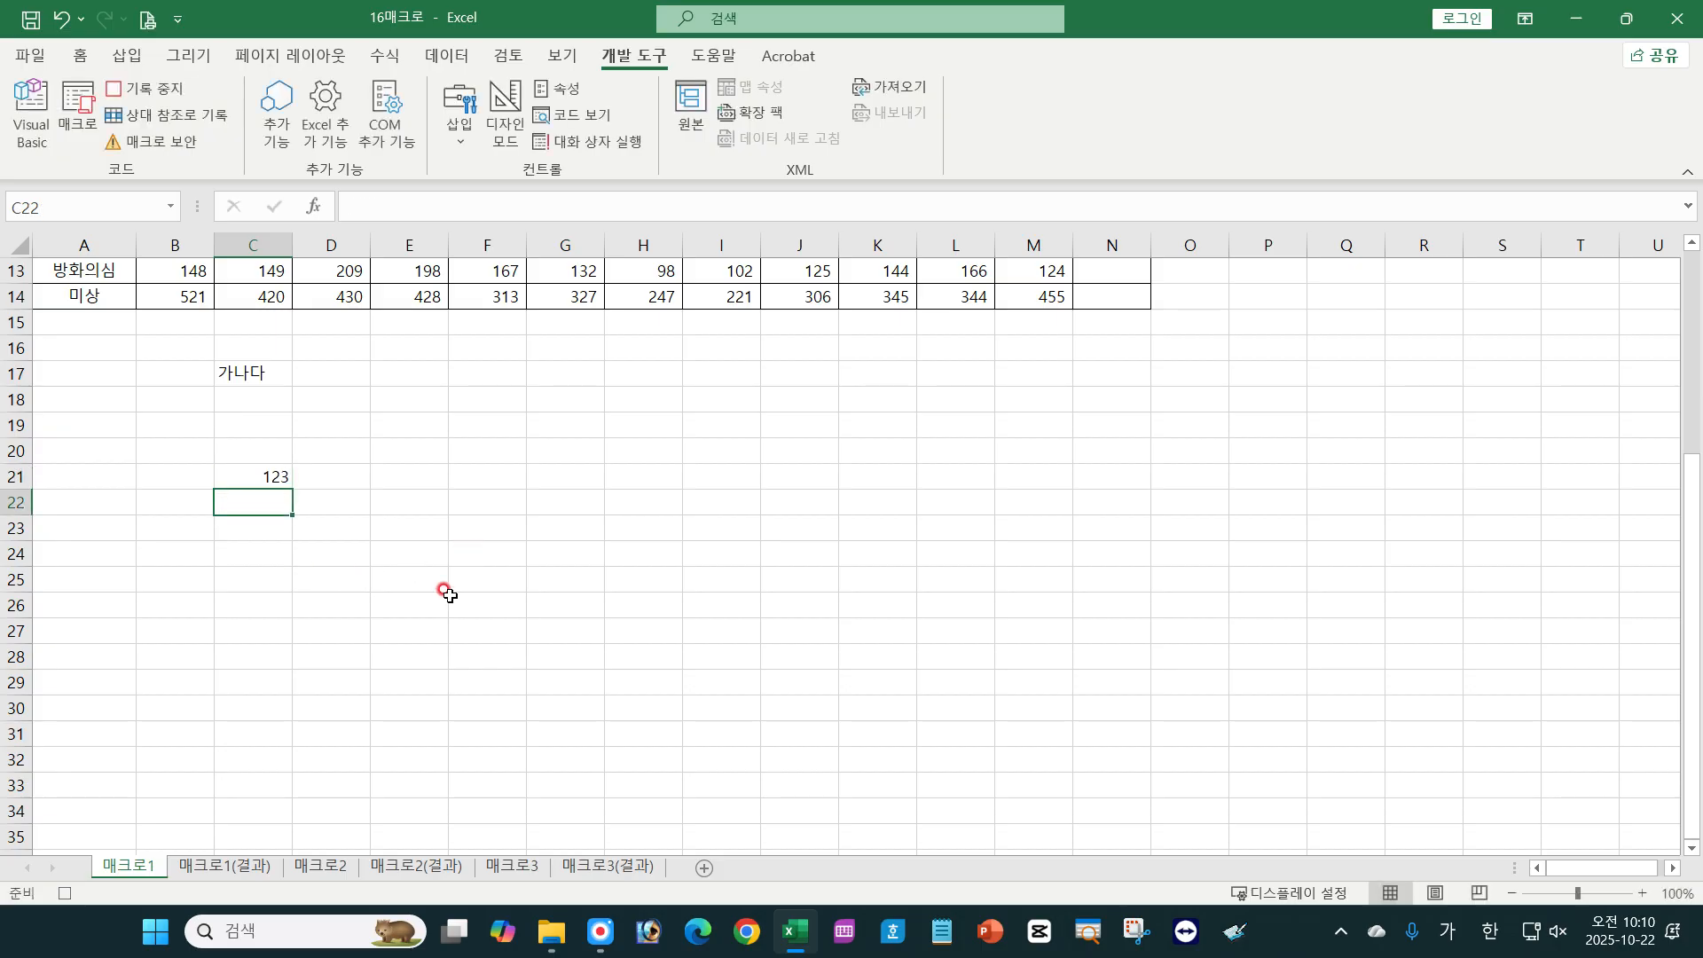
click(162, 92)
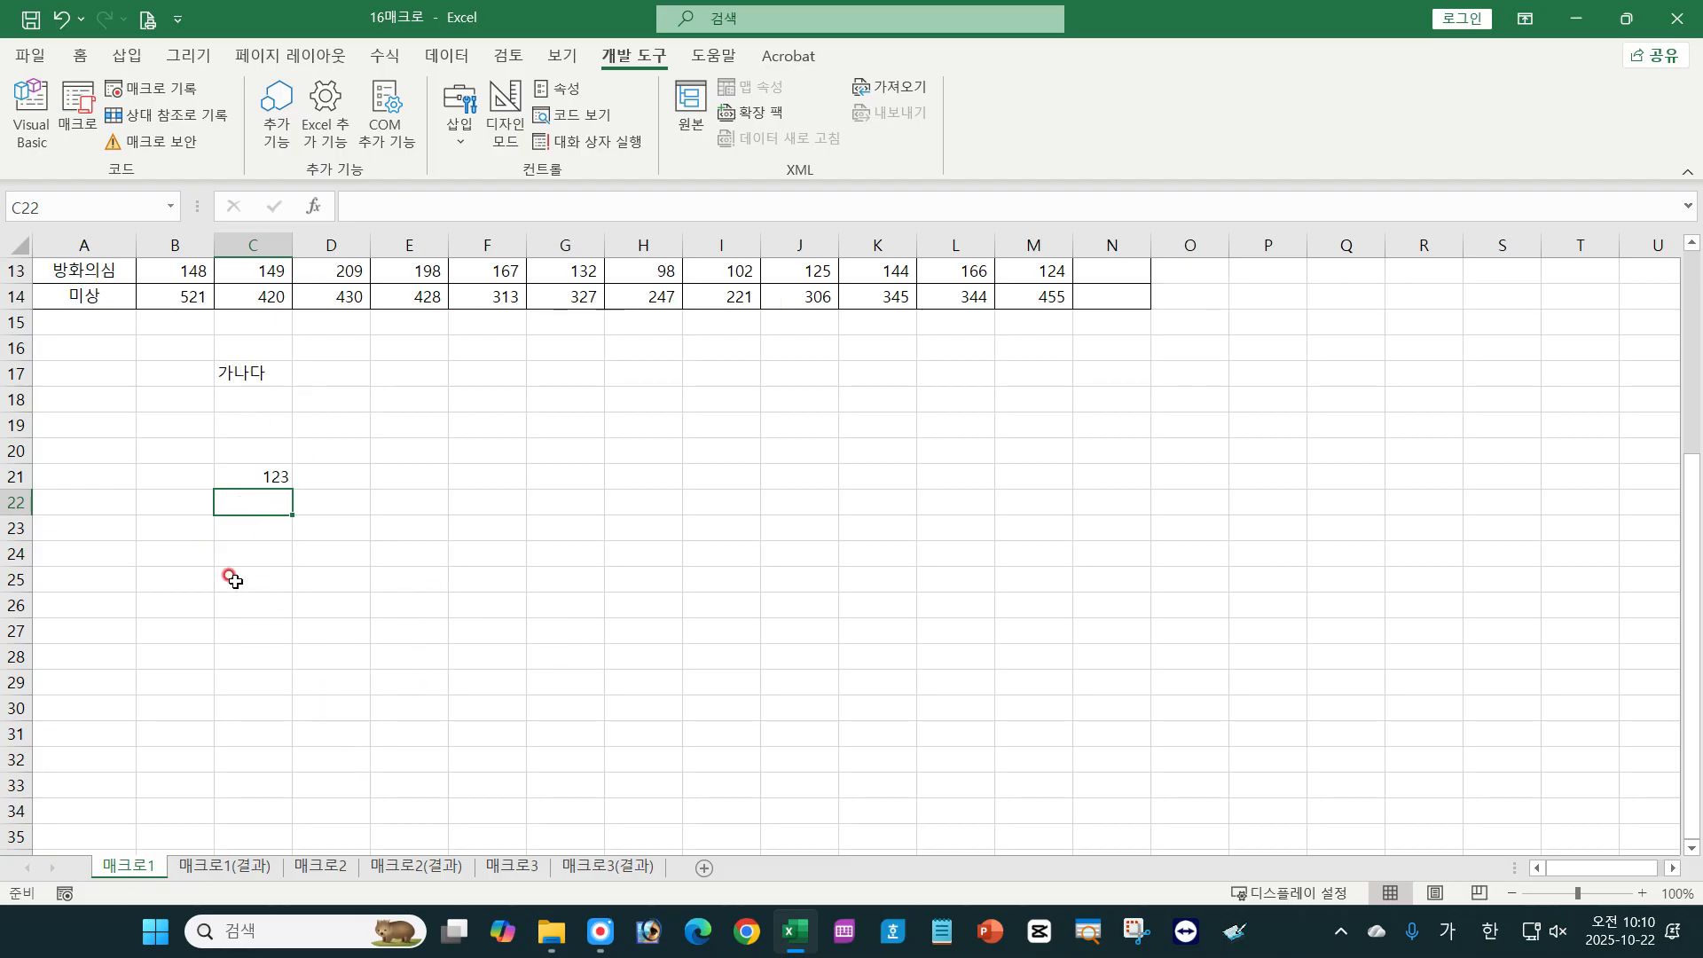
Find 연습 and 연습2 in the macro list and open the VBA code of 연습 for editing.
click(78, 127)
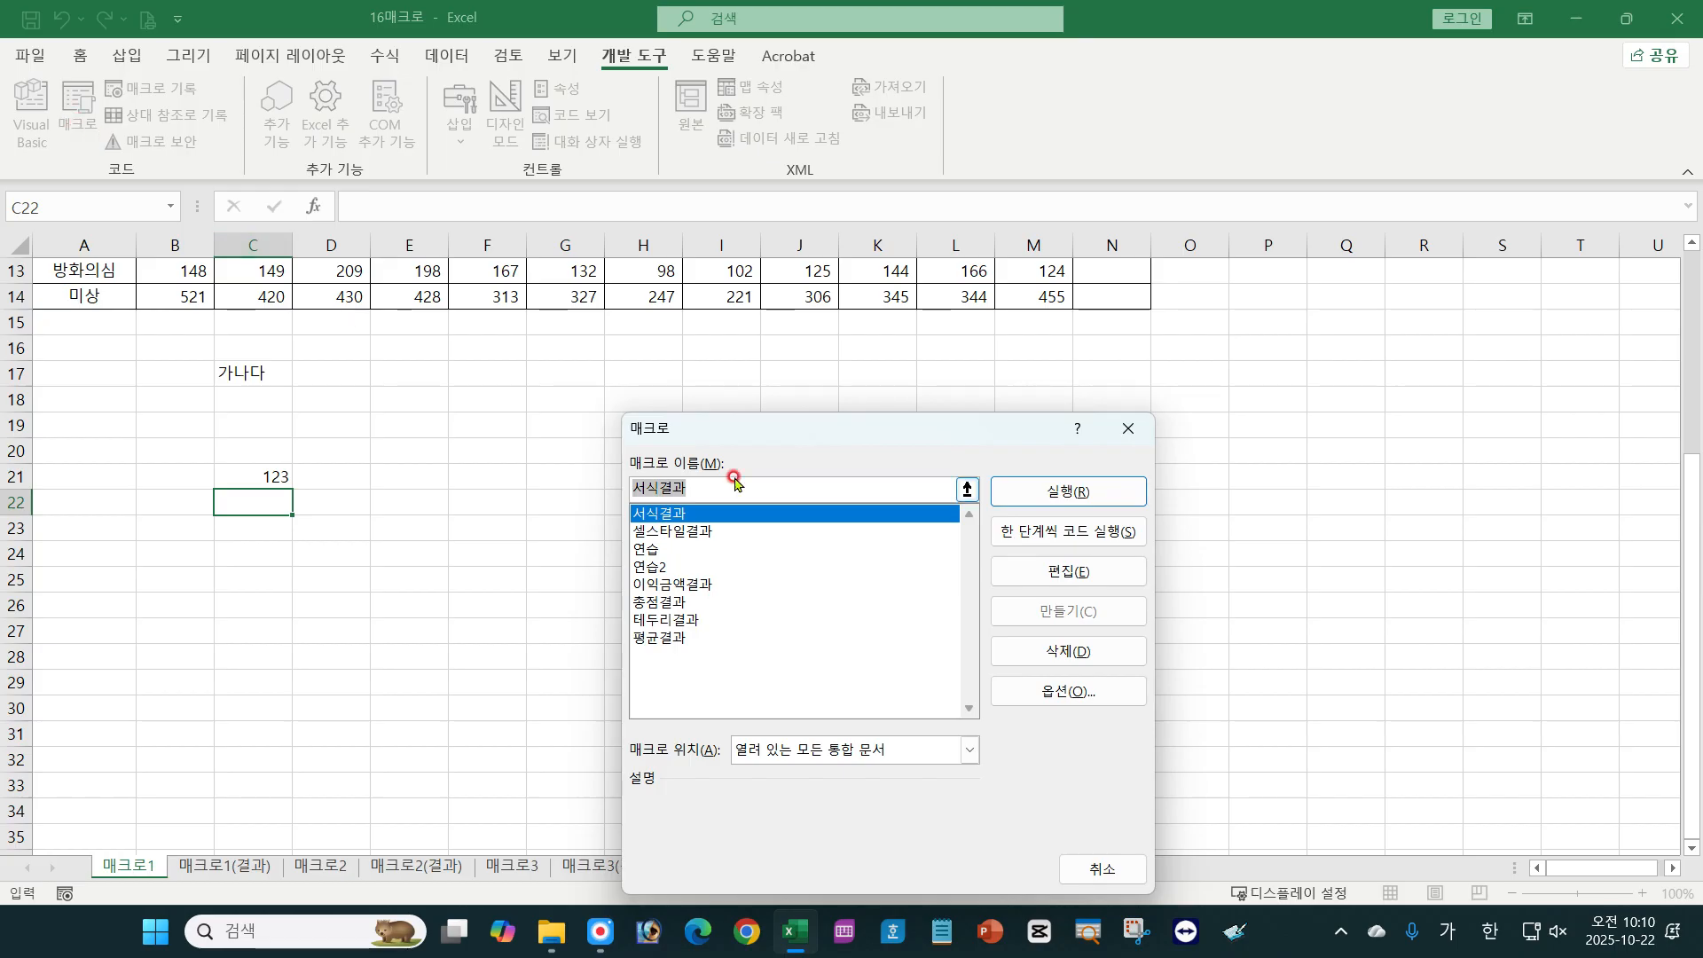
drag(752, 434, 741, 245)
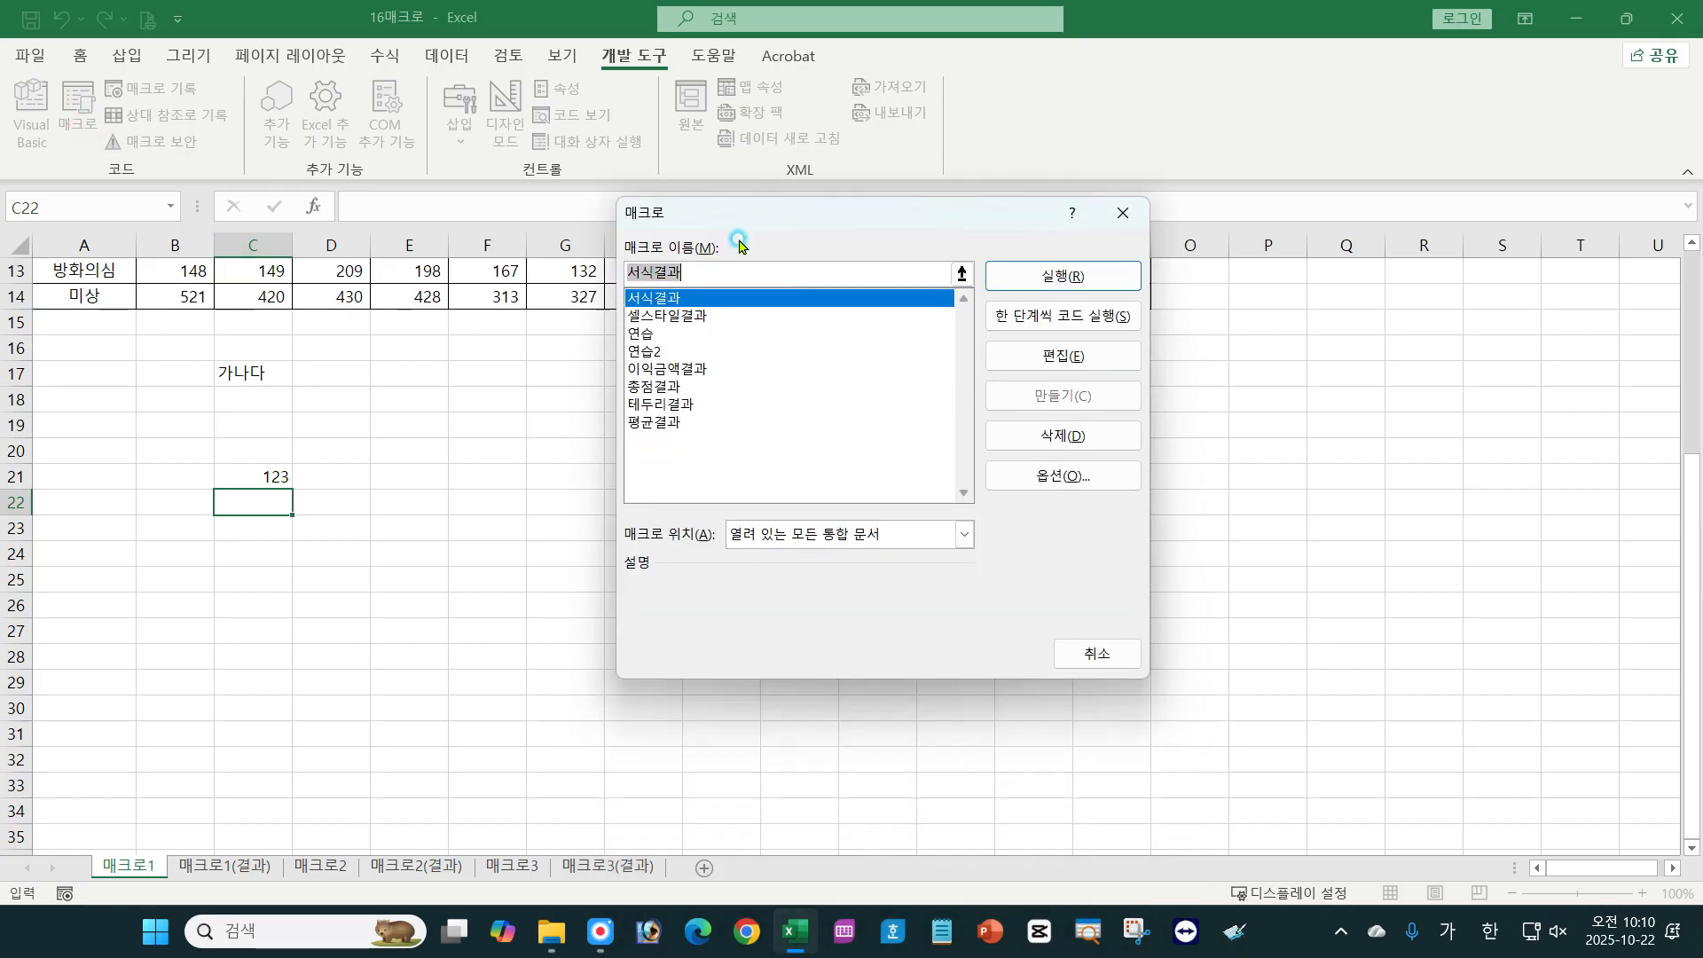
click(647, 337)
click(649, 352)
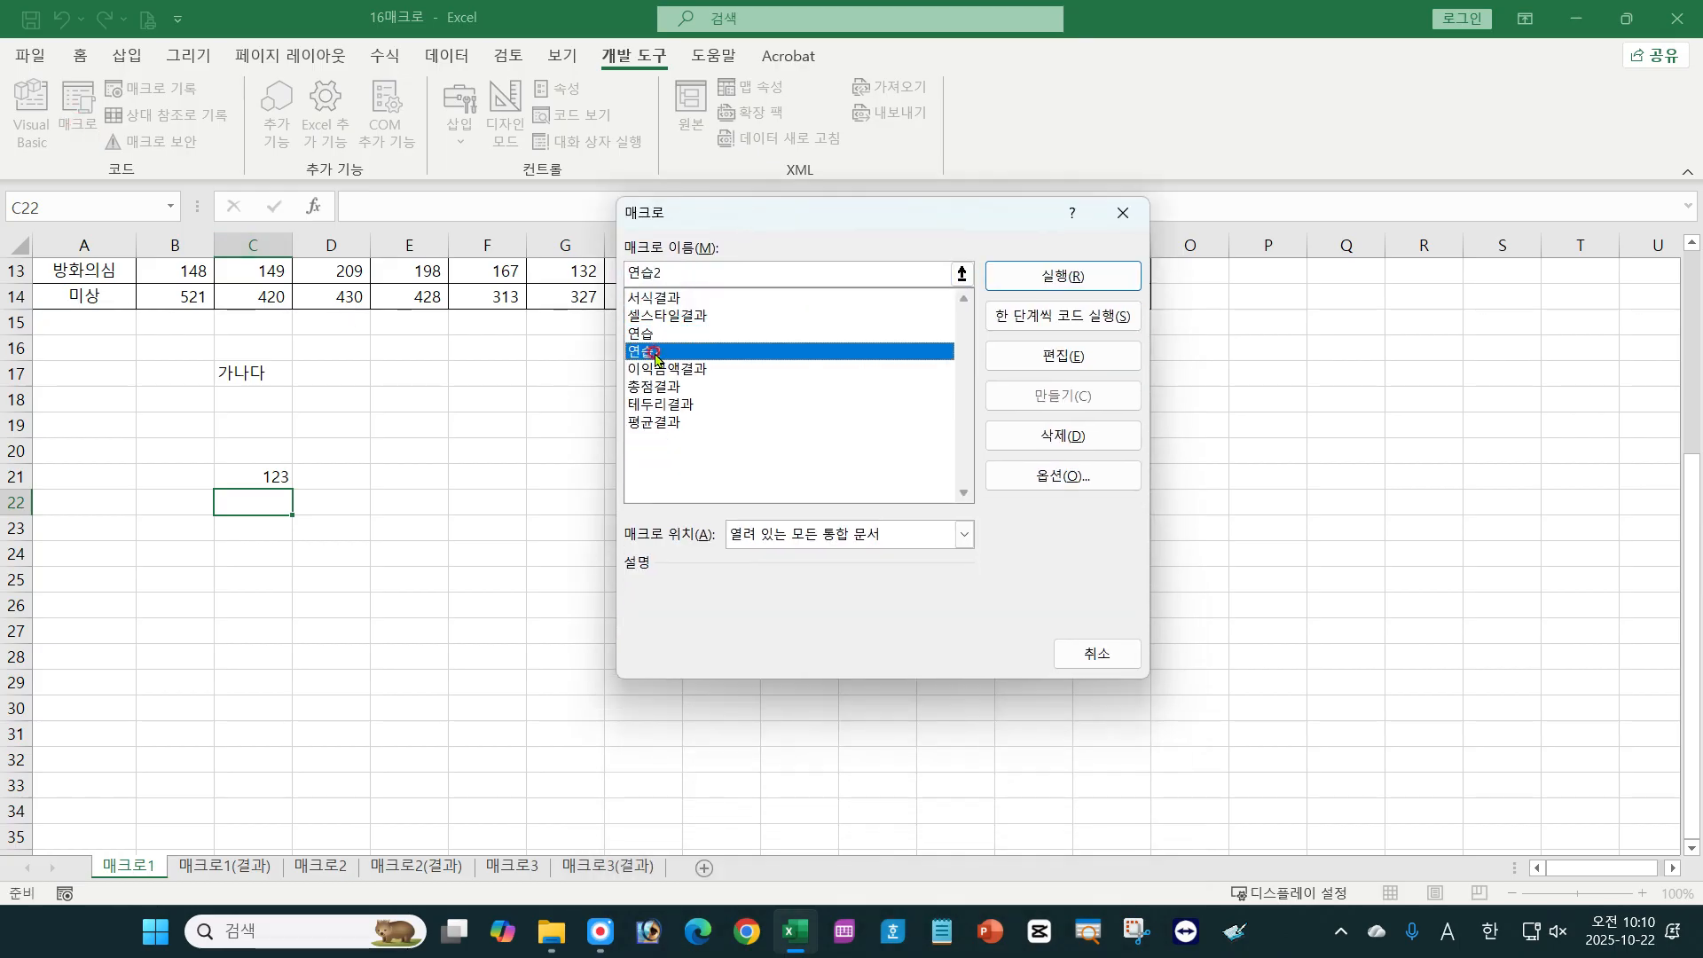
click(650, 334)
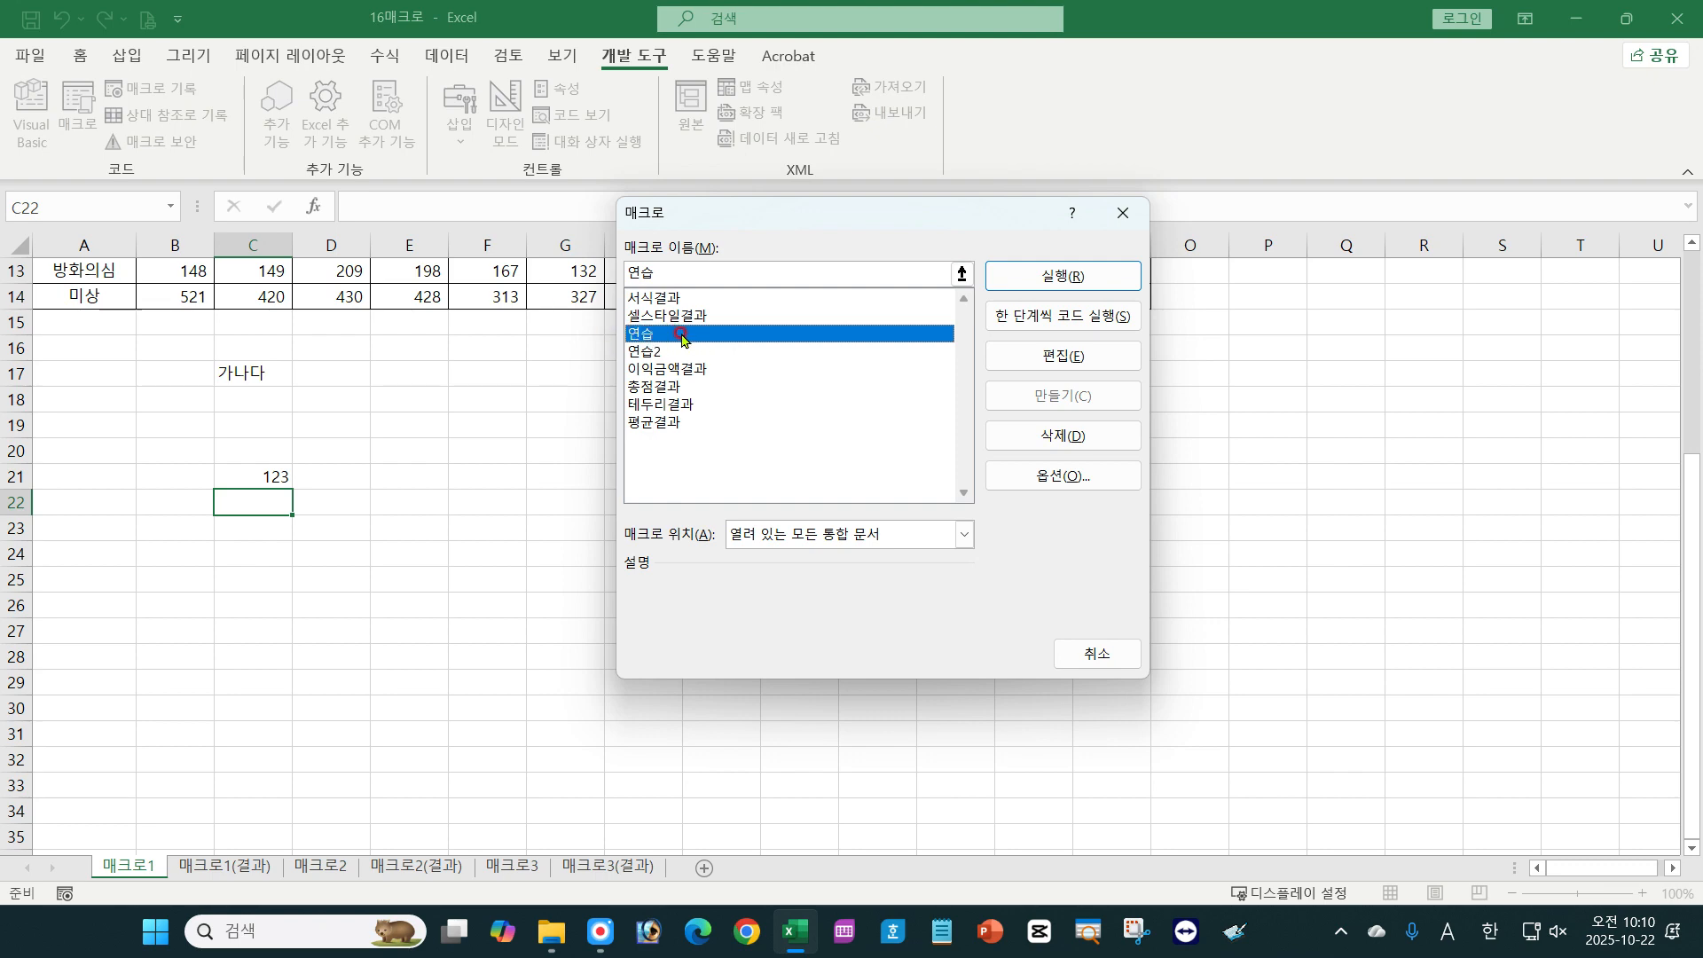
click(1072, 356)
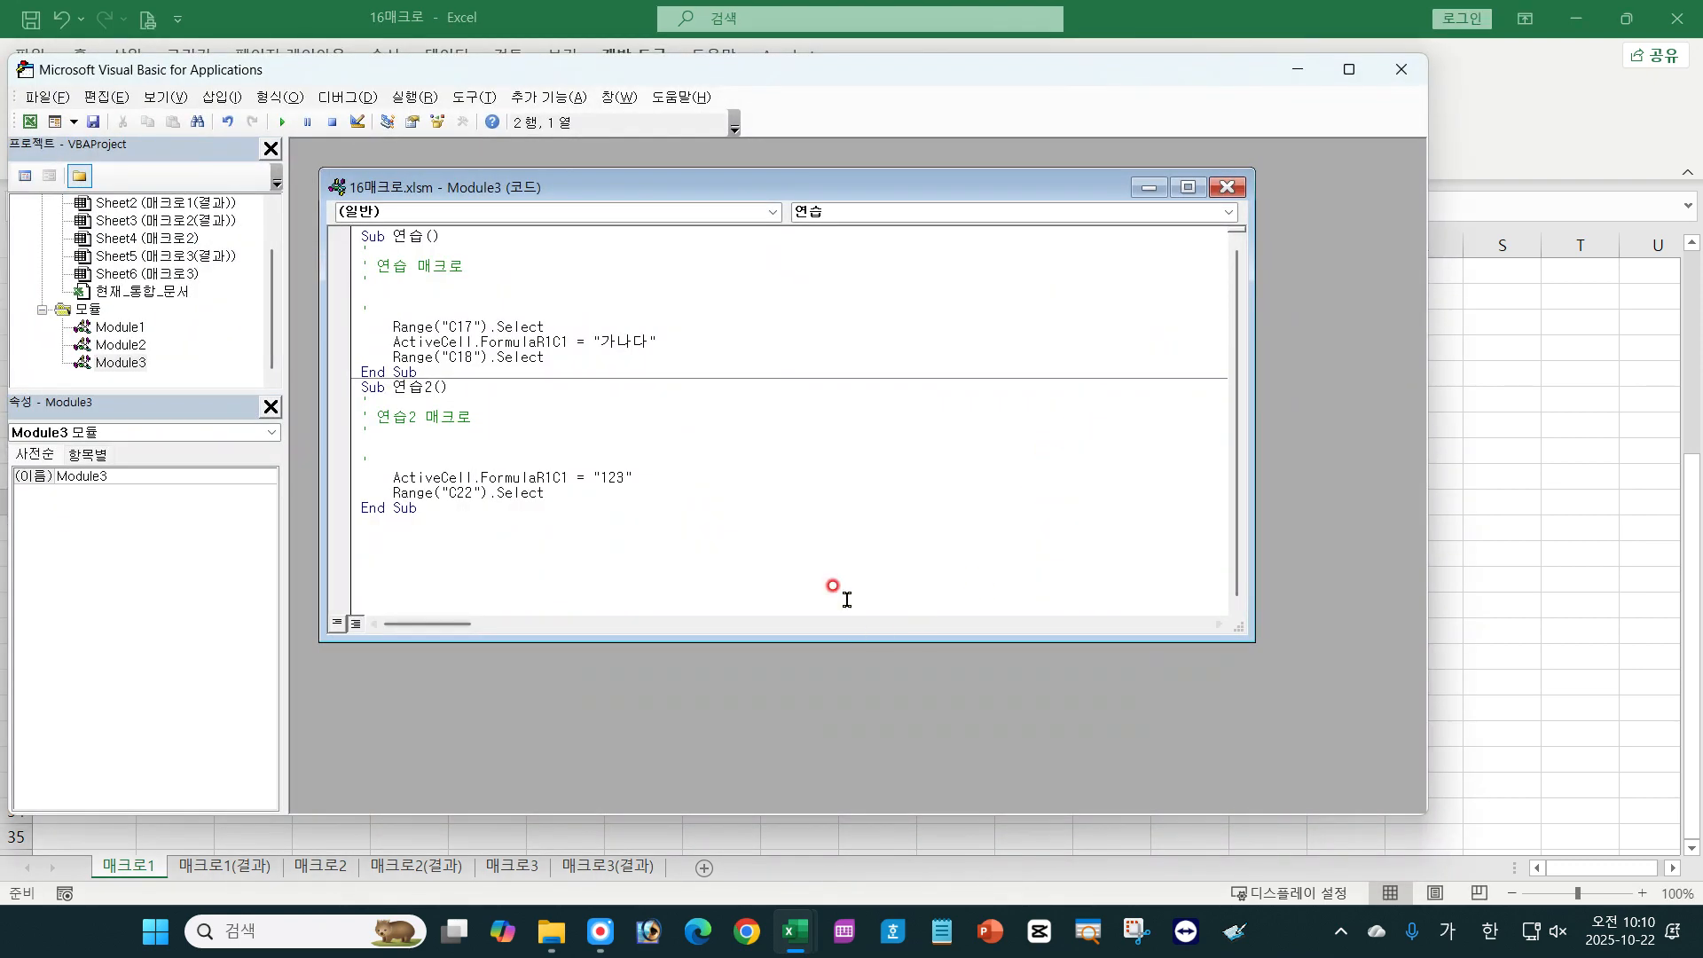
Examine the 연습 procedure line by line: its name, comment, the C17 selection, the 가나다 entry and the C18 selection.
drag(393, 236, 441, 238)
click(454, 239)
drag(376, 266, 466, 269)
click(466, 269)
drag(392, 328, 550, 326)
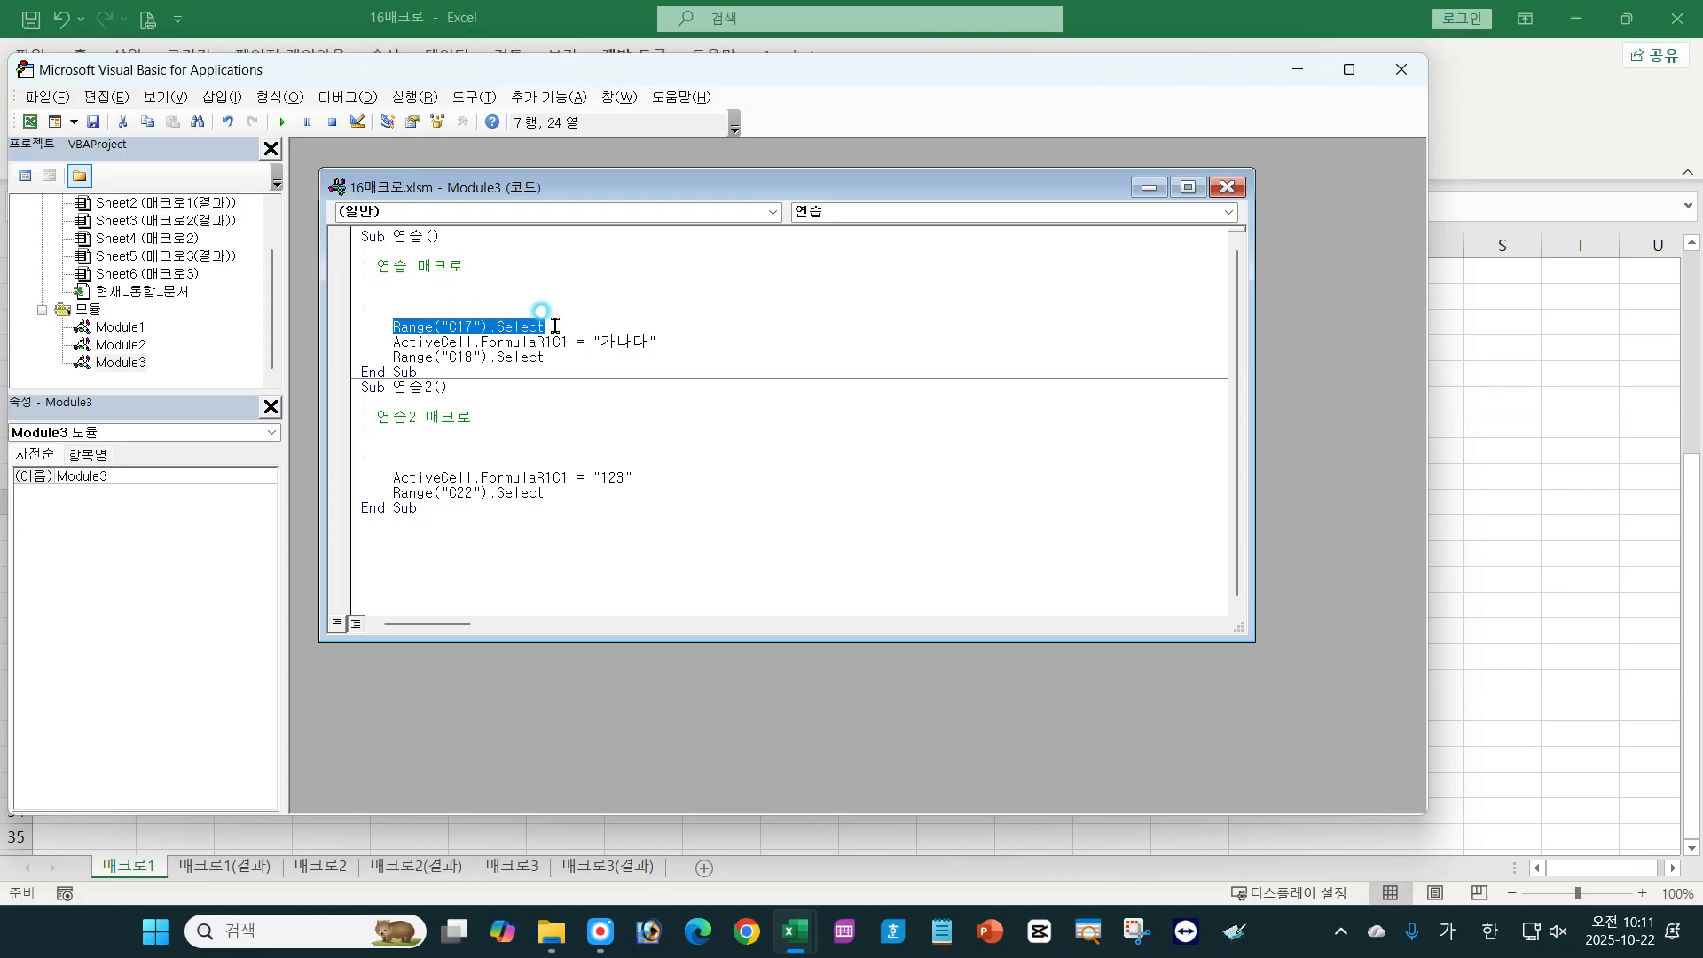
click(453, 326)
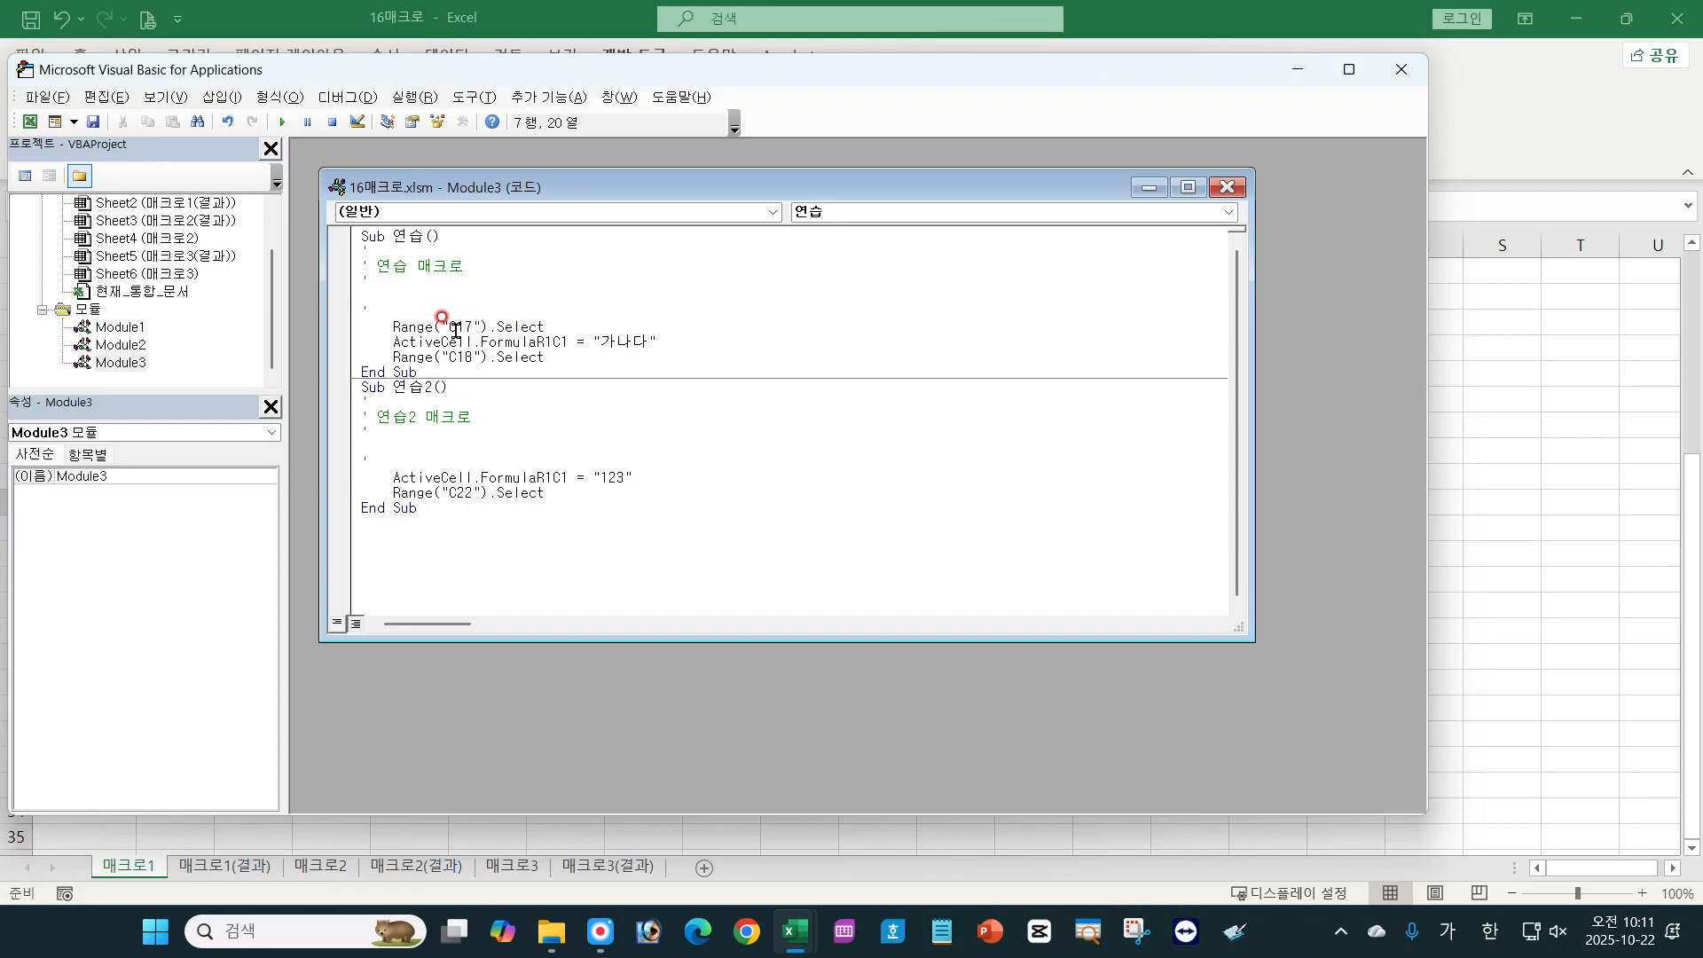
drag(441, 327, 549, 327)
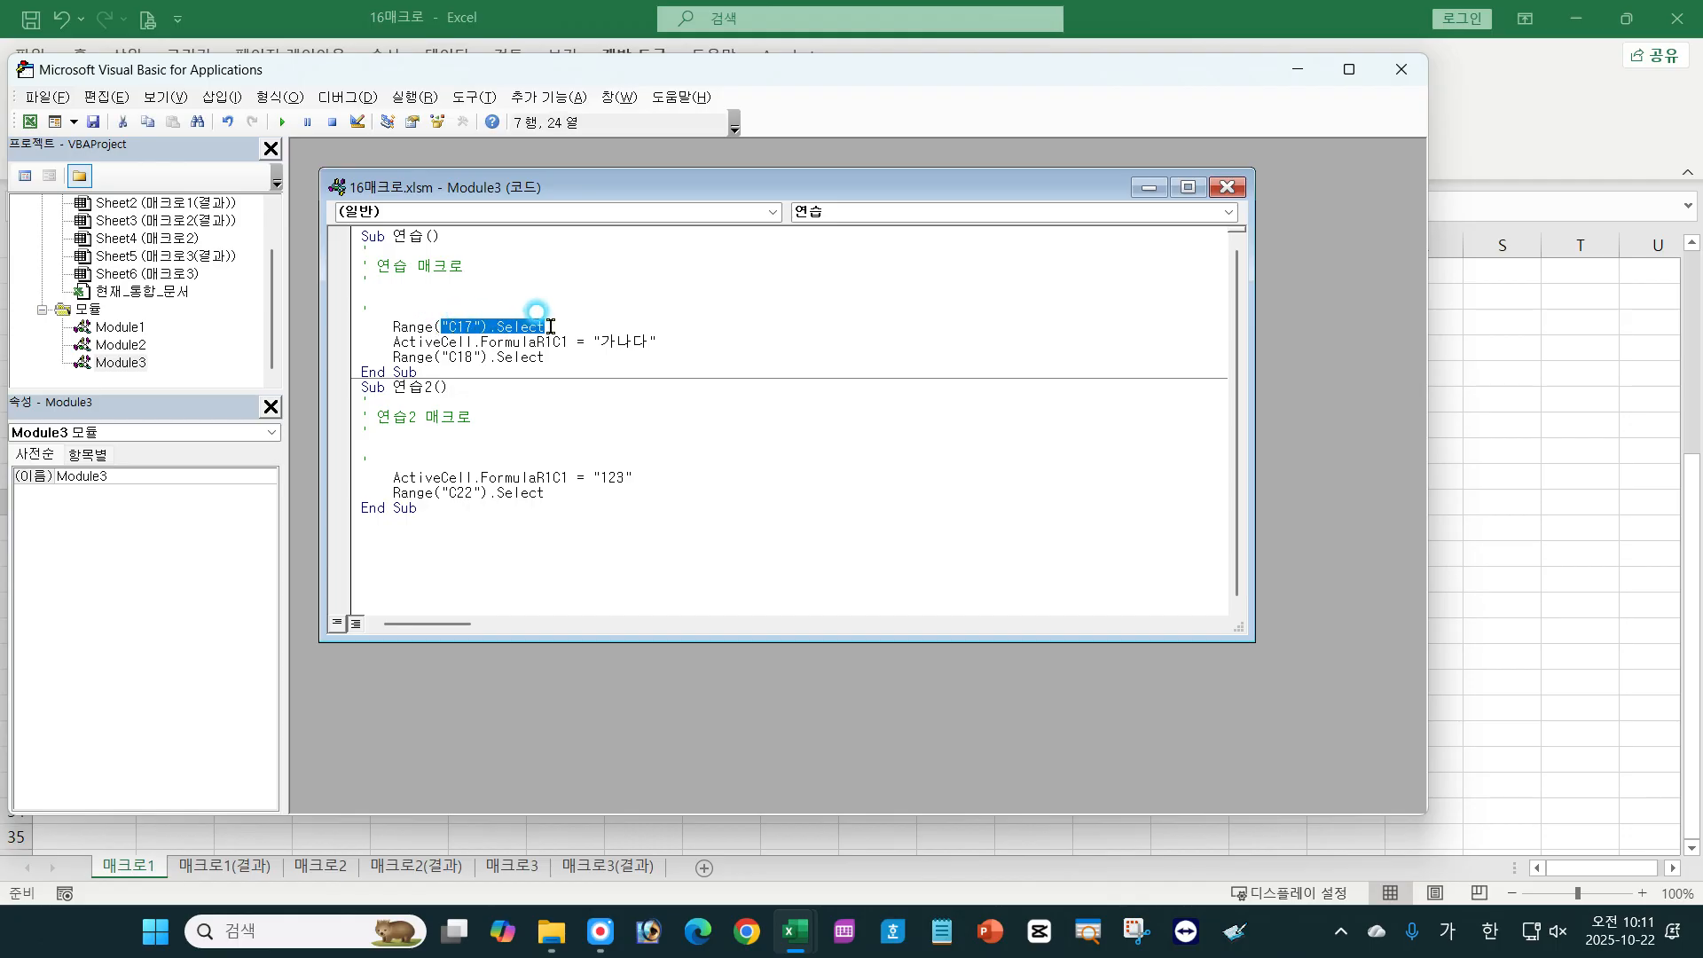
click(553, 324)
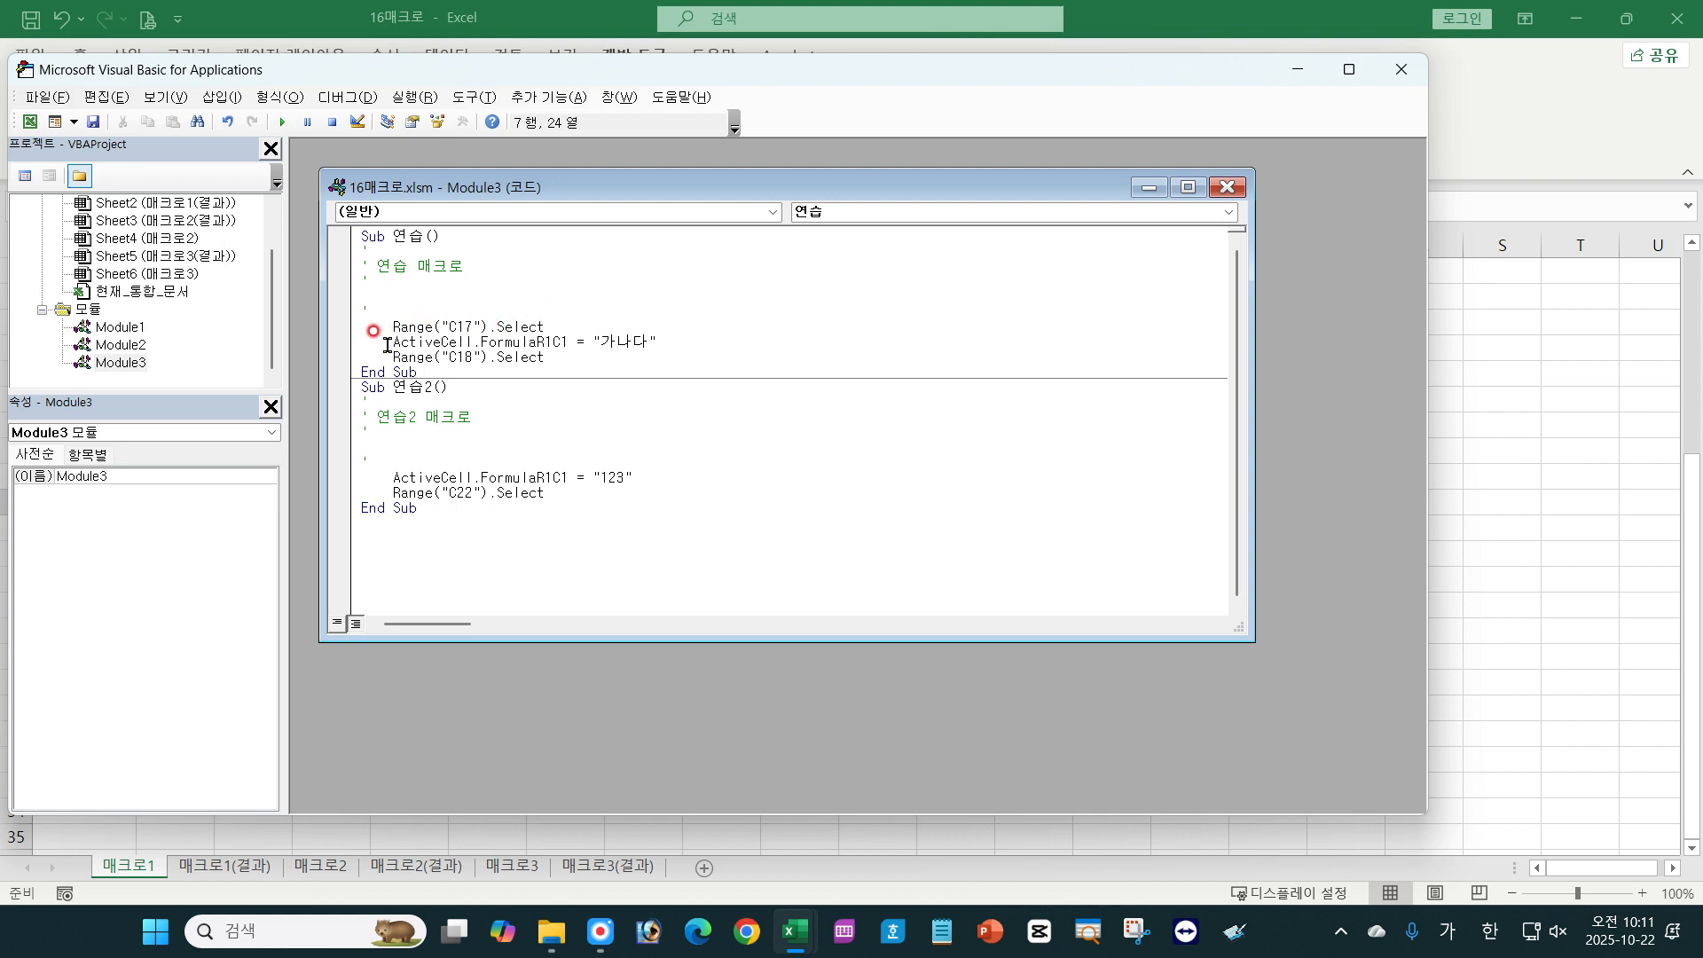
drag(385, 343, 470, 342)
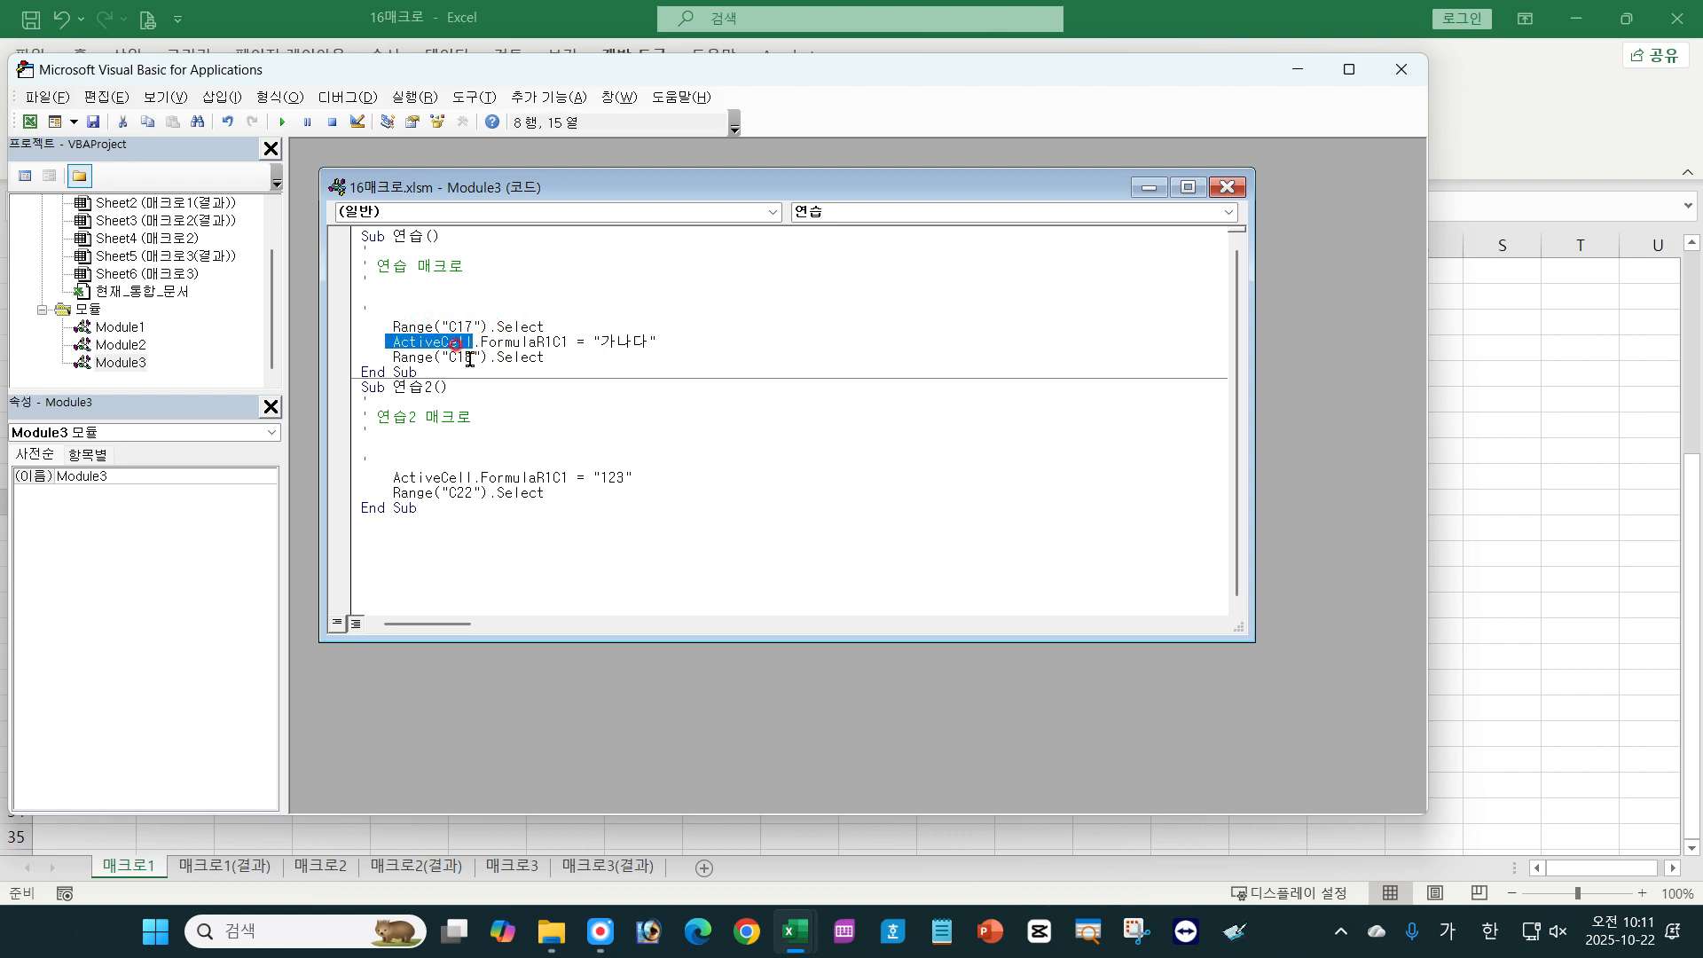
drag(593, 342, 663, 339)
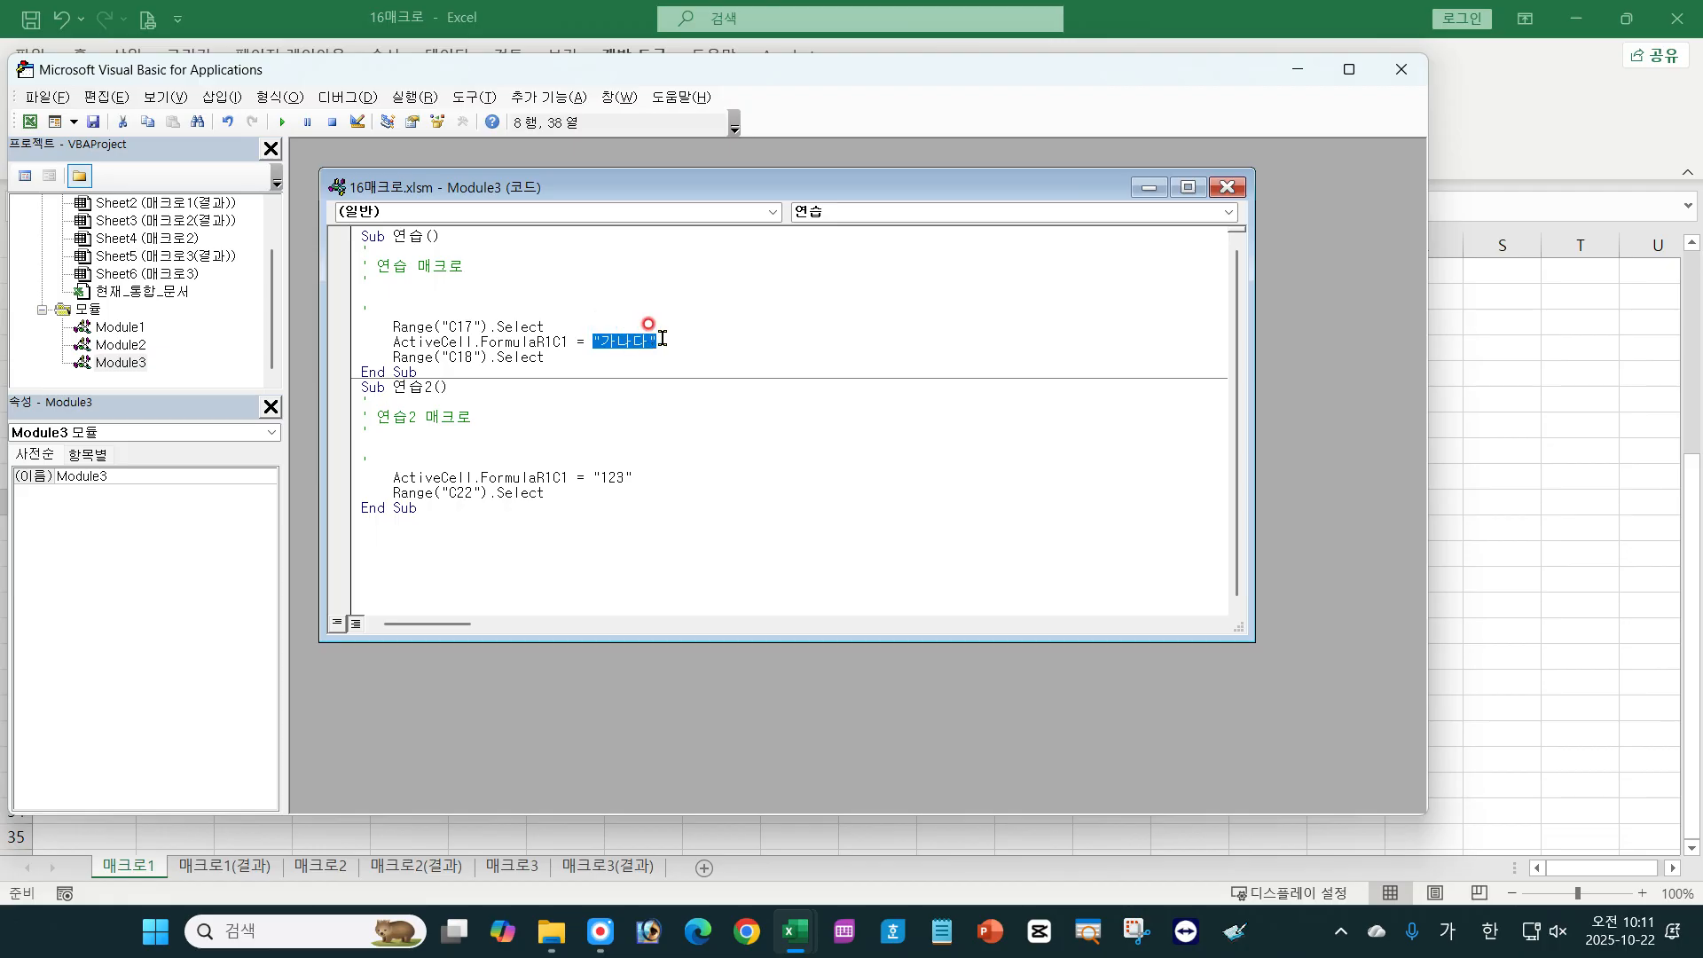
click(662, 339)
drag(435, 358, 552, 358)
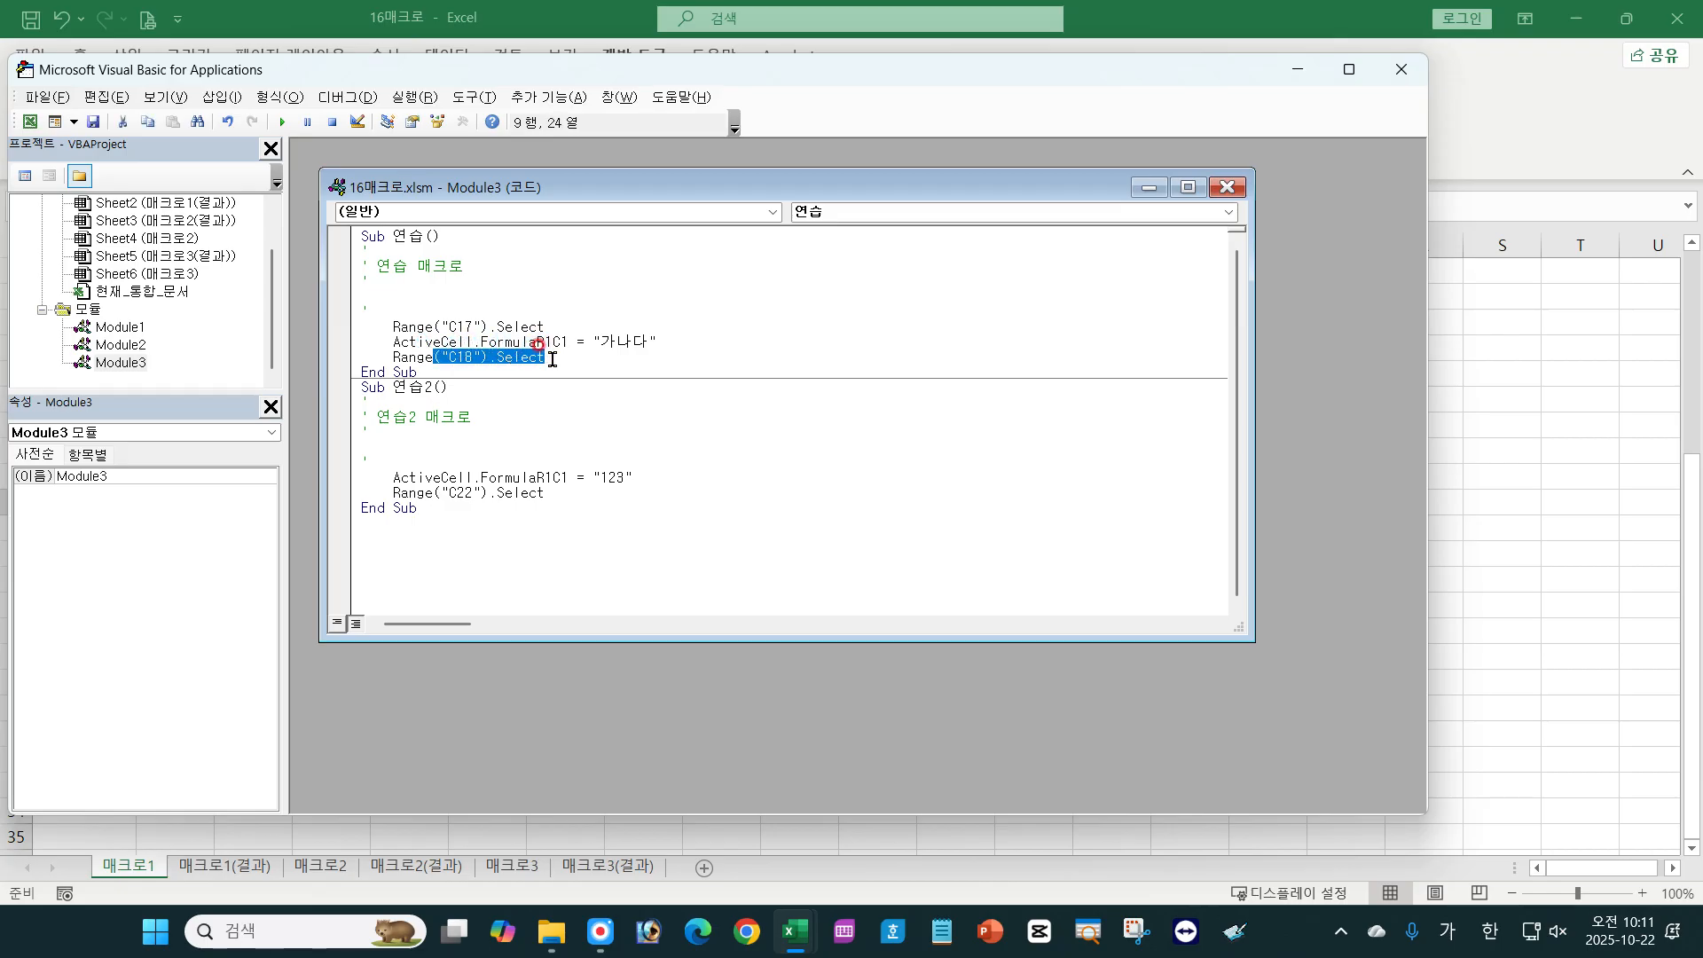
click(552, 358)
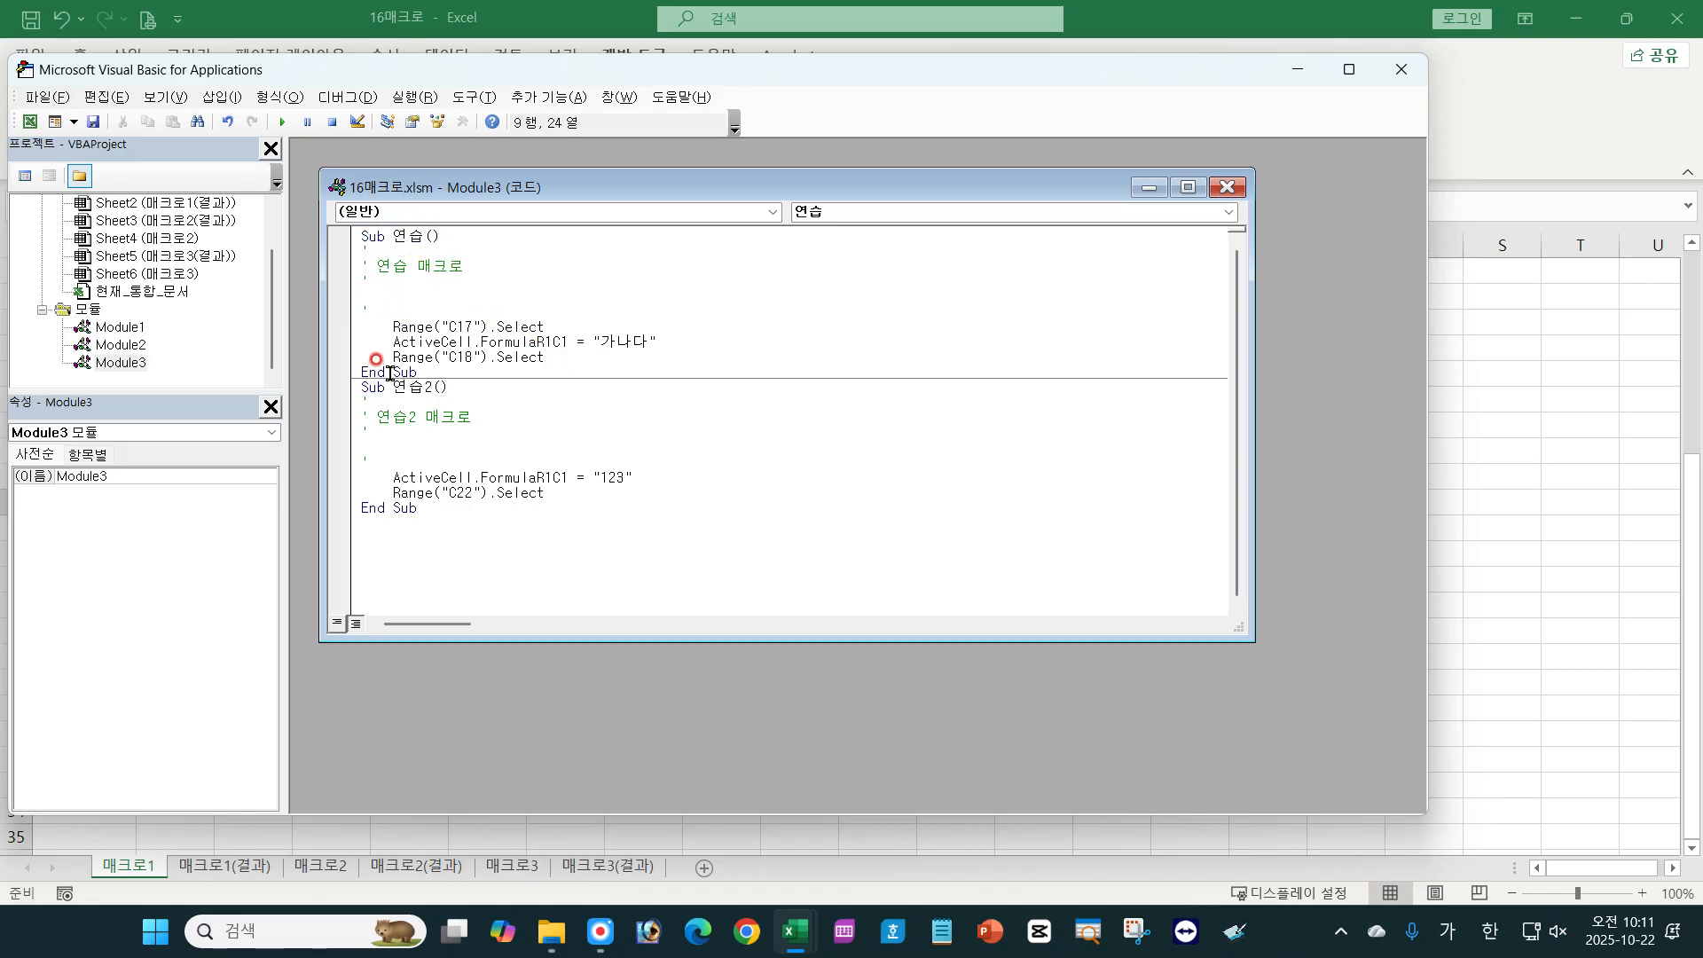
drag(391, 326, 545, 324)
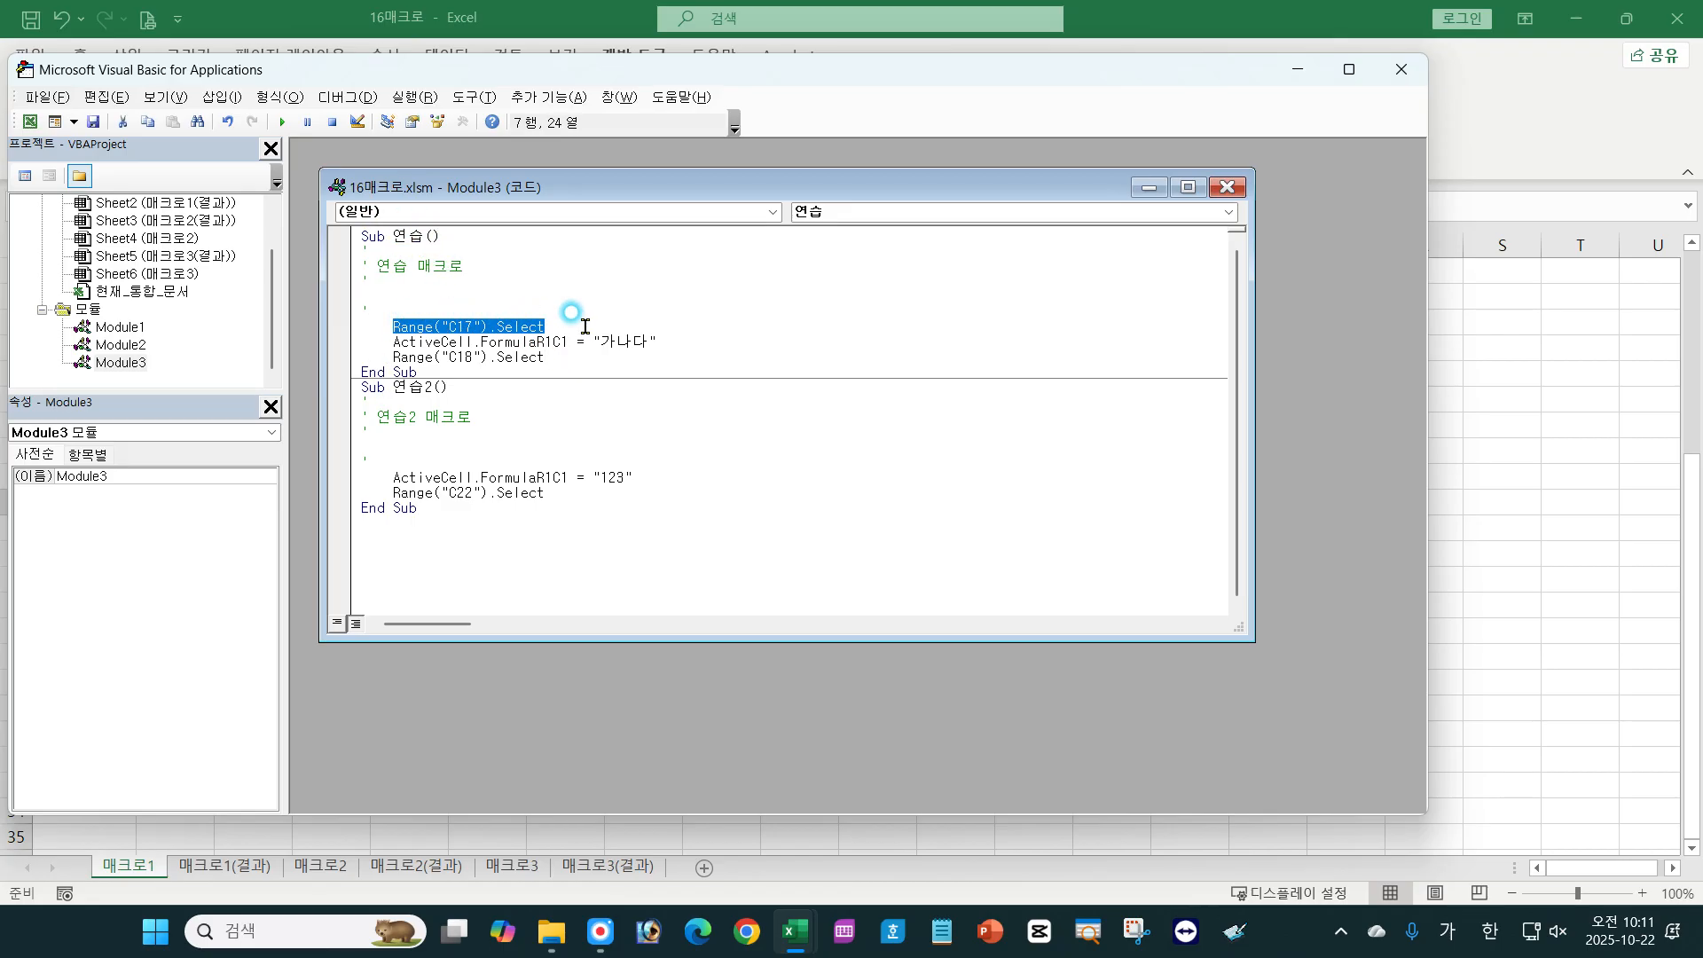
drag(389, 341, 688, 342)
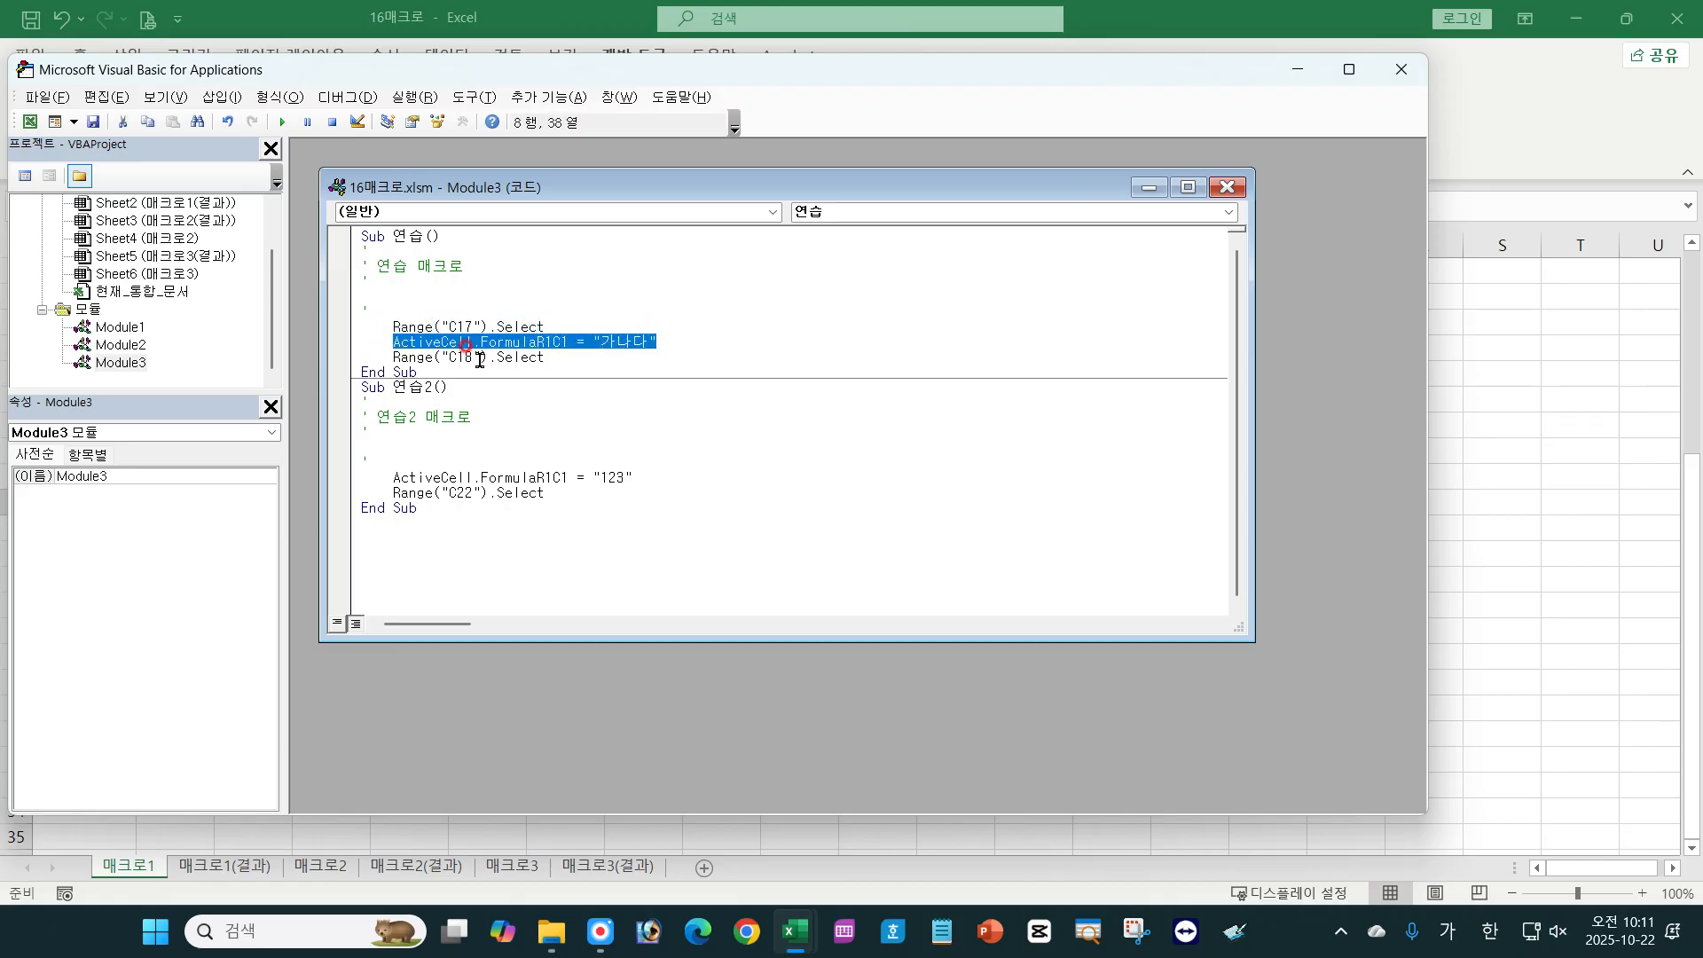
drag(391, 356, 585, 358)
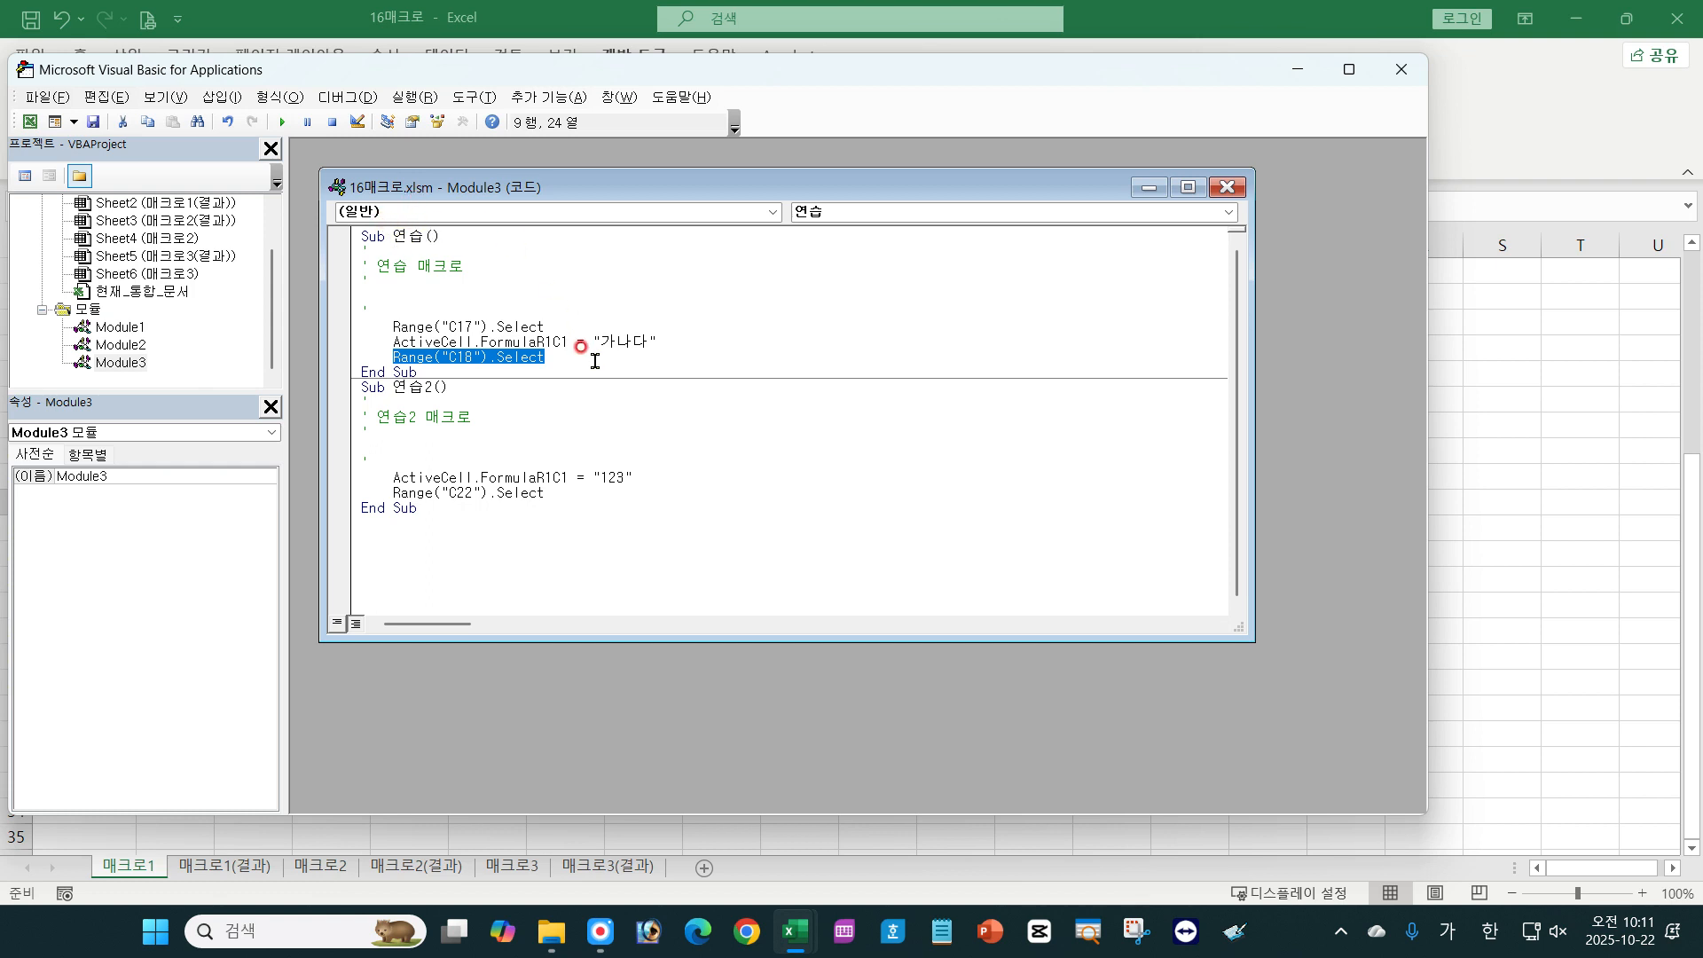
Examine the 연습2 procedure's name, active-cell 123 entry and C22 selection, and close the VBA editor.
drag(394, 387, 424, 388)
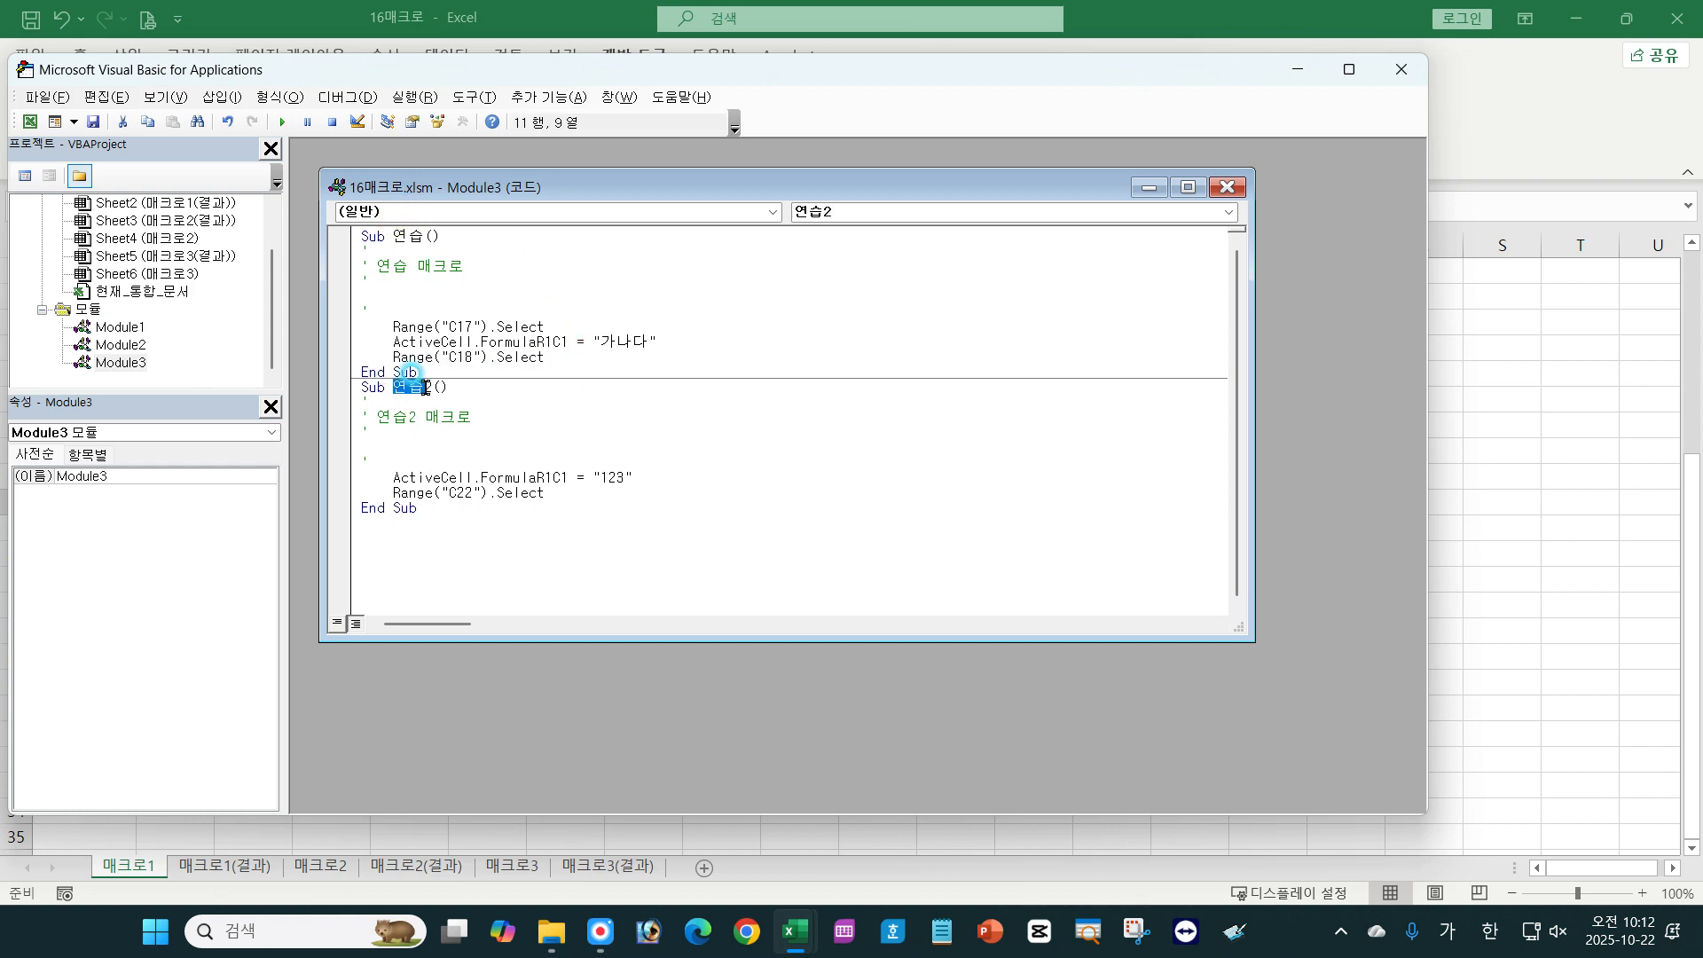
click(464, 385)
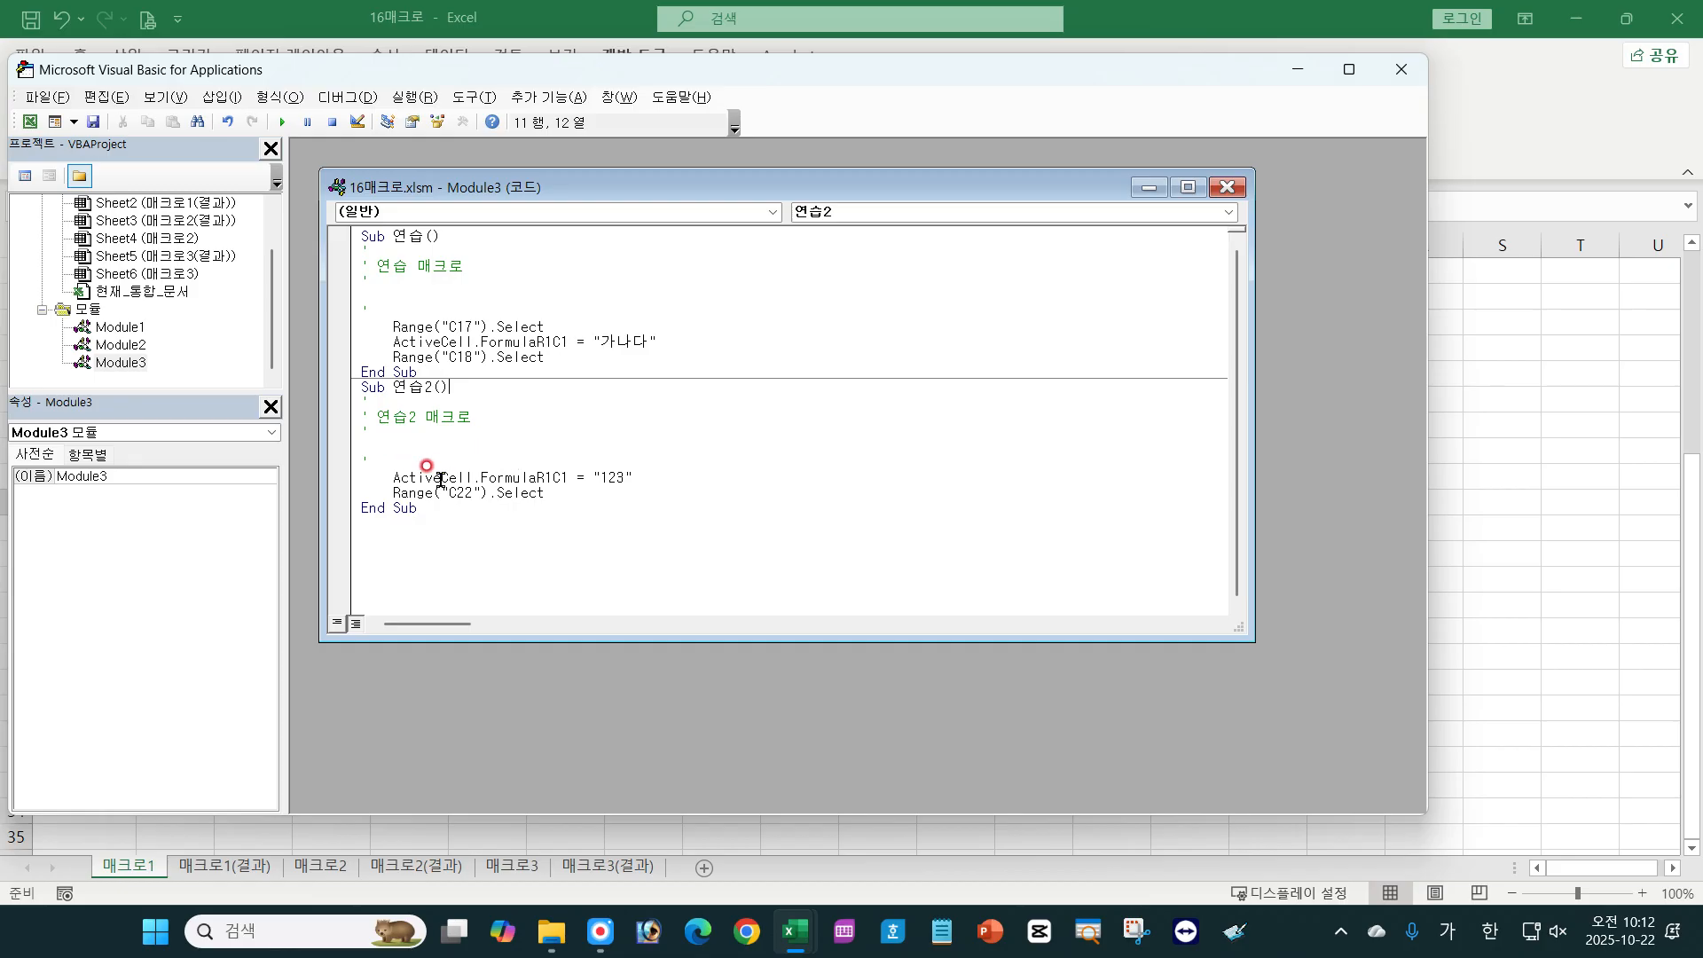
drag(392, 479, 472, 480)
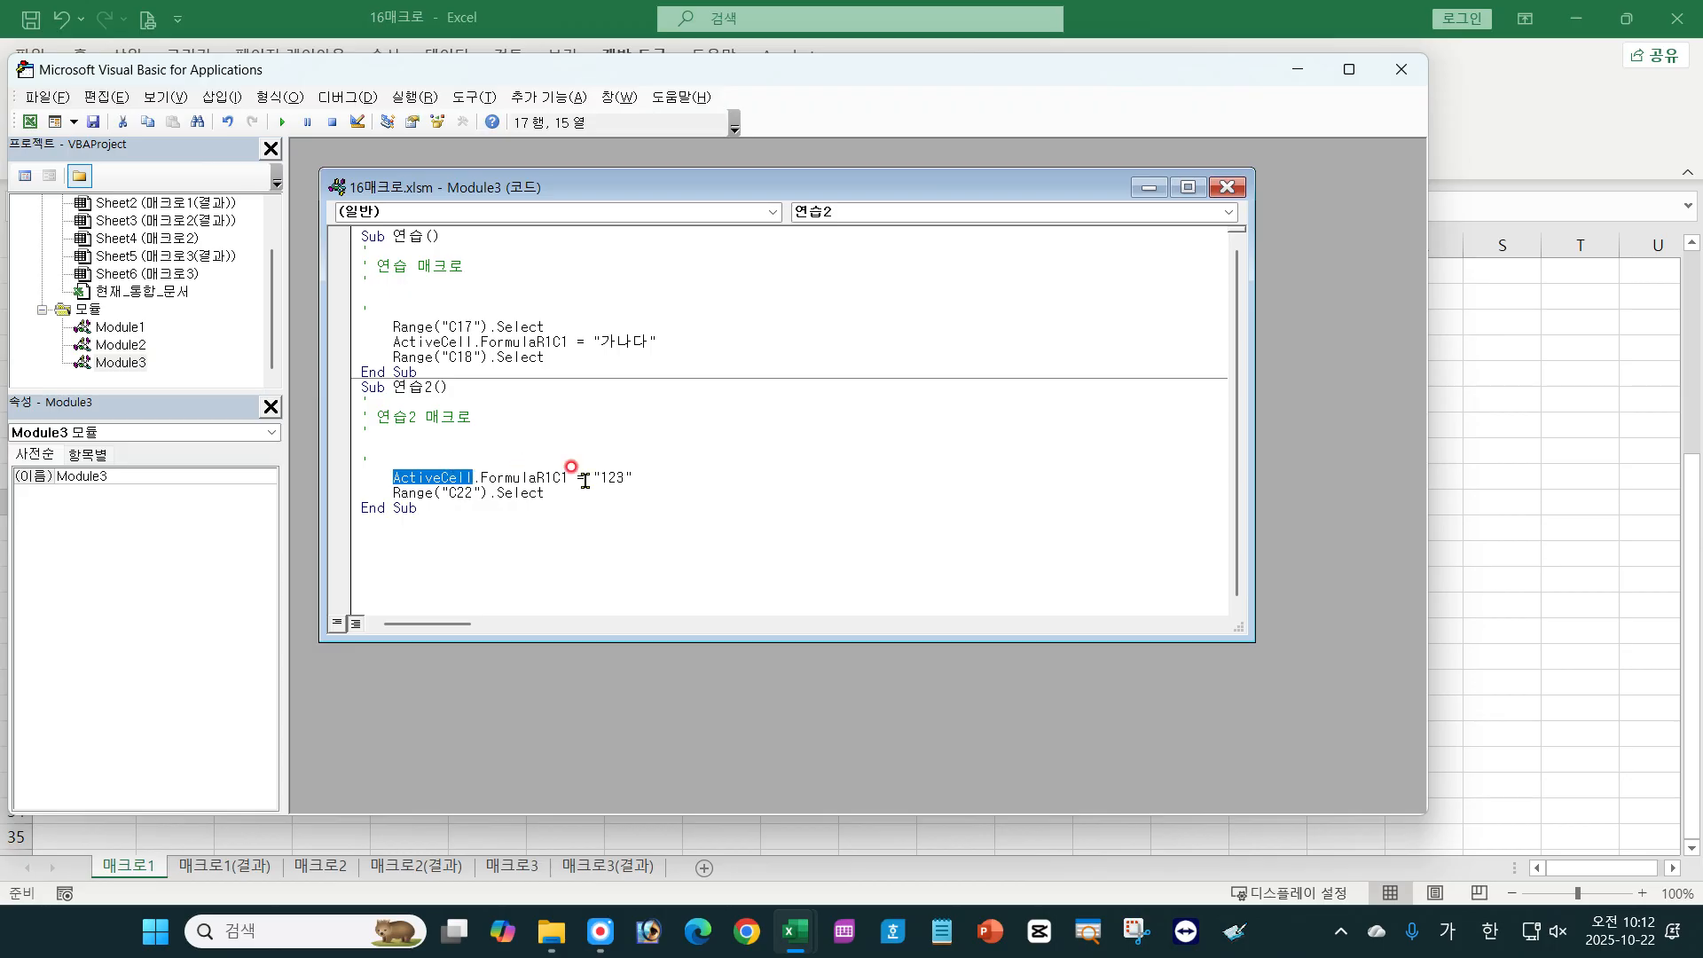
drag(587, 477, 635, 475)
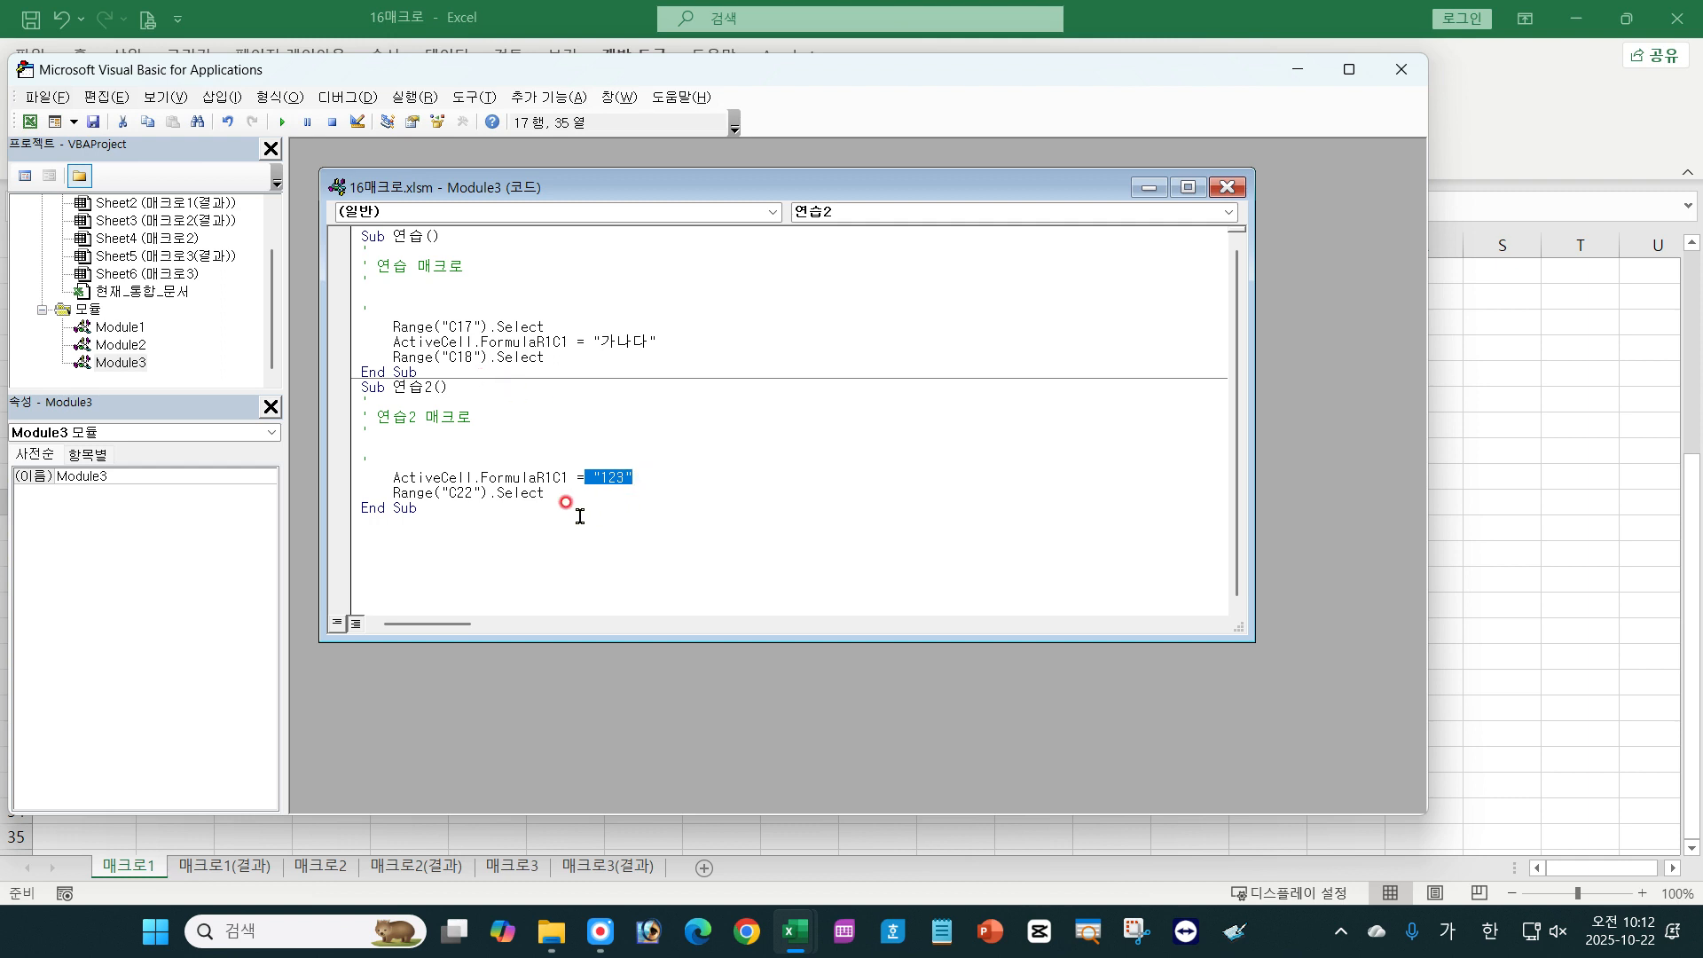
click(490, 502)
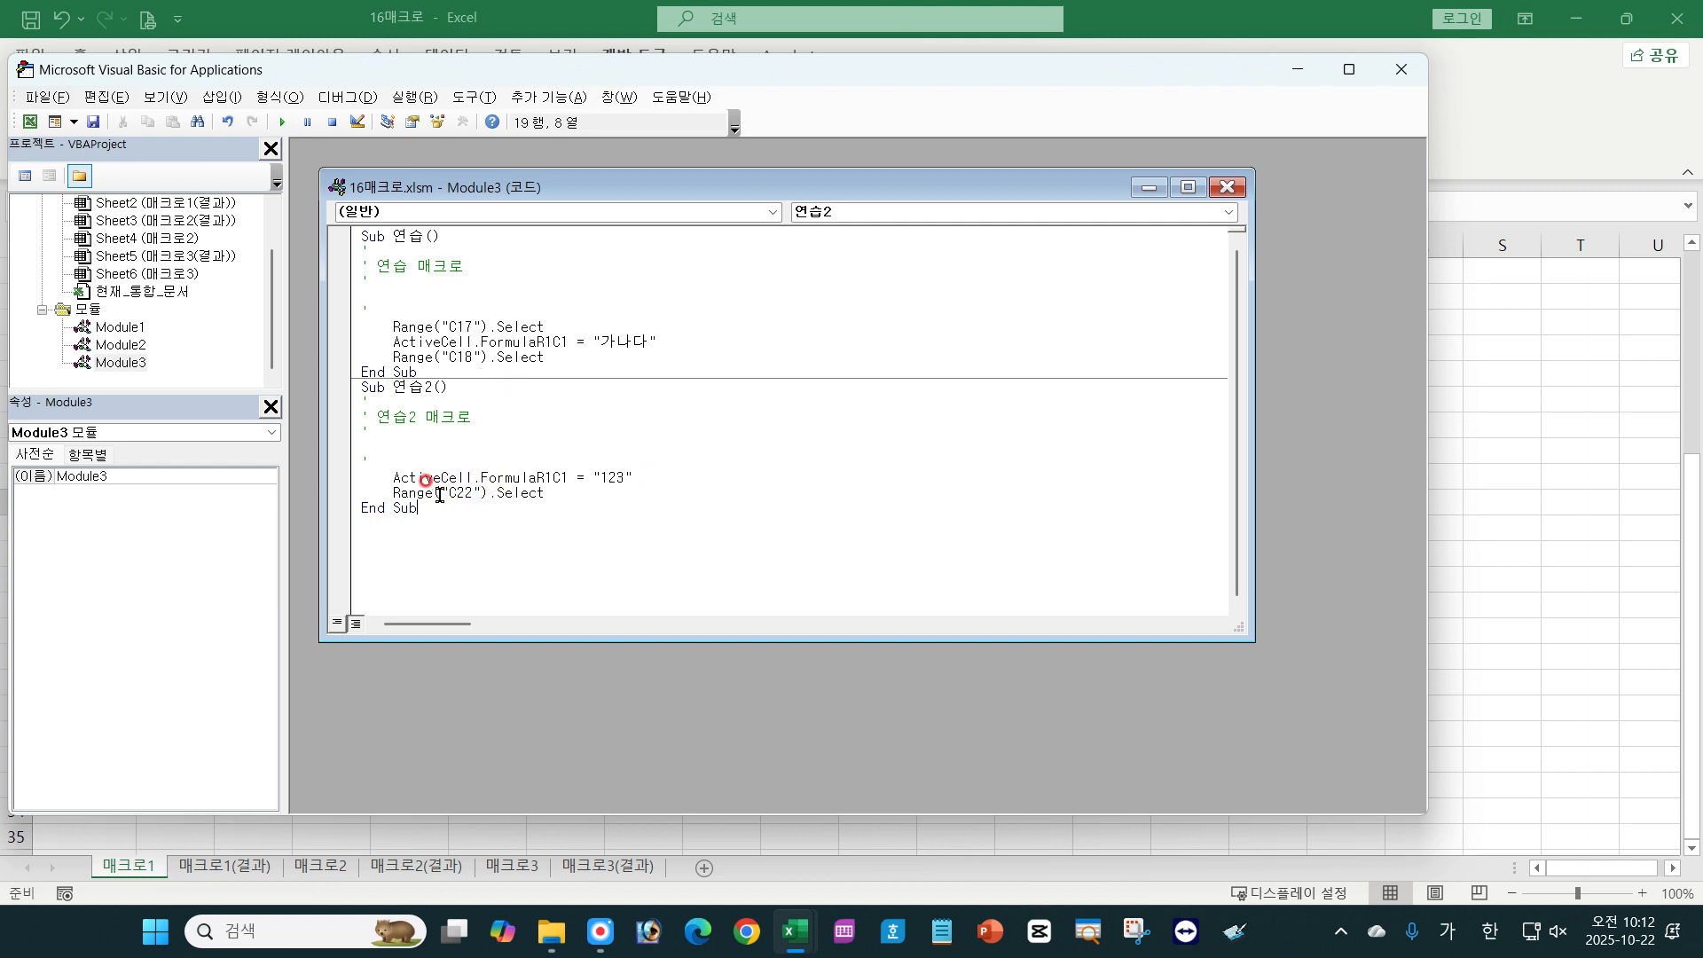
drag(440, 493, 554, 498)
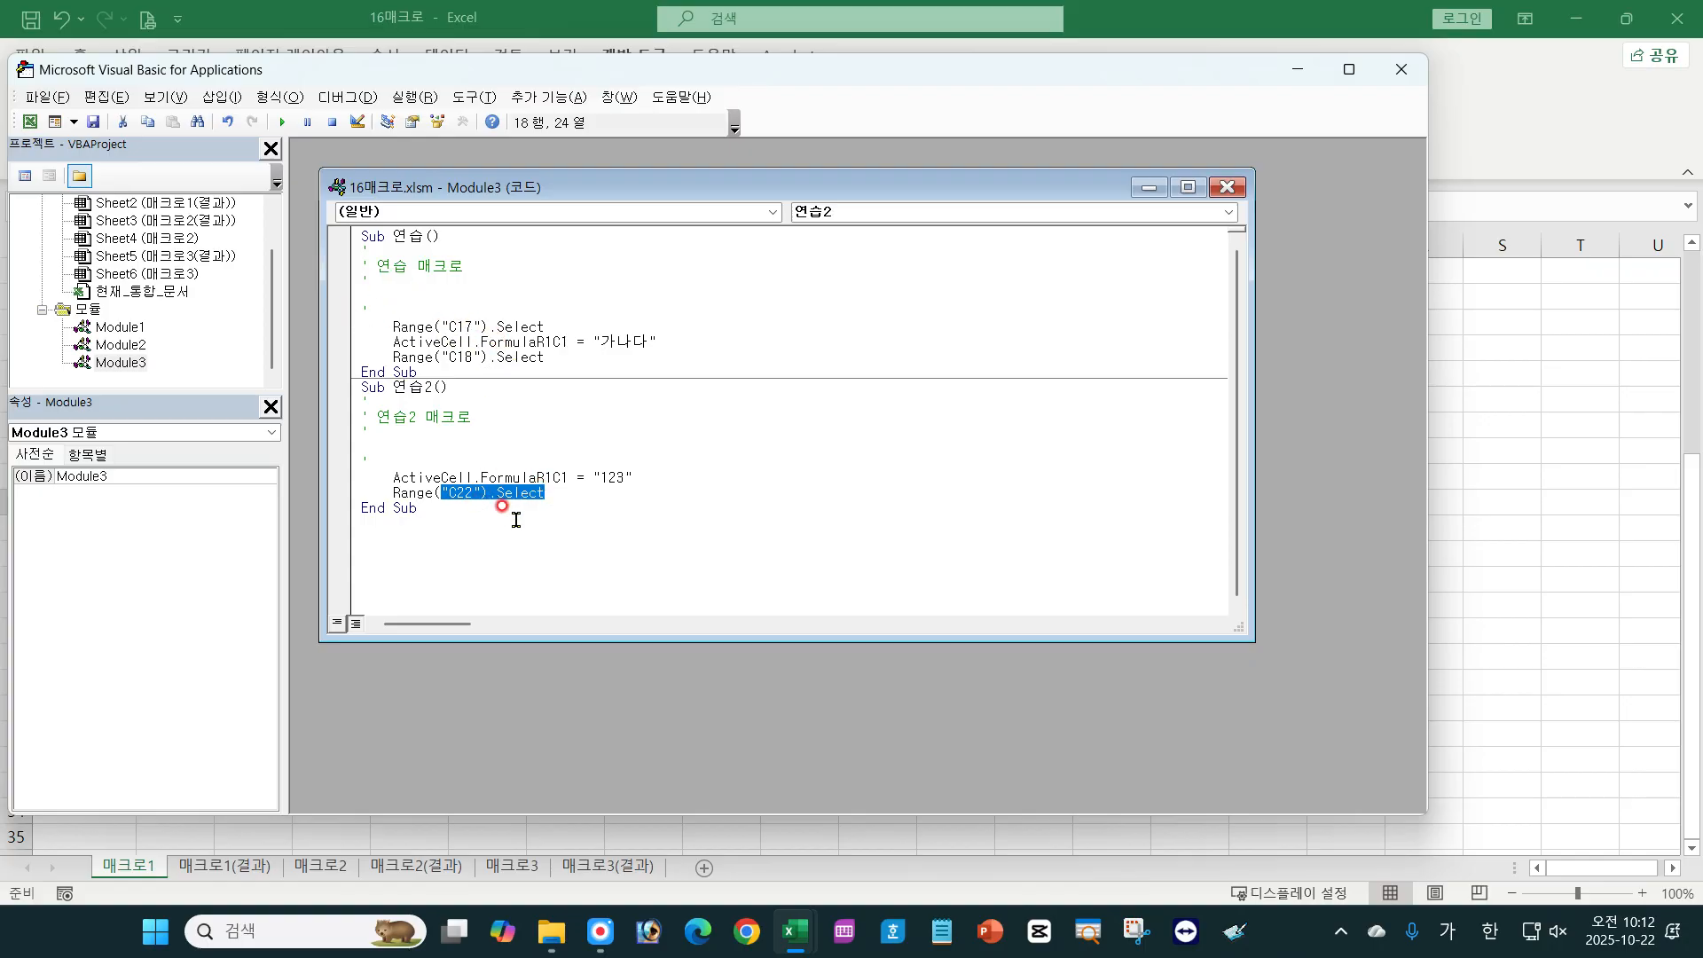
click(1400, 72)
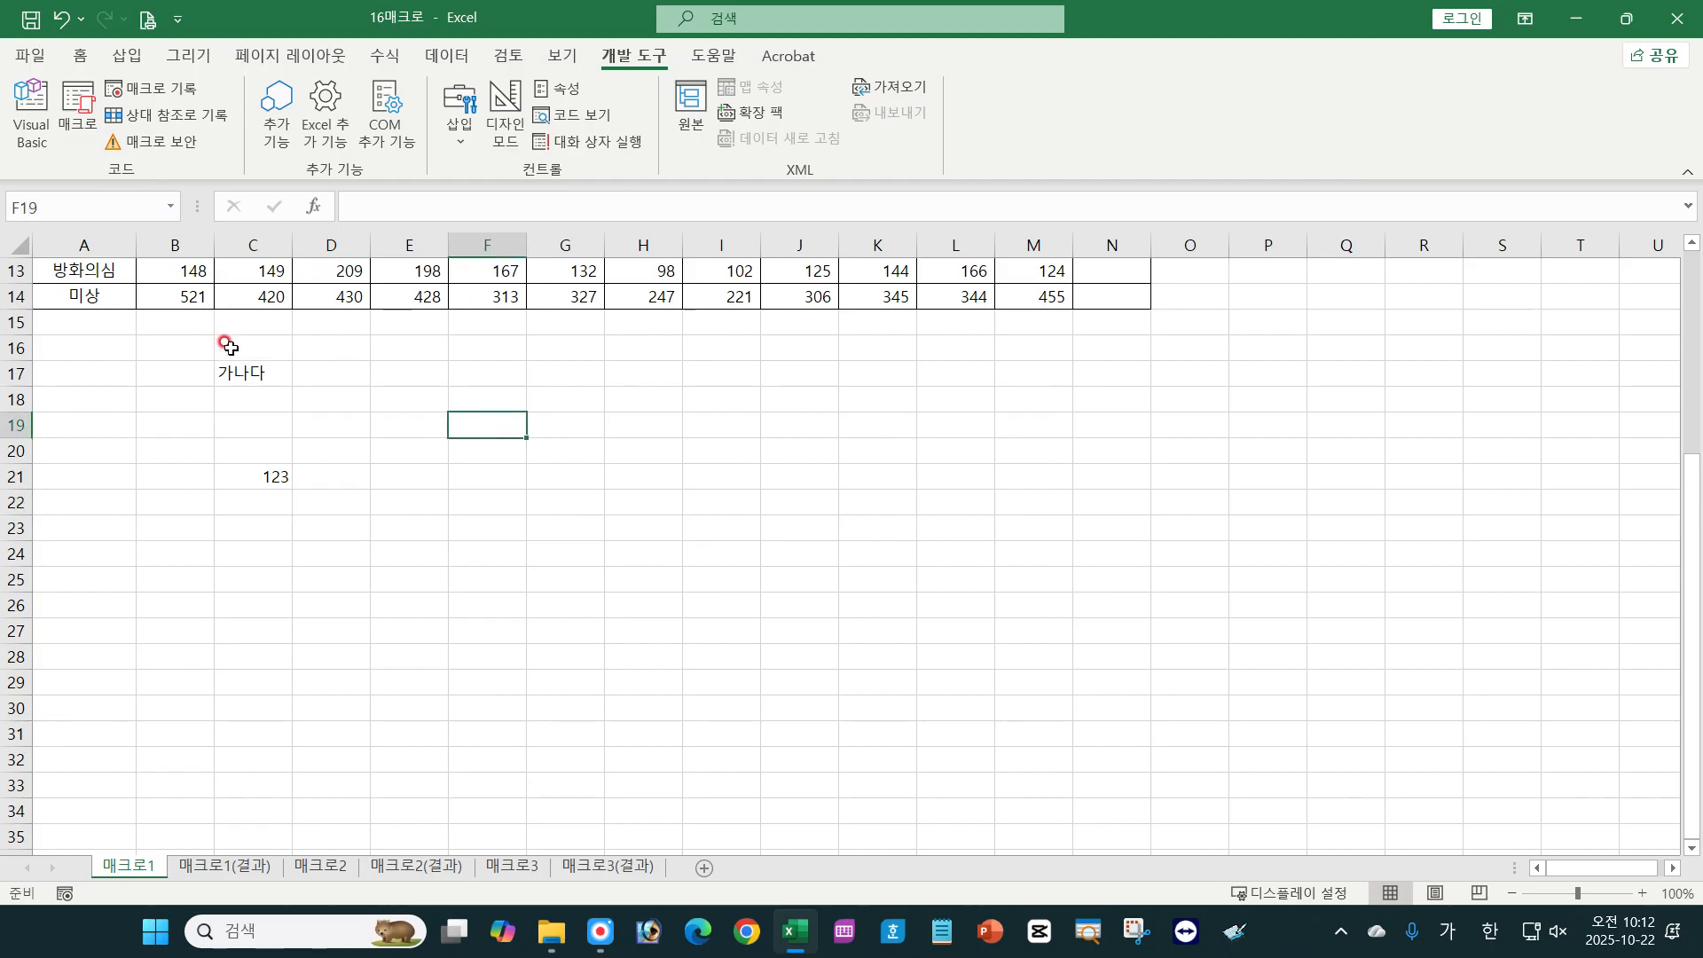
Clear the contents of cells C16:C22 on the 매크로1 sheet.
drag(229, 346, 262, 513)
key(Delete)
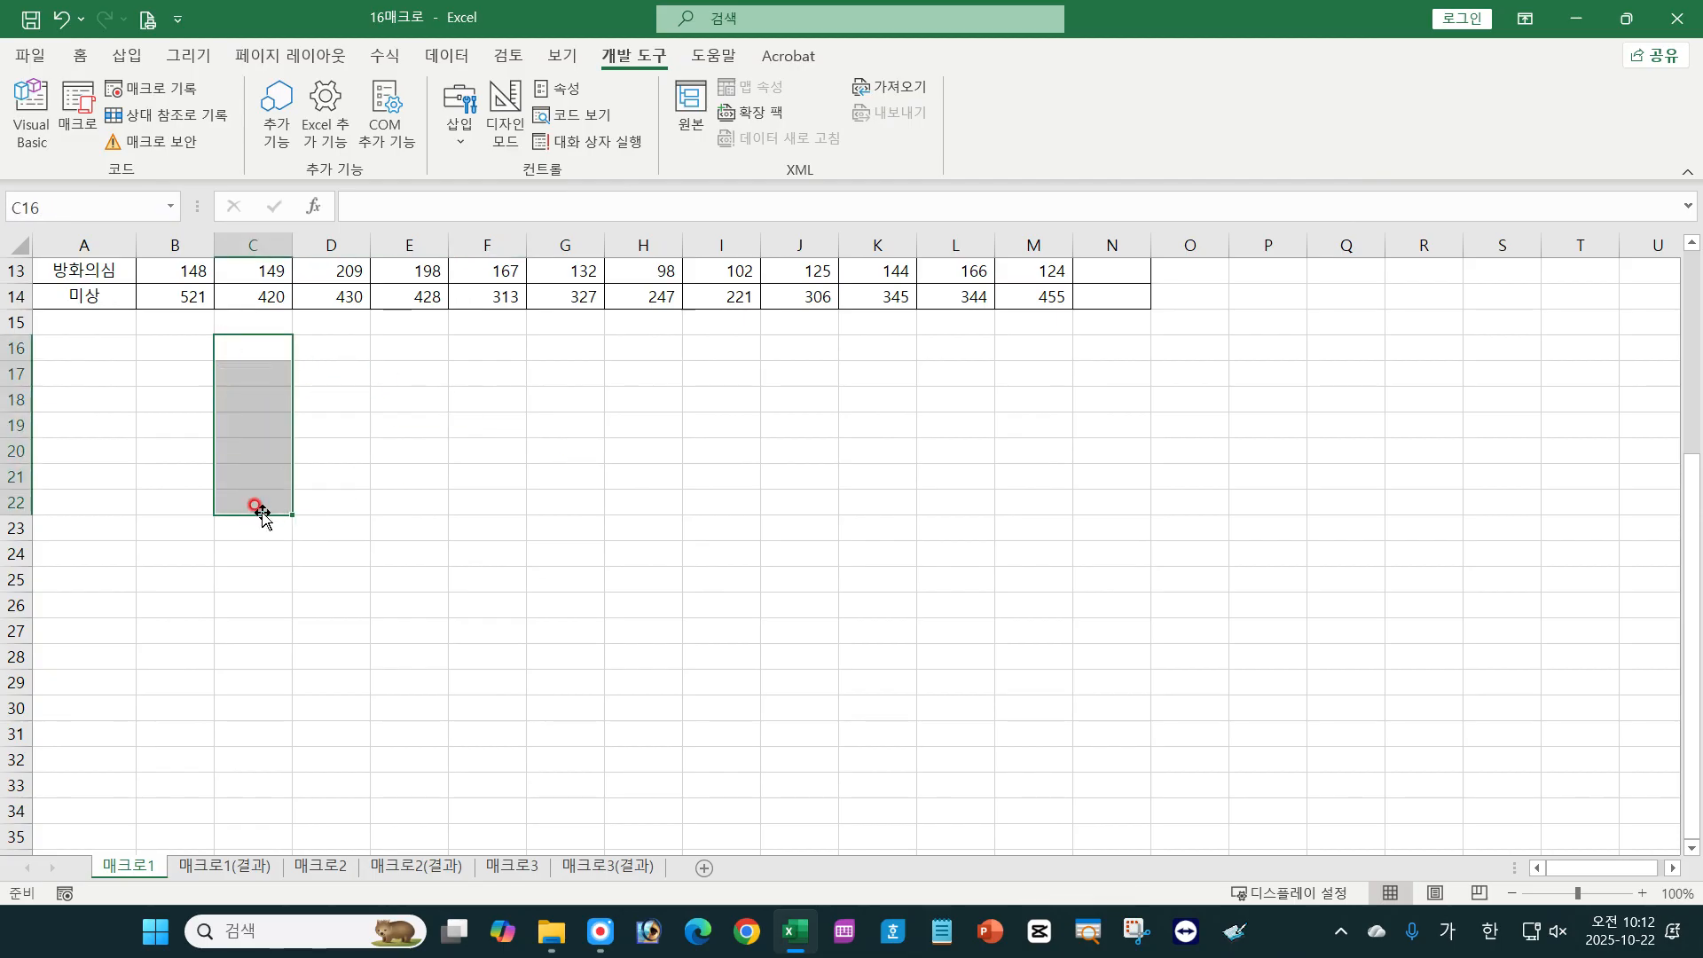
click(503, 481)
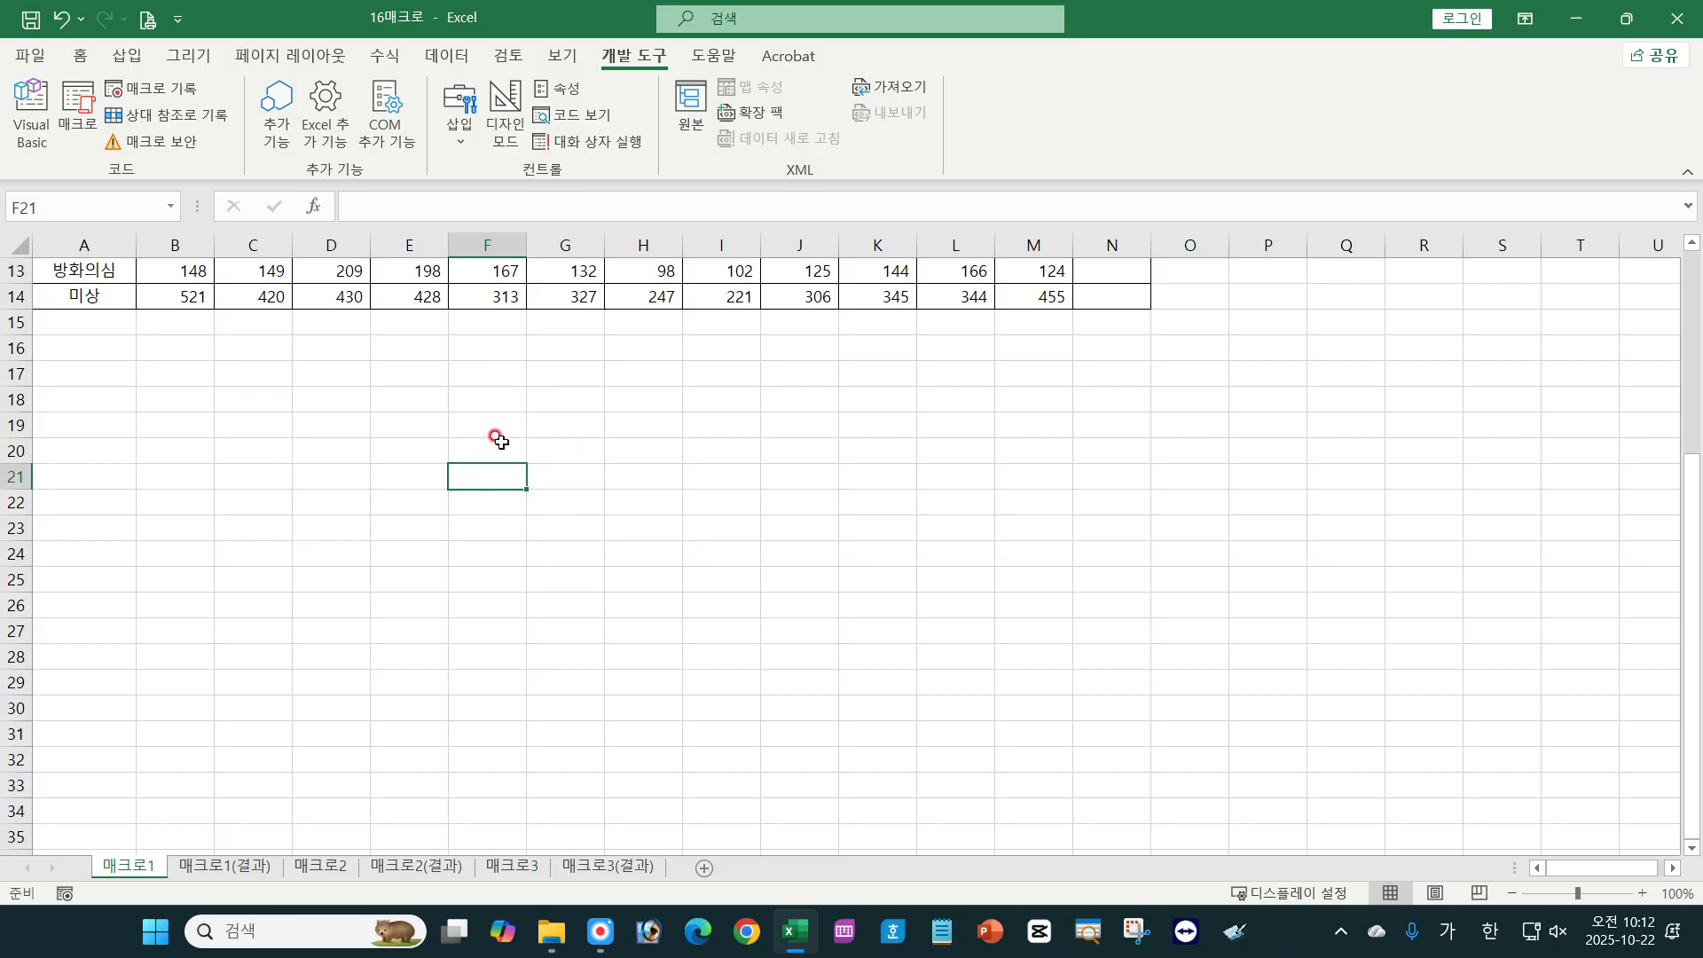
Run the 연습 macro with cell F20 selected.
click(496, 449)
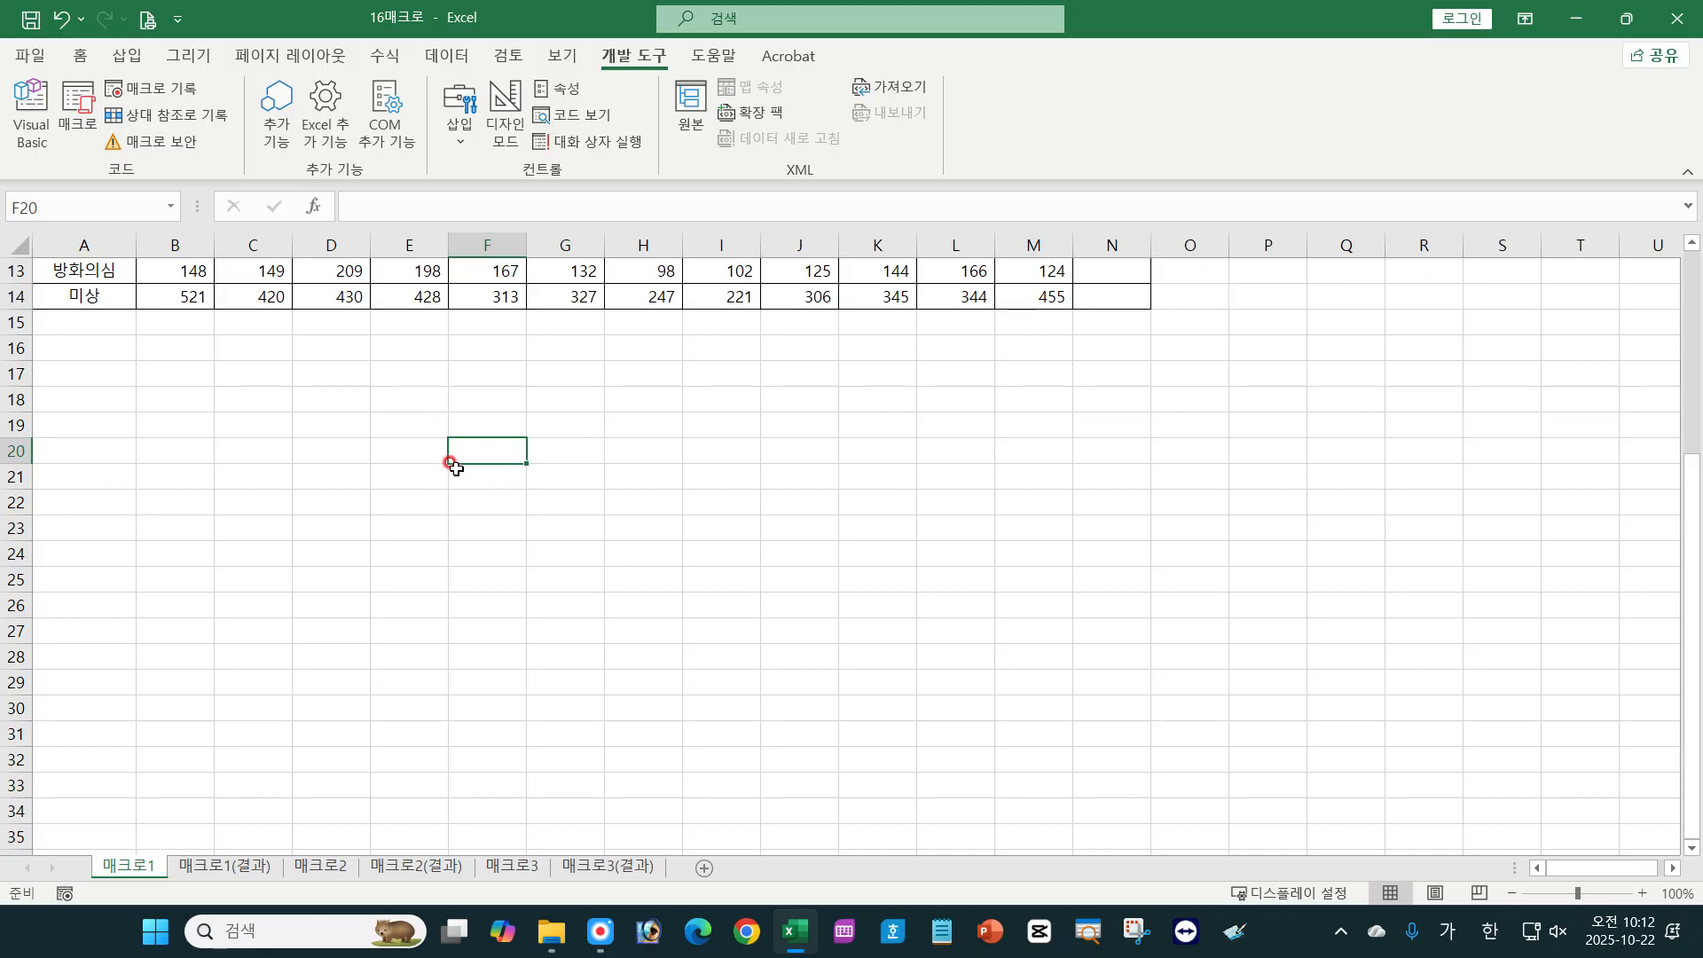
click(71, 113)
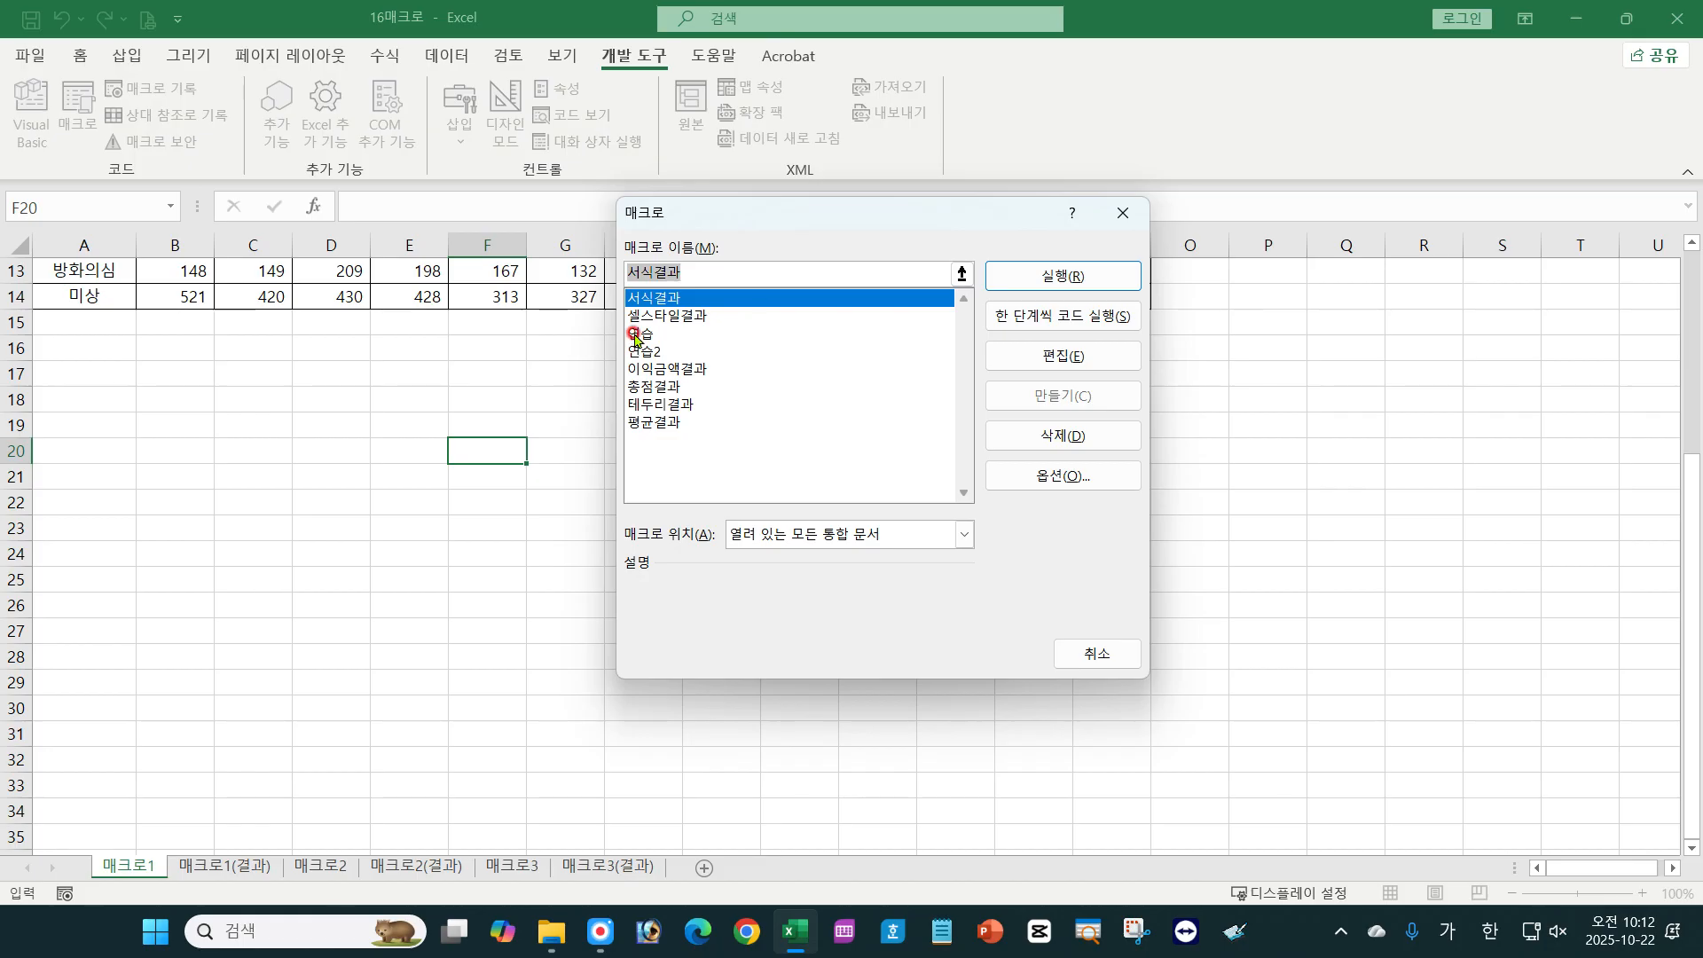
click(635, 335)
click(1133, 282)
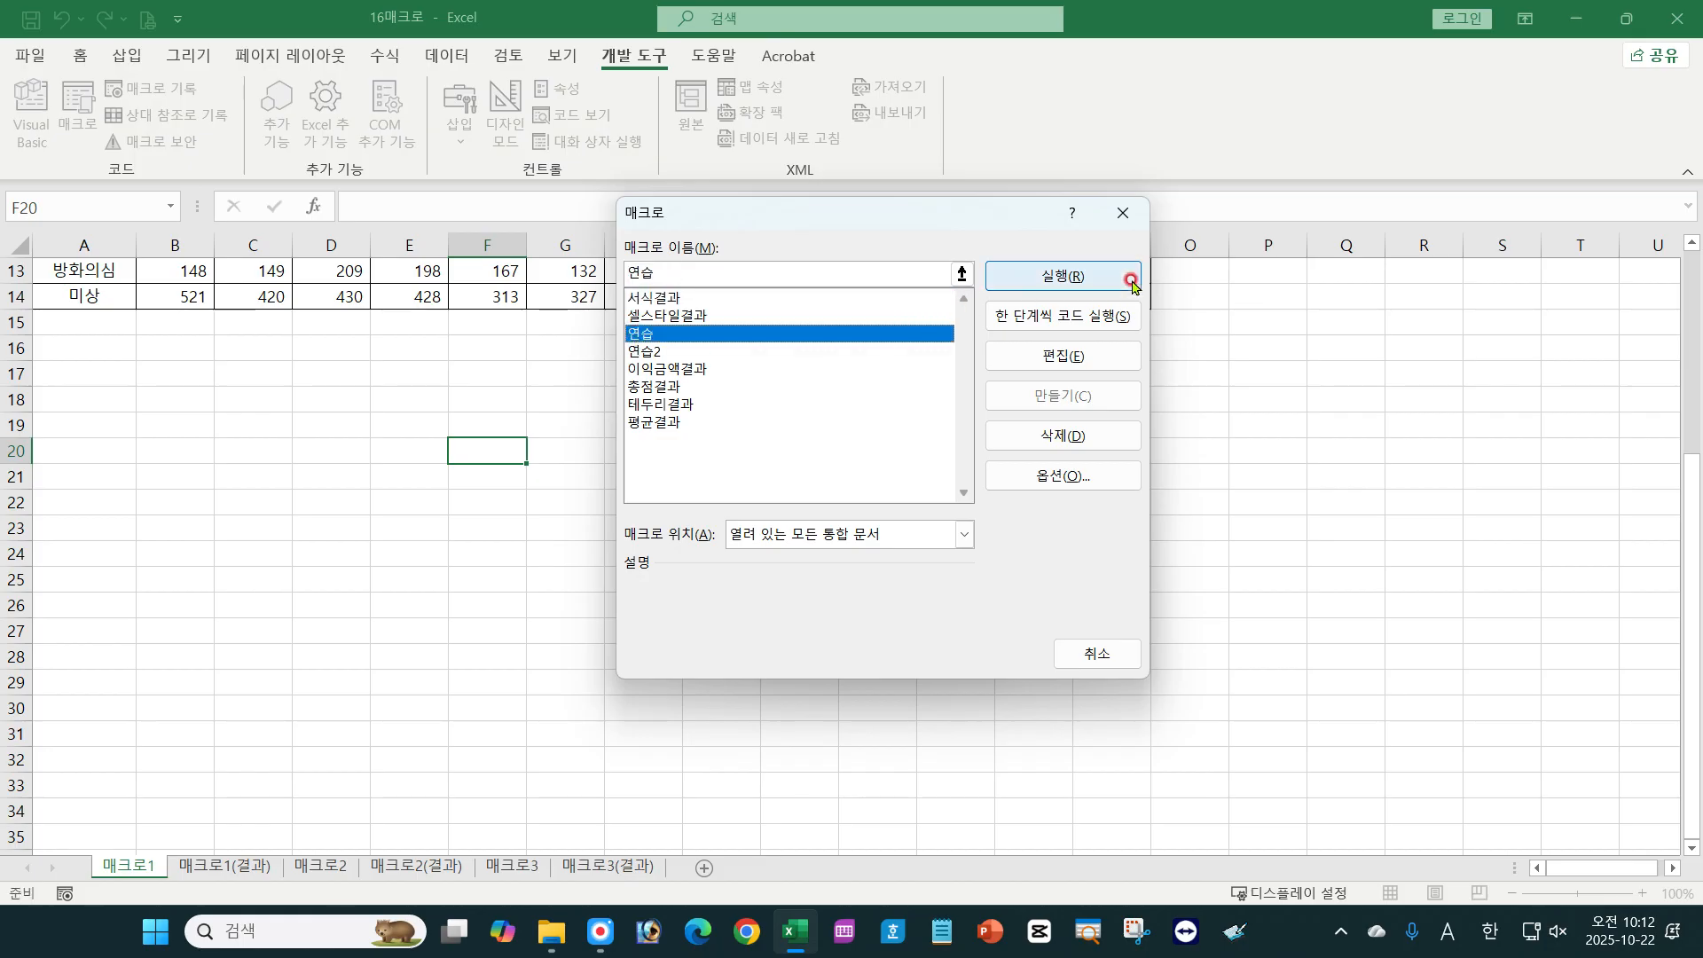
click(1071, 281)
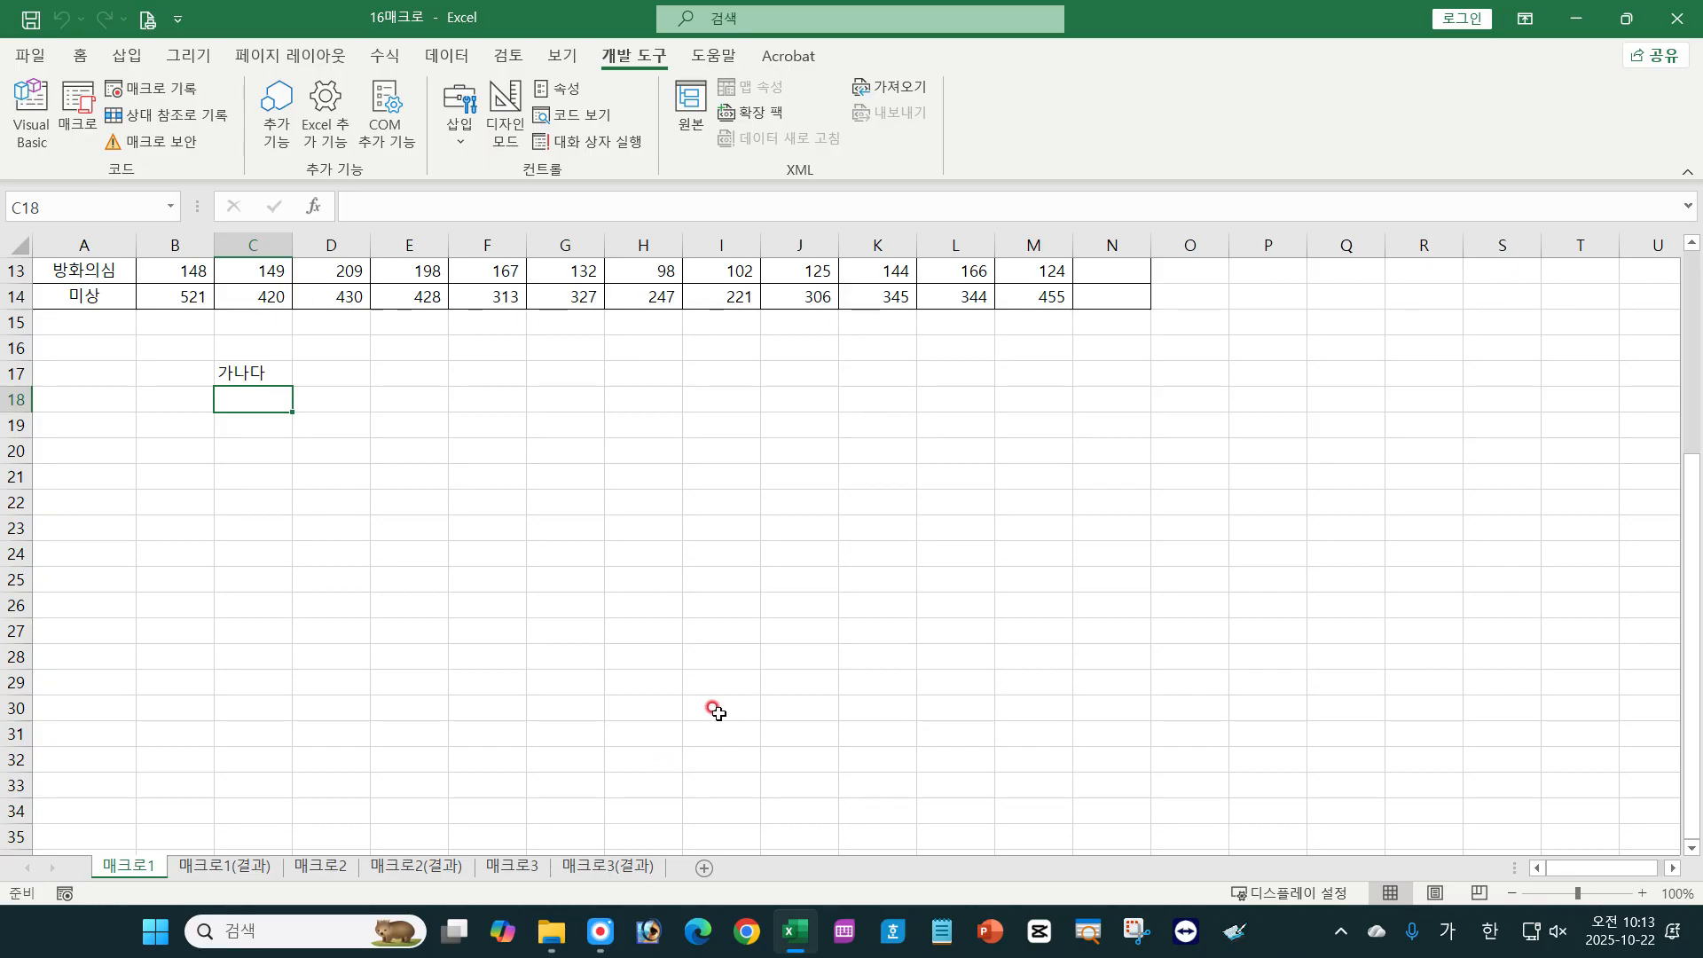
Run the 연습2 macro with cell G21 selected.
click(596, 472)
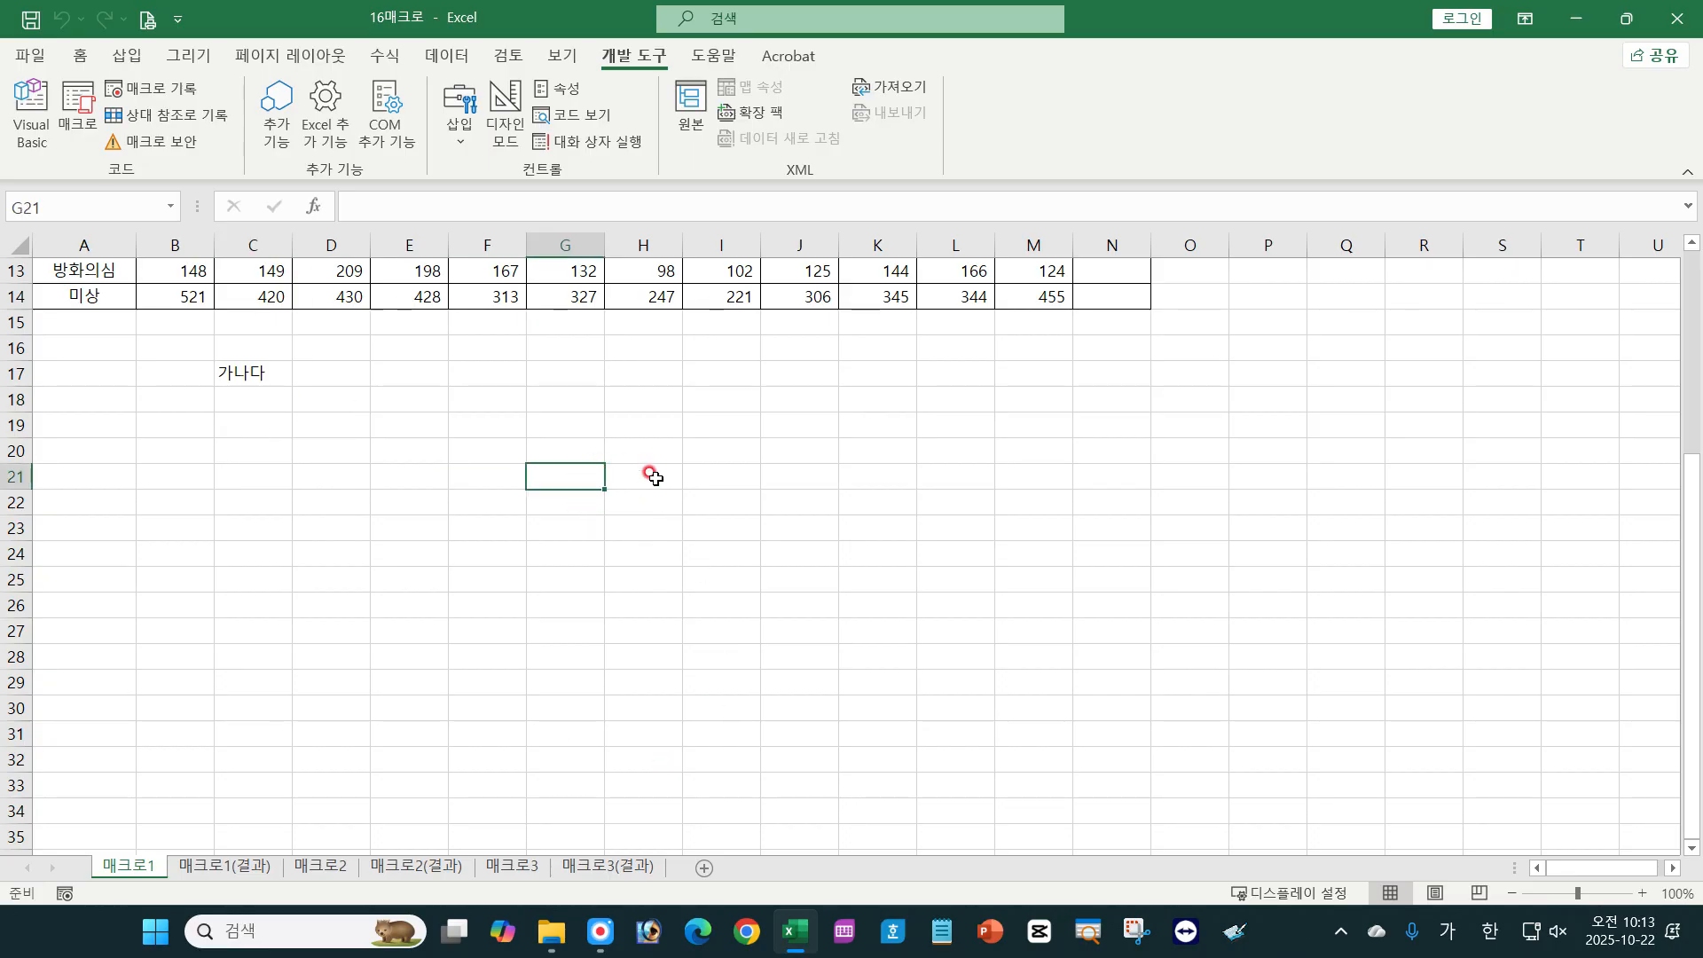
click(82, 120)
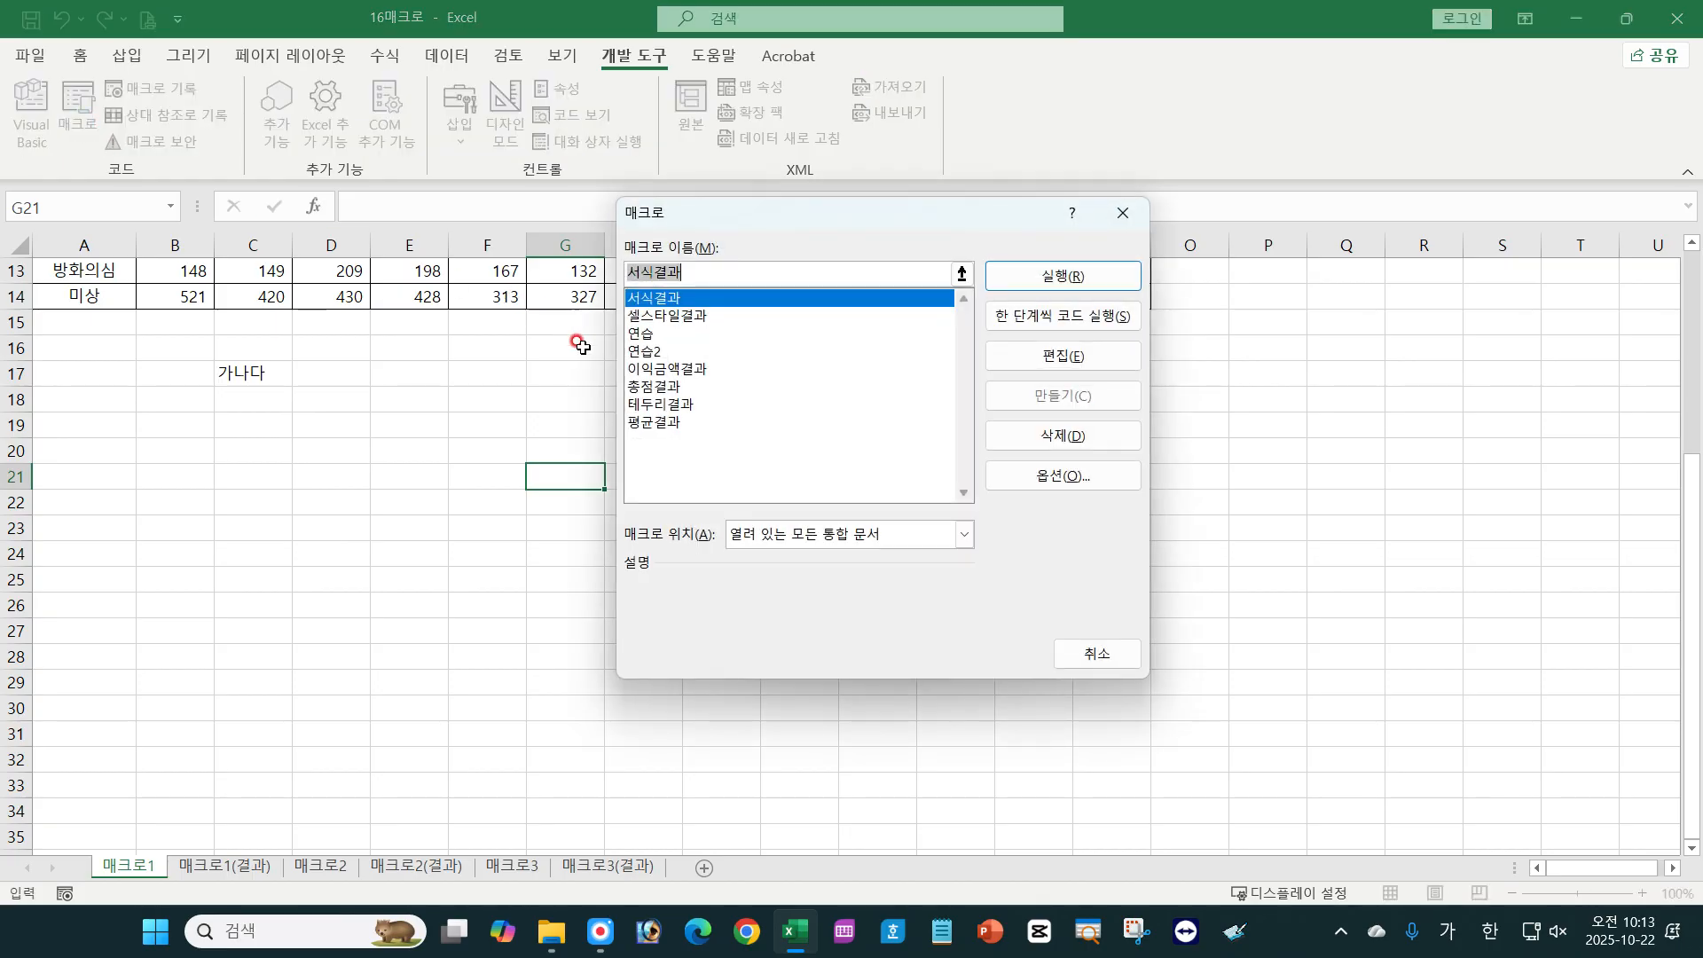
click(658, 353)
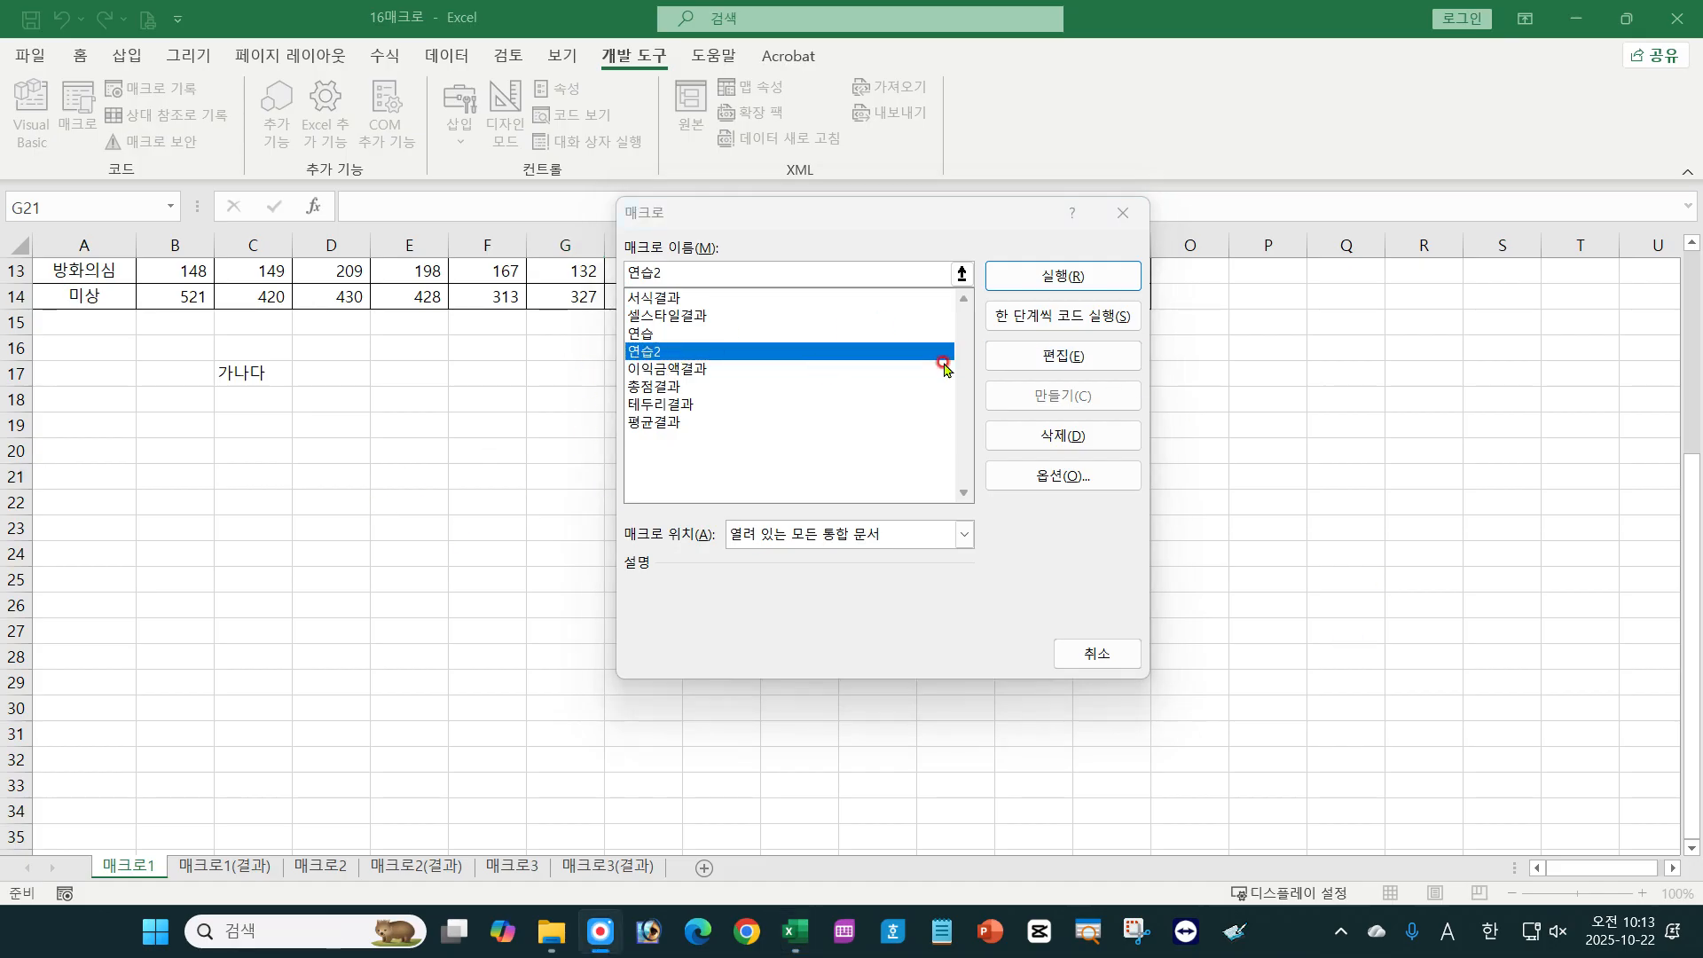
click(1053, 282)
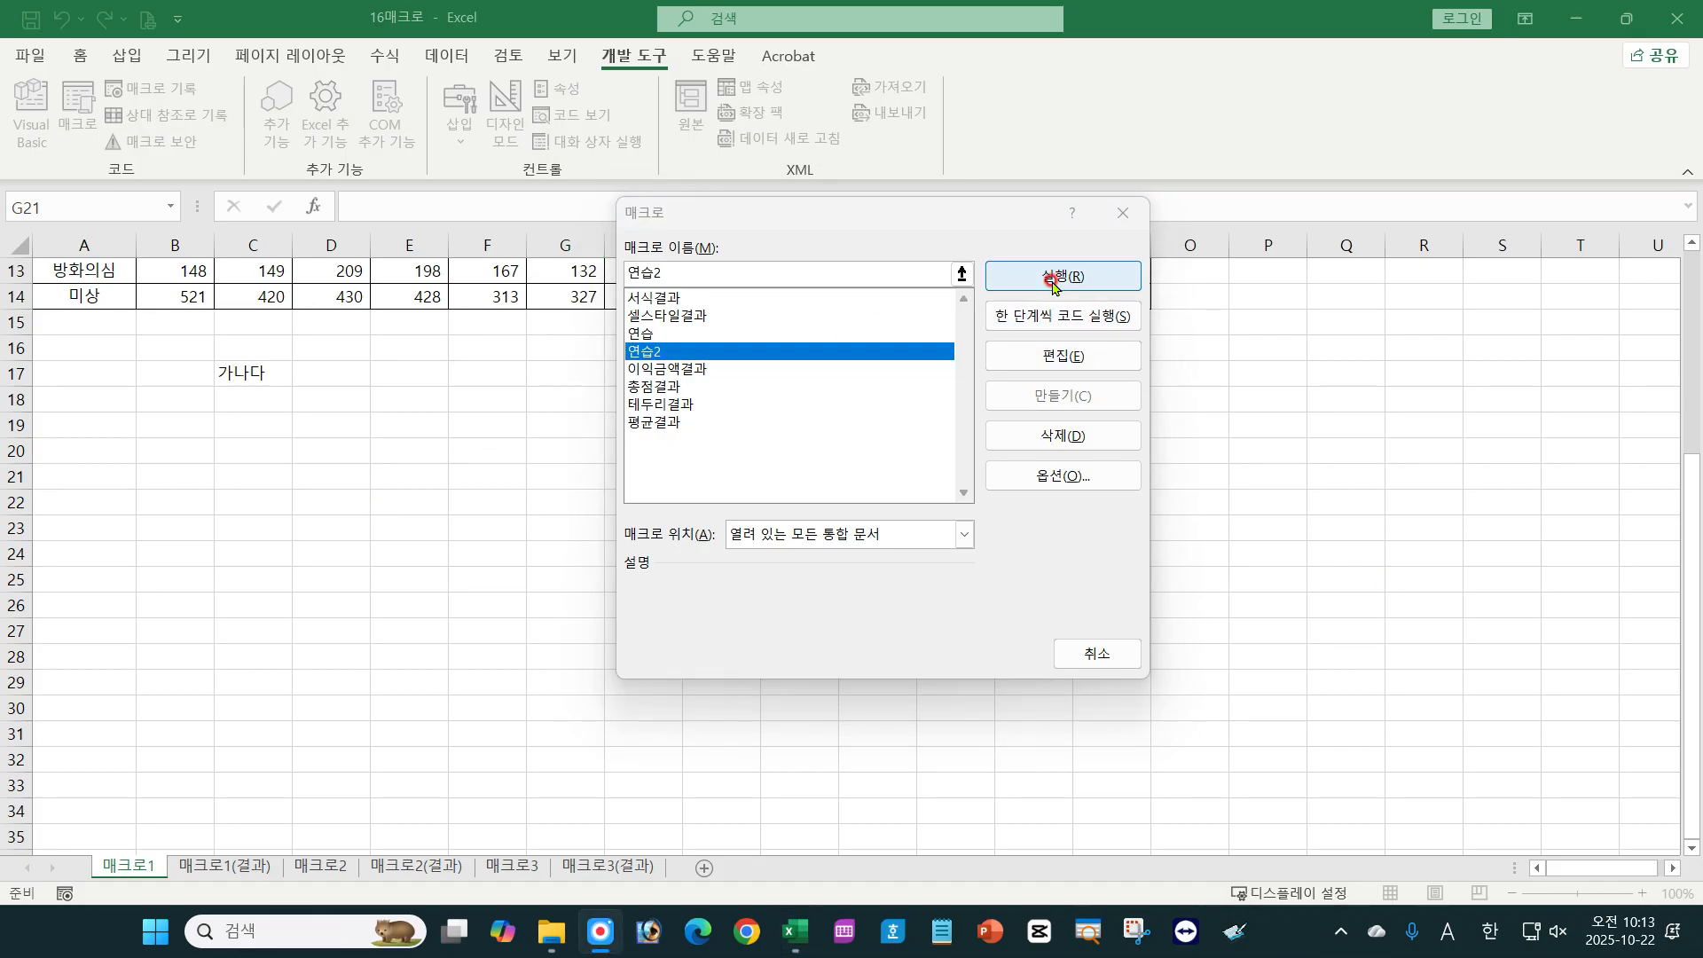
click(1052, 282)
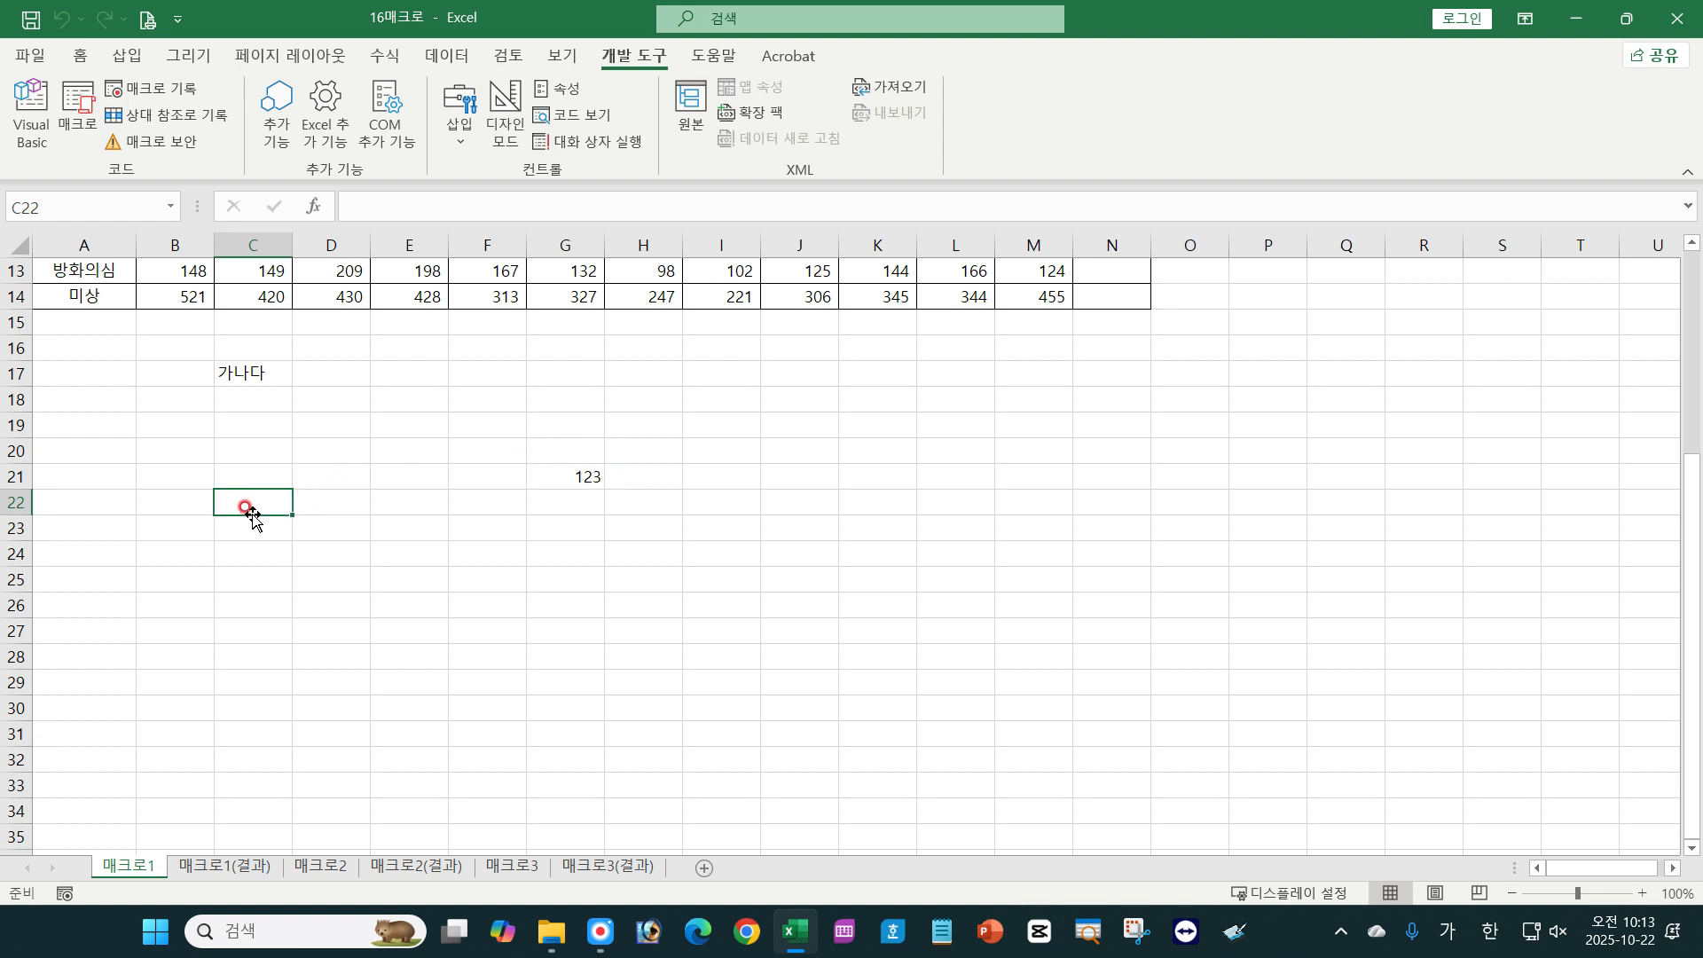
Run the 연습2 macro again, this time with cell J21 selected.
click(802, 374)
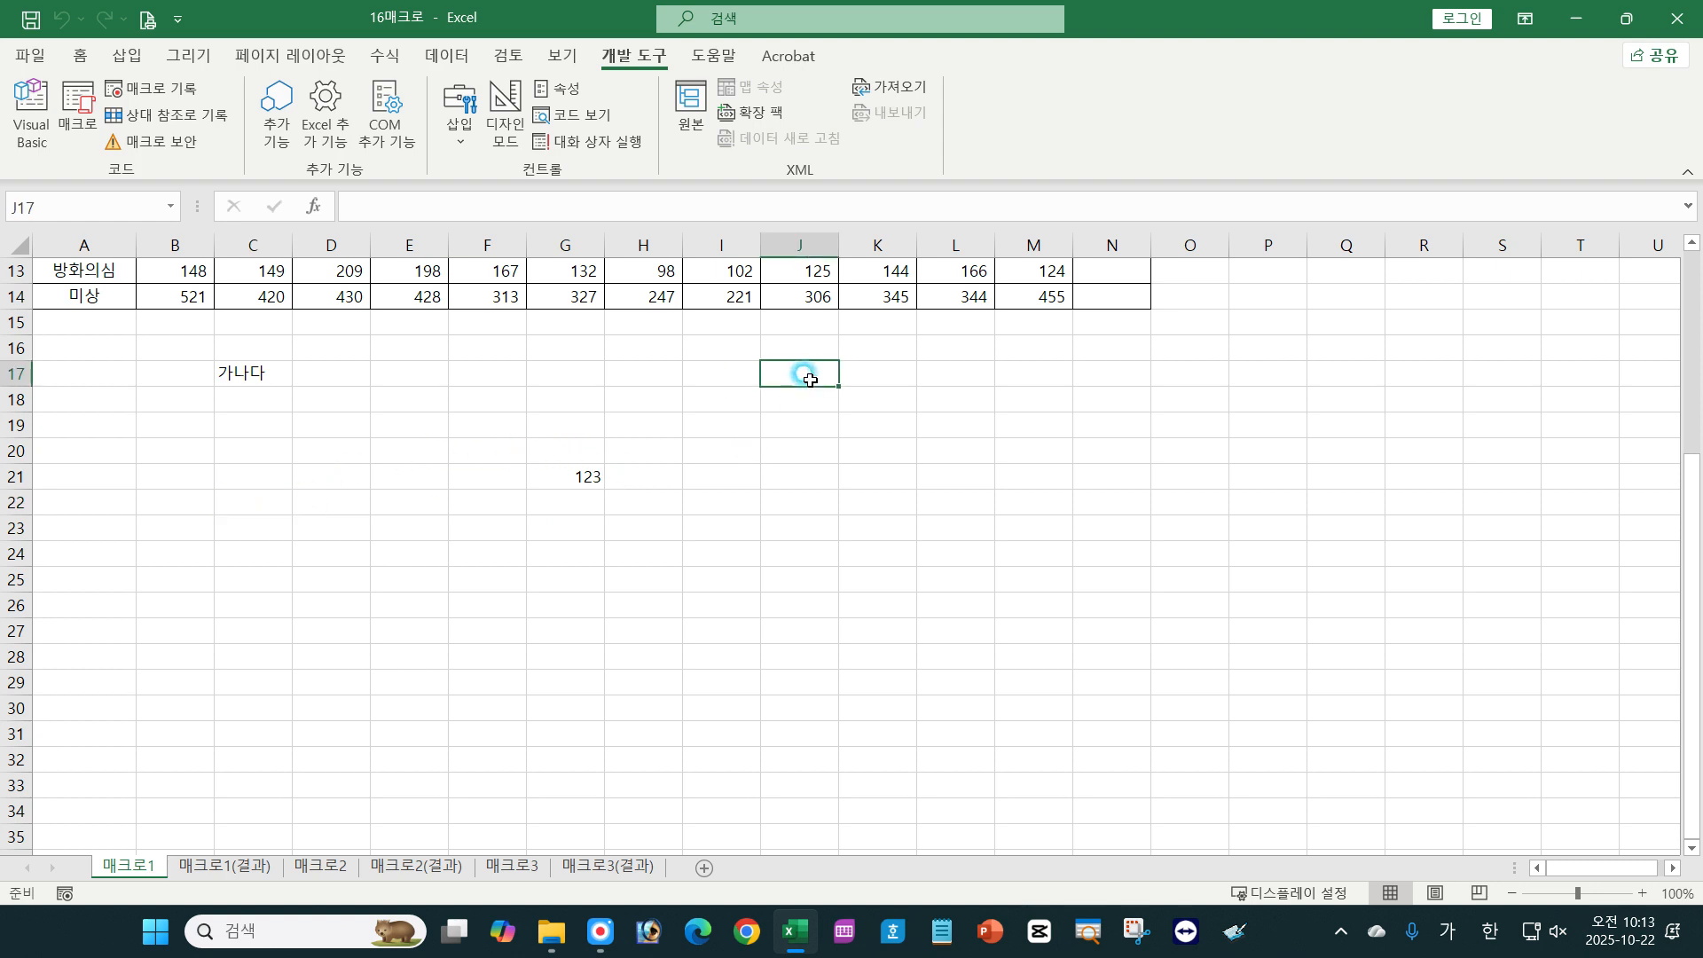
key(Return)
click(801, 479)
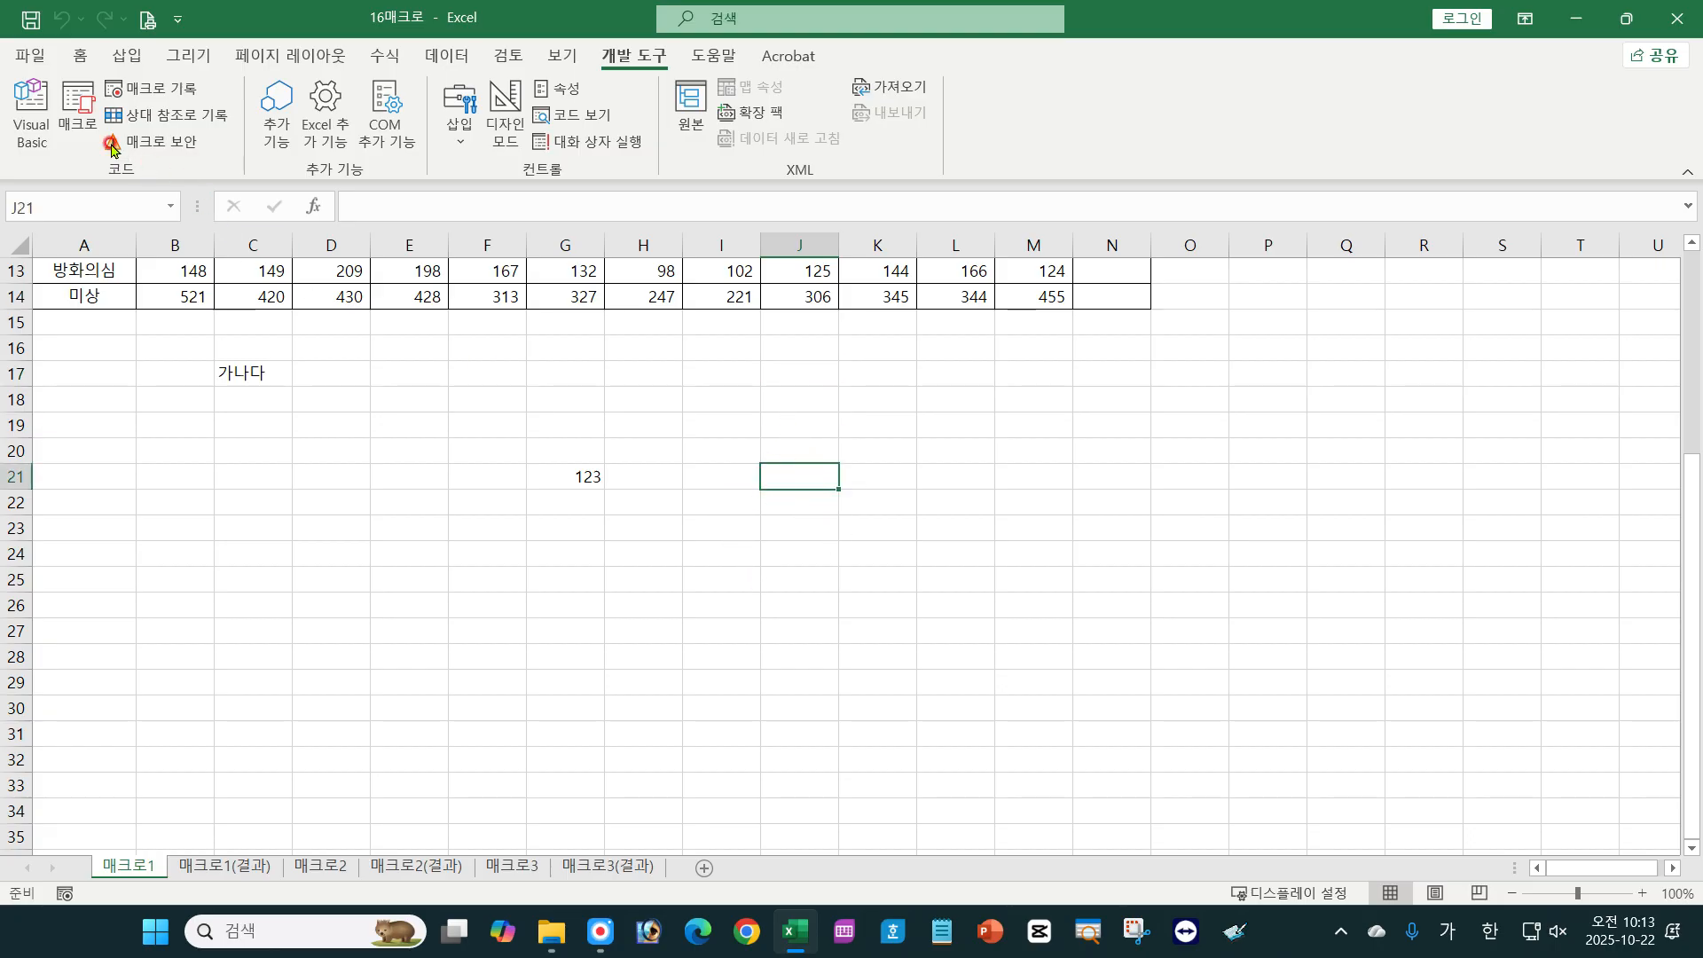
click(78, 111)
click(642, 353)
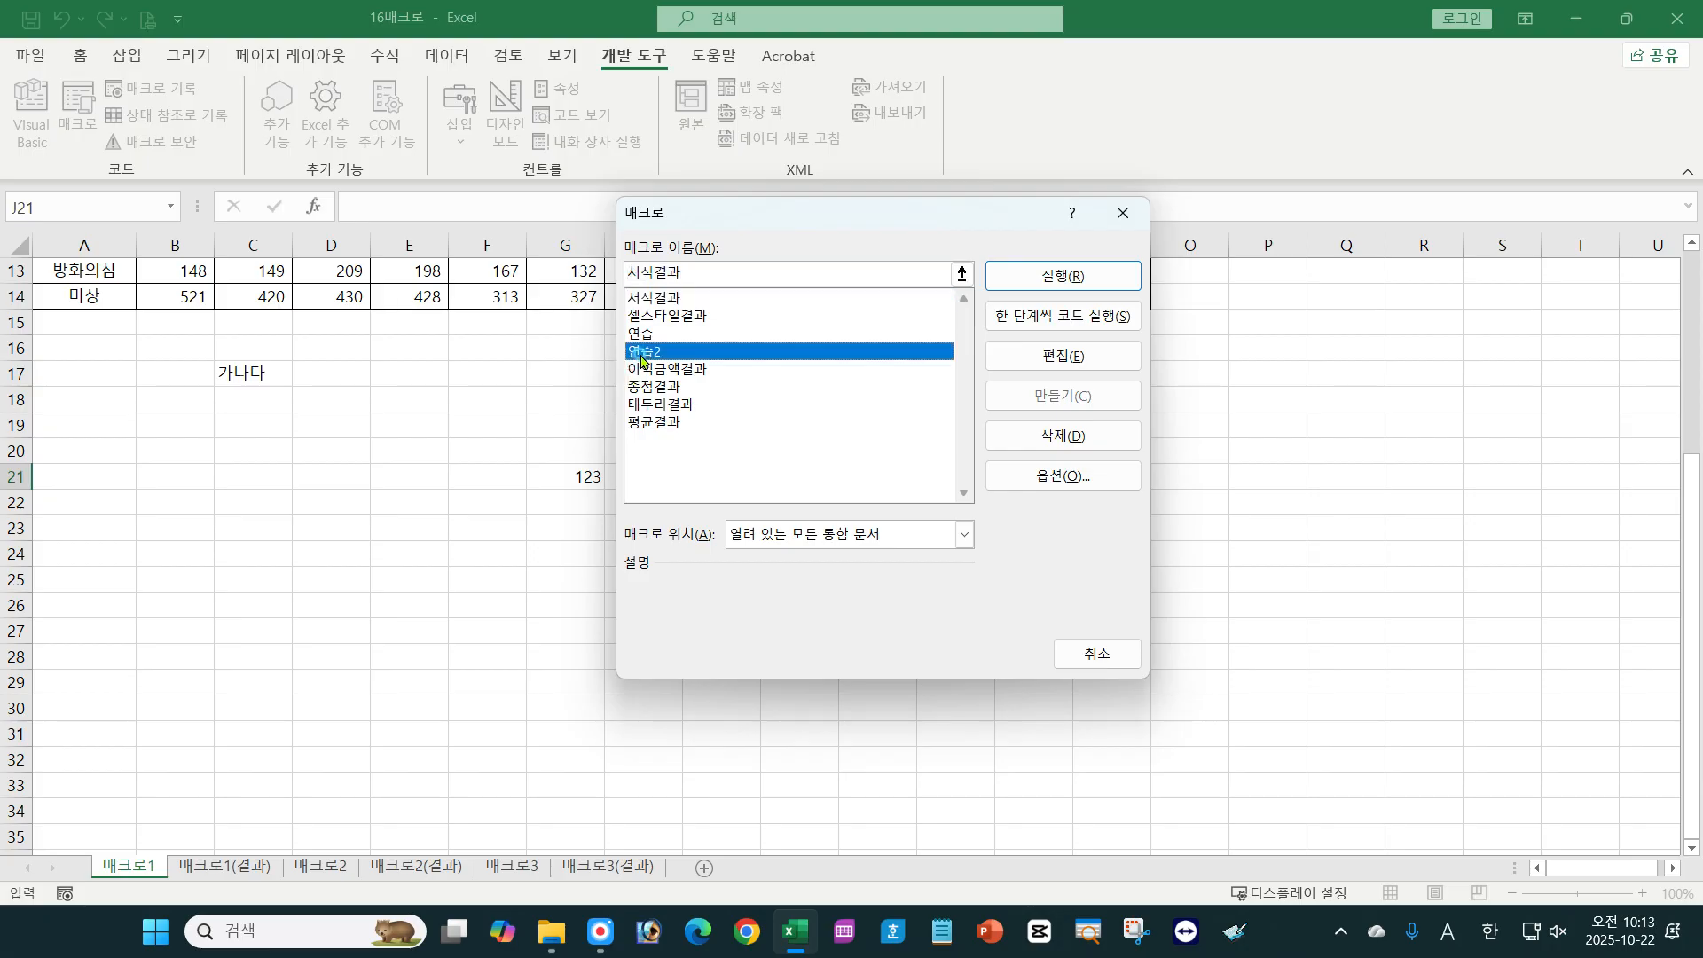
click(1094, 275)
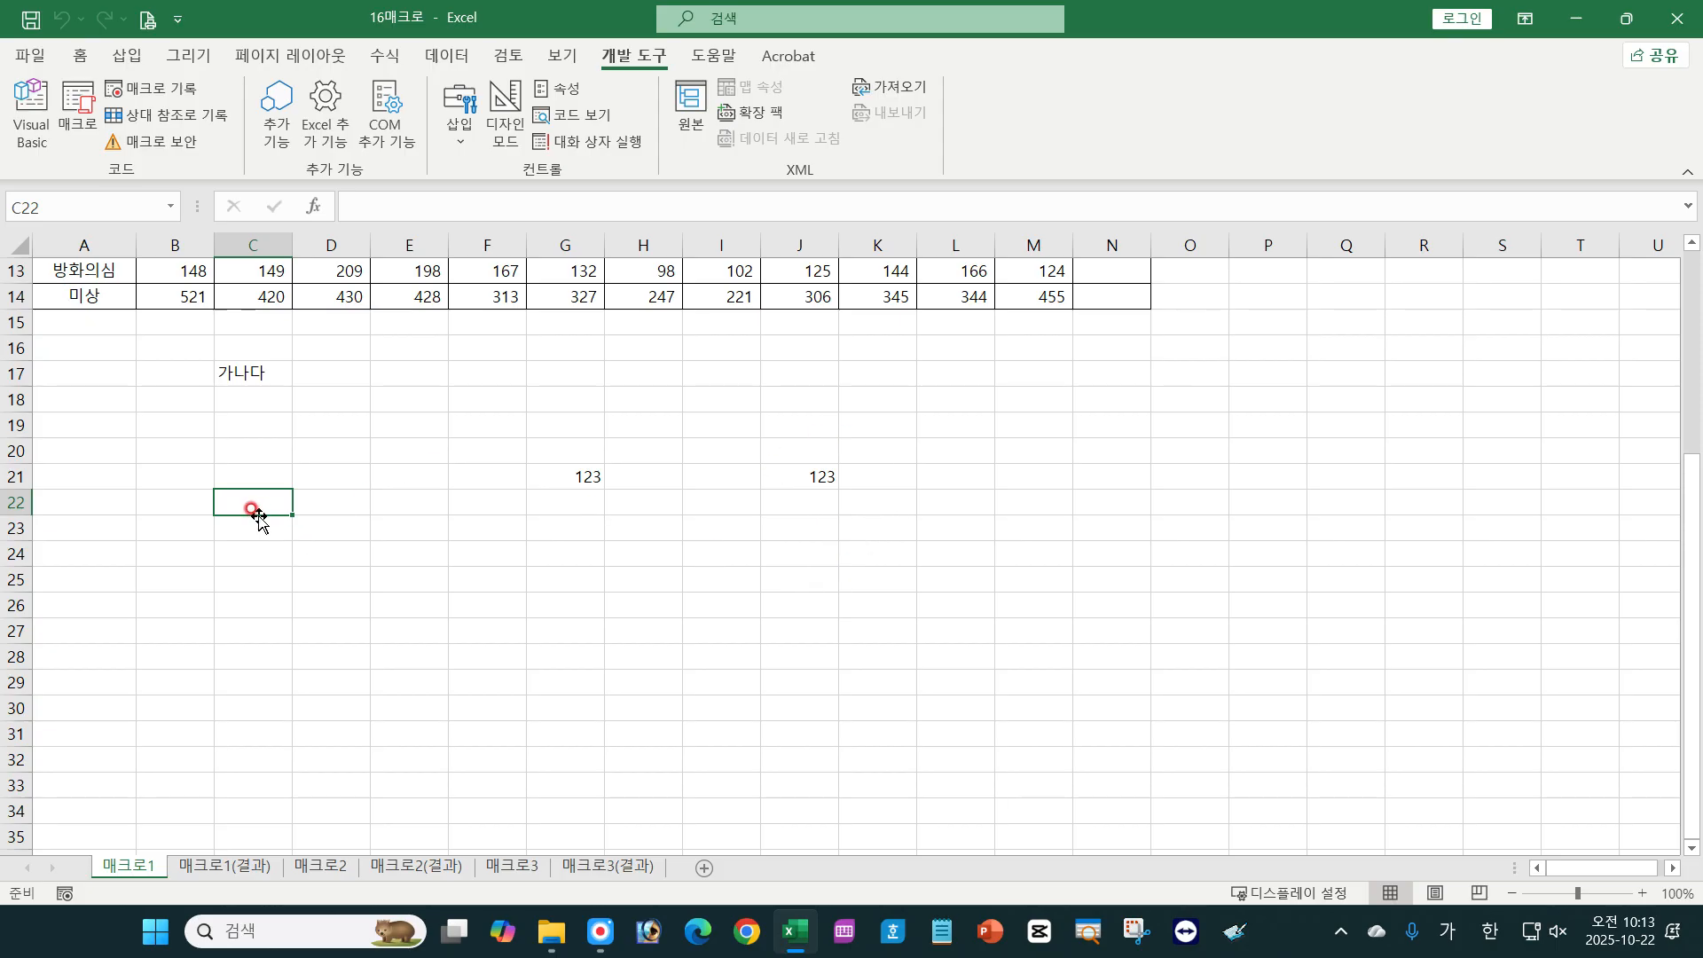
Run the 연습 macro again with cell H24 selected as the starting cell.
click(630, 552)
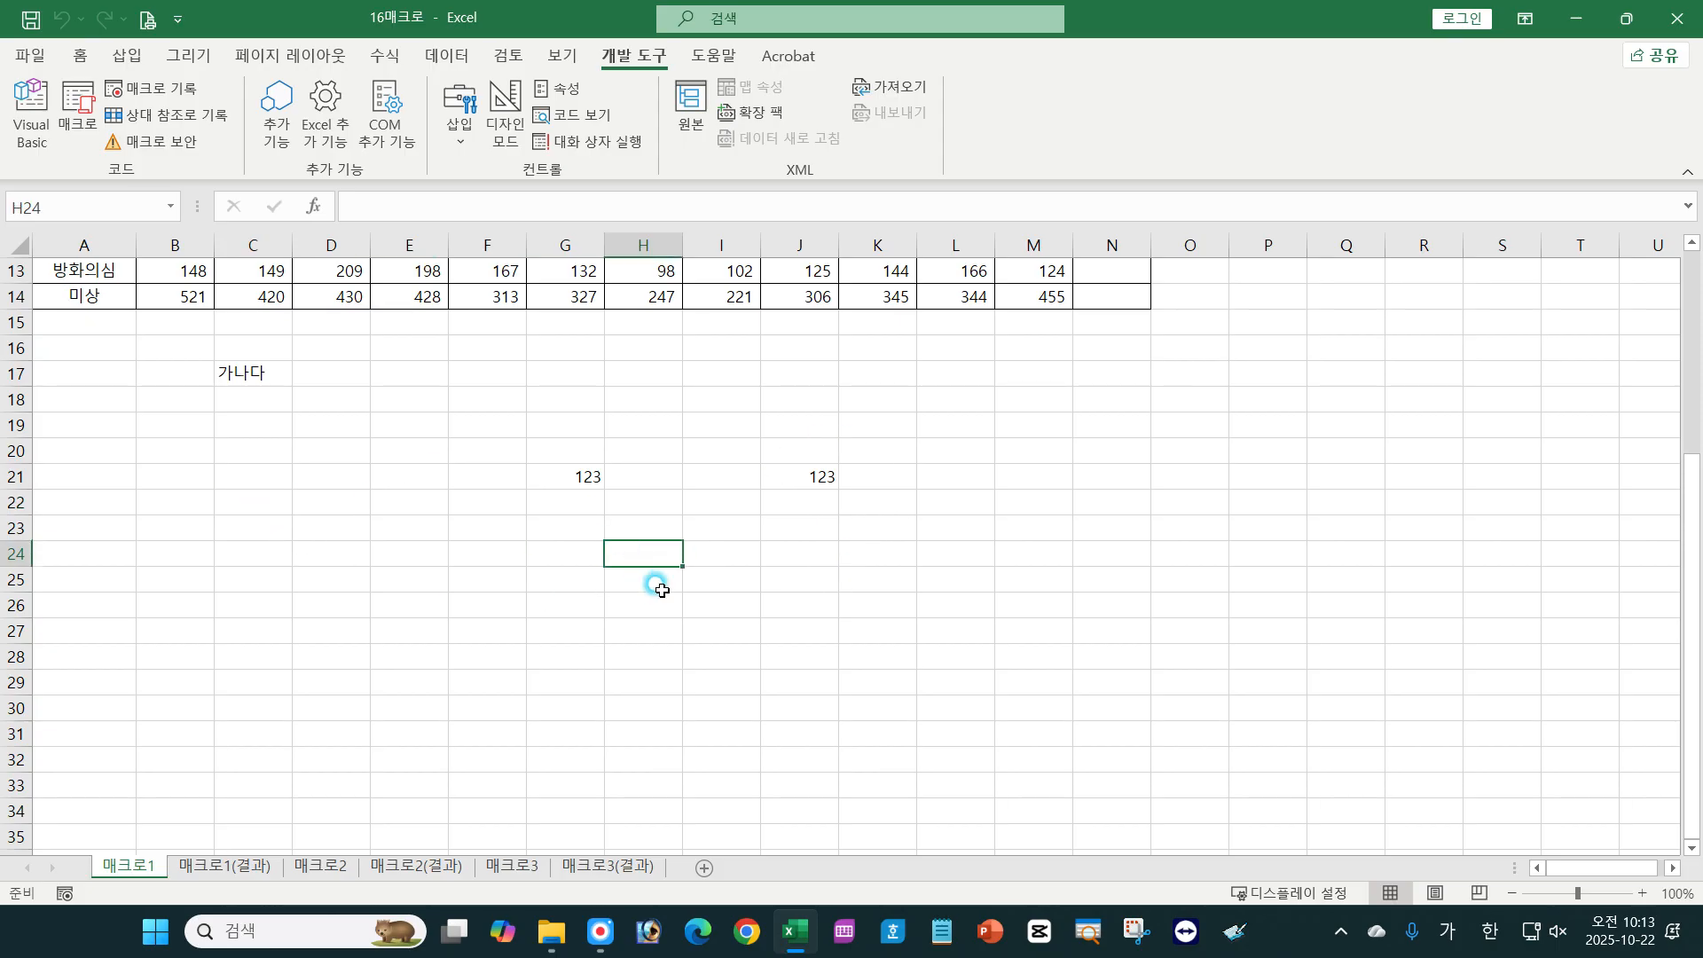
click(88, 123)
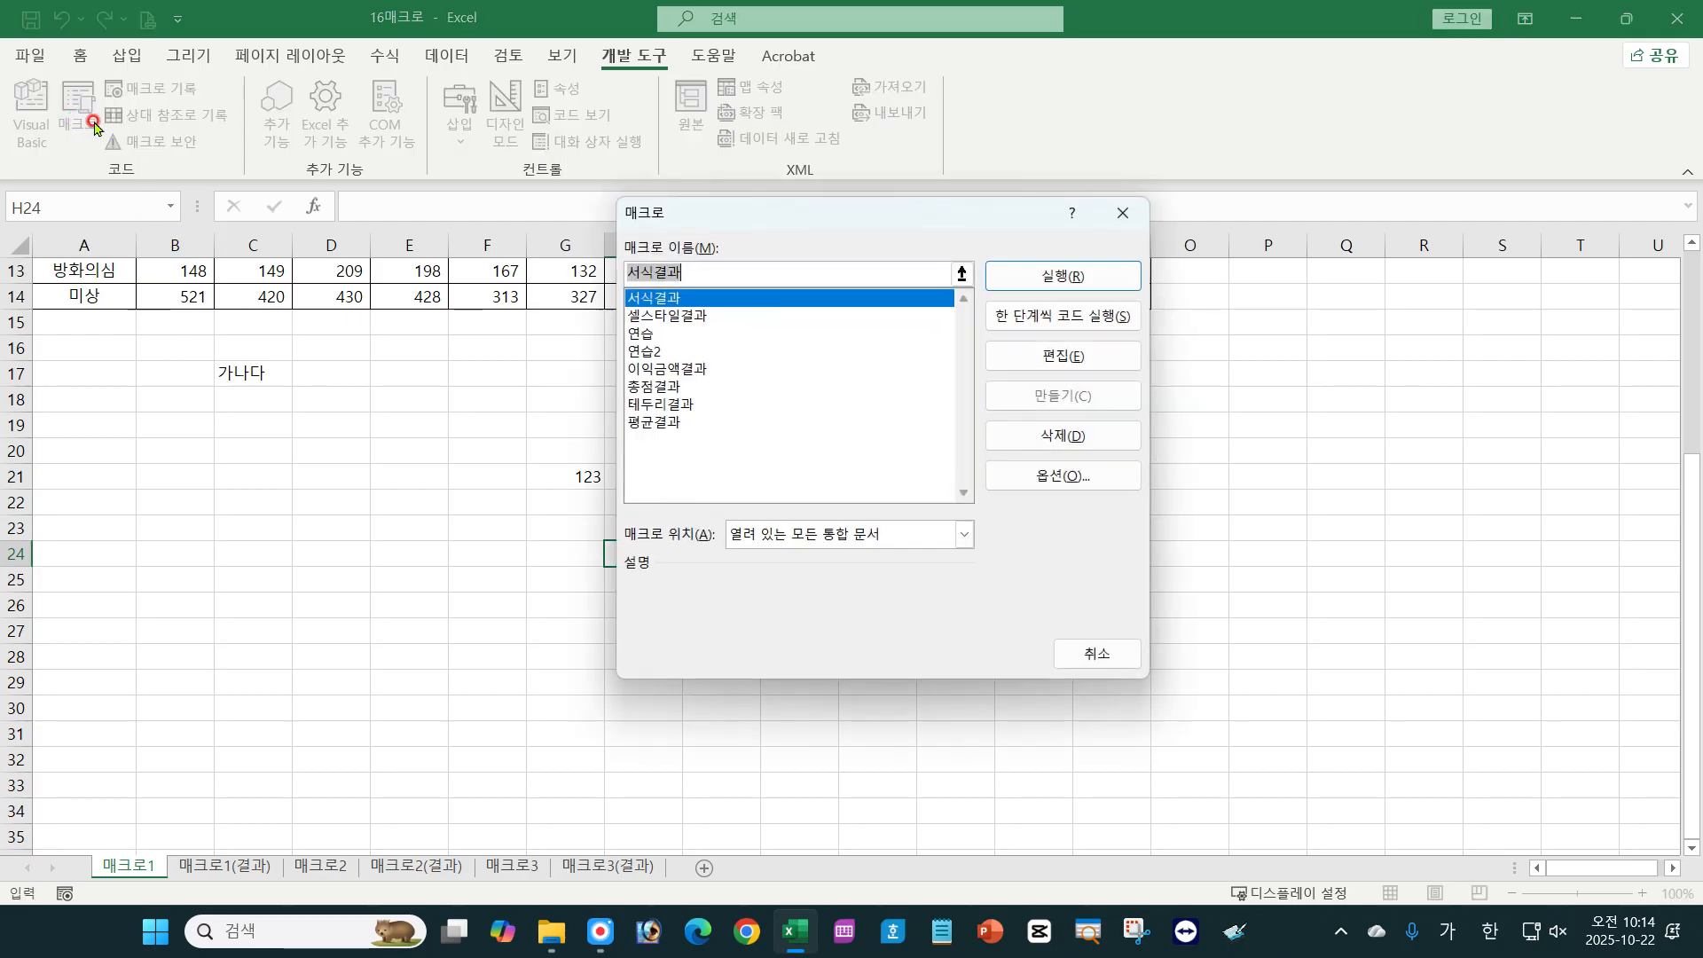
click(646, 336)
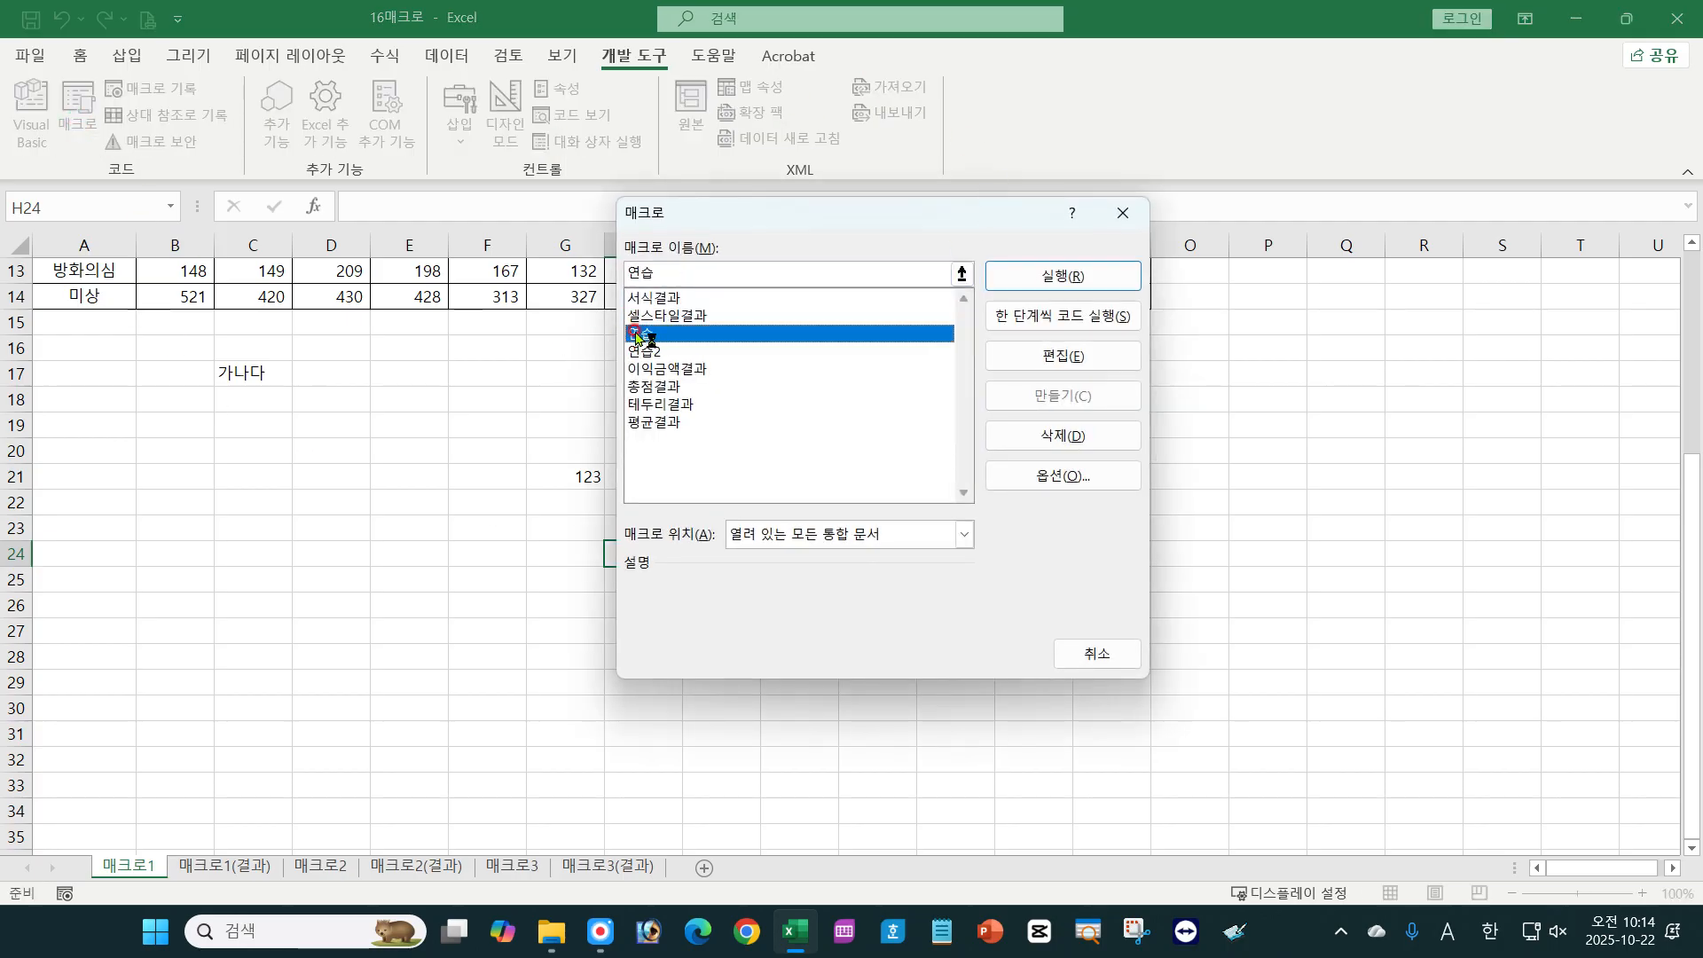
click(1079, 277)
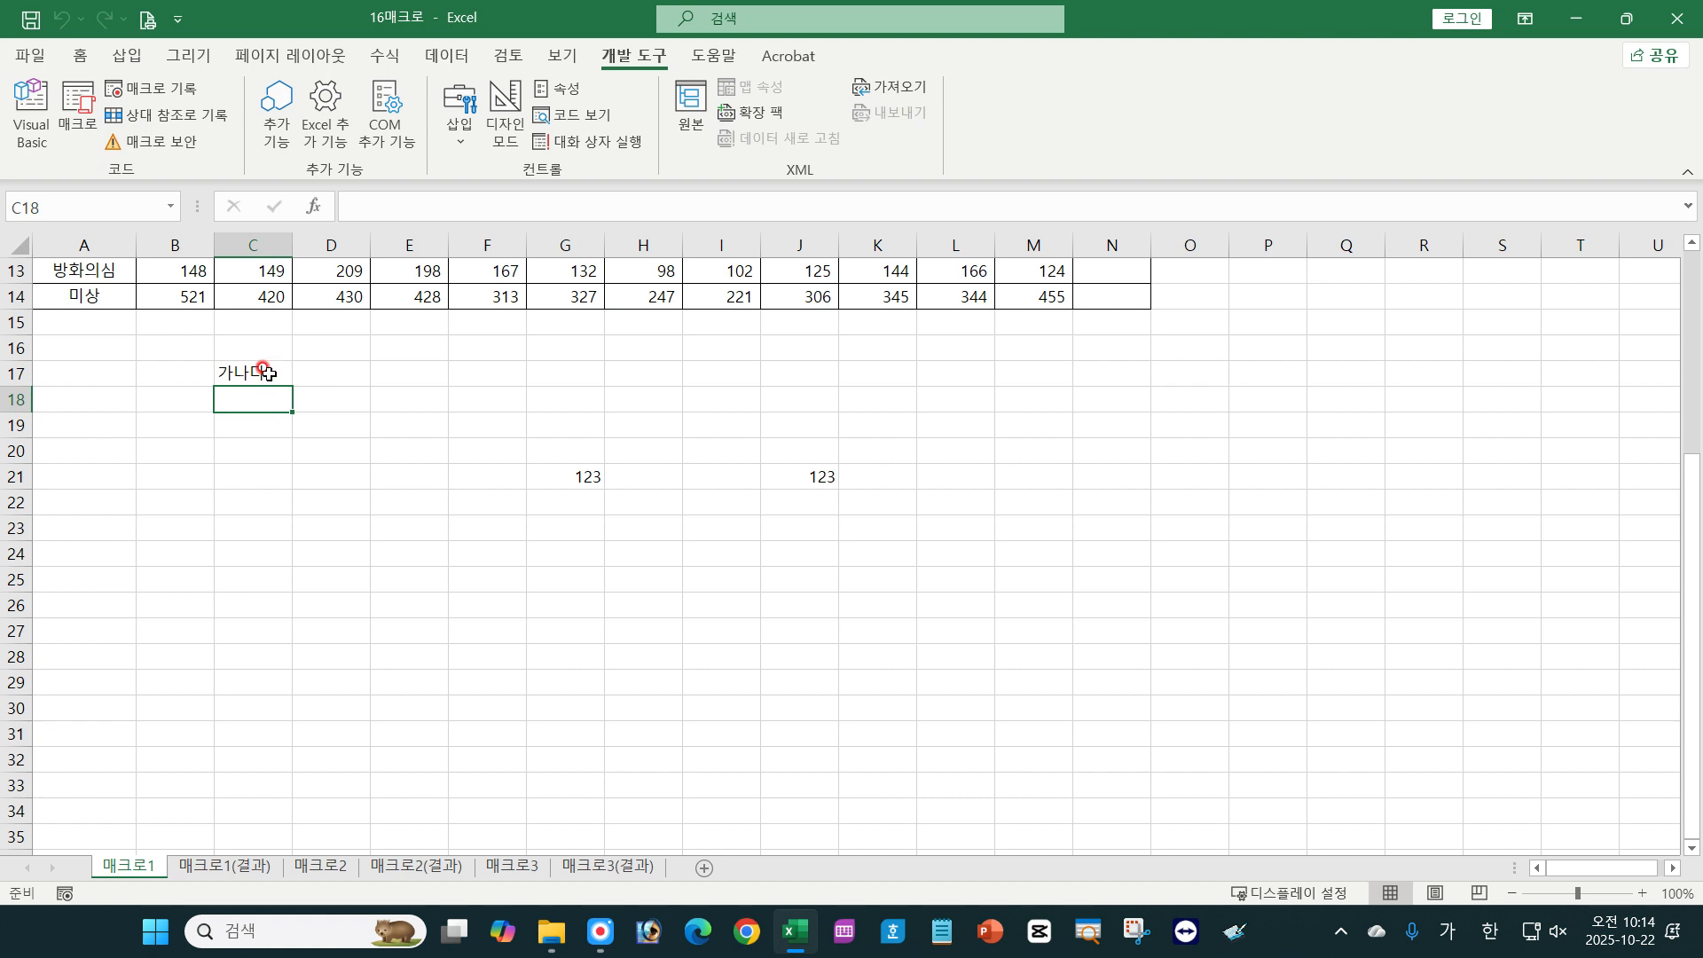
Clear cells C17:C18 and rerun the 연습 macro with cell I27 selected.
drag(258, 370, 274, 411)
key(Delete)
click(709, 631)
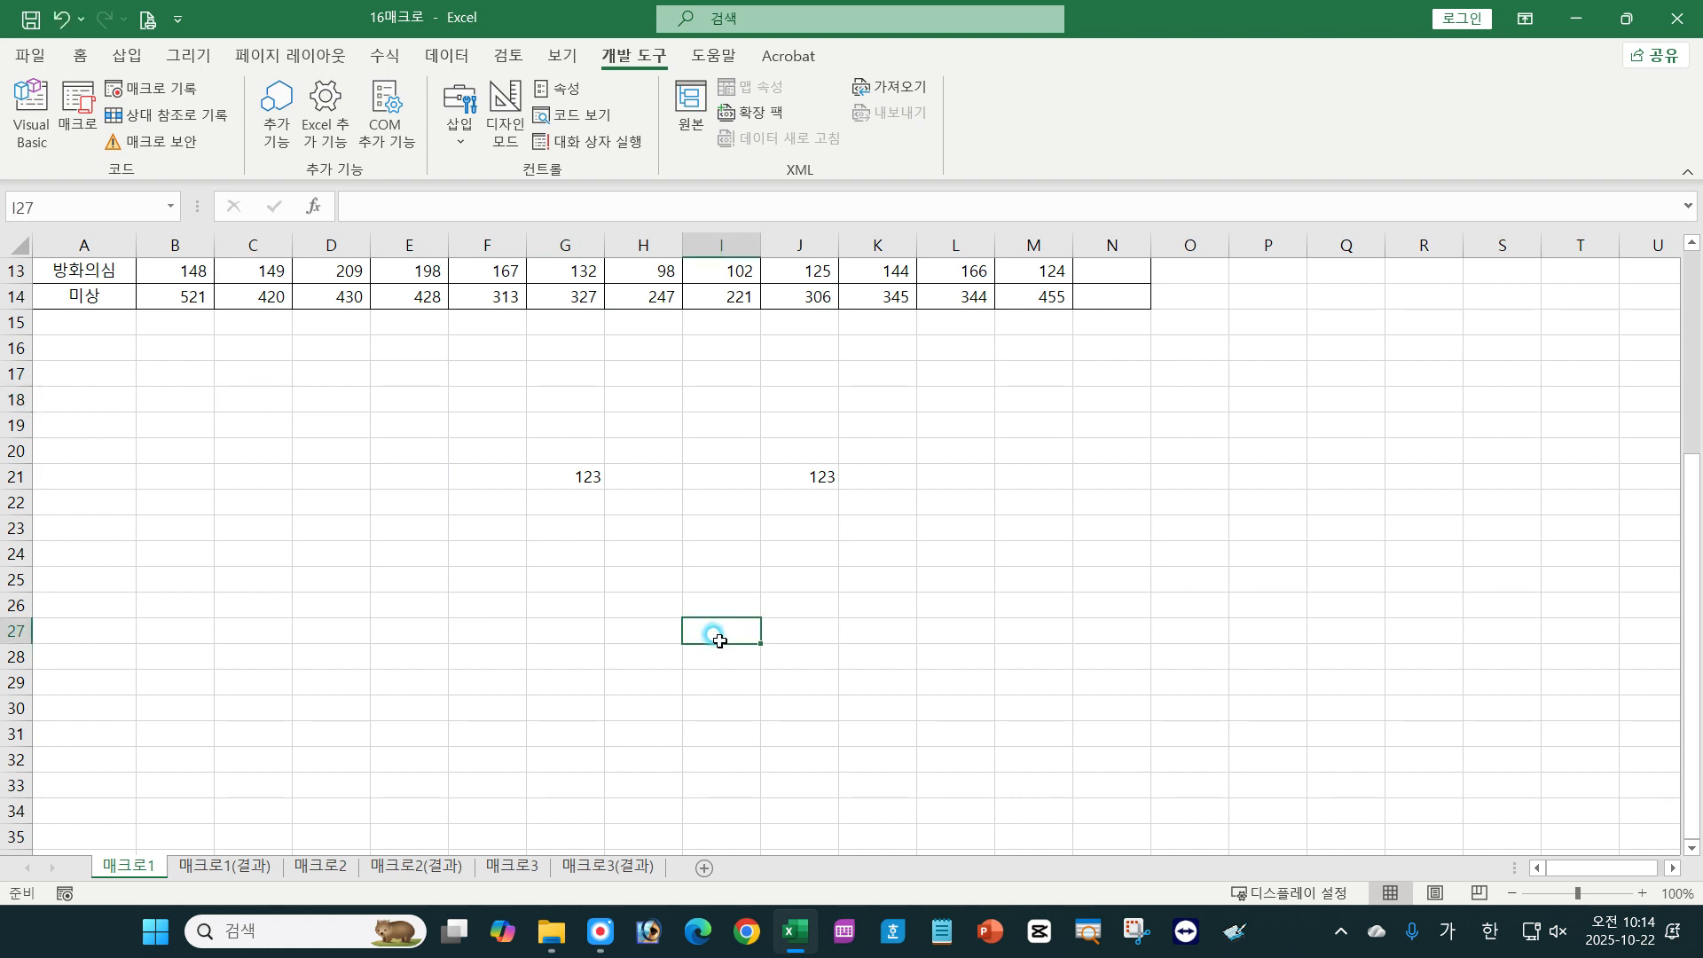
click(77, 111)
click(868, 335)
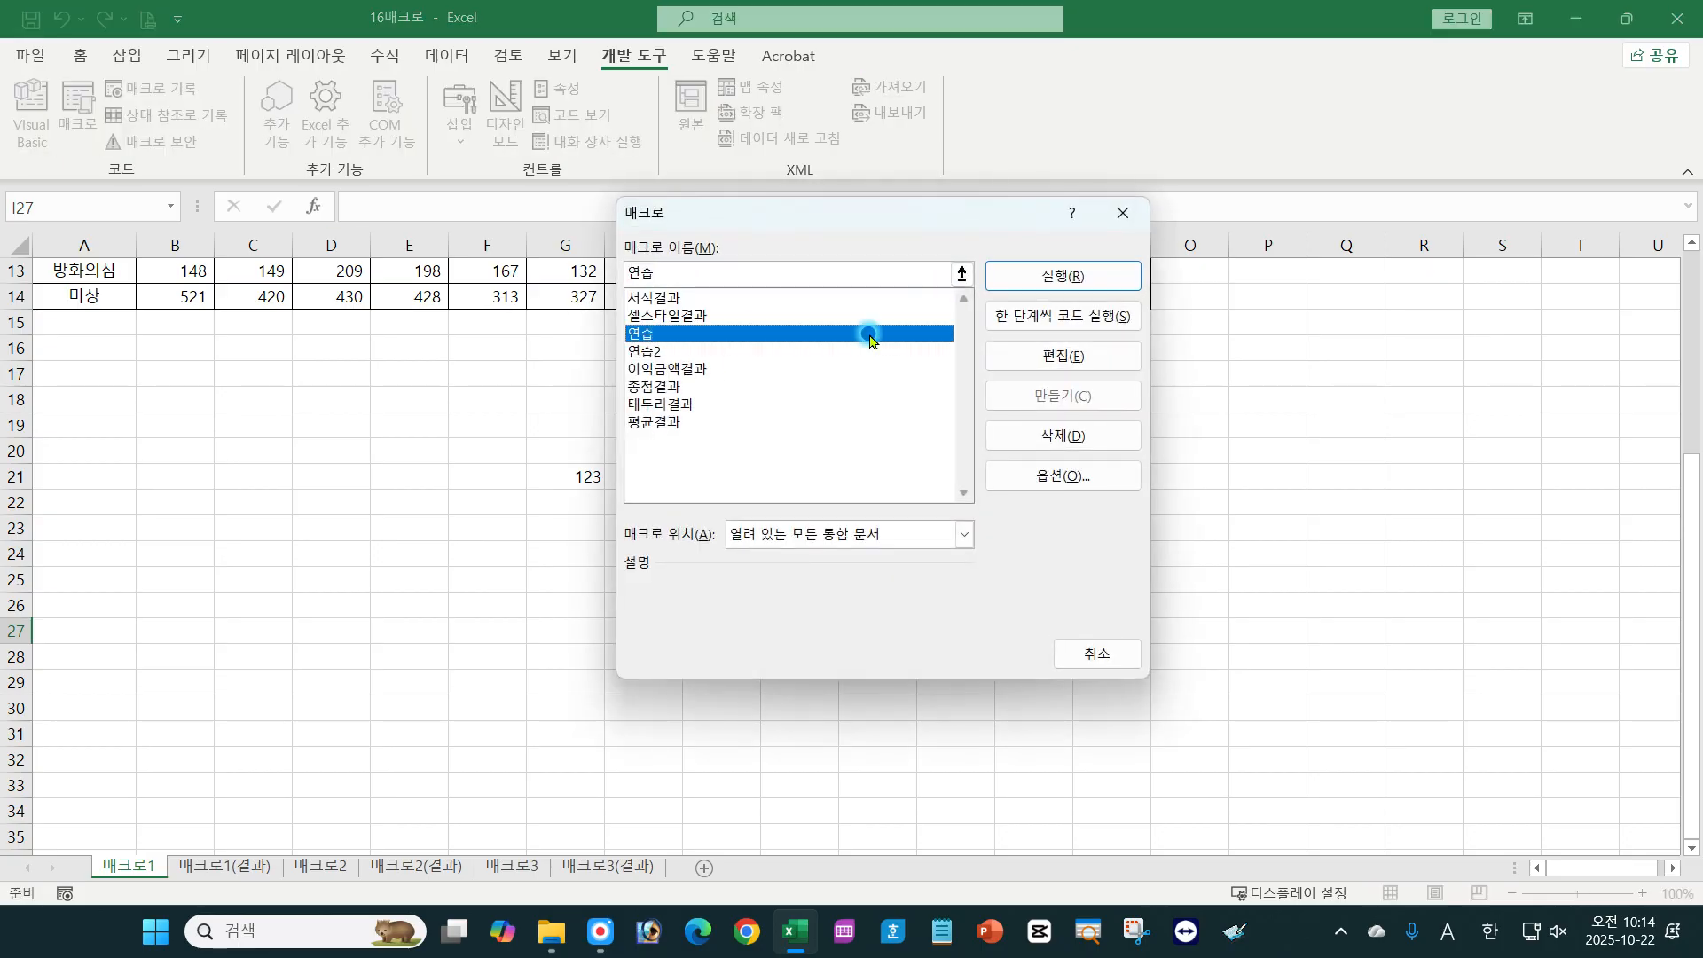
click(1007, 273)
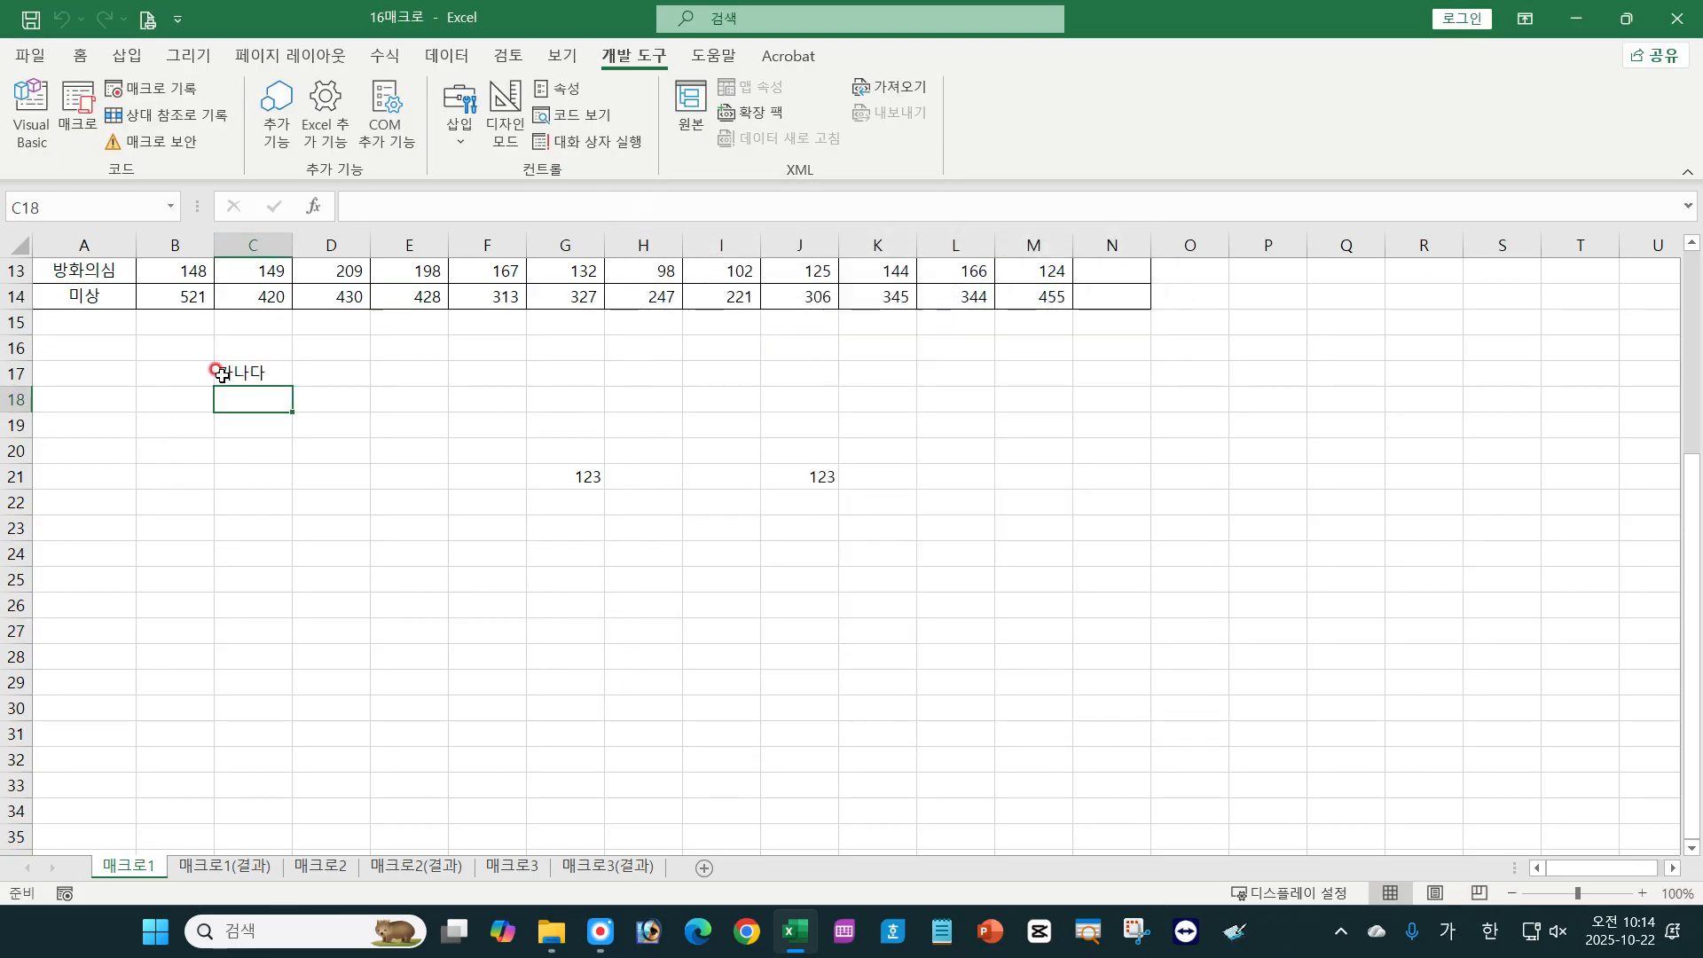
click(306, 455)
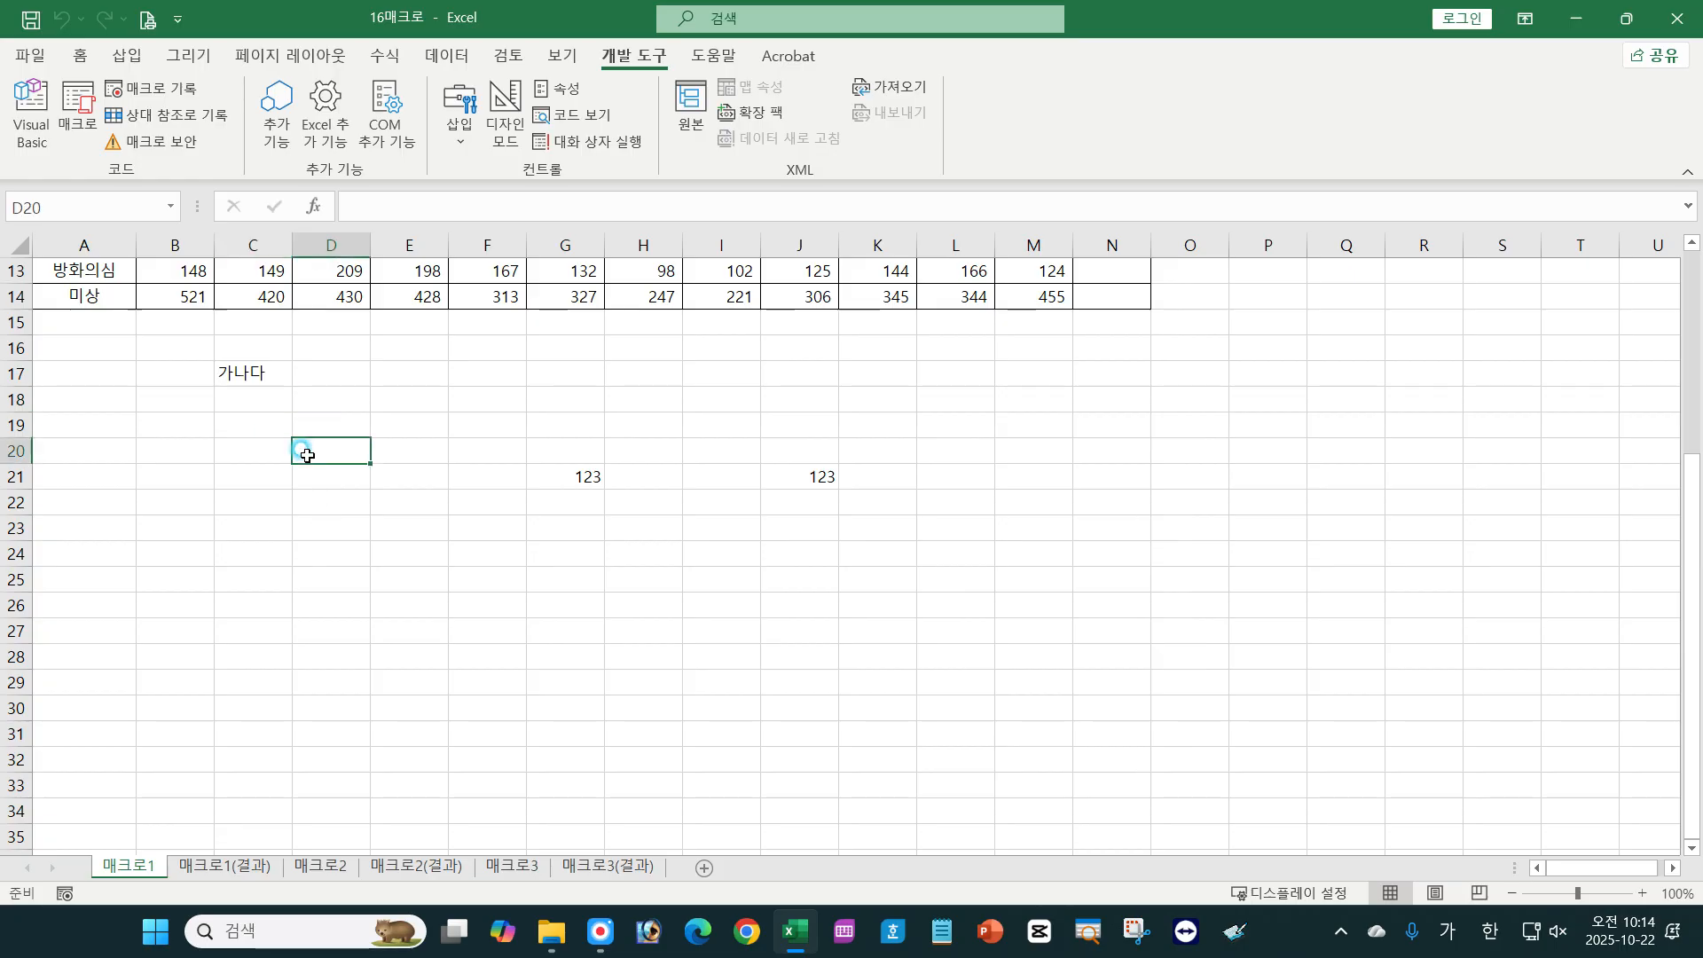
click(282, 368)
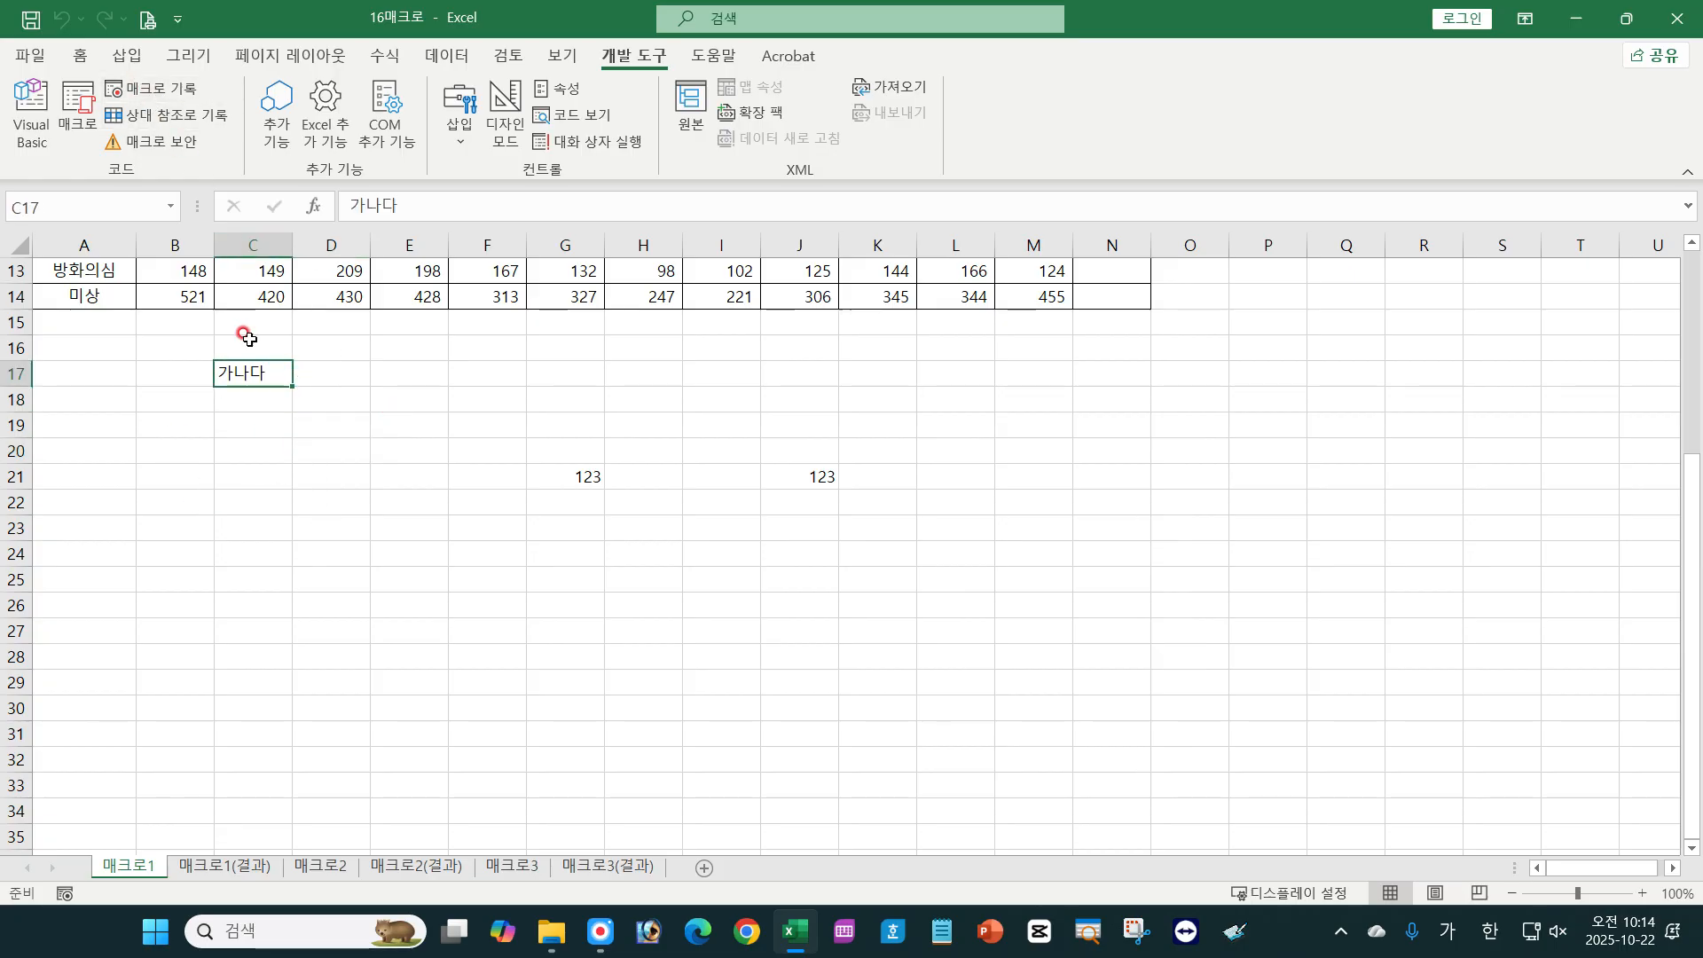
click(241, 445)
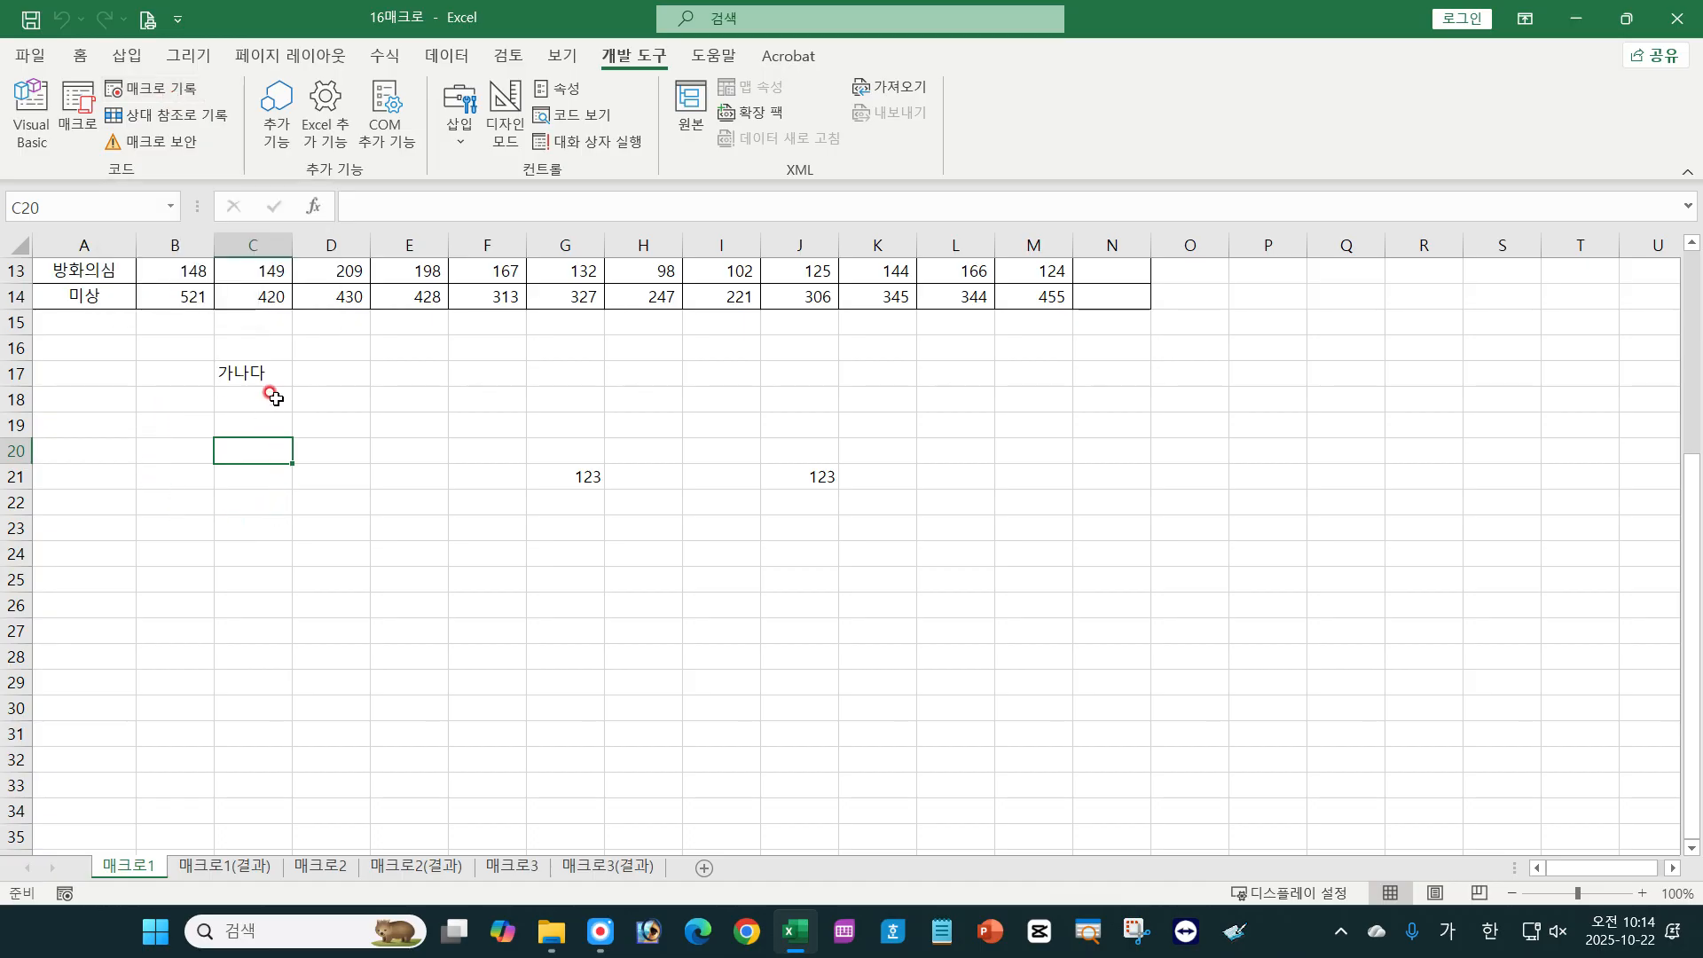
click(221, 511)
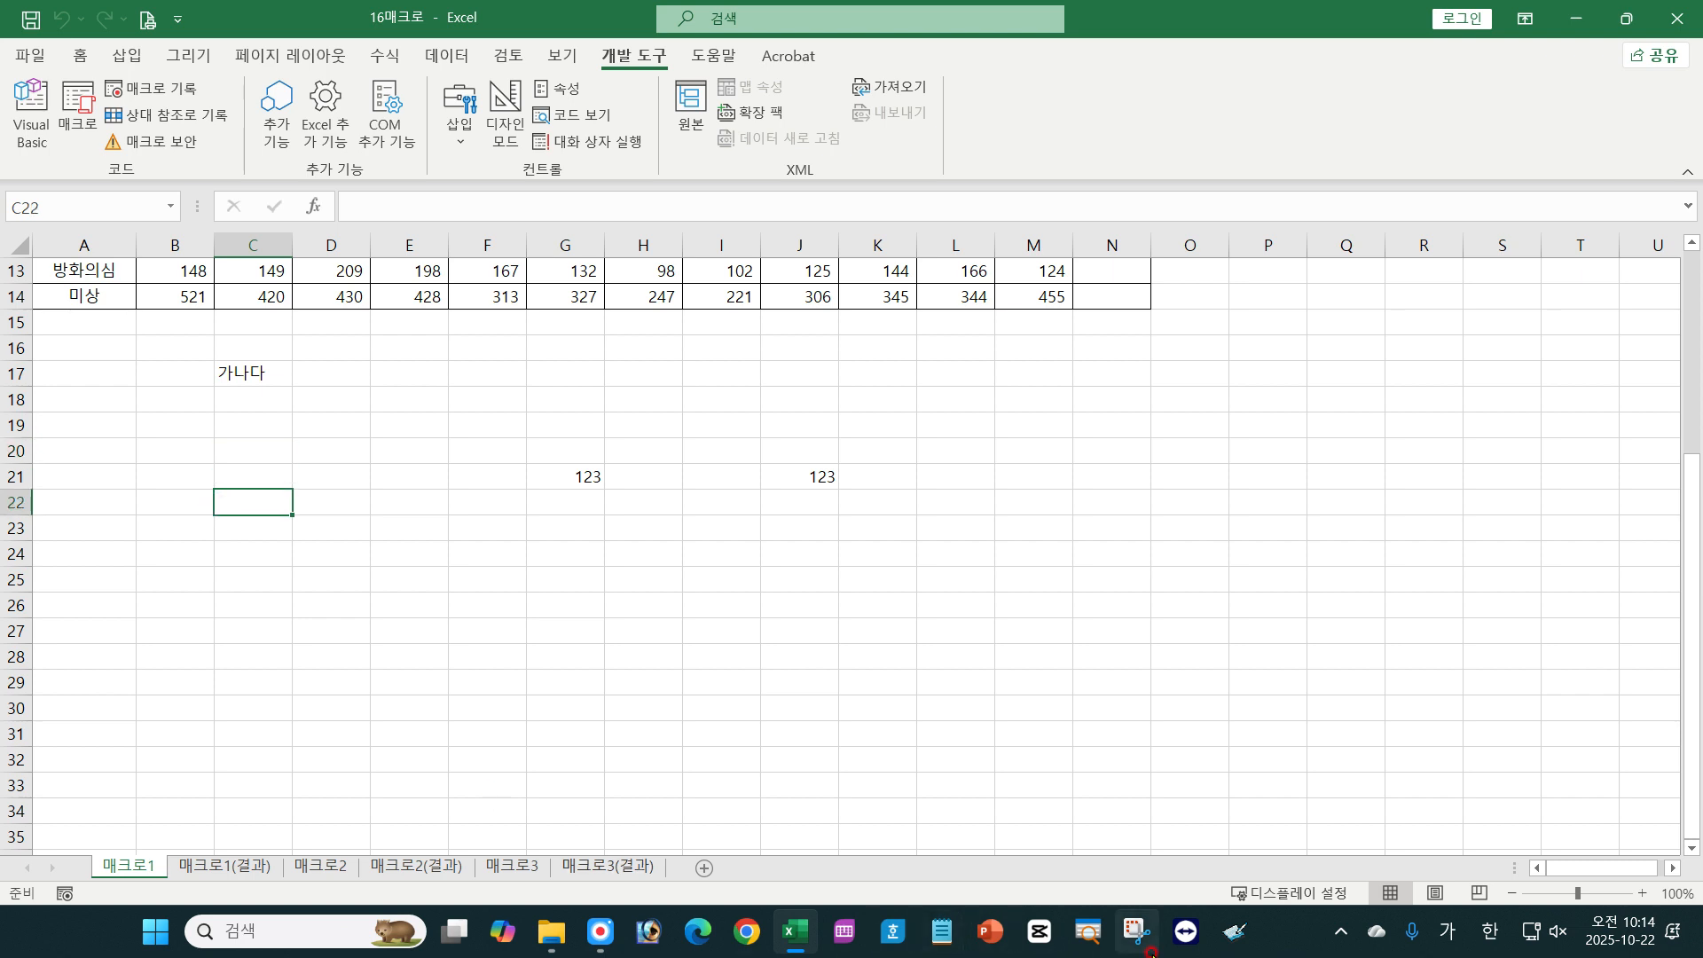
Clear all the 가나다 and 123 test entries below the table on the 매크로1 sheet.
drag(156, 364, 985, 581)
key(Delete)
click(565, 572)
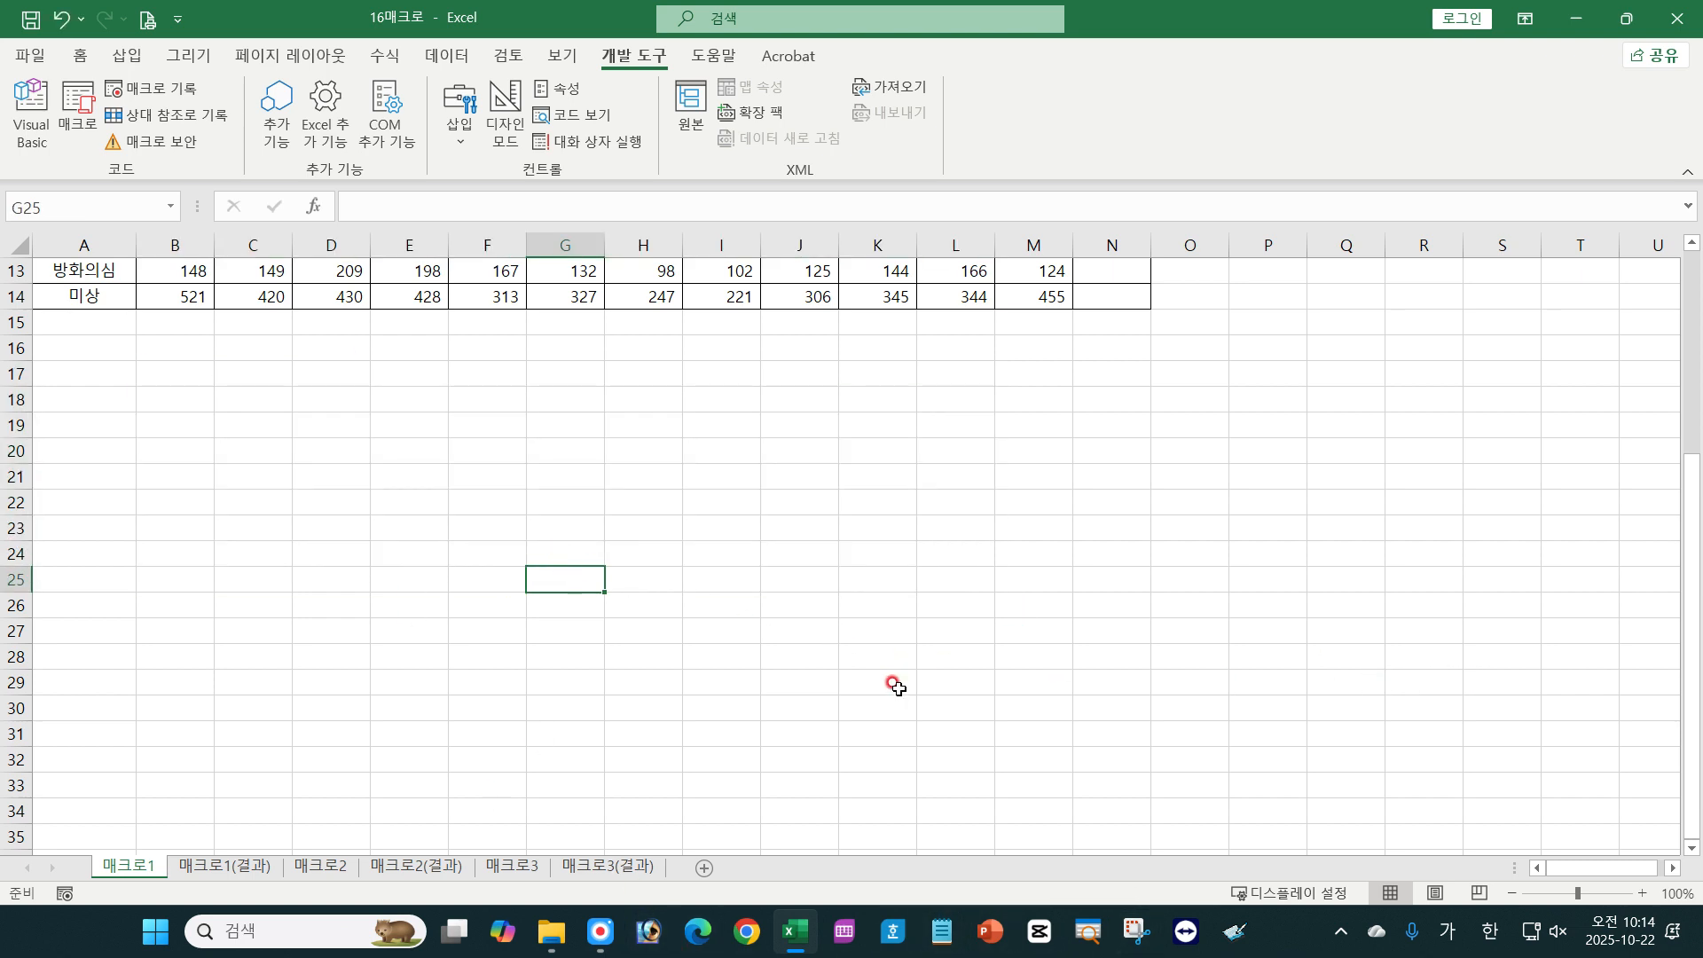
scroll(468, 733, up, 4)
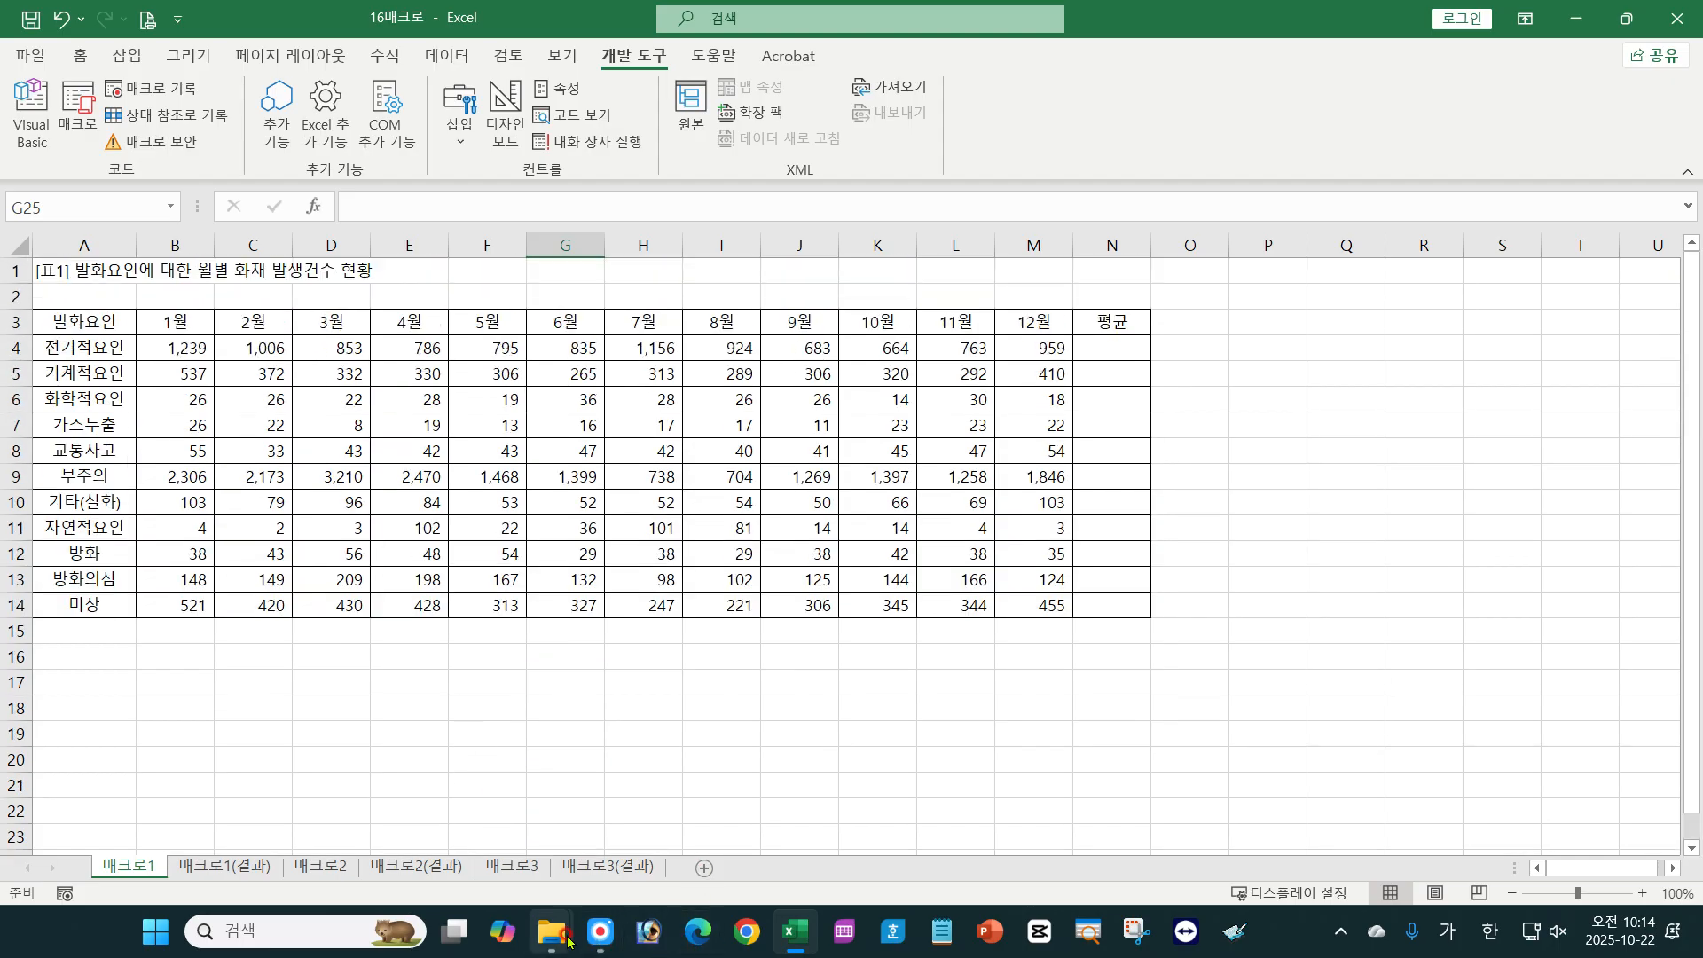
Open the textbook page image 01-181 from the 2025년 컴활2급실기교재 folder in a maximized window.
mouse_move(550, 932)
click(676, 827)
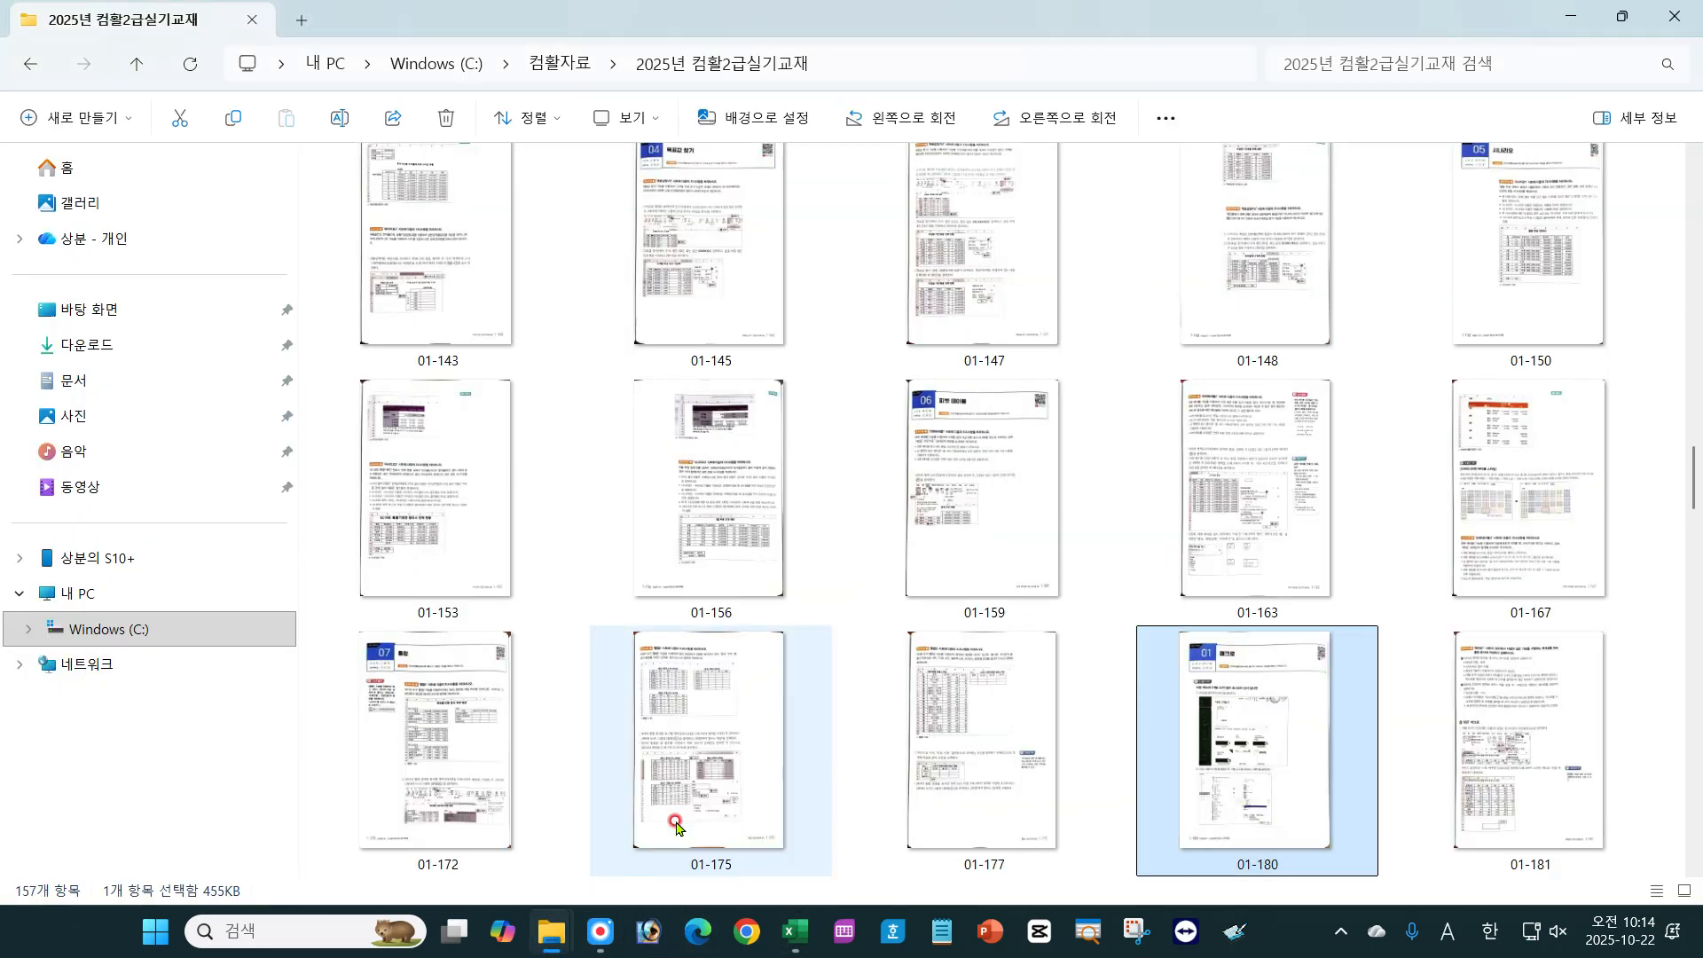
click(1555, 769)
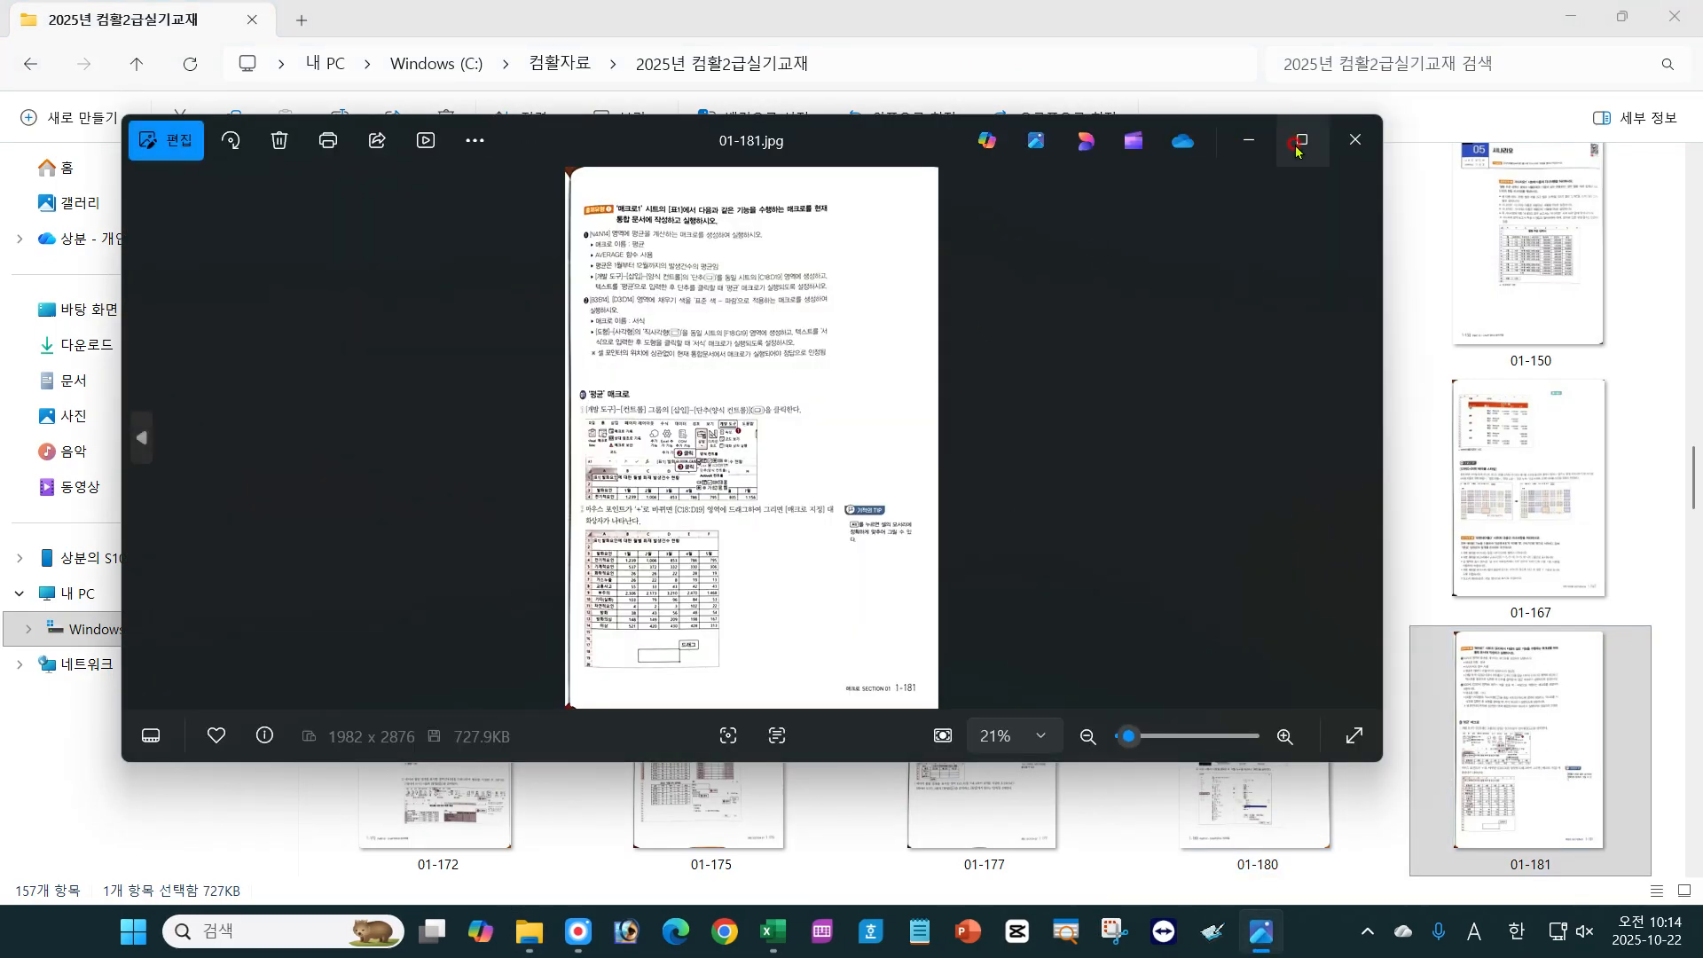
click(1301, 140)
Read the 출제유형 1 instructions for the 평균 and 서식 macros on the textbook page.
scroll(865, 390, up, 5)
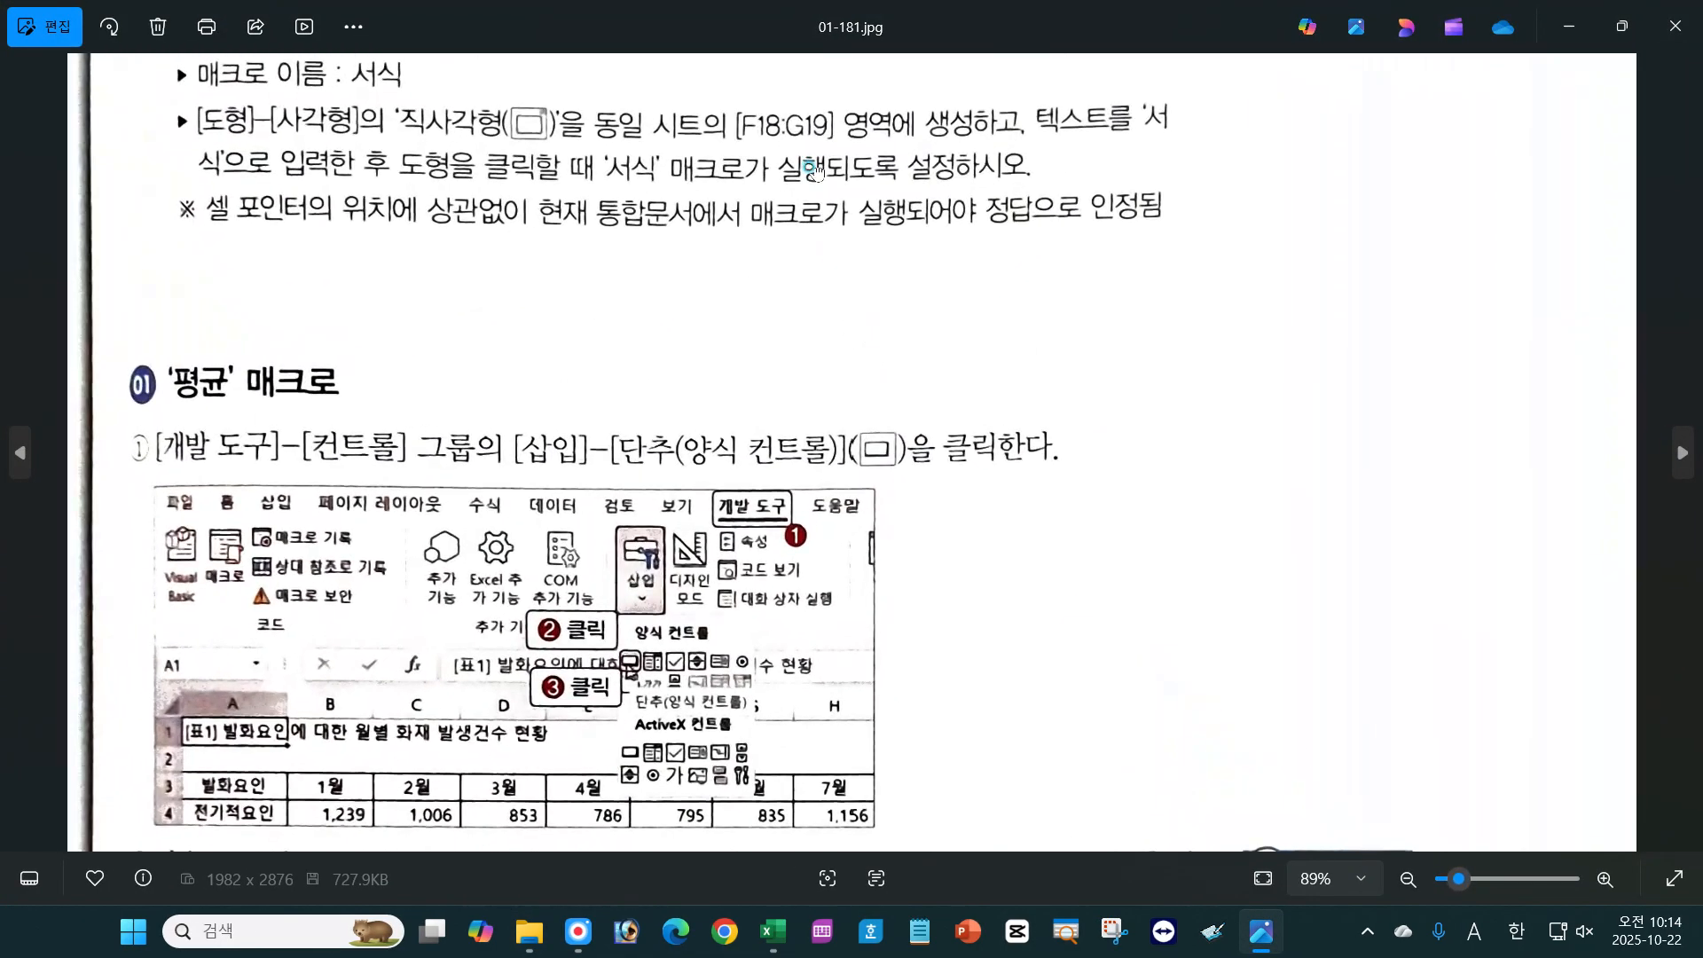
drag(816, 171, 839, 652)
scroll(906, 434, up, 1)
drag(586, 385, 619, 445)
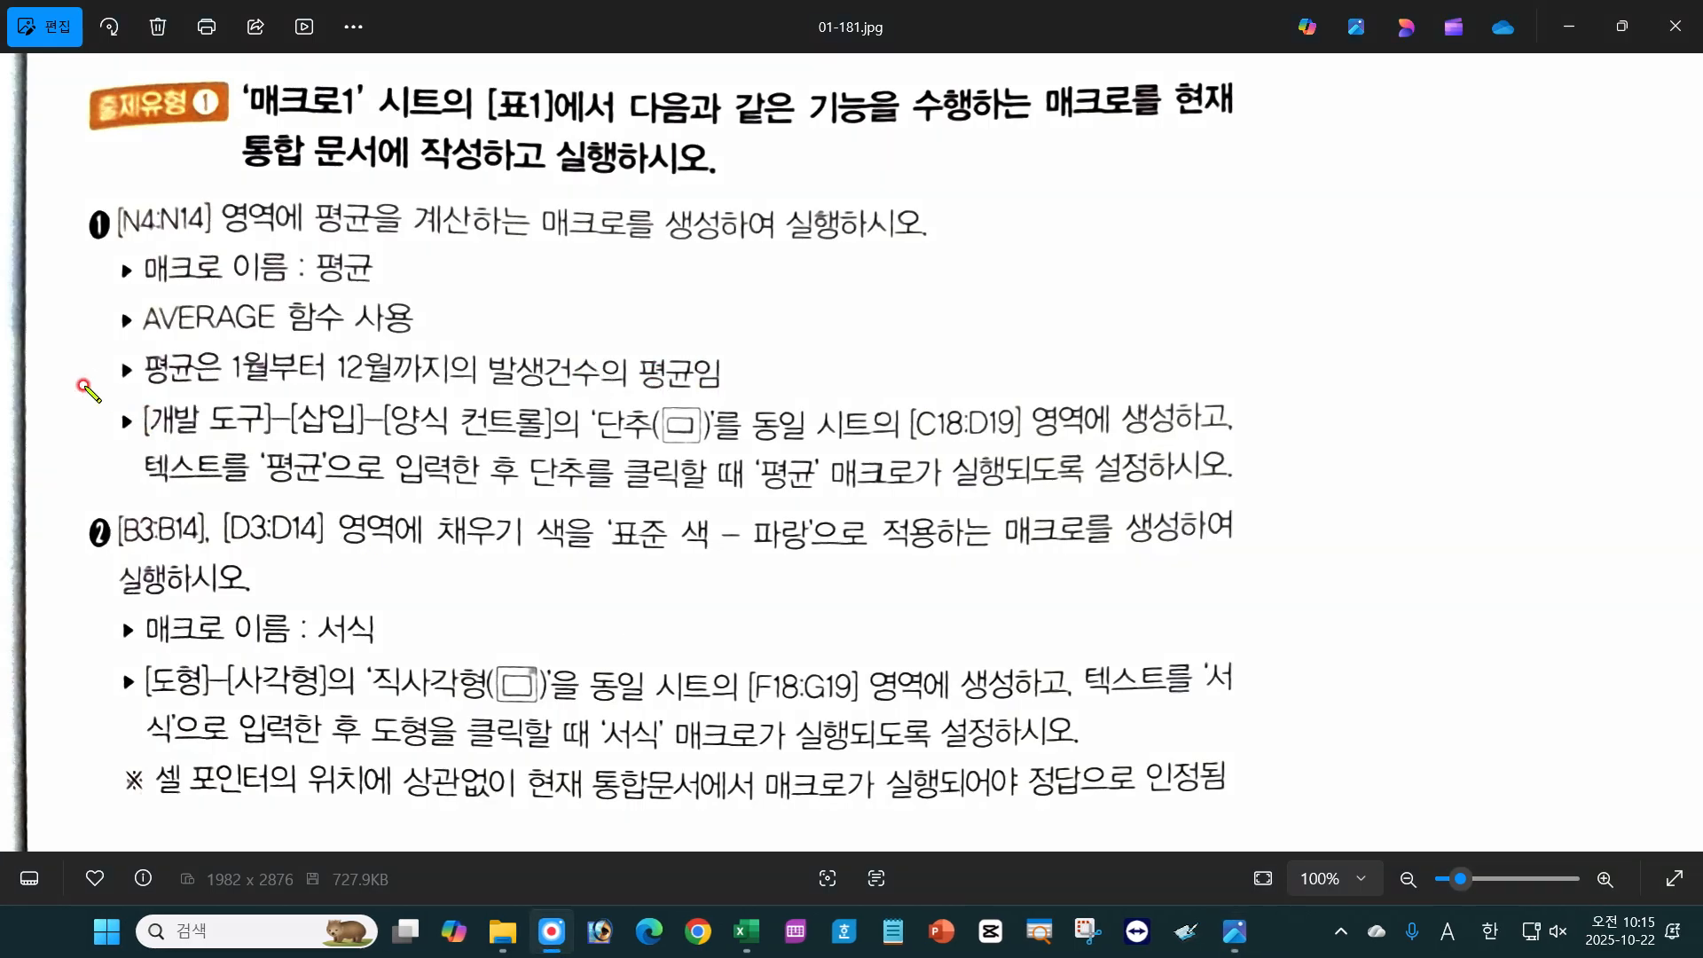
drag(81, 383, 822, 378)
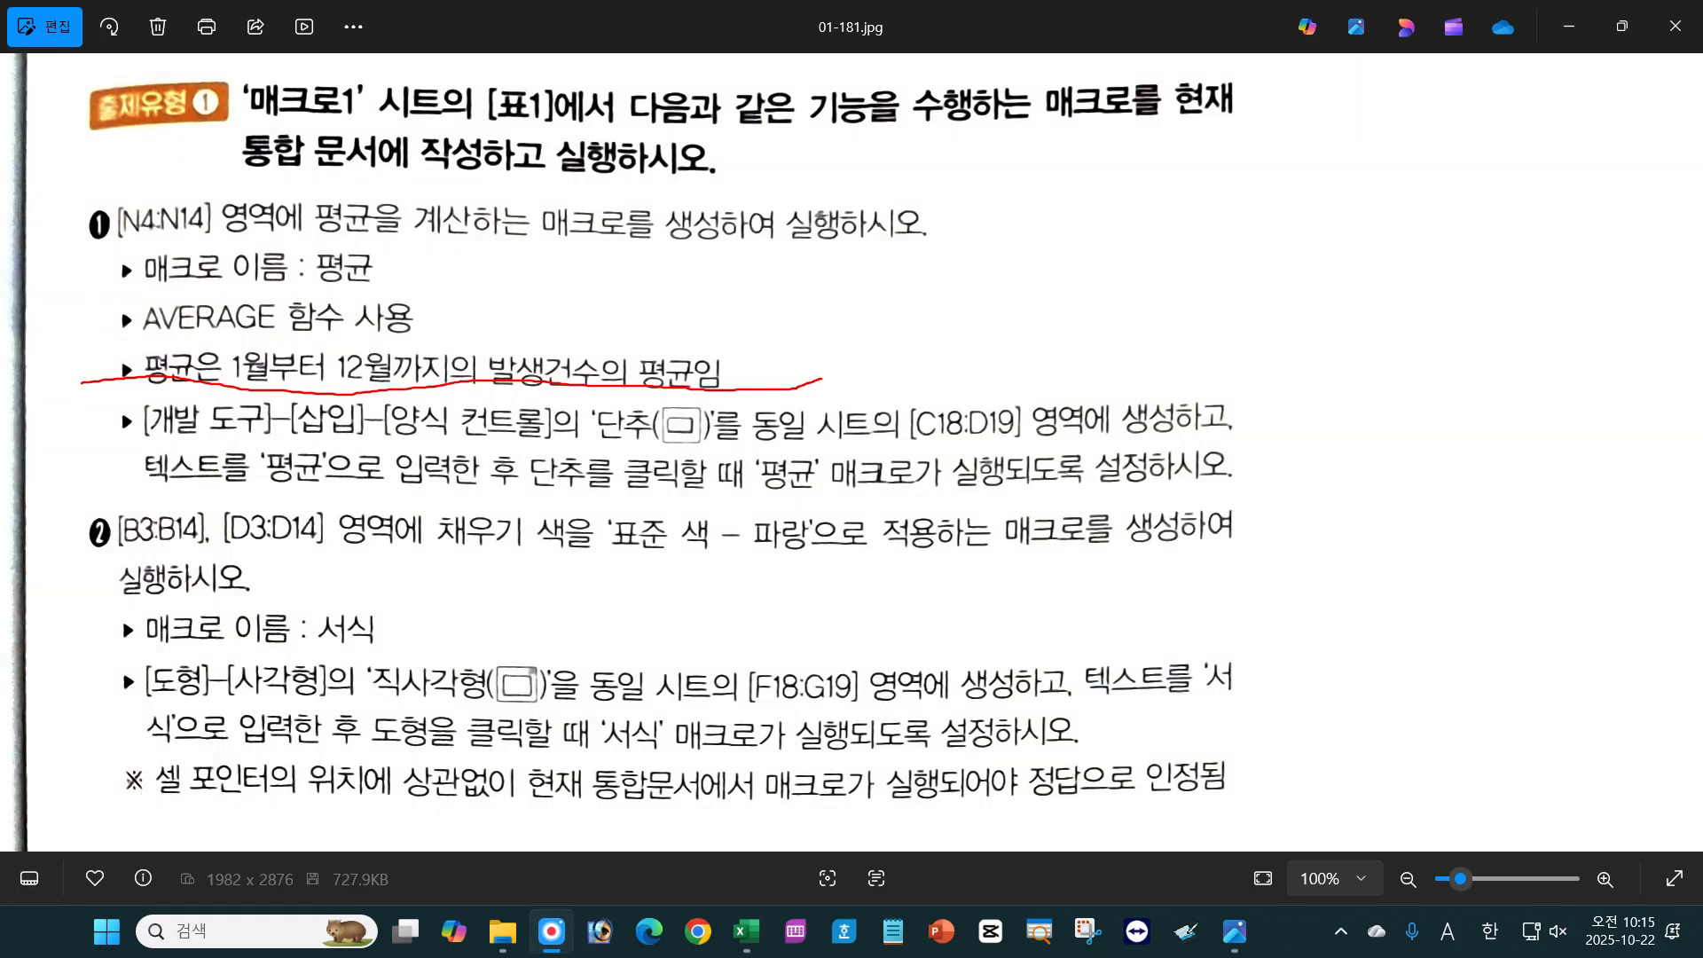
key(Escape)
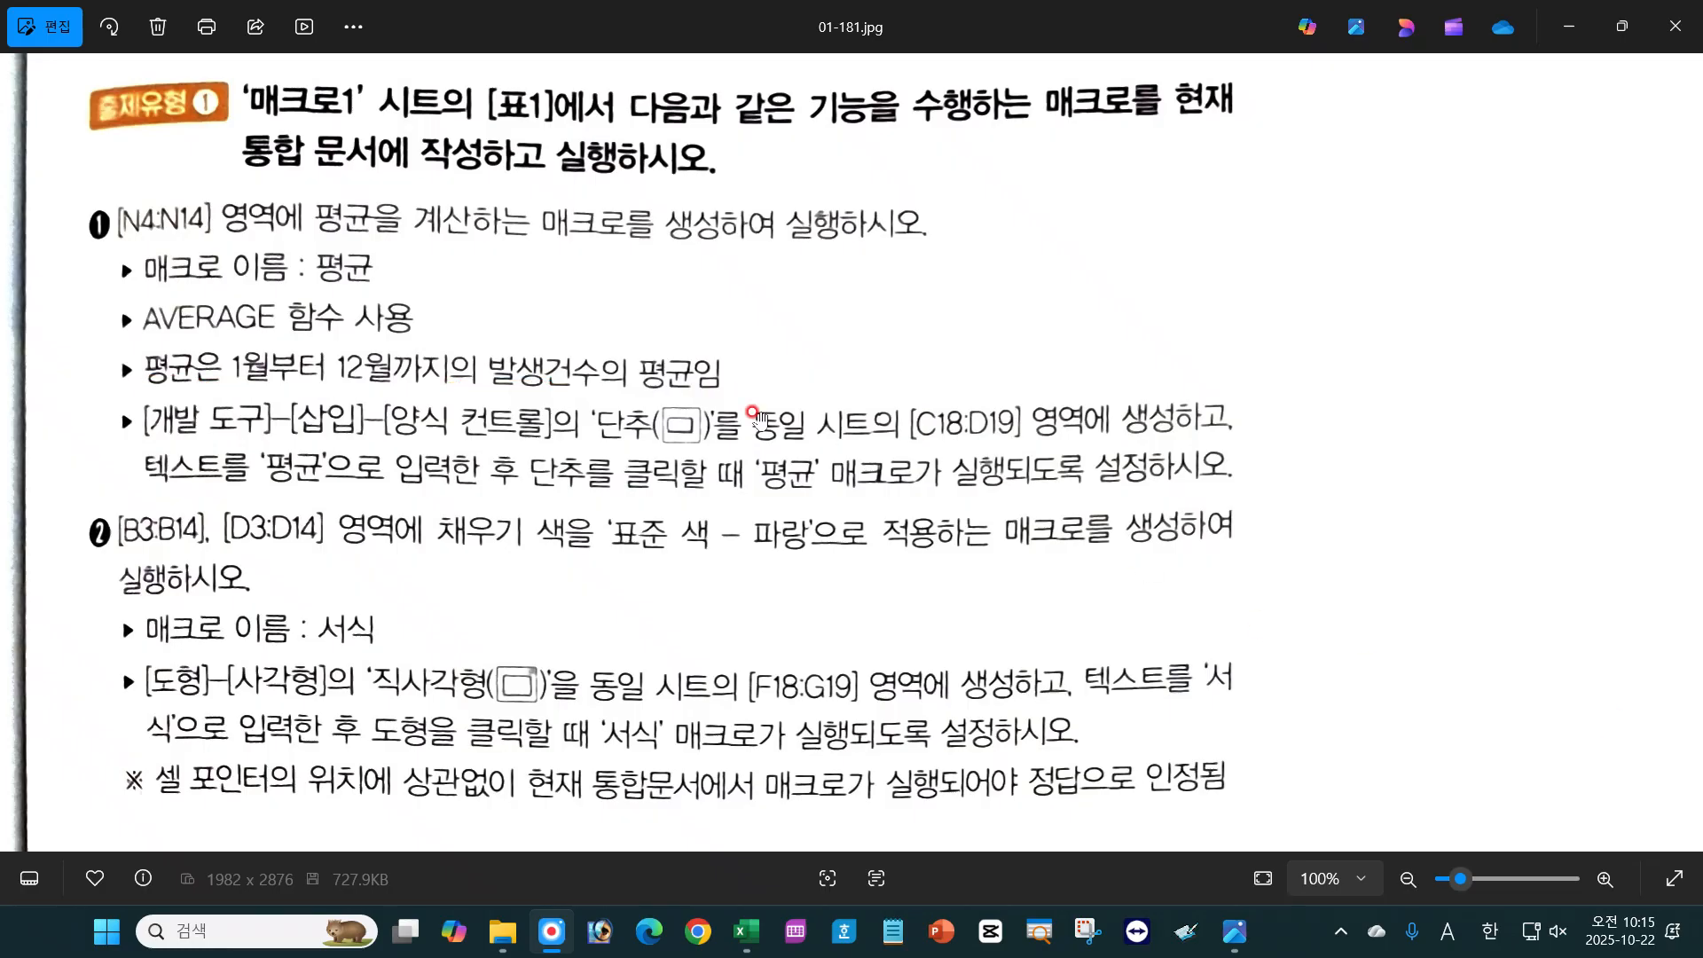
Switch back to the 16매크로 workbook and examine the monthly data from B4:M4 down and the empty average range N4:N14.
click(747, 930)
drag(1096, 344, 1110, 620)
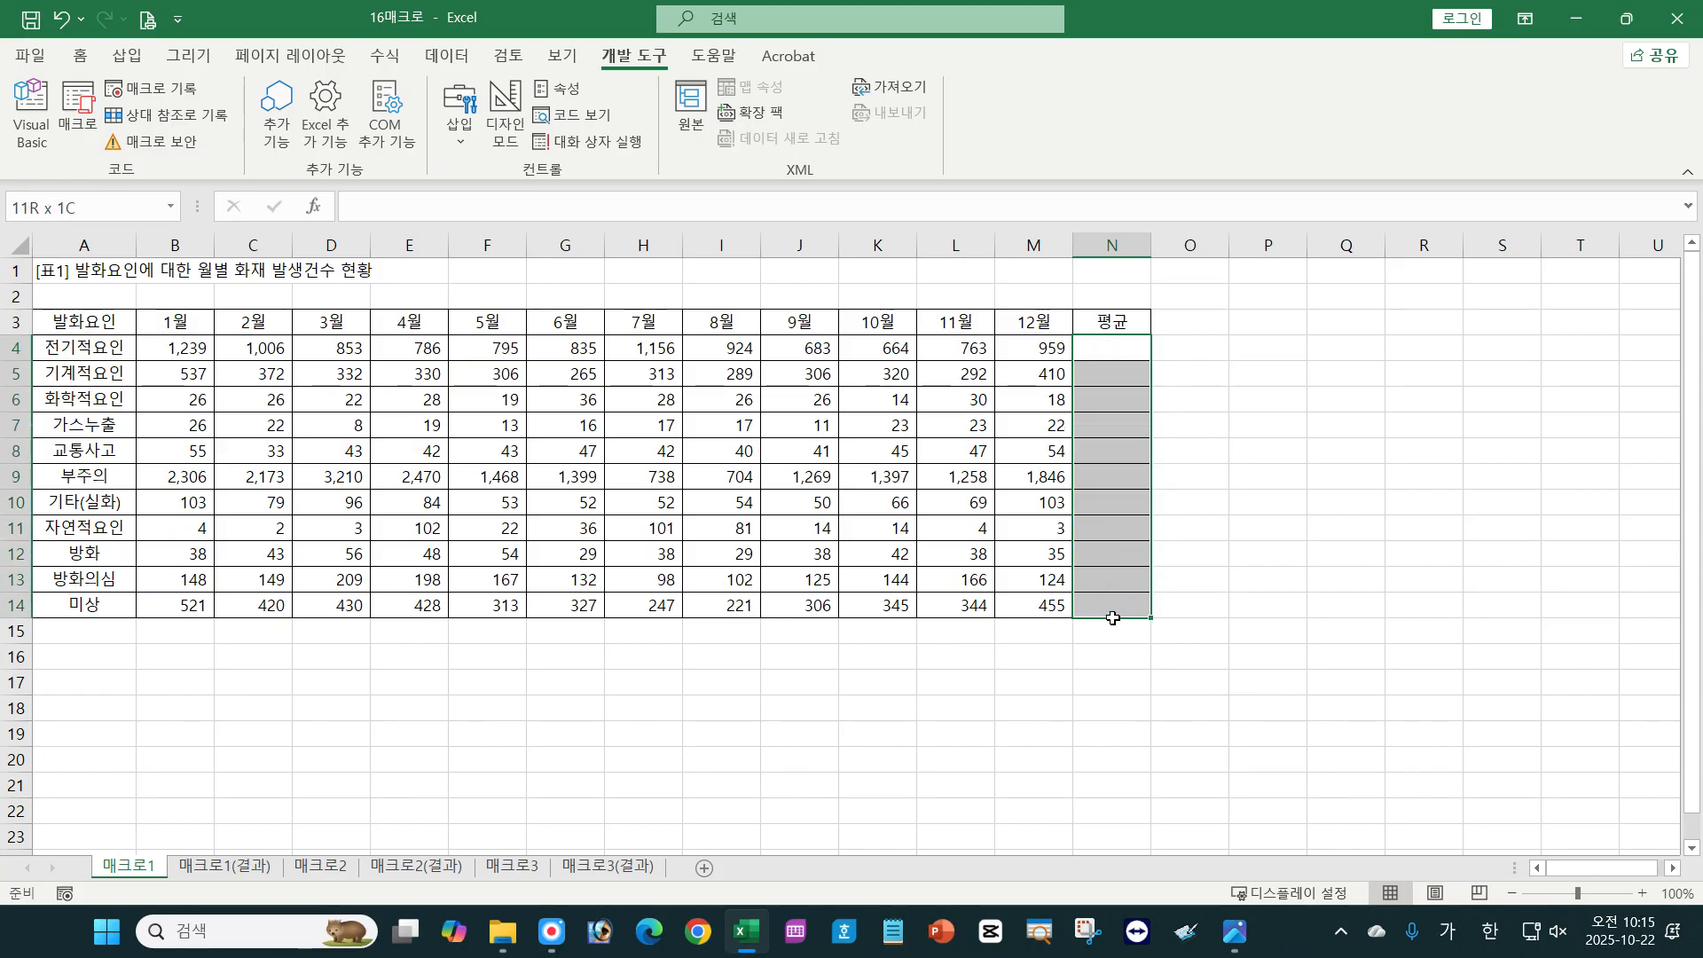
click(202, 351)
drag(202, 352, 1042, 353)
click(1133, 346)
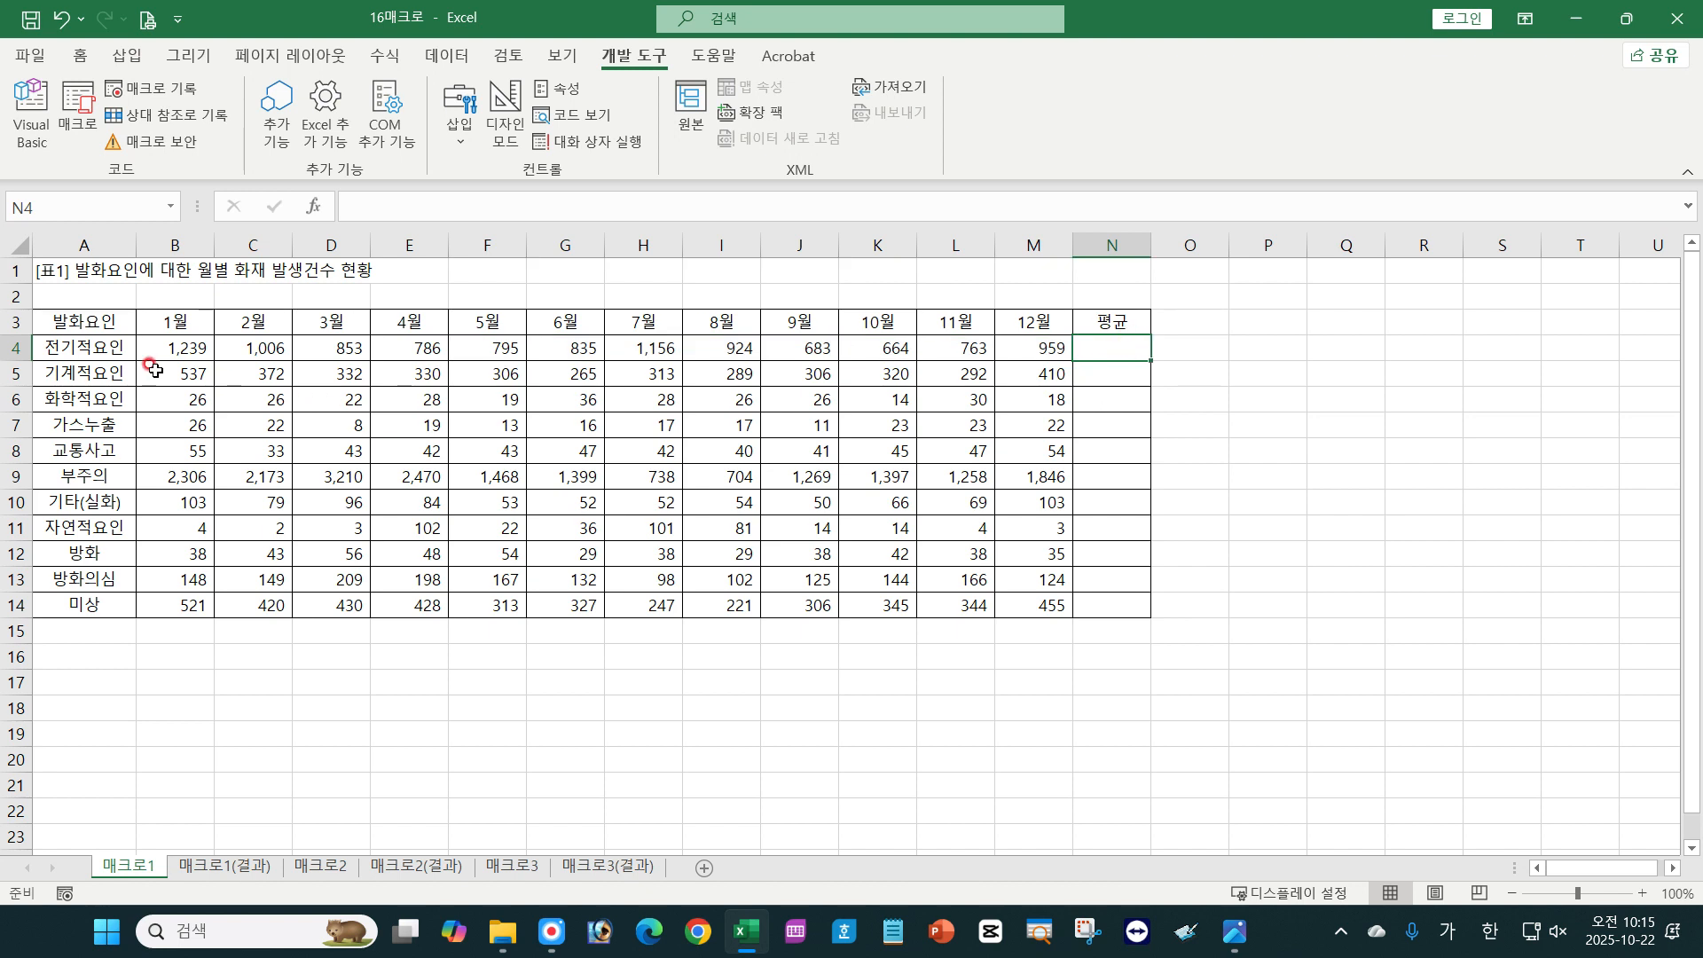
drag(153, 374, 1125, 601)
click(1110, 375)
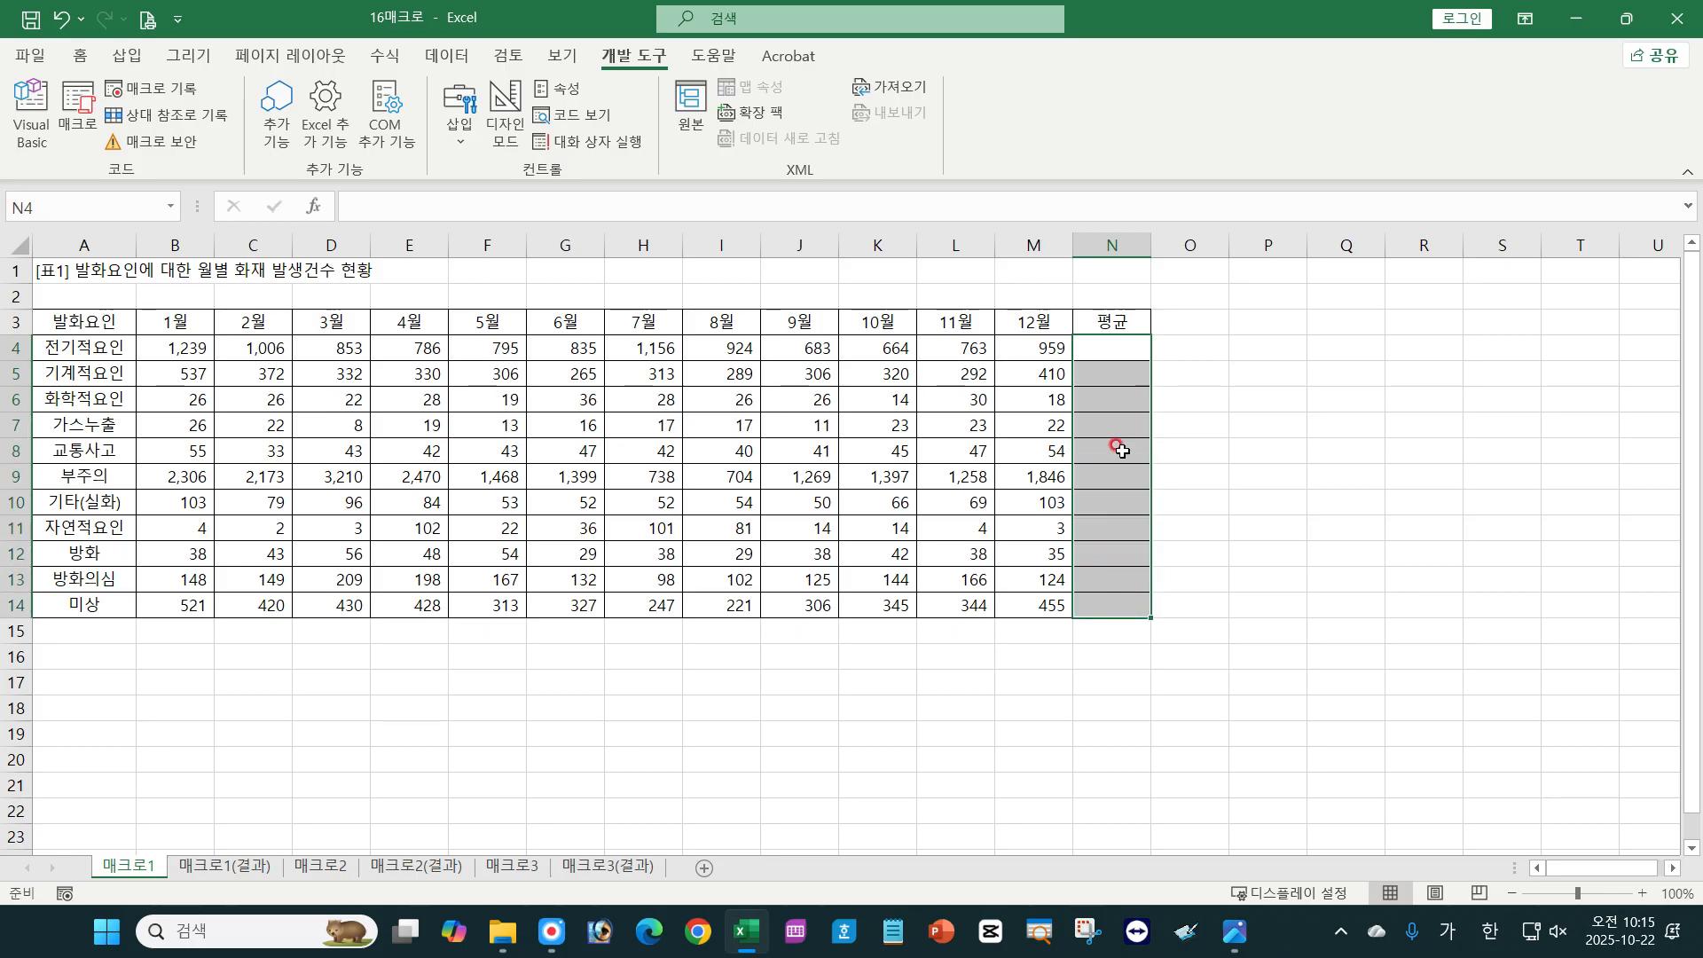
drag(1107, 346, 1136, 607)
click(1023, 689)
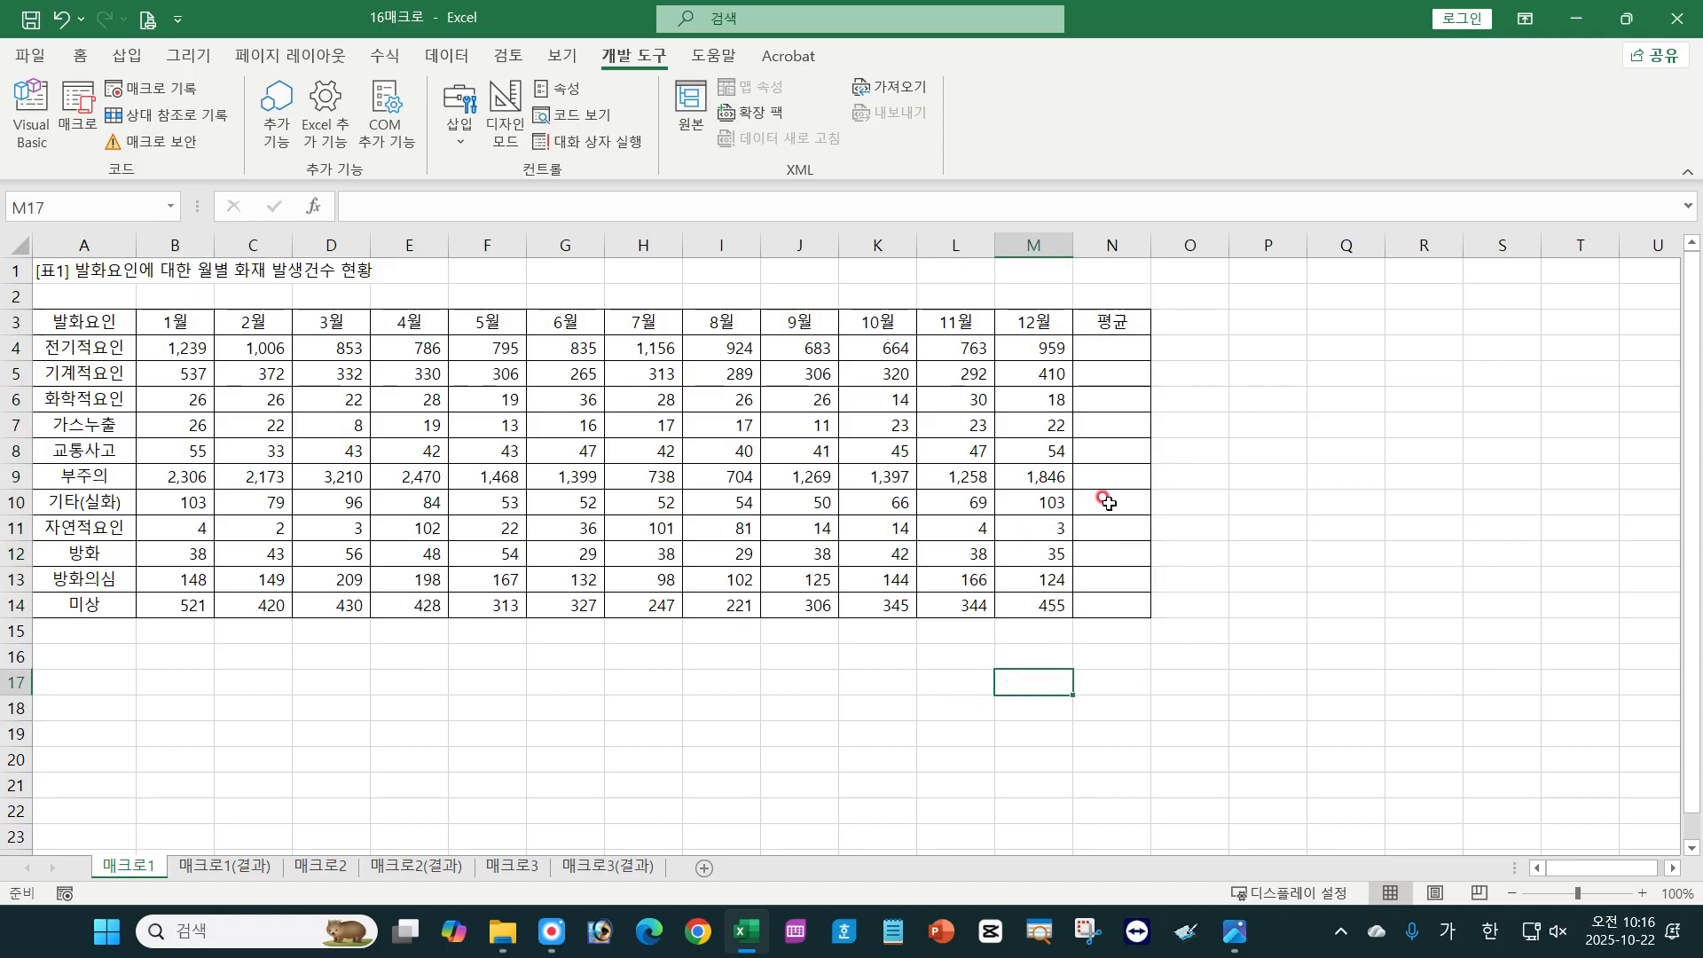
click(1109, 341)
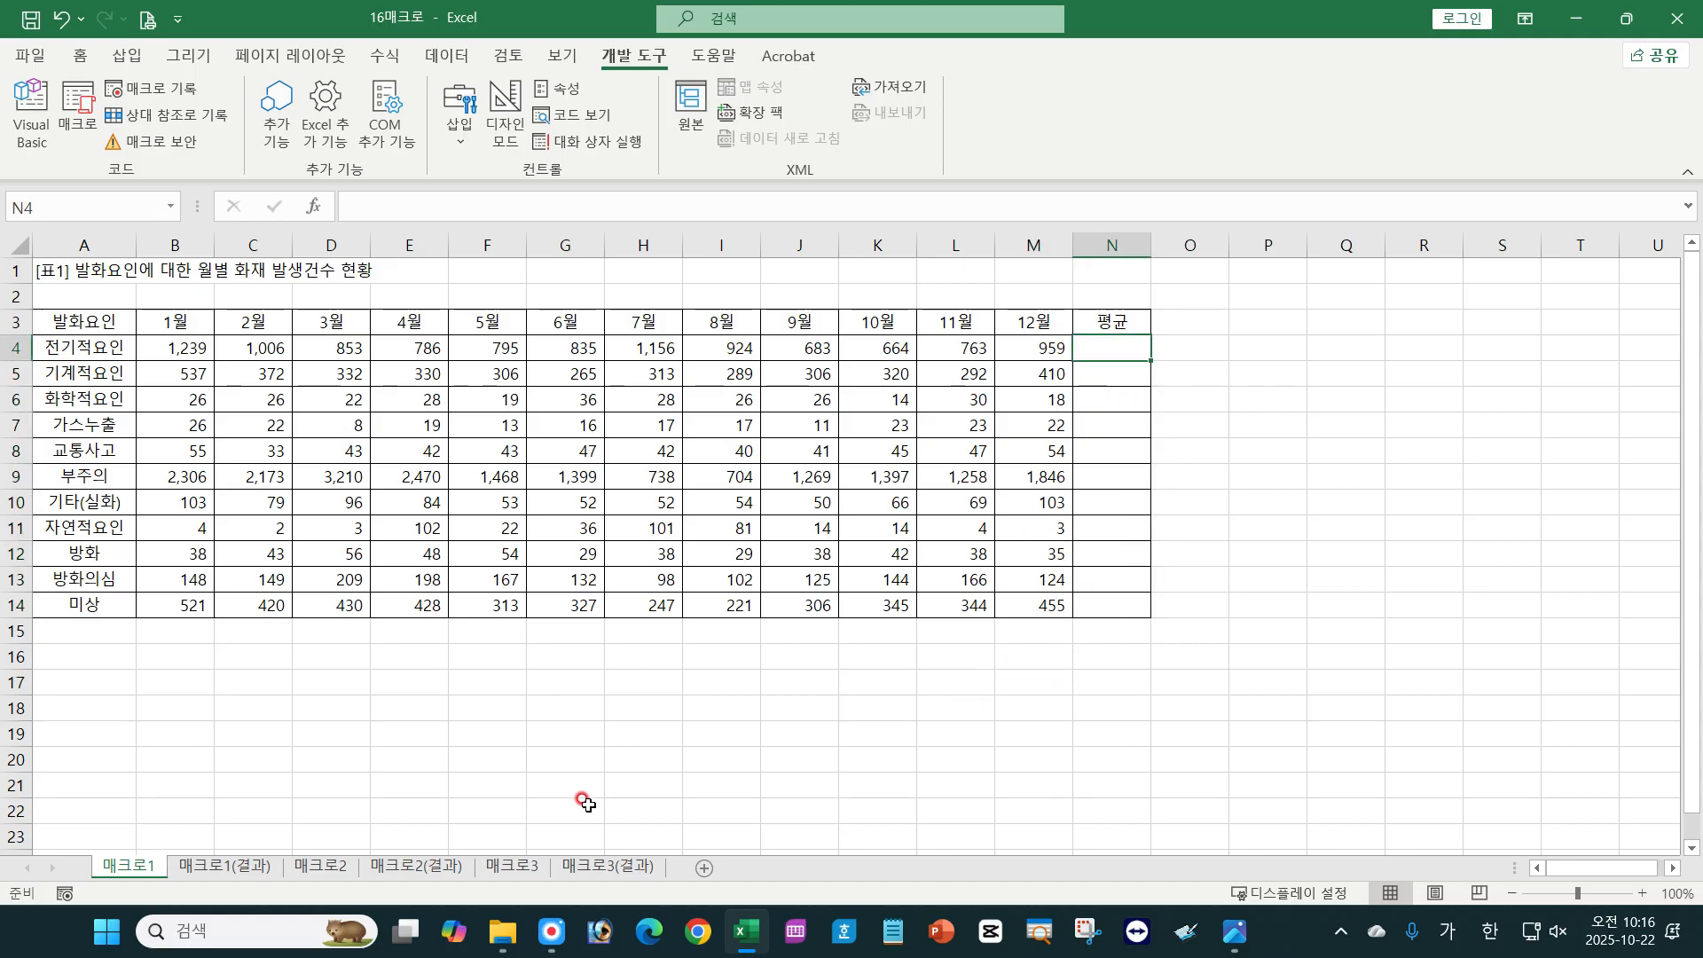
With the empty cell L17 selected, start recording a macro named 평균 stored in the current workbook.
click(958, 690)
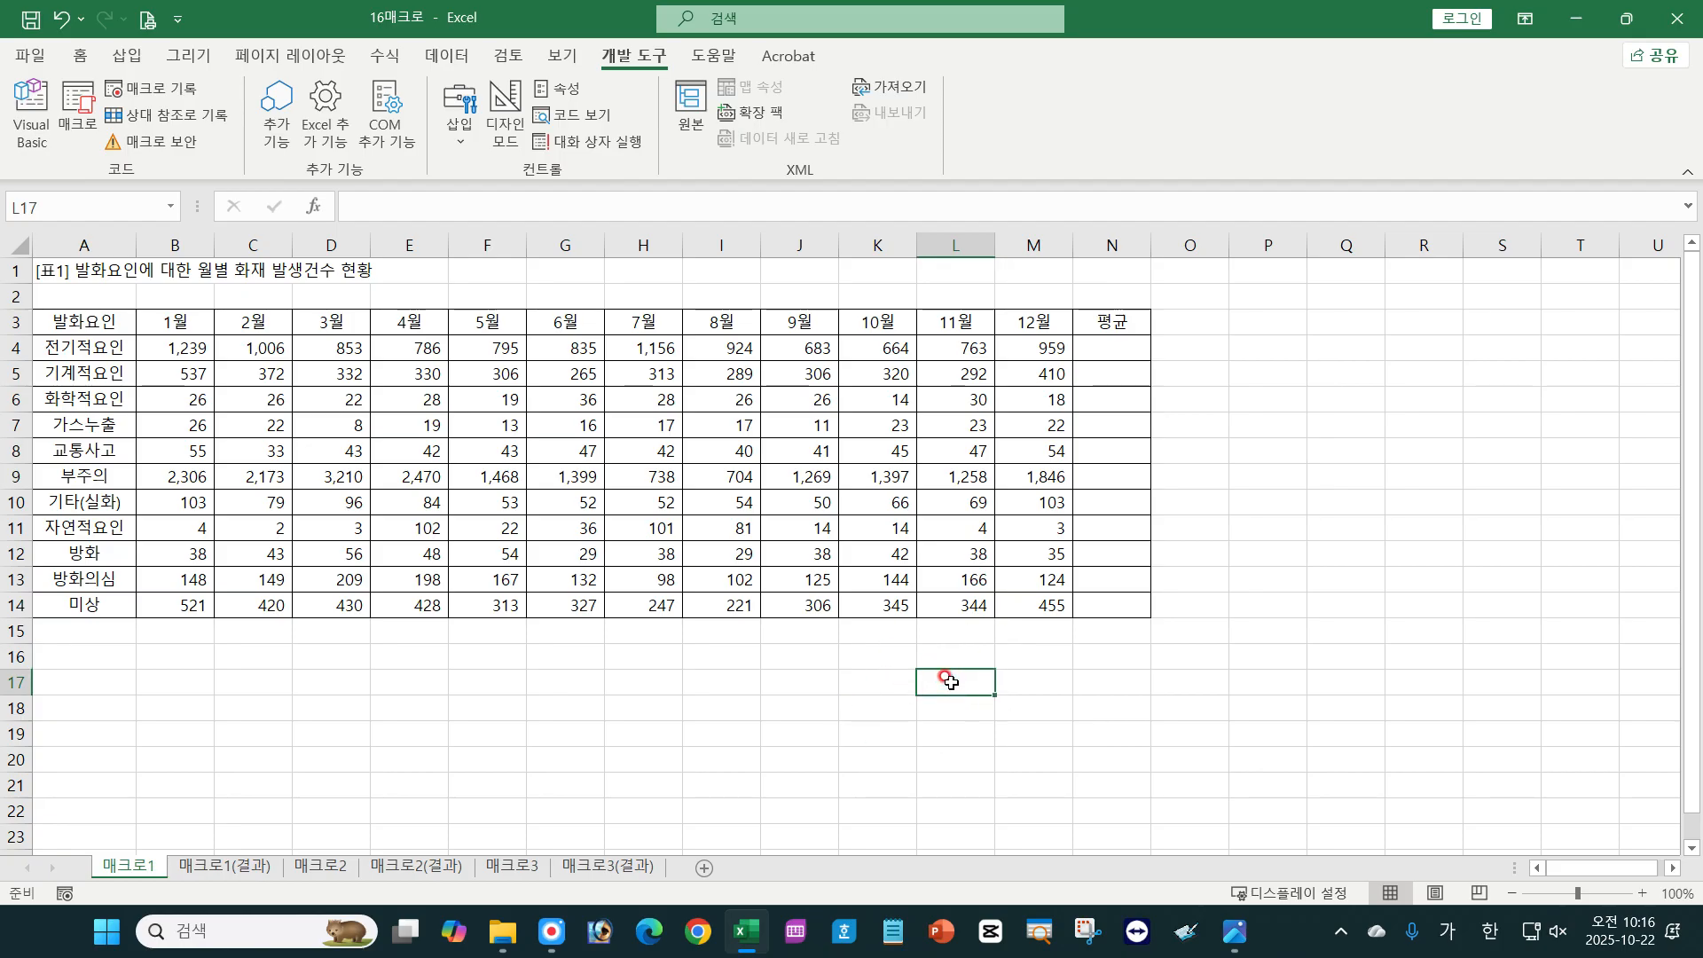
click(174, 89)
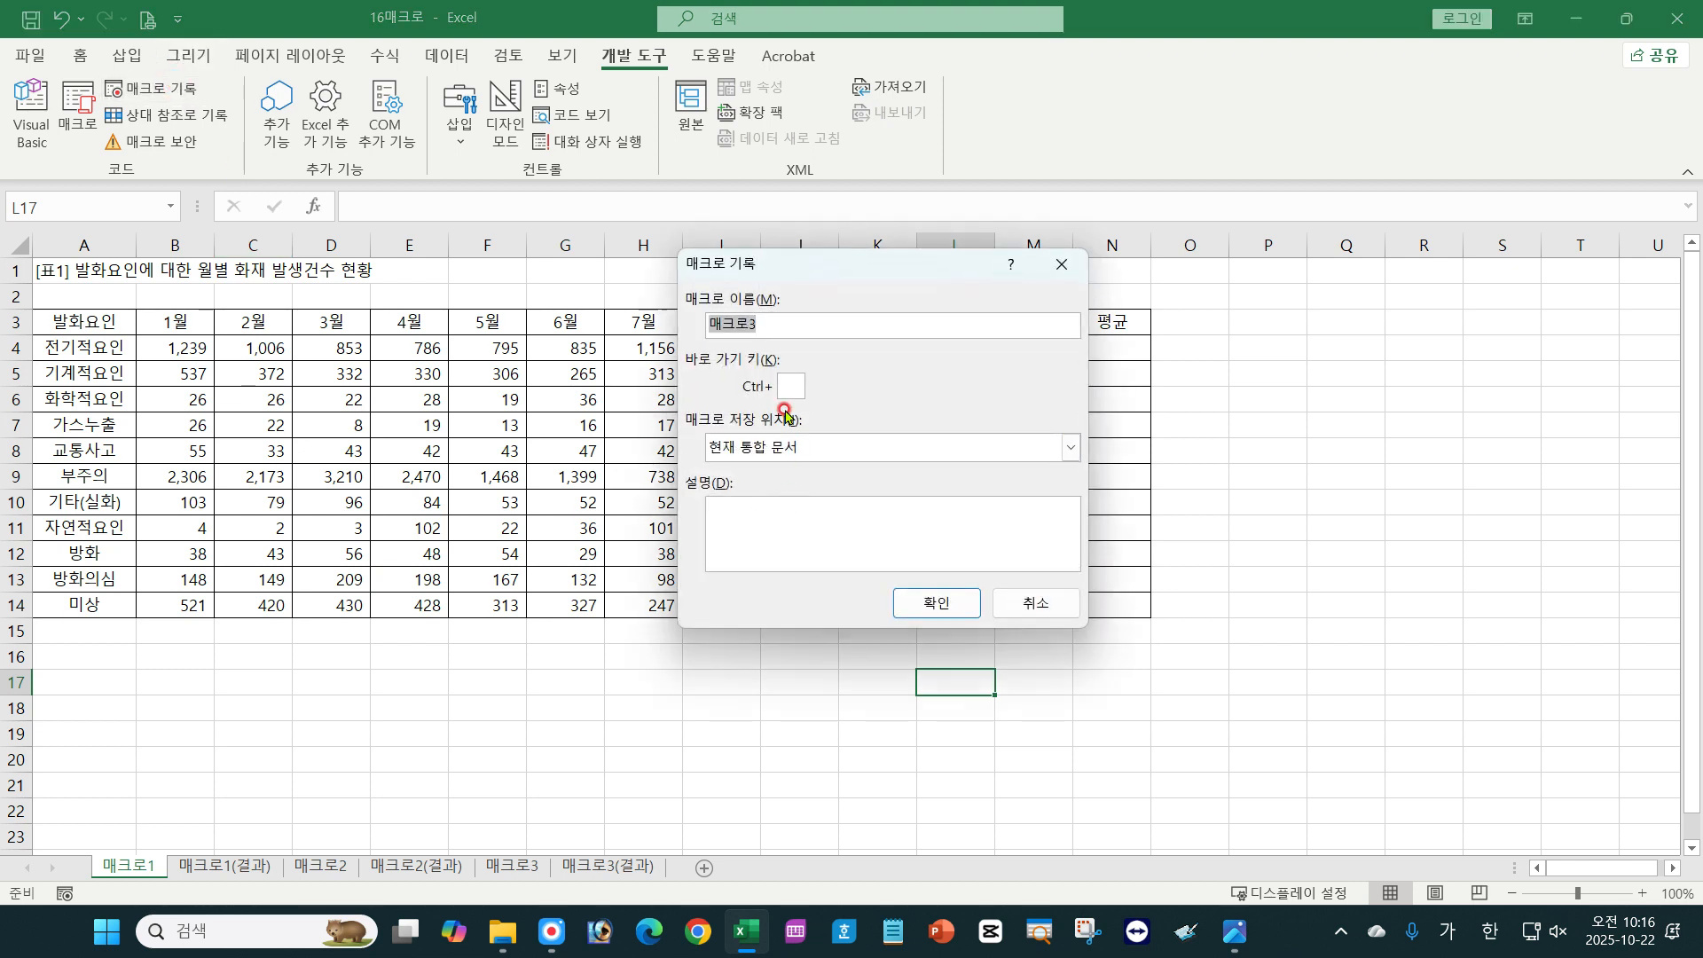
text(평균)
click(936, 606)
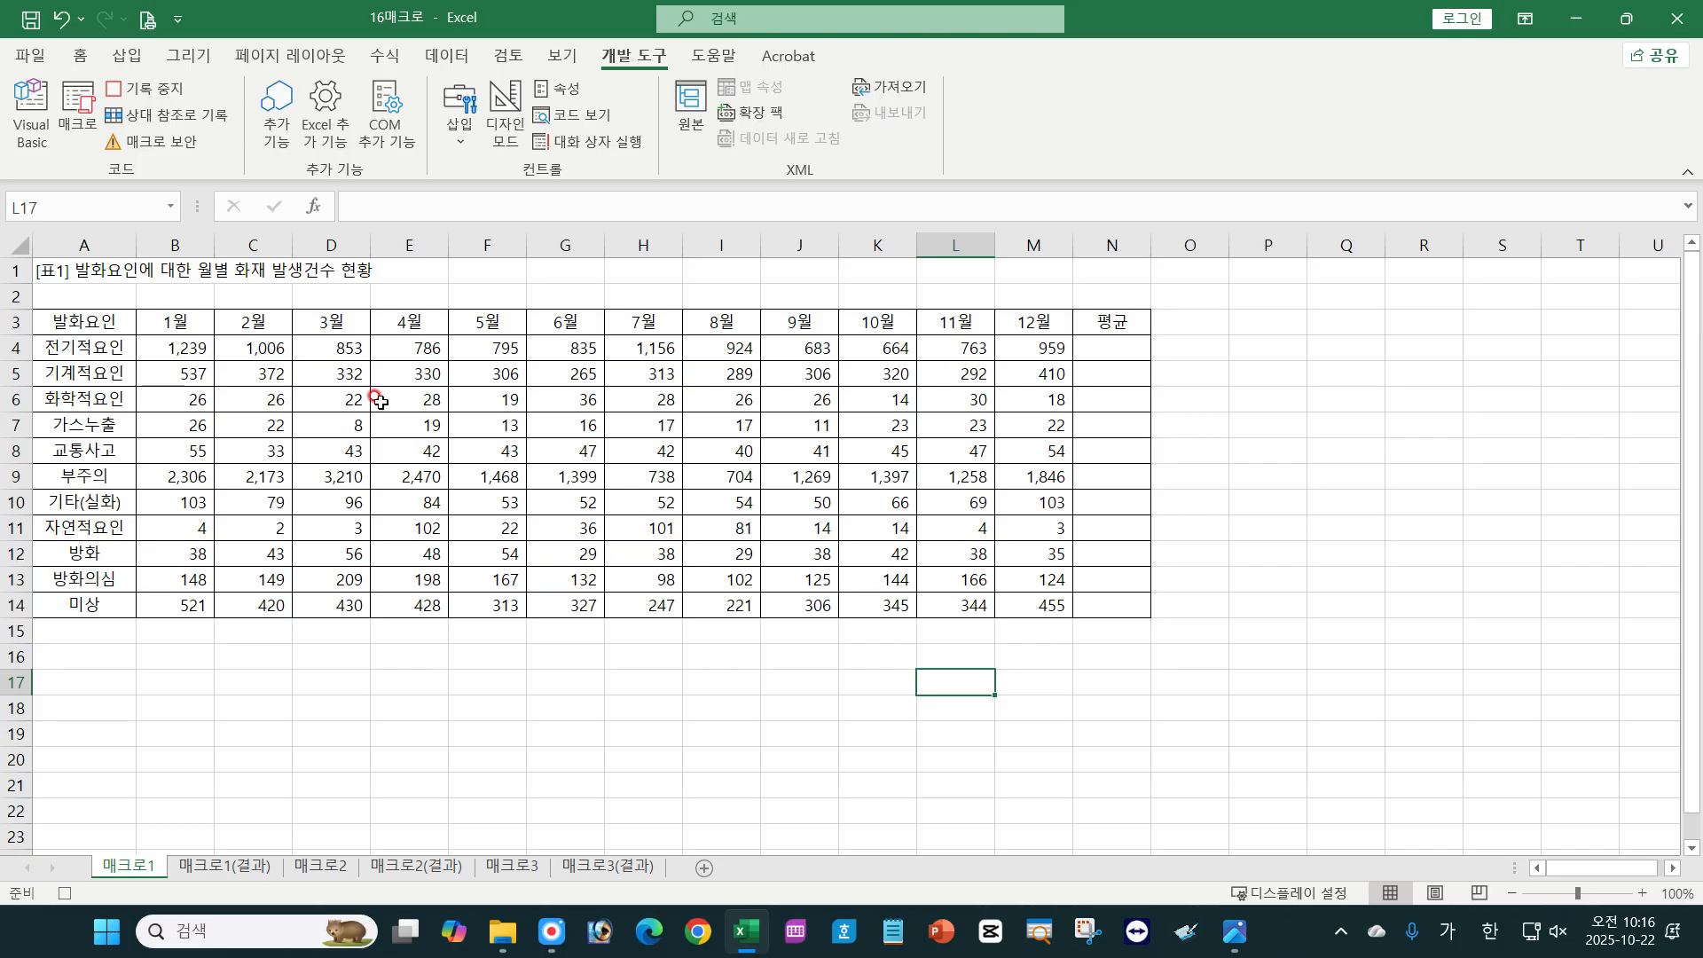
Enter the formula =AVERAGE(B4:M4) in cell N4 while recording.
click(1119, 346)
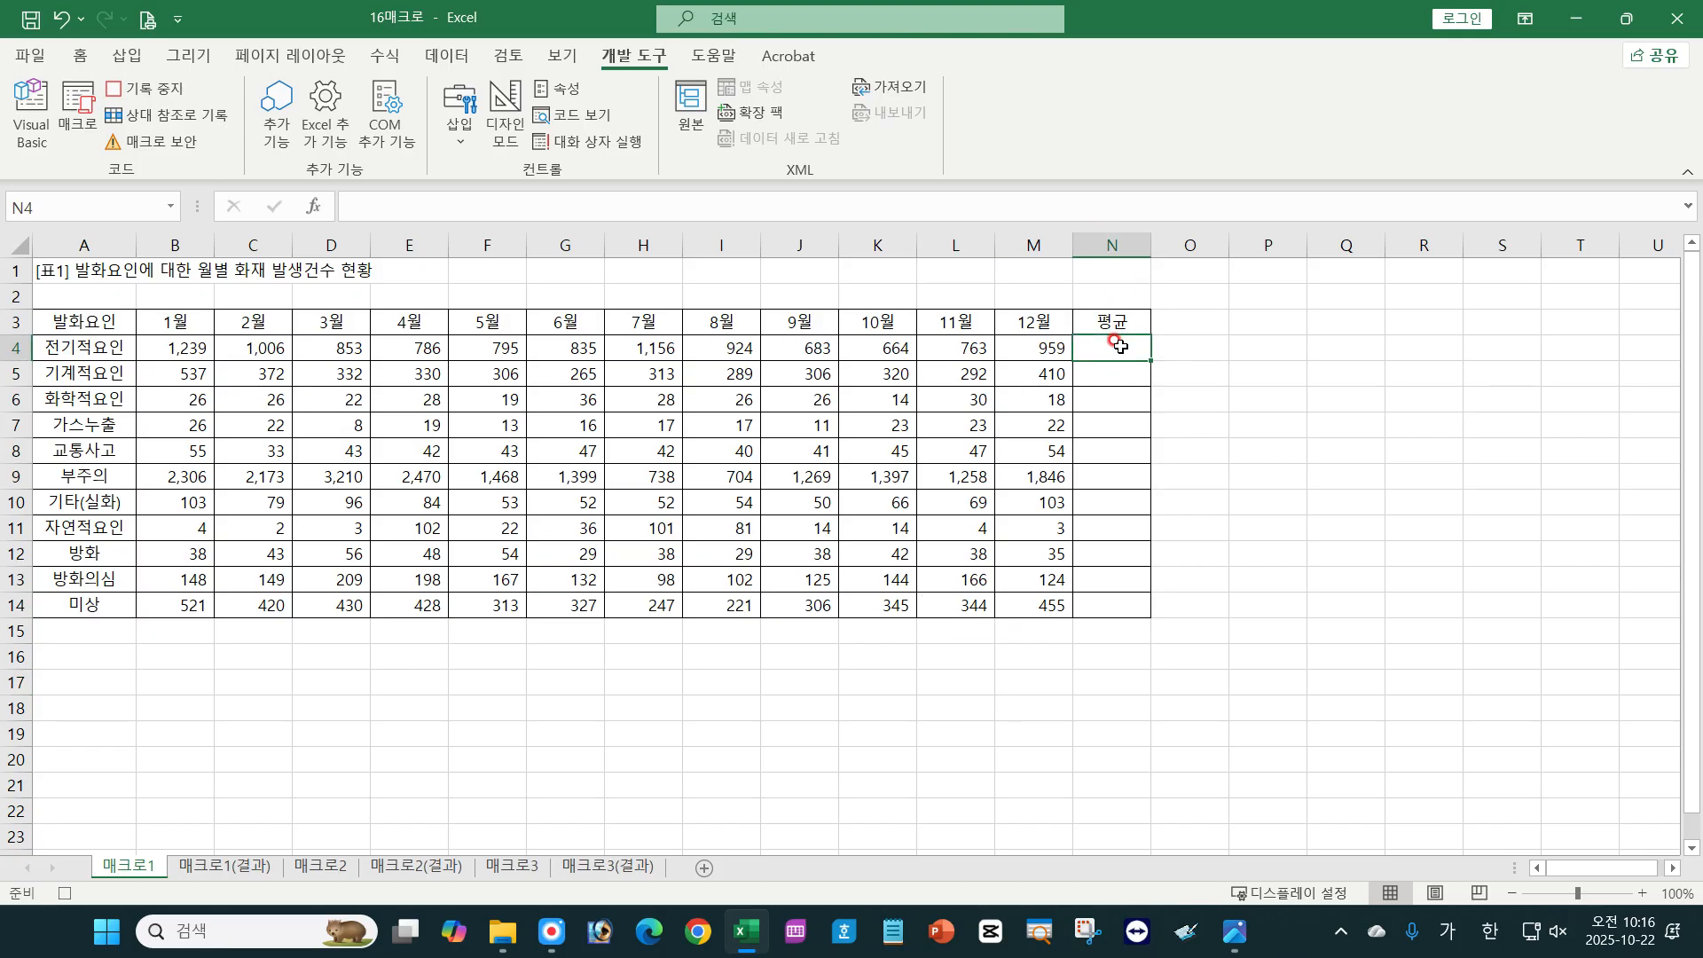
text(=)
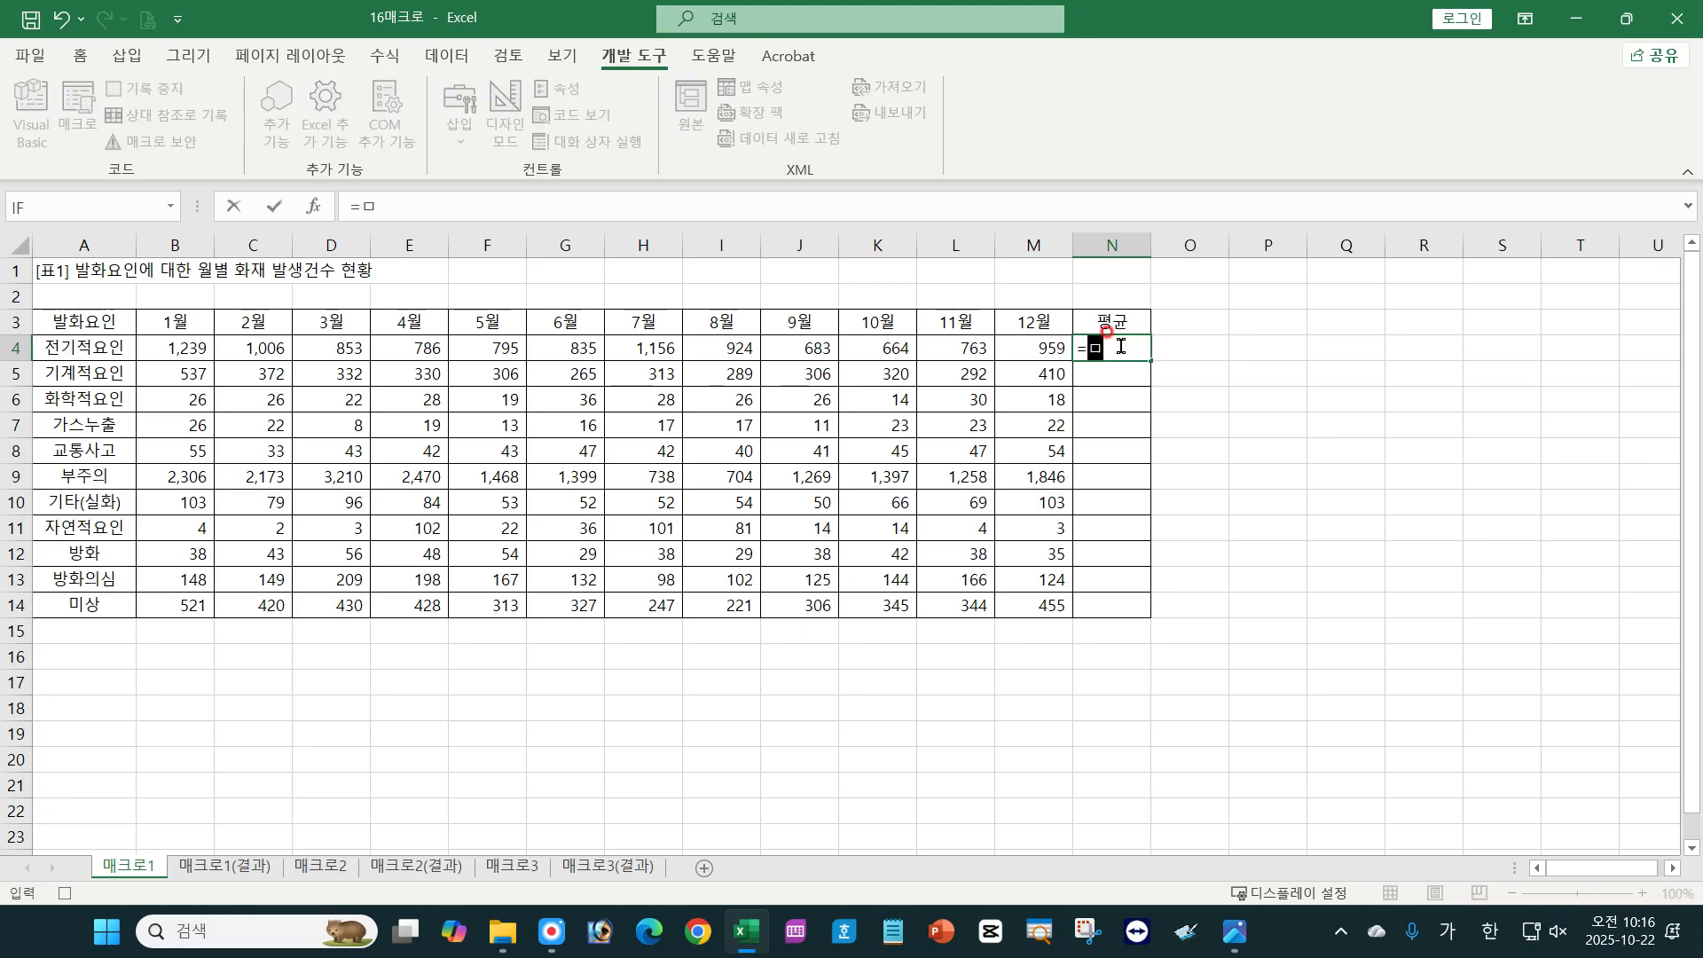
text(av)
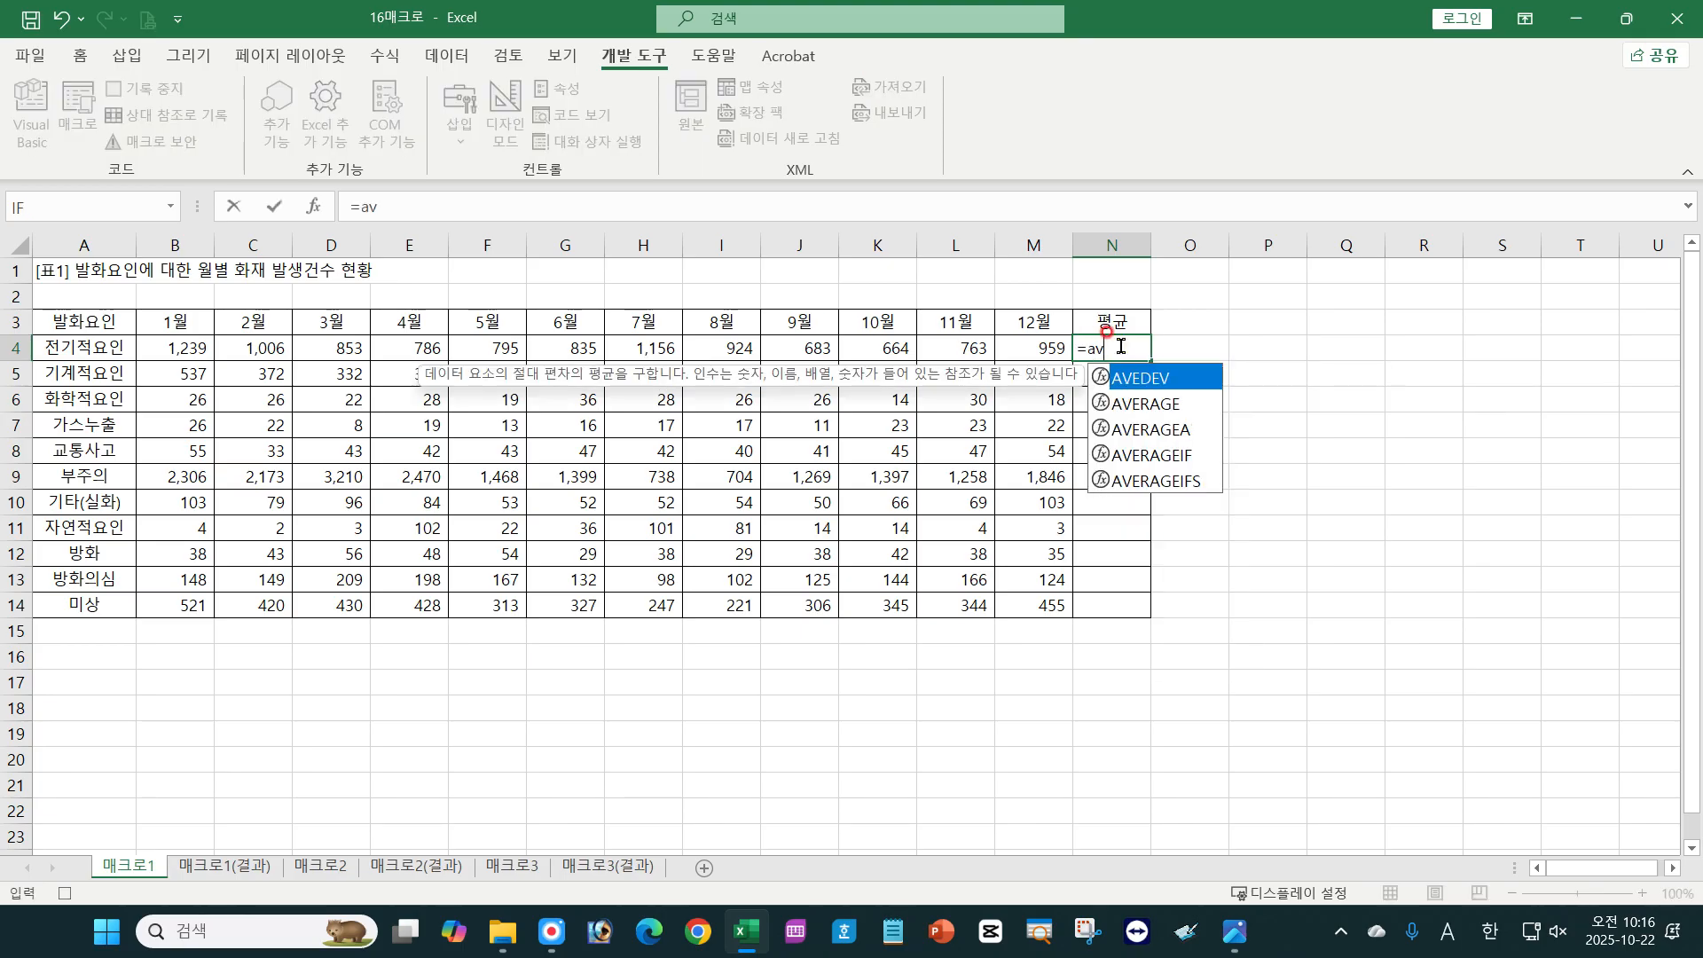
key(Down)
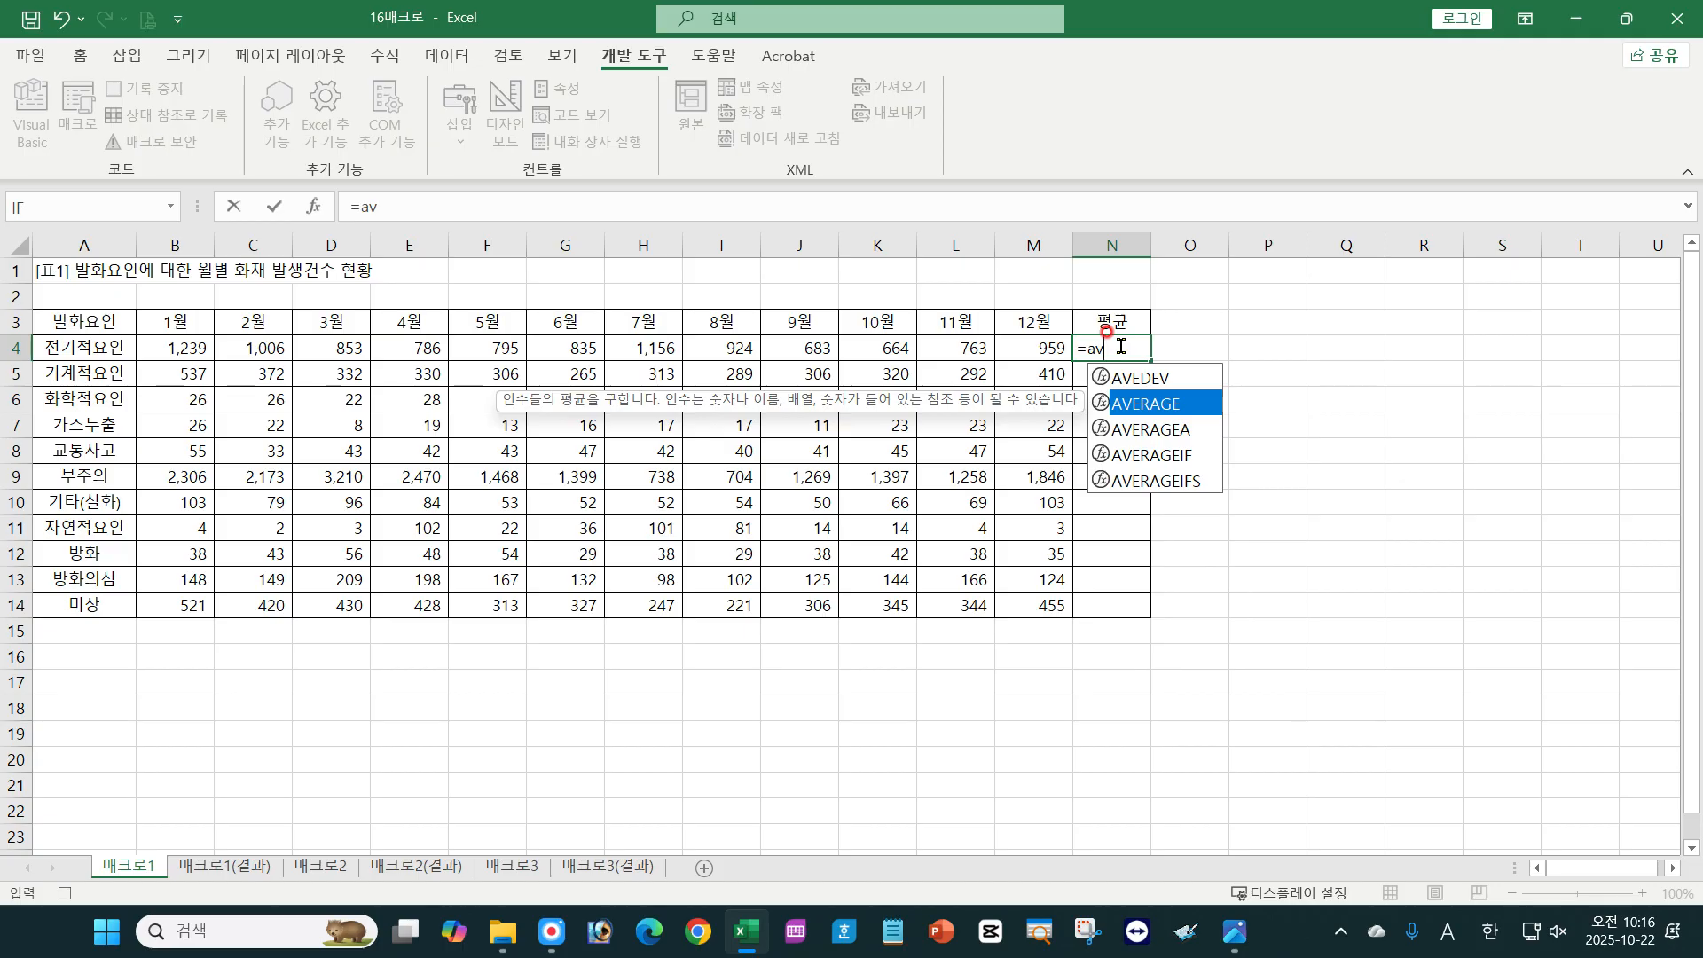
key(Tab)
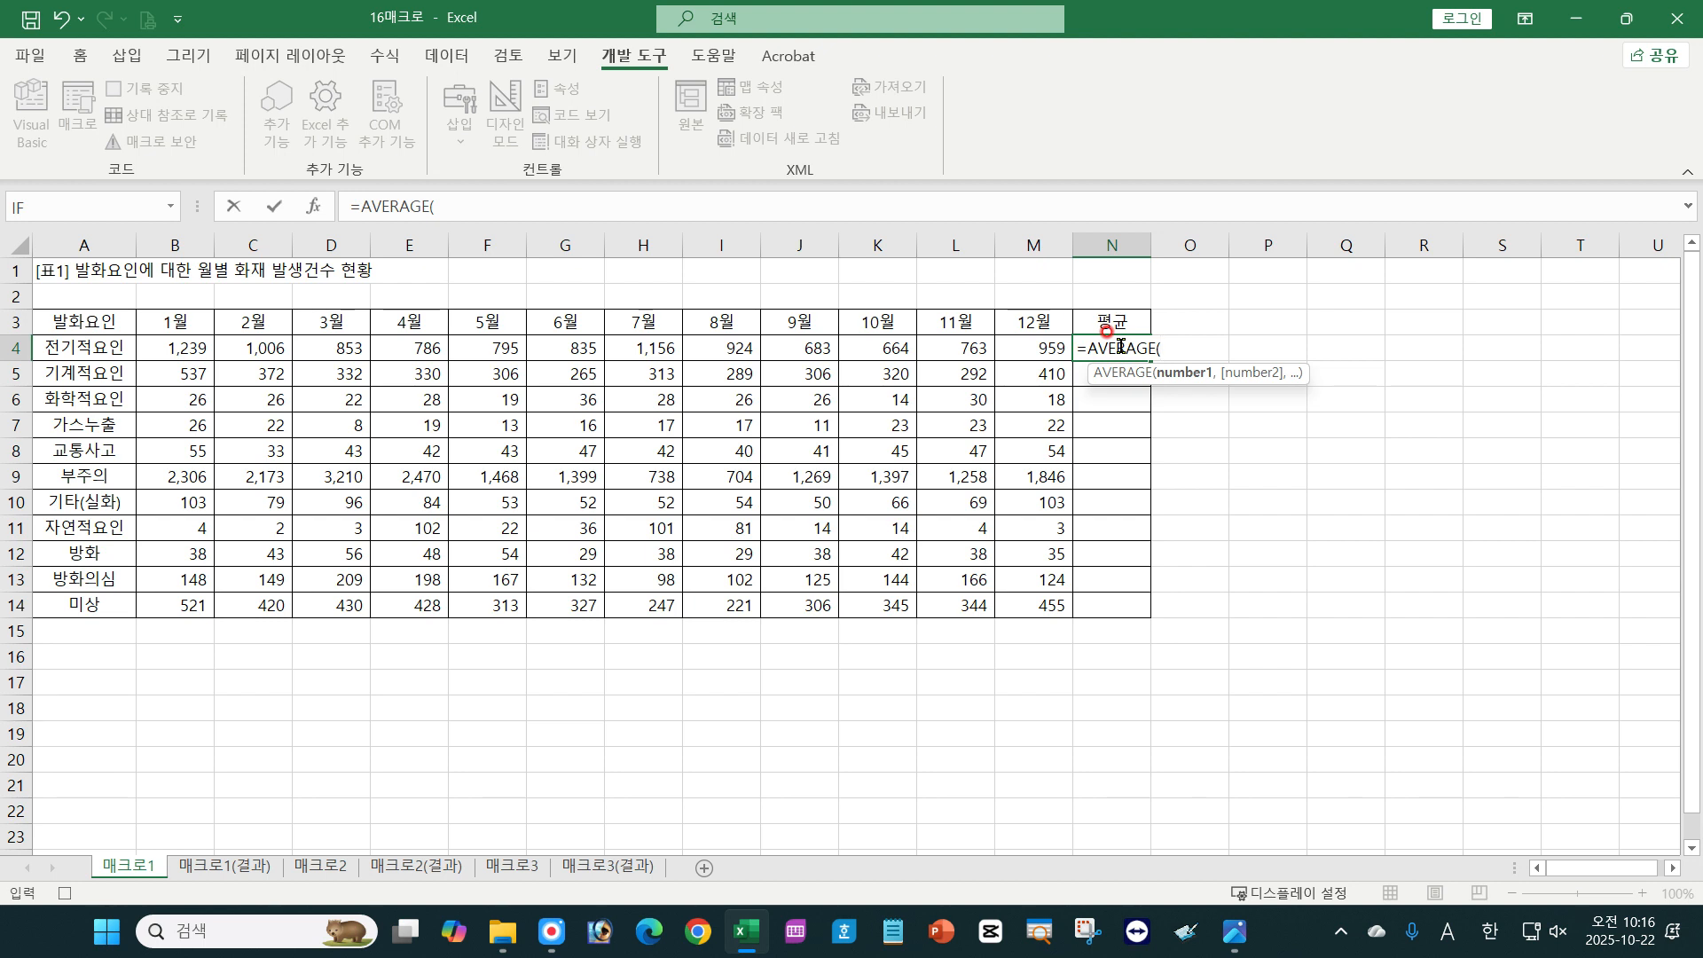
drag(178, 349, 1022, 349)
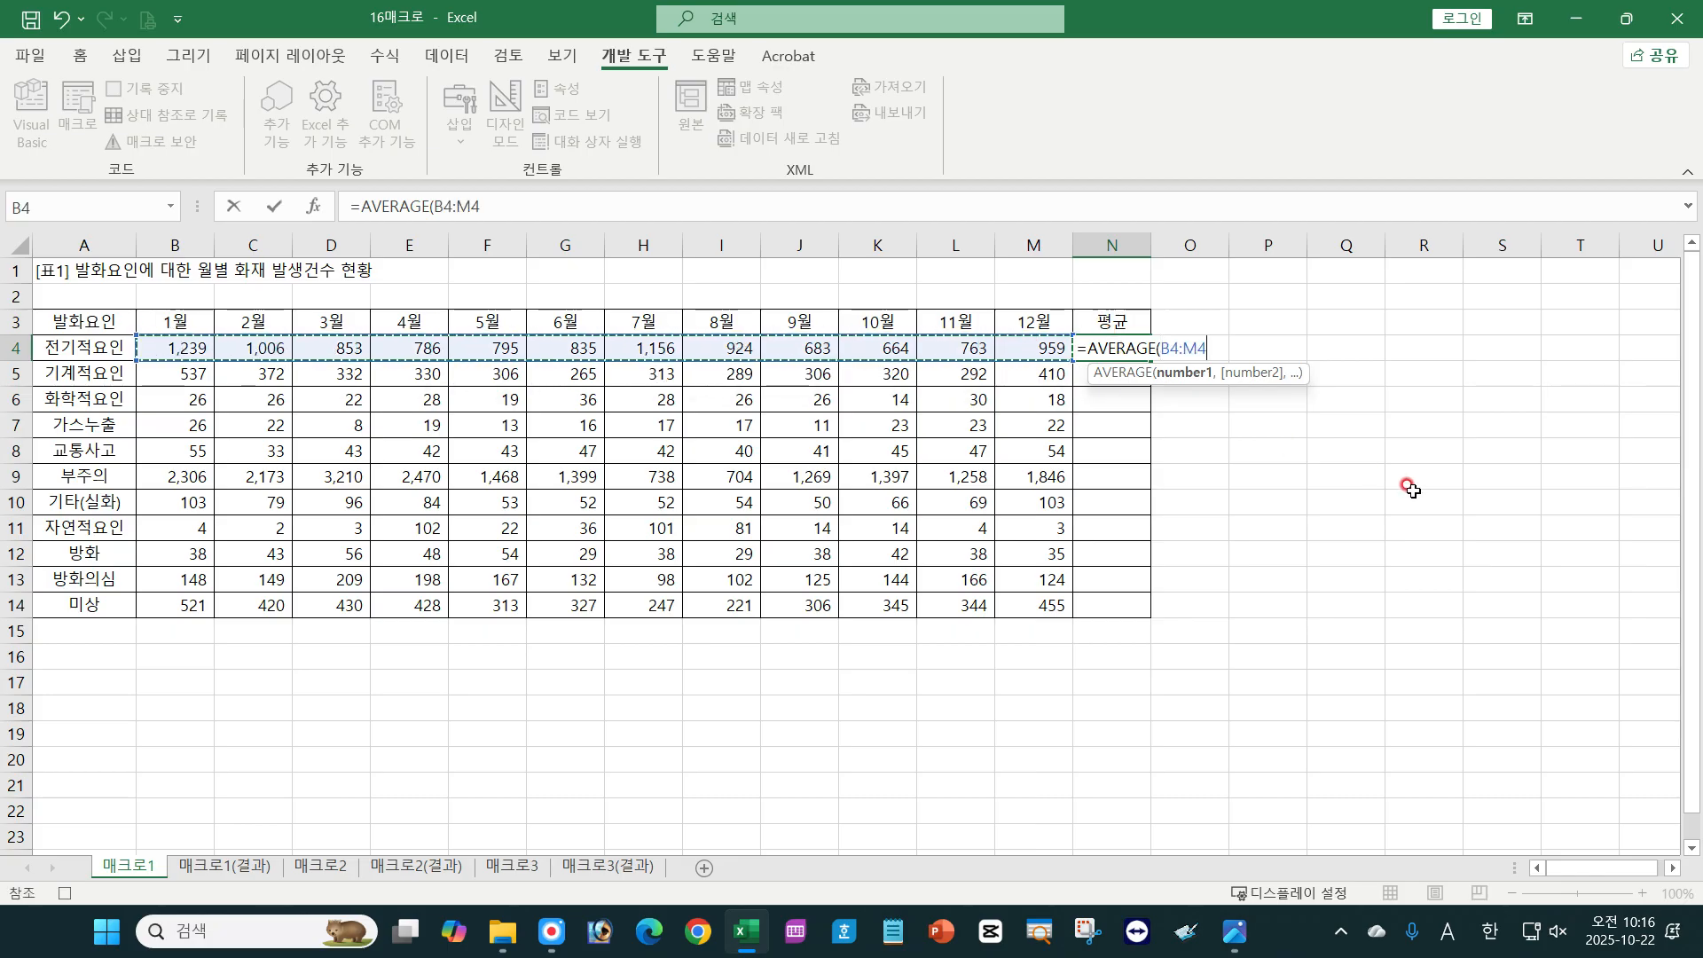
text())
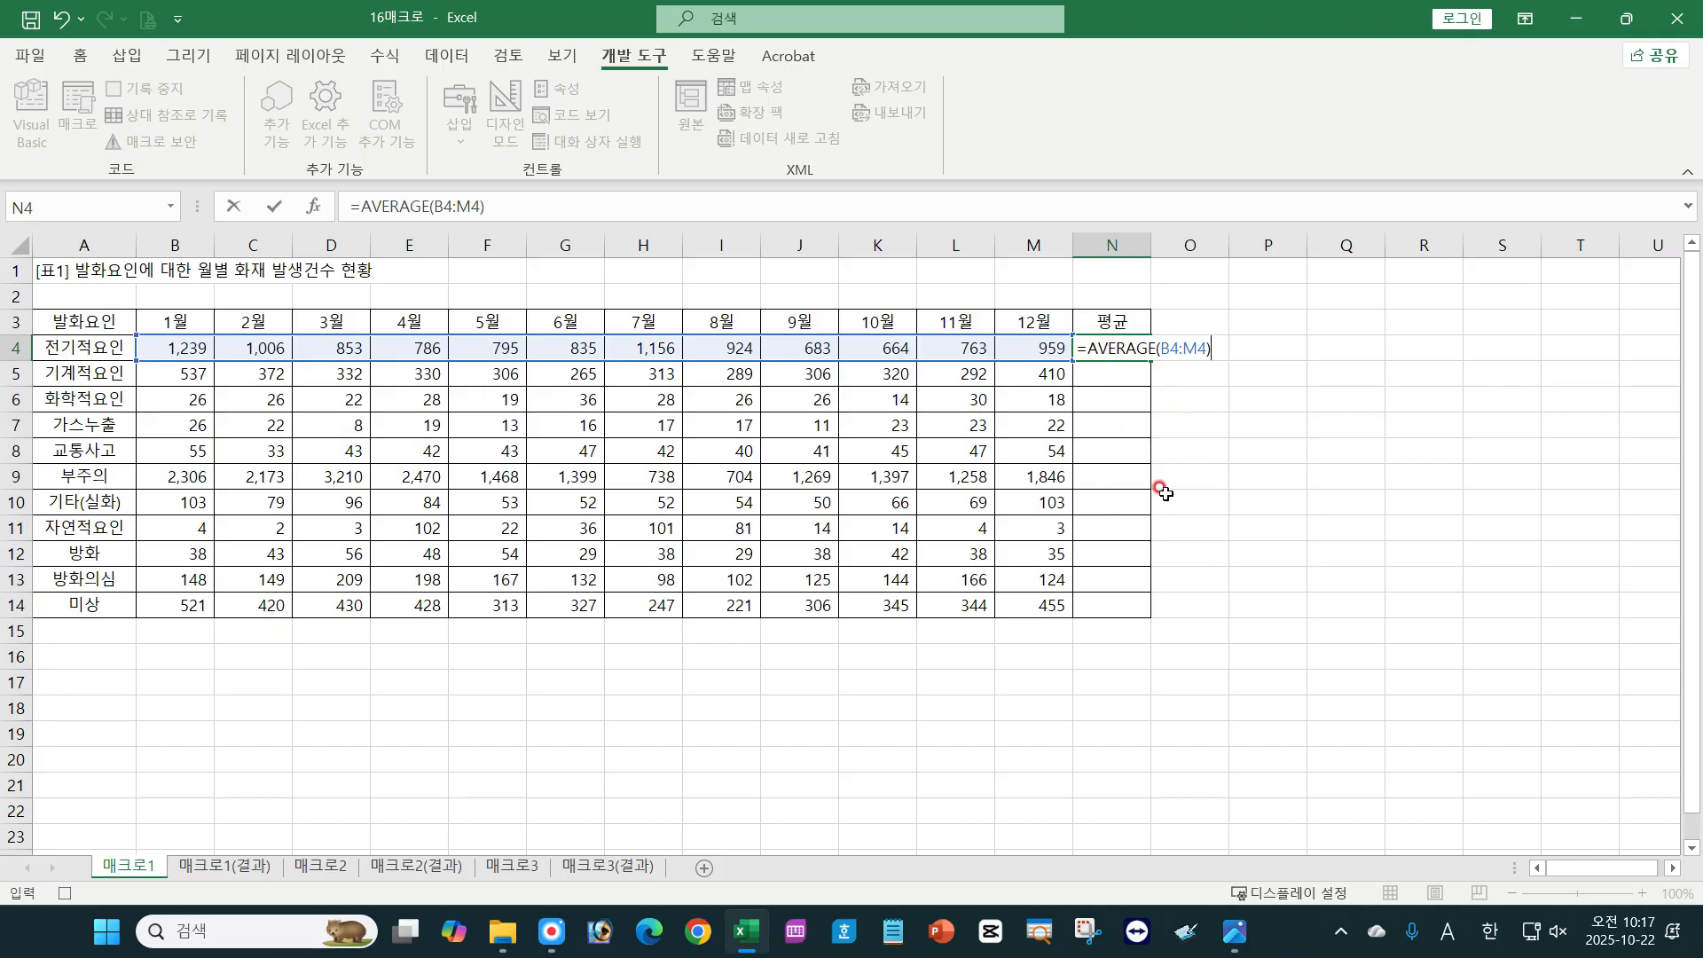
key(Return)
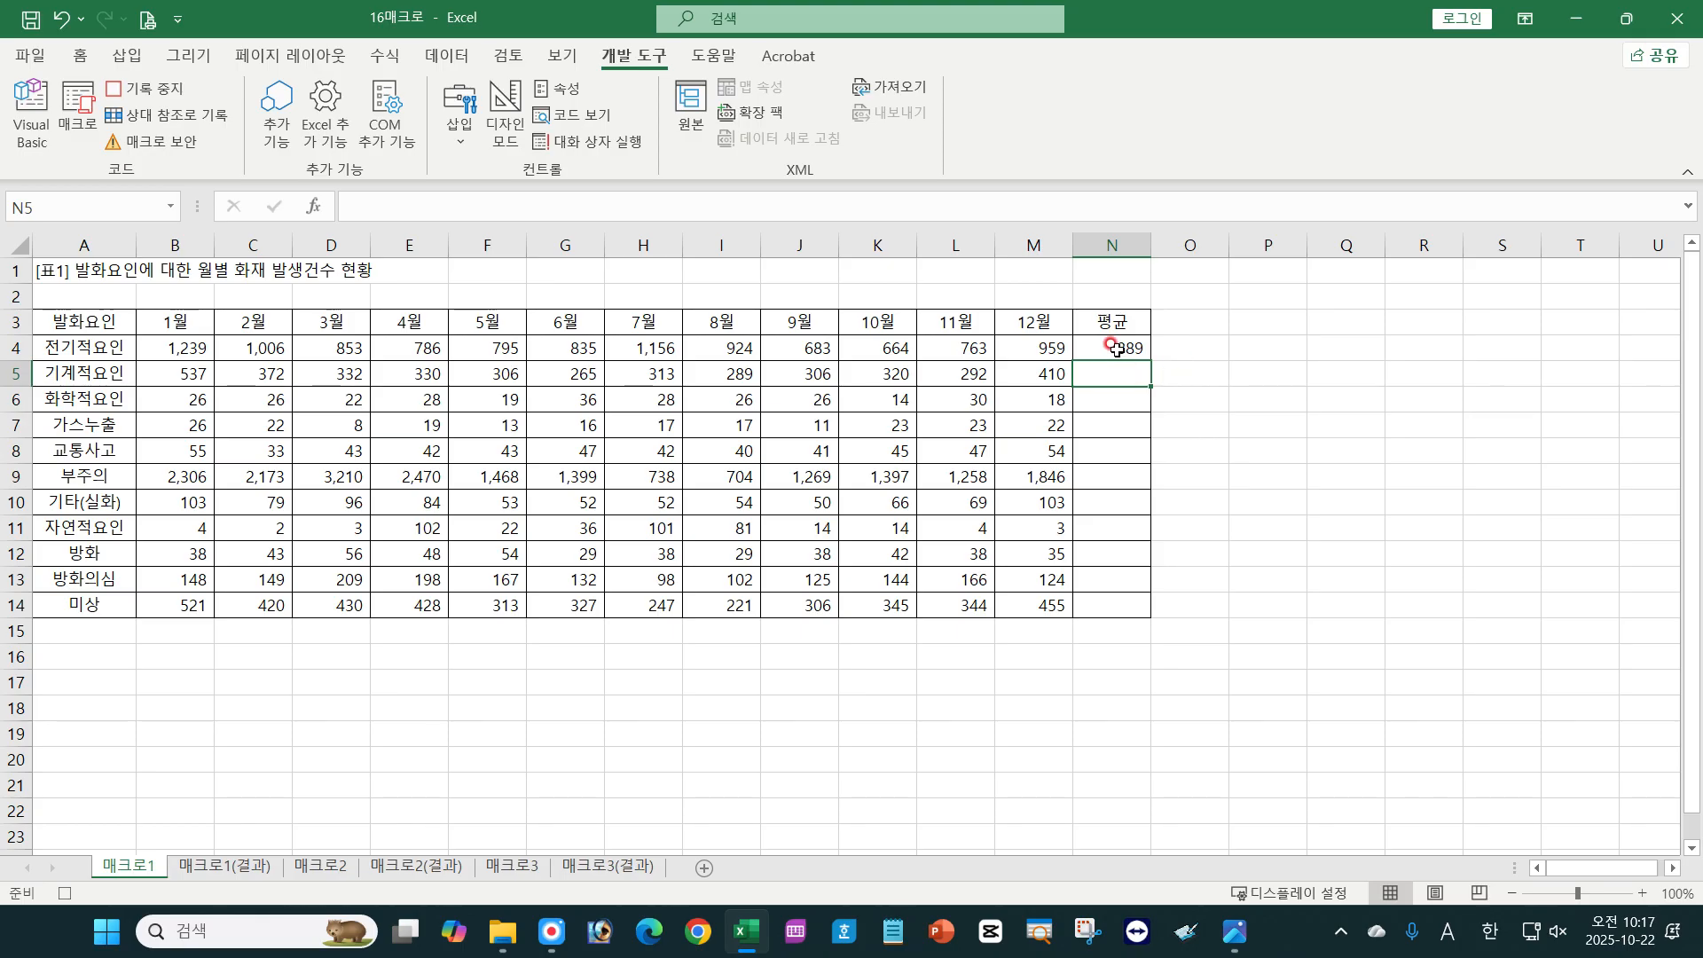
Fill the average formula from N4 down to N14, and stop the macro recording with cell P11 selected.
click(1116, 348)
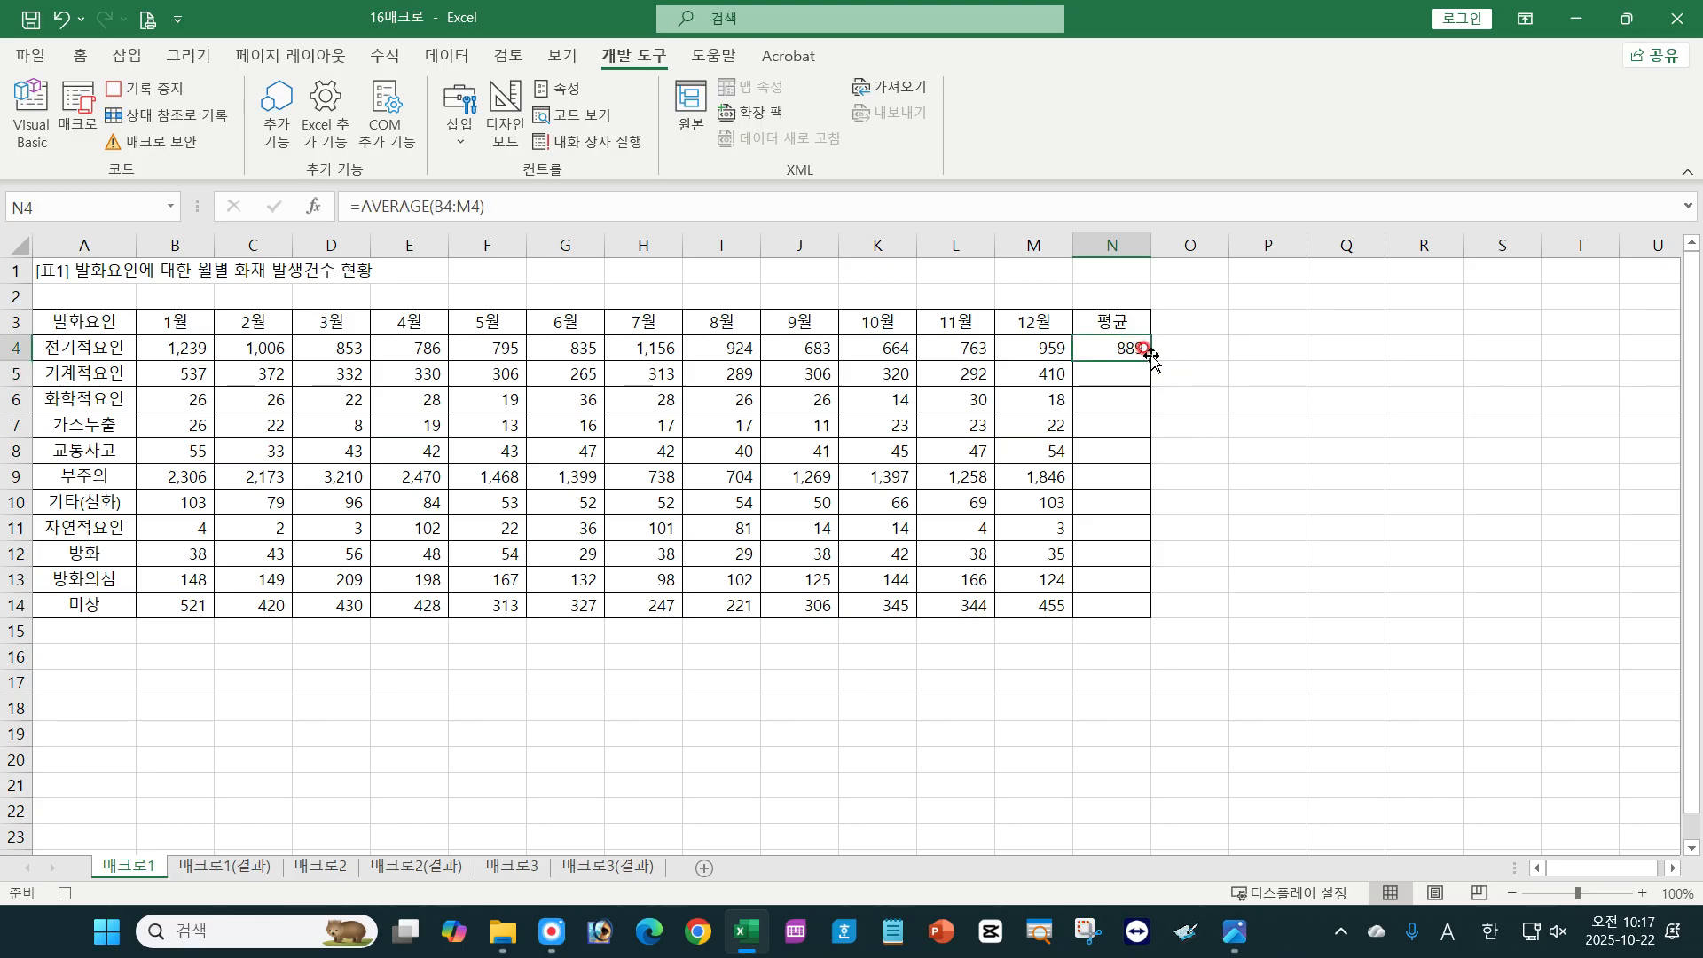
drag(1150, 355, 1144, 612)
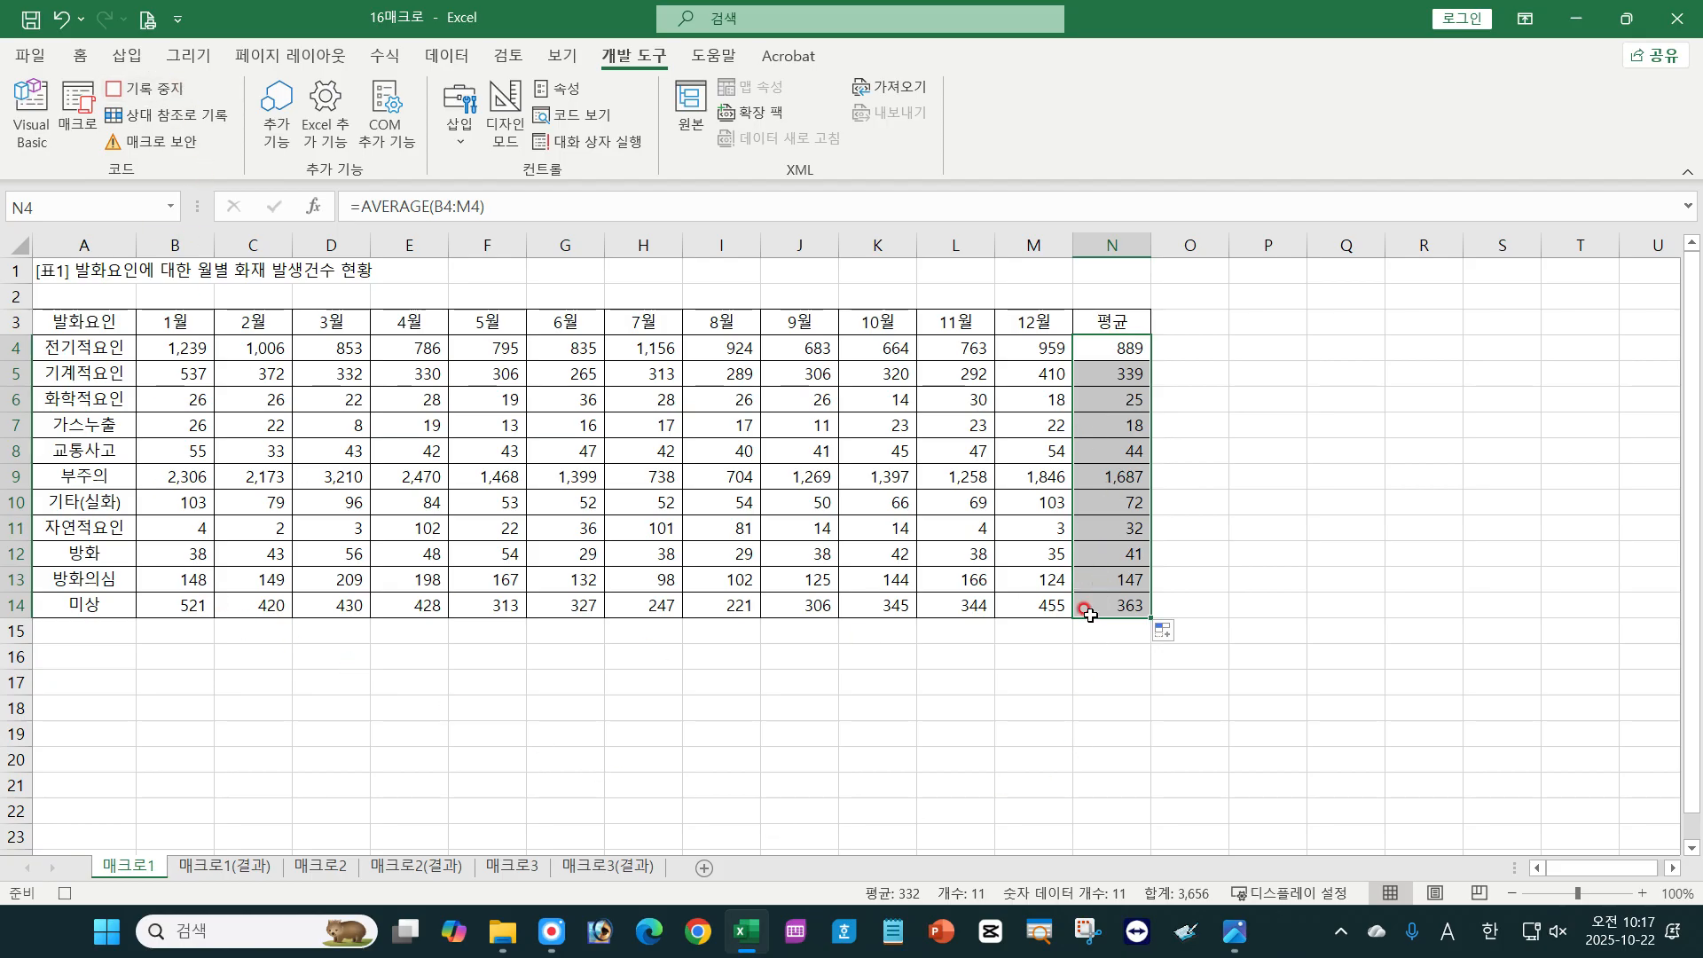
click(1275, 528)
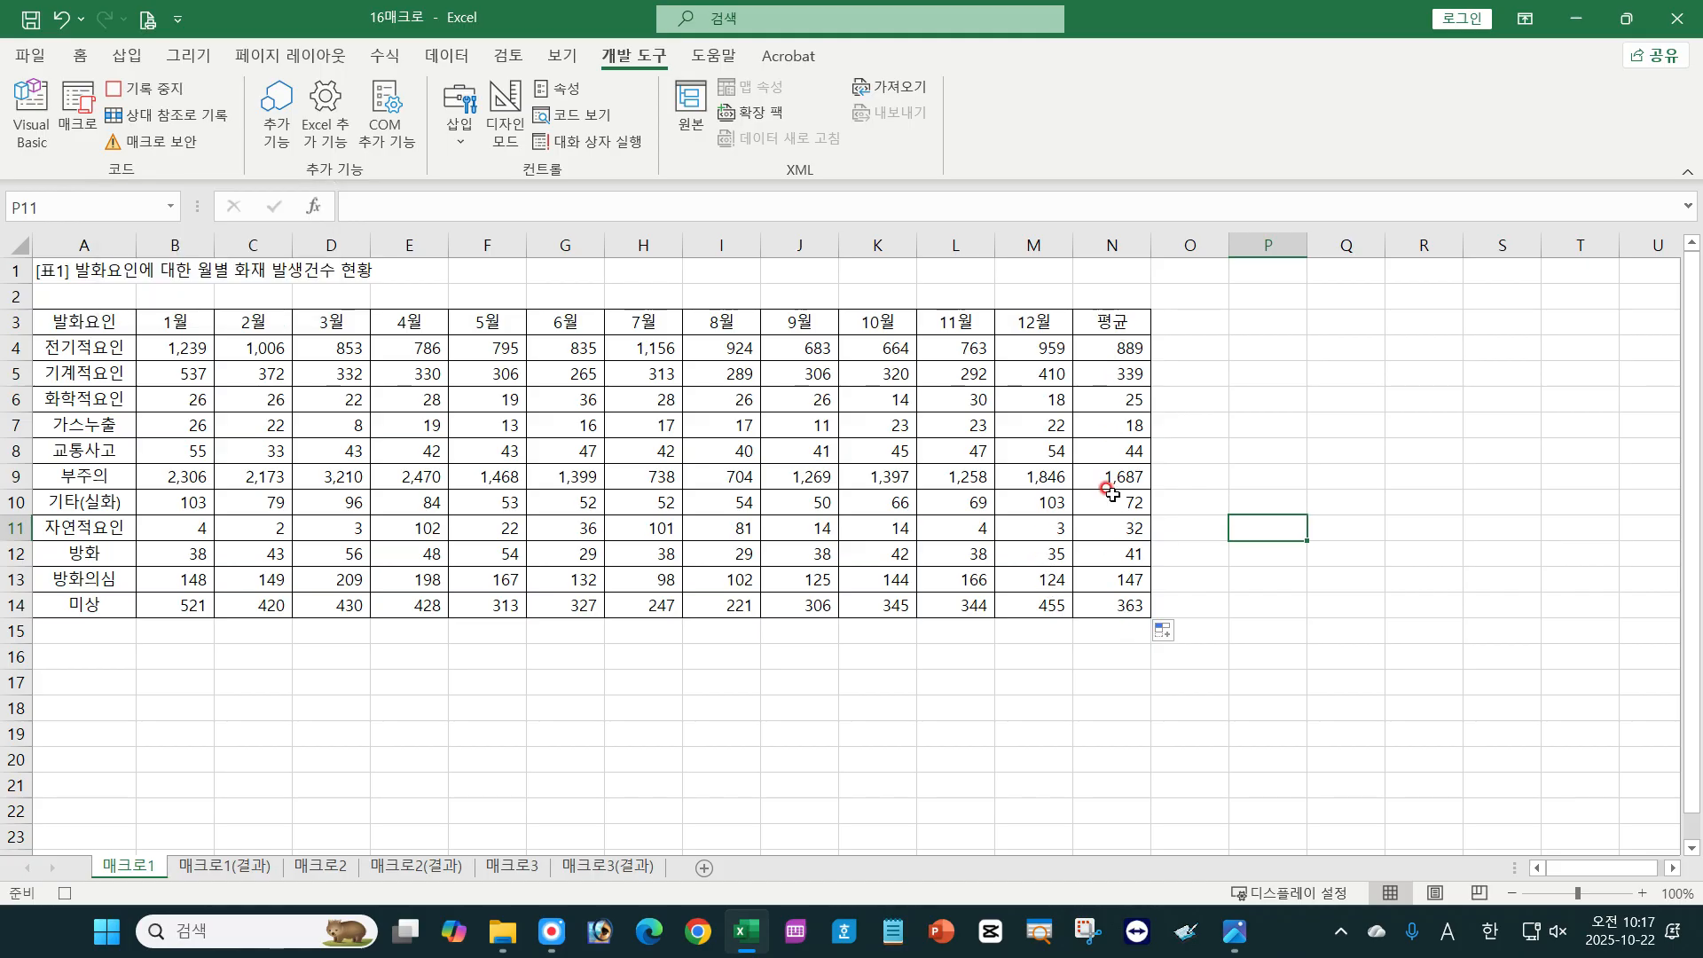
click(174, 90)
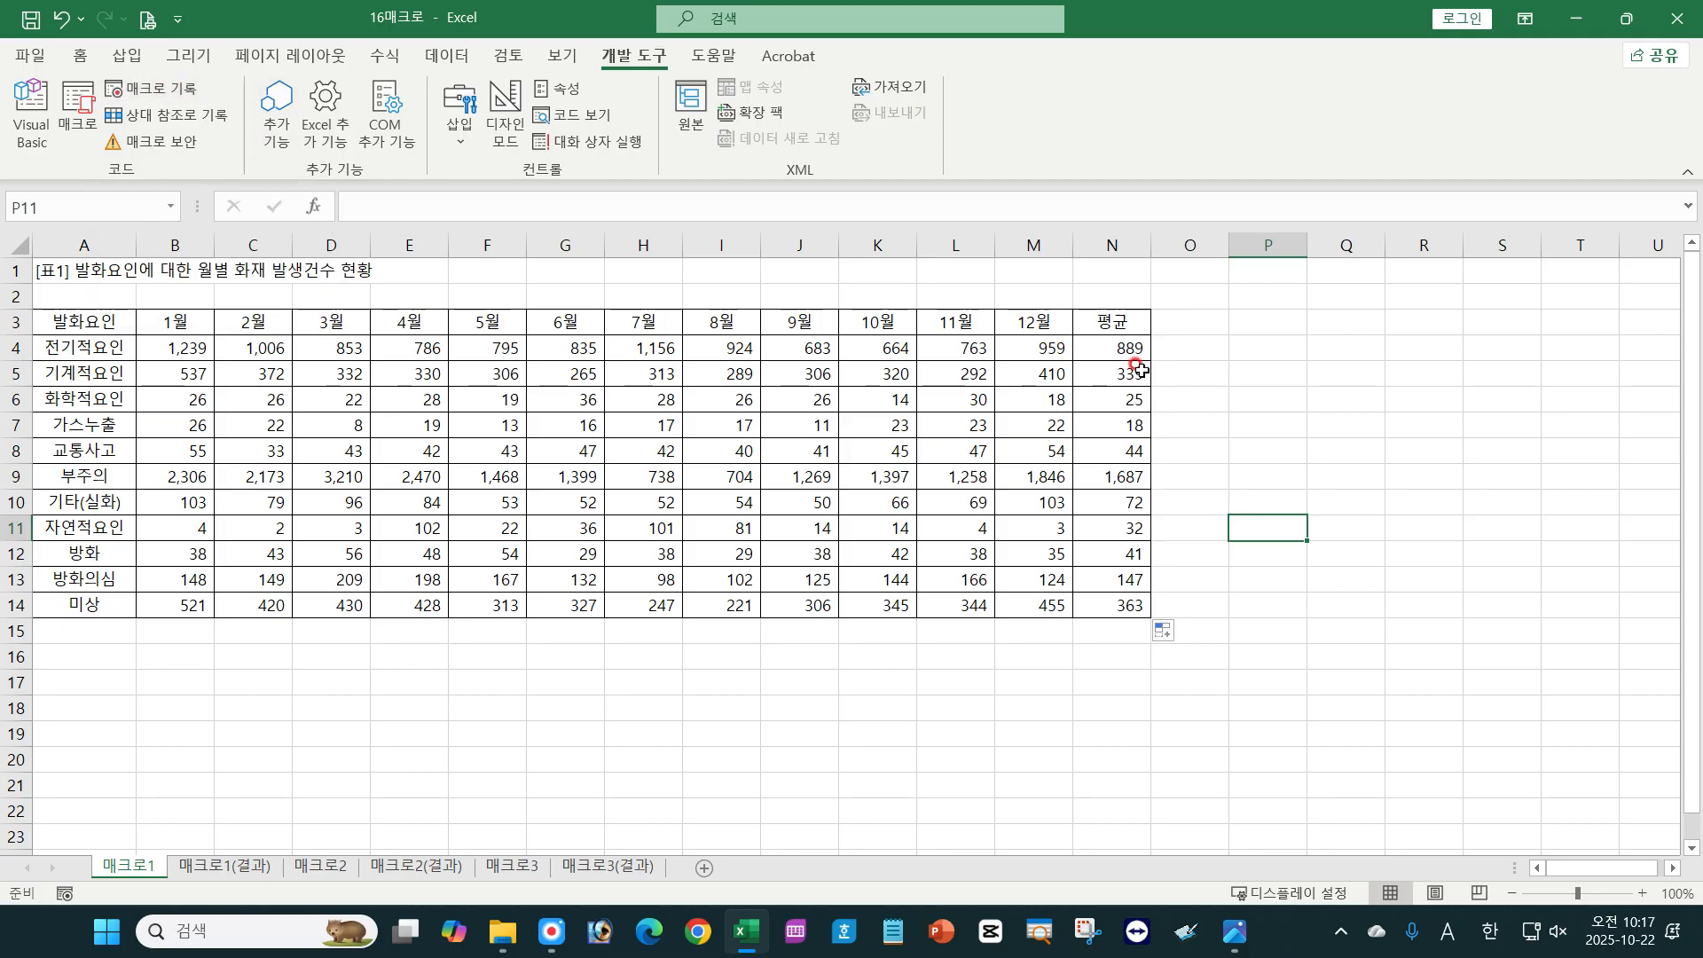
Open the code of the recorded 평균 macro in the Visual Basic editor.
click(78, 111)
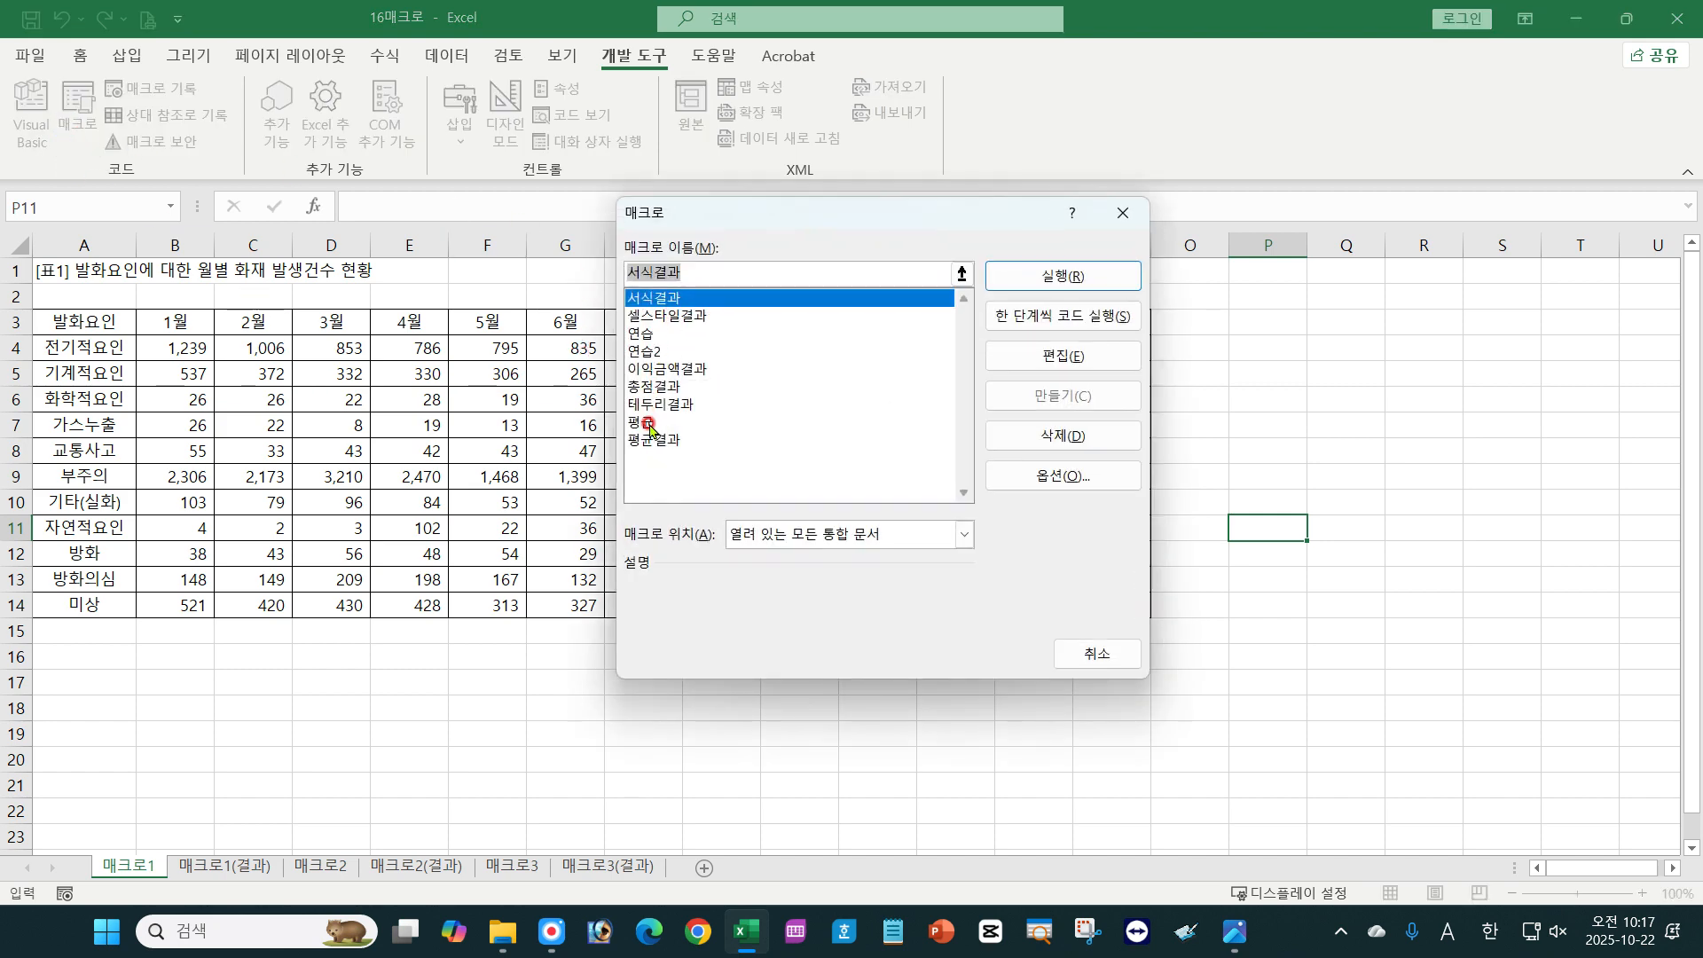
click(650, 424)
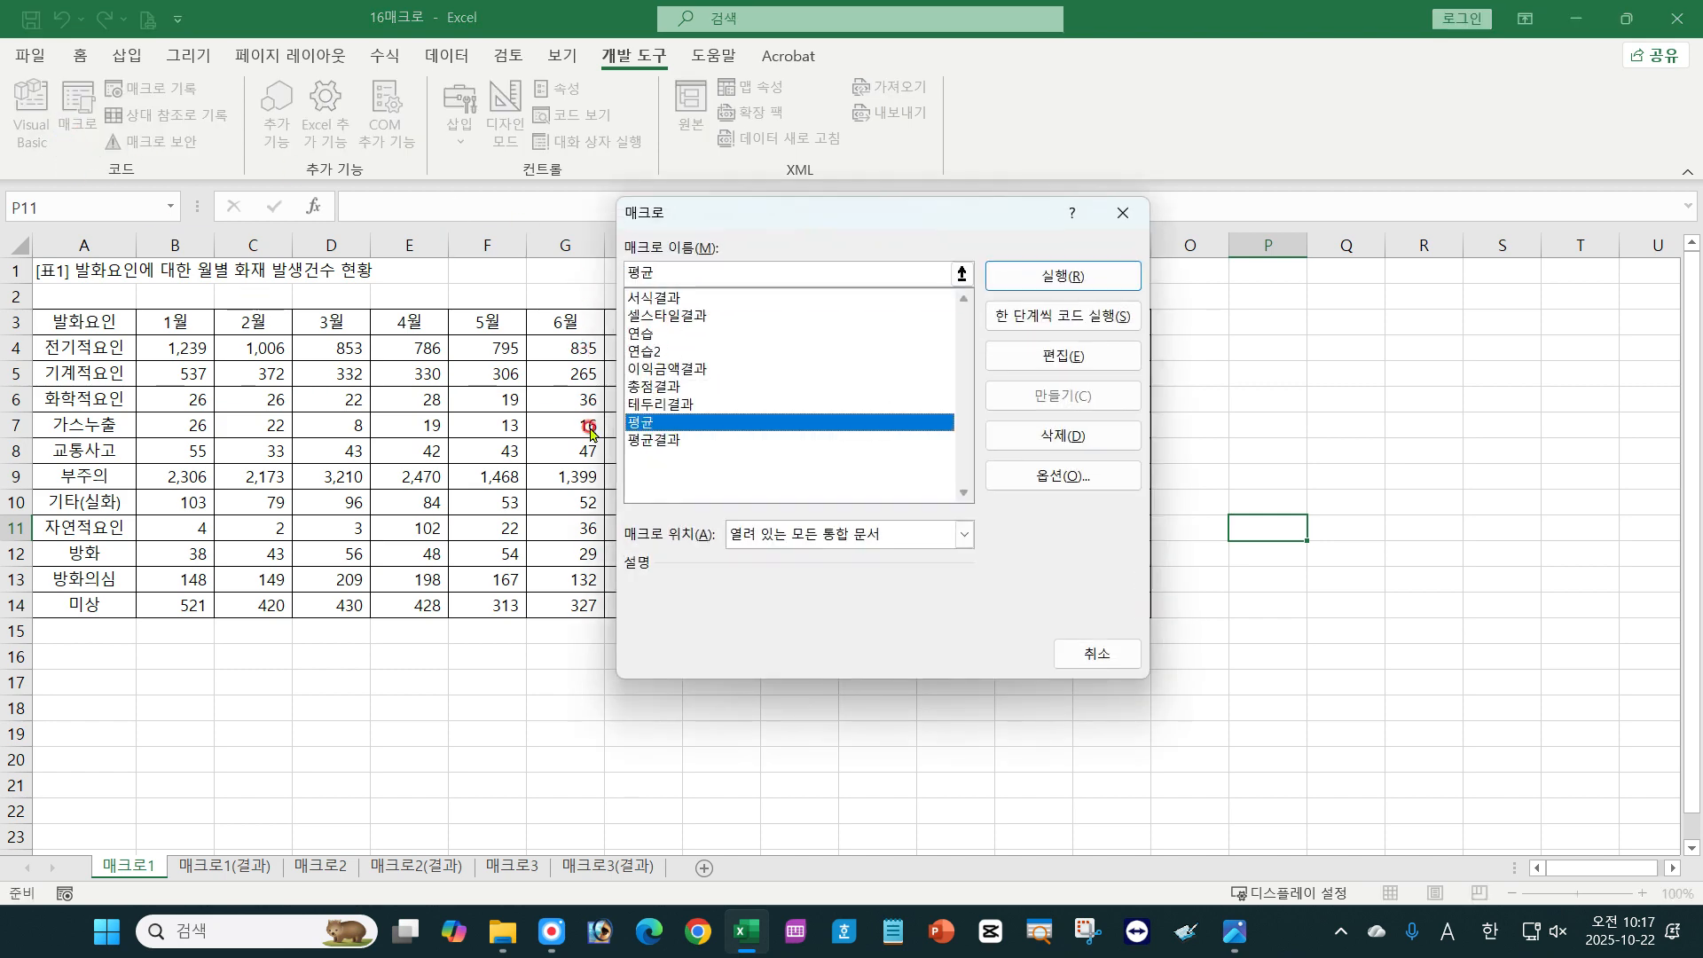
click(1074, 357)
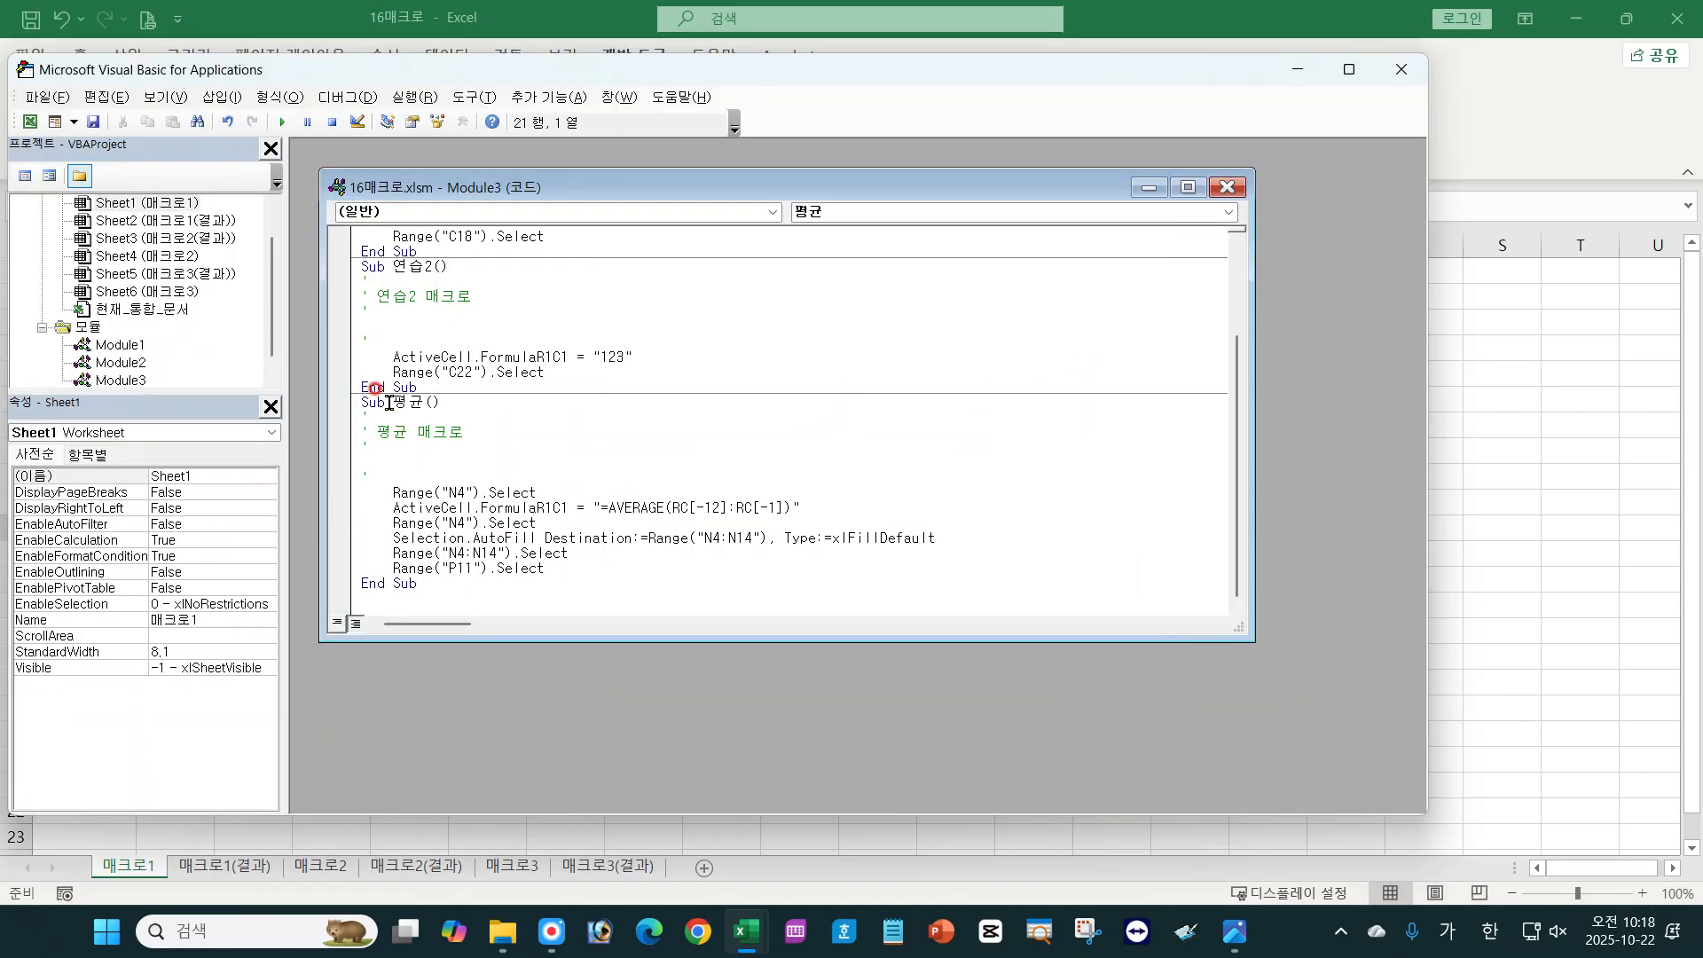
Examine the opening lines of the 평균 macro's code, from its name and N4 selection to the relative references in the AVERAGE formula.
drag(393, 401, 452, 401)
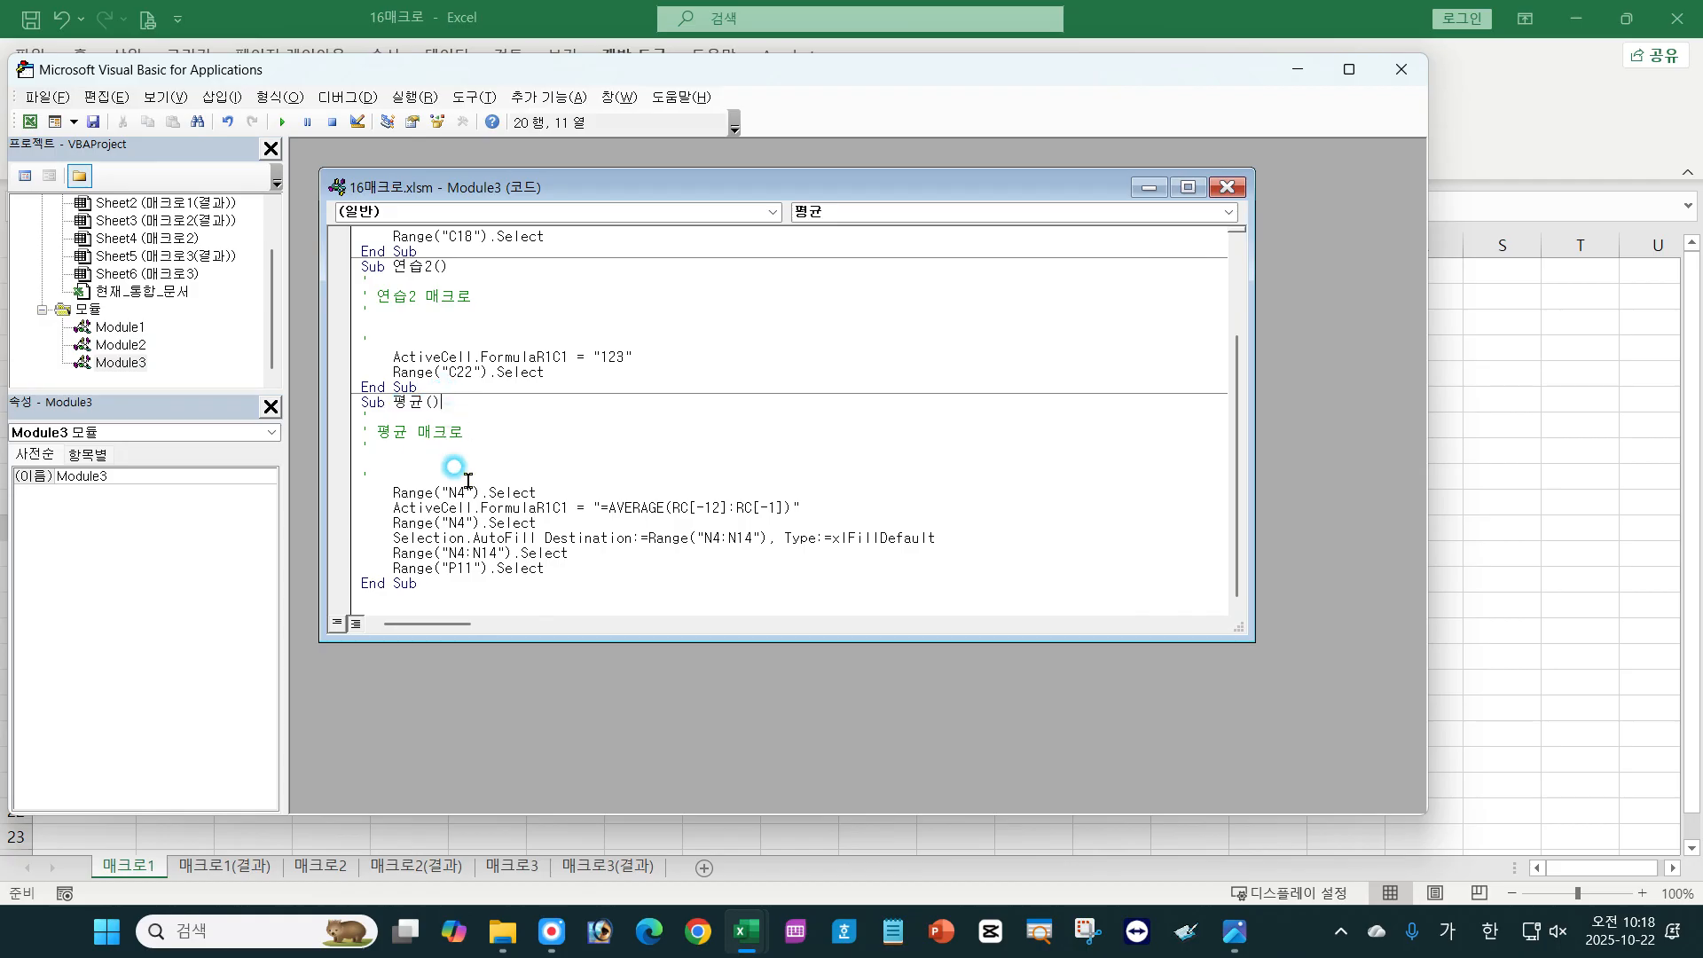
drag(442, 492, 544, 493)
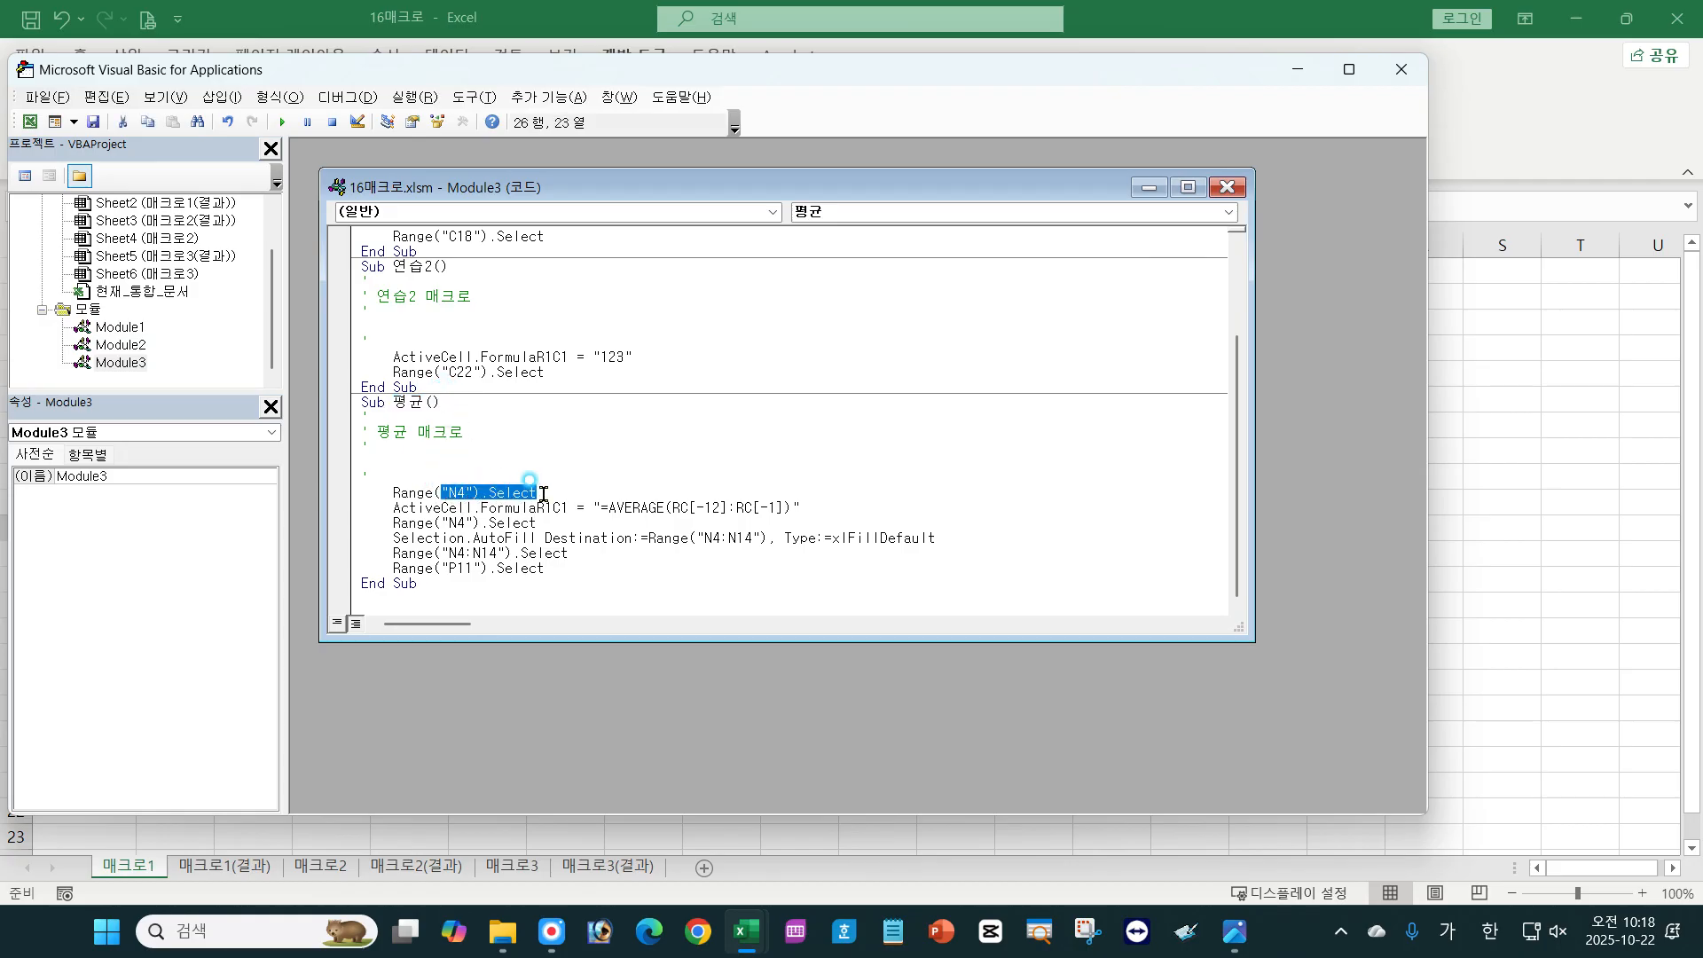
drag(392, 508, 464, 505)
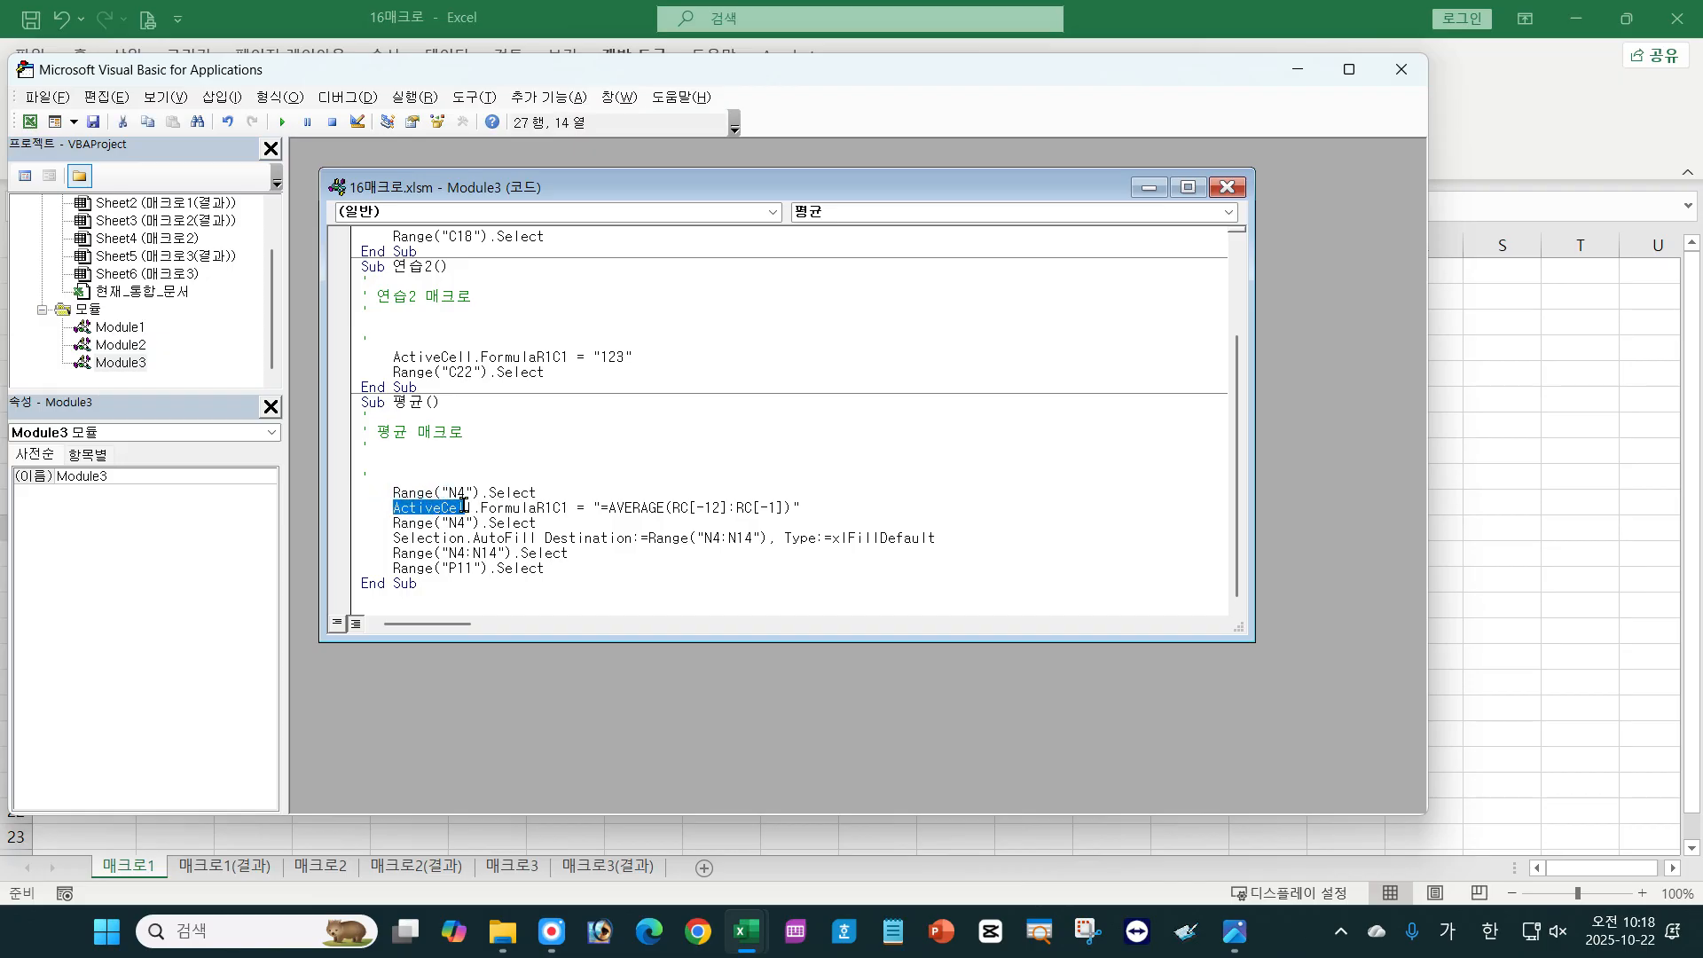
drag(617, 507, 792, 505)
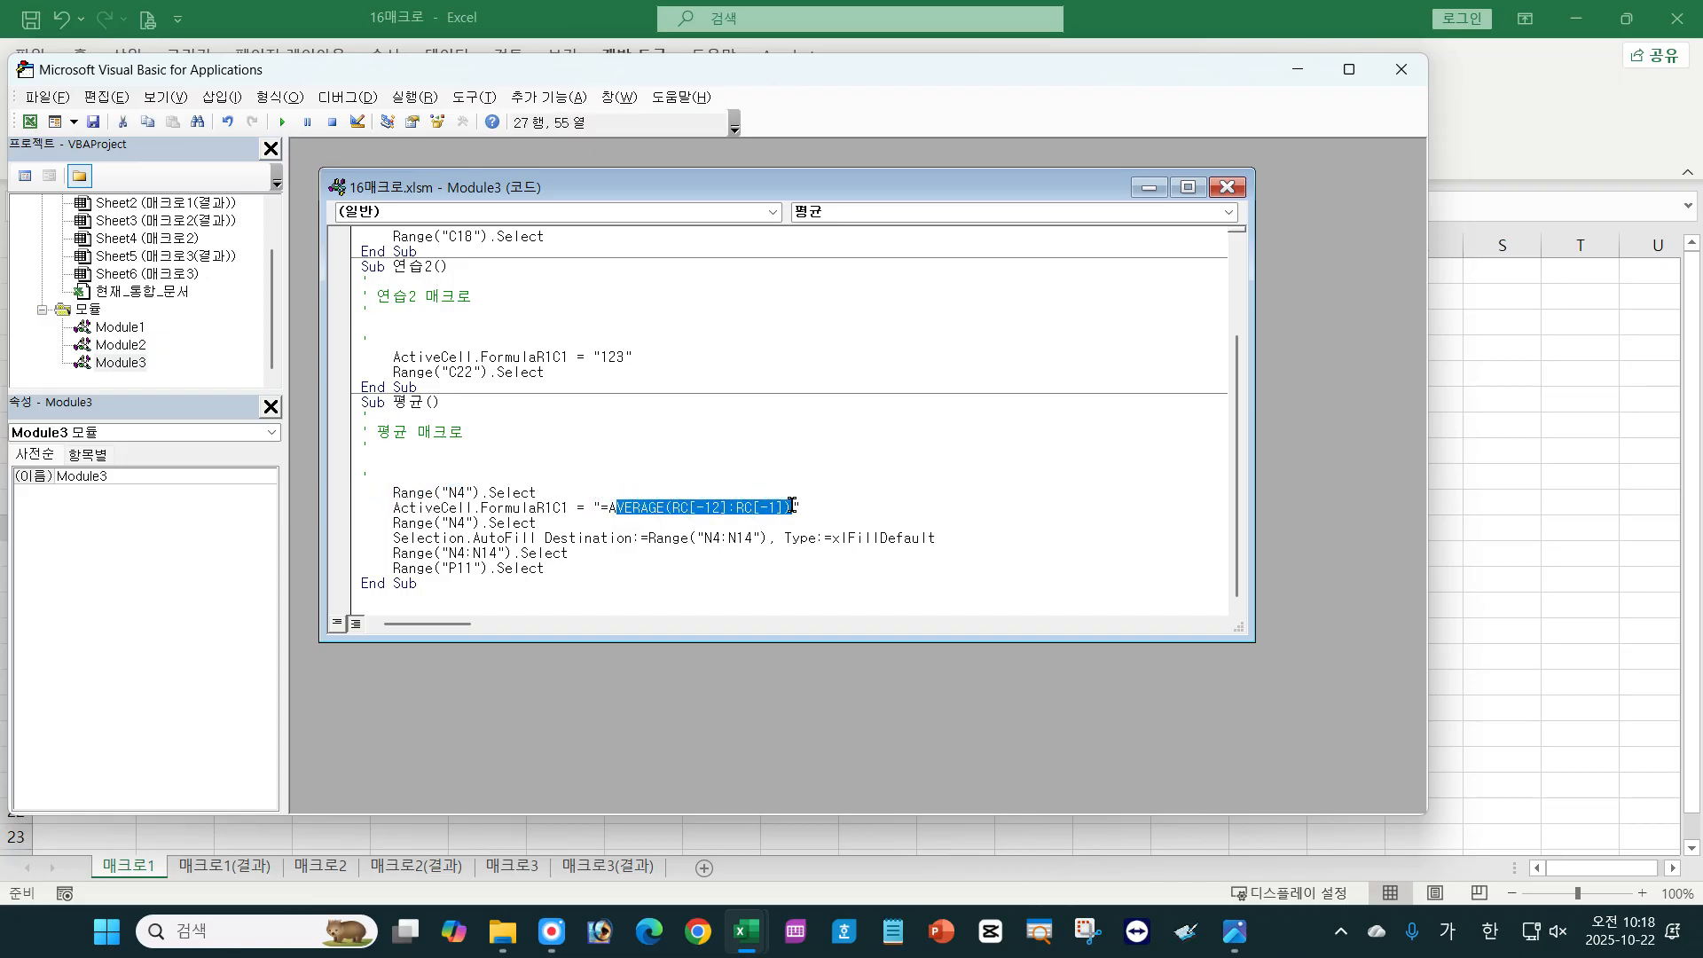
click(702, 507)
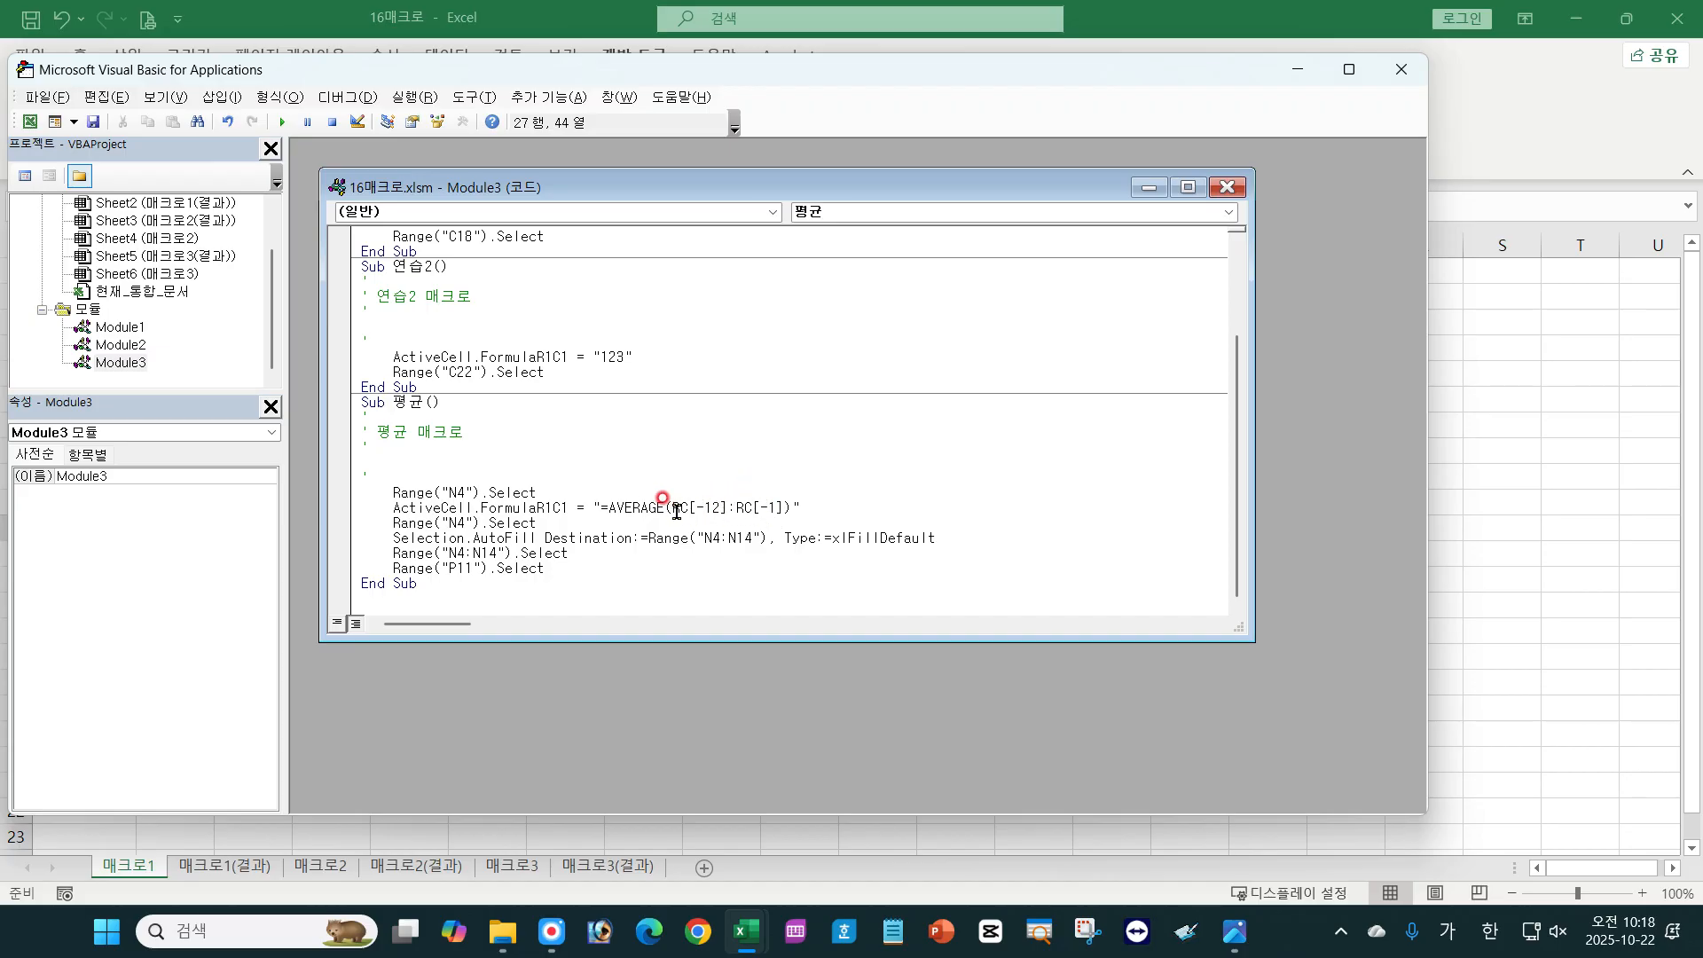
drag(670, 513, 677, 513)
drag(680, 511, 689, 511)
click(676, 512)
drag(672, 508, 681, 511)
drag(383, 522, 453, 505)
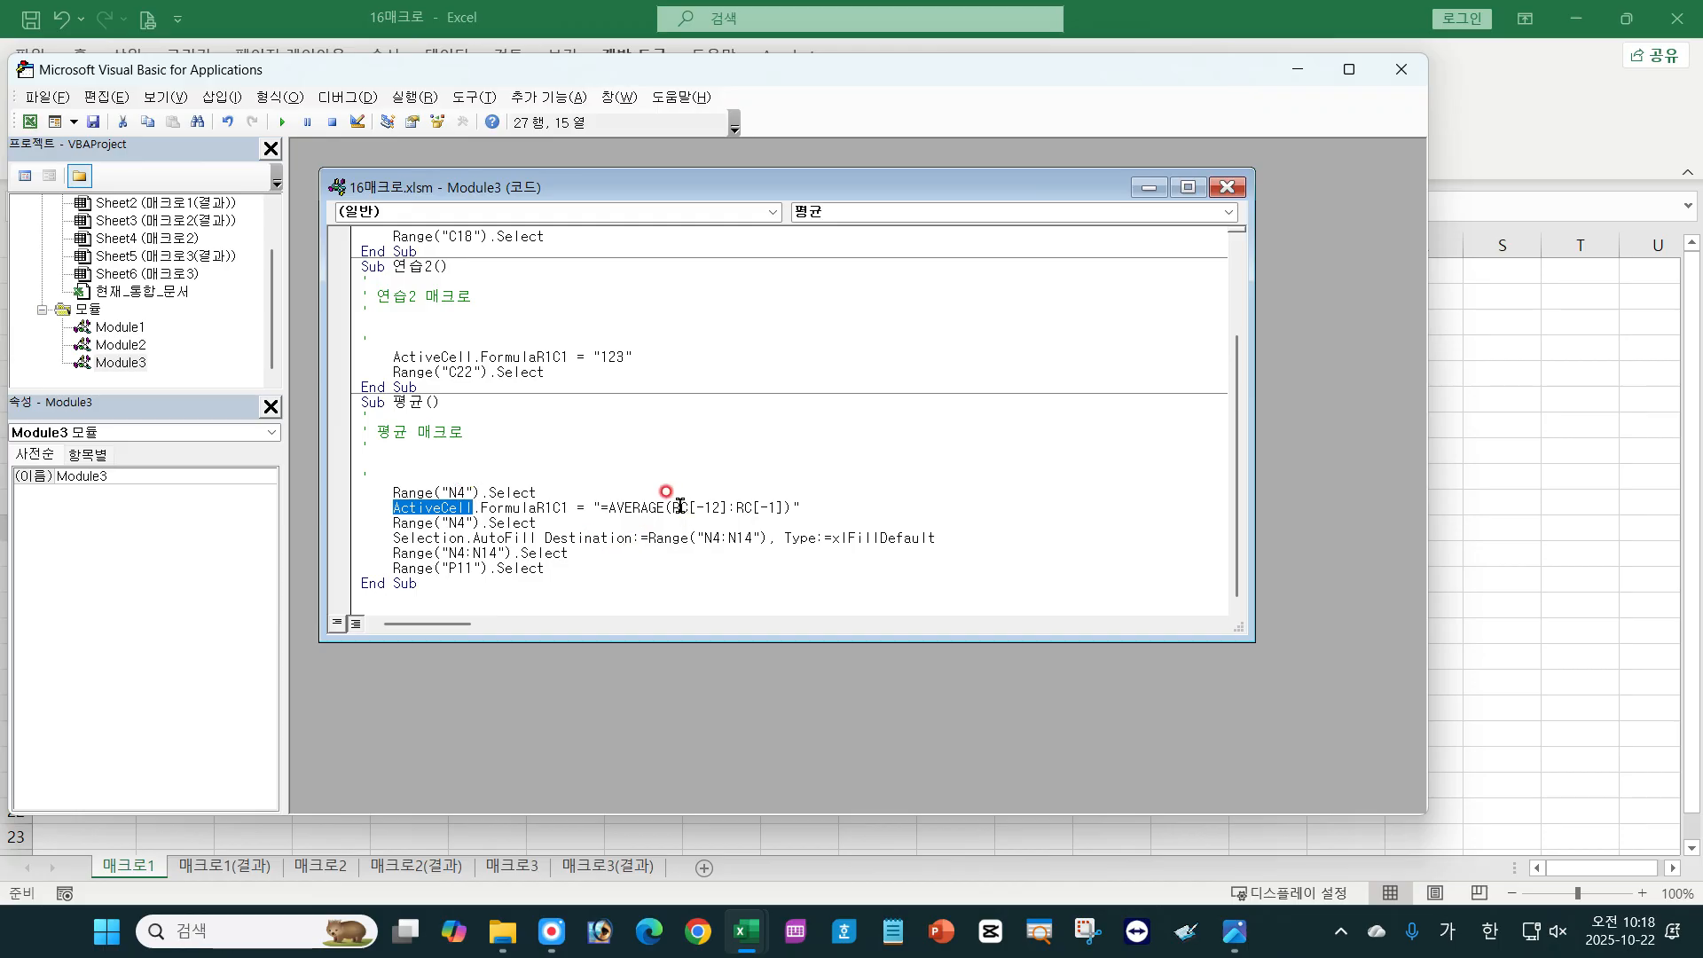
drag(679, 506, 780, 503)
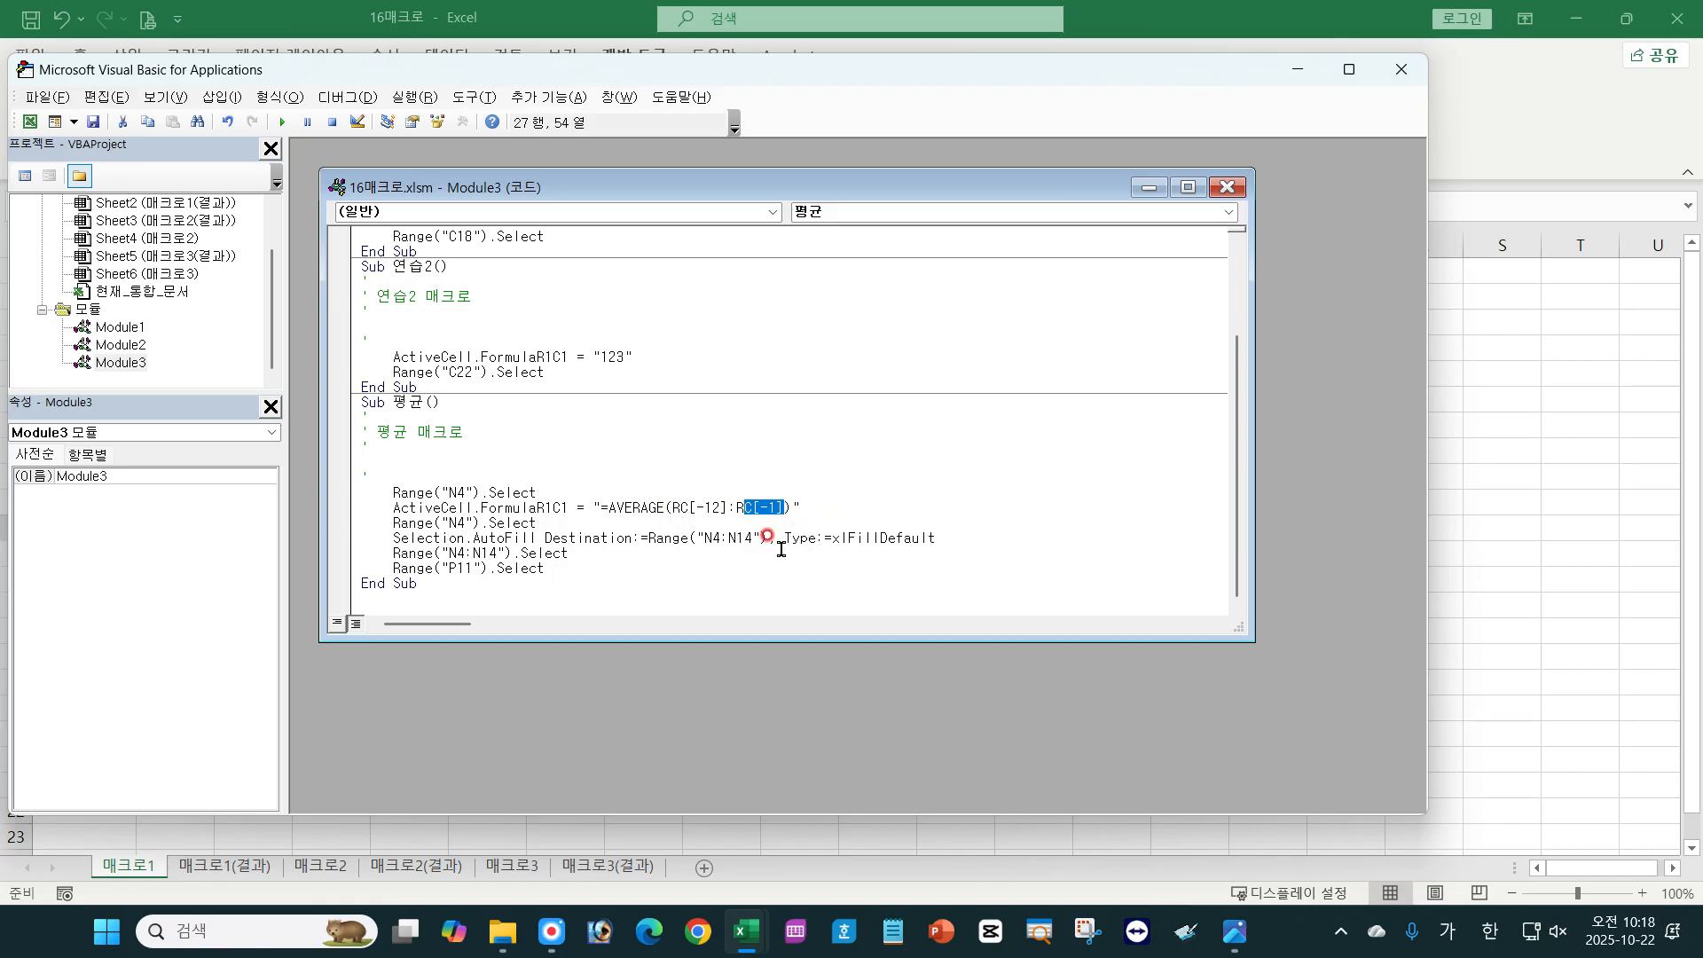
drag(391, 514, 456, 509)
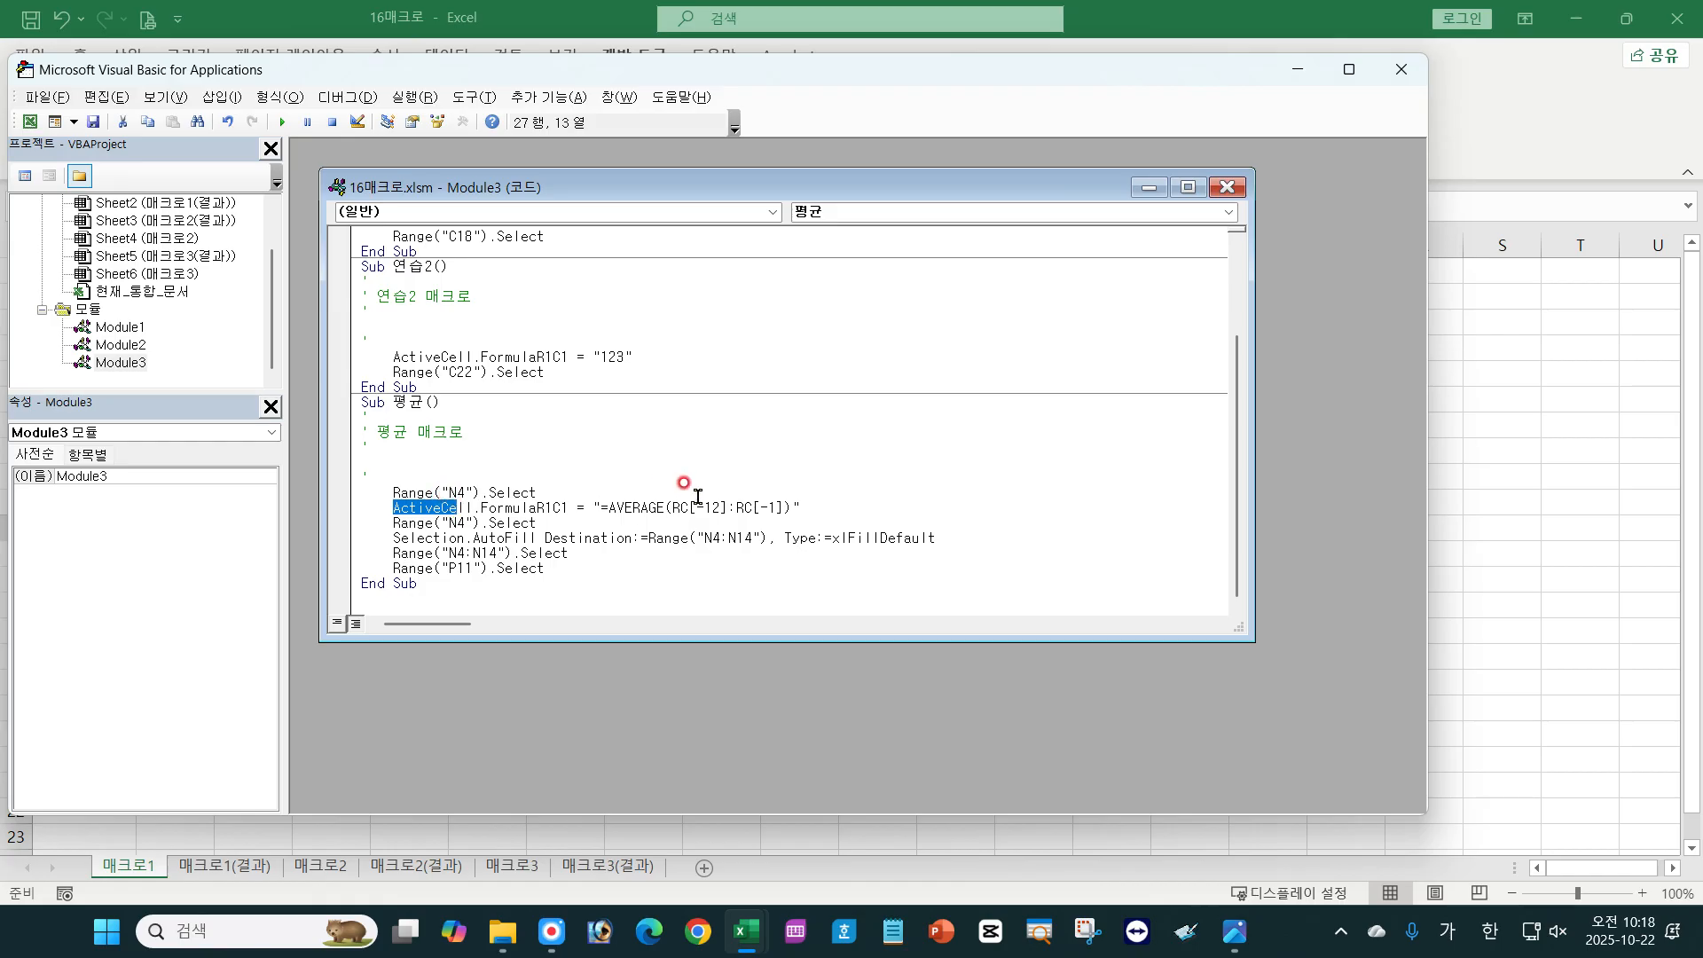
drag(666, 508, 777, 507)
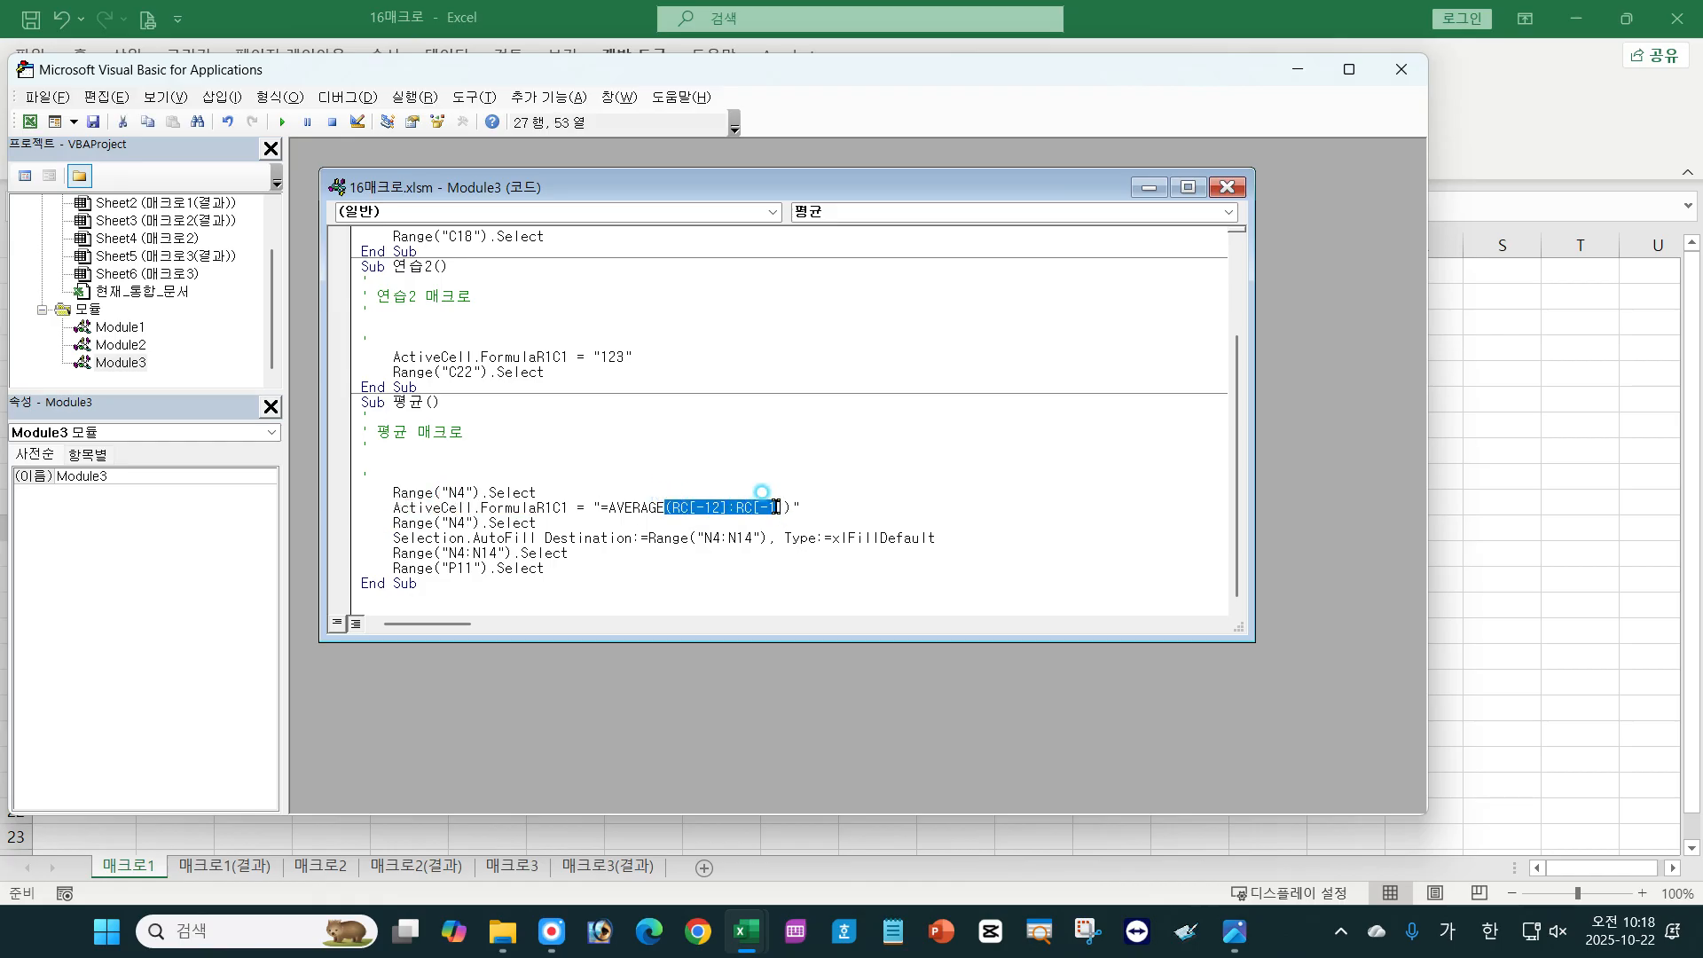
click(685, 504)
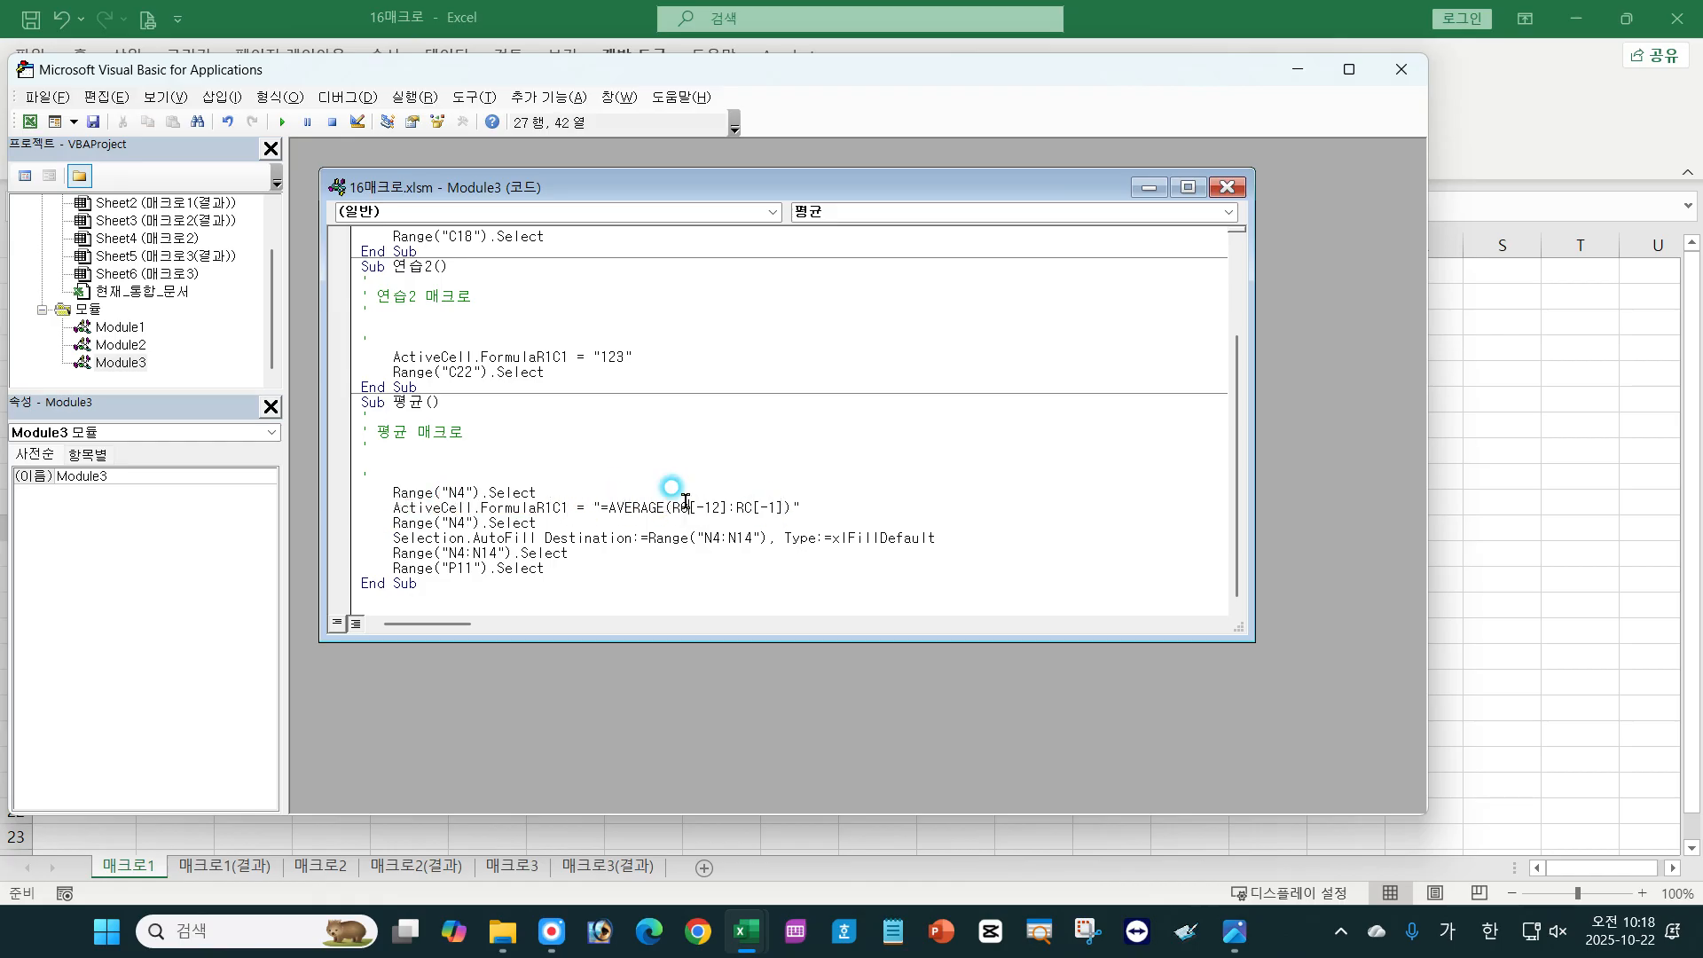
Examine the code lines for the AutoFill, the N4:N14 selection and the P11 selection, and reread the 평균 macro in order.
drag(443, 522, 551, 549)
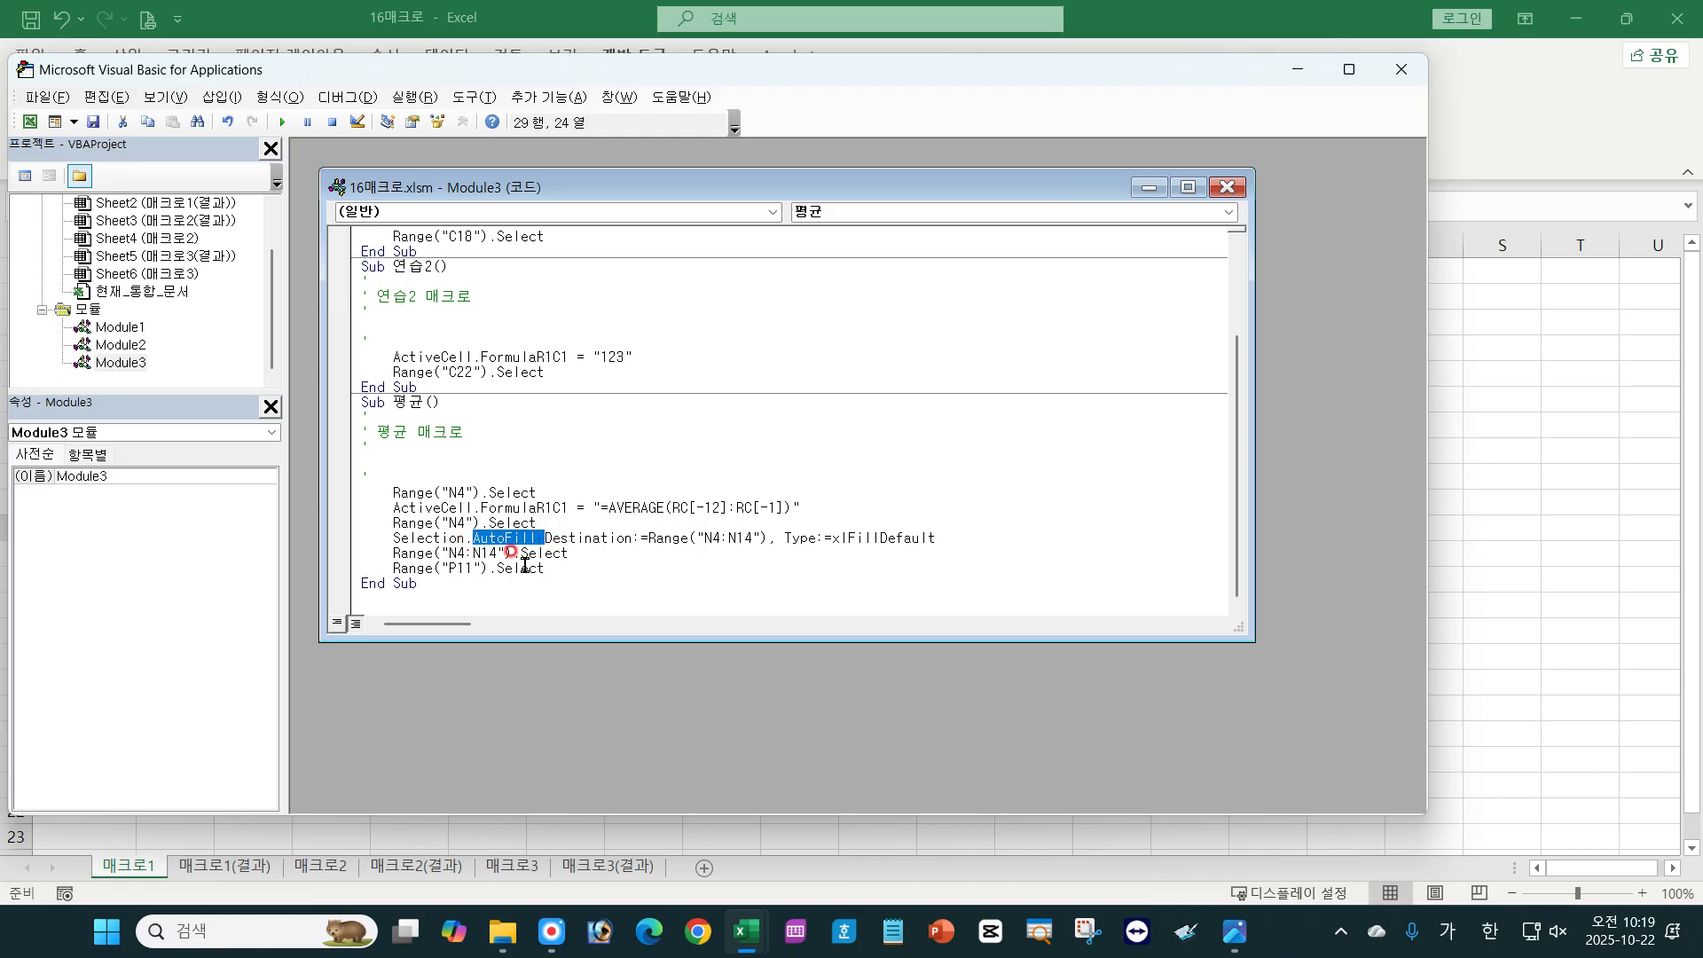
drag(441, 552, 510, 554)
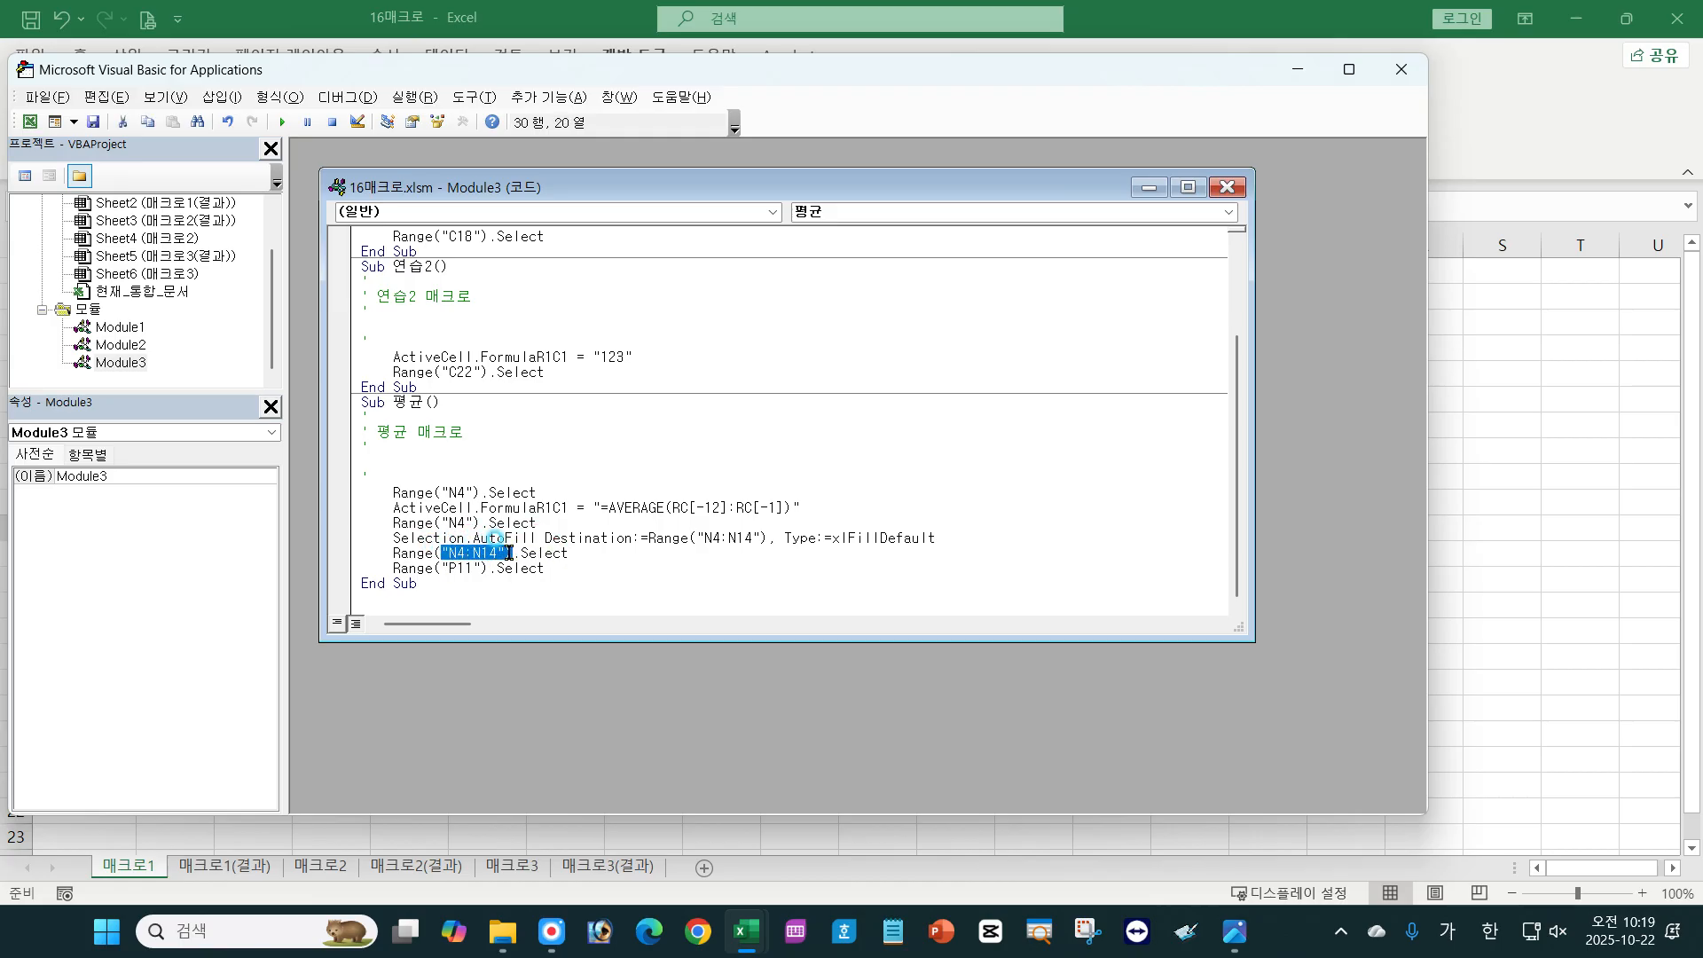
click(436, 568)
drag(443, 568, 474, 569)
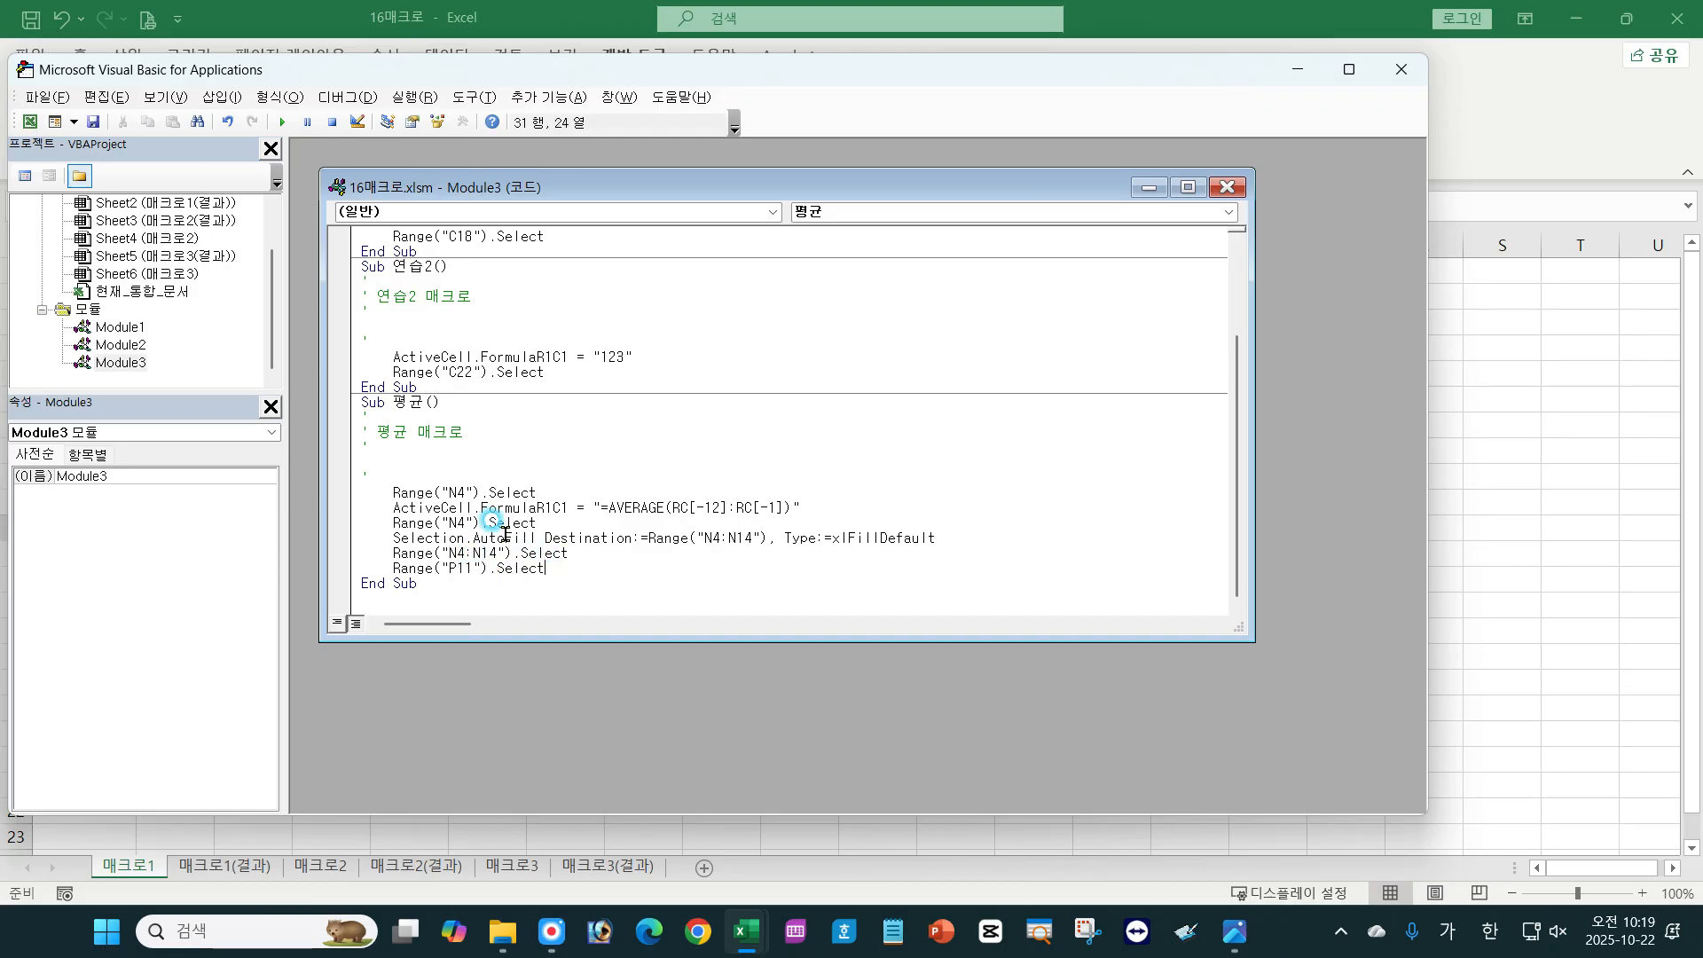
drag(441, 492, 468, 493)
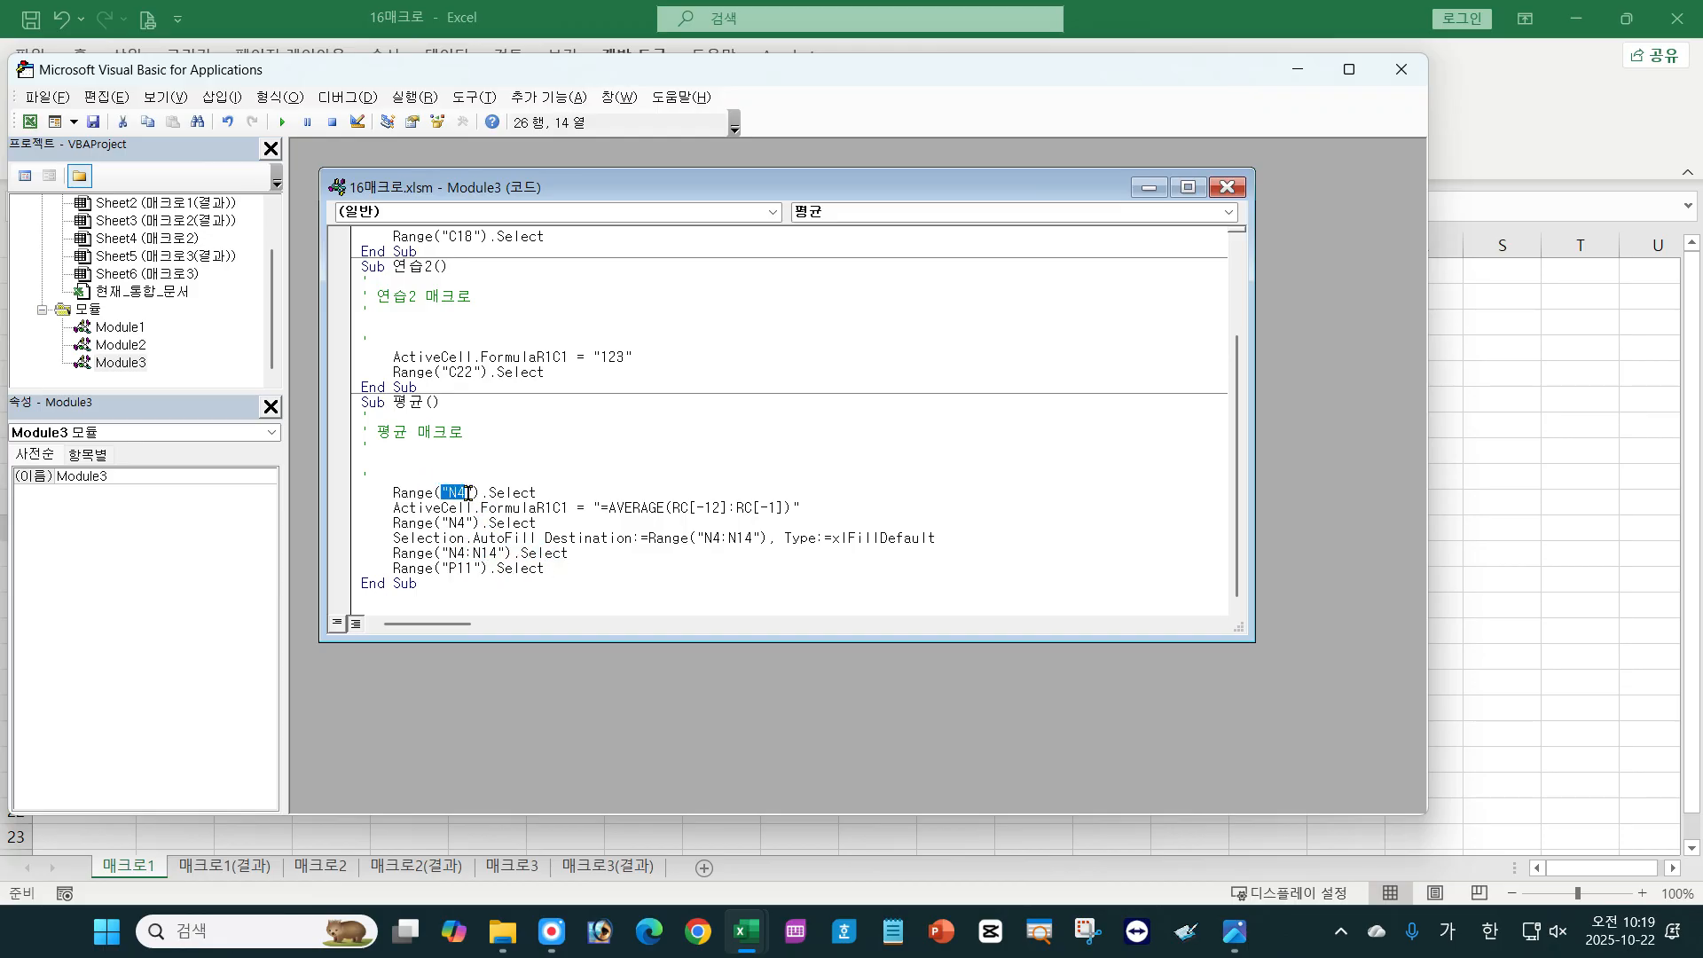
drag(617, 507, 802, 507)
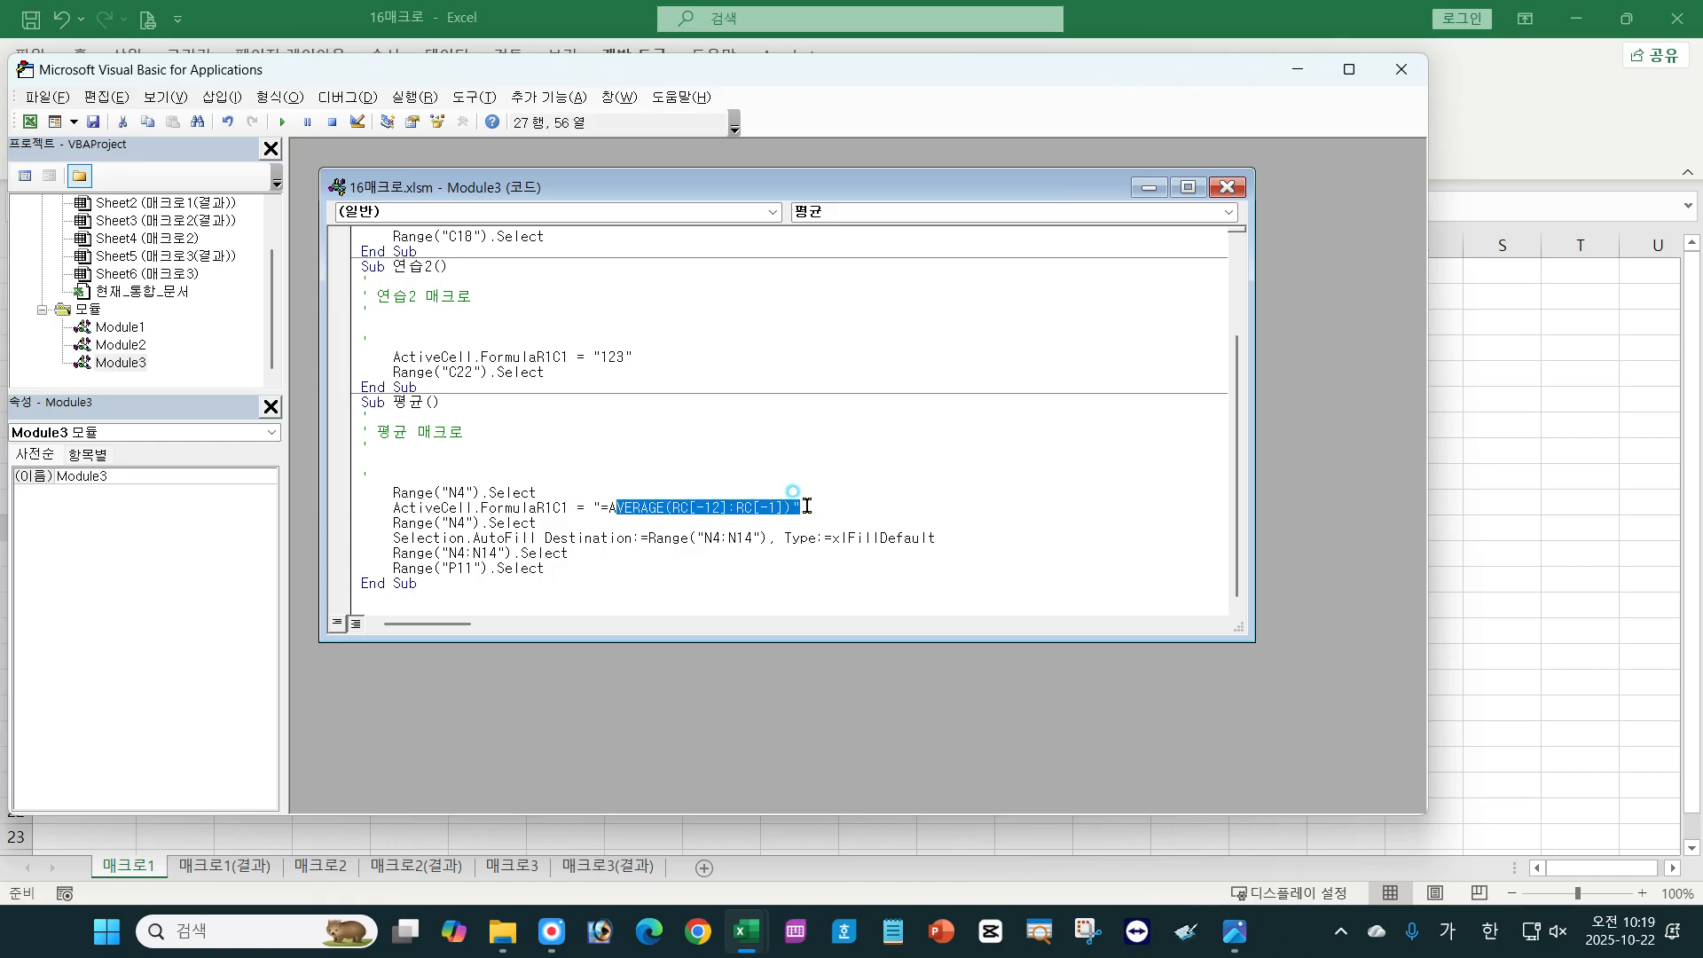
click(453, 519)
drag(496, 538, 550, 539)
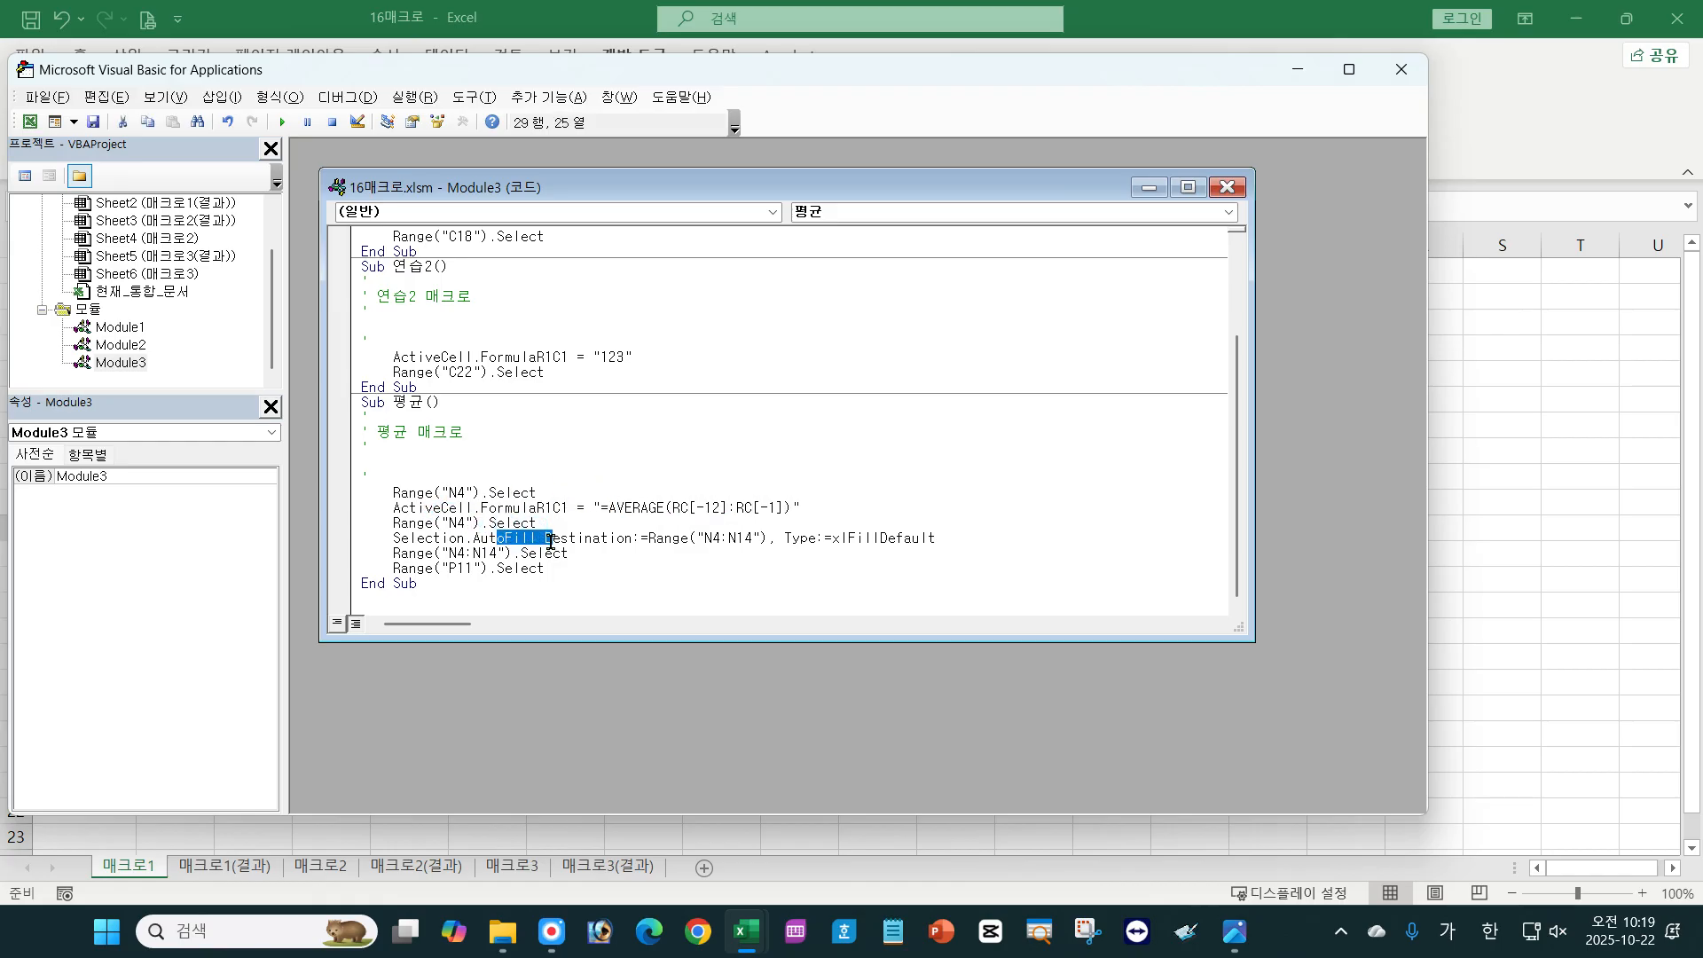
drag(434, 554, 571, 556)
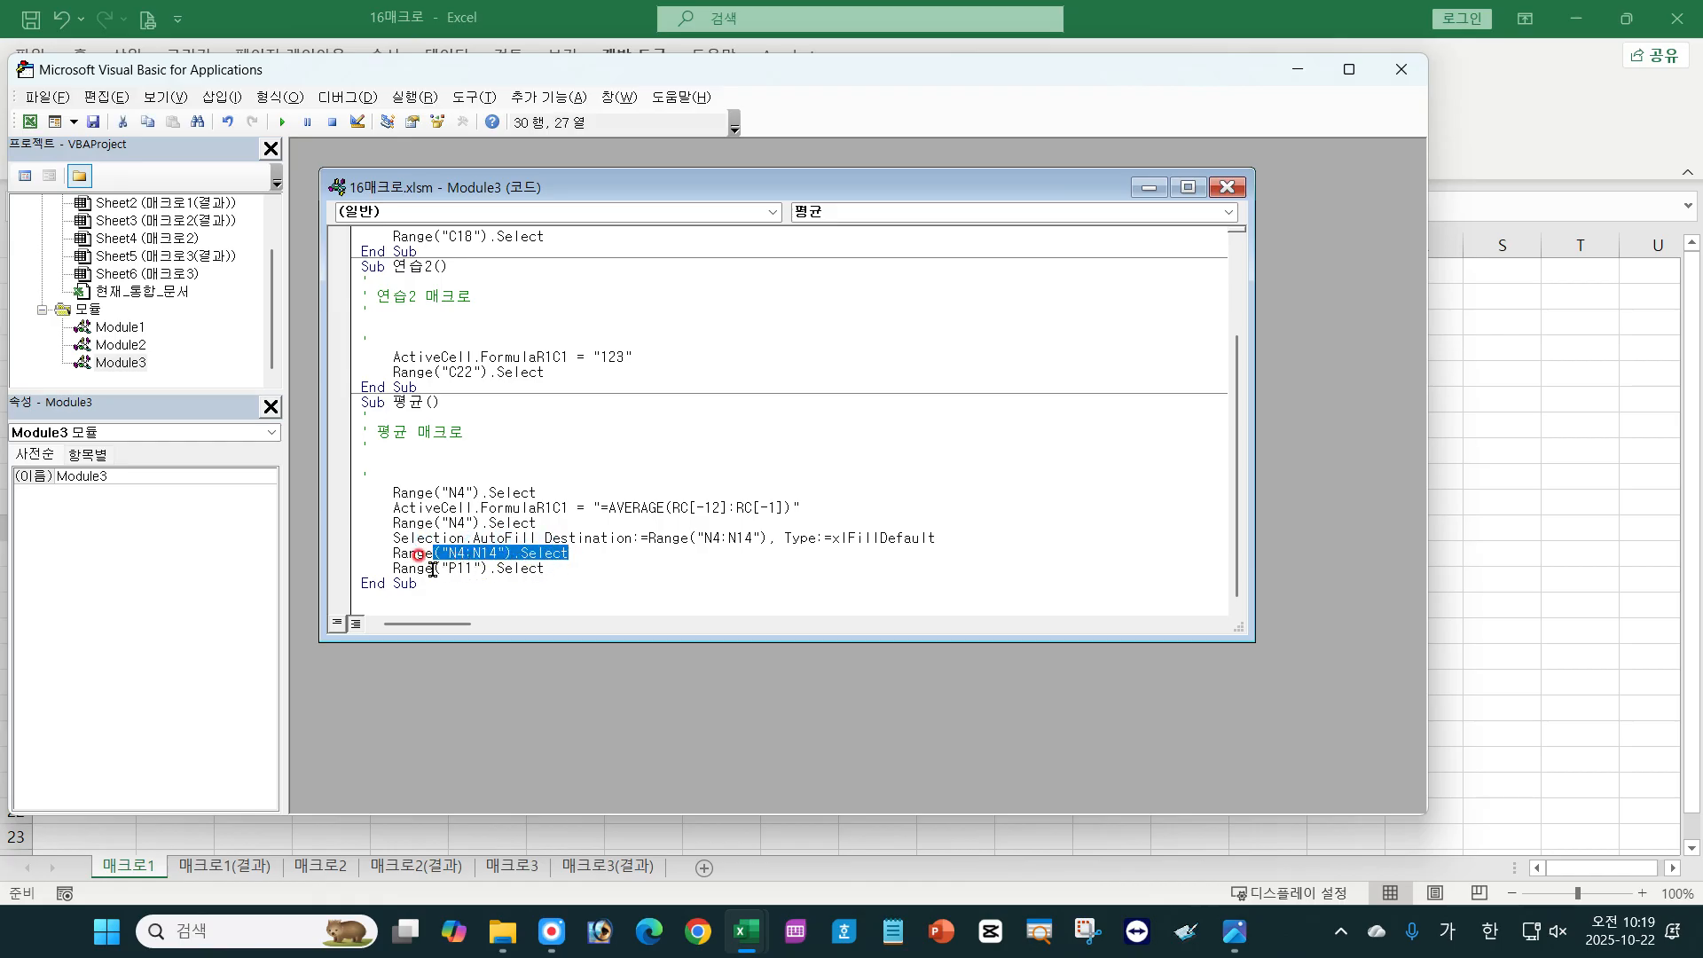
drag(432, 569, 548, 572)
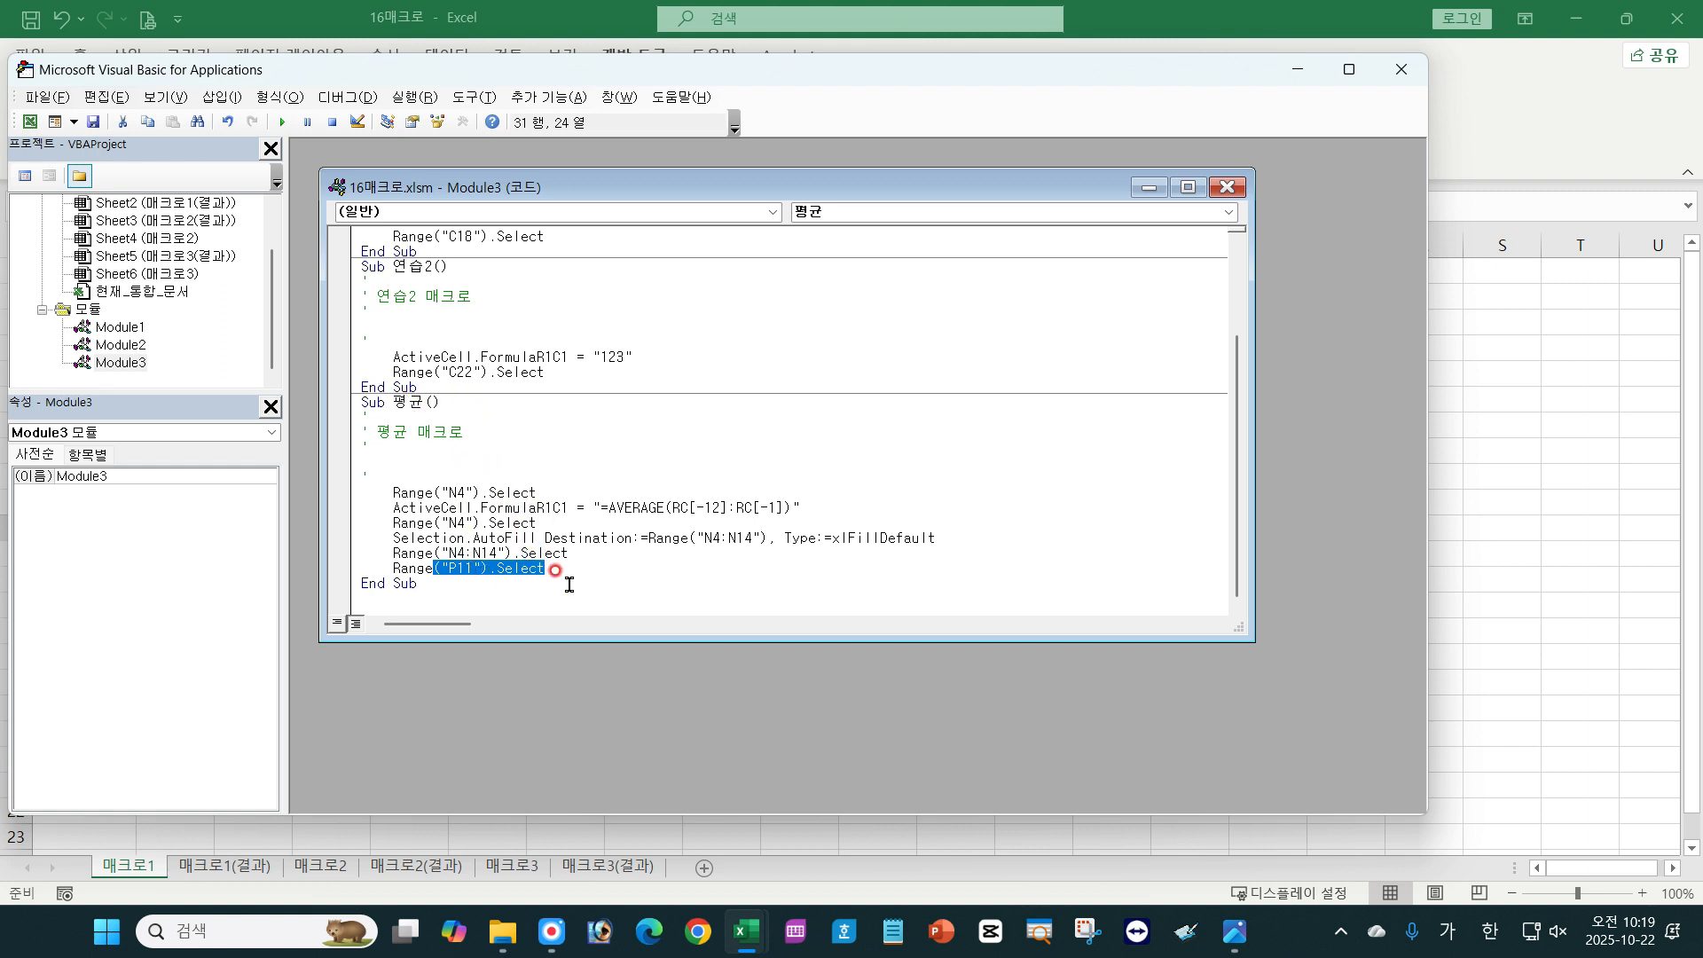
Close the Visual Basic editor and clear the averages in N4:N14 on the 매크로1 sheet.
click(1404, 72)
drag(1111, 355, 1119, 611)
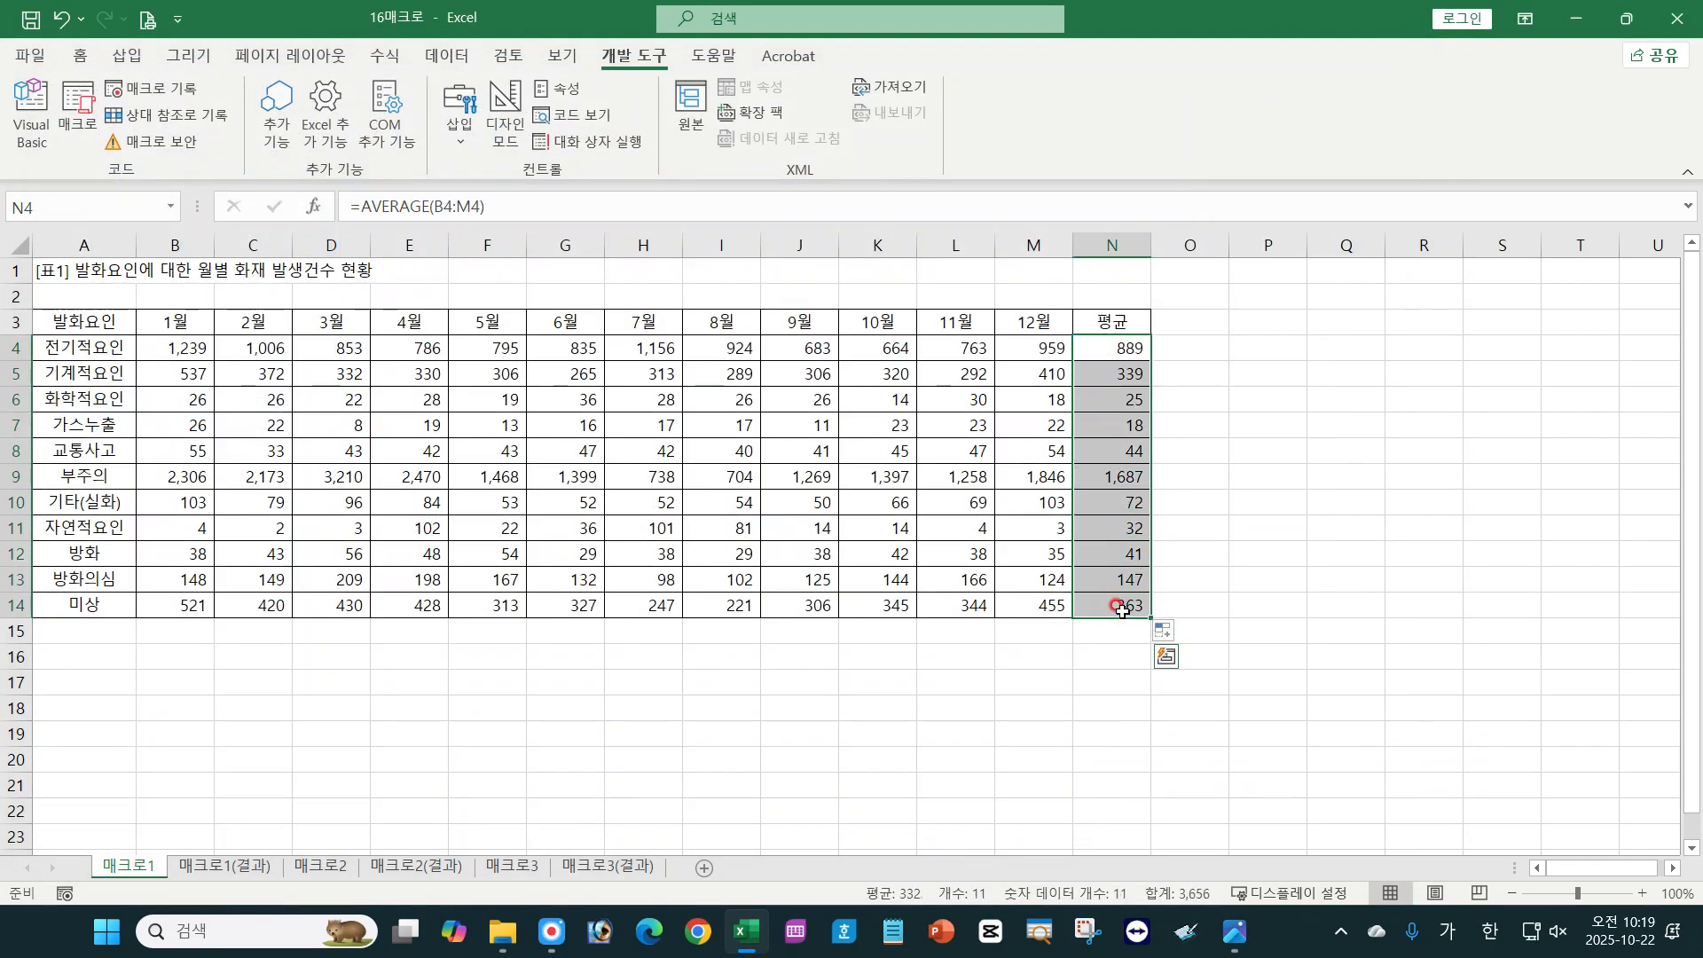
key(Delete)
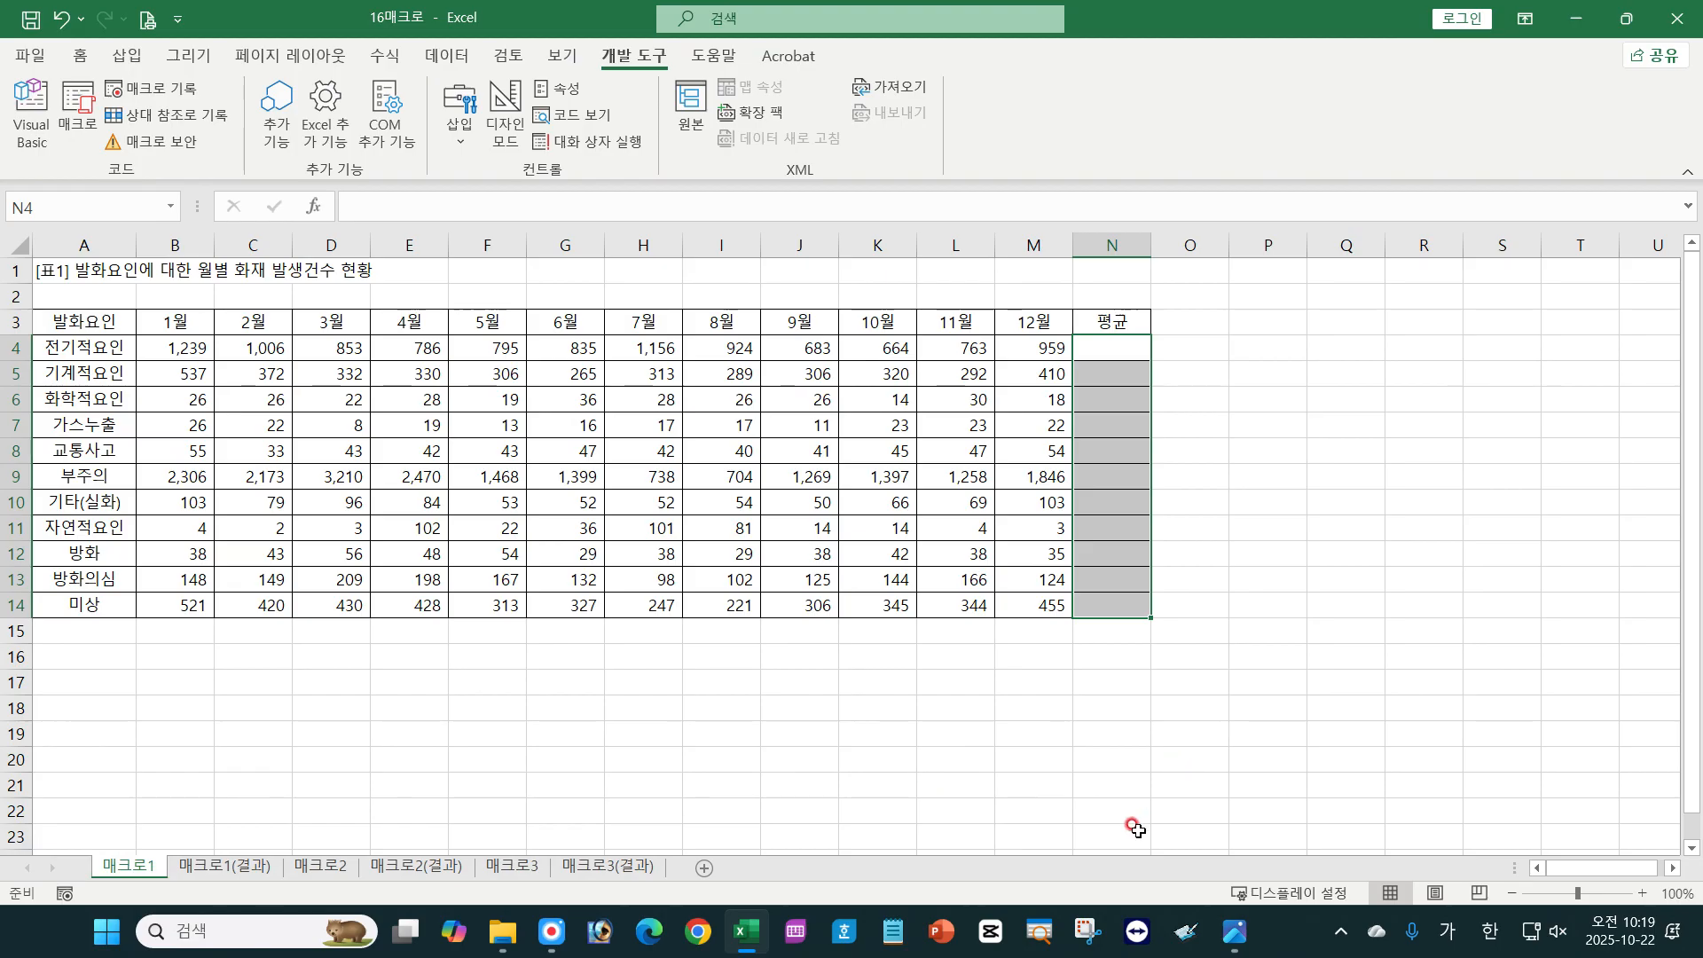
With the empty cell K21 selected, run the 평균 macro to refill the average column.
click(1000, 788)
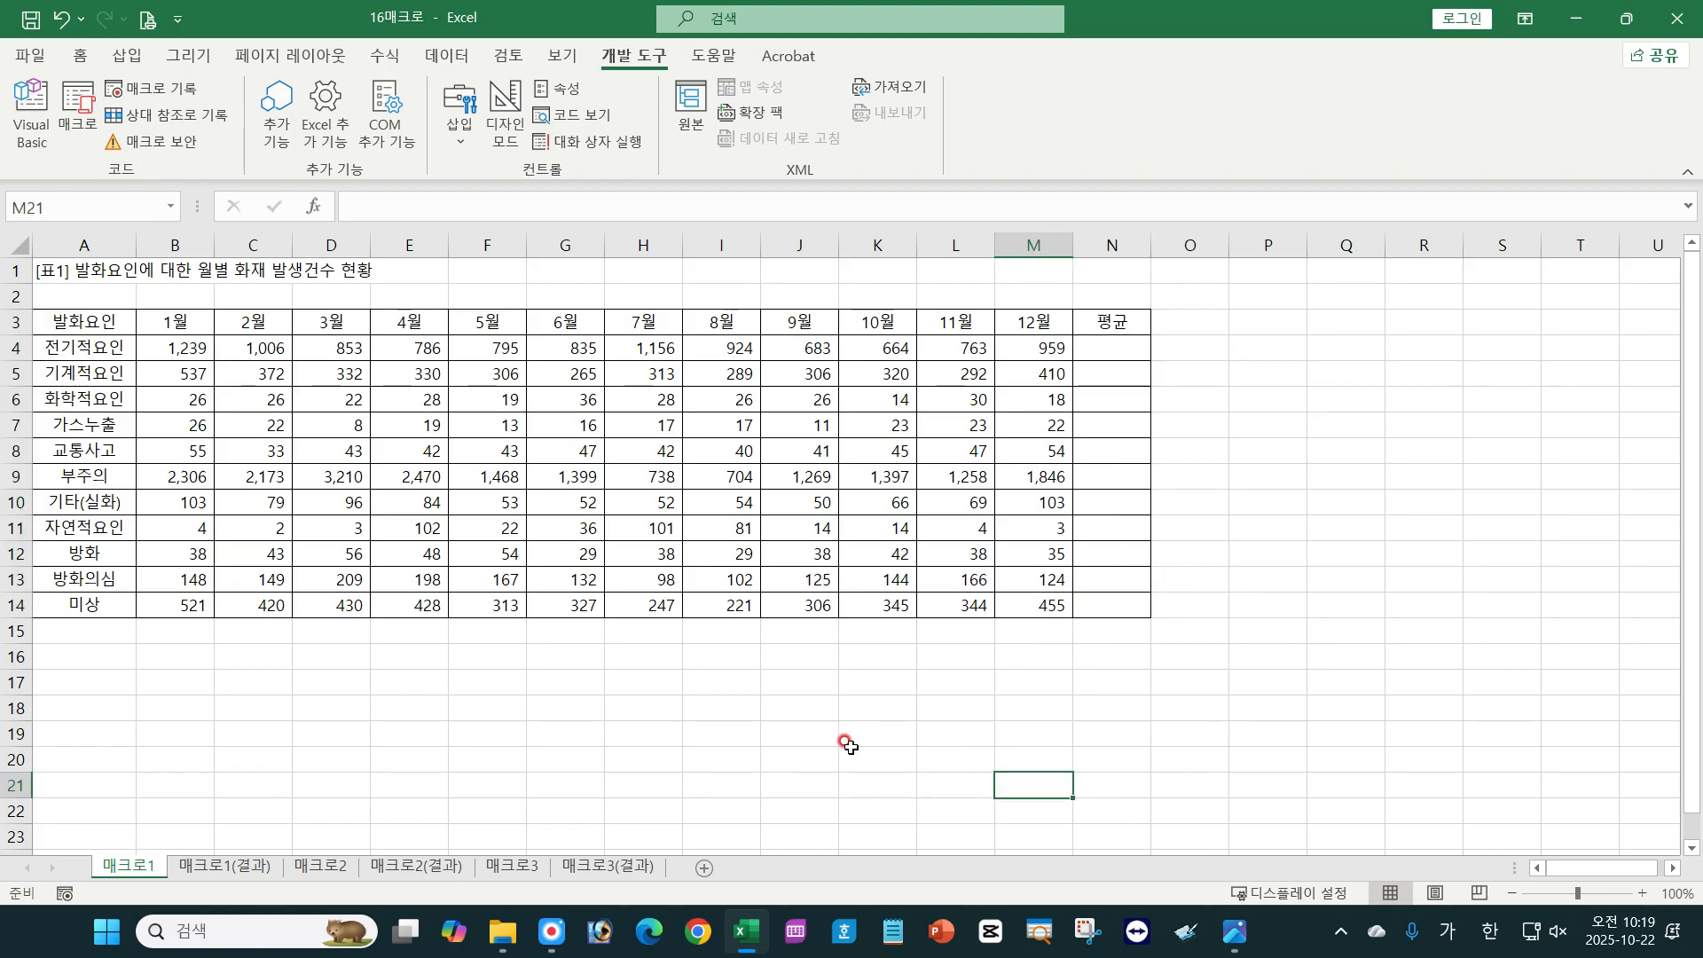
click(851, 784)
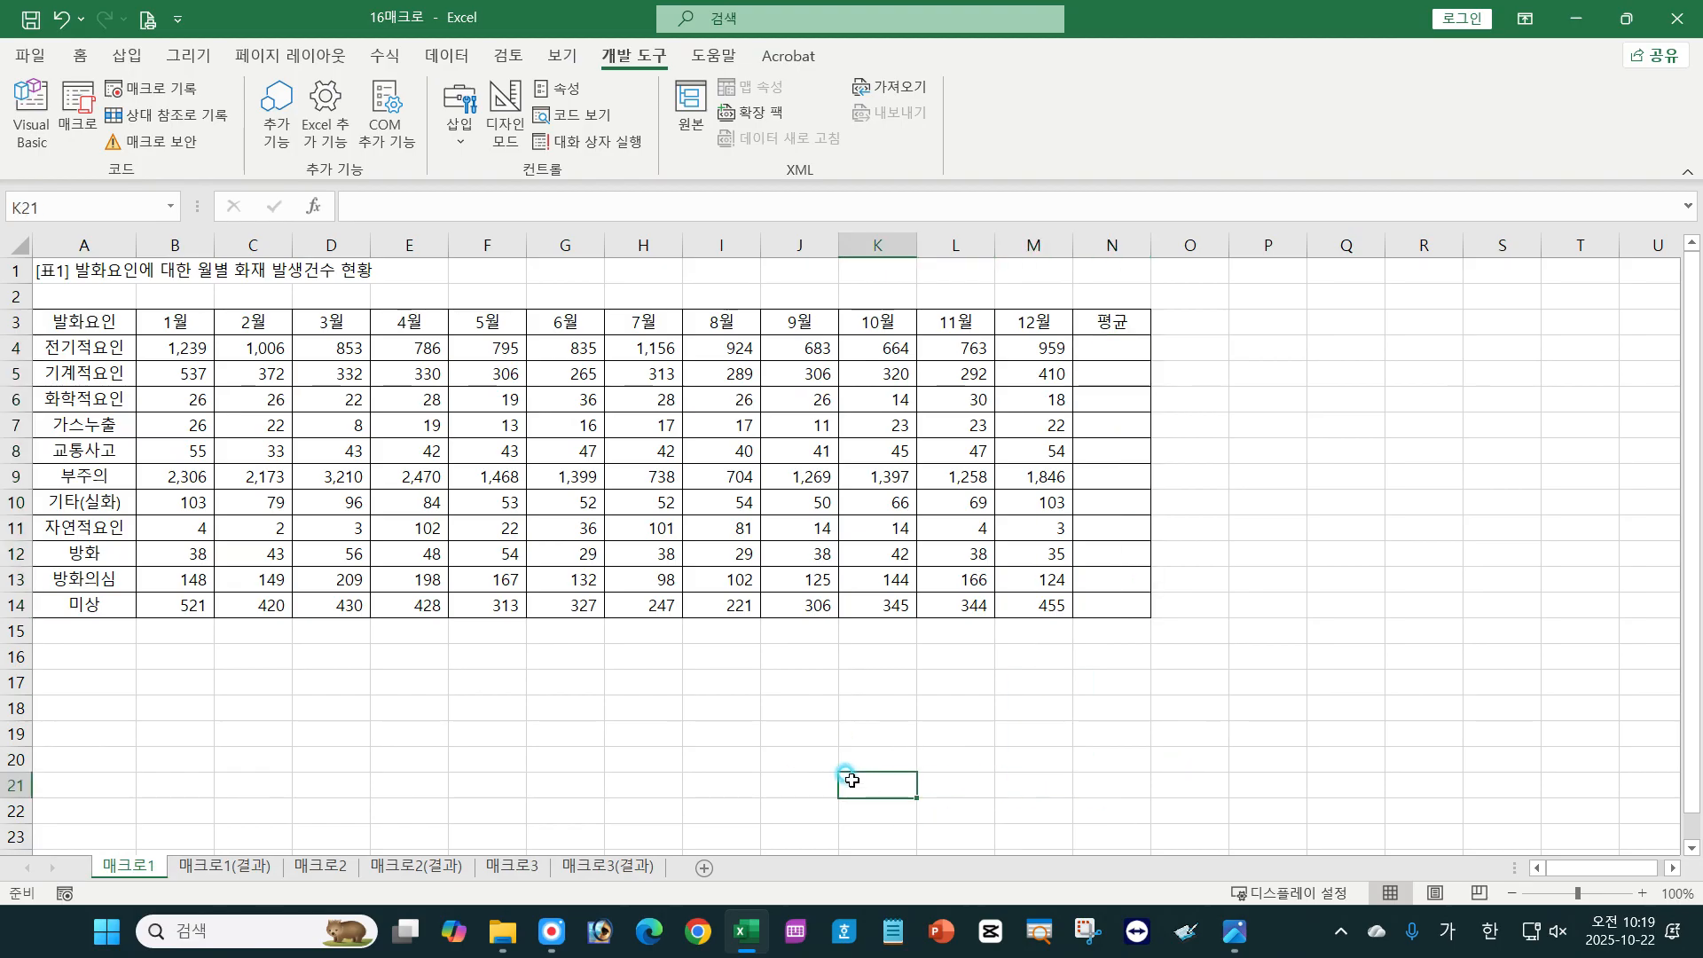
click(78, 142)
click(647, 424)
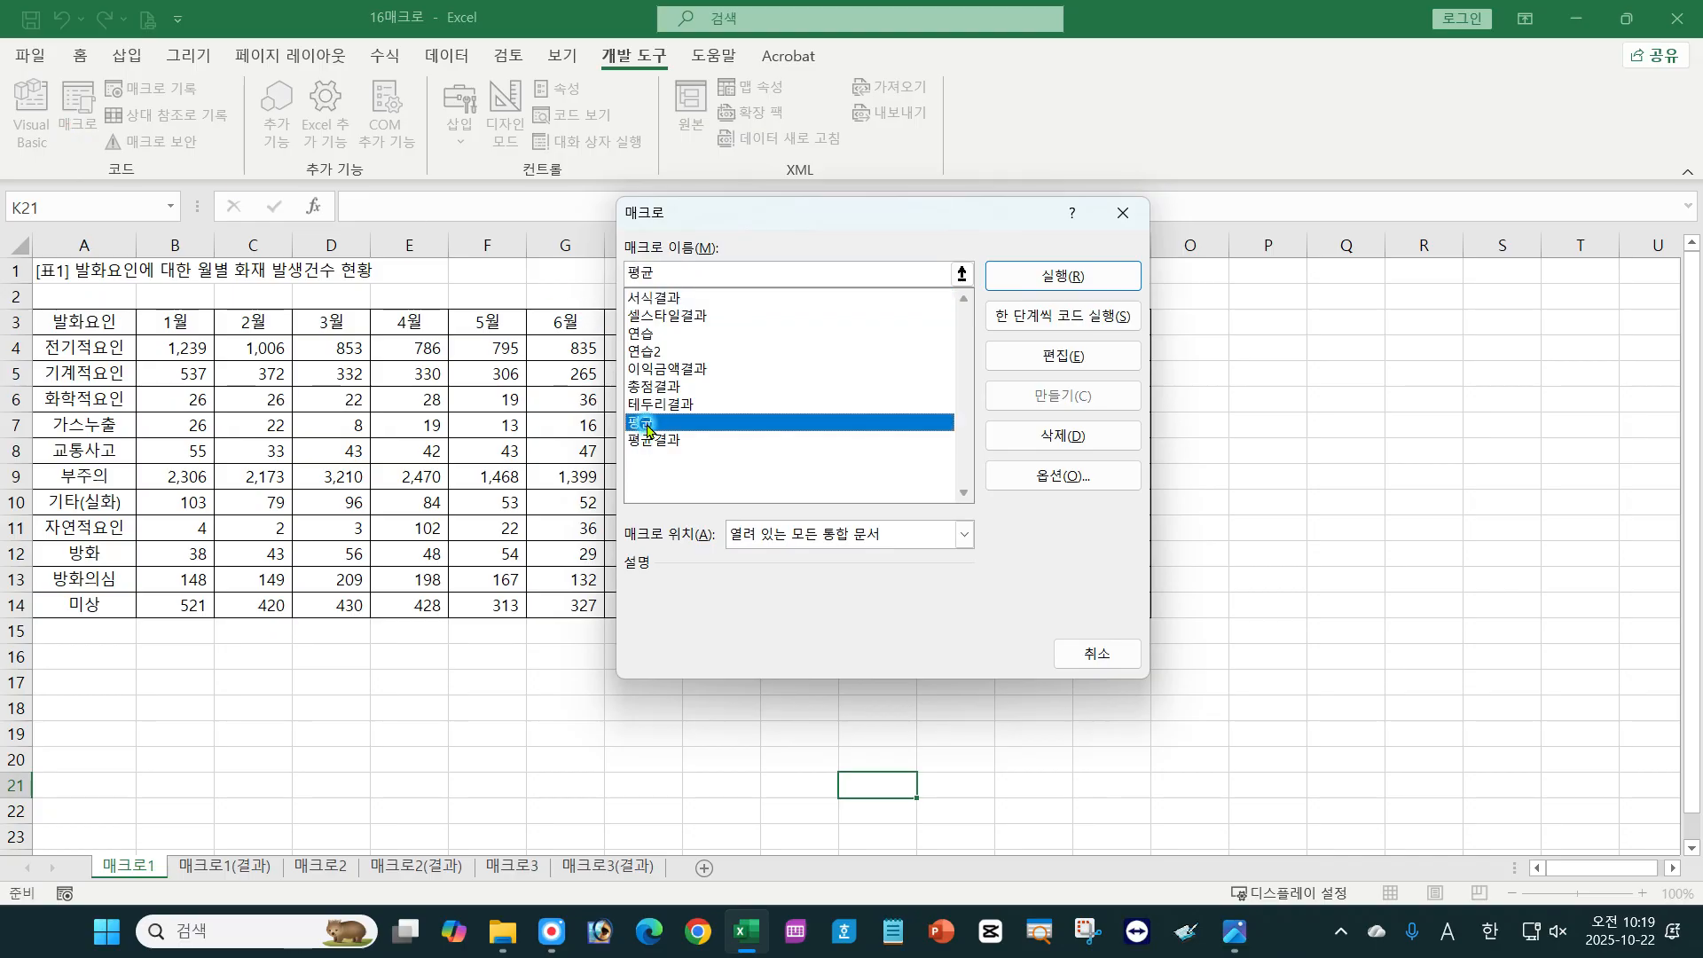
drag(923, 229, 545, 187)
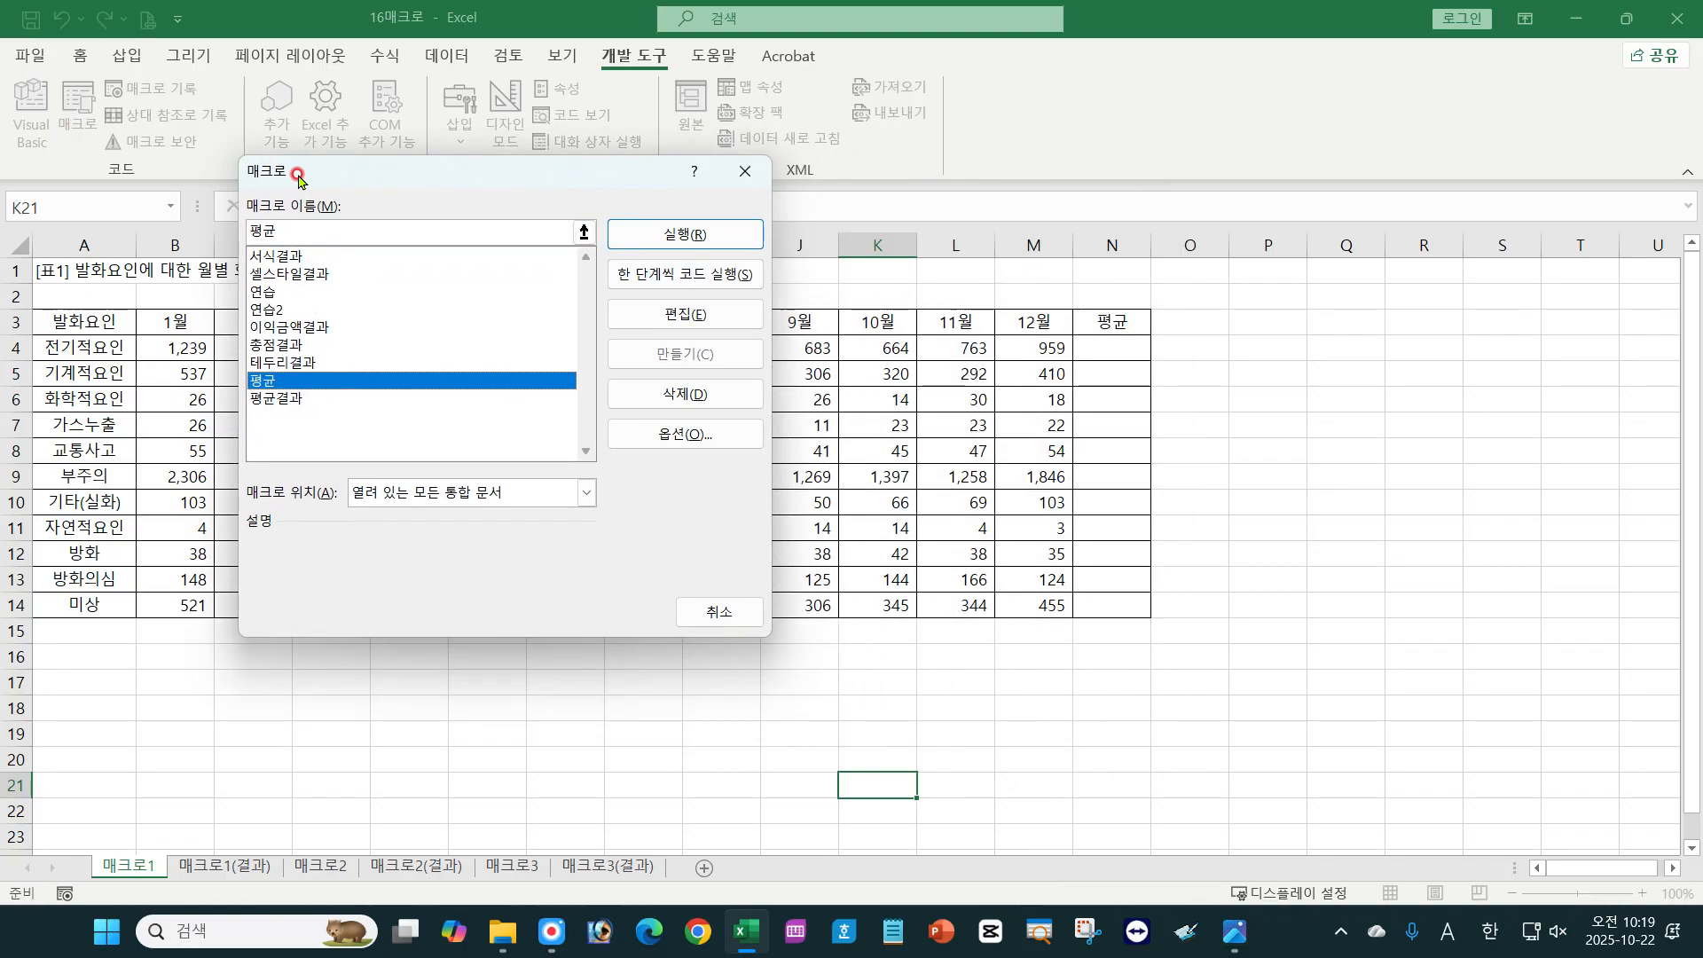
click(657, 233)
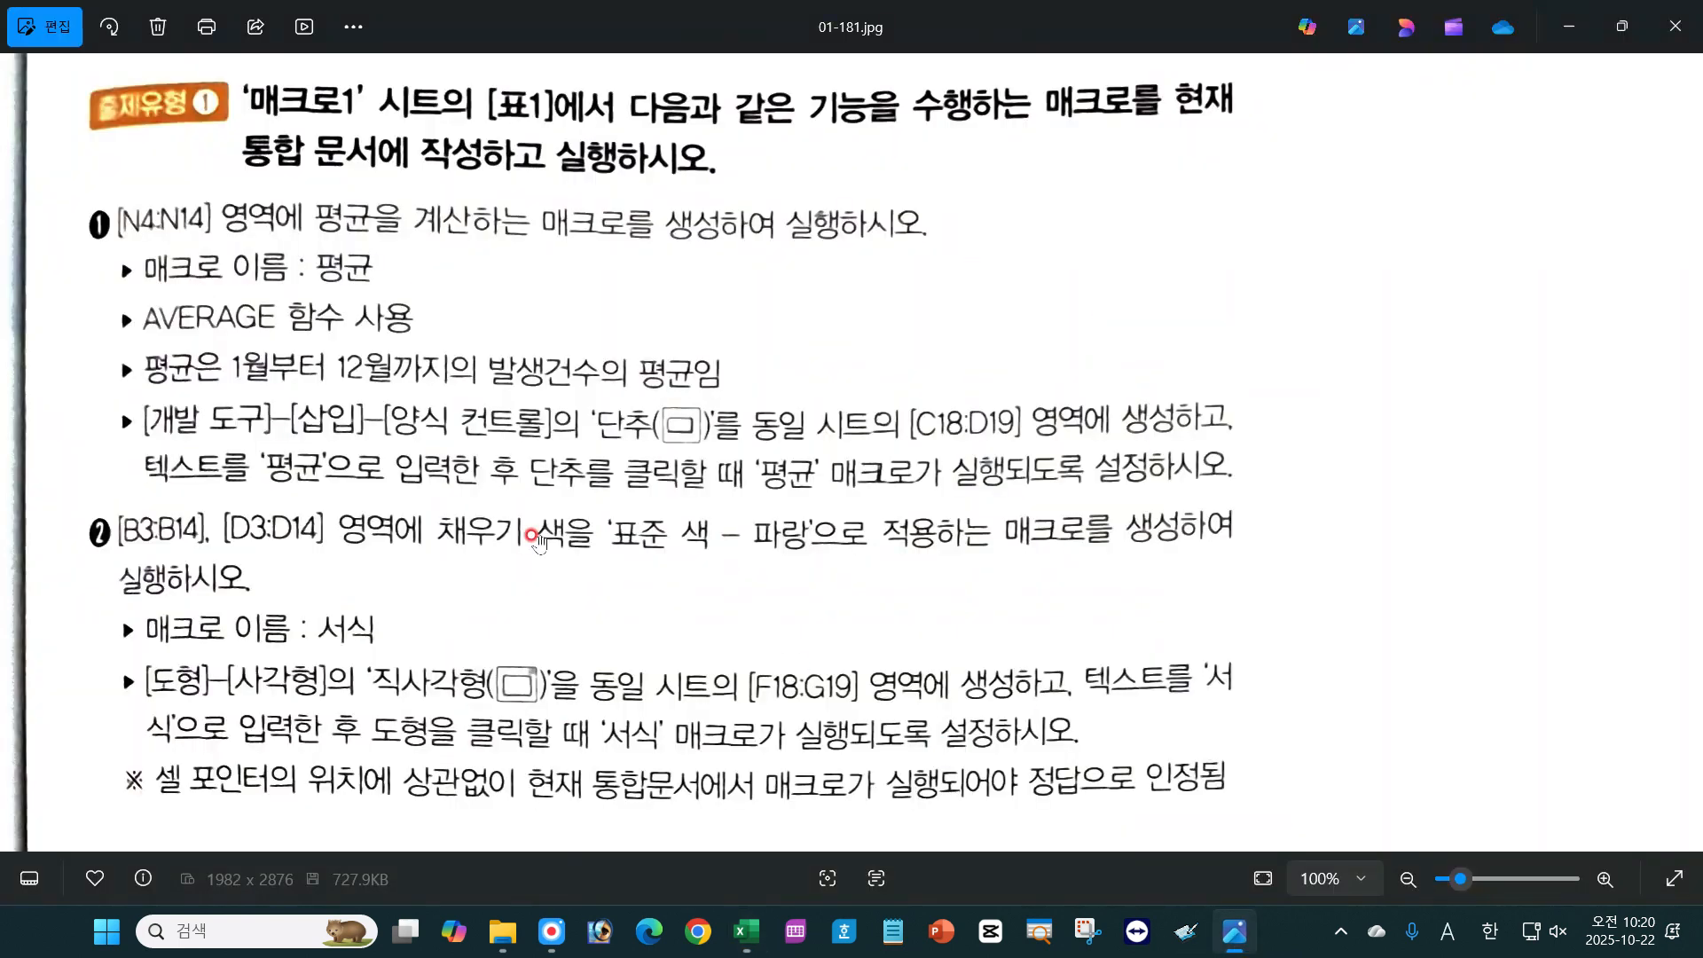
Switch to the task image 01-181.jpg to read the 서식 macro's requirements, and return to the 16매크로 workbook in Excel.
click(1235, 931)
scroll(432, 667, down, 1)
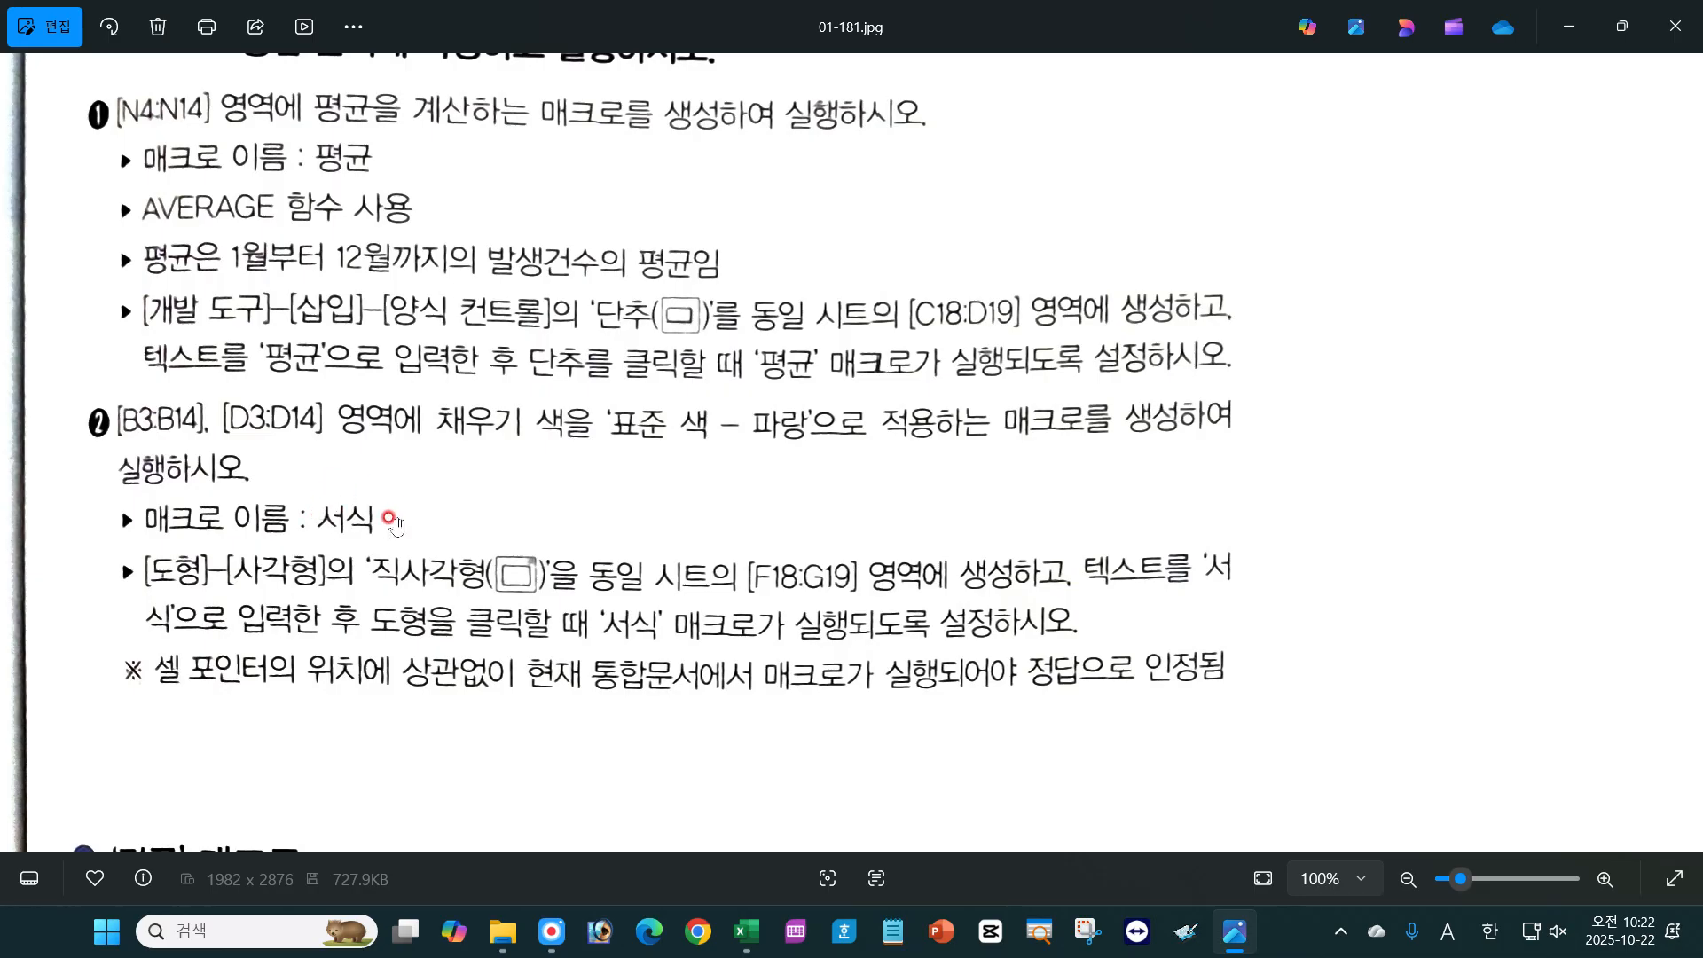
click(748, 938)
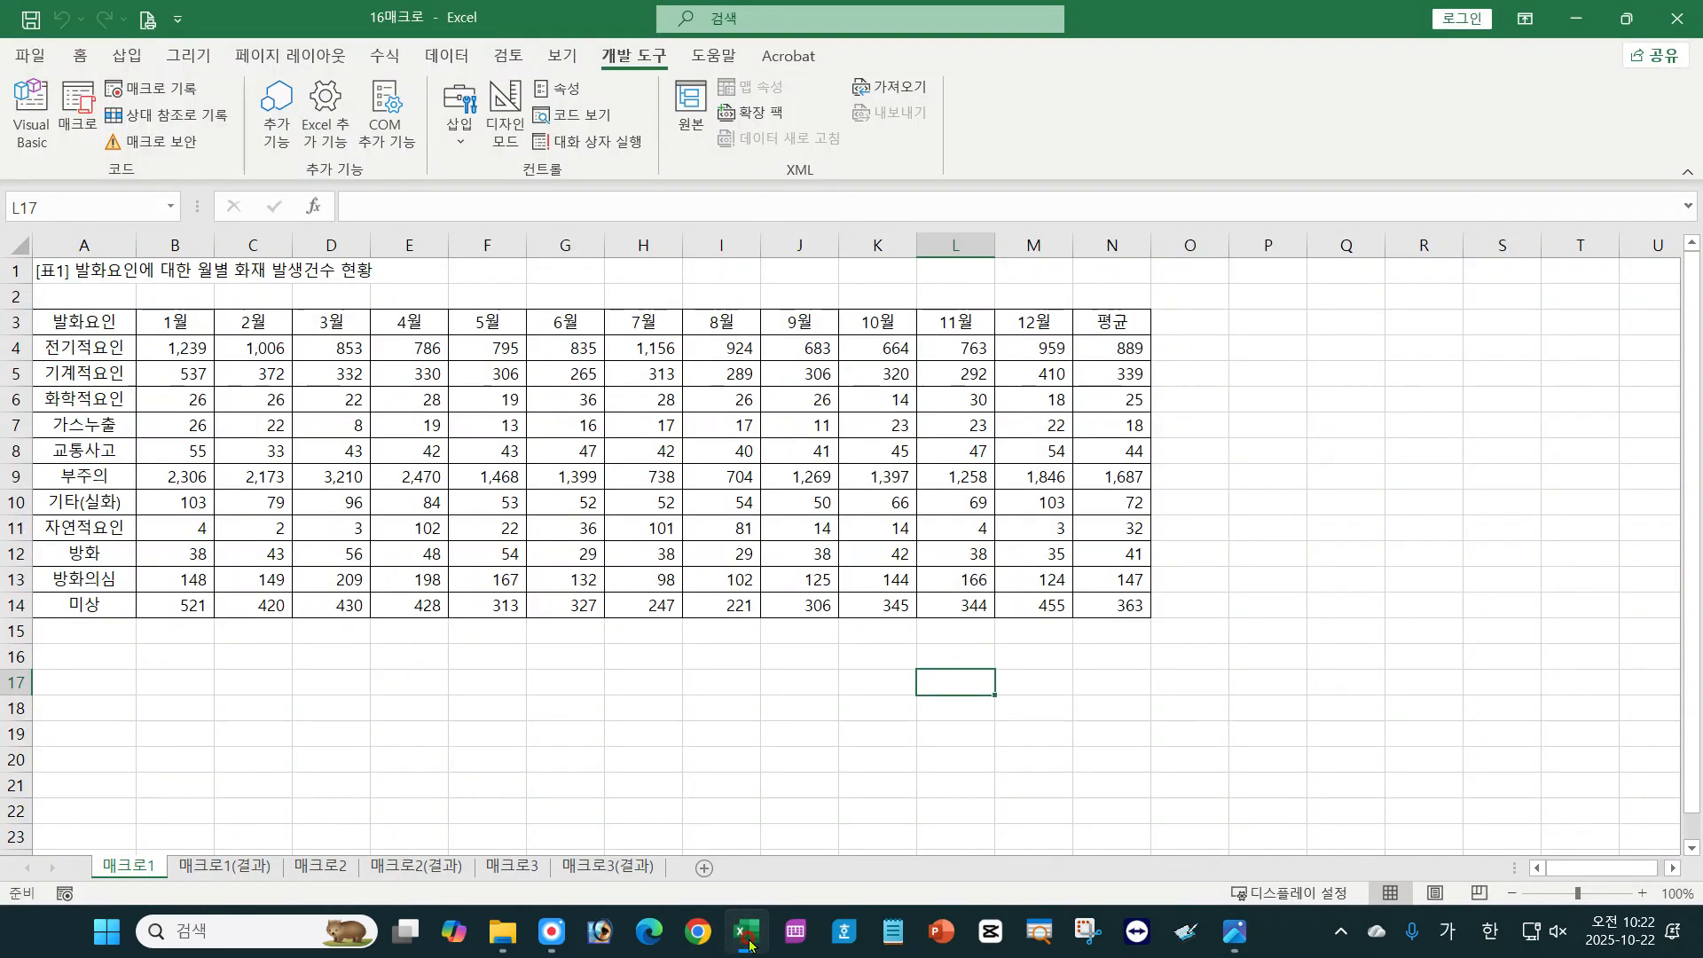
Select the ranges B3:B14 and D3:D14 together as a practice run before recording.
click(515, 698)
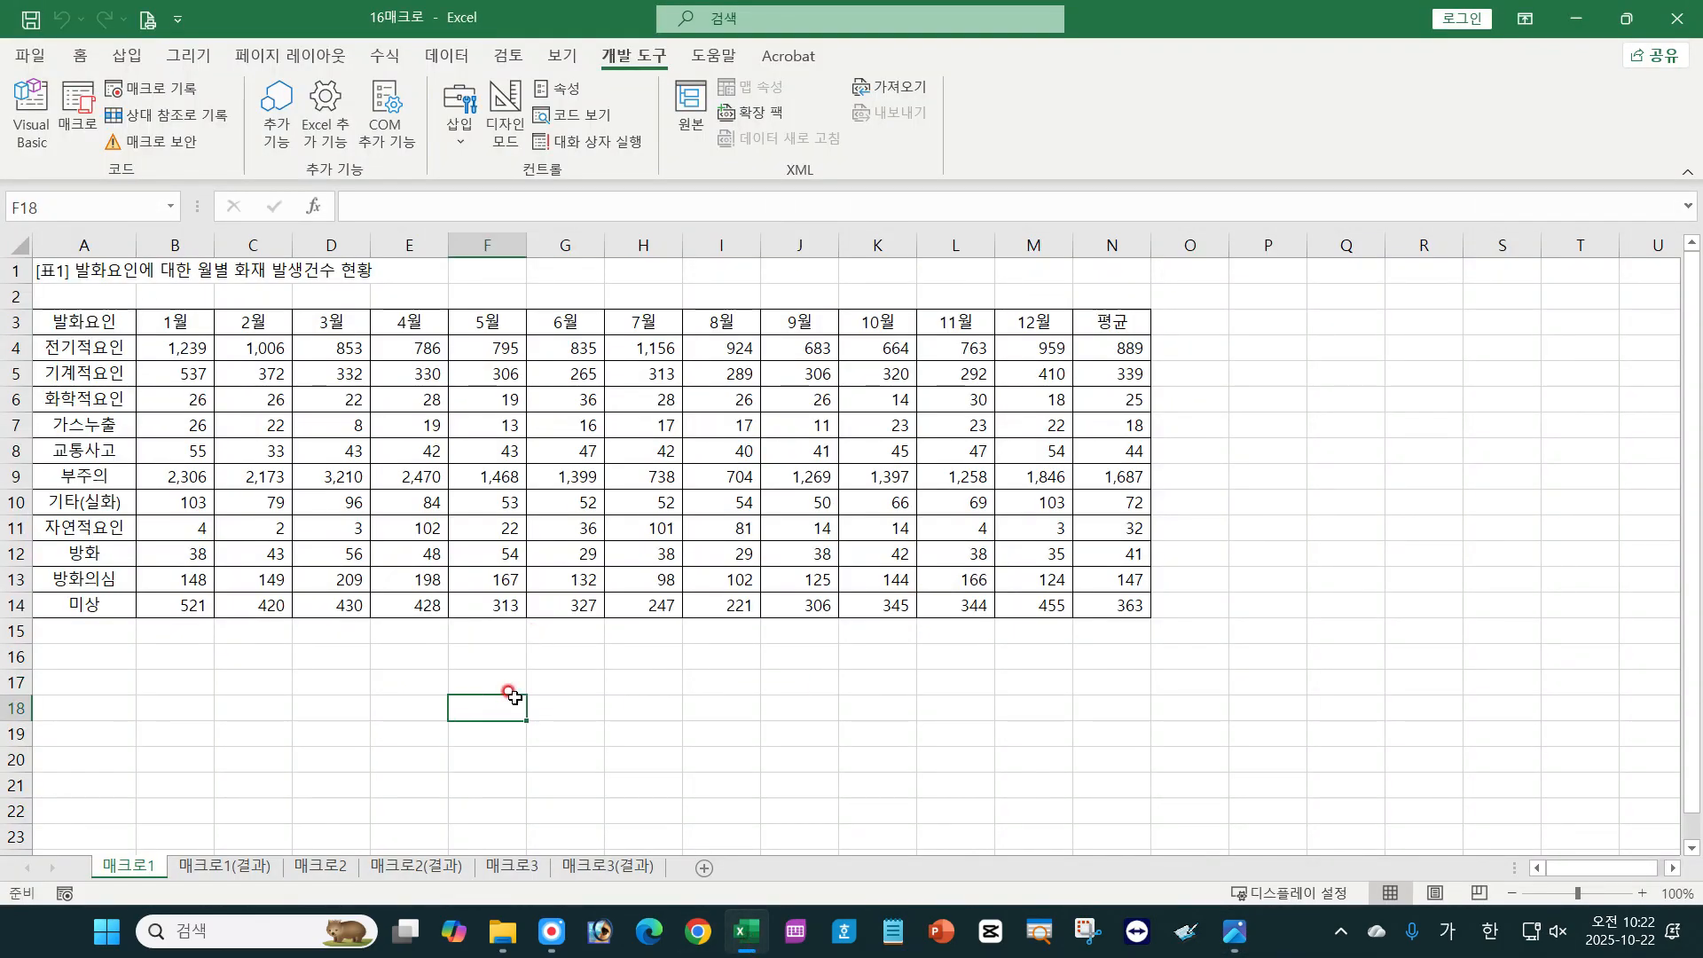
click(176, 322)
drag(176, 322, 164, 616)
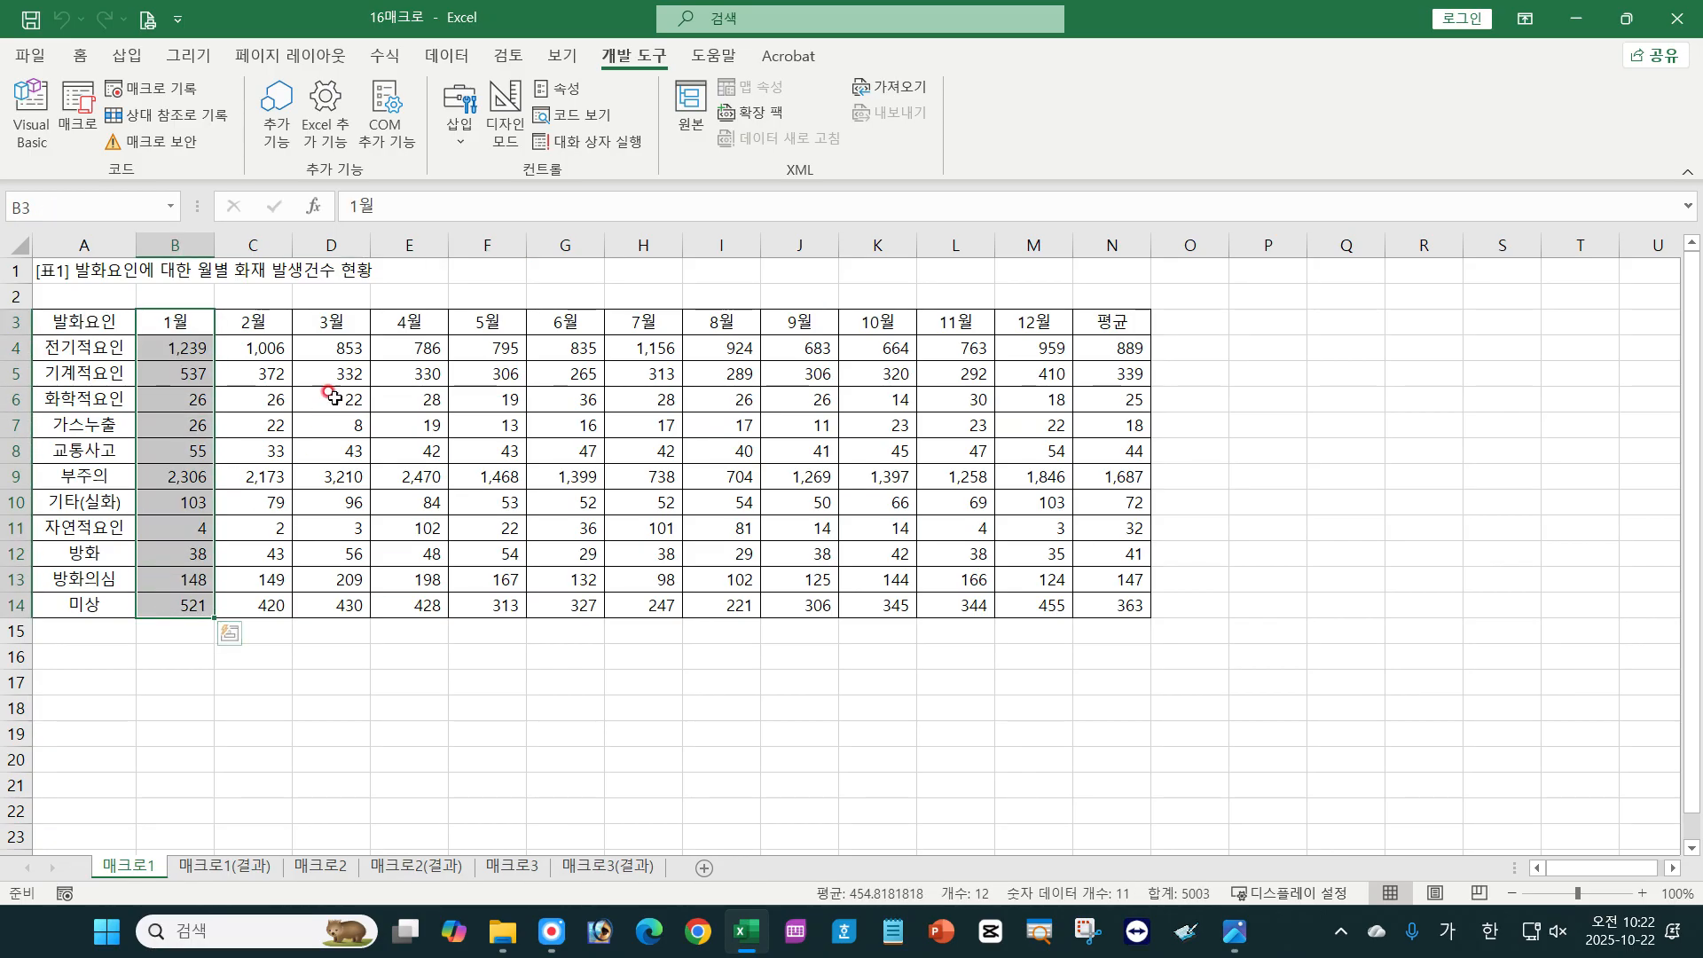
drag(333, 322, 327, 605)
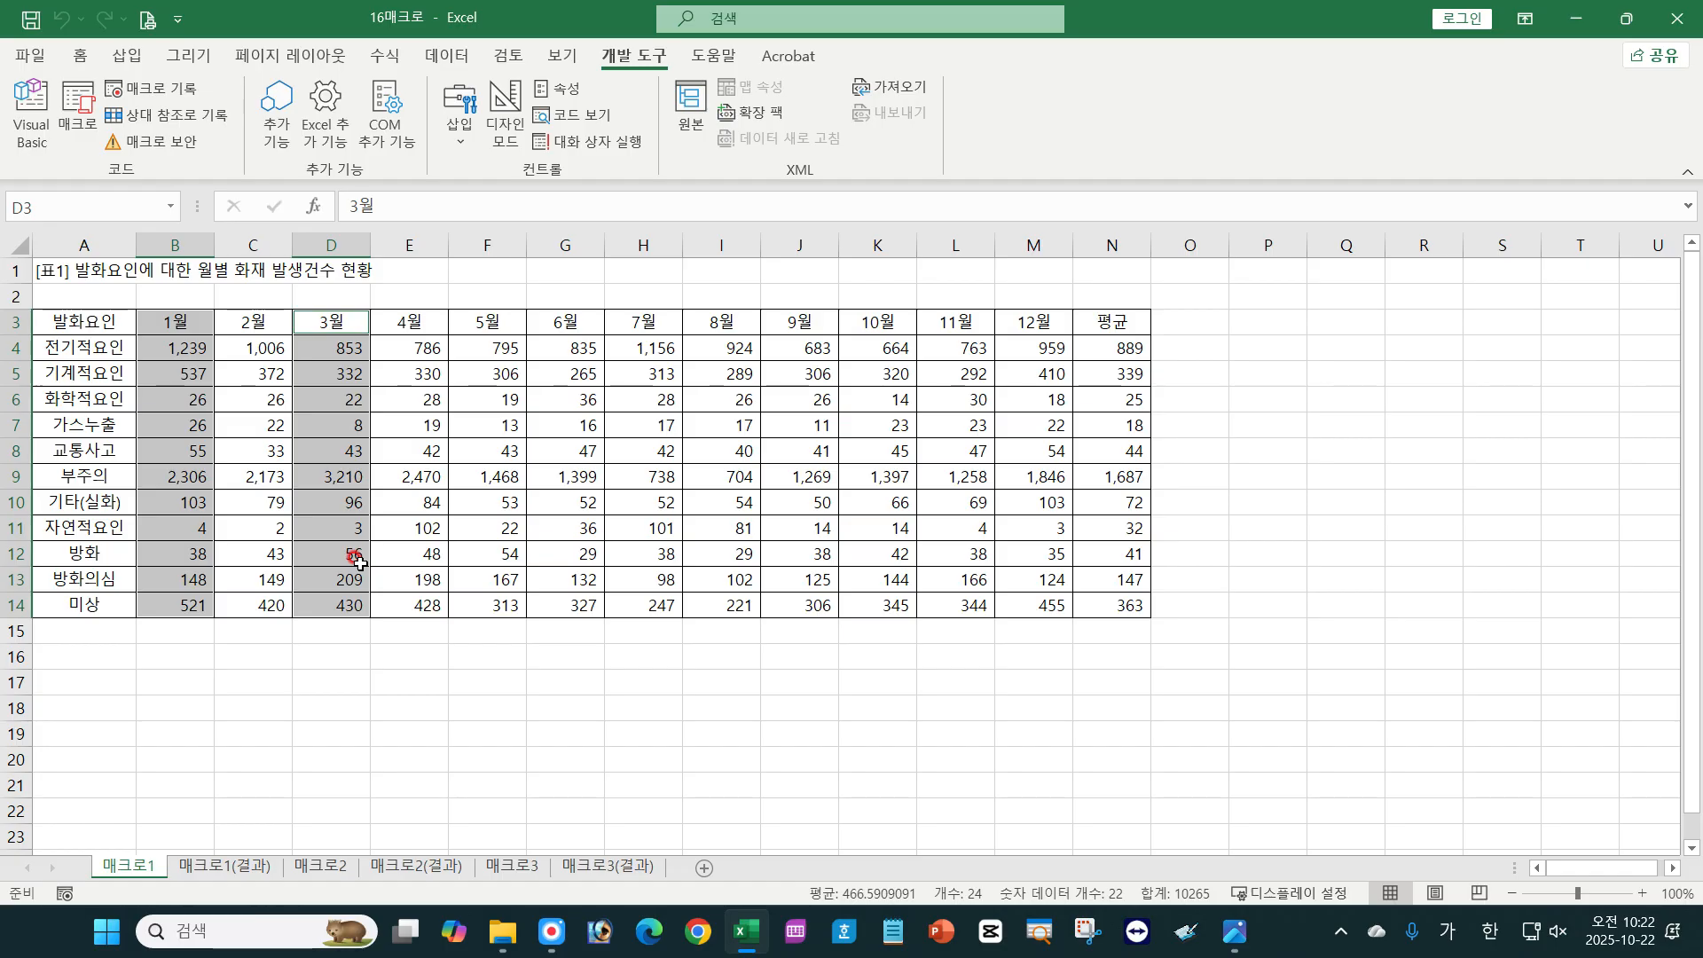
With the empty cell G18 selected, start recording a macro named 서식 stored in the current workbook.
click(572, 712)
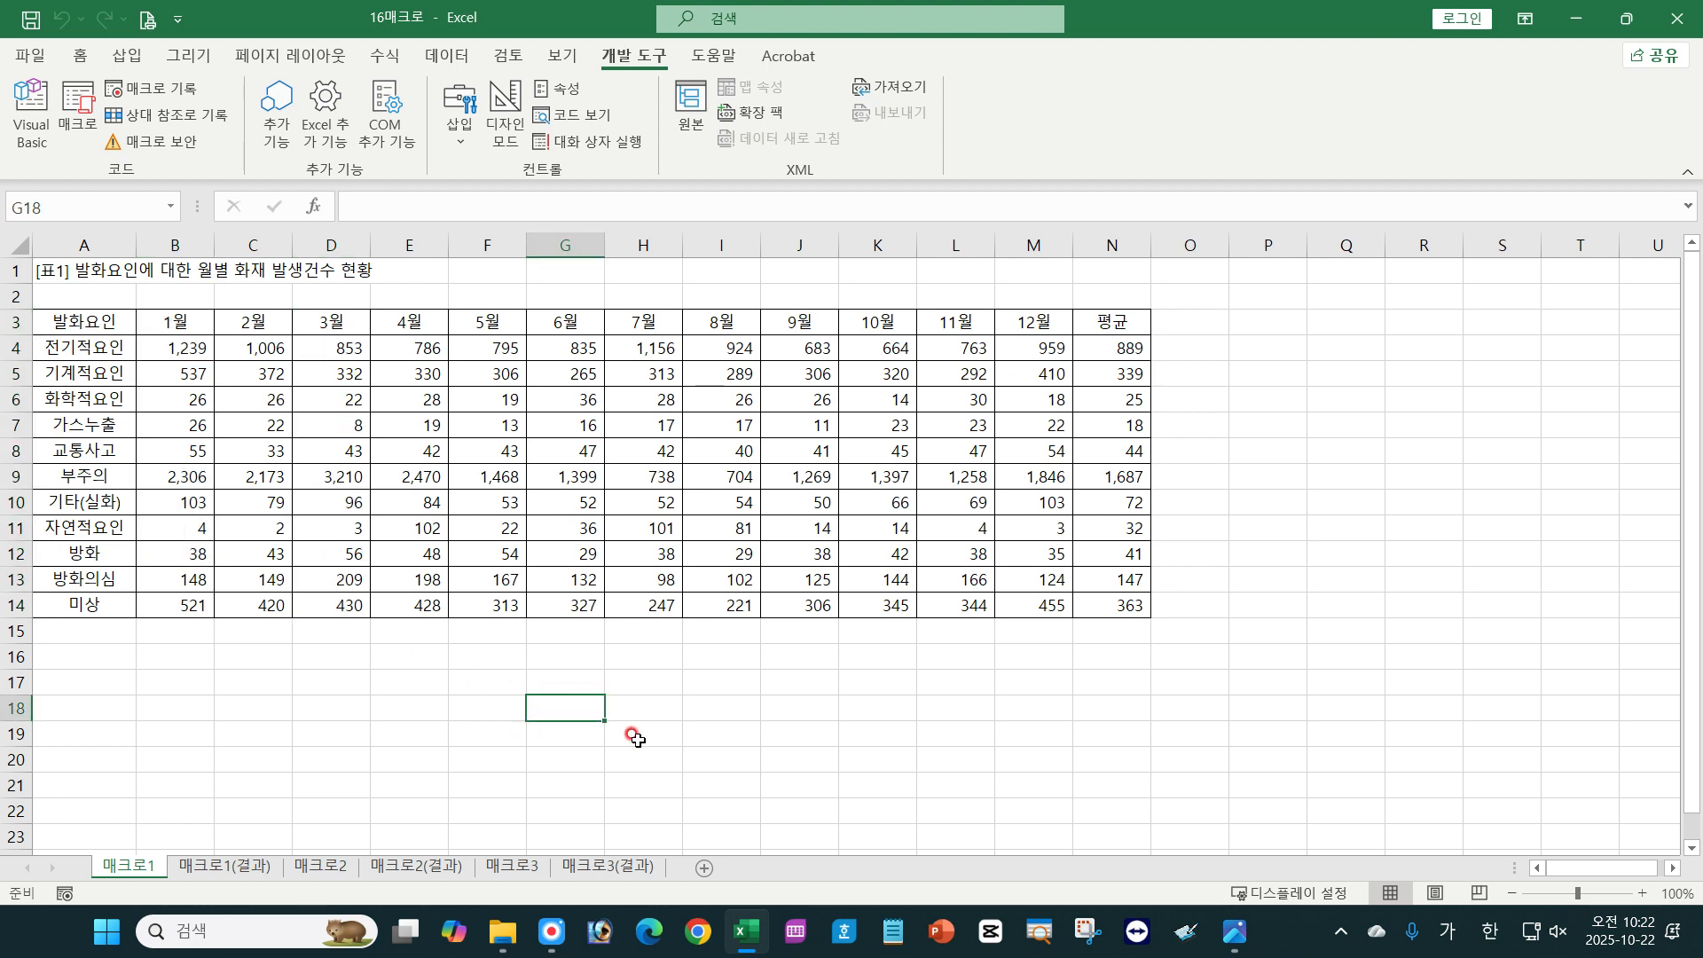
click(167, 89)
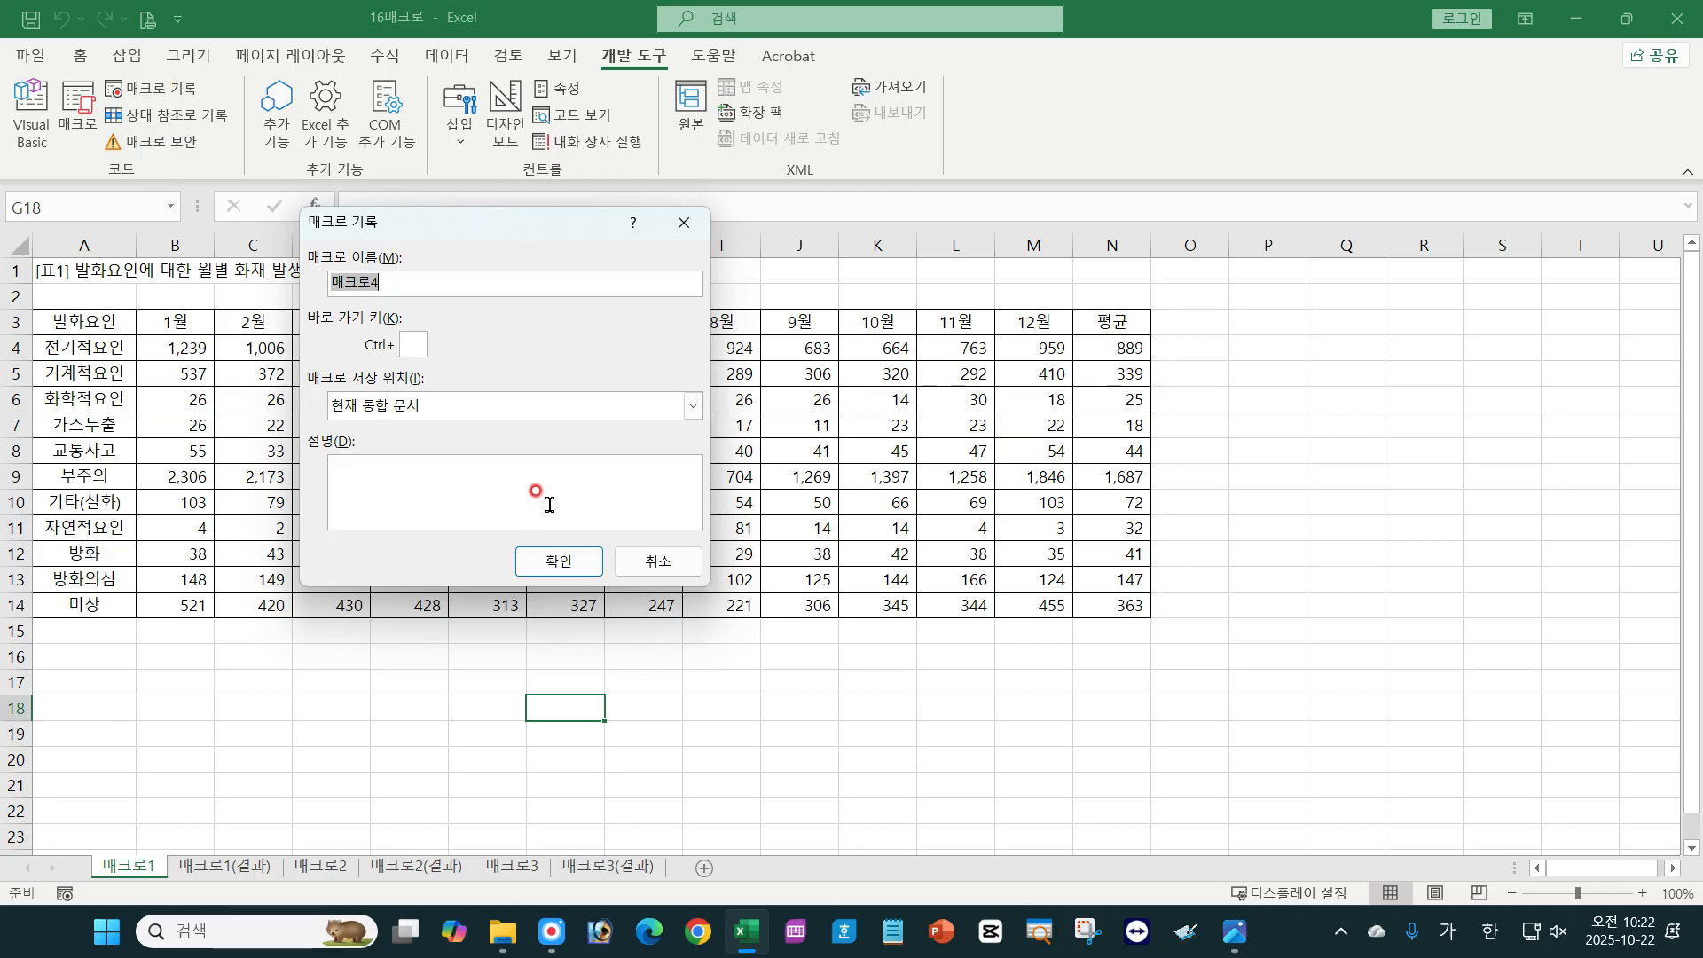
text(서시)
click(330, 395)
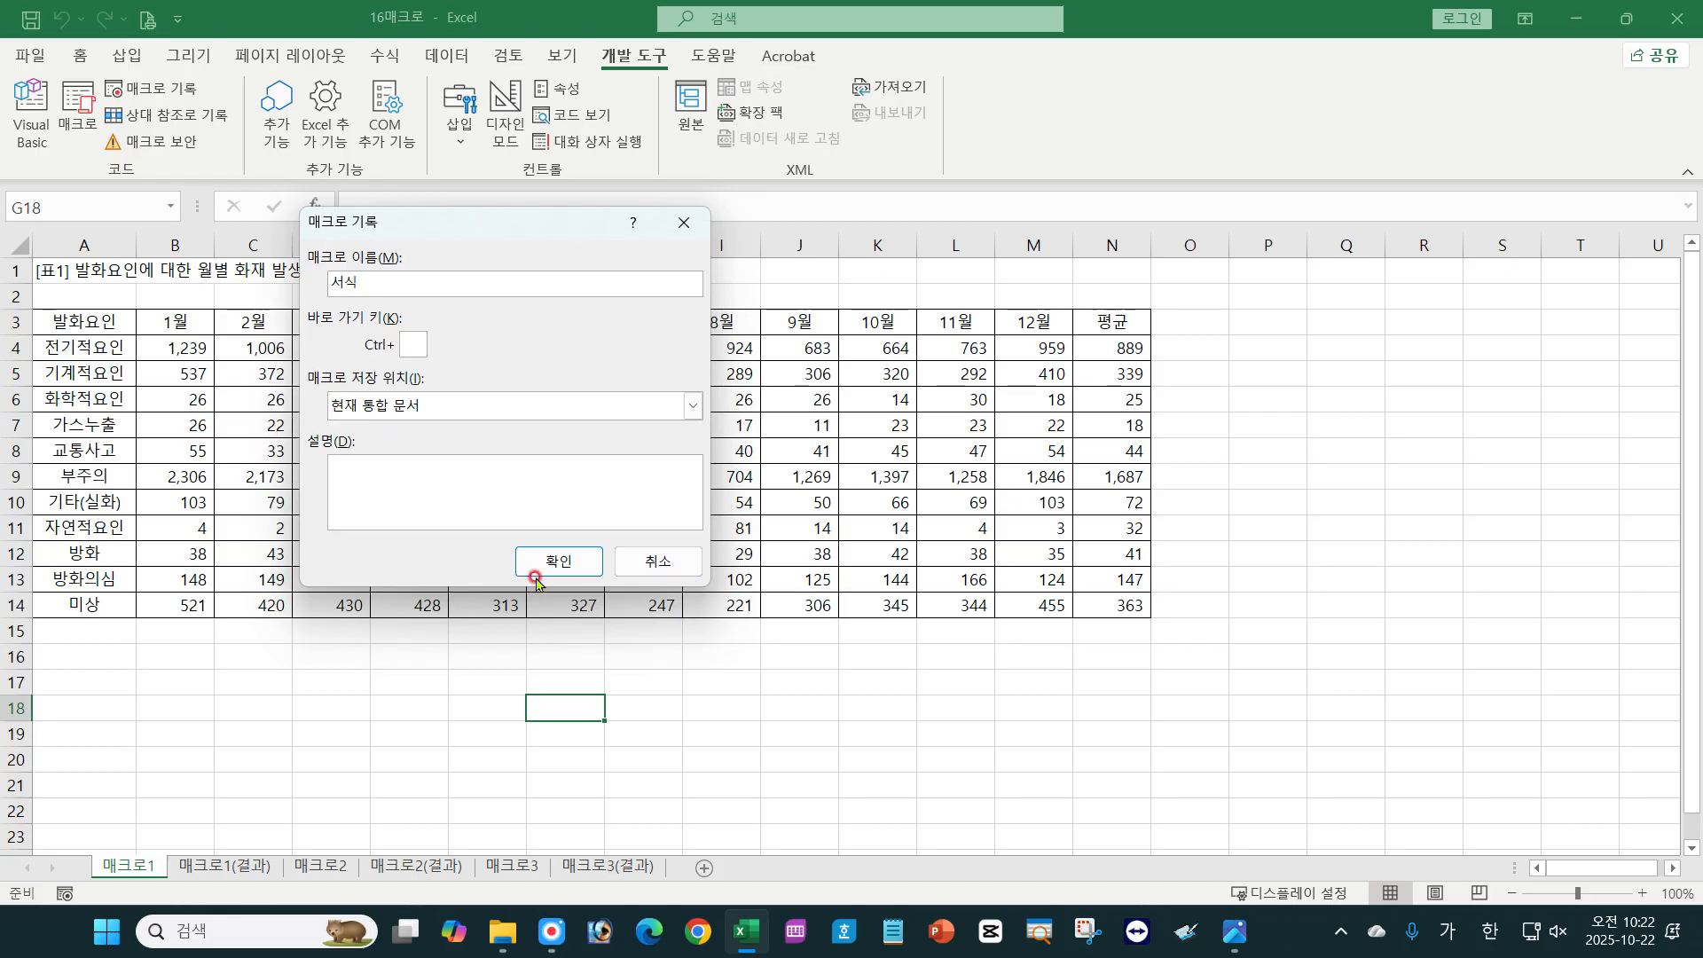
click(587, 563)
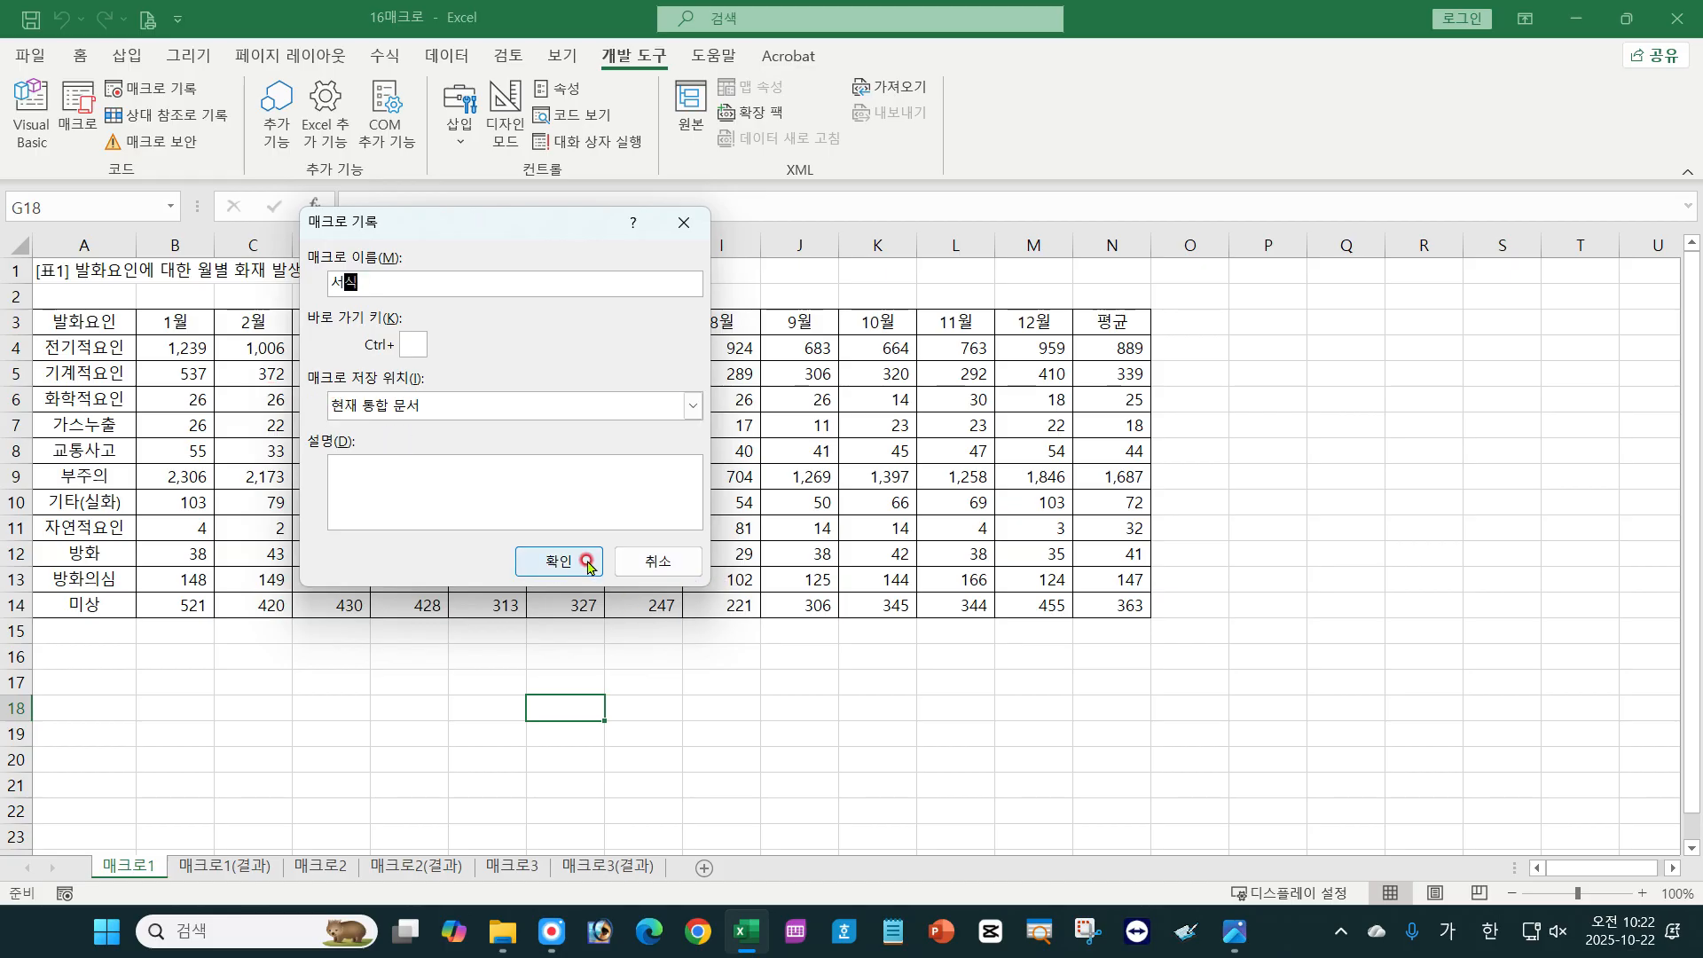
click(587, 562)
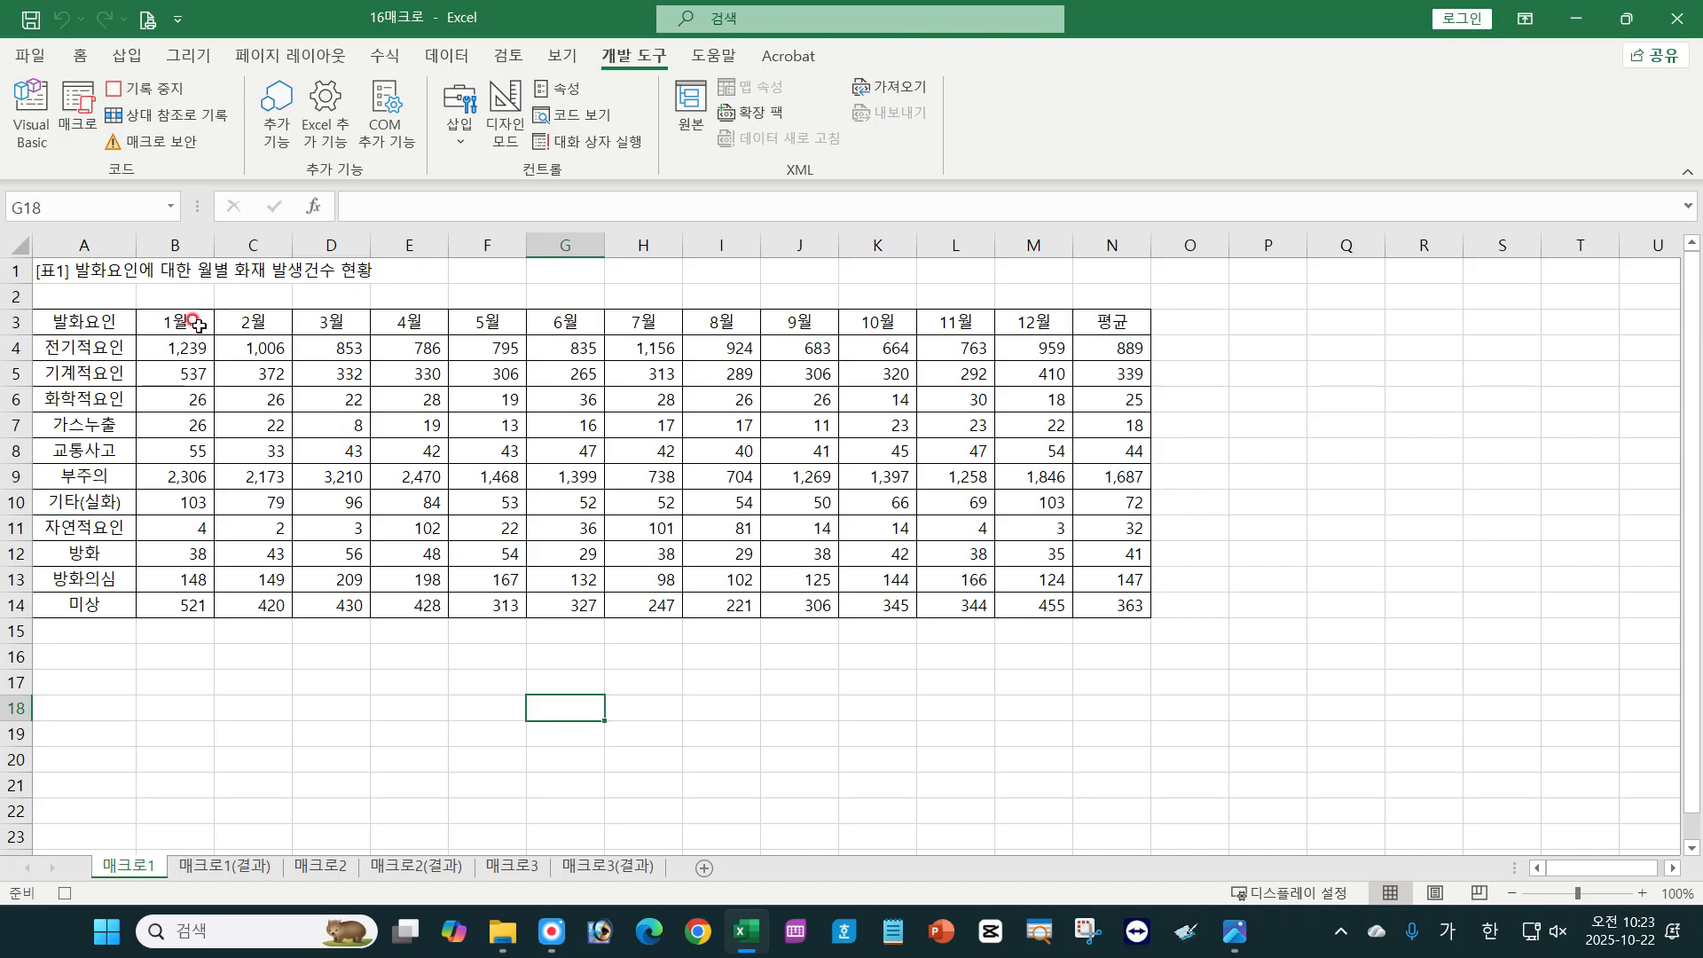
Fill the ranges B3:B14 and D3:D14 together with the standard blue color.
drag(184, 324, 182, 604)
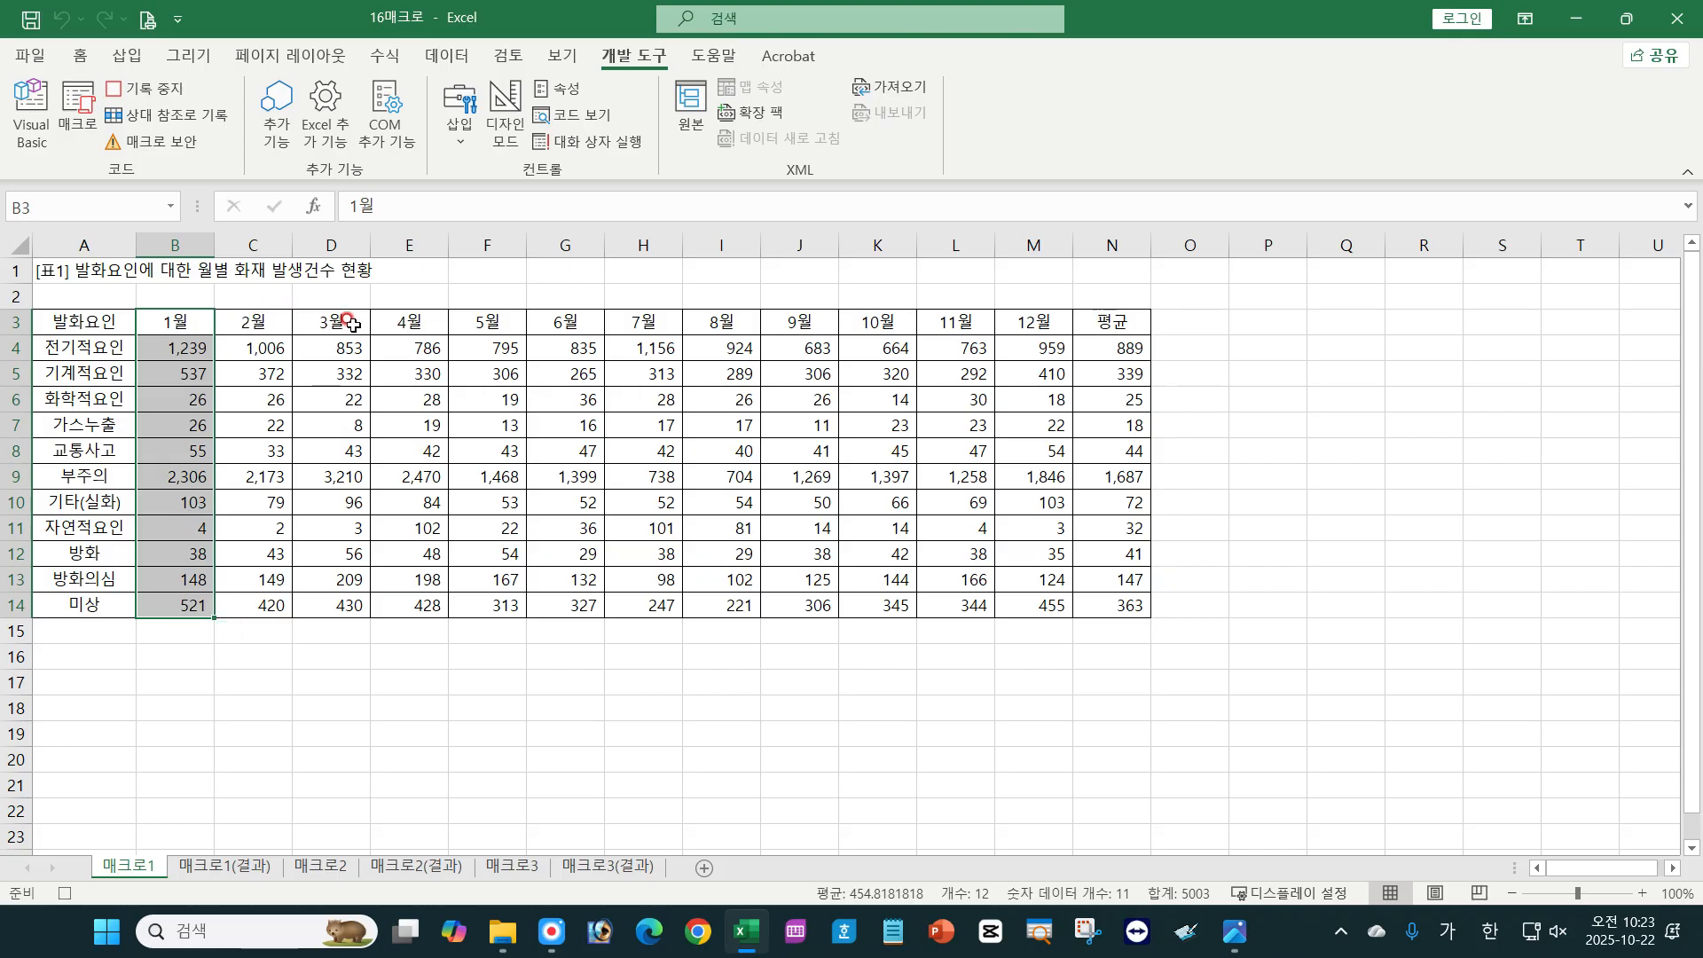
drag(341, 321, 345, 601)
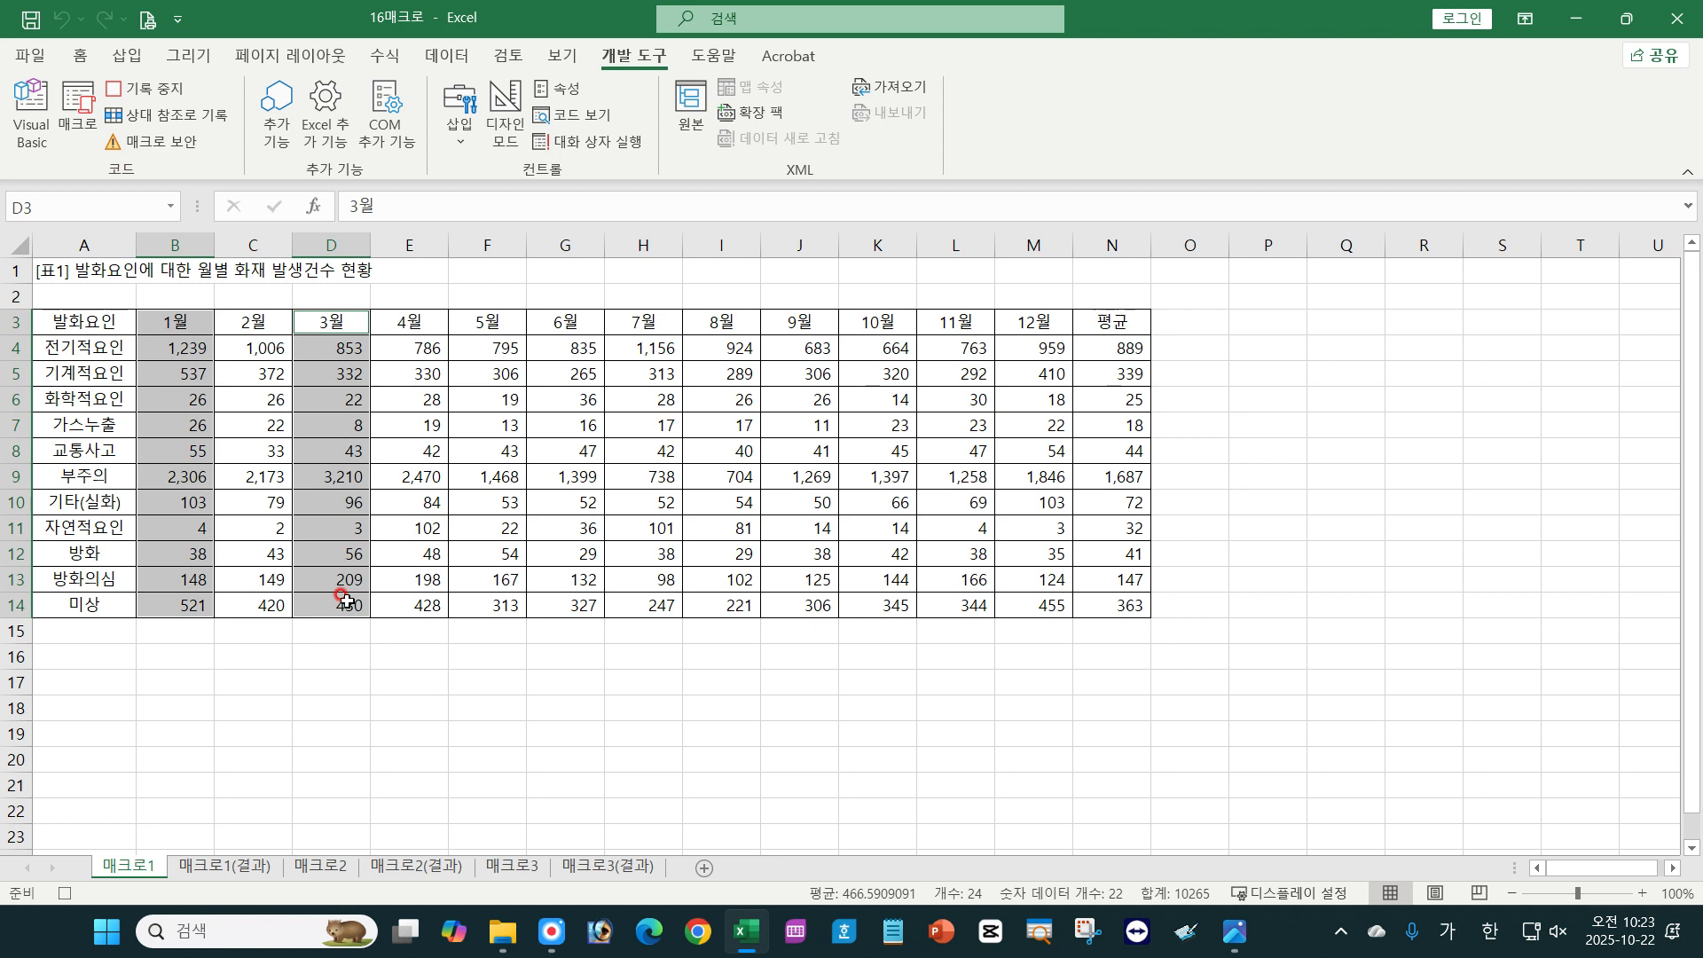
click(82, 57)
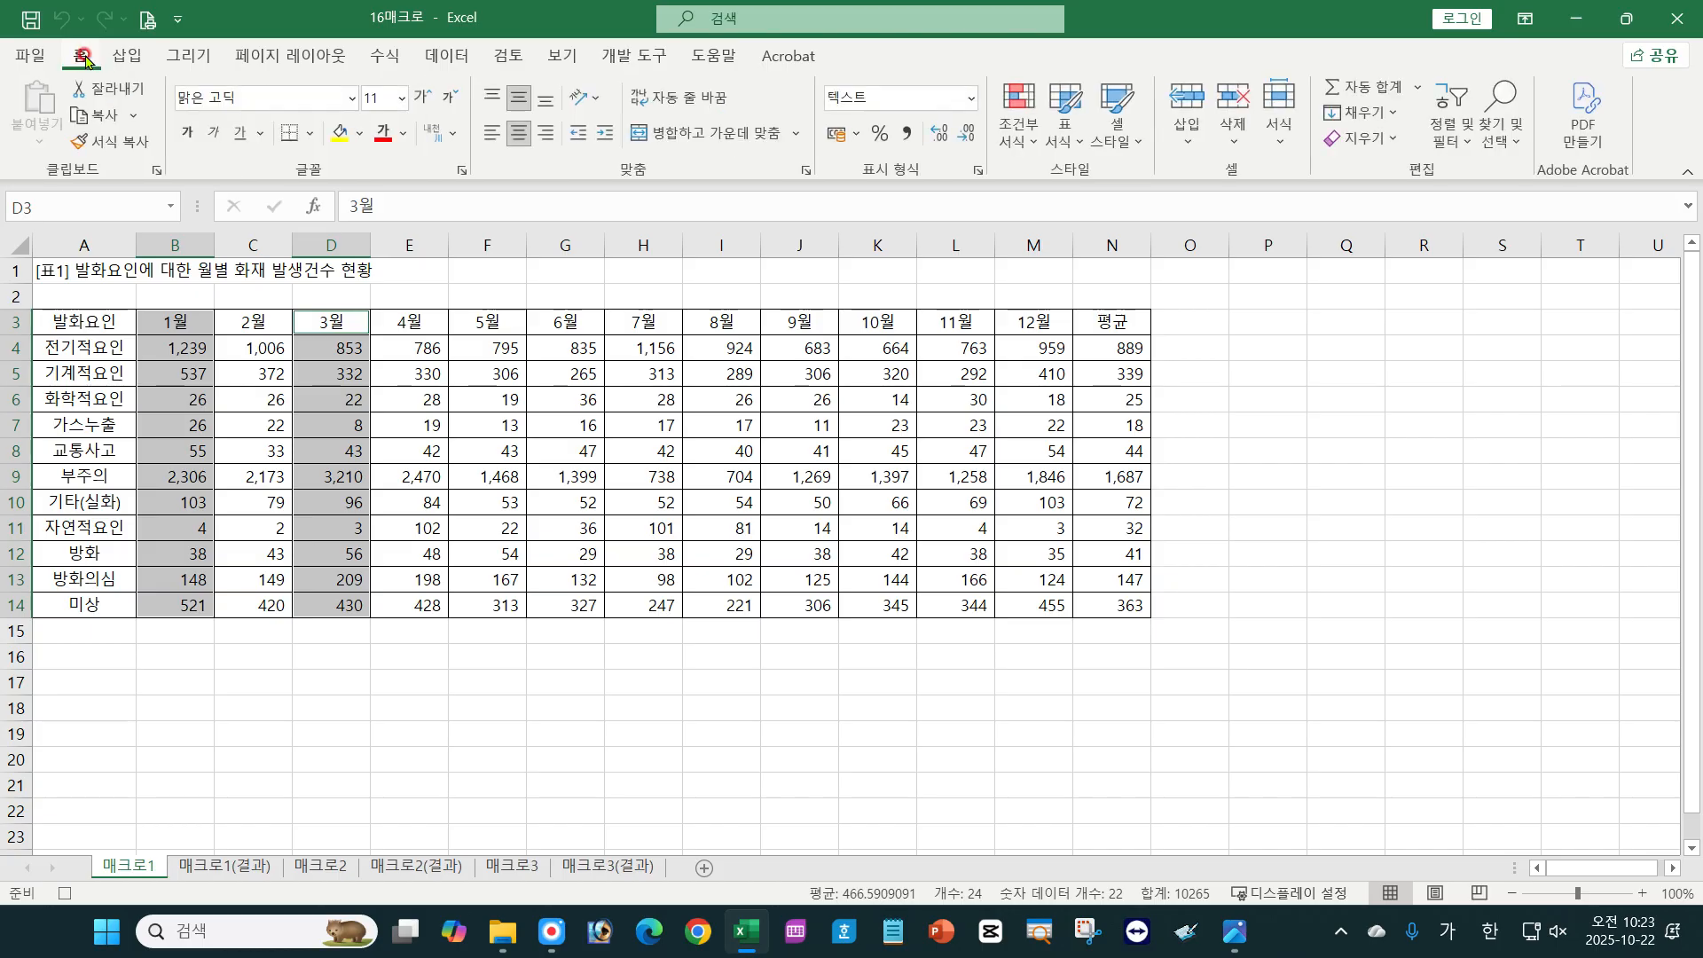
click(361, 134)
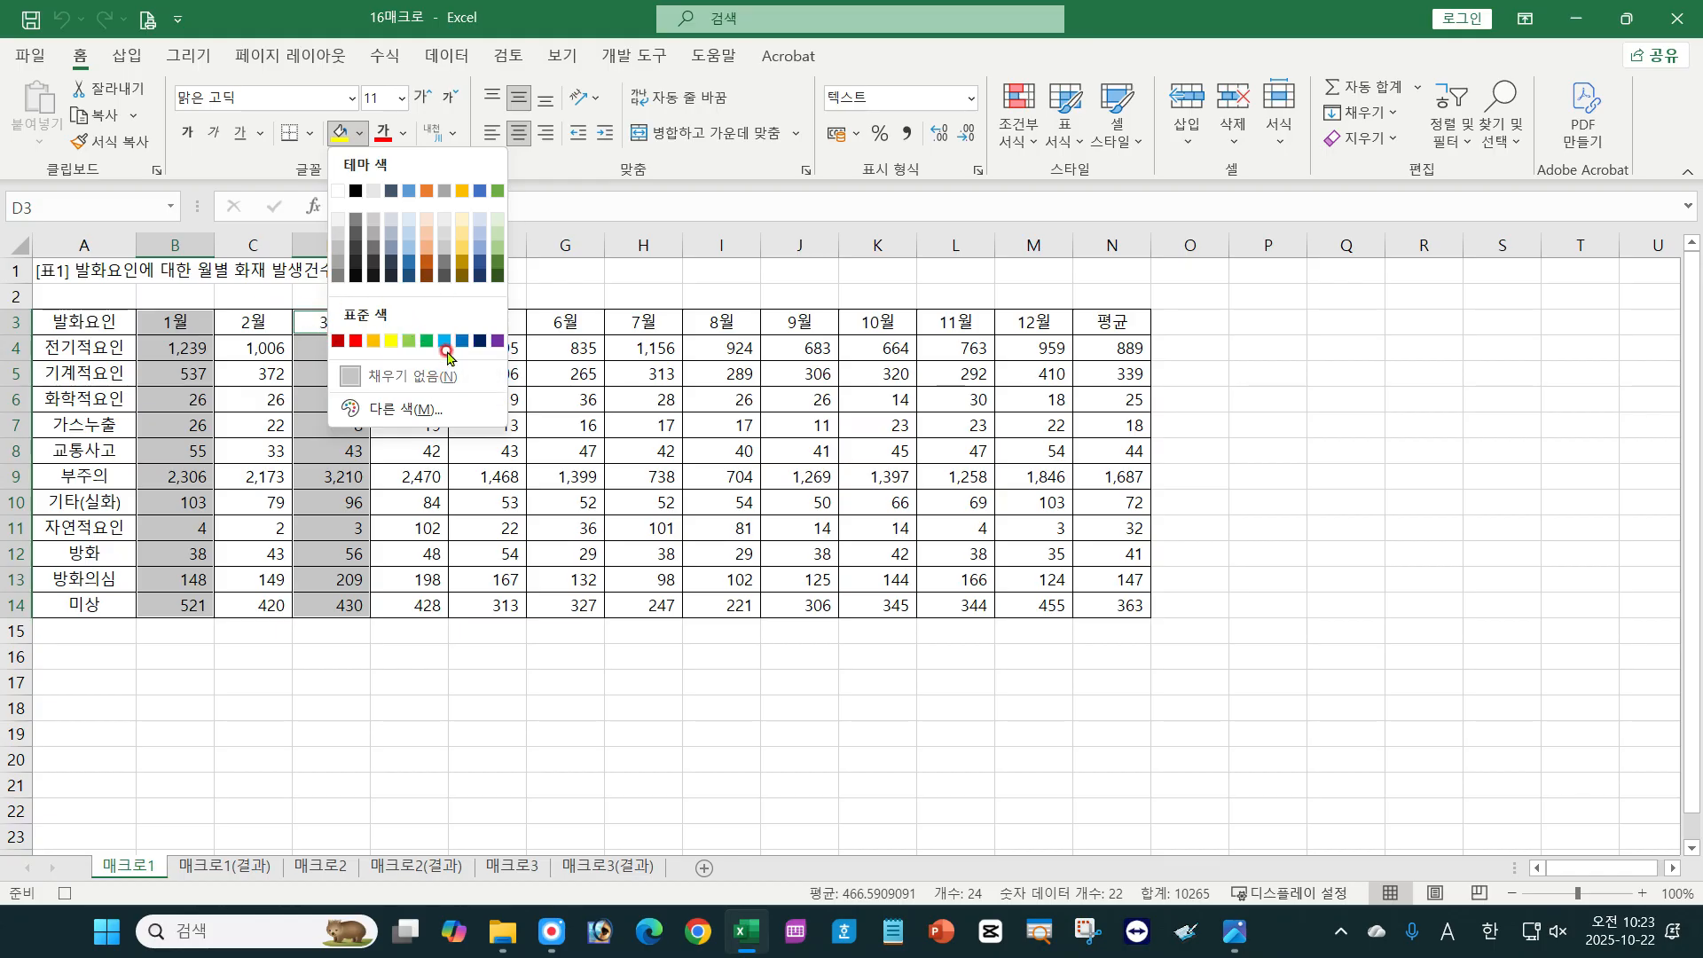
click(461, 342)
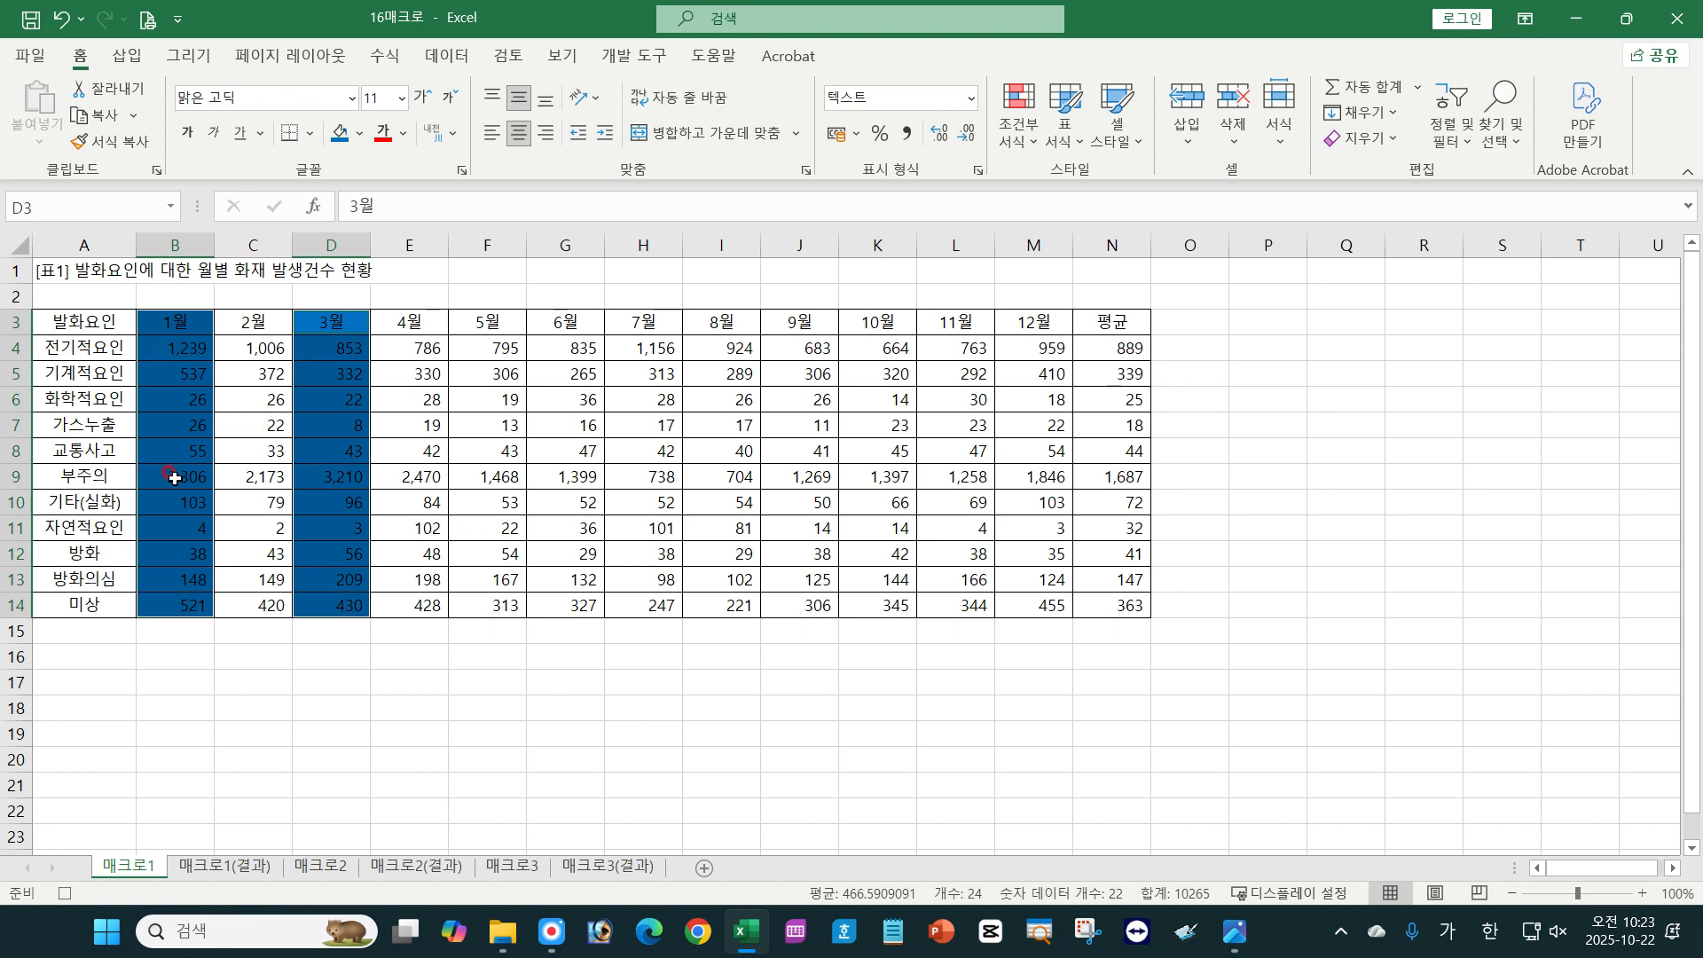
Stop recording the 서식 macro and deselect the formatted ranges by selecting the empty cell F18.
click(632, 56)
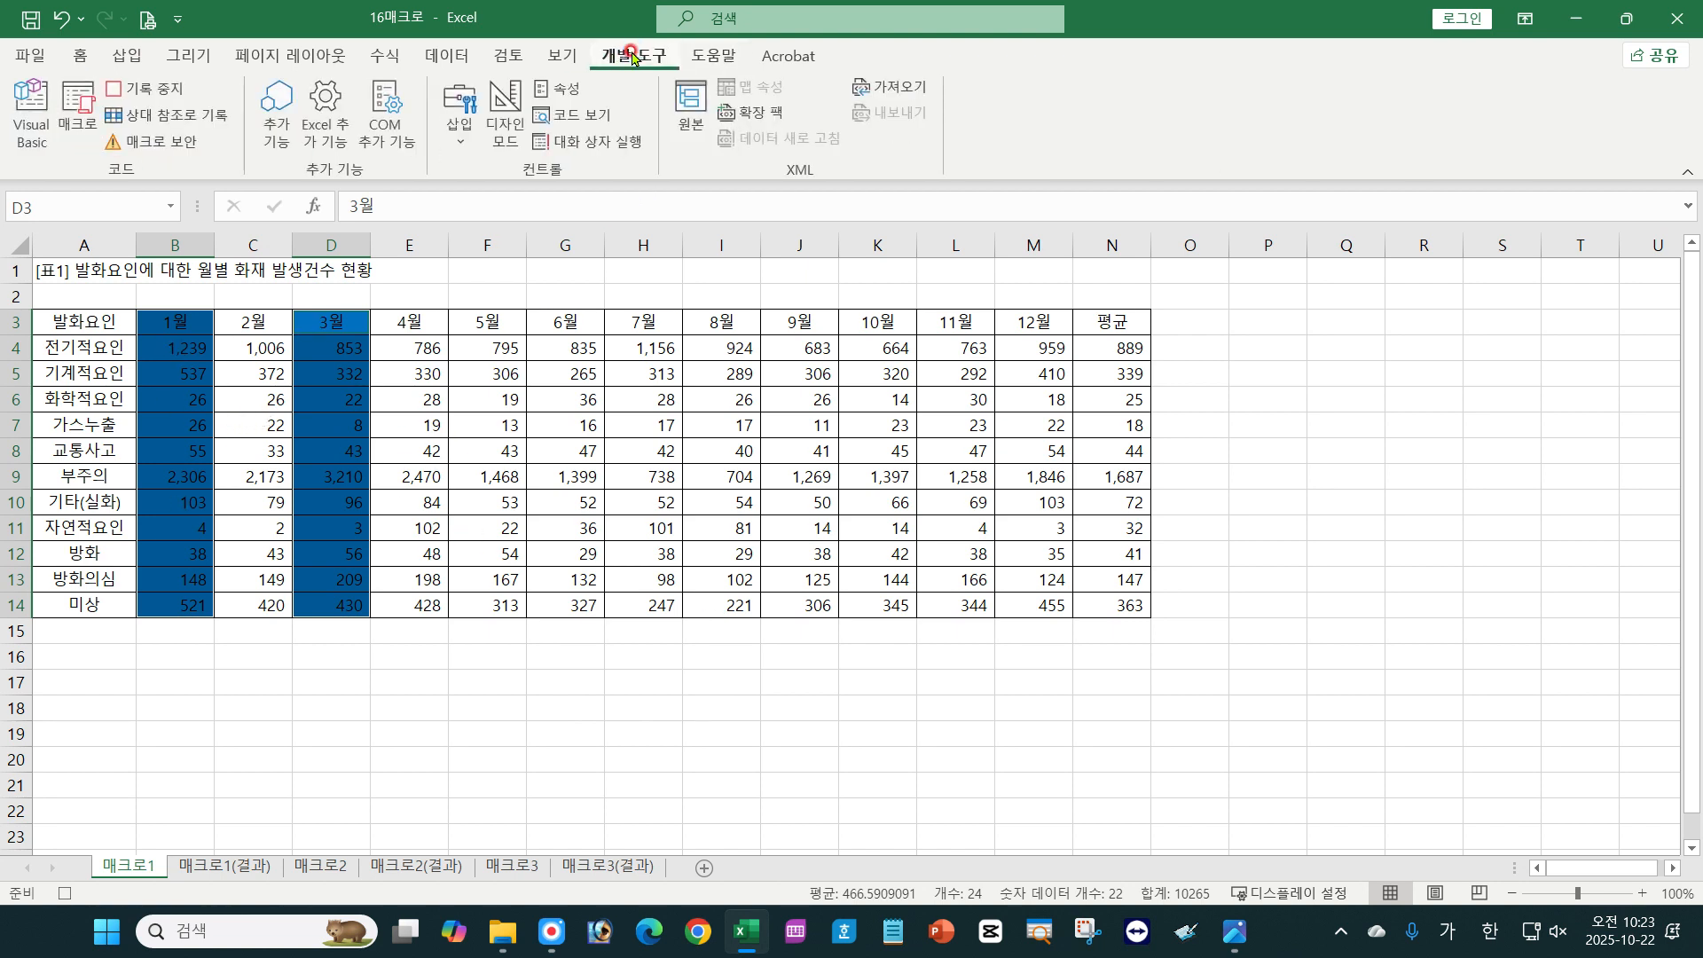
click(157, 90)
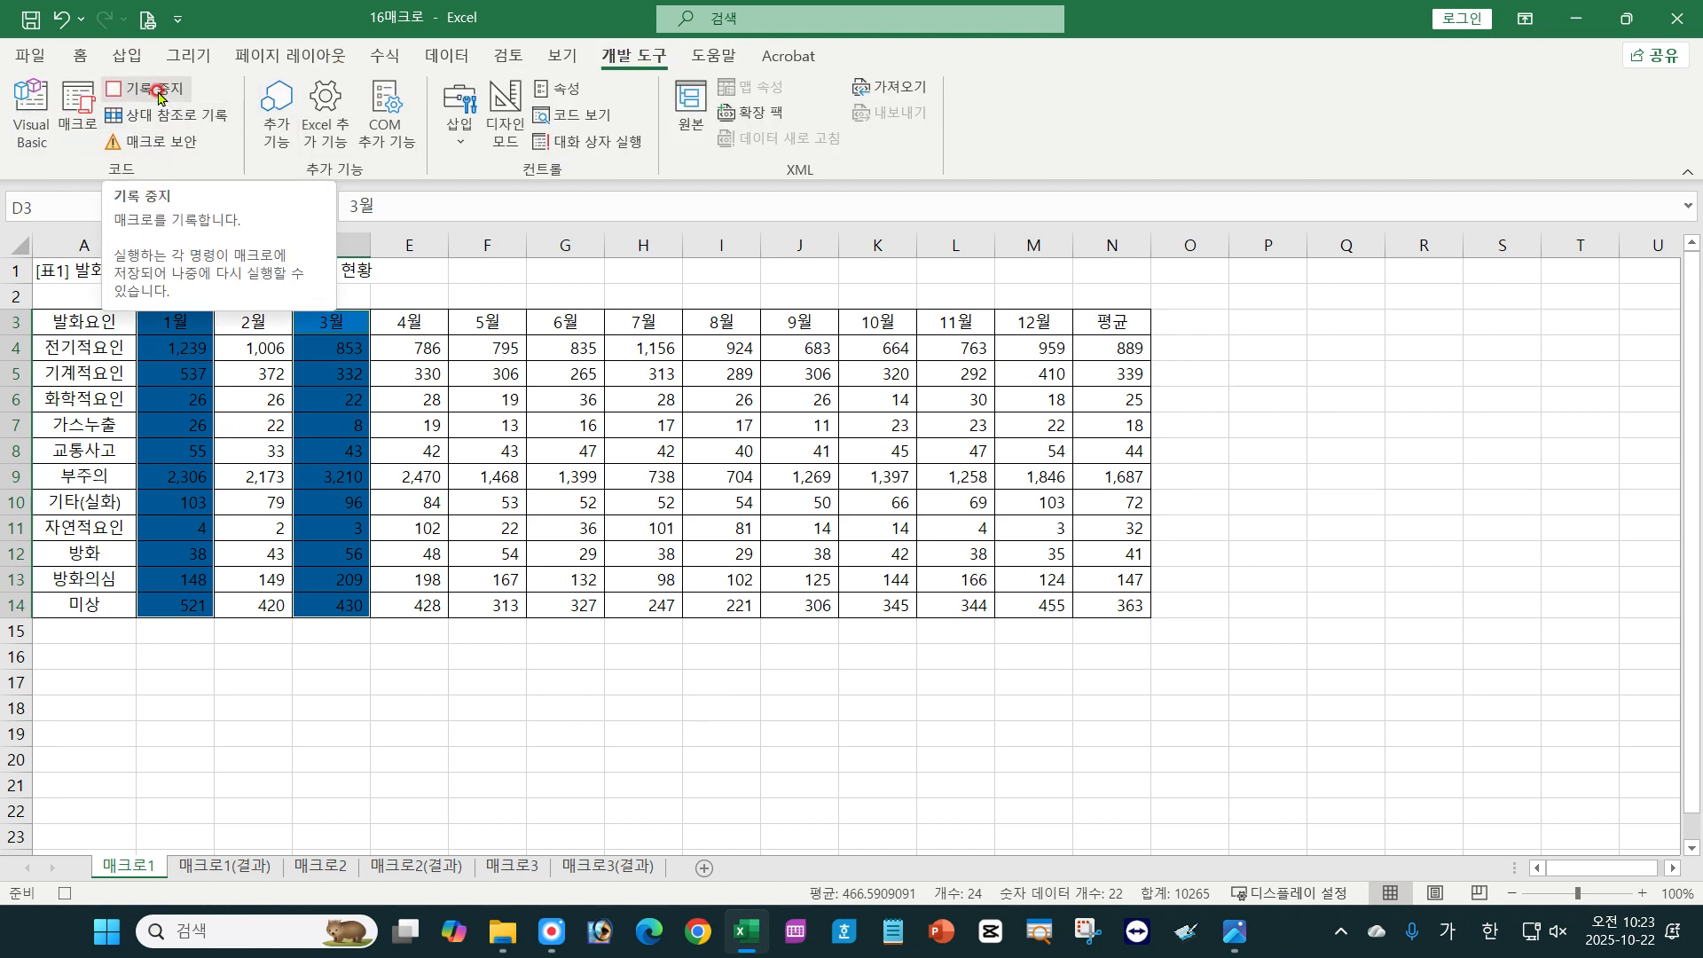
click(630, 58)
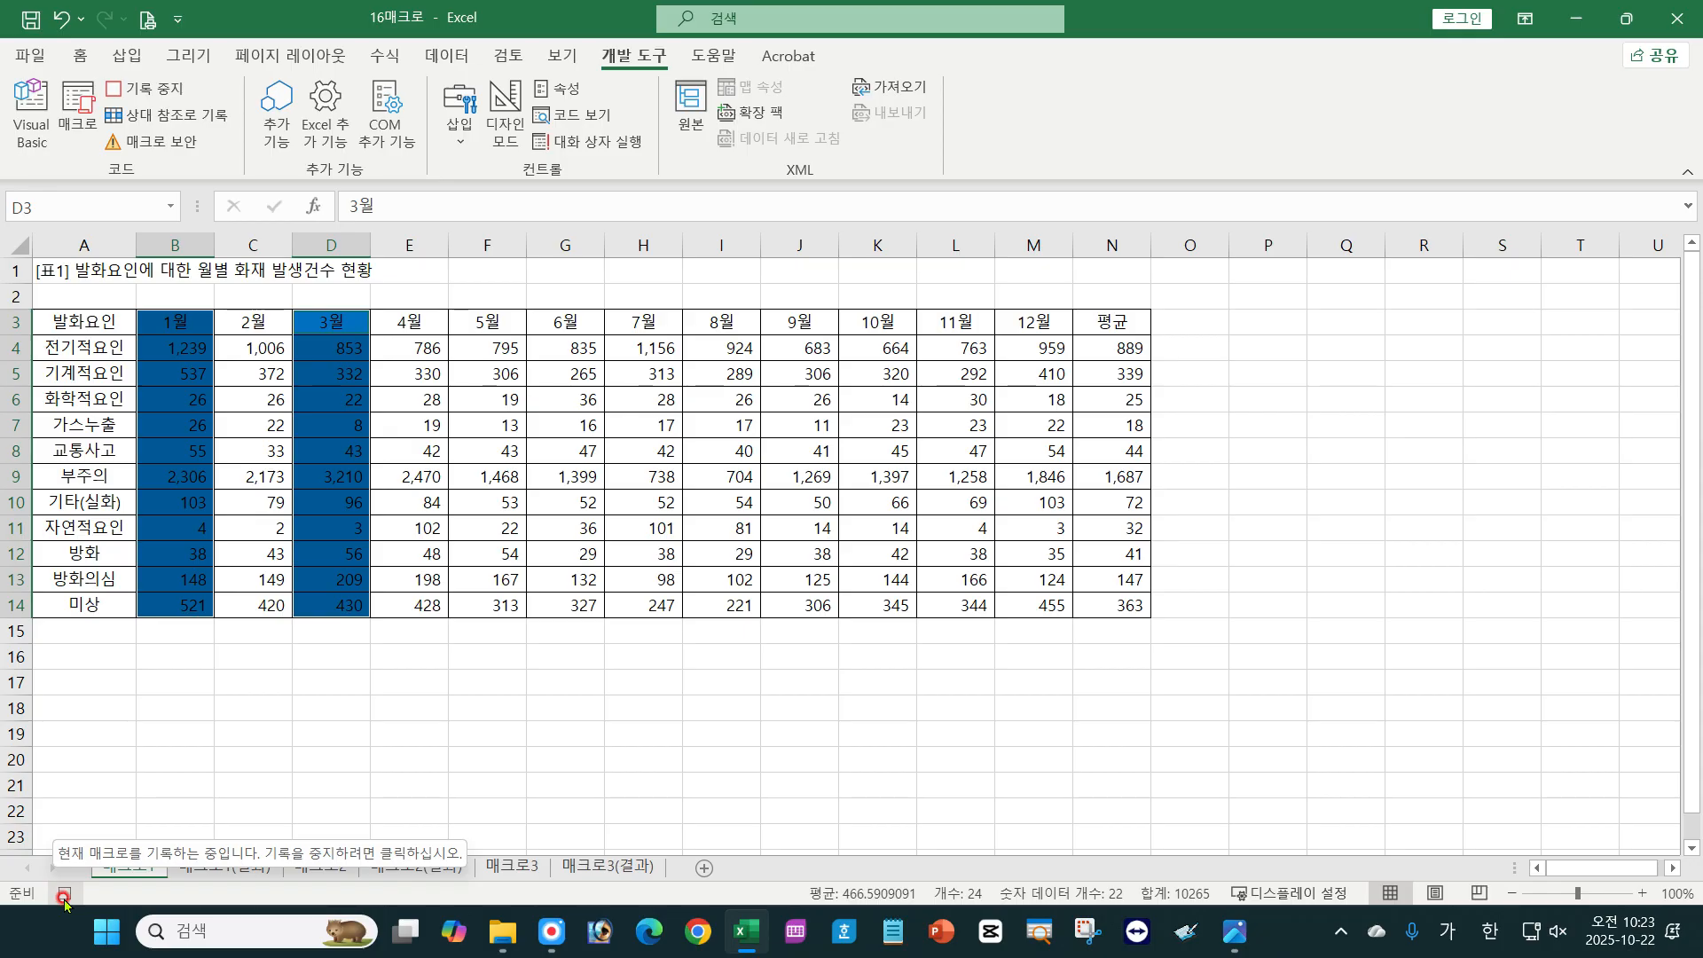
click(63, 898)
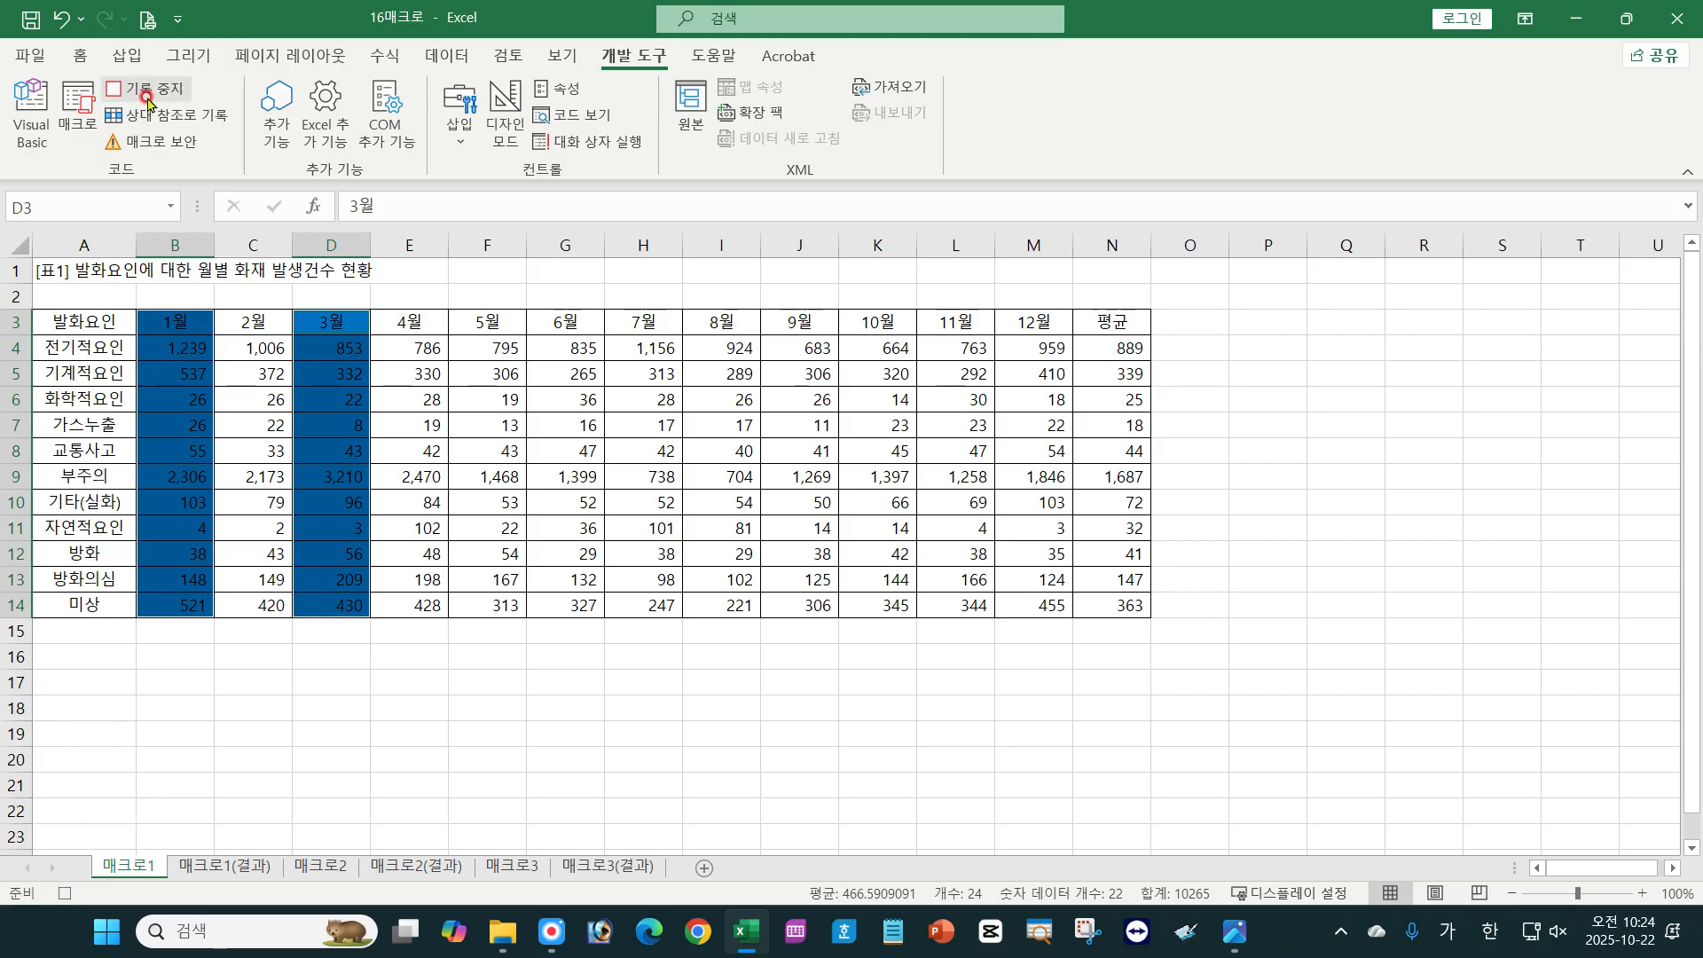
click(64, 892)
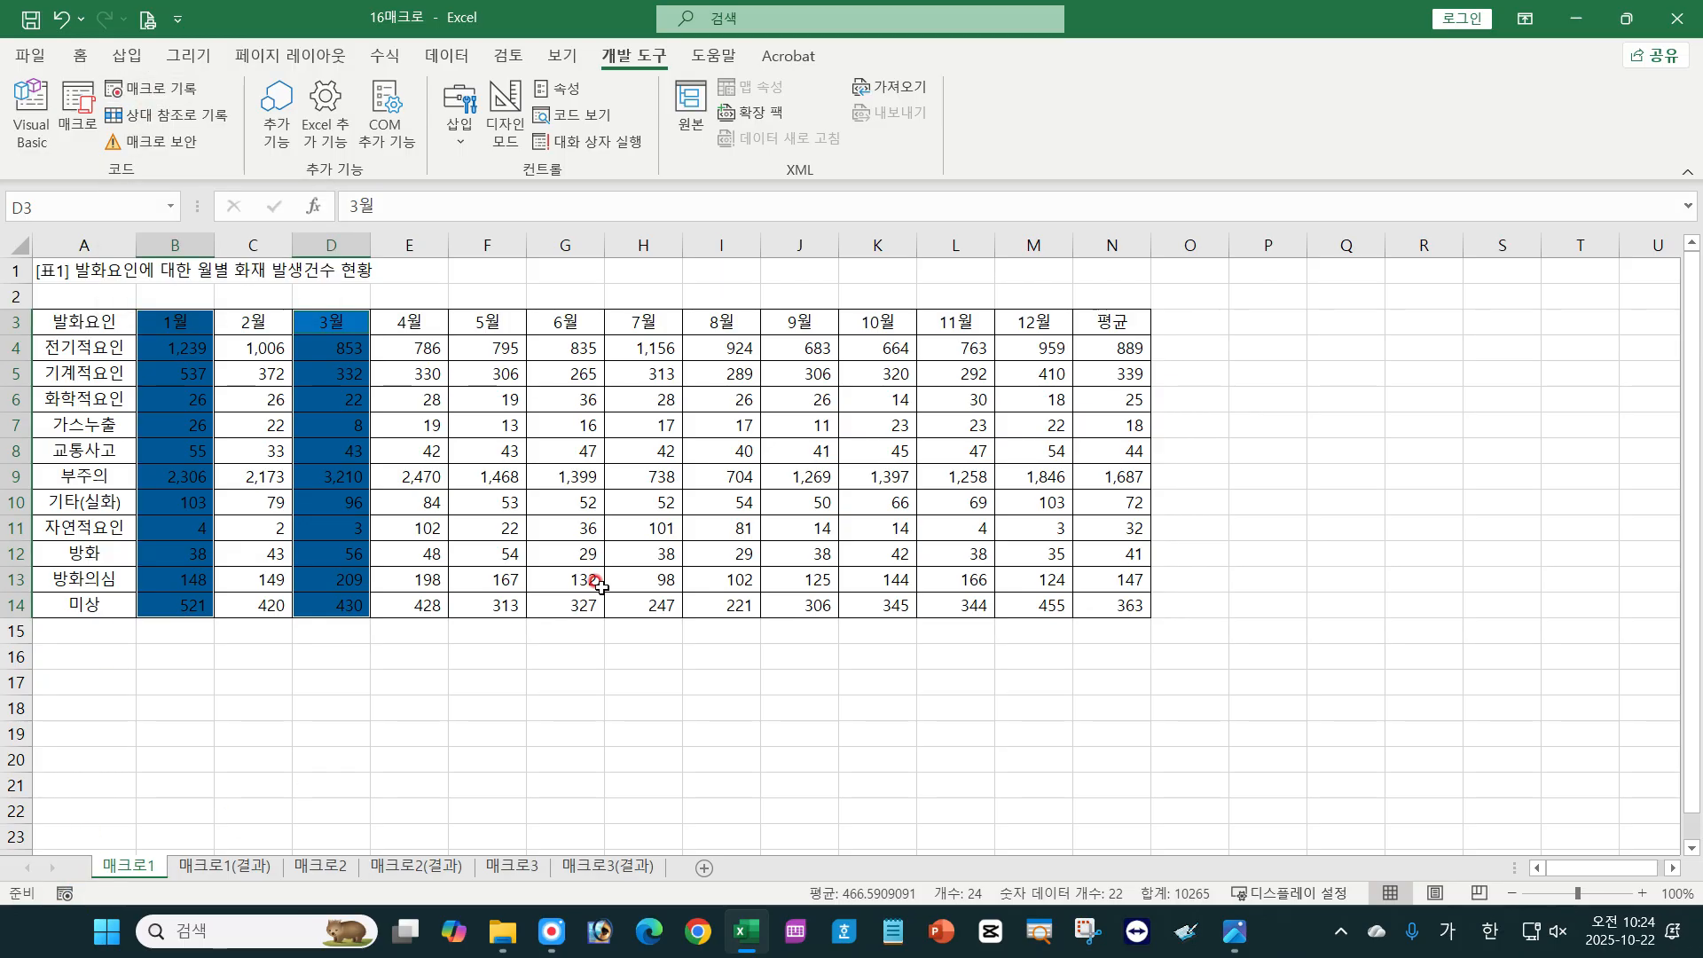
click(479, 712)
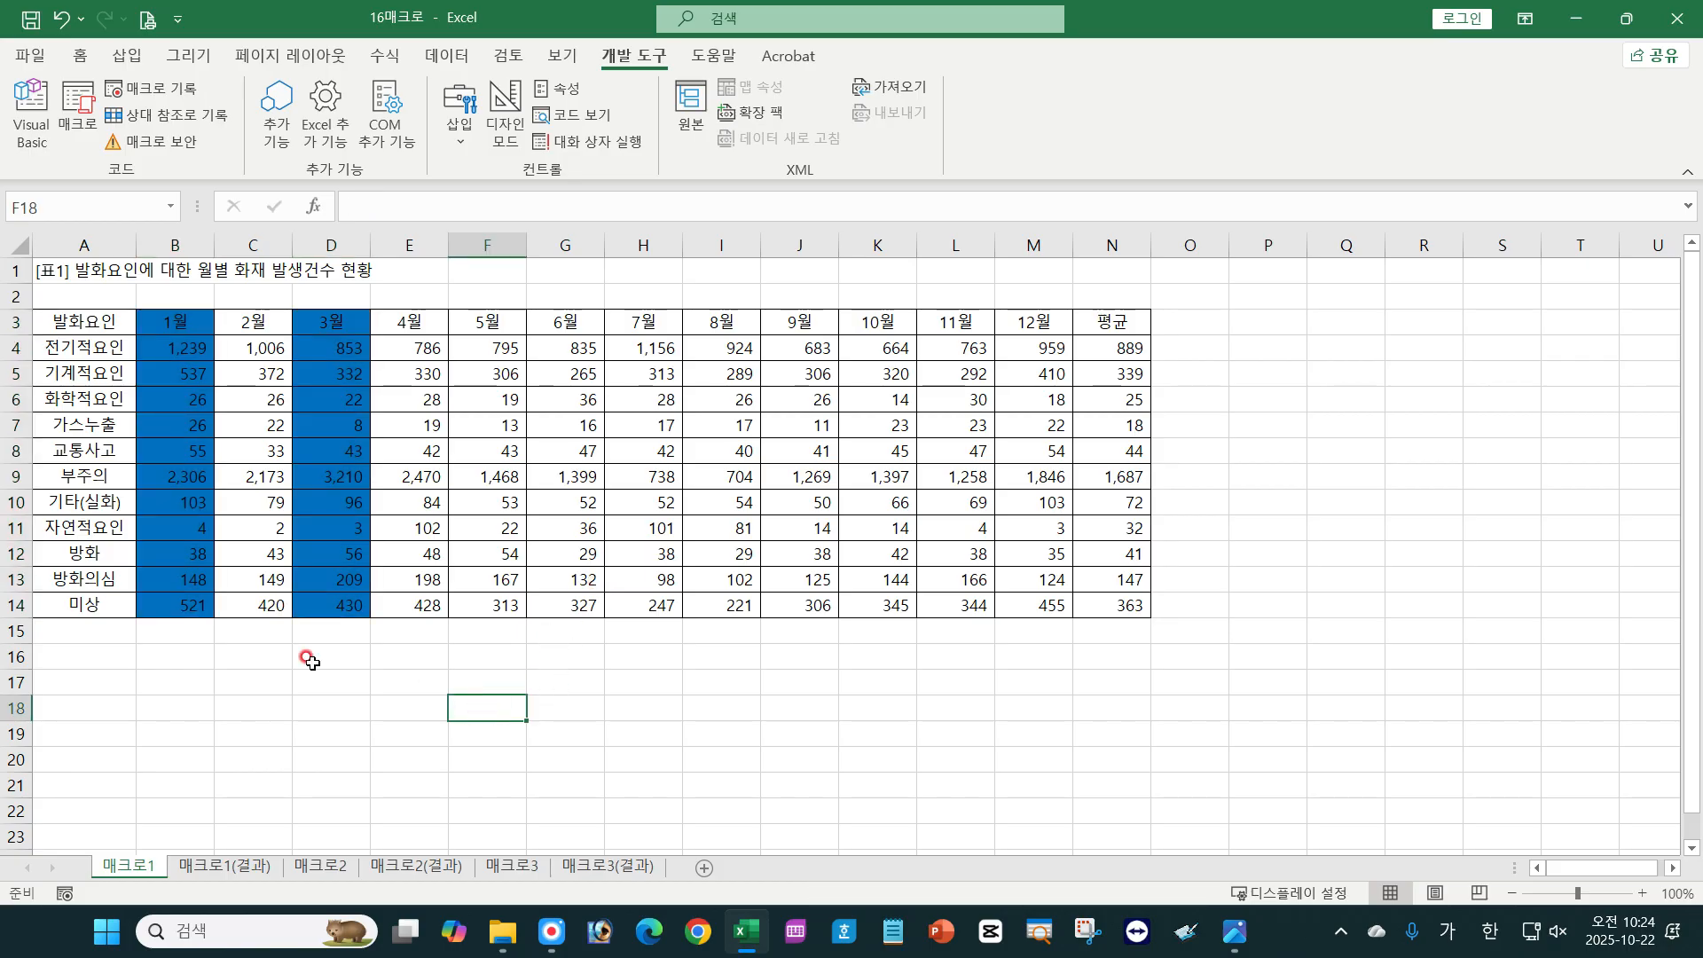
Open the code of the 서식 macro, examine its range selection and fill color lines, and close the editor.
click(69, 130)
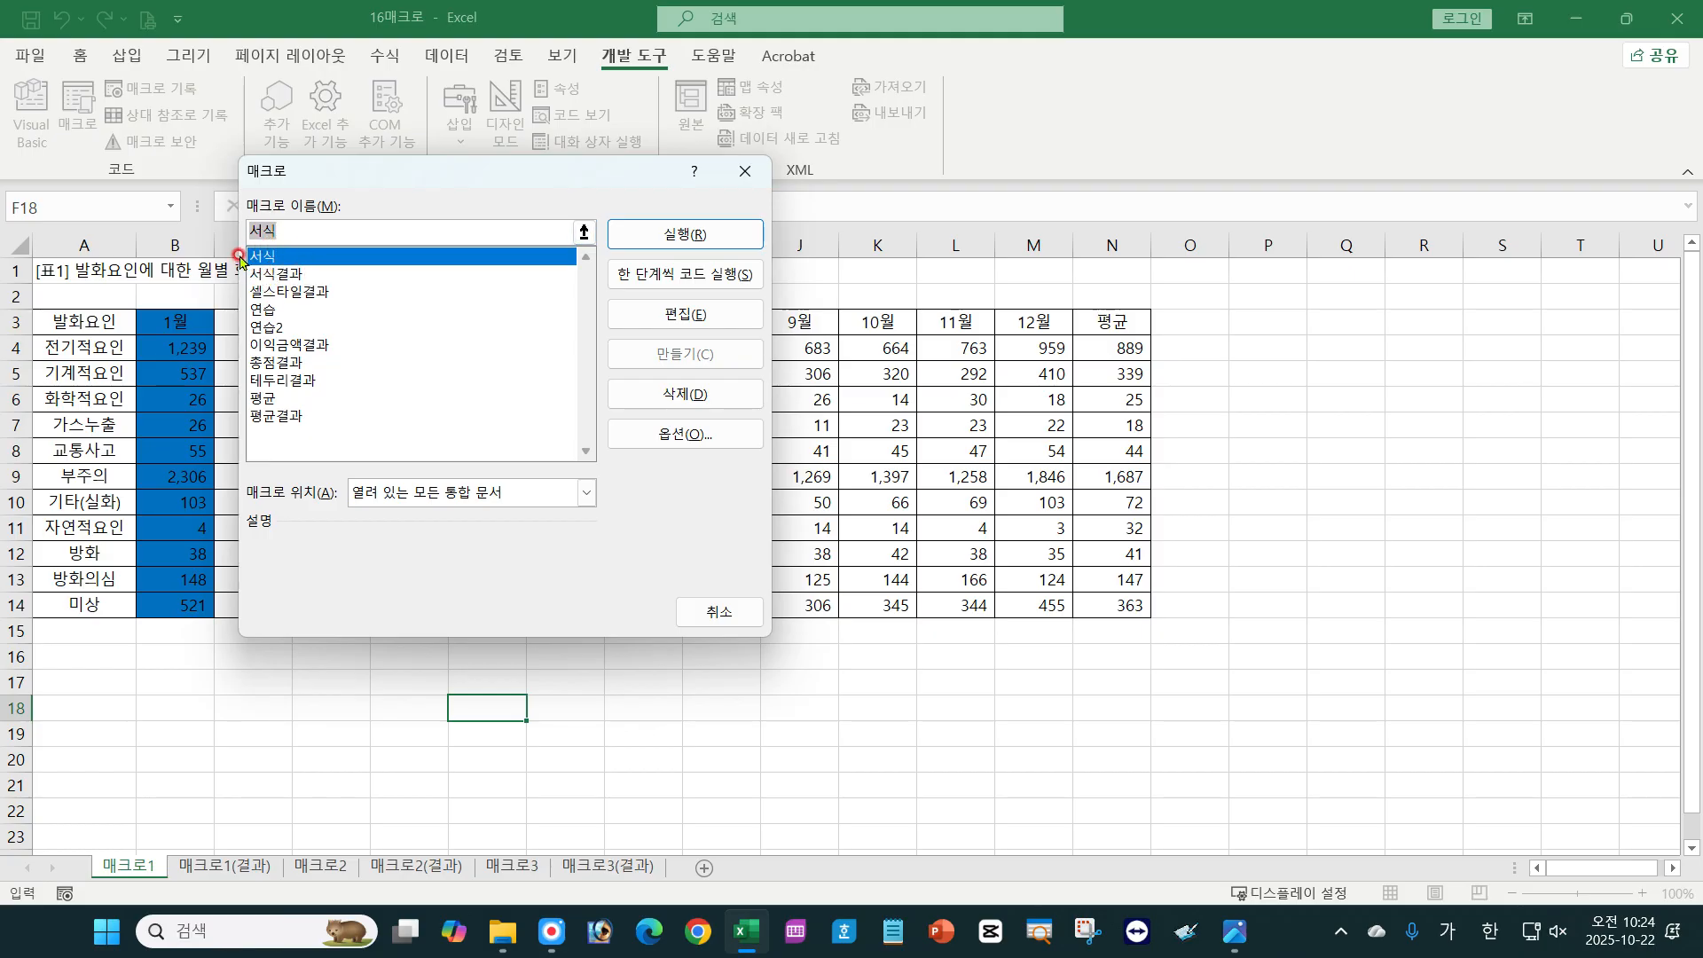
click(699, 317)
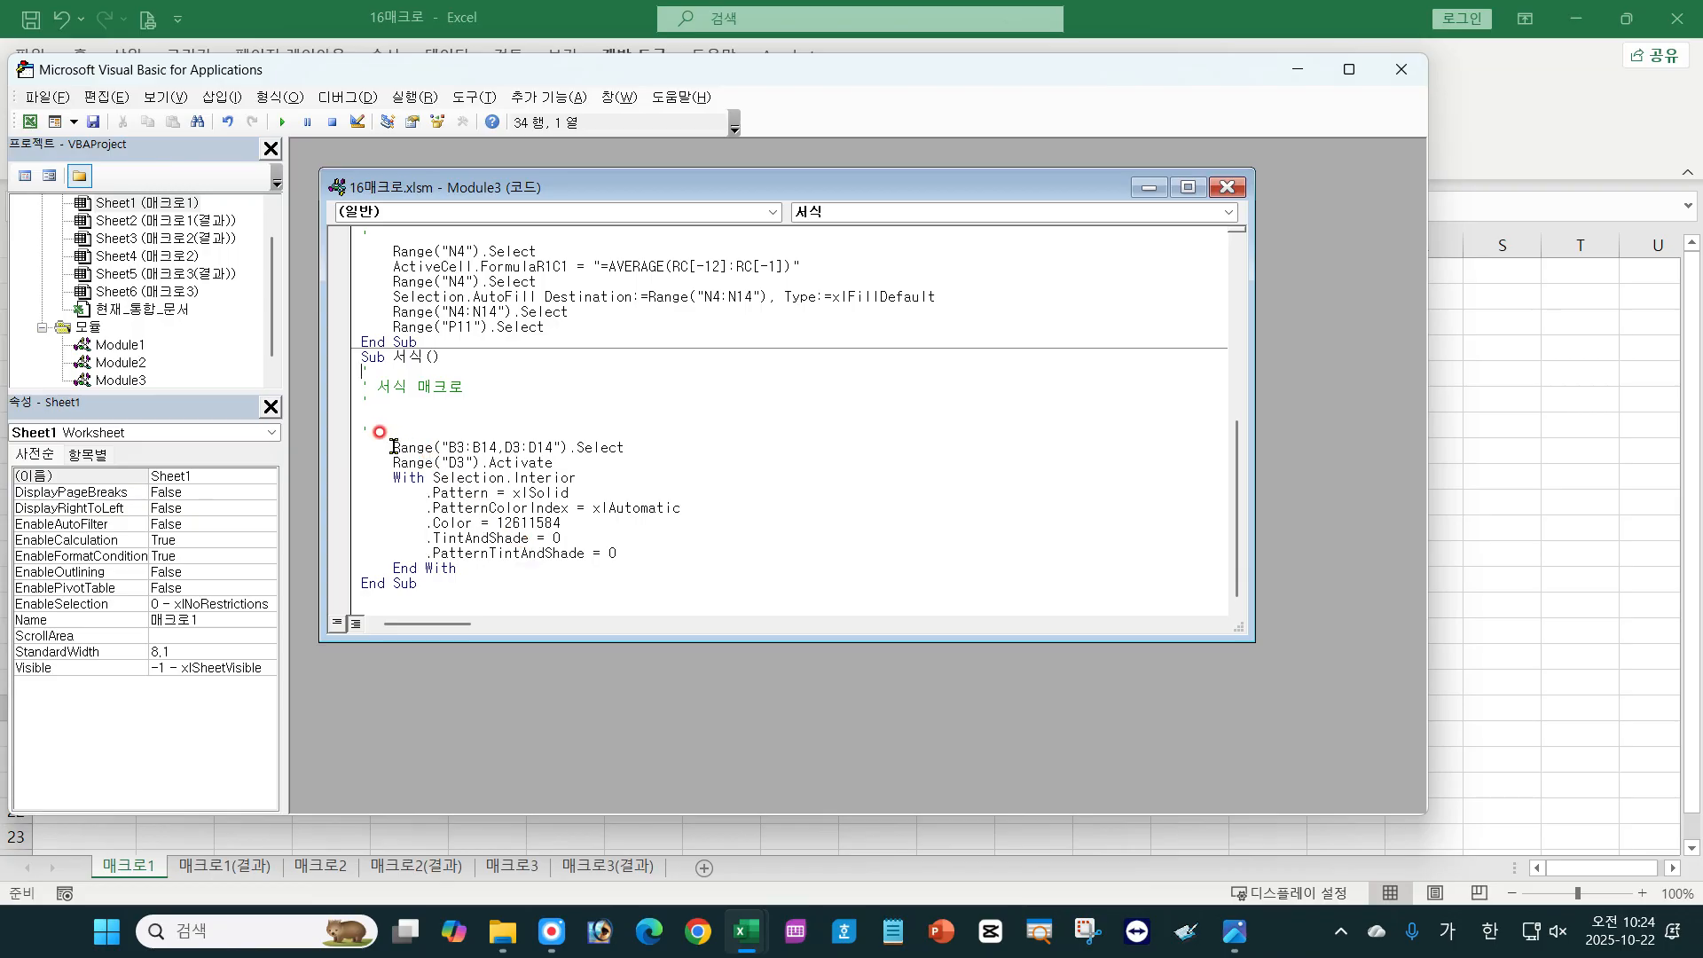
drag(393, 447, 637, 443)
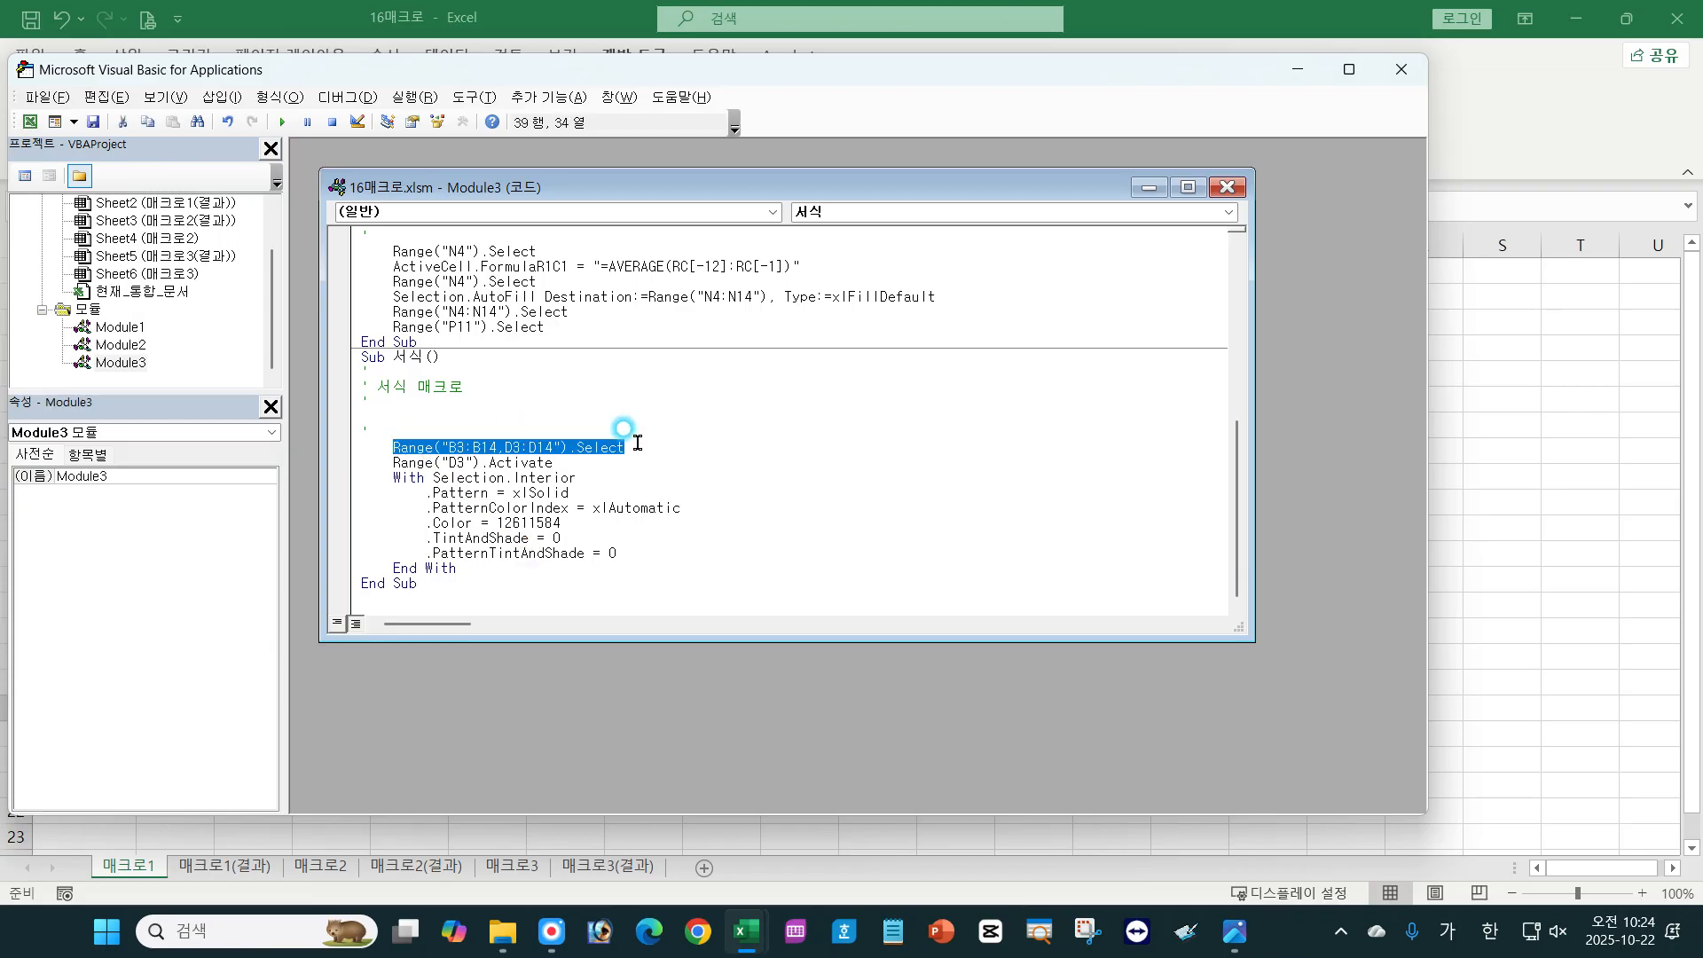
click(442, 472)
drag(432, 523, 562, 521)
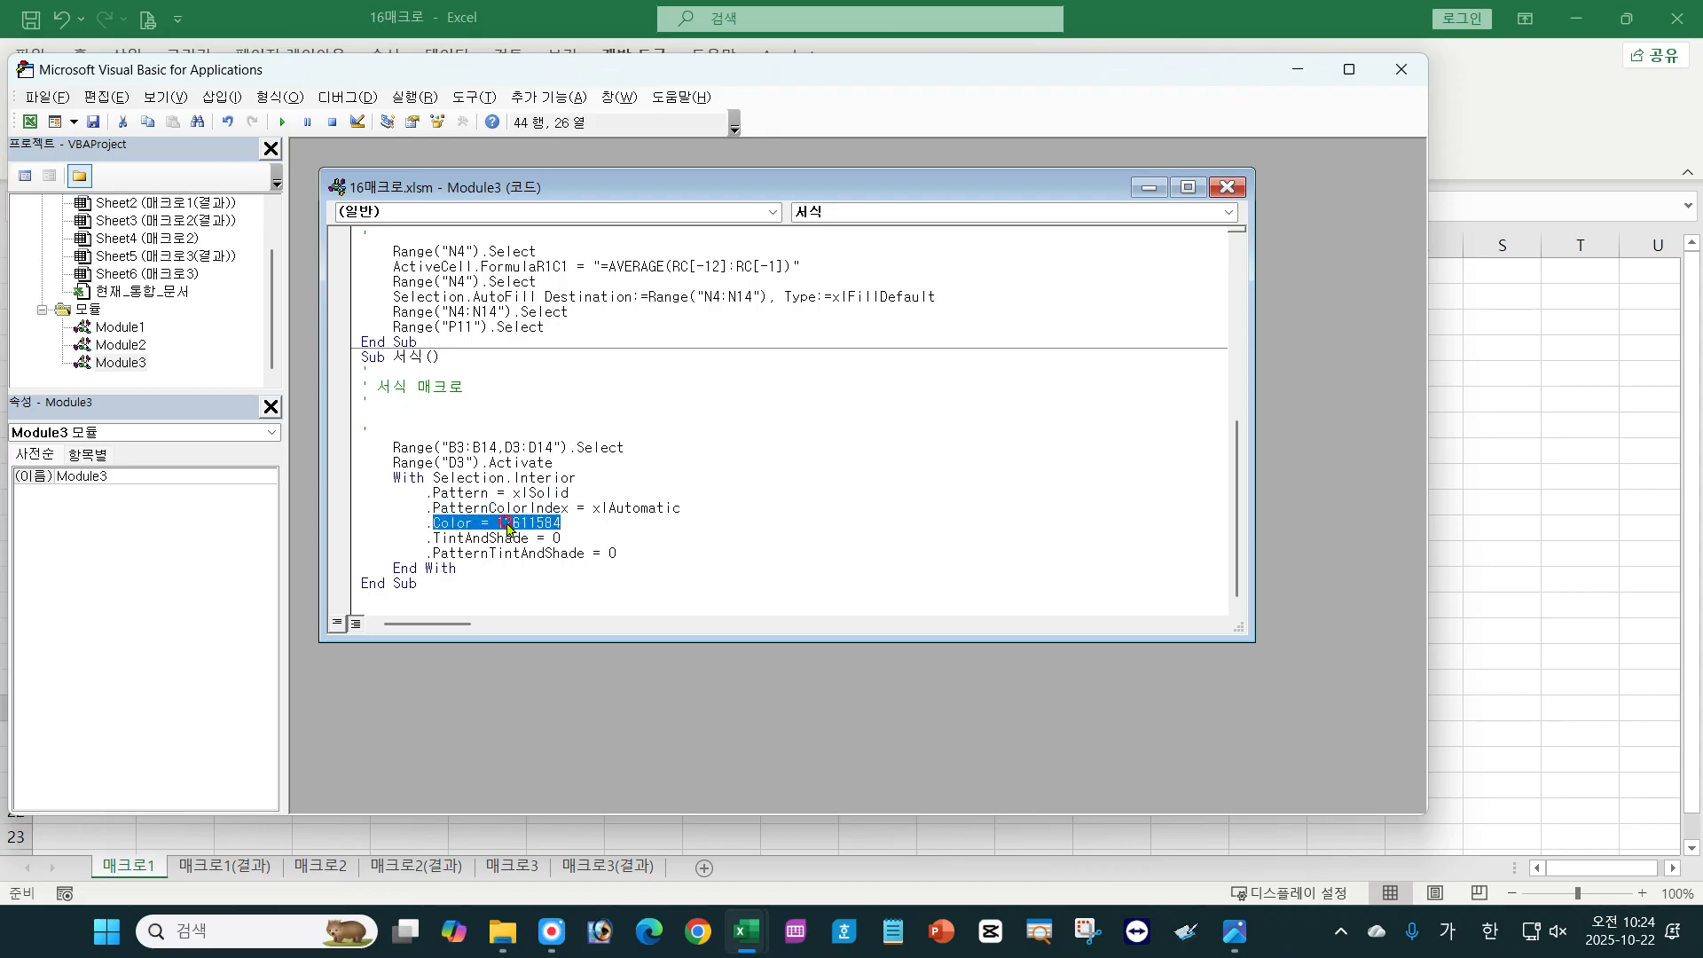
click(592, 527)
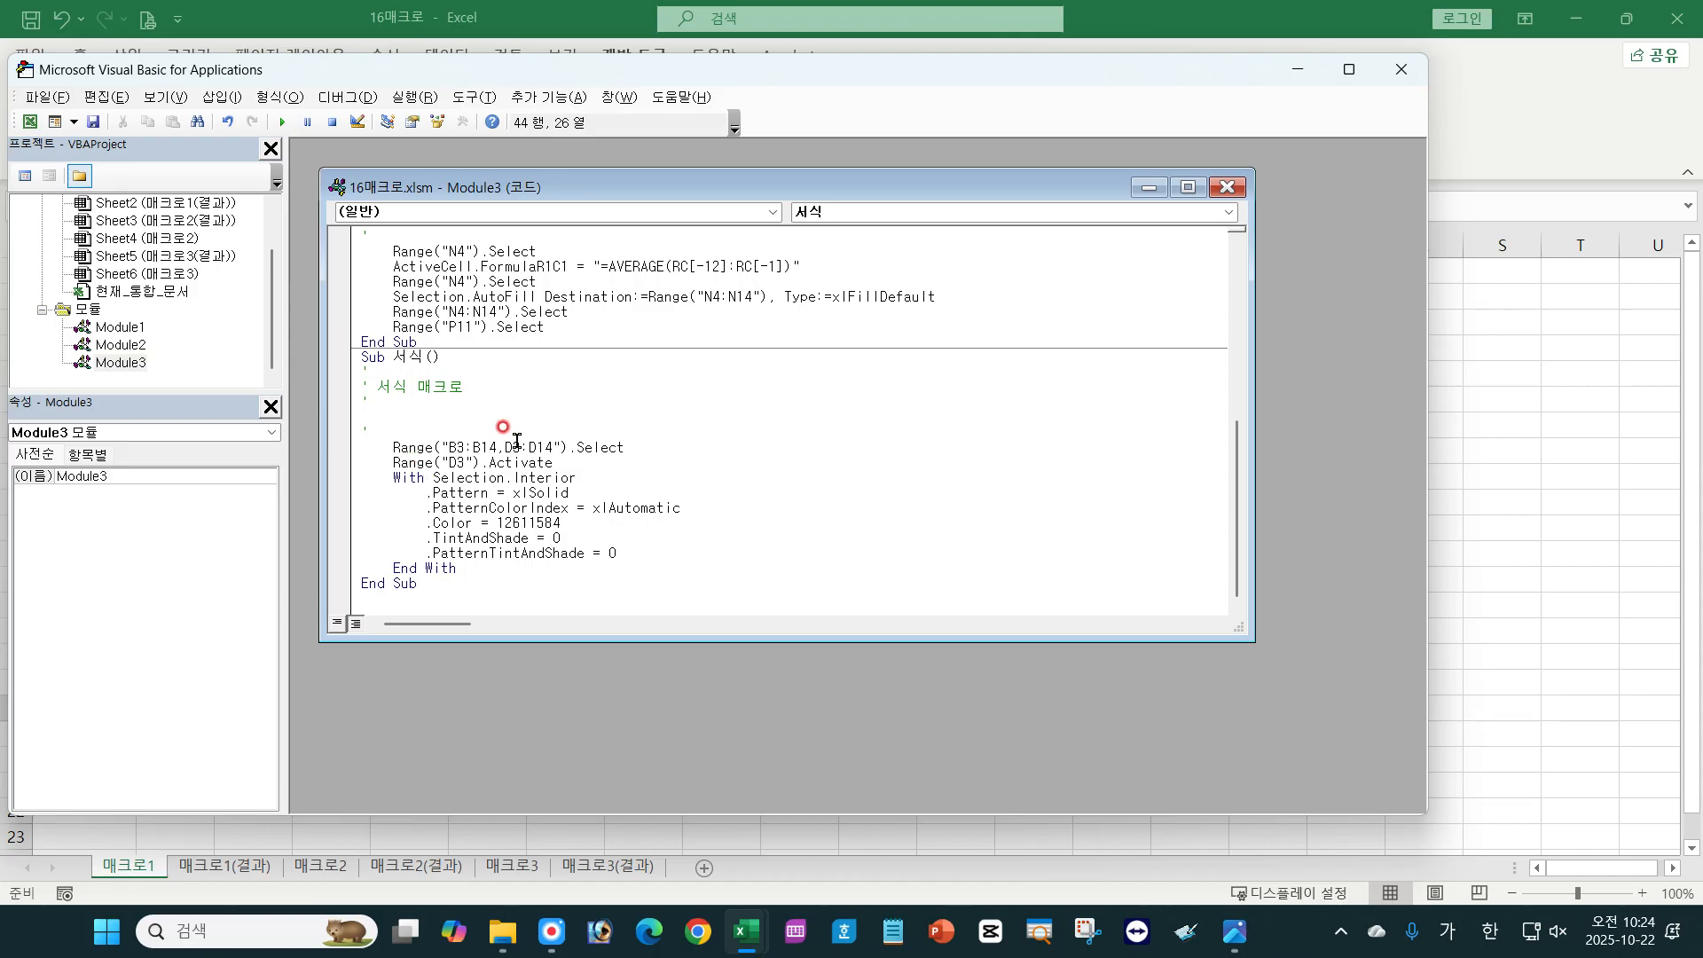
drag(449, 447, 567, 442)
drag(496, 524, 582, 524)
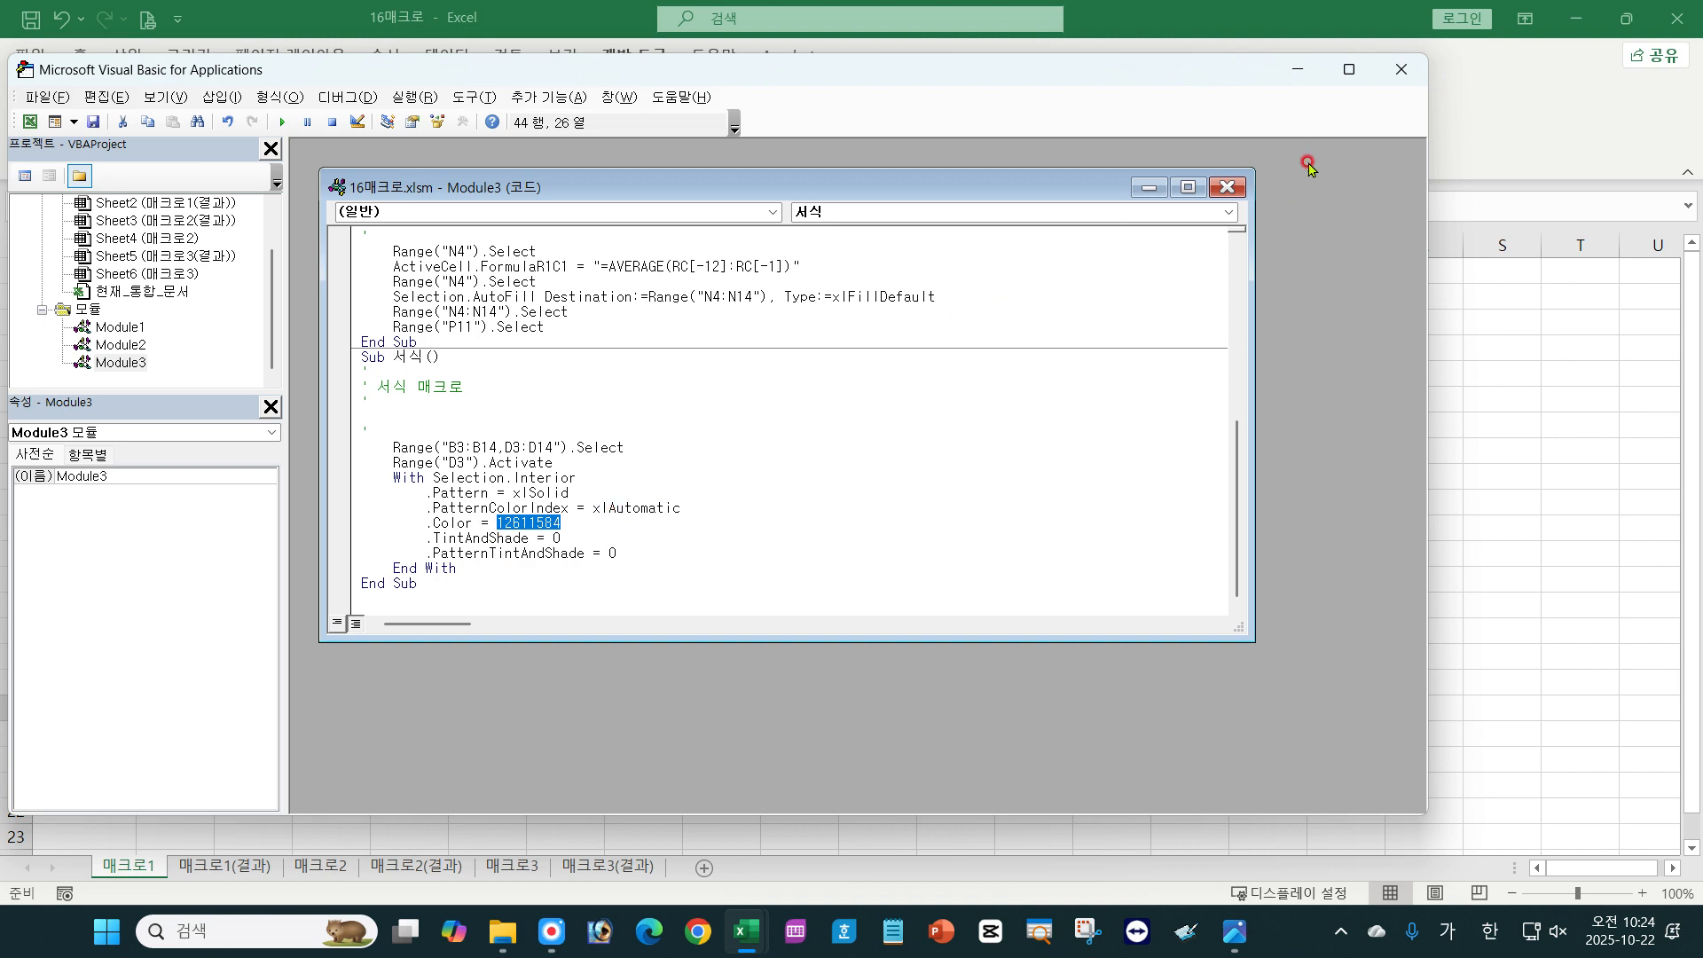
click(1399, 70)
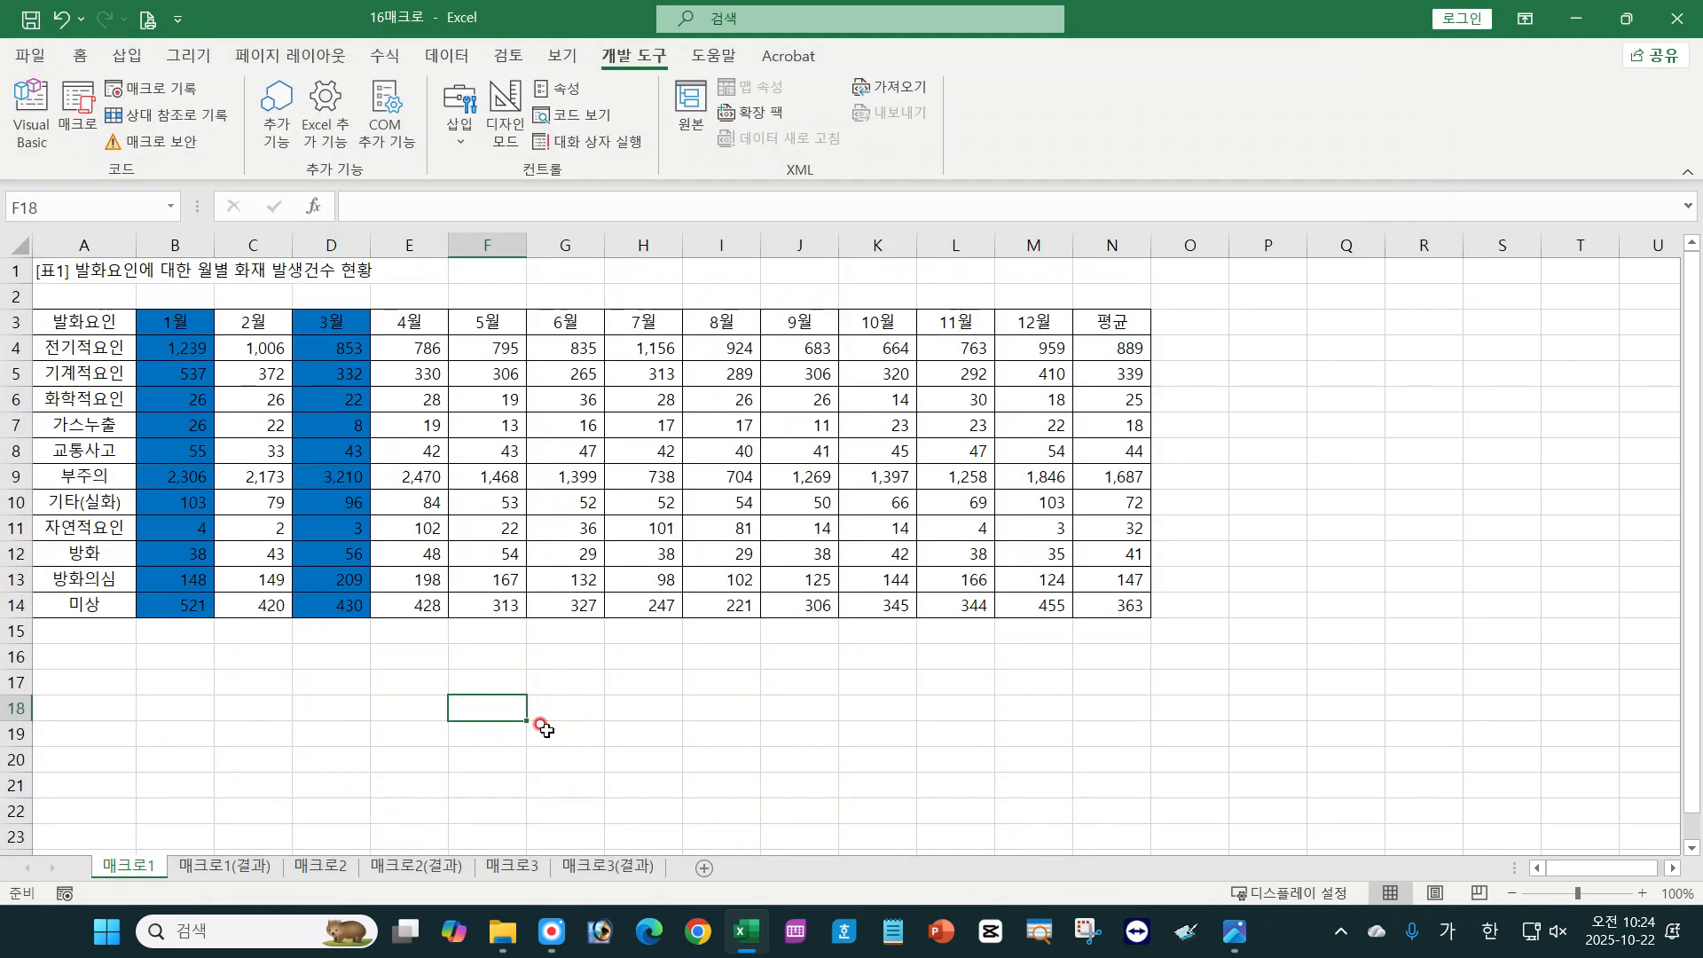
Clear the averages in N4:N14 on the 매크로1 sheet.
click(655, 674)
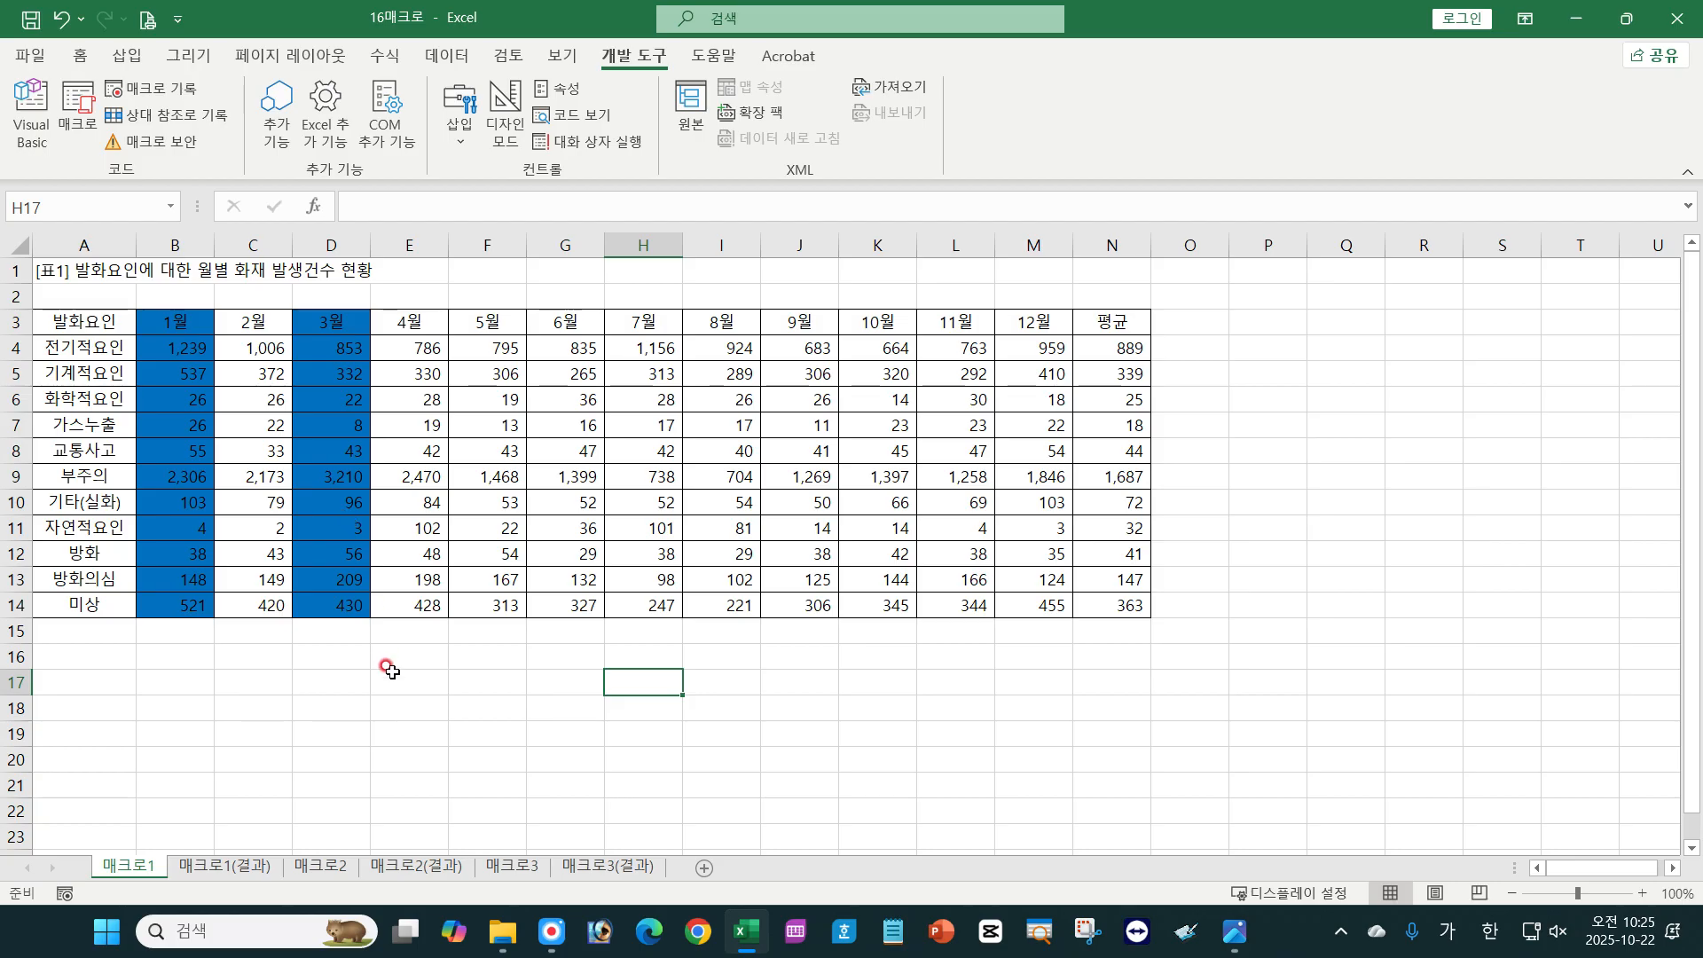
drag(1106, 358, 1116, 611)
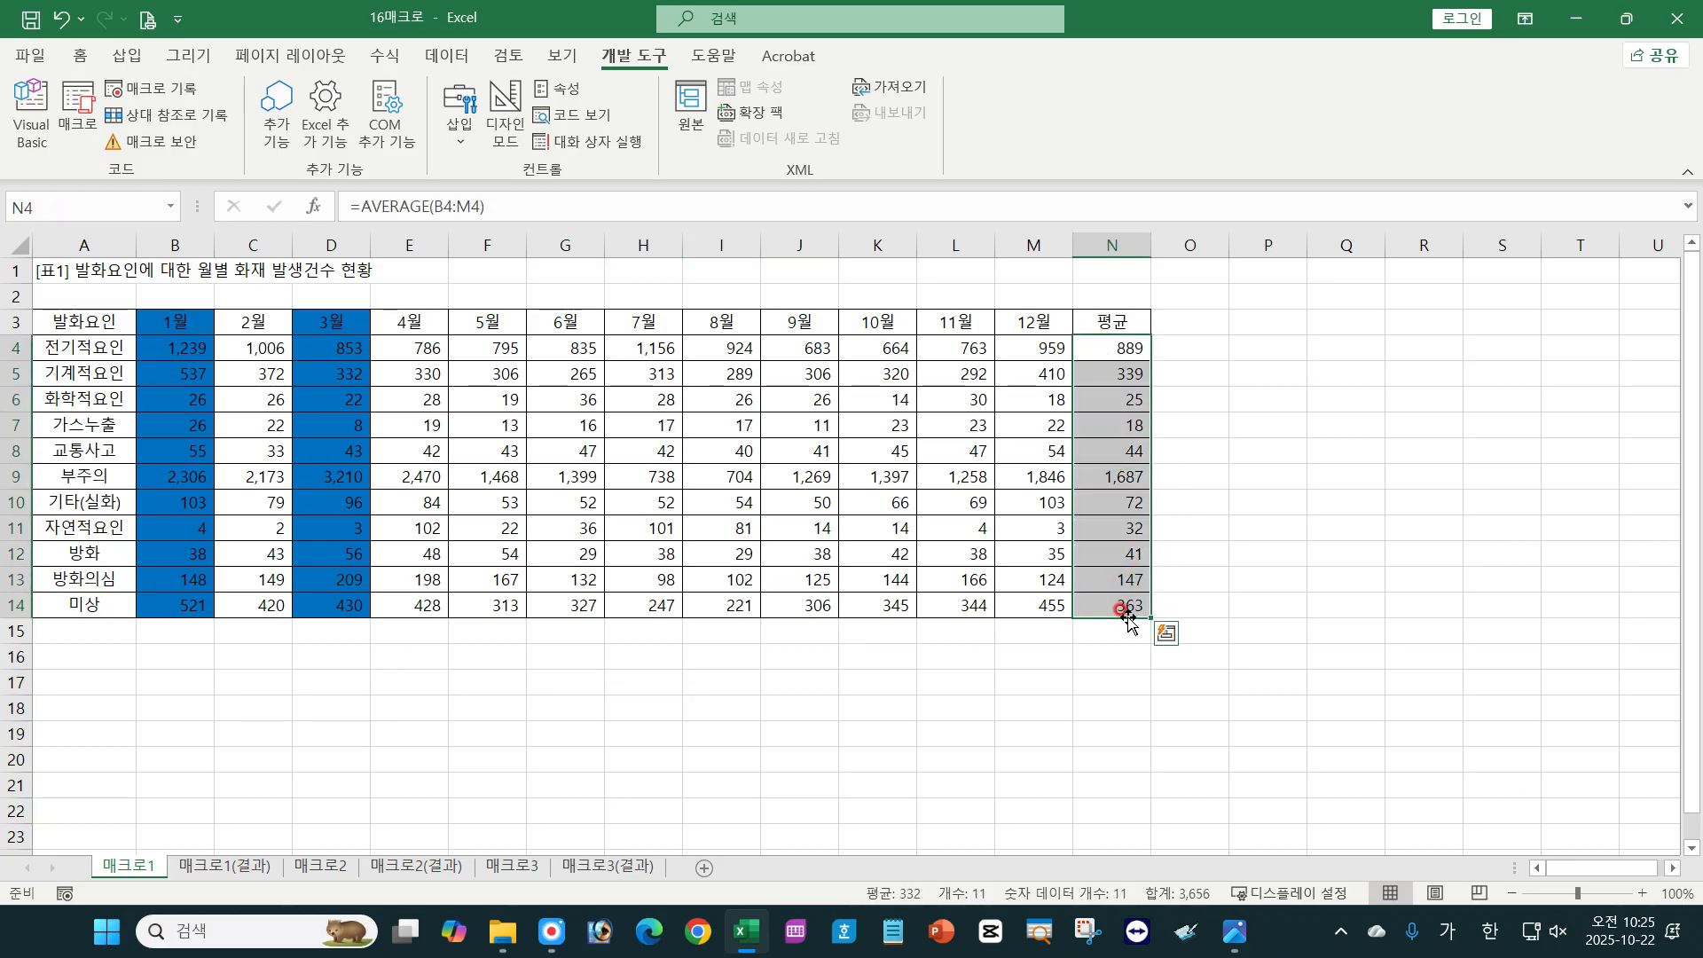
key(Delete)
click(840, 683)
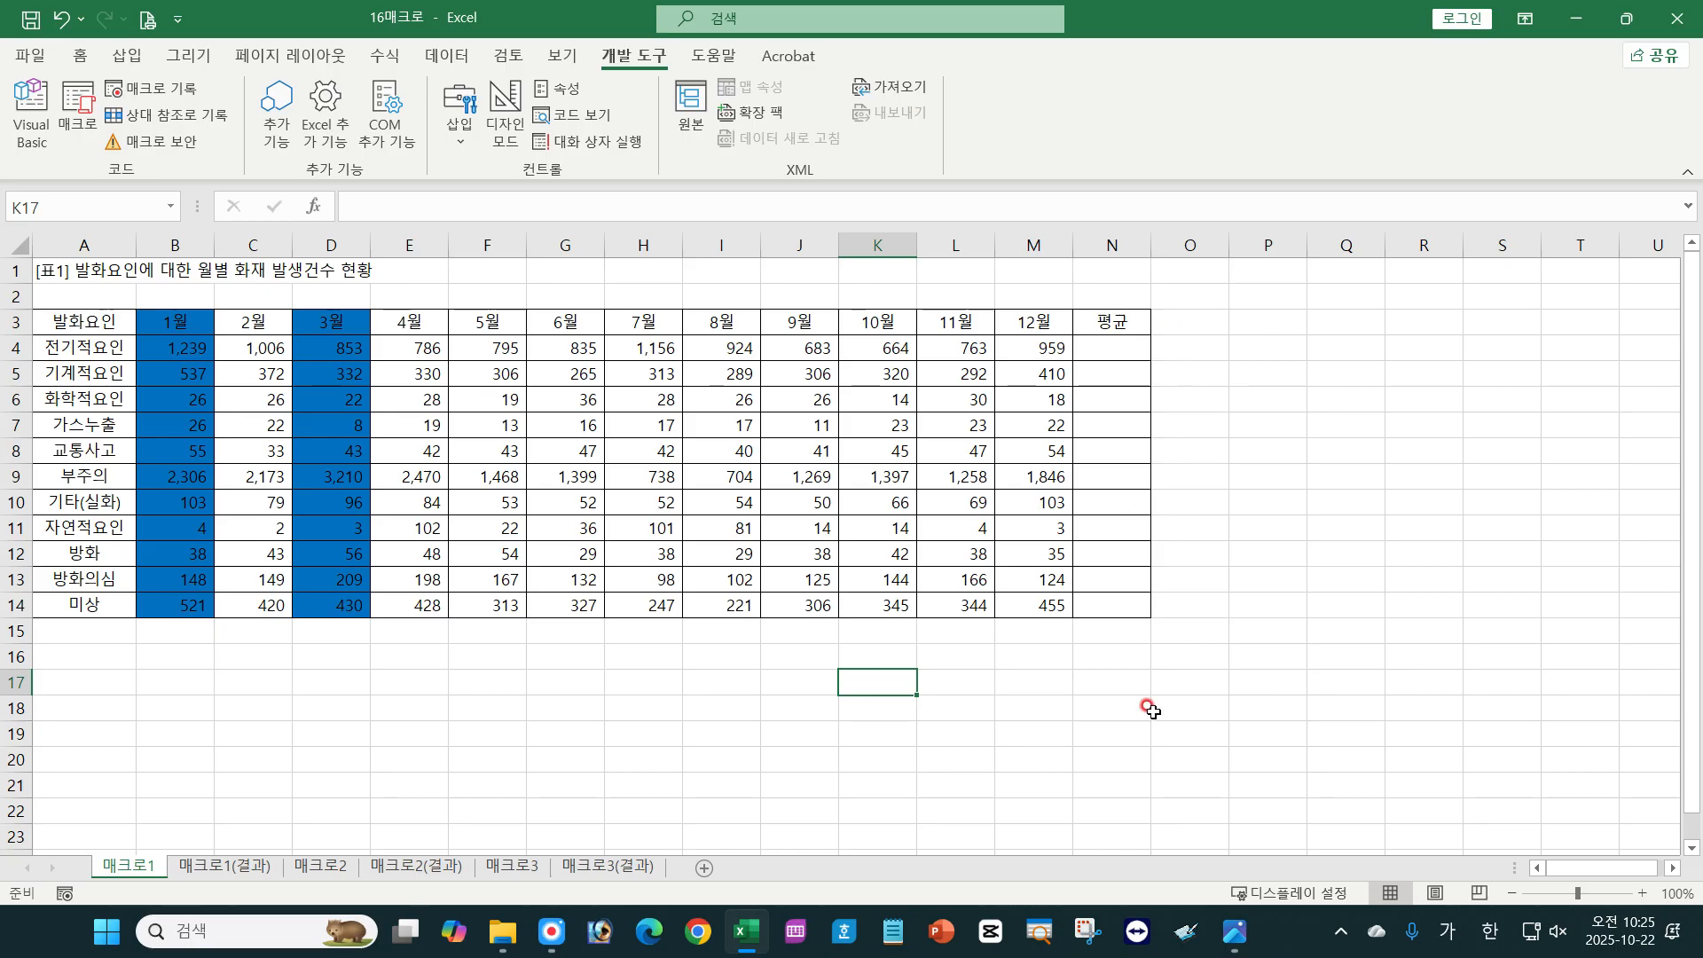
Remove the fill color from the ranges B3:B14 and D3:D14.
drag(166, 322, 170, 605)
ctrl+drag(308, 323, 321, 609)
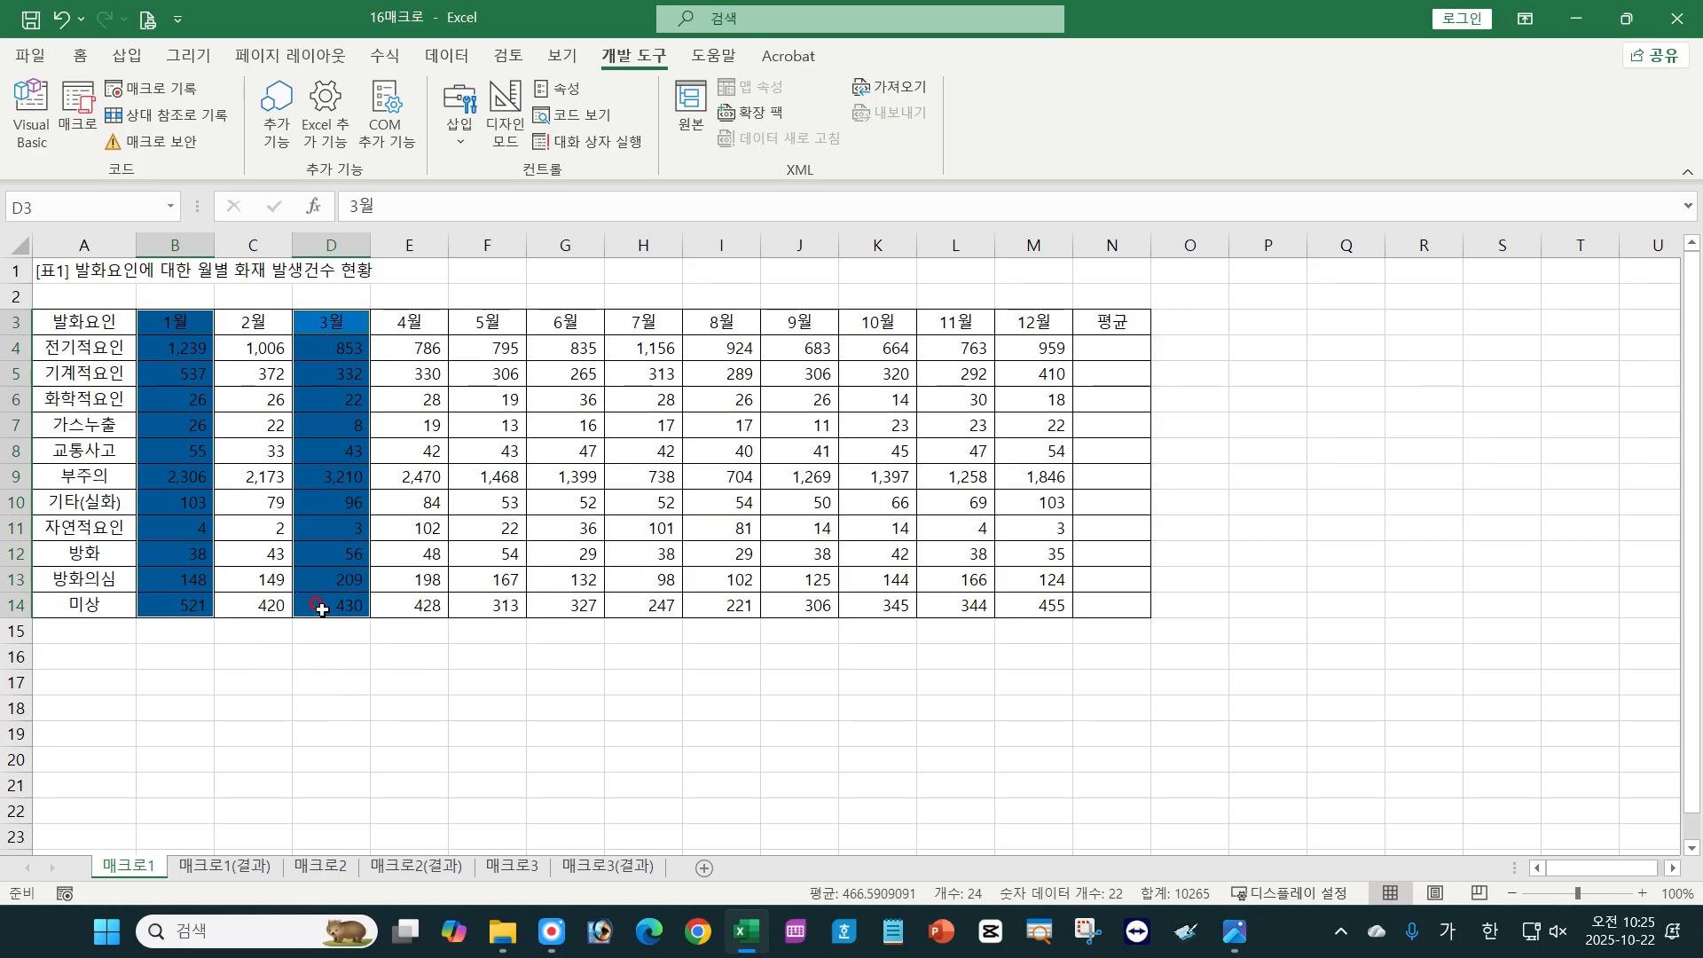
click(79, 55)
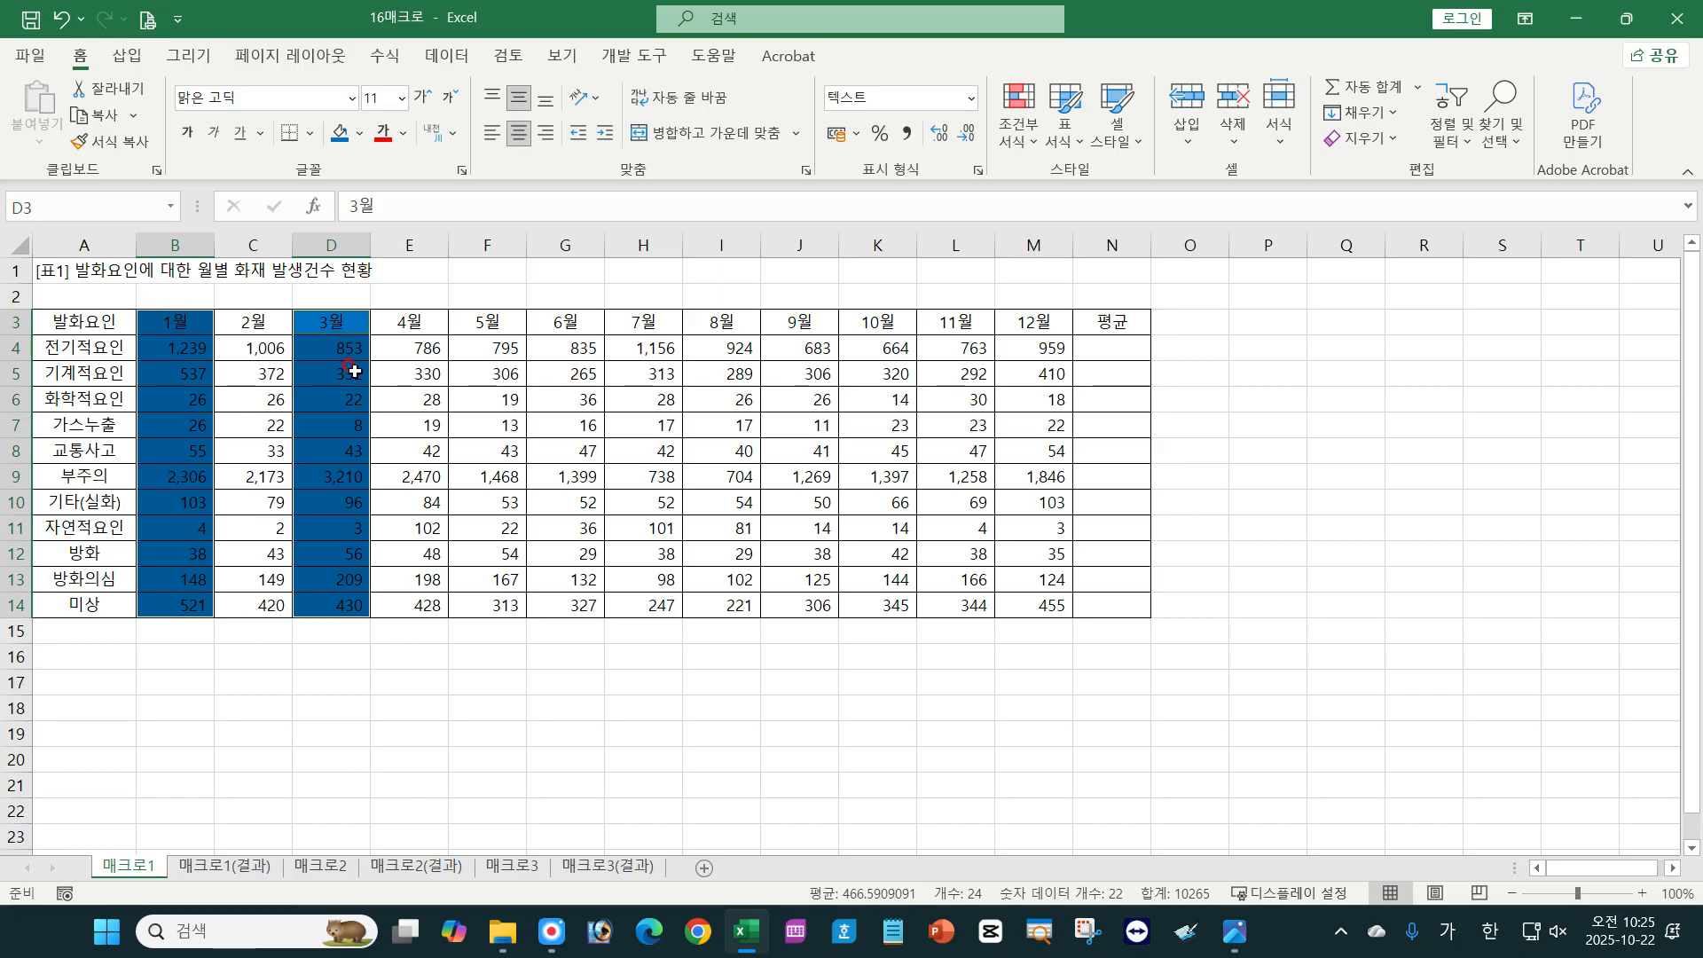
click(359, 133)
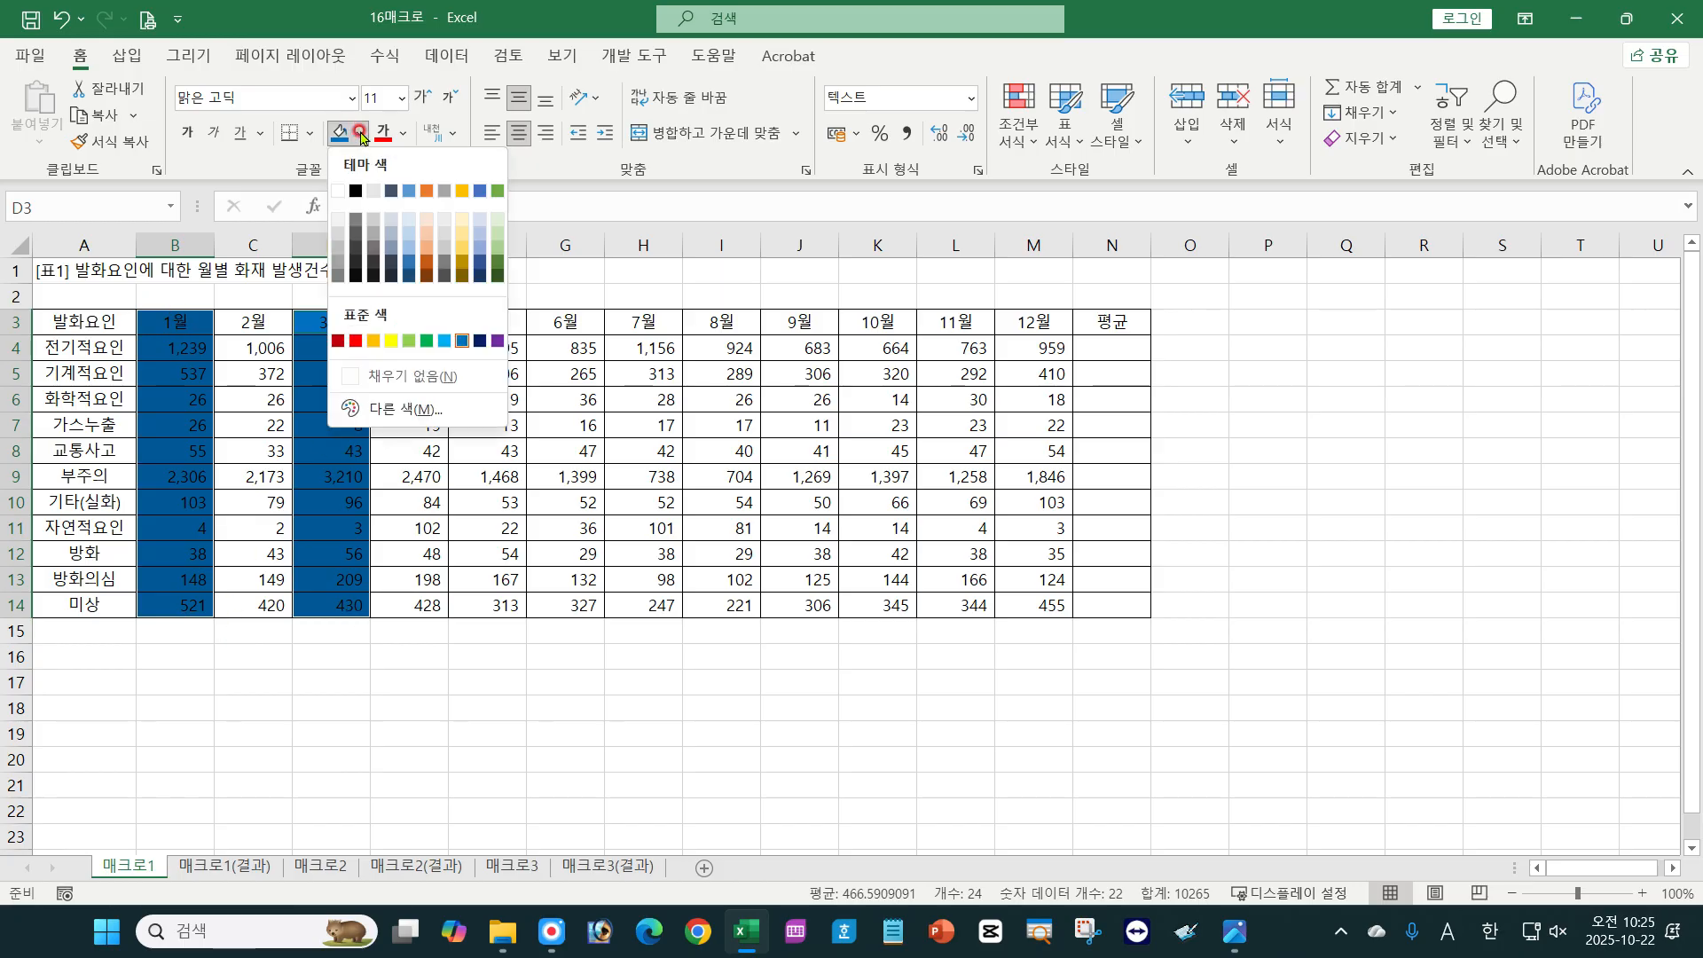
click(403, 376)
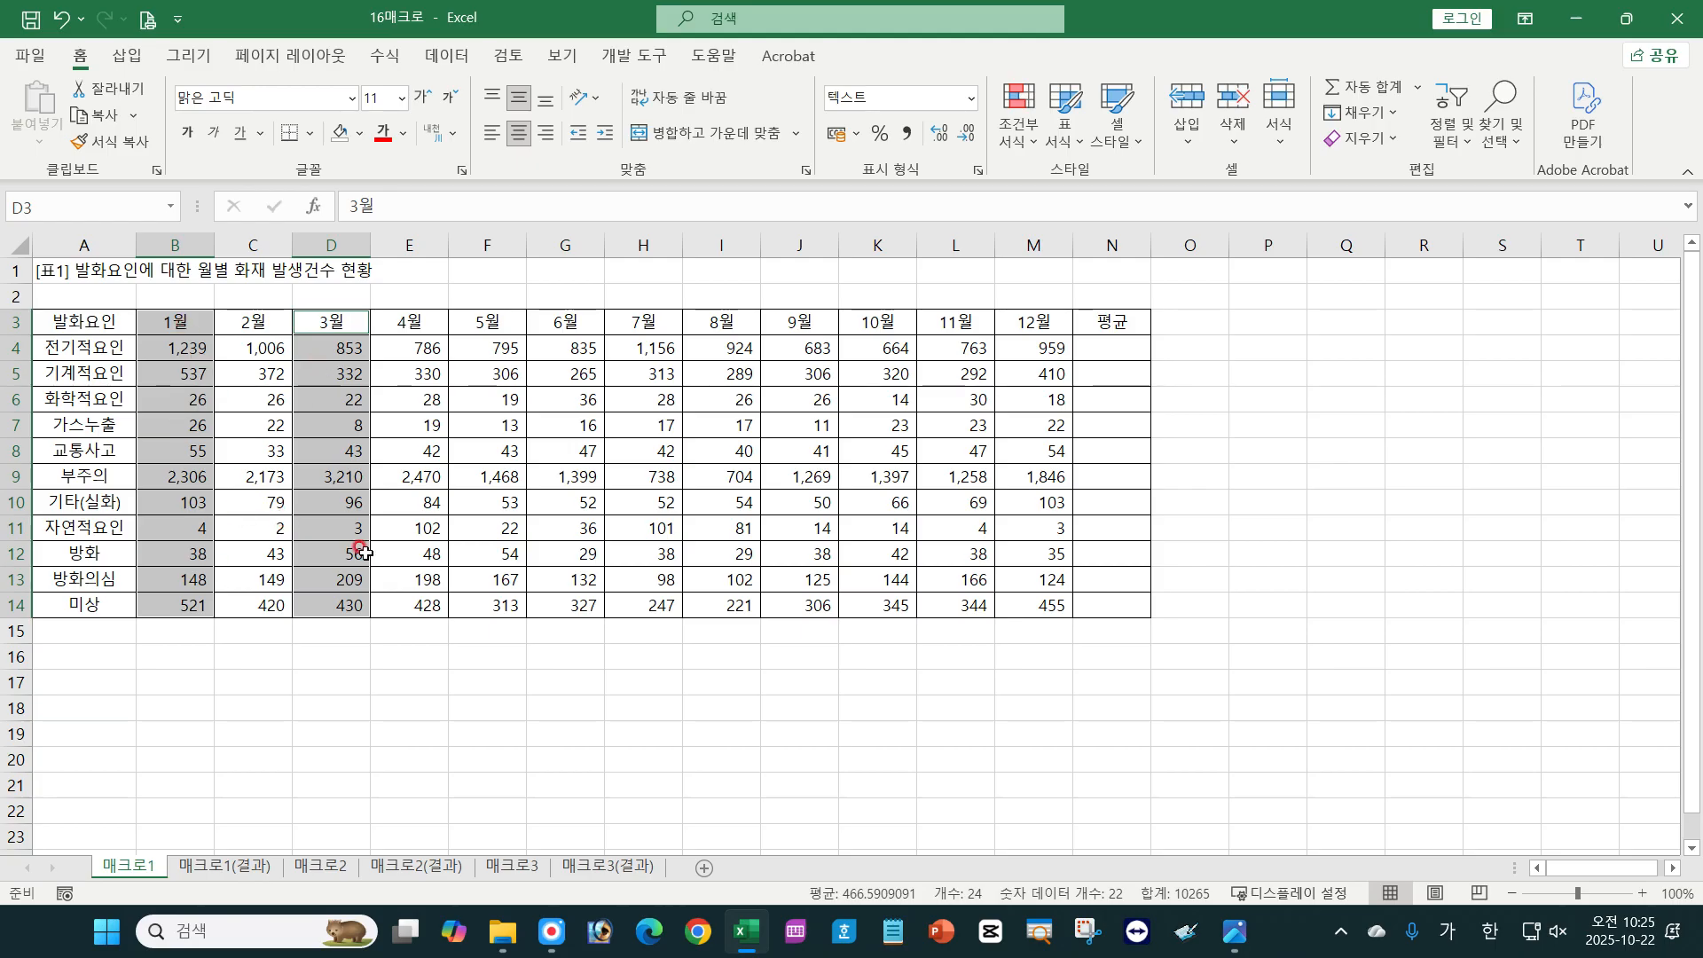
click(515, 689)
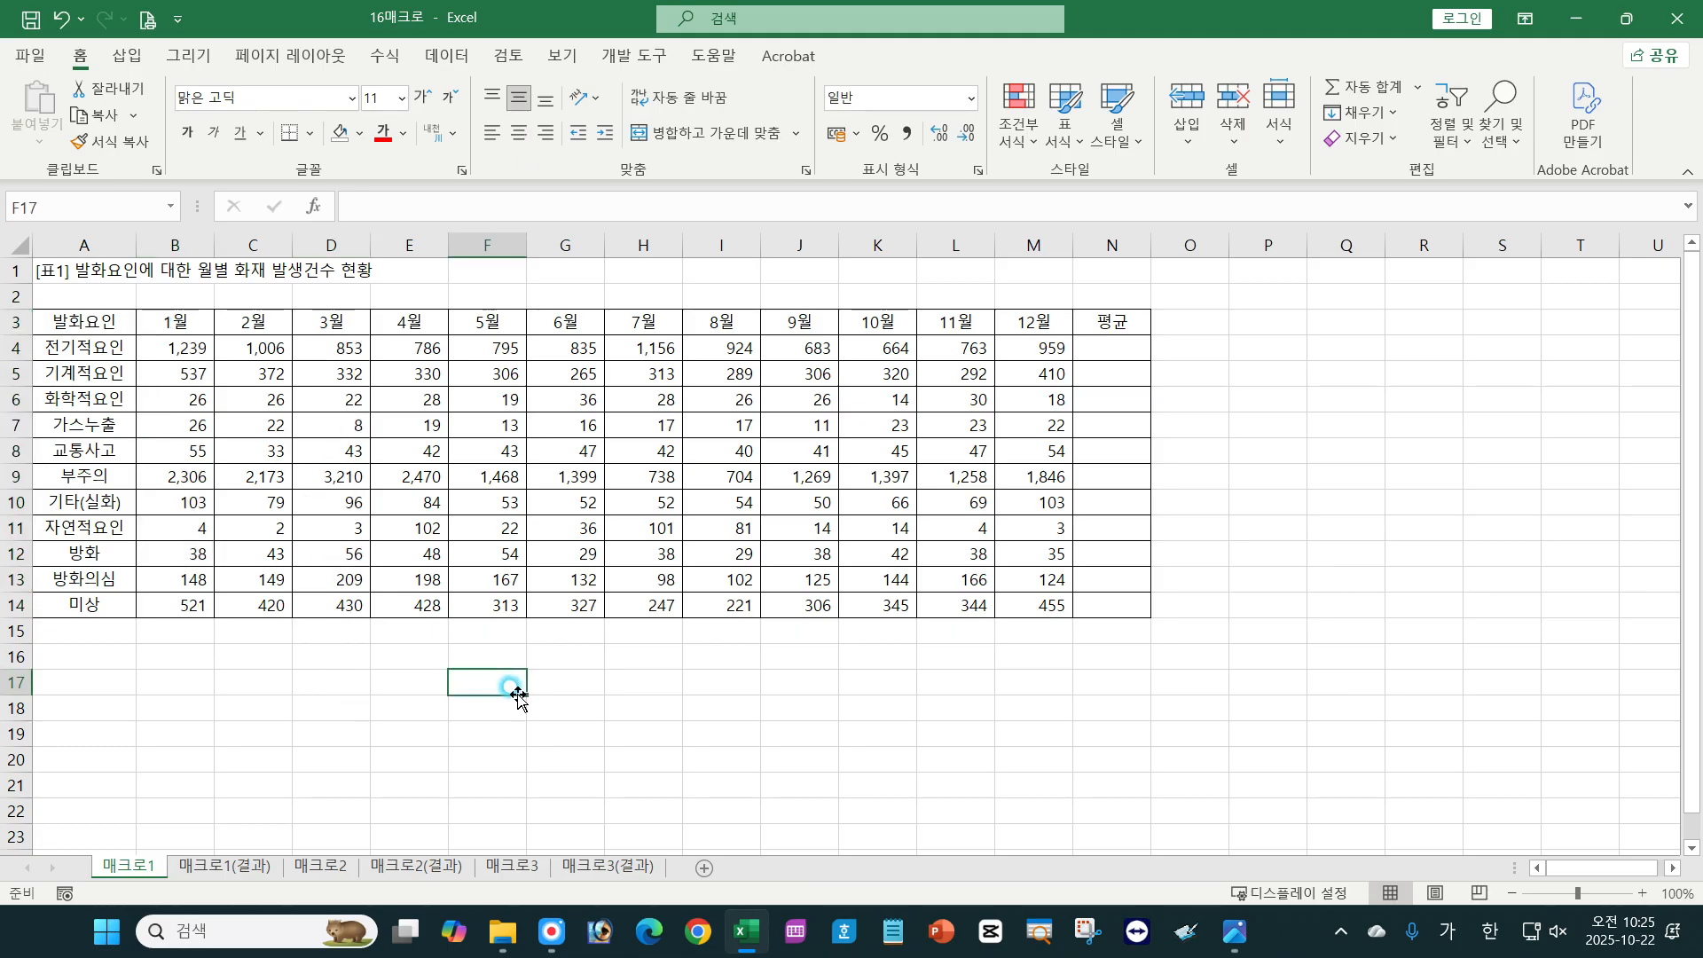
With the empty cell G18 selected, run the 서식 macro to reapply the blue fill, and deselect the ranges.
click(529, 699)
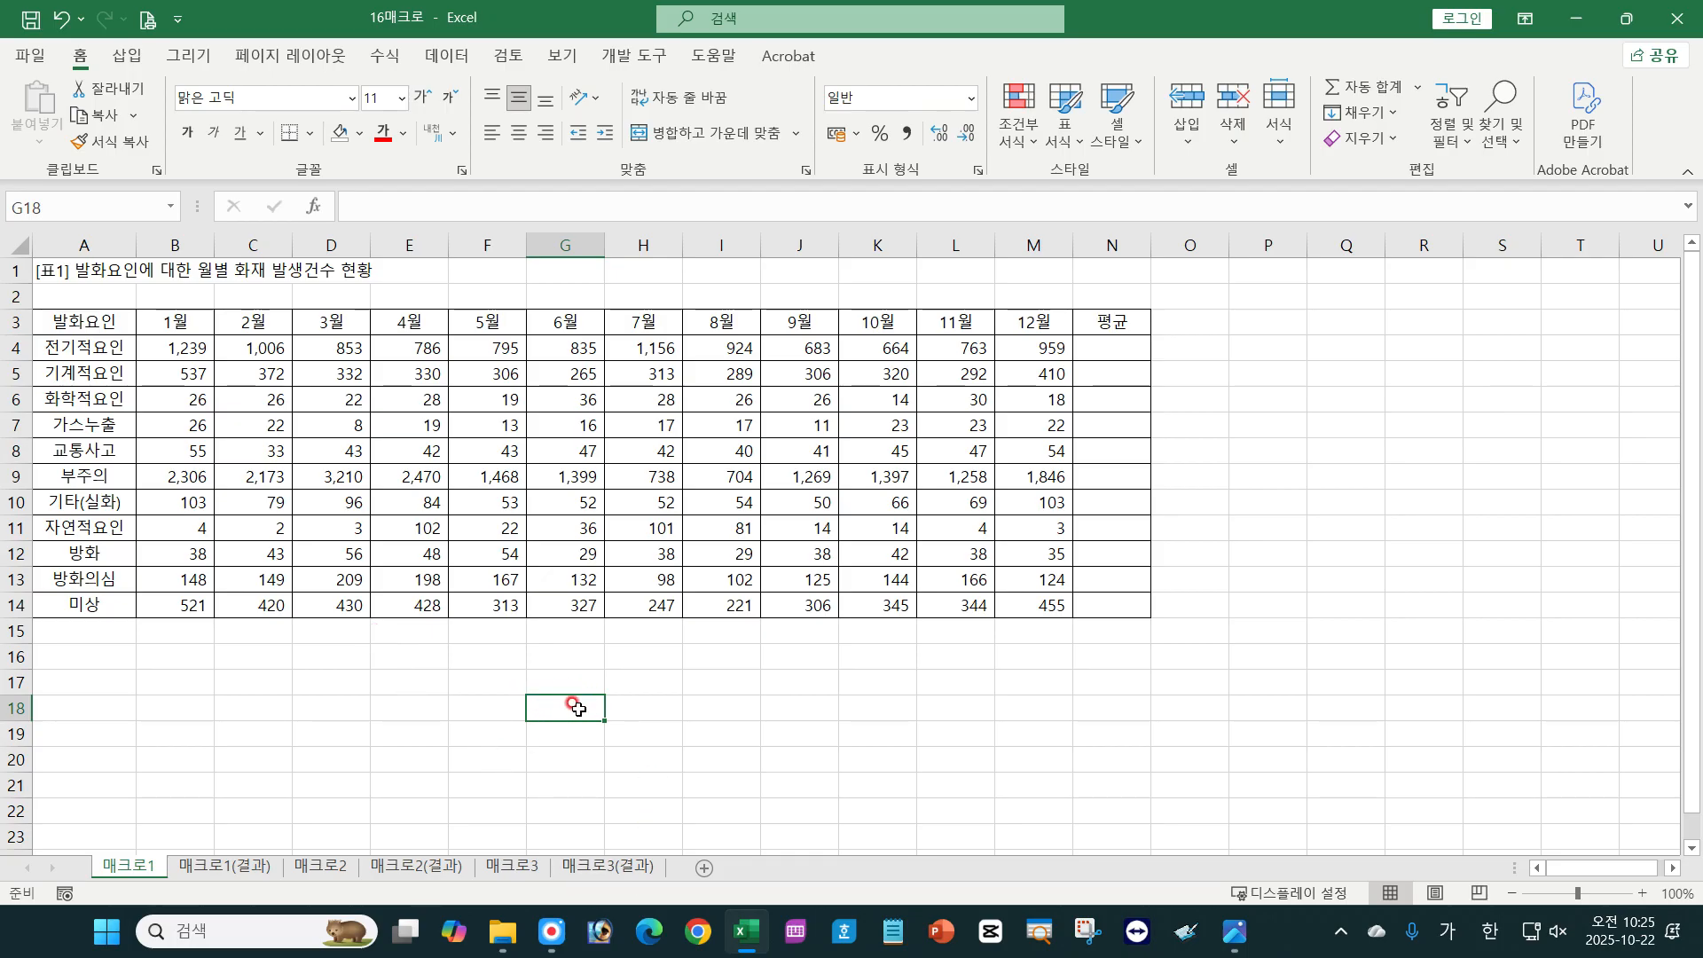
click(633, 55)
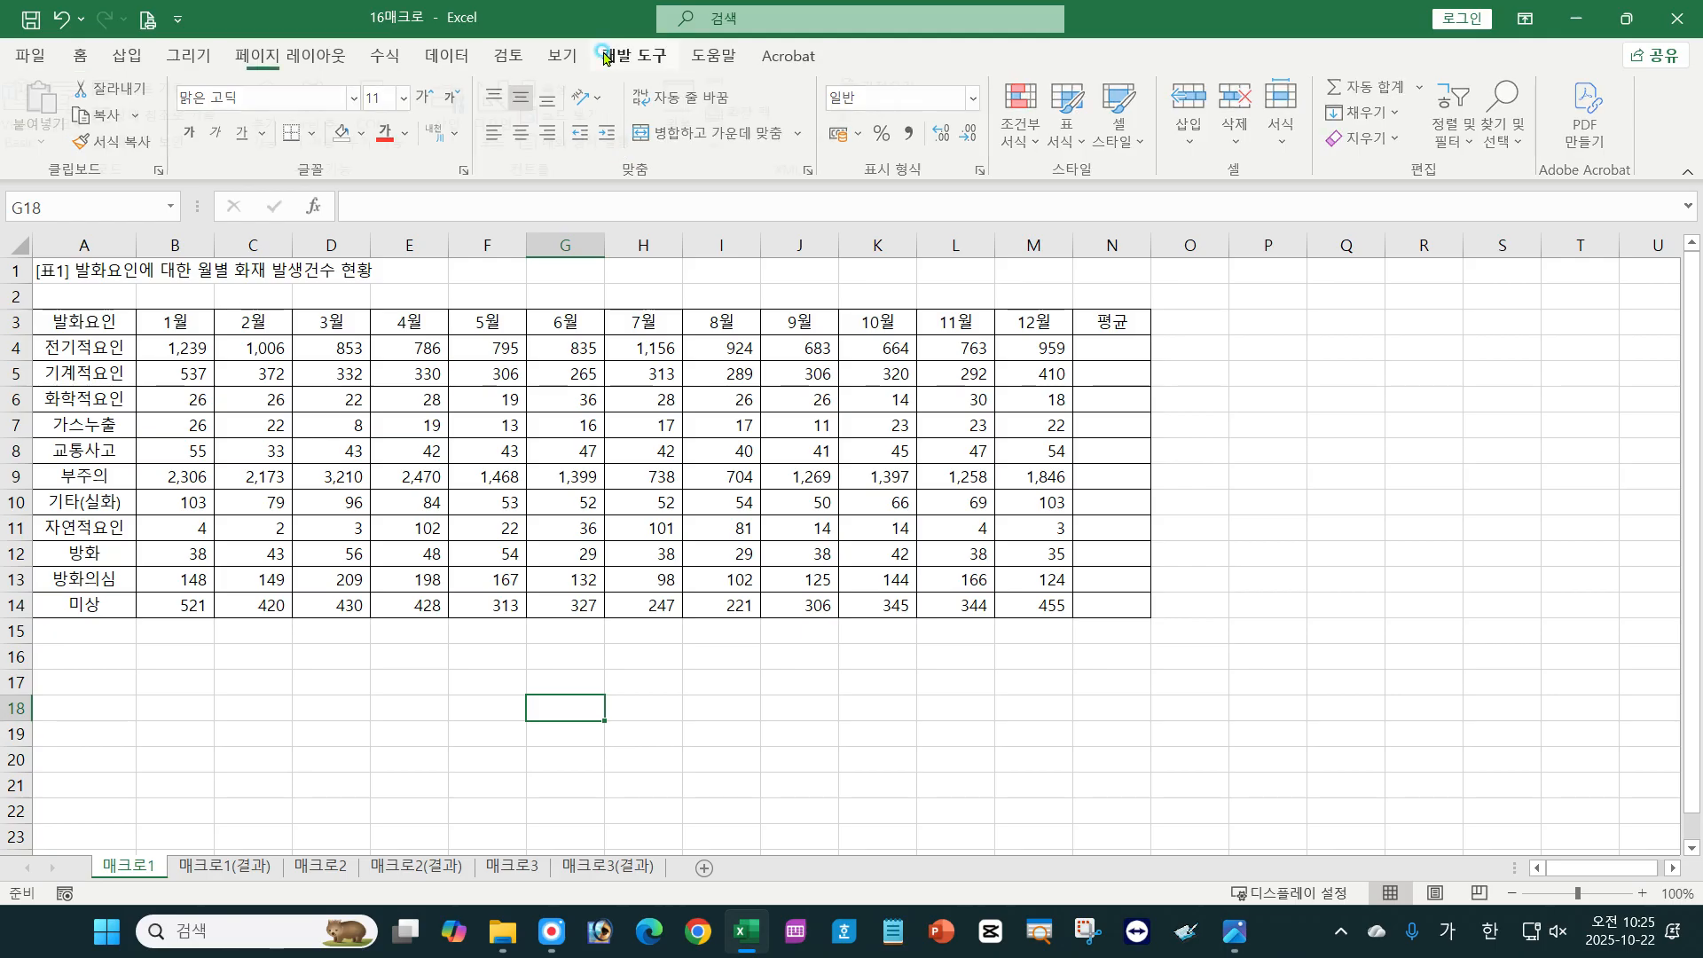
click(77, 130)
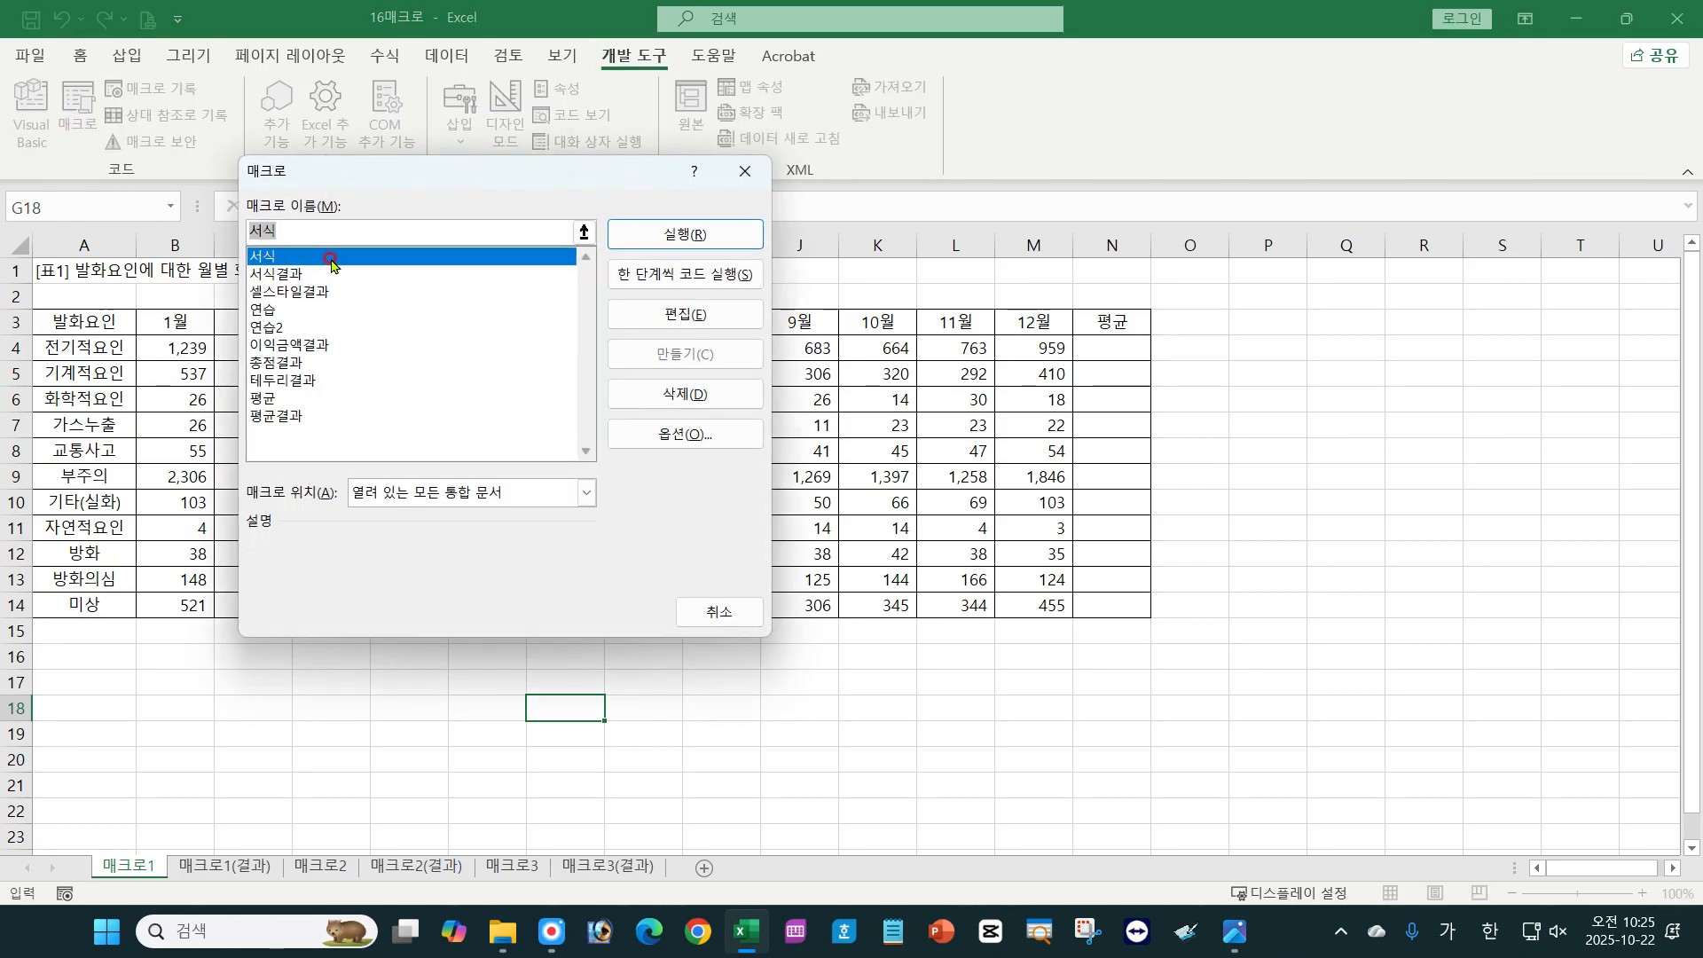
drag(382, 175, 848, 164)
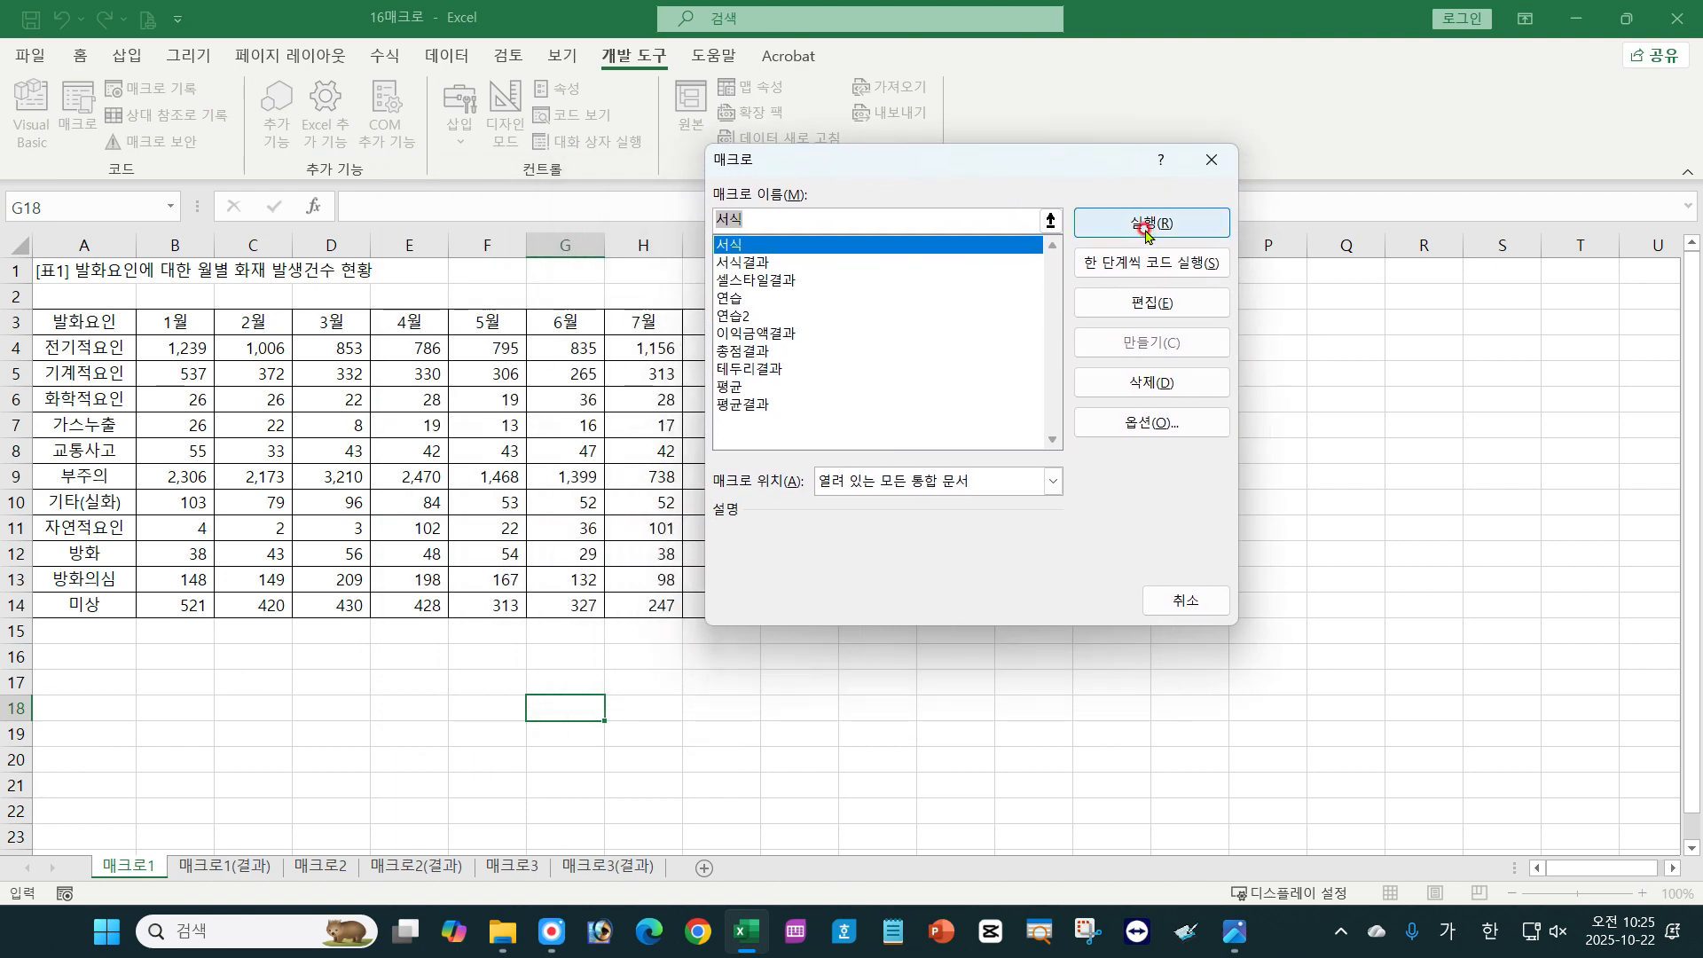
click(1145, 224)
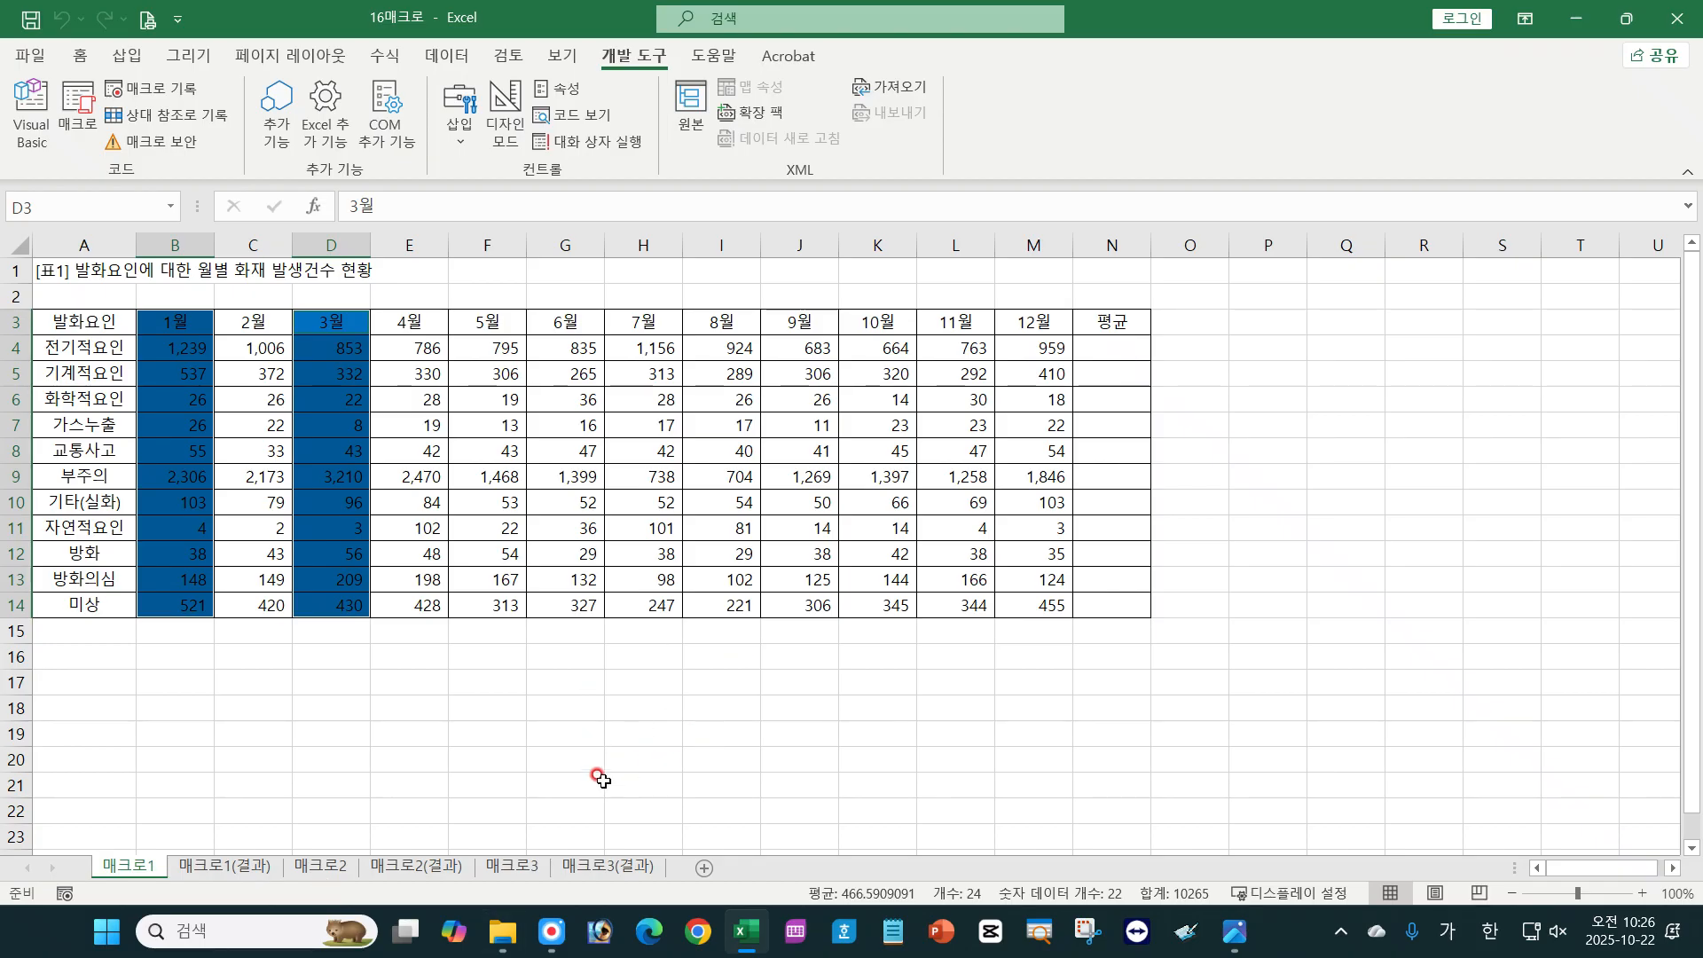
click(480, 696)
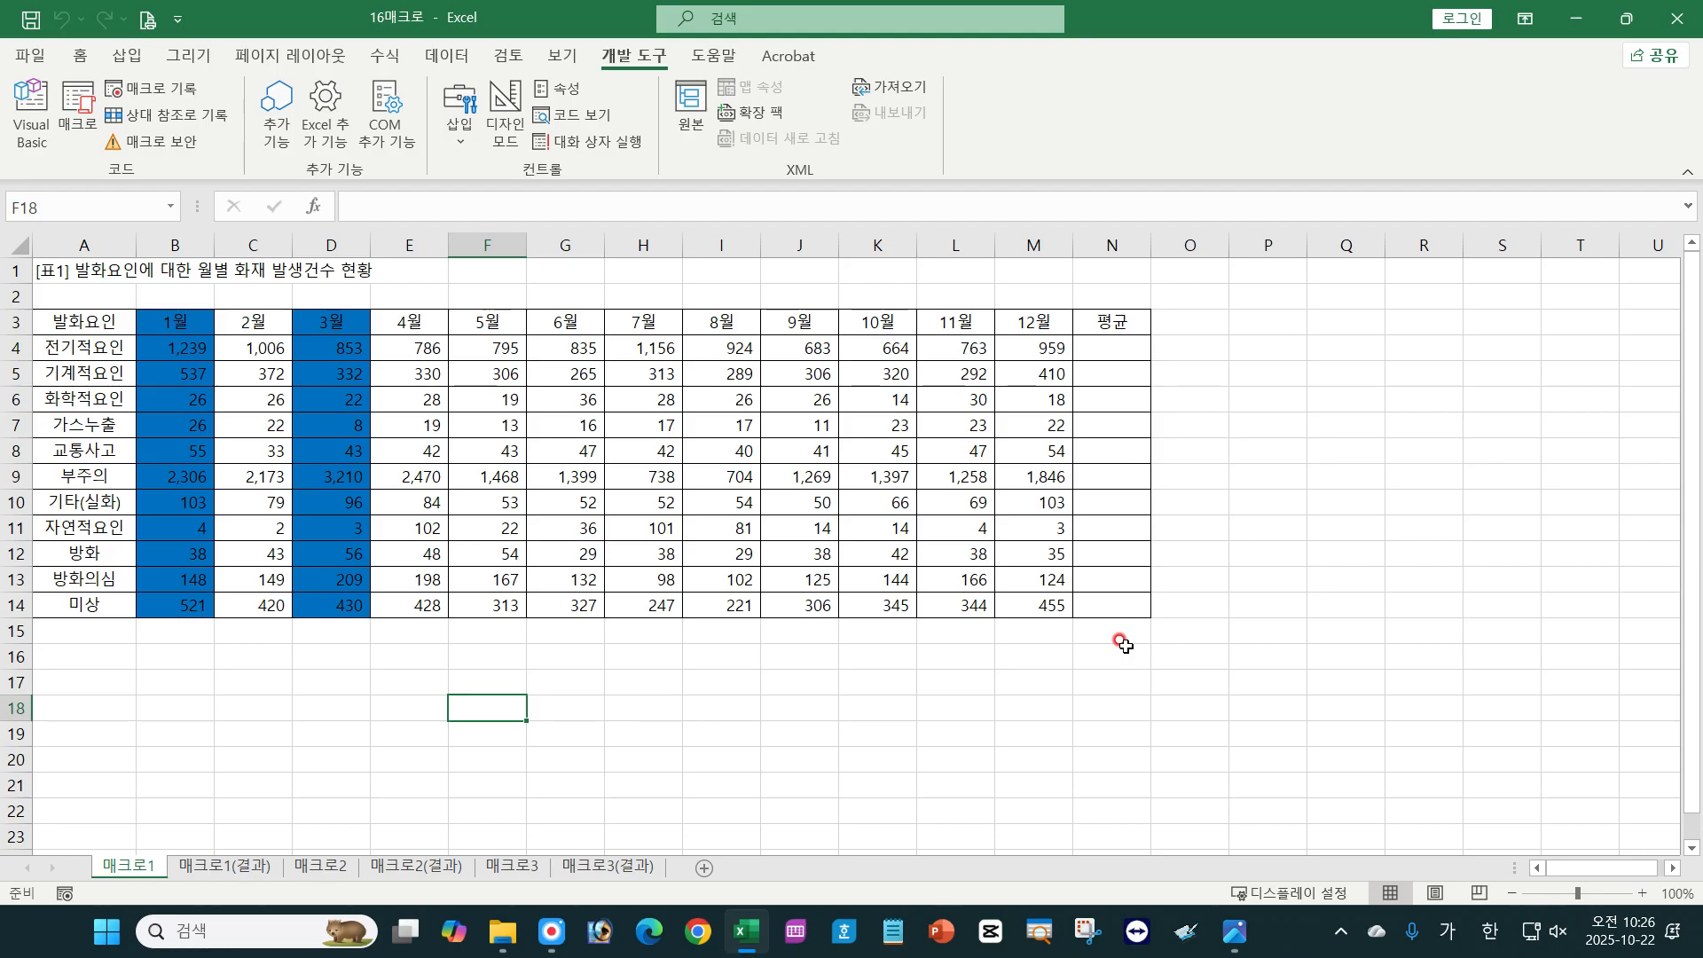
Look over the macro list without running anything, and close the 16매크로 workbook.
click(78, 111)
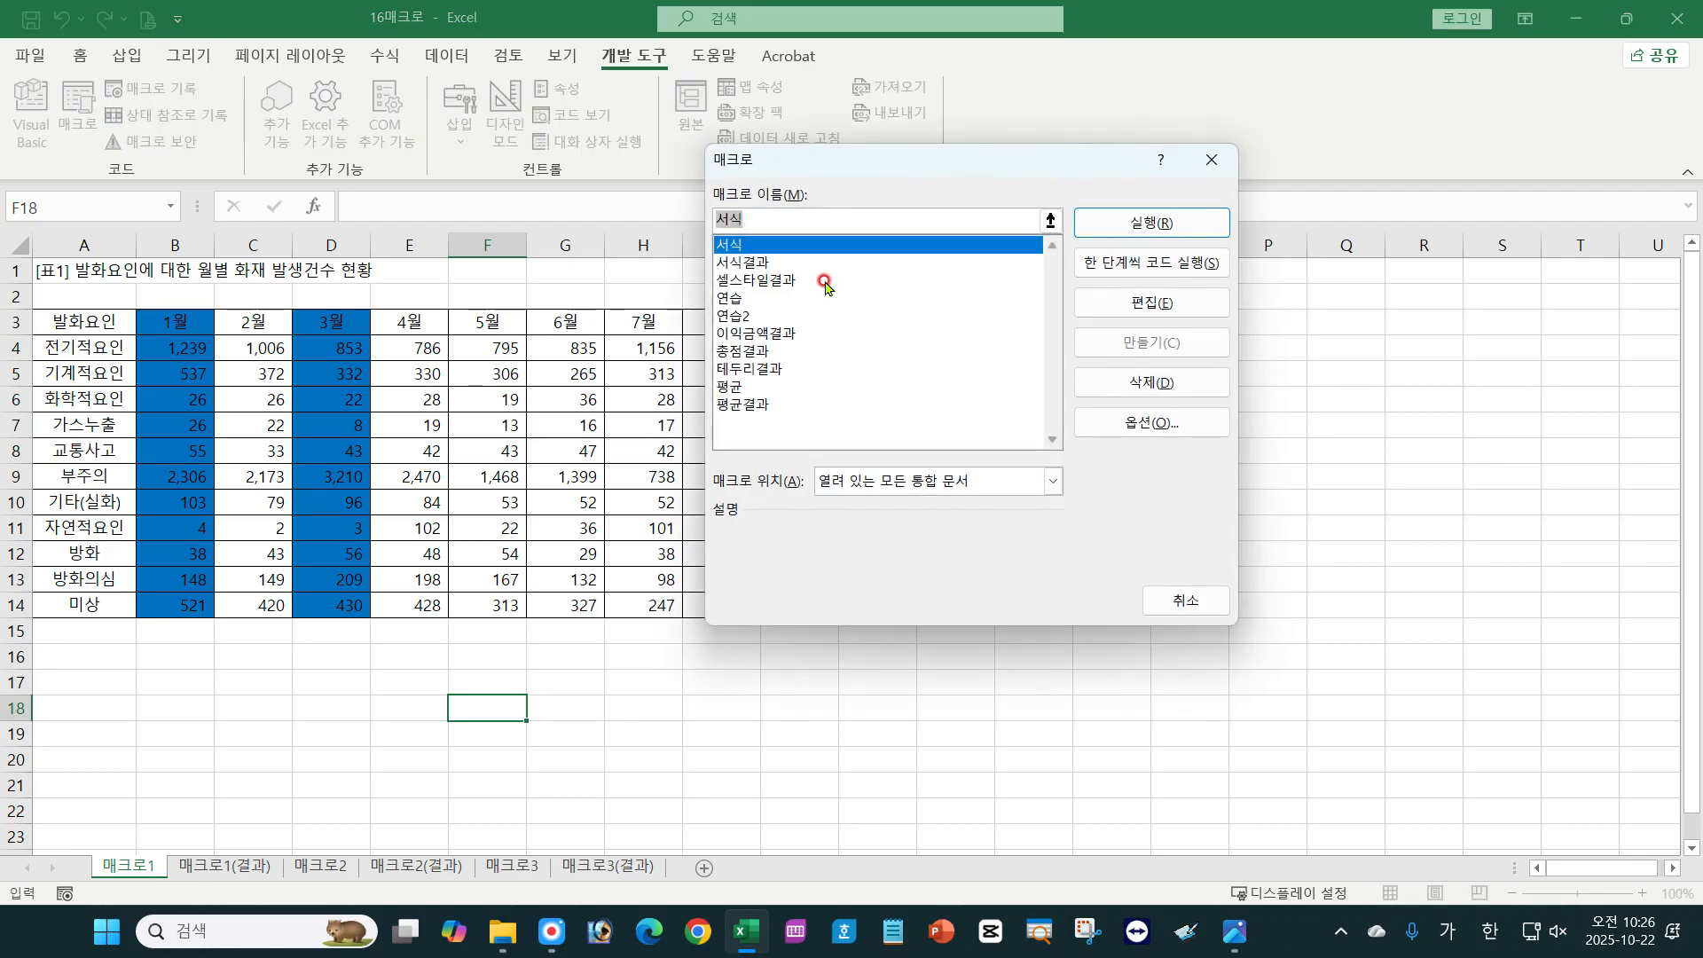
click(1186, 600)
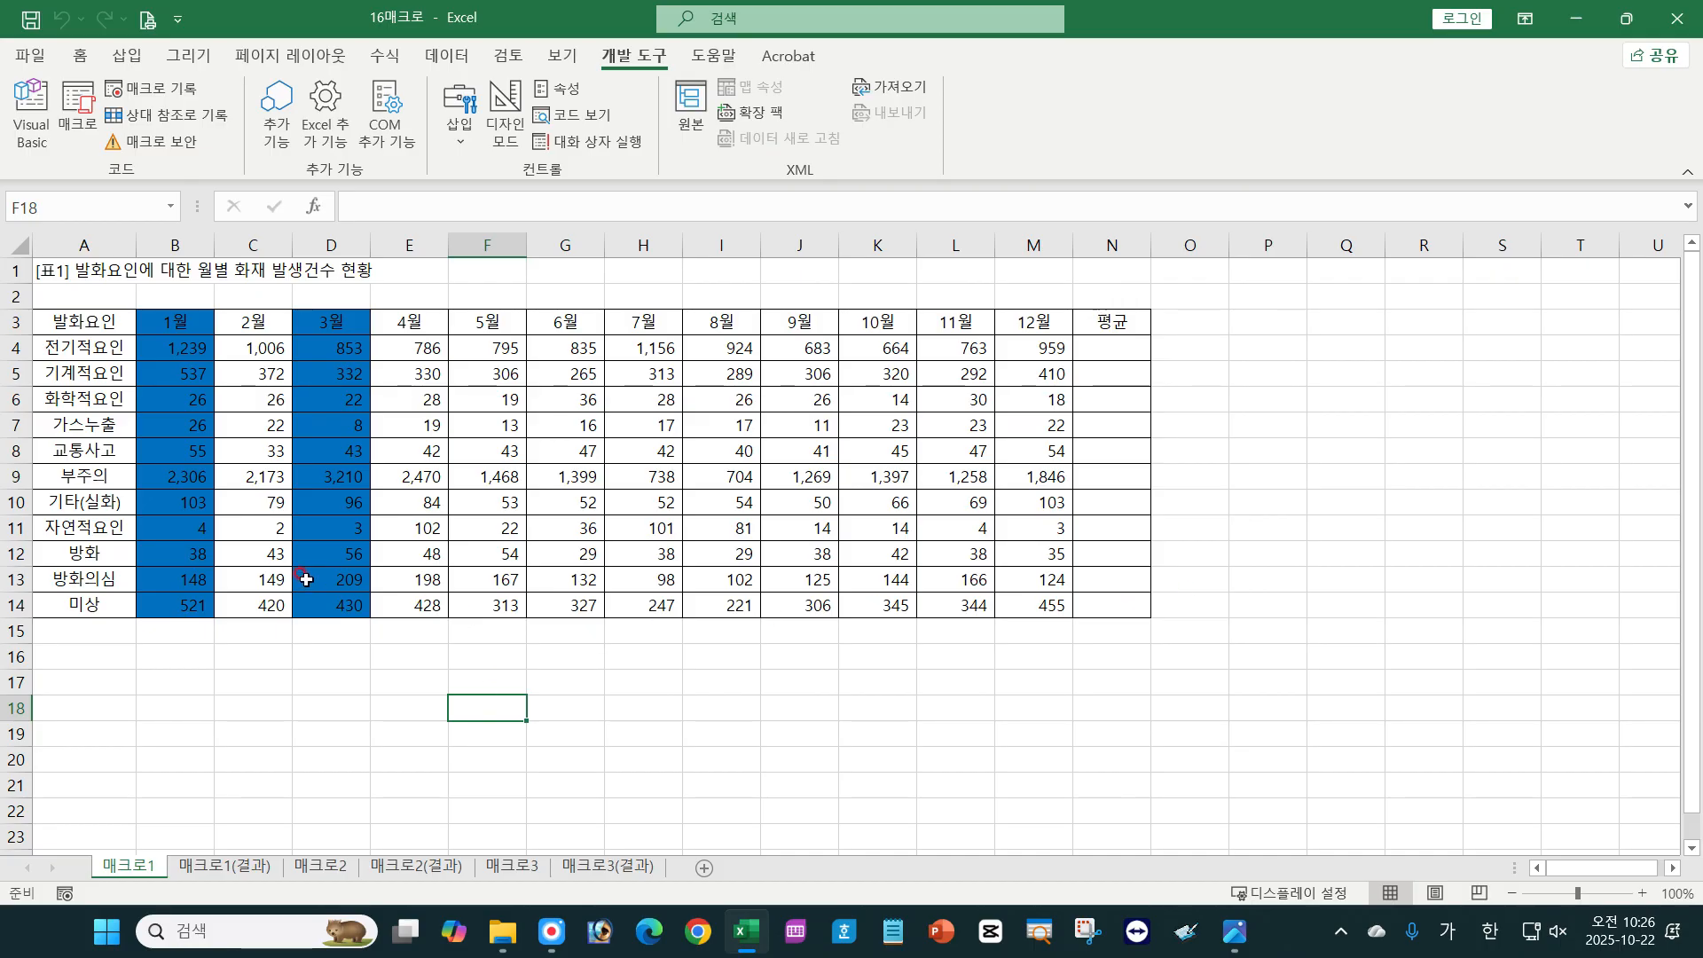
click(1676, 18)
click(853, 521)
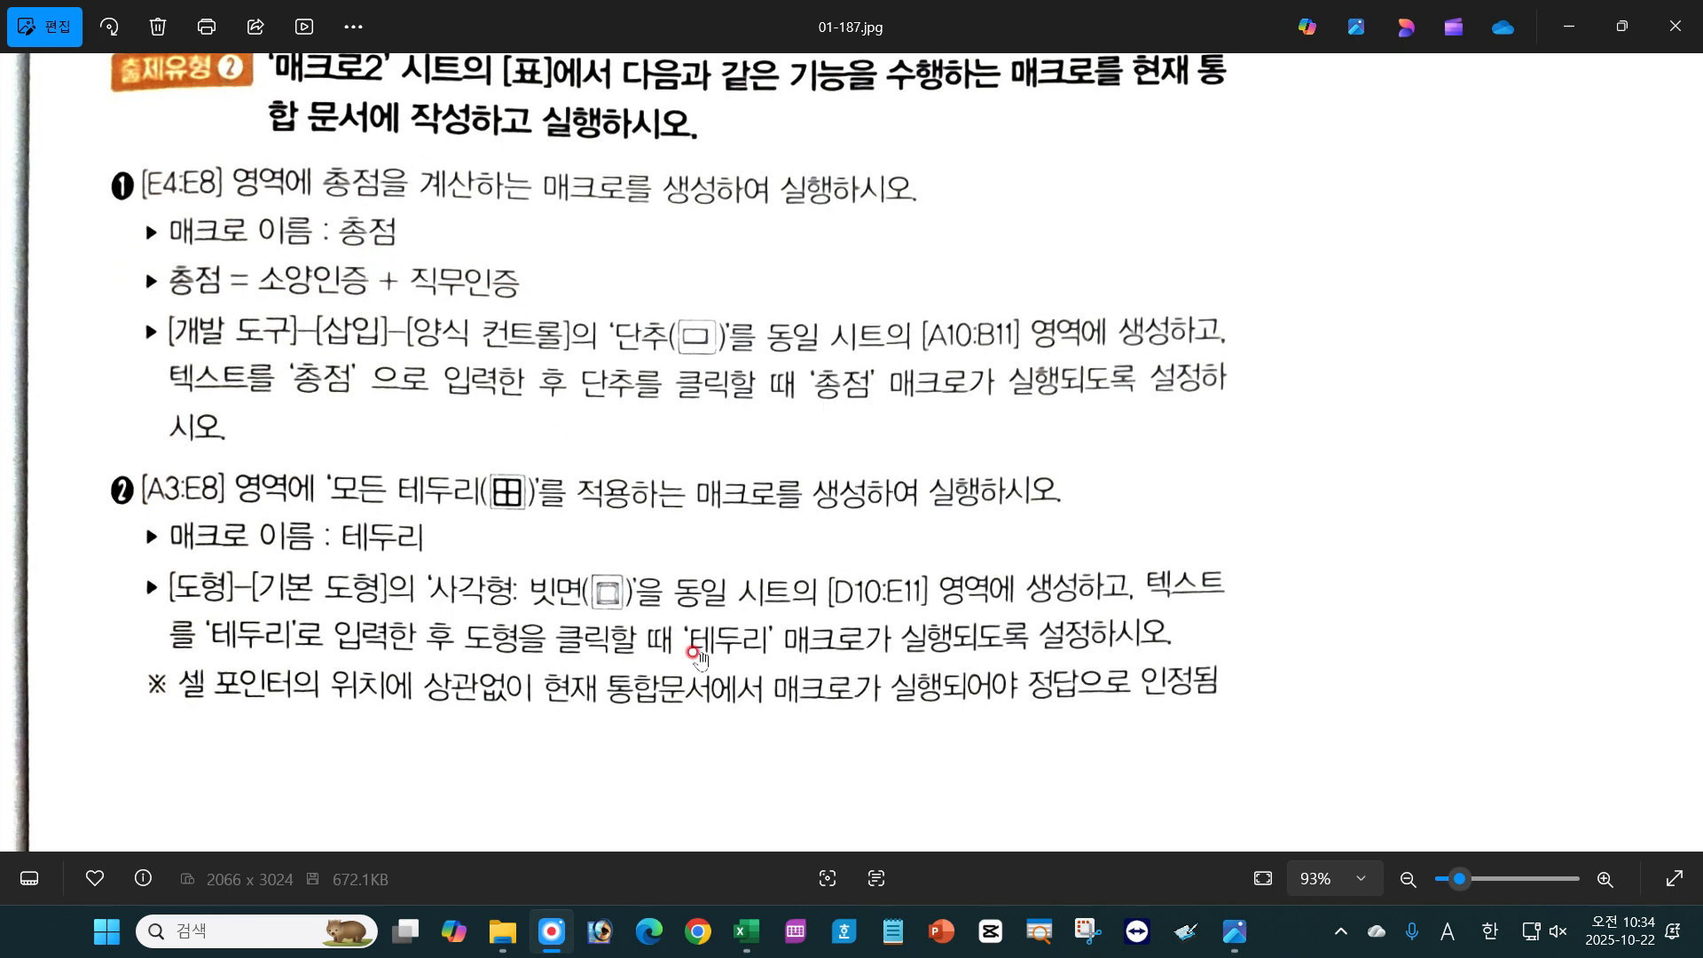
Switch to the 16매크로 workbook in Excel and examine the empty 총점 range E4:E8 and its source columns on the 매크로2 sheet.
click(741, 947)
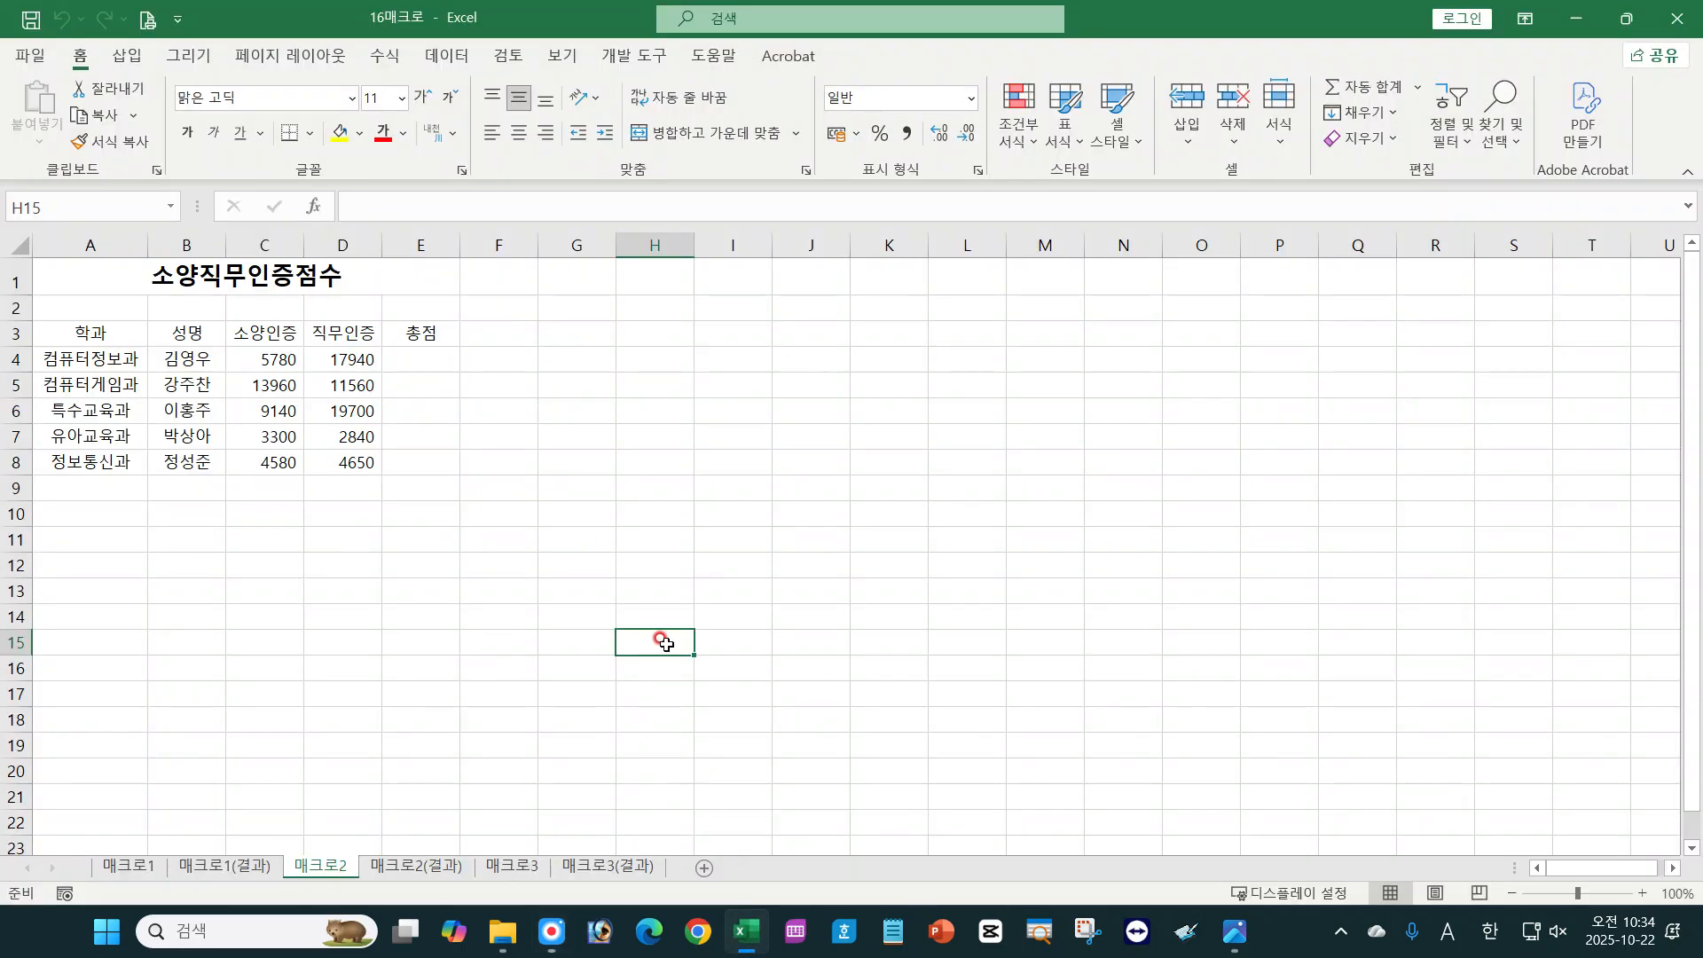
drag(408, 359, 413, 448)
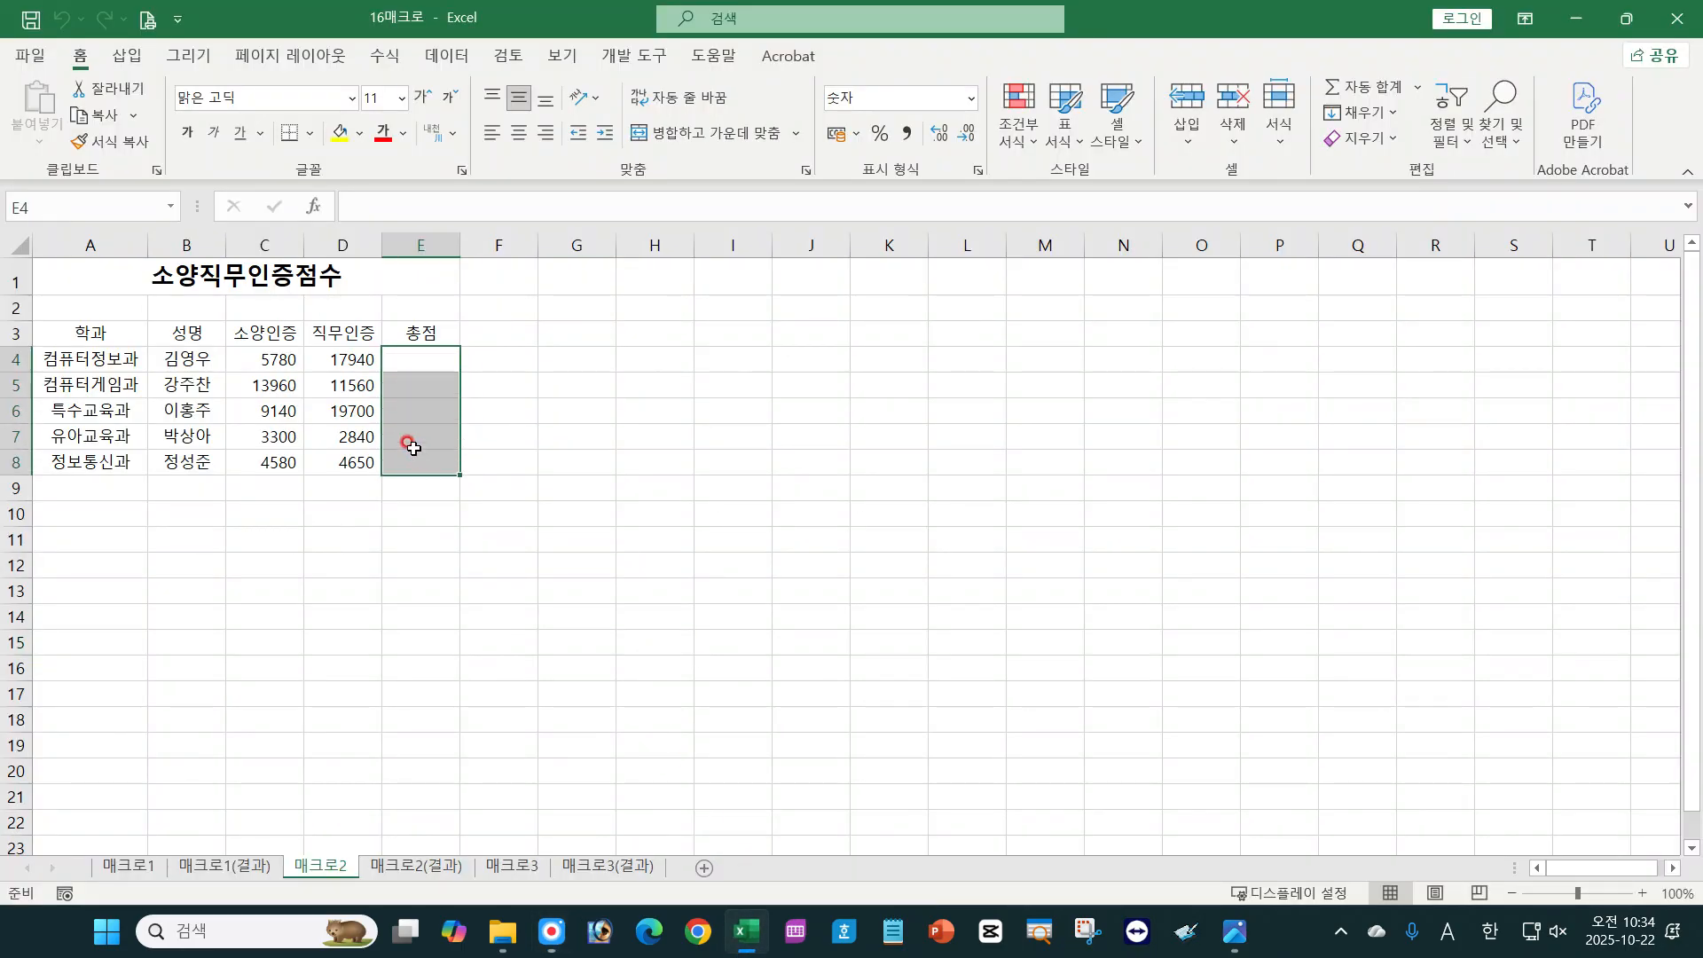
click(280, 356)
click(325, 357)
click(423, 354)
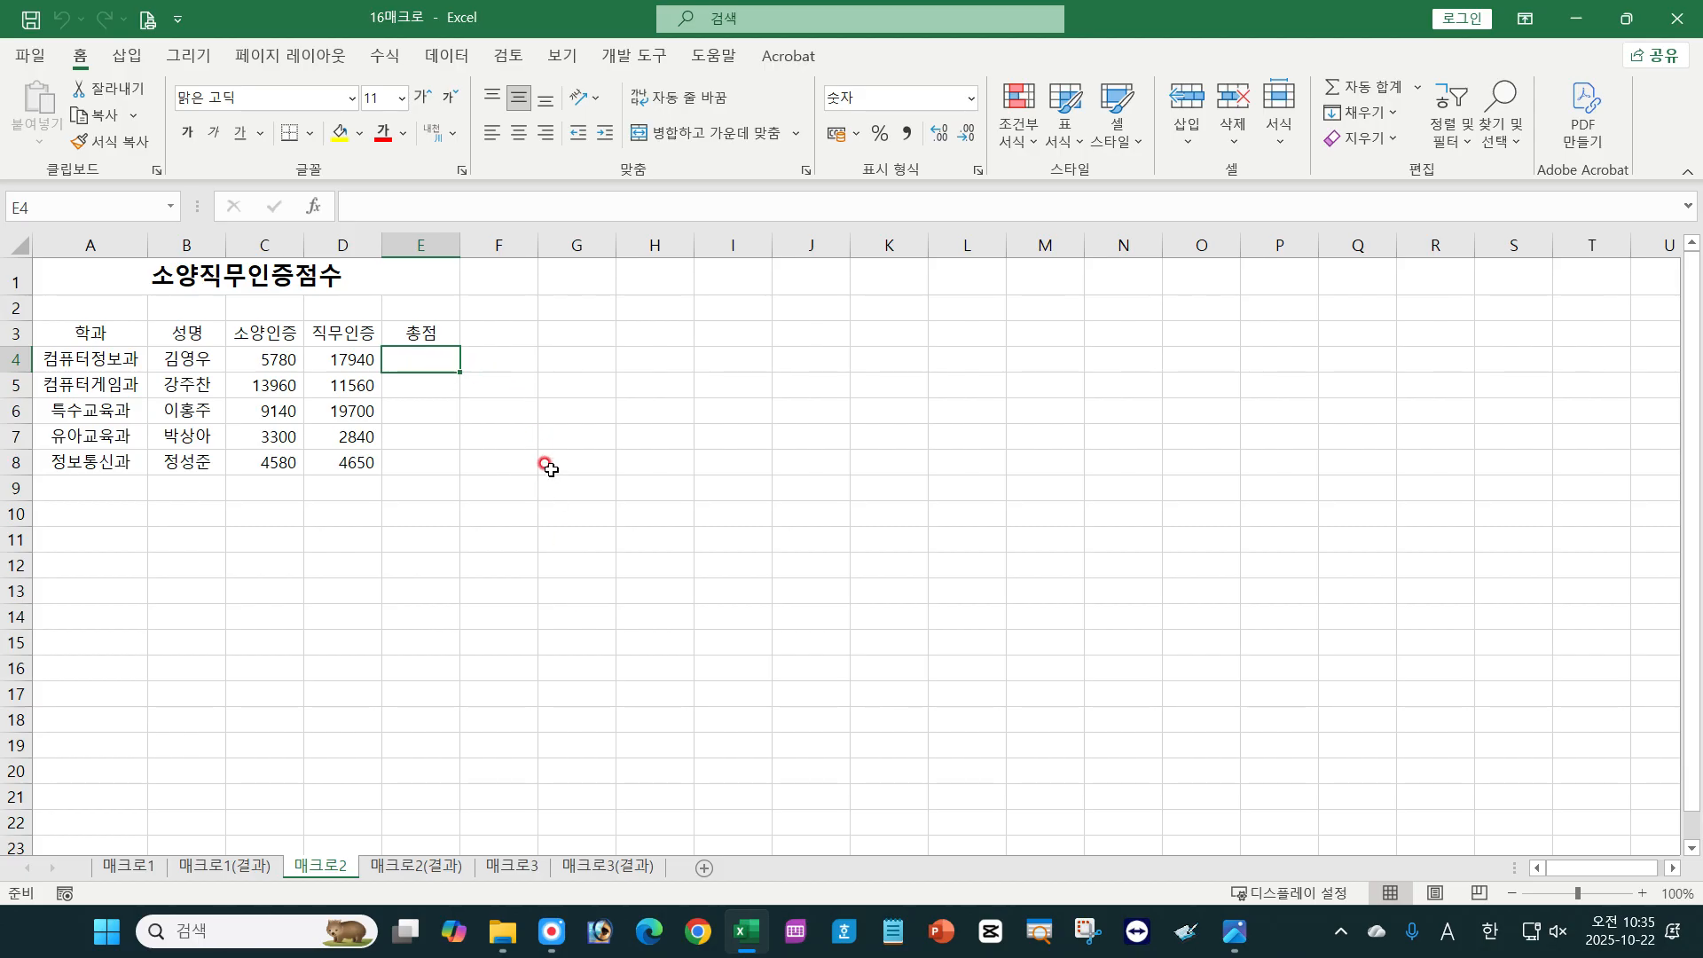
click(657, 522)
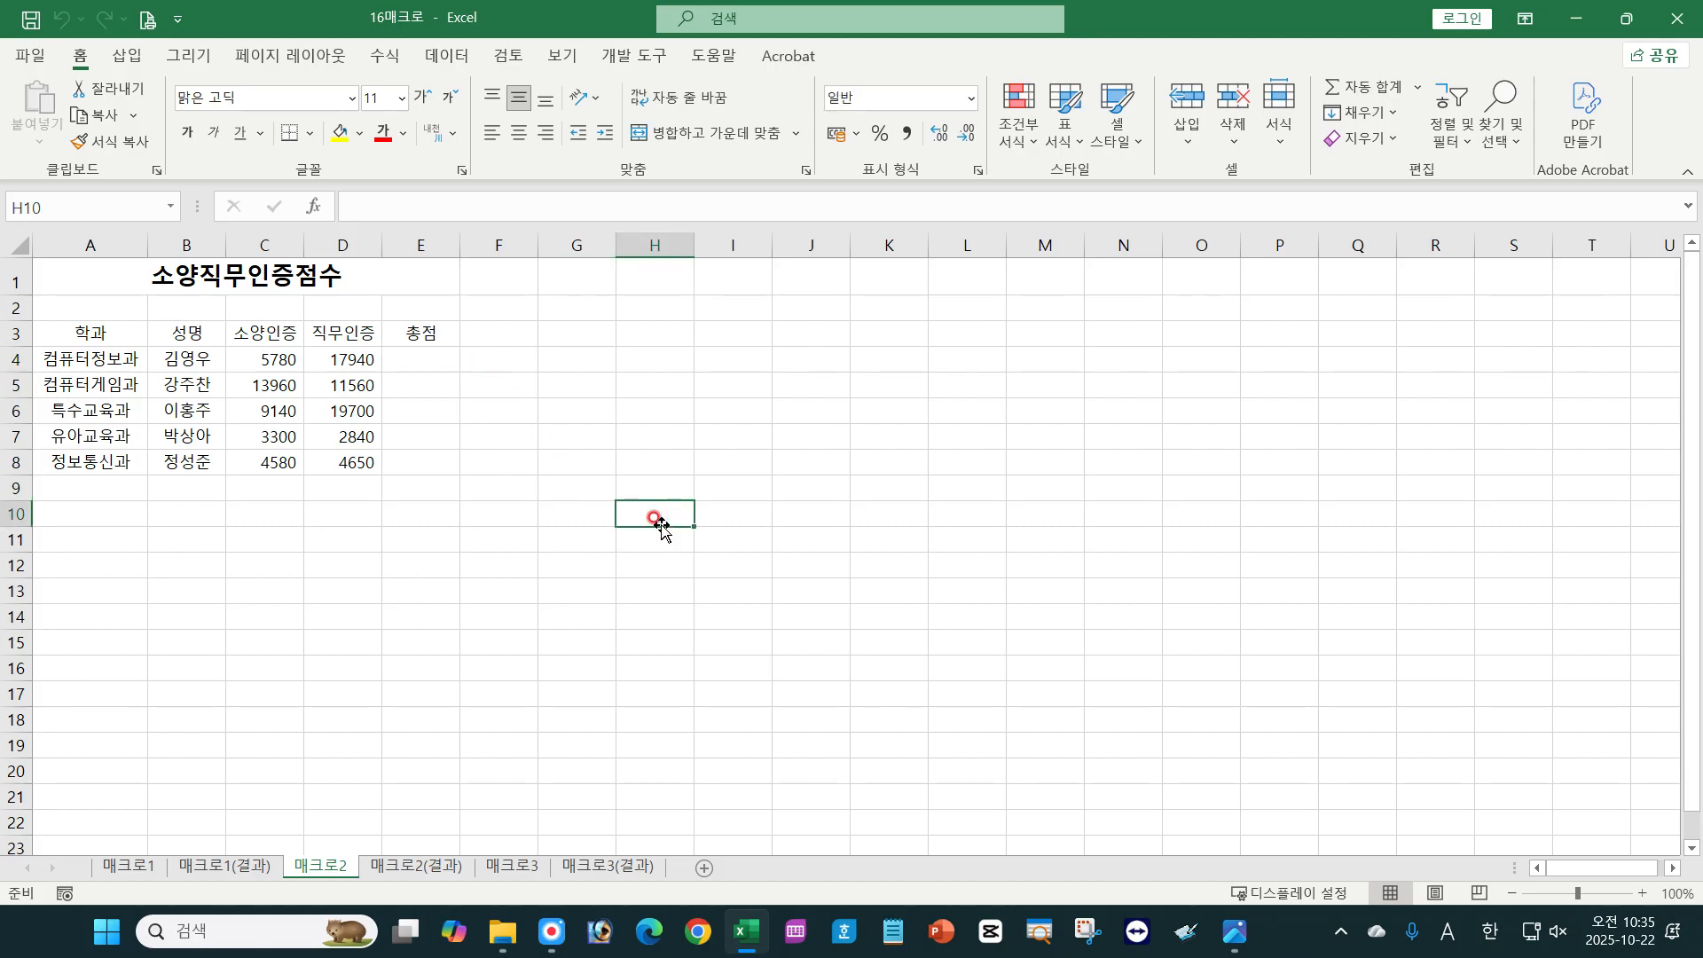
click(413, 358)
click(126, 563)
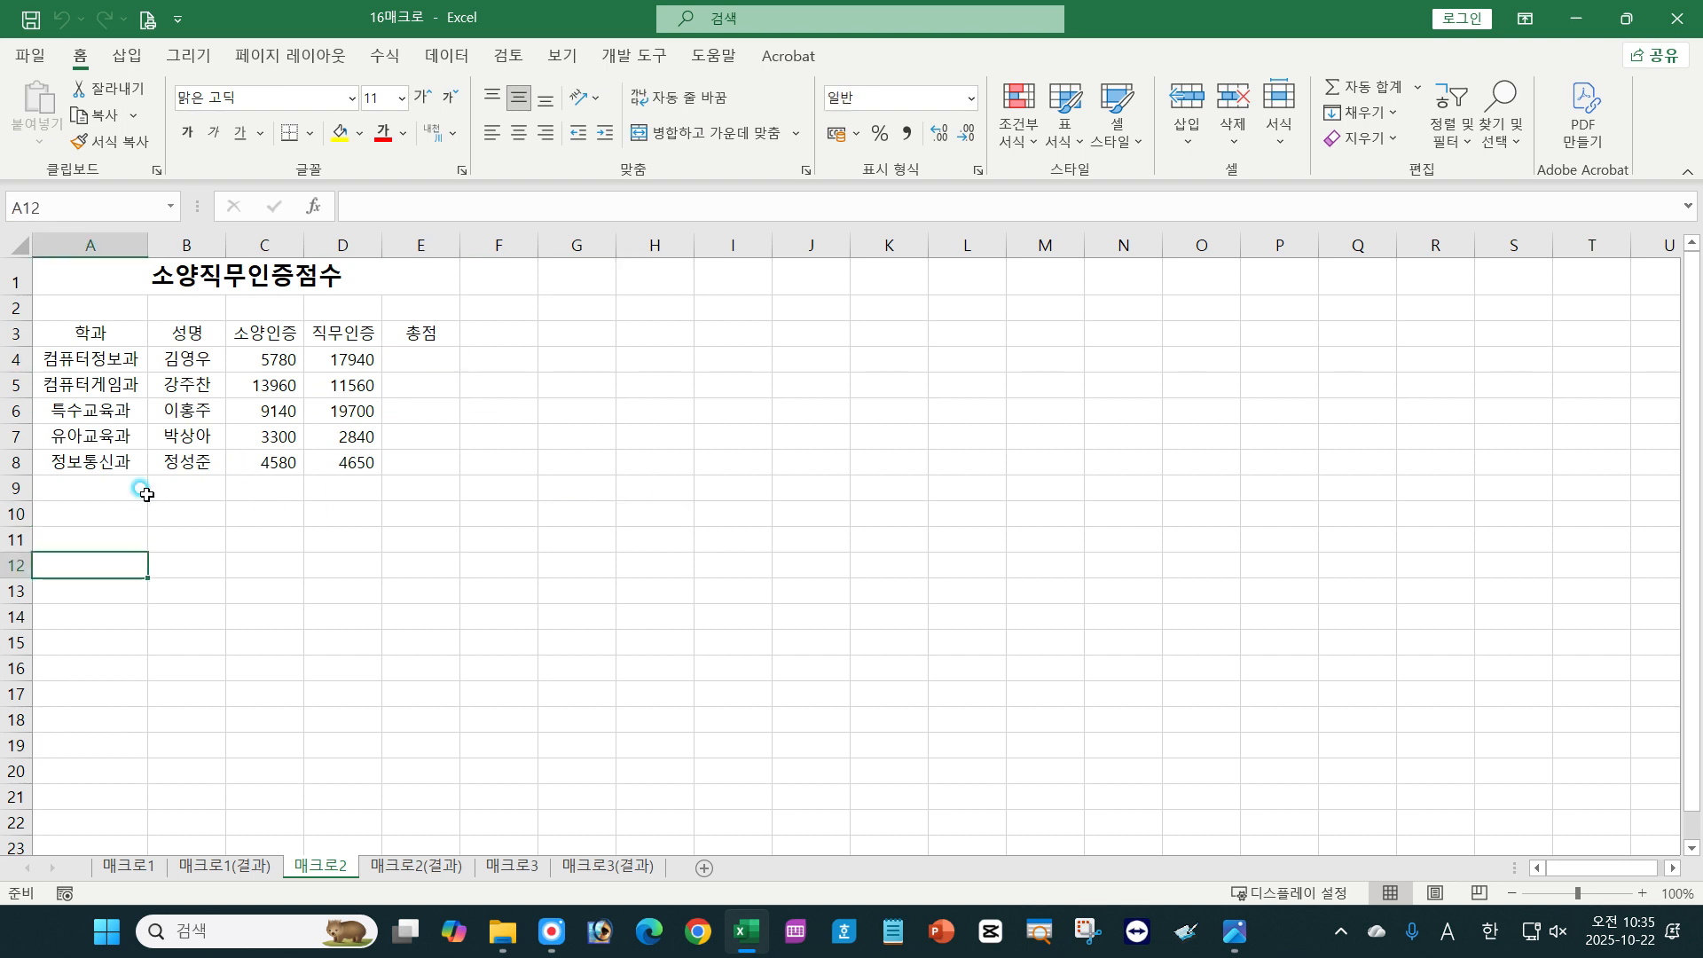
click(194, 355)
click(213, 526)
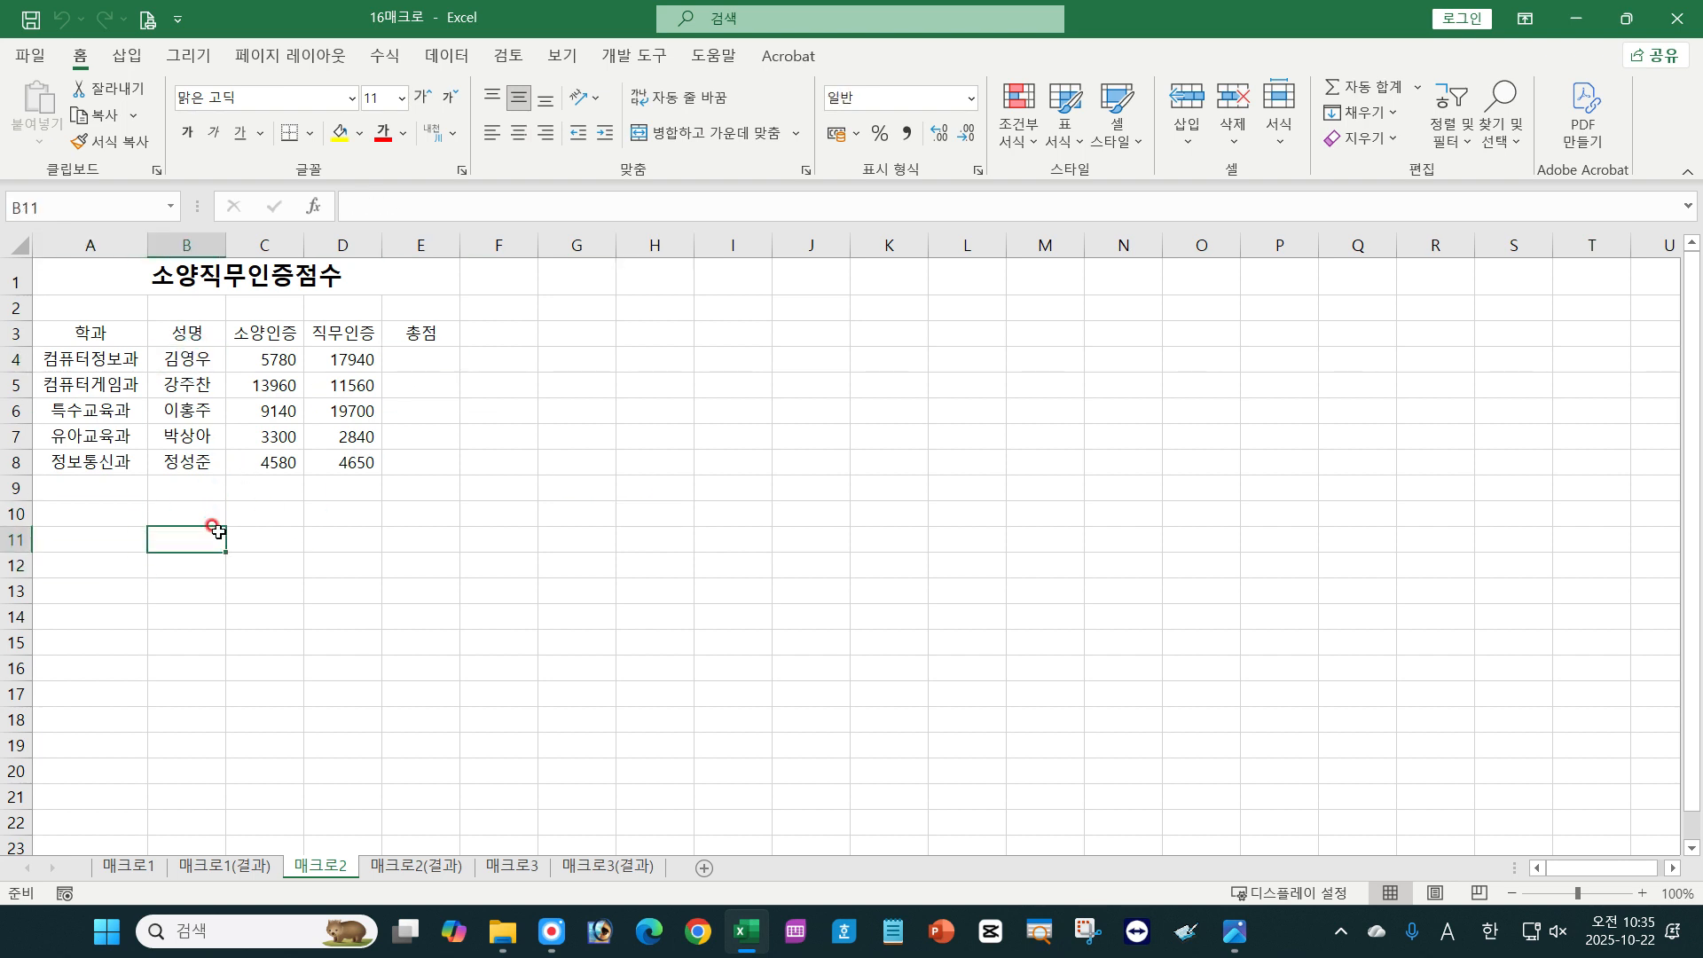
With the empty cell B11 selected, start recording a macro named 총점, stored in the current workbook.
click(656, 56)
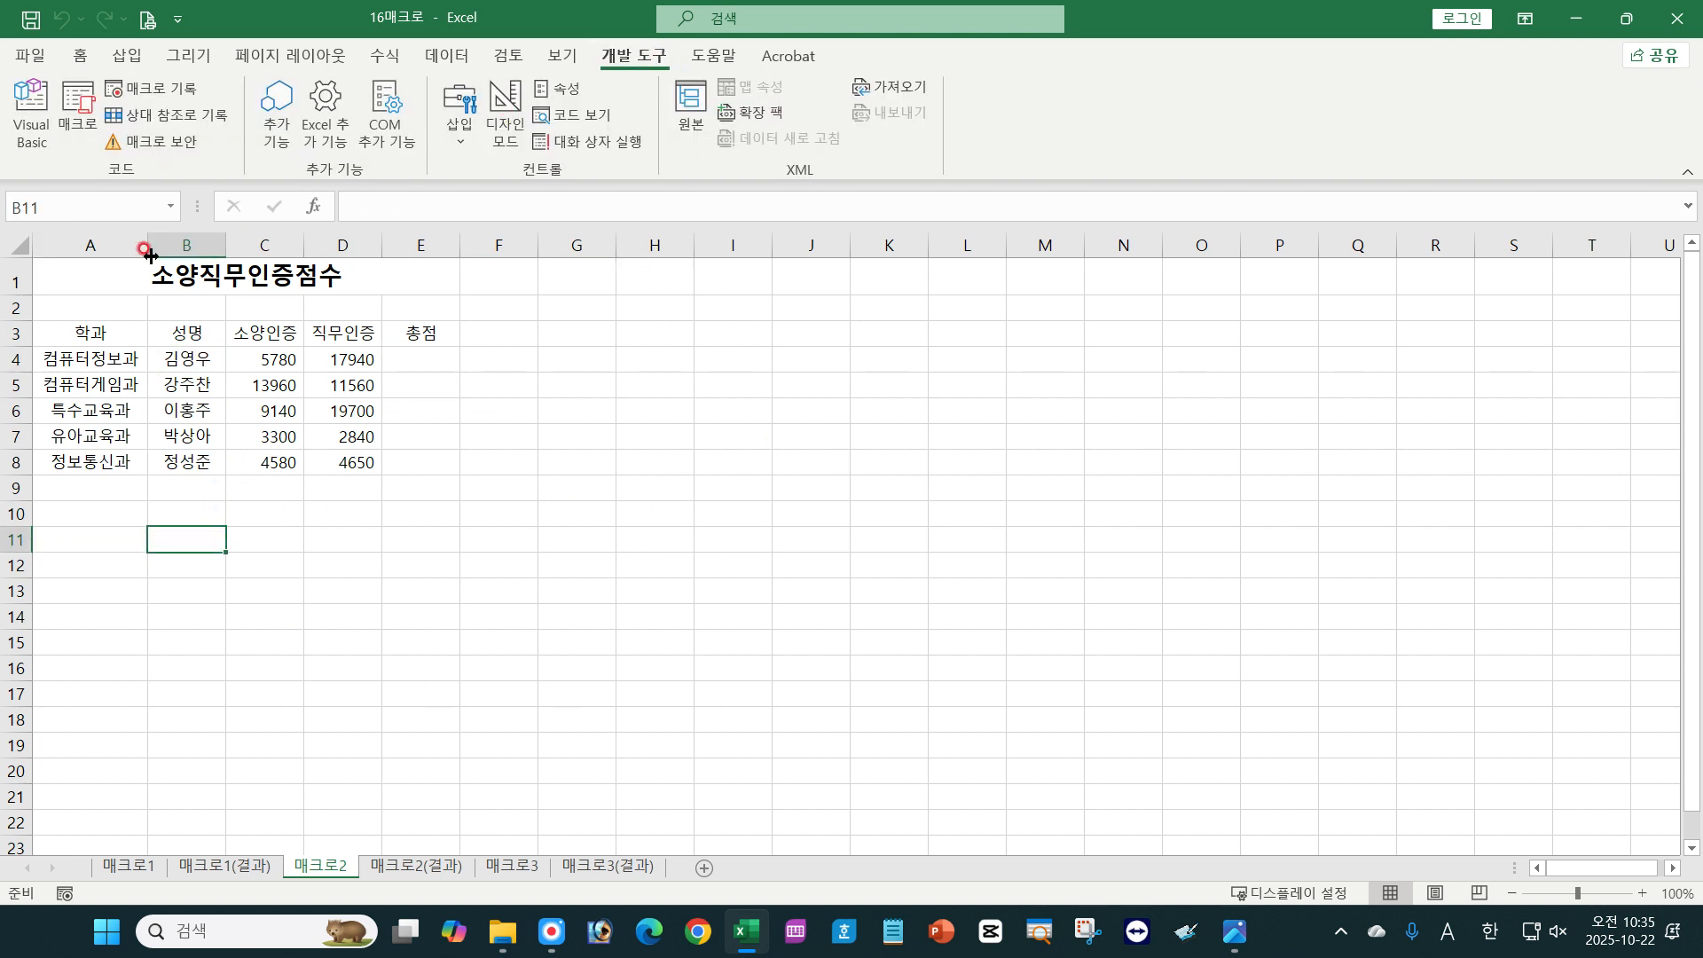
click(168, 90)
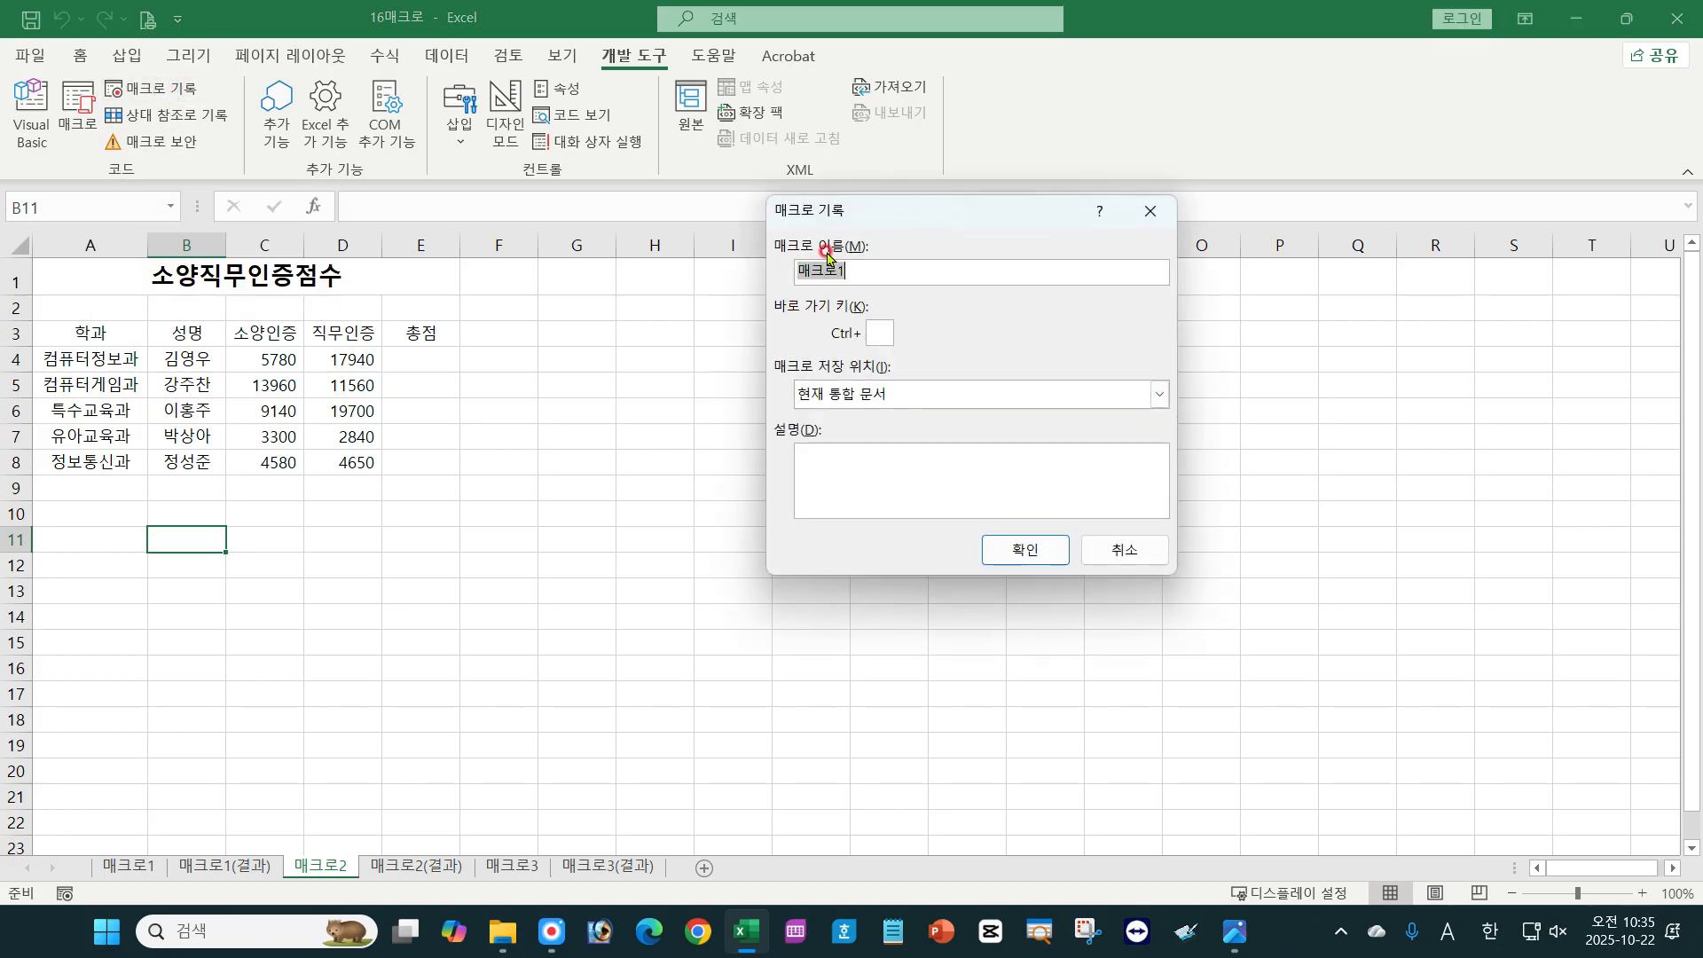
text(chd)
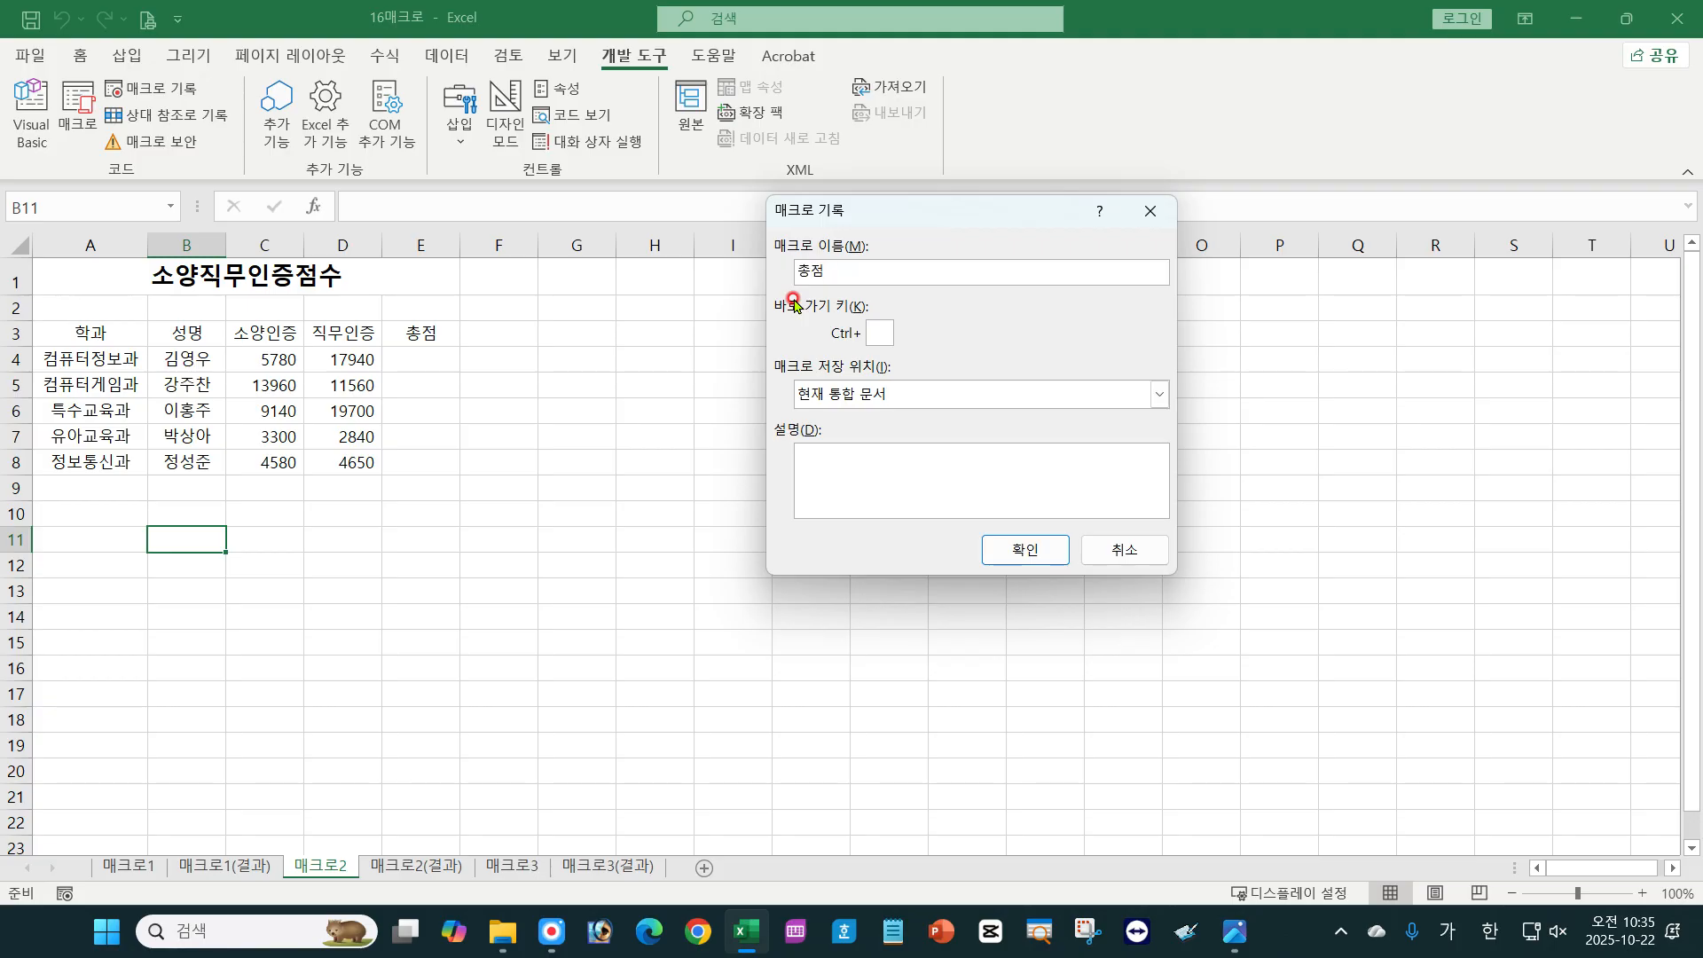
click(1026, 552)
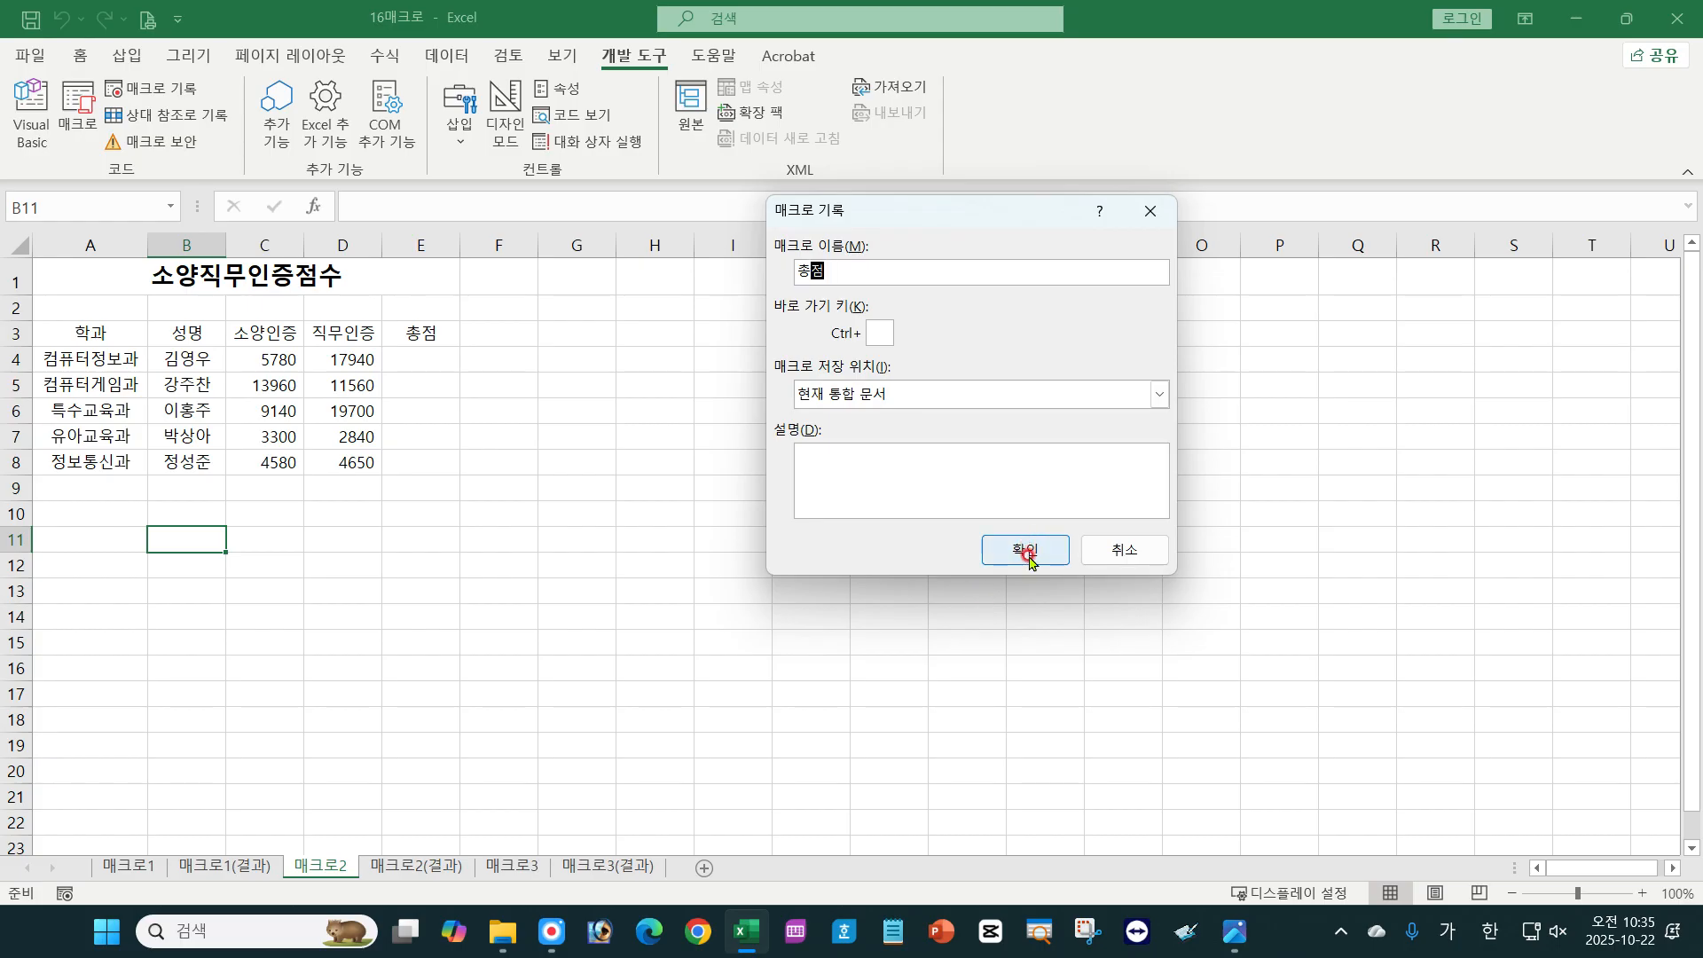
click(1026, 551)
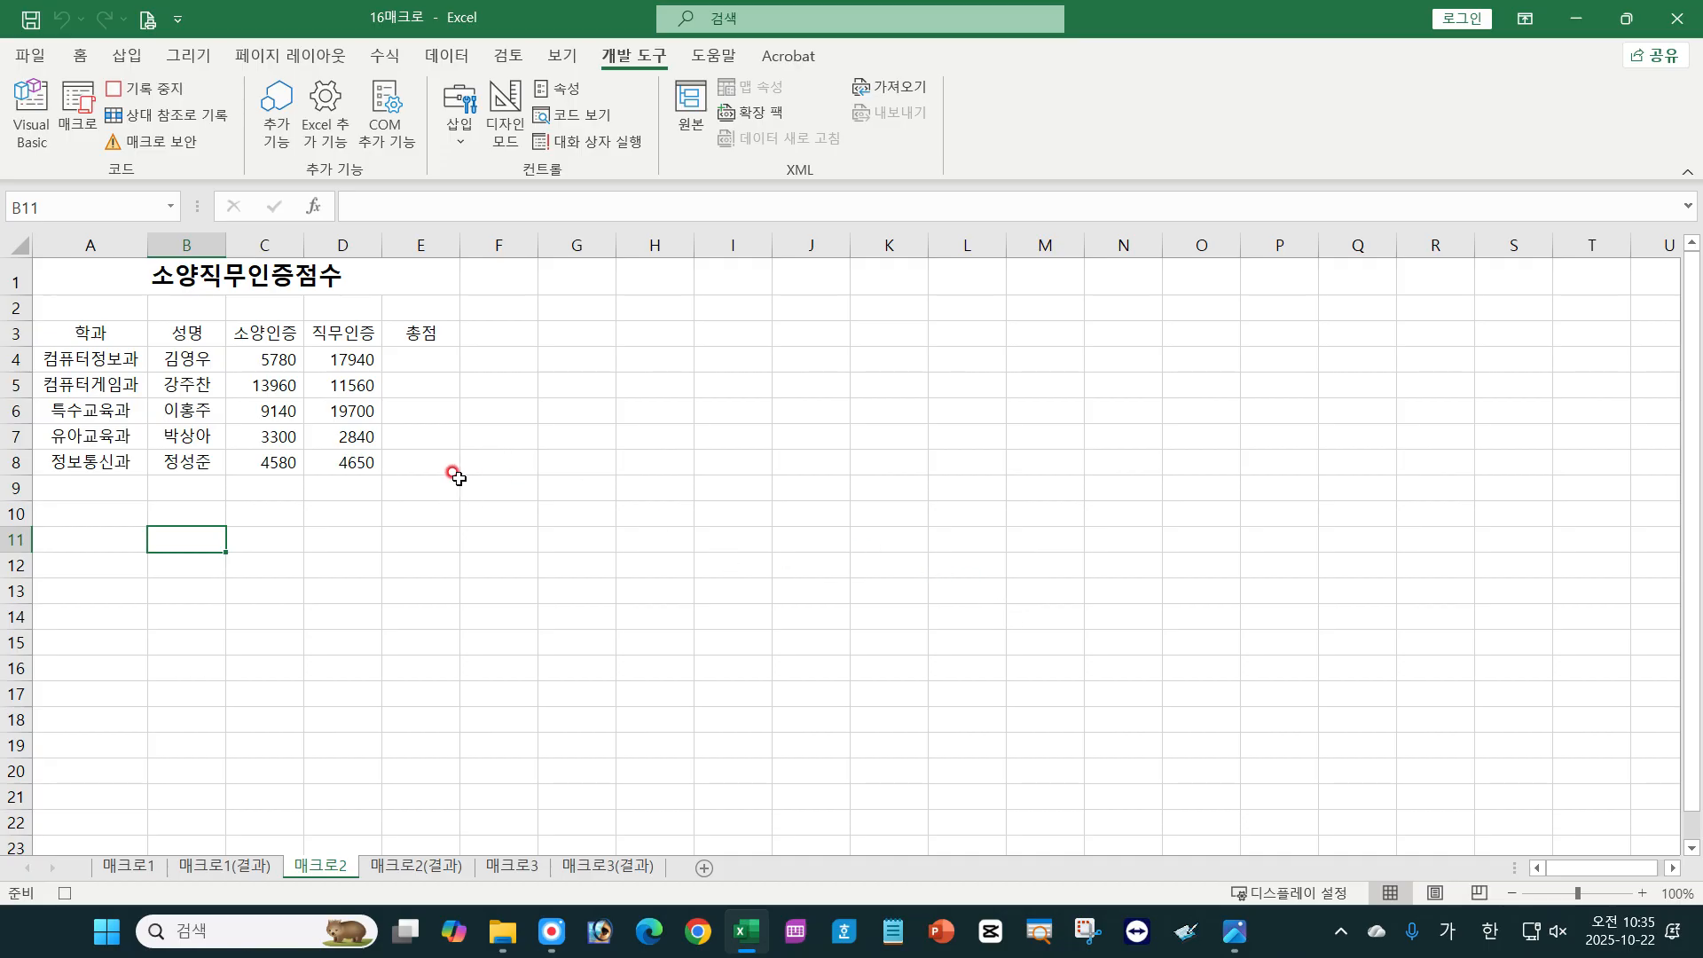
Enter the formula =C4+D4 in cell E4 to add 소양인증 and 직무인증.
click(432, 362)
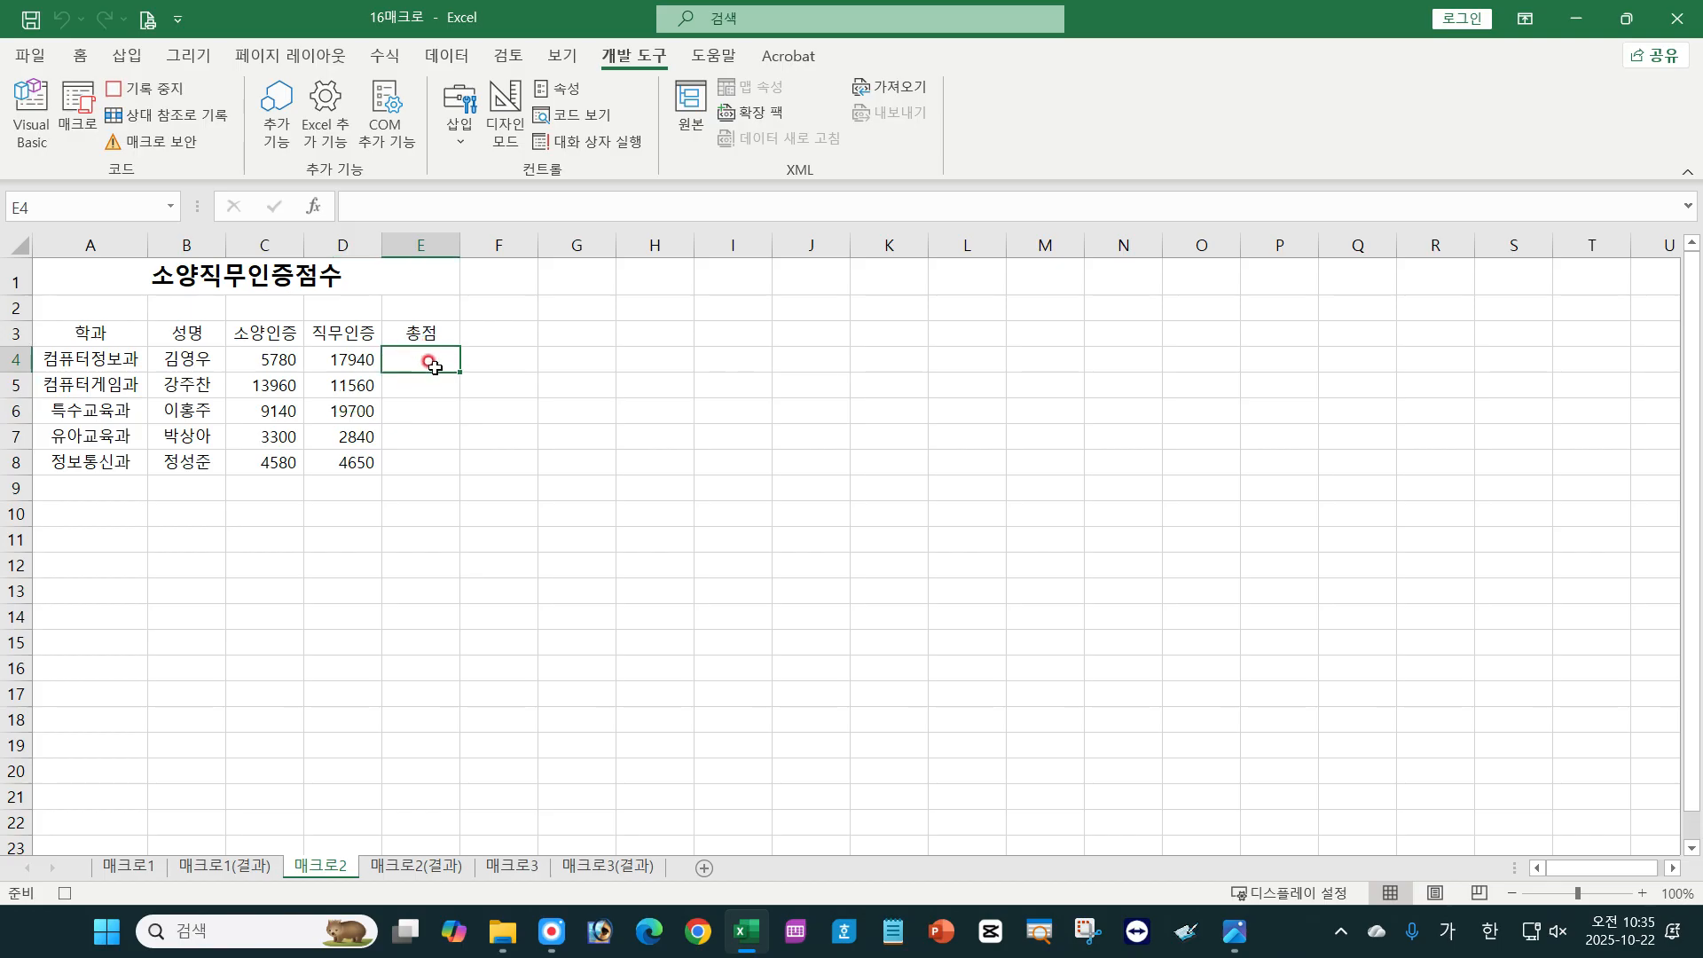
text(=)
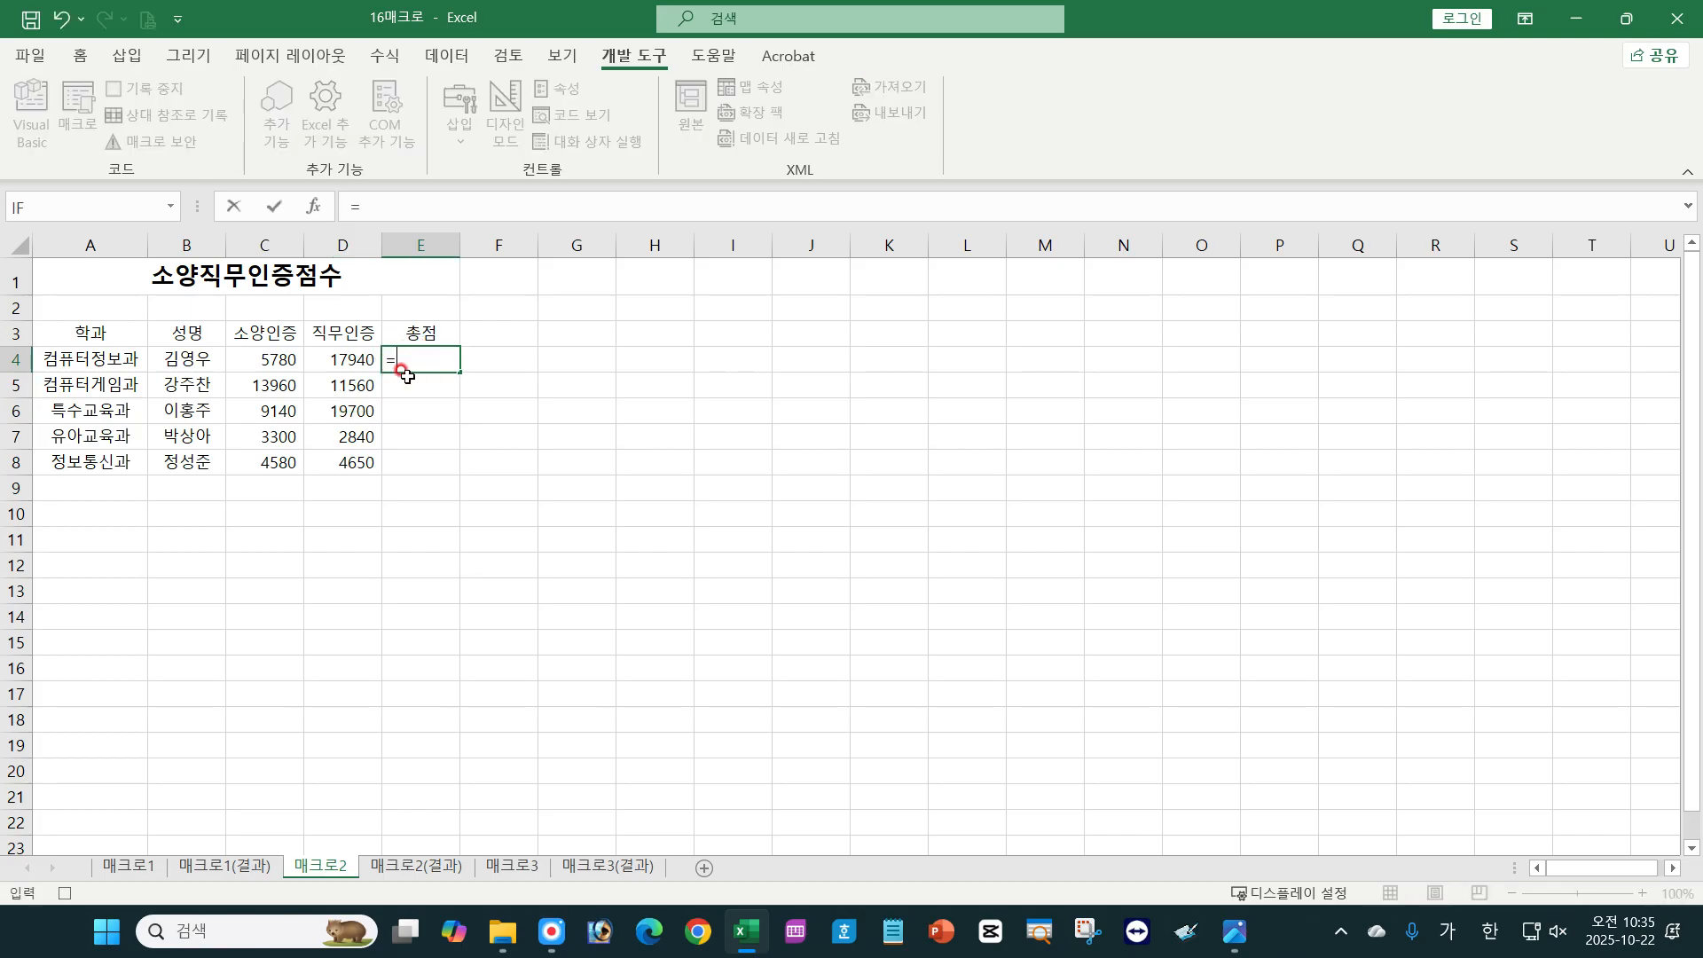
click(251, 361)
text(+)
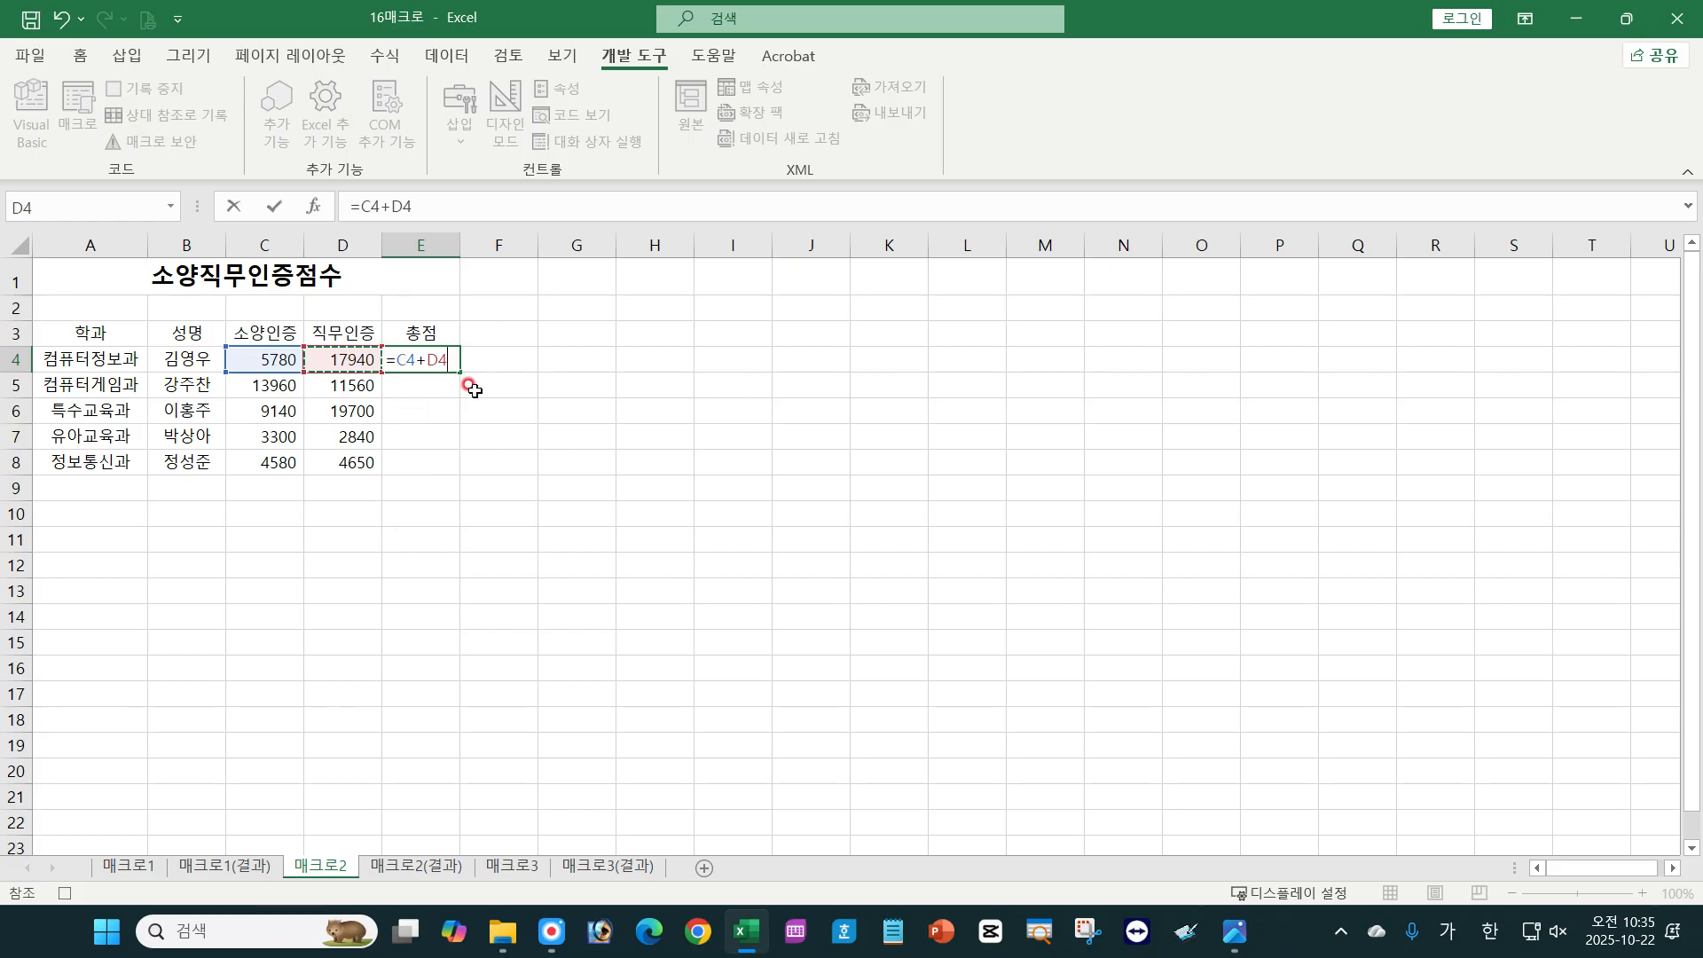
key(Return)
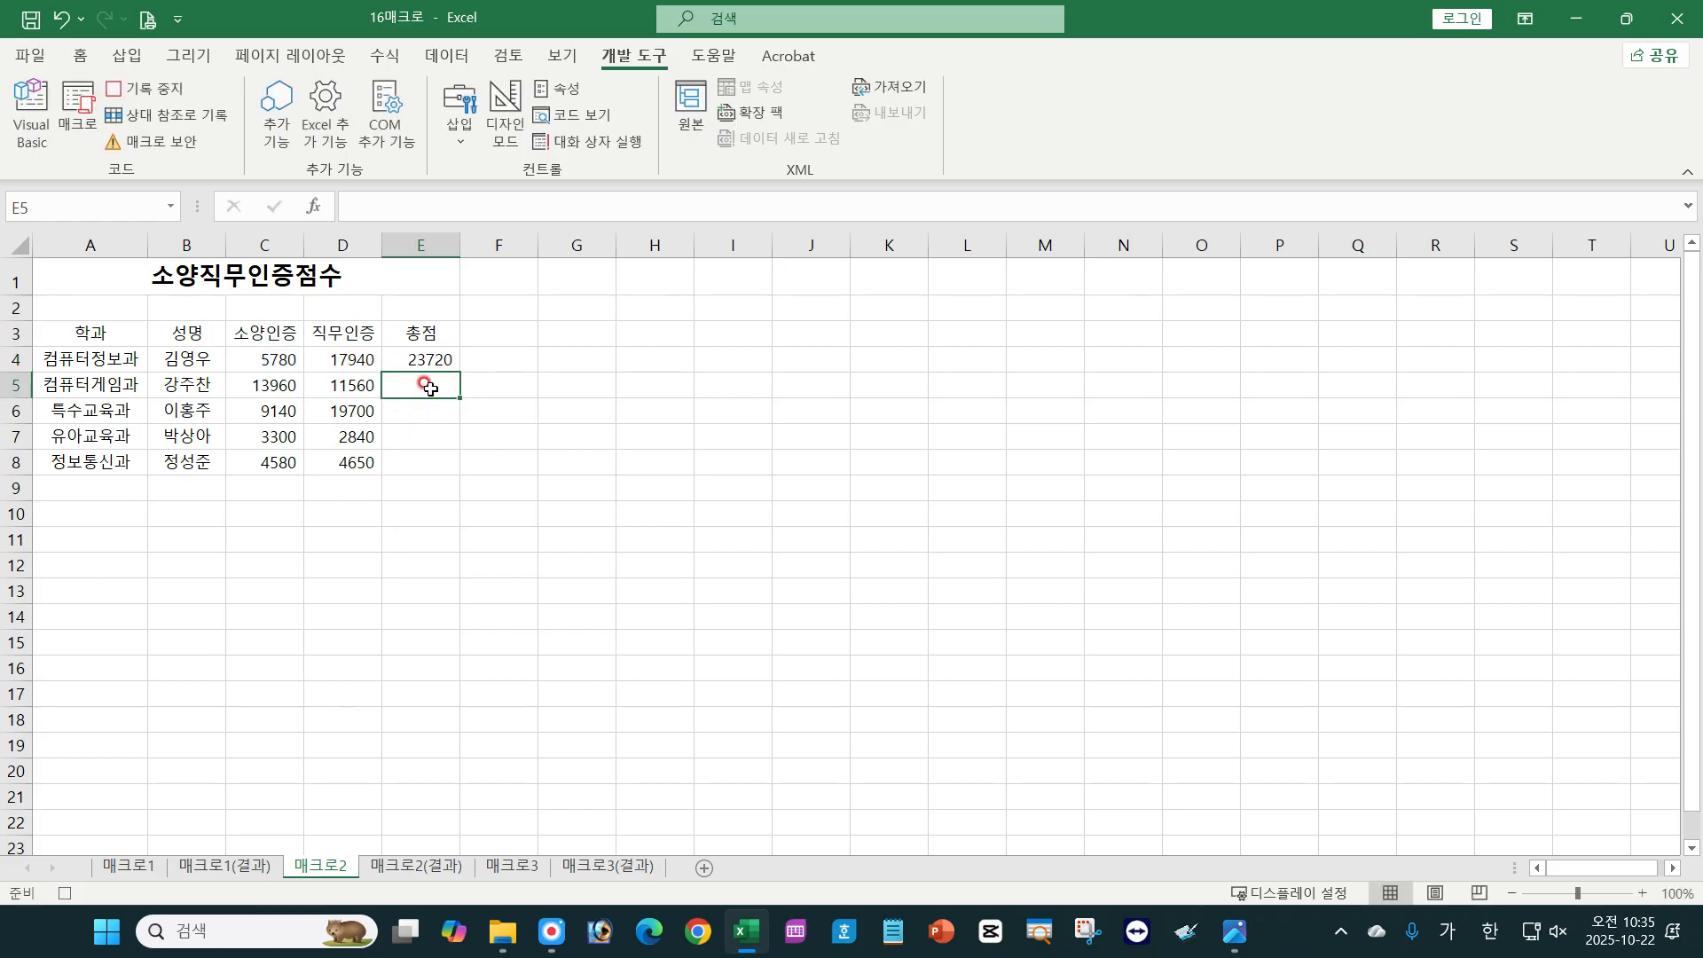
Fill the total formula from E4 down to E8 and stop the macro recording.
click(426, 353)
drag(455, 373, 455, 475)
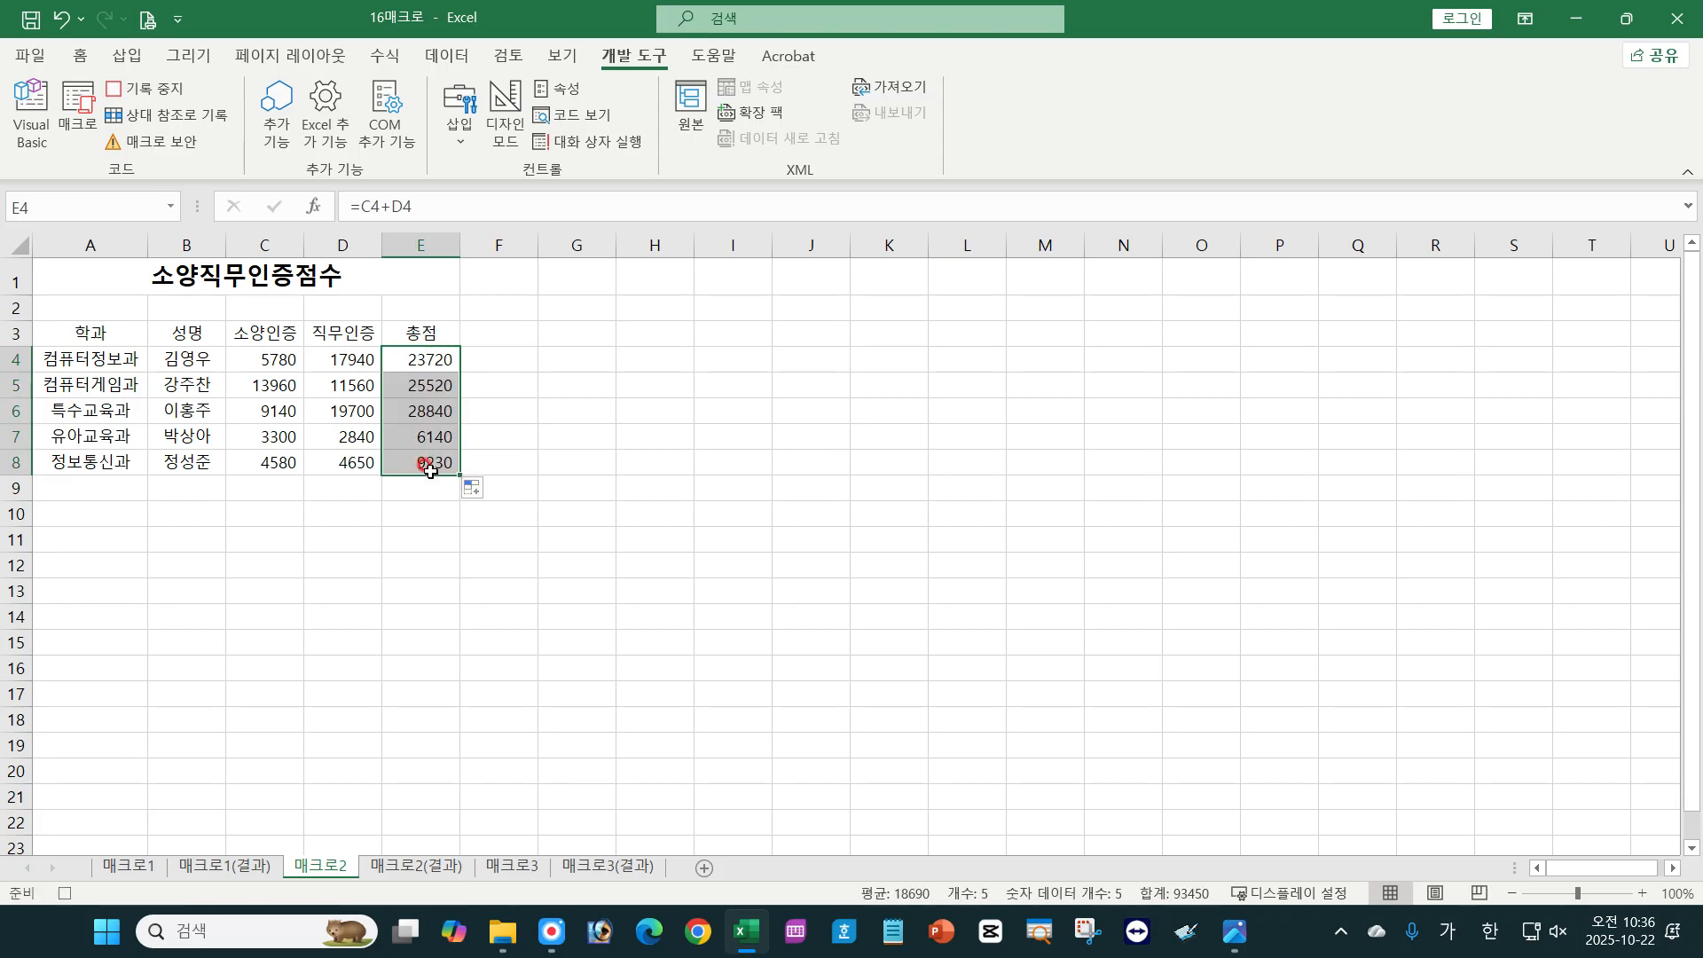
click(165, 90)
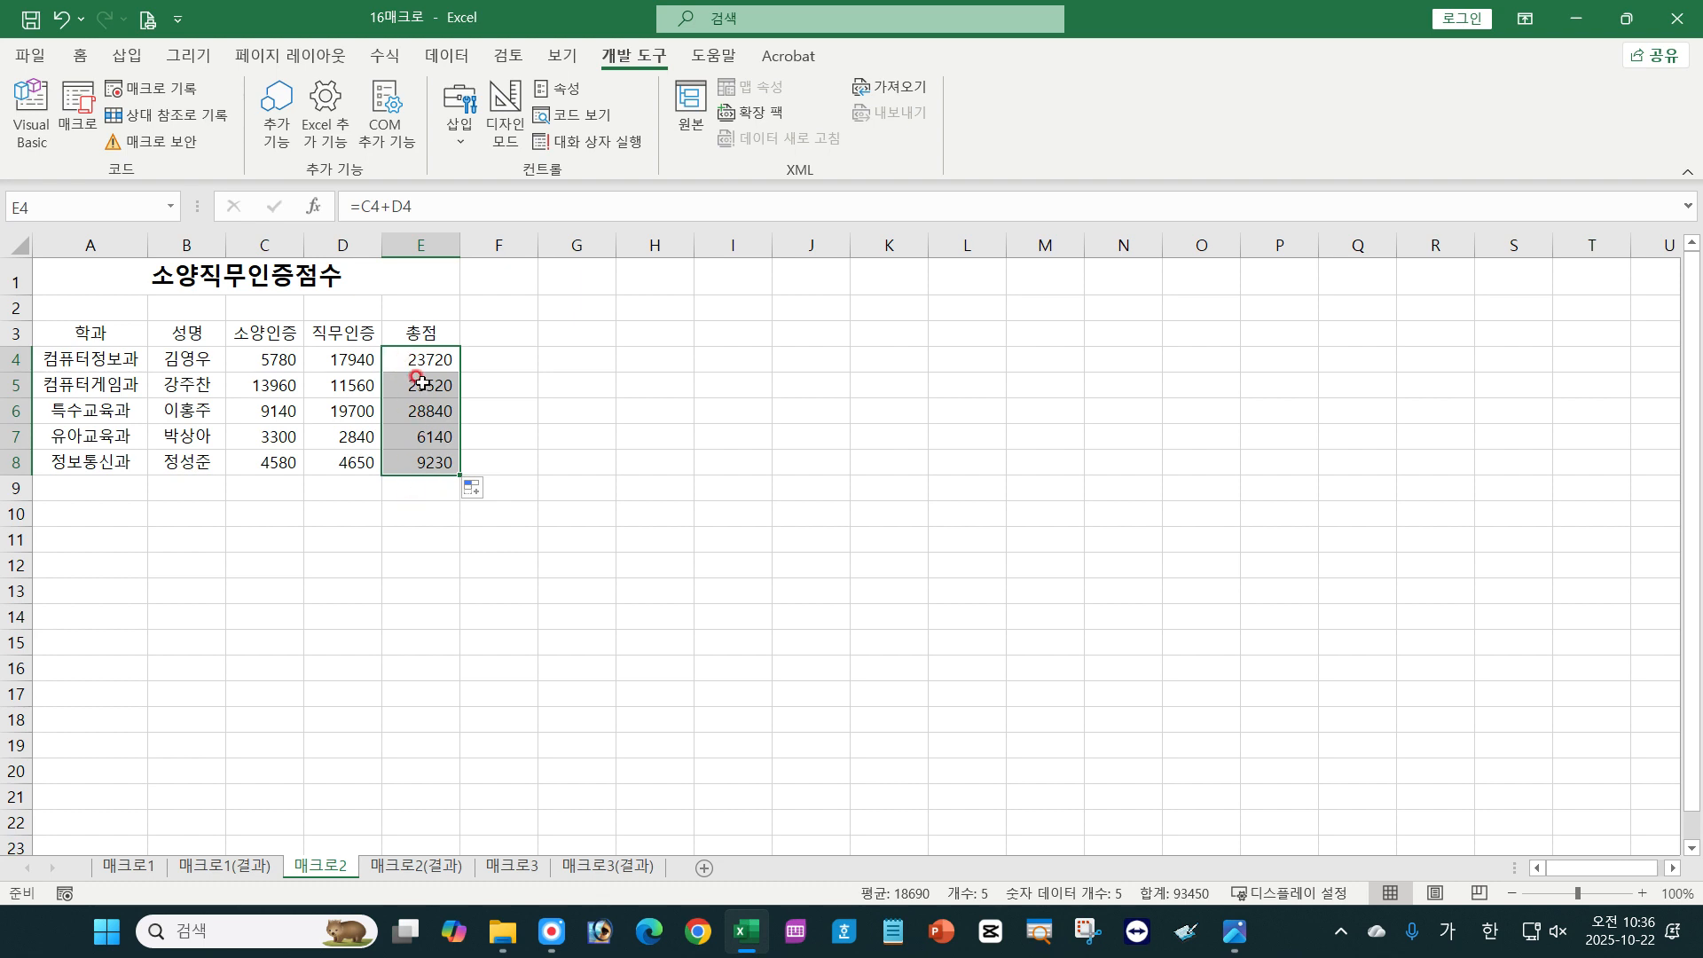
Clear the totals in E4:E8, and check the task instructions in 01-187.jpg before returning to the workbook.
key(Delete)
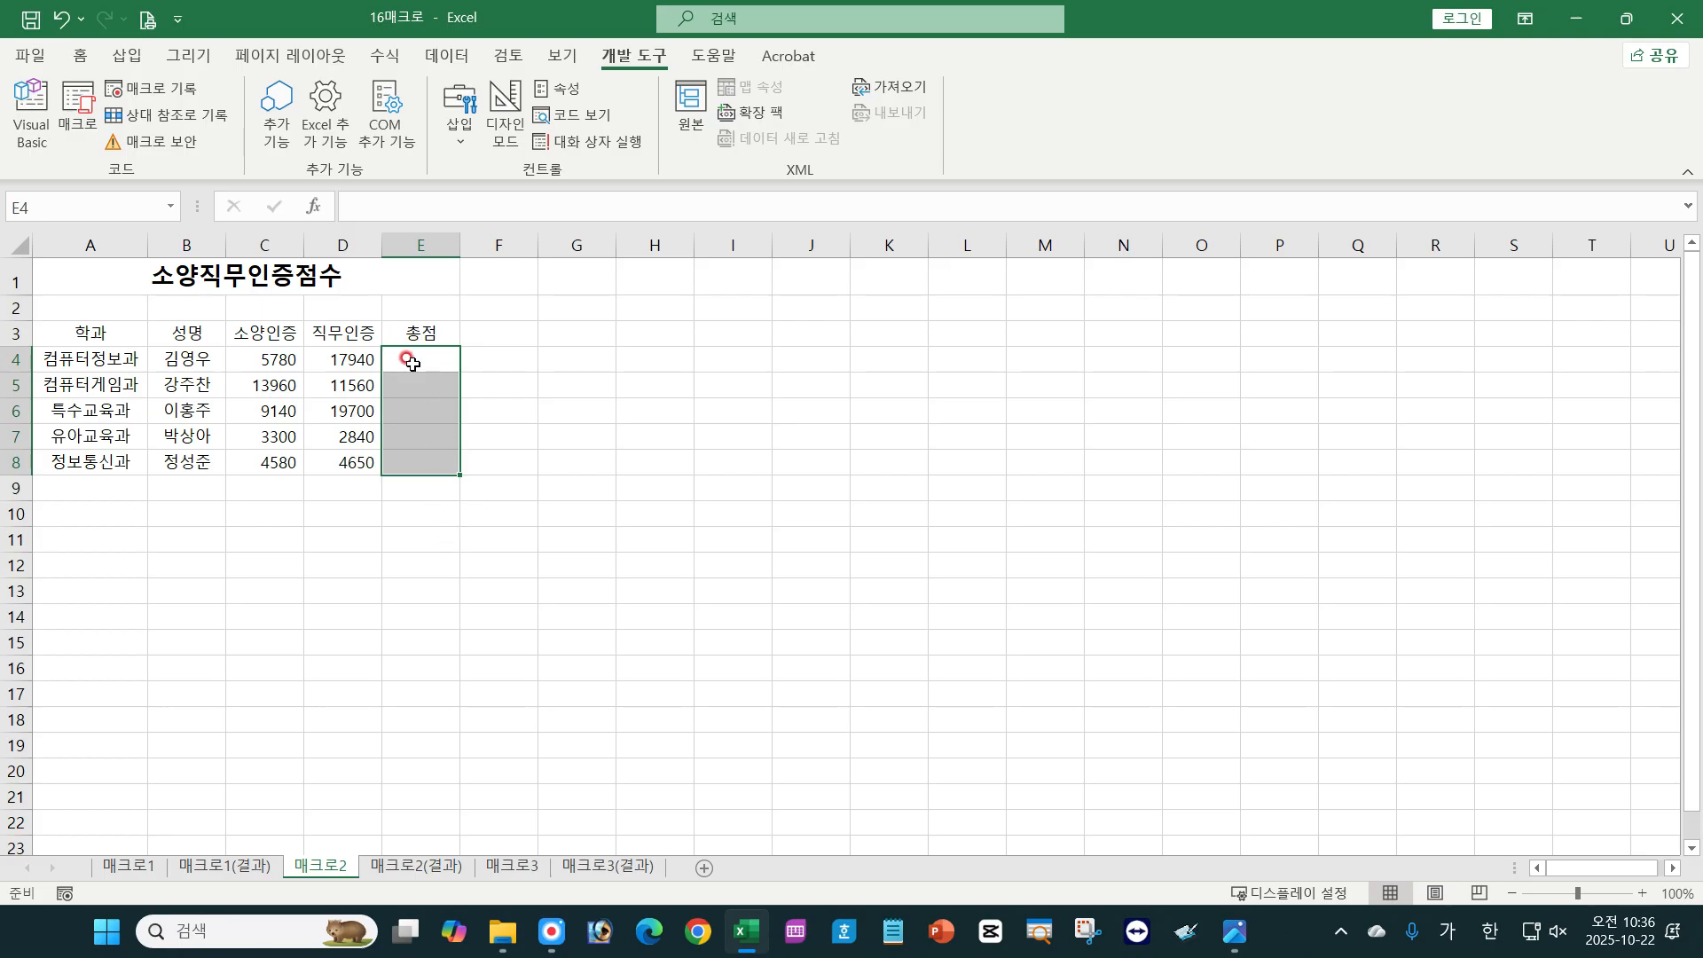
click(1235, 931)
click(1331, 807)
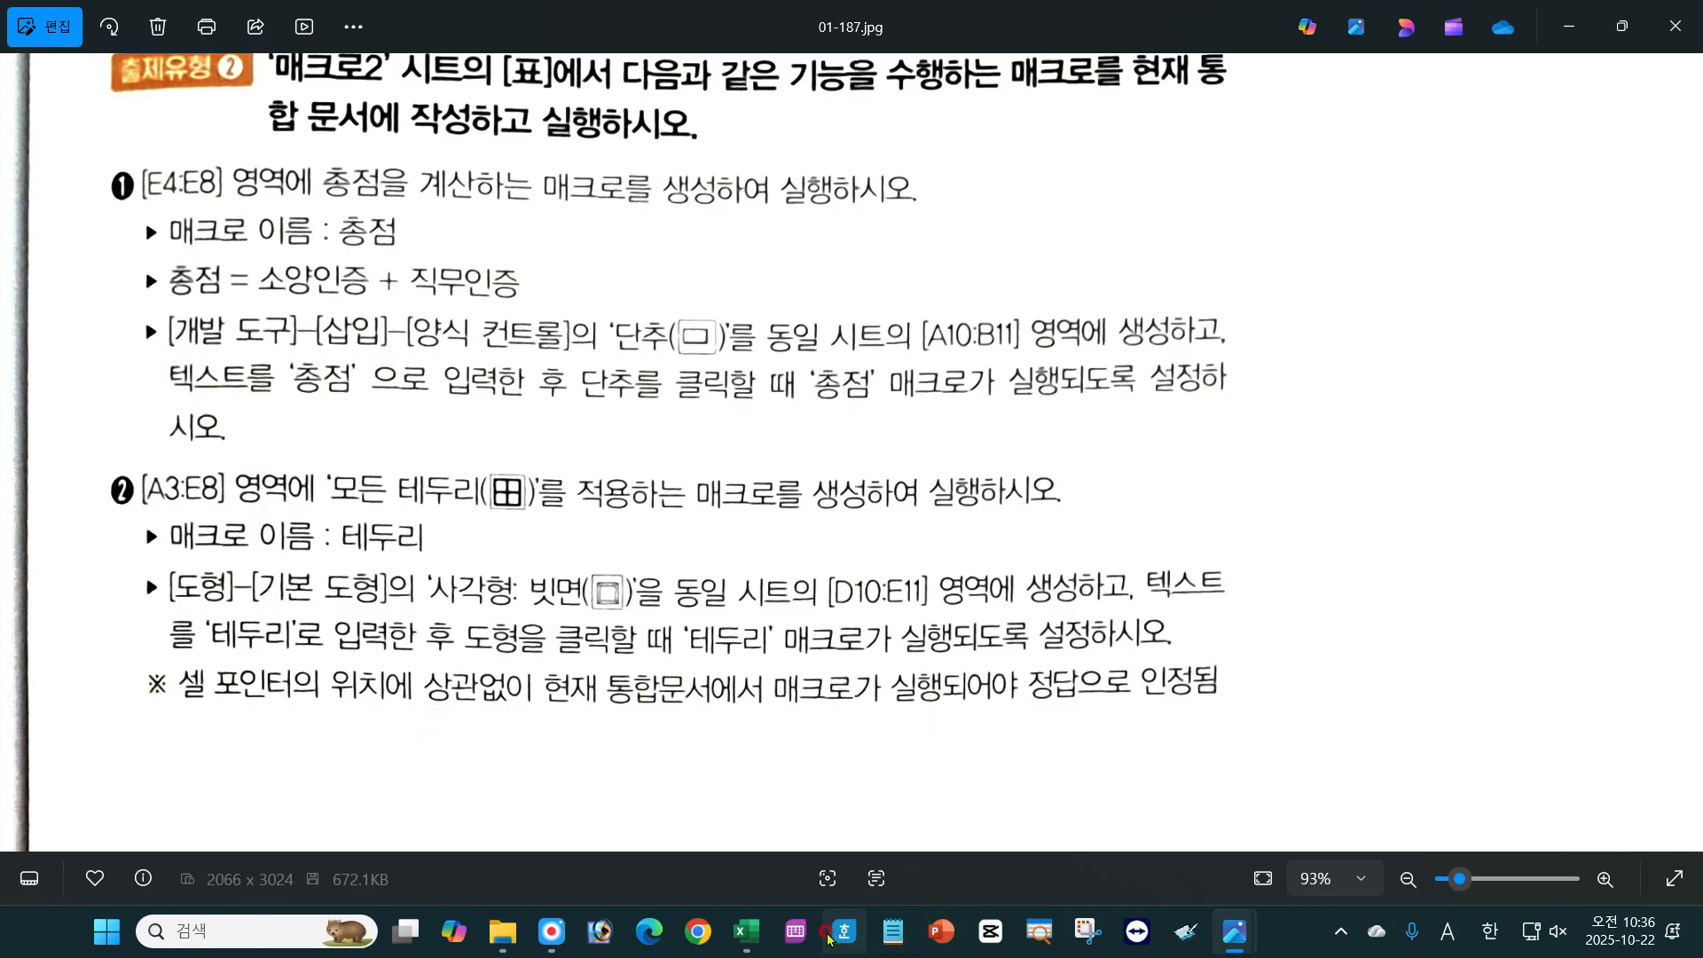
click(745, 931)
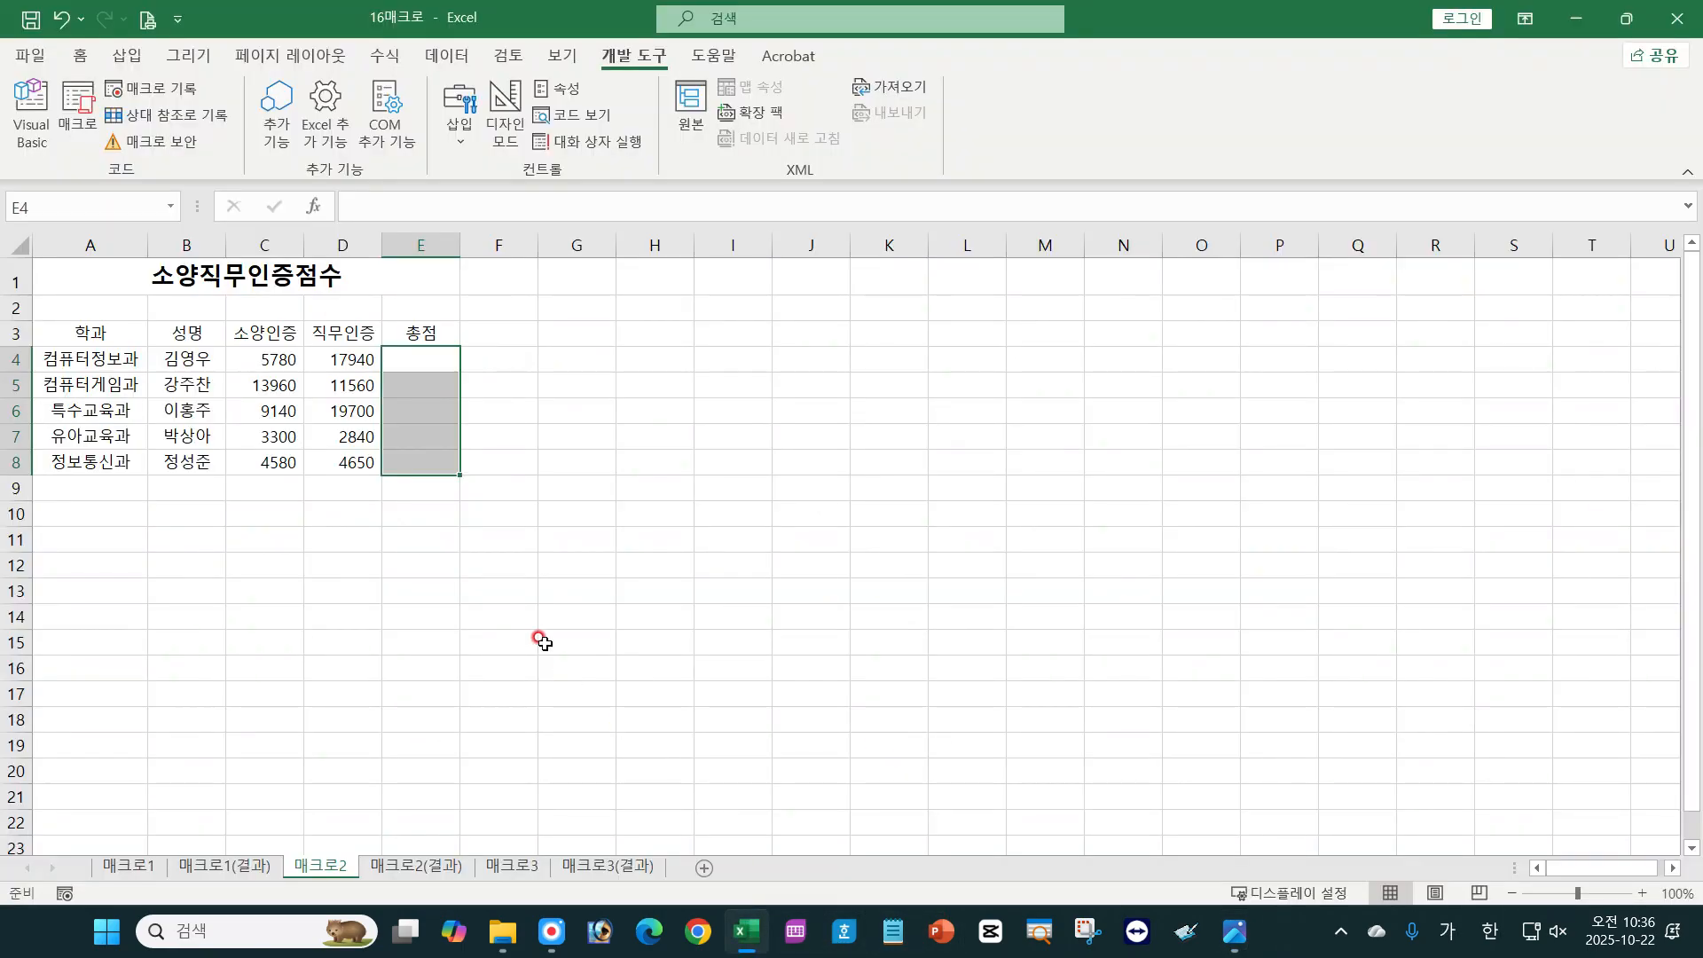
With the empty cell G8 selected, run the 총점 macro to refill the totals, and deselect the range.
click(508, 539)
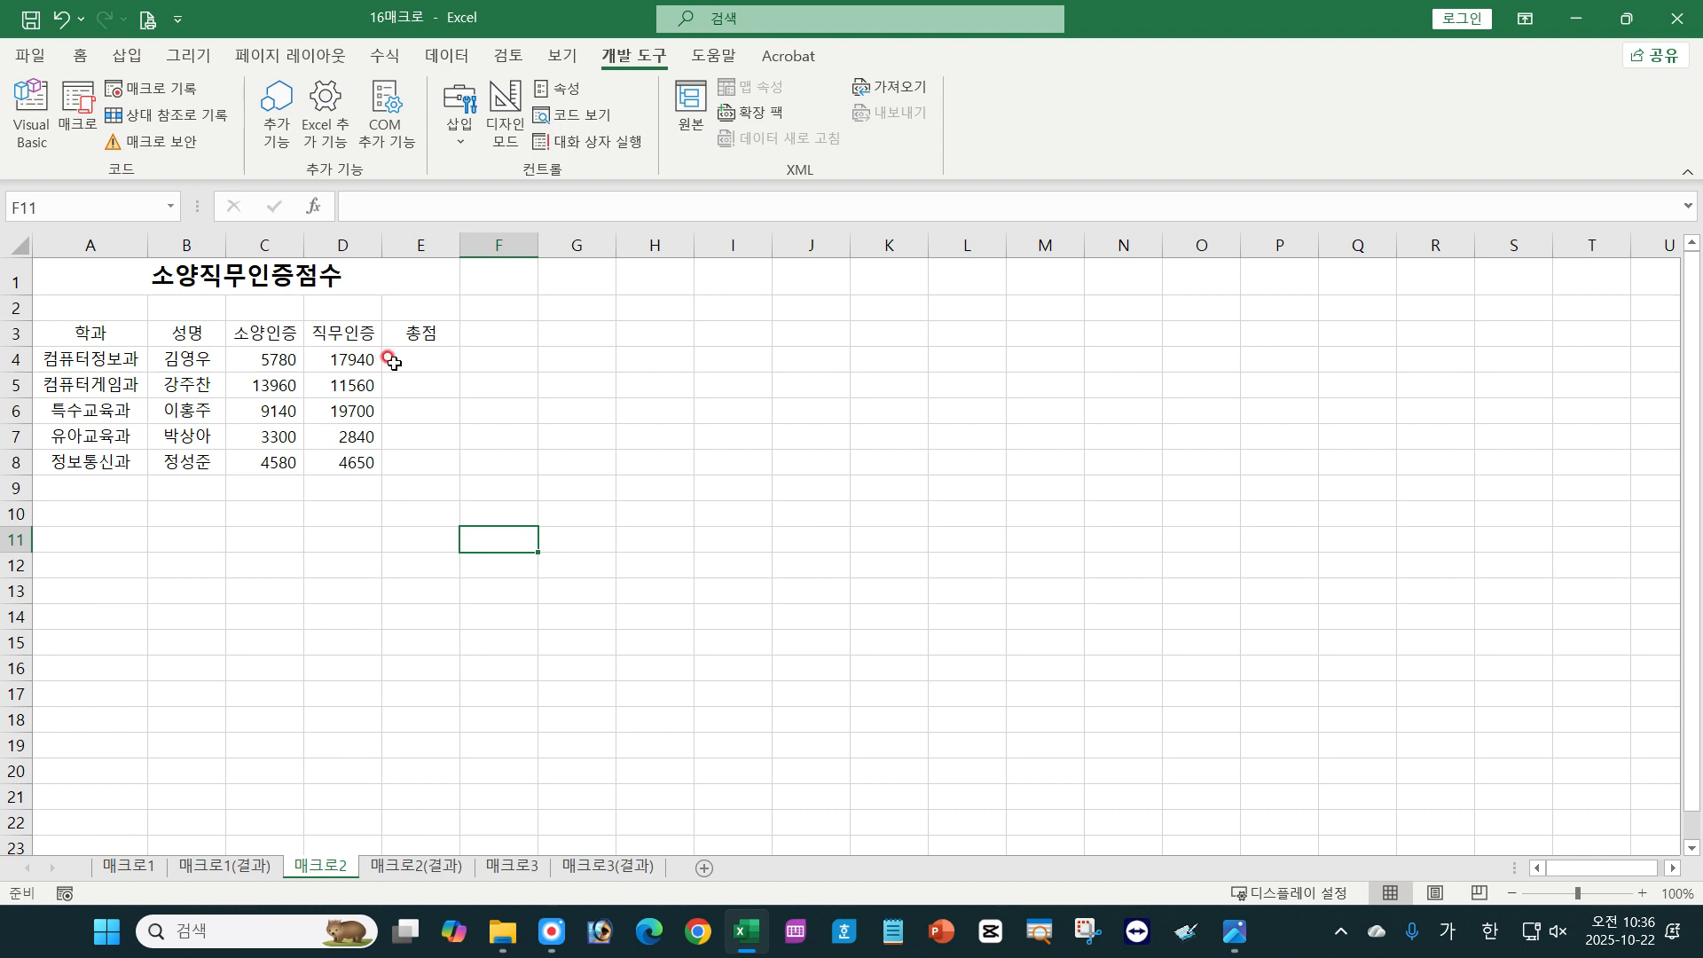
click(413, 591)
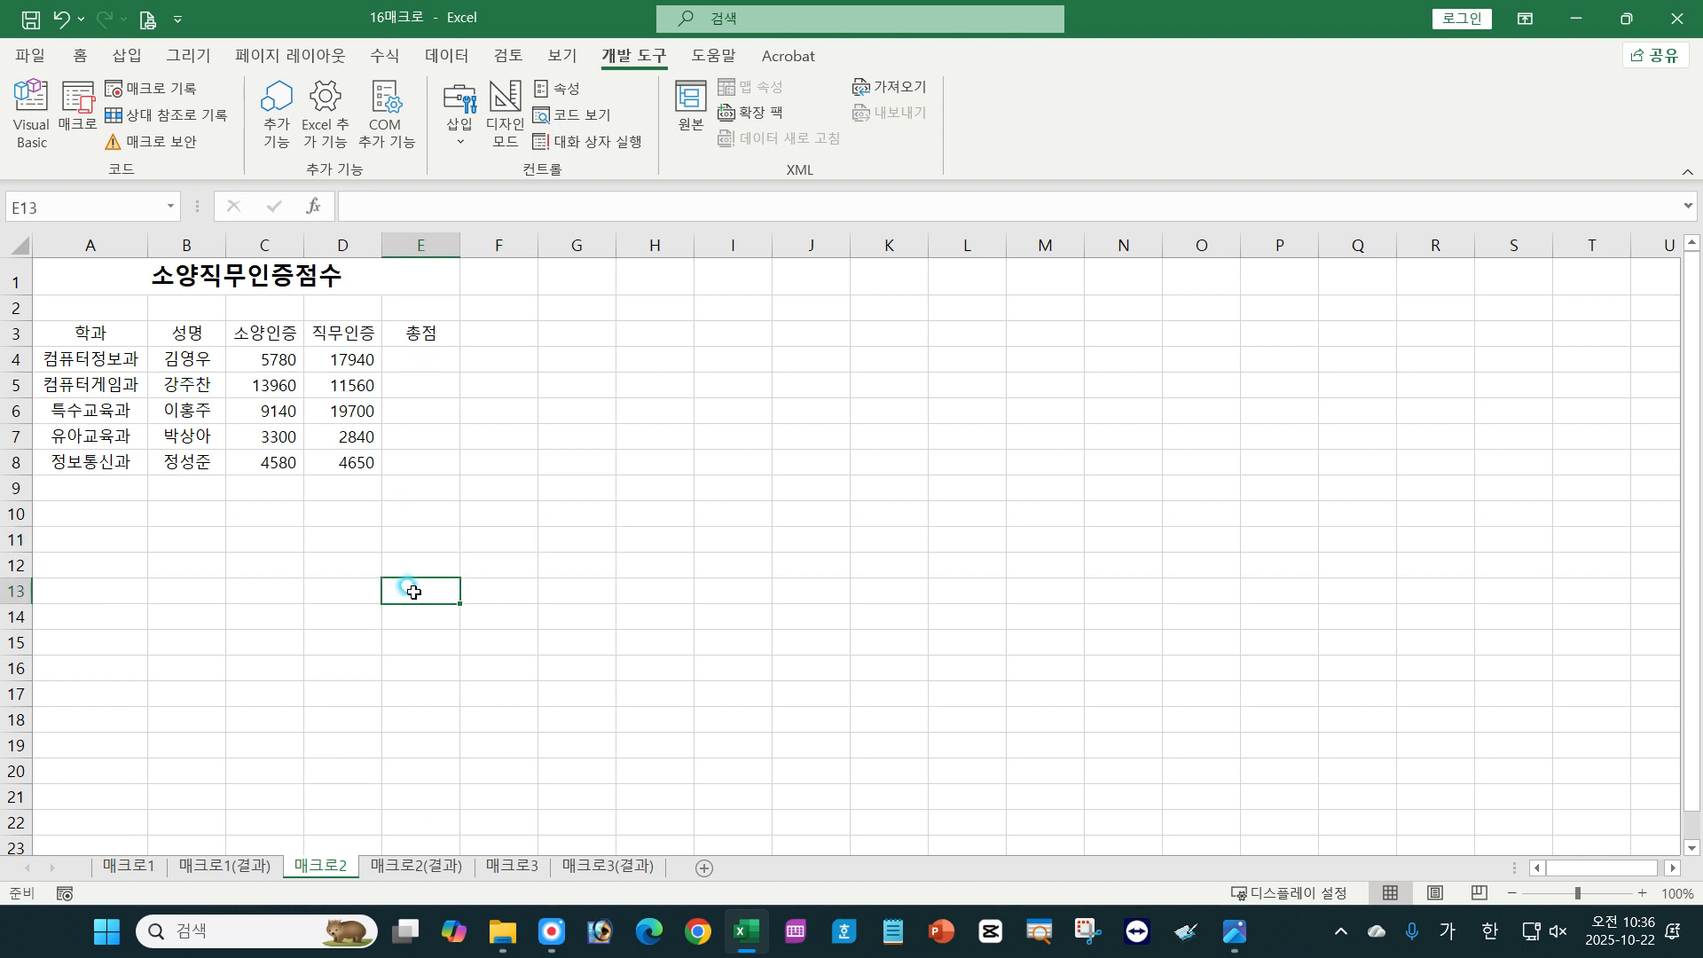
click(548, 566)
click(335, 615)
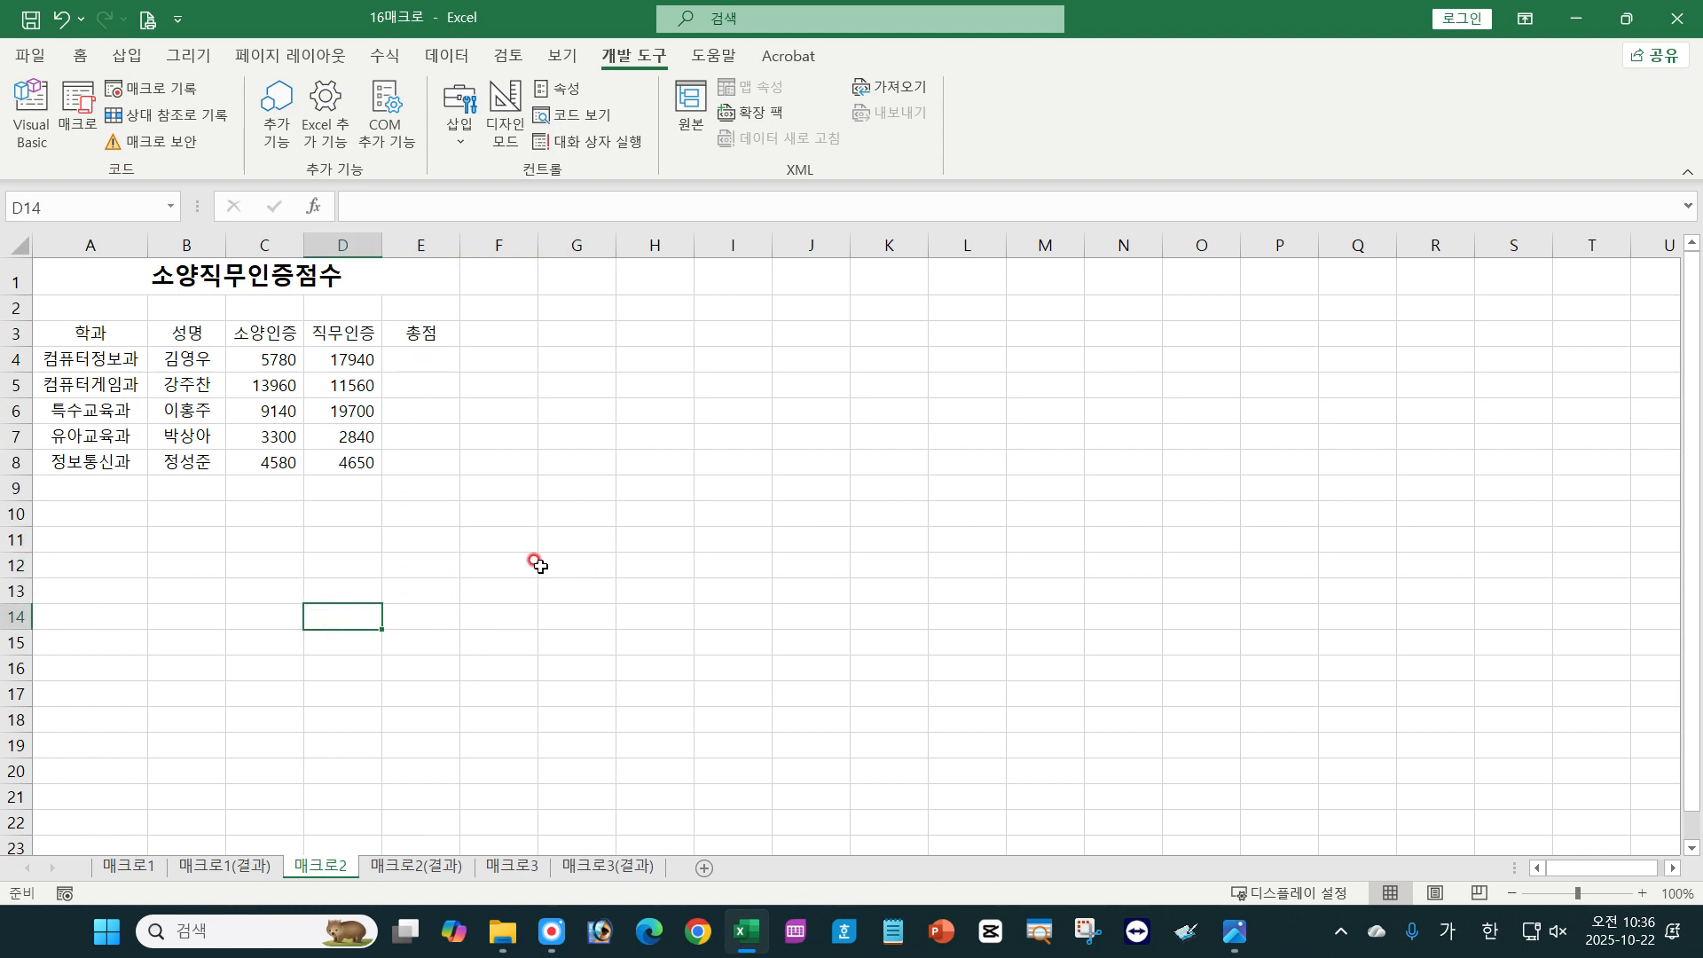
click(543, 469)
click(78, 111)
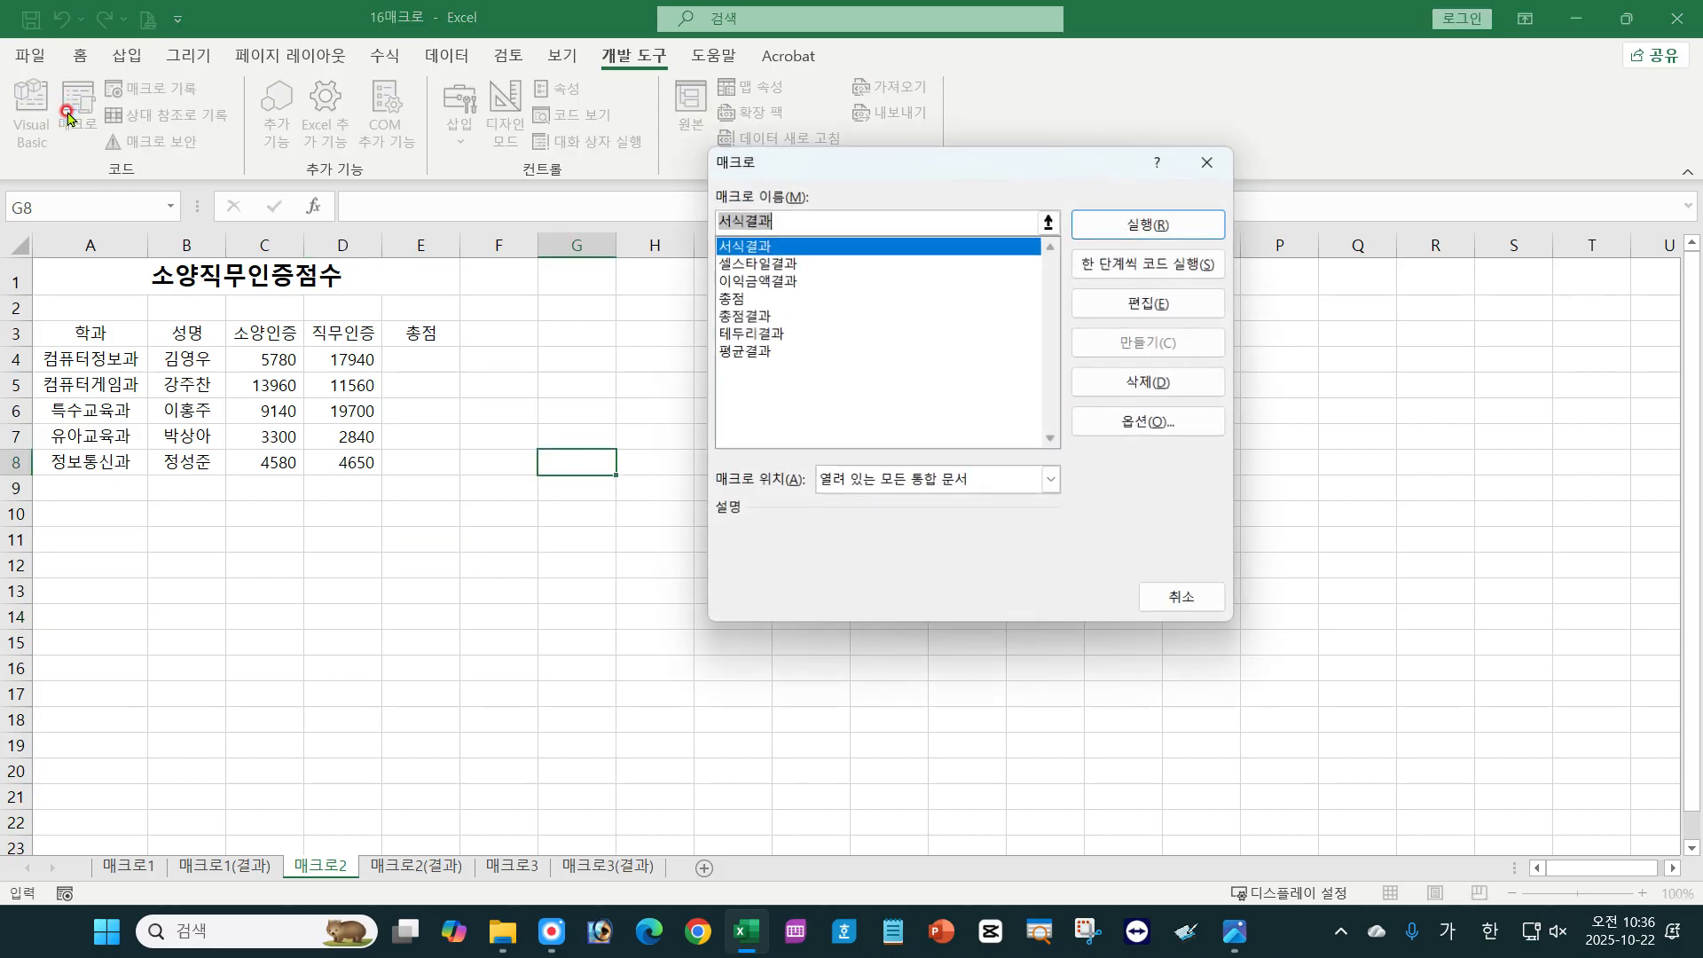
click(729, 300)
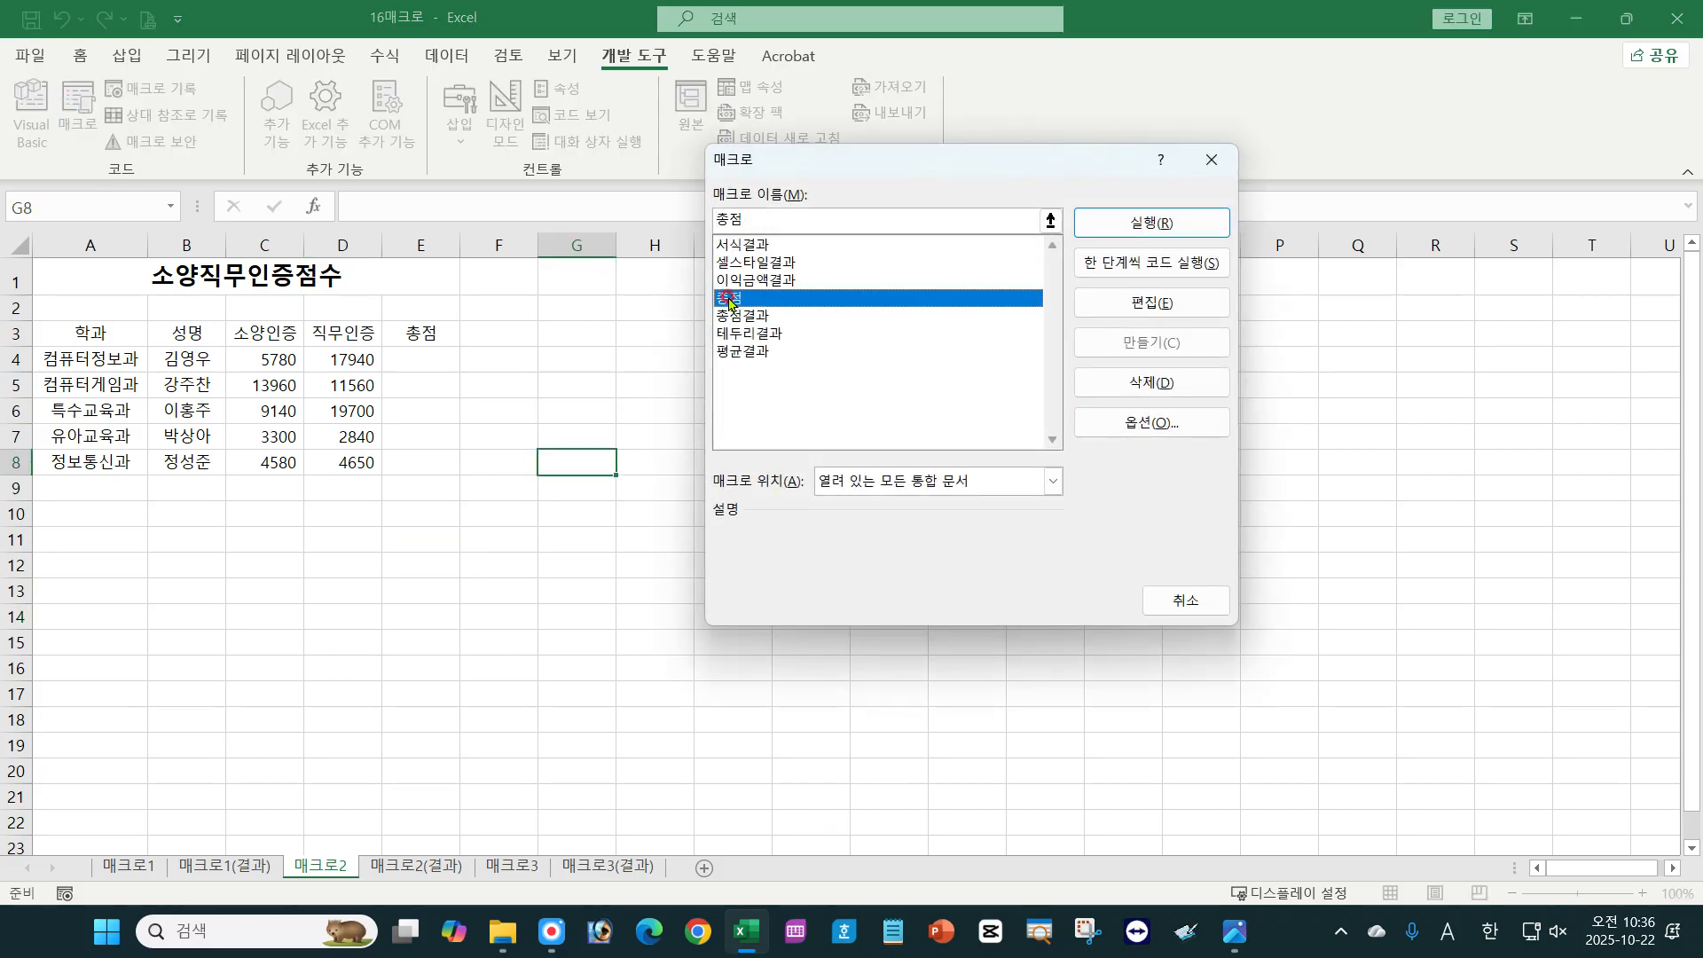
click(1187, 235)
click(1117, 229)
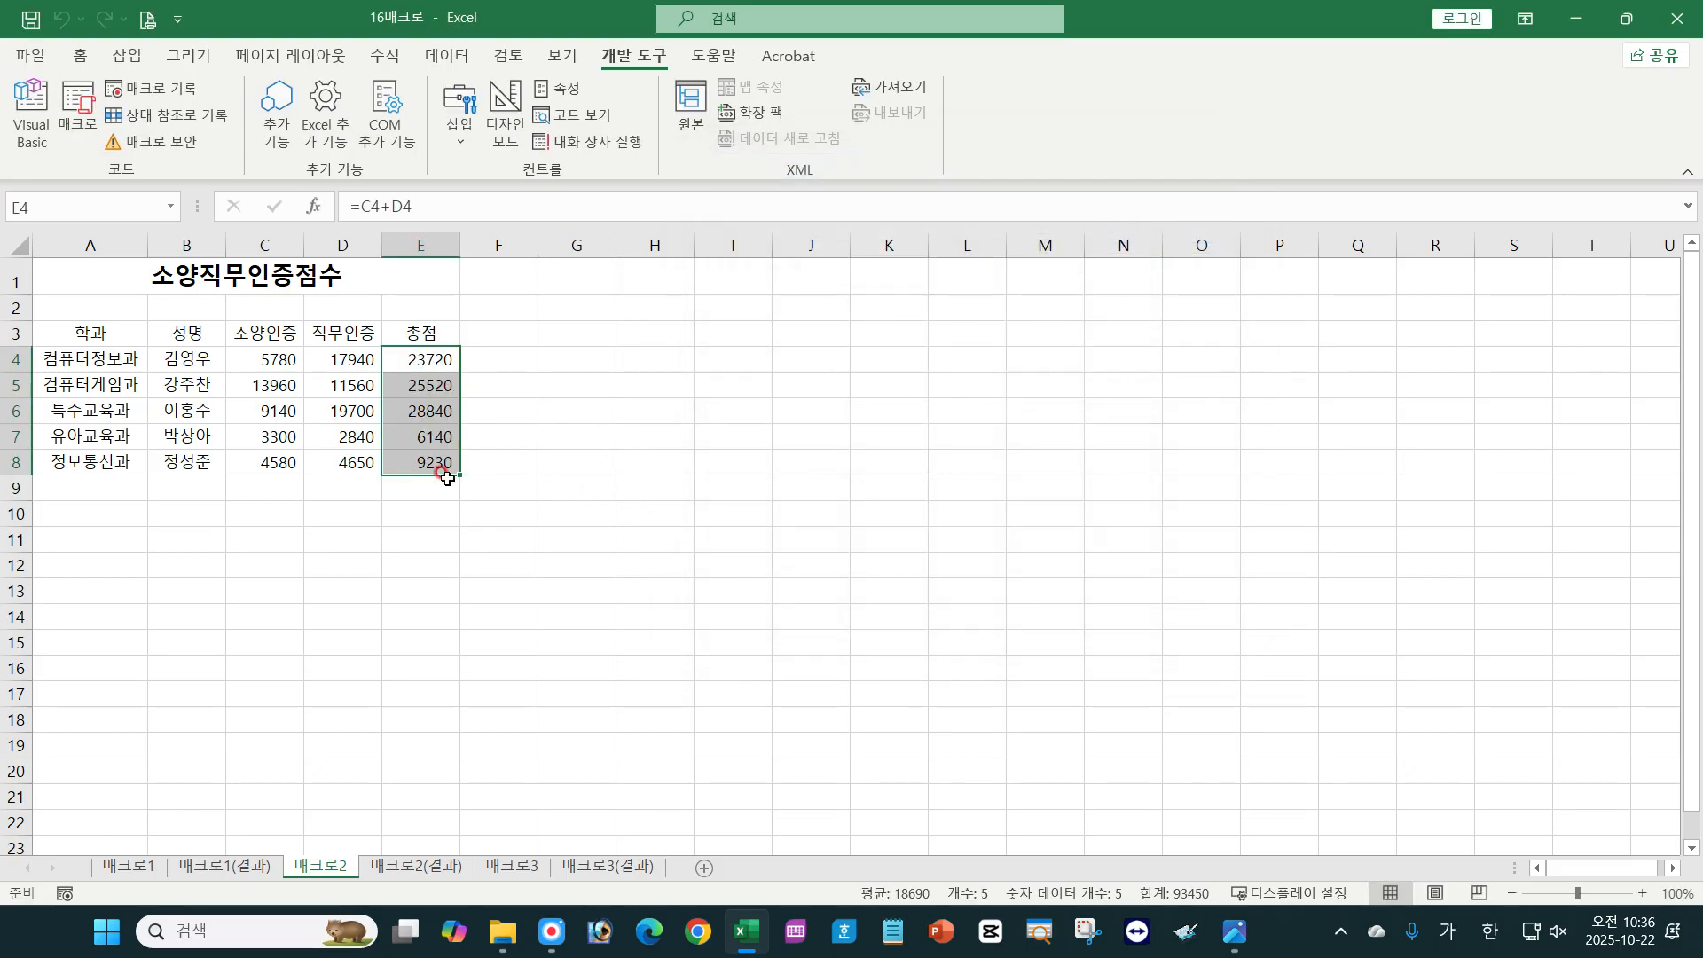
click(420, 540)
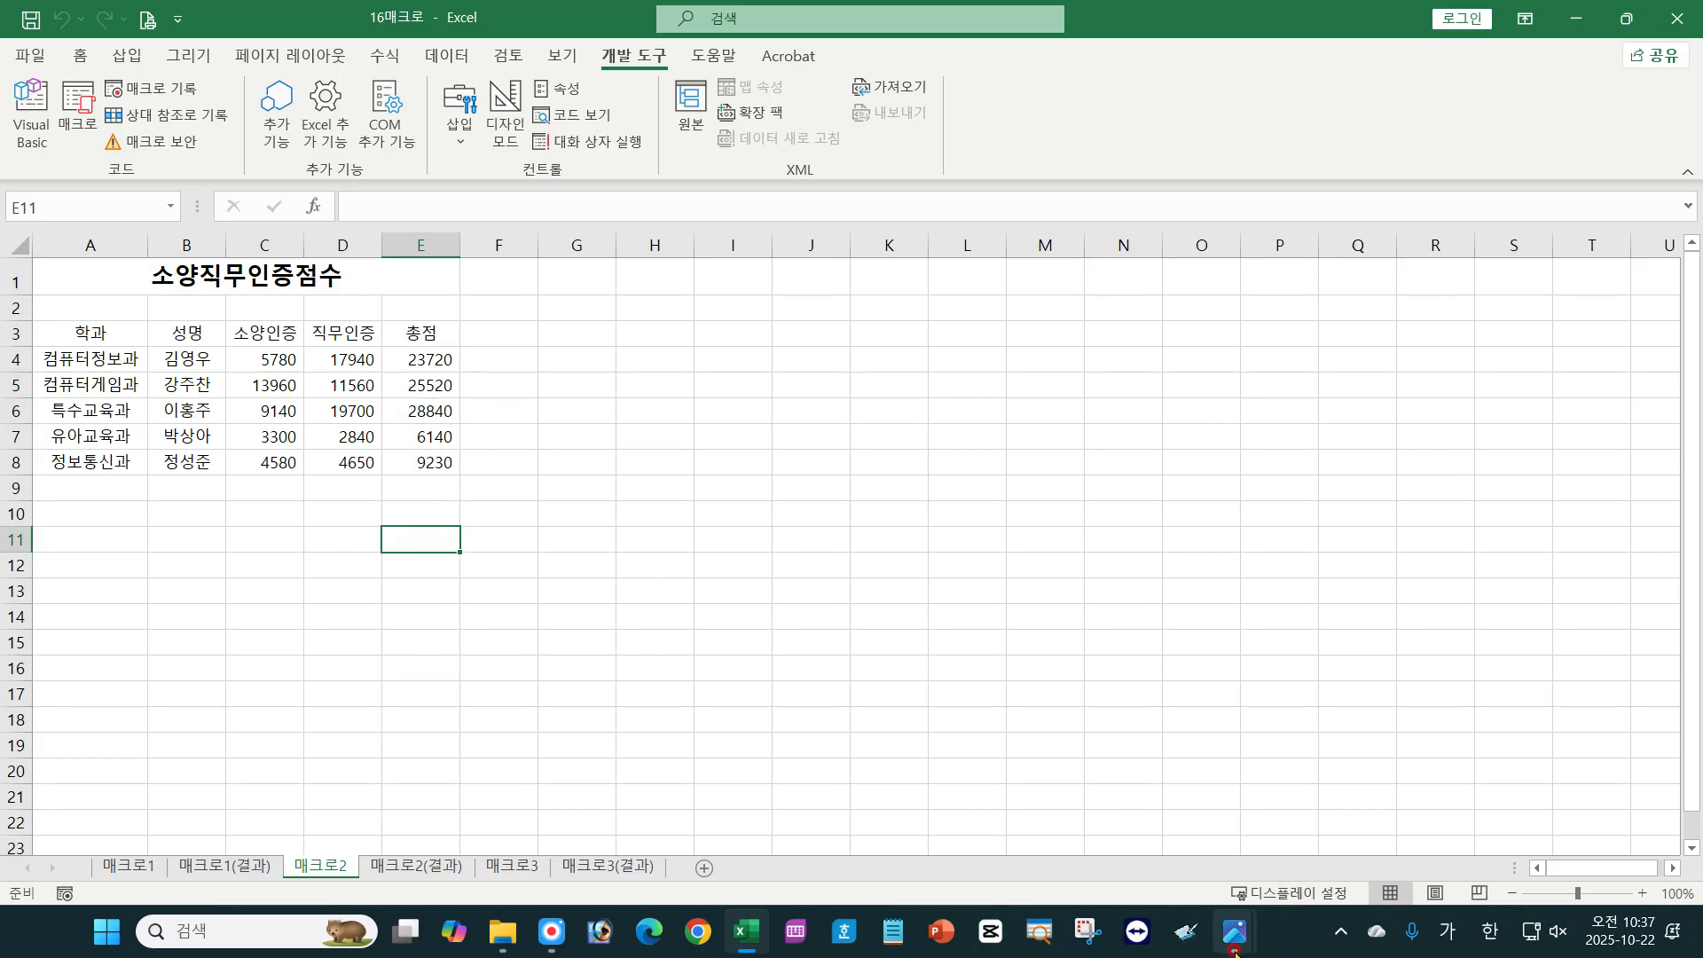
Switch to the exercise image 01-187.jpg in Photos, read the 테두리 macro requirements, and return to the Excel workbook.
mouse_move(1235, 951)
click(1355, 798)
scroll(459, 568, down, 1)
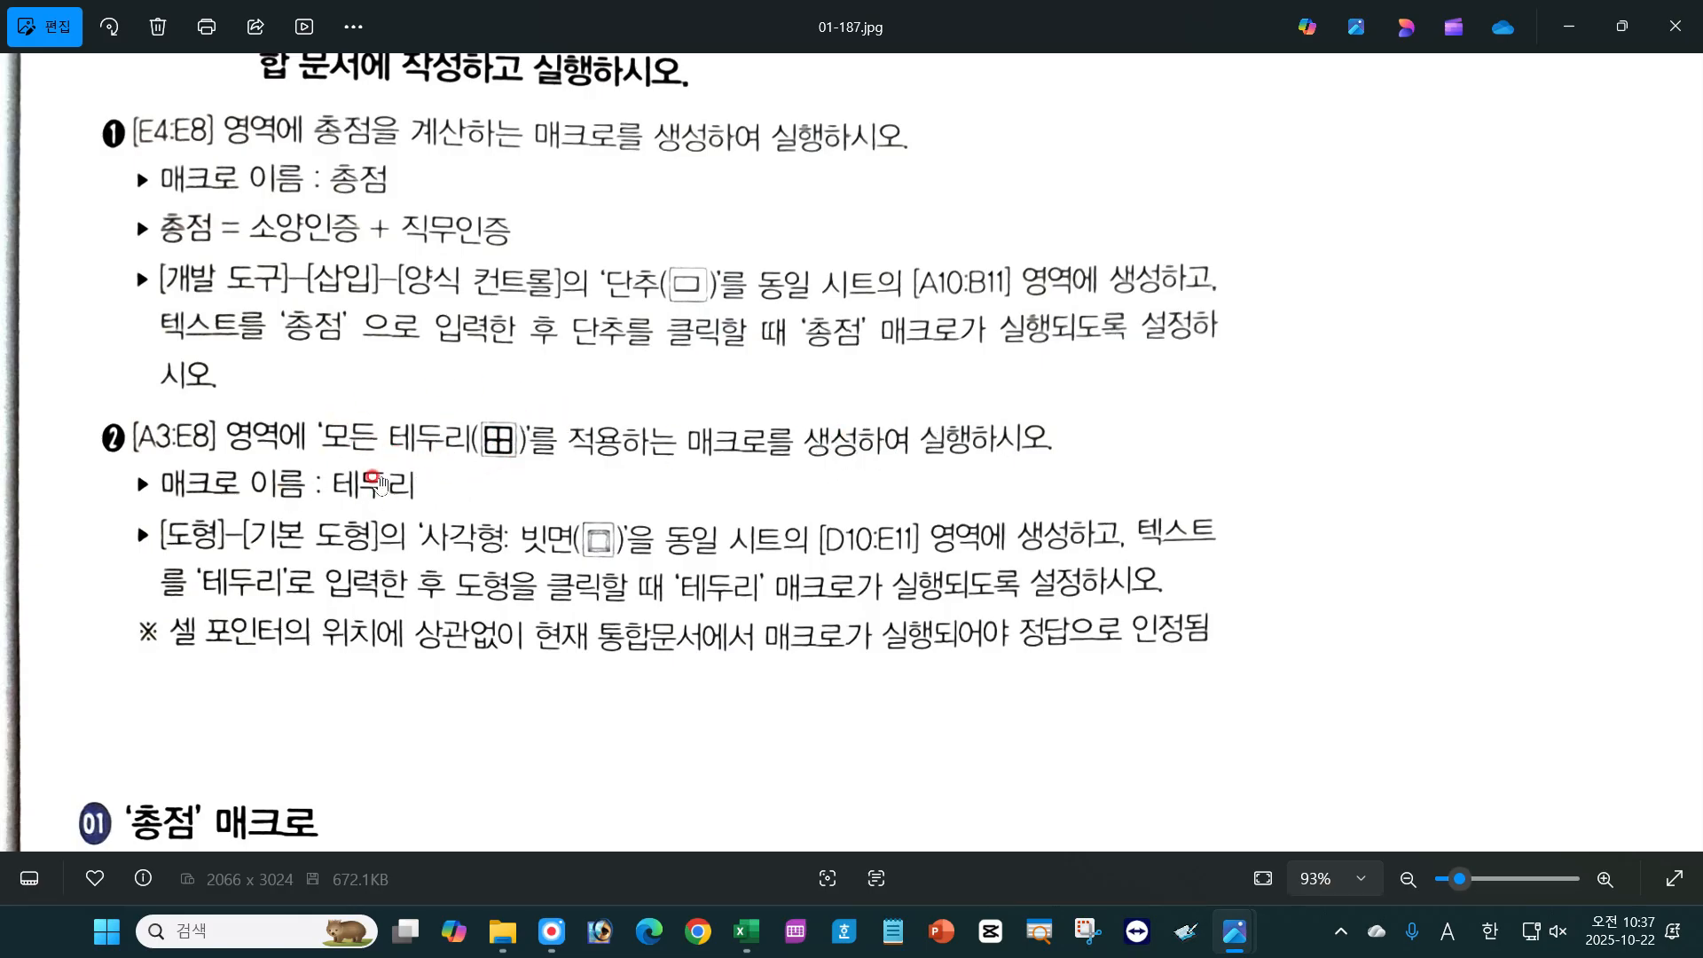
click(745, 931)
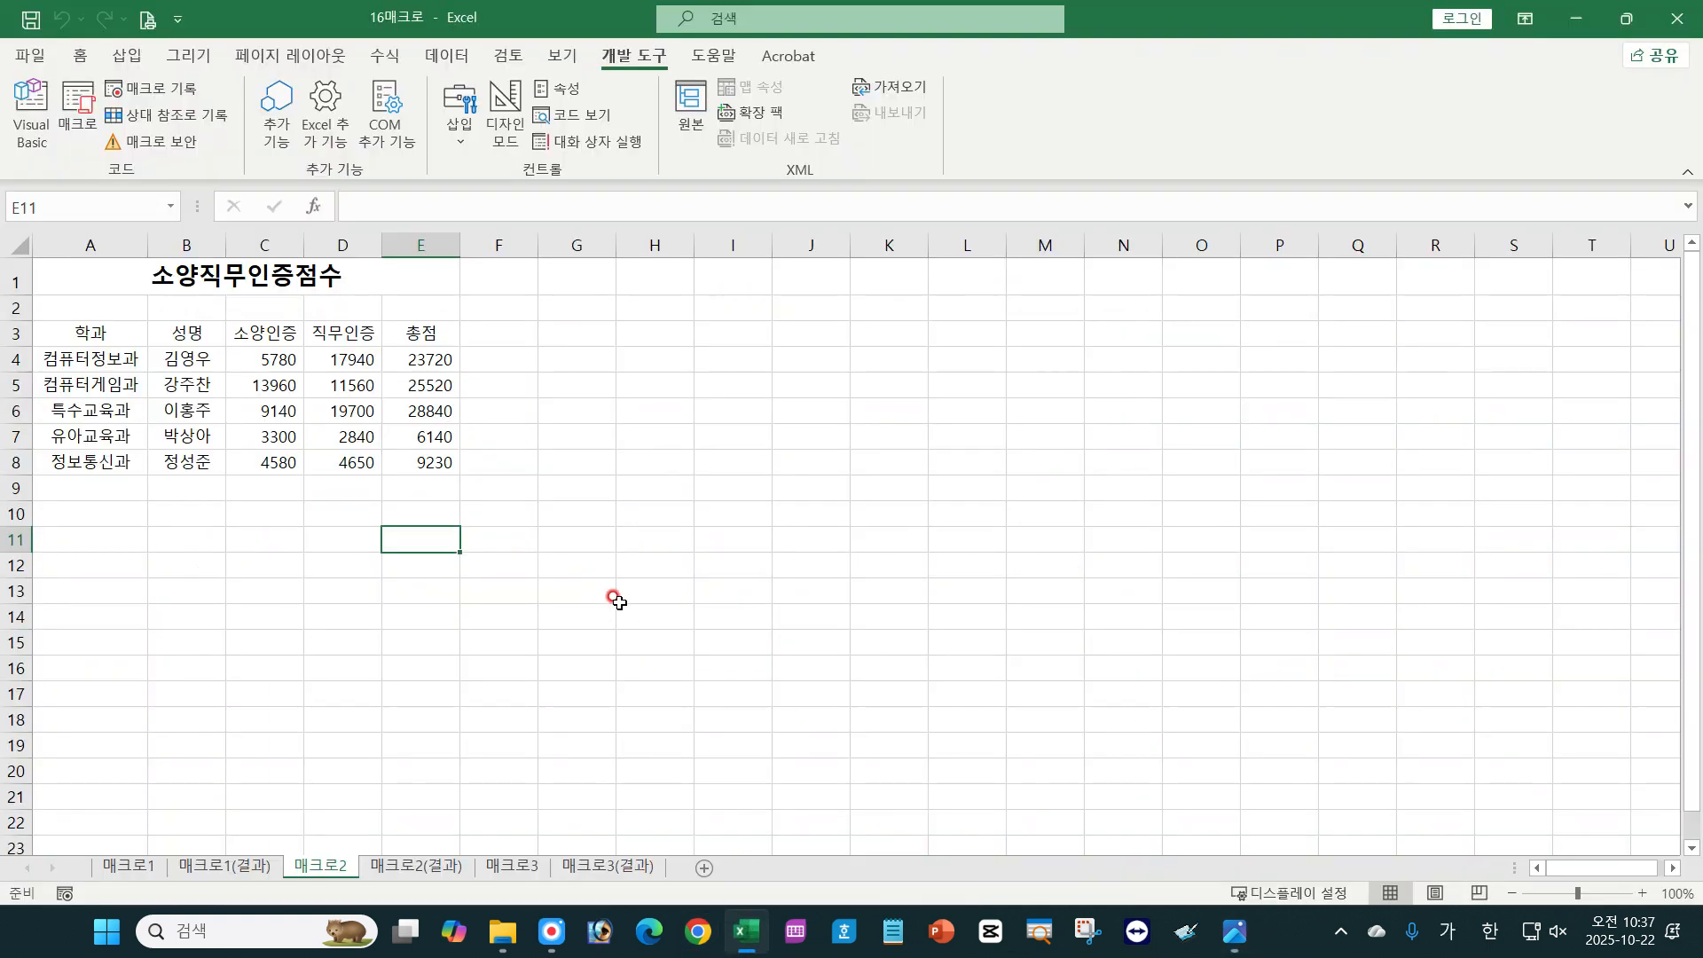
Start recording a macro named 테두리 in the current workbook, with an empty cell outside the table selected.
click(620, 603)
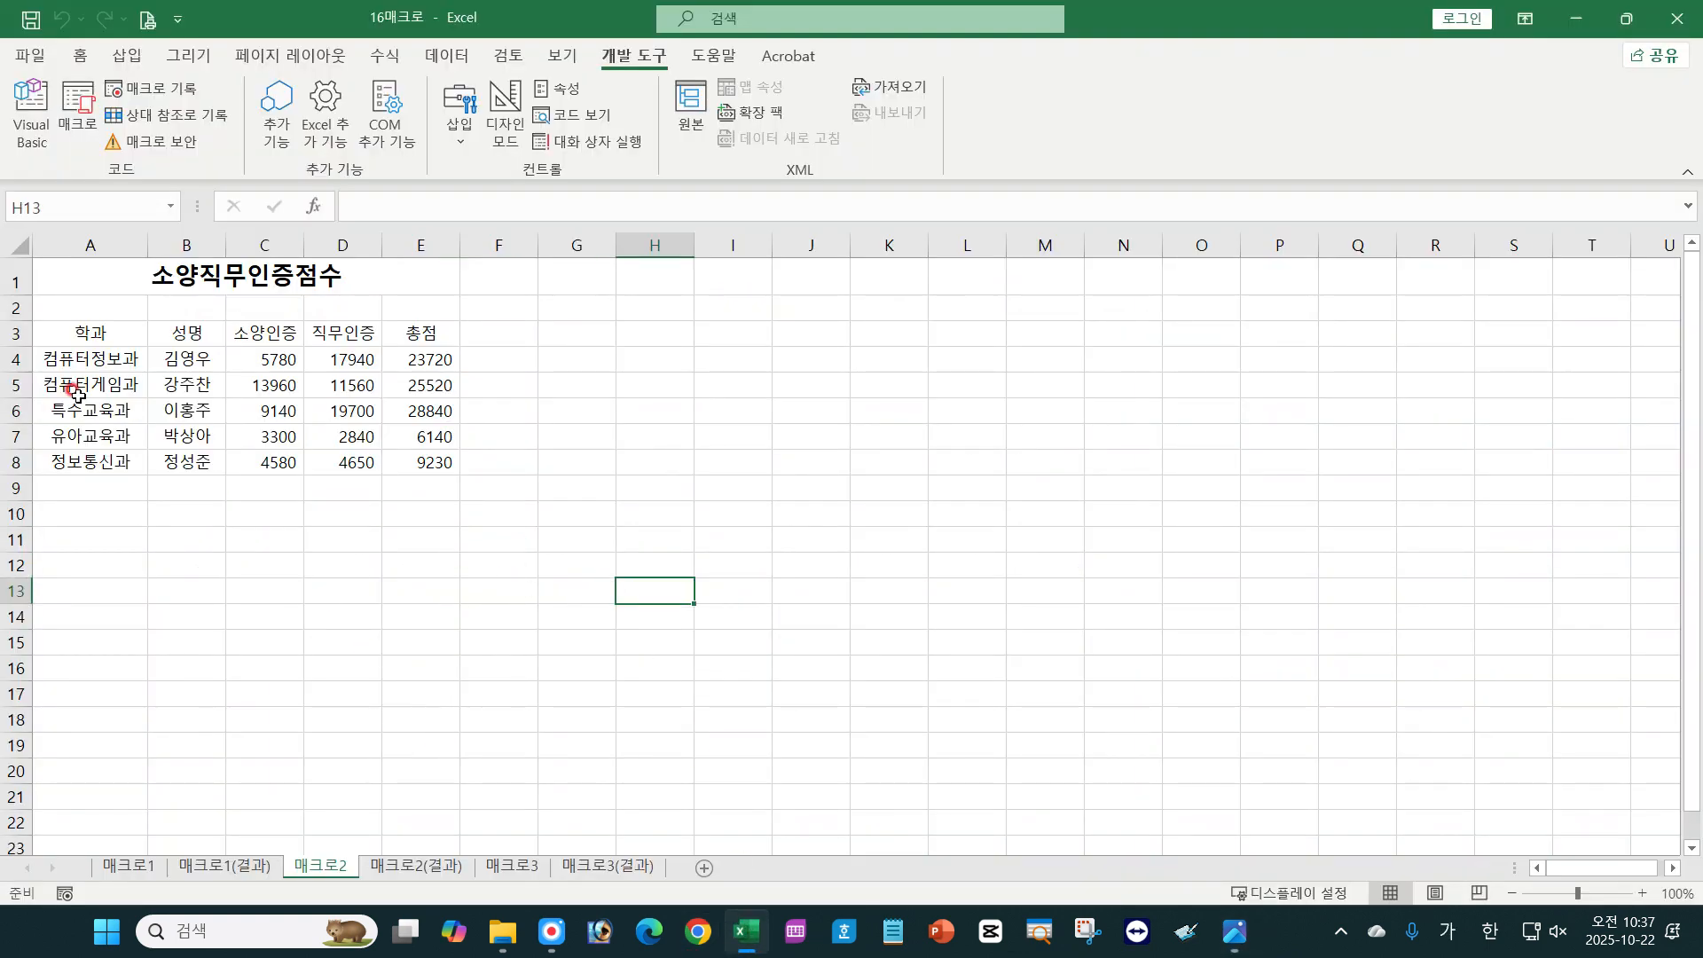
drag(68, 327, 395, 458)
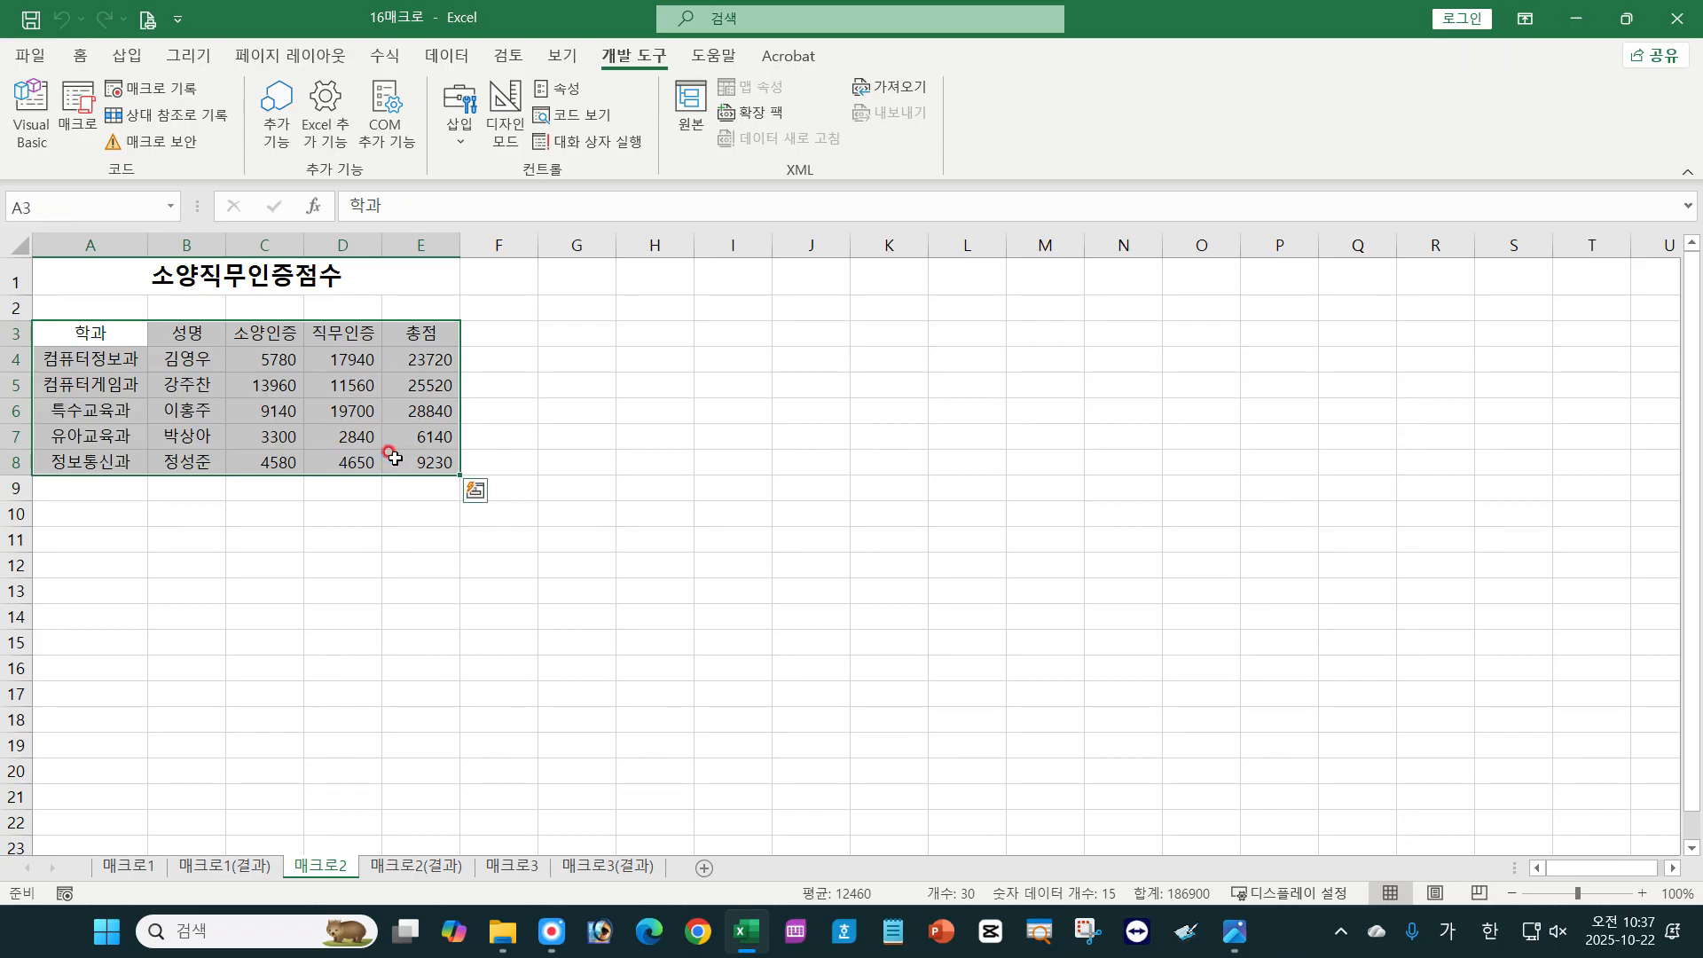
click(714, 532)
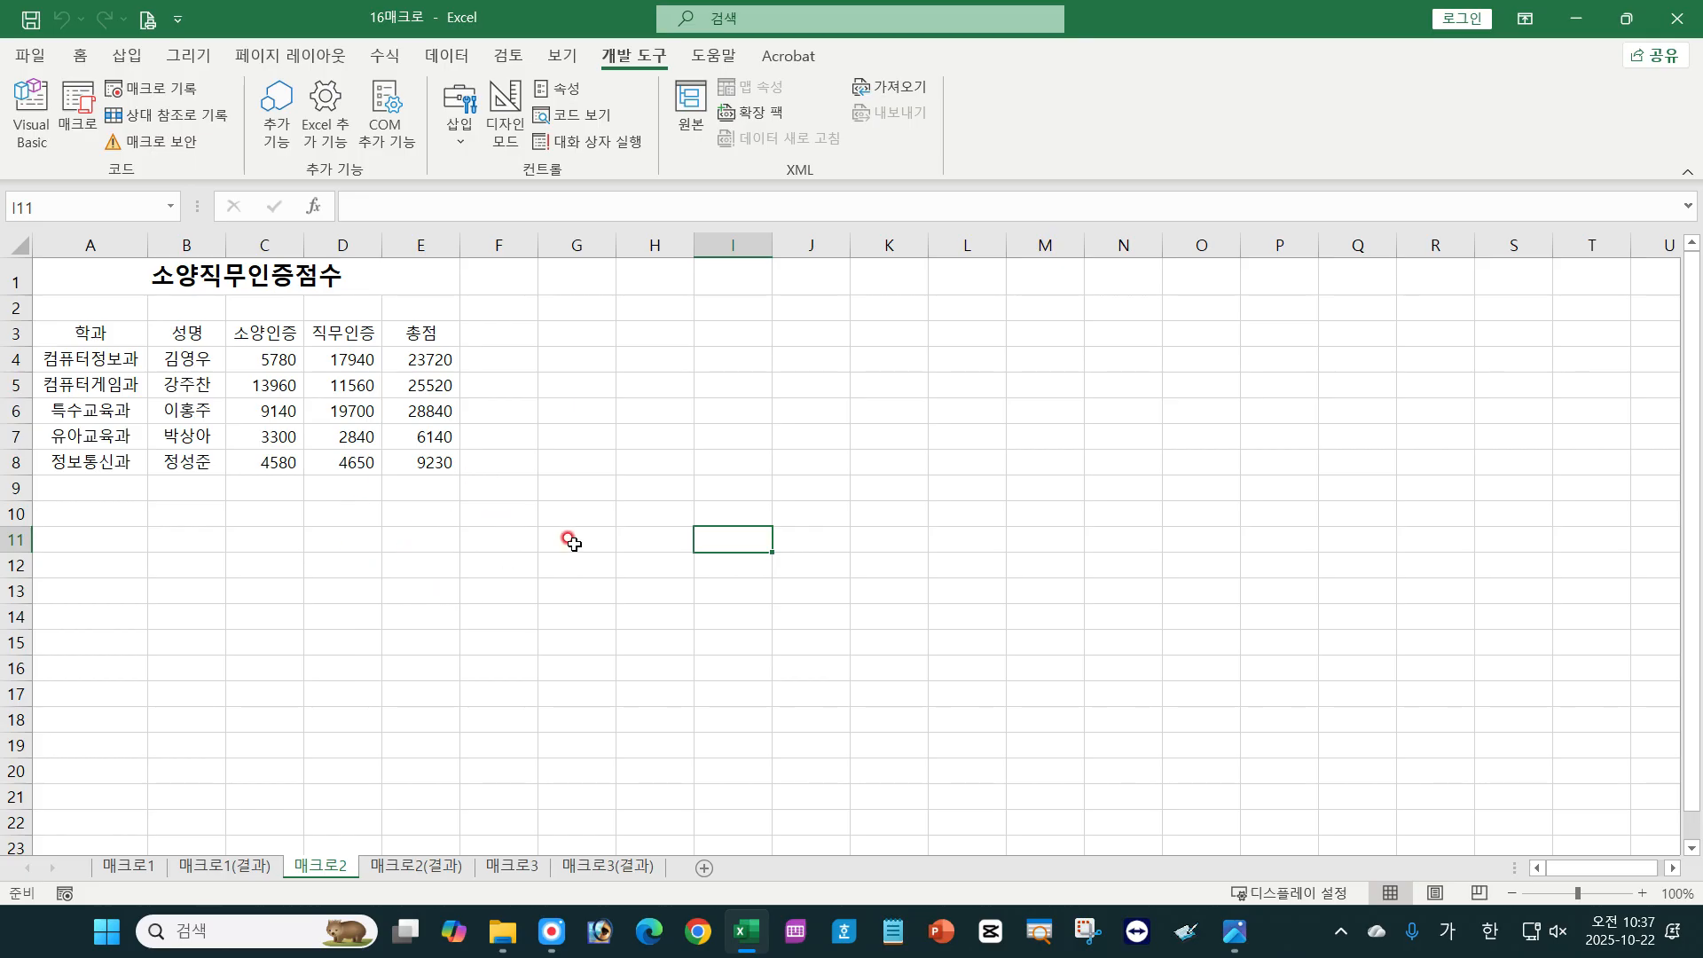
click(164, 91)
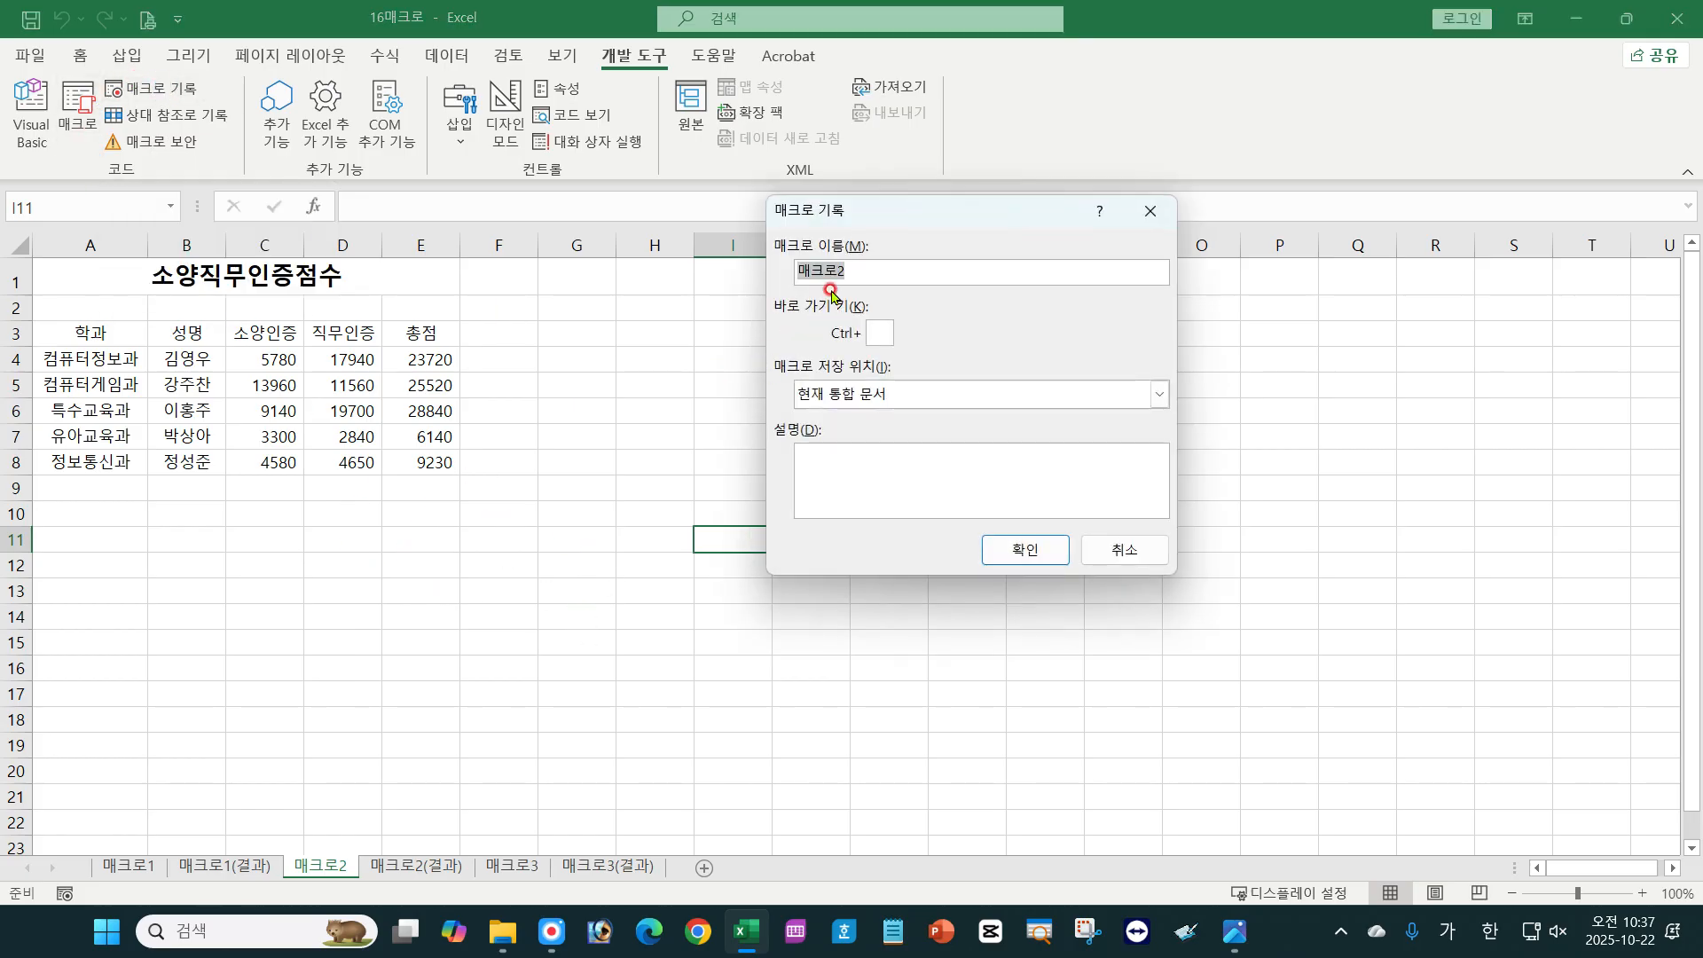
text(데)
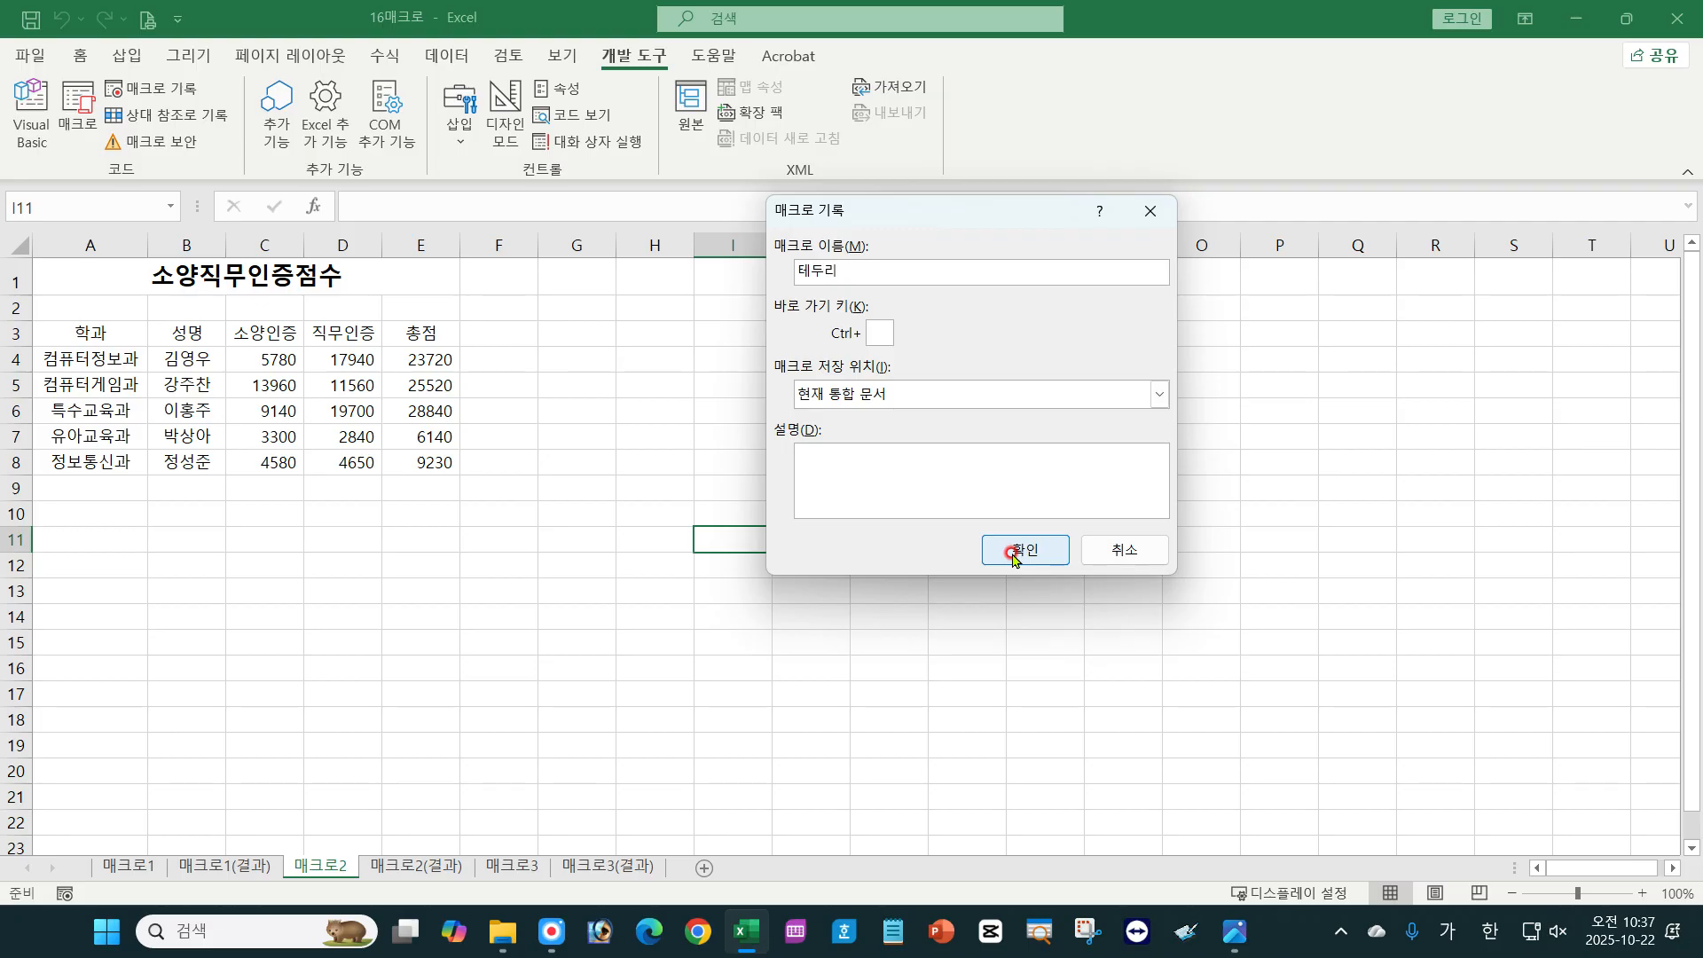
click(1014, 554)
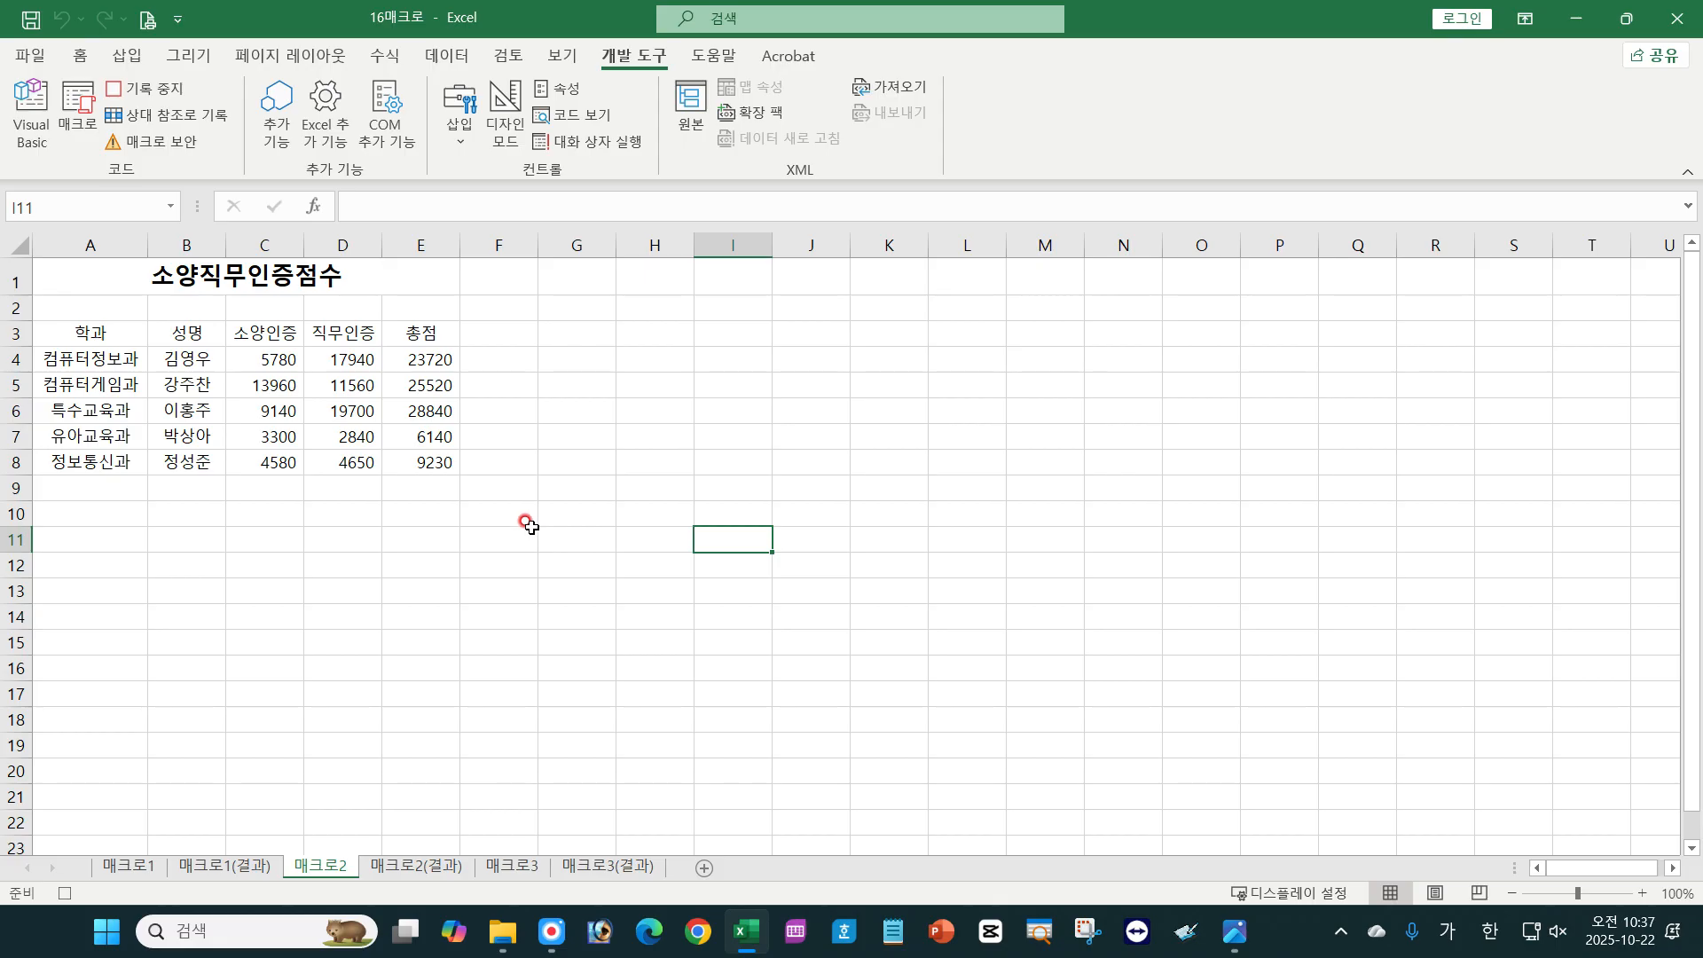
Apply All Borders (모든 테두리) to the range A3:E8 while the macro is recording.
drag(104, 336, 448, 466)
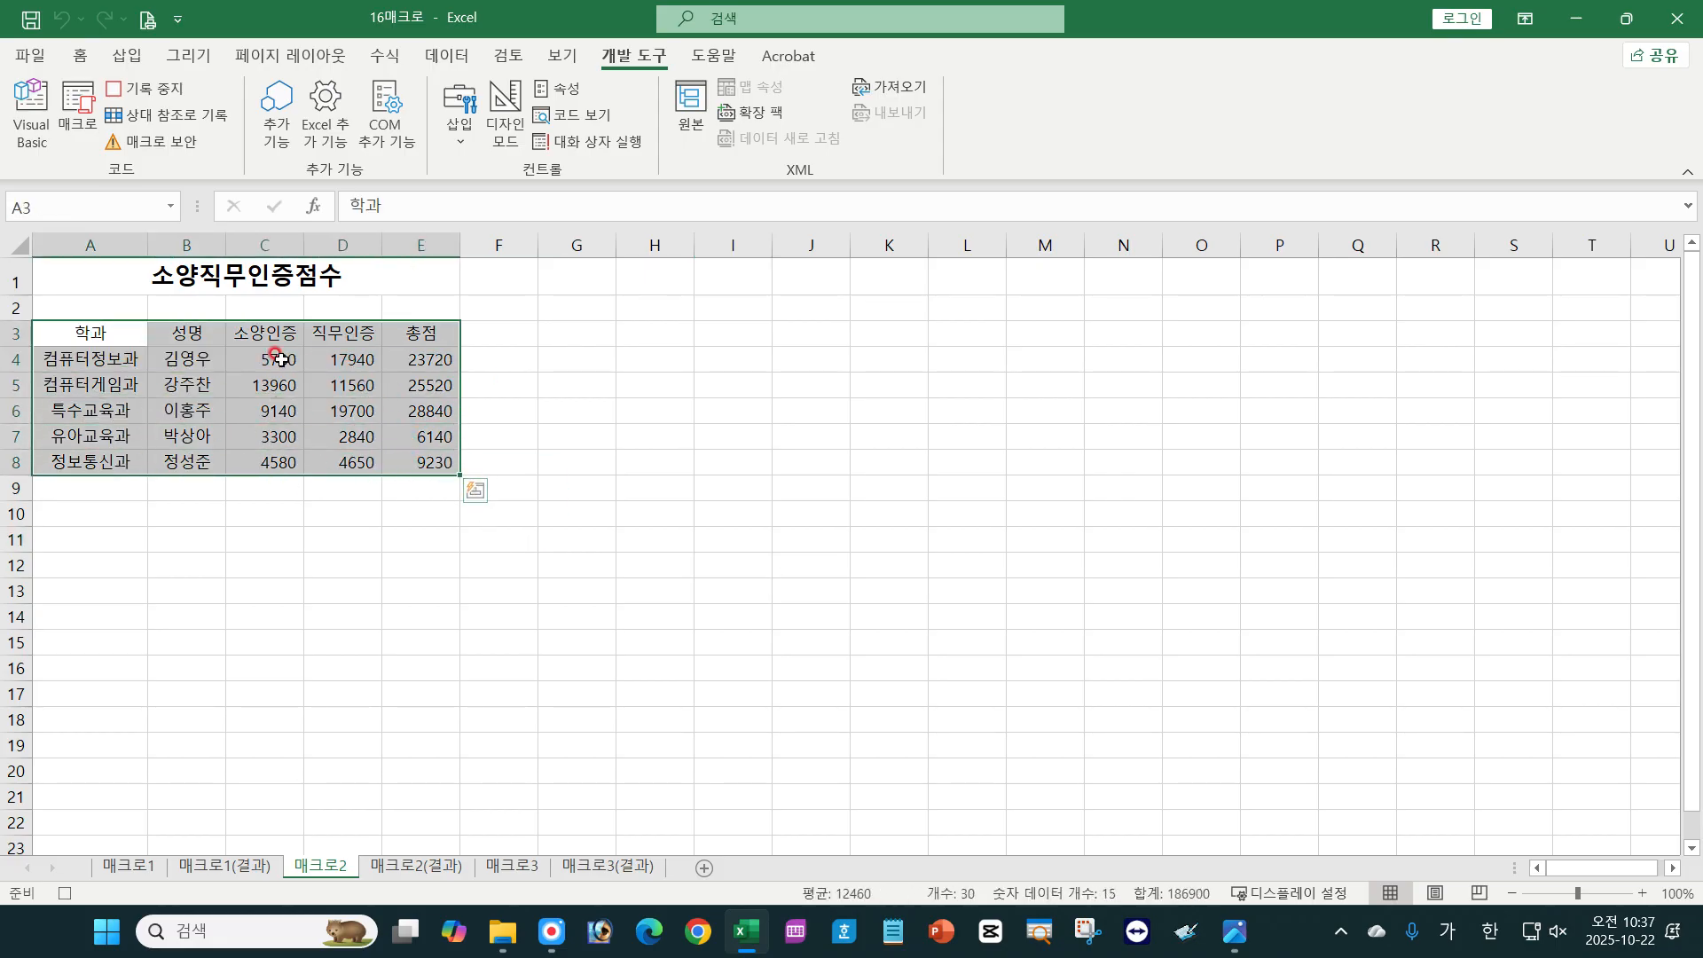
click(77, 59)
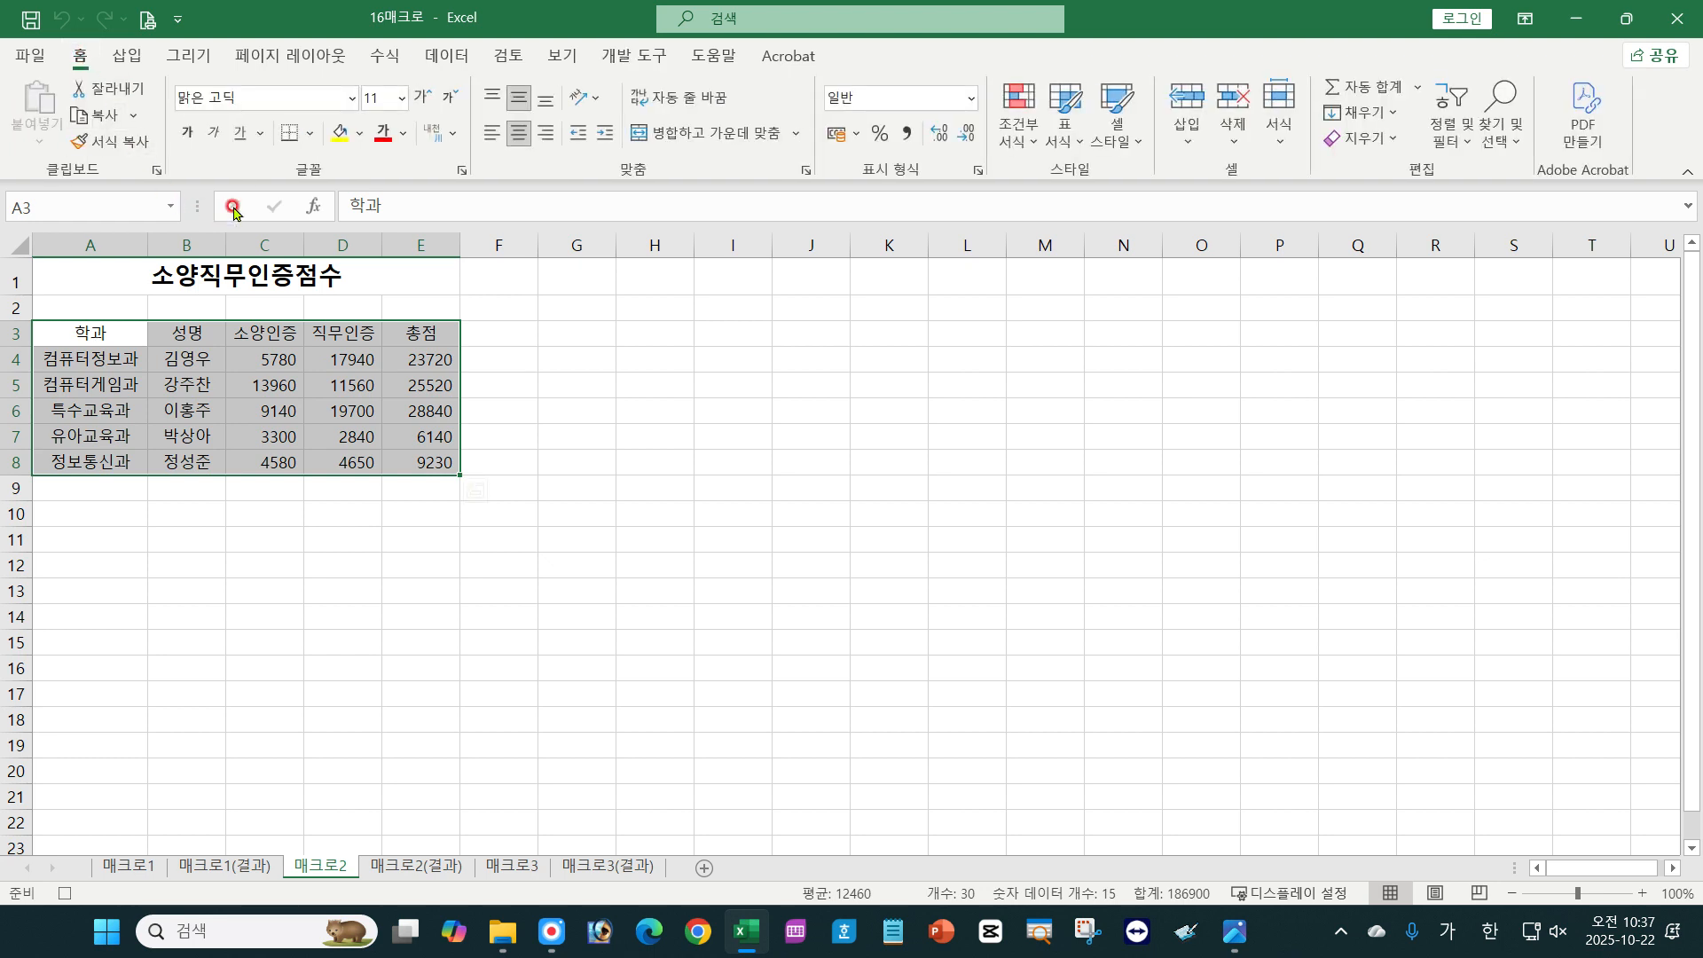
click(310, 135)
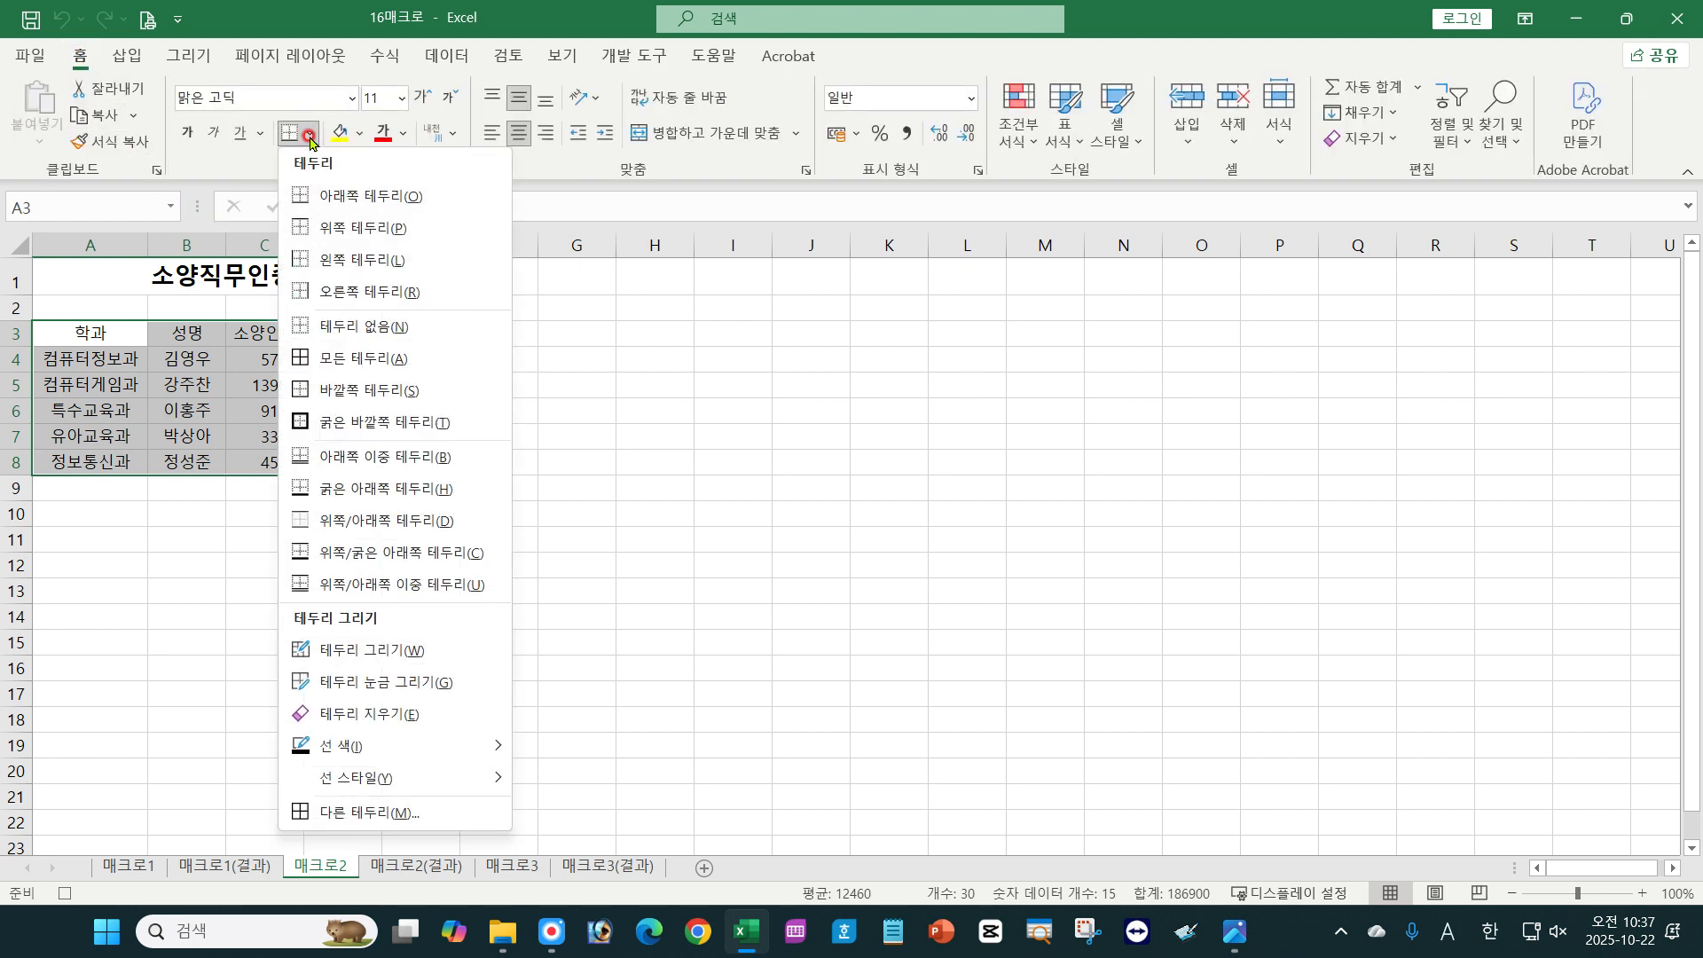
click(342, 362)
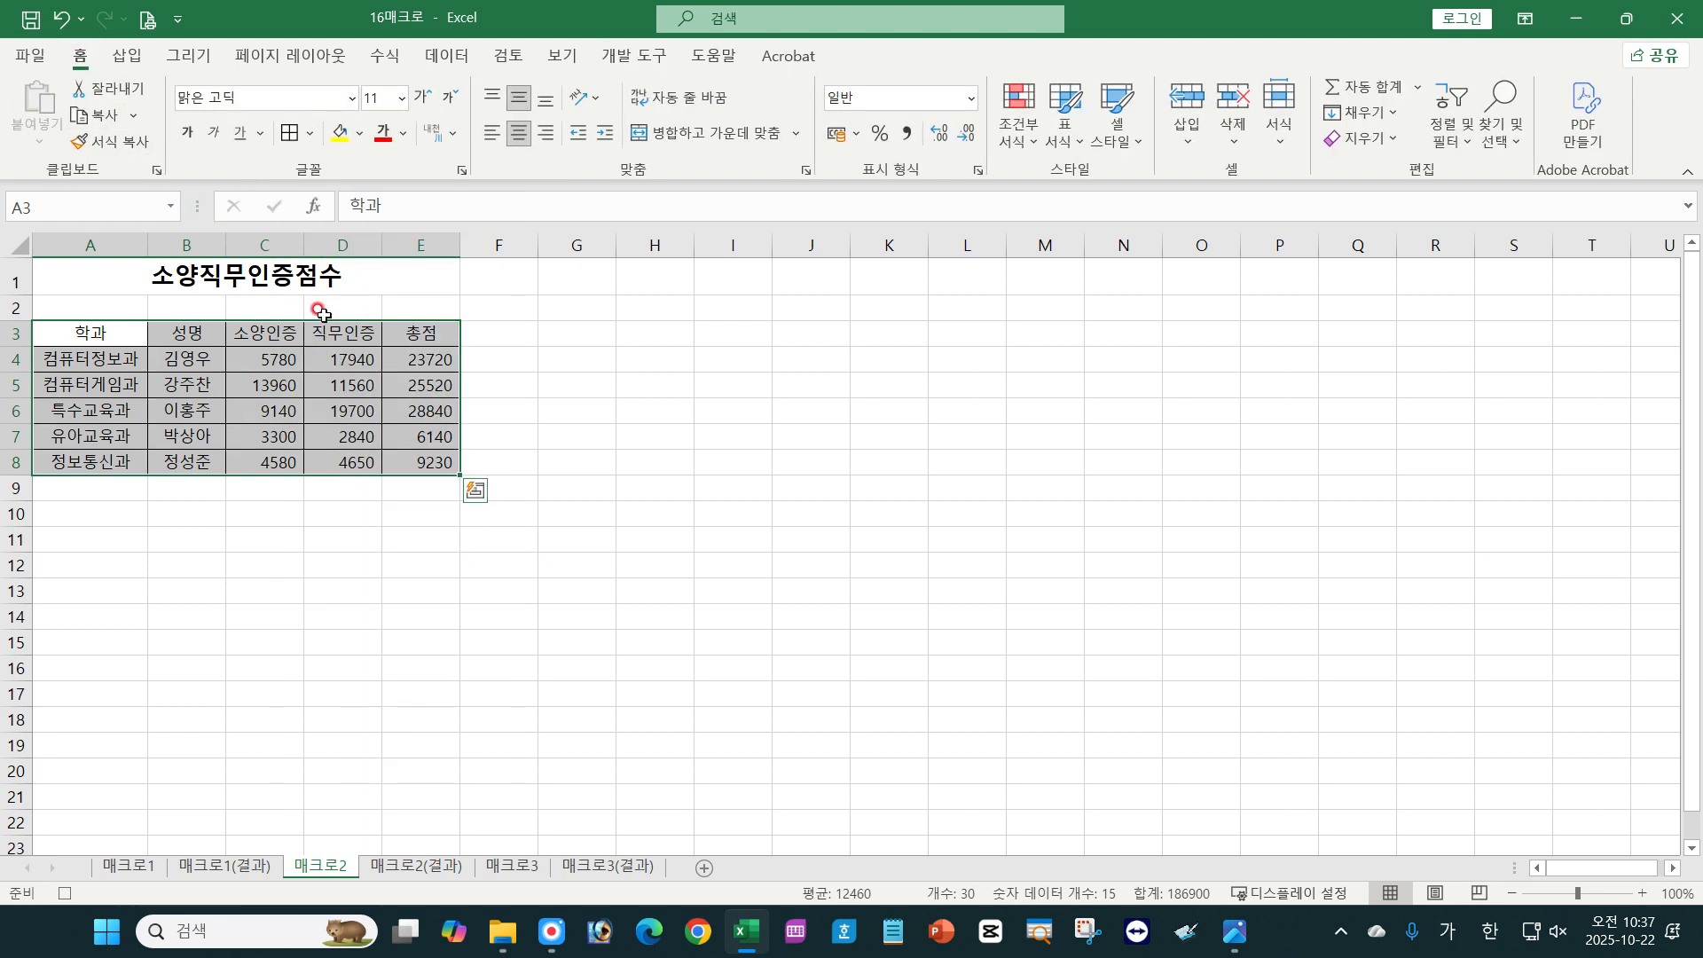
click(305, 134)
click(310, 135)
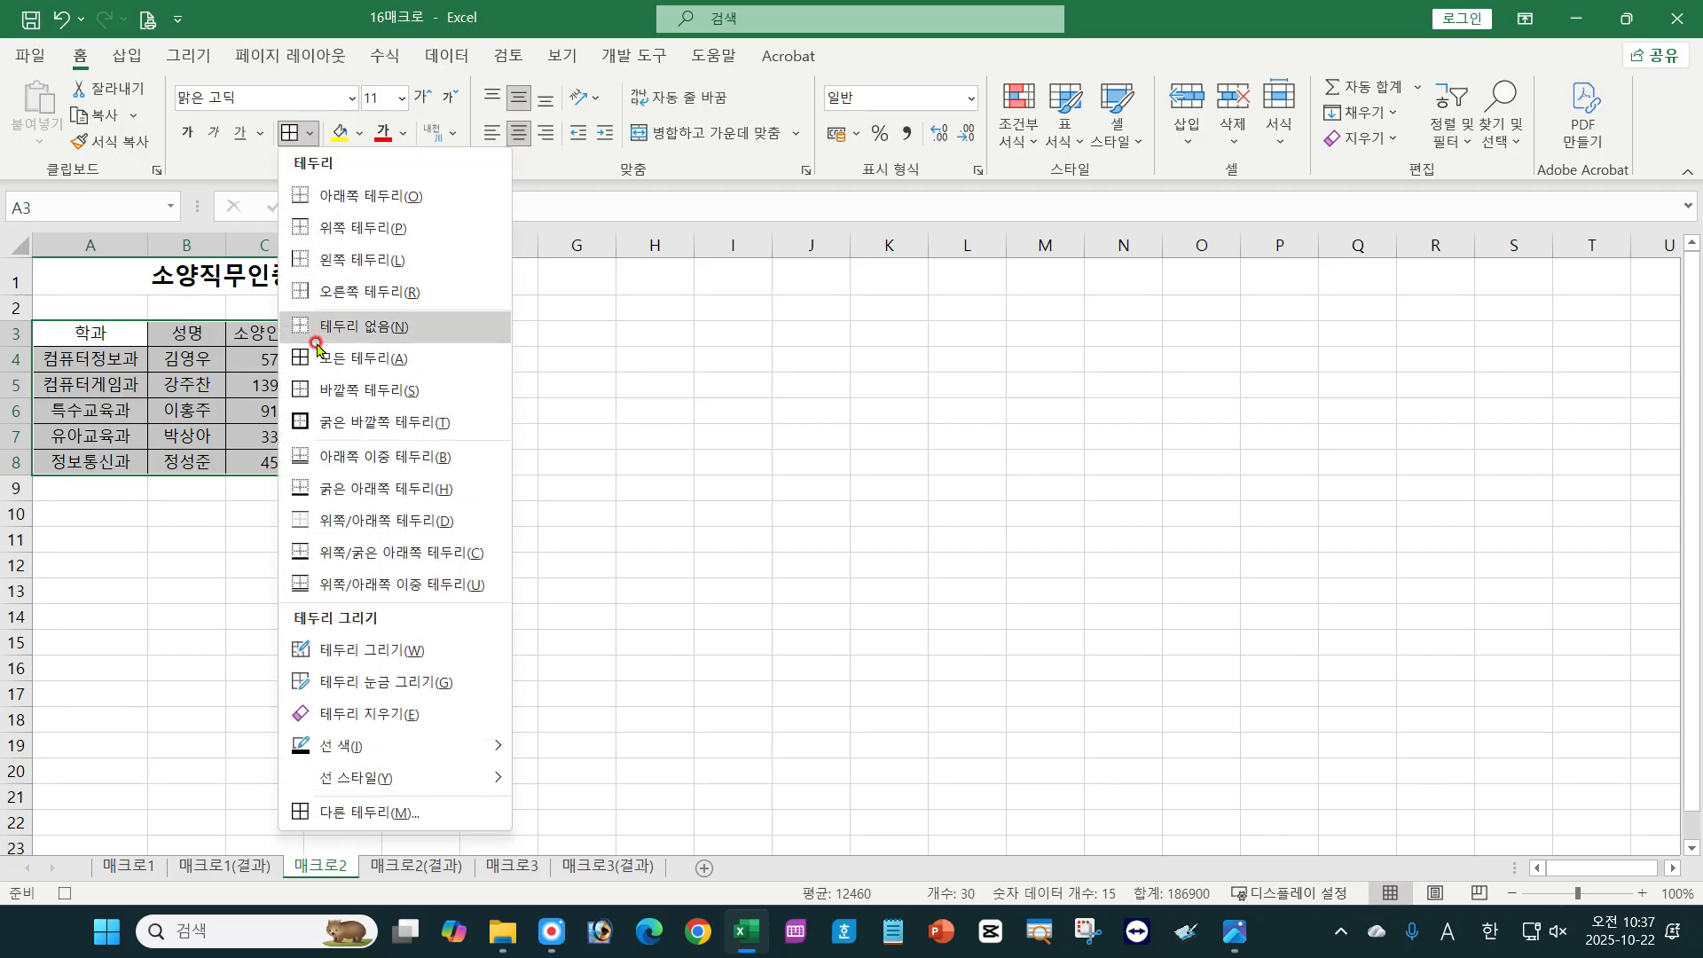
click(365, 26)
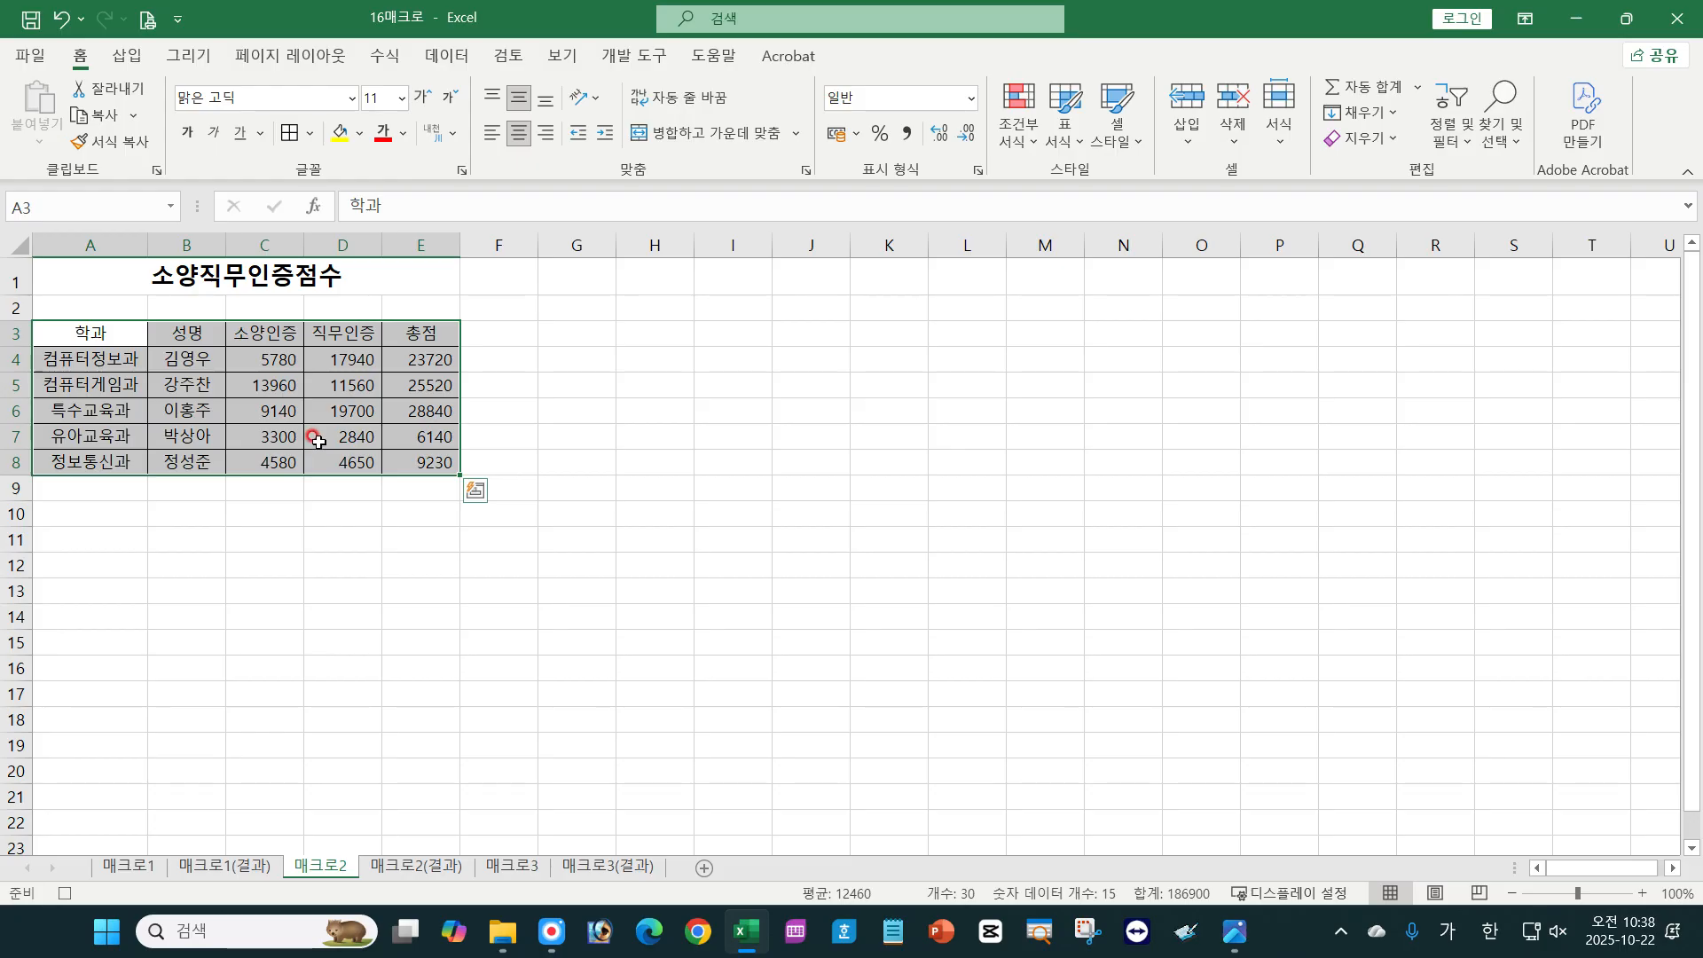
Stop recording the 테두리 macro.
click(656, 56)
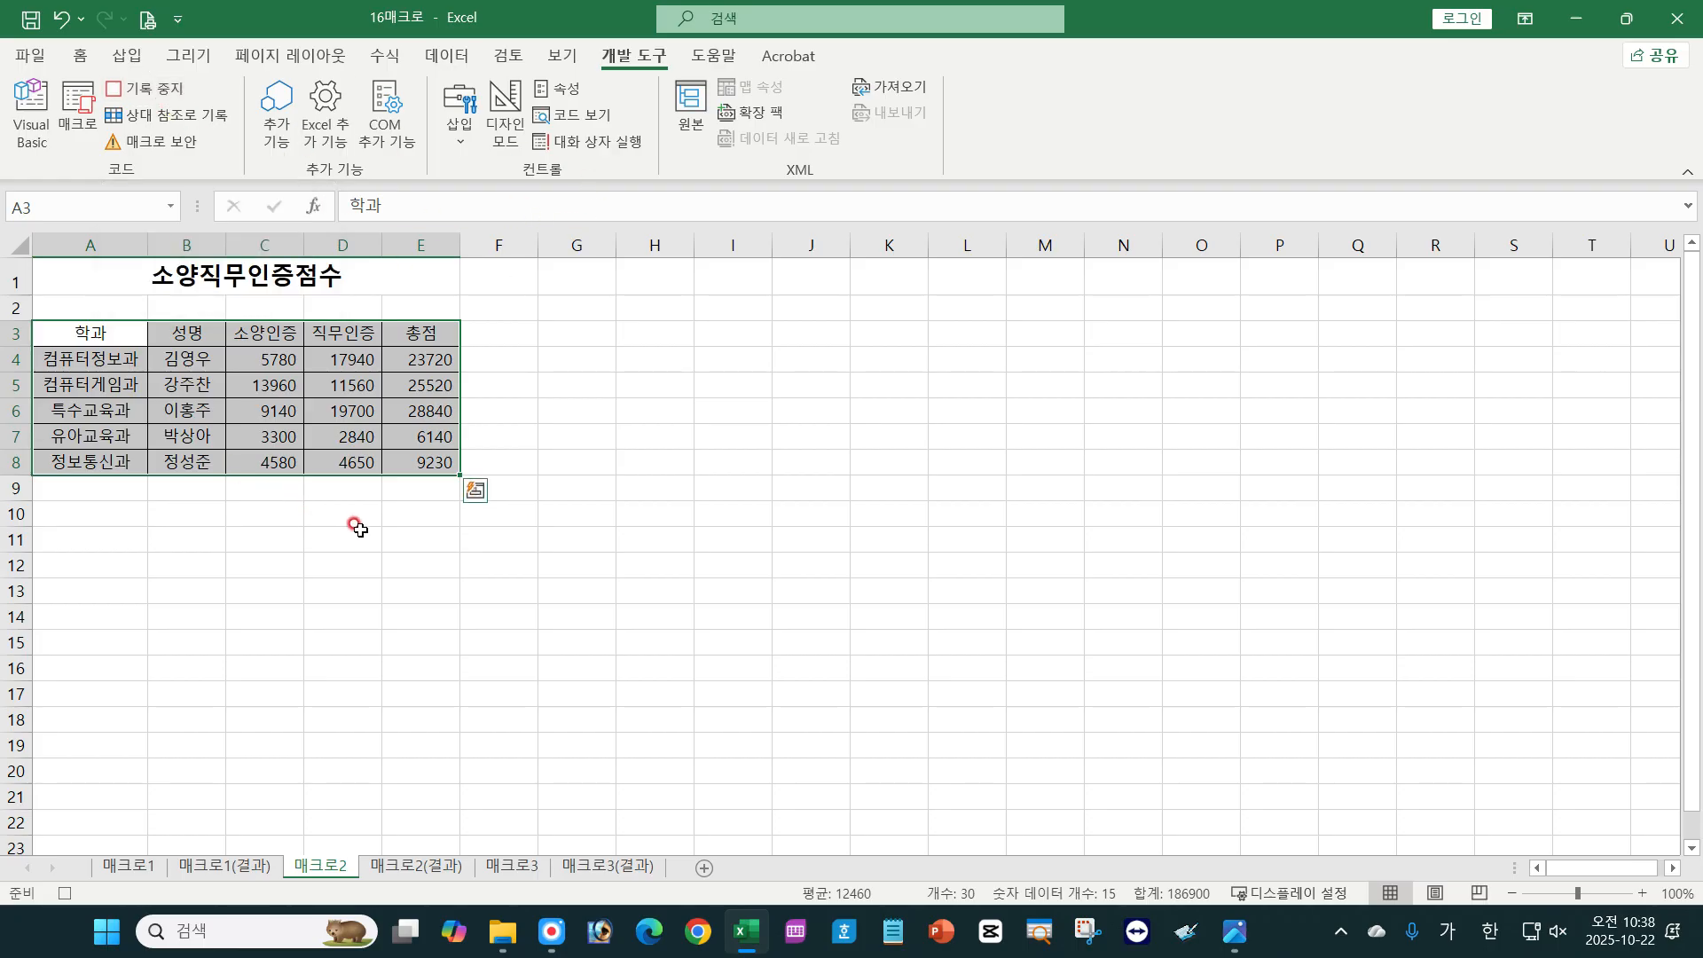
click(149, 91)
click(80, 55)
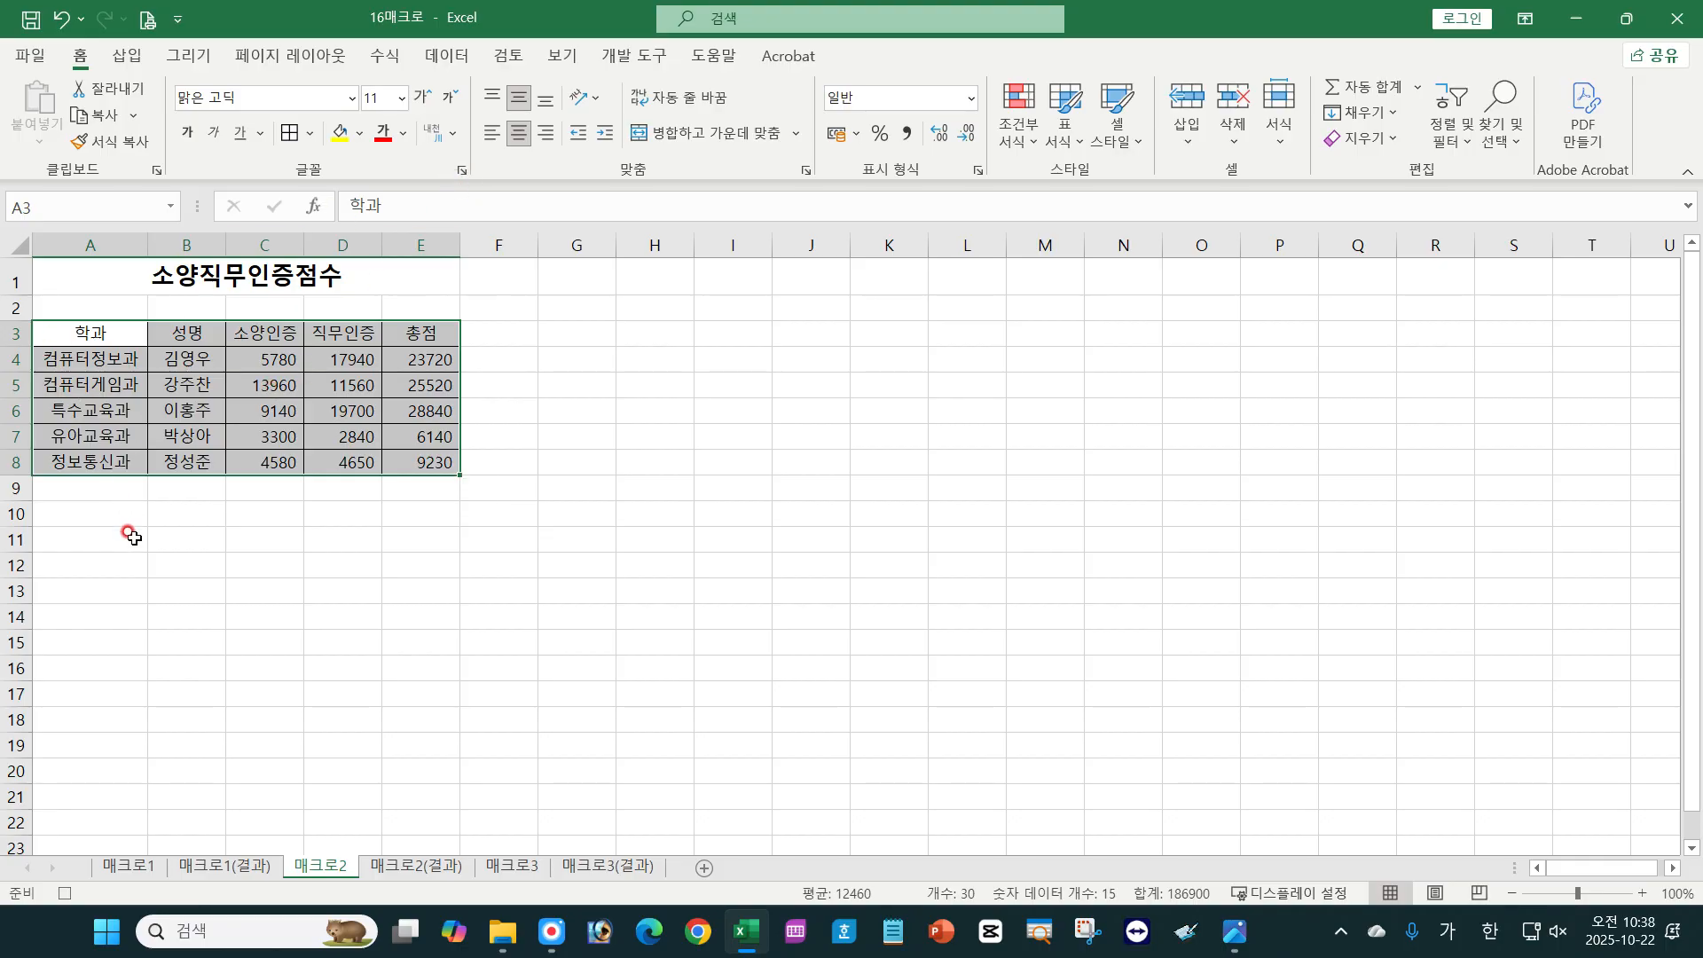
click(634, 55)
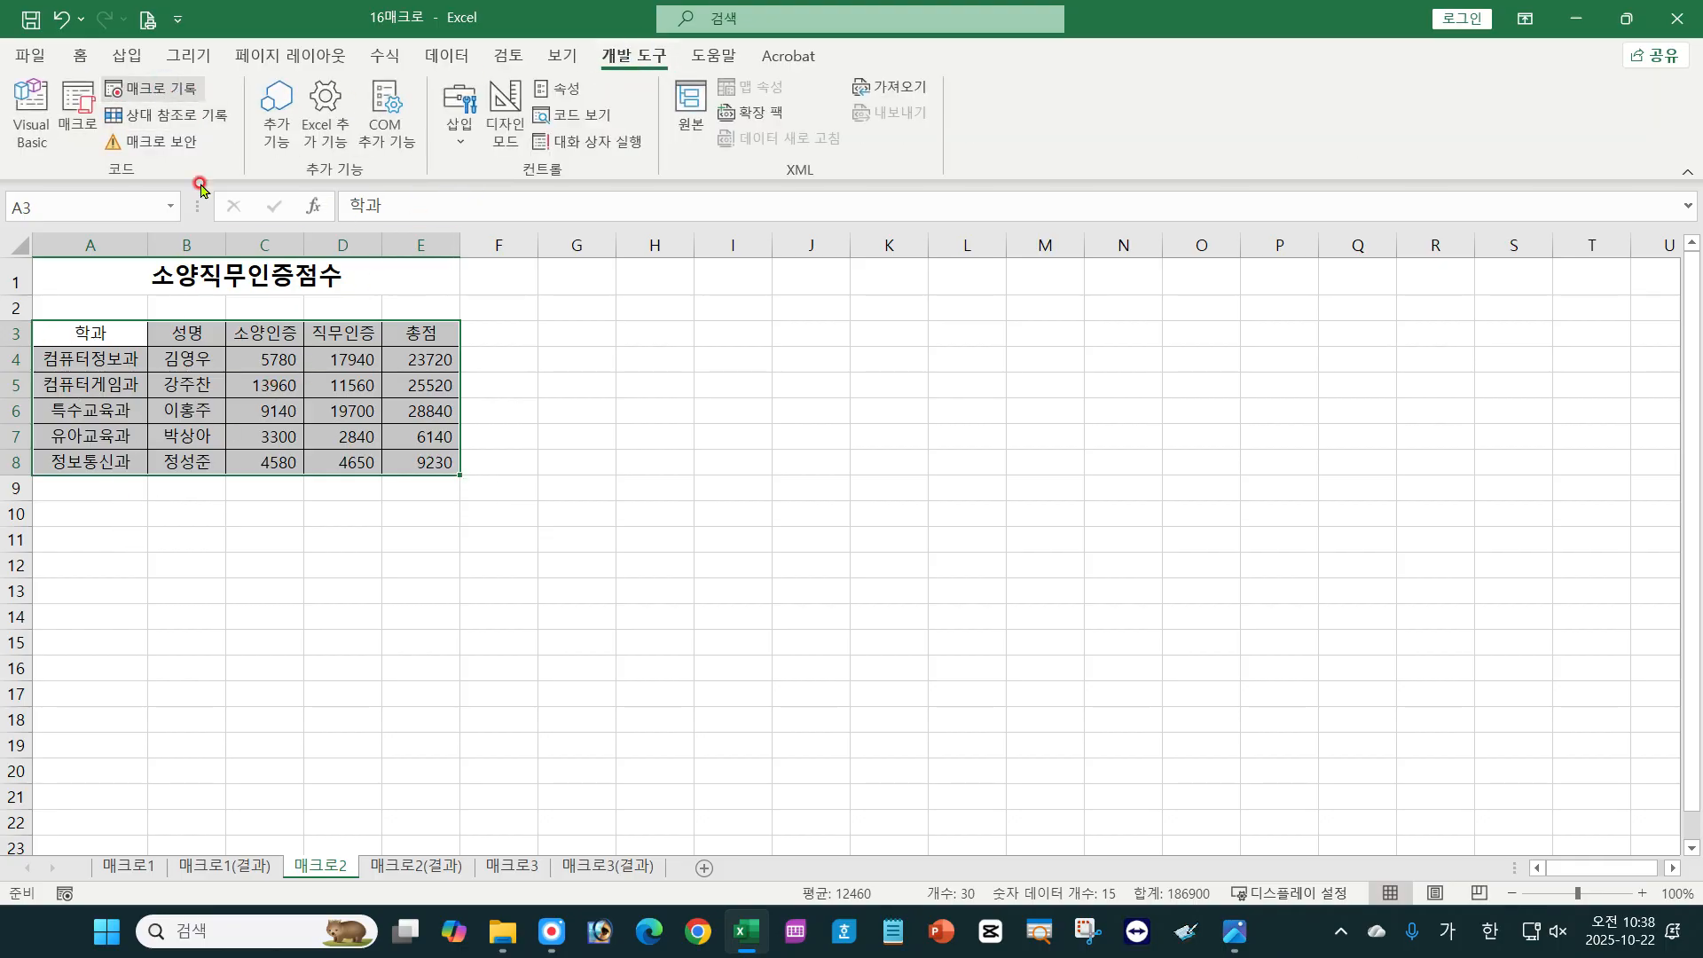
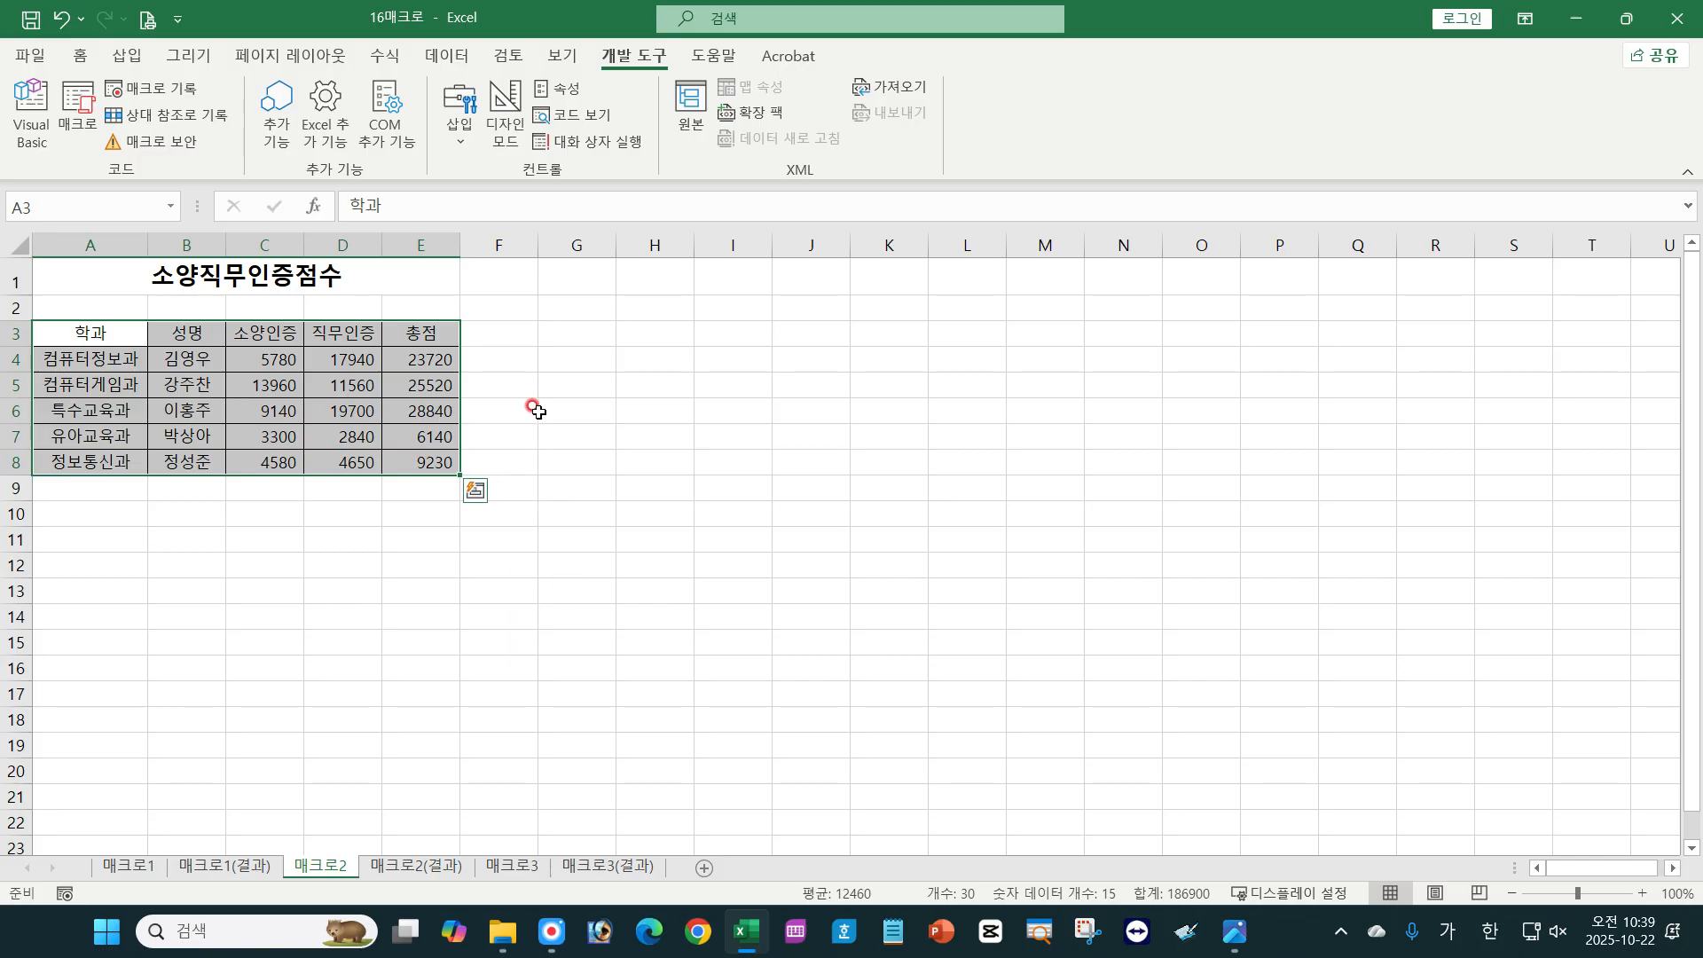
Remove all borders from the range A3:E8 with No Border (테두리 없음) and deselect the table.
click(346, 592)
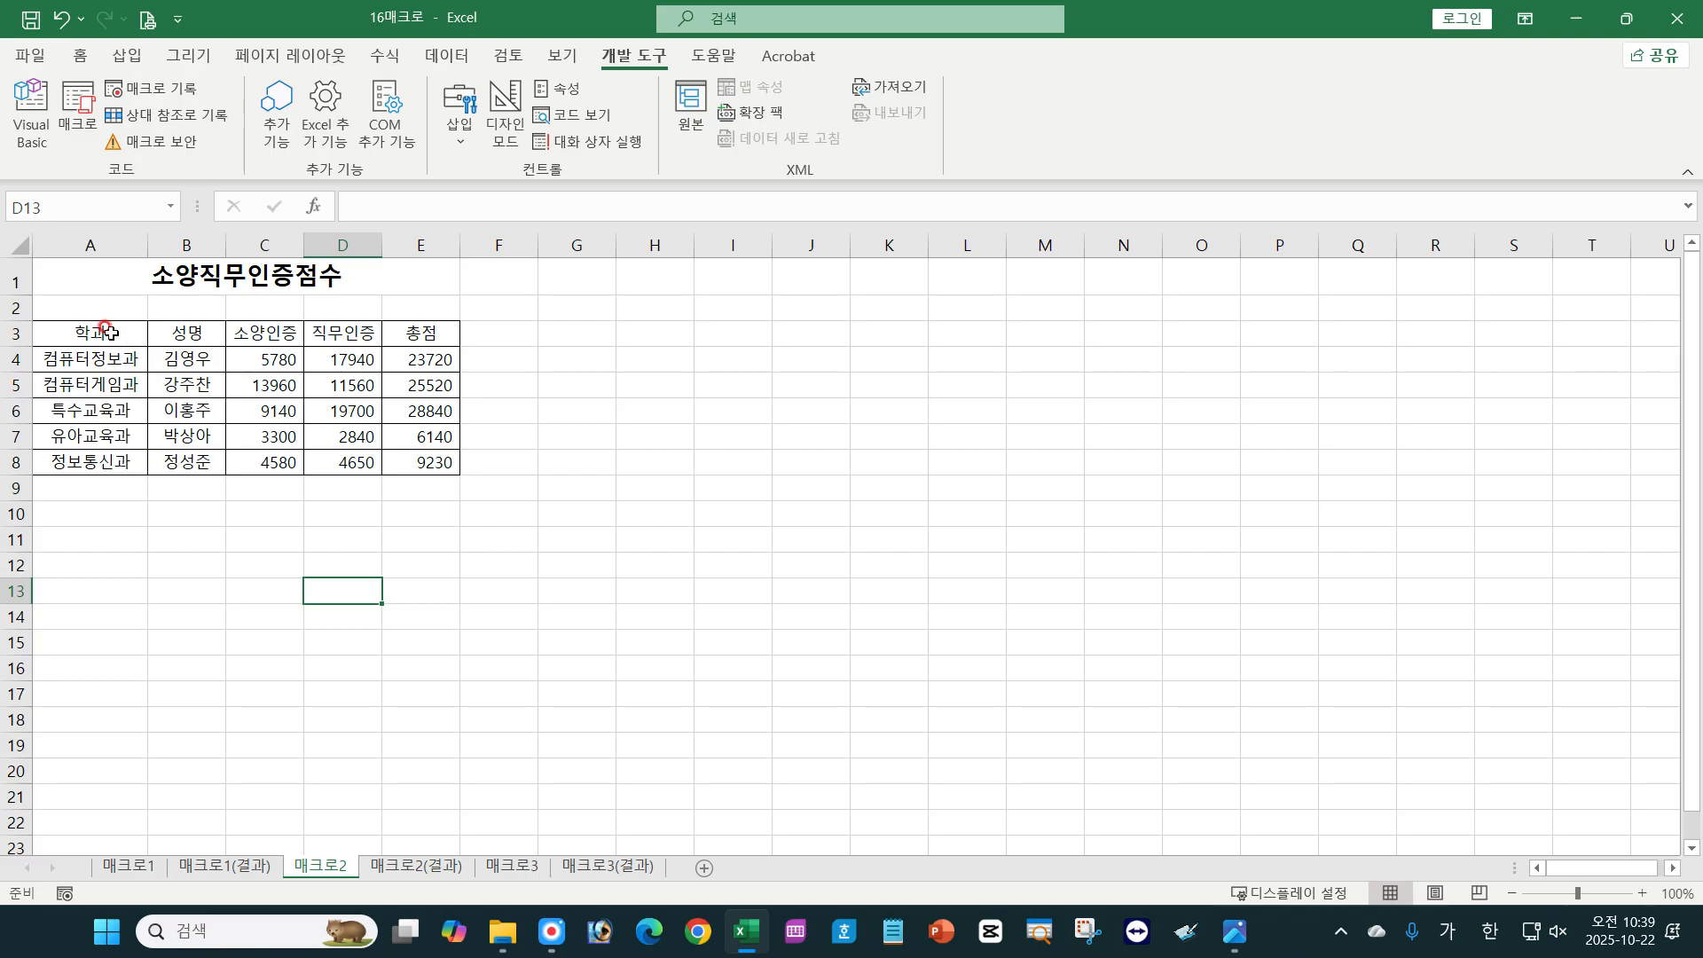
drag(102, 333, 410, 462)
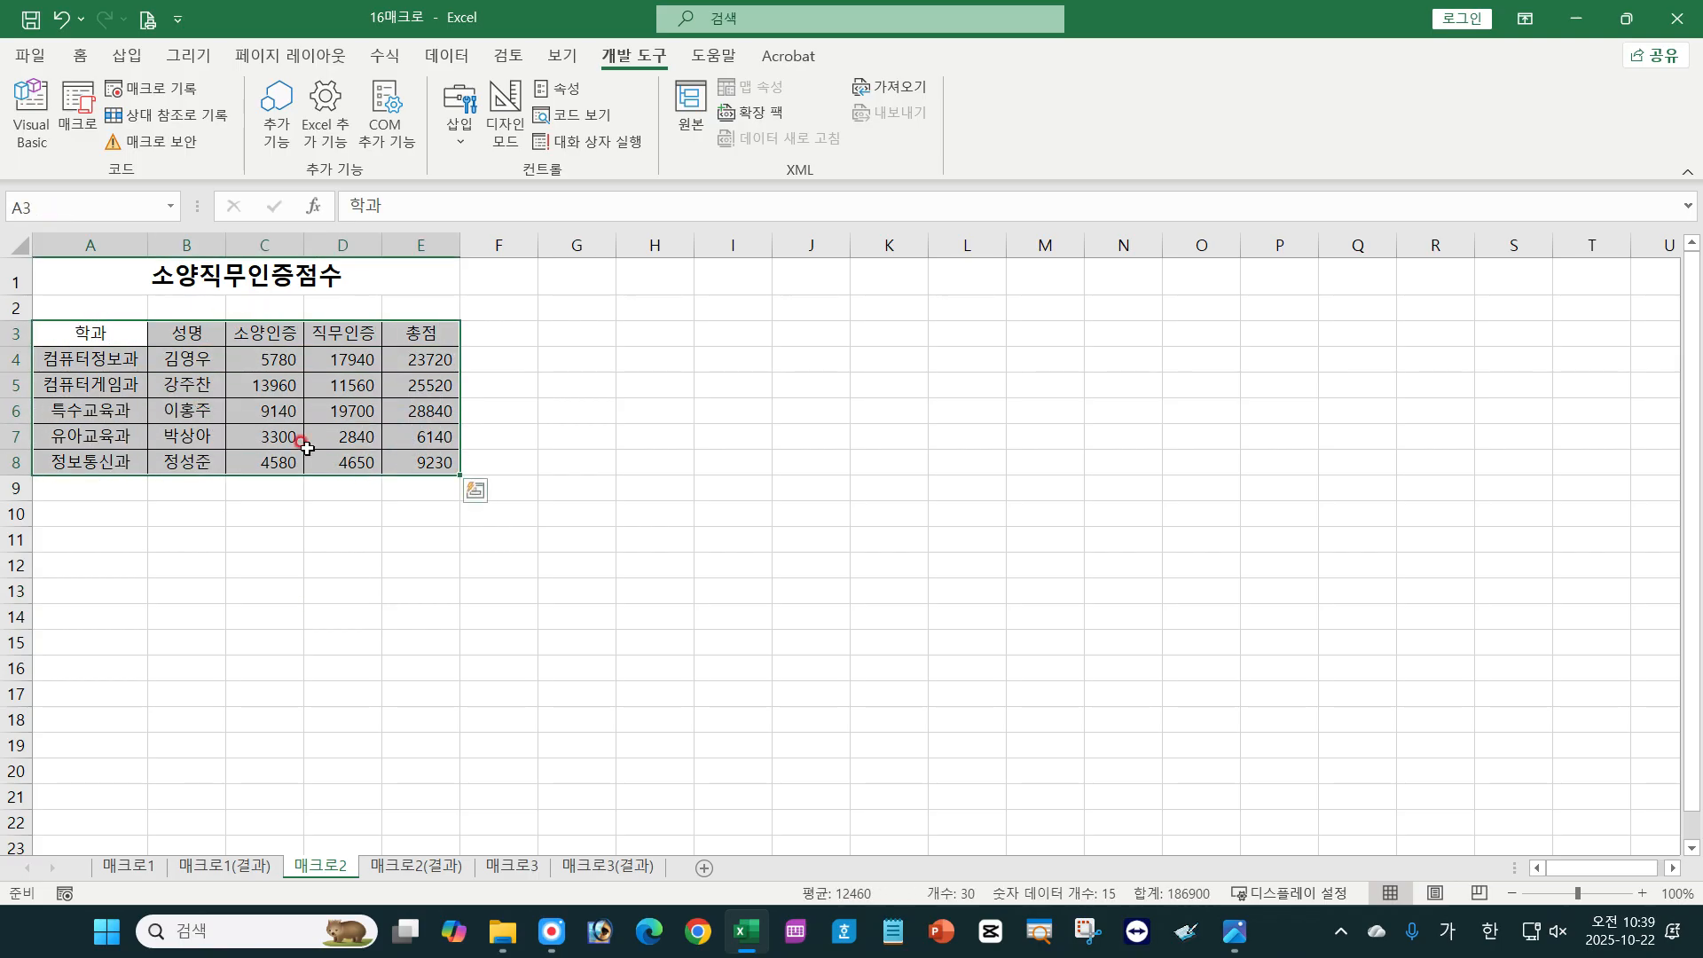
click(79, 58)
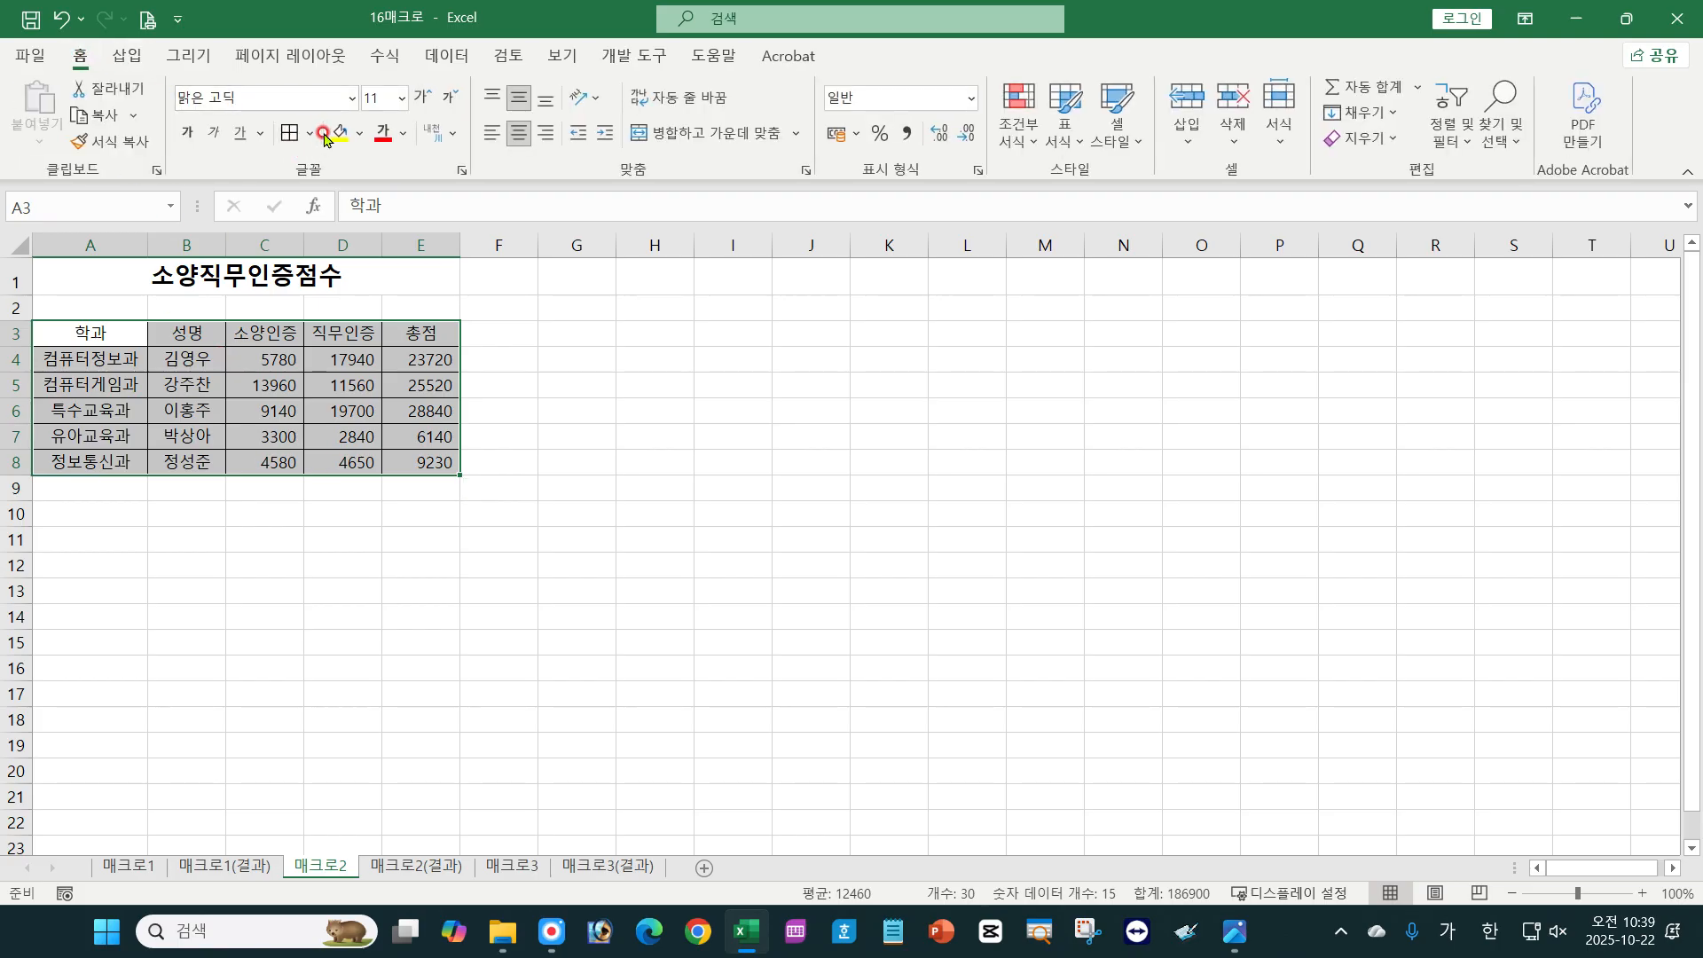
click(309, 133)
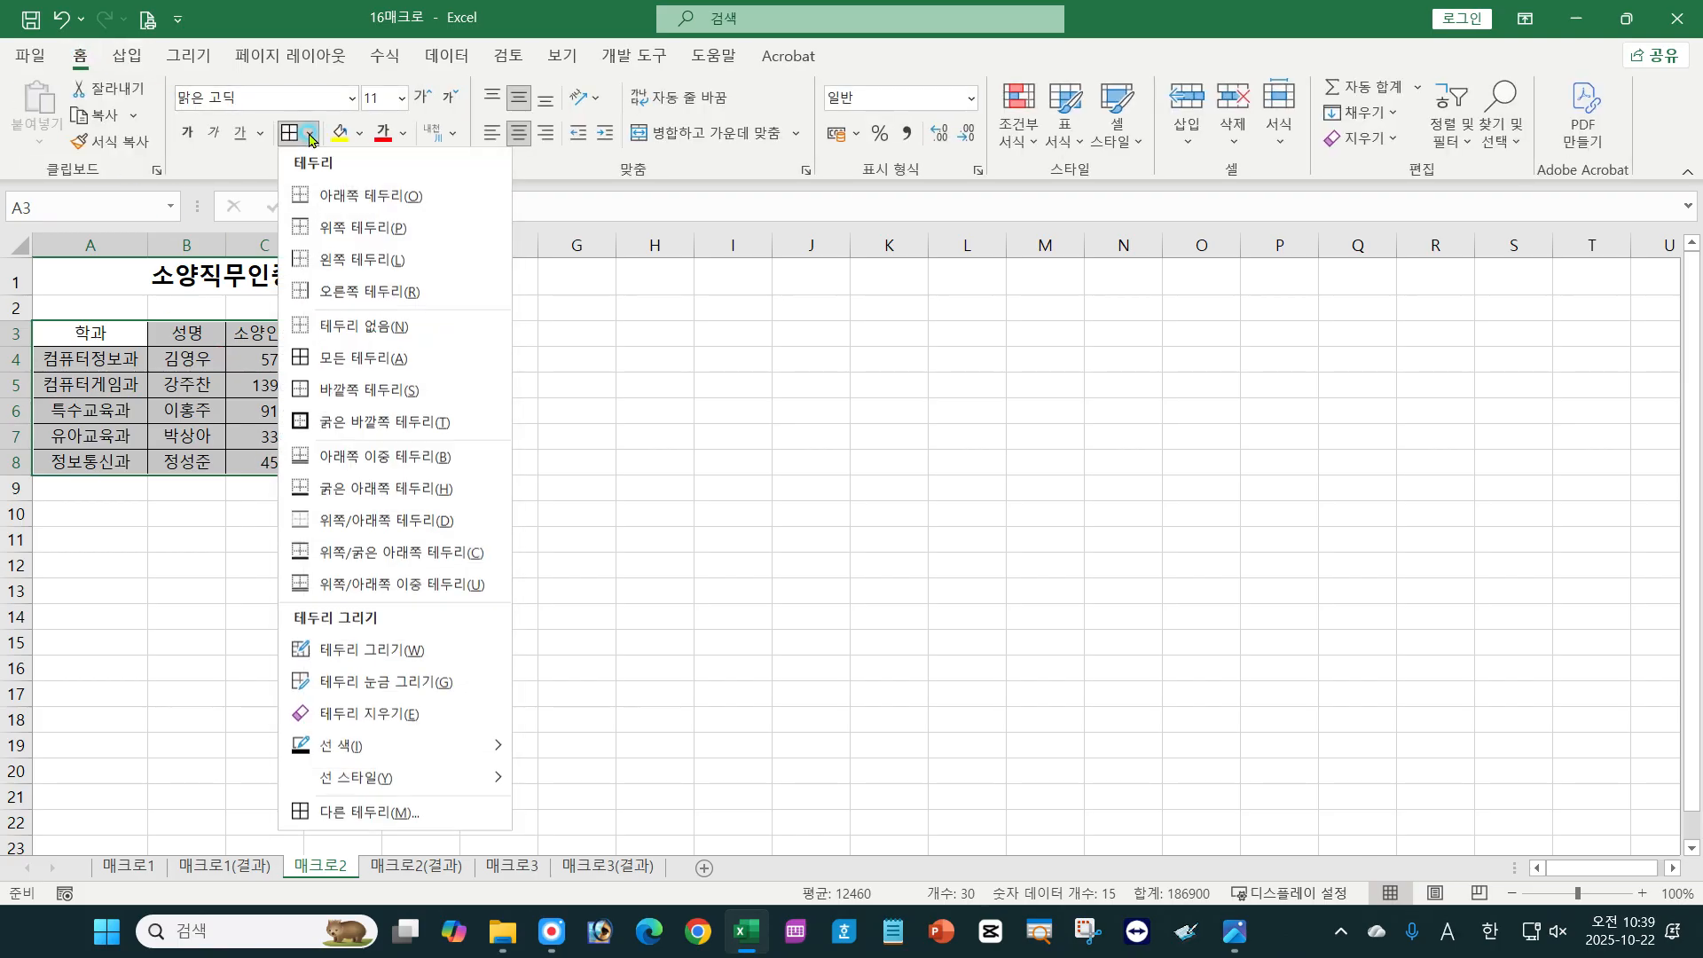
click(341, 327)
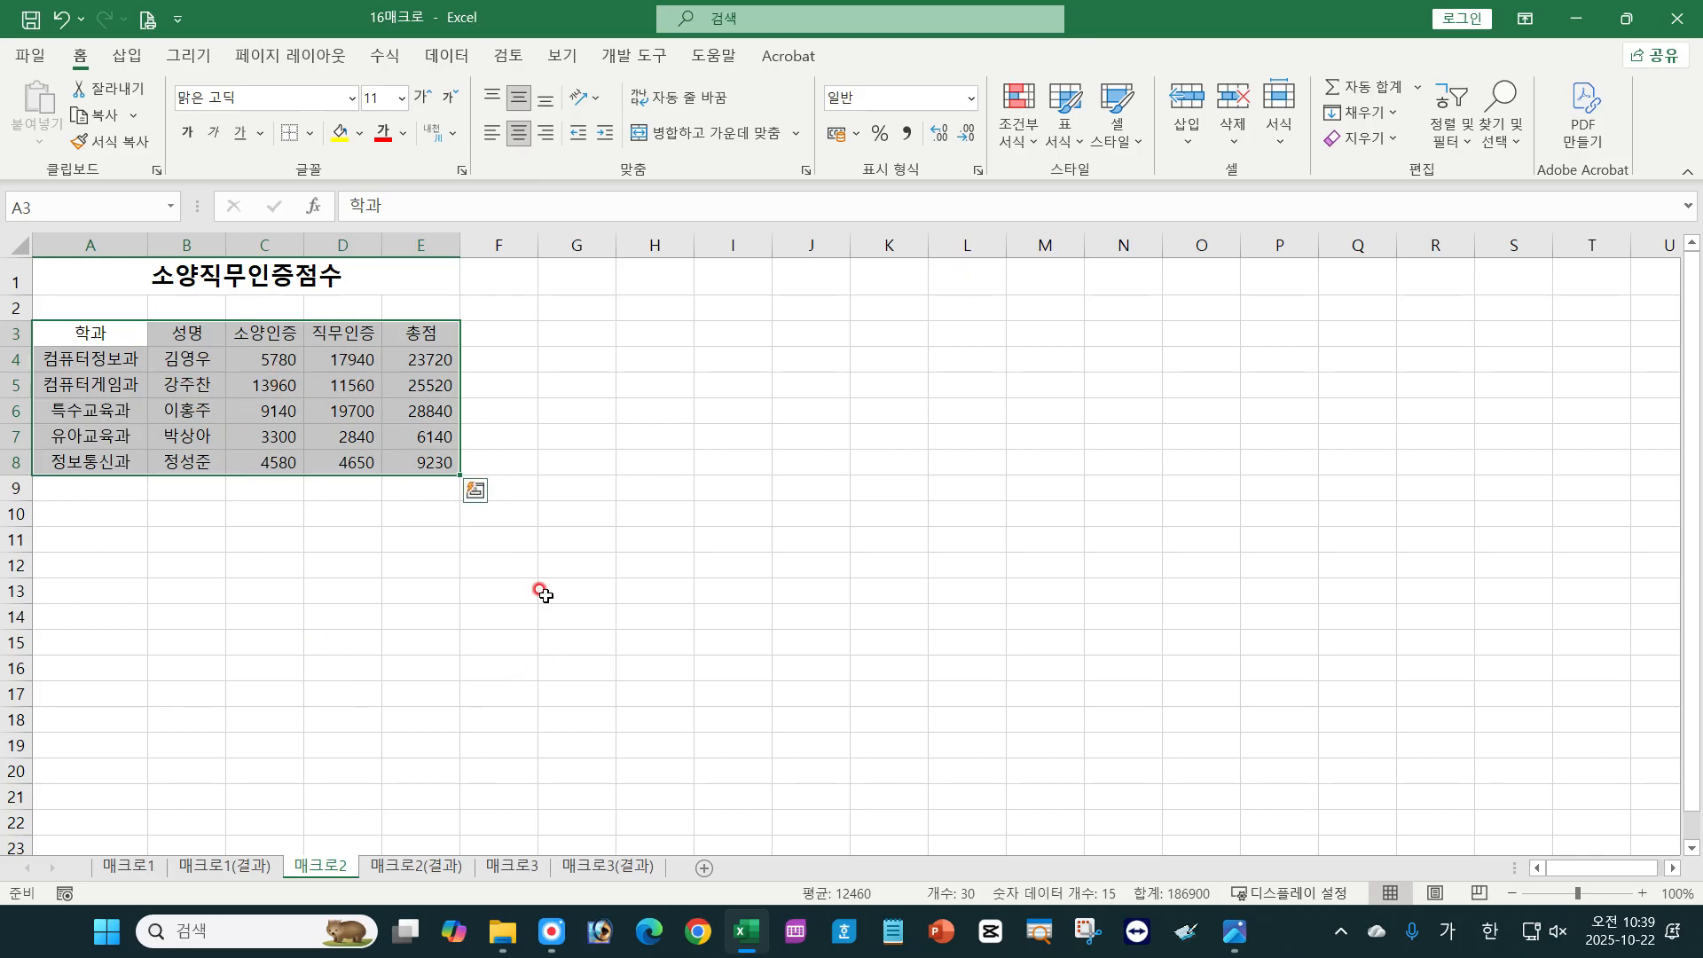
click(544, 592)
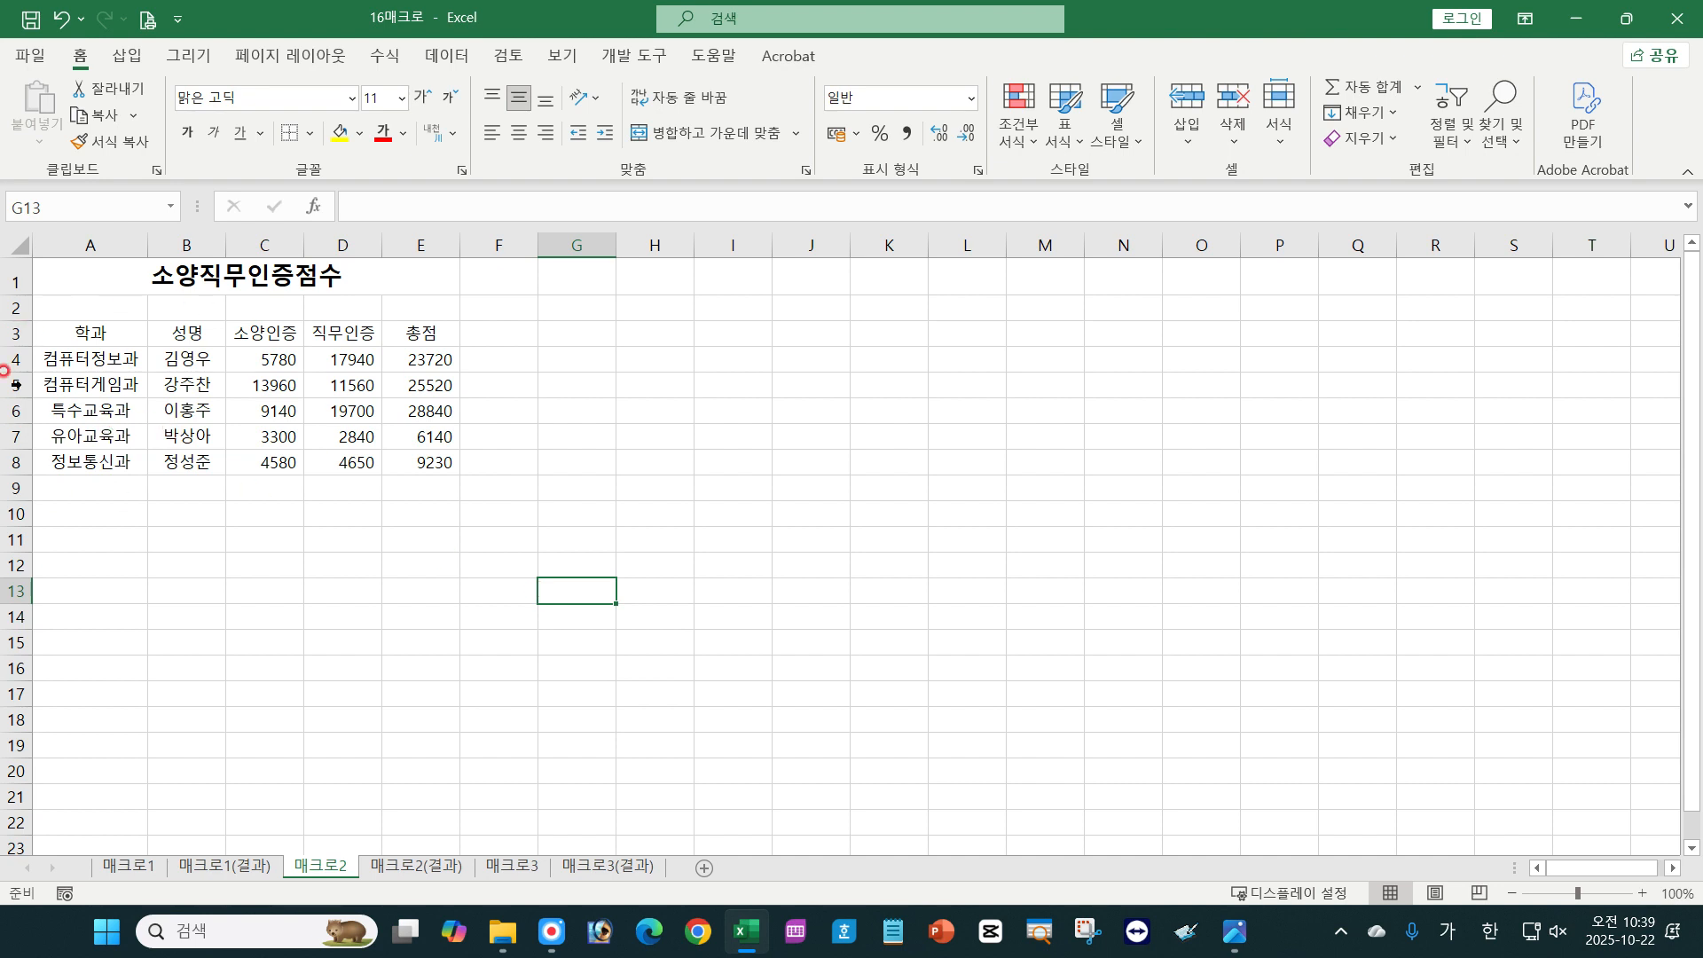
Run the 테두리 macro from the macro list on the 매크로2 sheet and deselect the table.
click(597, 602)
click(633, 56)
click(78, 124)
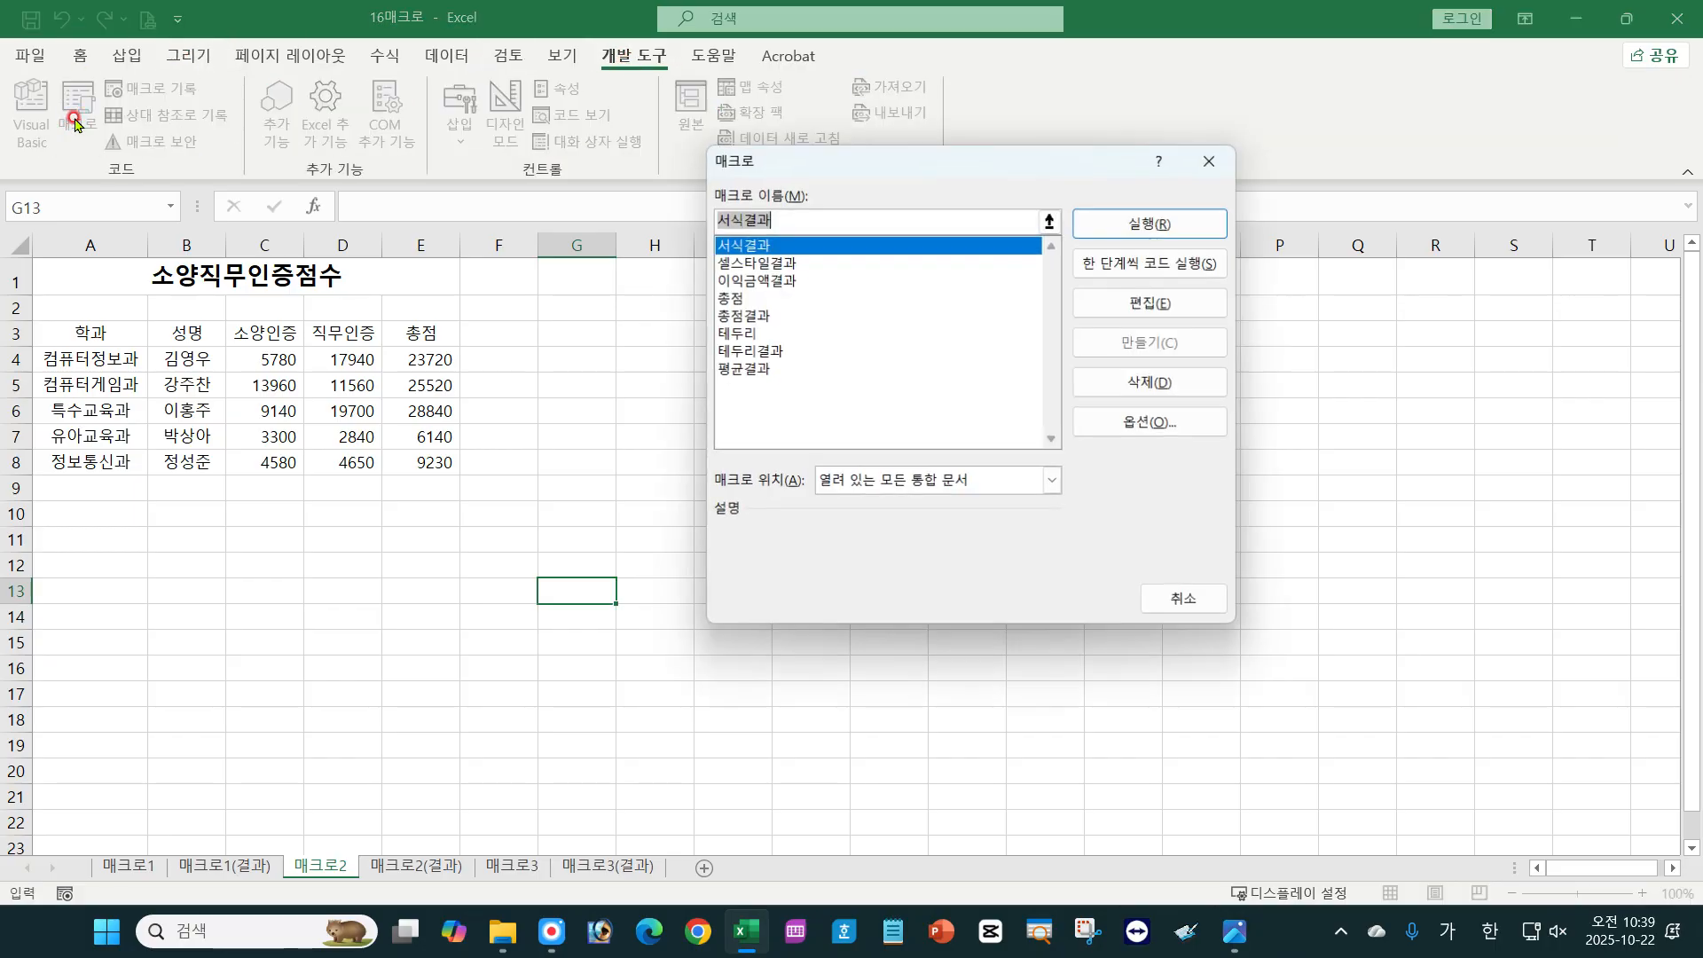
click(741, 334)
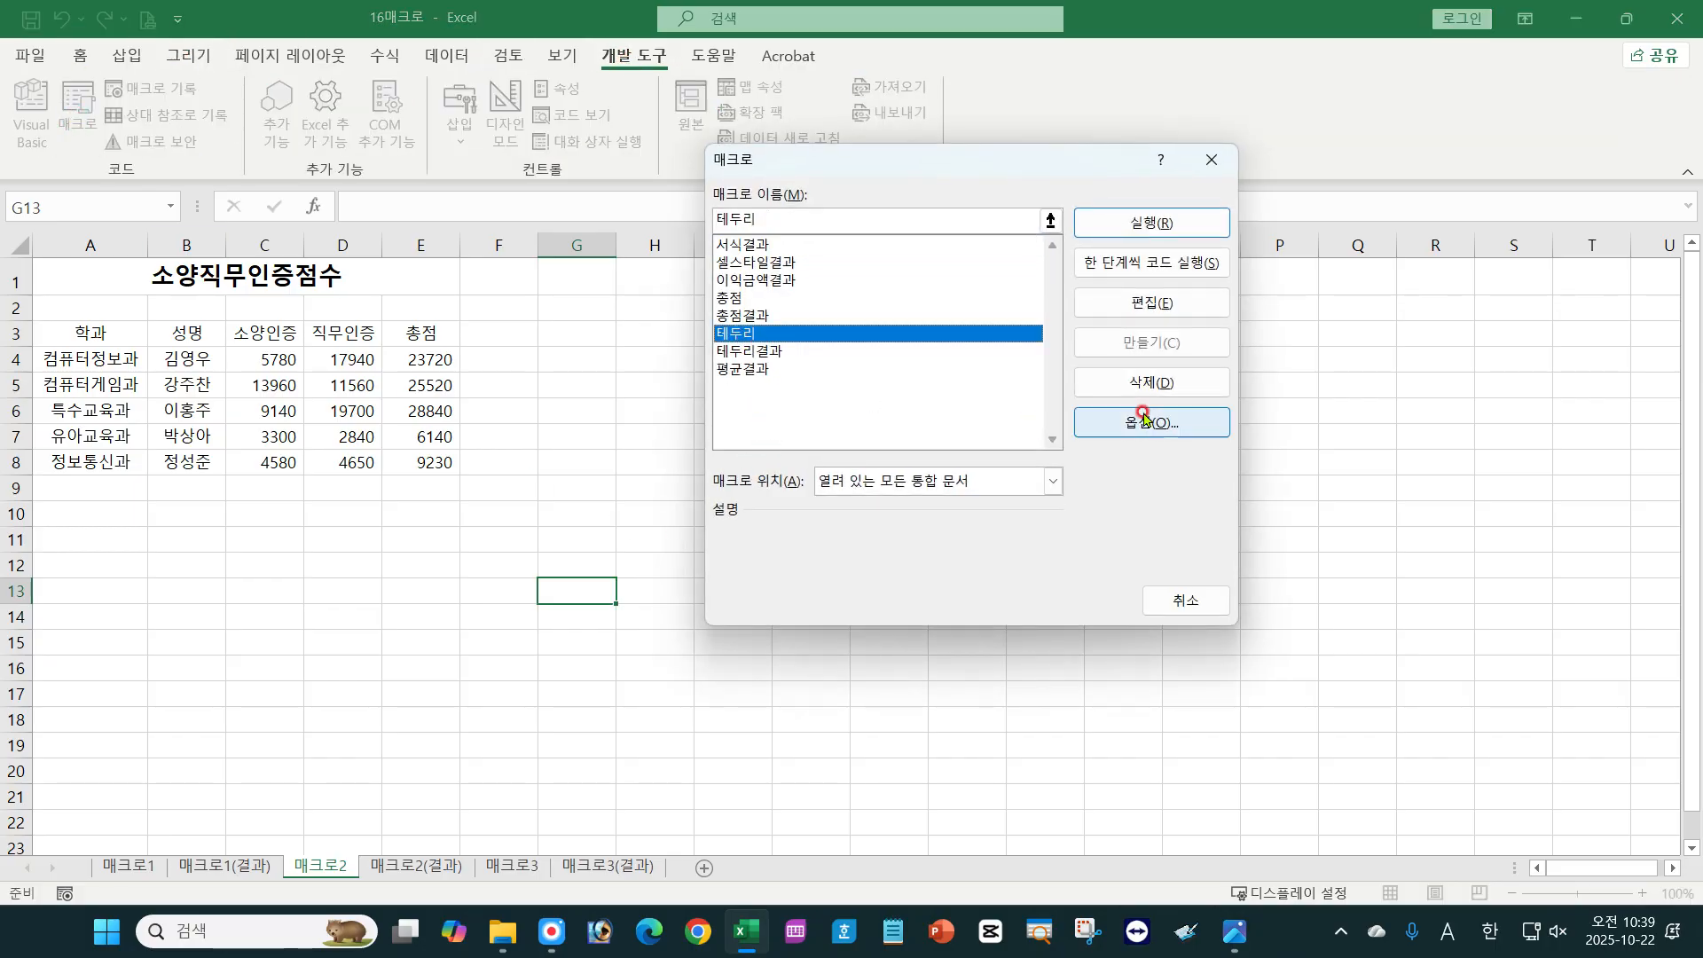
click(1169, 222)
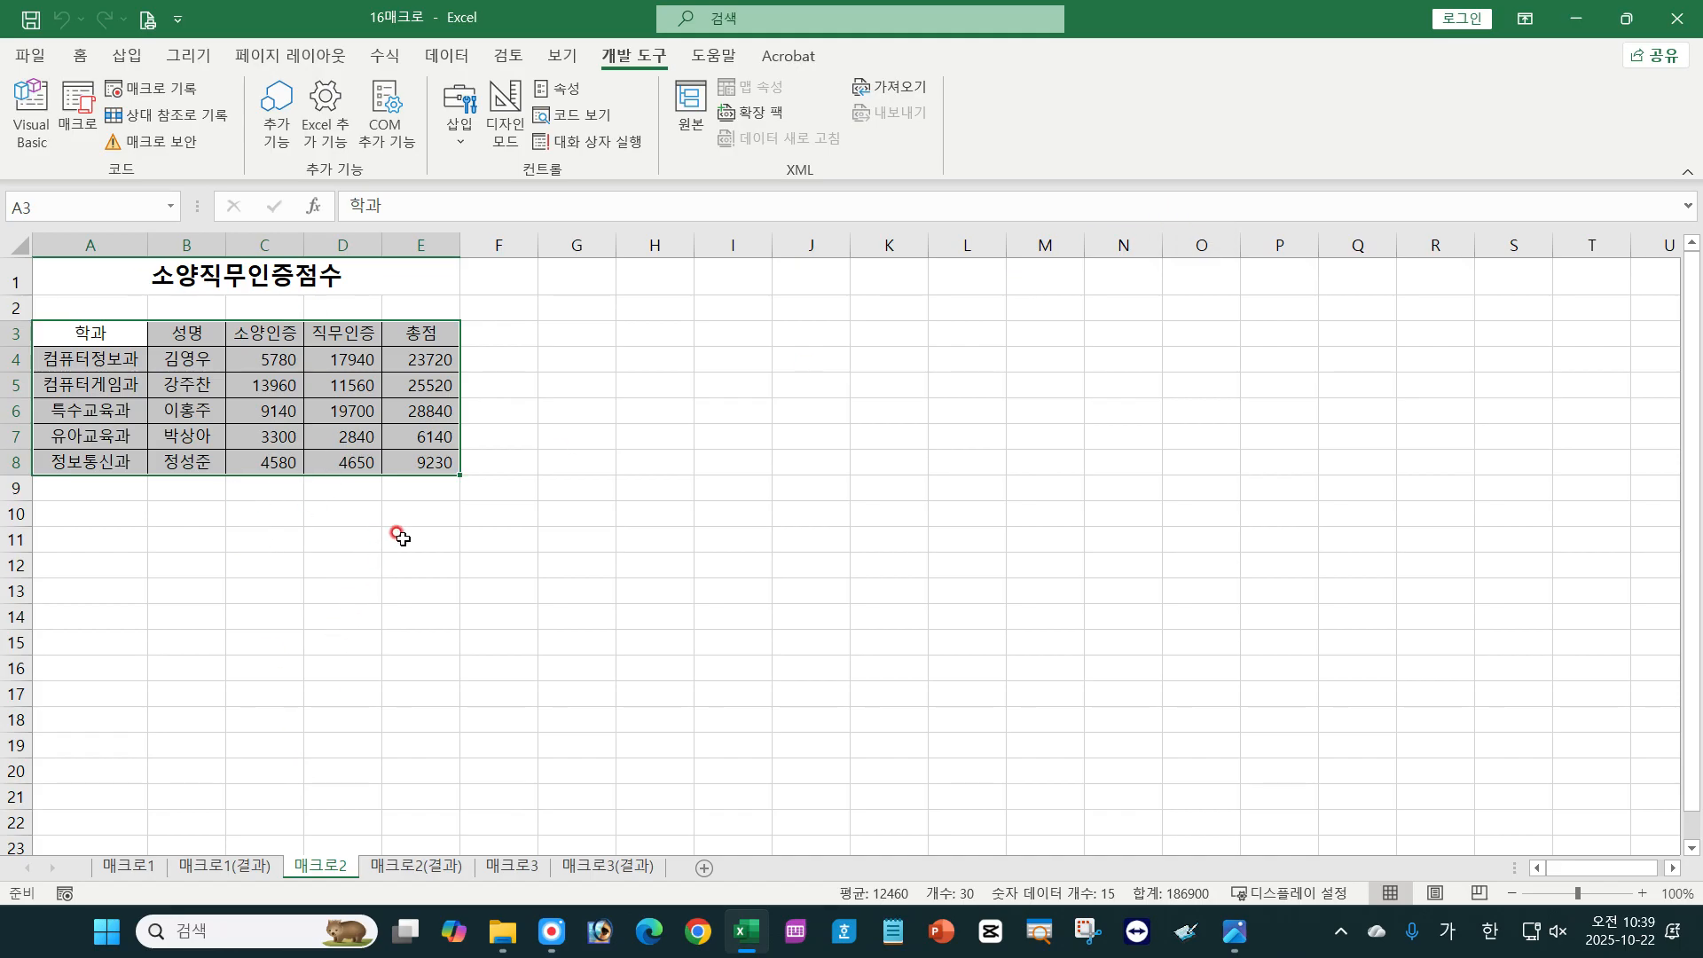
click(461, 543)
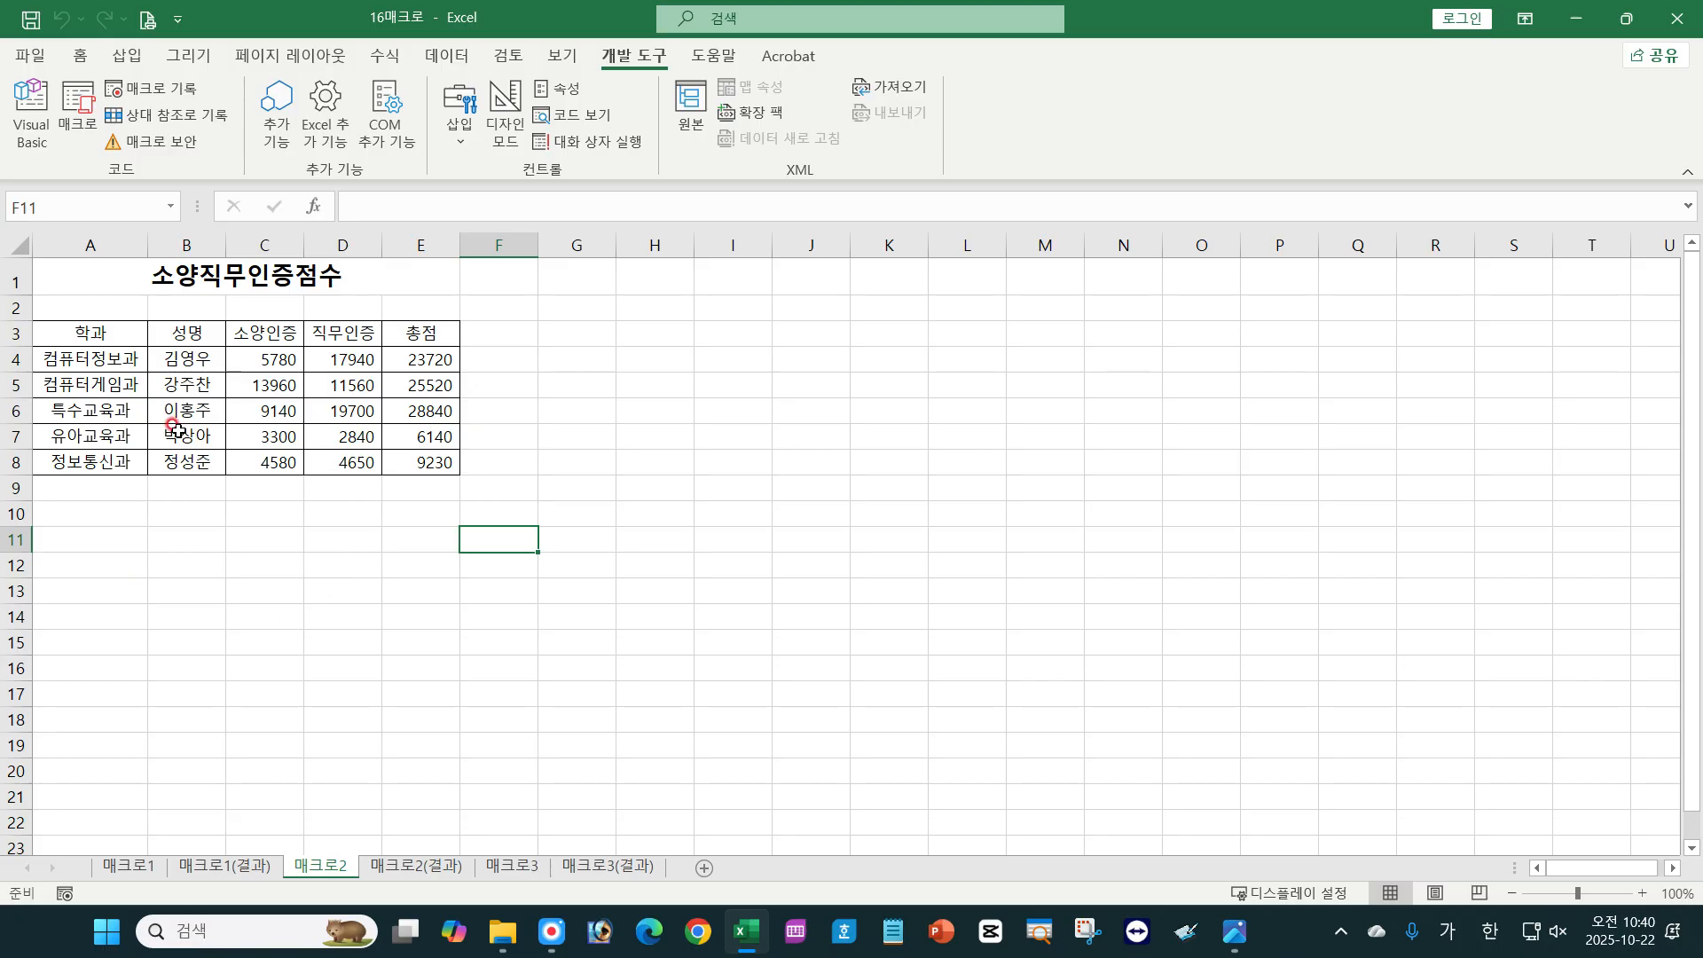
click(213, 557)
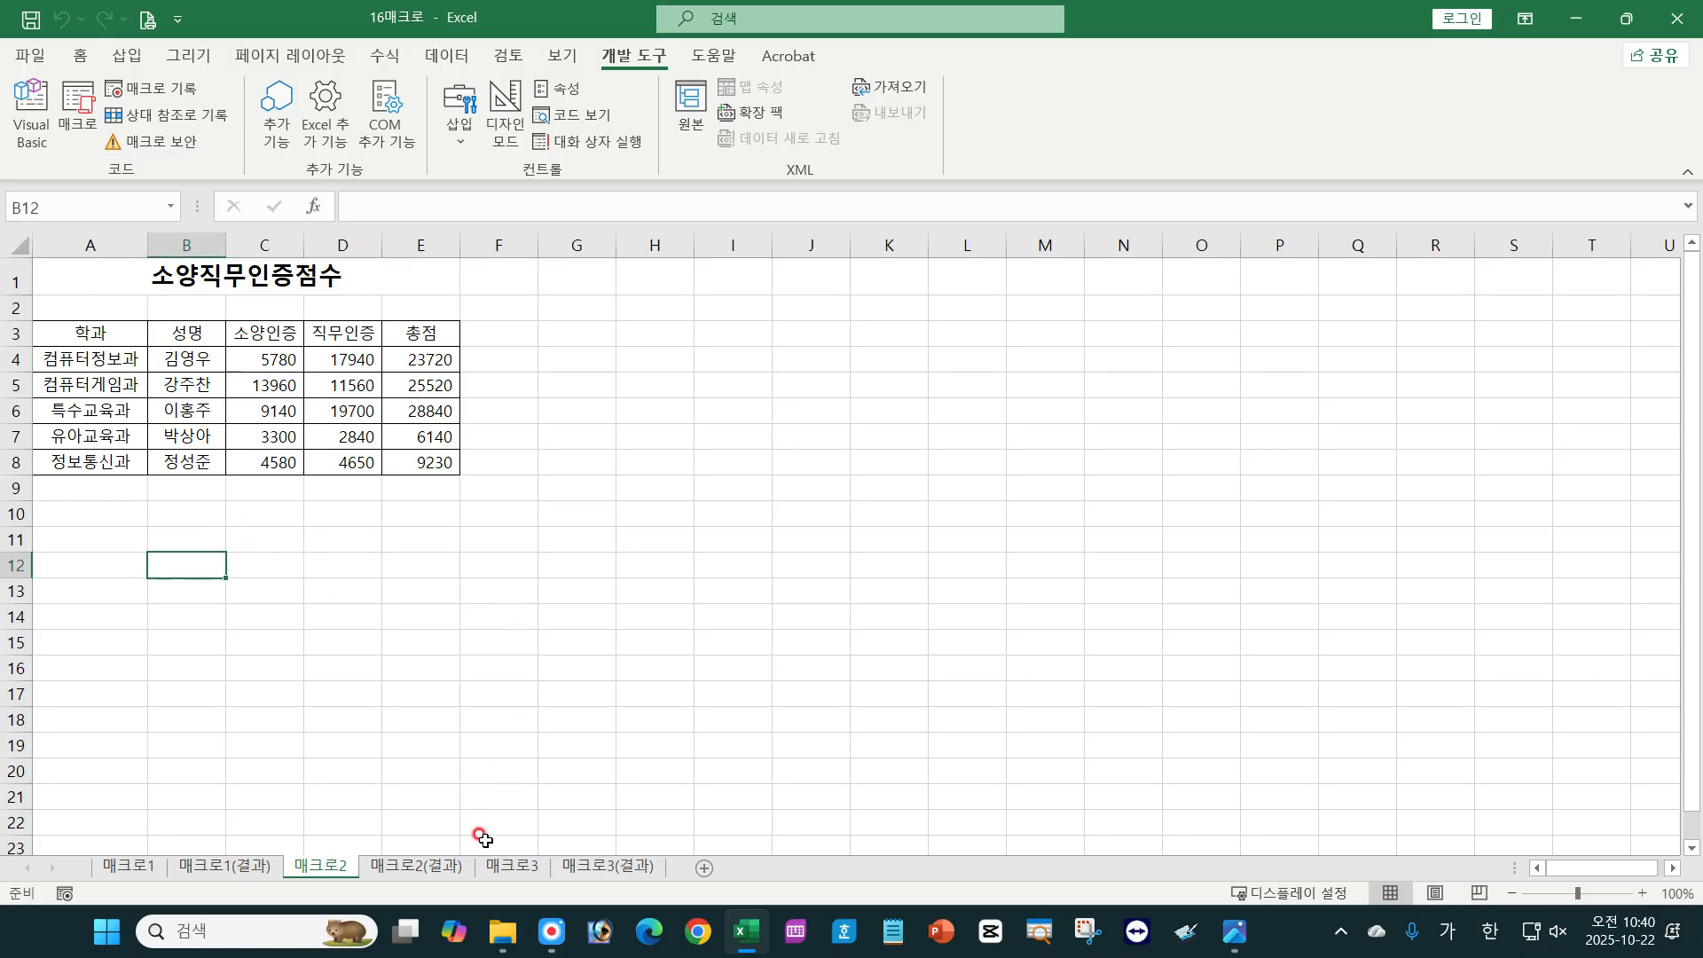
Go to the 매크로3 sheet, open 01-192.jpg from File Explorer in Photos to read its 이익금액 and 셀스타일 macro requirements, and return to Excel.
click(511, 868)
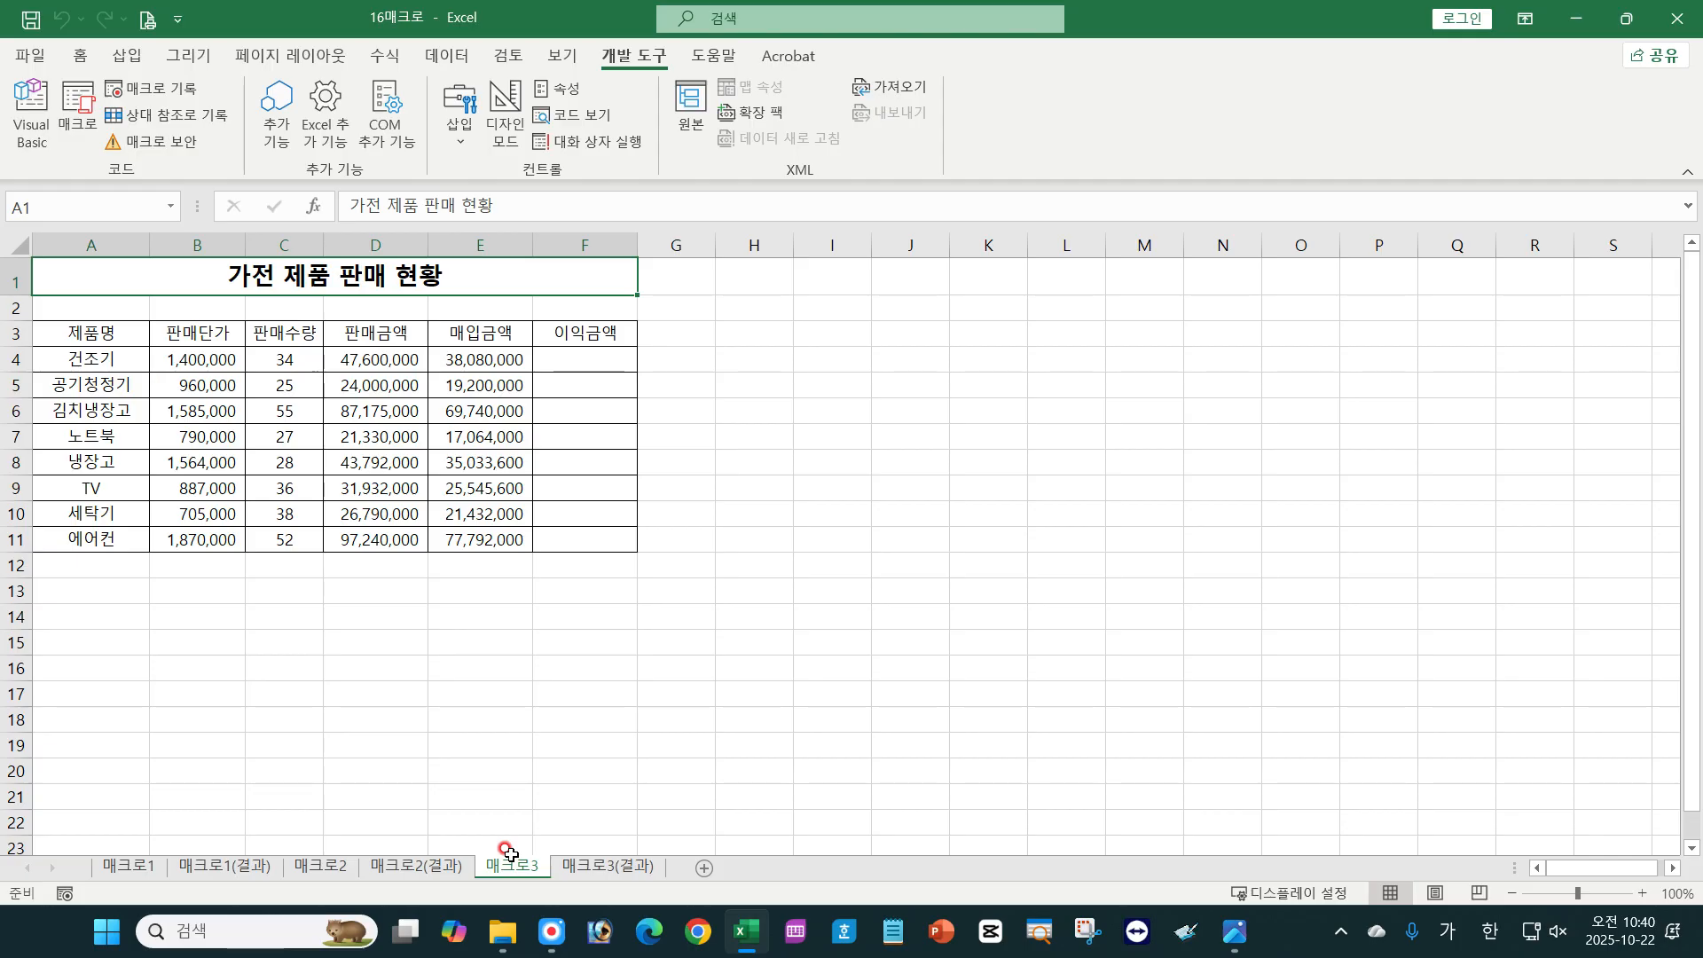
mouse_move(503, 931)
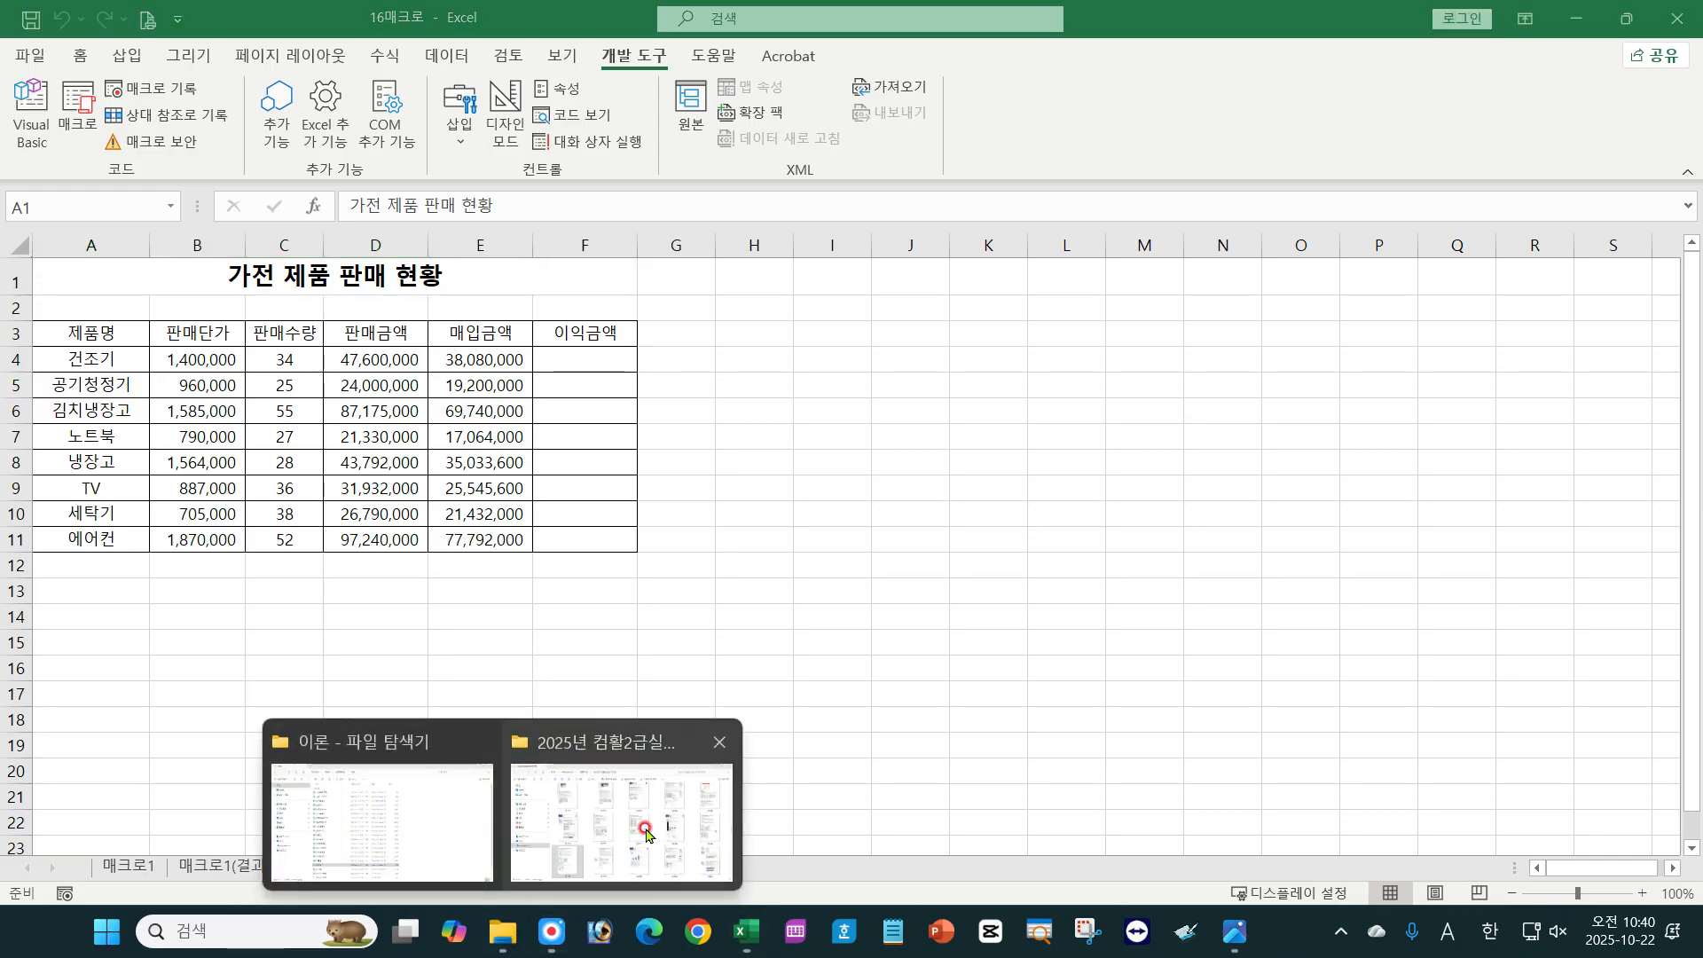
click(657, 835)
double_click(656, 836)
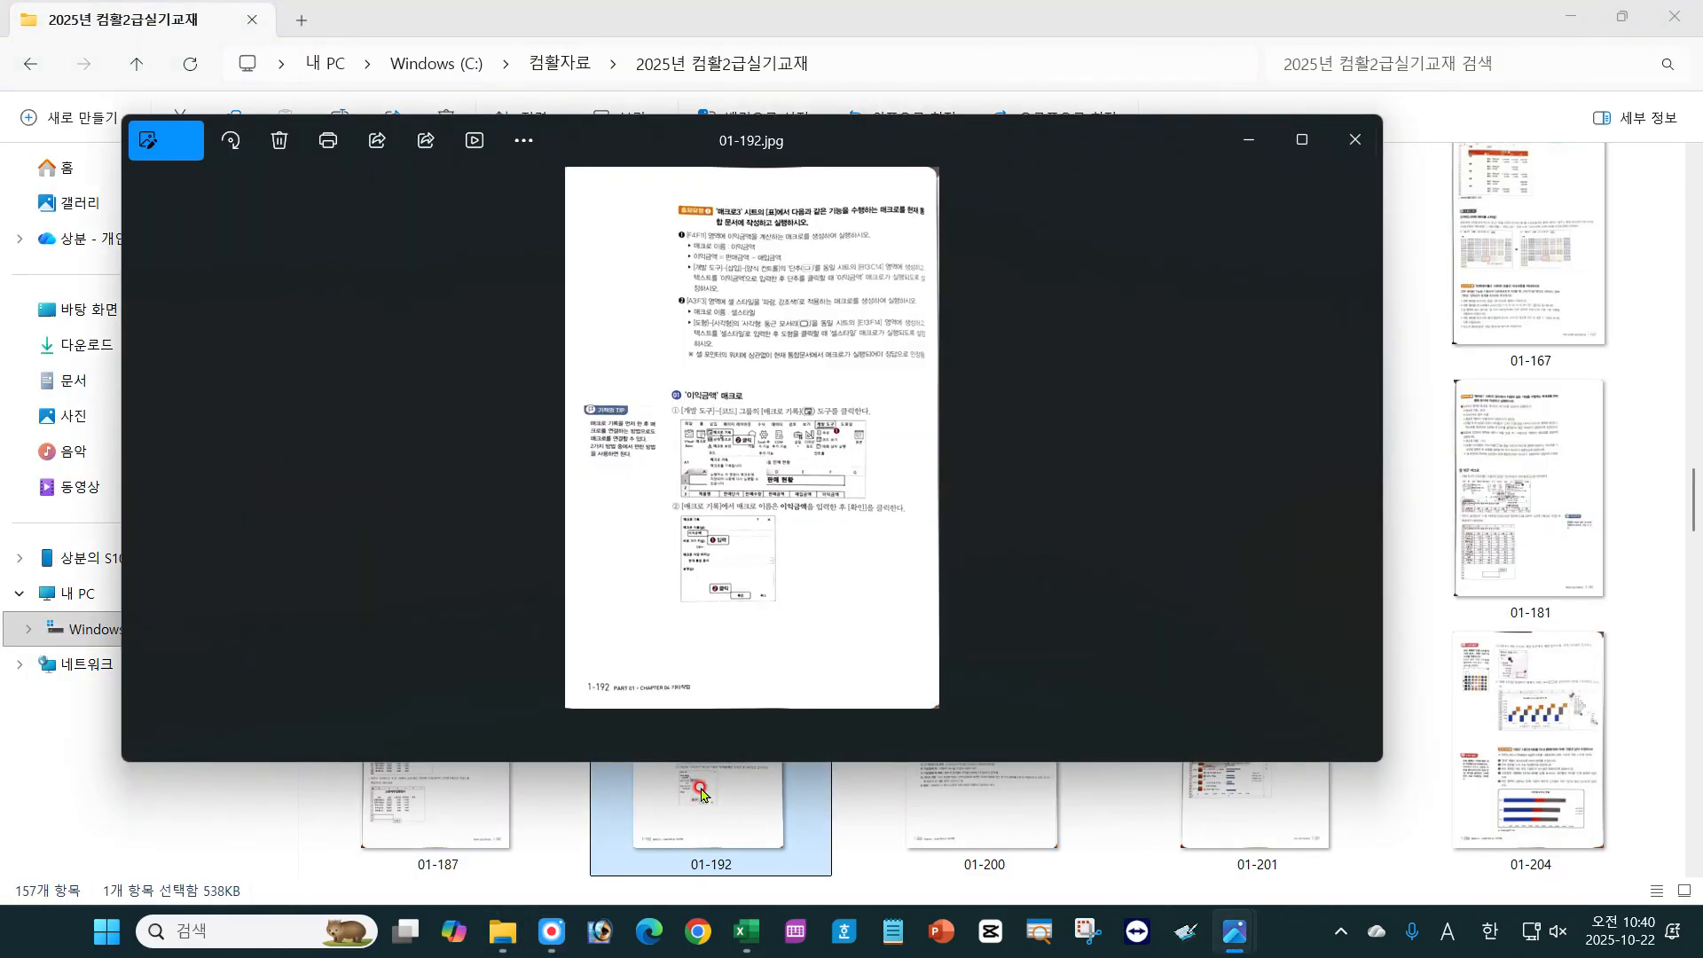
click(1302, 139)
scroll(956, 344, up, 5)
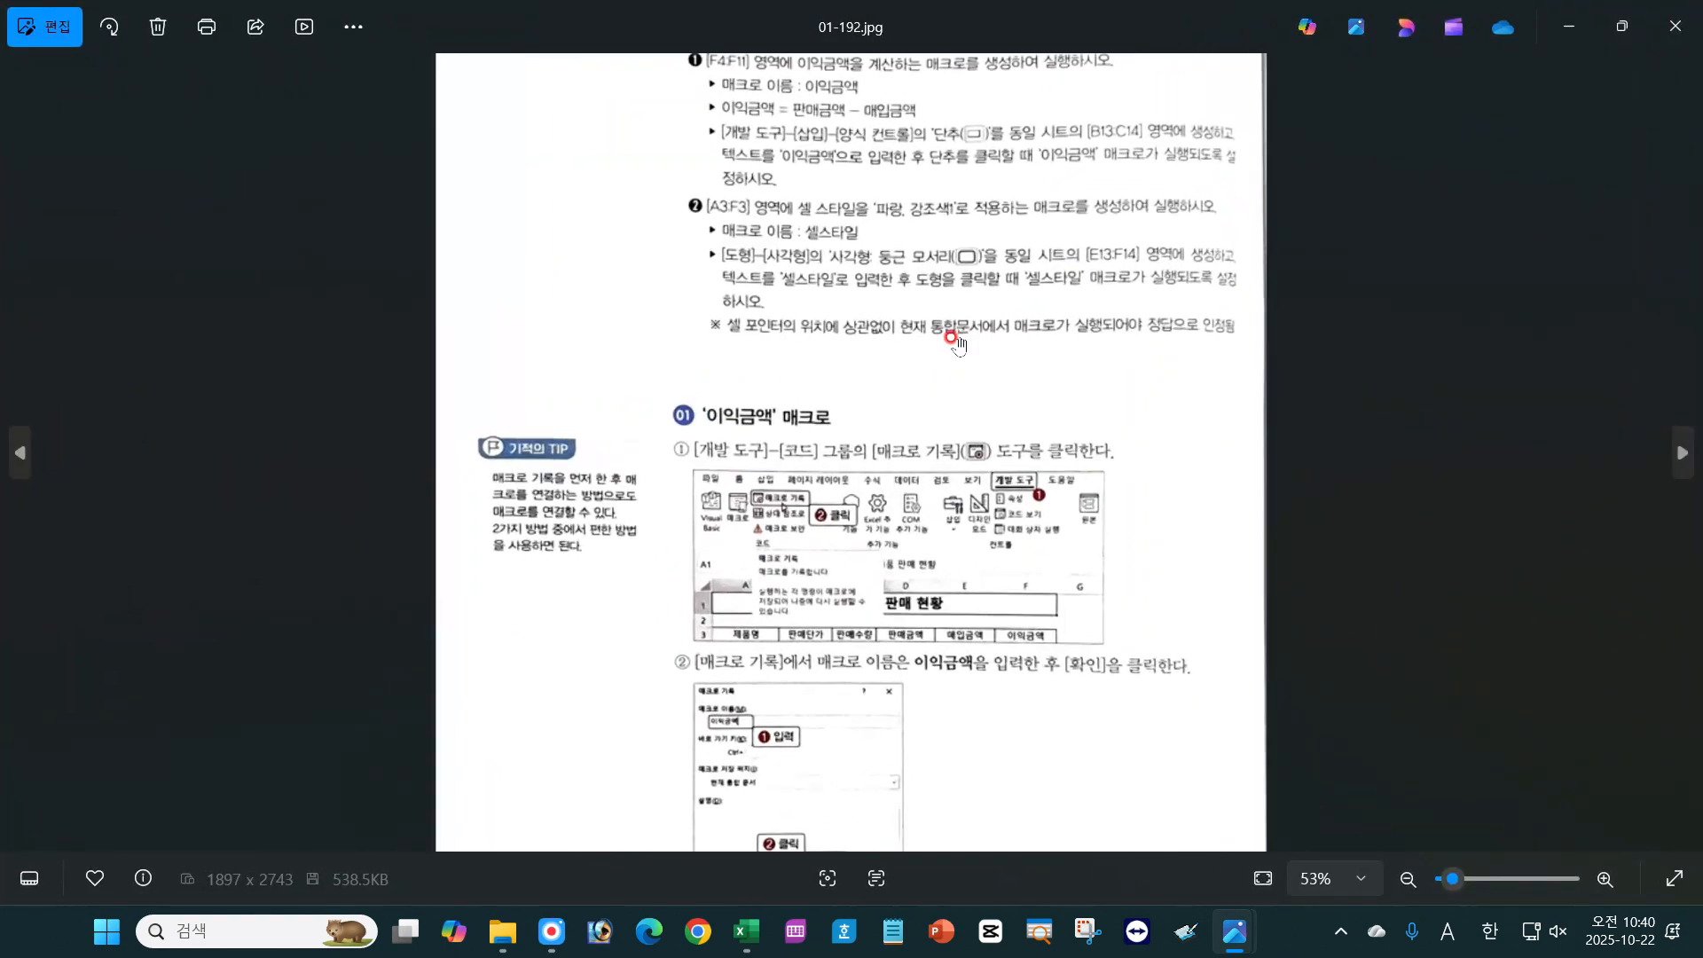
drag(896, 161, 929, 525)
drag(936, 356, 946, 418)
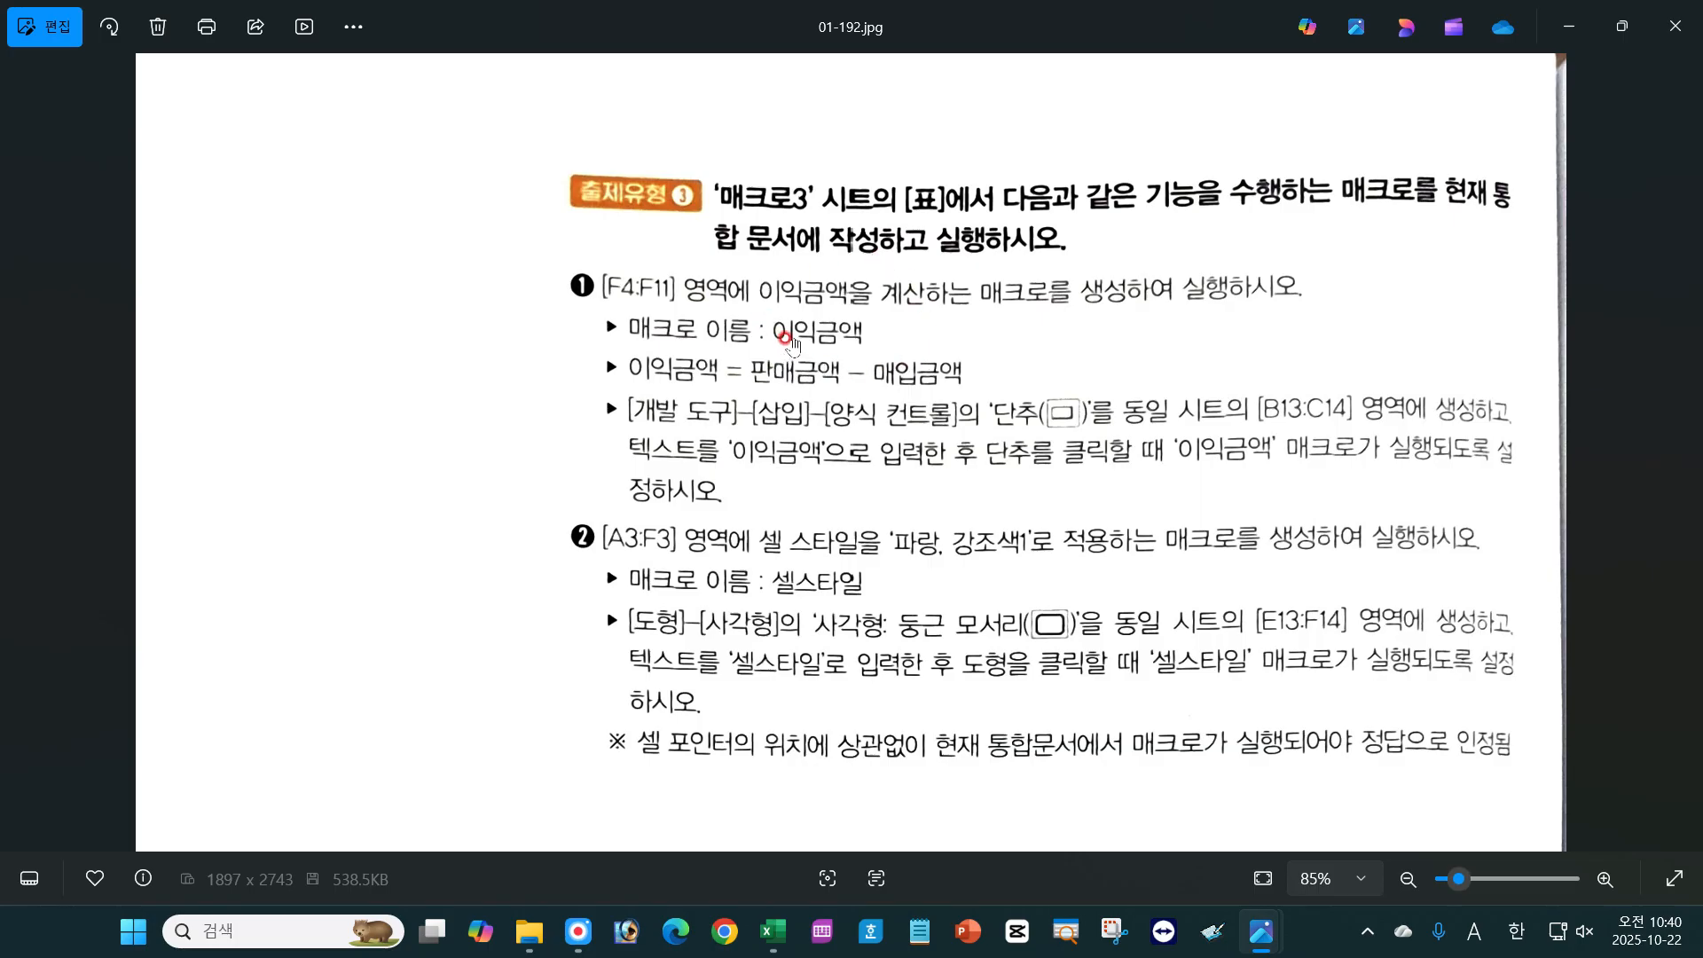
click(773, 930)
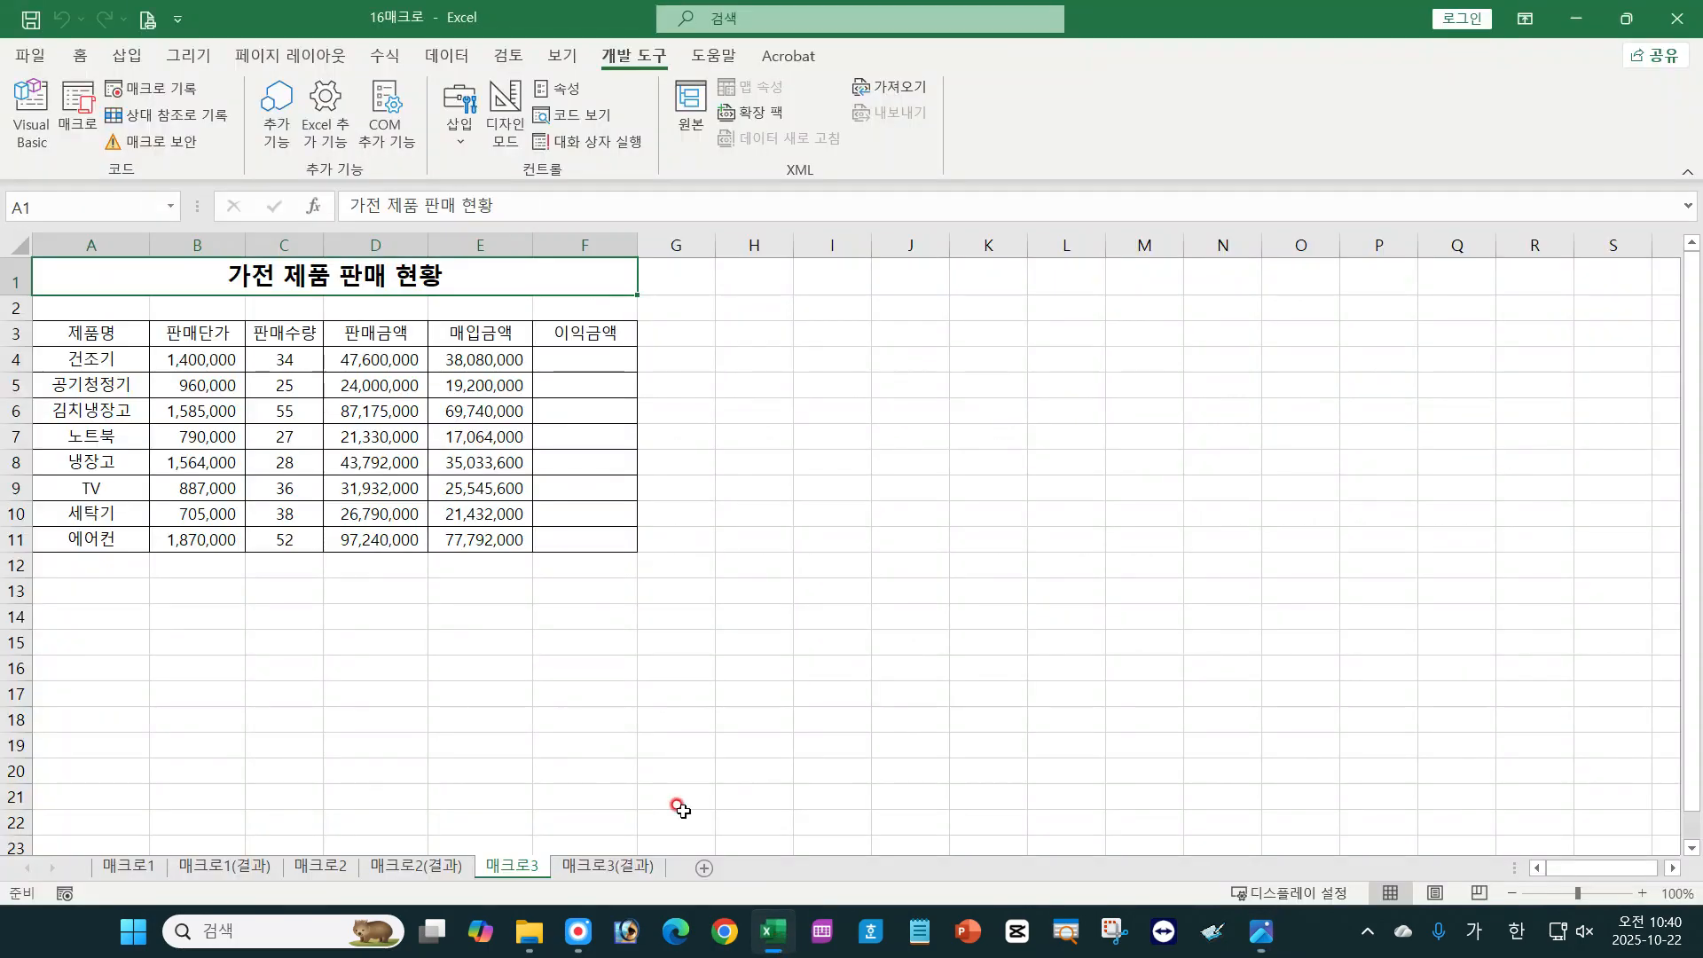
Examine the 판매금액 and 매입금액 cells in row 4 that the 이익금액 calculation in F4 depends on.
click(582, 361)
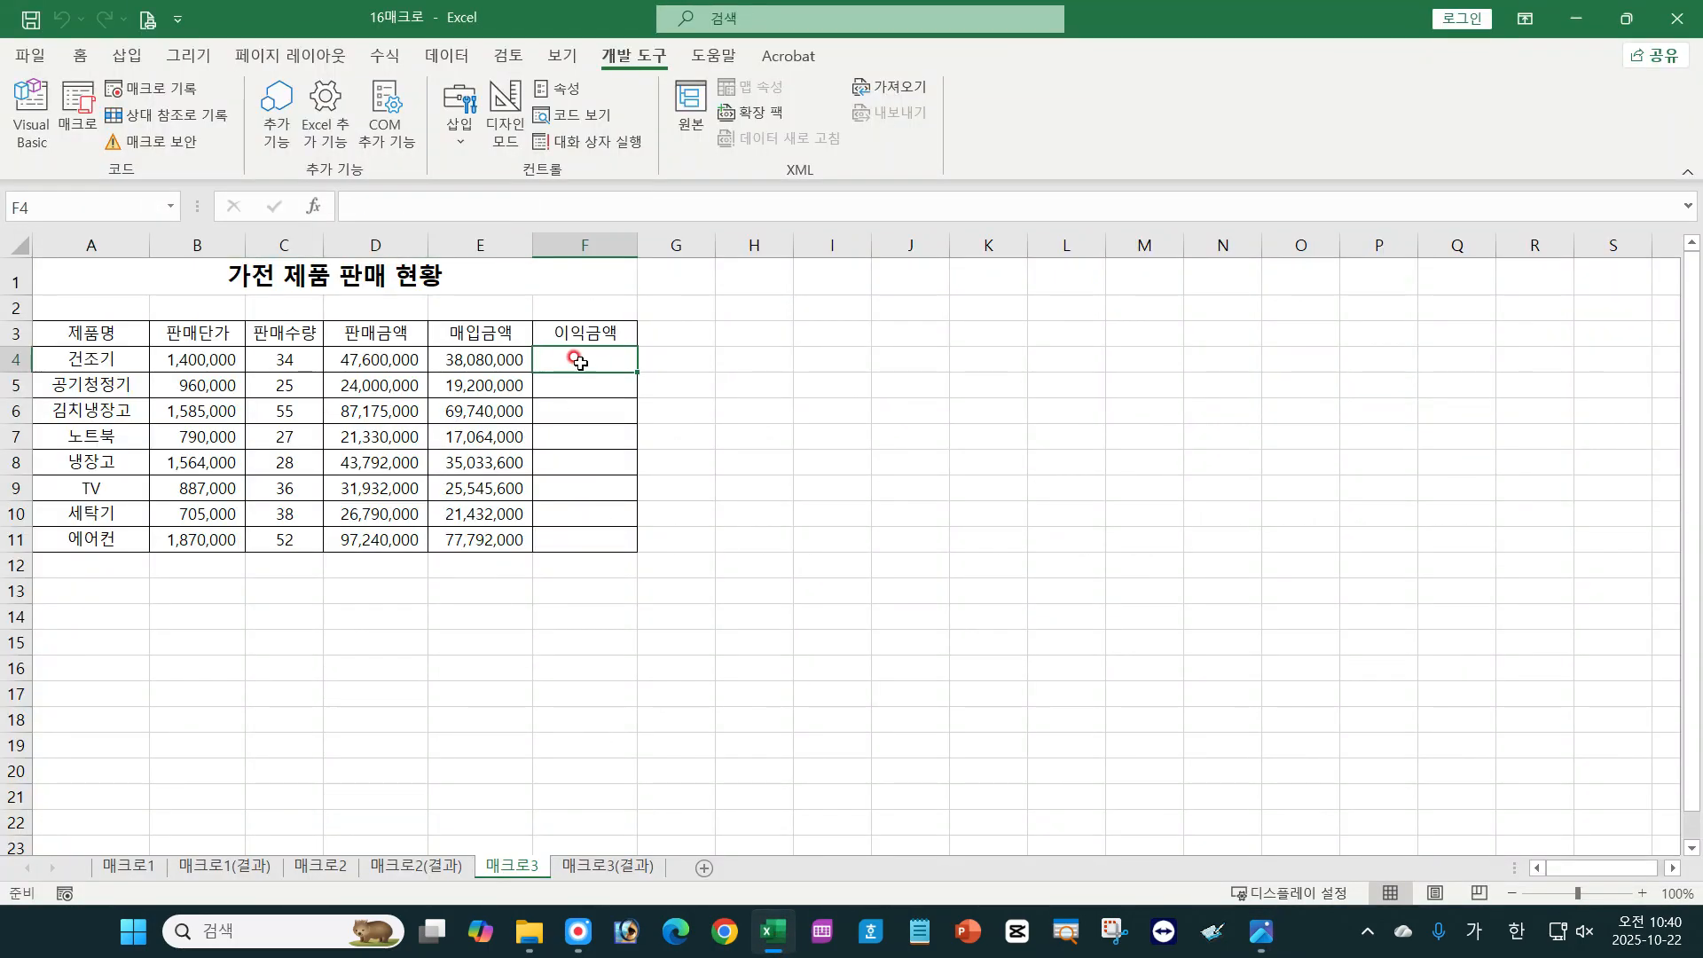
click(365, 358)
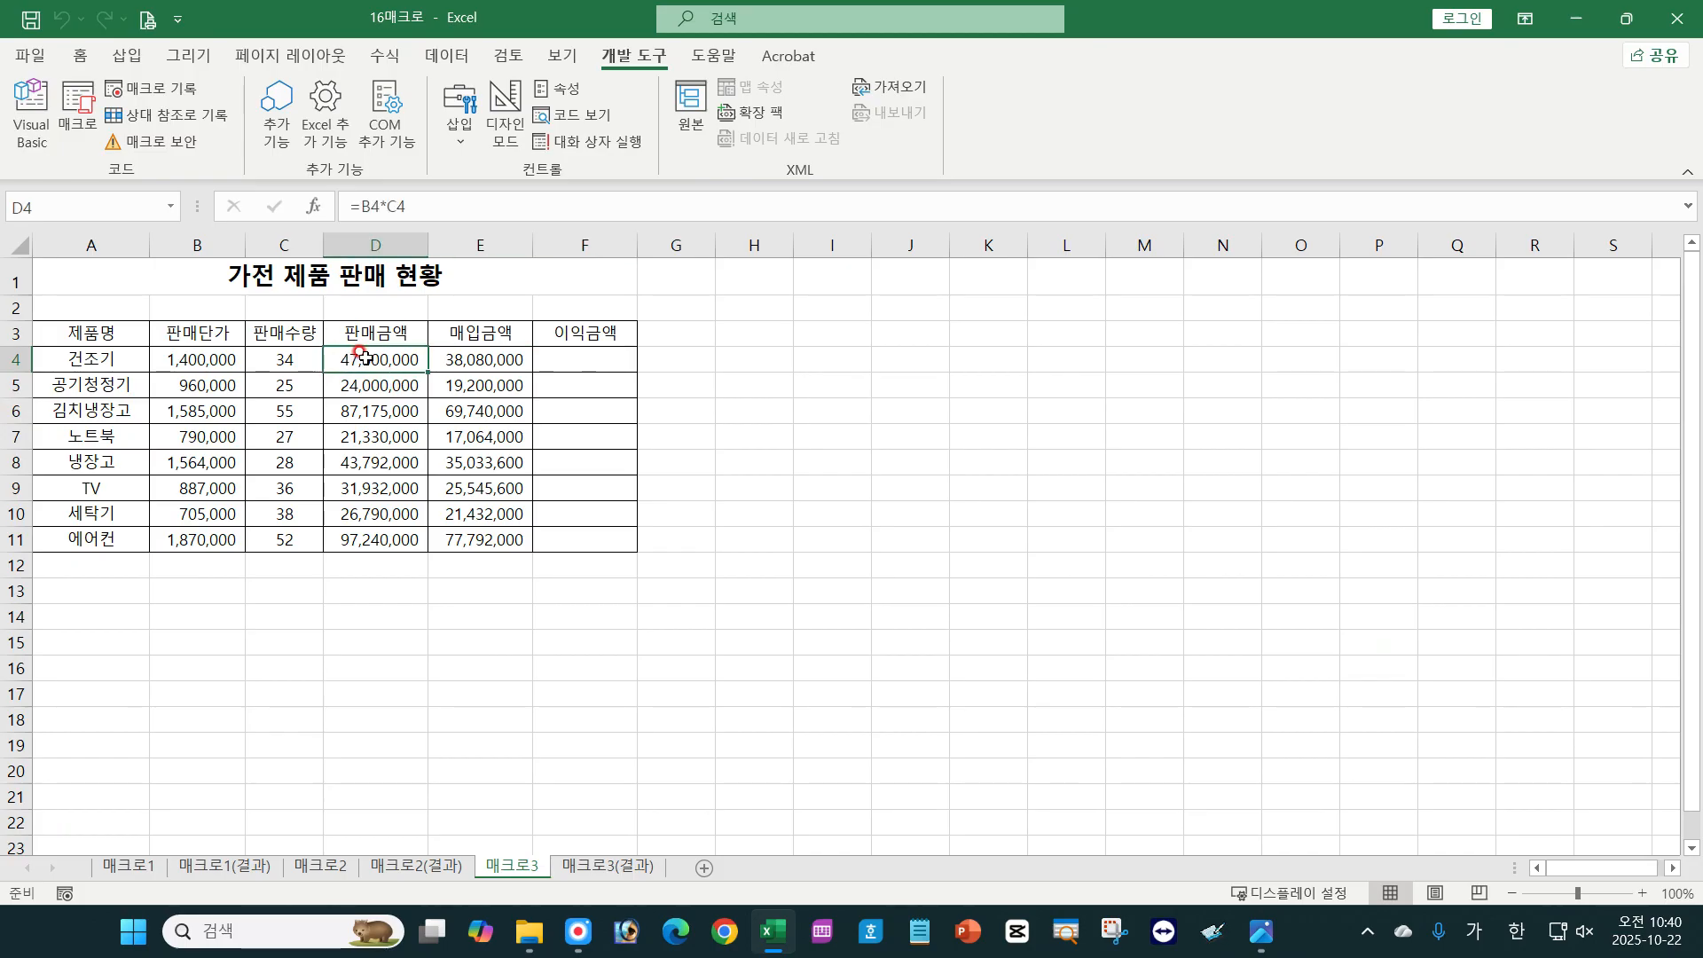
click(511, 361)
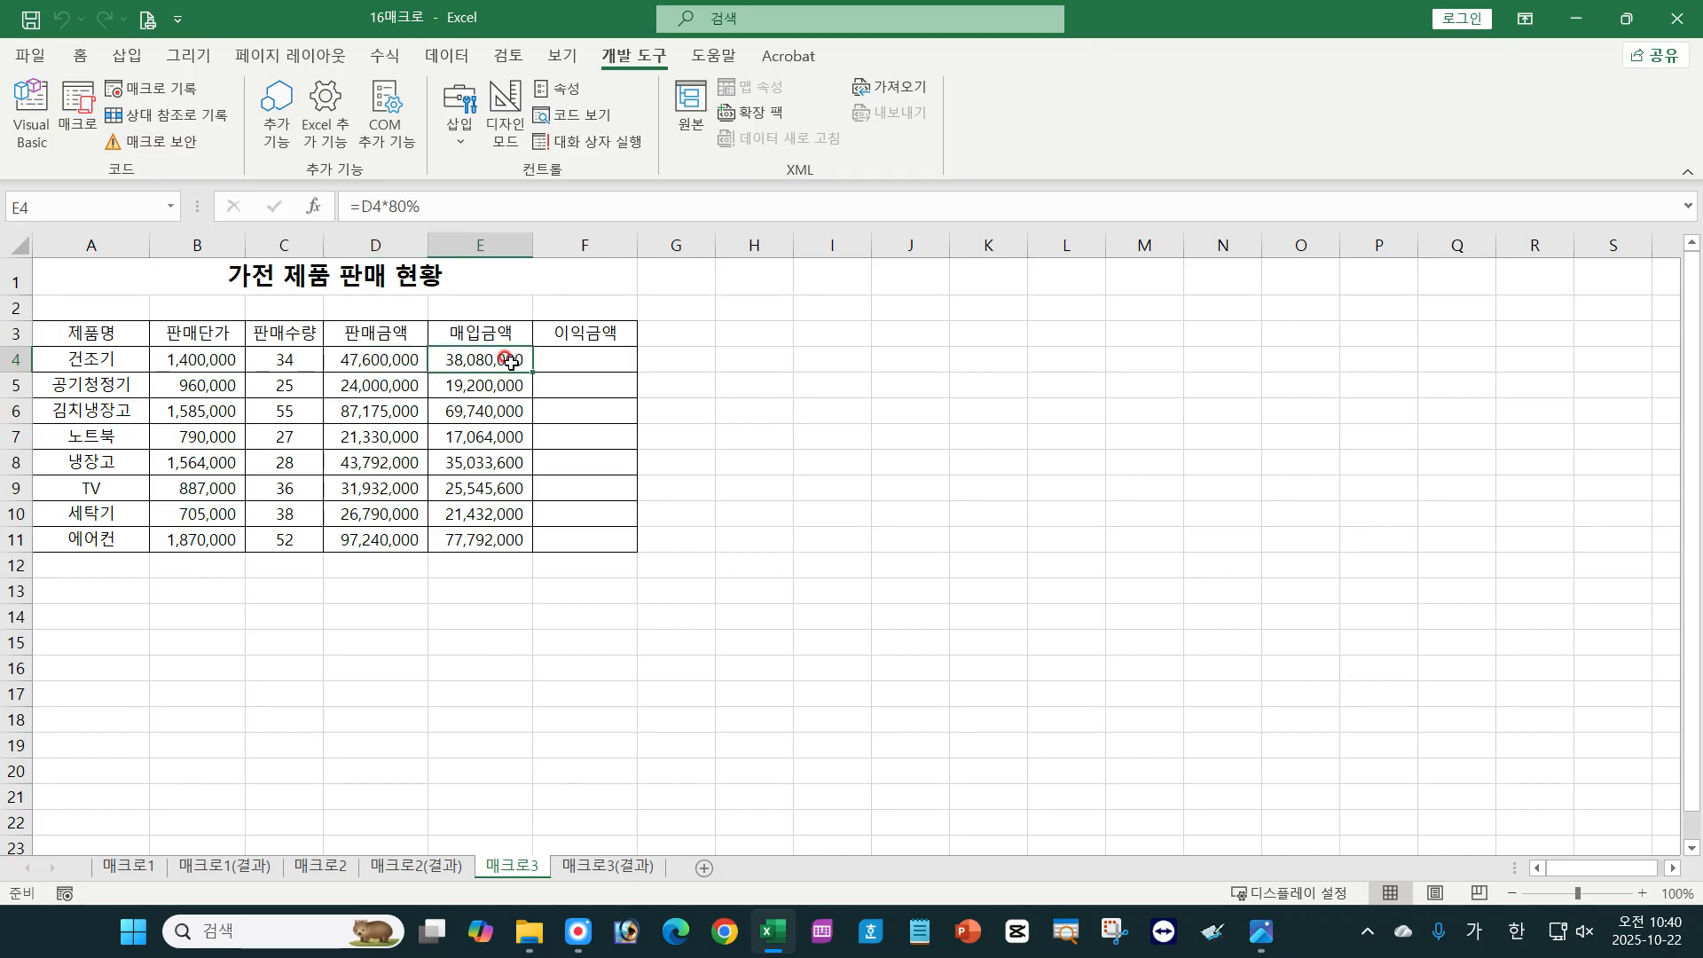
click(585, 357)
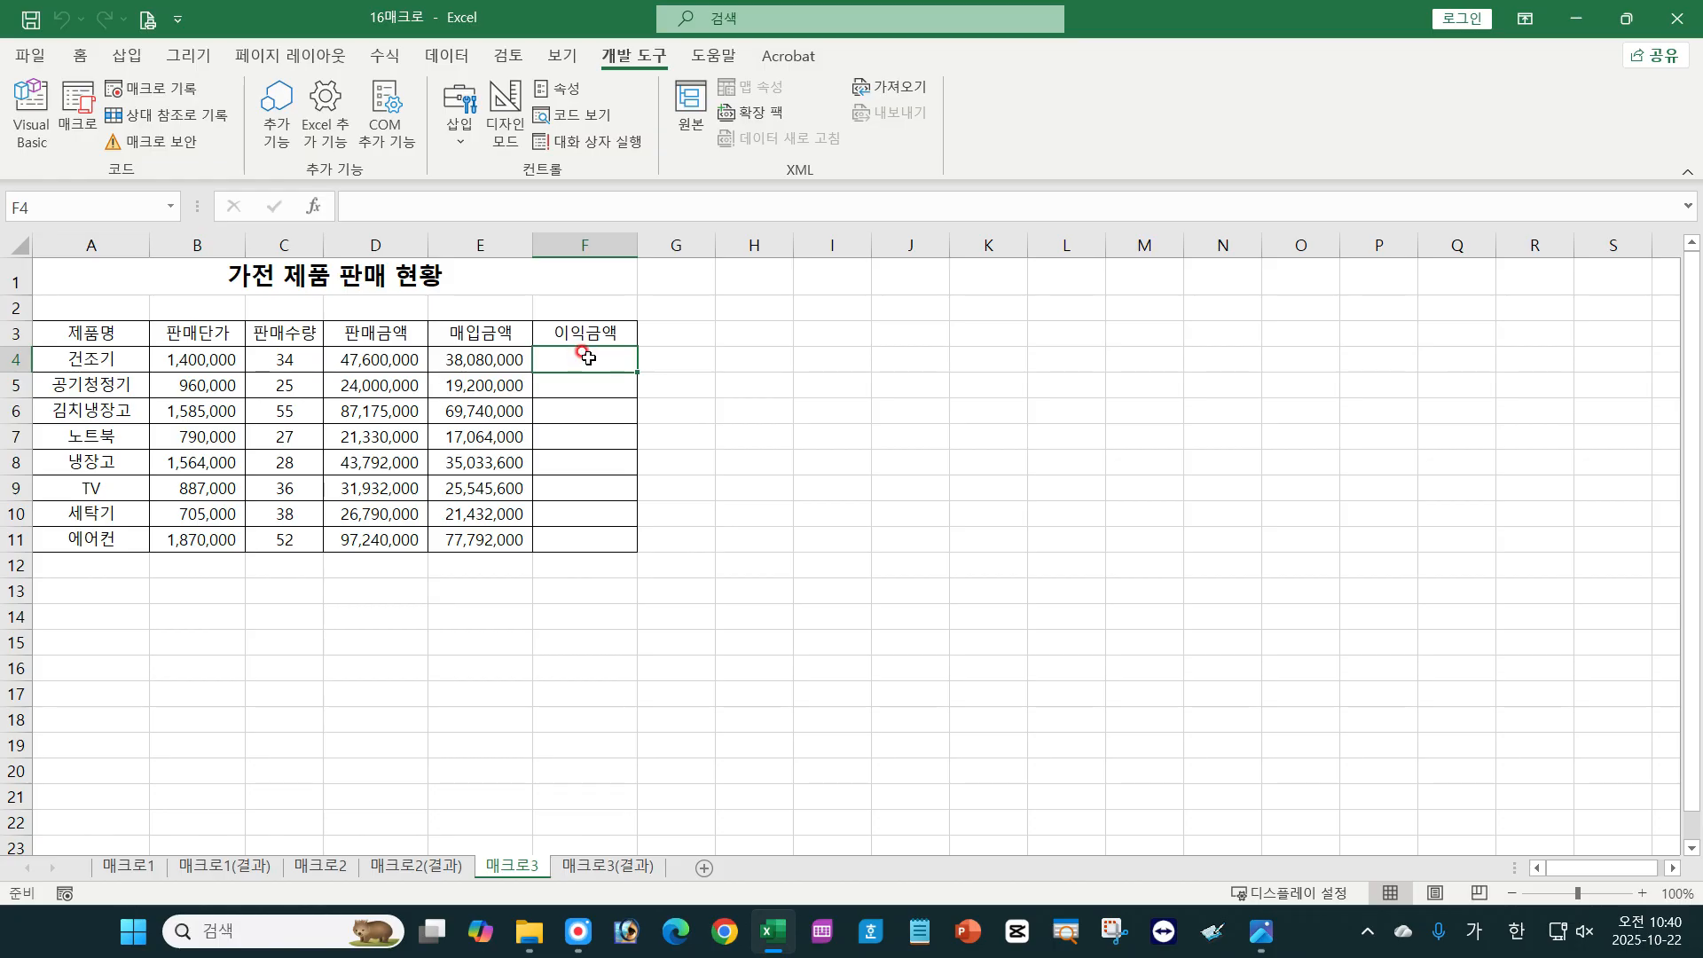
click(408, 358)
click(488, 361)
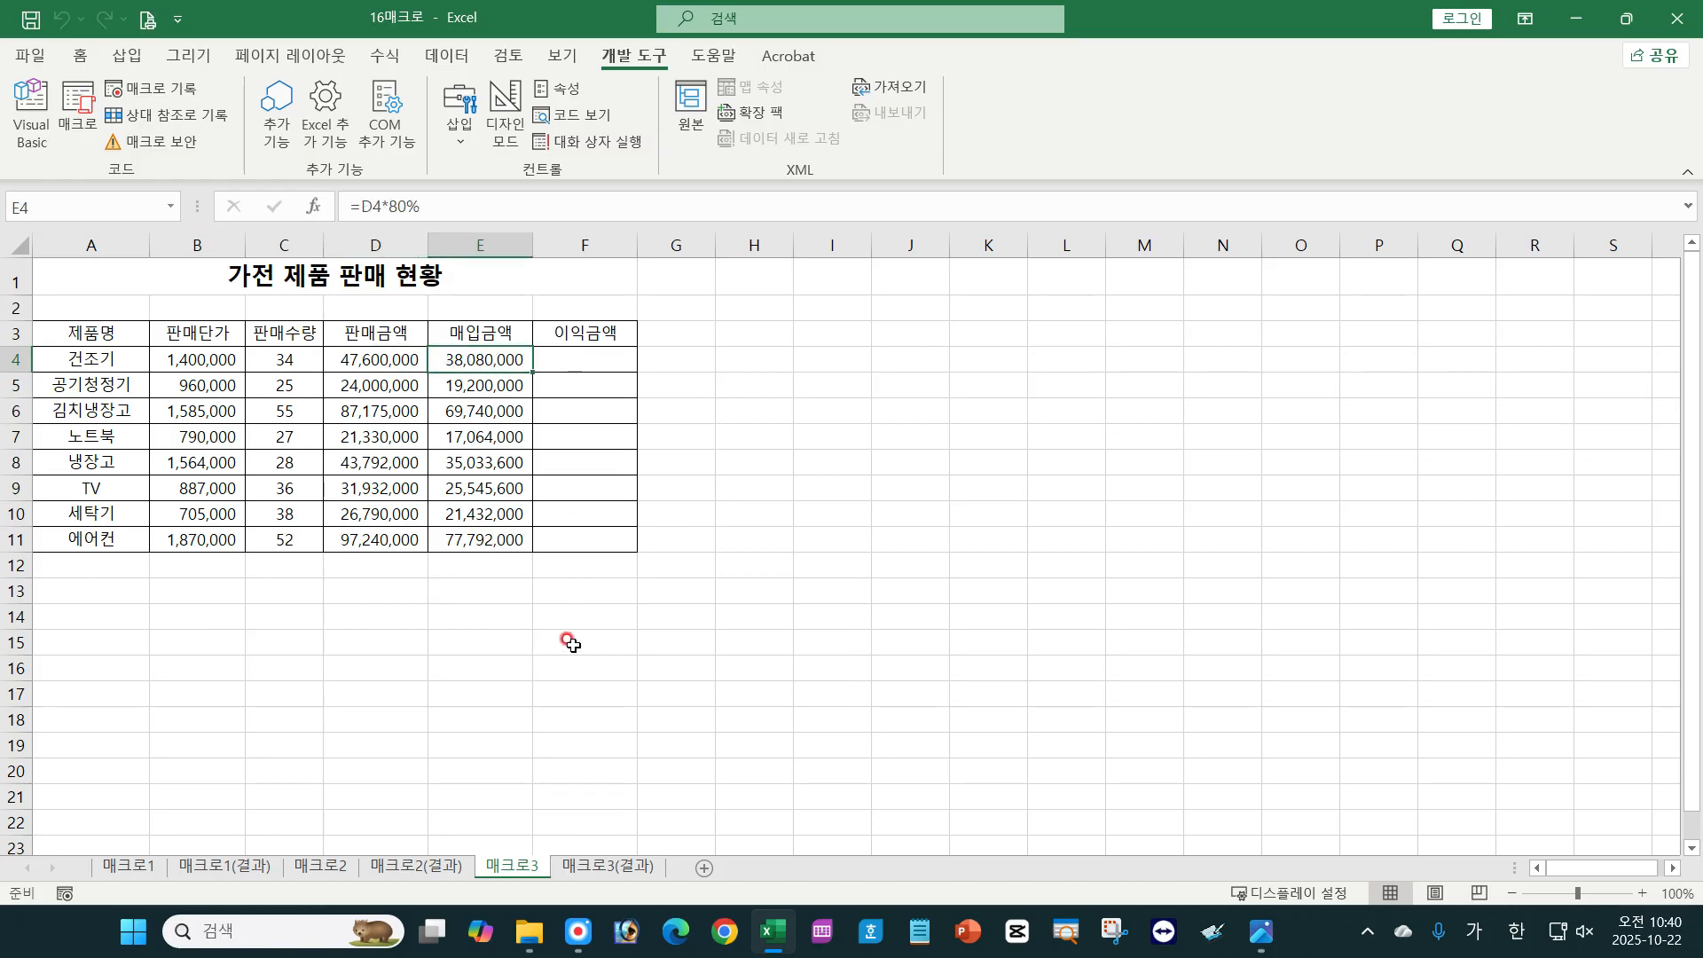
click(784, 508)
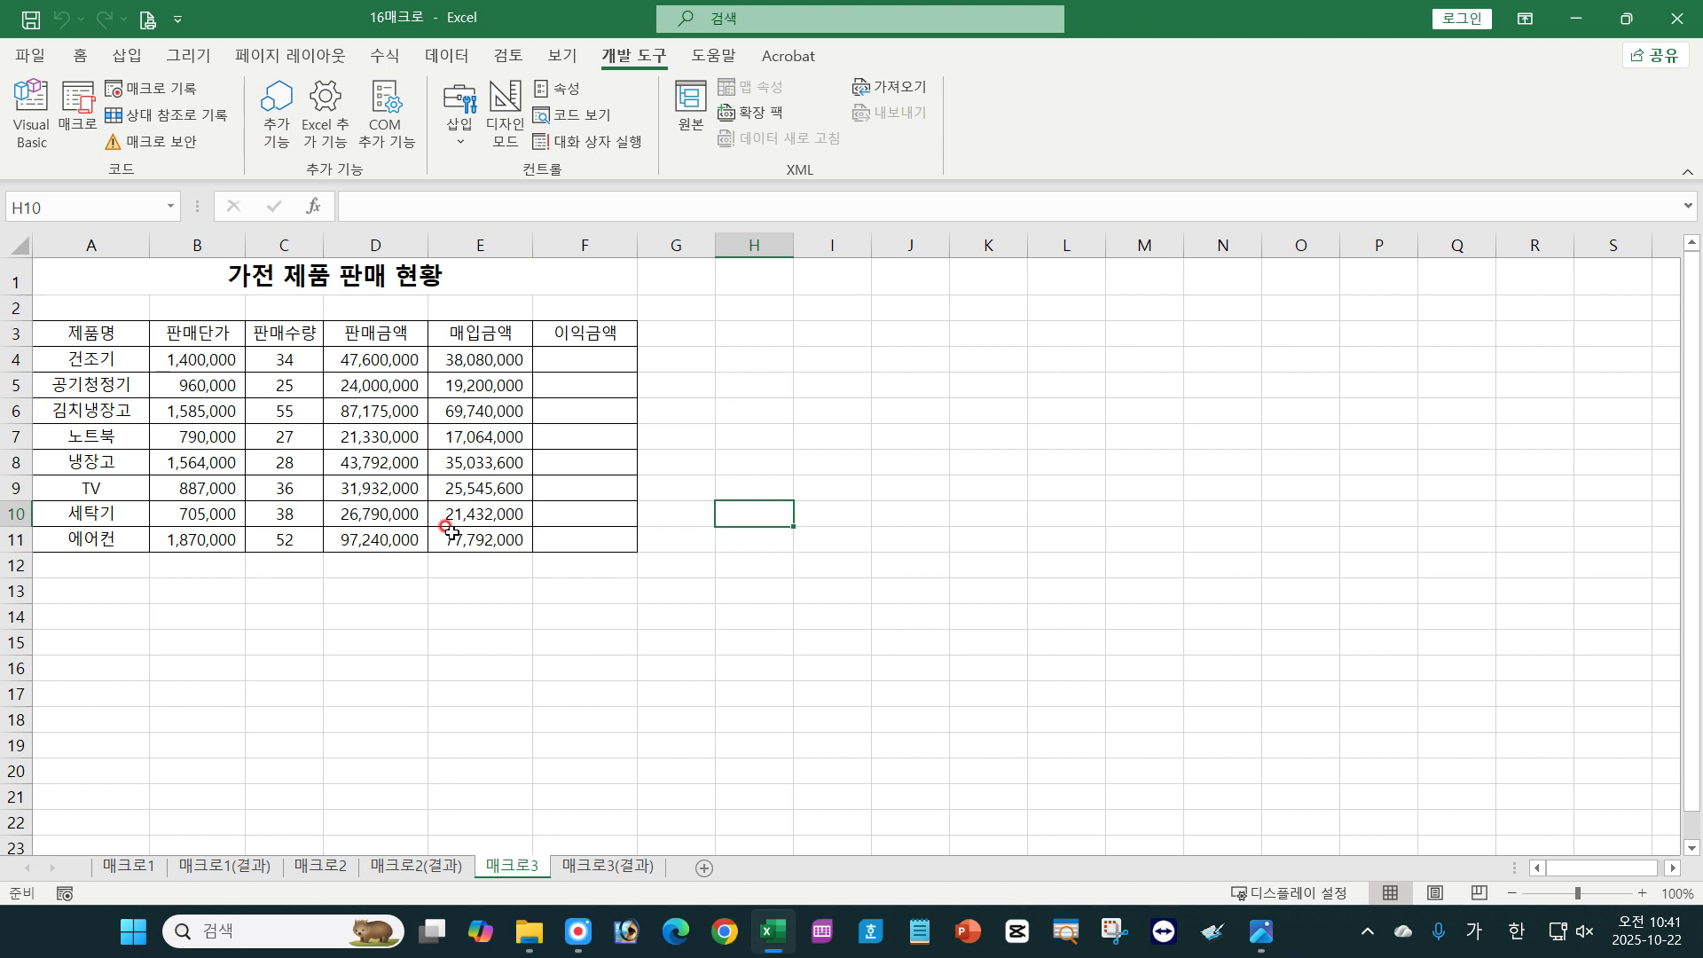
Start recording a macro named 이익금액, stored in the current workbook.
click(153, 90)
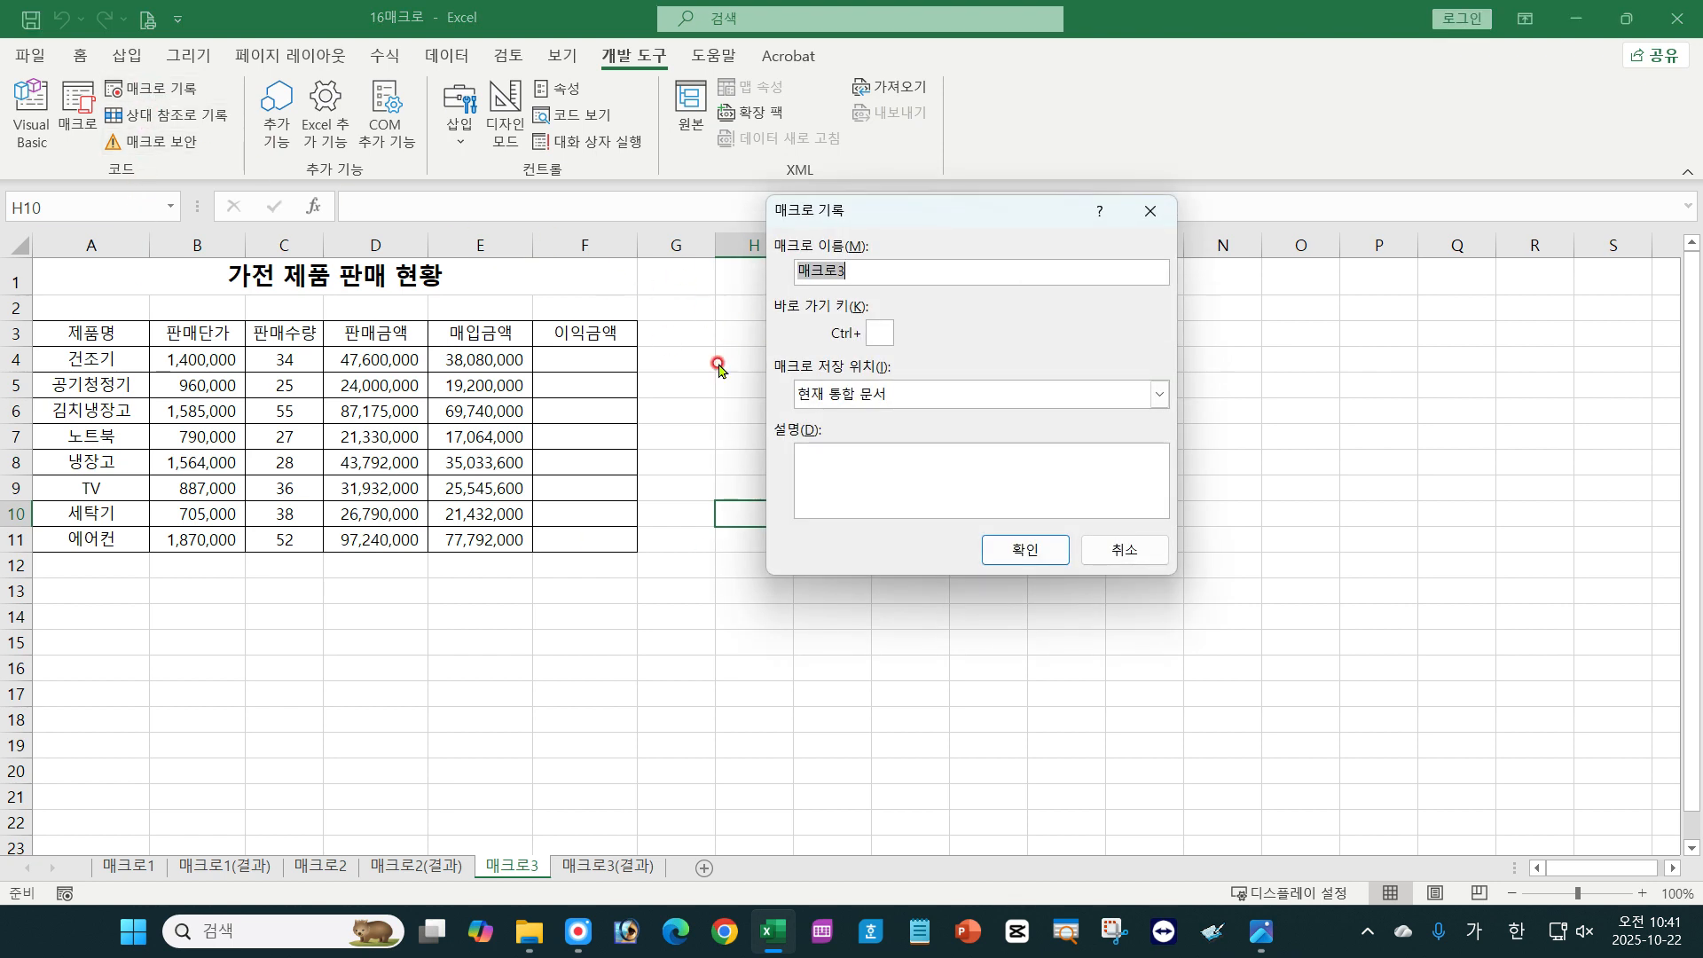
text(이익금액)
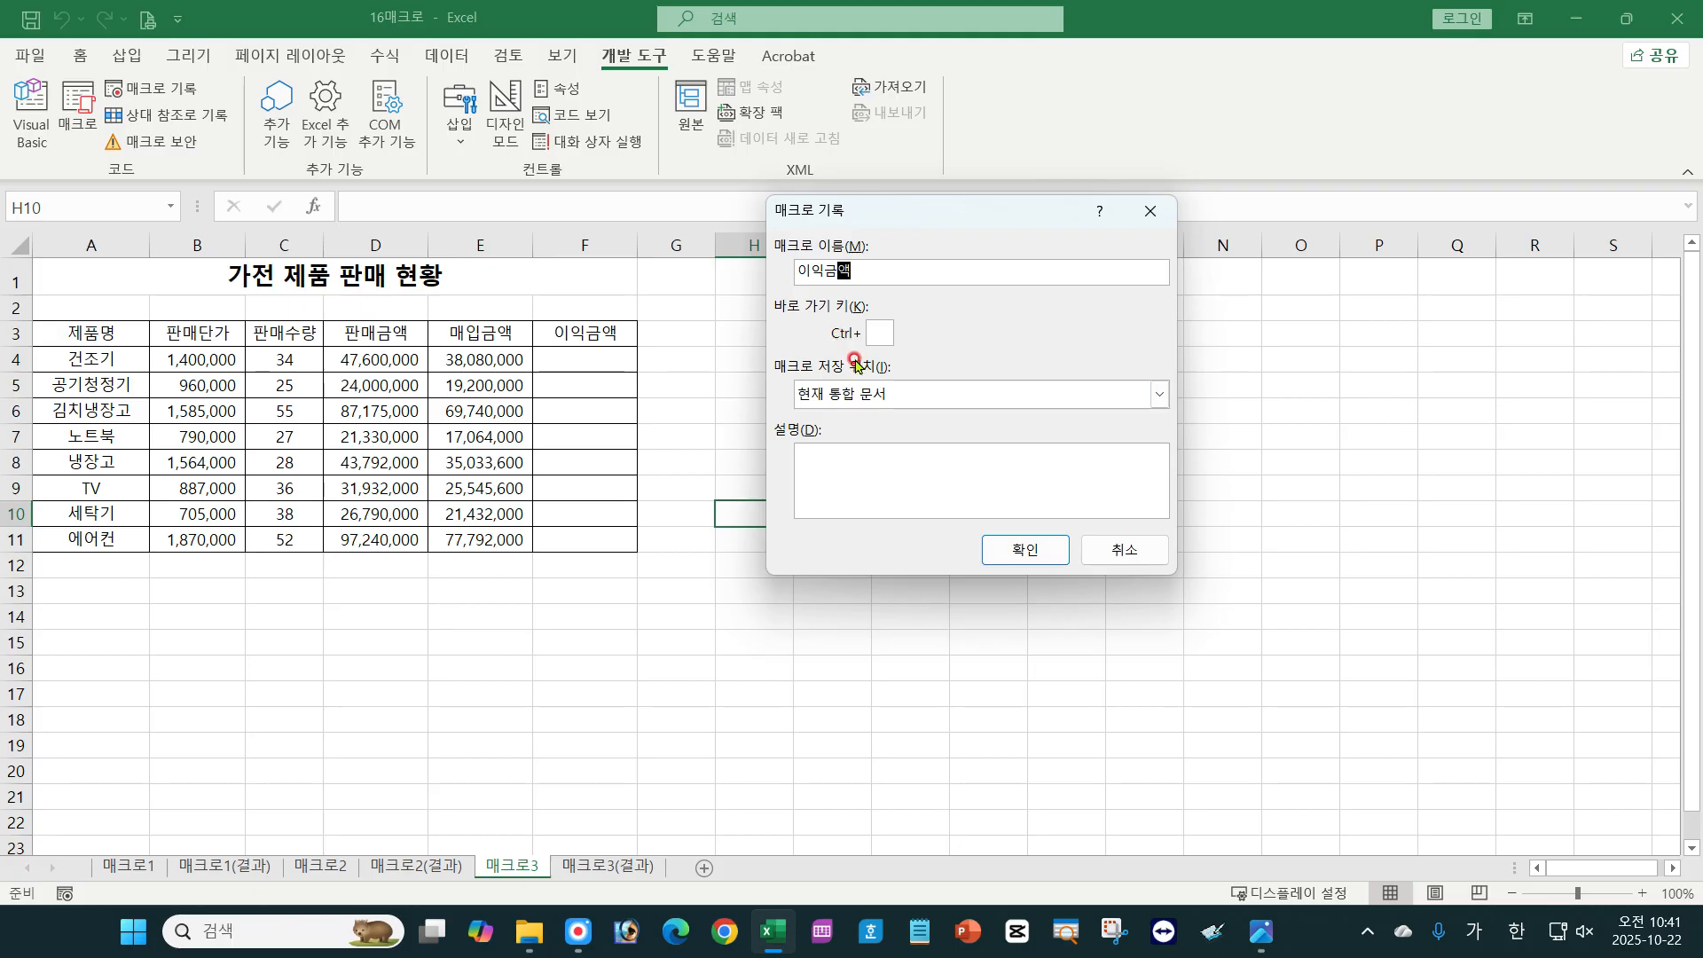
click(1021, 548)
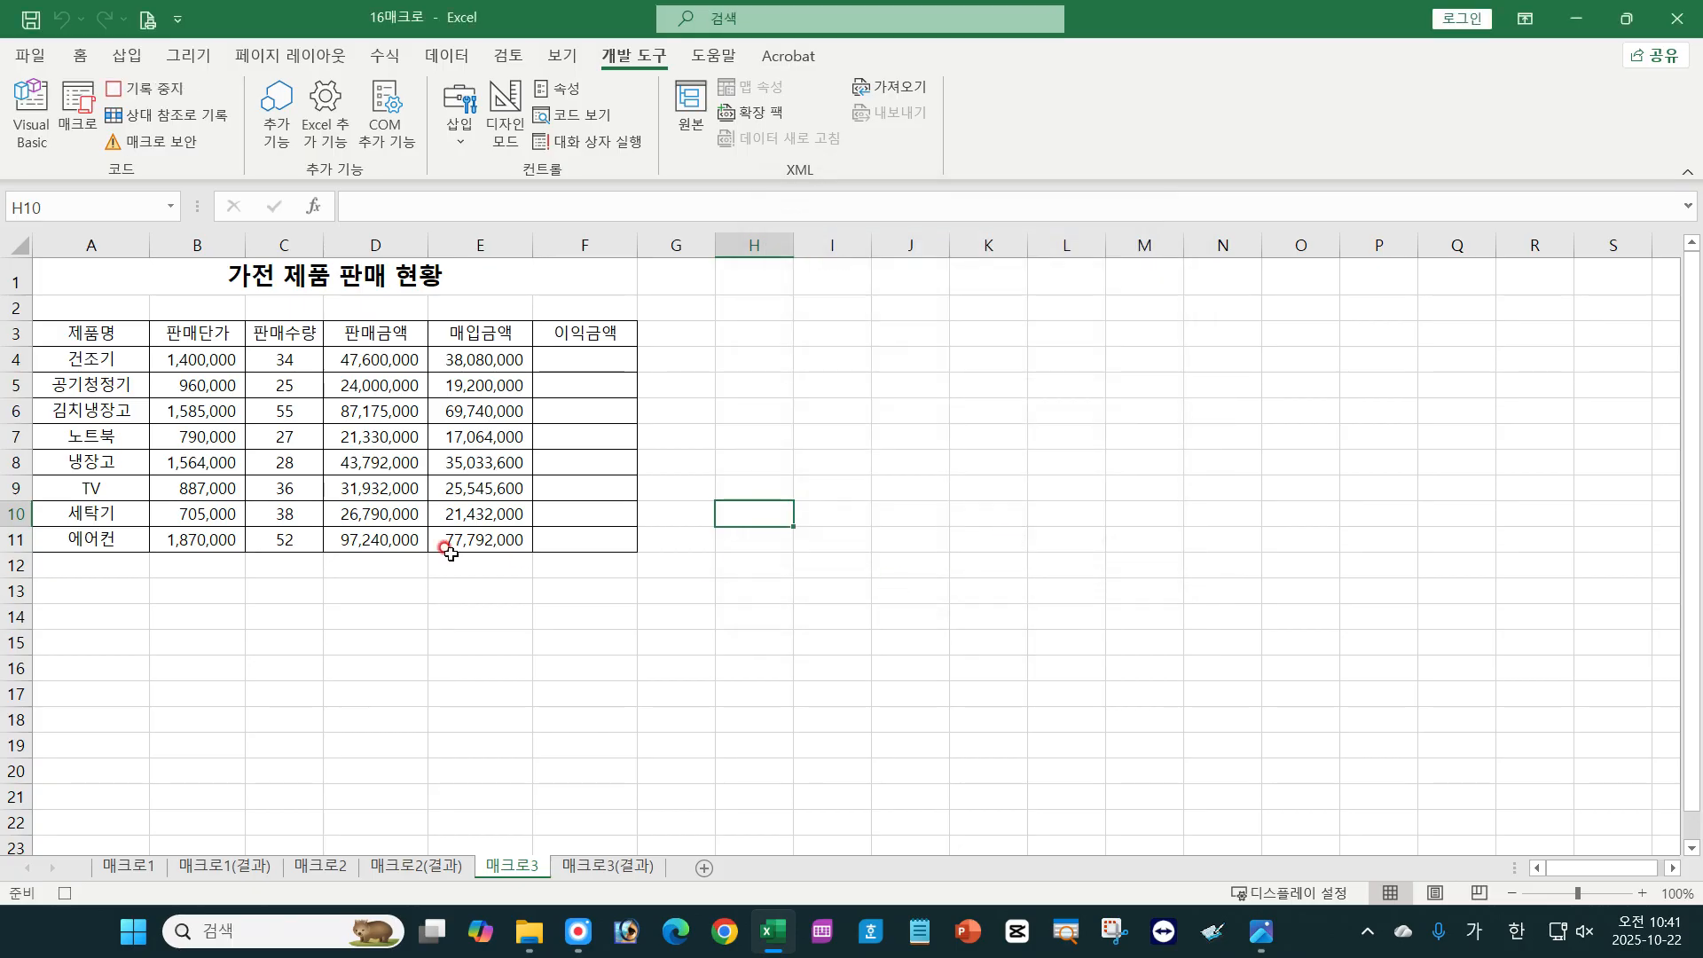
Enter the 이익금액 formula =D4-E4 in cell F4.
click(578, 362)
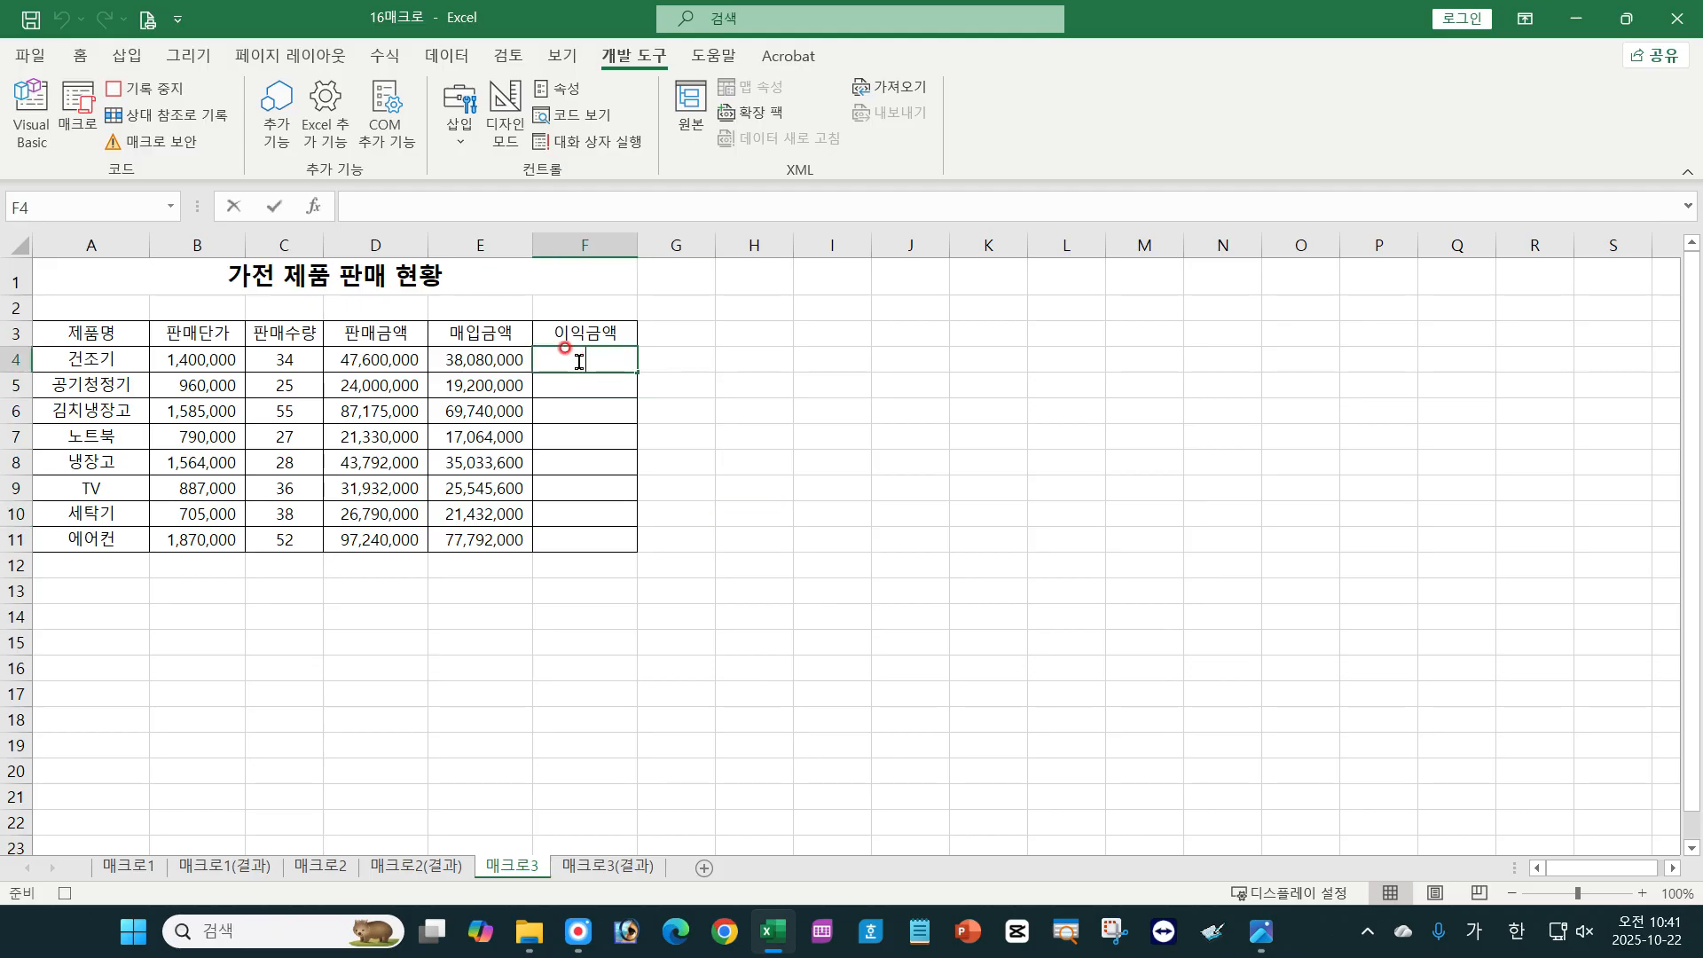
text(=)
click(388, 362)
text(-)
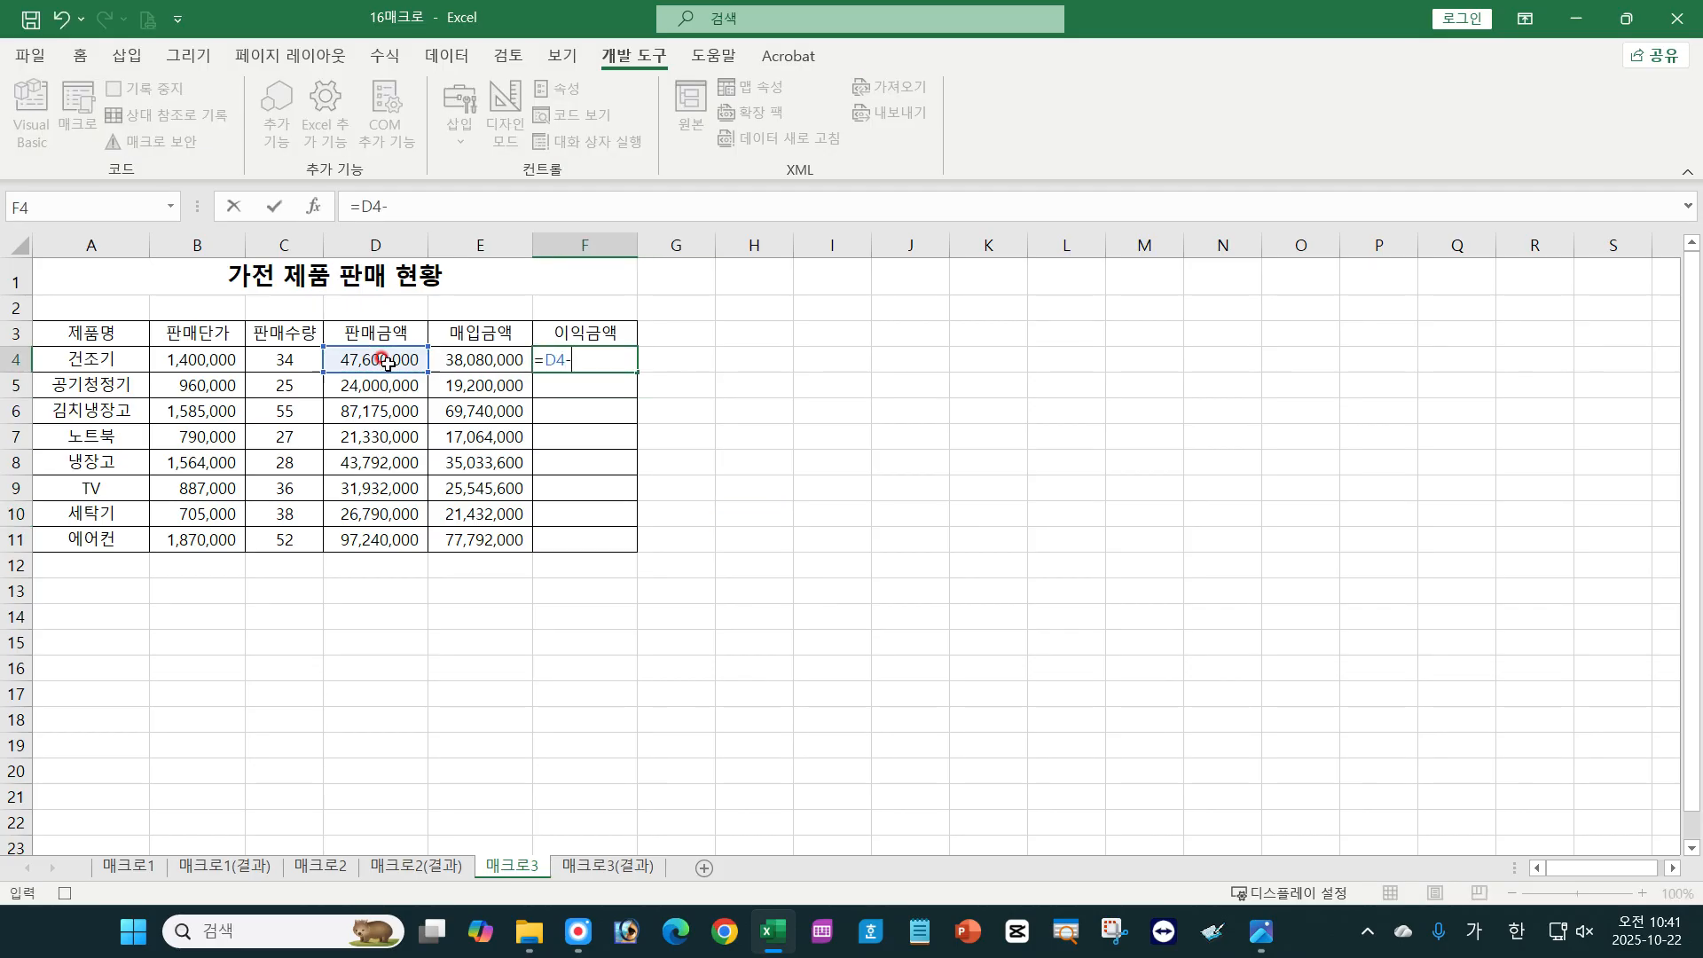
click(487, 362)
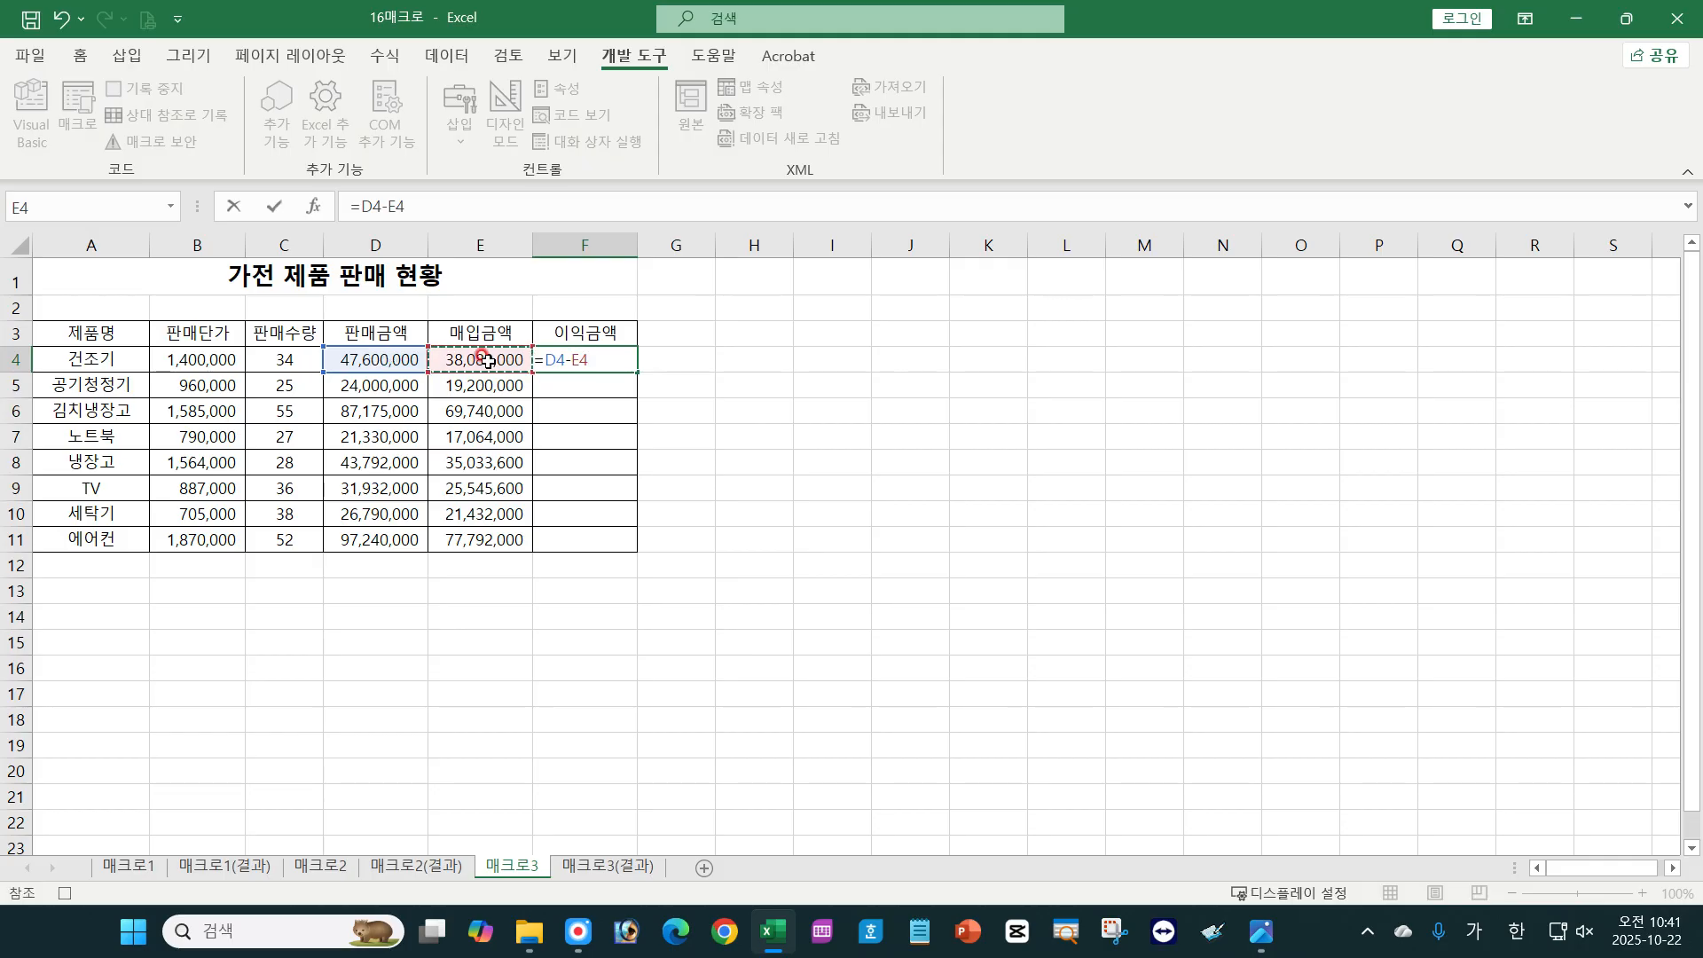
key(Return)
Fill the F4 formula down through F11, stop recording the macro and deselect the range.
click(630, 361)
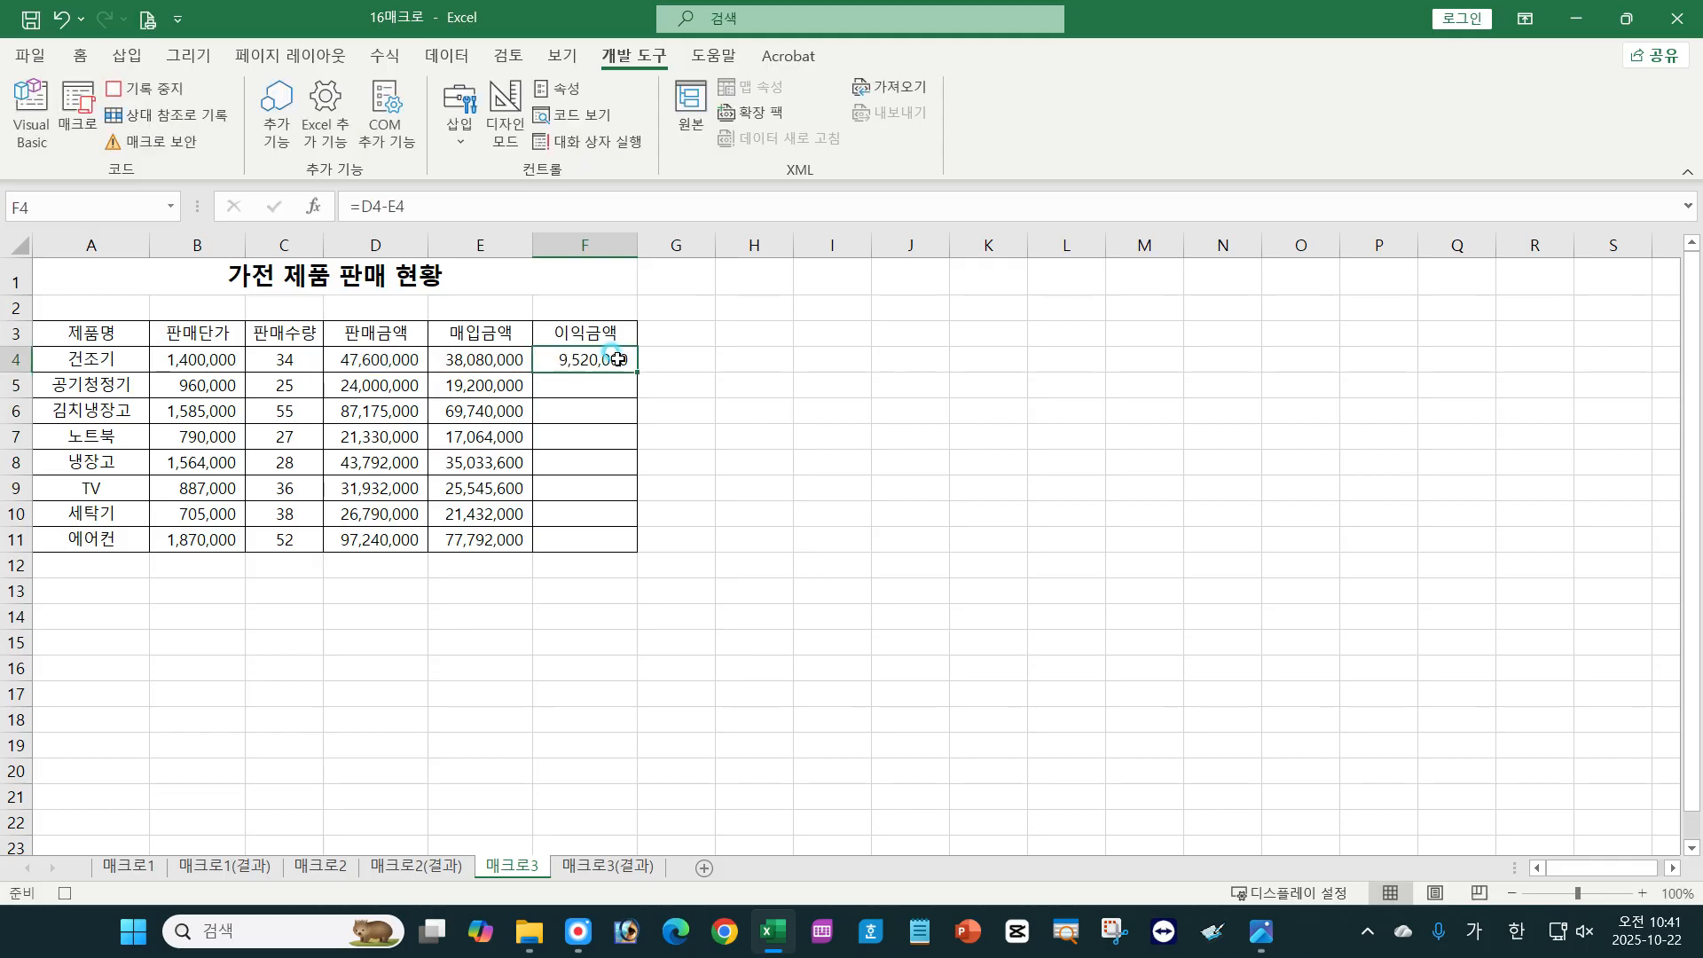
drag(636, 370, 626, 560)
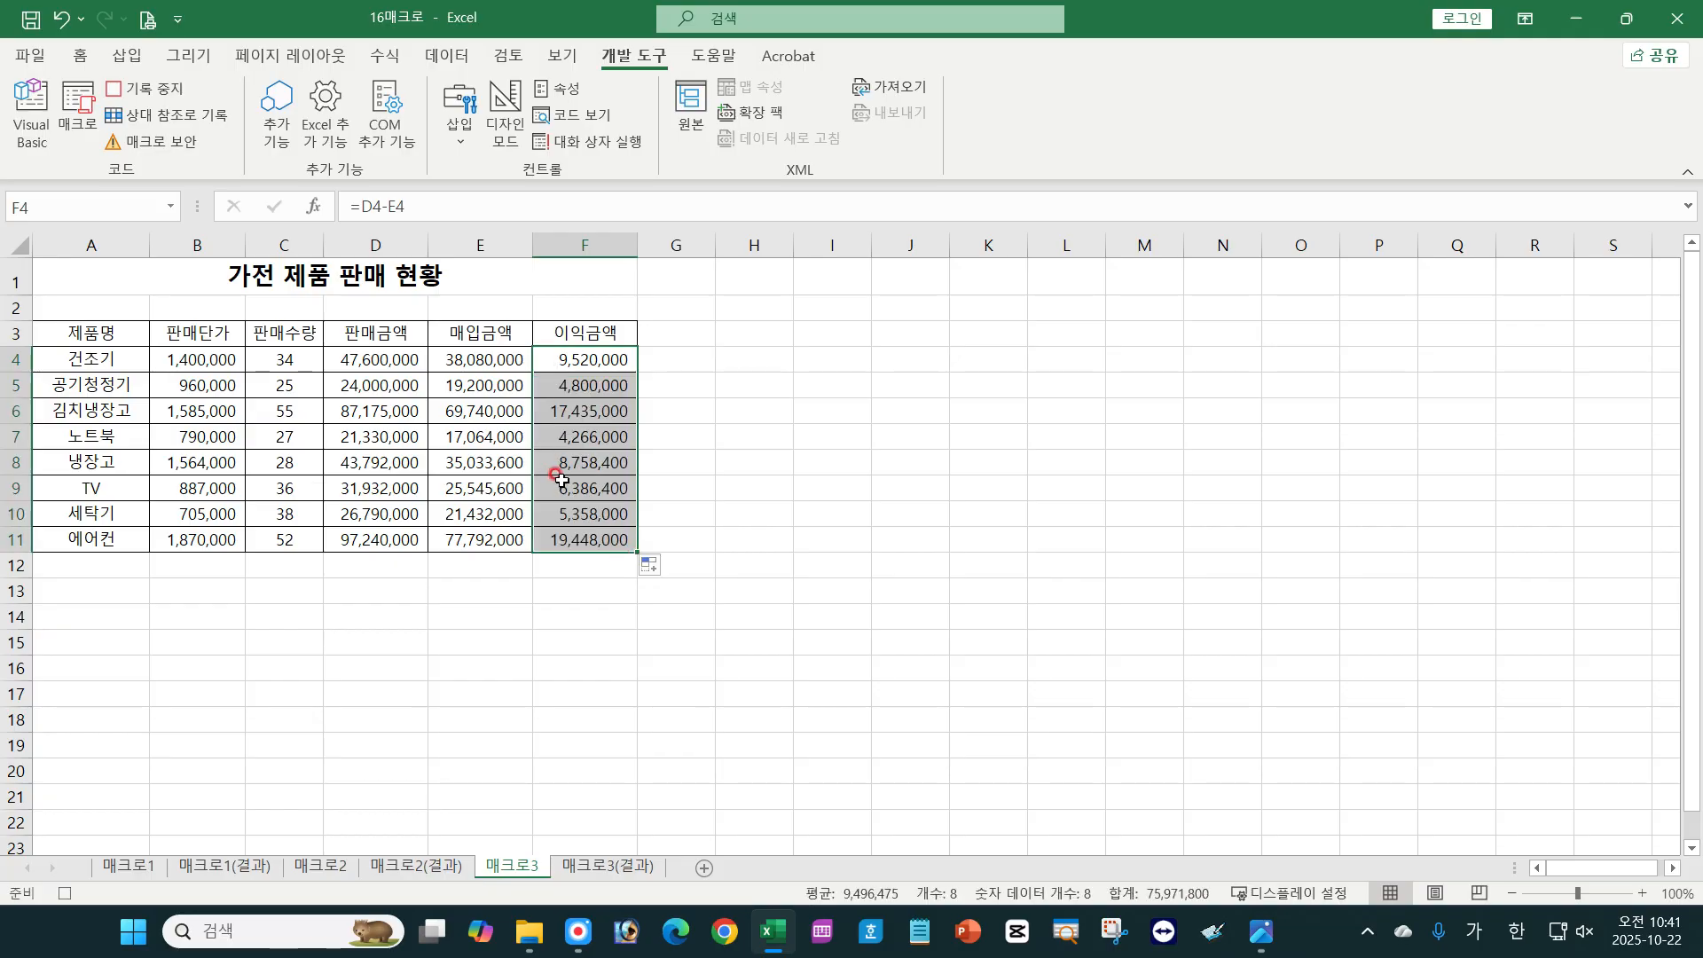
click(175, 88)
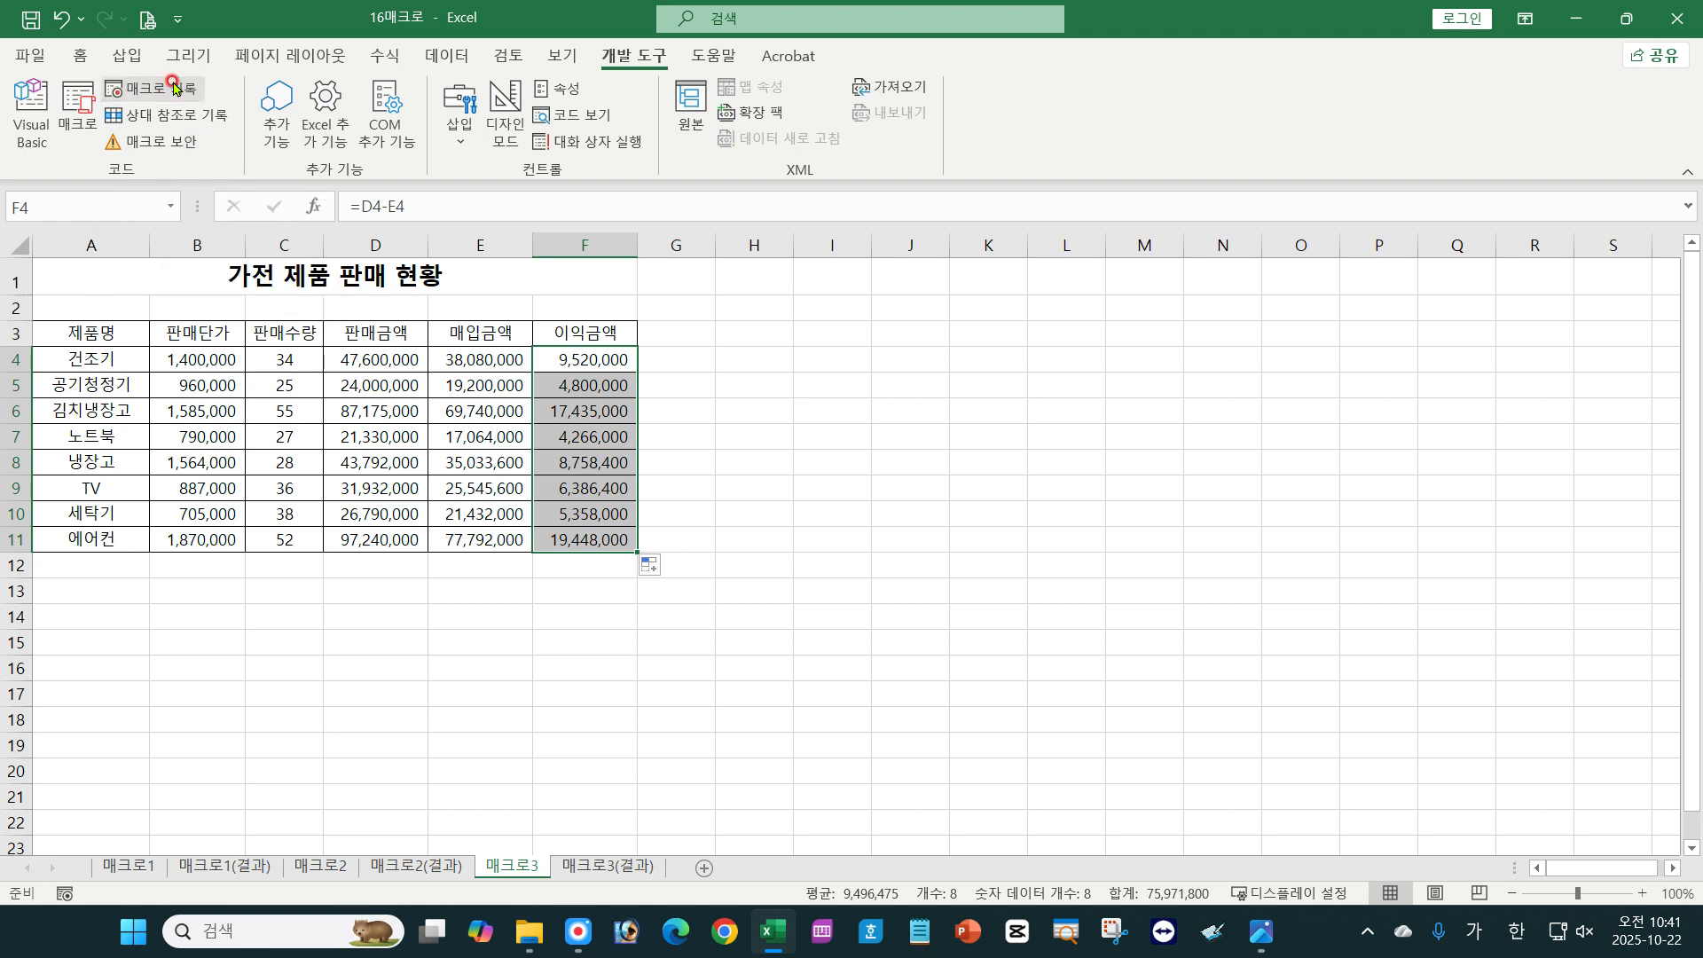
click(532, 622)
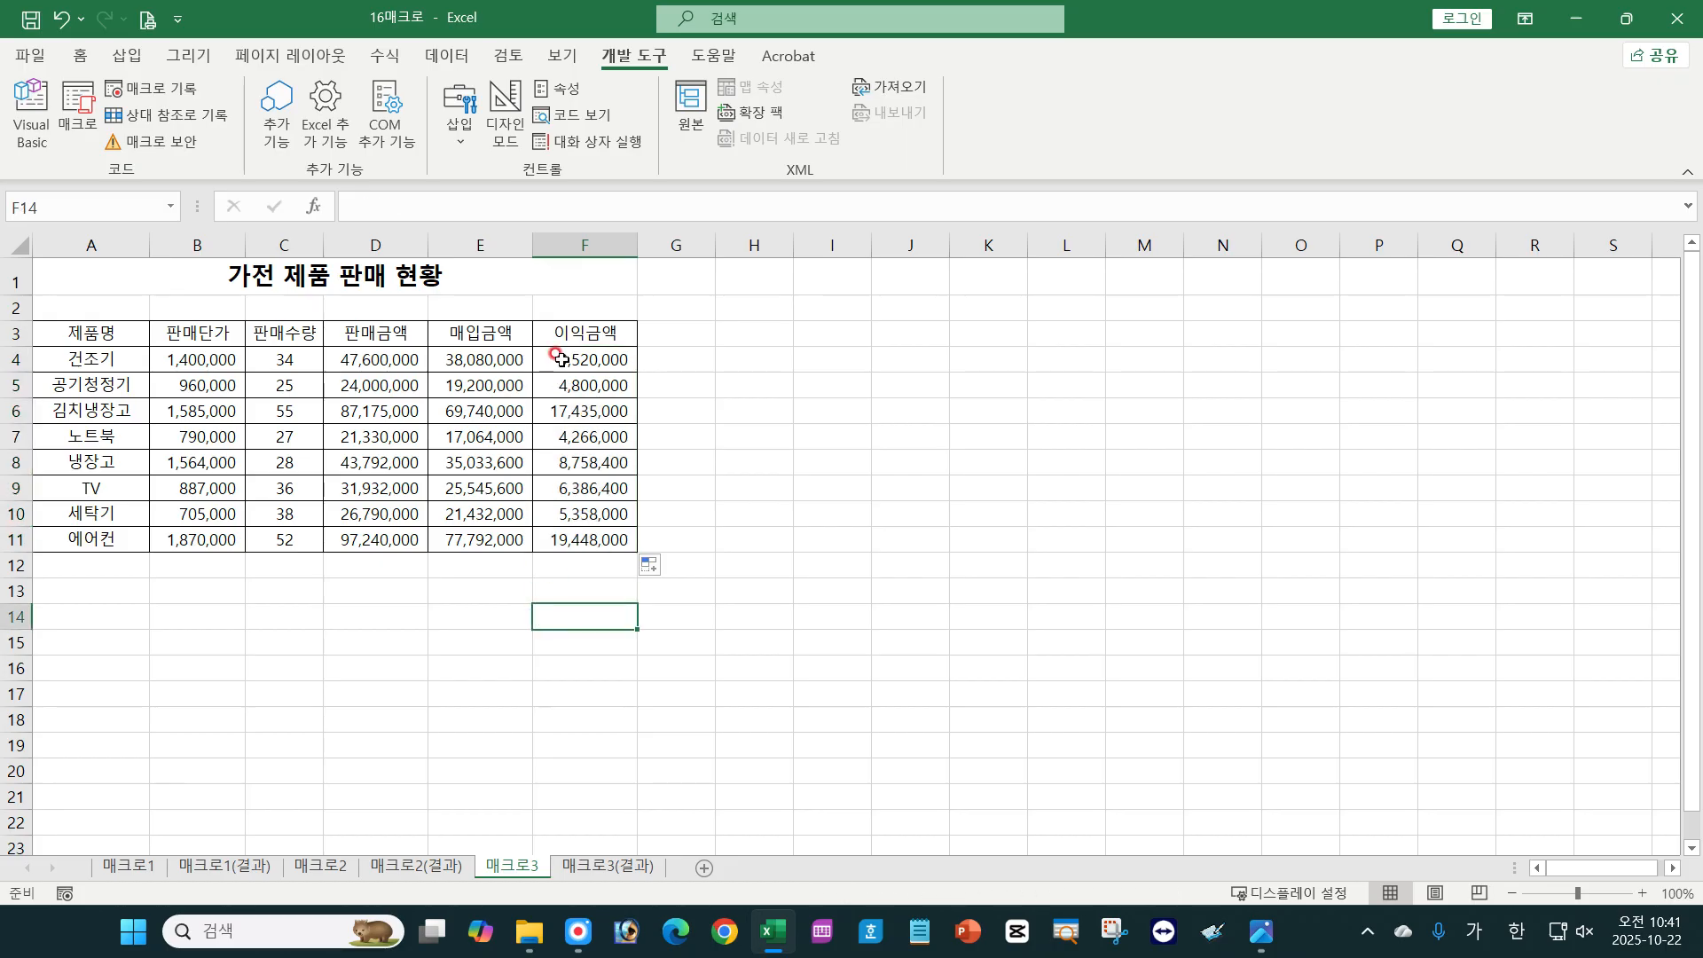
Clear the 이익금액 results from F4:F11 and deselect the range.
drag(556, 359, 554, 536)
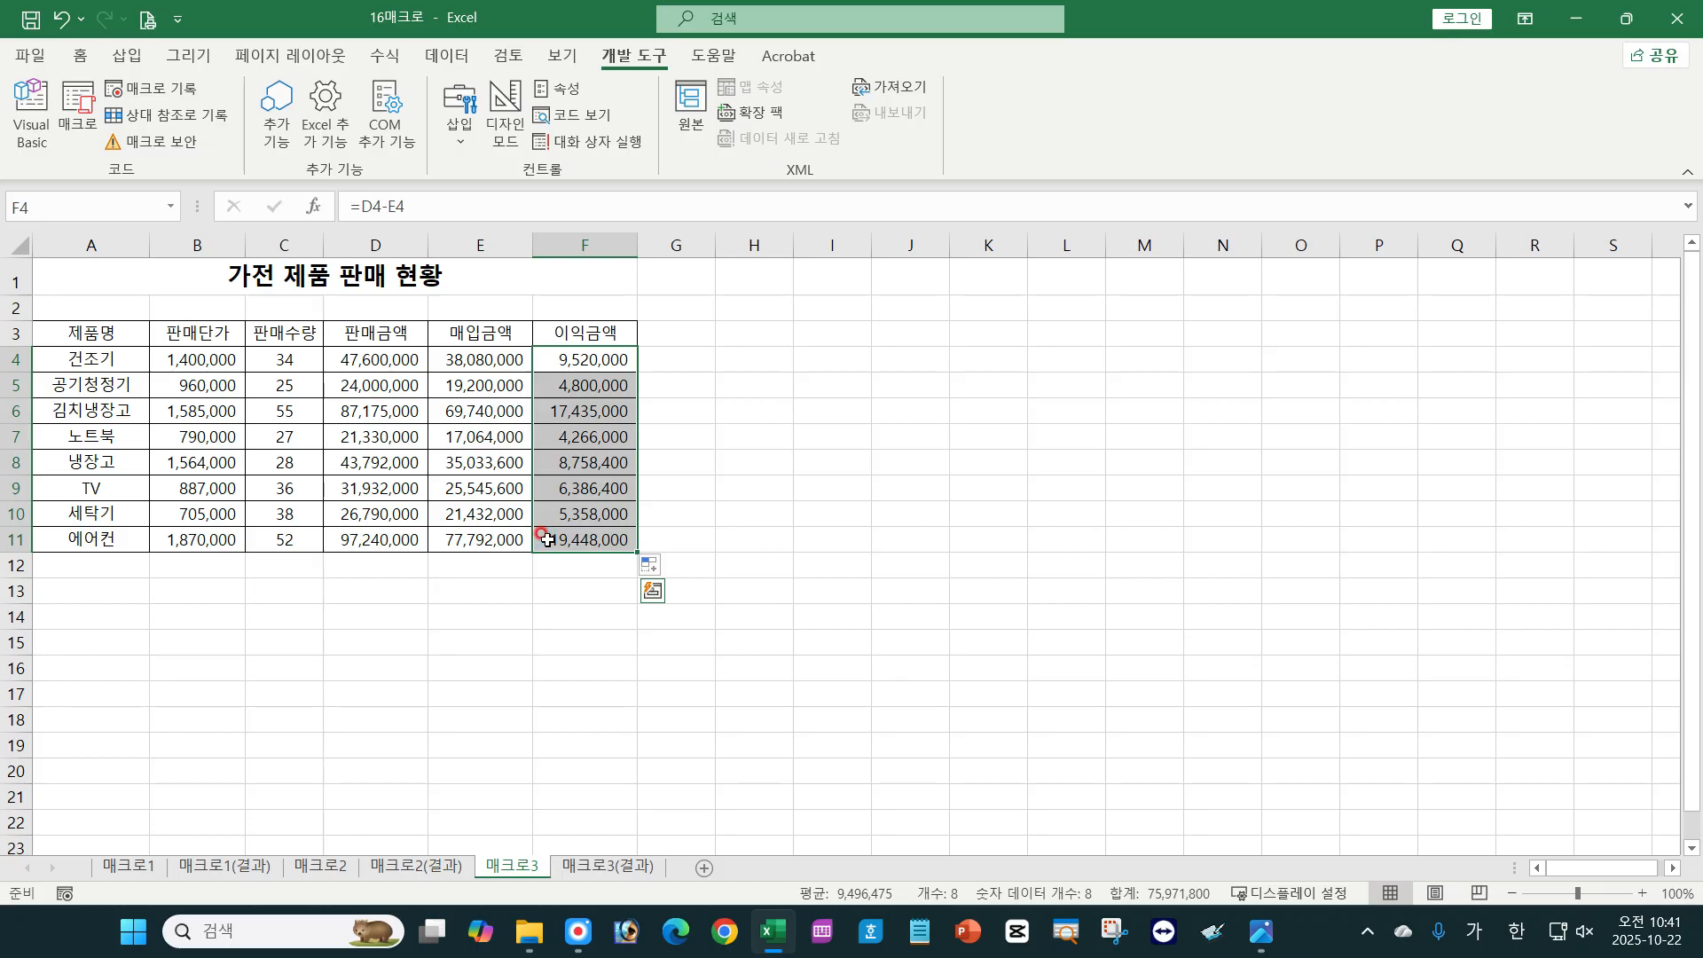
key(Delete)
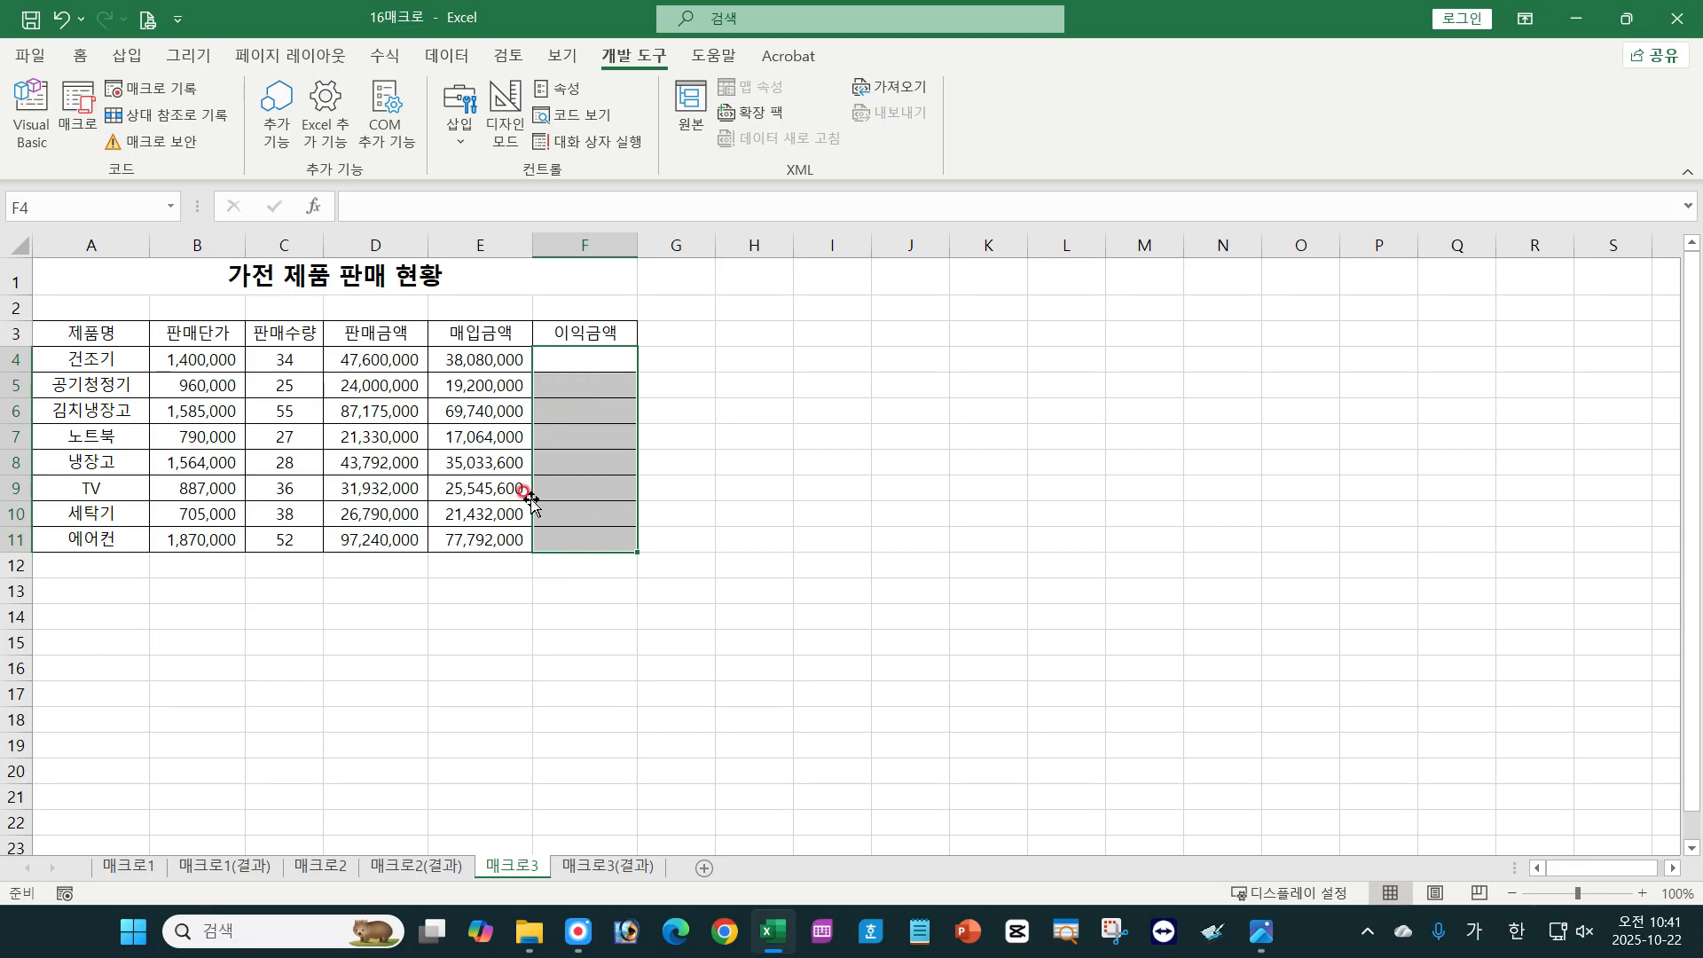
click(503, 658)
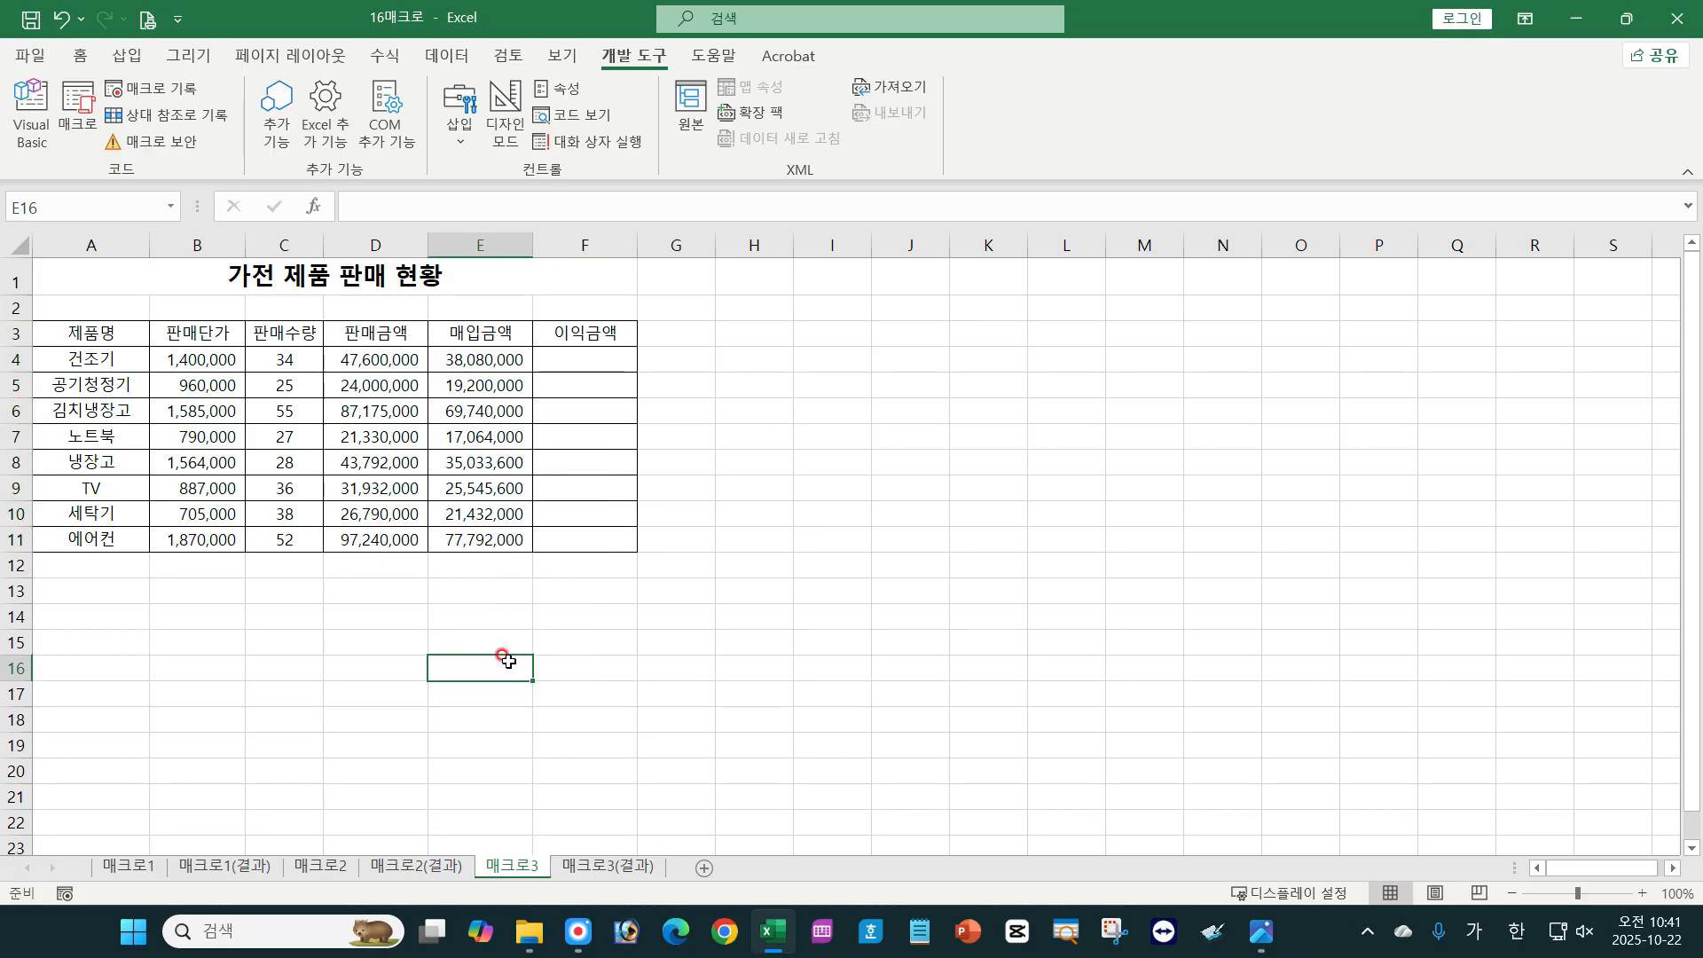
click(457, 635)
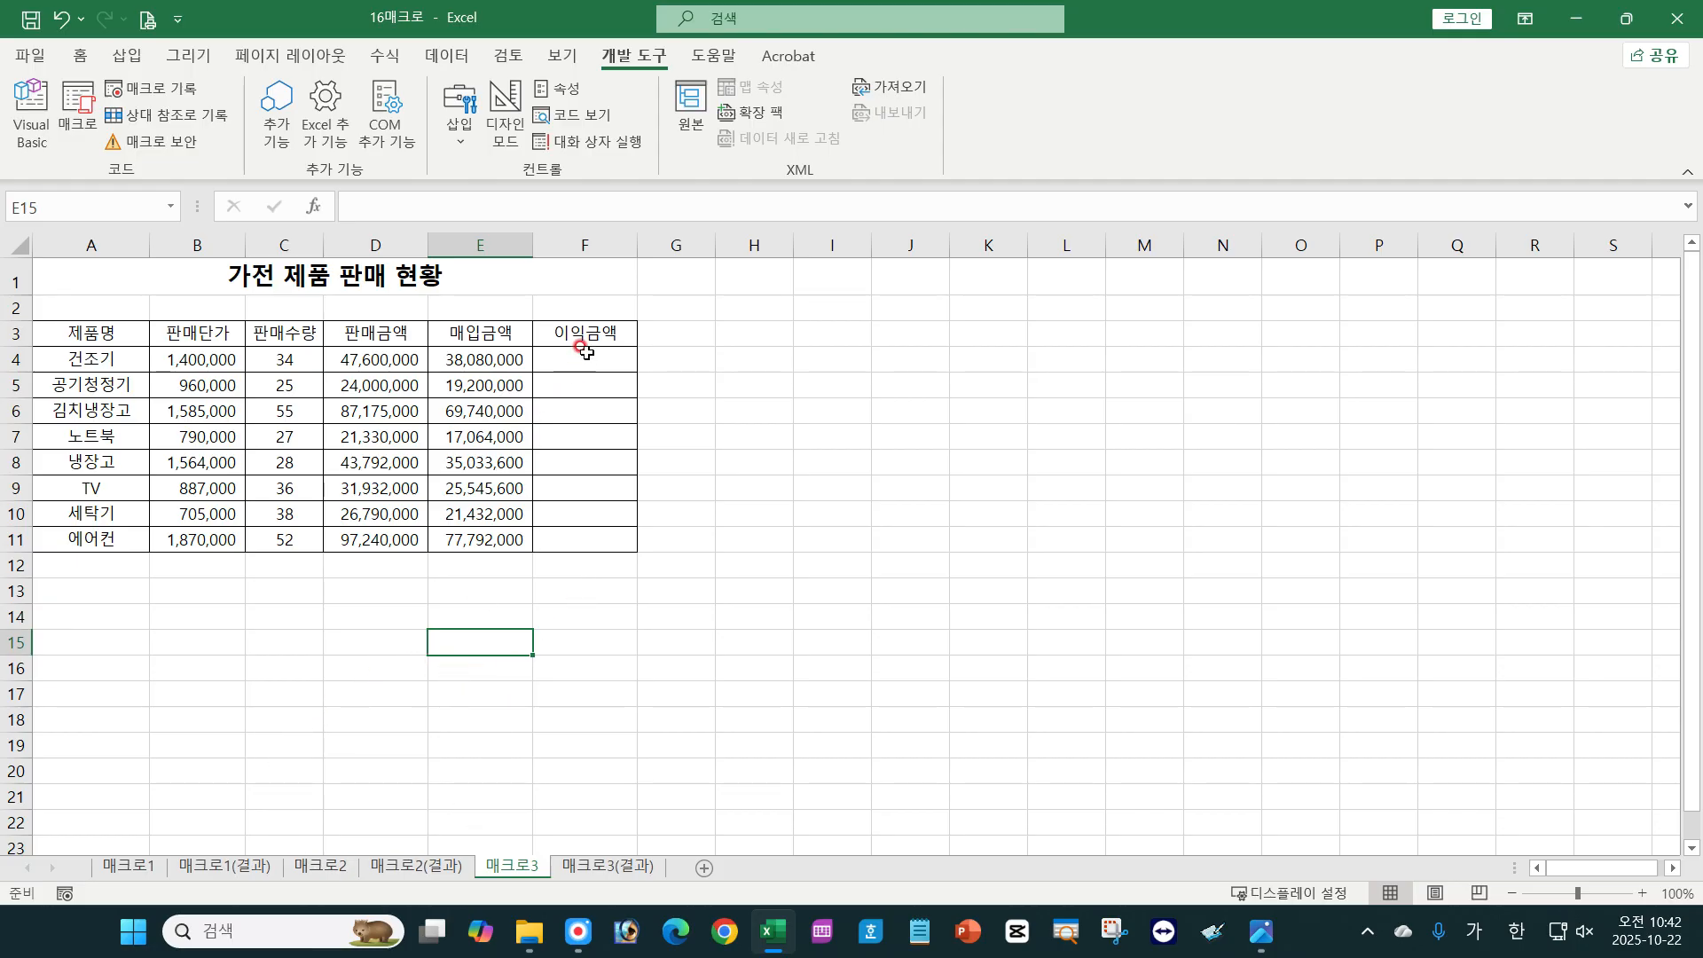
drag(581, 359, 576, 537)
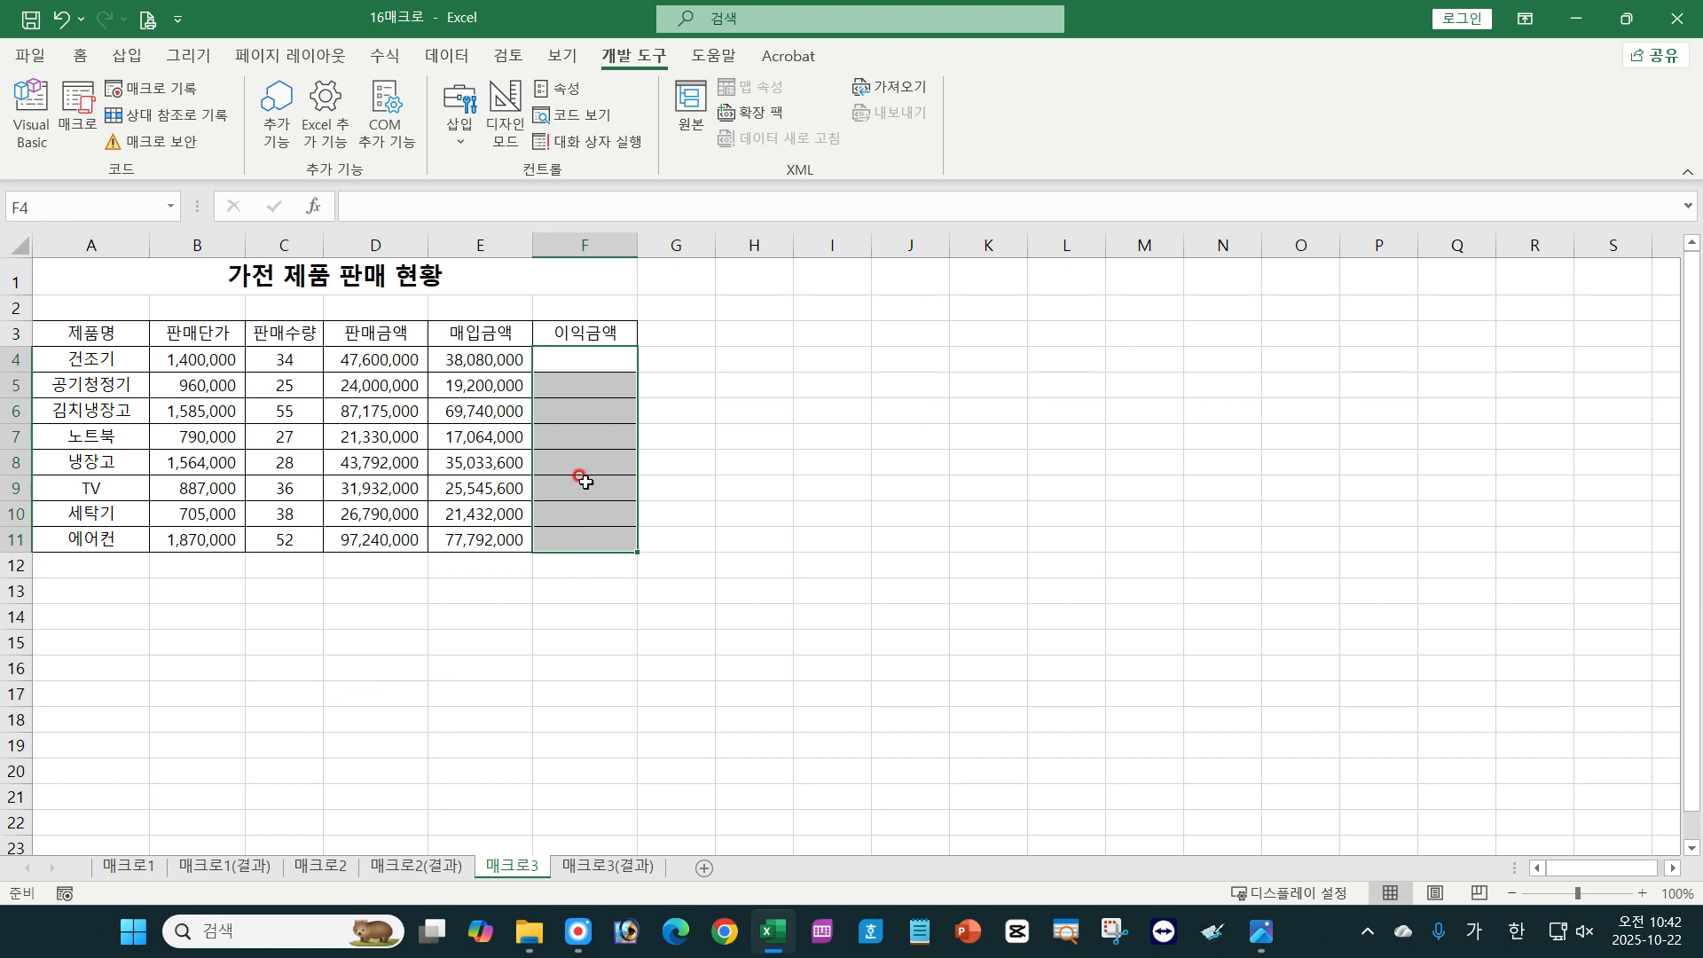
click(417, 638)
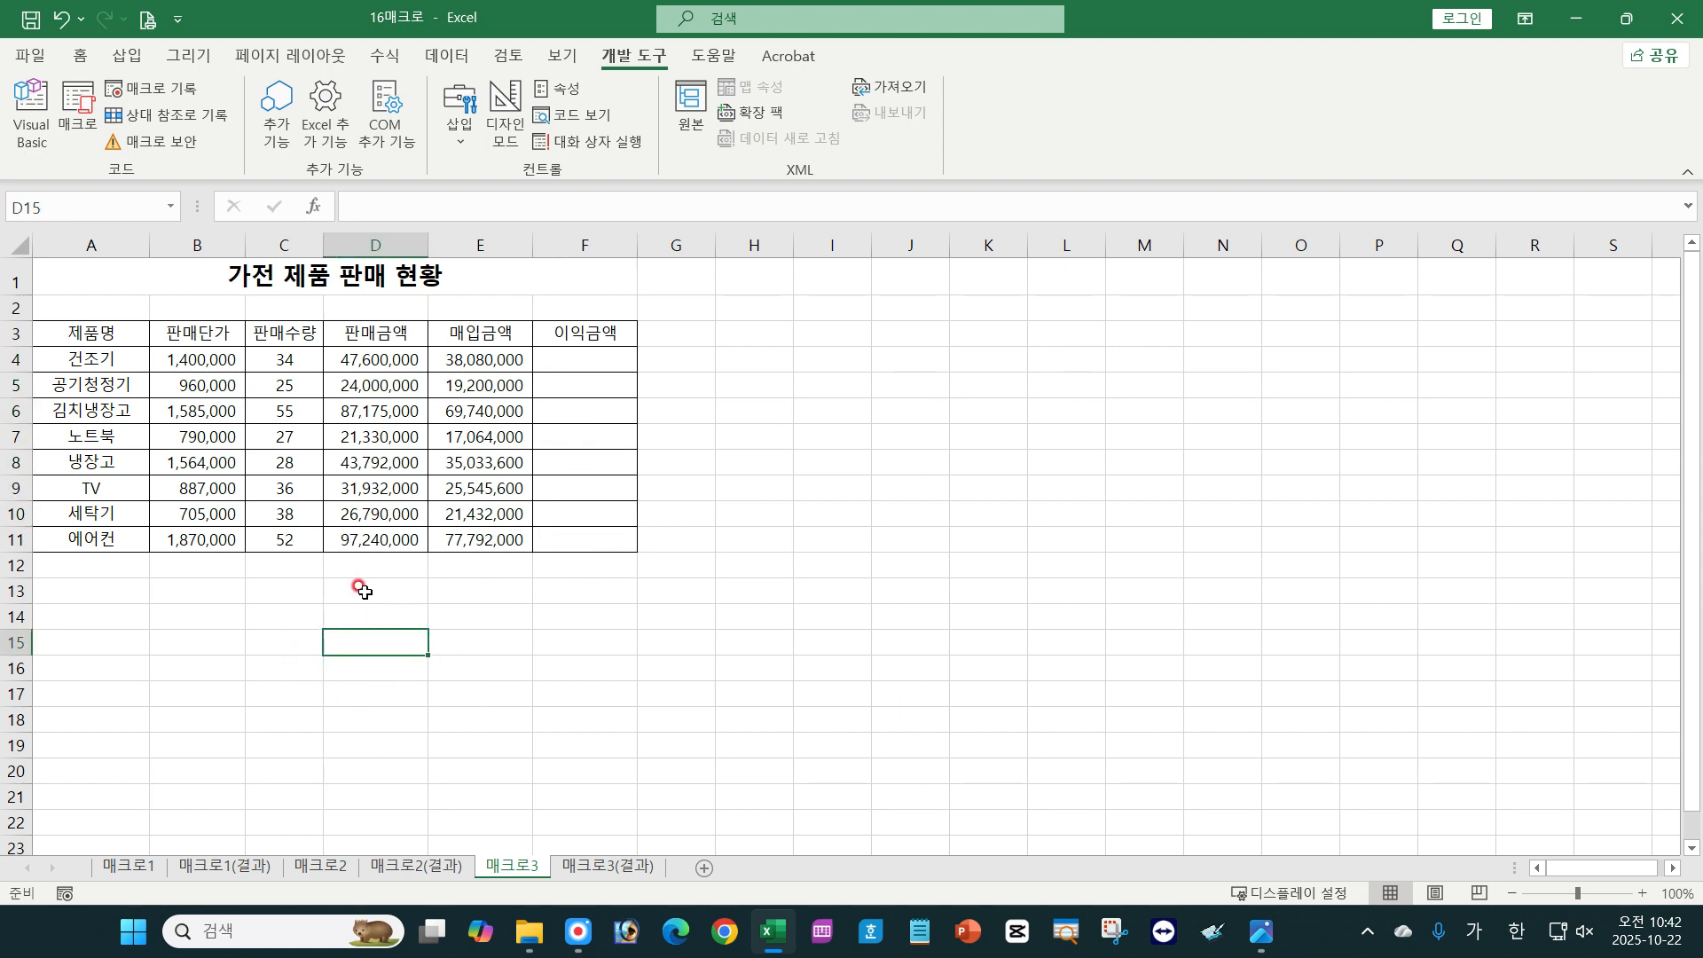
Run the 이익금액 macro from the macro list and deselect the table.
click(78, 108)
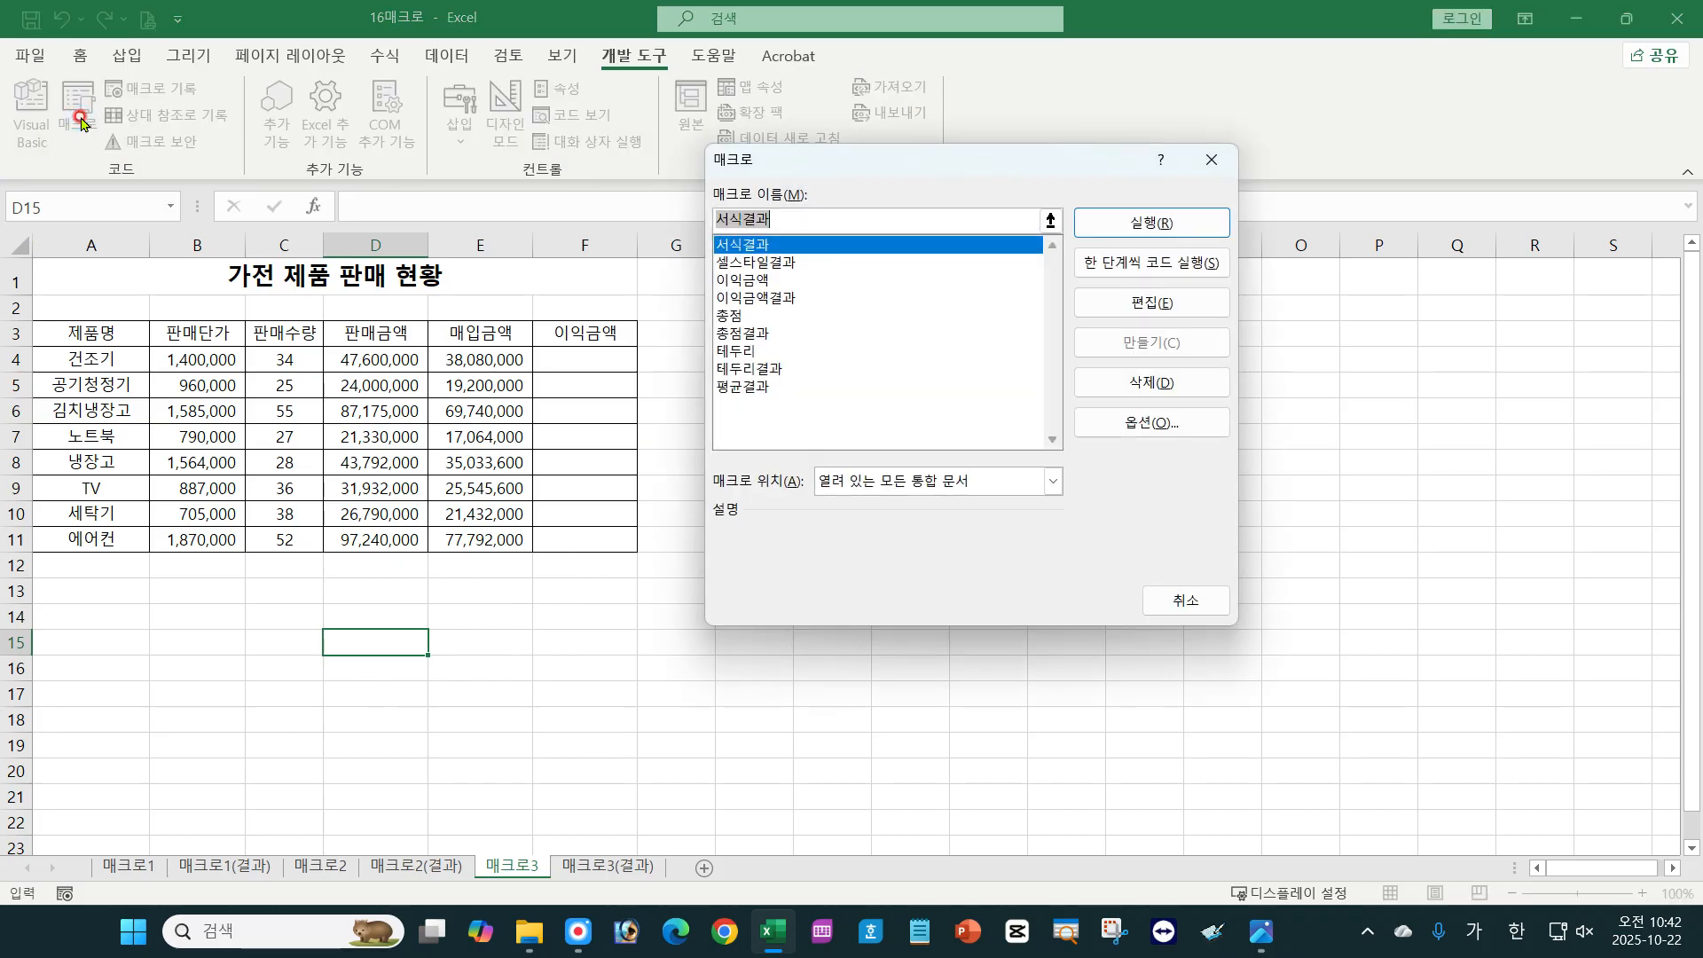
click(760, 282)
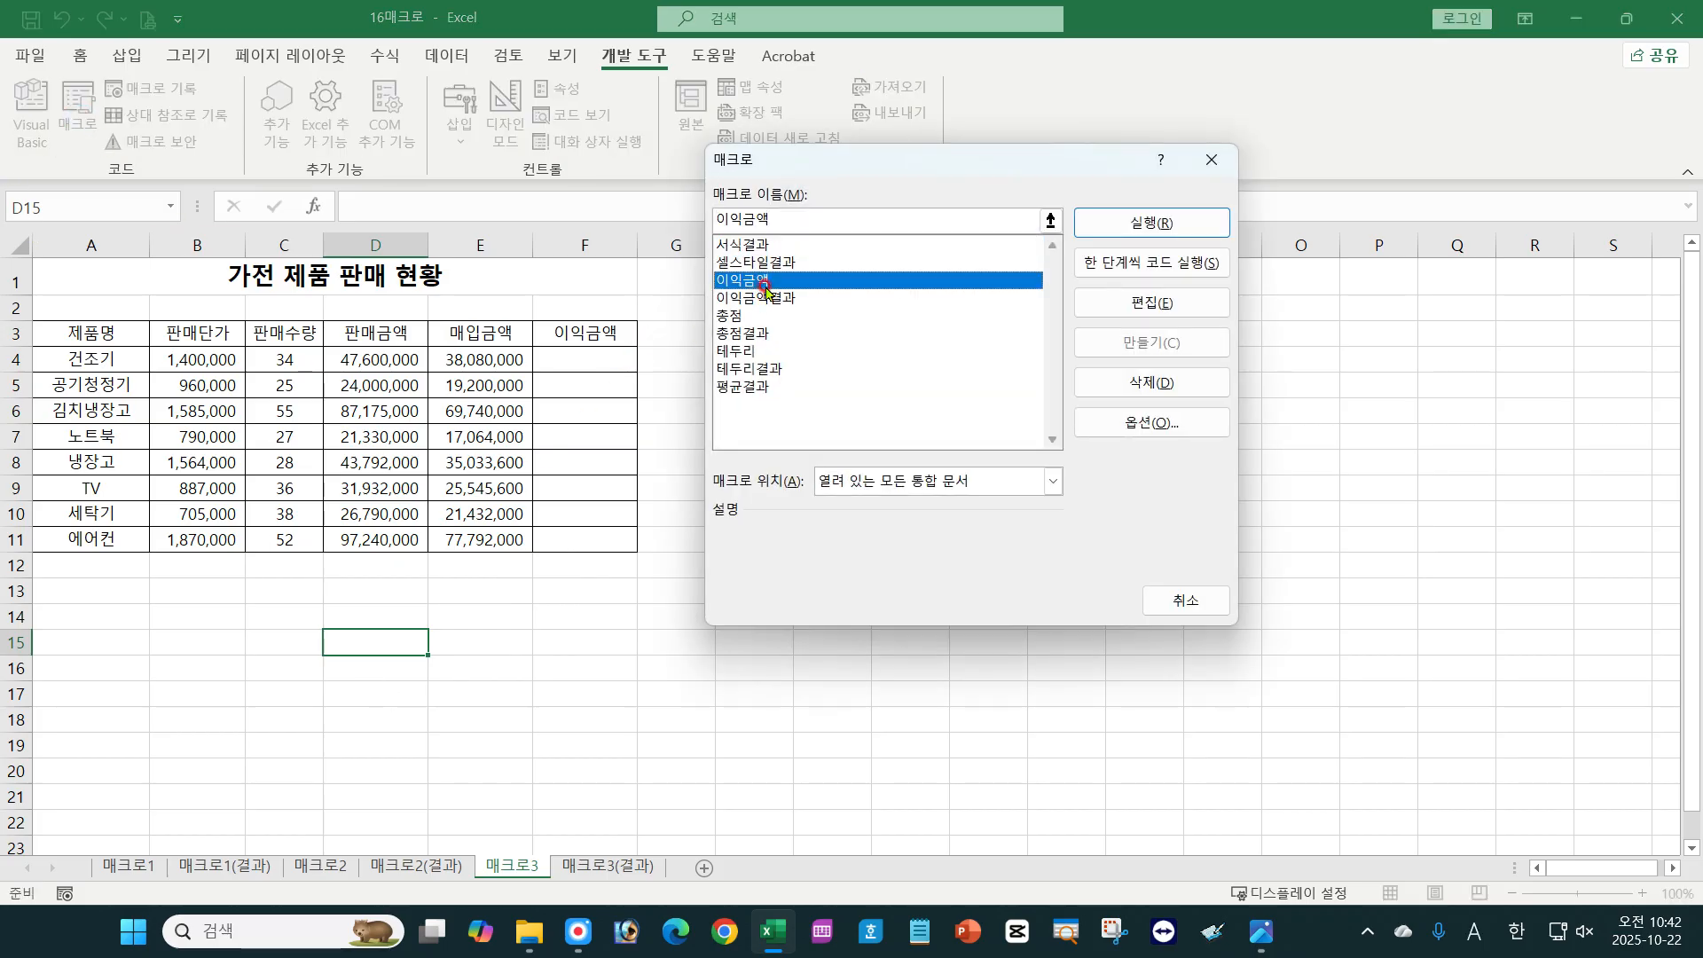
click(1102, 222)
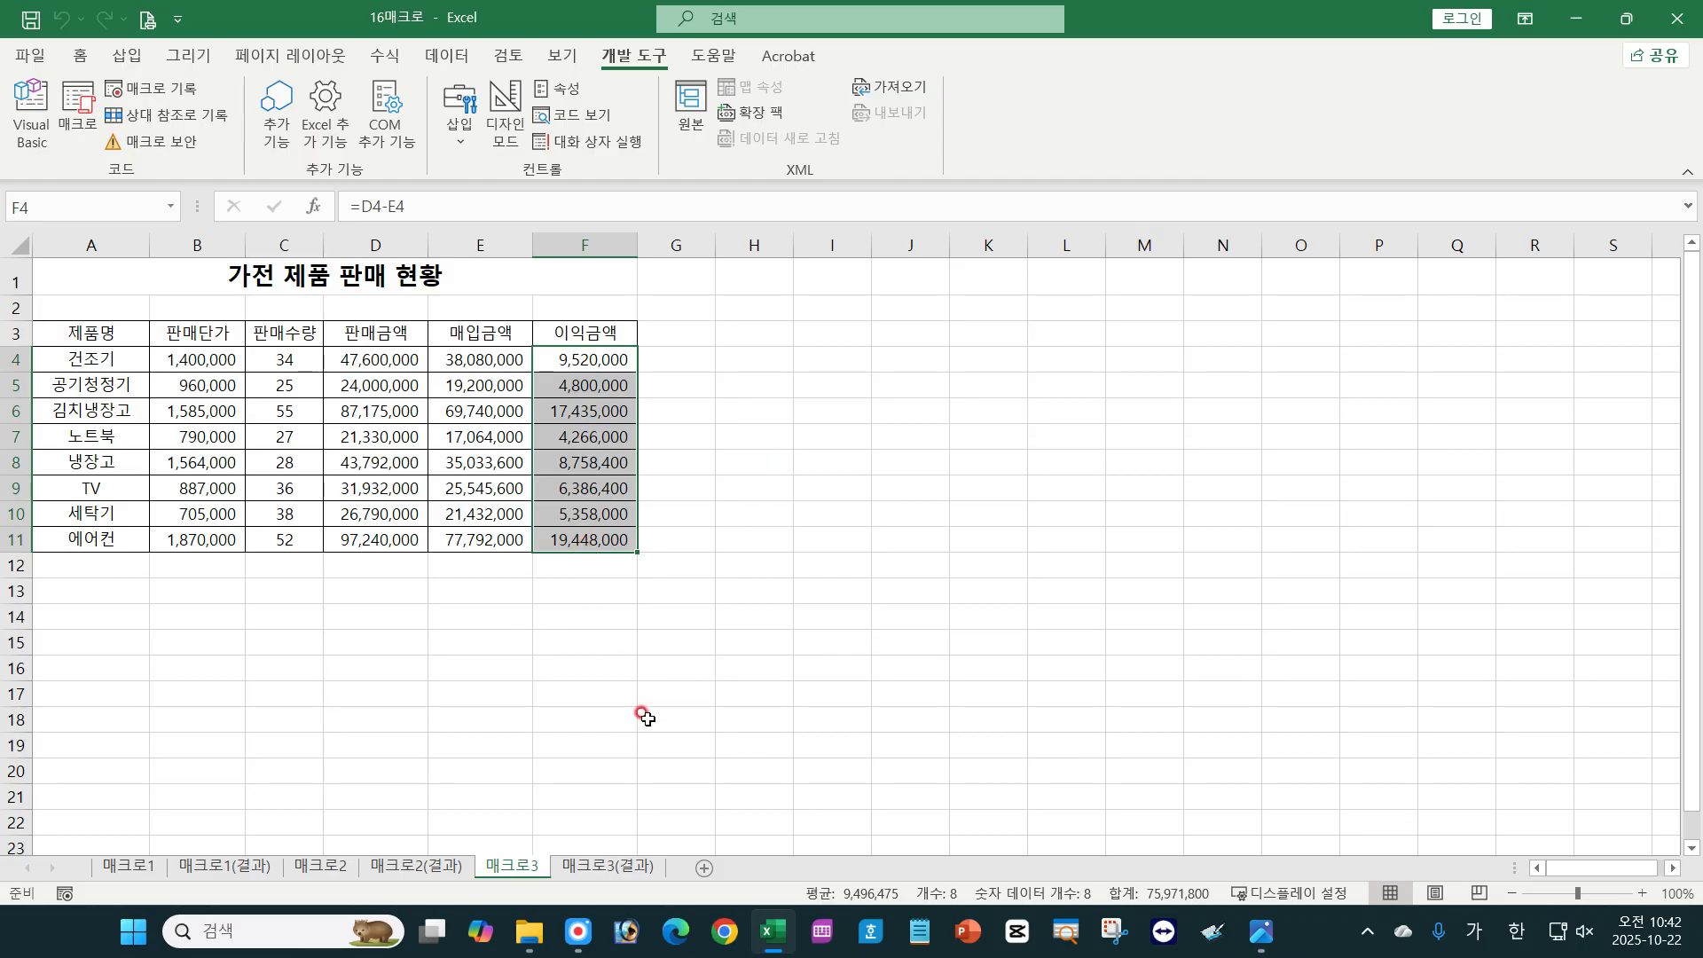
drag(417, 619, 411, 743)
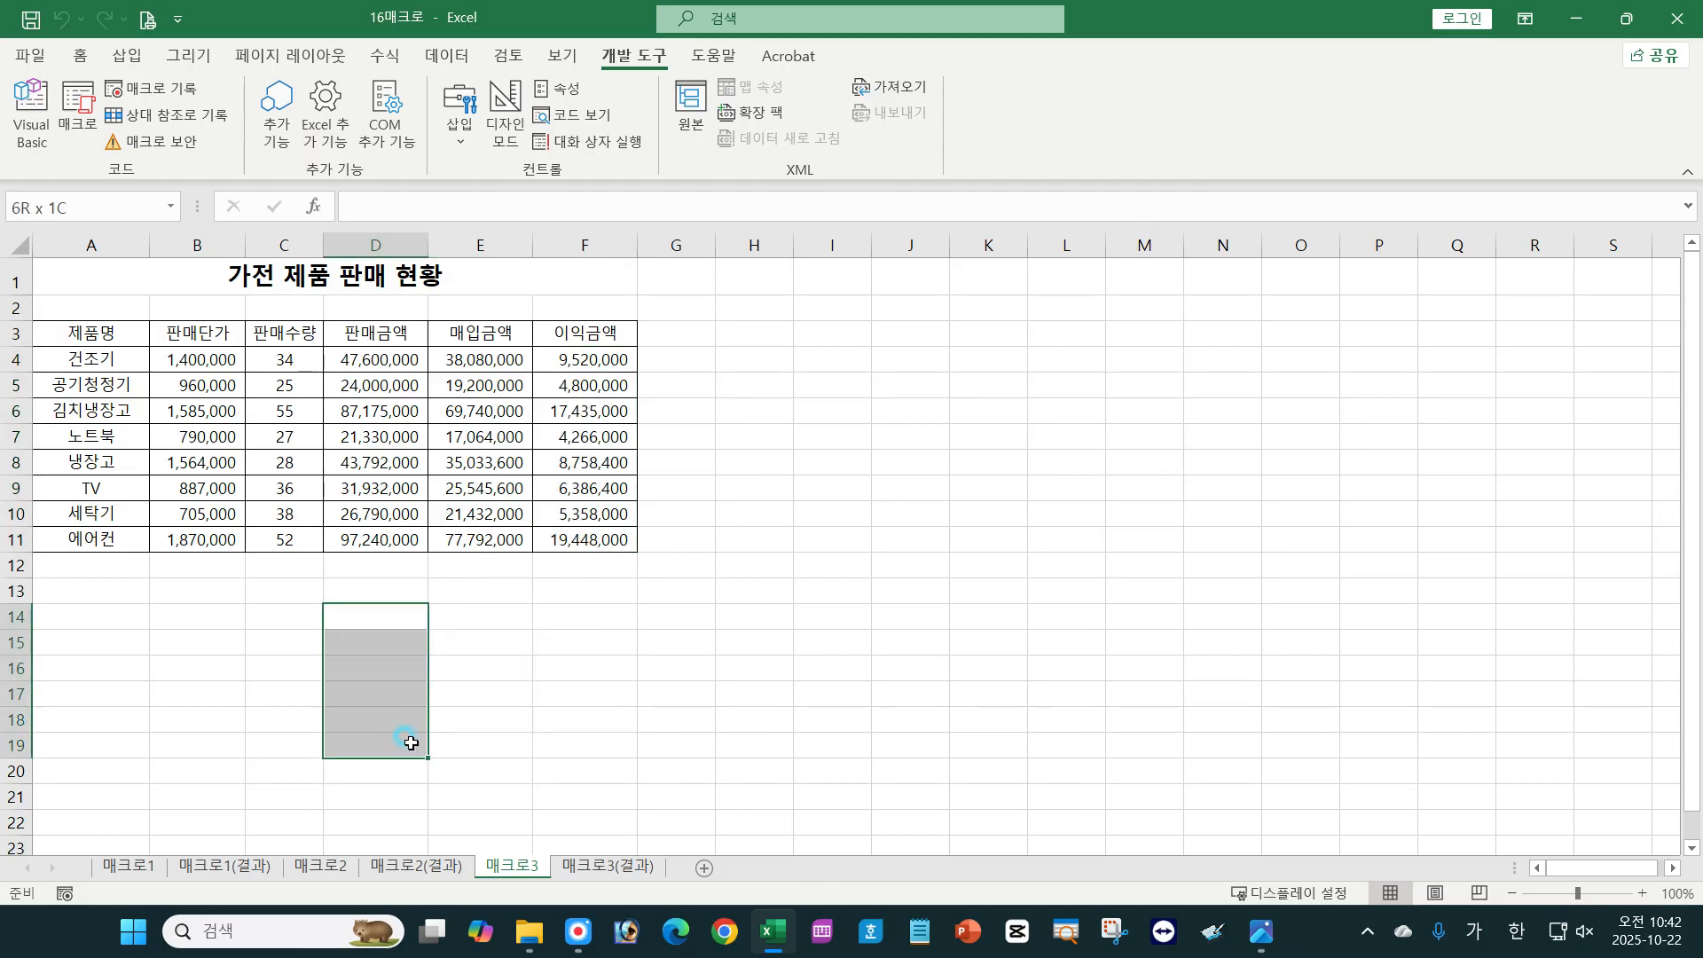
click(559, 671)
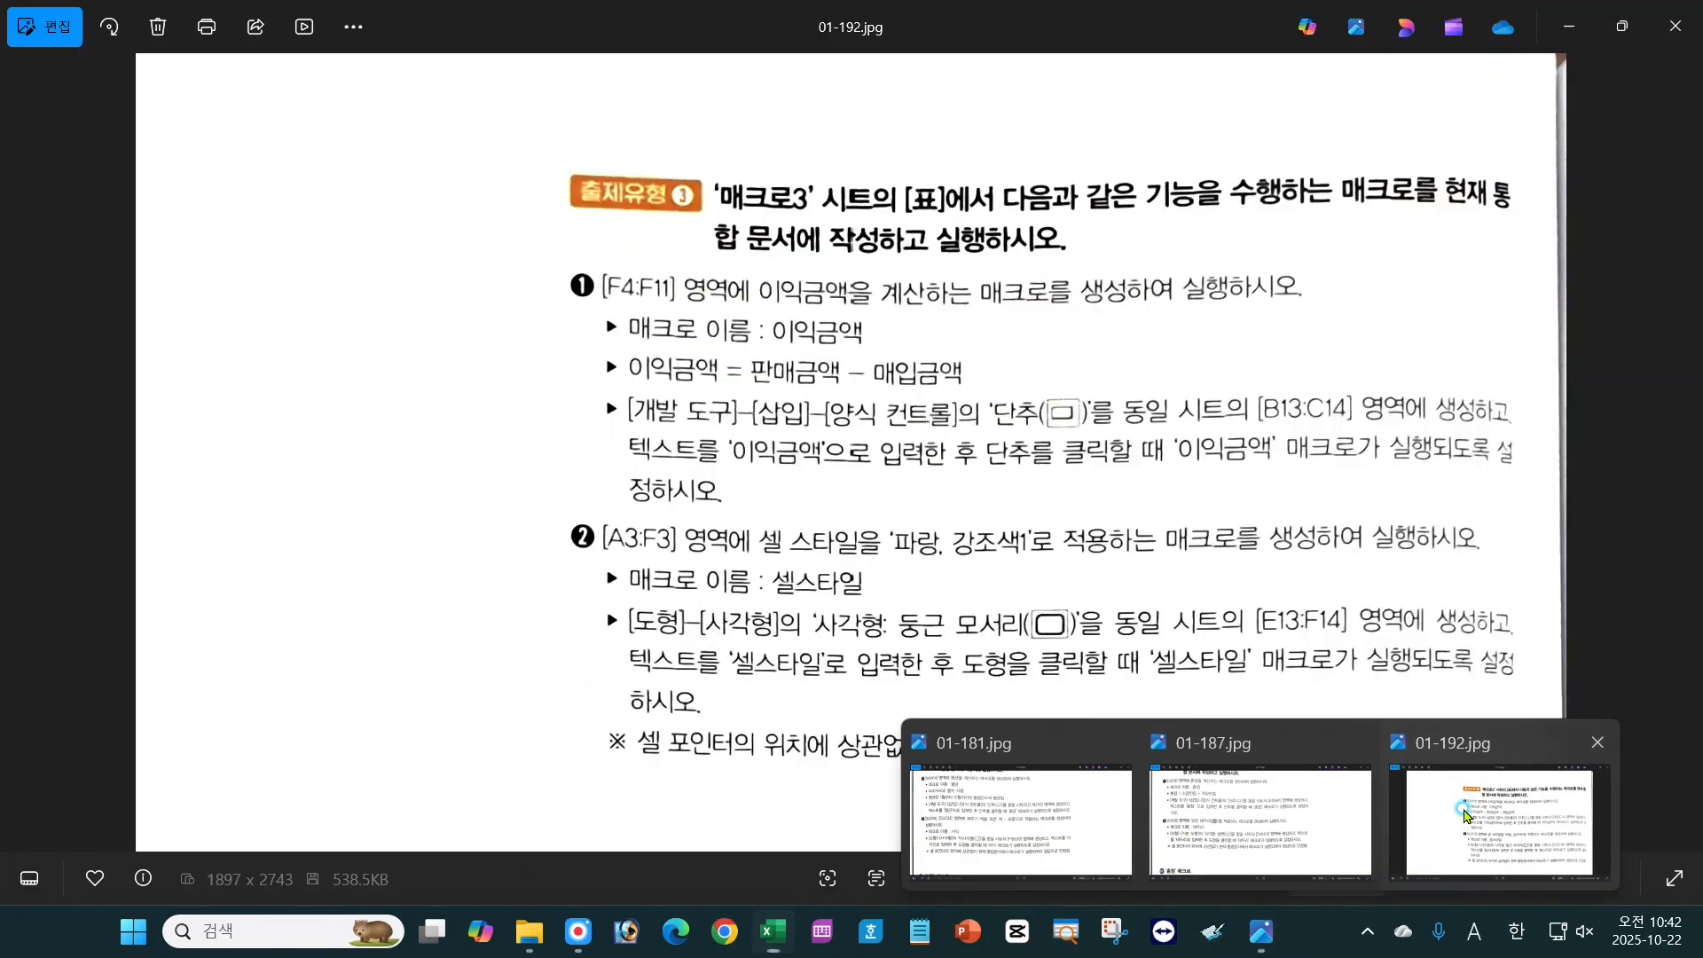
Switch to 01-192.jpg in Photos, read the 셀스타일 macro requirements for A3:F3, and return to Excel.
click(1260, 803)
scroll(852, 599, down, 3)
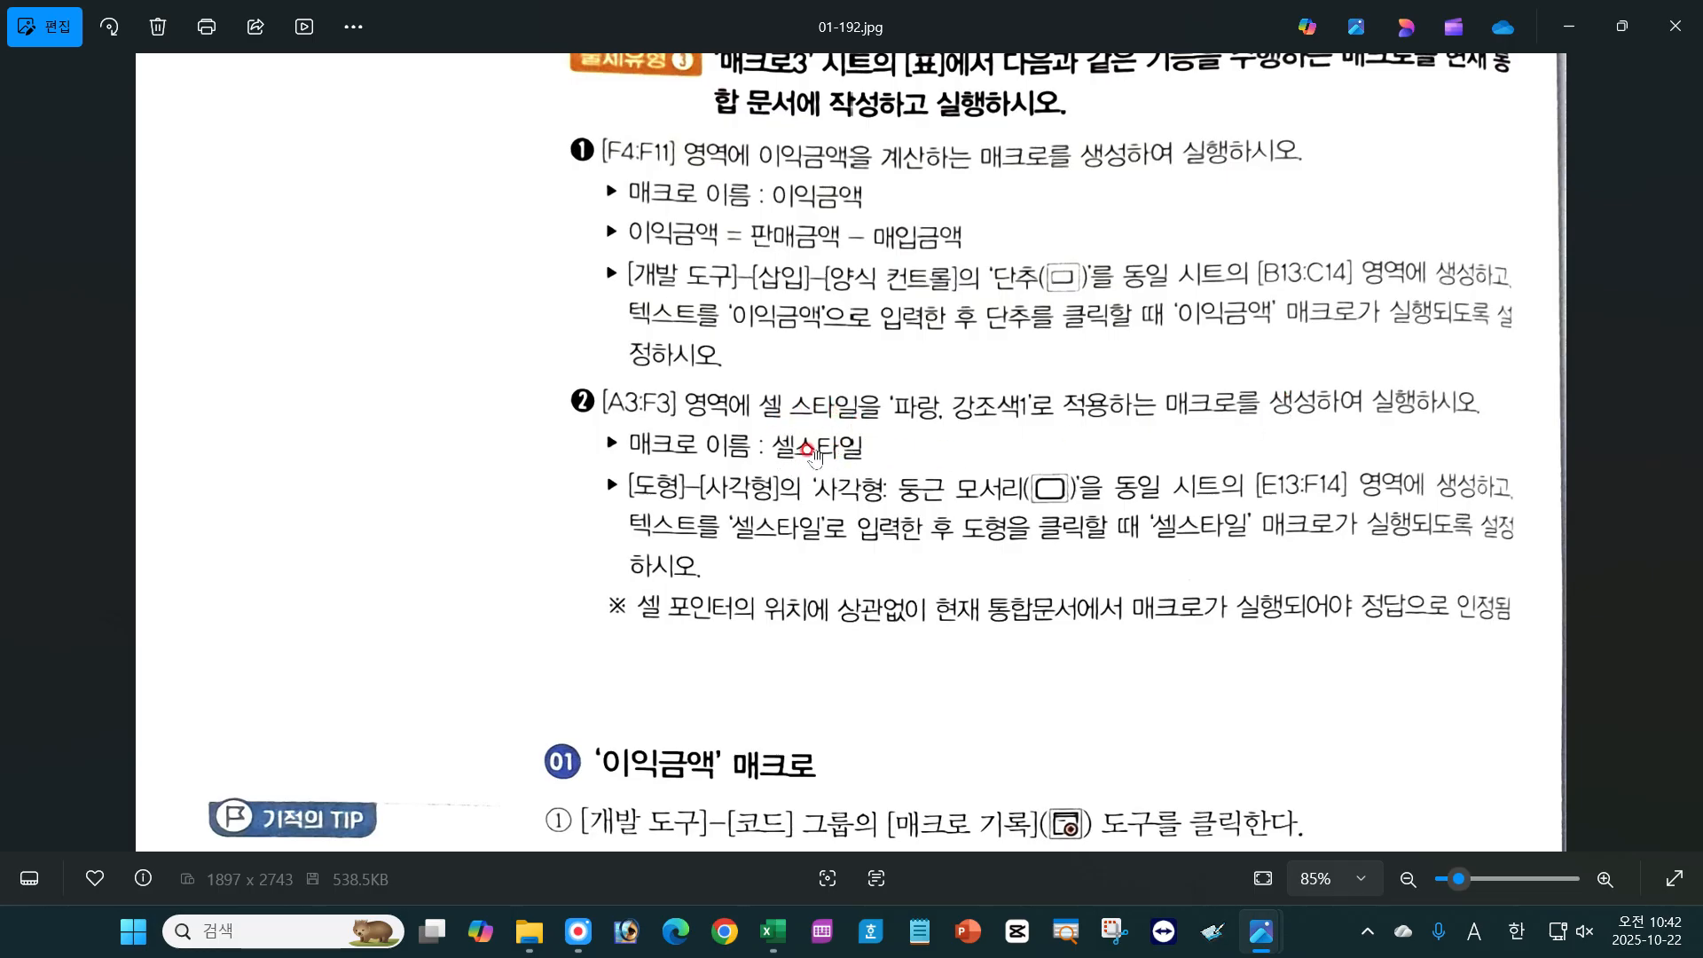
click(739, 794)
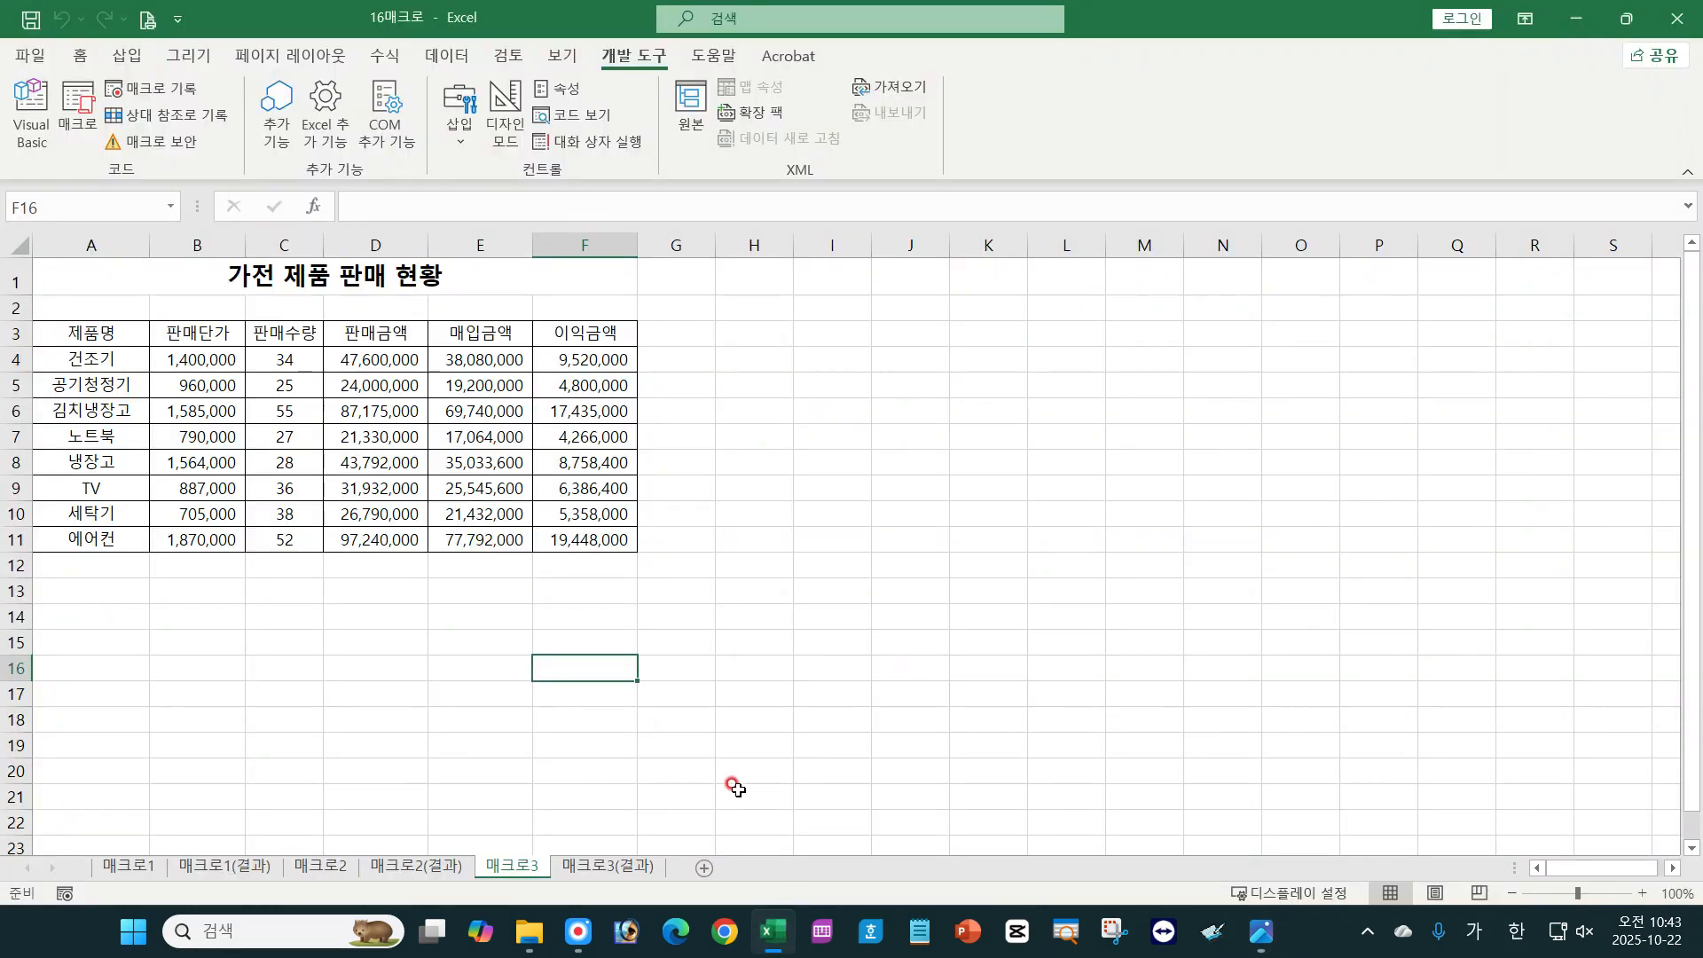
Start recording a macro named 셀스타일, stored in the current workbook.
click(161, 92)
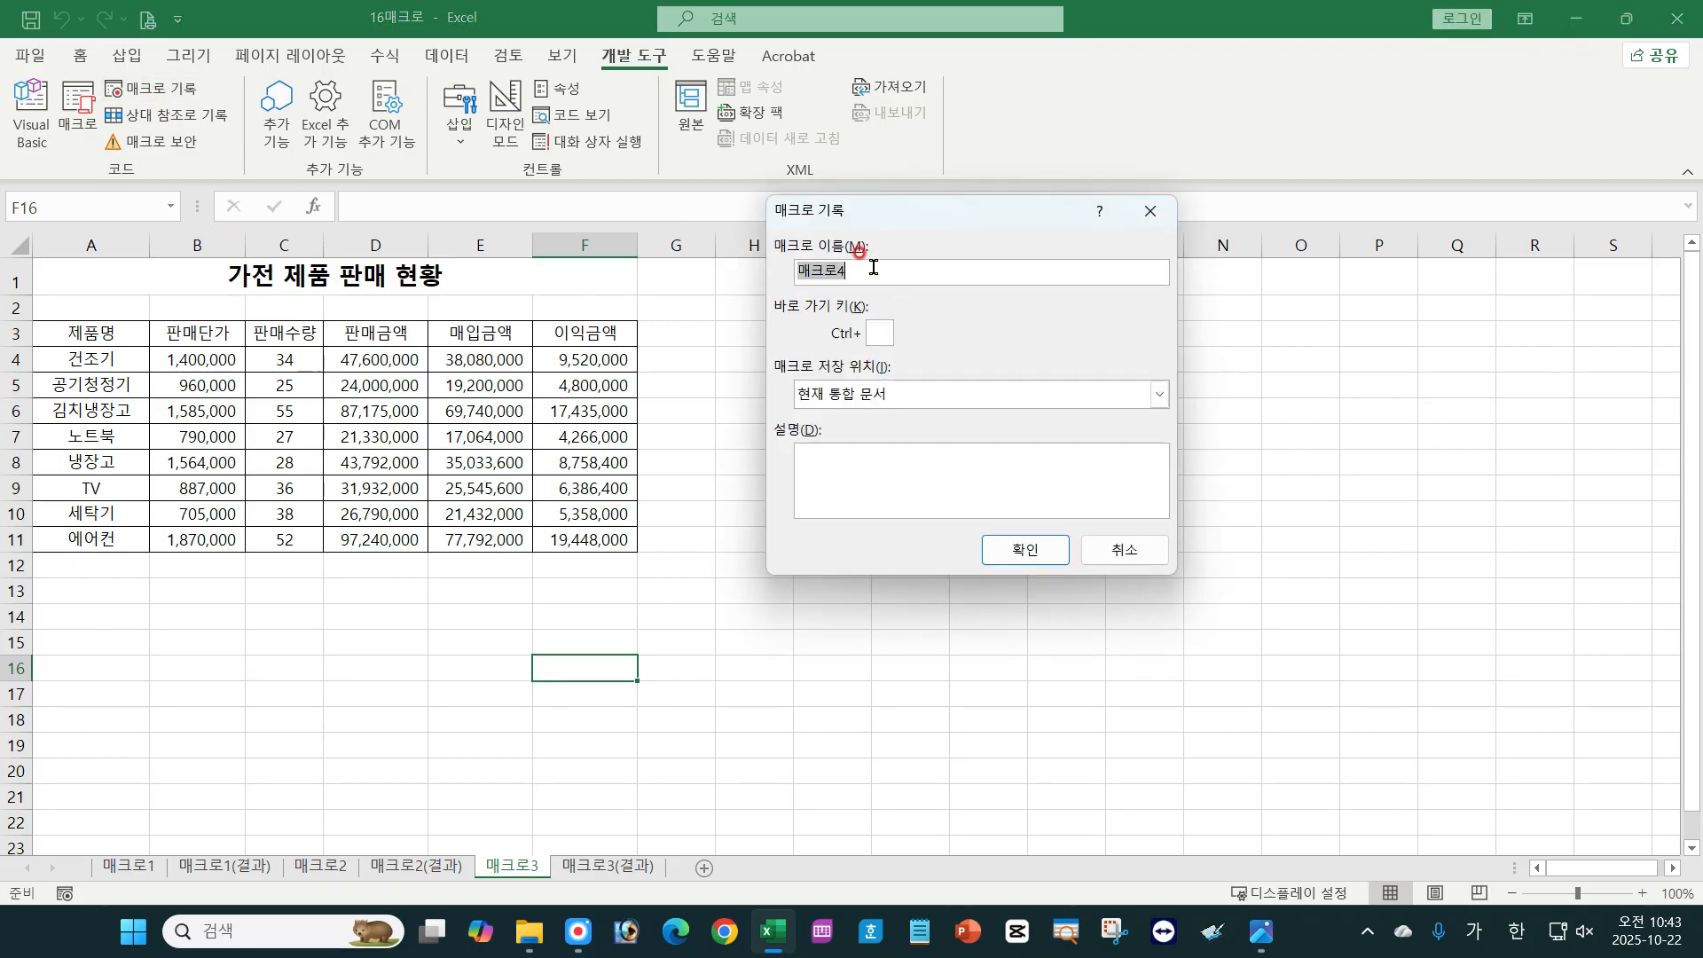
text(셀스타일)
click(1018, 550)
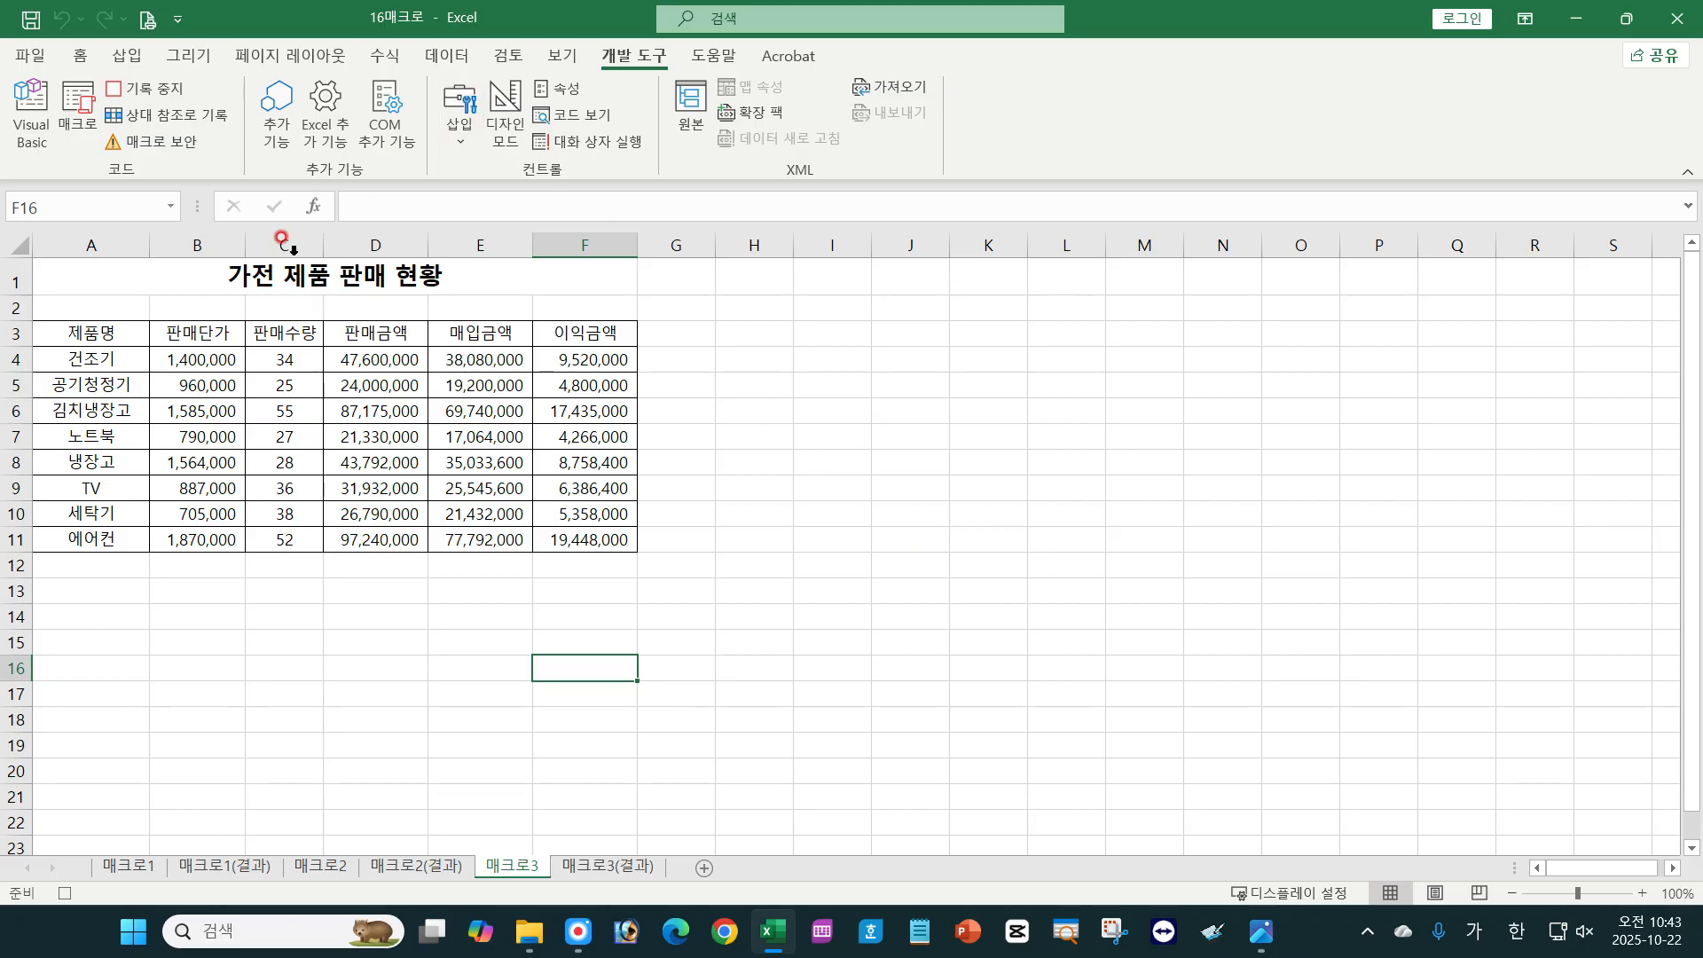
Apply the 강조색1 cell style to the header cells A3:F3 while the macro is being recorded.
drag(89, 334, 596, 342)
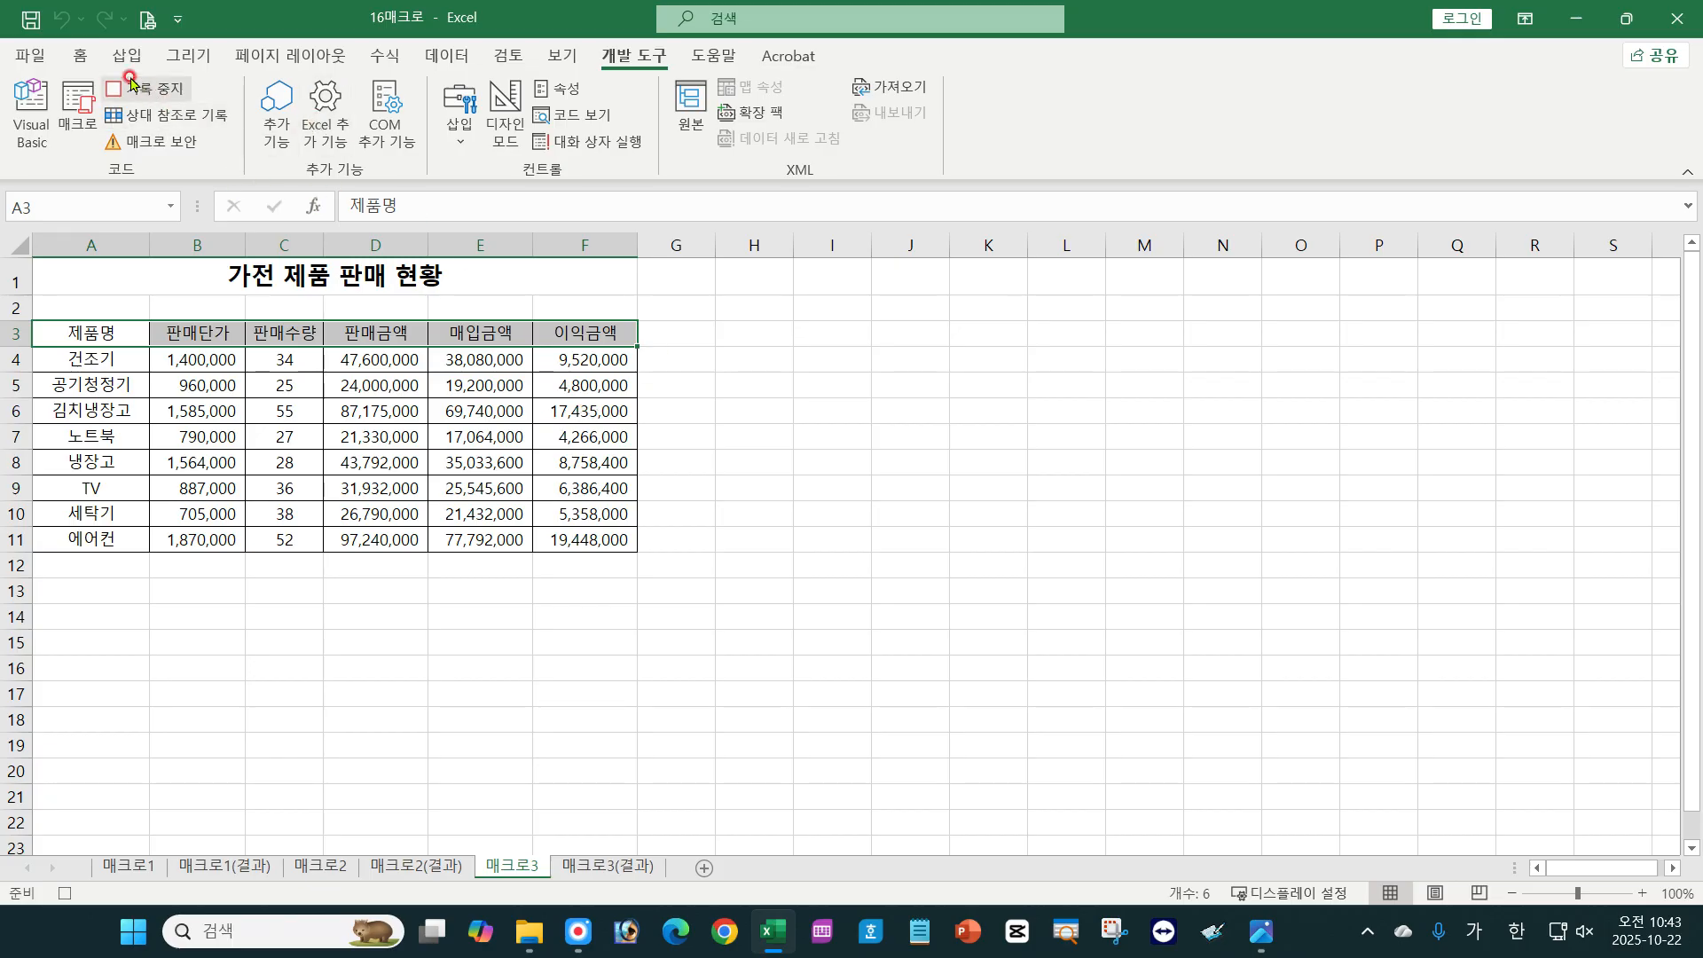
click(80, 55)
click(138, 61)
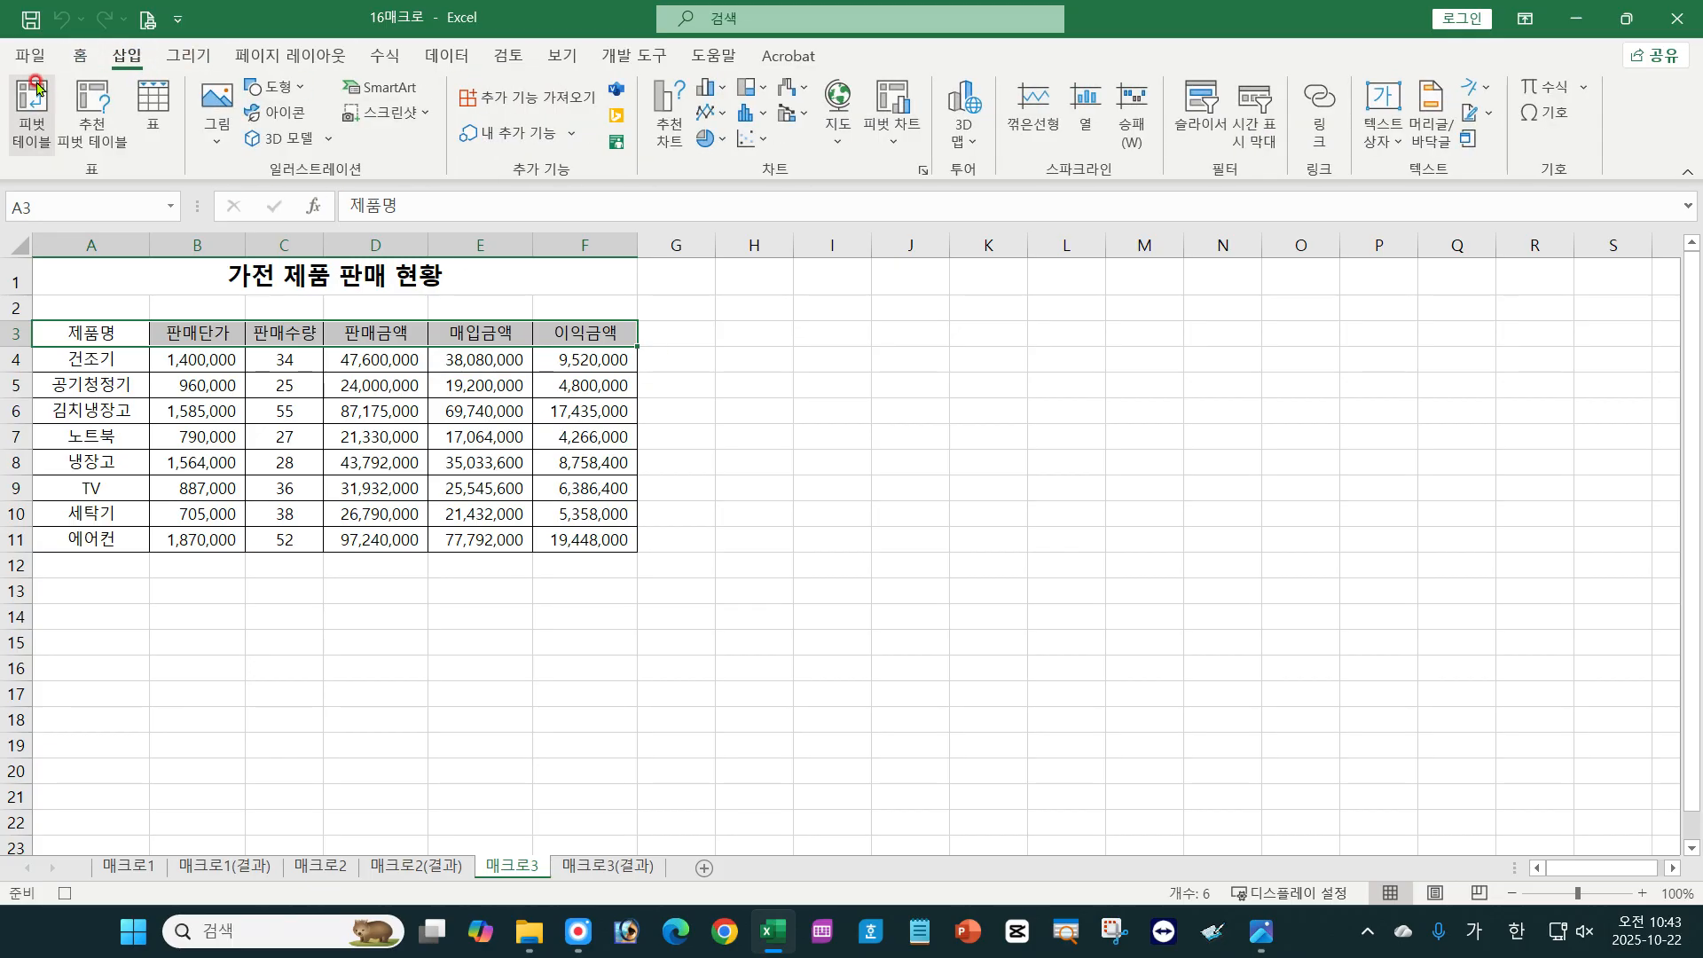
click(88, 60)
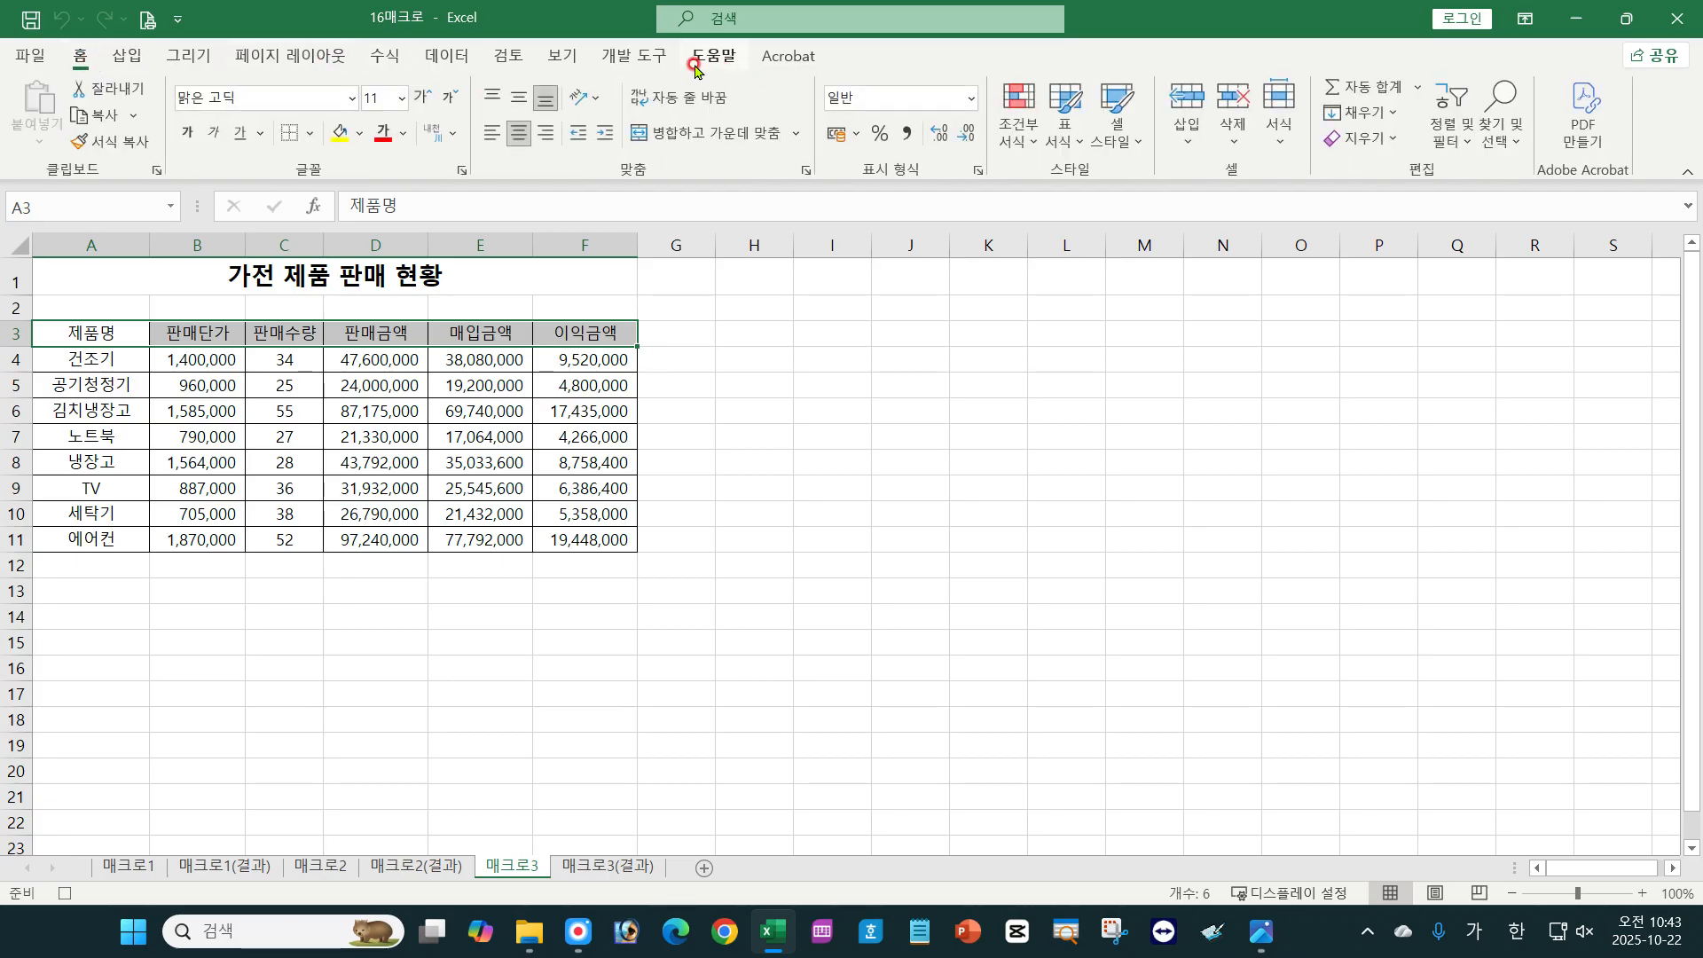
click(634, 57)
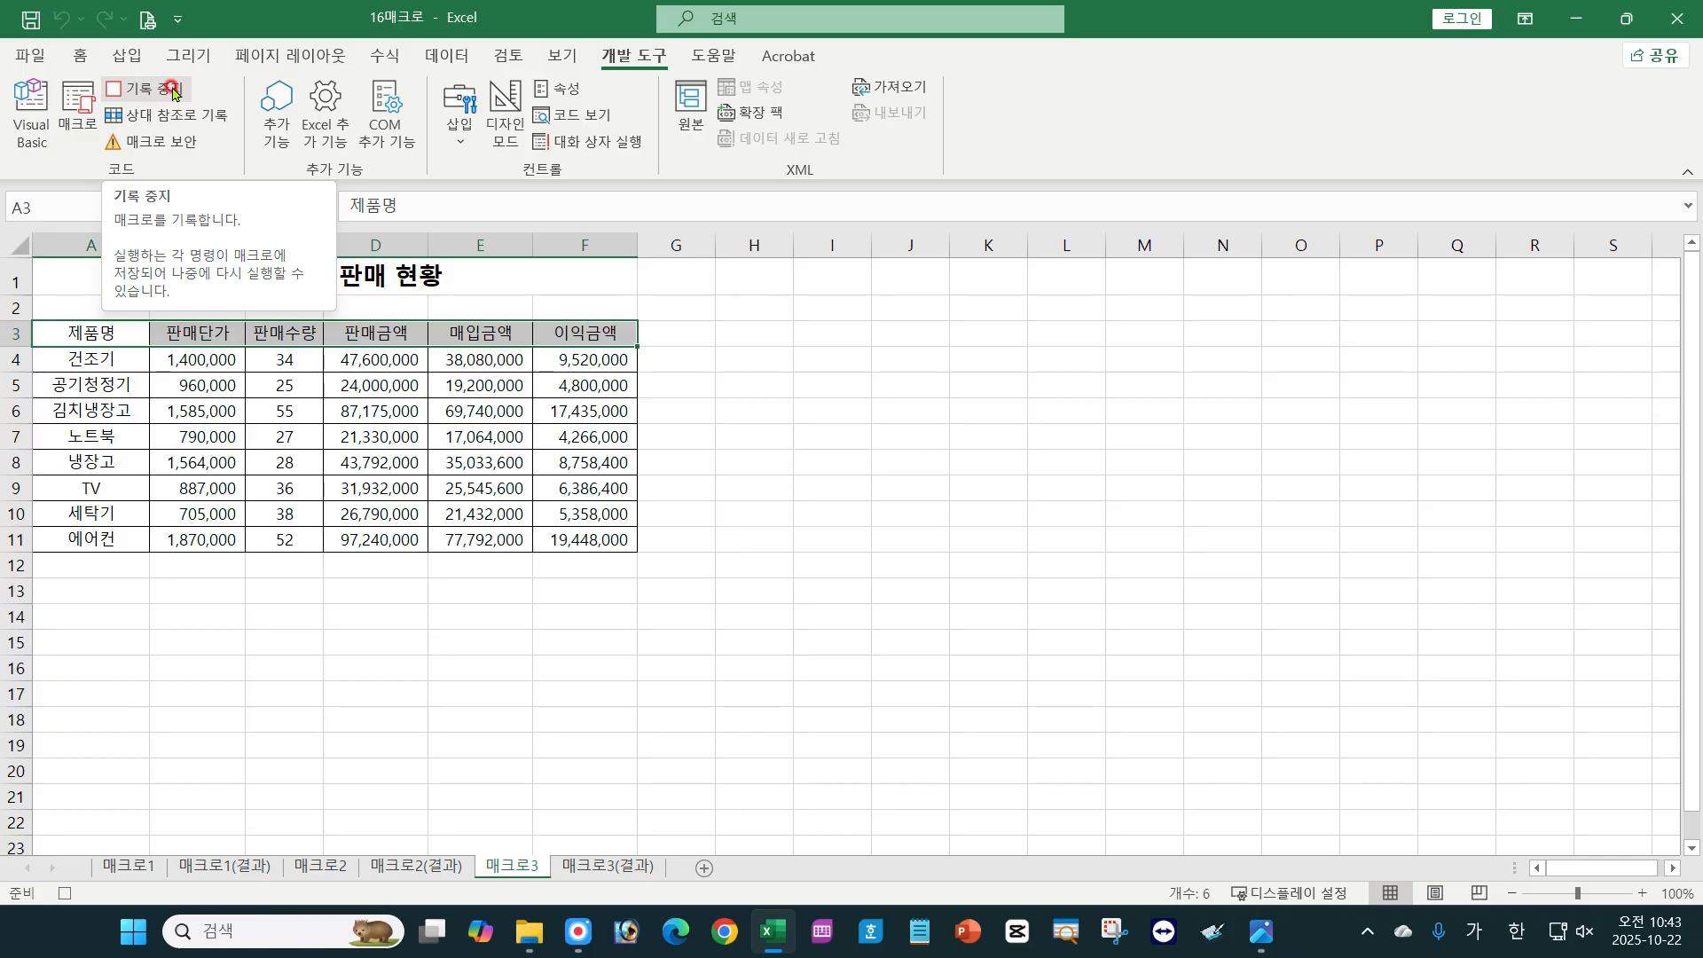
click(80, 58)
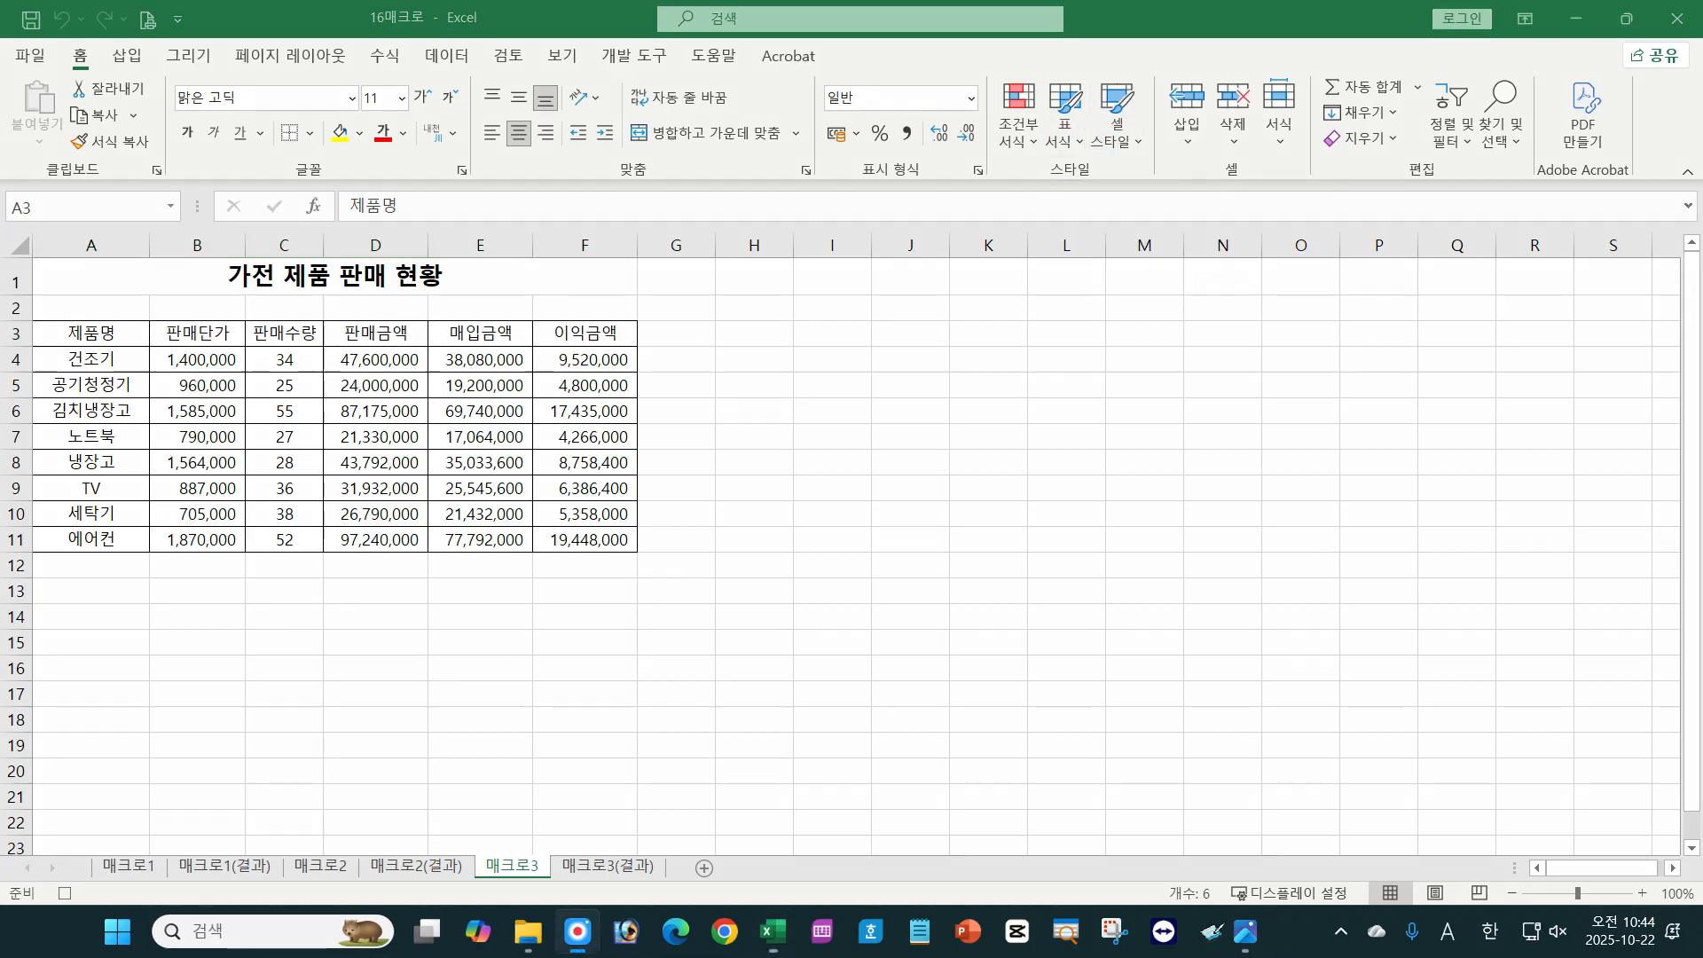
mouse_move(1069, 299)
mouse_down()
mouse_move(1224, 387)
mouse_move(1383, 373)
mouse_up()
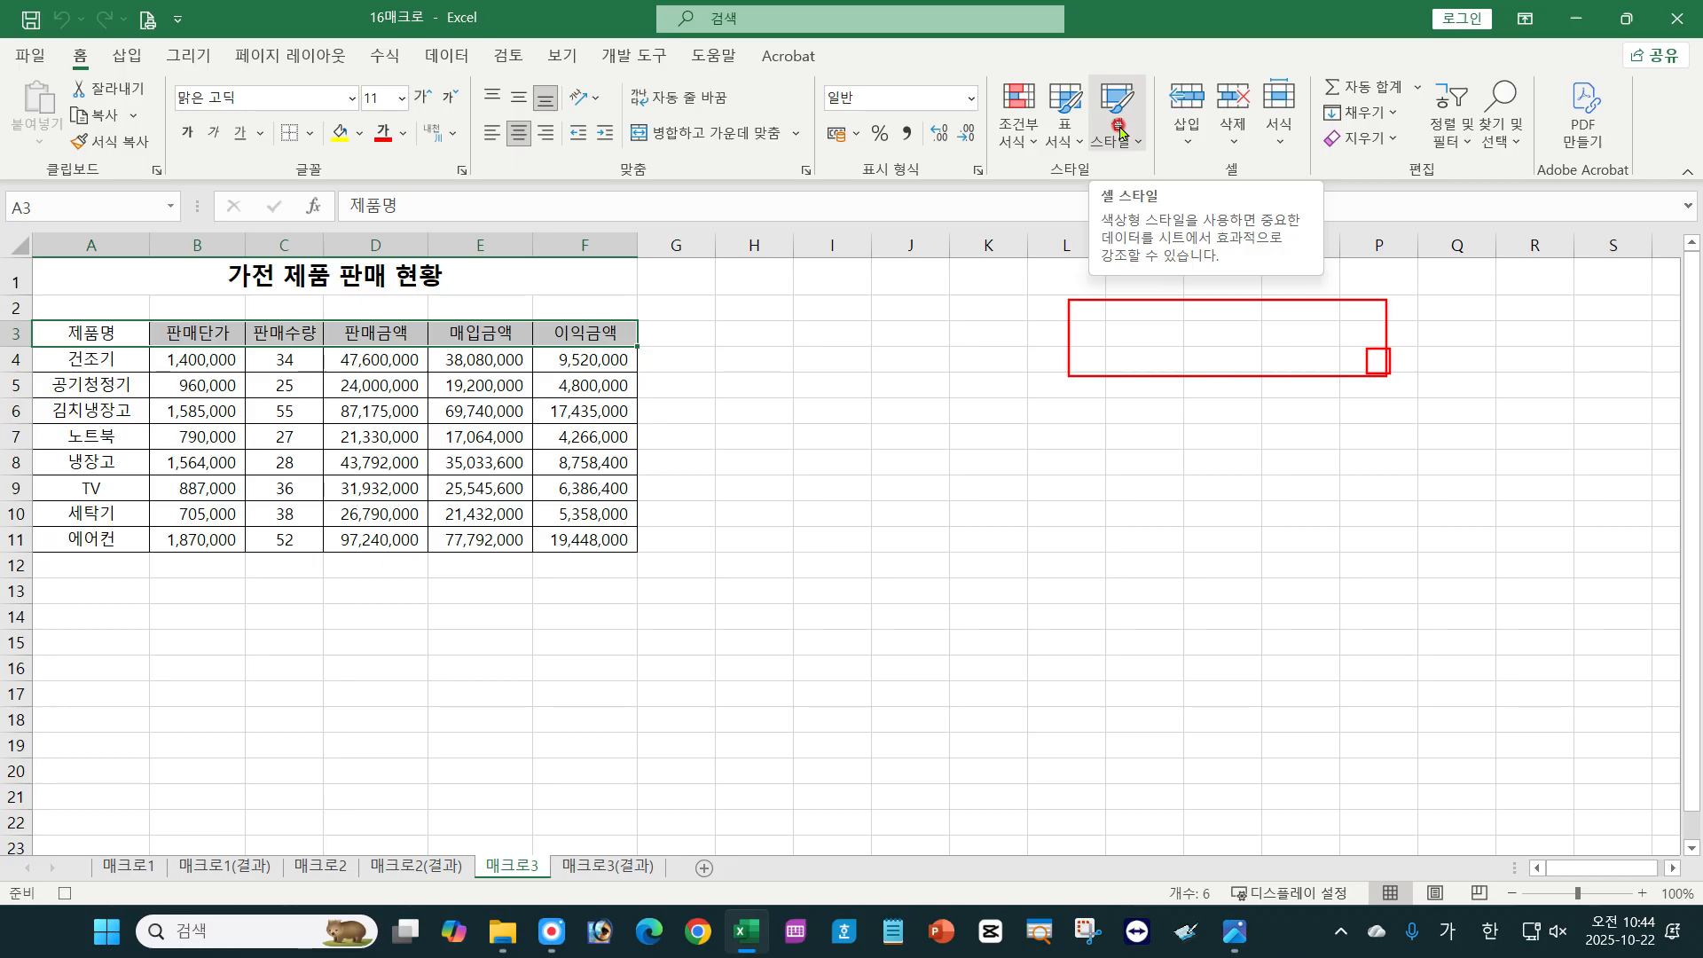
click(1118, 124)
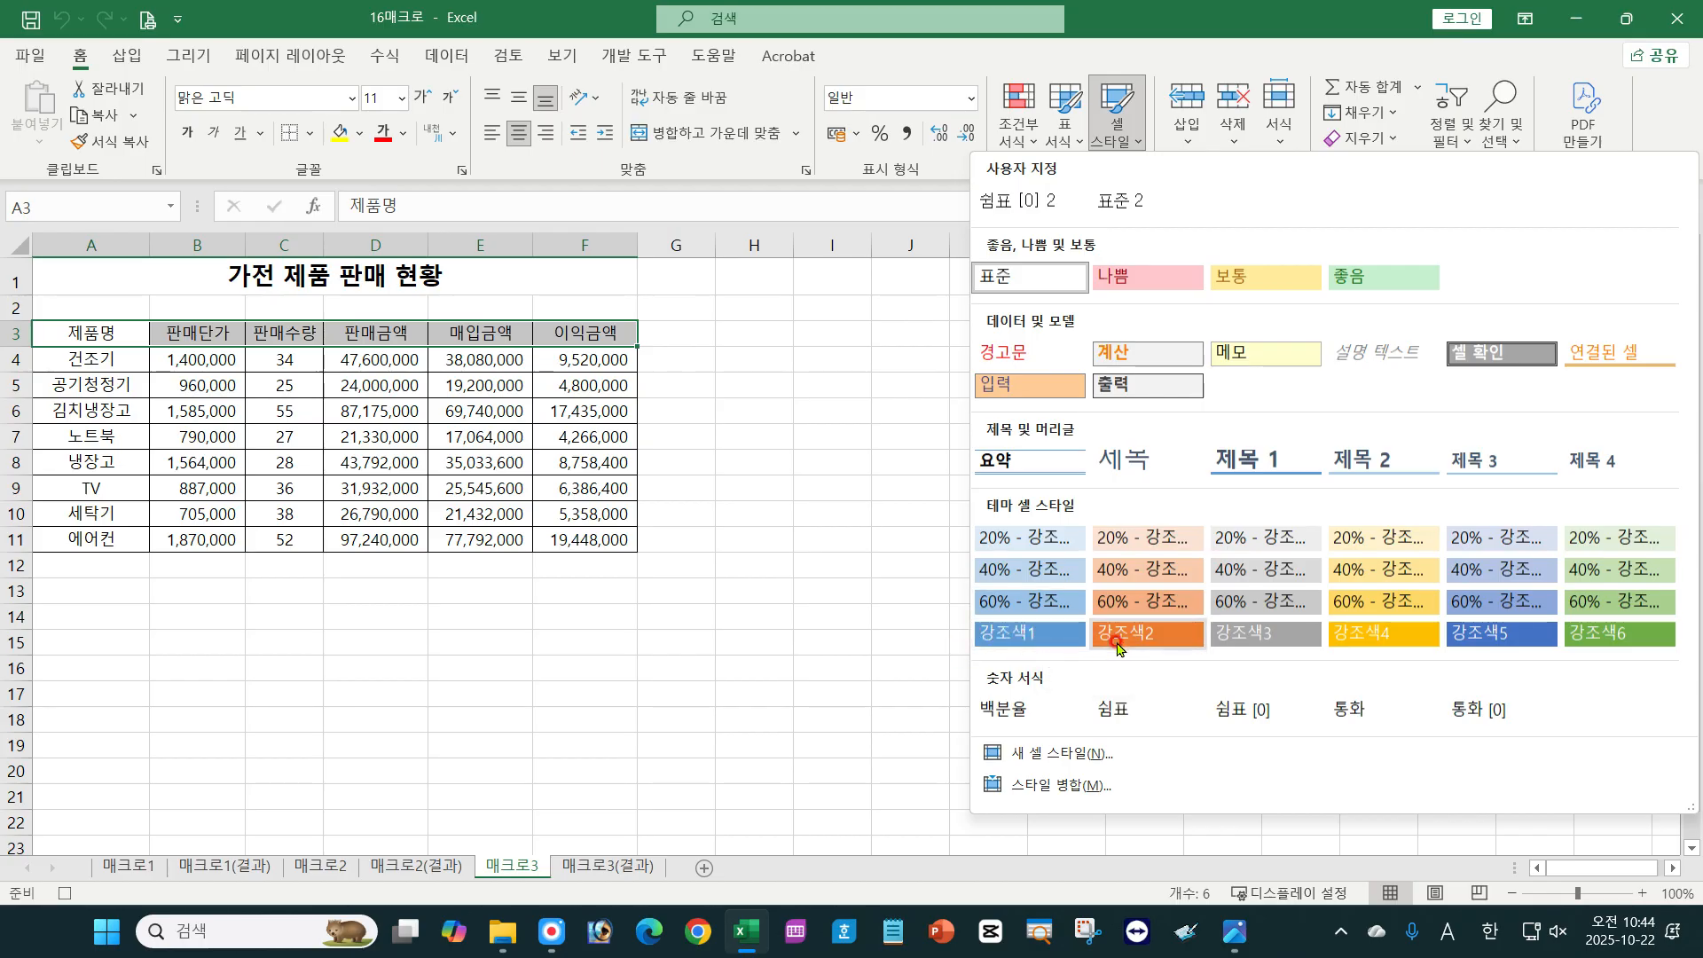
click(1050, 636)
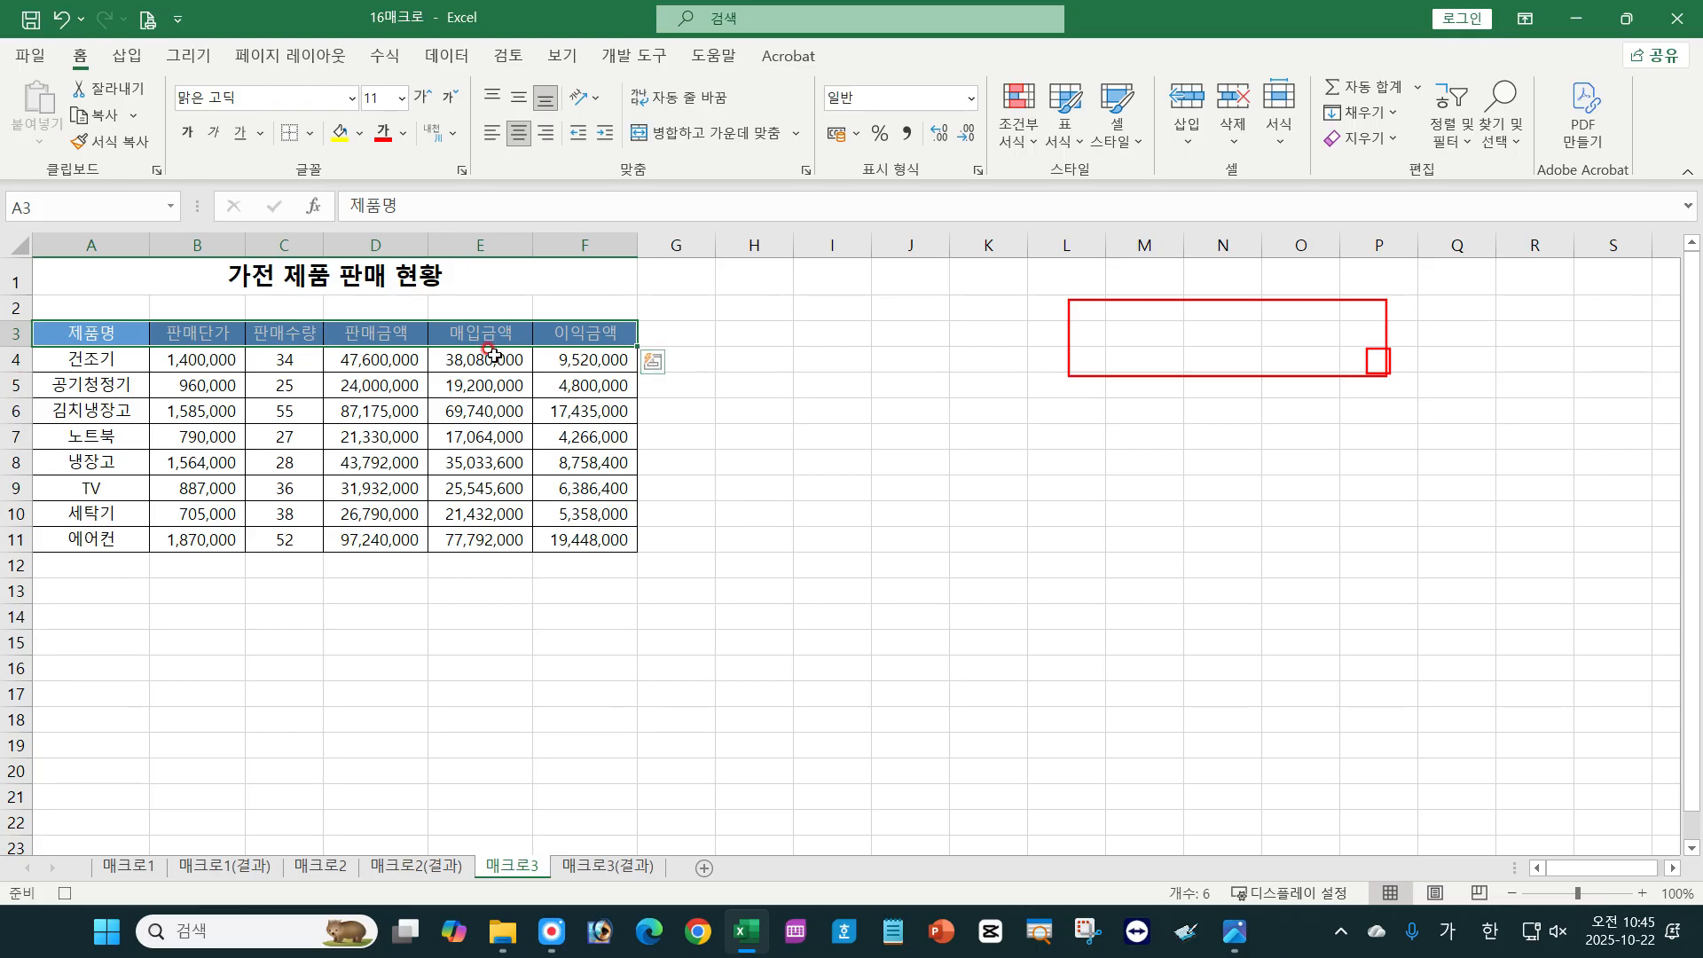
Stop recording the 셀스타일 macro and deselect the header row.
click(633, 55)
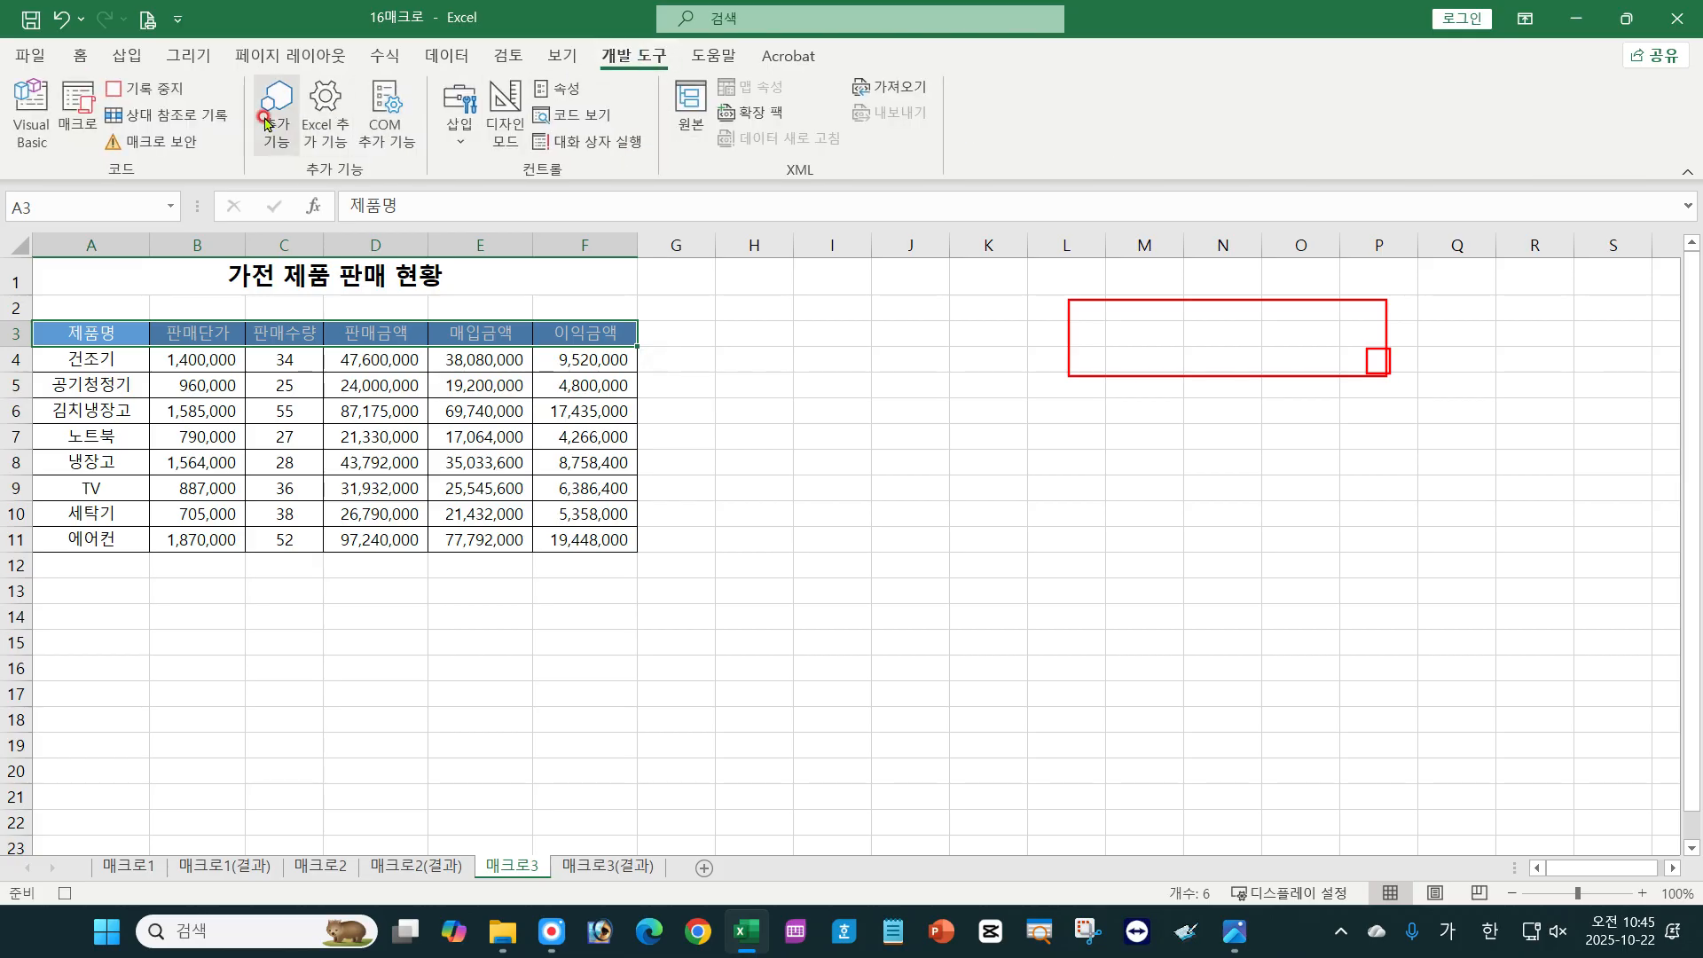
click(161, 92)
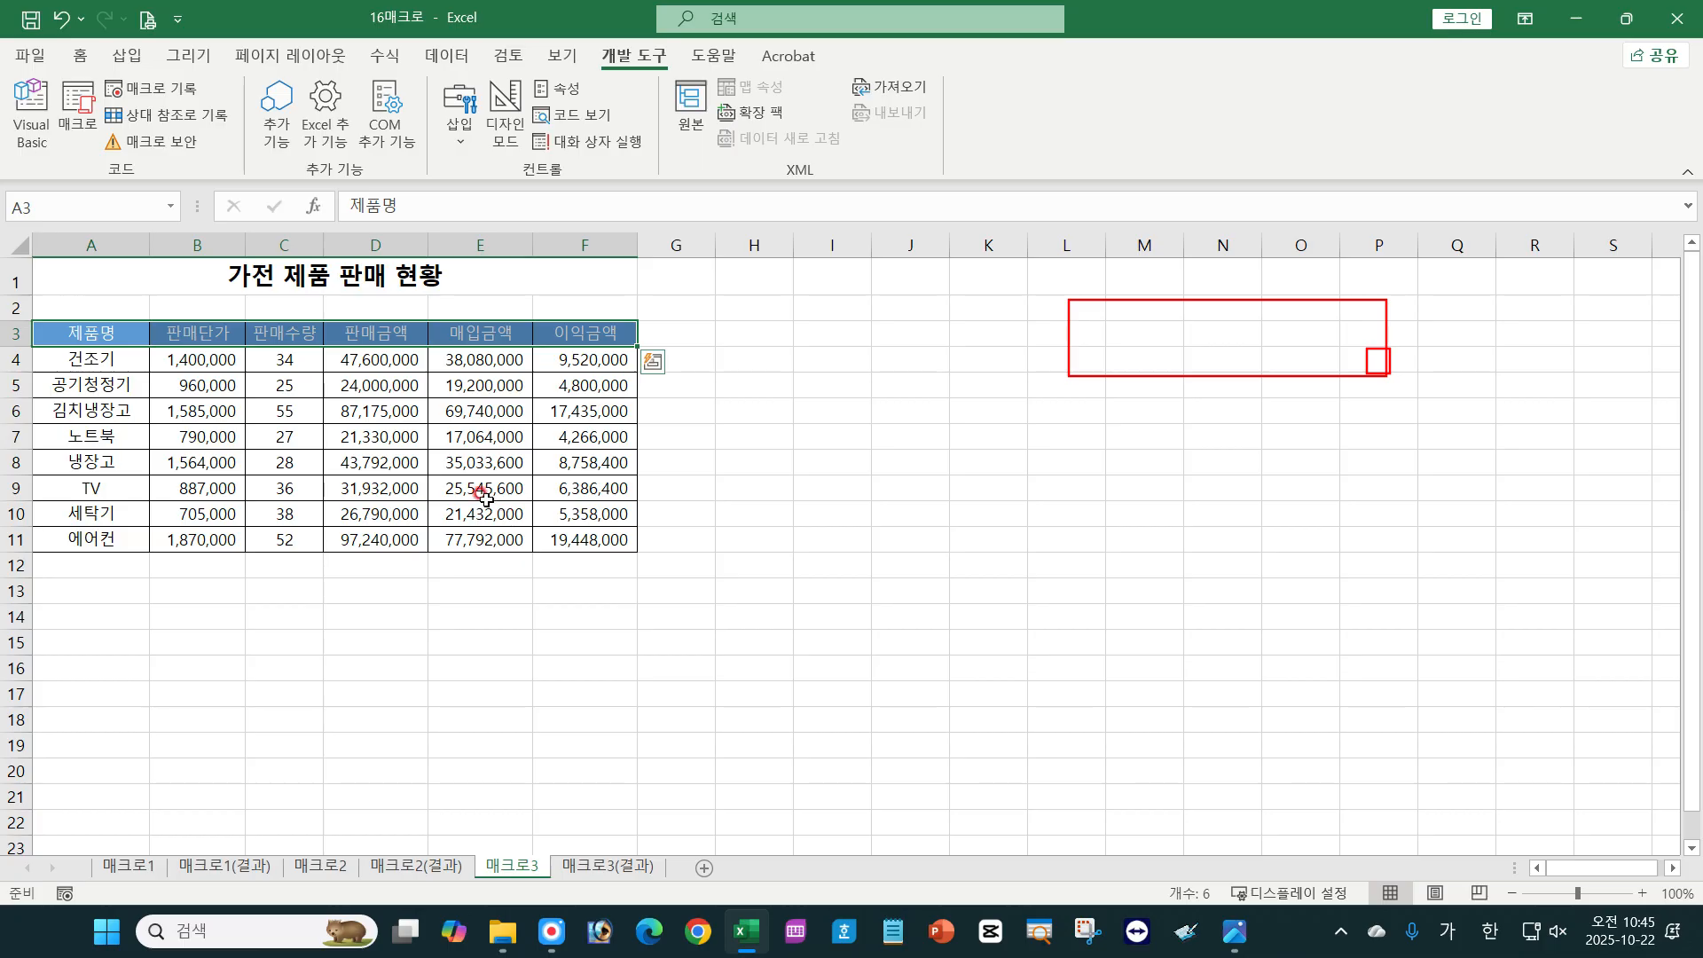
click(736, 593)
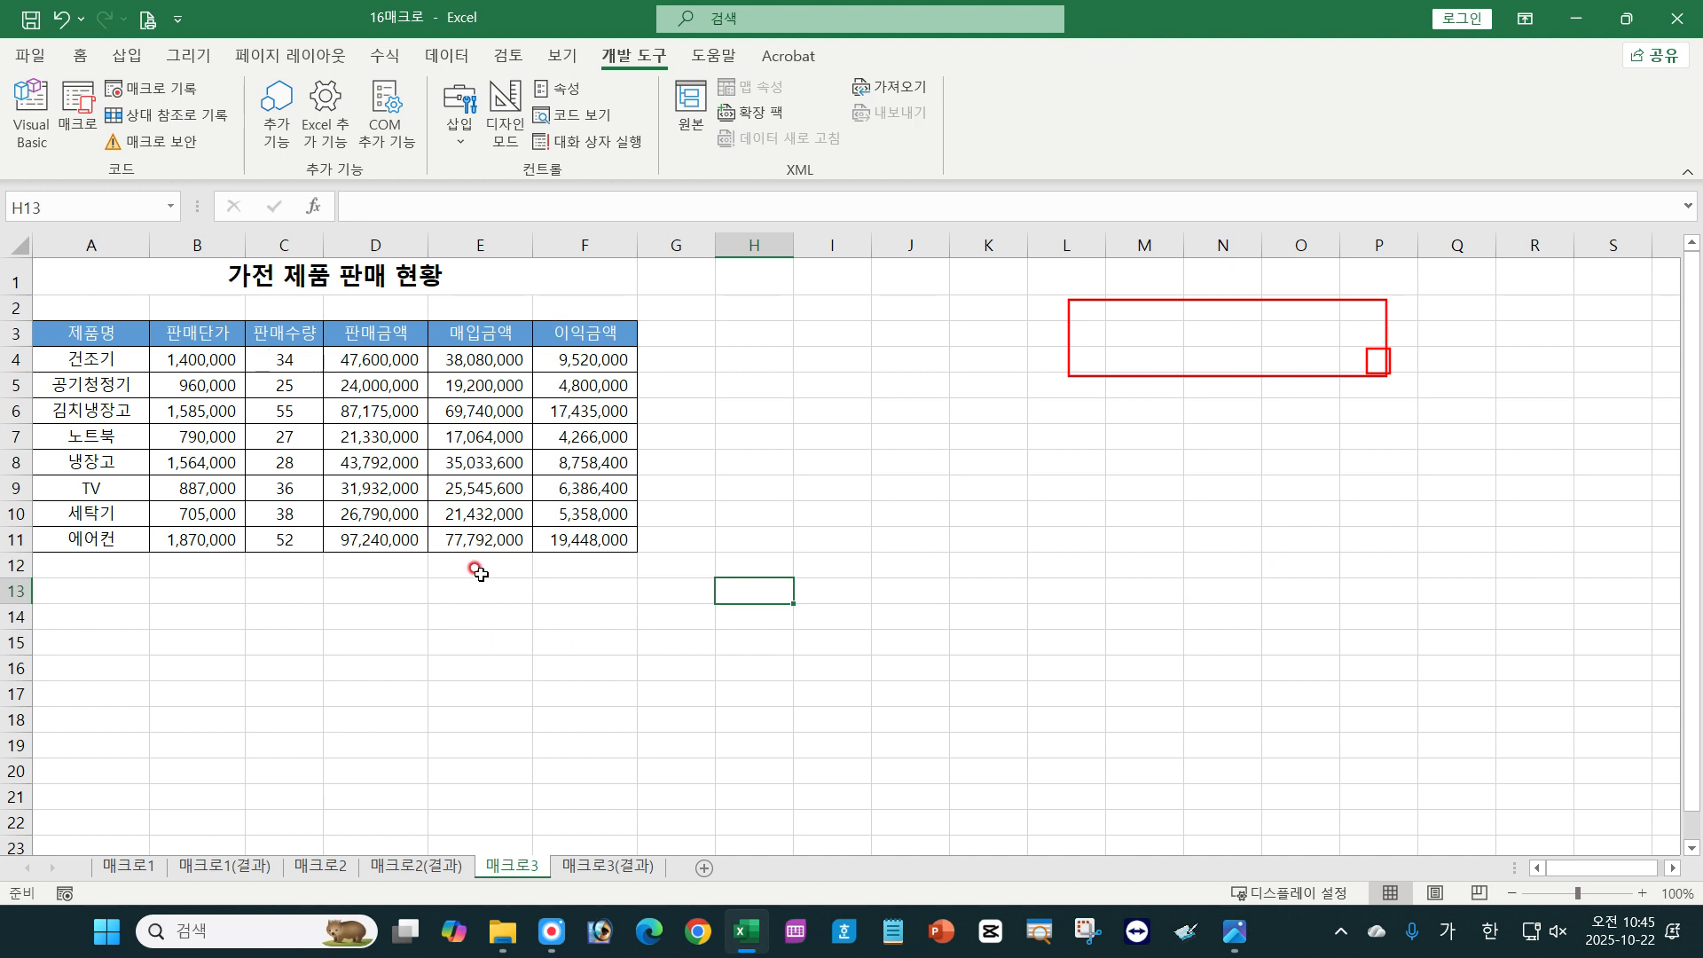
Remove the fill from A3:F3, set its font color to 자동, and deselect the range.
drag(80, 335, 529, 333)
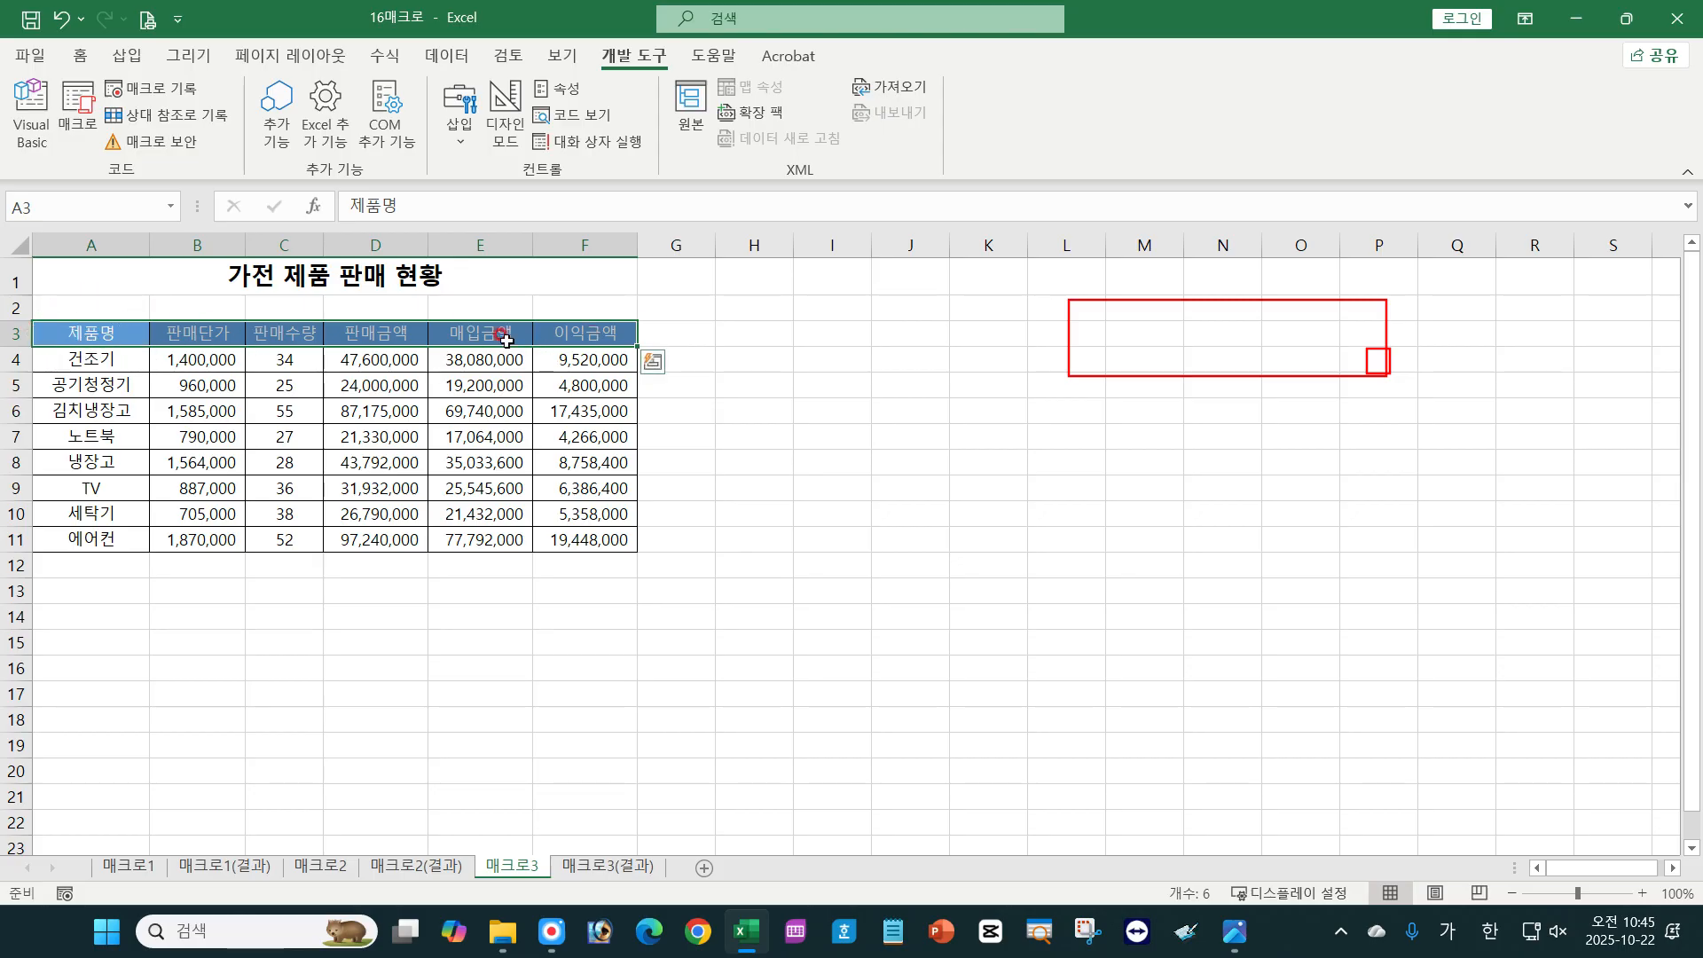
click(79, 56)
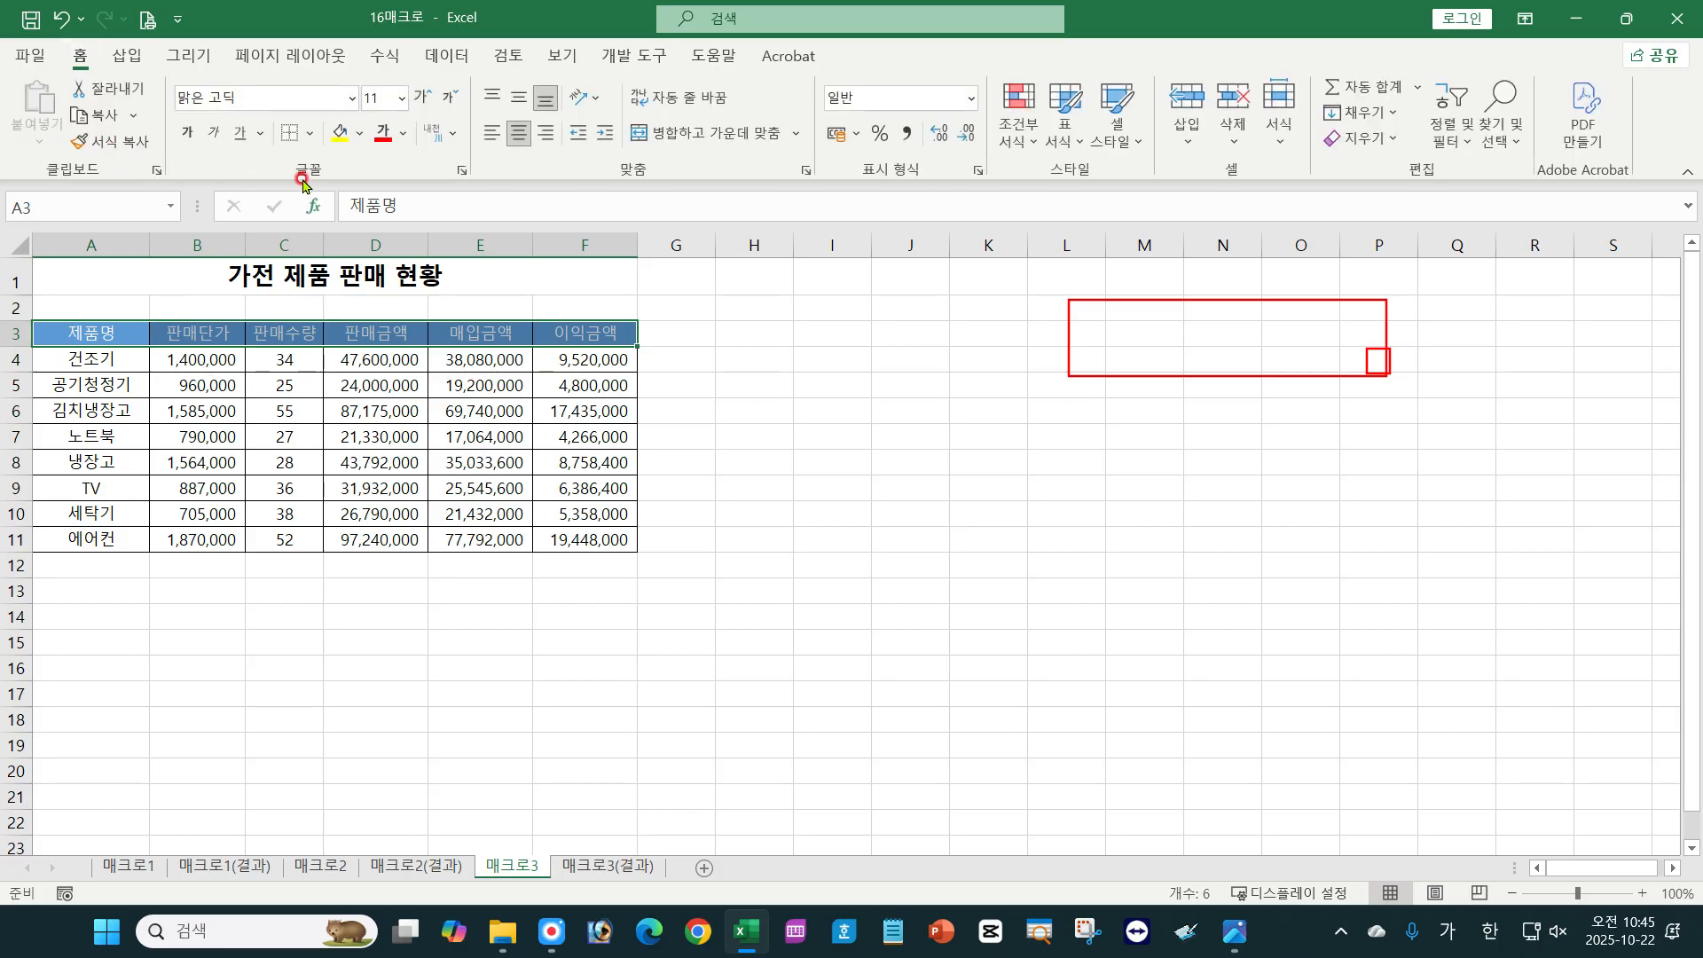
click(362, 135)
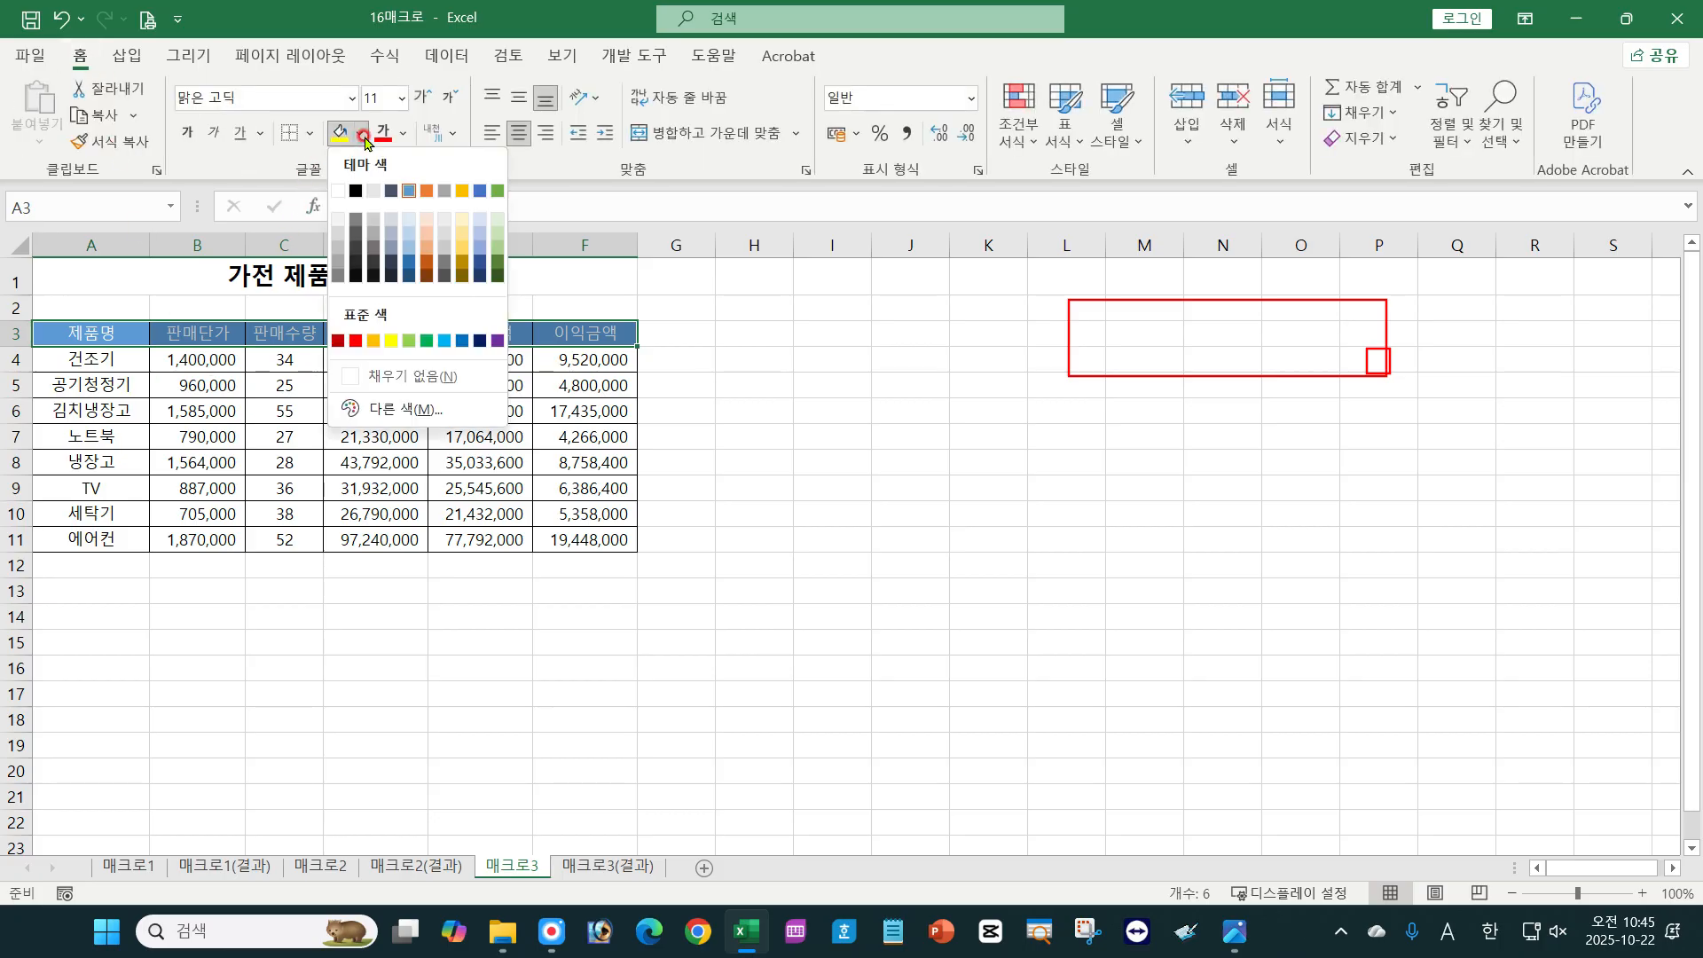
click(395, 379)
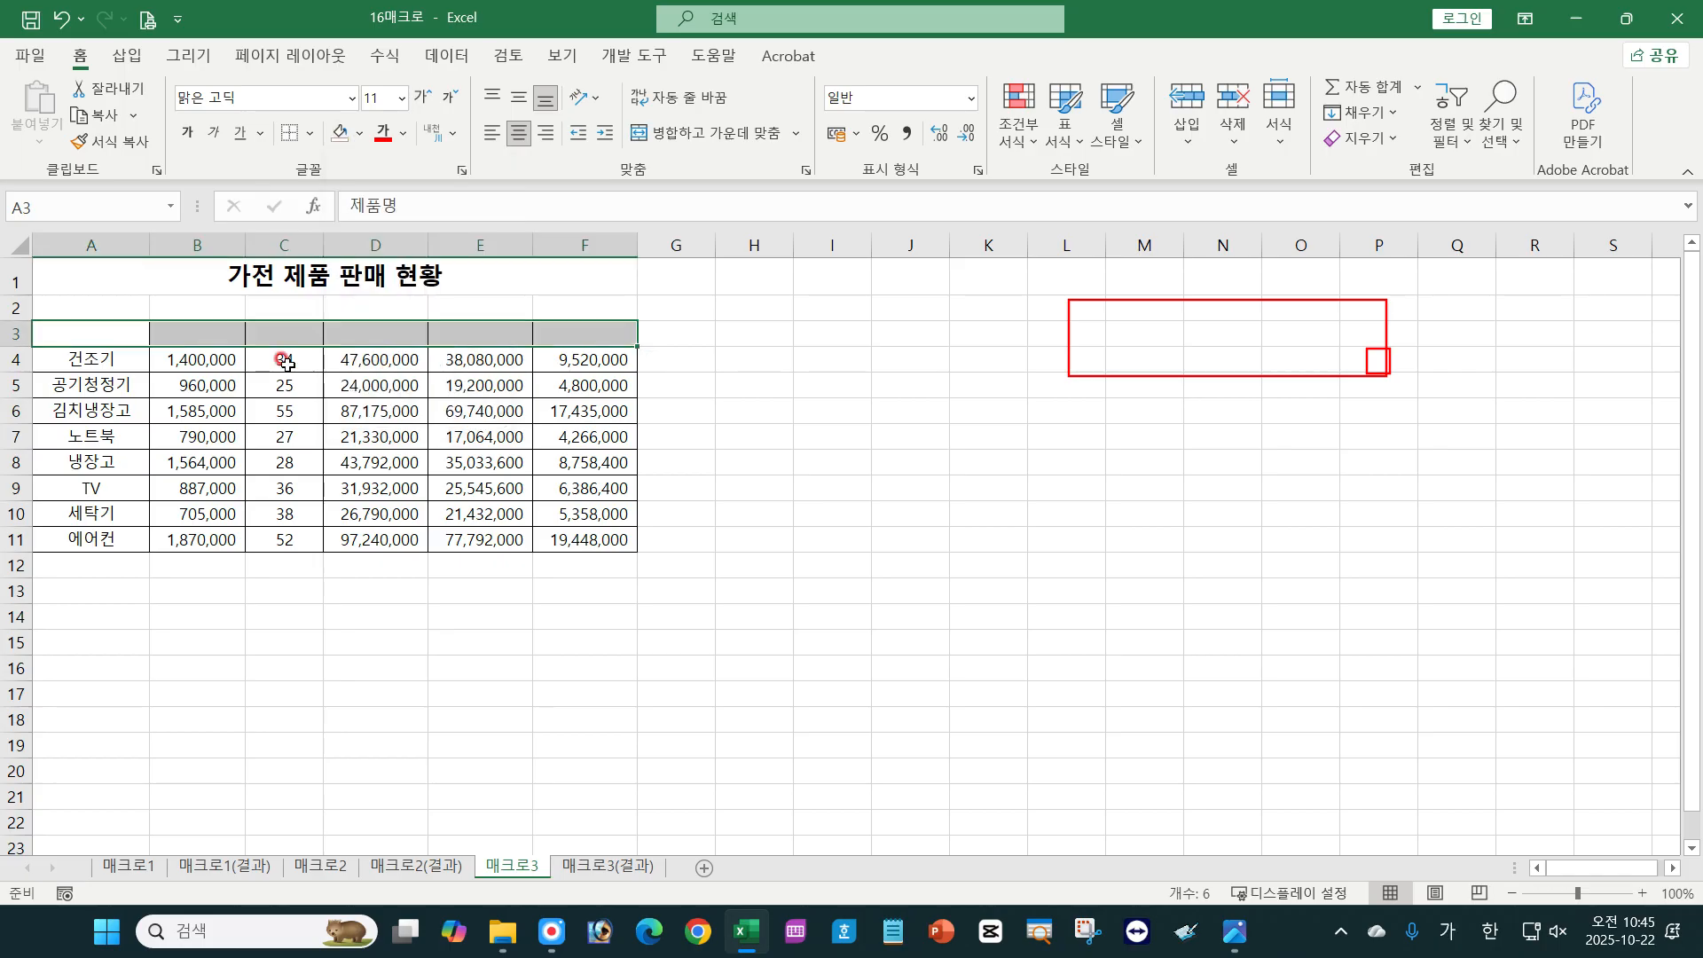
click(405, 139)
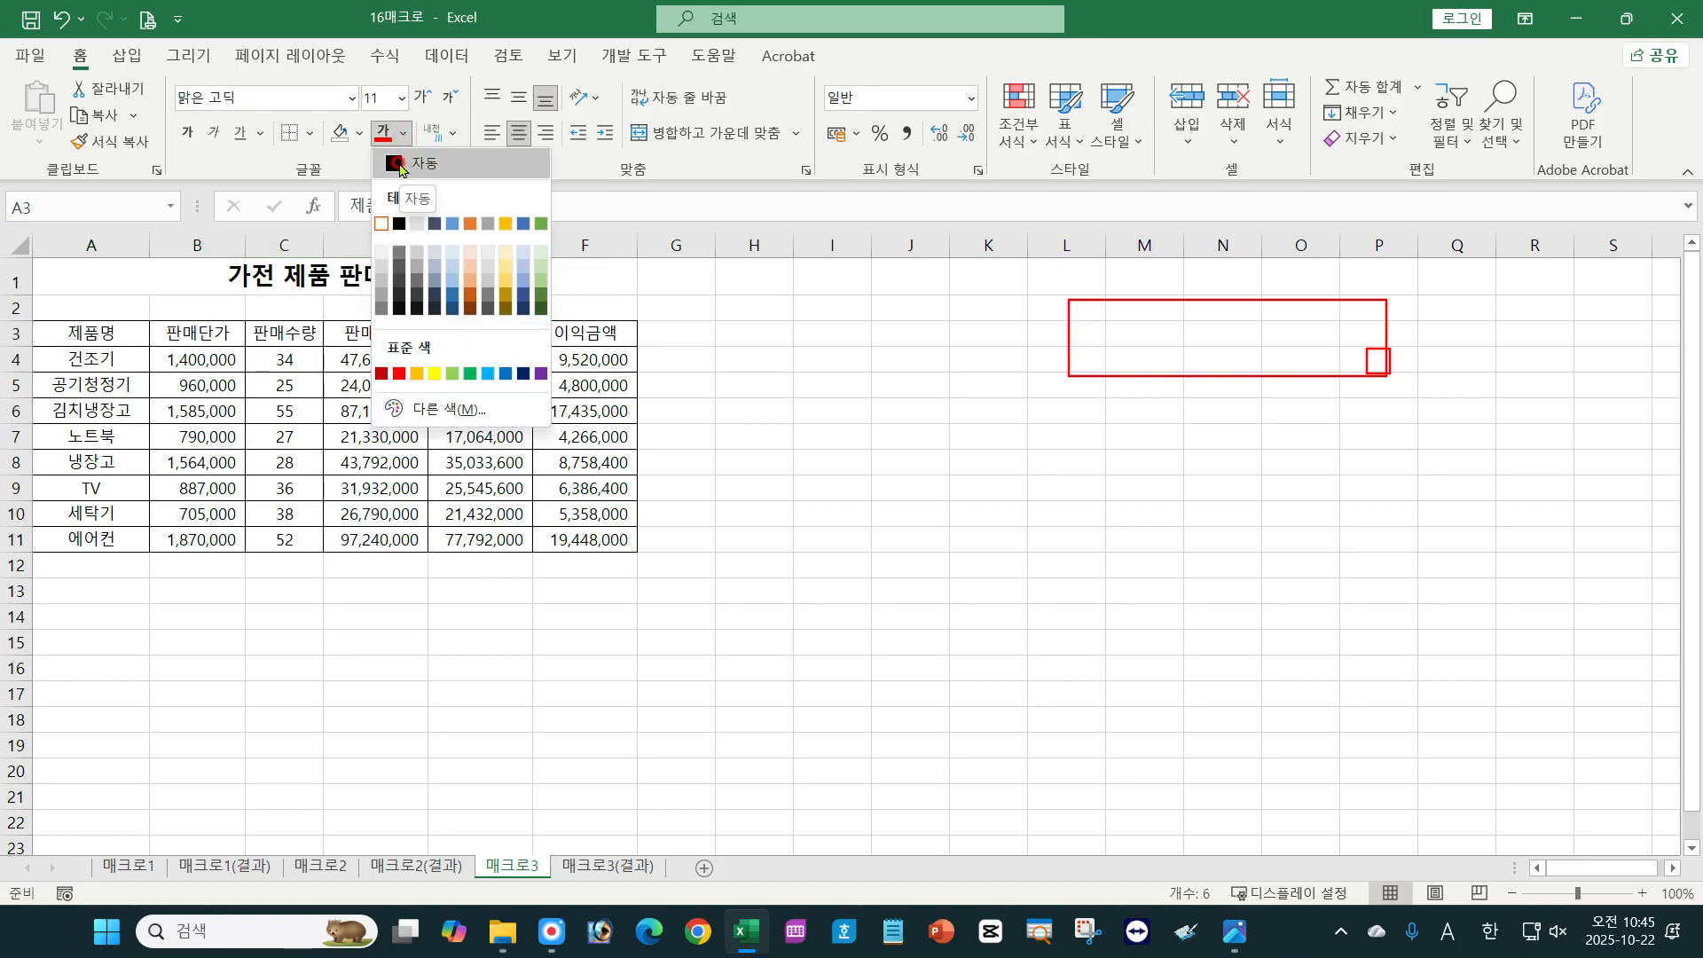
click(399, 164)
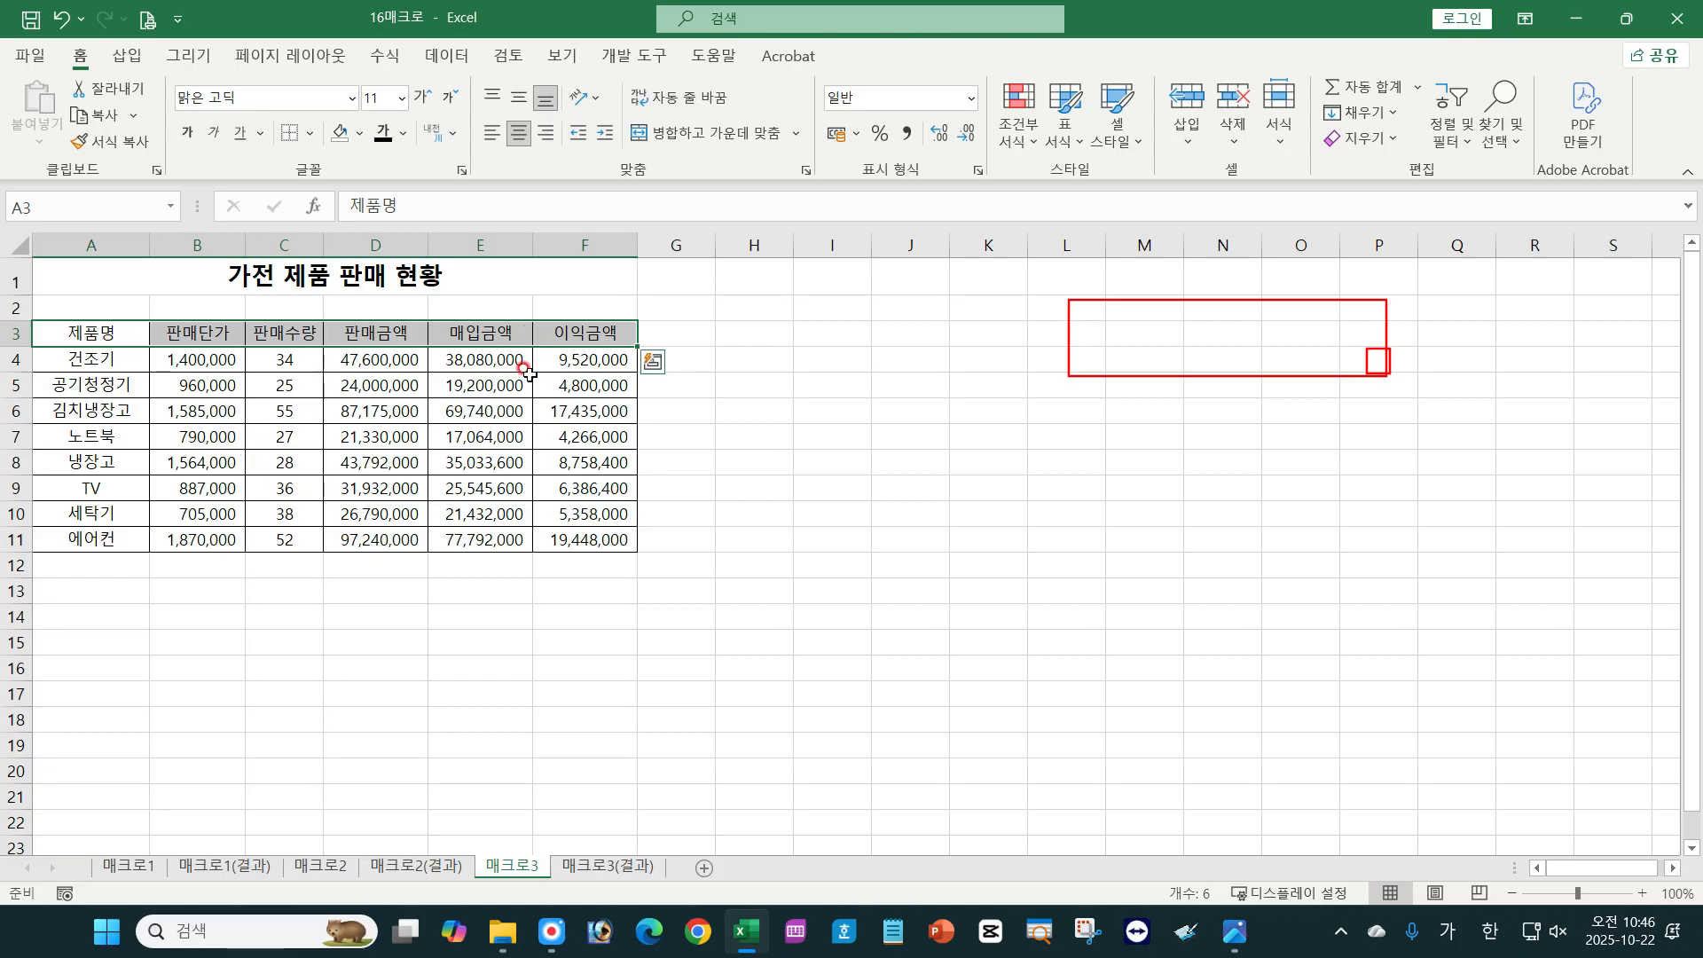
click(706, 452)
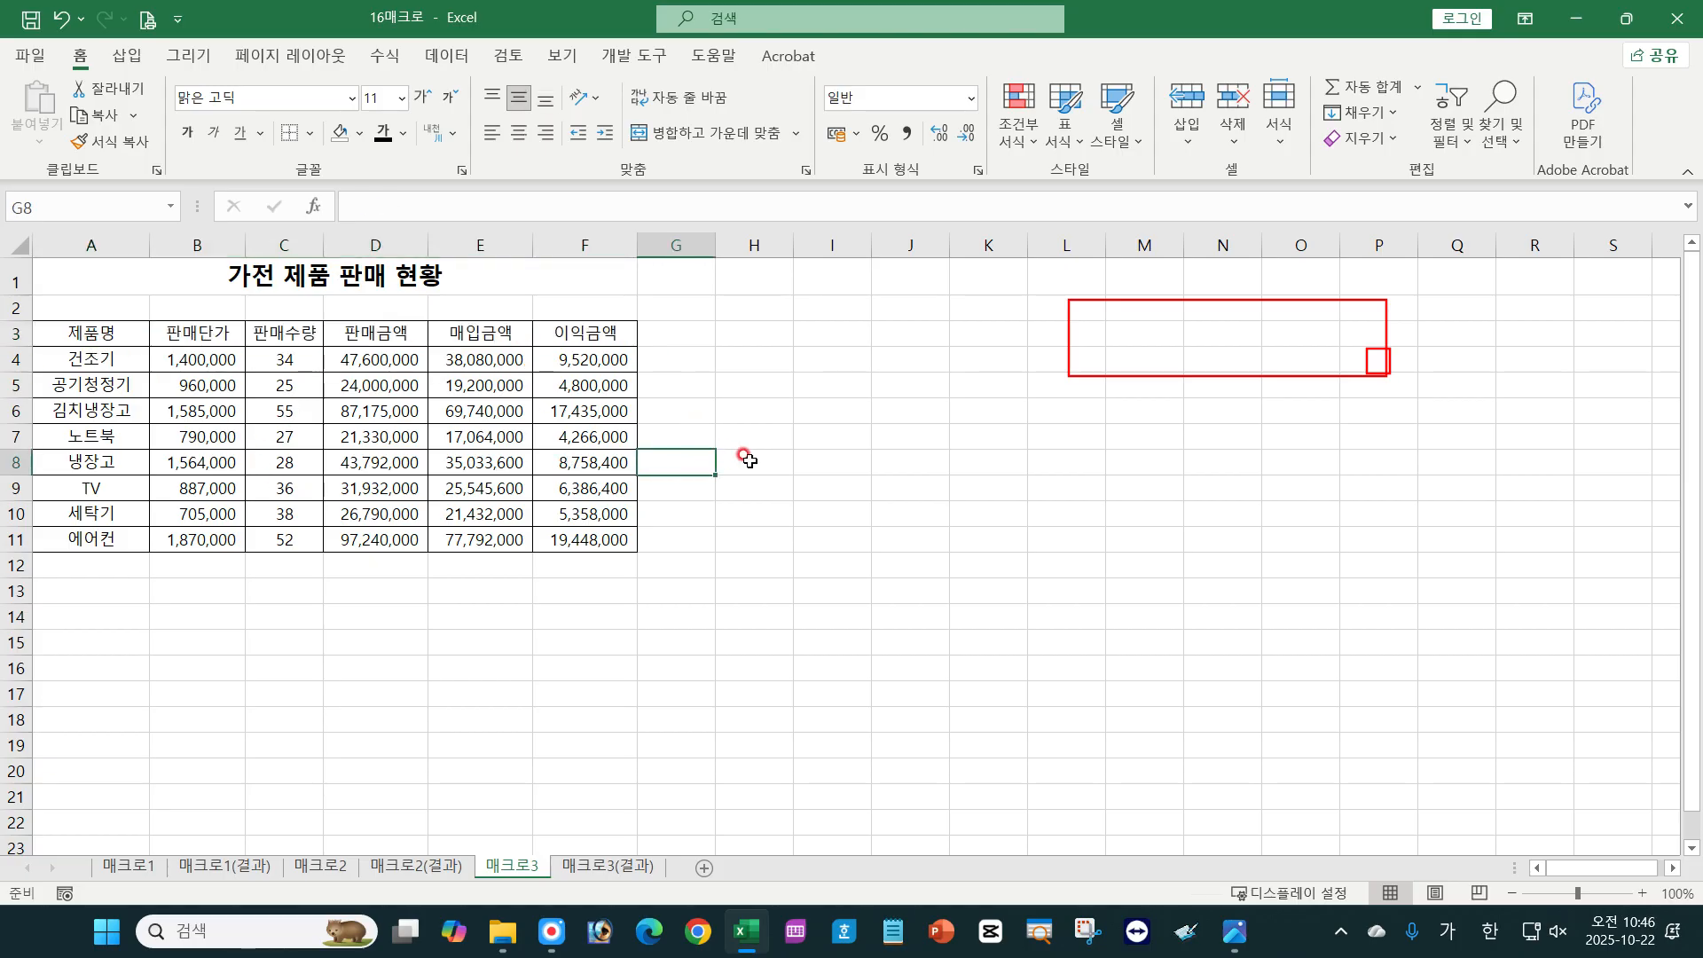
click(749, 460)
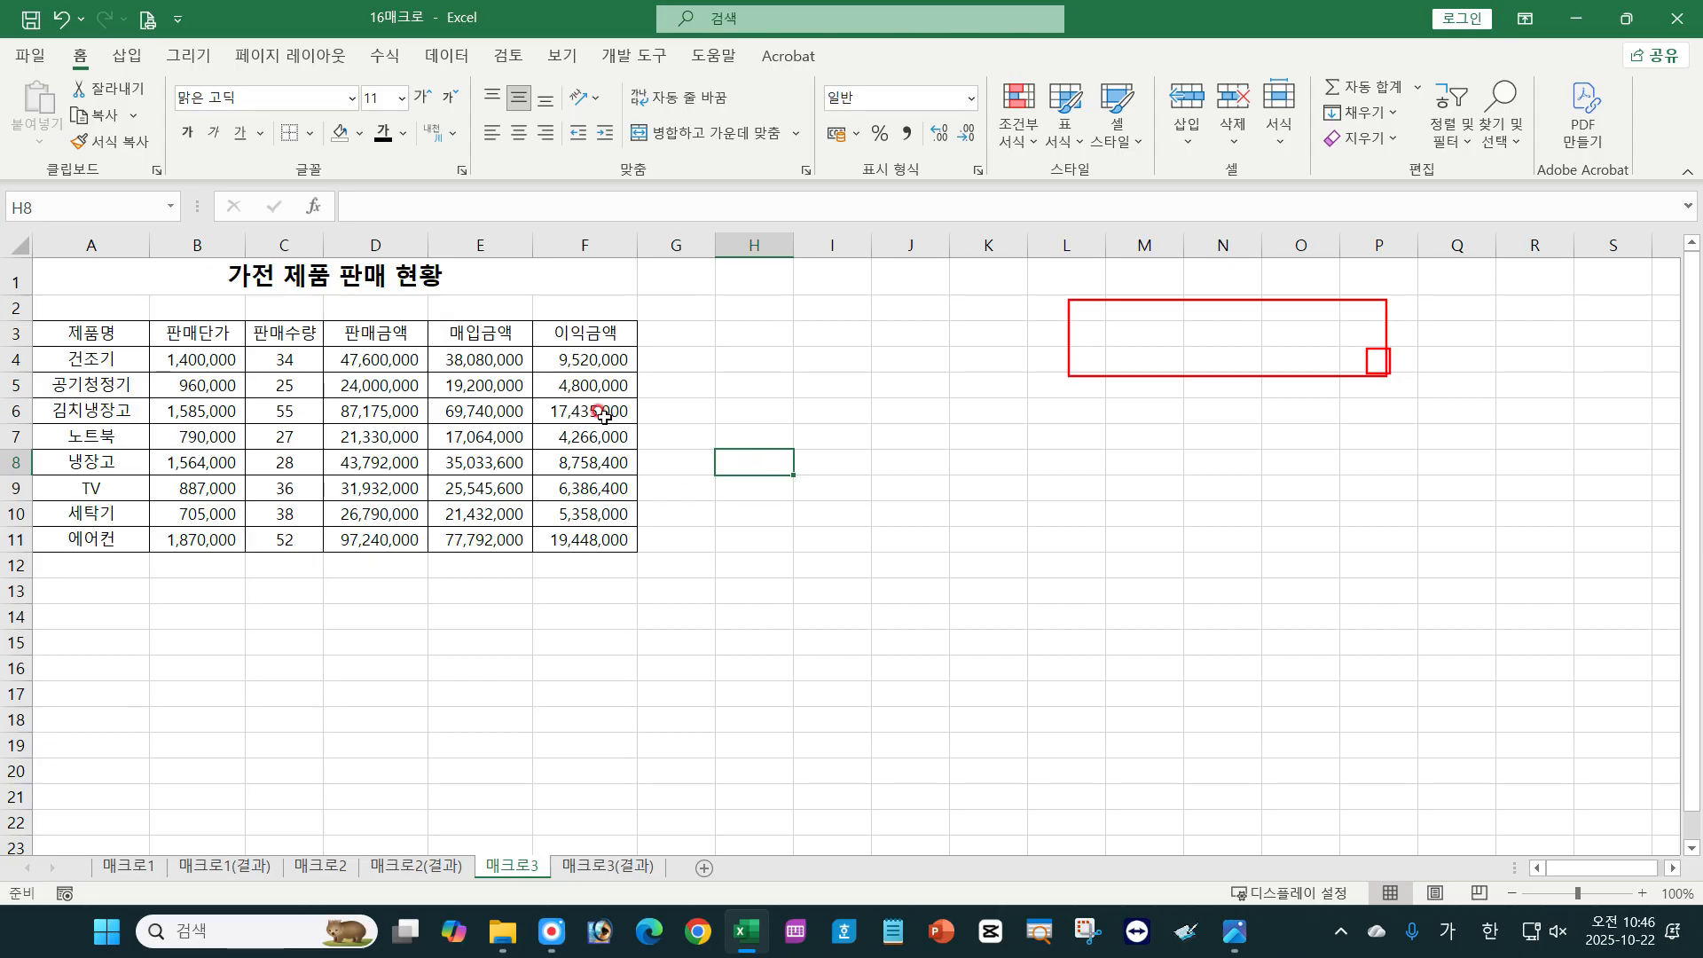
Run the 셀스타일 macro from the macro list and deselect the header row.
click(633, 55)
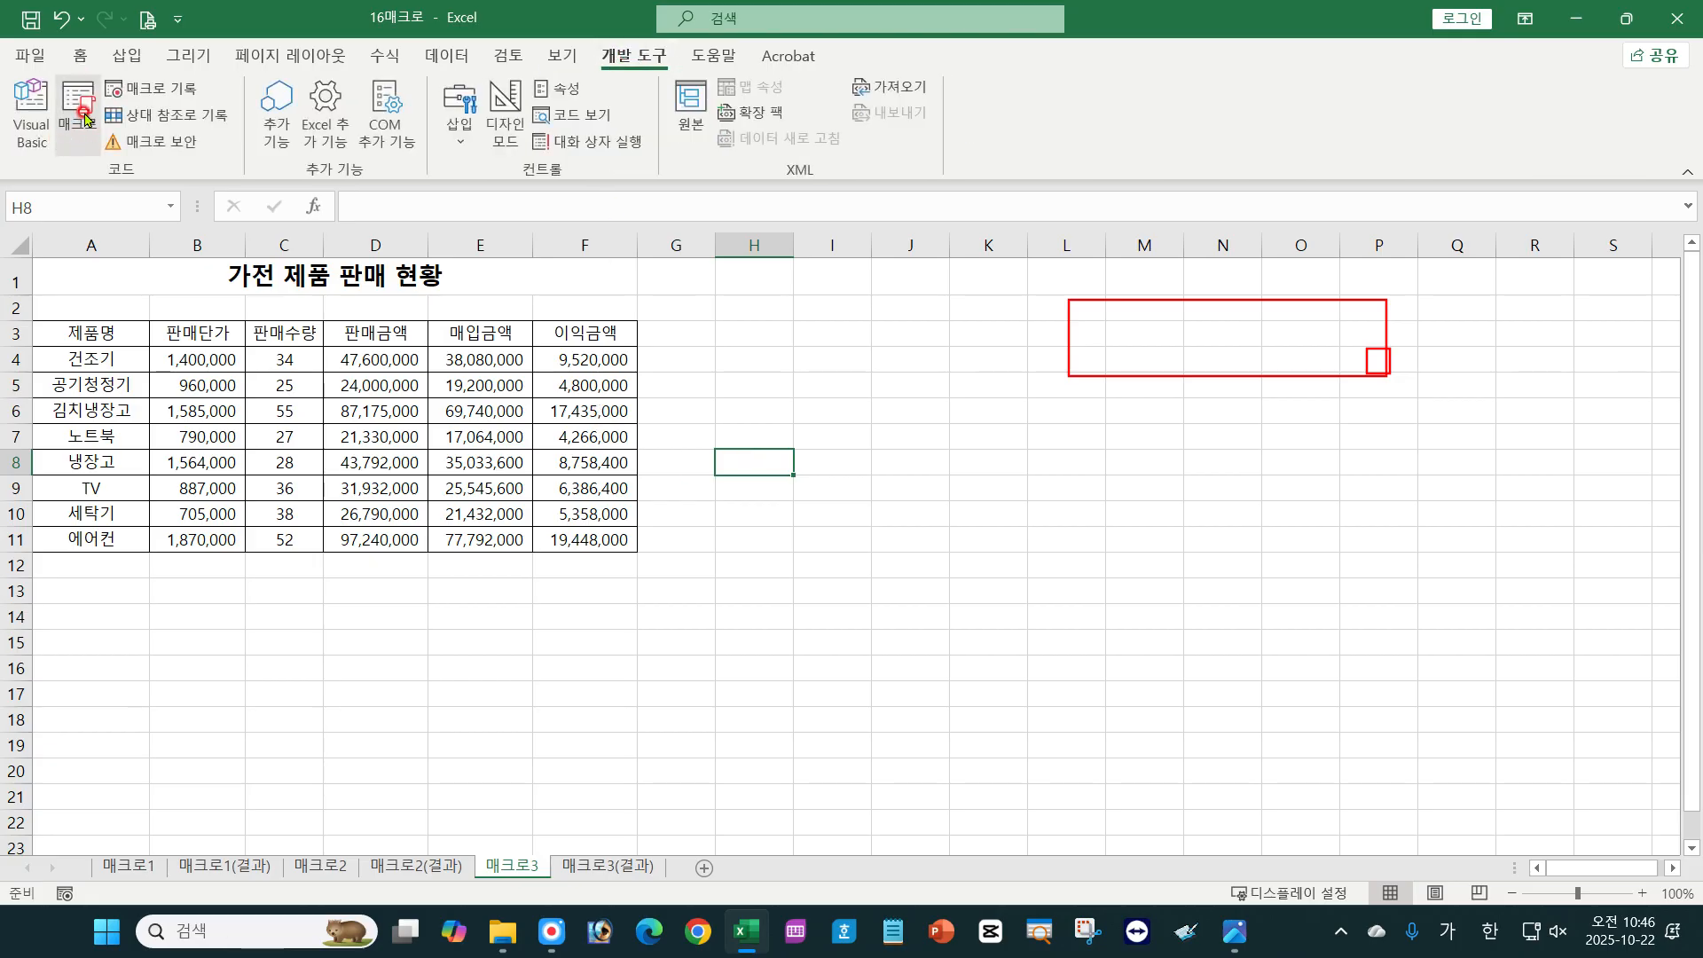
click(80, 118)
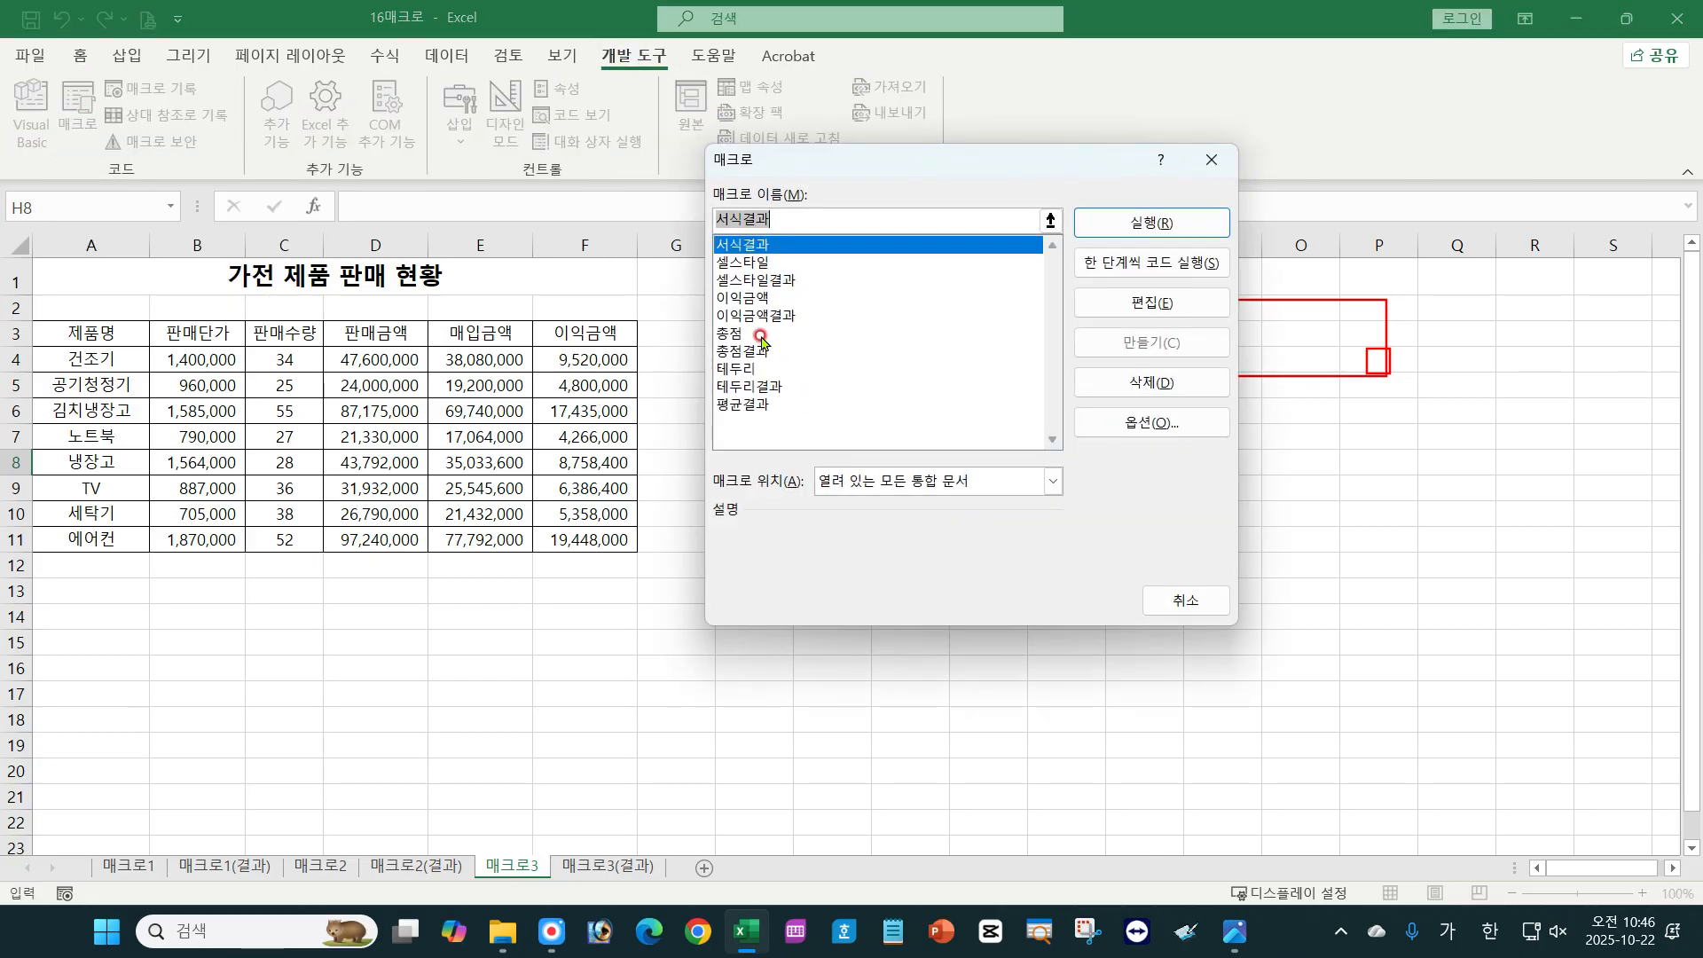
click(747, 264)
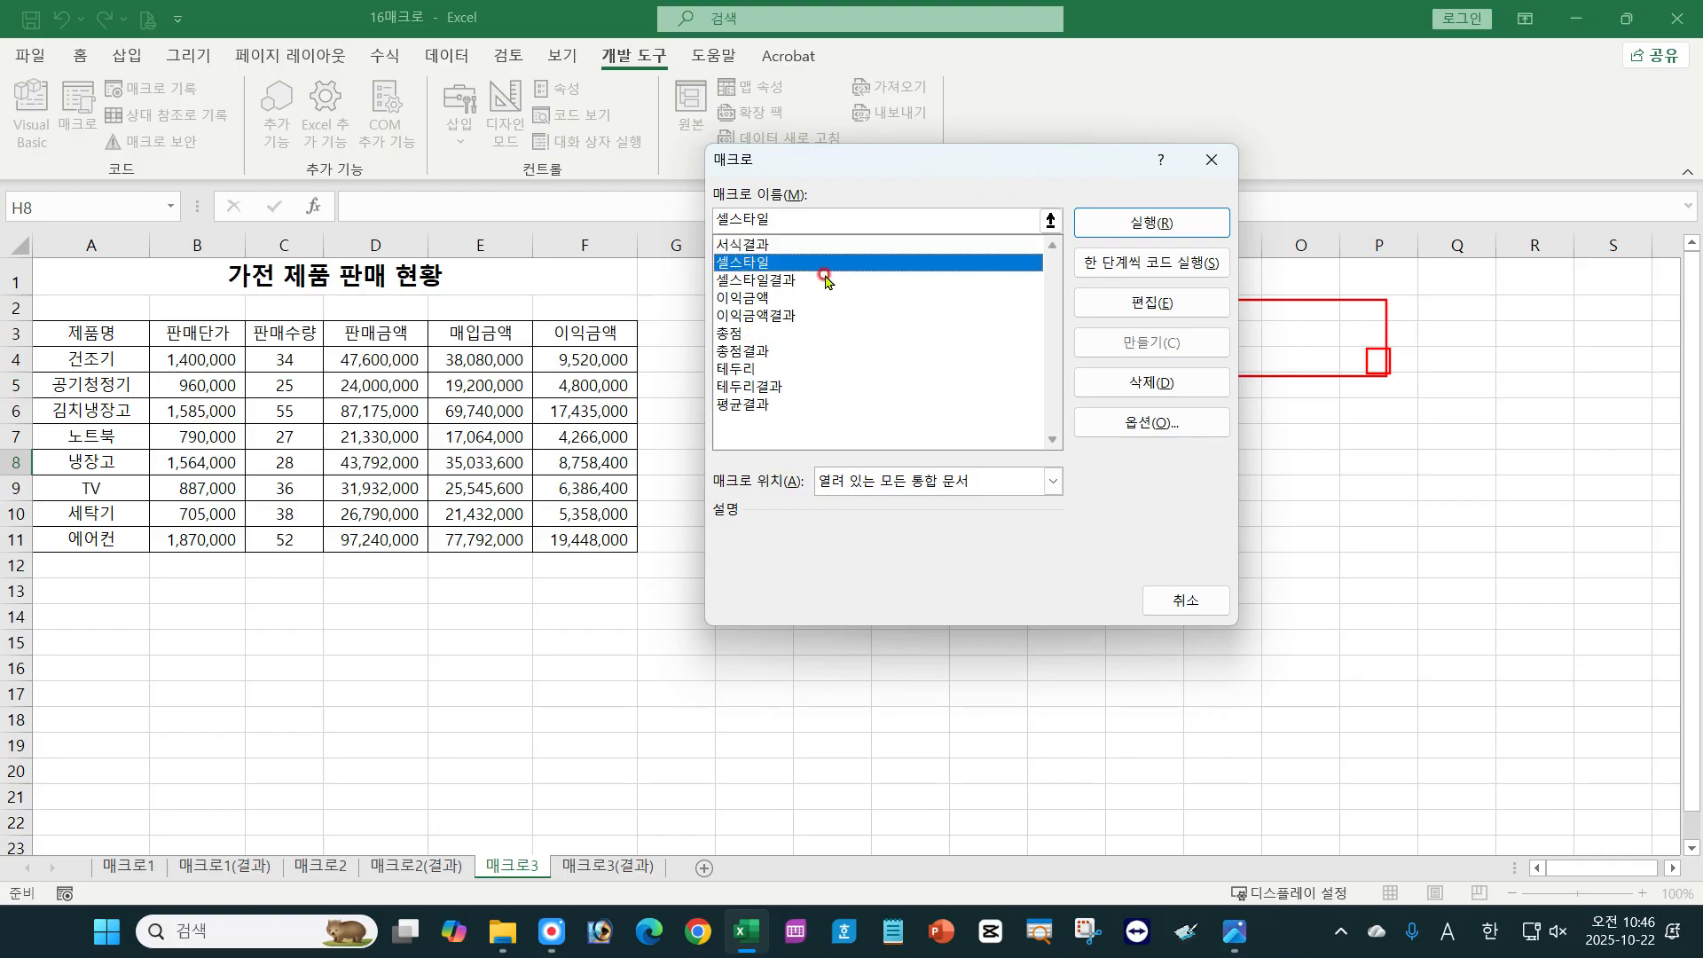
click(1123, 218)
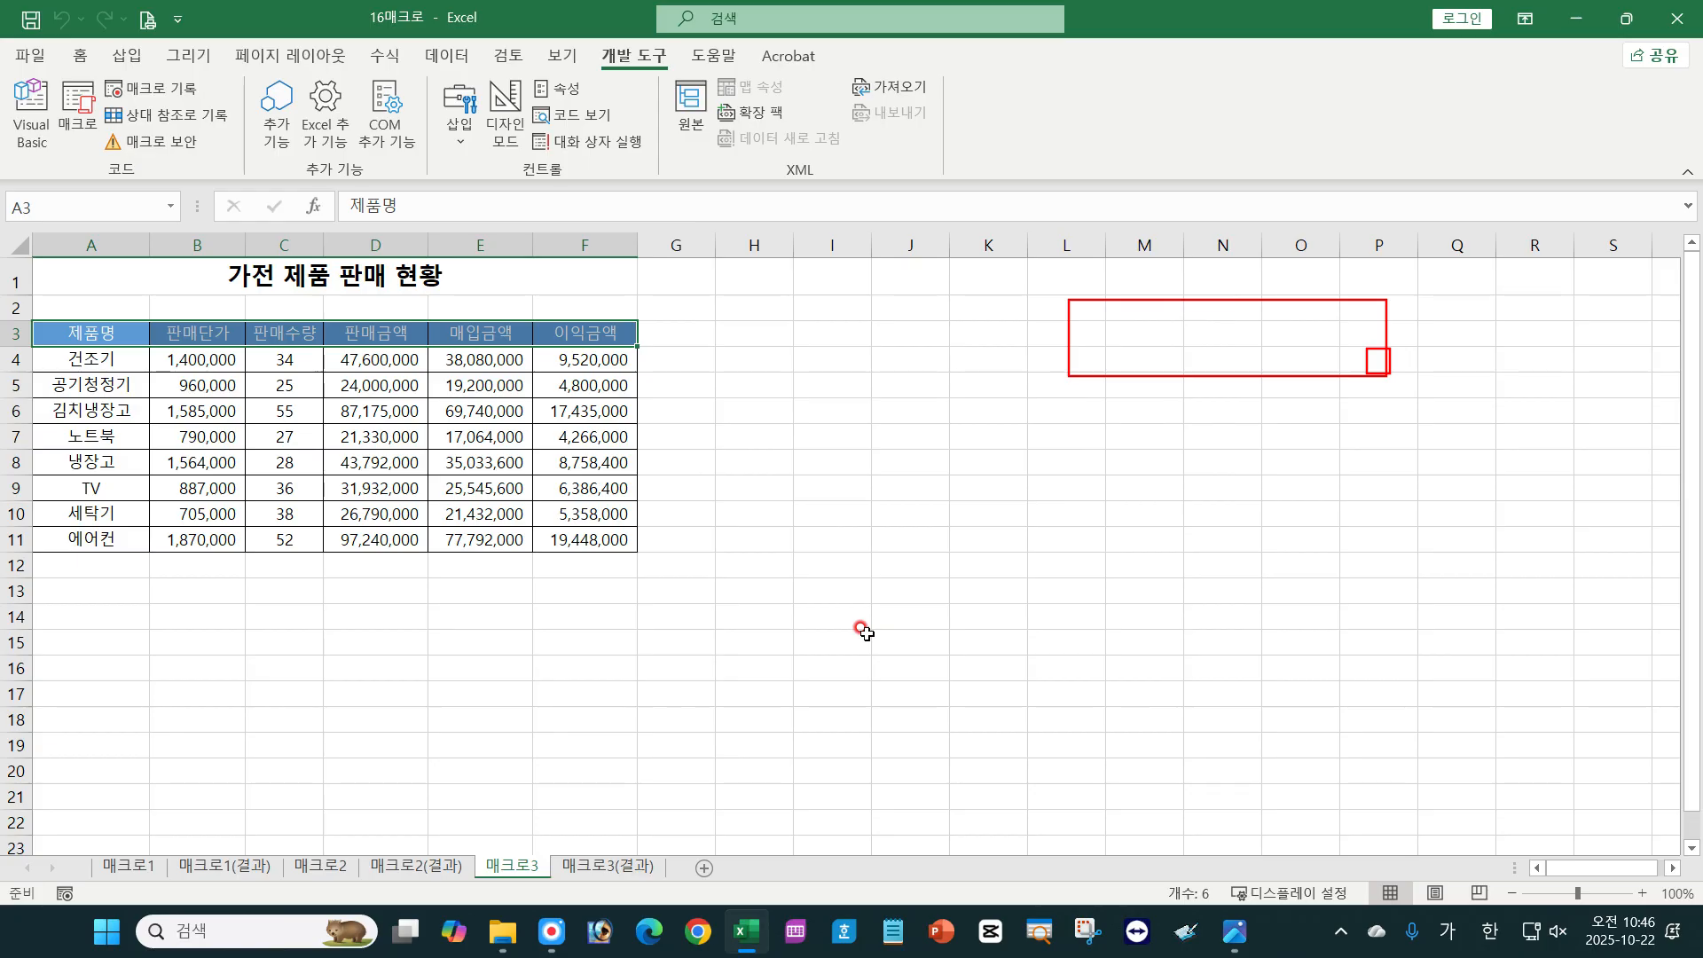
click(735, 417)
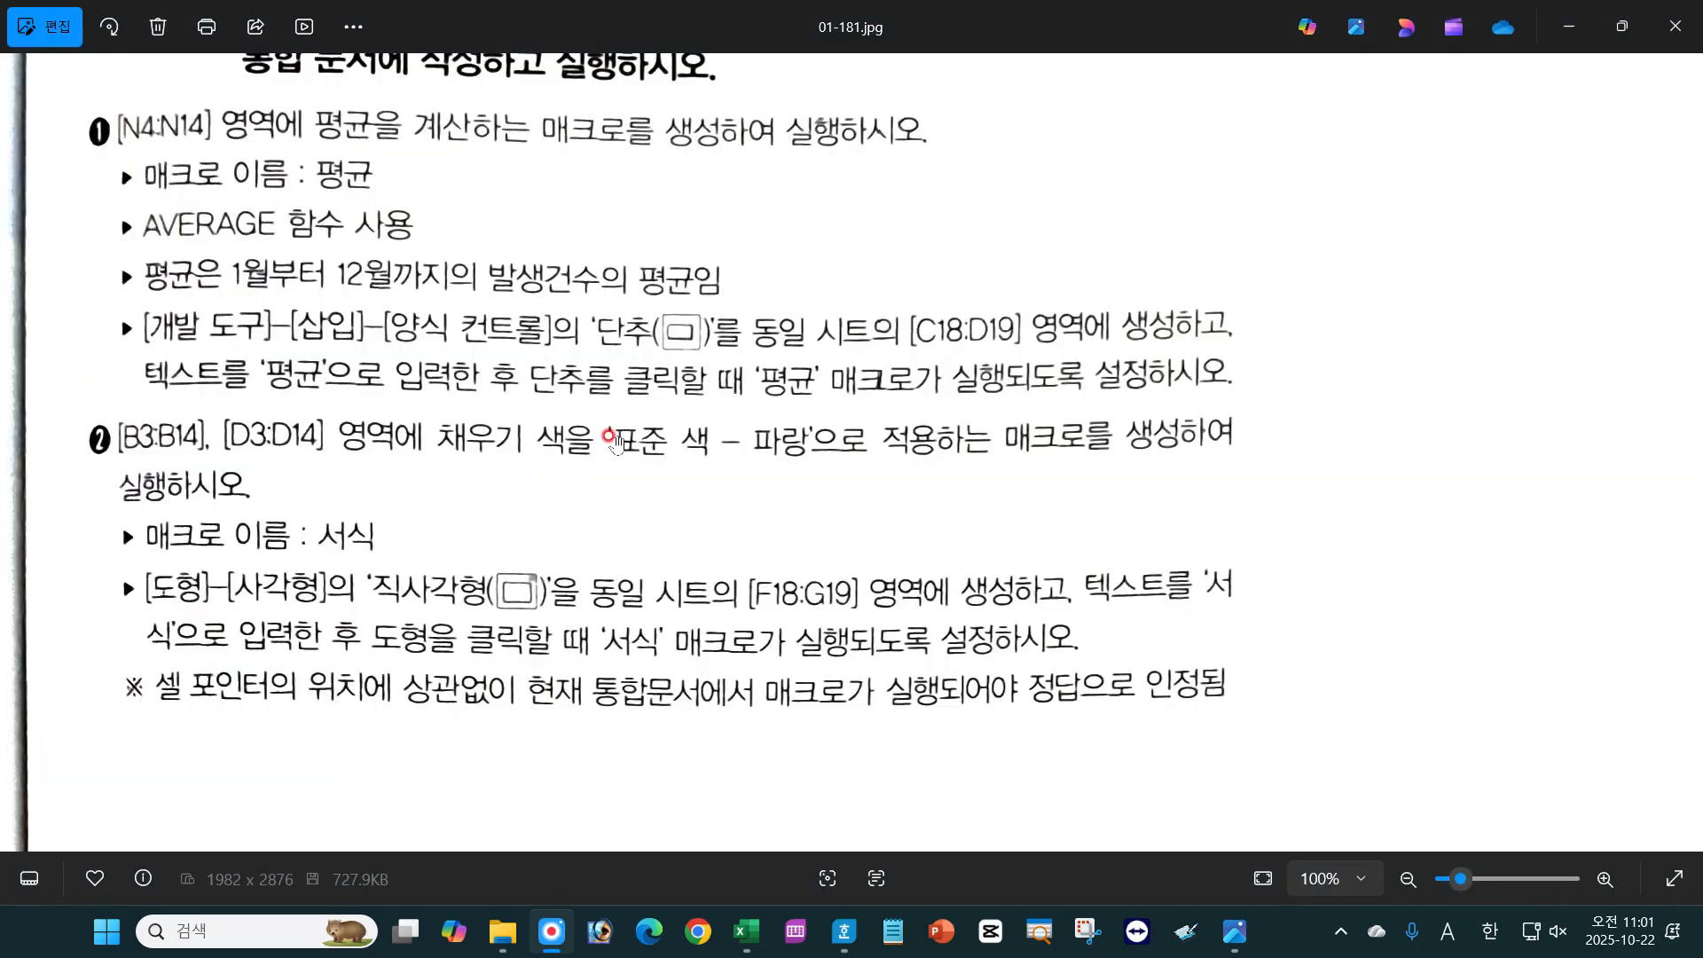
Switch to 01-181.jpg in Photos and examine the 평균 macro requirements for the form-control button in C18:D19.
scroll(617, 441, up, 1)
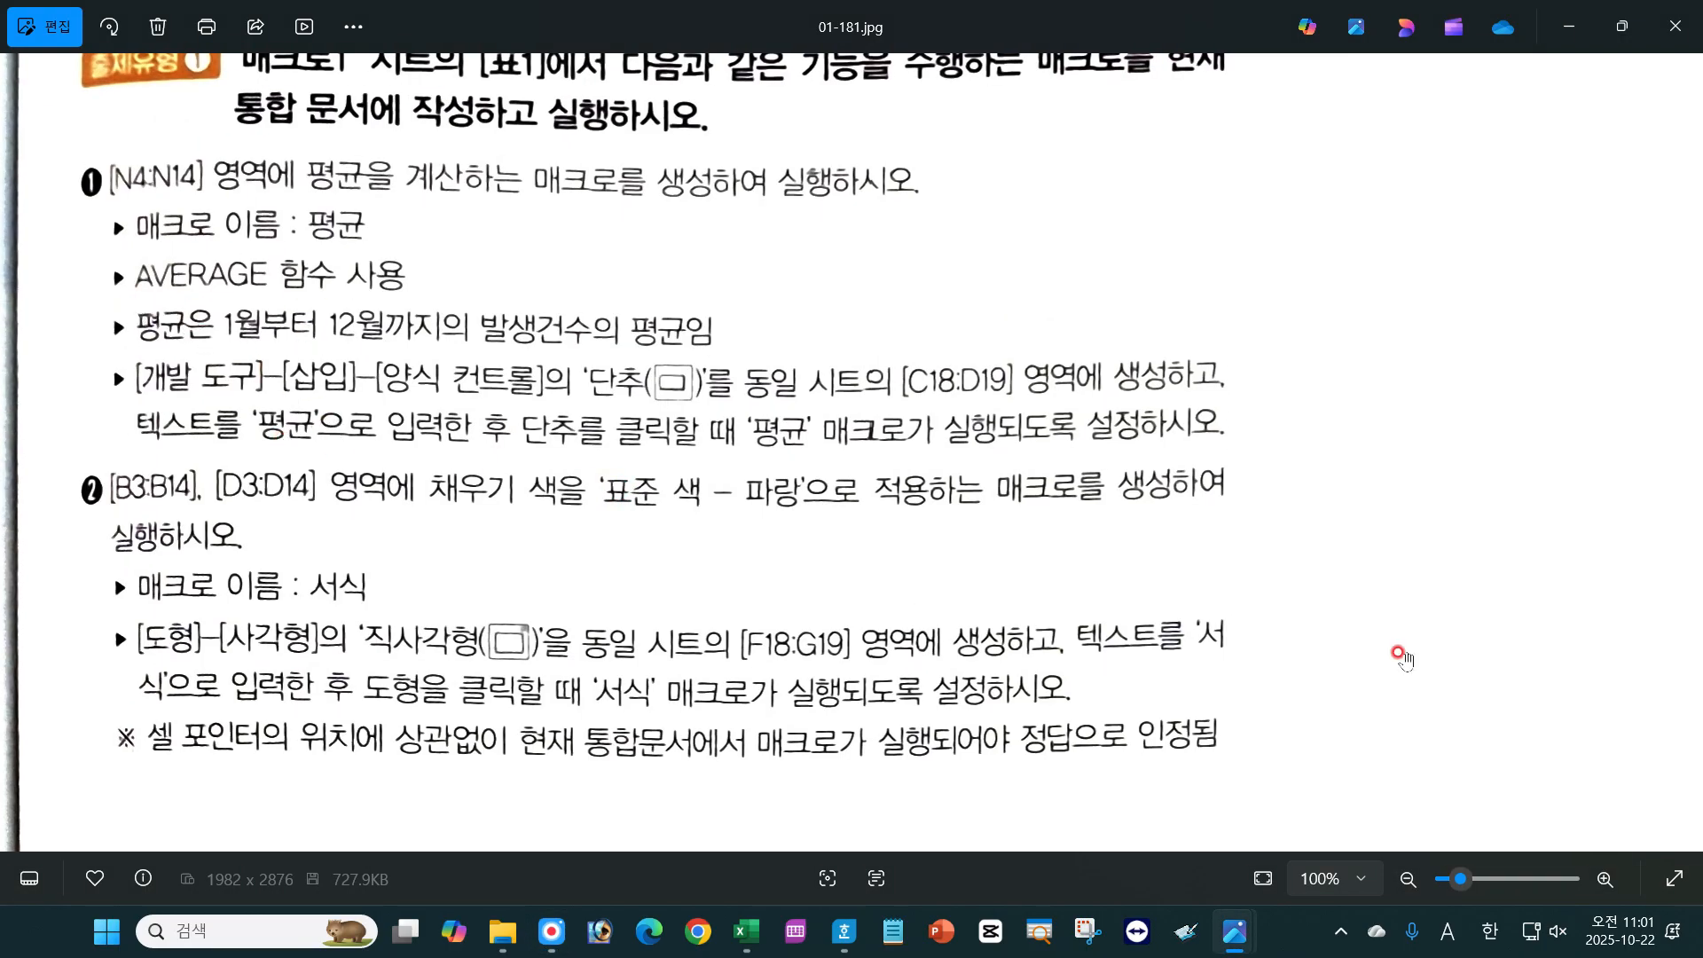
key(ctrl+alt+d)
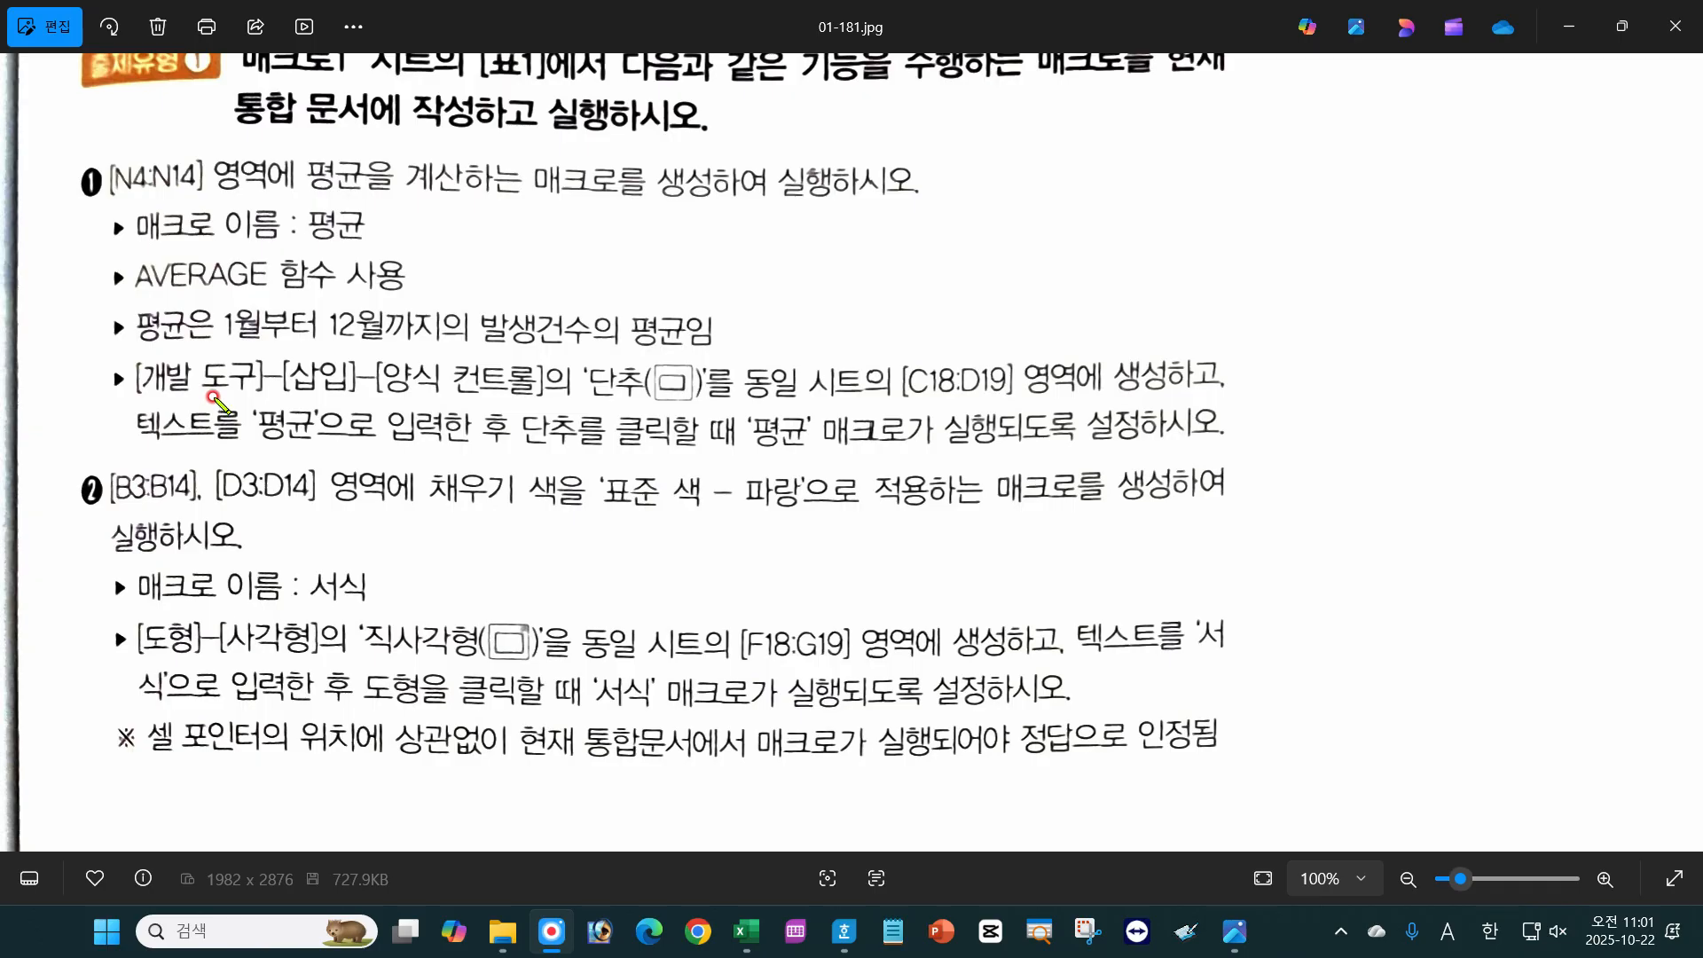
mouse_move(139, 393)
mouse_down()
mouse_move(703, 401)
mouse_move(670, 356)
mouse_move(696, 406)
mouse_up()
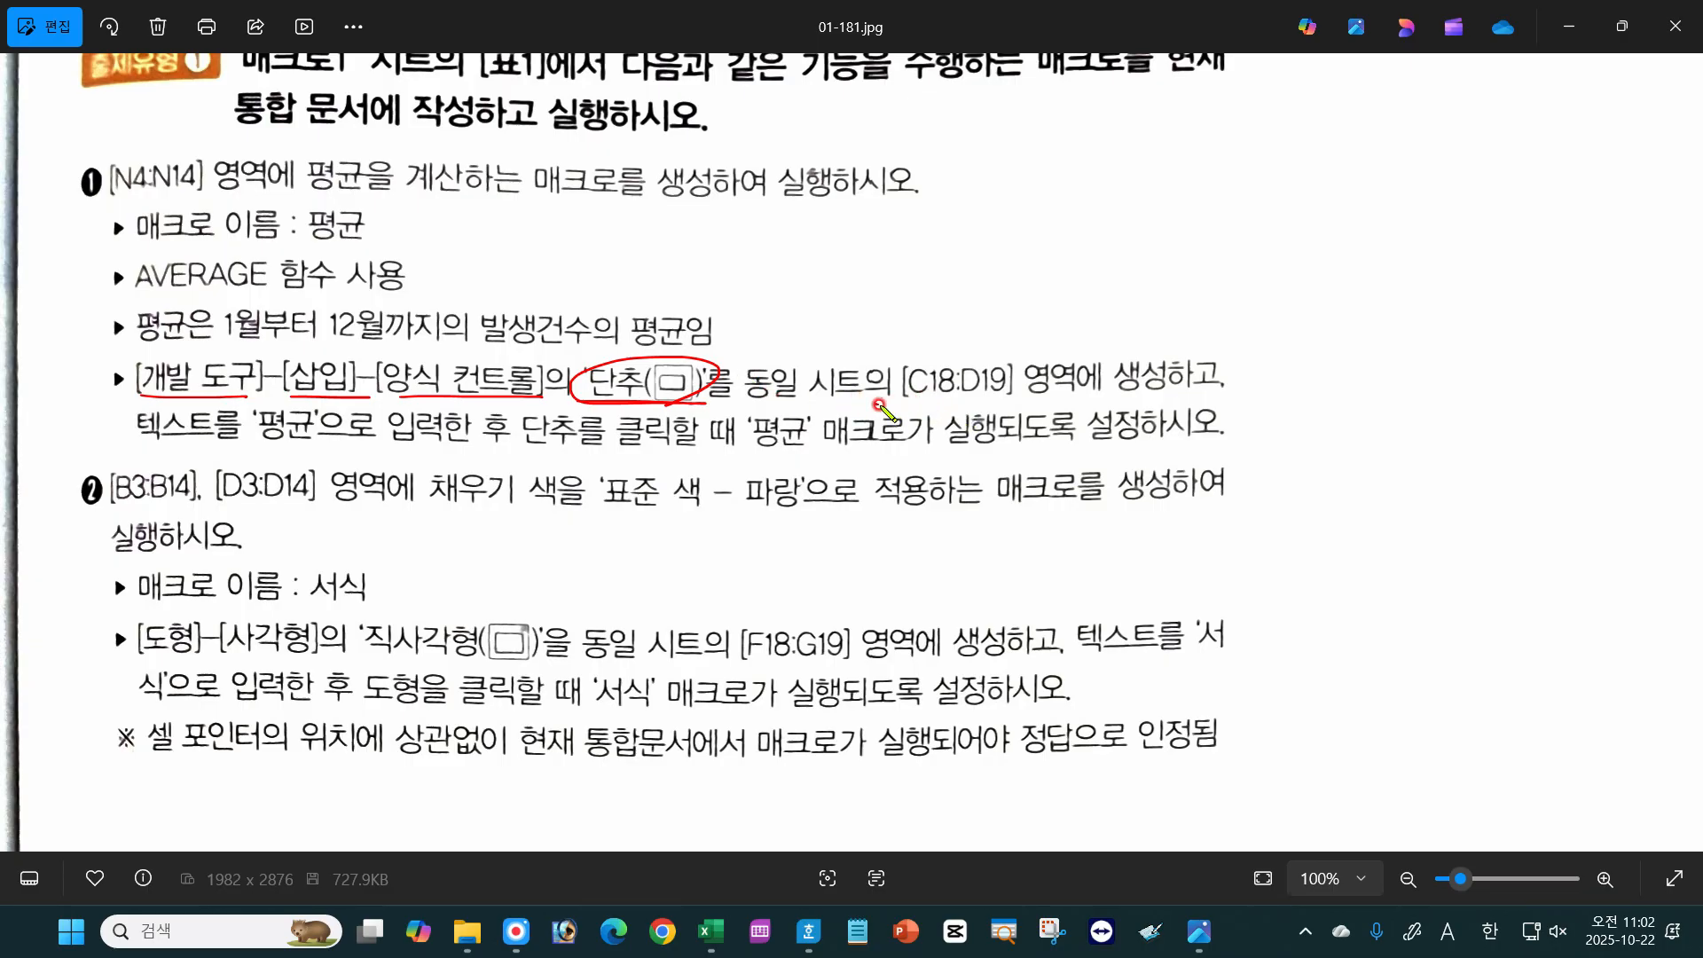
drag(877, 403, 1027, 401)
drag(264, 444, 316, 438)
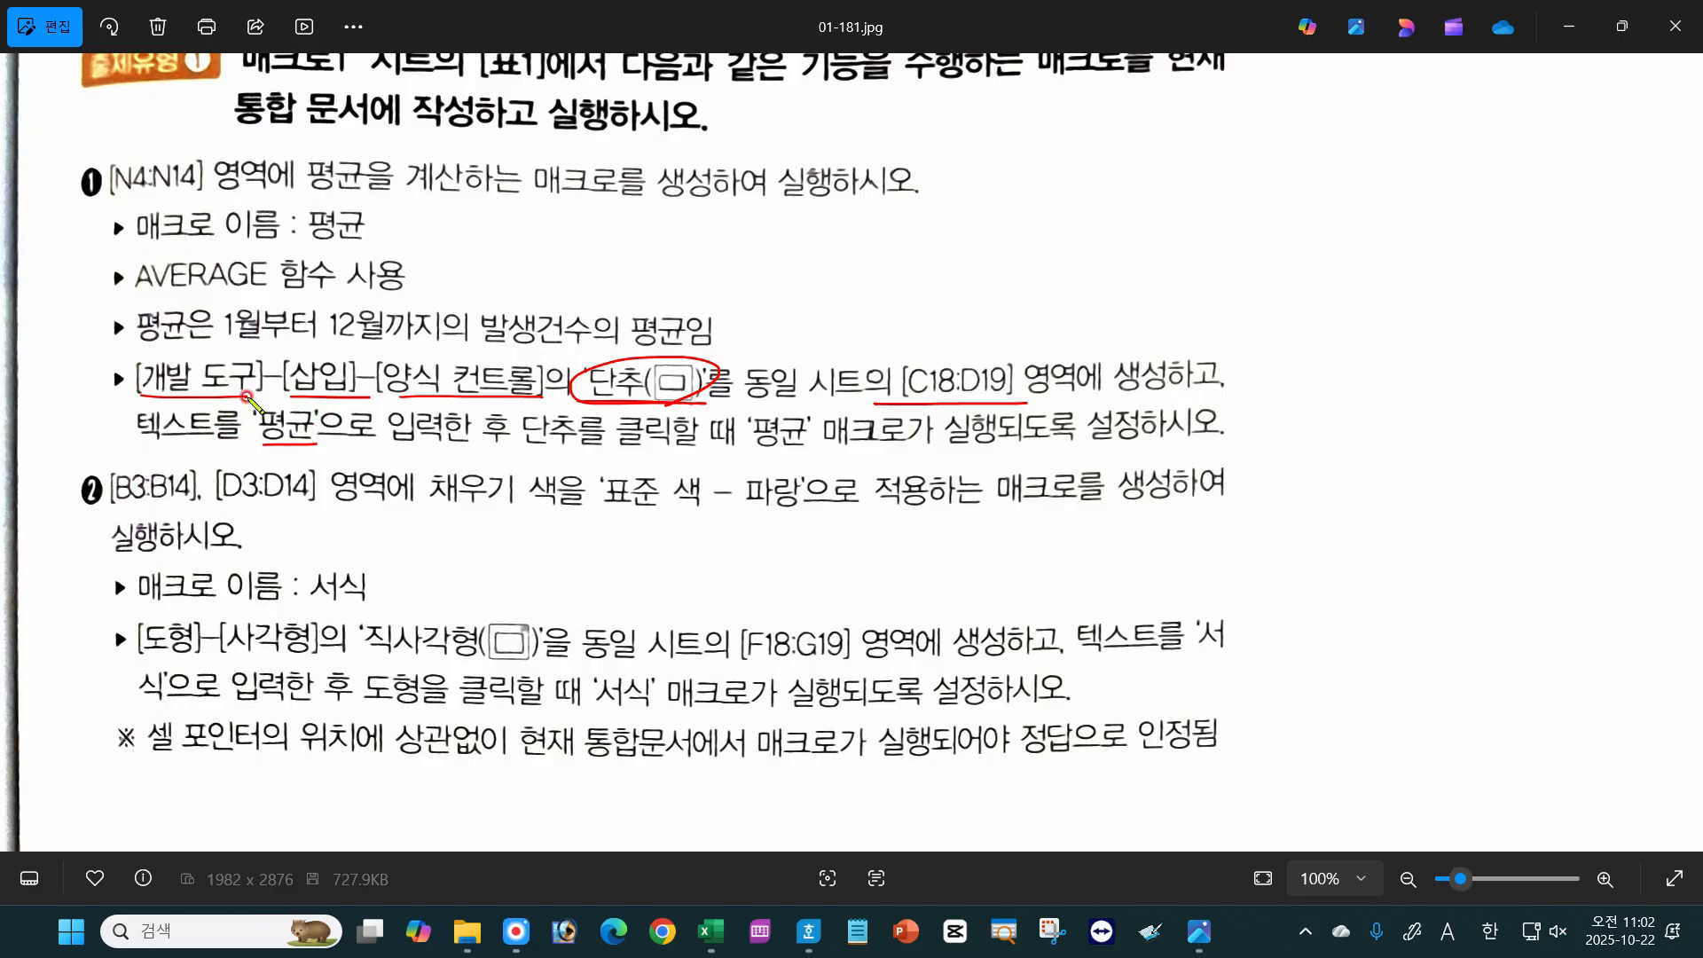
mouse_move(457, 475)
mouse_down()
mouse_move(533, 404)
mouse_move(539, 454)
mouse_move(726, 450)
mouse_up()
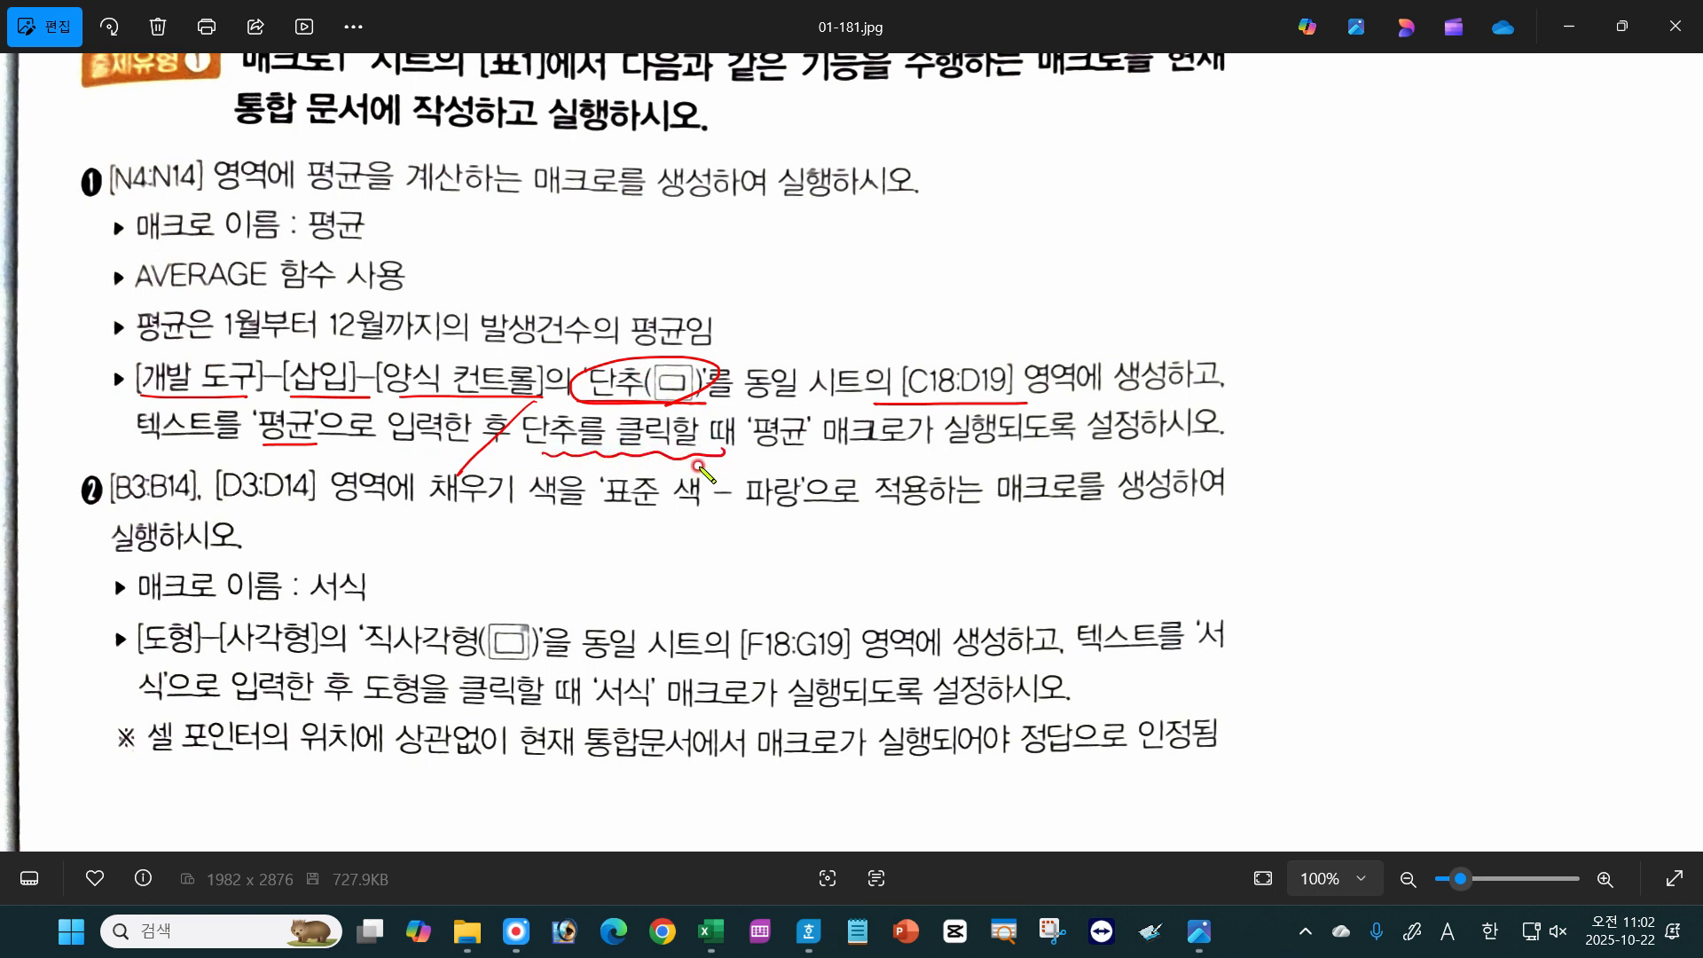
drag(750, 451, 1013, 457)
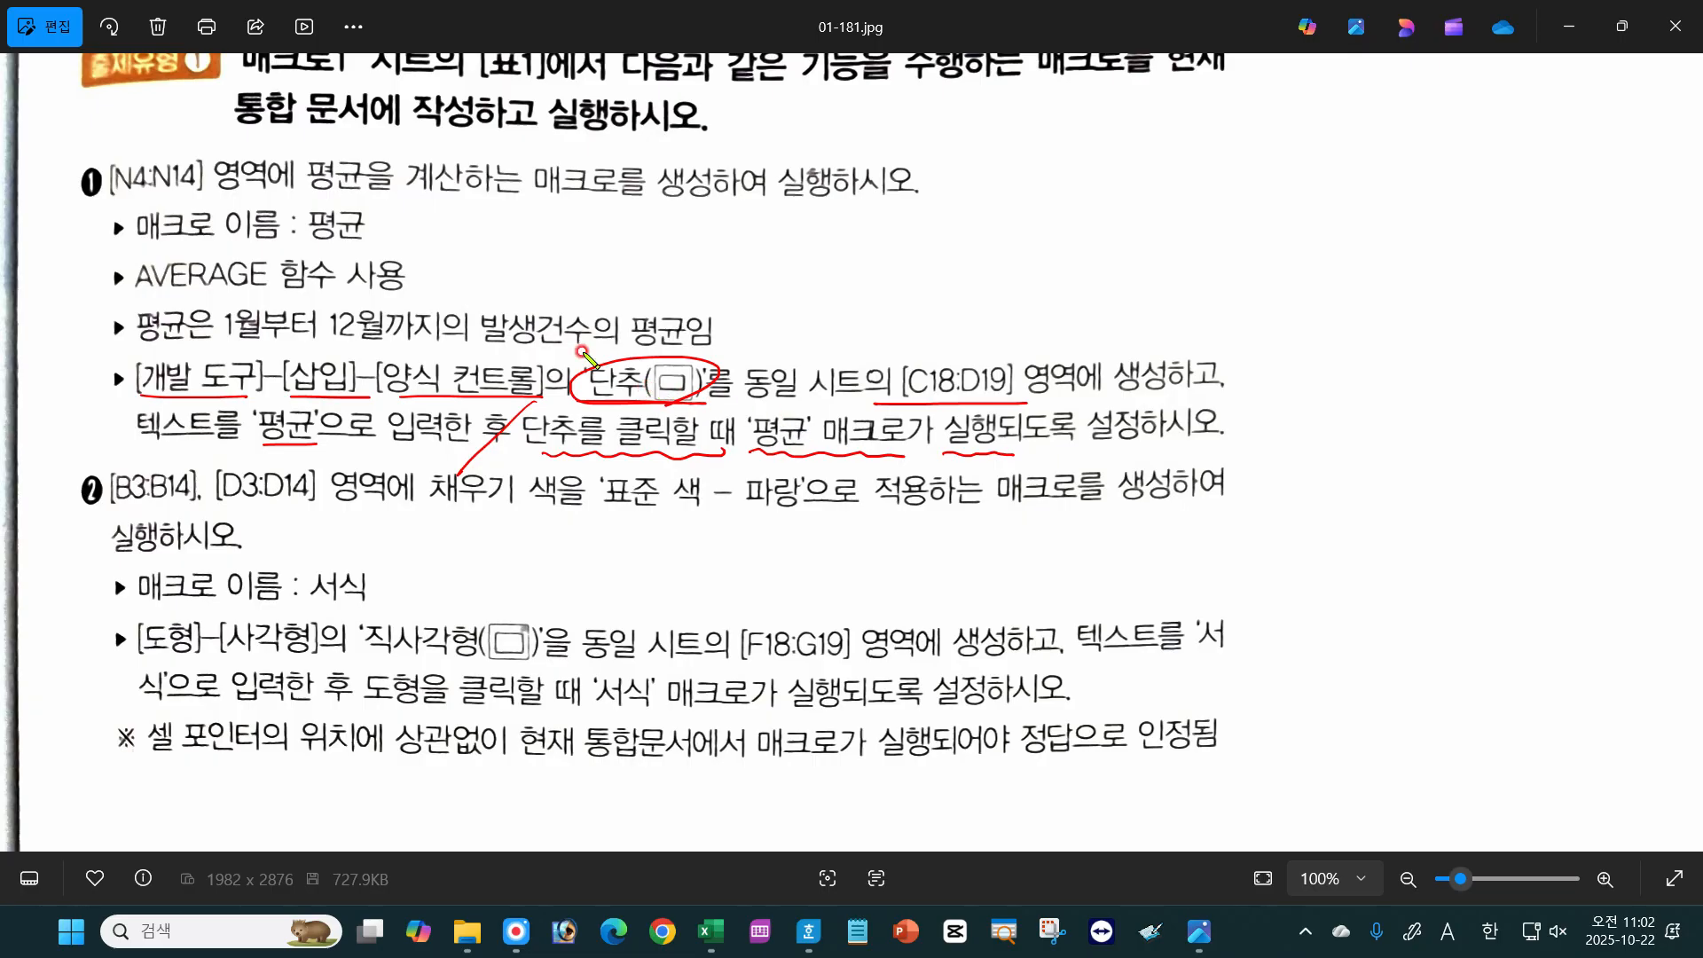
drag(365, 236, 297, 240)
mouse_move(985, 450)
mouse_down()
mouse_move(954, 415)
mouse_move(1008, 428)
mouse_up()
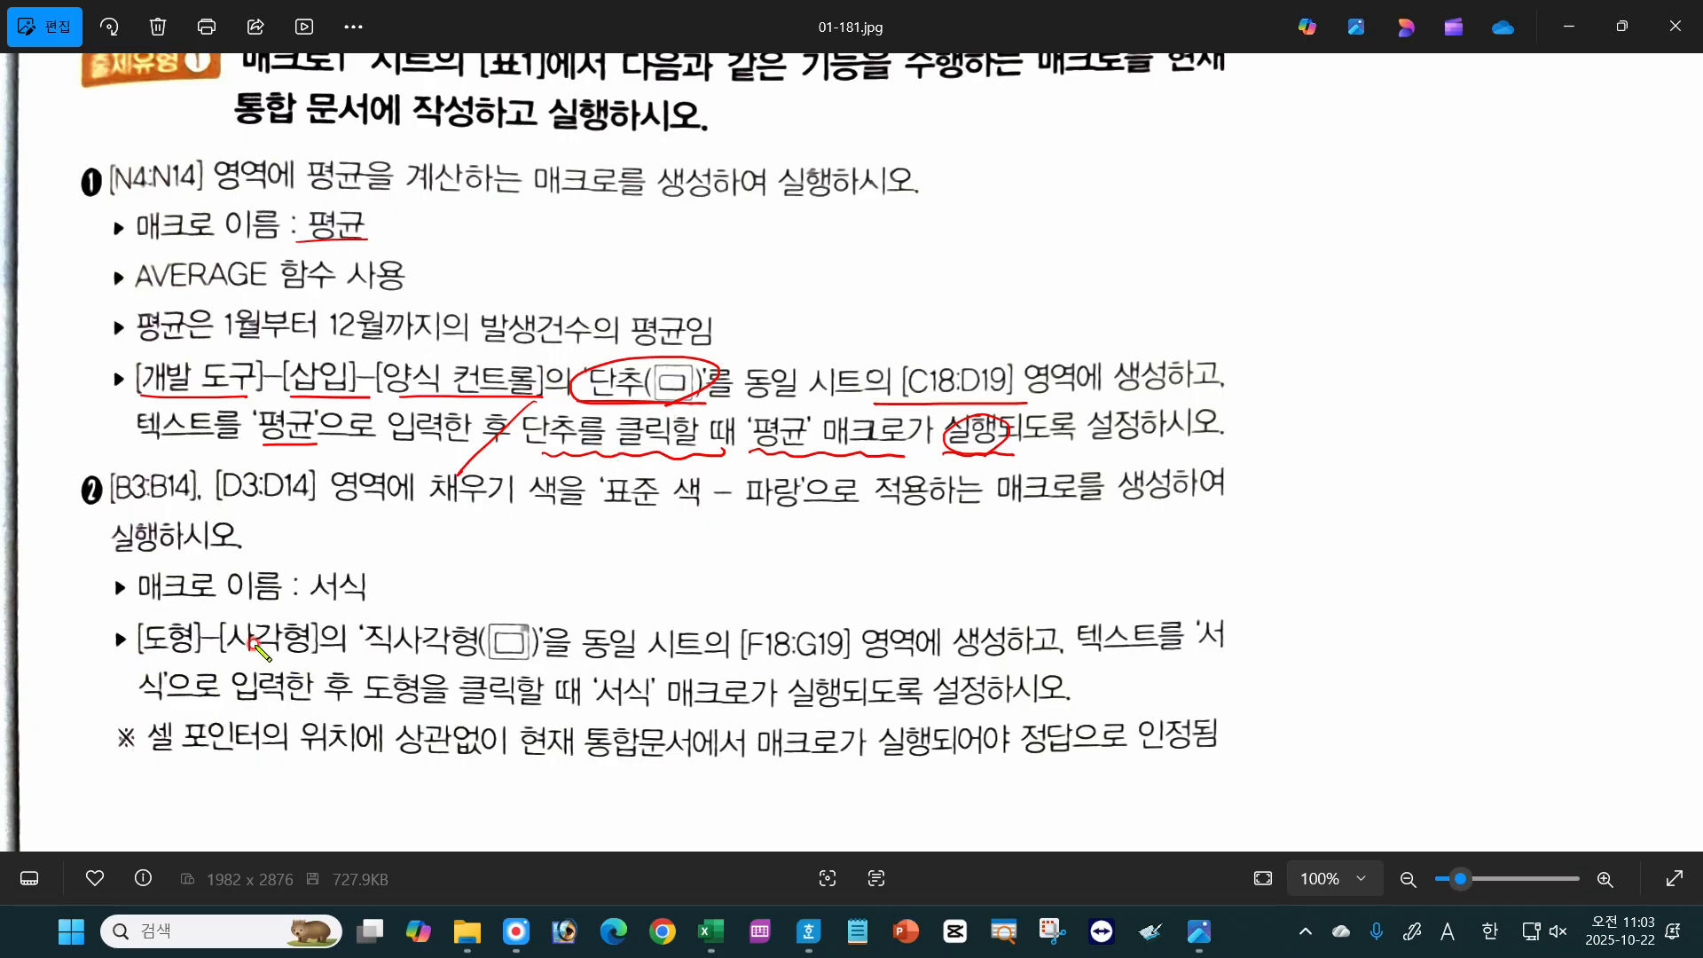
Examine the 서식 macro requirements for the rectangle shape in F18:G19, including its text and macro assignment.
drag(140, 659, 512, 663)
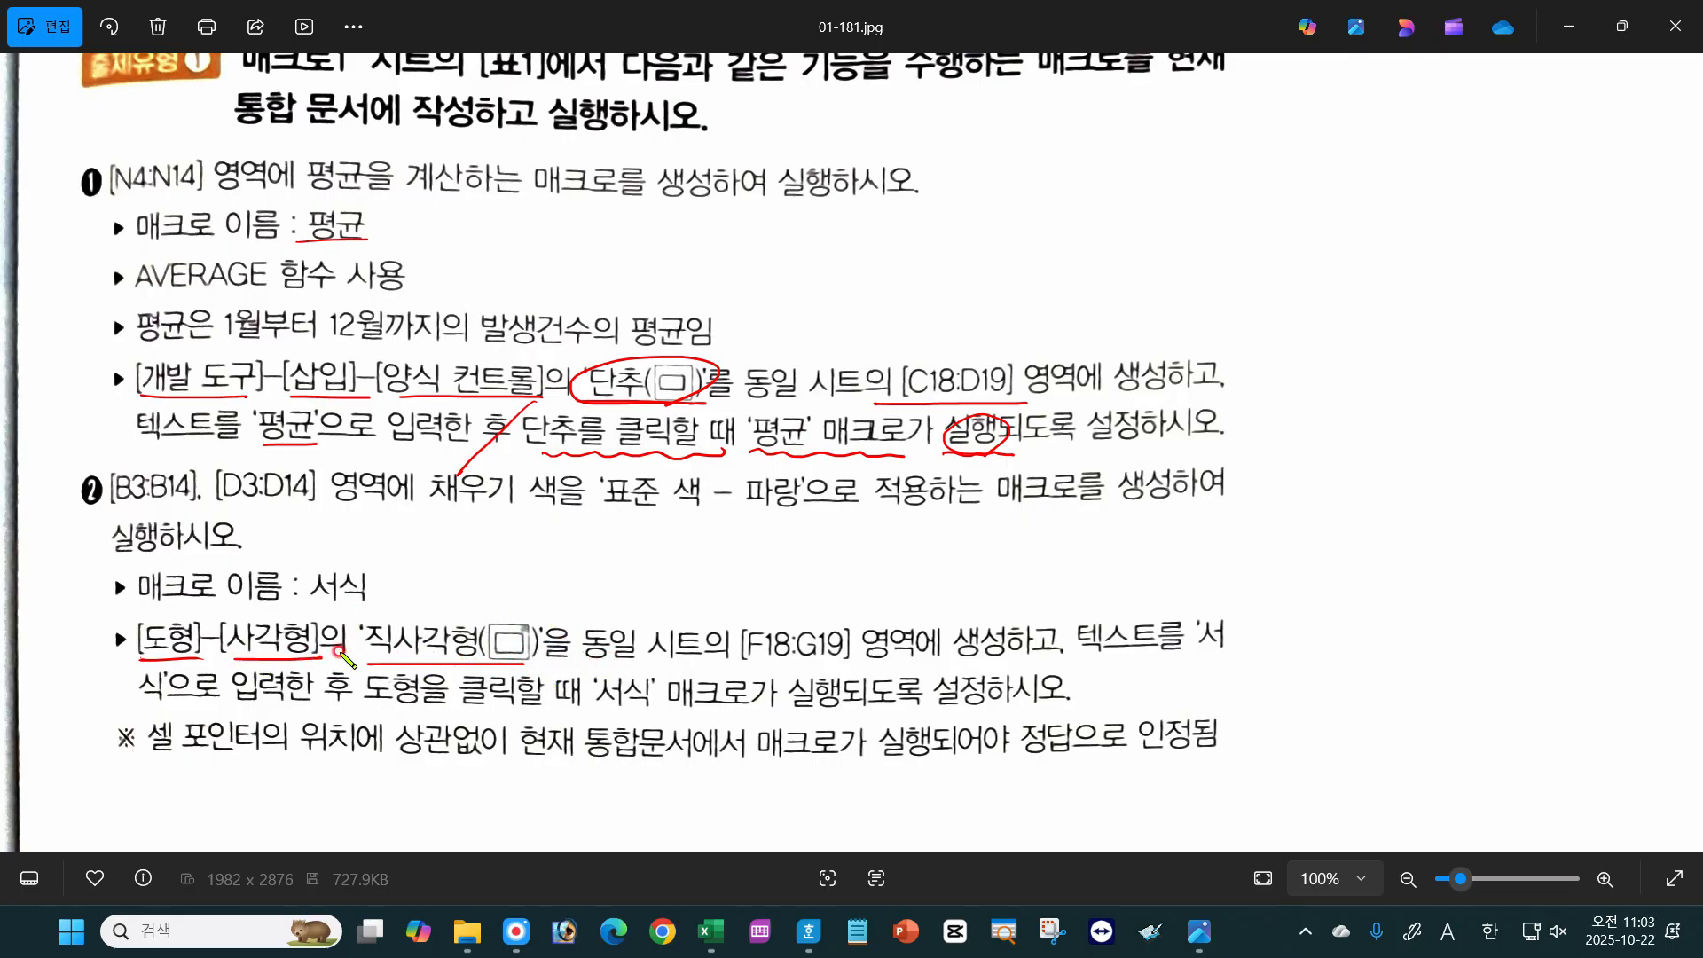
drag(738, 663, 849, 660)
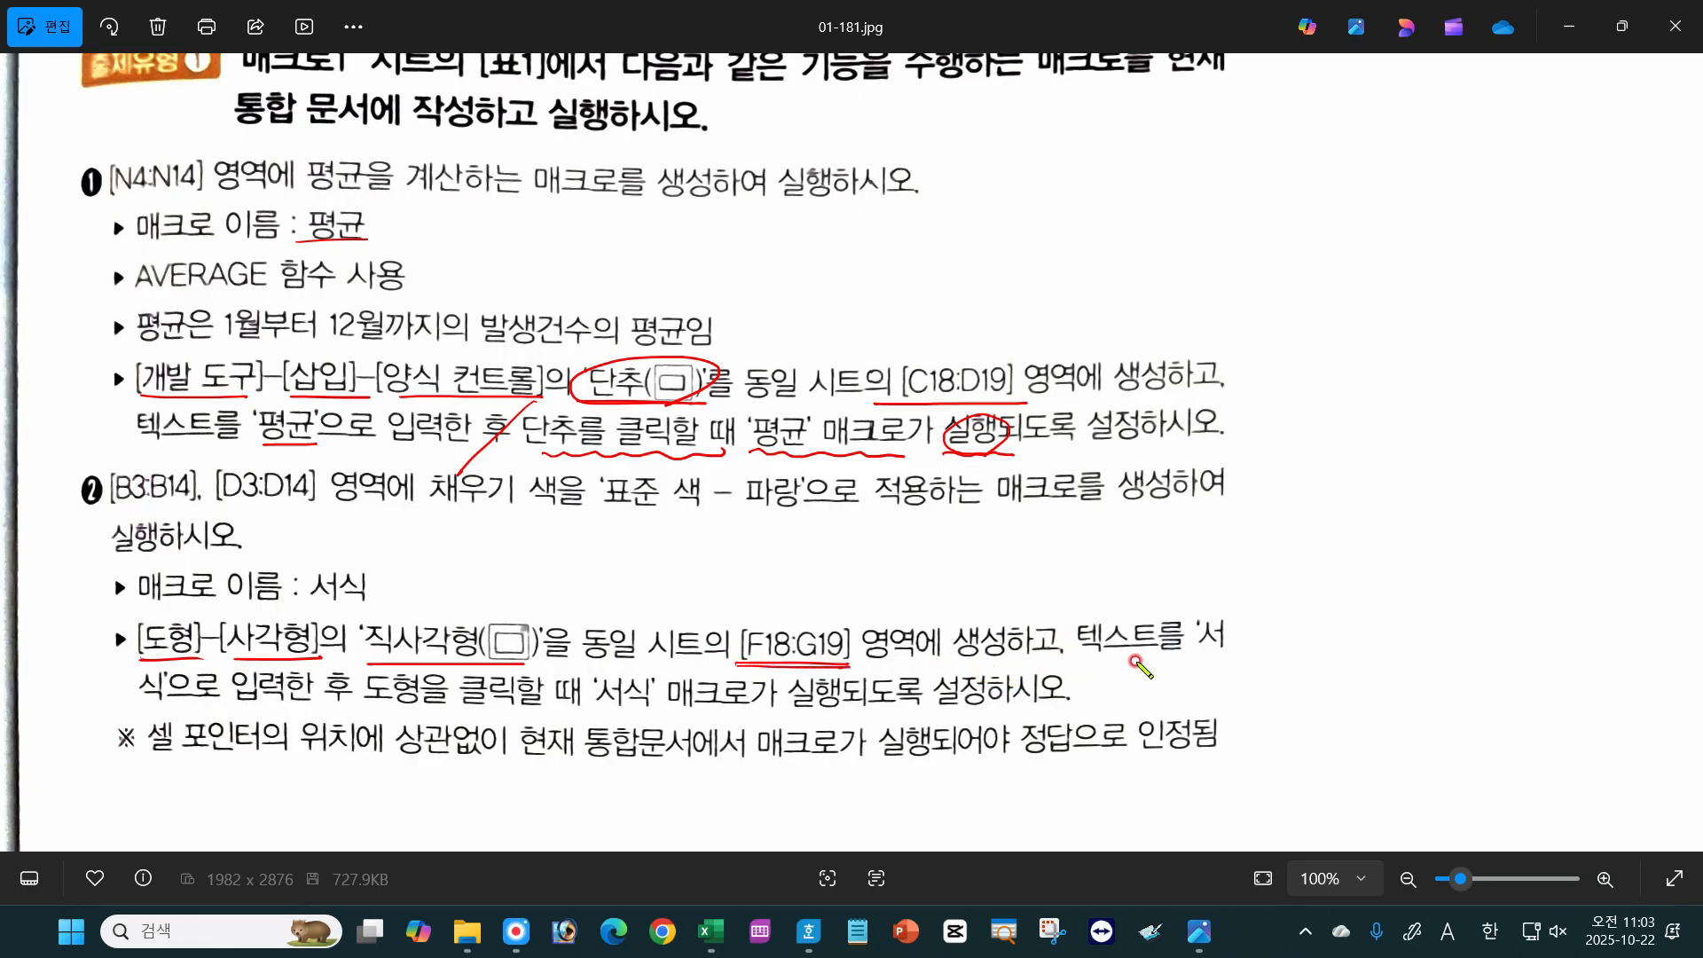
drag(1072, 656, 1226, 658)
drag(126, 711, 174, 708)
mouse_move(356, 659)
mouse_down()
mouse_move(295, 714)
mouse_move(851, 703)
mouse_move(831, 703)
mouse_up()
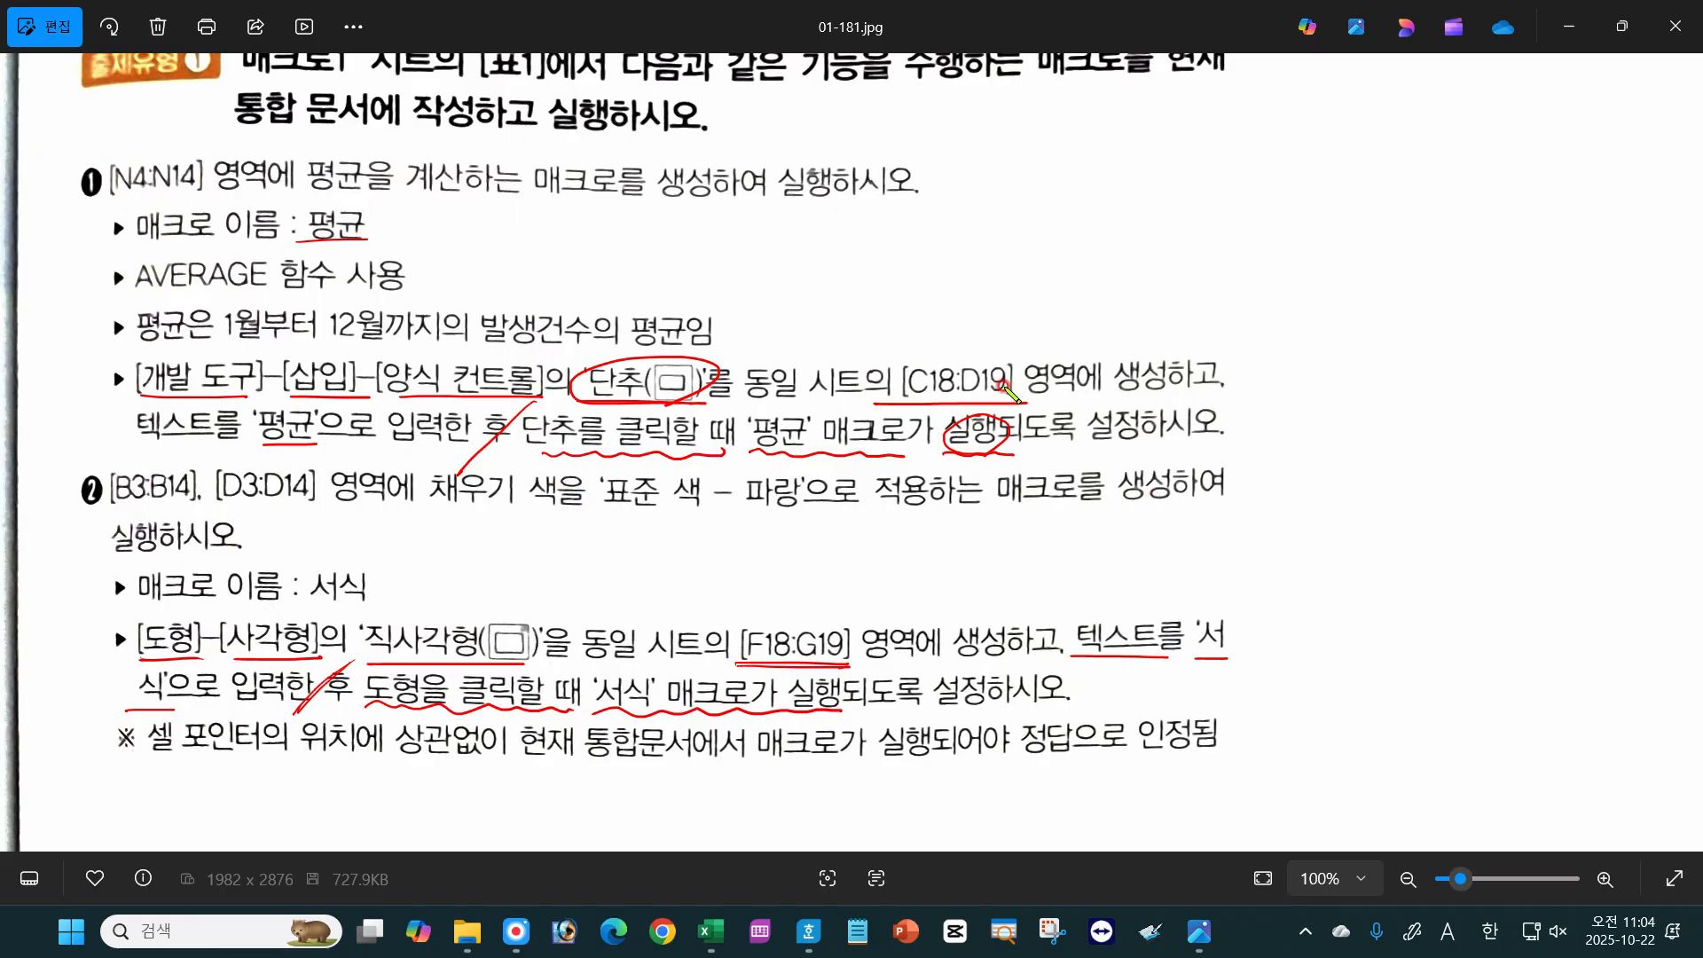
mouse_move(732, 663)
mouse_down()
mouse_move(803, 665)
mouse_move(857, 621)
mouse_move(732, 664)
mouse_up()
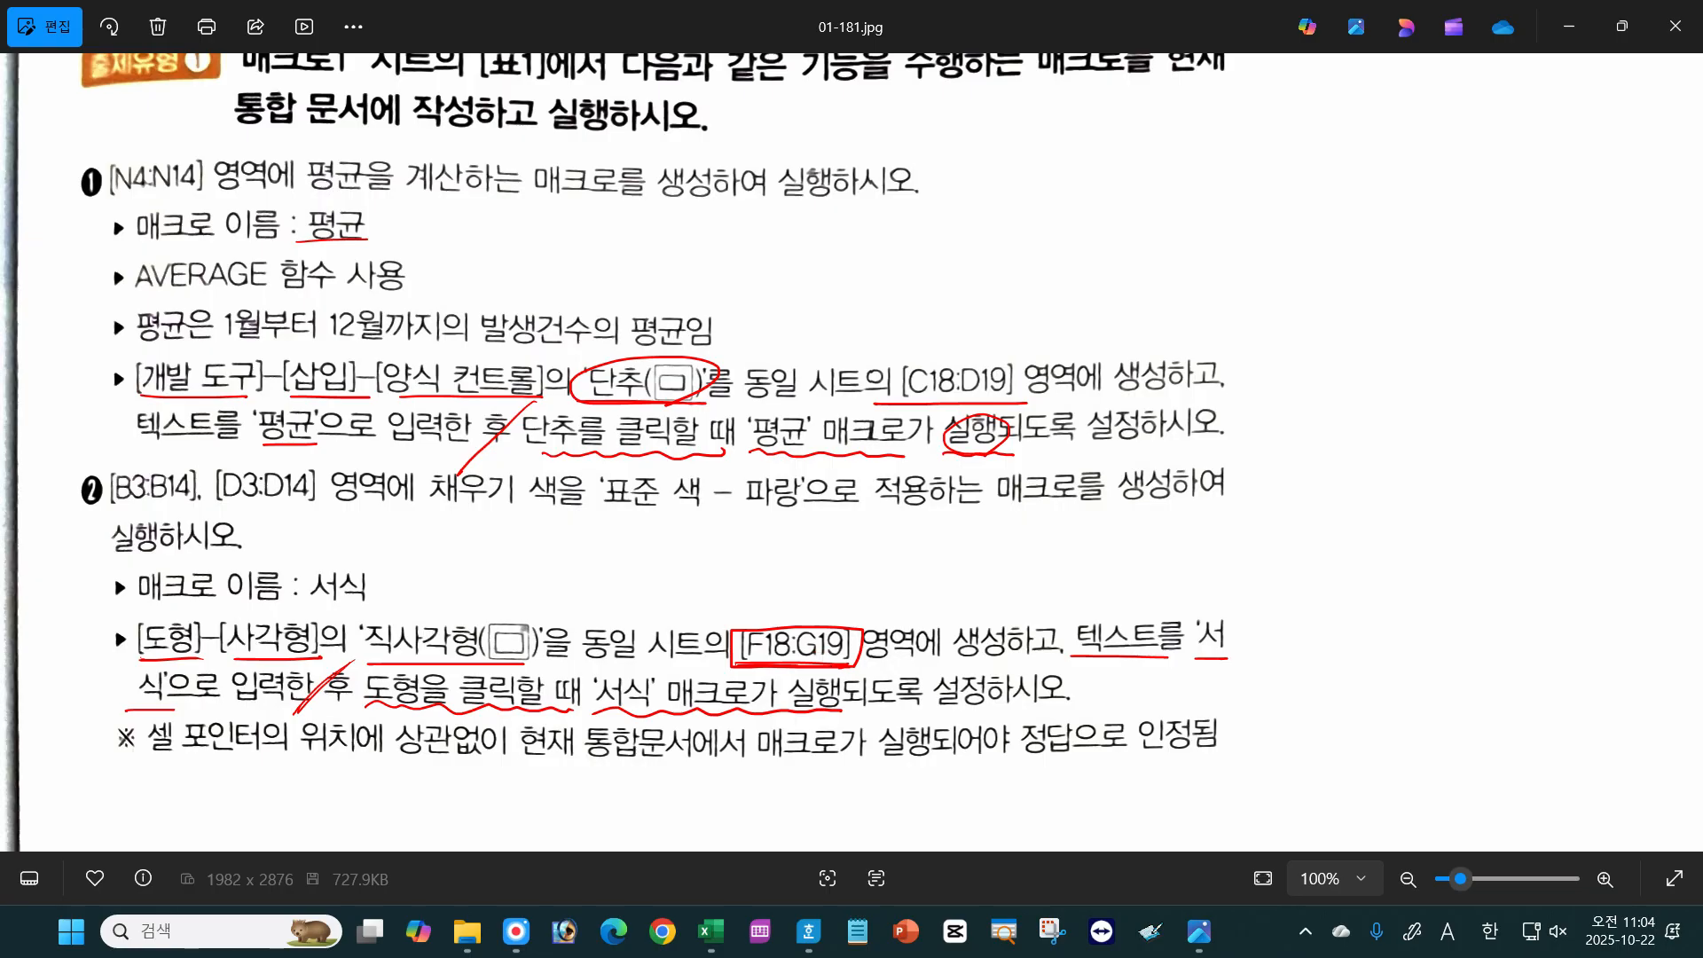
Clear the markings on the textbook image and switch to the 16매크로 workbook in Excel.
key(Escape)
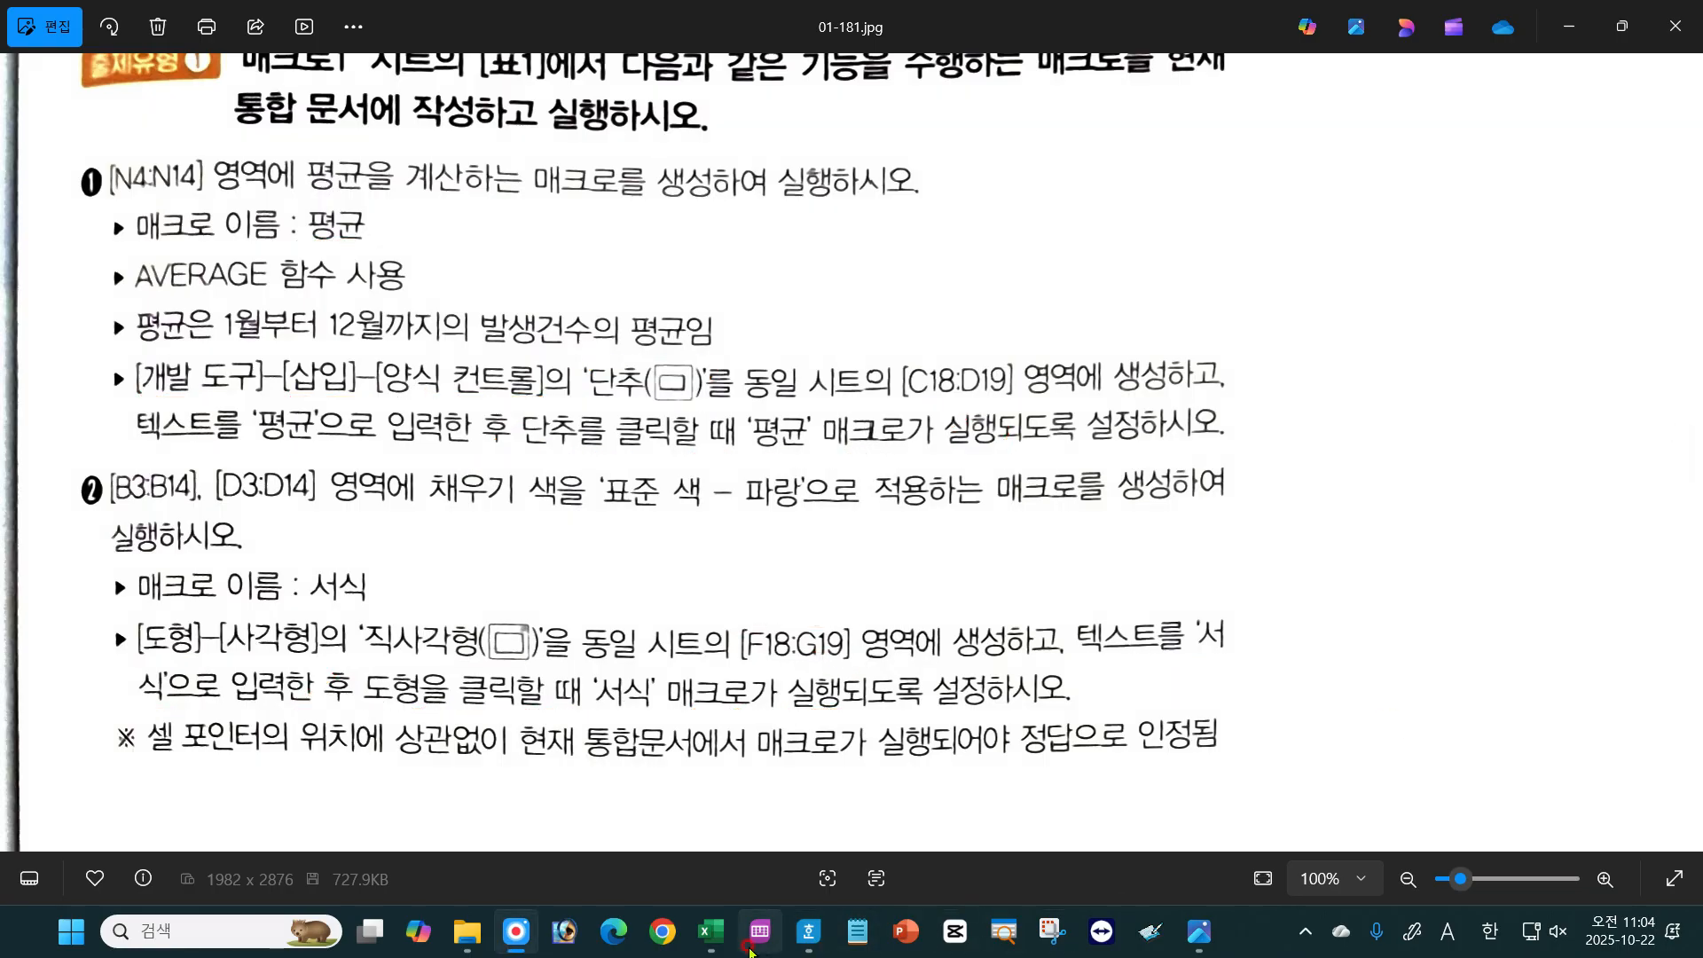
click(710, 932)
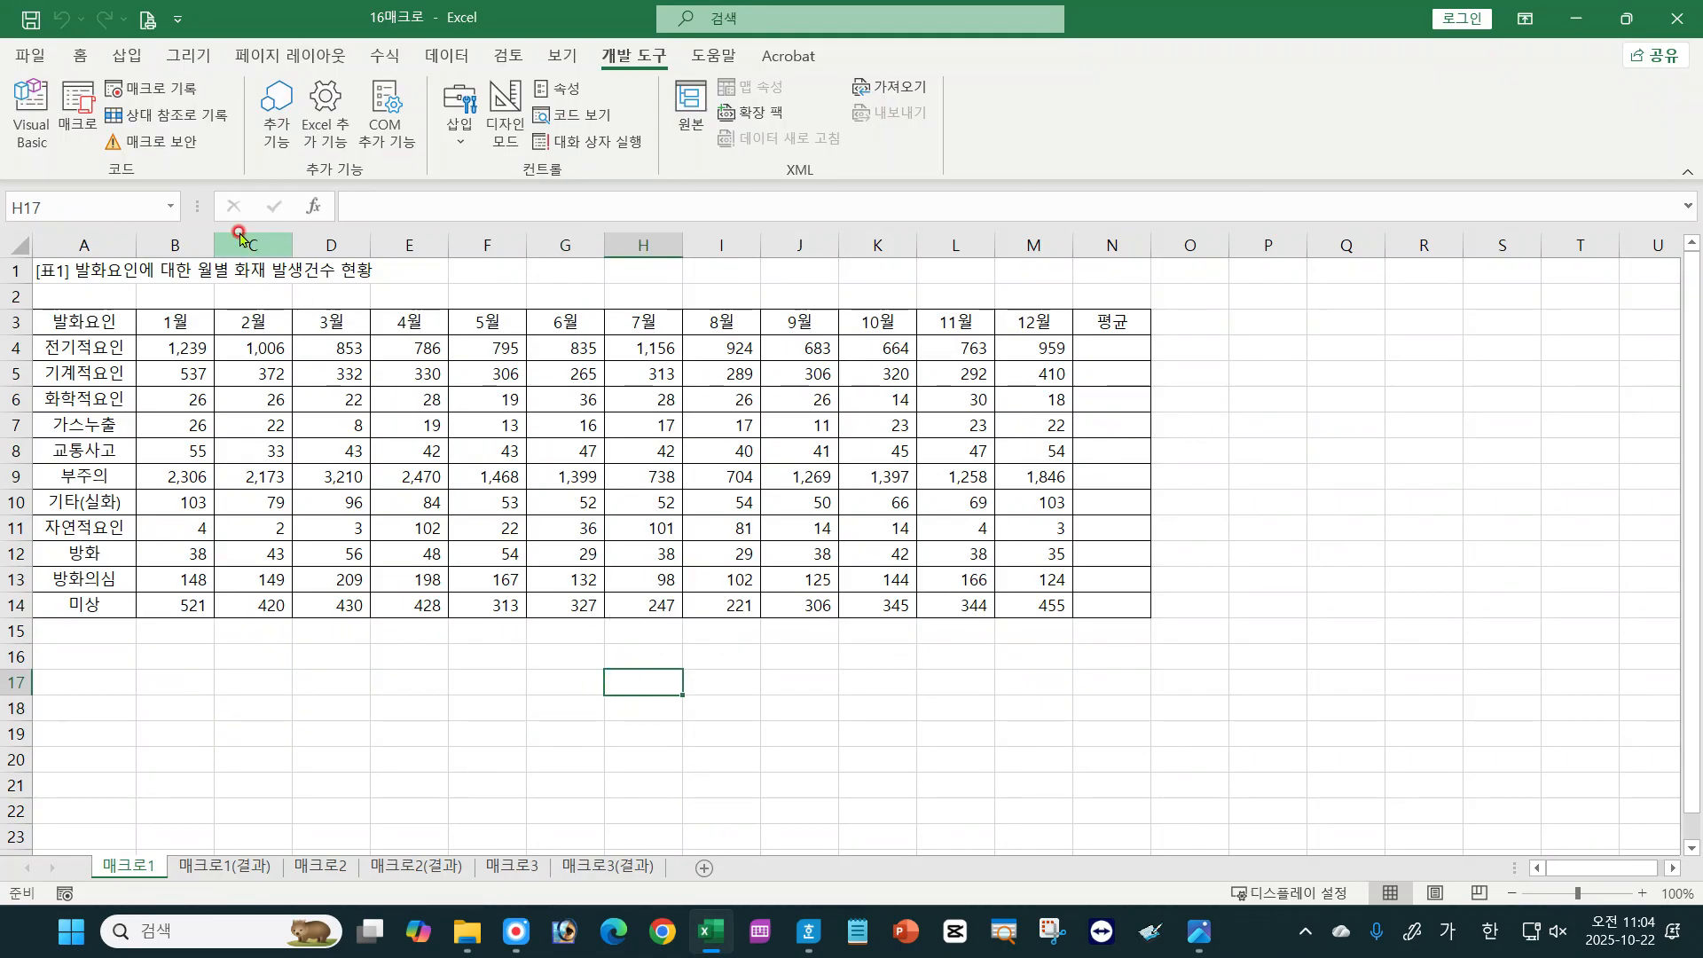
Draw a single-snipped-corner rectangle about 3.64 by 1.14 cm below the table in columns F:G, enter 가나다 in it, and deselect it.
click(127, 58)
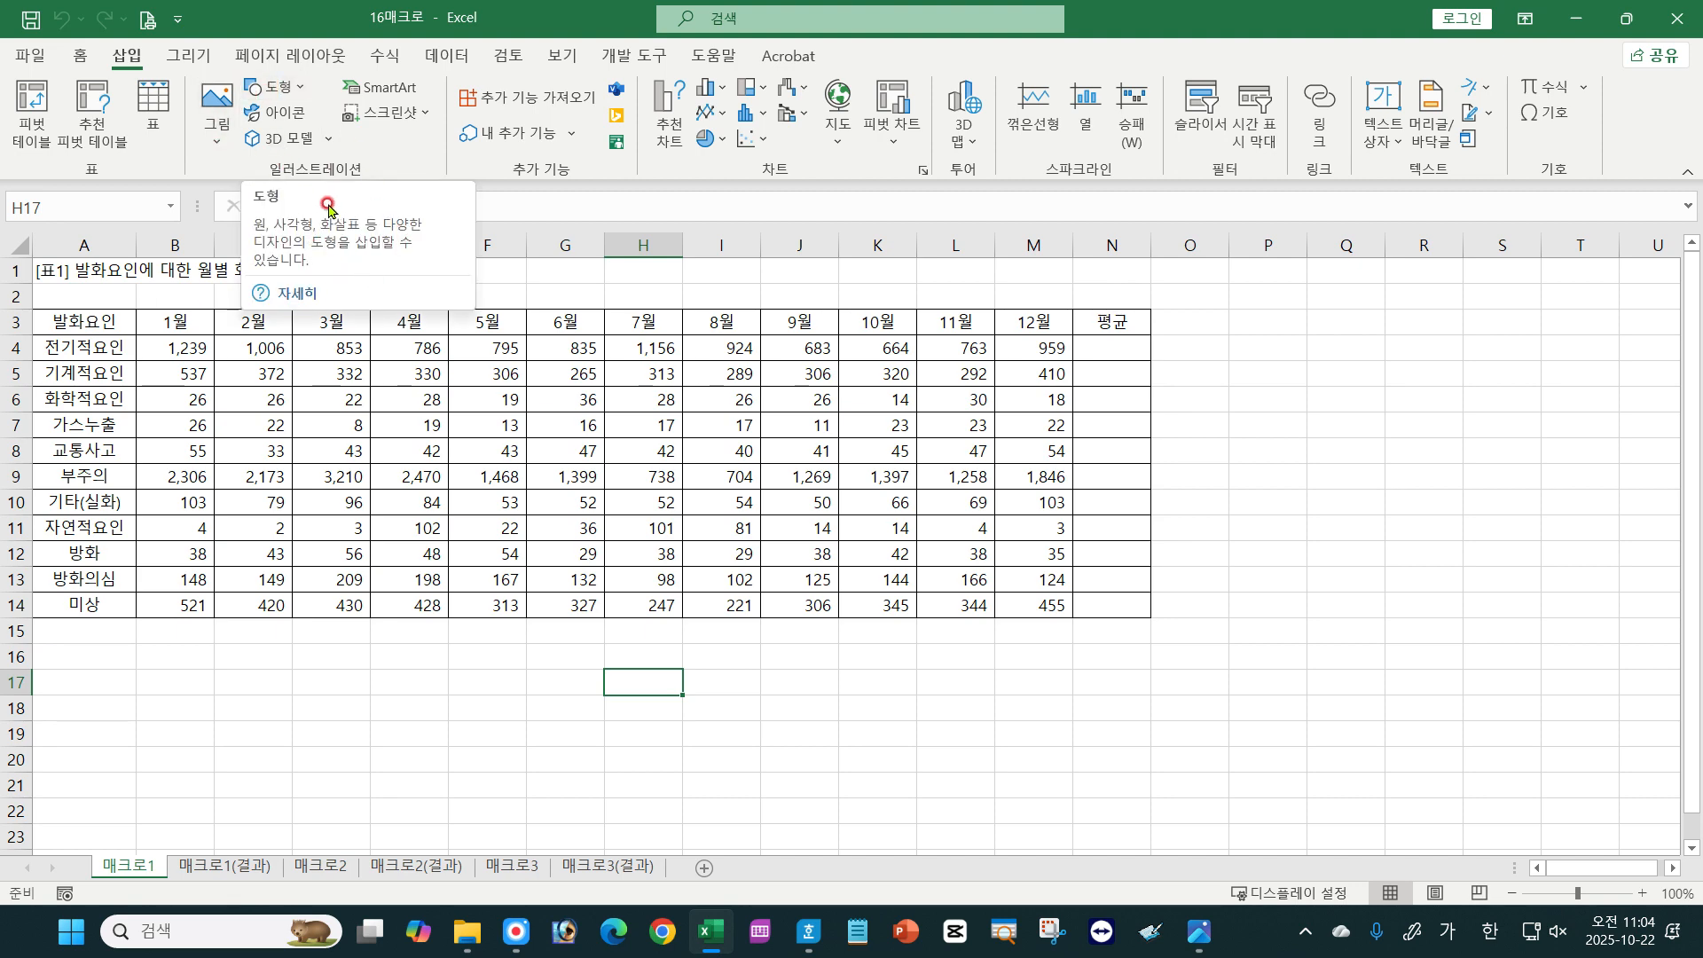
click(276, 87)
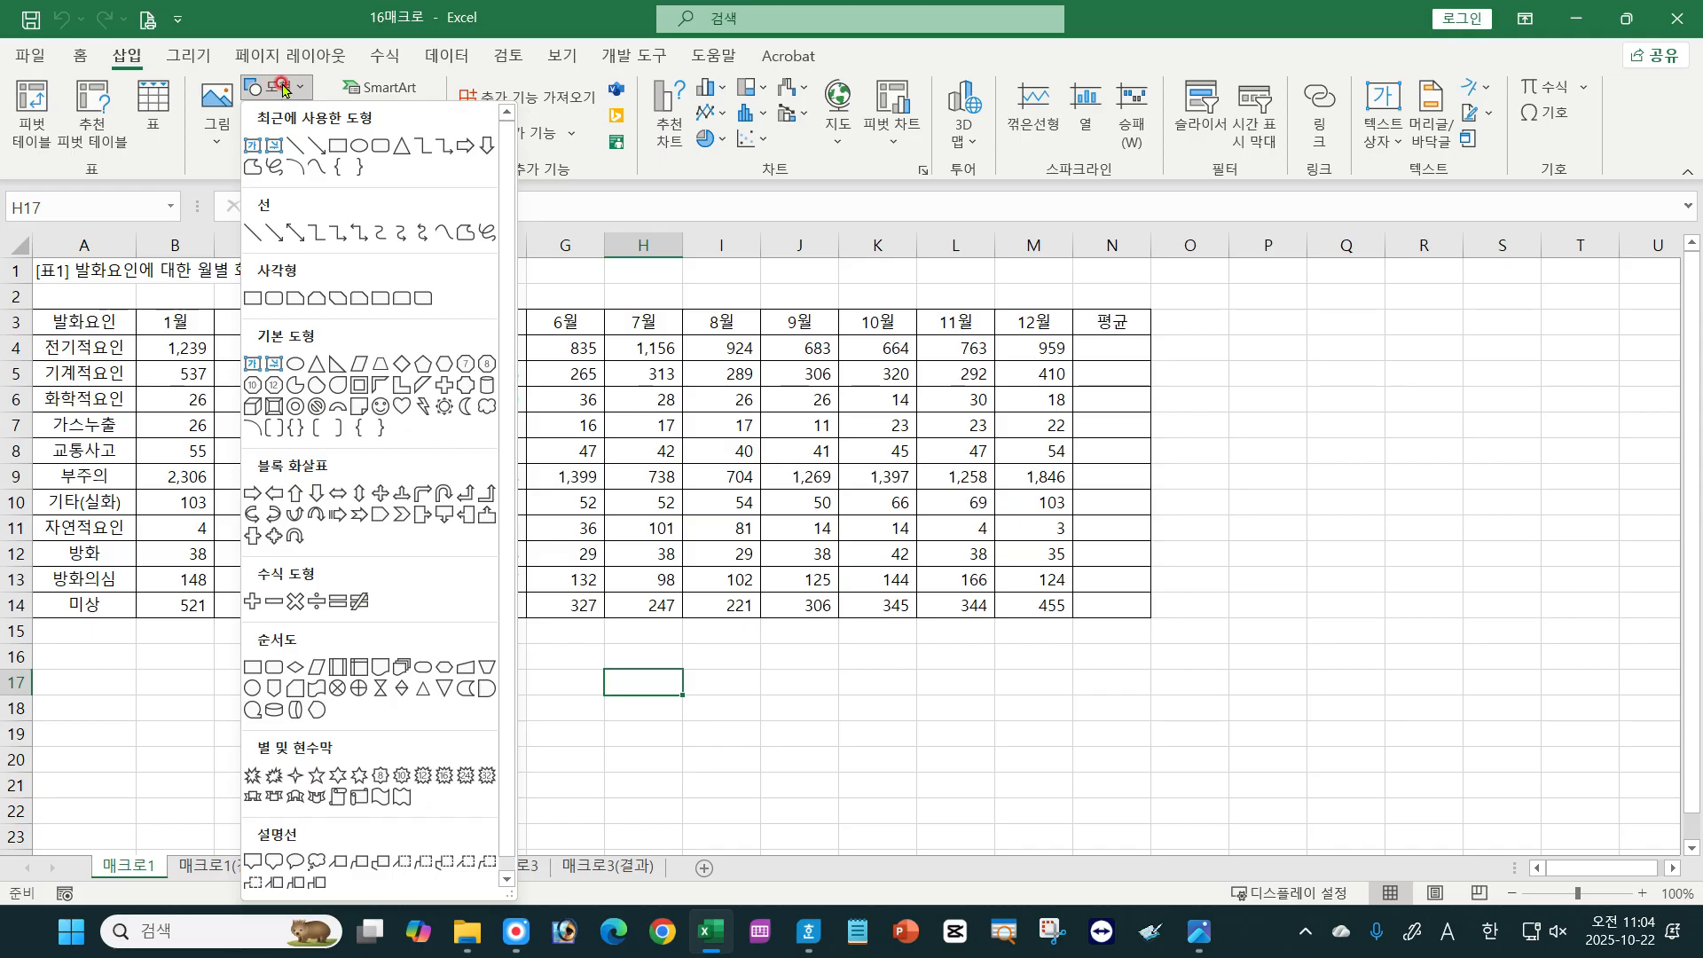
click(295, 299)
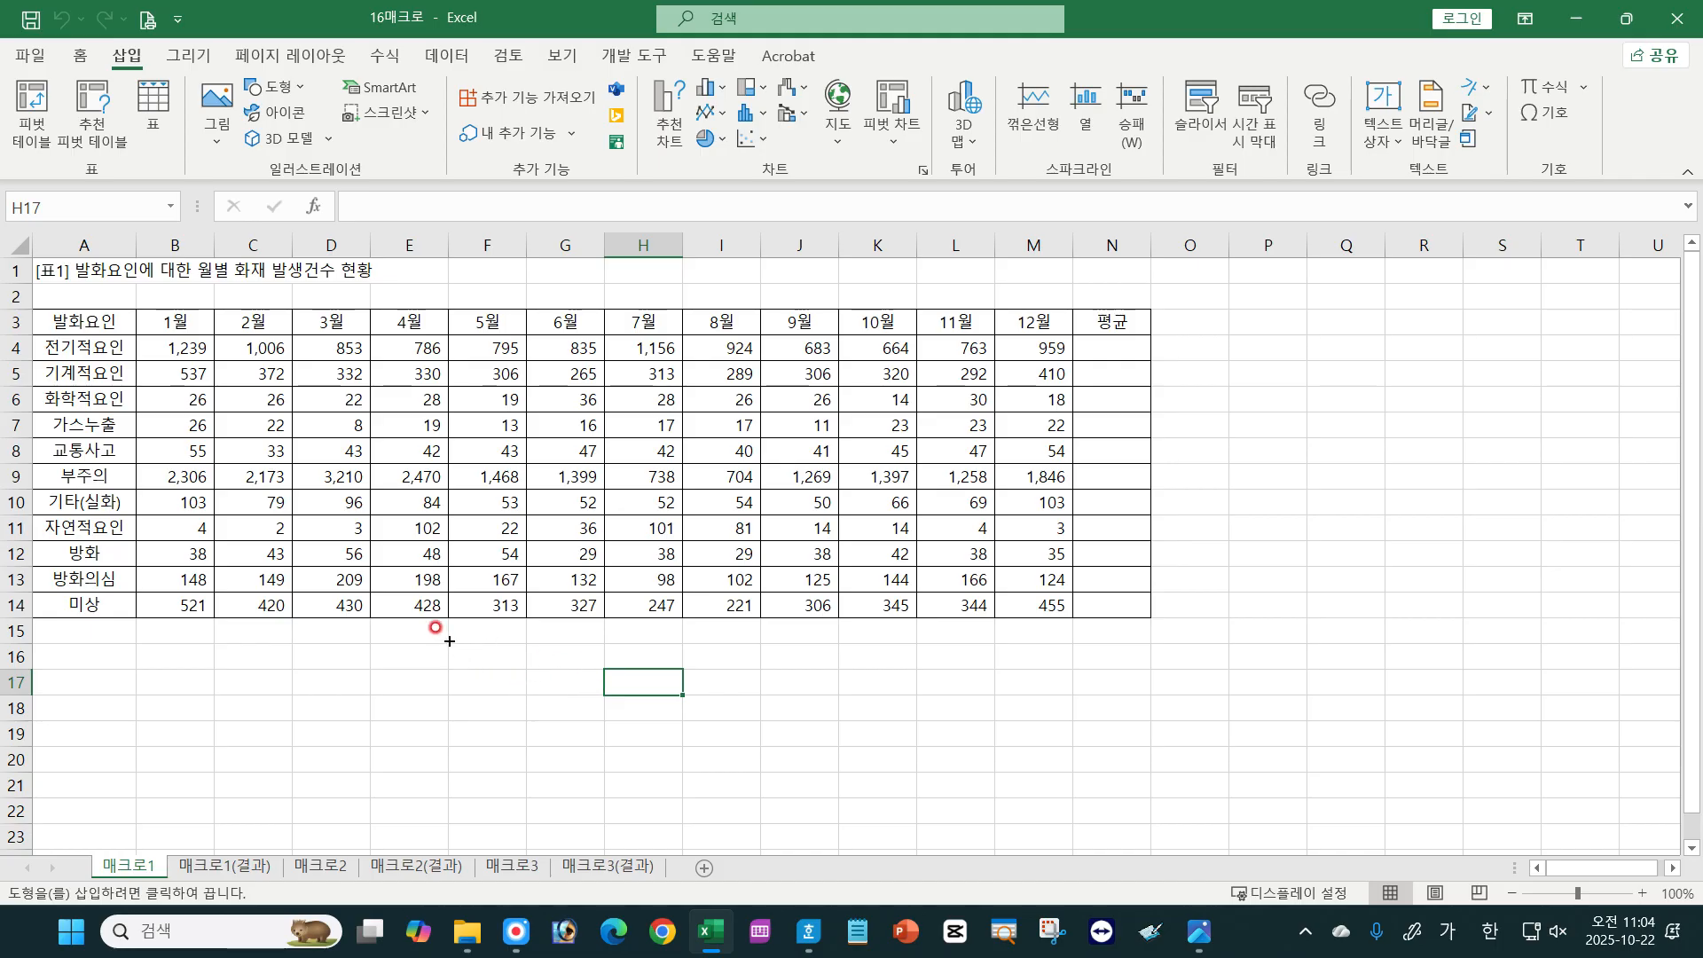
mouse_move(449, 640)
mouse_down()
mouse_move(479, 690)
mouse_move(605, 690)
mouse_up()
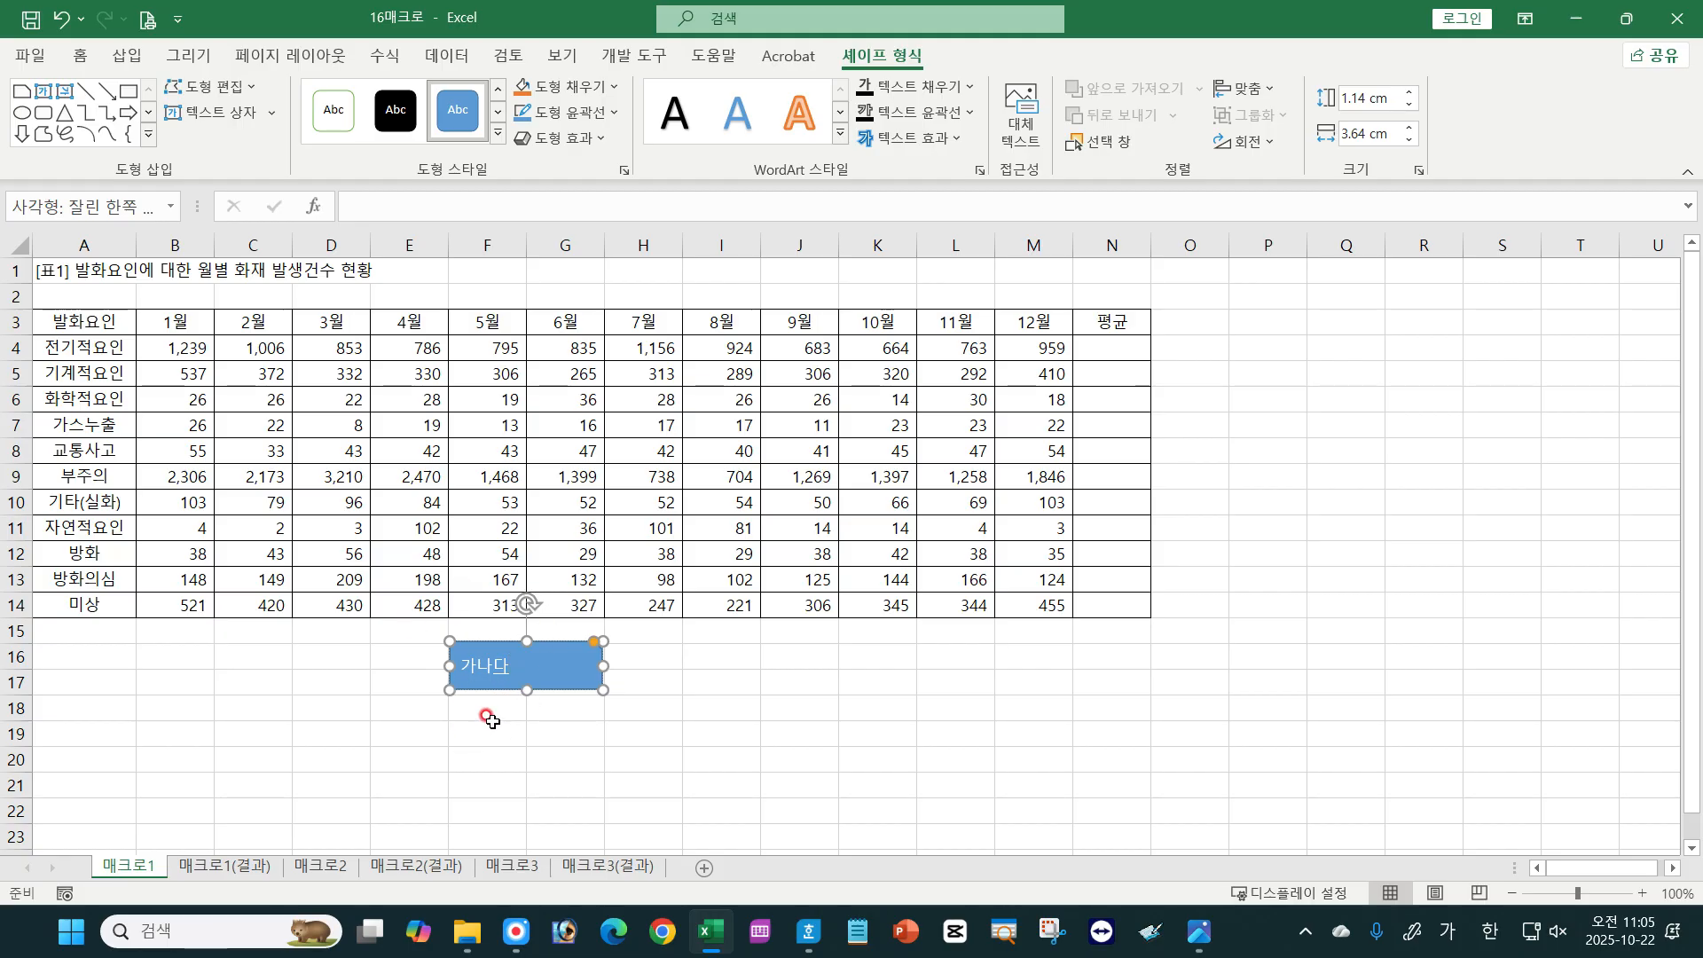
click(607, 726)
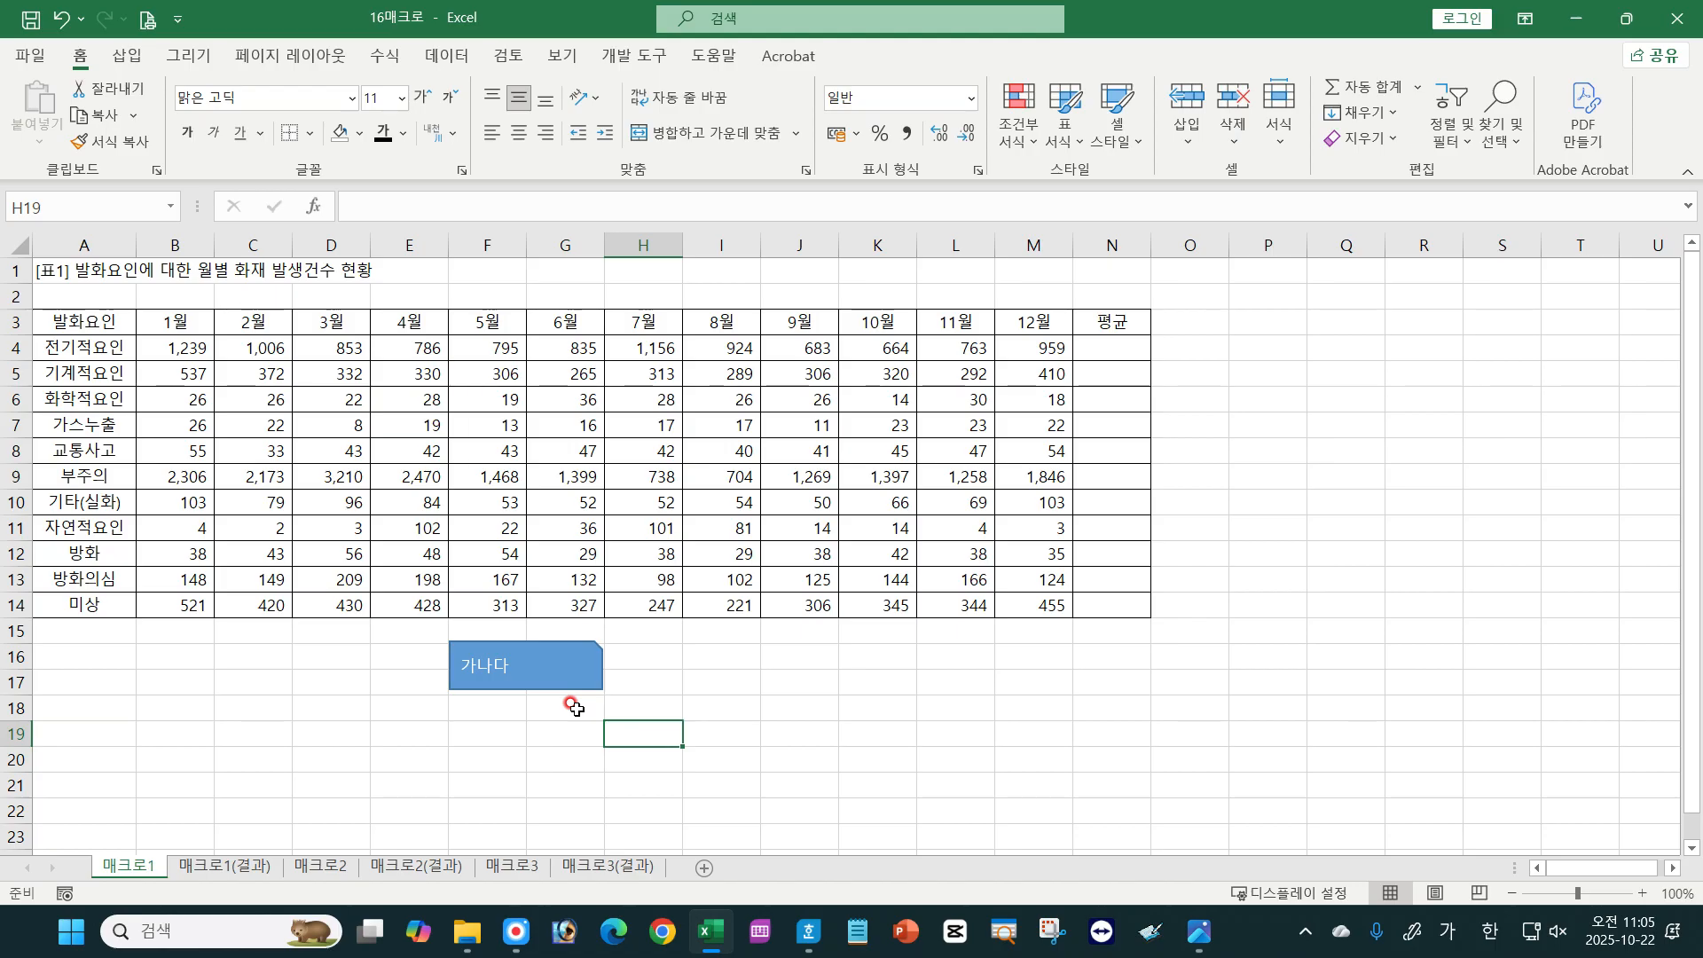
Adjust the 가나다 shape to about 3.73 by 1.19 cm, and widen column G and narrow it partway to test the shape's resizing.
drag(556, 671, 606, 695)
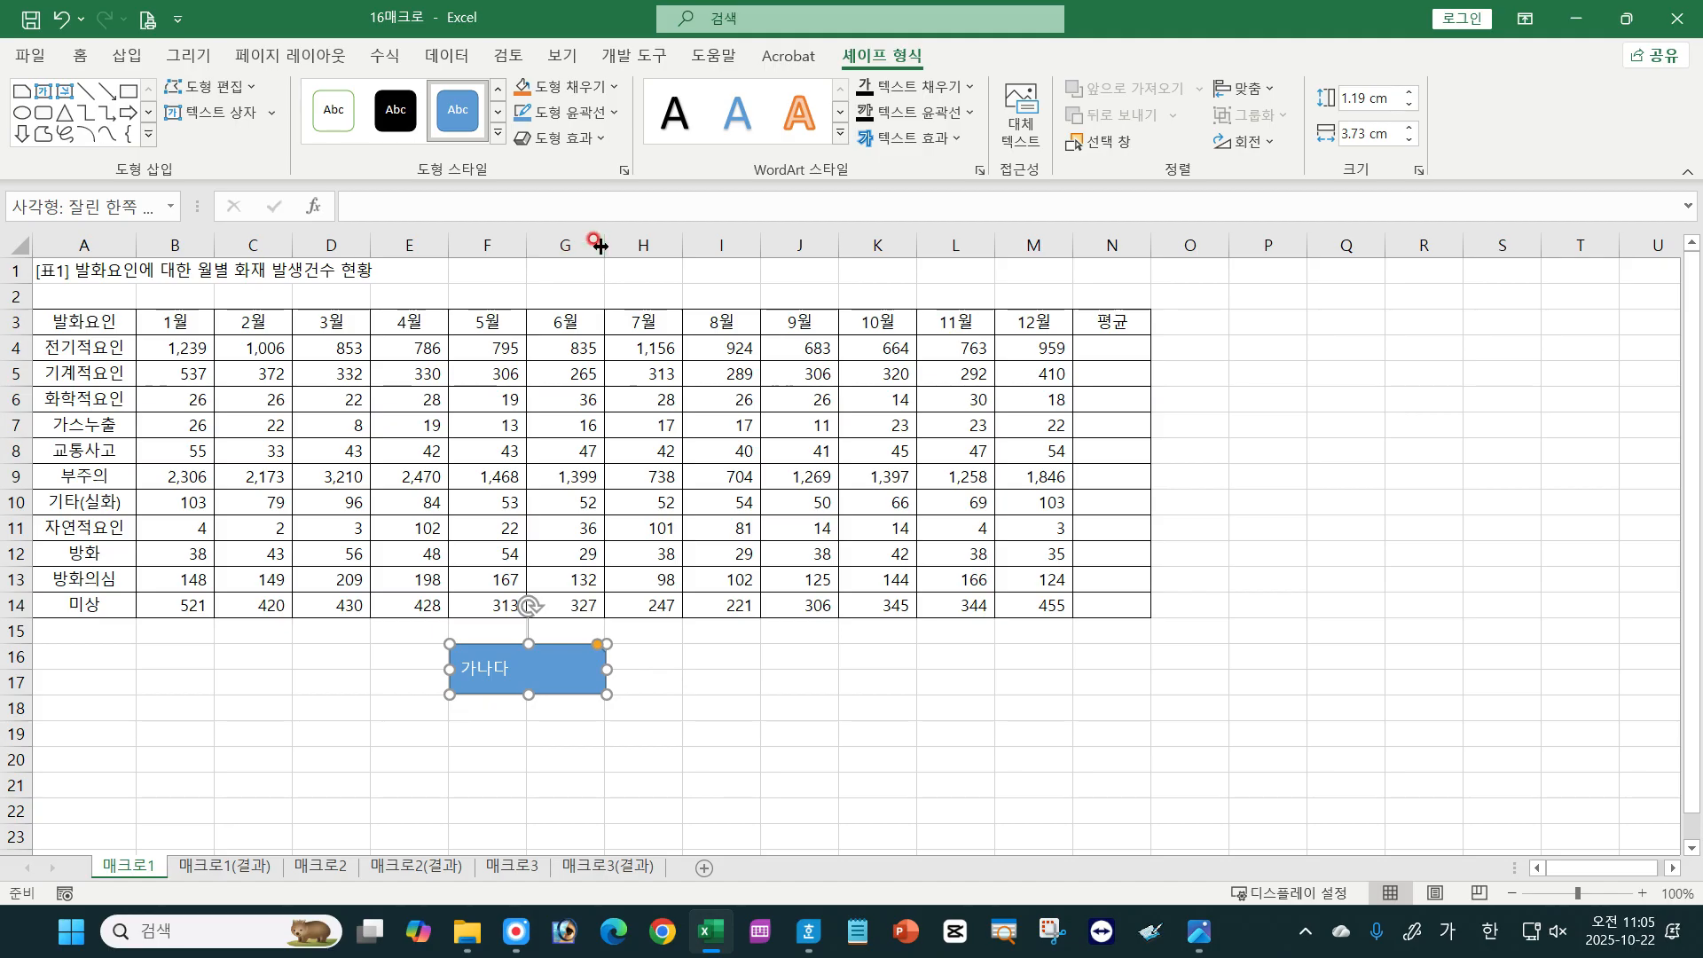
drag(605, 249, 654, 266)
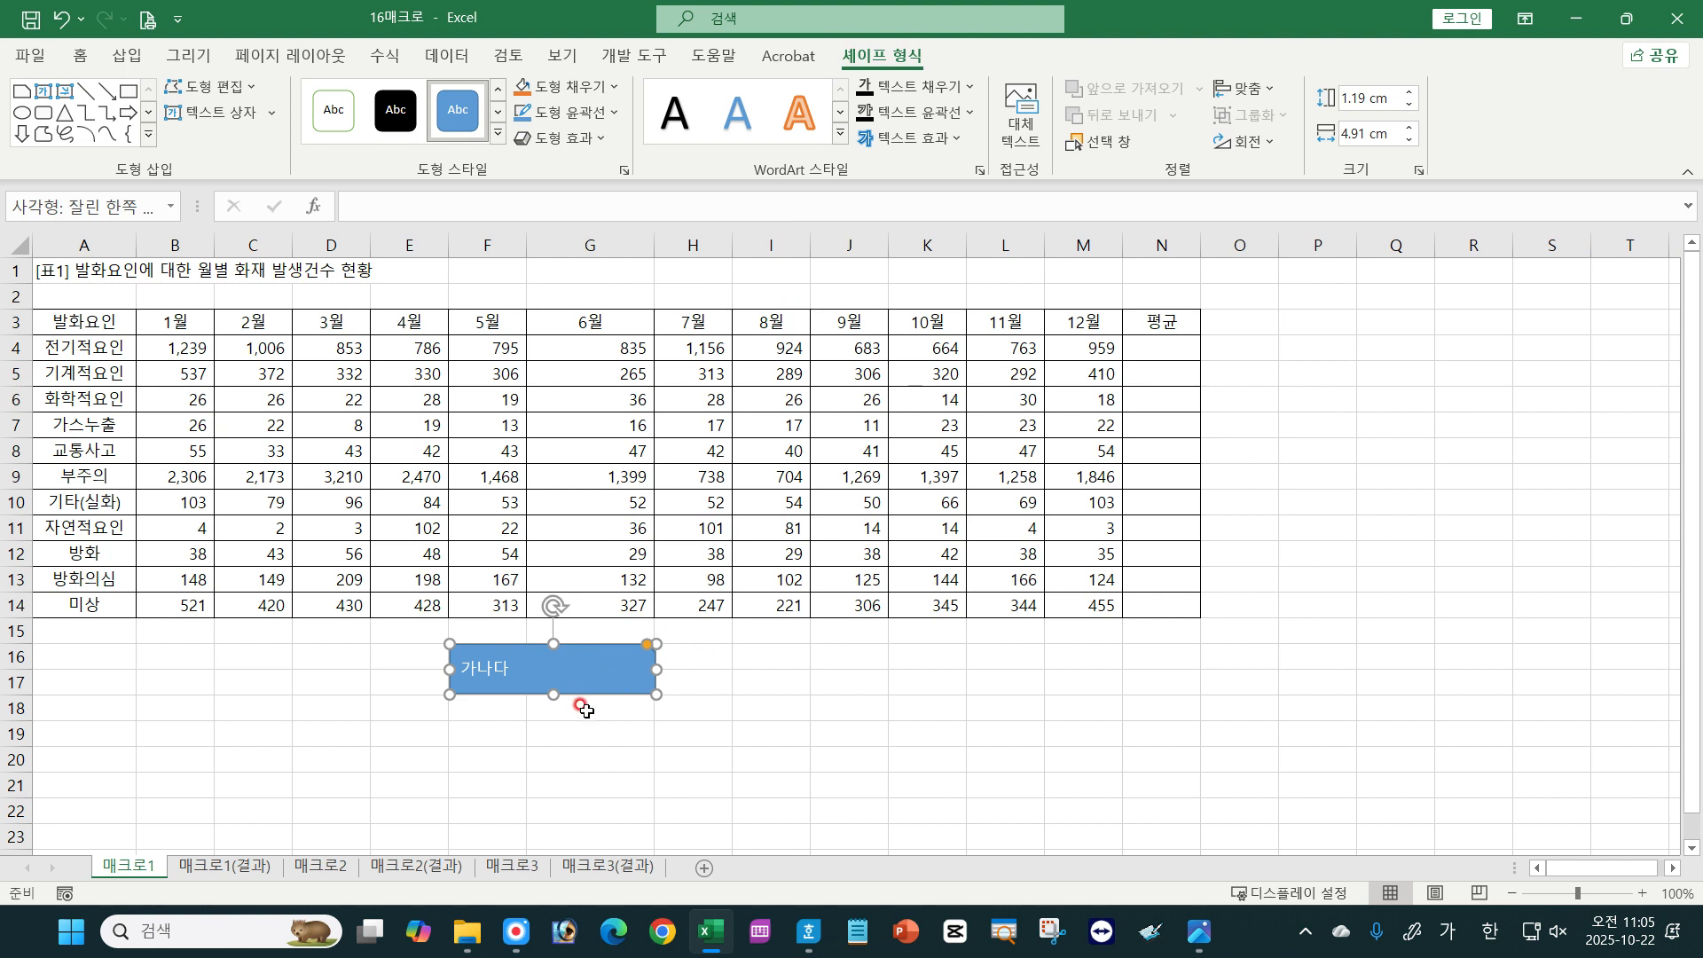
drag(654, 246, 621, 255)
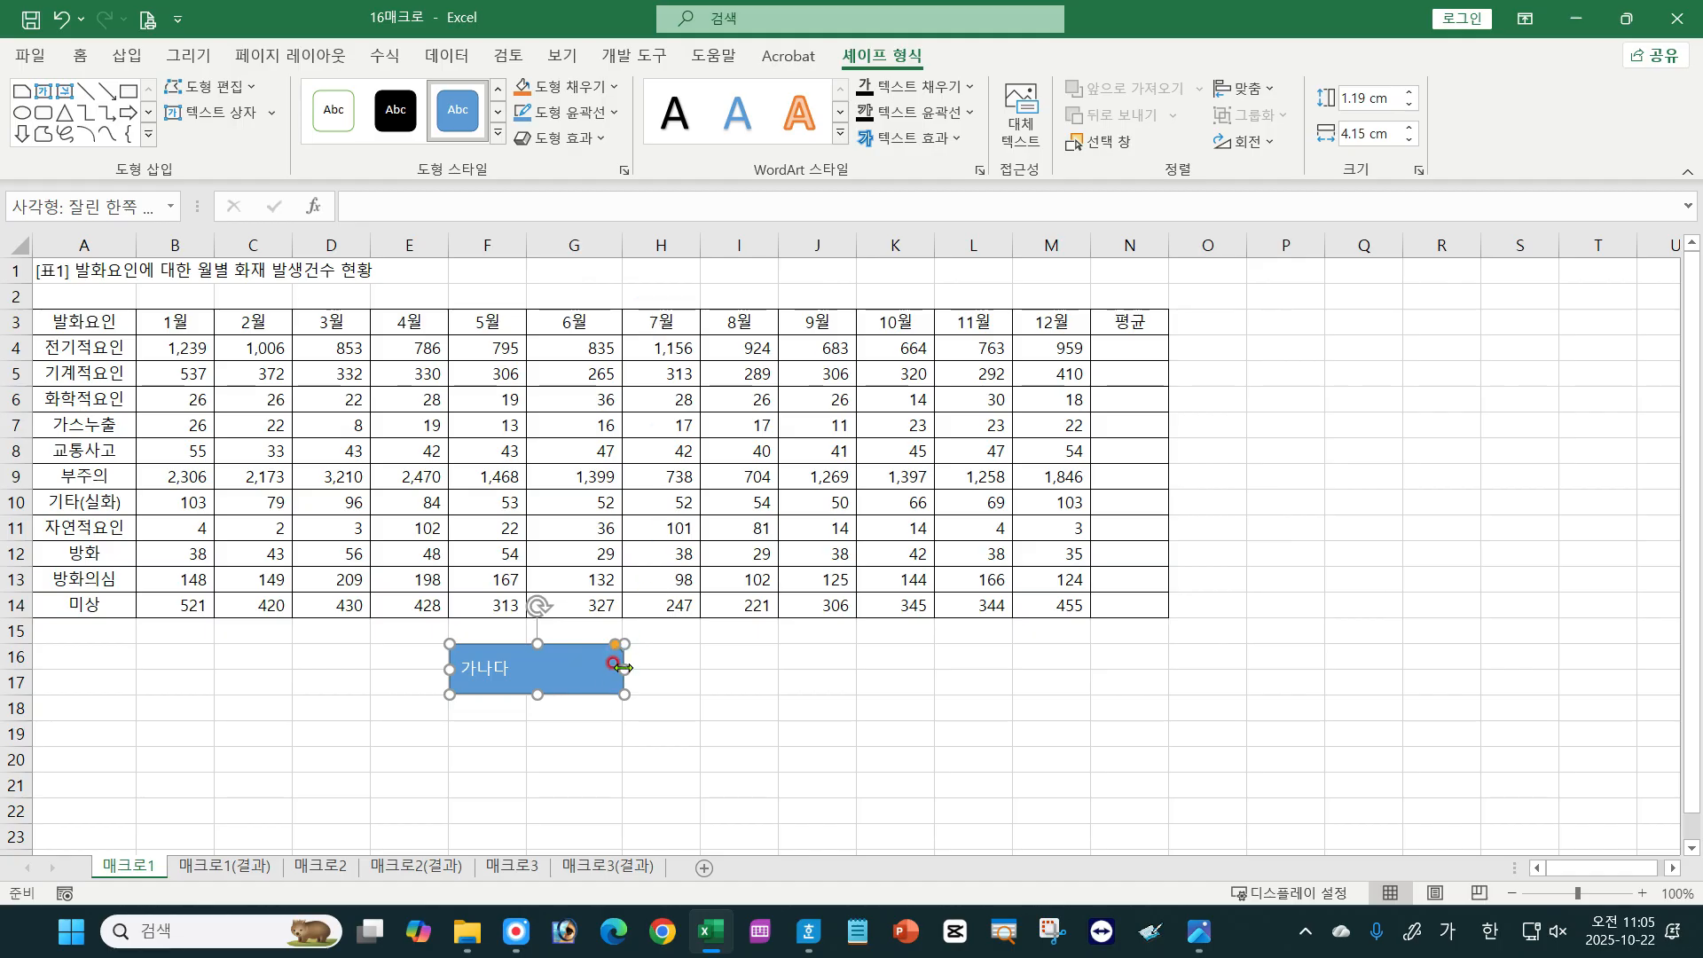
Narrow the 가나다 shape to 4 cm, retest it by widening and narrowing column G, and delete the shape.
drag(623, 668, 617, 668)
drag(622, 253, 654, 252)
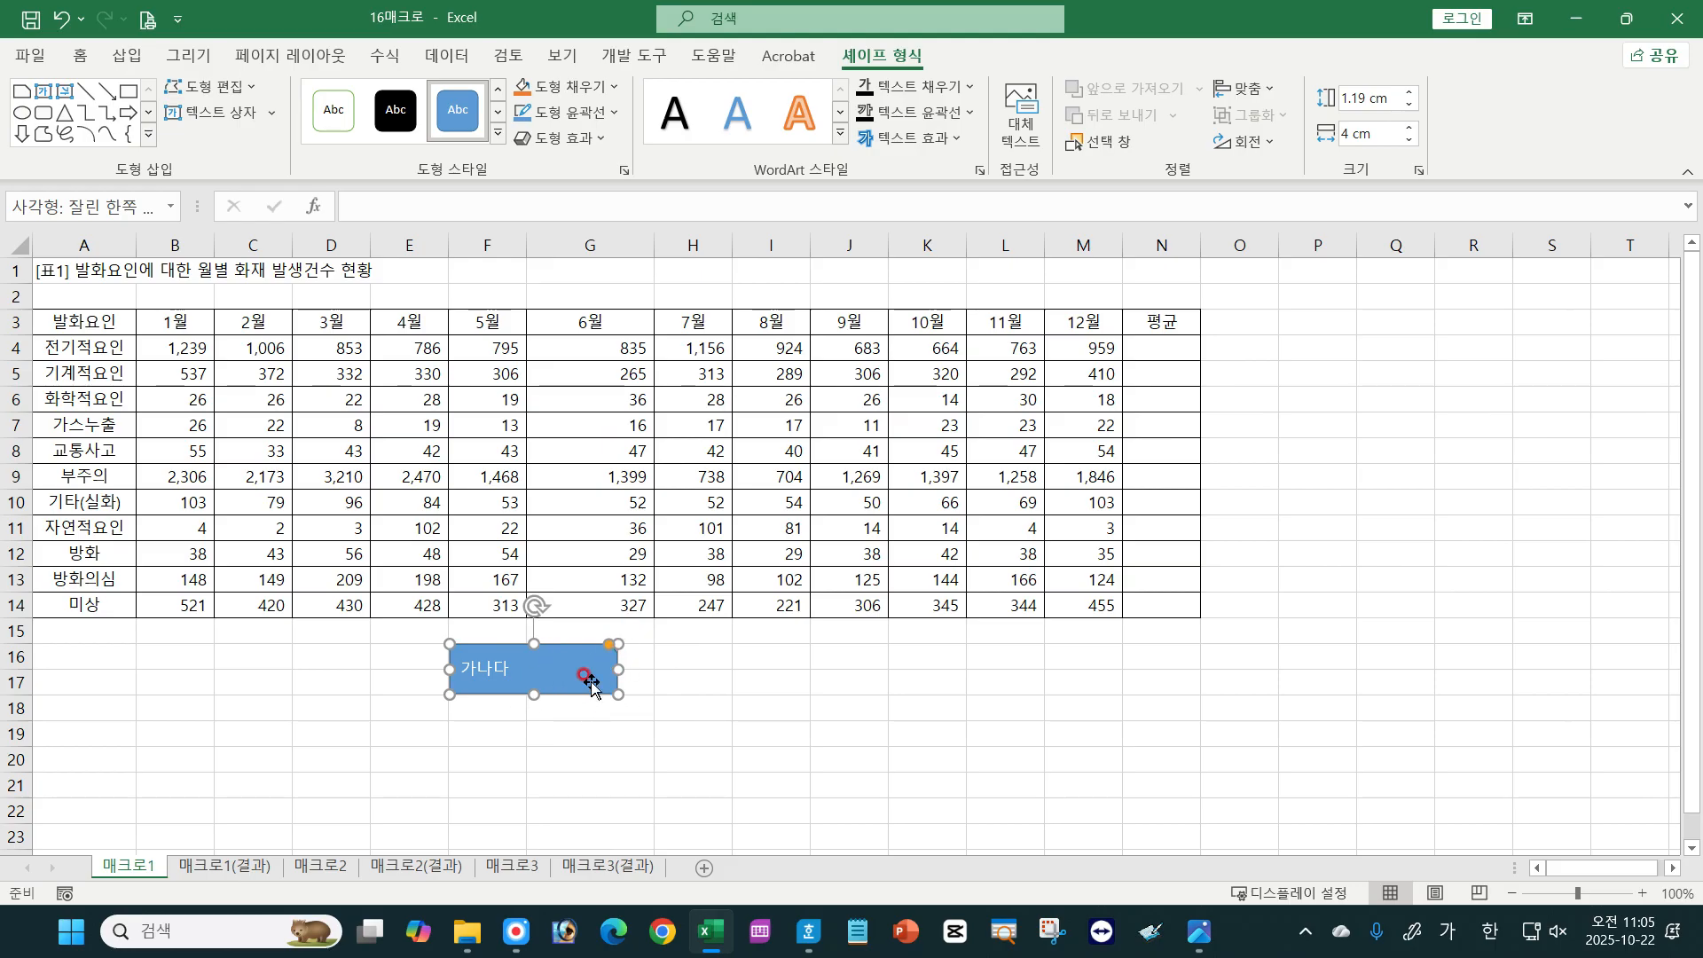
mouse_move(649, 251)
mouse_down()
mouse_move(601, 251)
mouse_move(617, 251)
mouse_up()
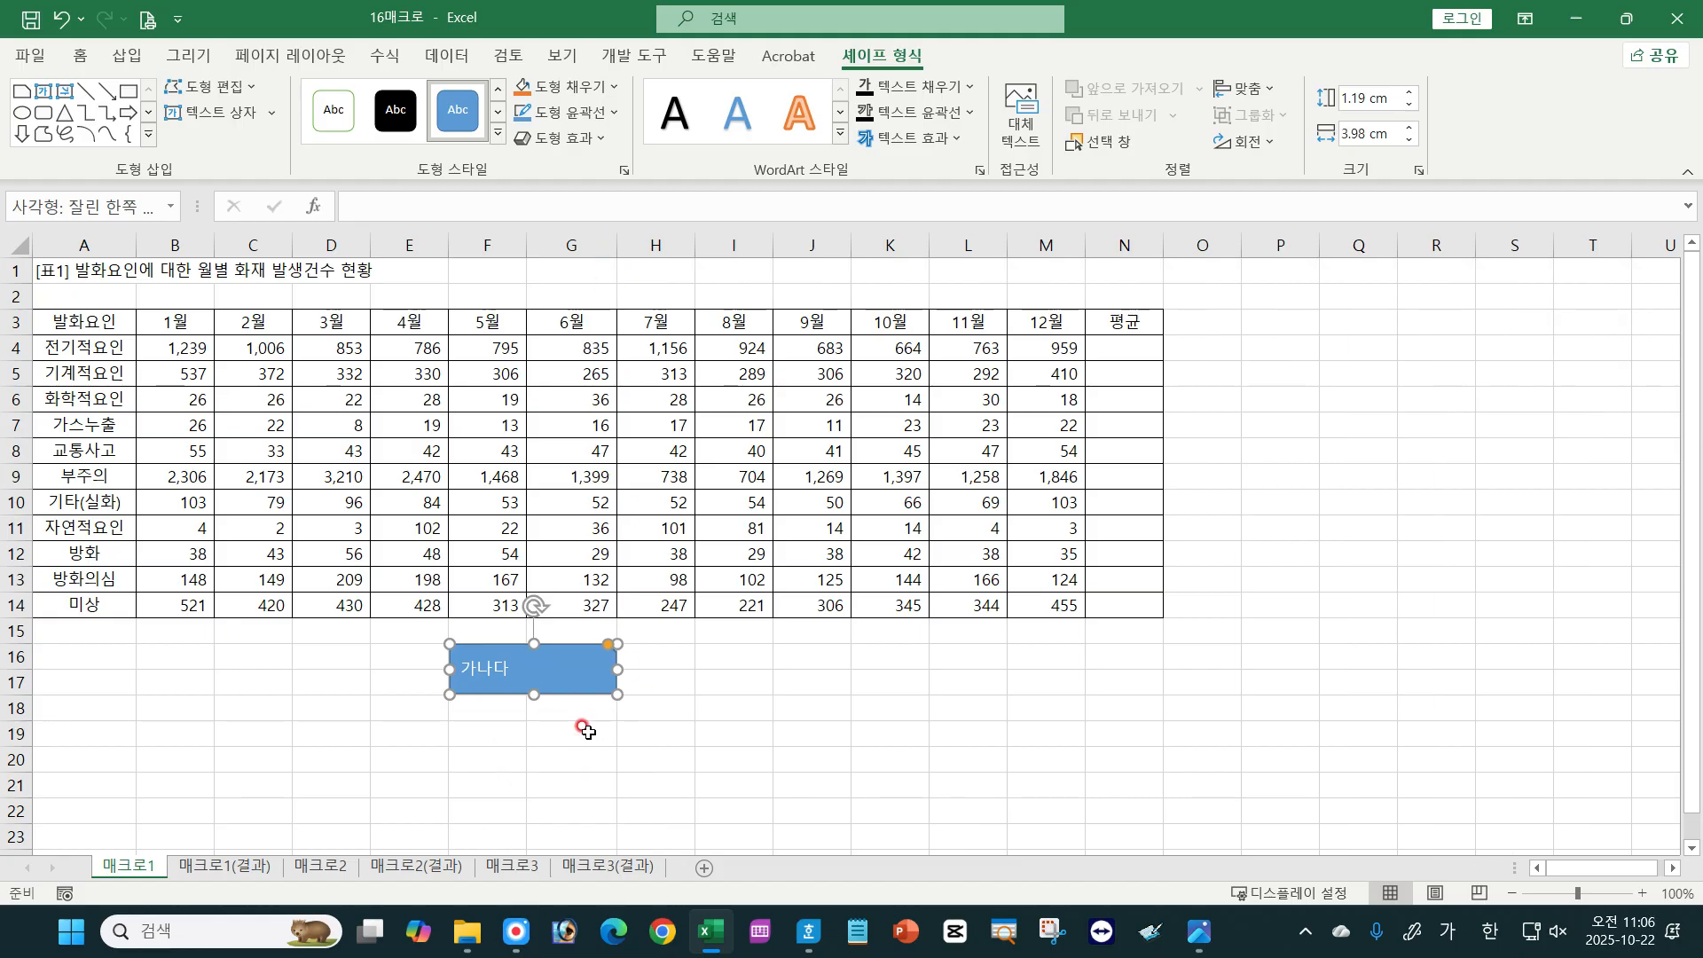
key(Delete)
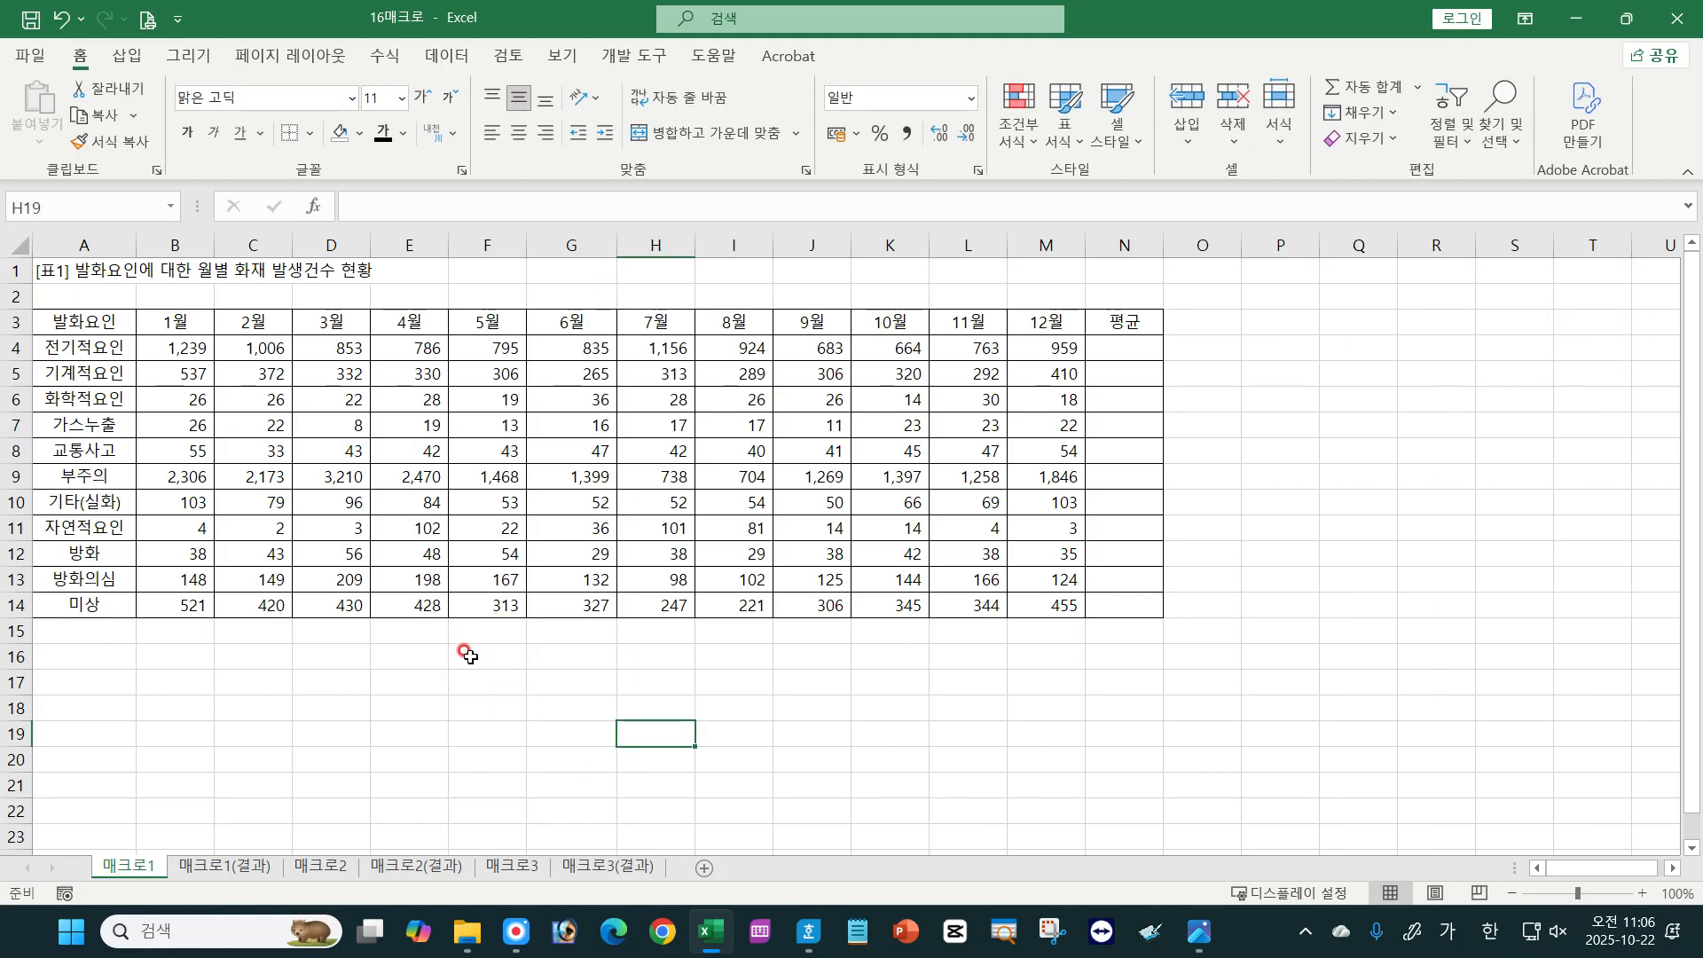
Draw a single-snipped-corner rectangle snapped exactly to the cell edges of F16:G17, and deselect it.
drag(463, 655, 545, 674)
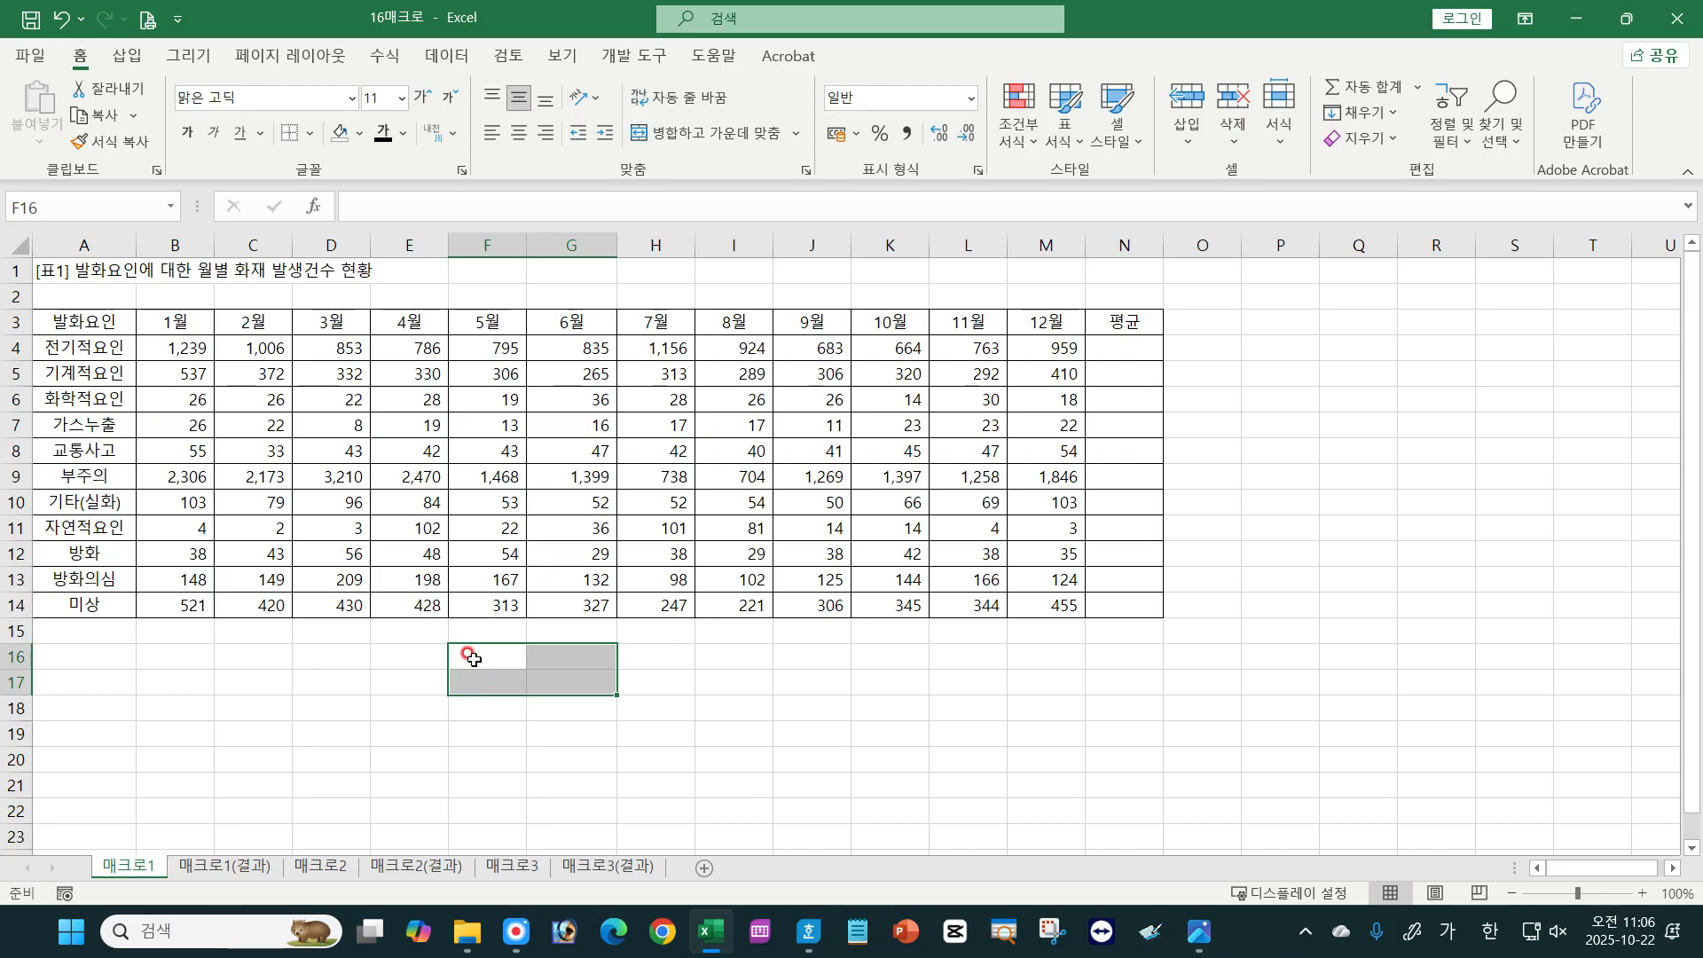
drag(461, 661, 612, 656)
click(127, 55)
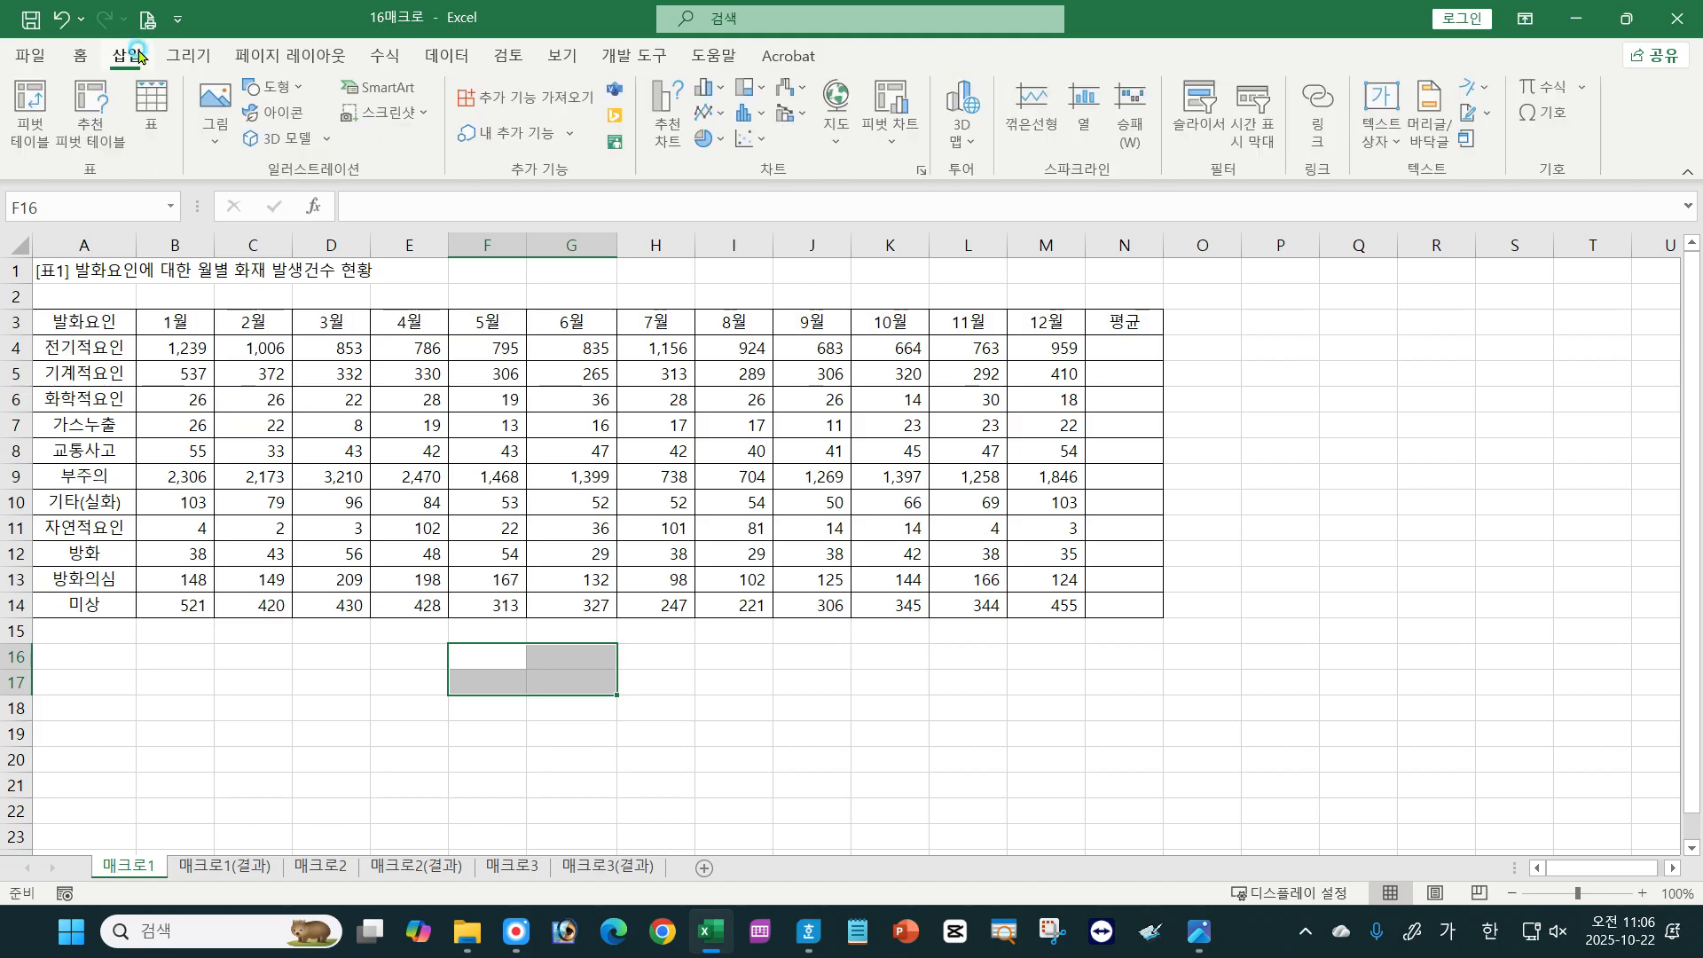
click(281, 85)
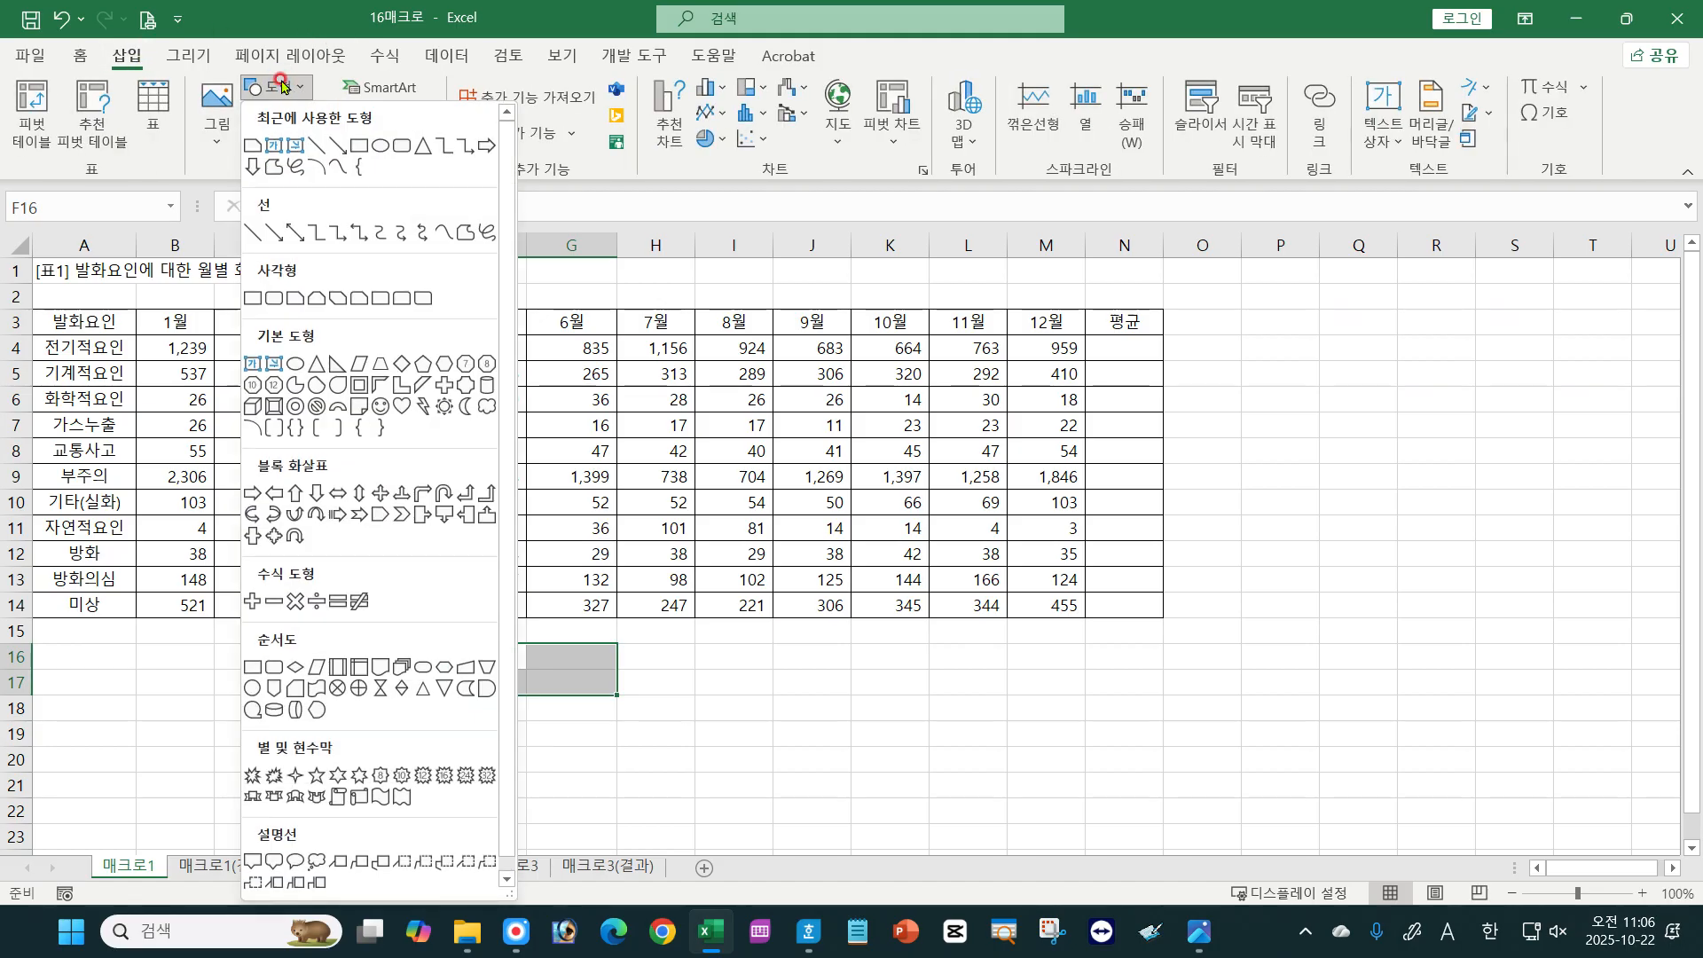
click(295, 300)
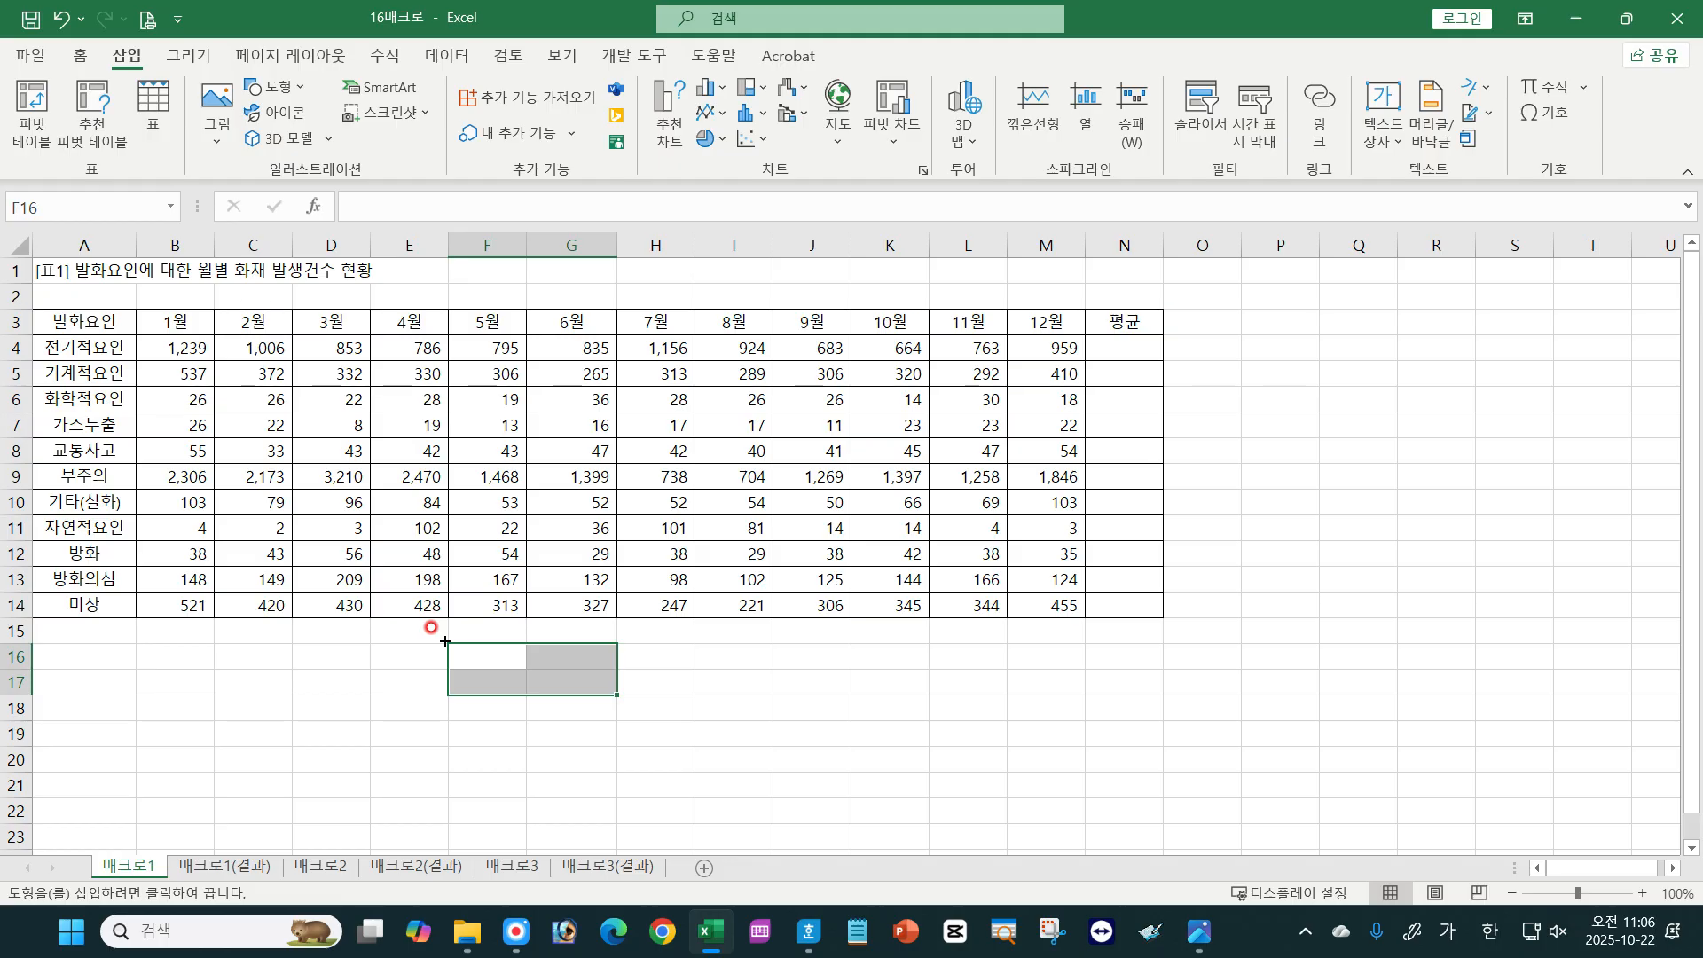
key(alt)
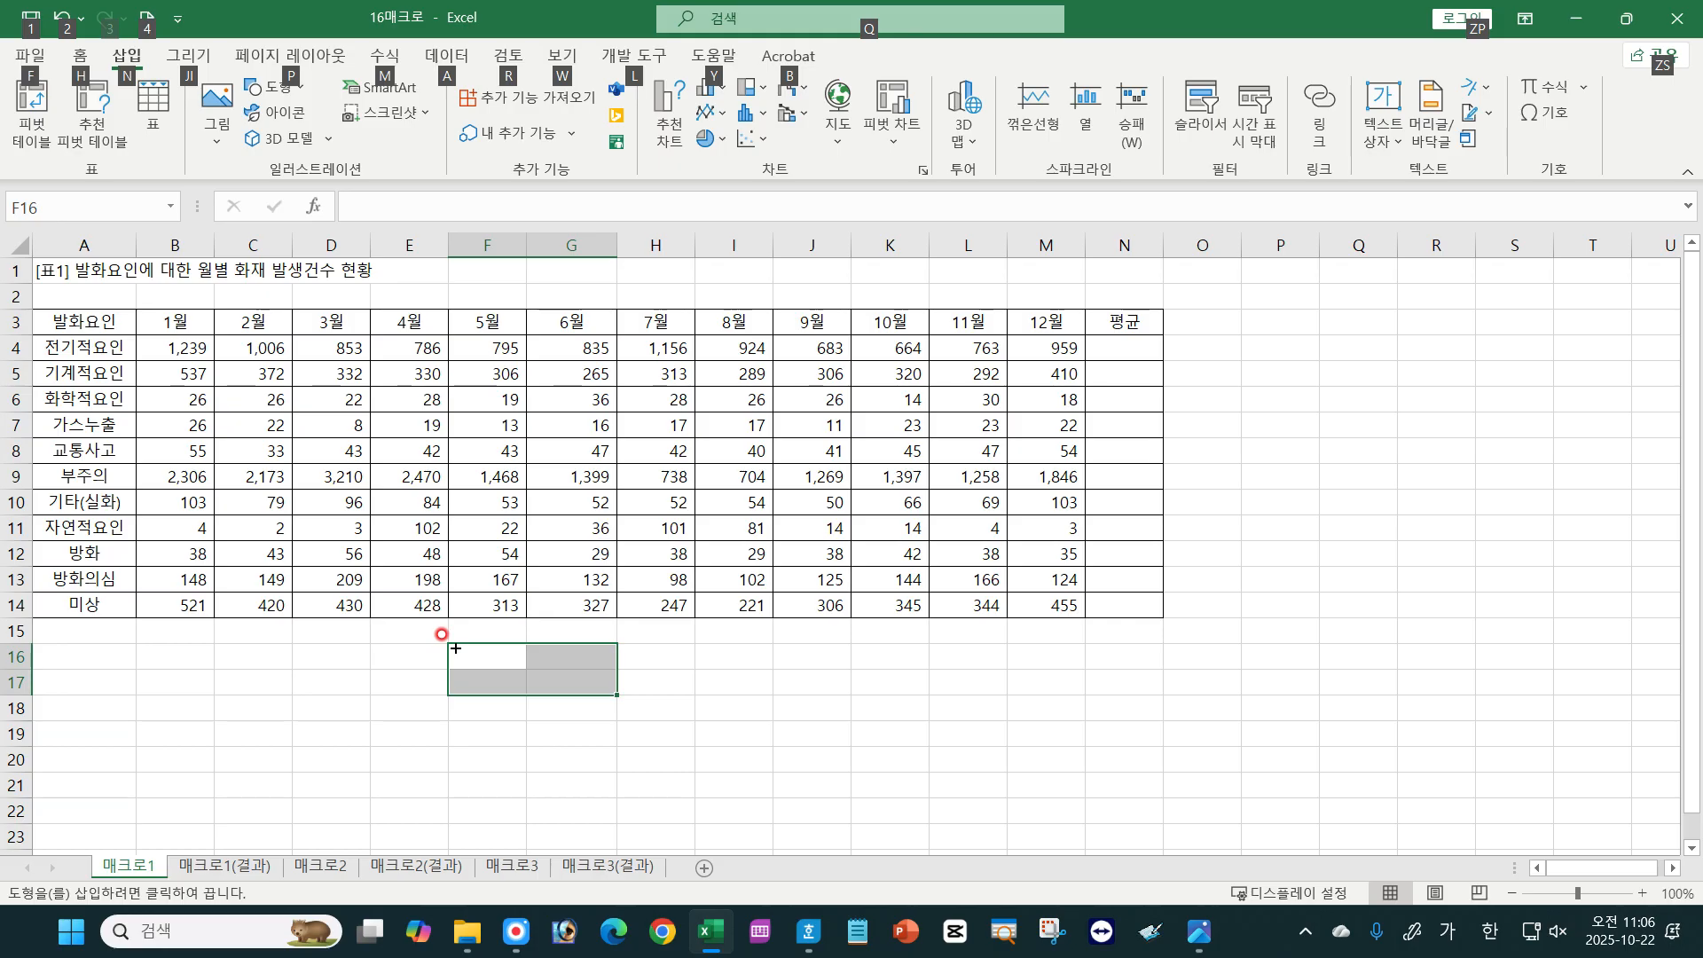
mouse_move(456, 649)
mouse_down()
mouse_move(537, 690)
mouse_move(607, 697)
mouse_move(599, 678)
mouse_move(597, 709)
mouse_up()
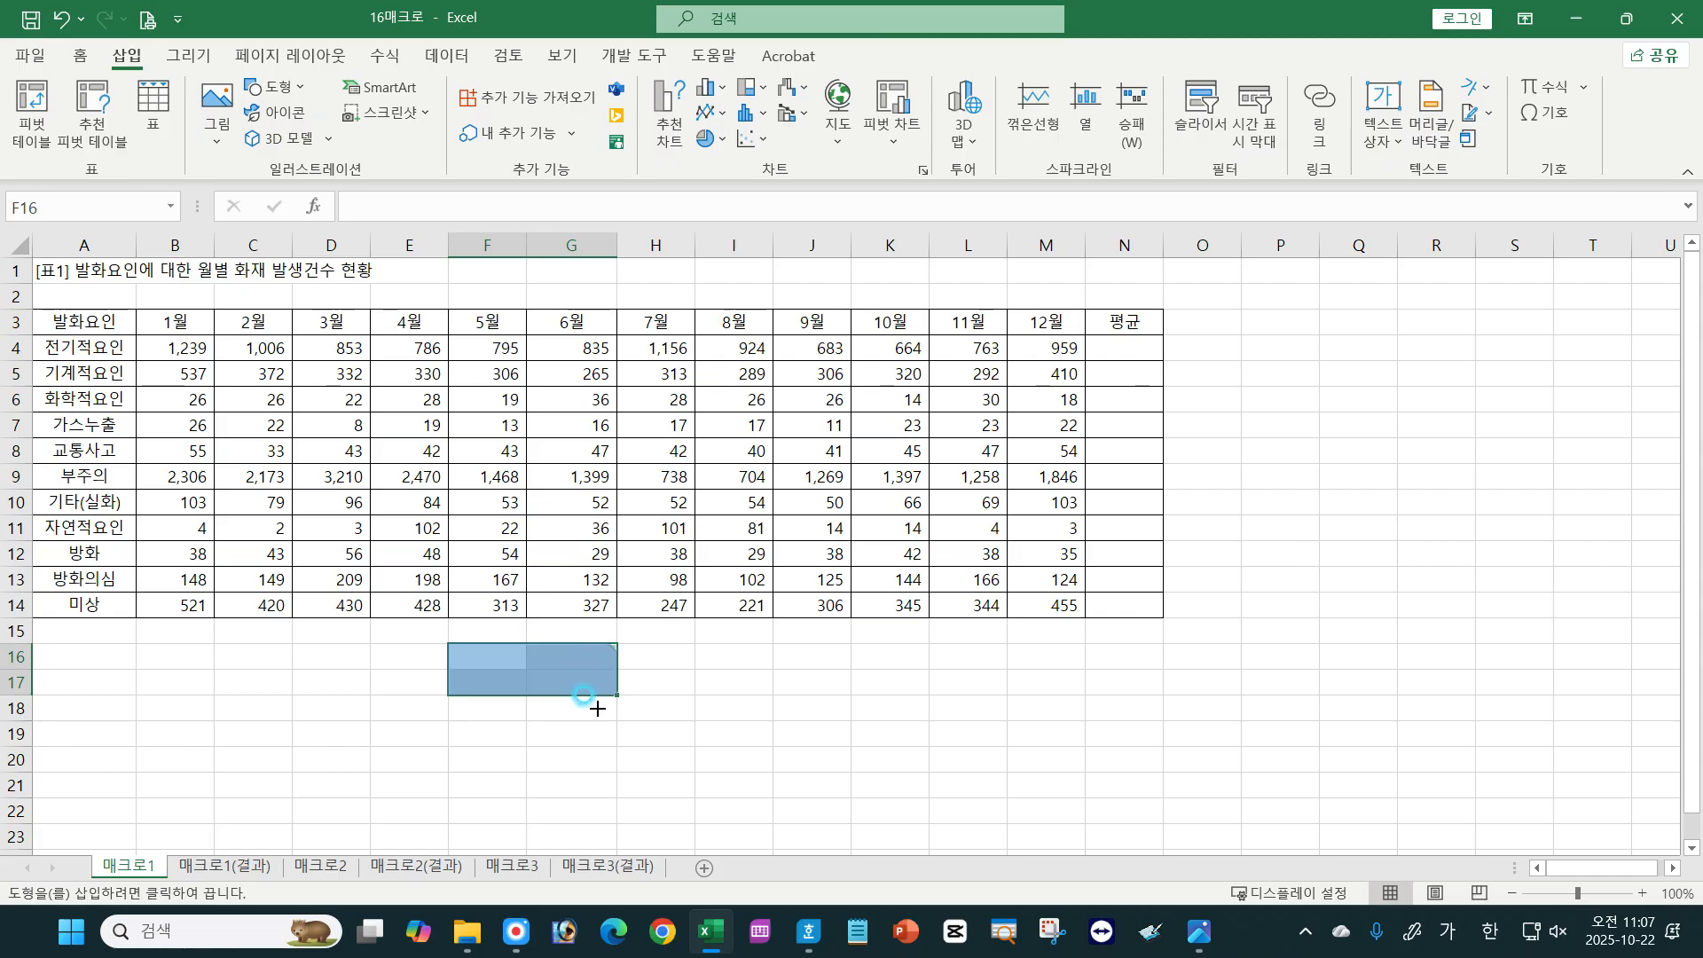
mouse_move(597, 709)
mouse_down()
mouse_move(611, 714)
mouse_move(610, 667)
mouse_move(610, 696)
mouse_up()
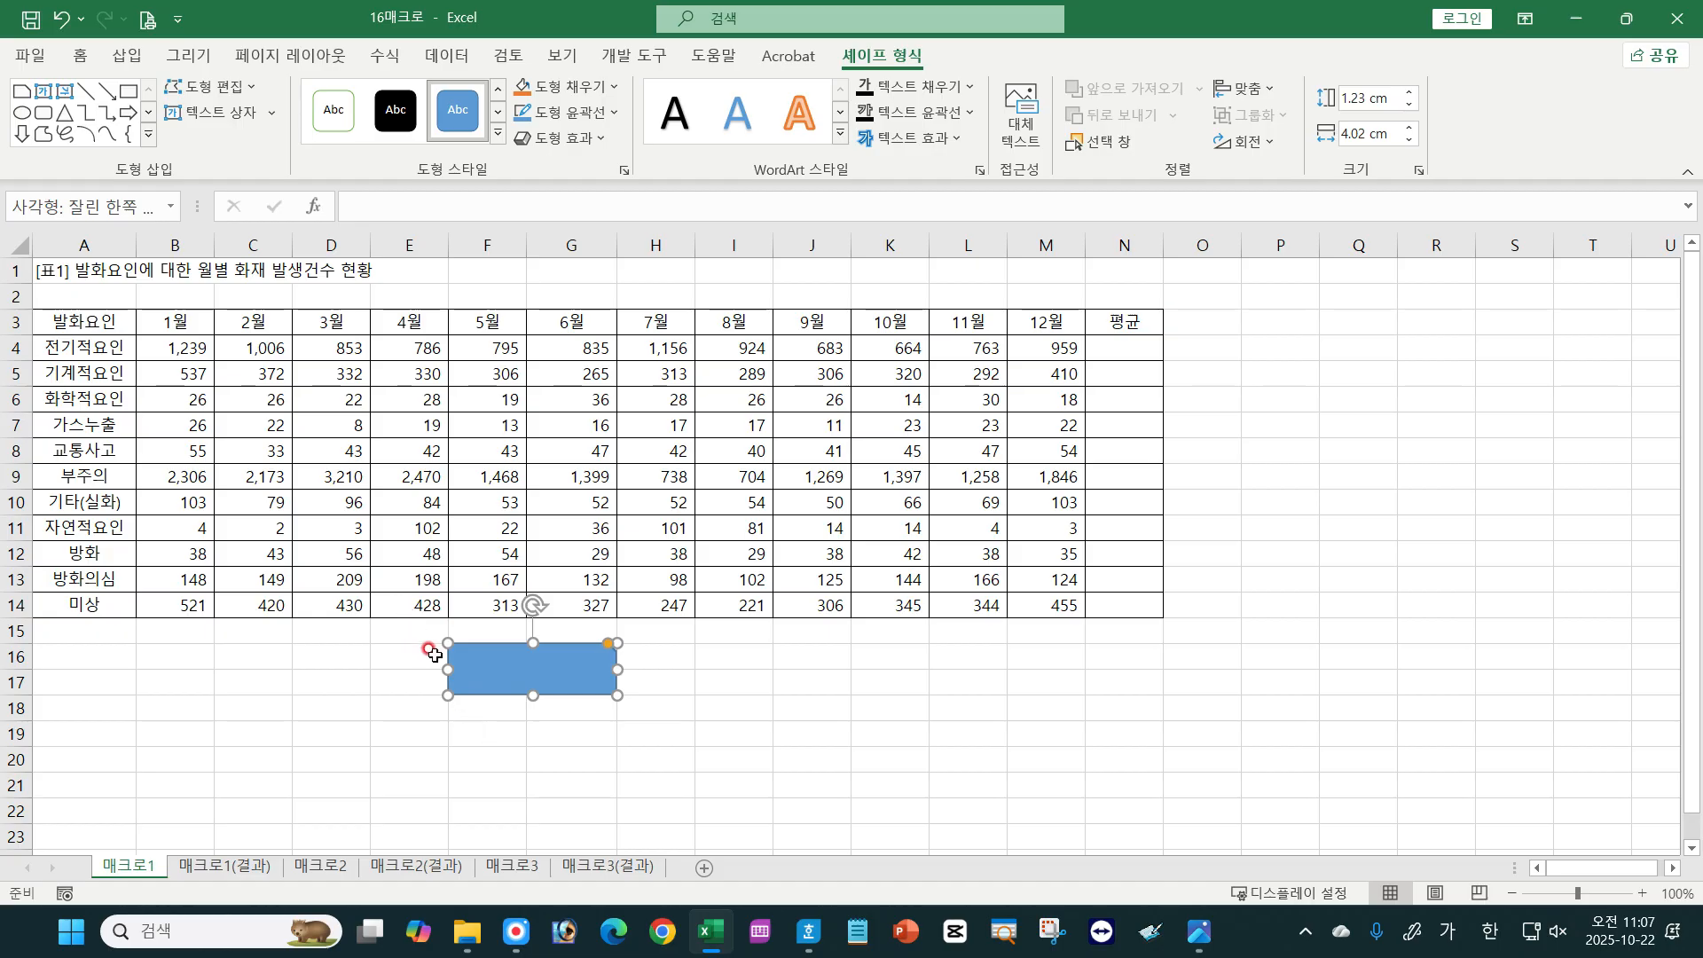
click(488, 723)
Draw a second single-snipped-corner rectangle over I16:J17, snapped to the cell edges at about 3.73 by 1.23 cm.
drag(715, 654, 804, 684)
click(126, 56)
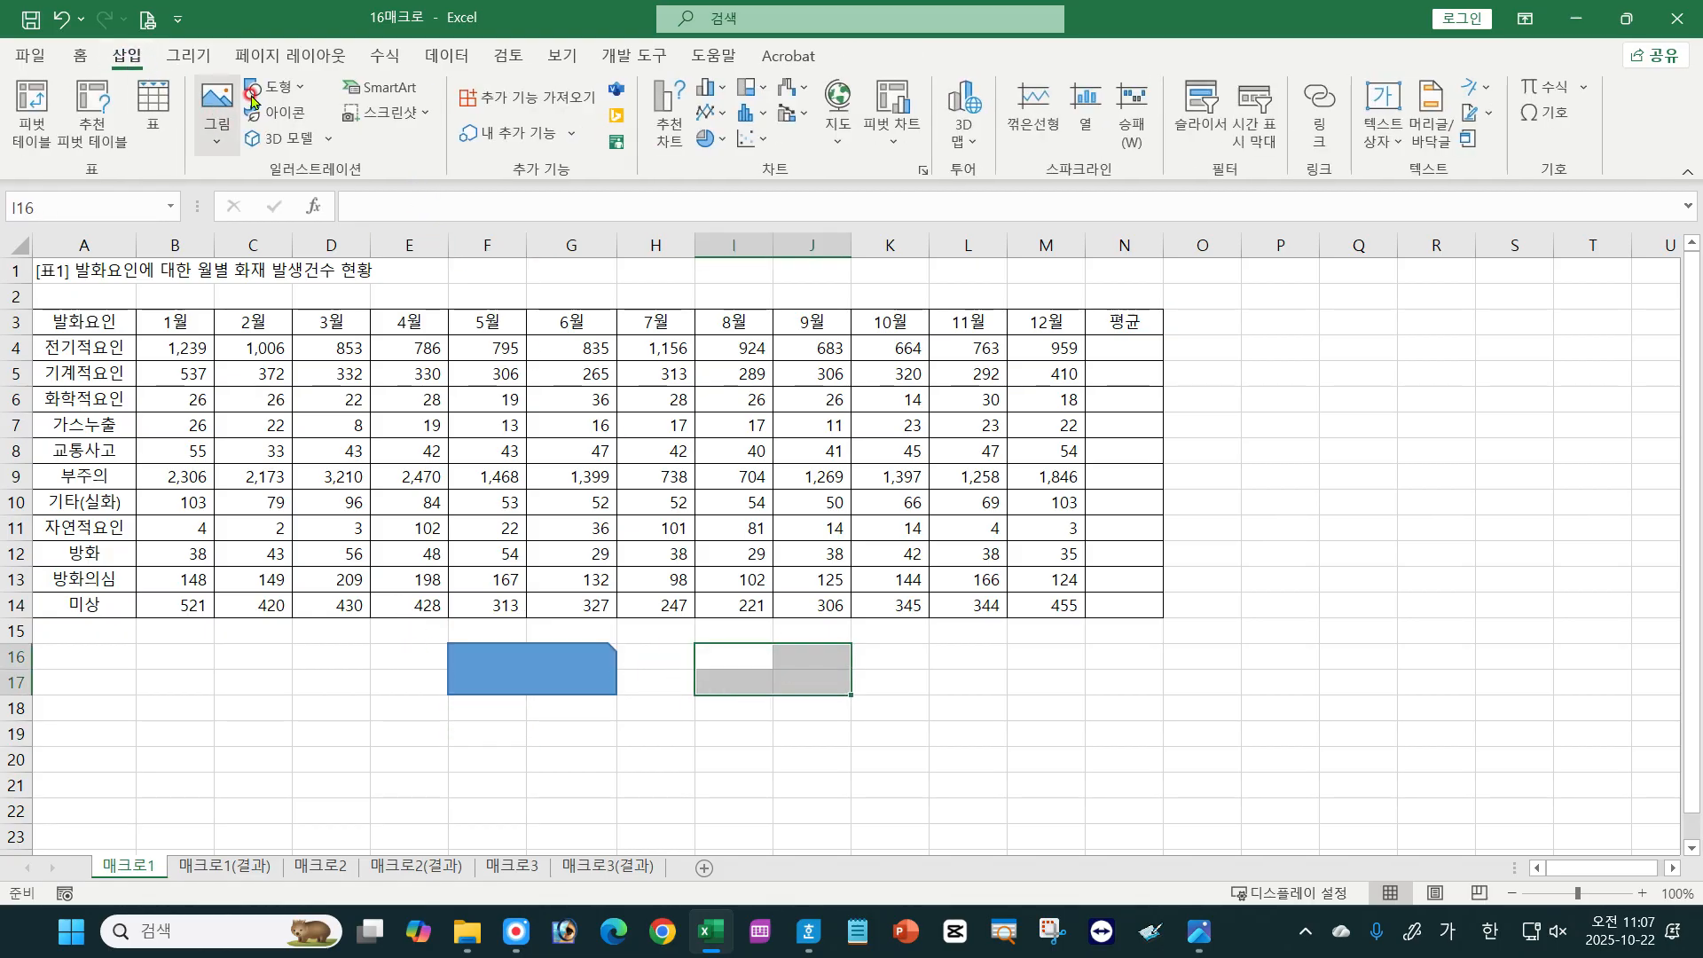
click(253, 100)
click(296, 297)
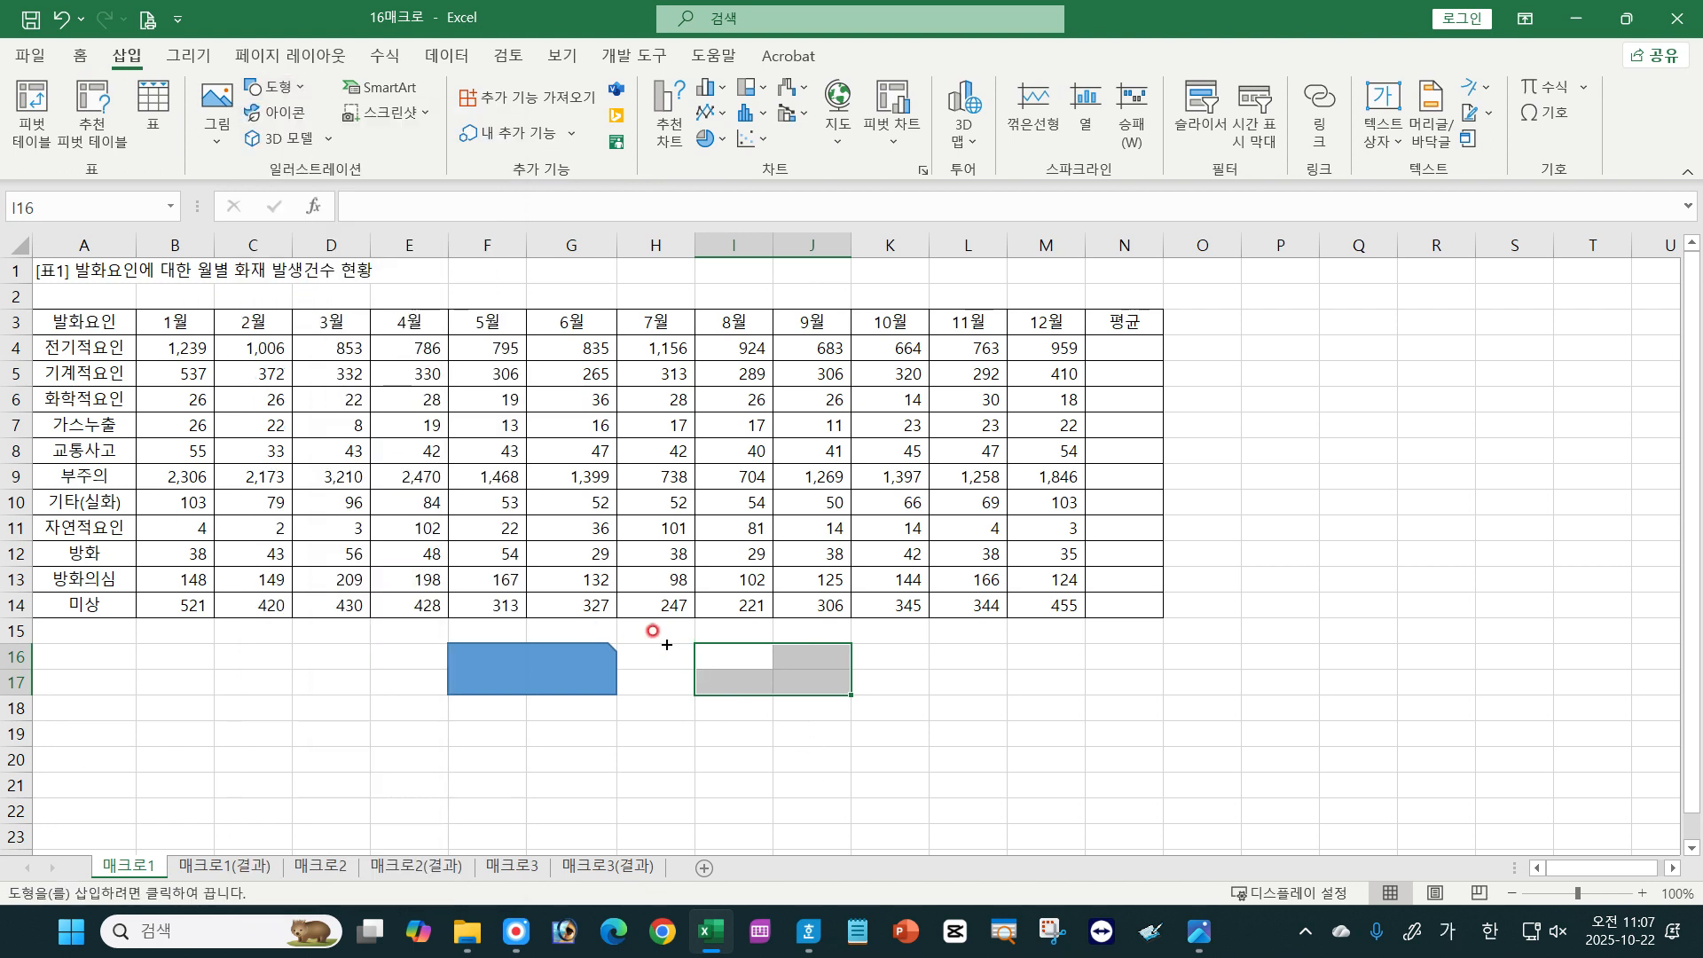
drag(699, 644, 837, 690)
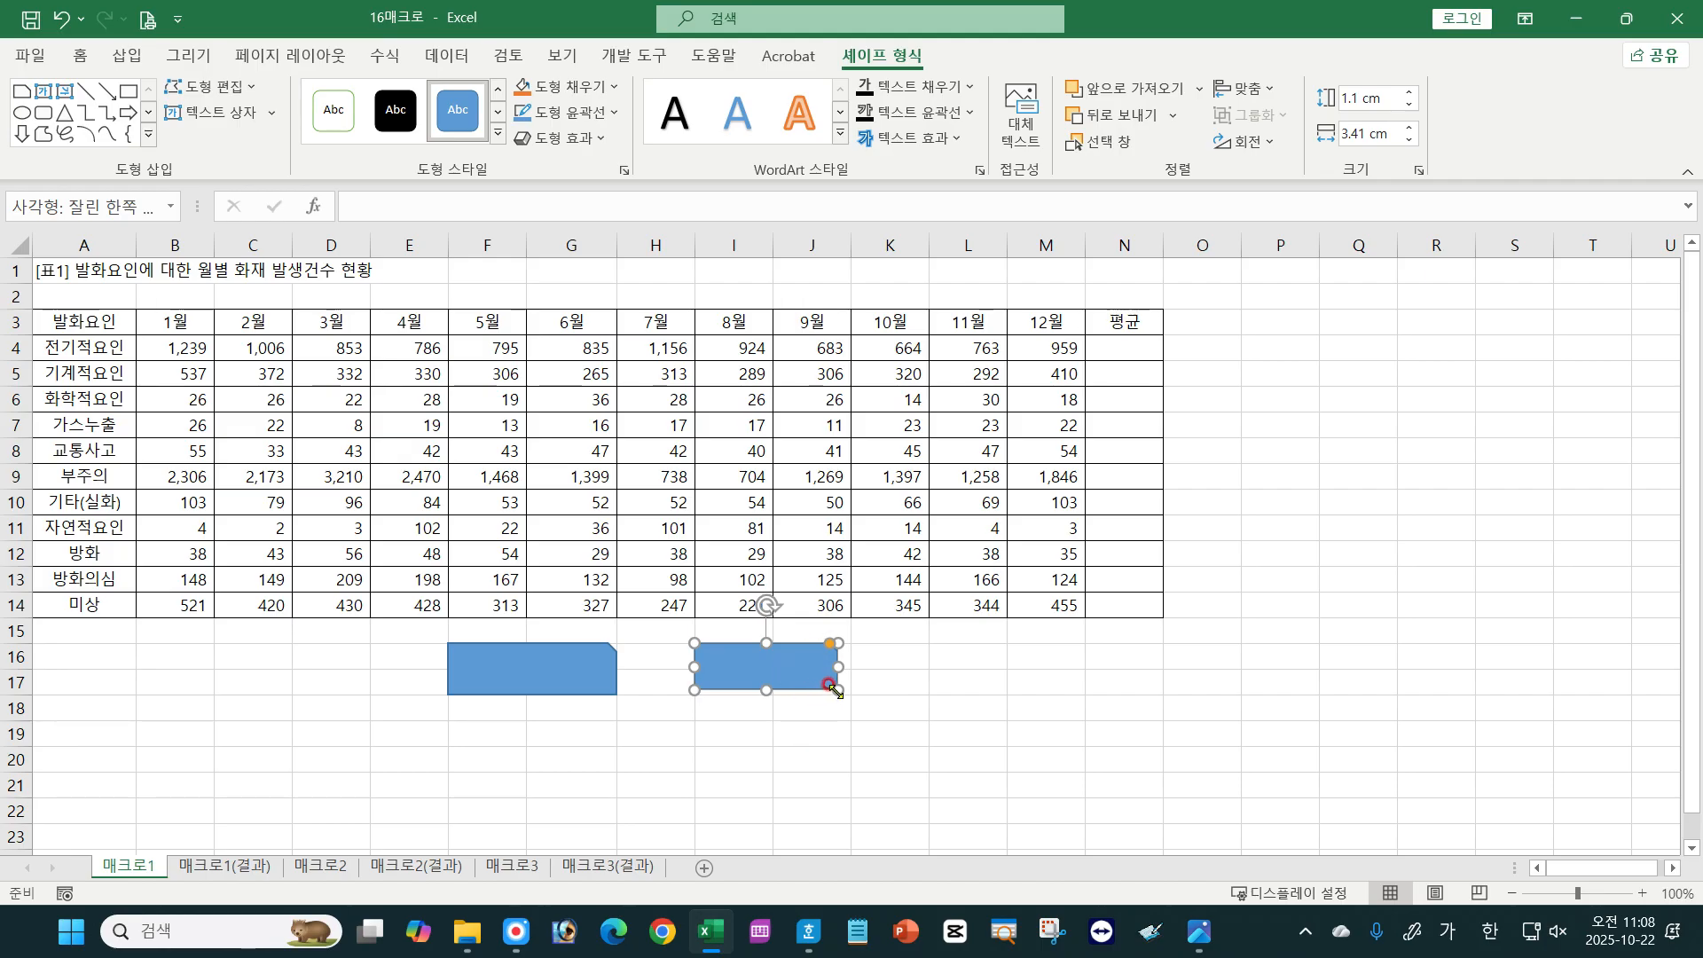
drag(833, 688, 832, 695)
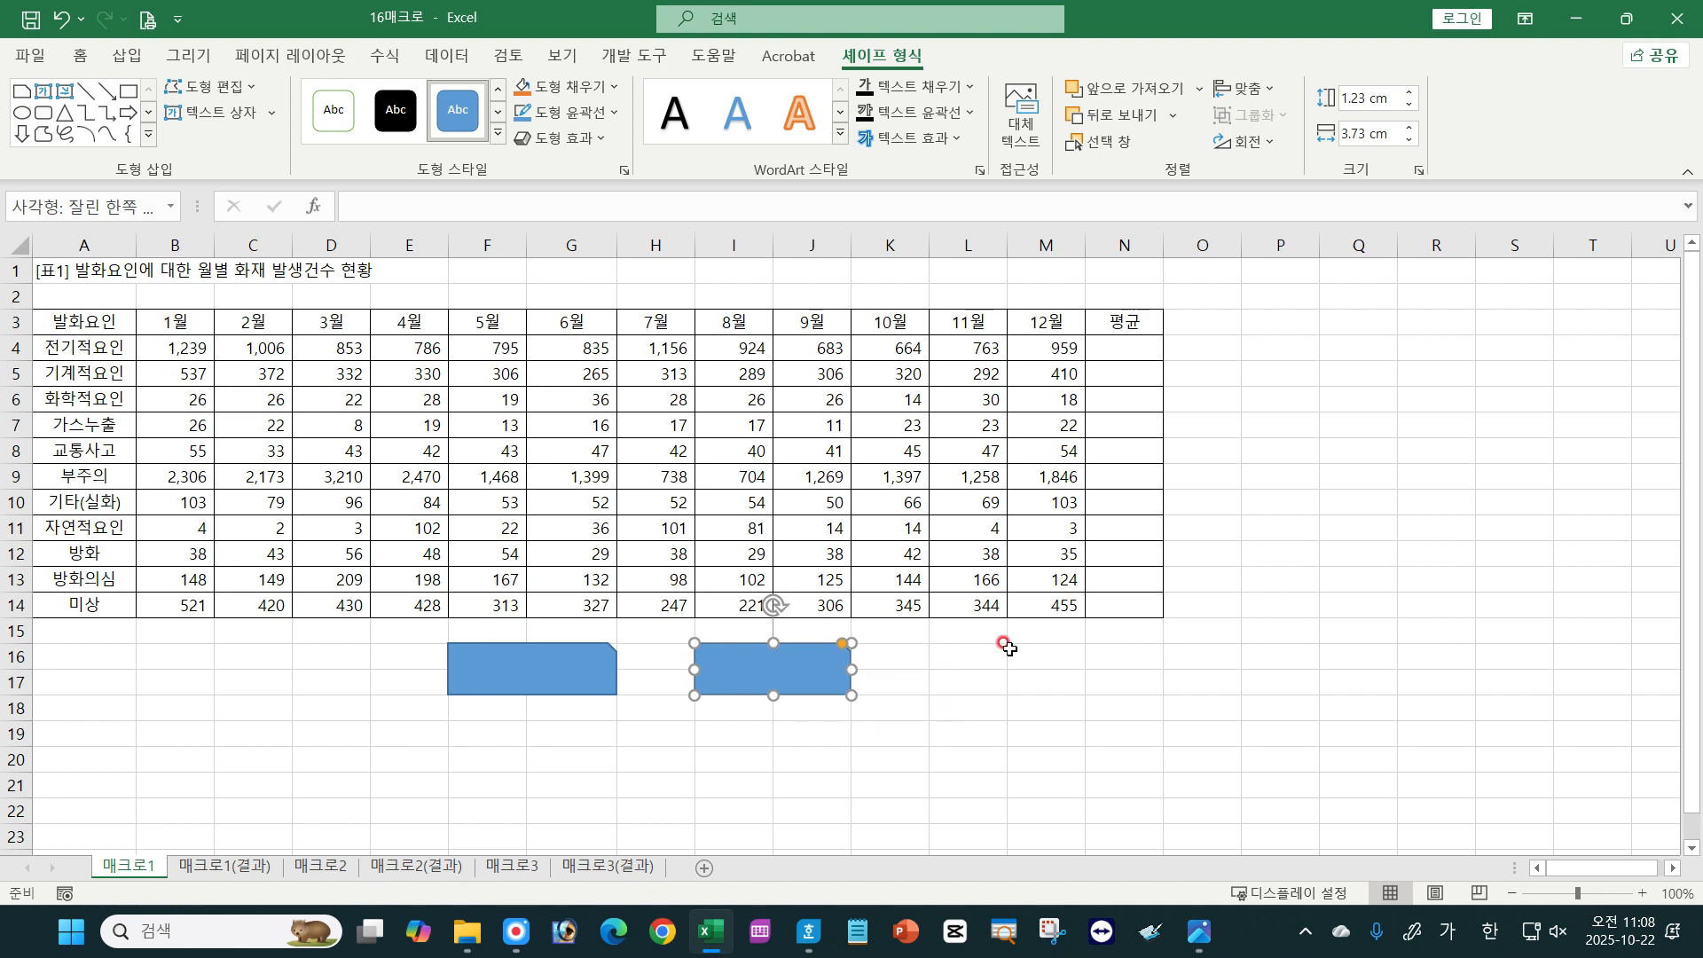
Draw a third single-snipped-corner rectangle snapped to the cell edges of L16:M17, and deselect it.
click(127, 55)
click(271, 87)
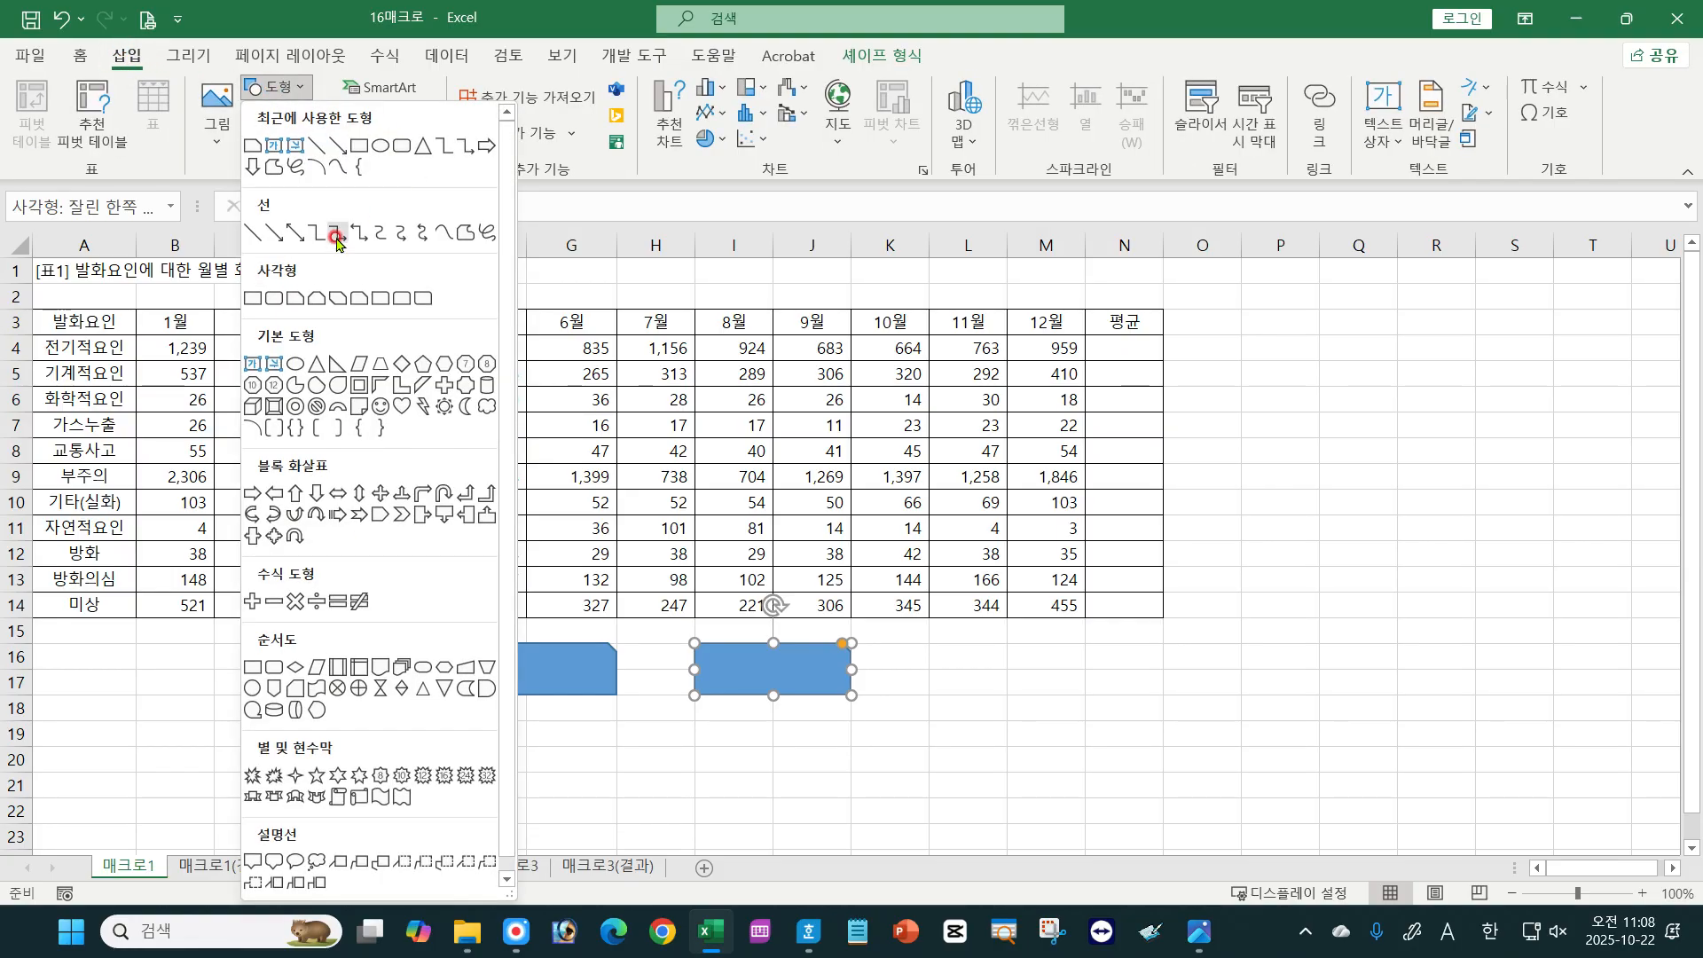
click(294, 297)
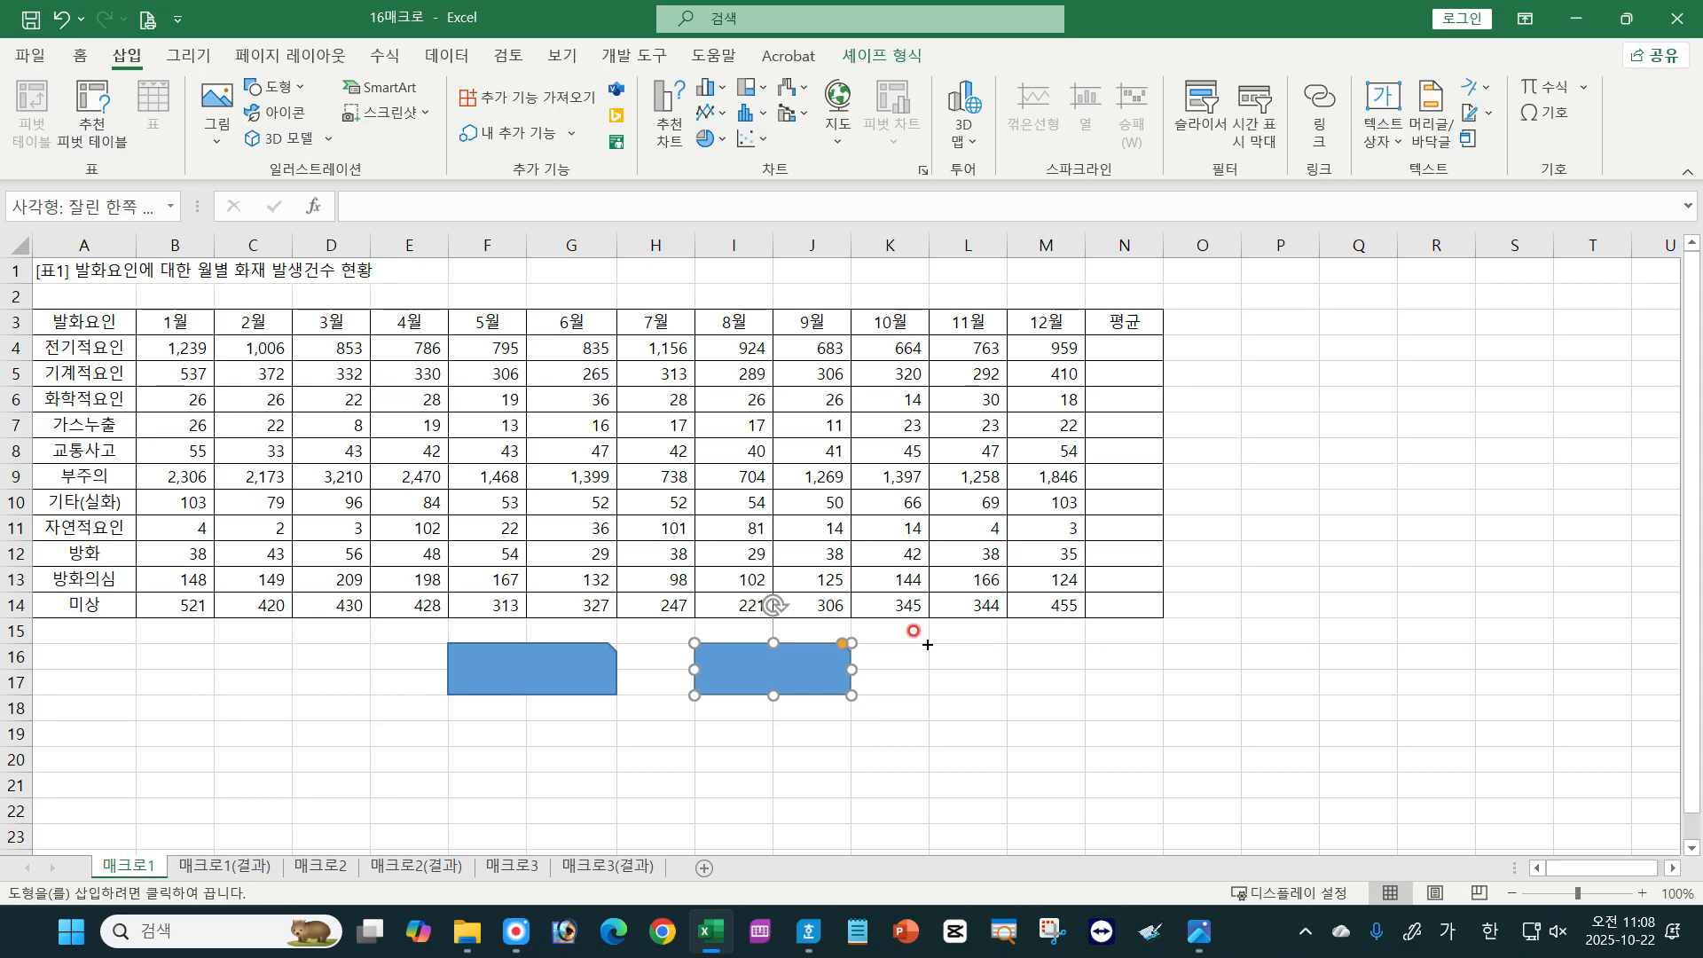
drag(930, 649, 1068, 696)
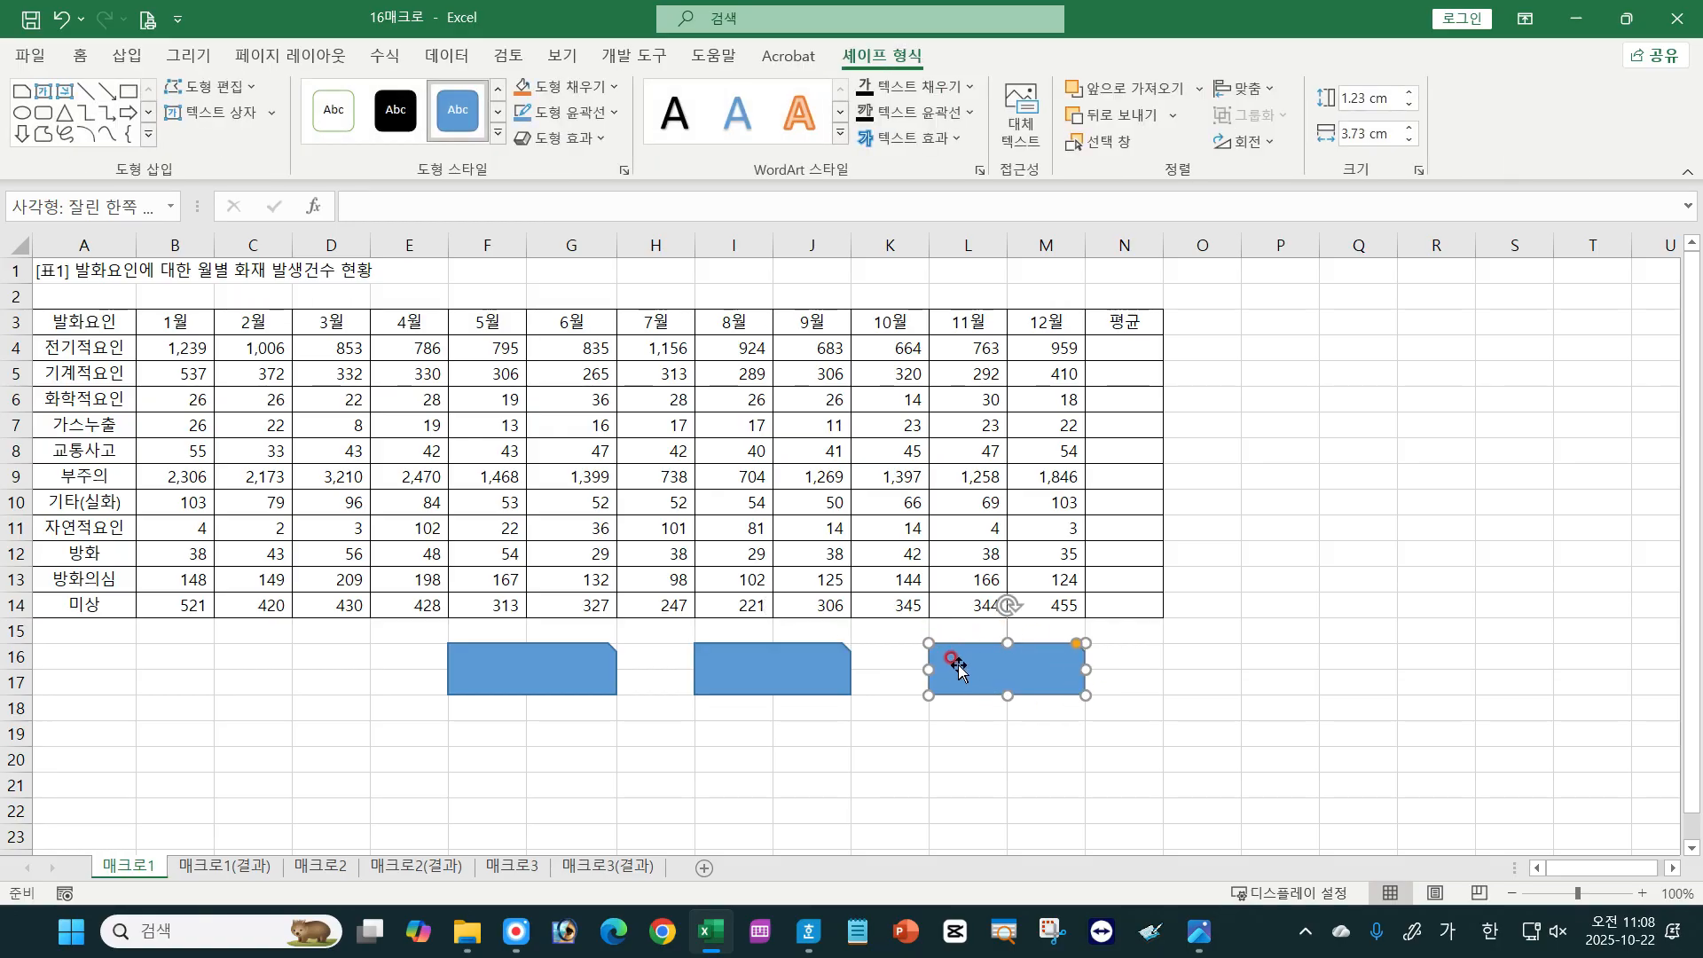
drag(255, 661, 311, 679)
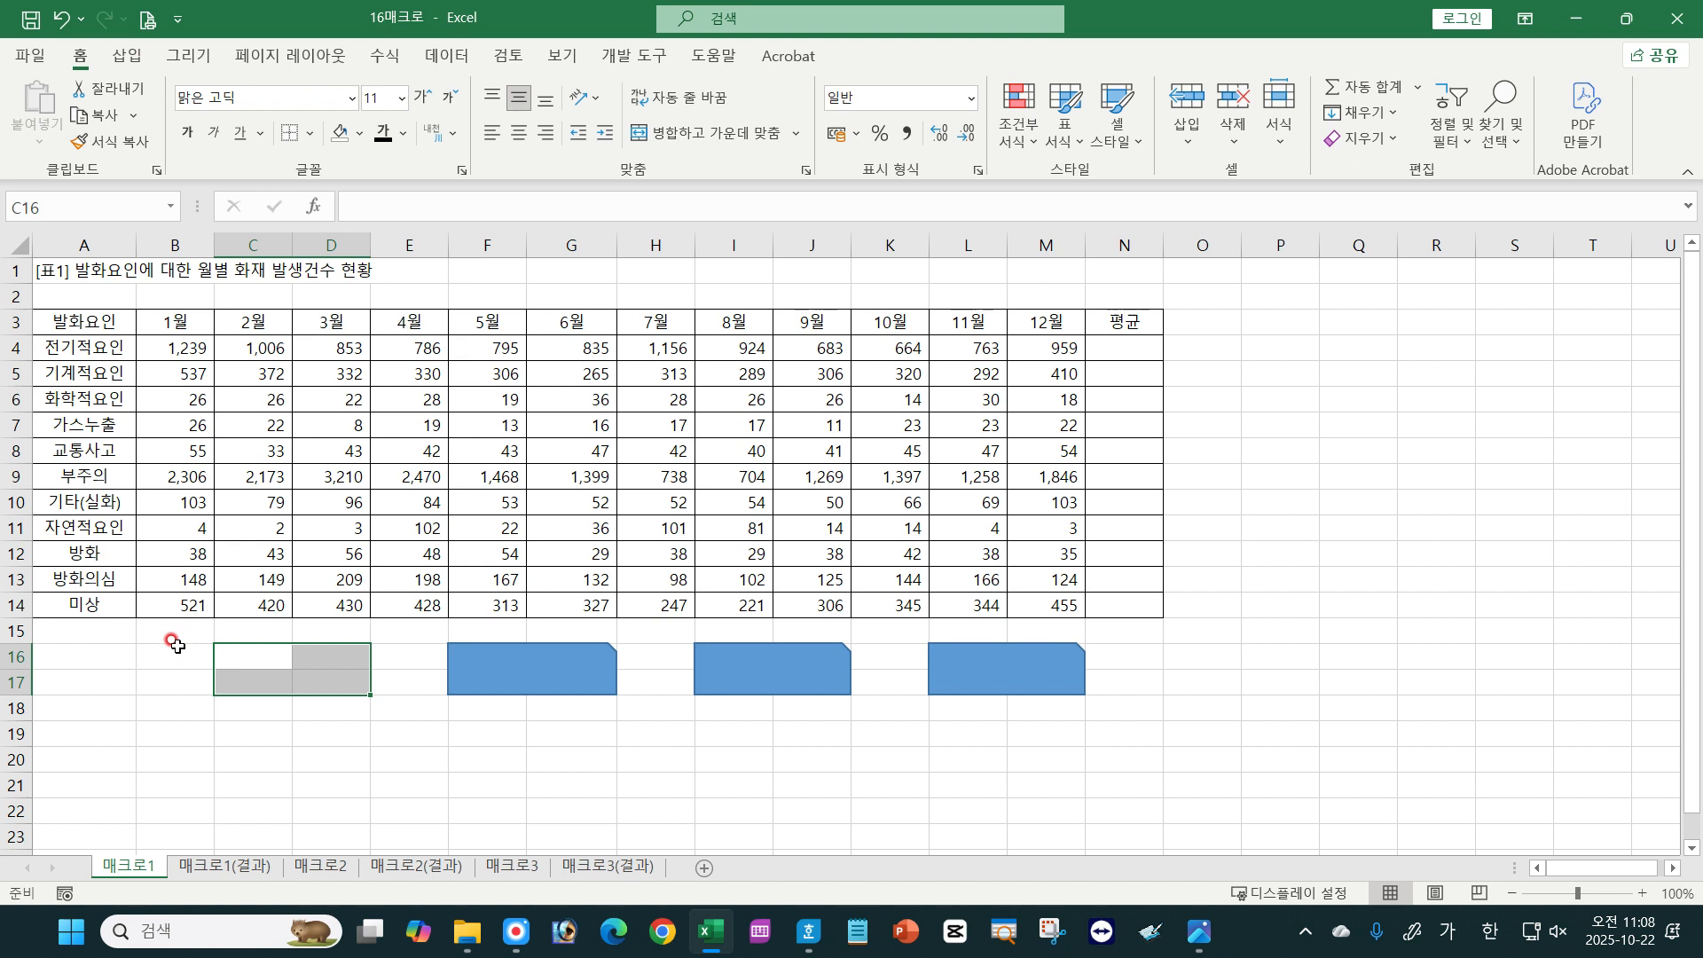
click(478, 758)
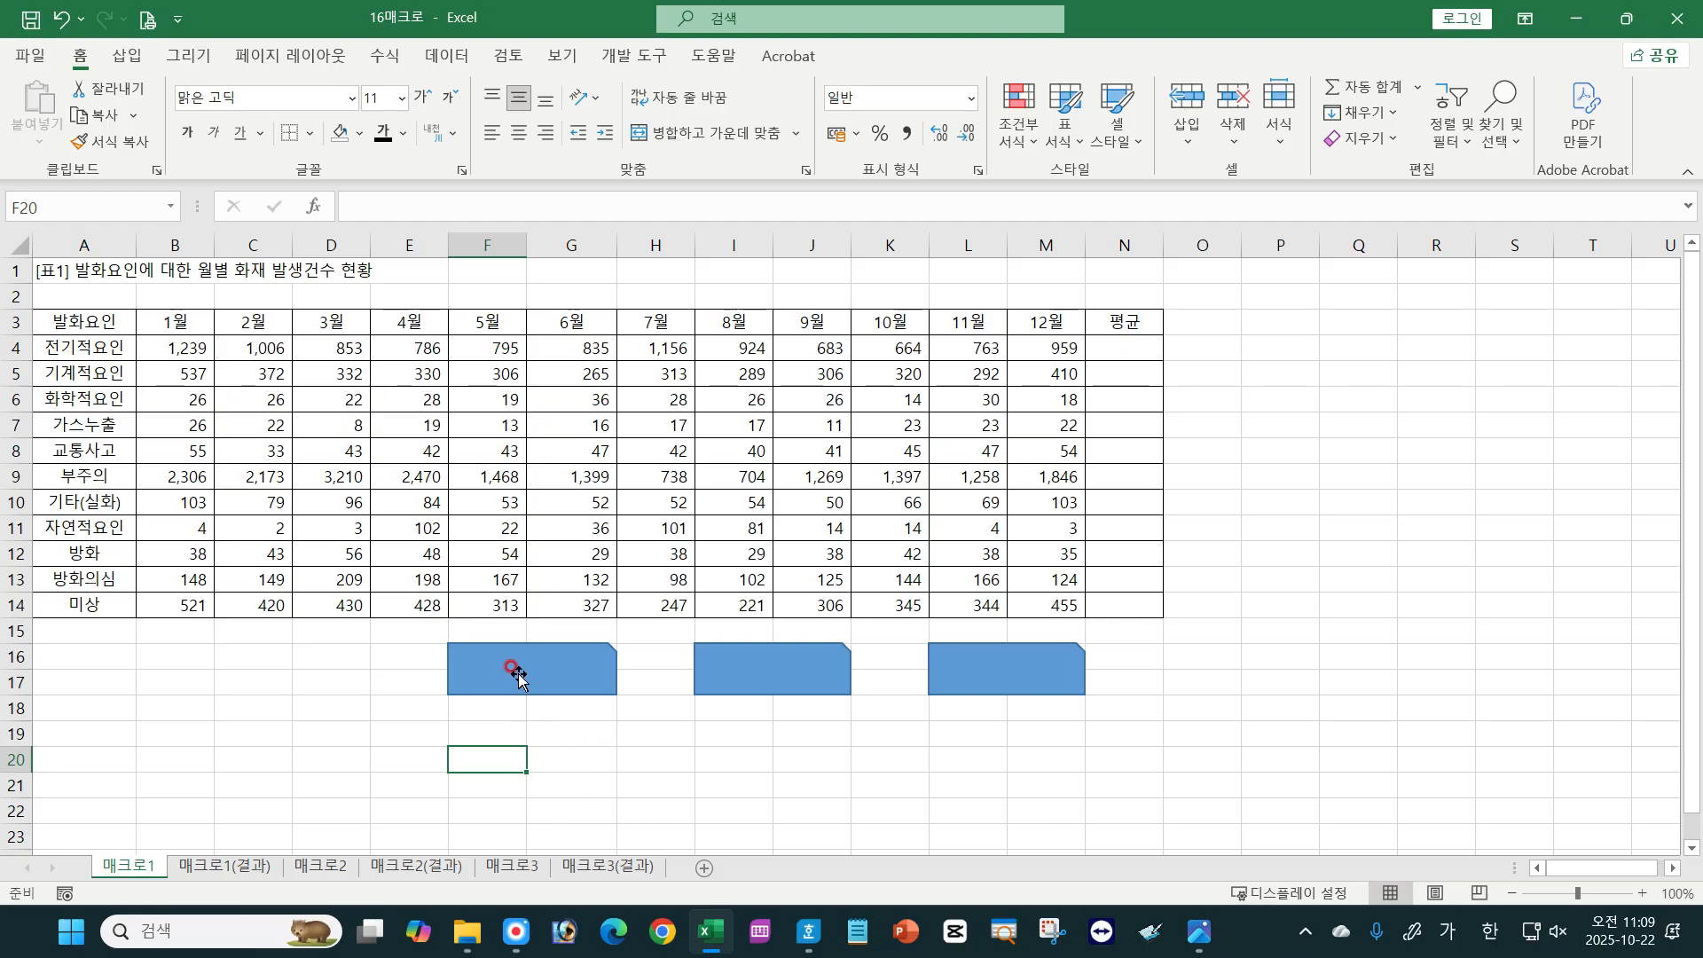
Enter ㅇㅇㅇ in the shape over F16:G17 and assign the 평균결과 macro to it.
click(485, 656)
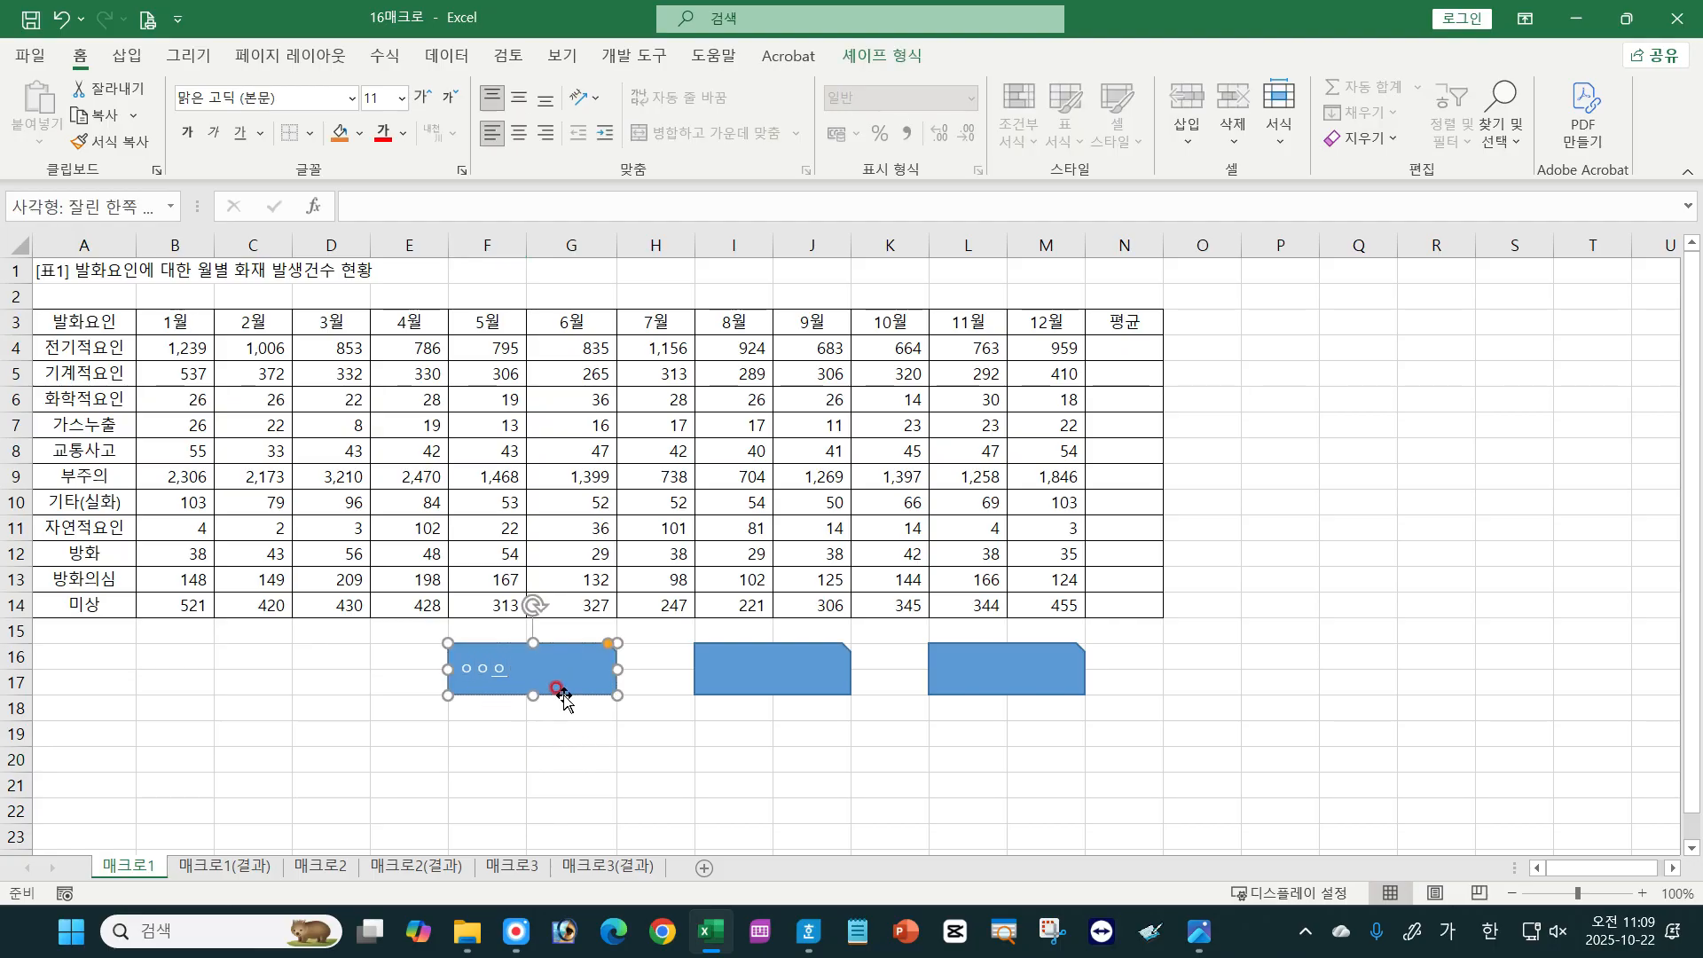
click(554, 739)
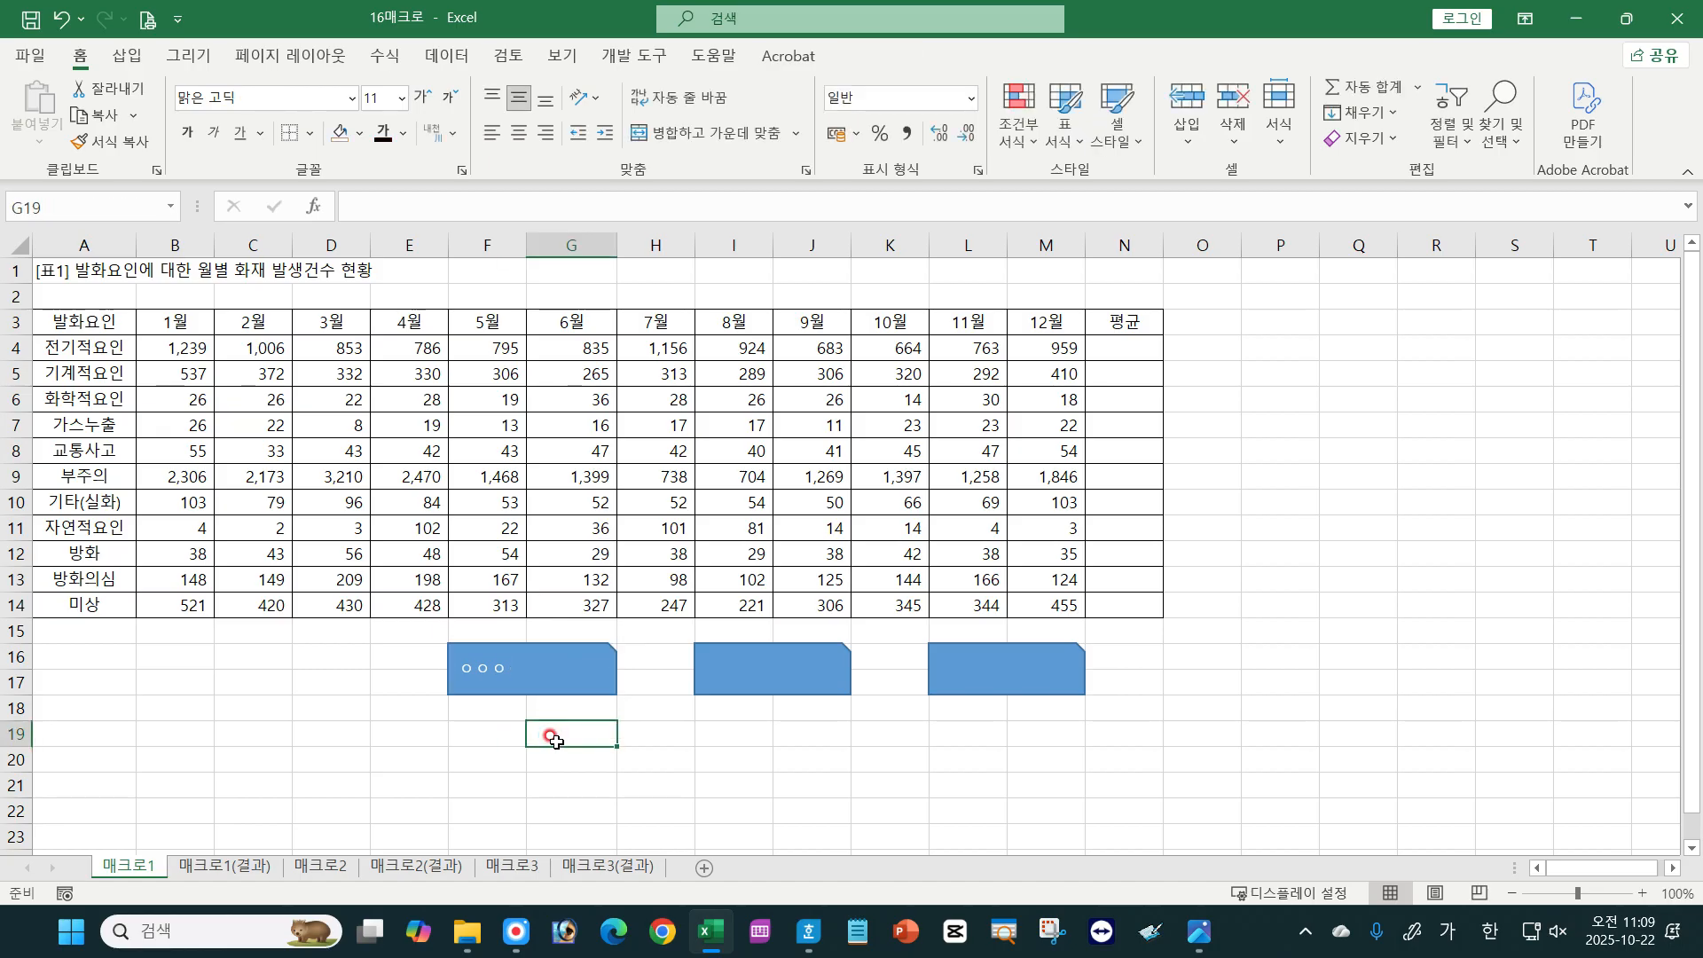
right_click(530, 675)
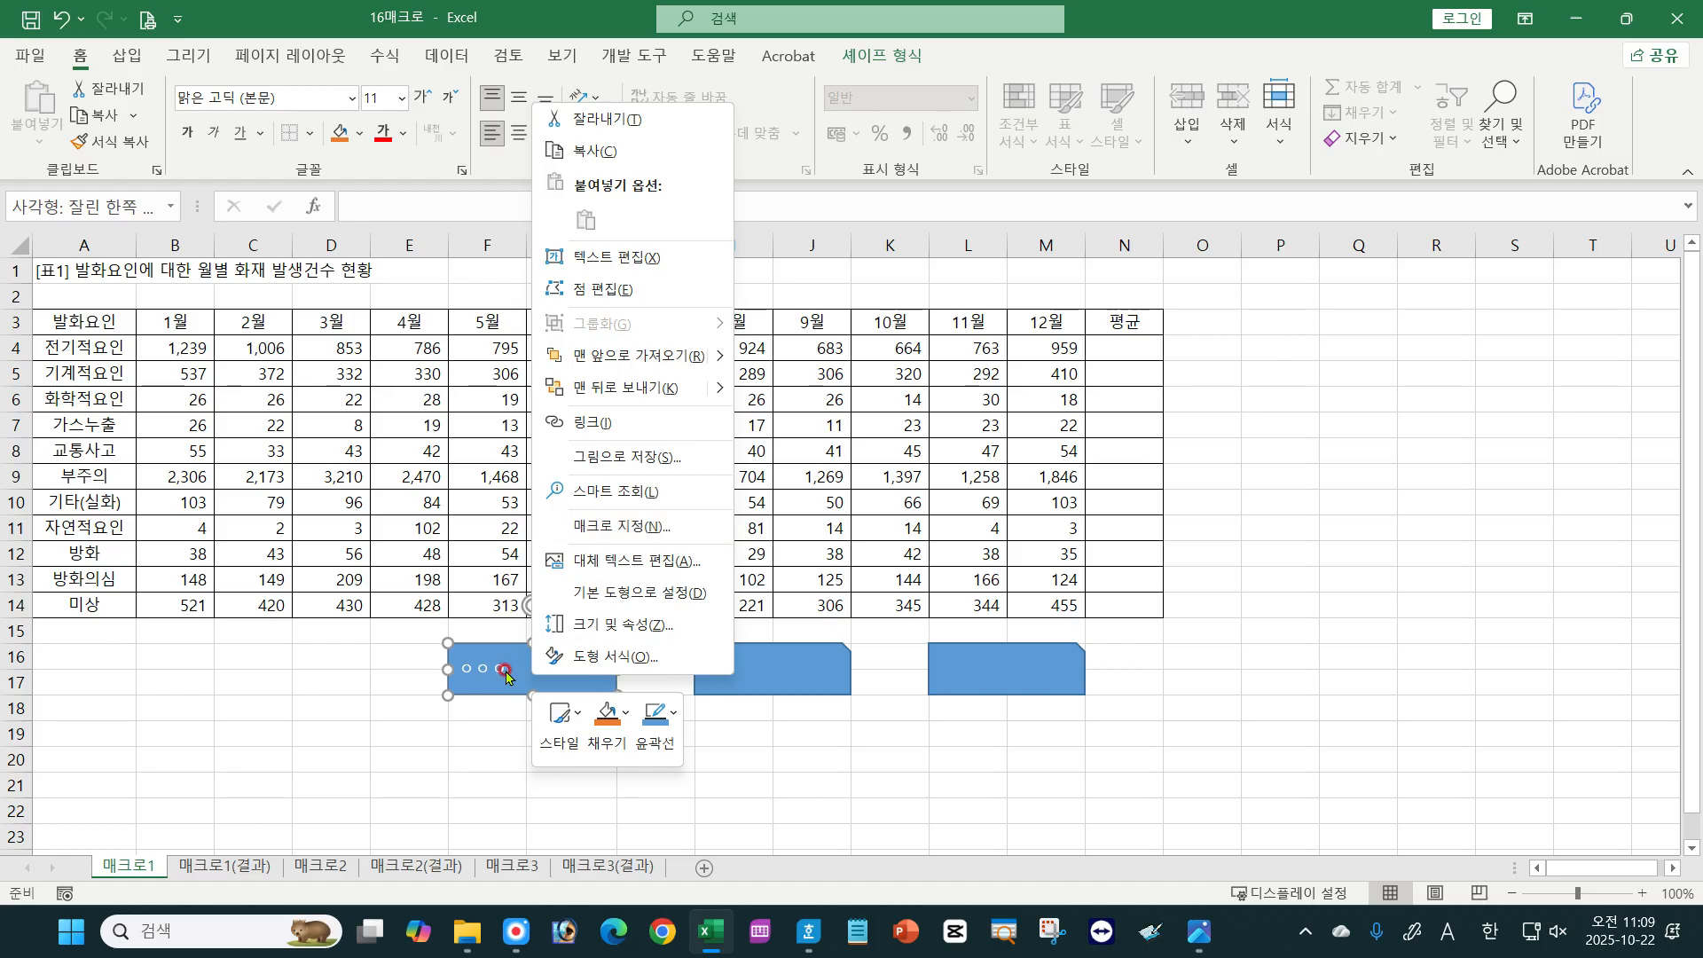
click(606, 527)
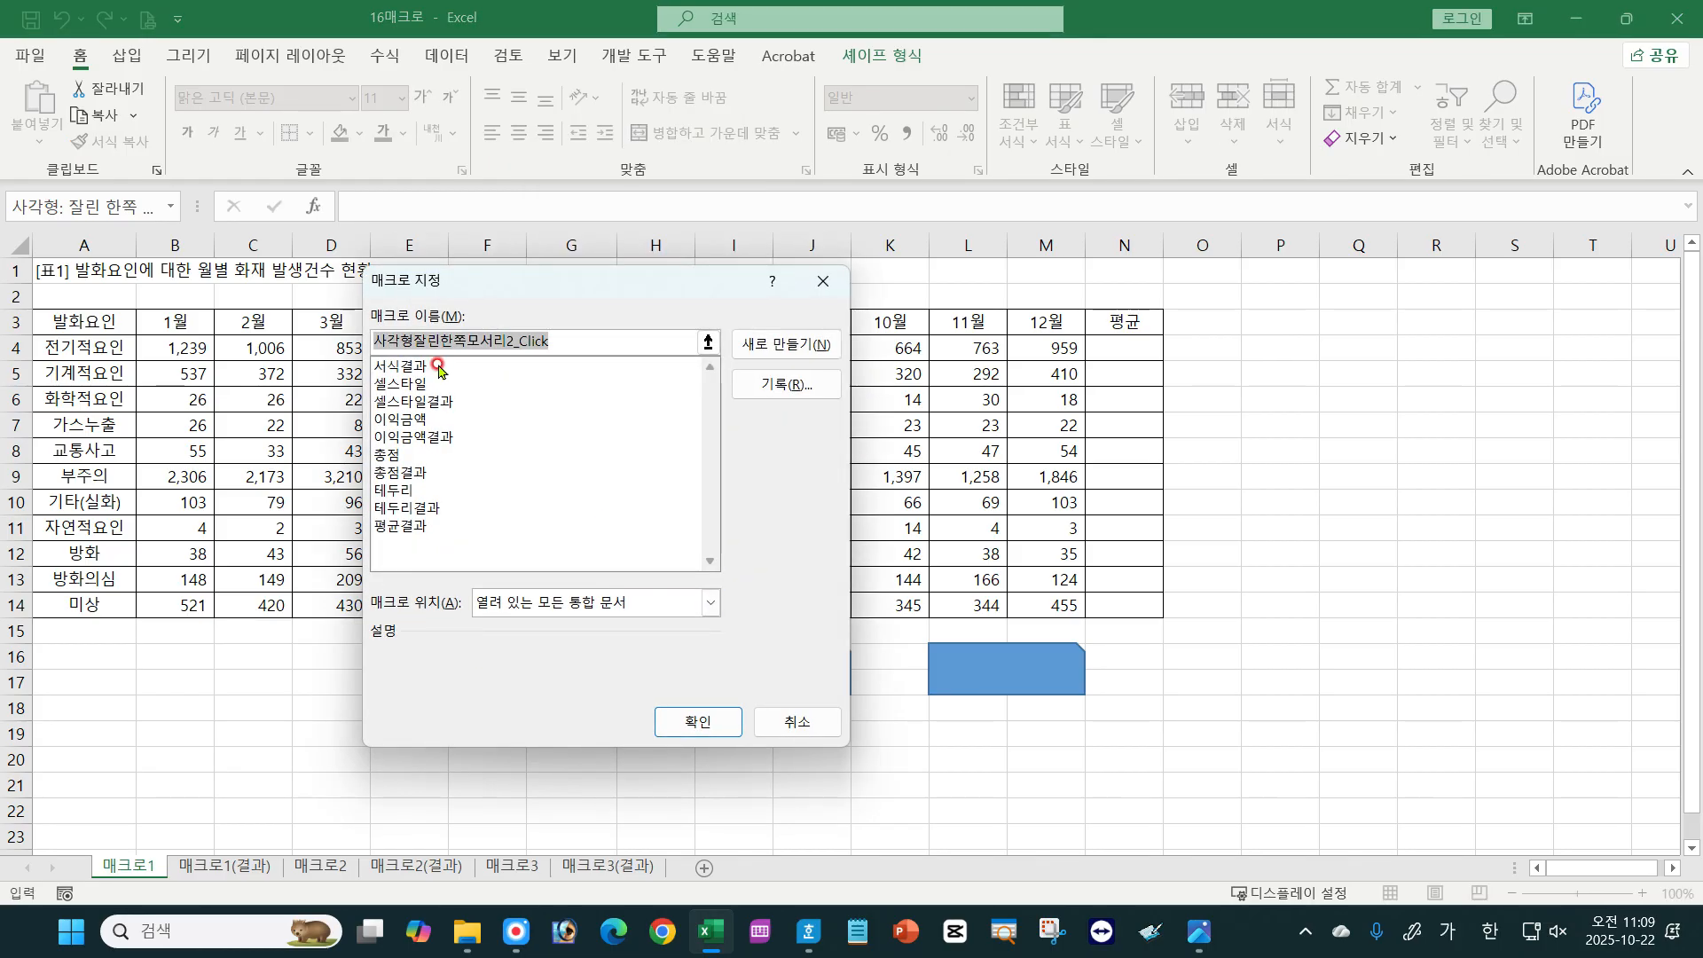
click(411, 527)
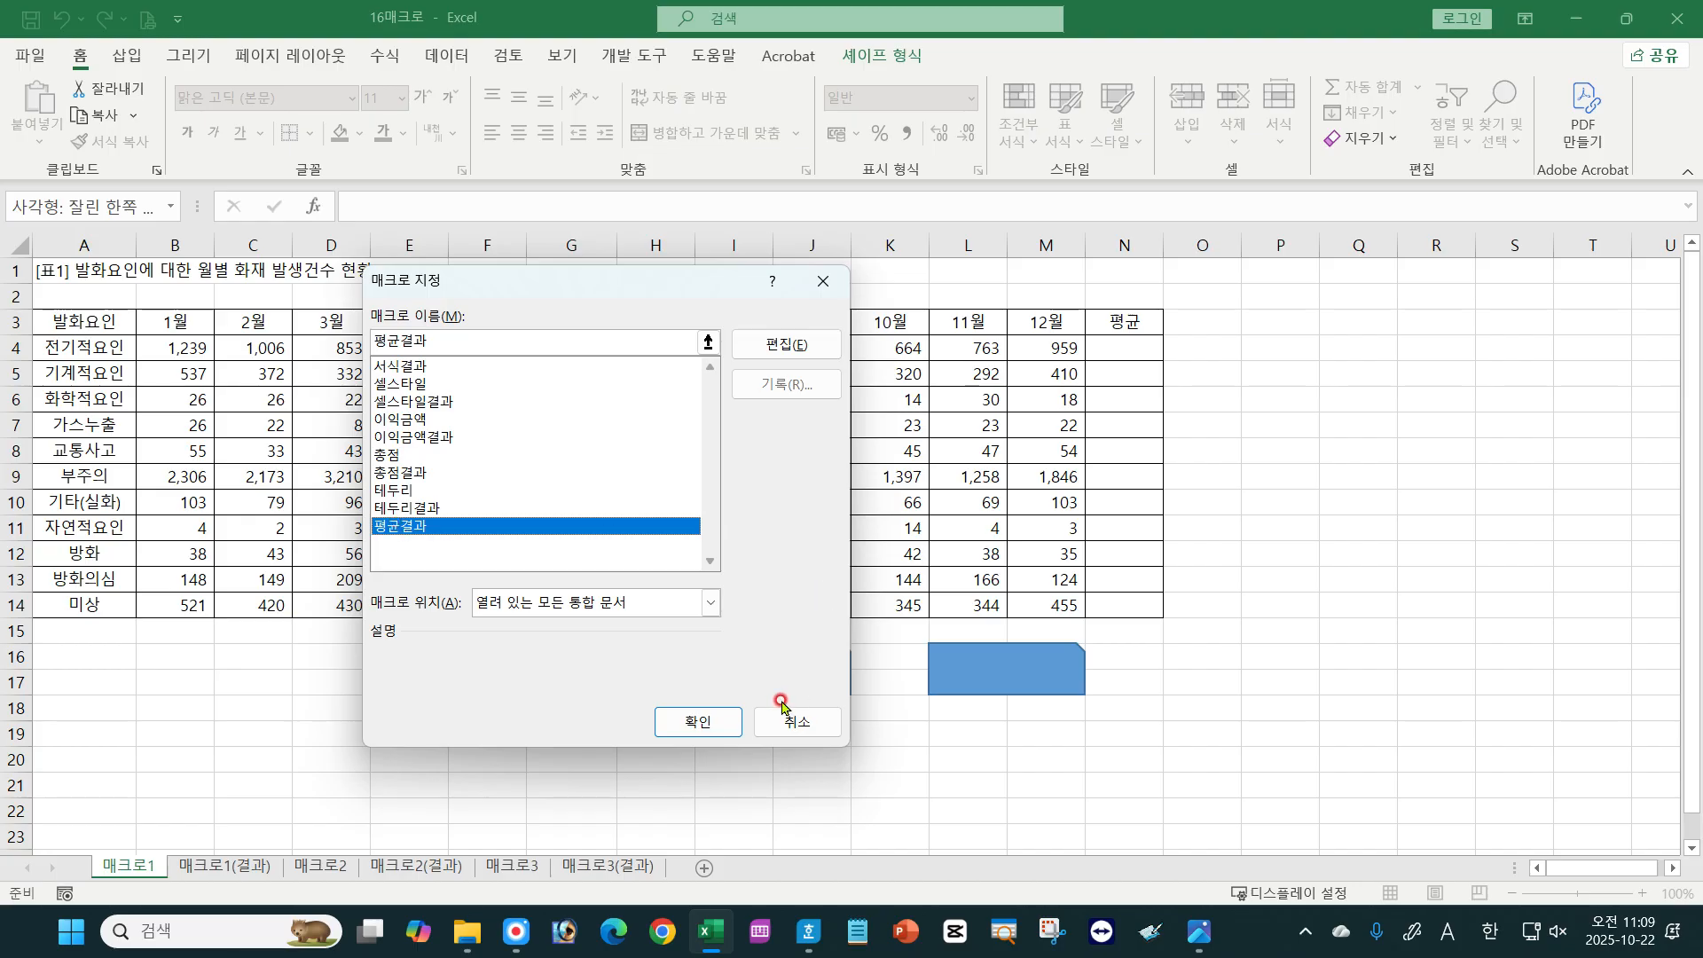
click(698, 722)
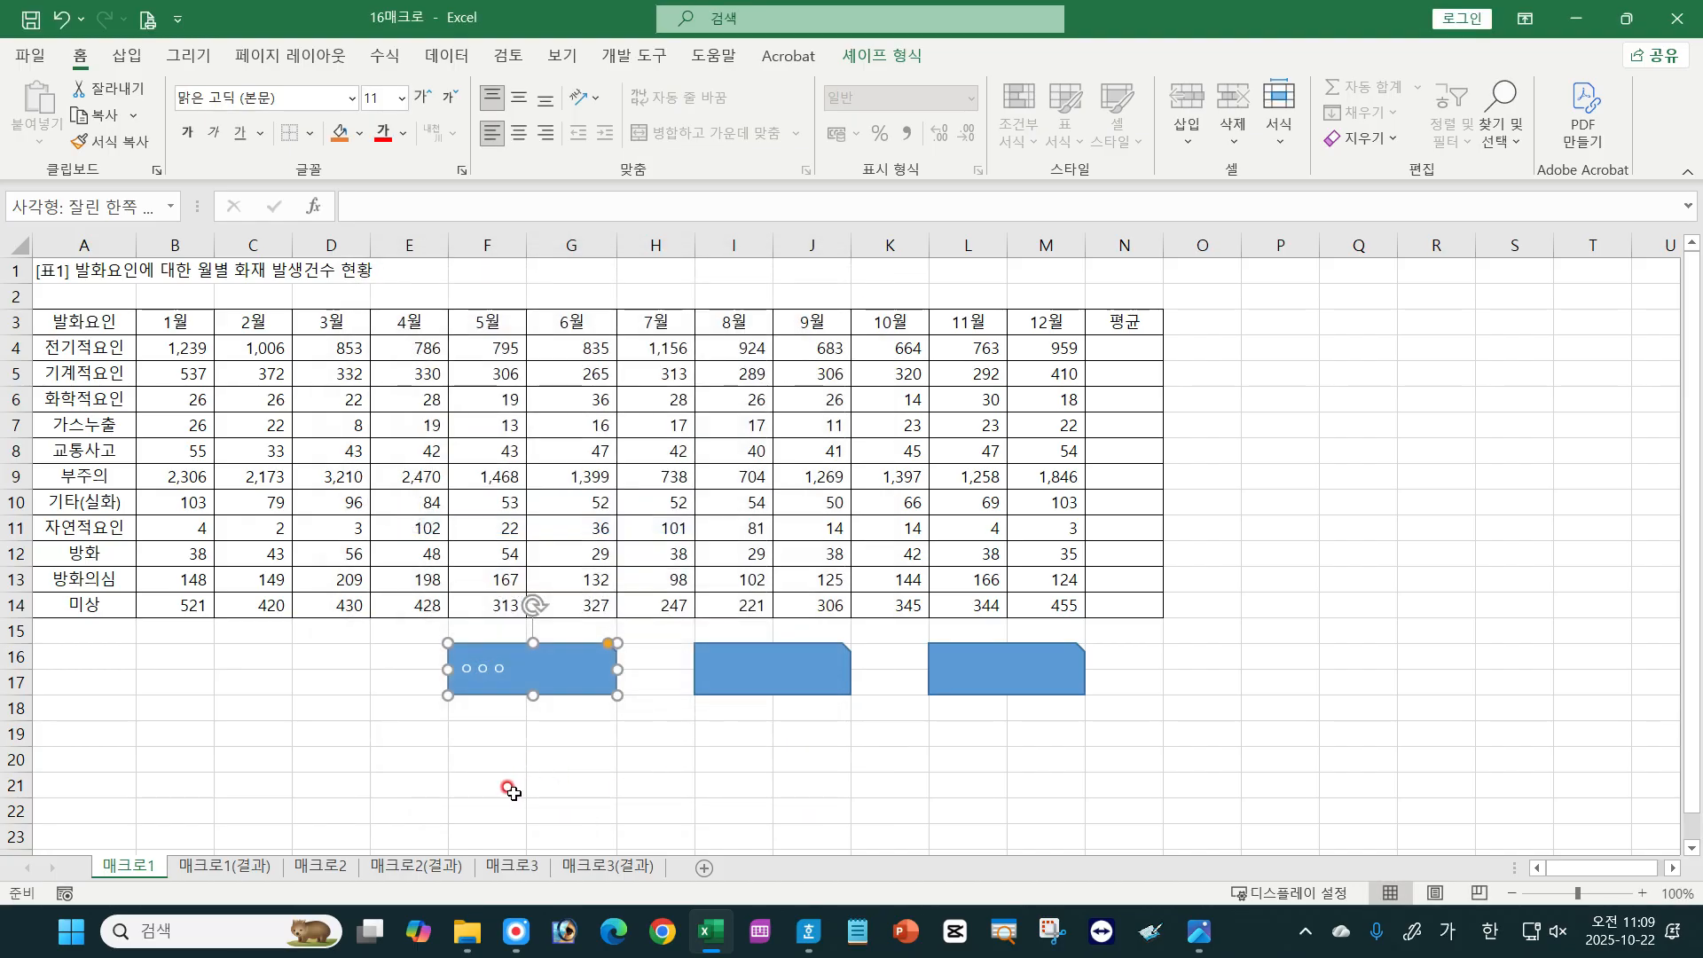
Draw a form-control button snapped exactly to the cell edges of C16:D17 and assign the 평균결과 macro to it.
click(623, 760)
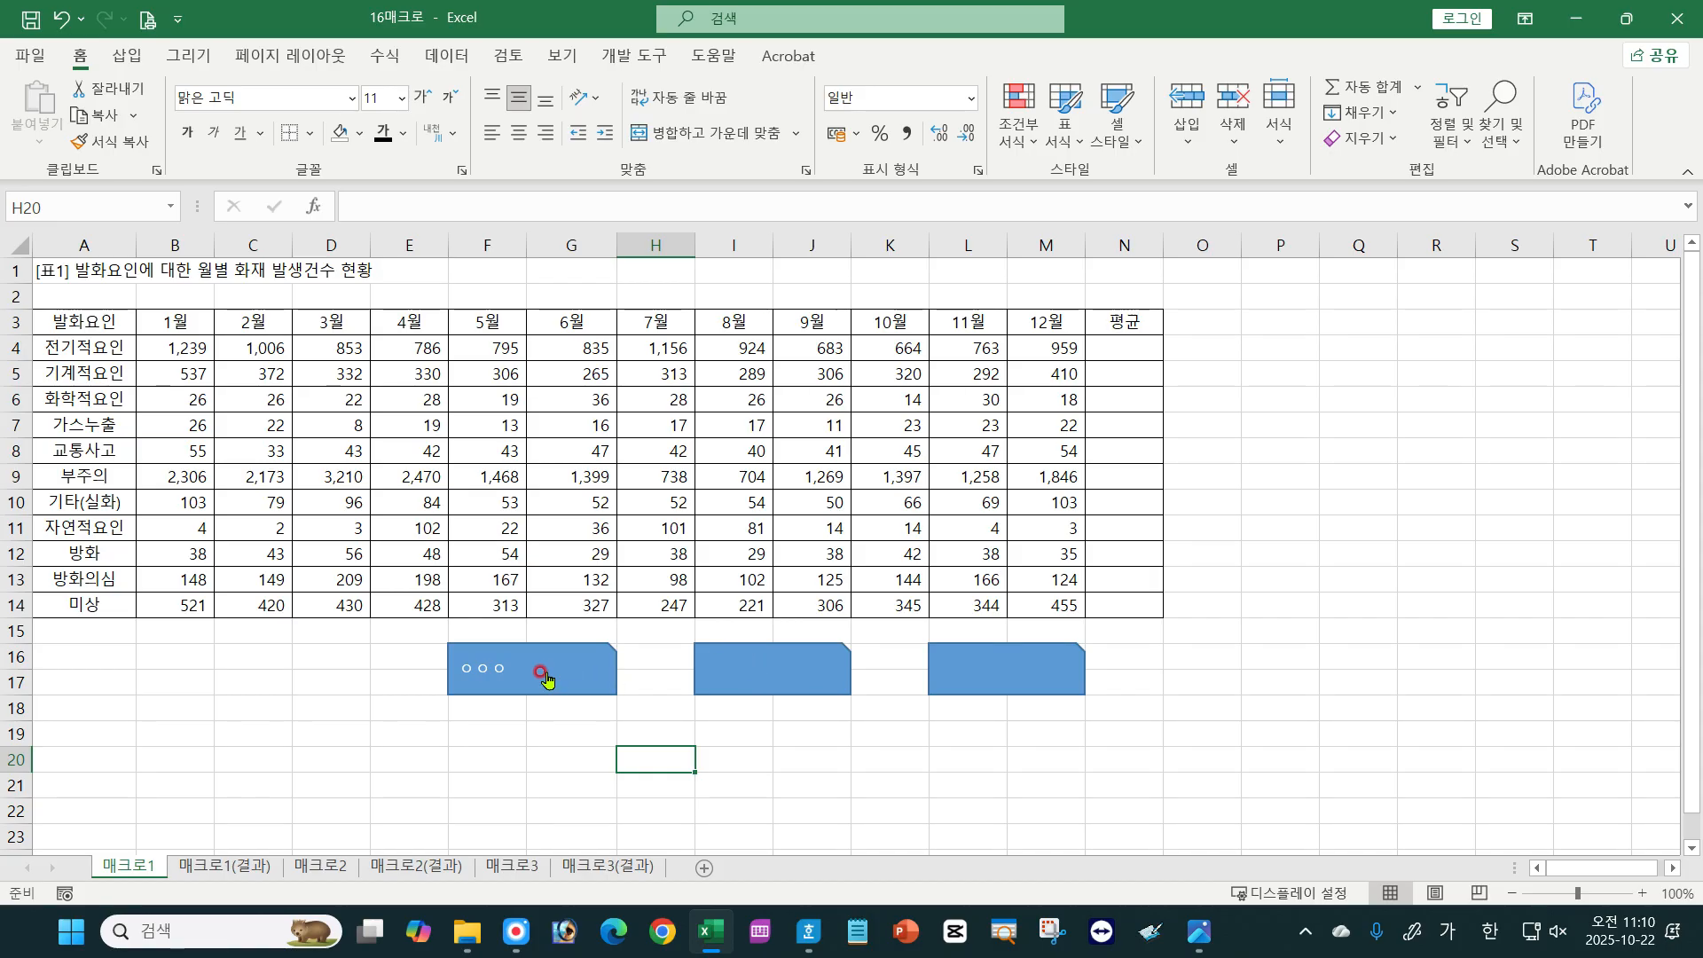
click(546, 778)
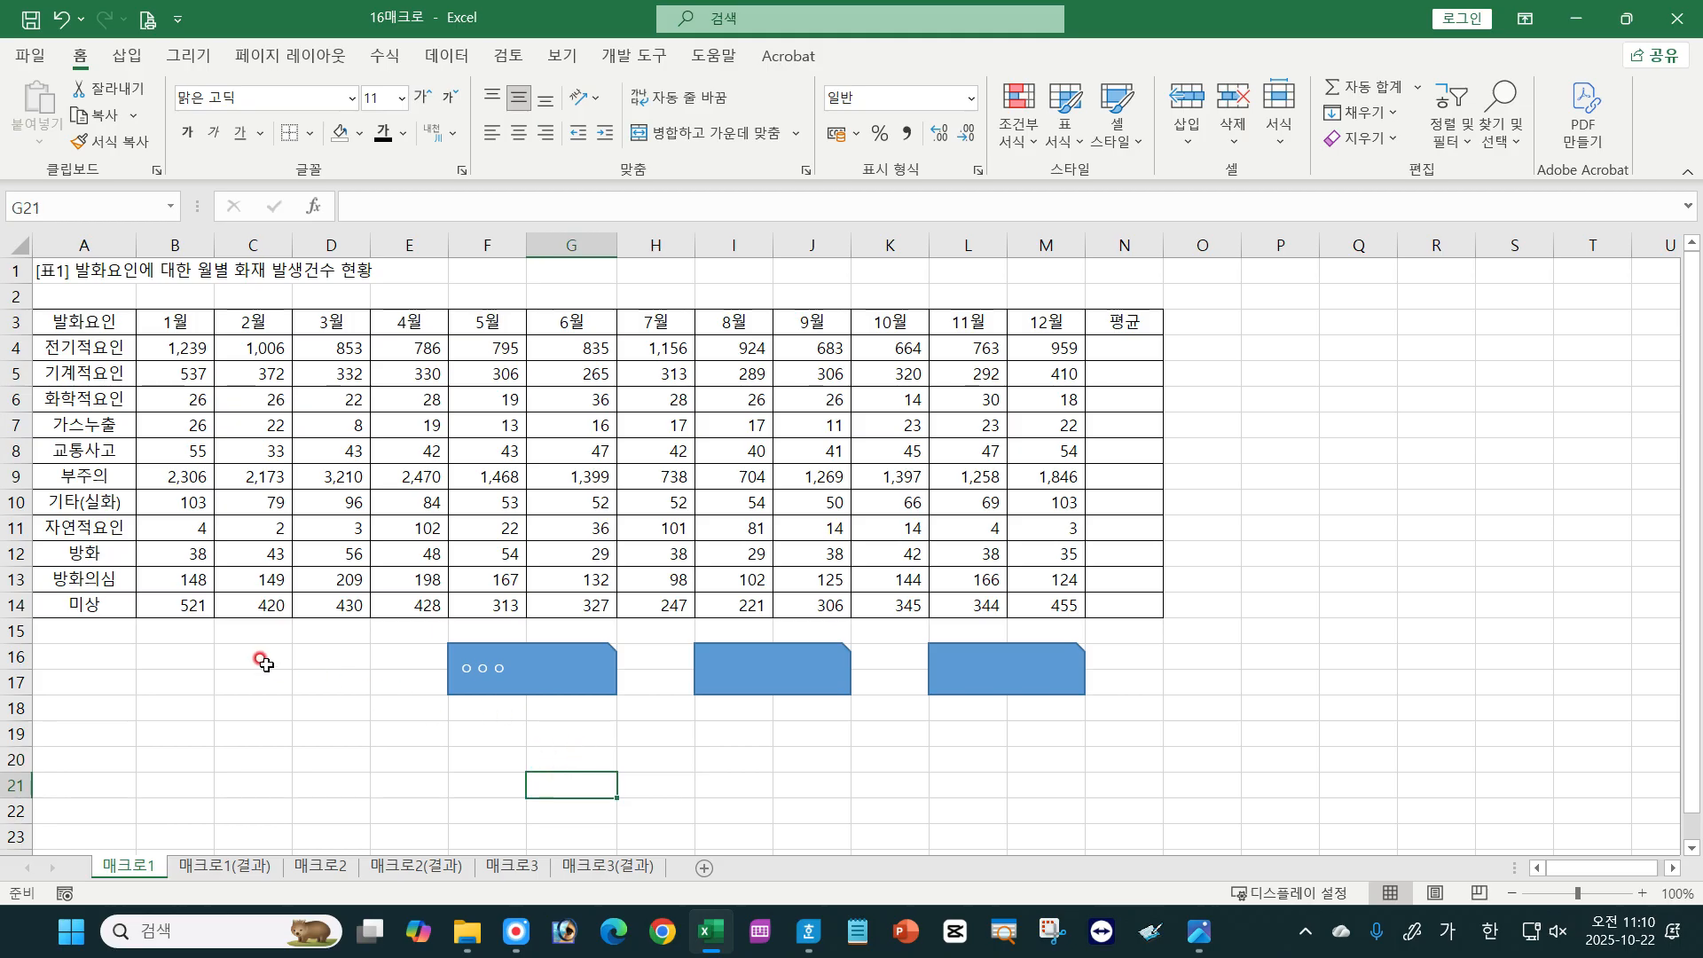
drag(236, 652, 353, 692)
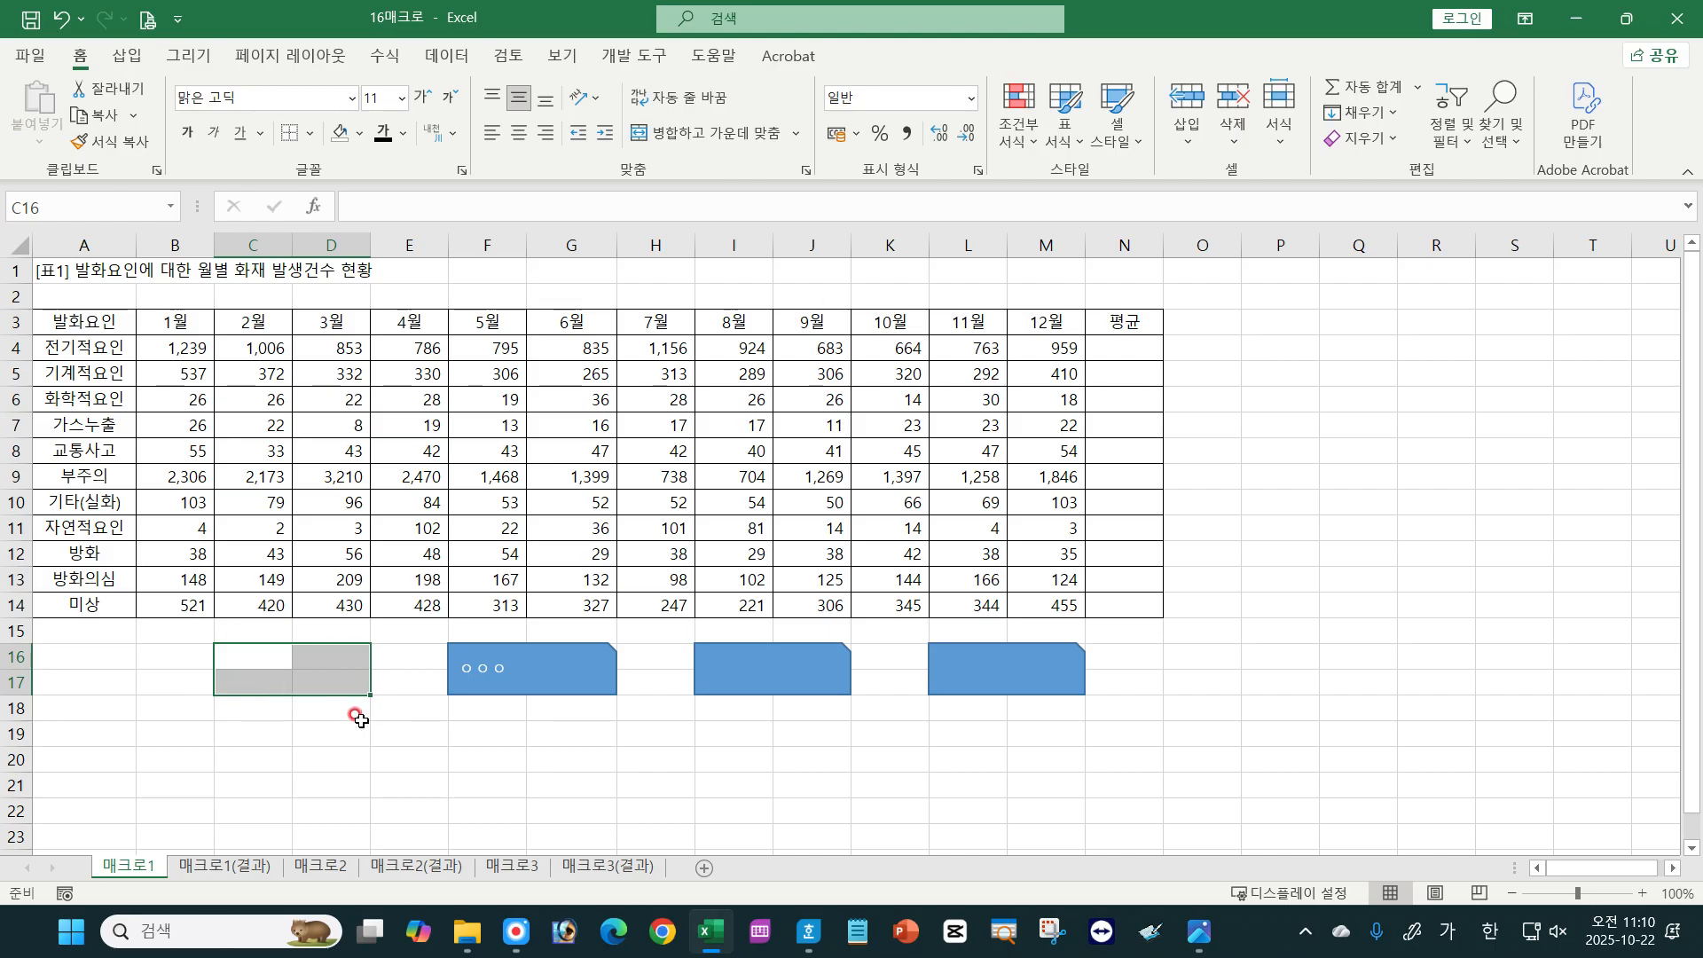
click(651, 55)
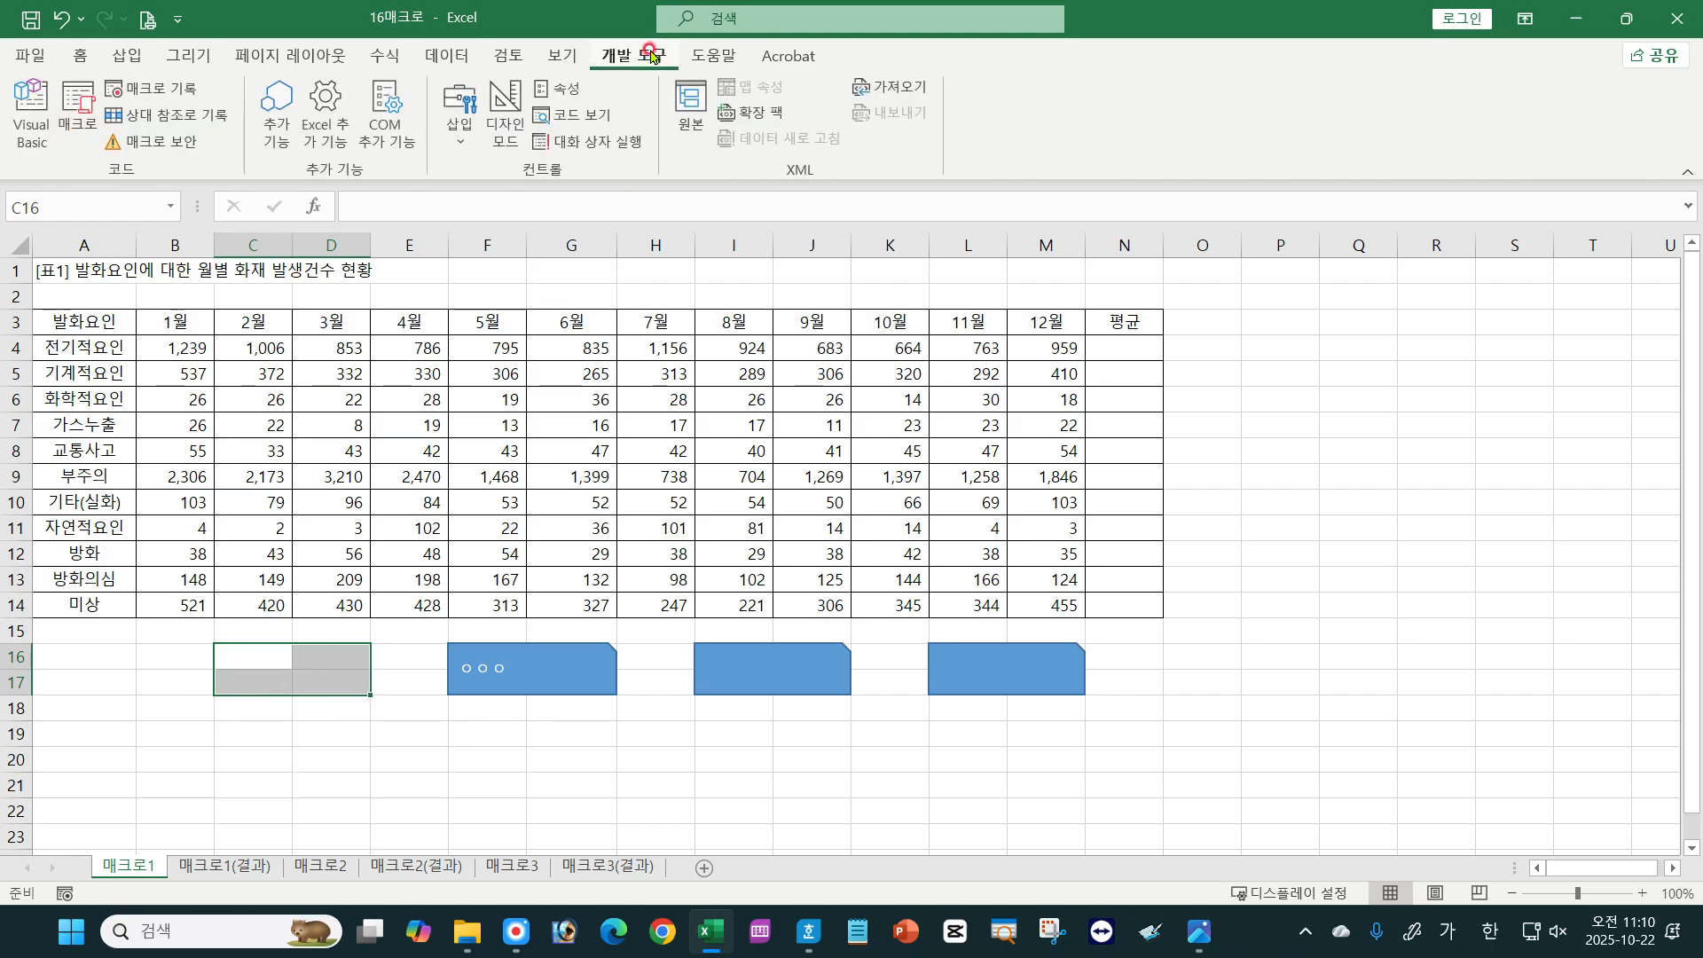
click(456, 134)
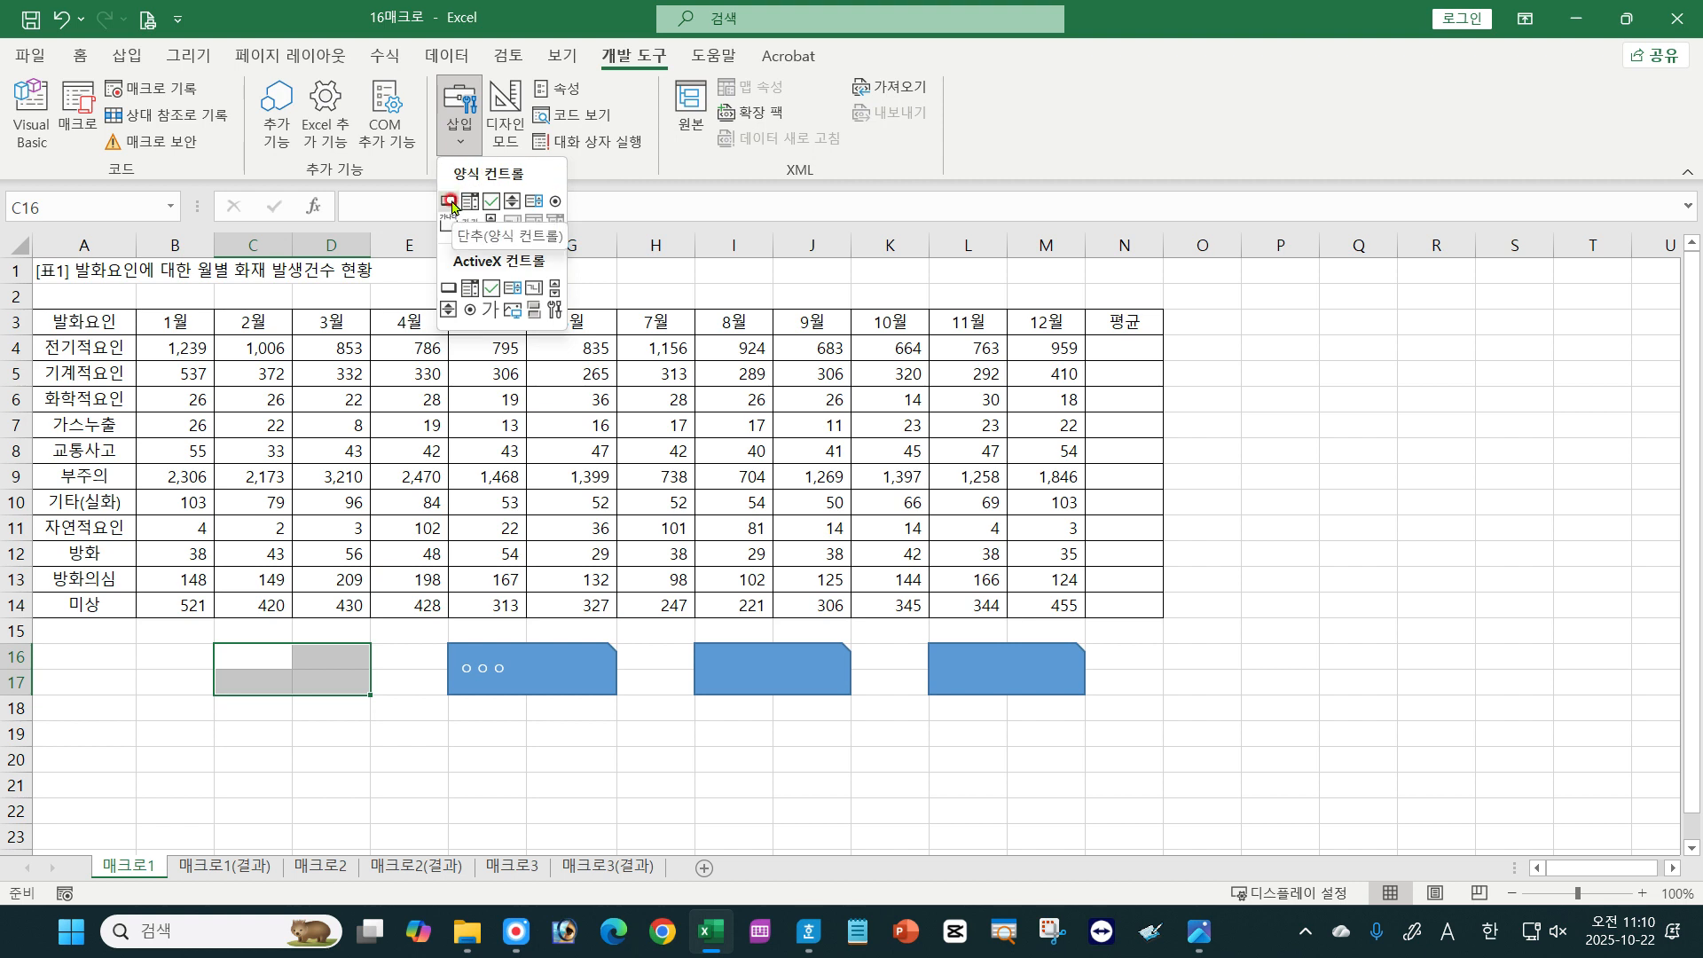
click(450, 202)
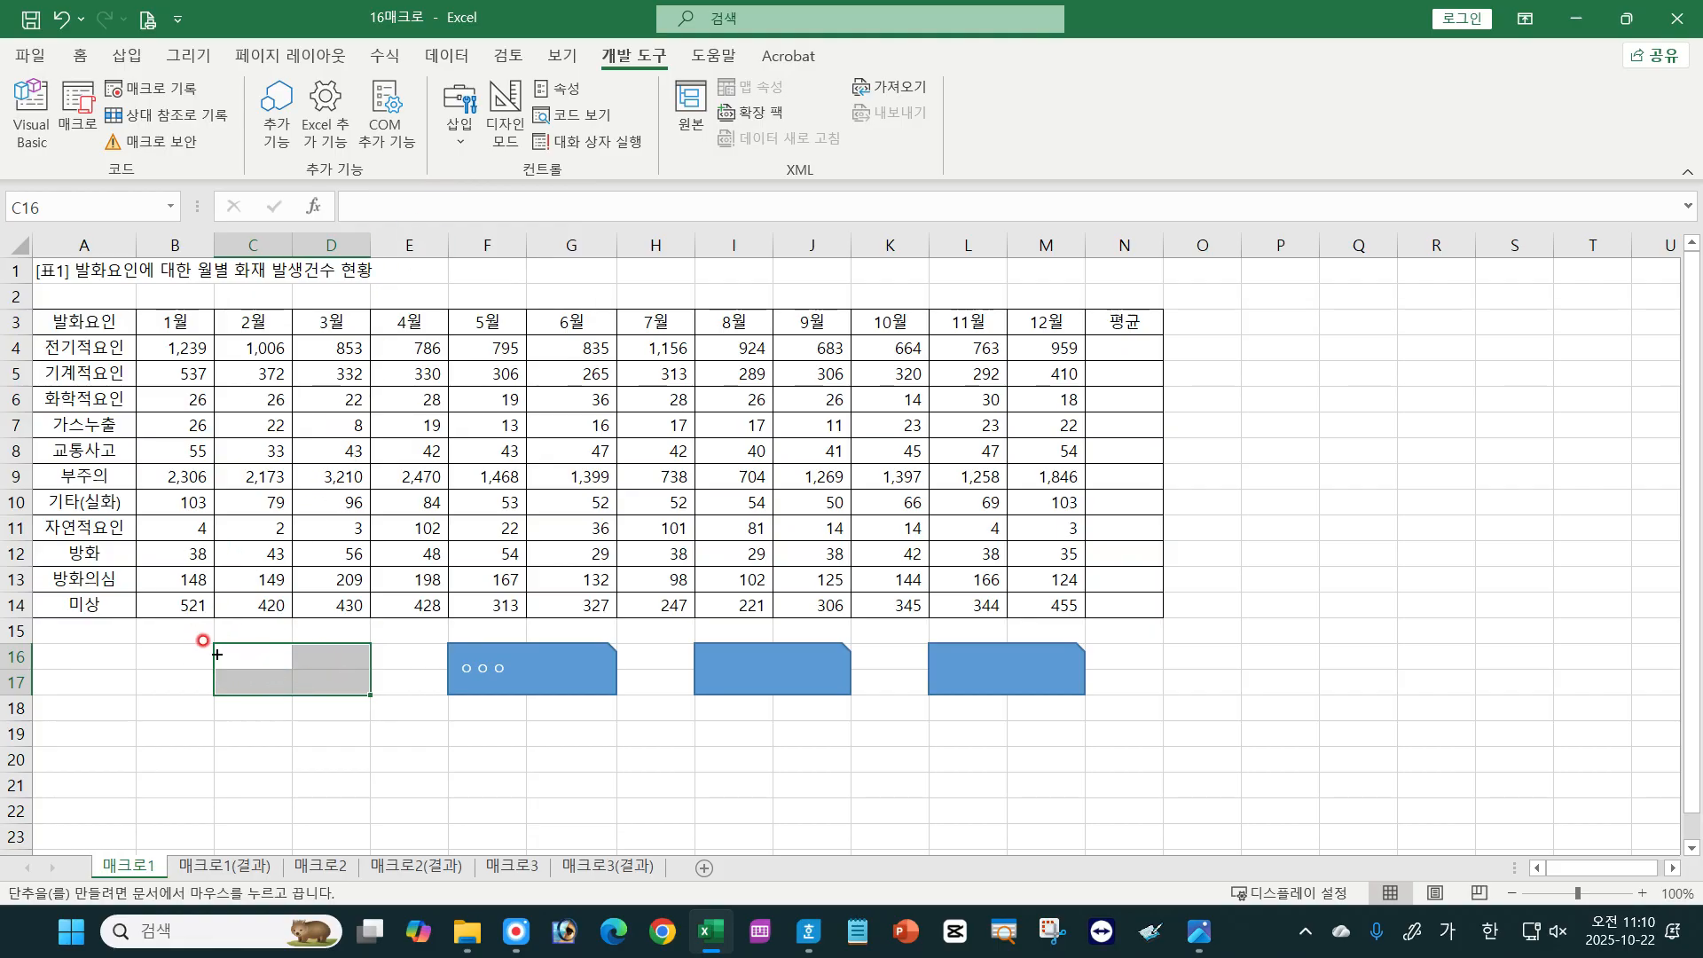
key(alt)
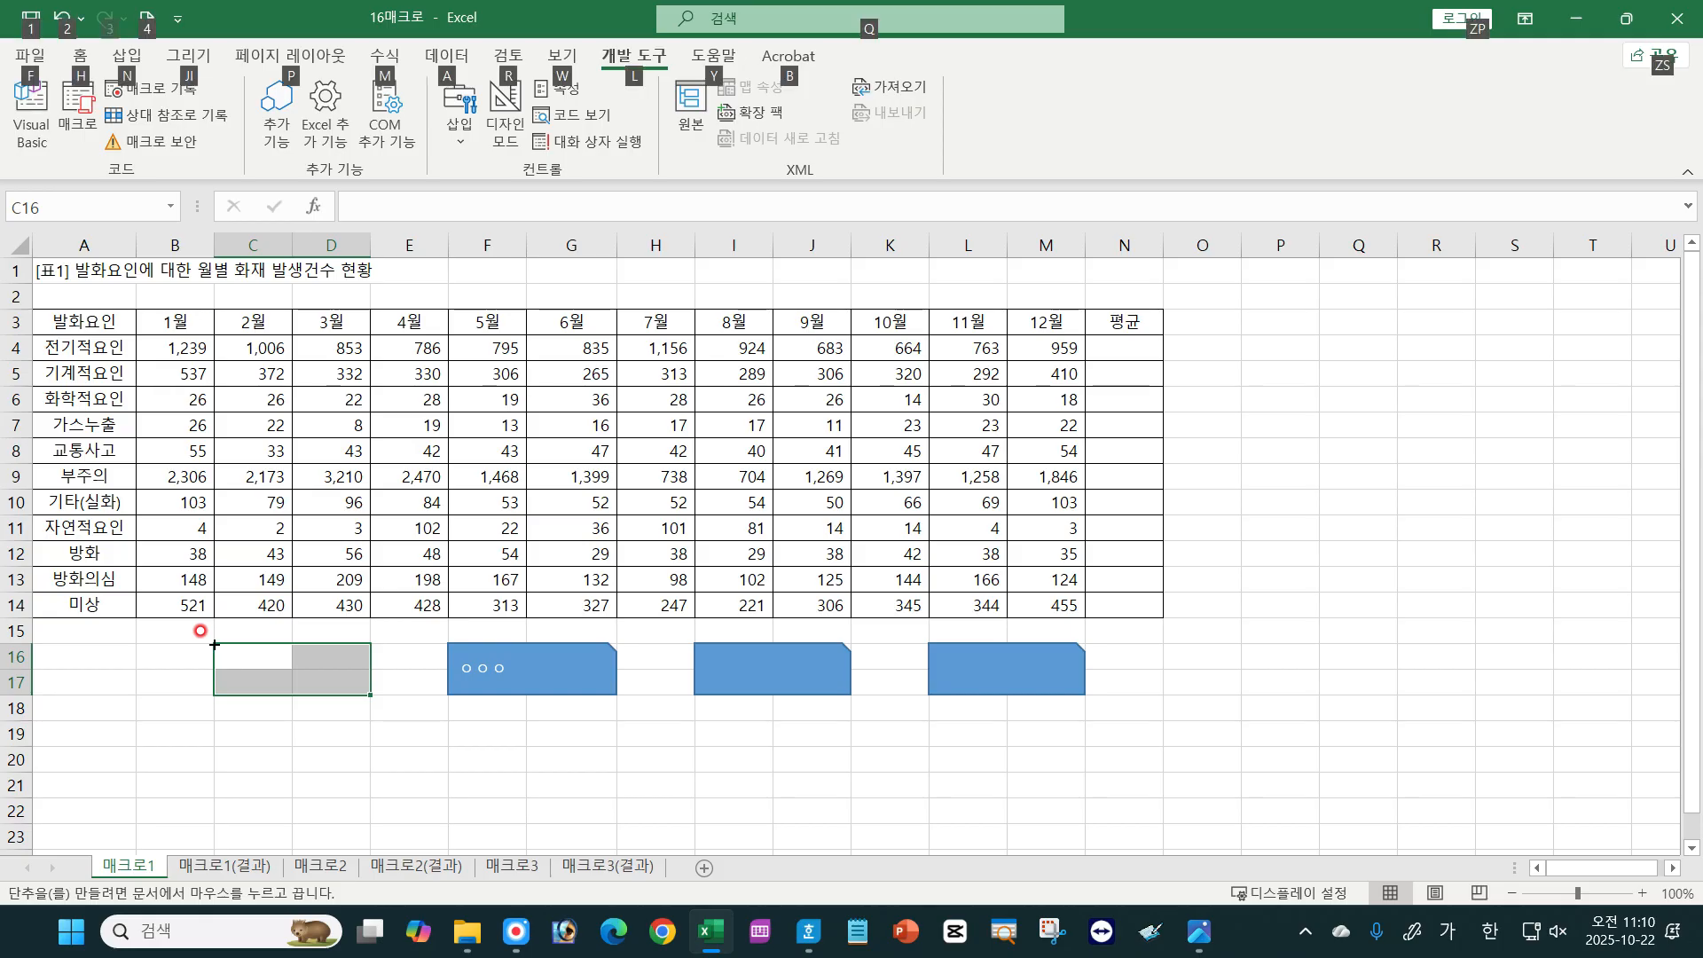
drag(214, 645, 353, 691)
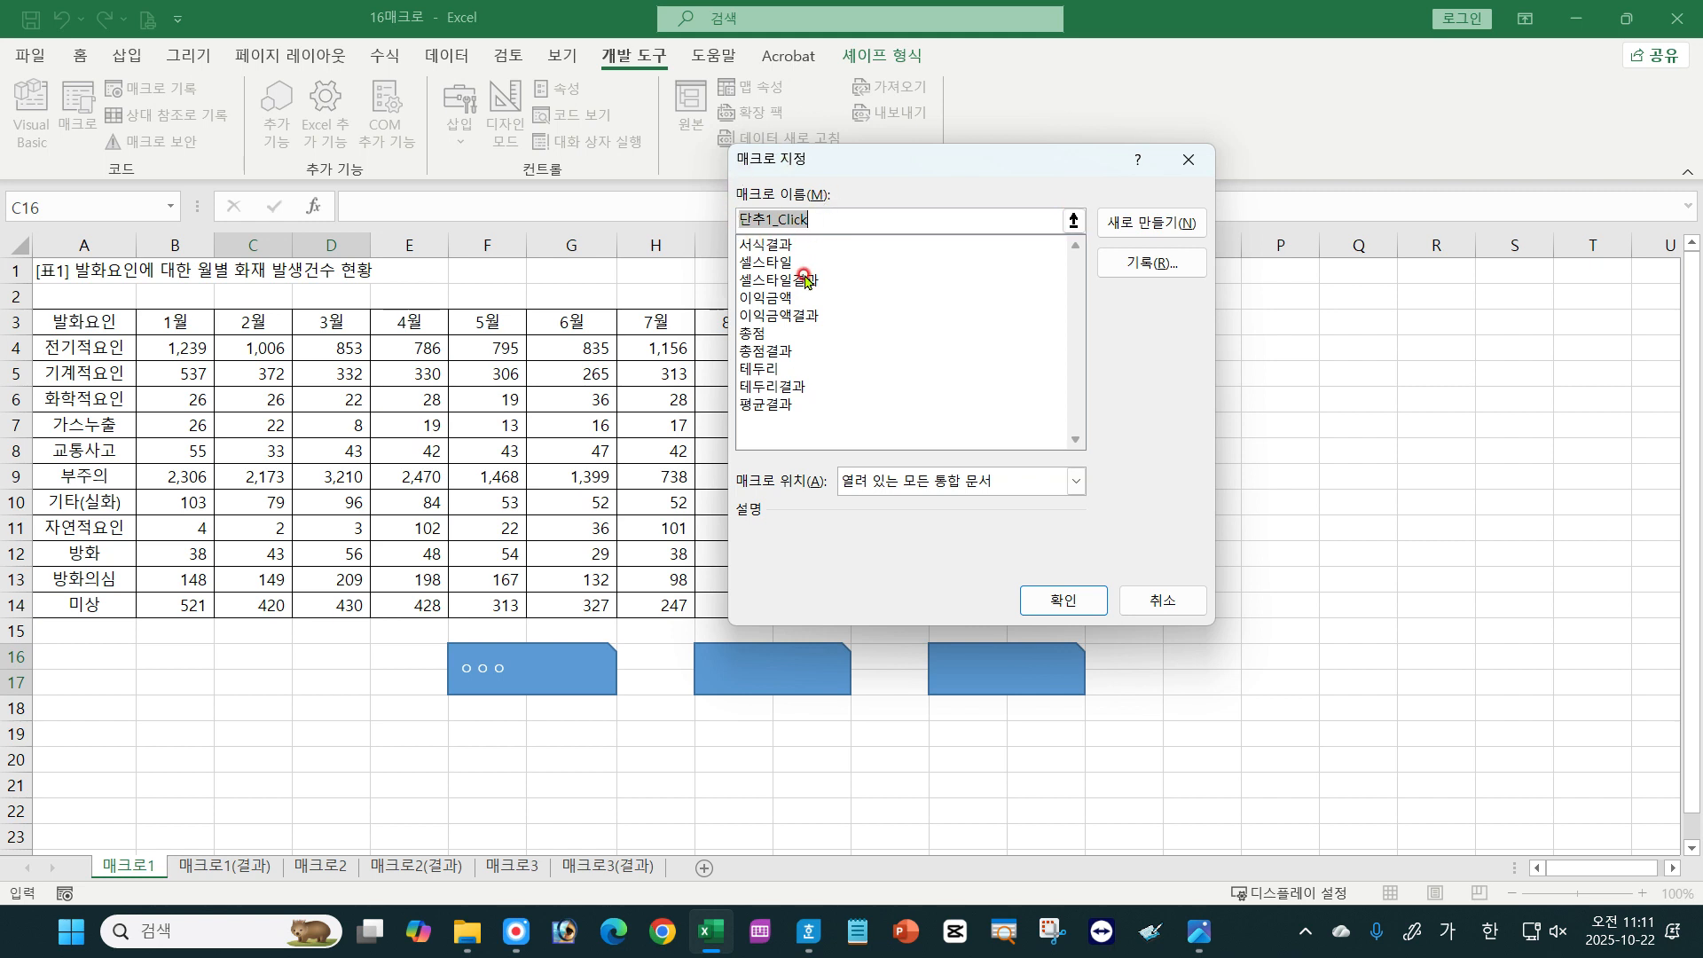
click(747, 407)
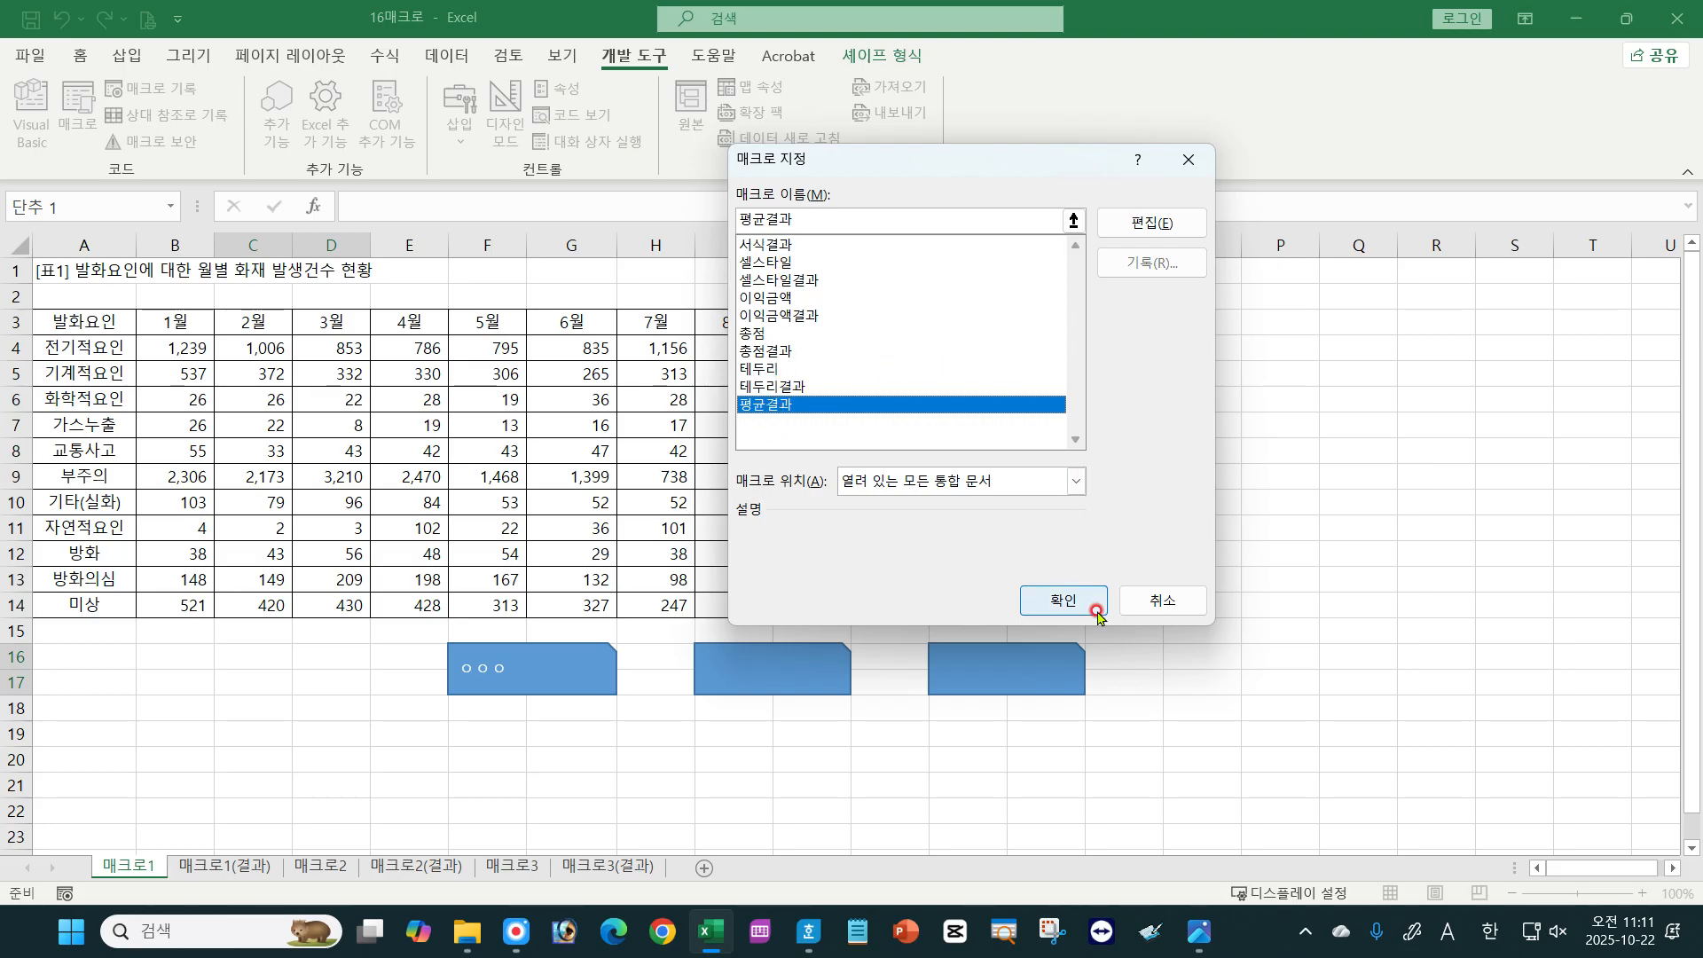
click(1063, 600)
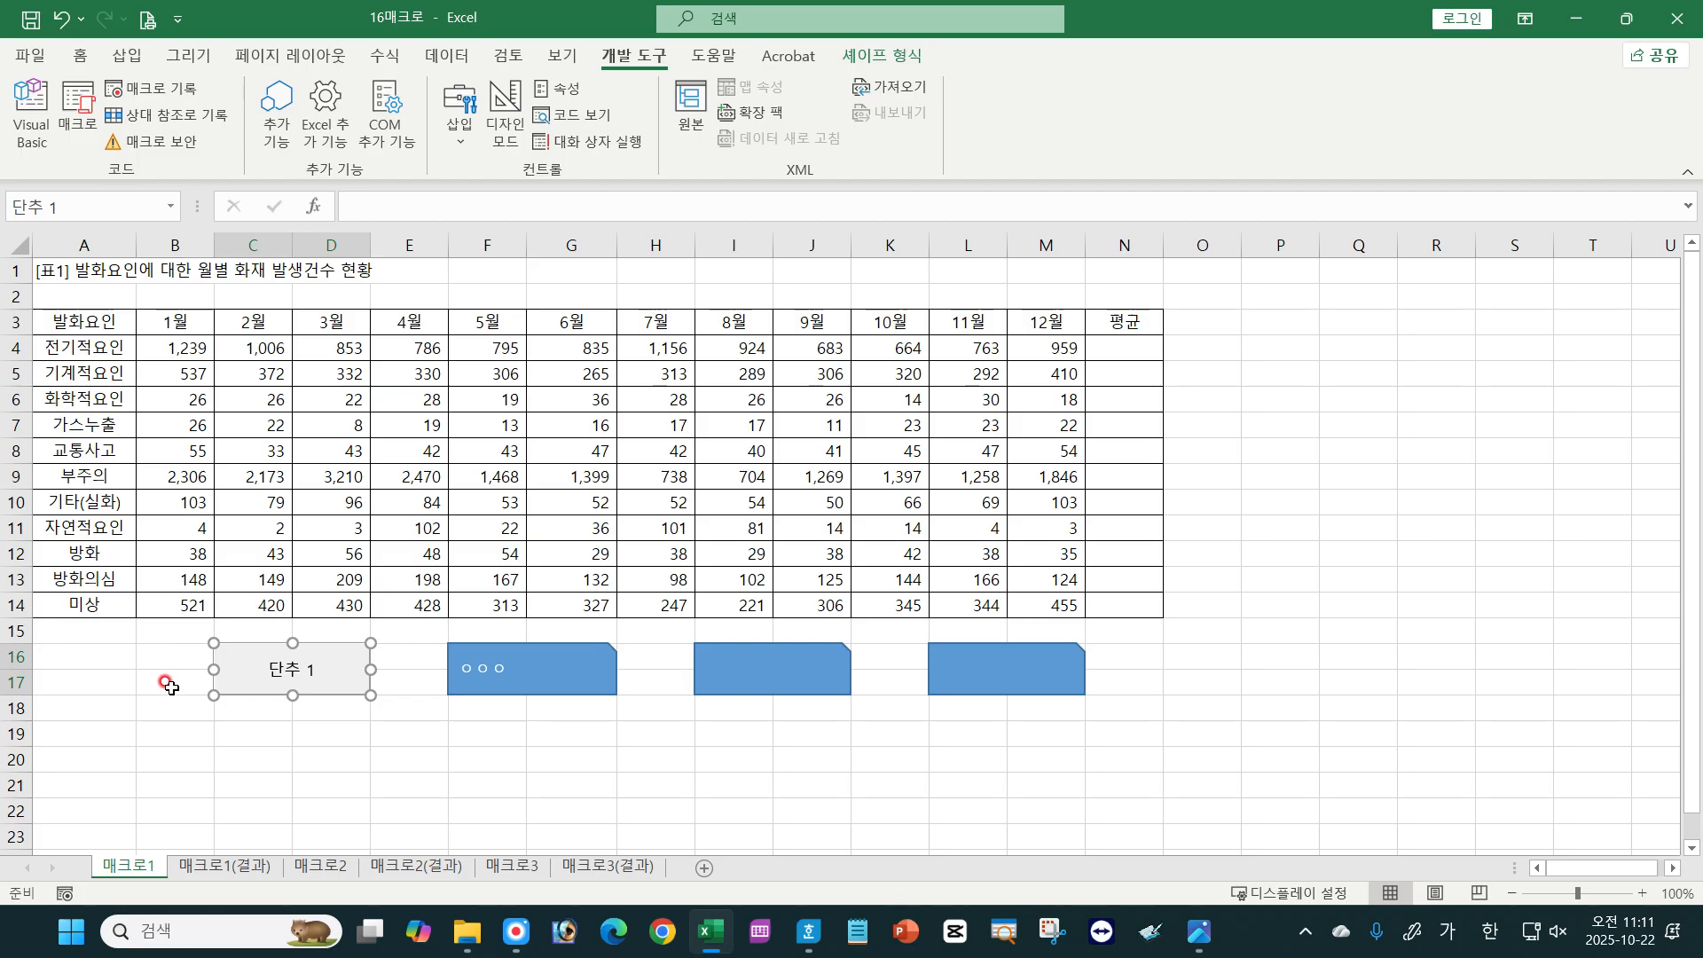
Replace the button's label with ㄹㄹㄹㄹㄹ and deselect the button.
text(ㄹㄹㄹㄹㄹ)
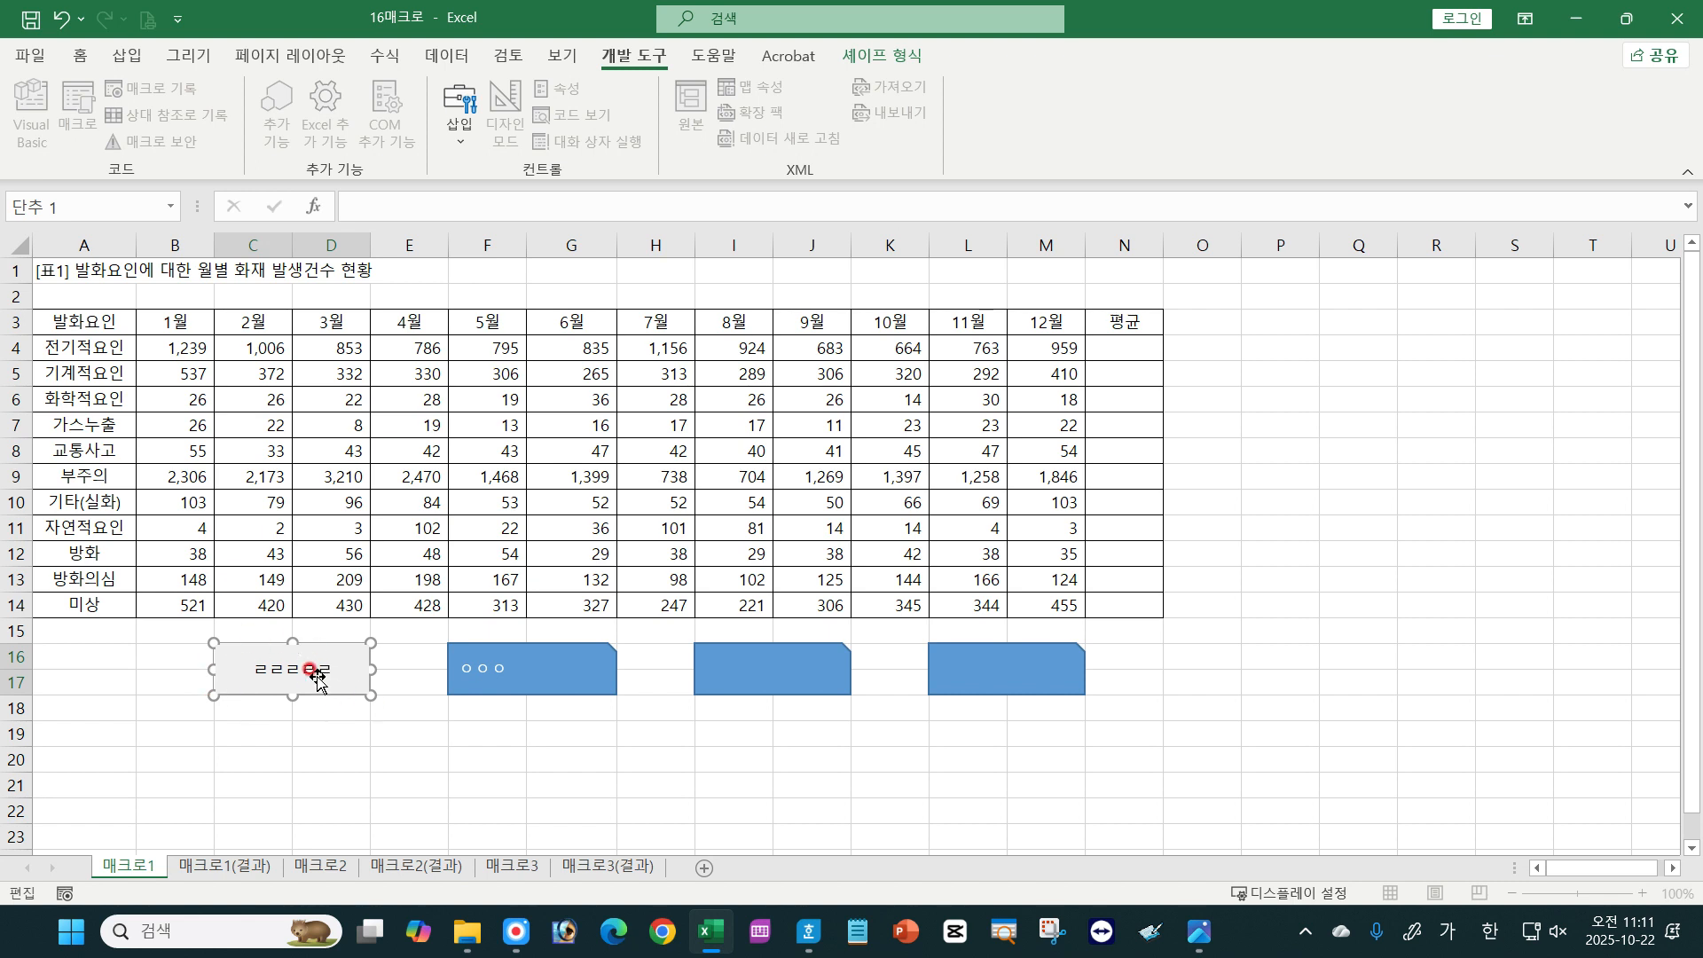
text(ㄹ)
key(Return)
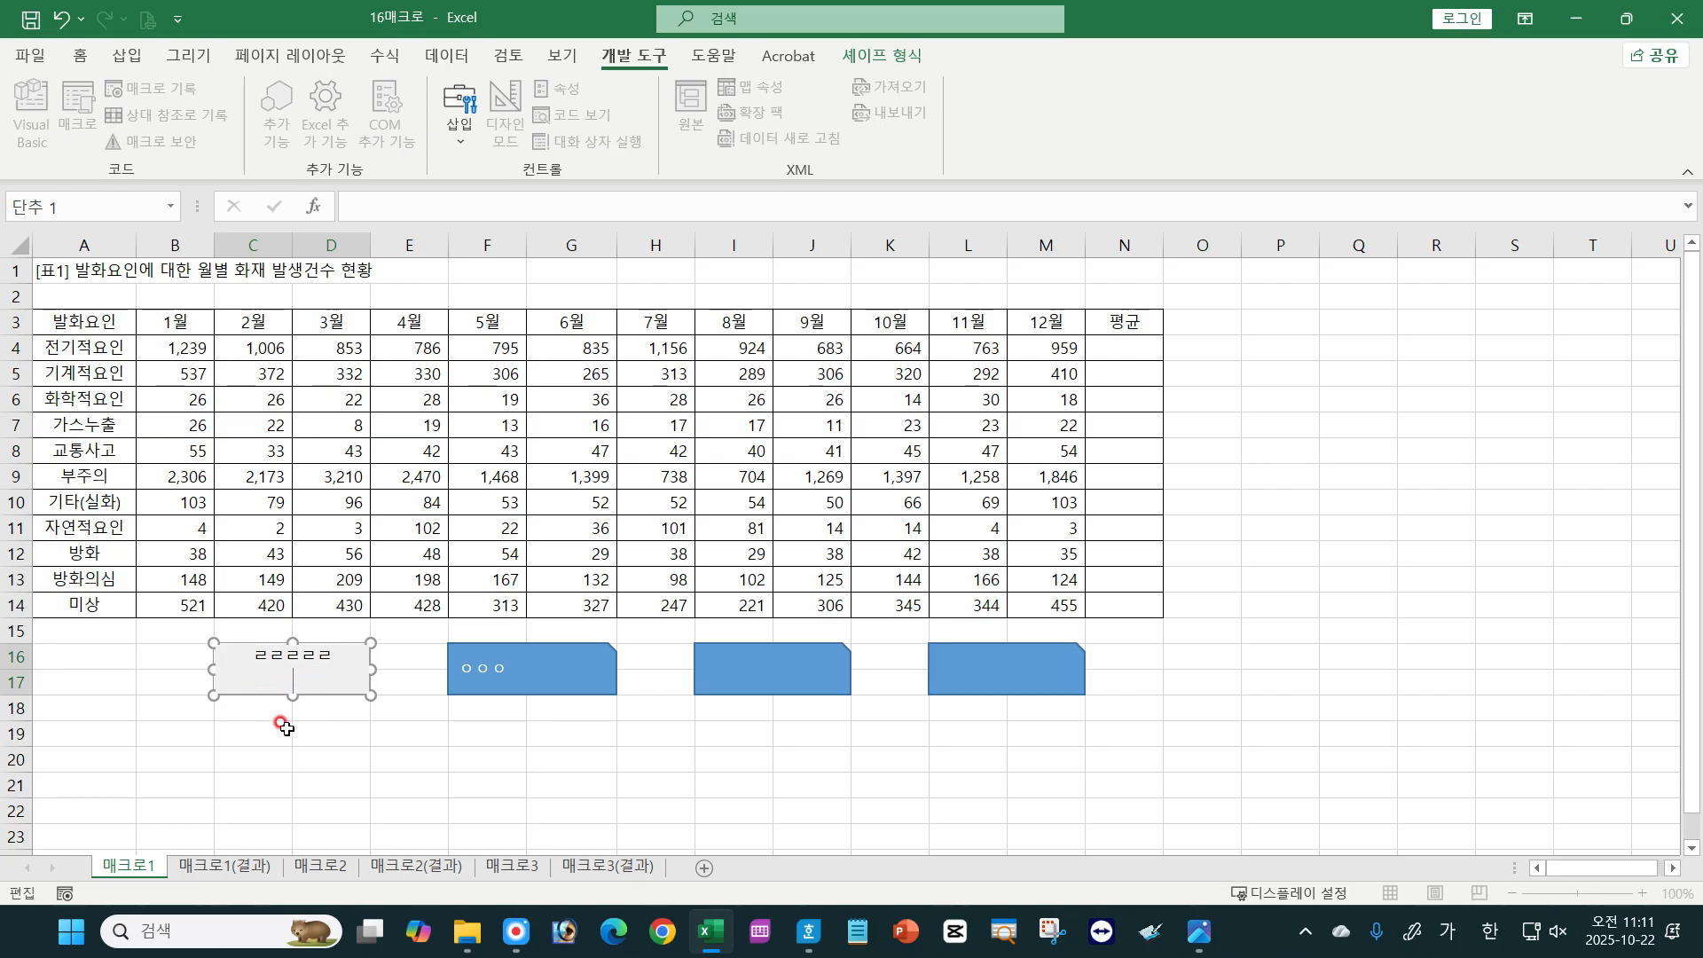
key(BackSpace)
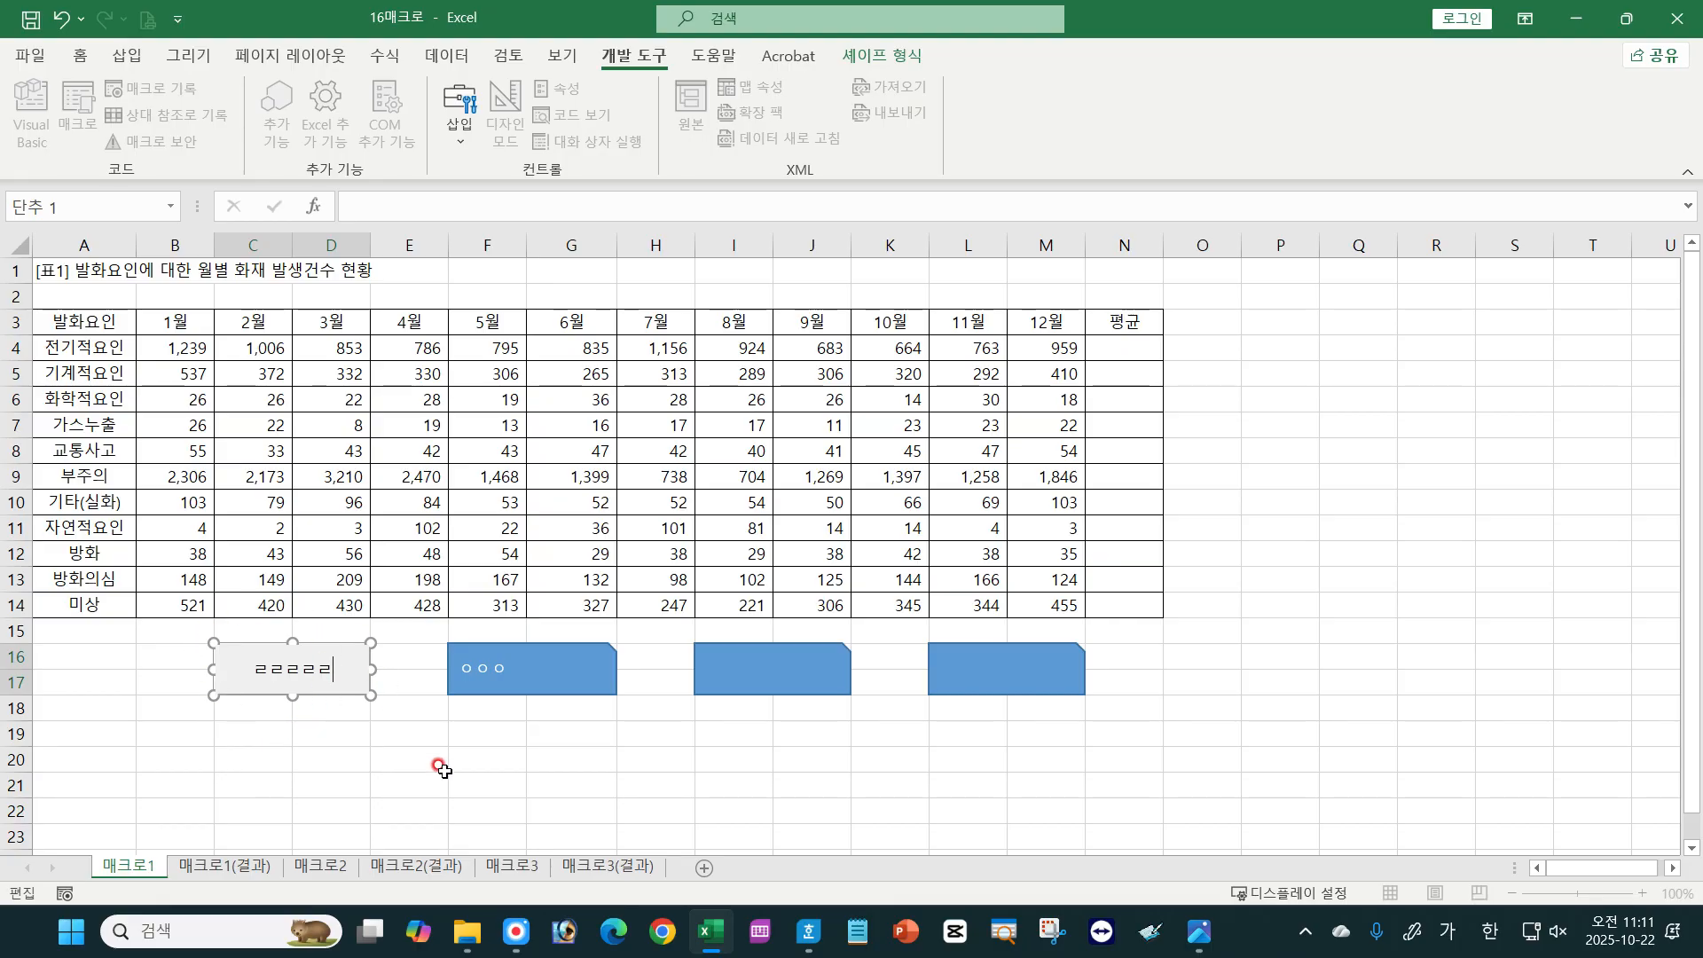
click(441, 768)
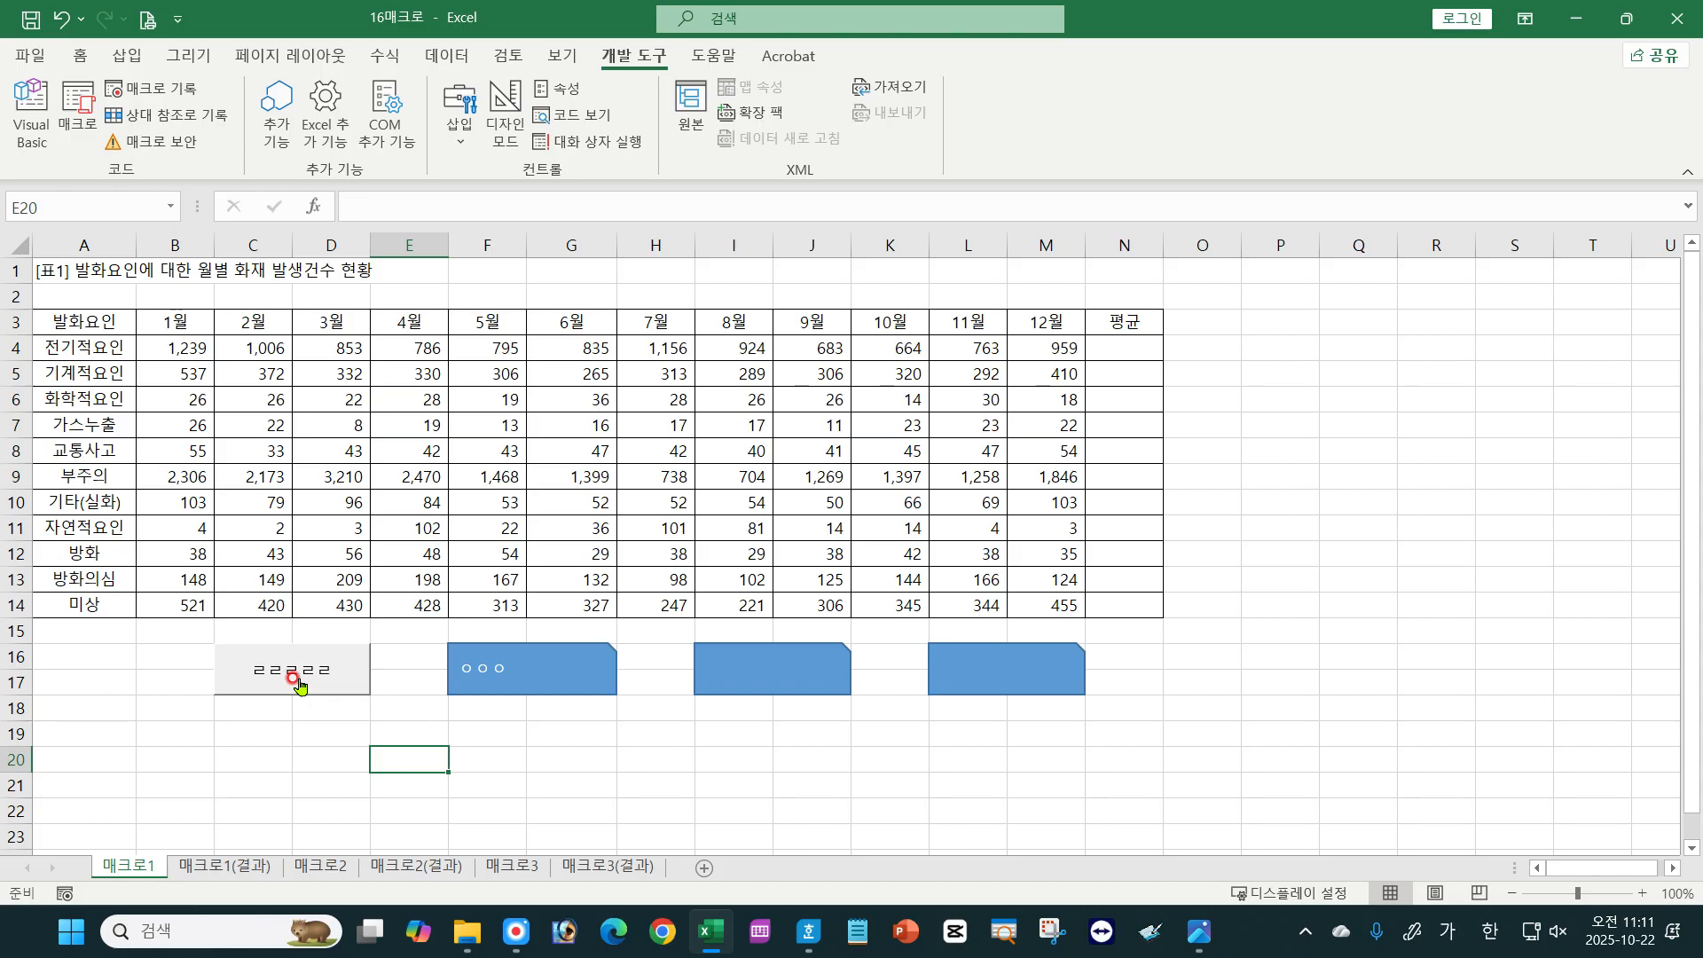
click(344, 760)
Switch to Photos to read the 총점 and 테두리 macro exercise in 01-187.jpg, and return to Excel.
mouse_move(1199, 931)
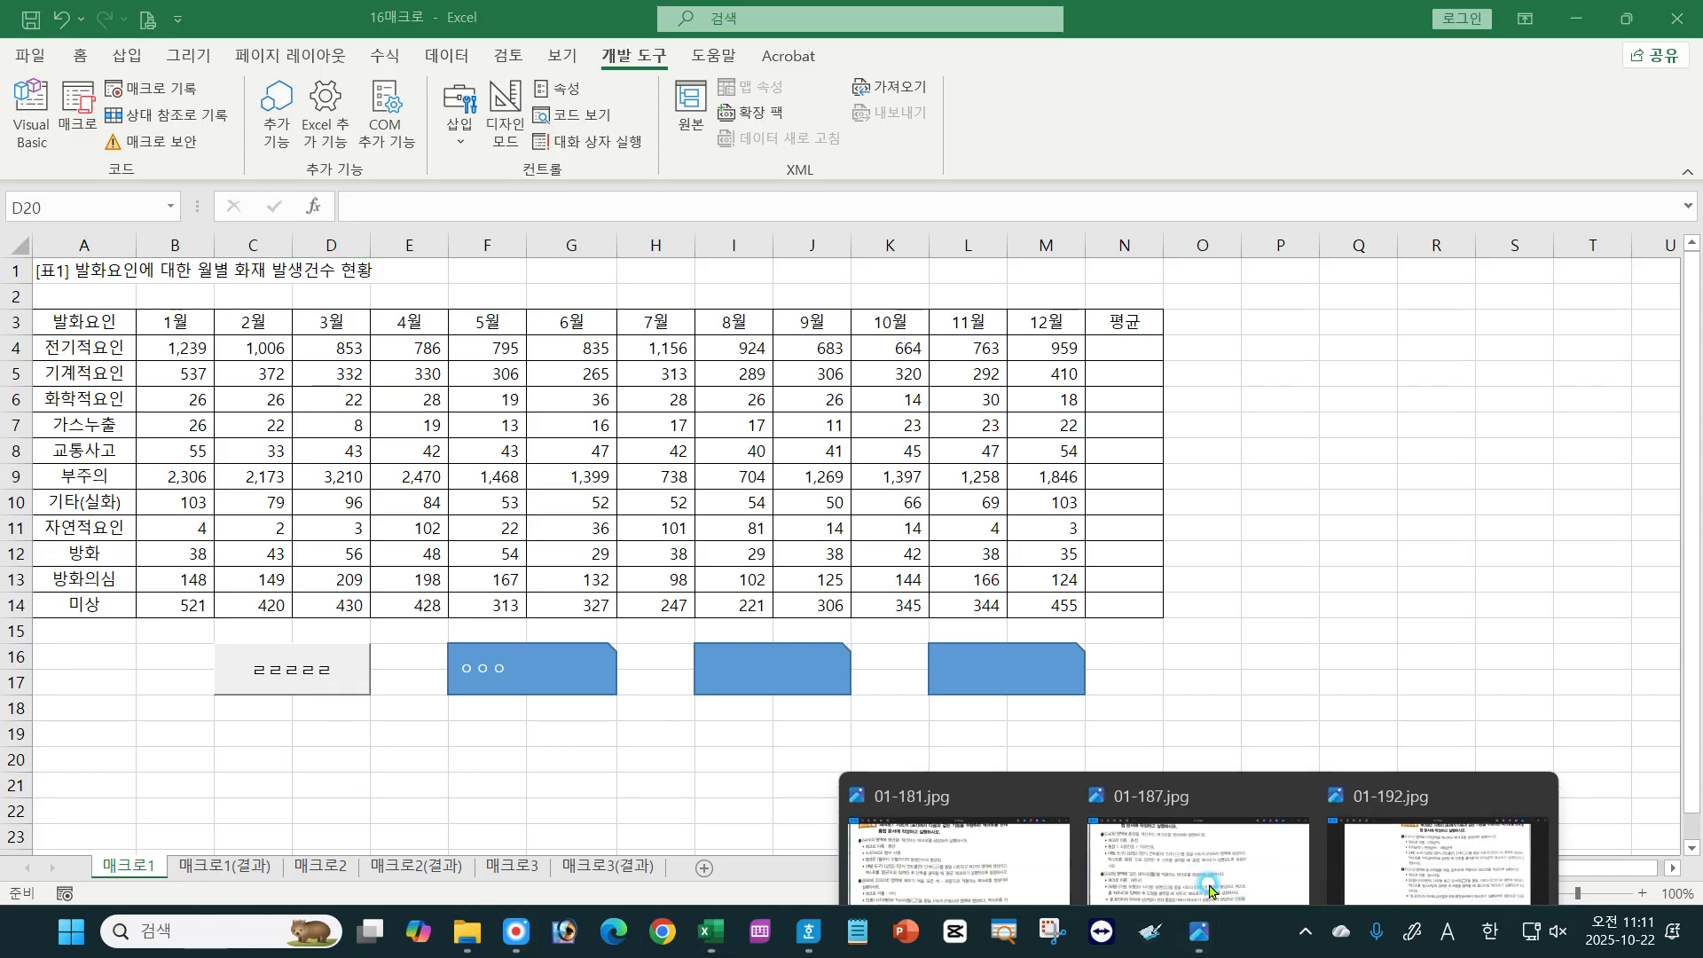
click(1209, 890)
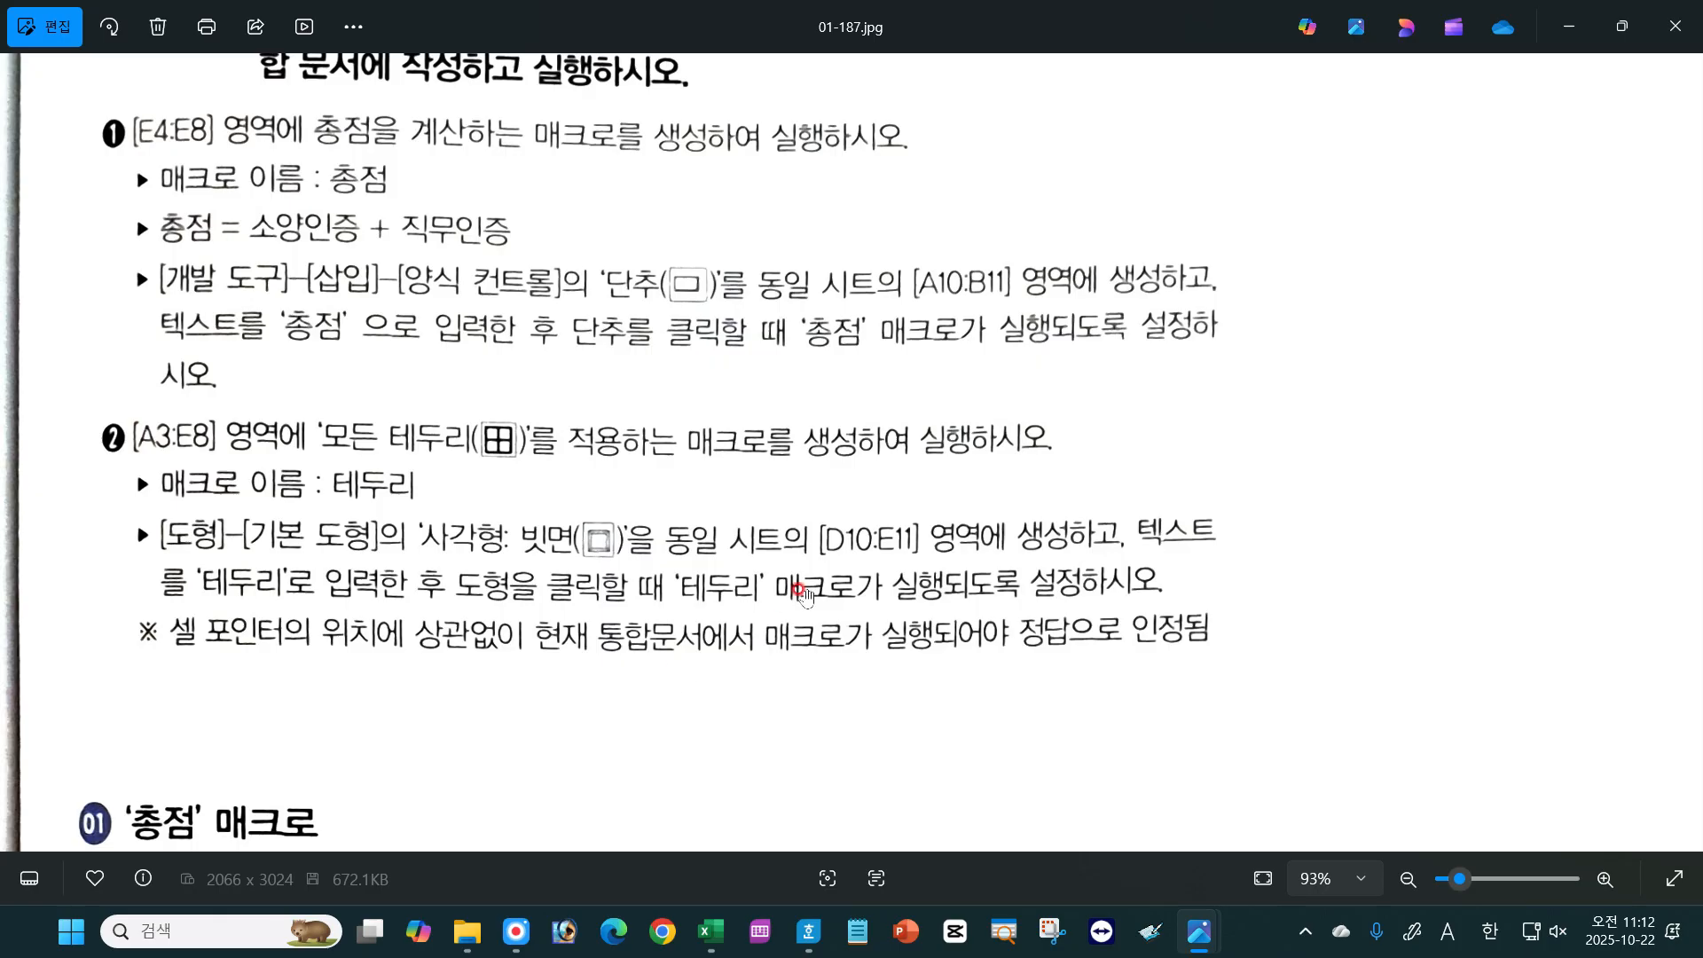
click(711, 931)
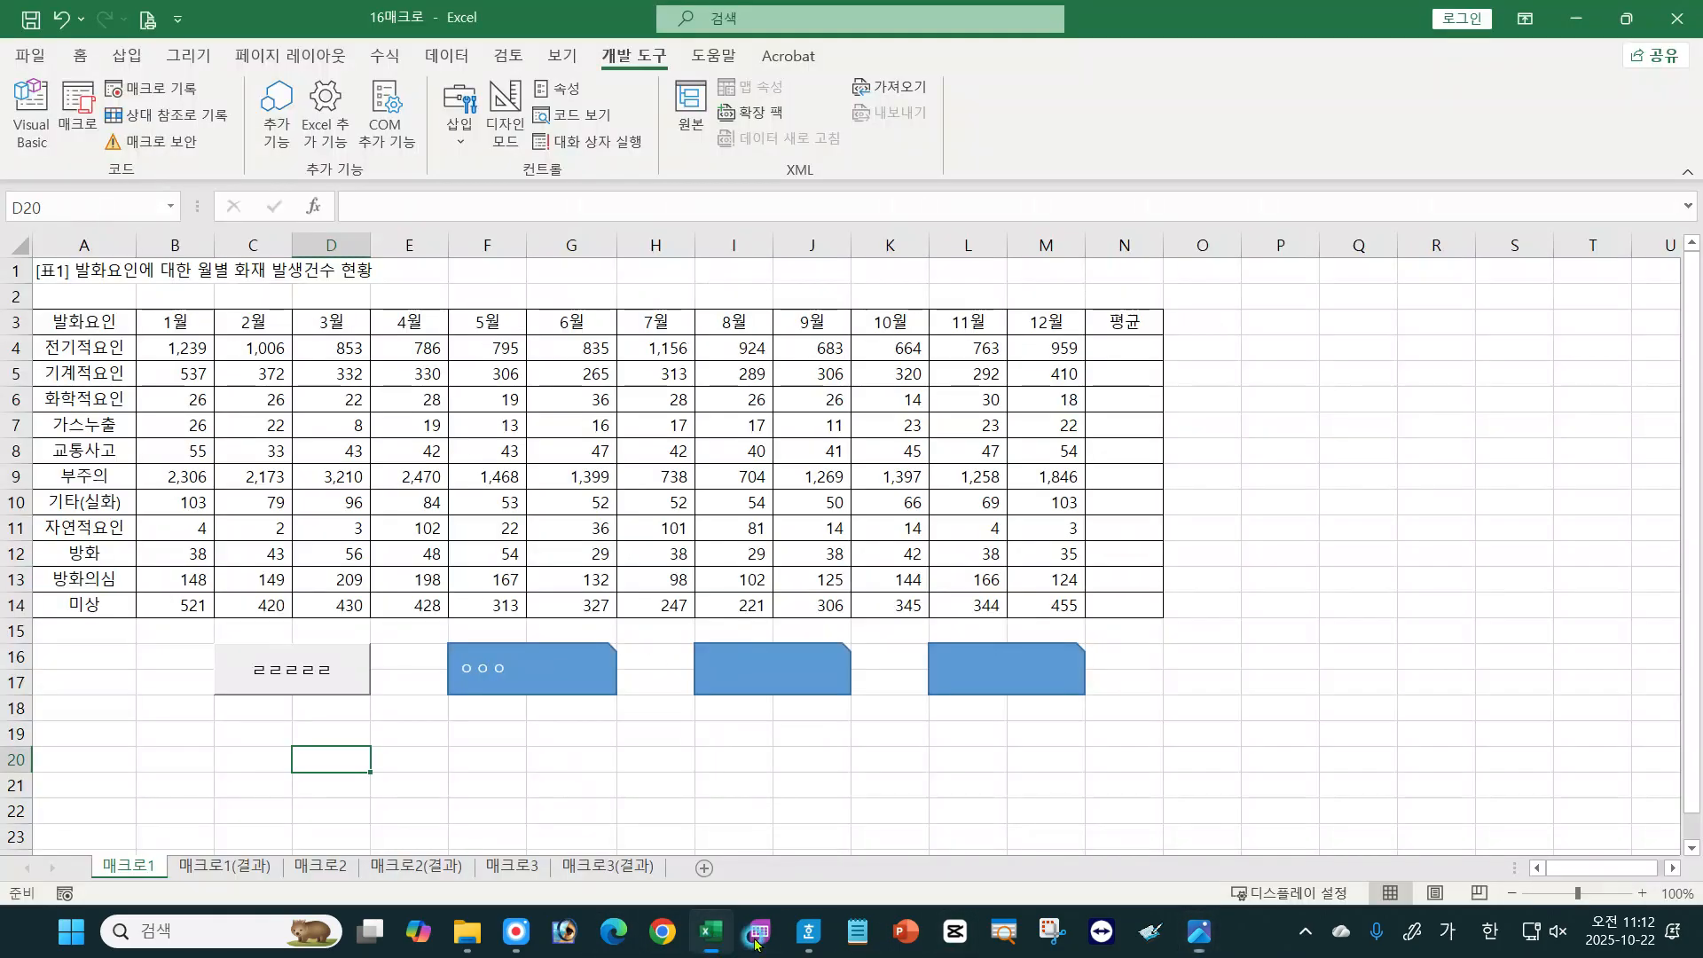
Close the 16매크로 workbook without saving the changes and reopen it.
click(1689, 12)
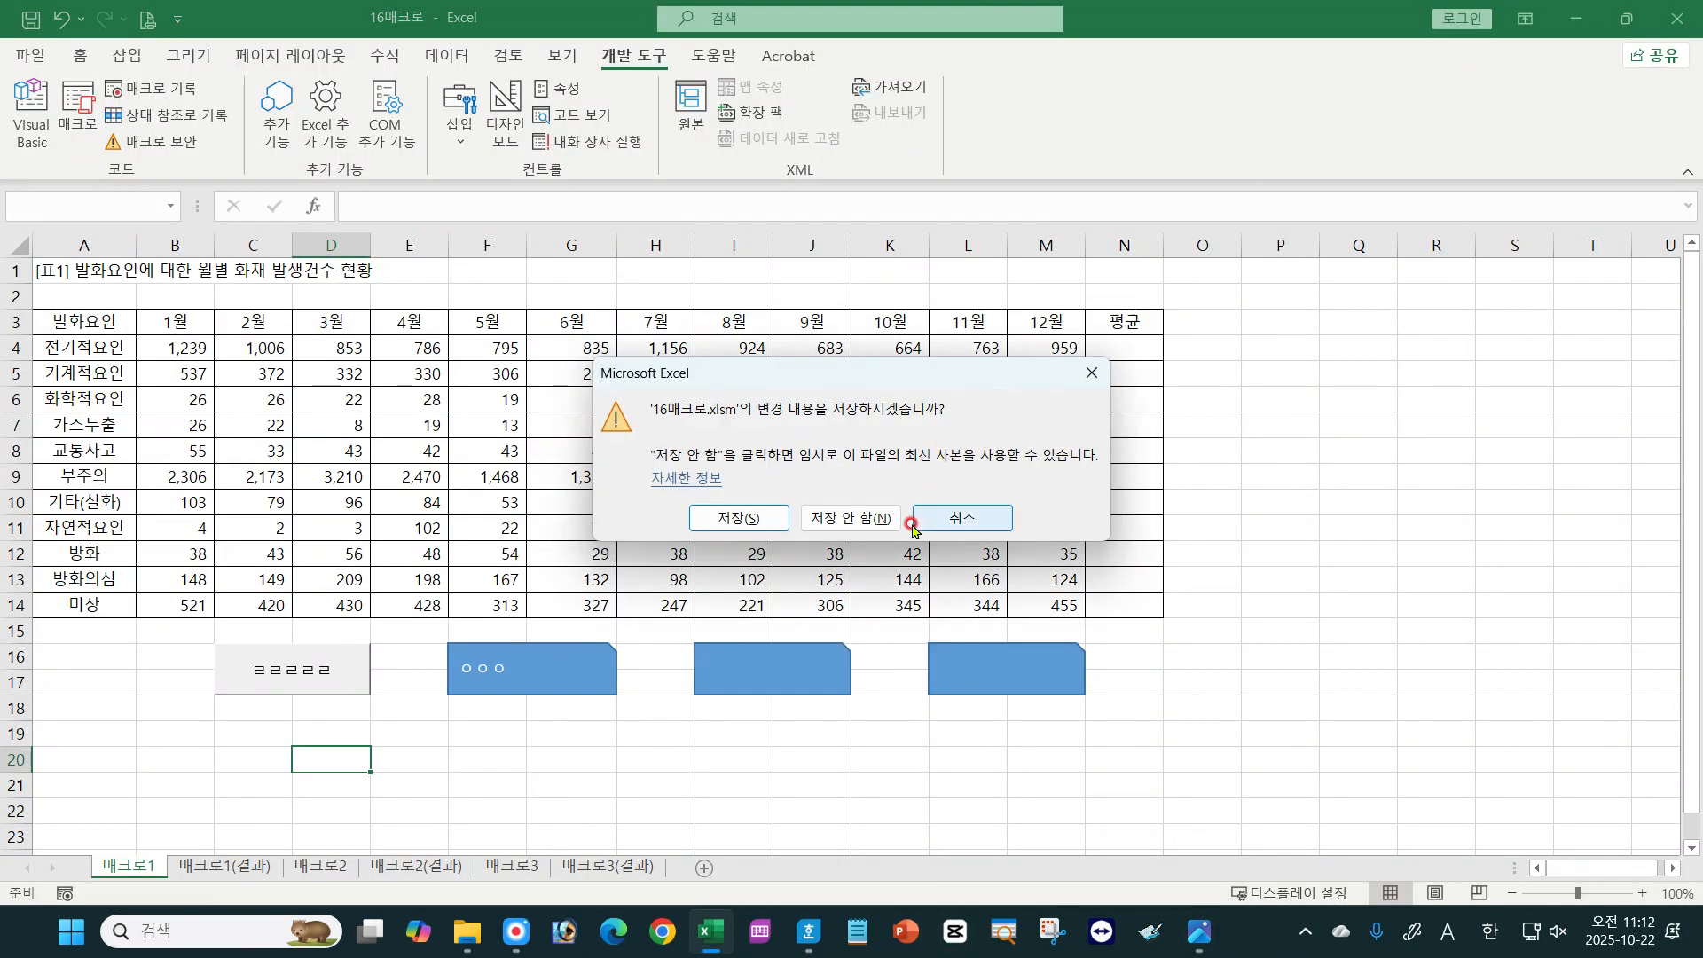
click(863, 516)
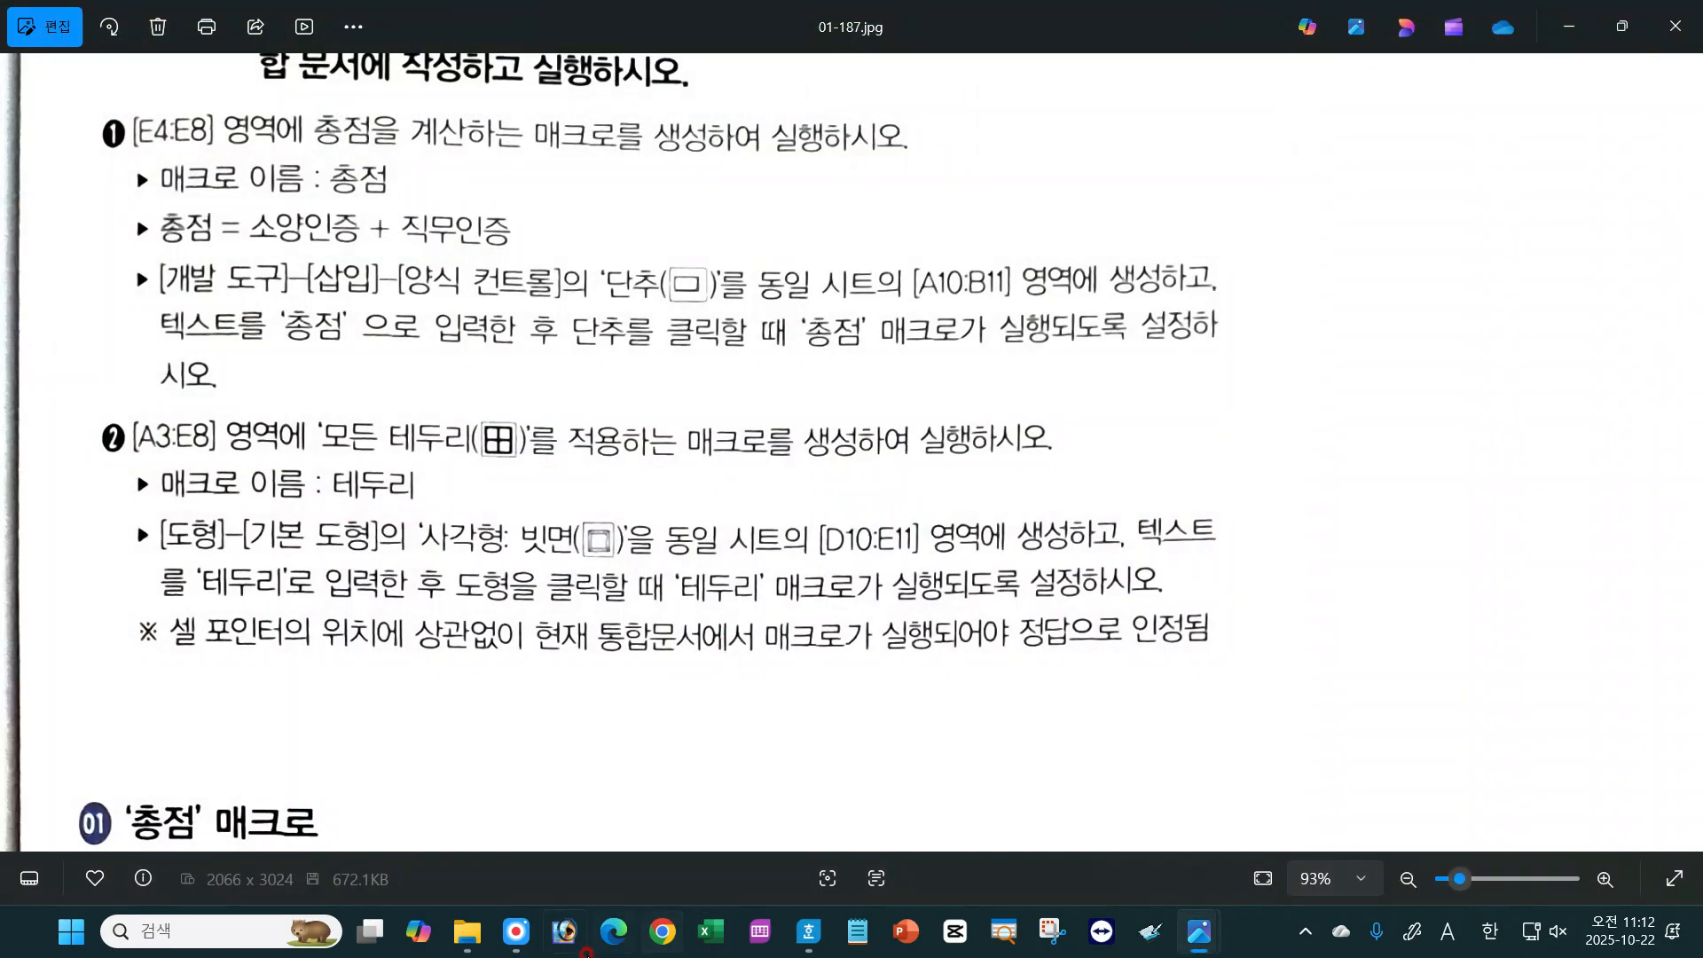
right_click(700, 943)
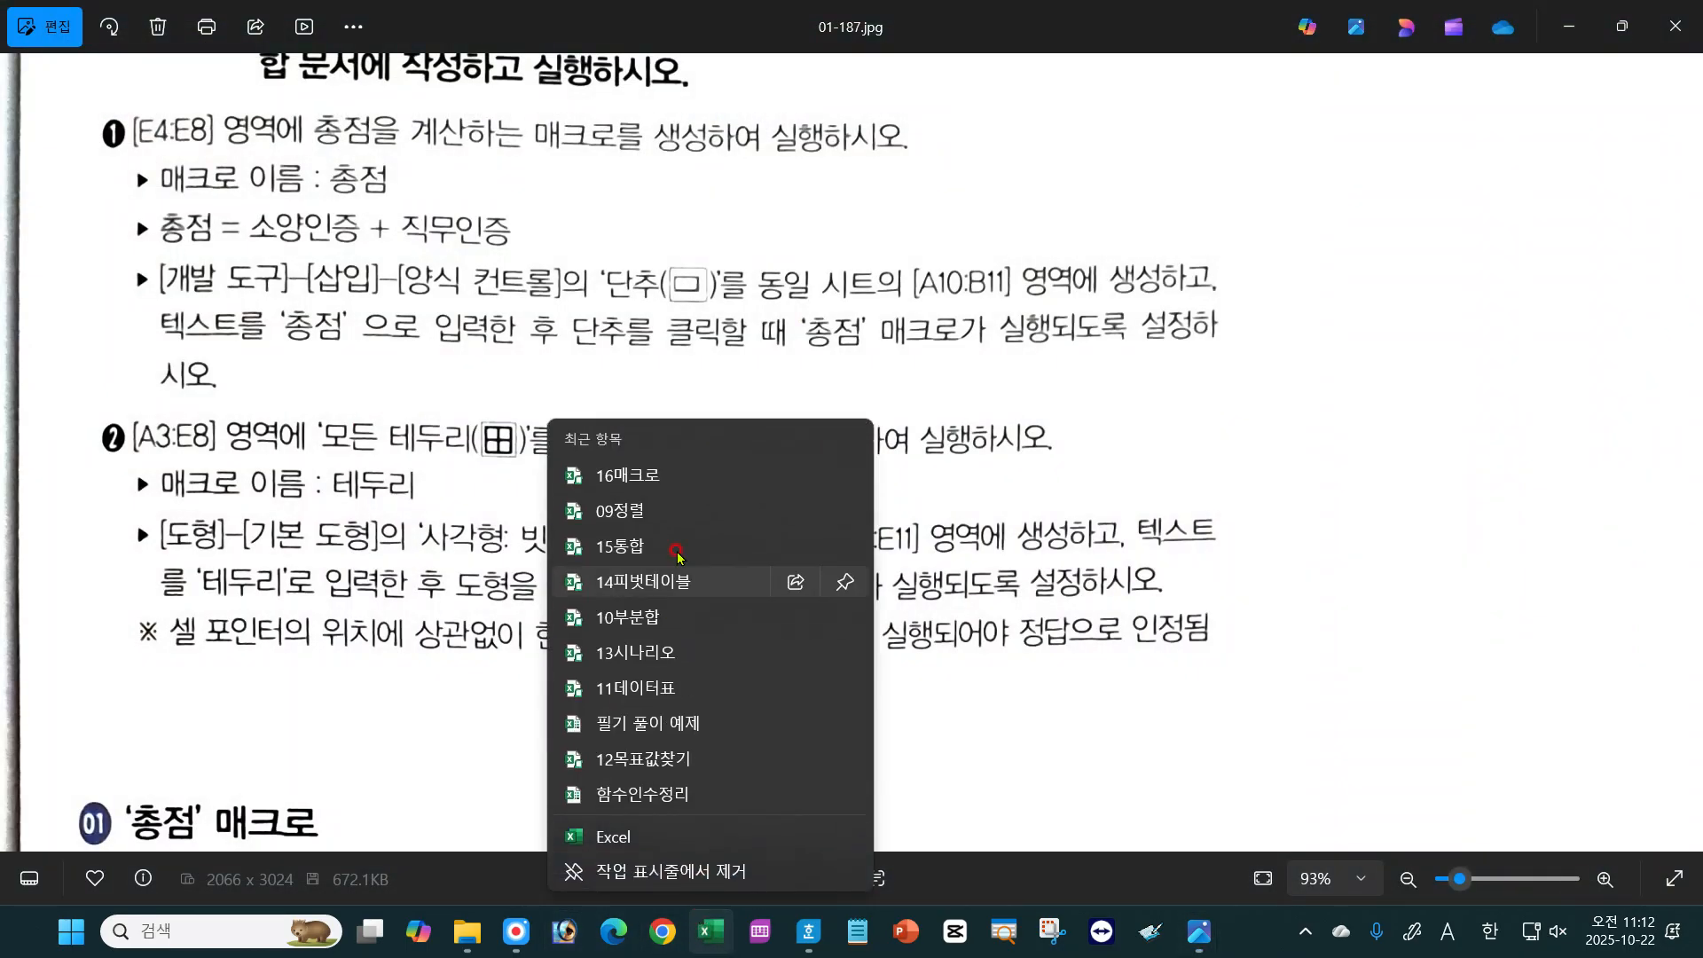
click(660, 477)
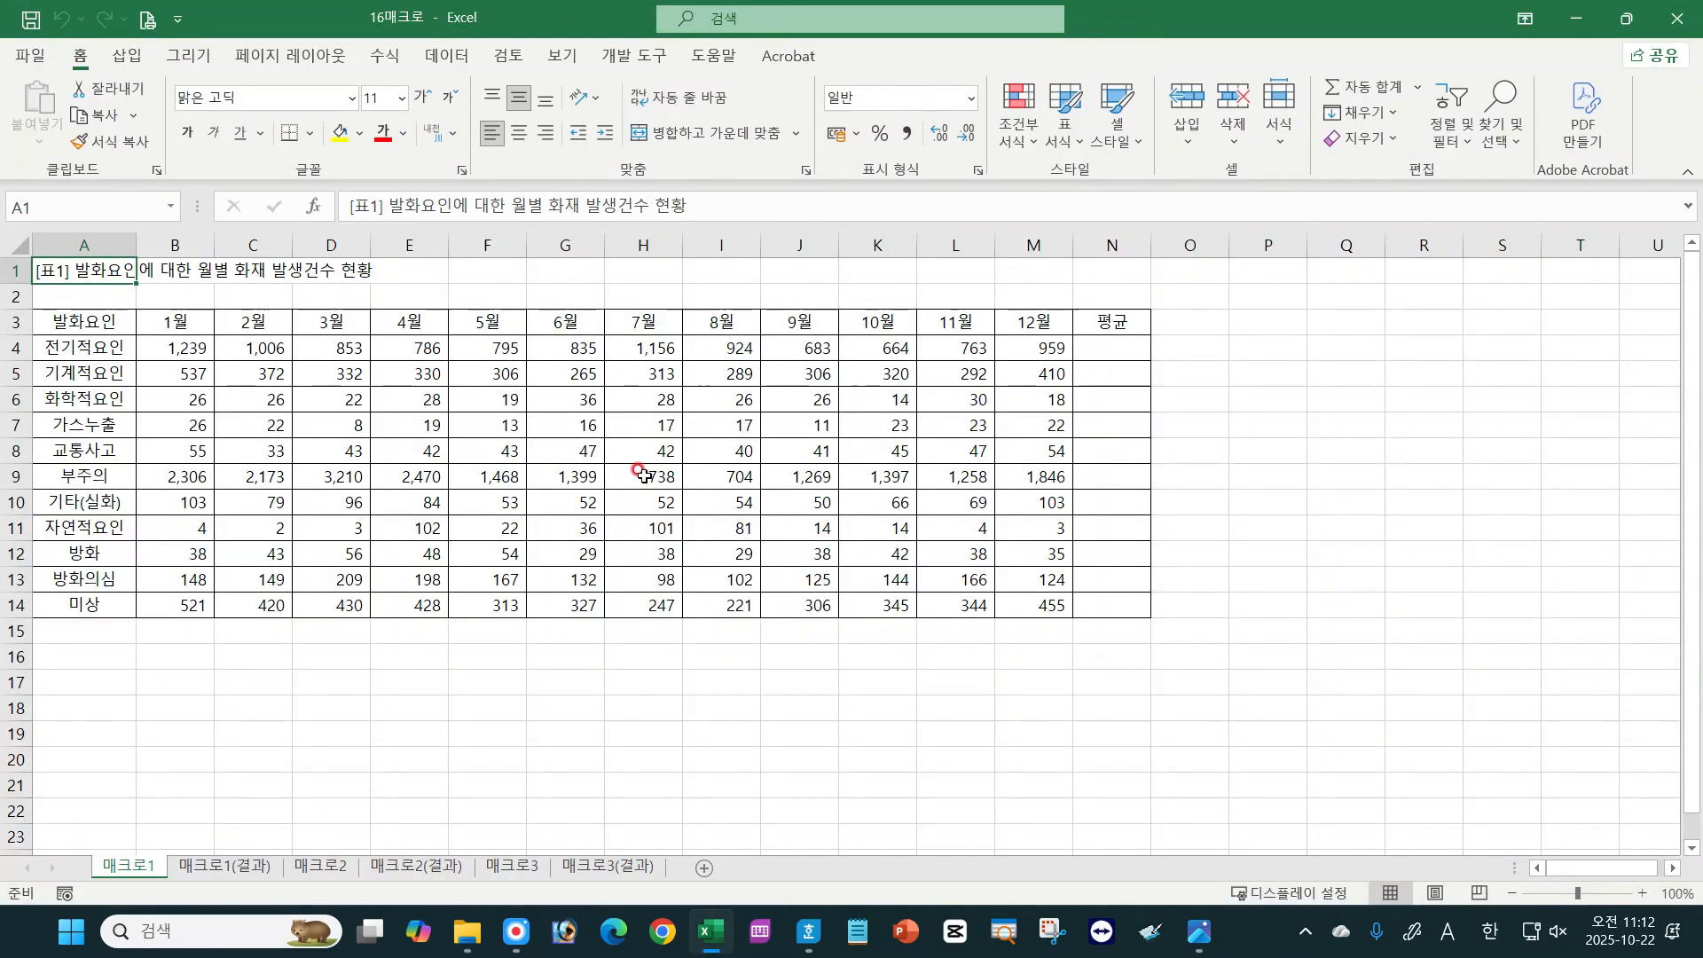
click(548, 679)
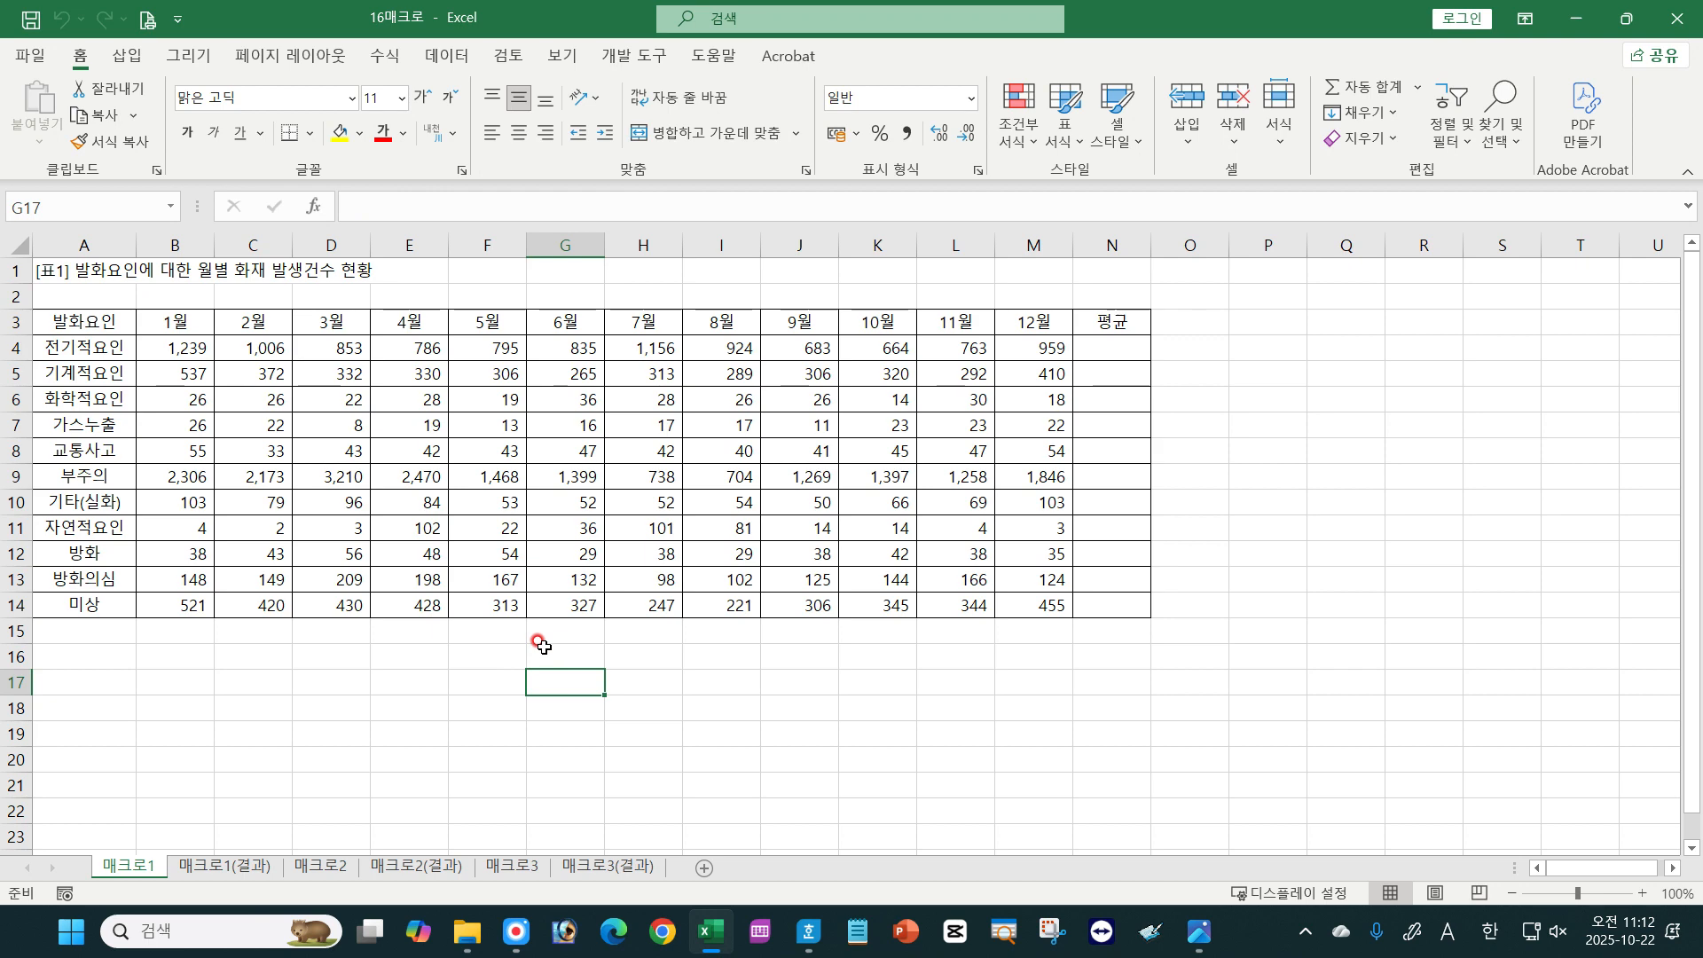
Switch to Photos to read the 평균 and 서식 macro exercise in 01-181.jpg, and return to Excel.
mouse_move(1198, 927)
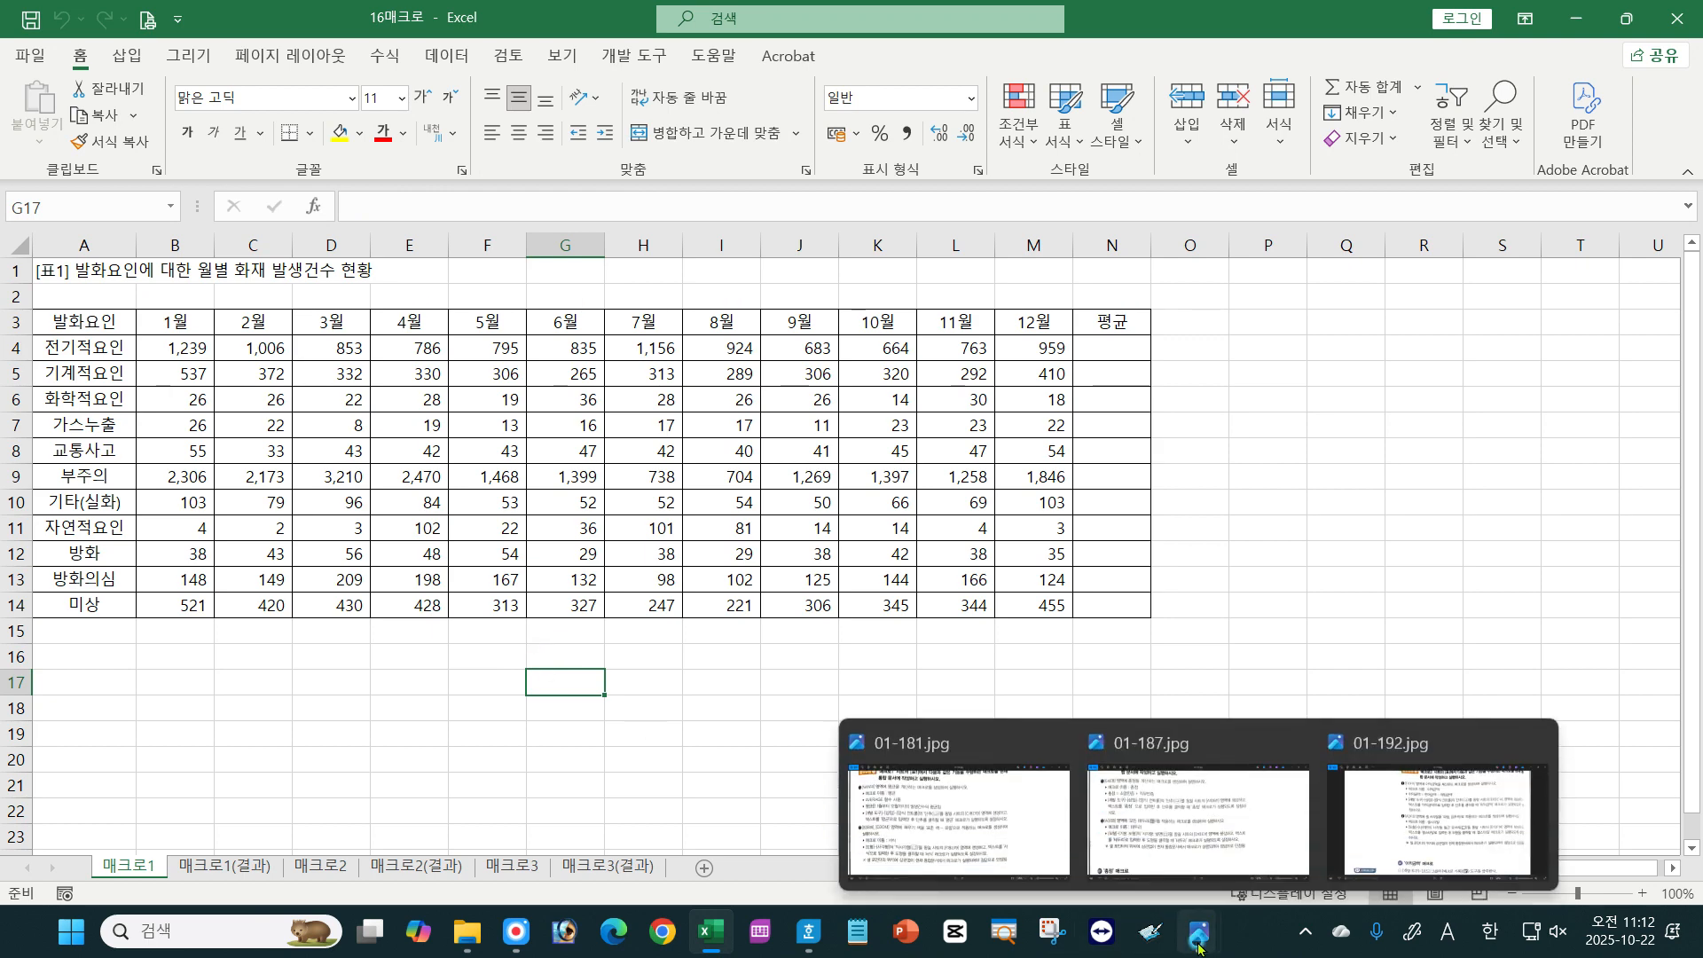
click(958, 774)
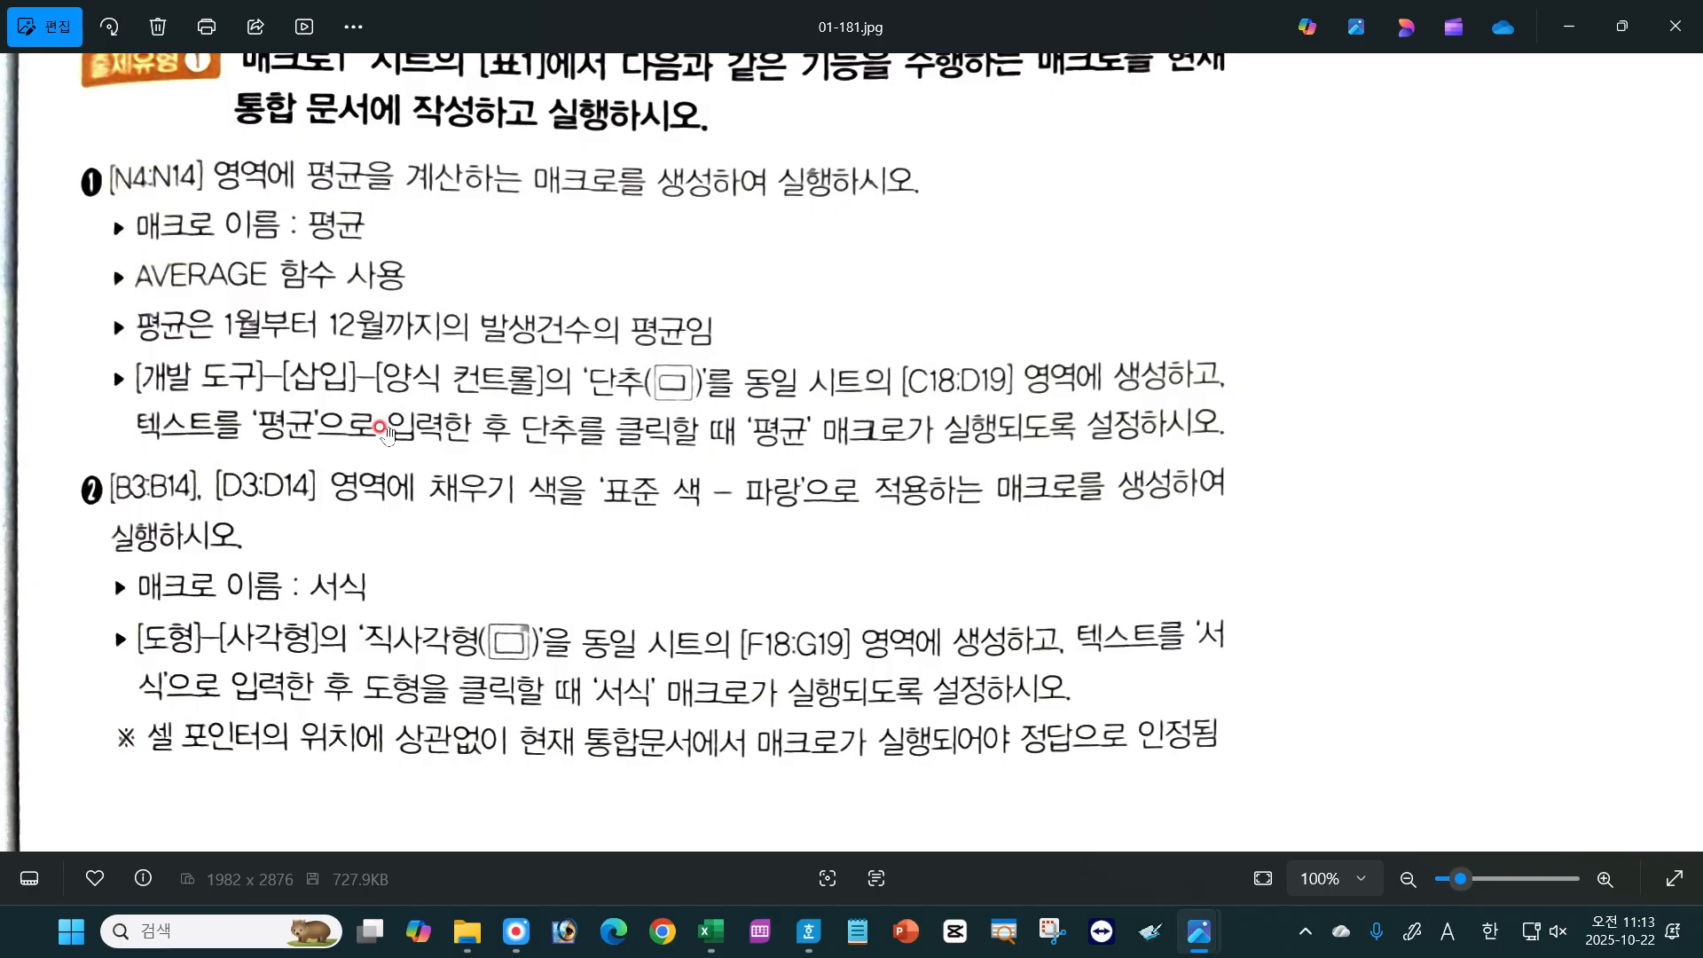
click(710, 931)
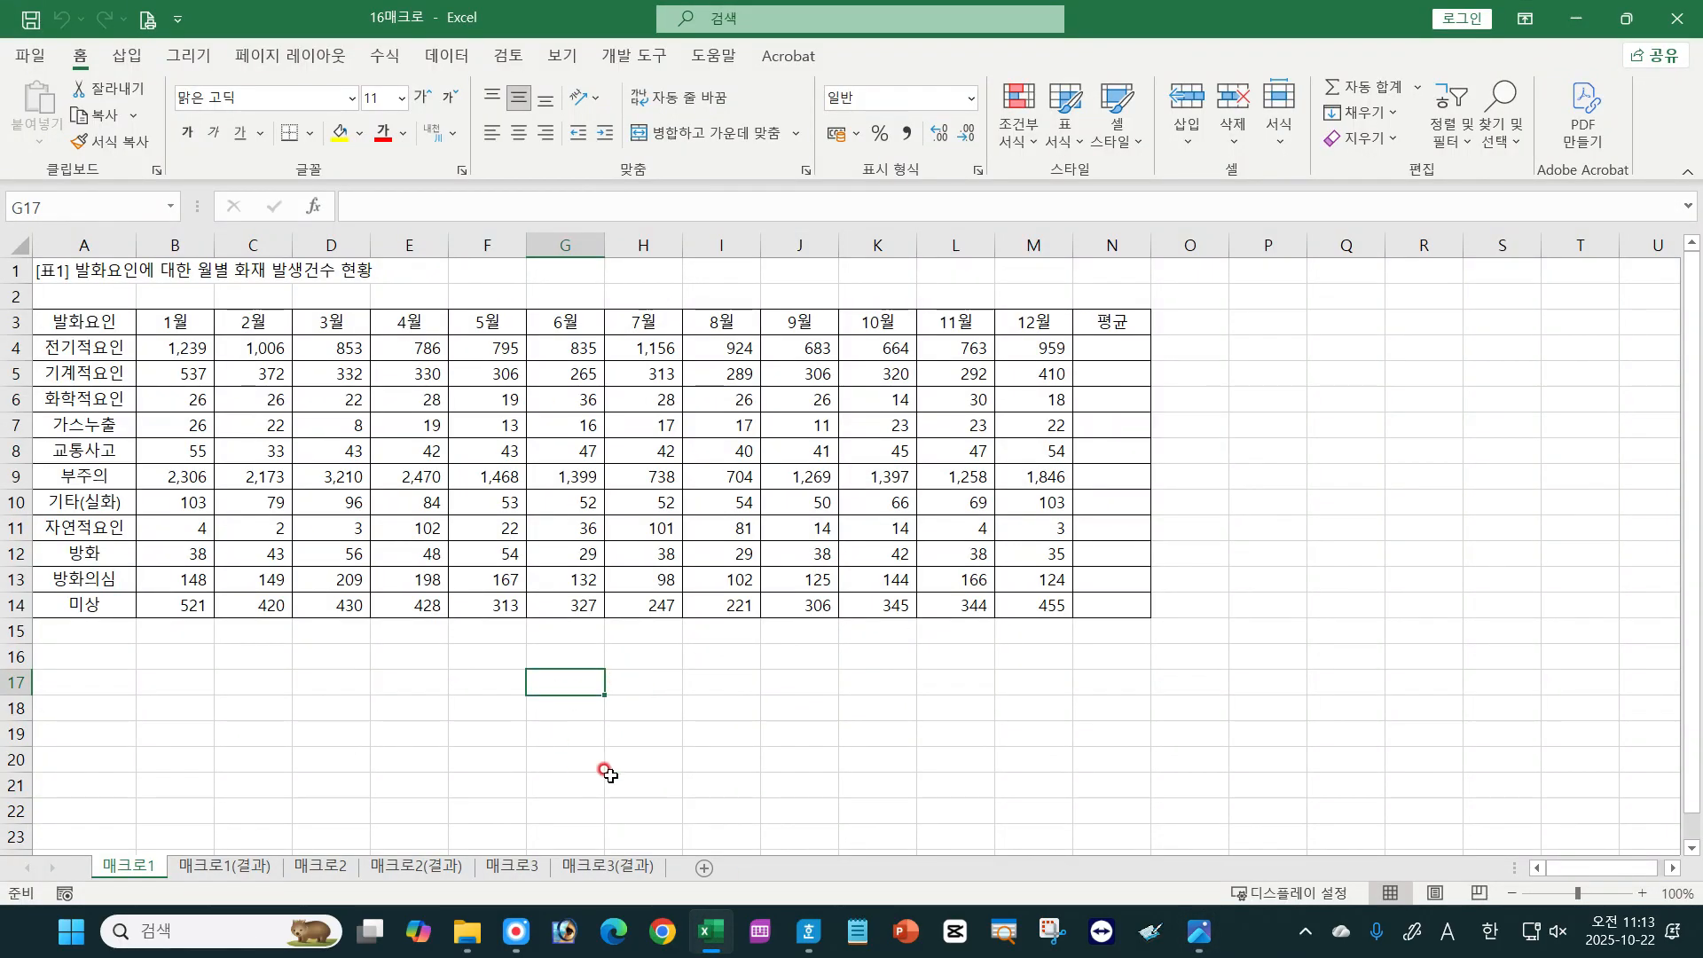
Start recording a macro named 평균, stored in the current workbook, from an empty cell outside the table.
click(646, 690)
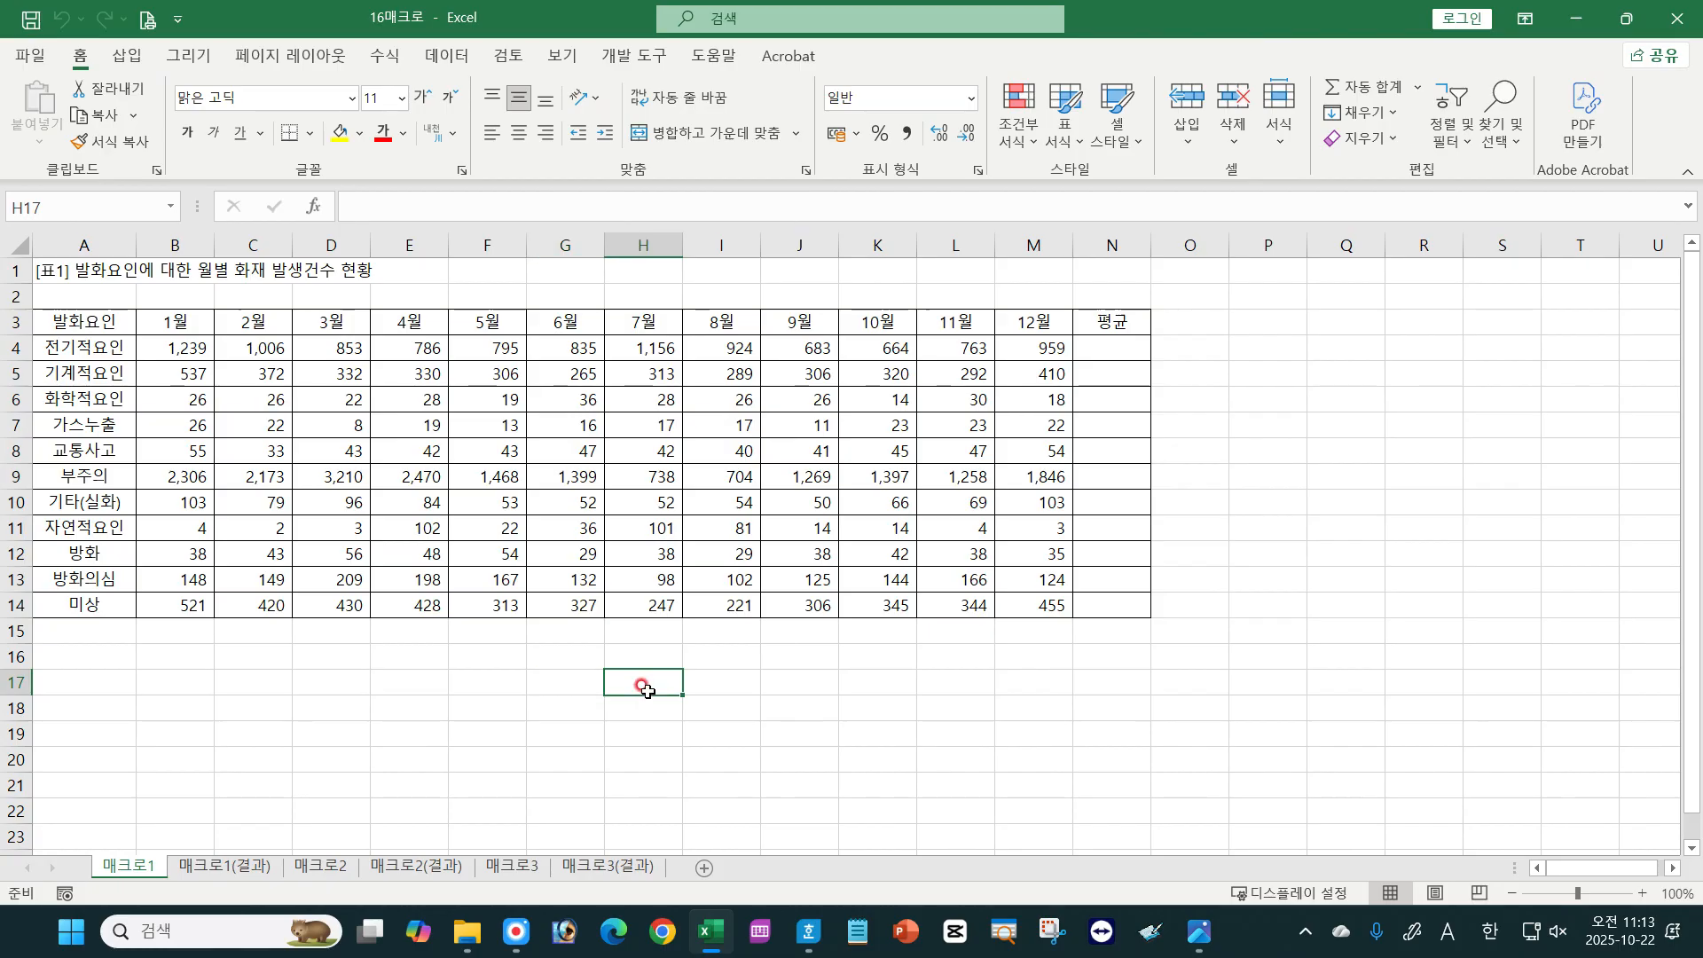
click(638, 59)
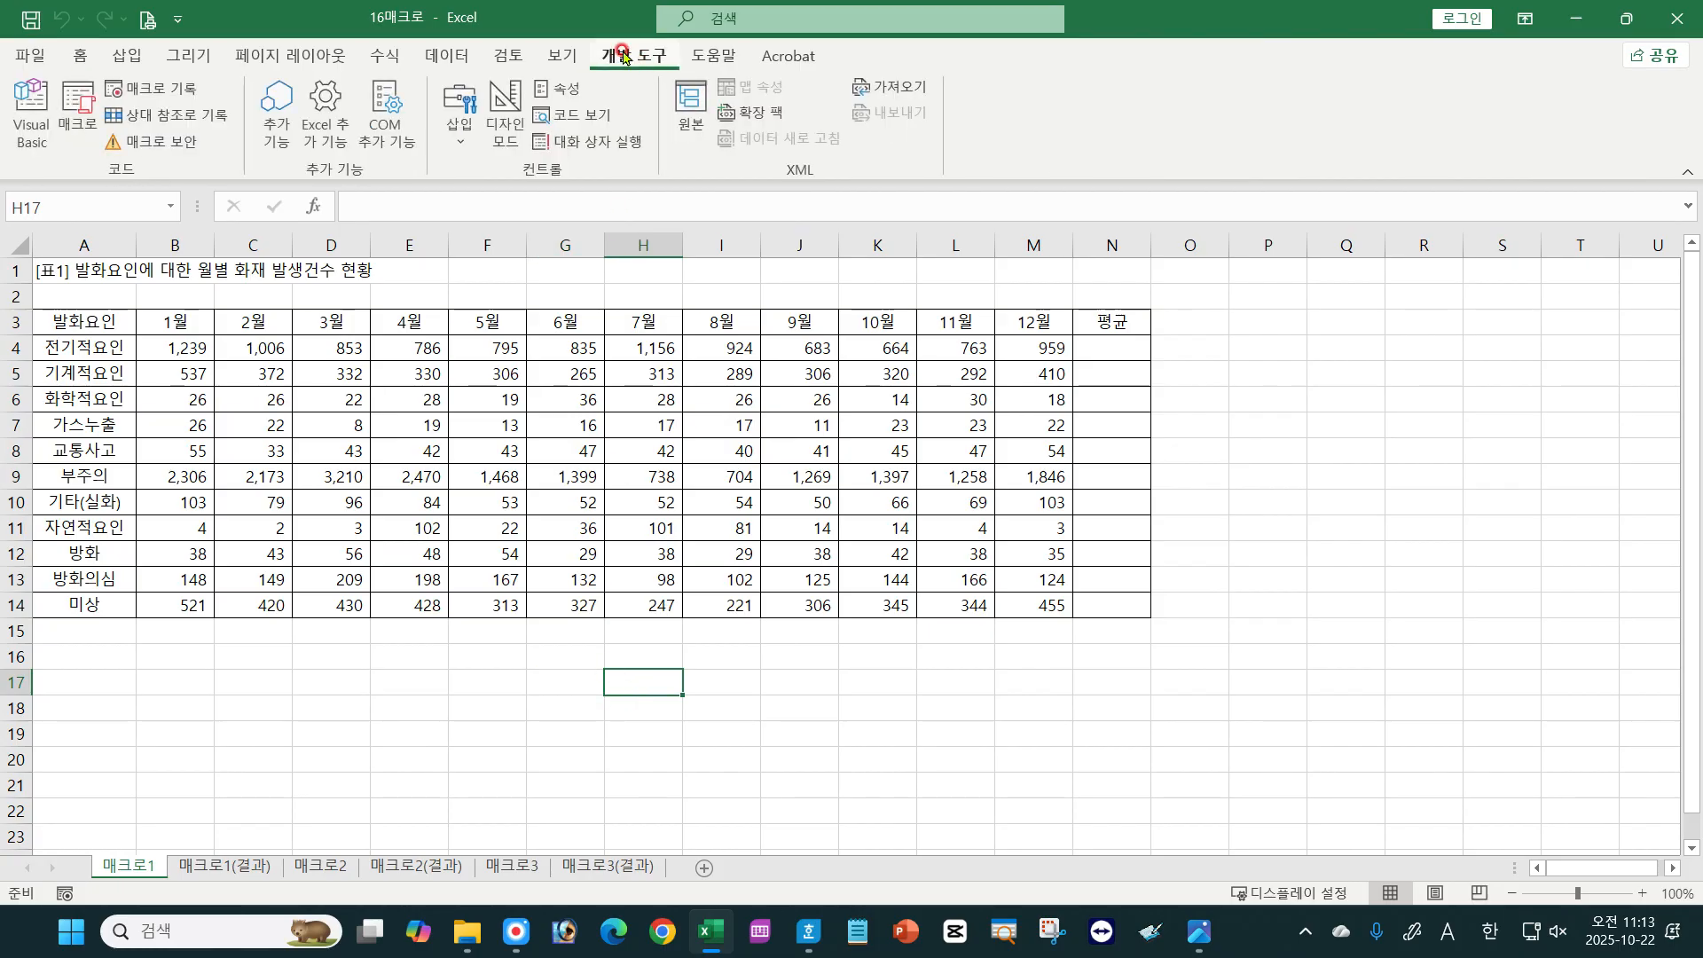
click(170, 92)
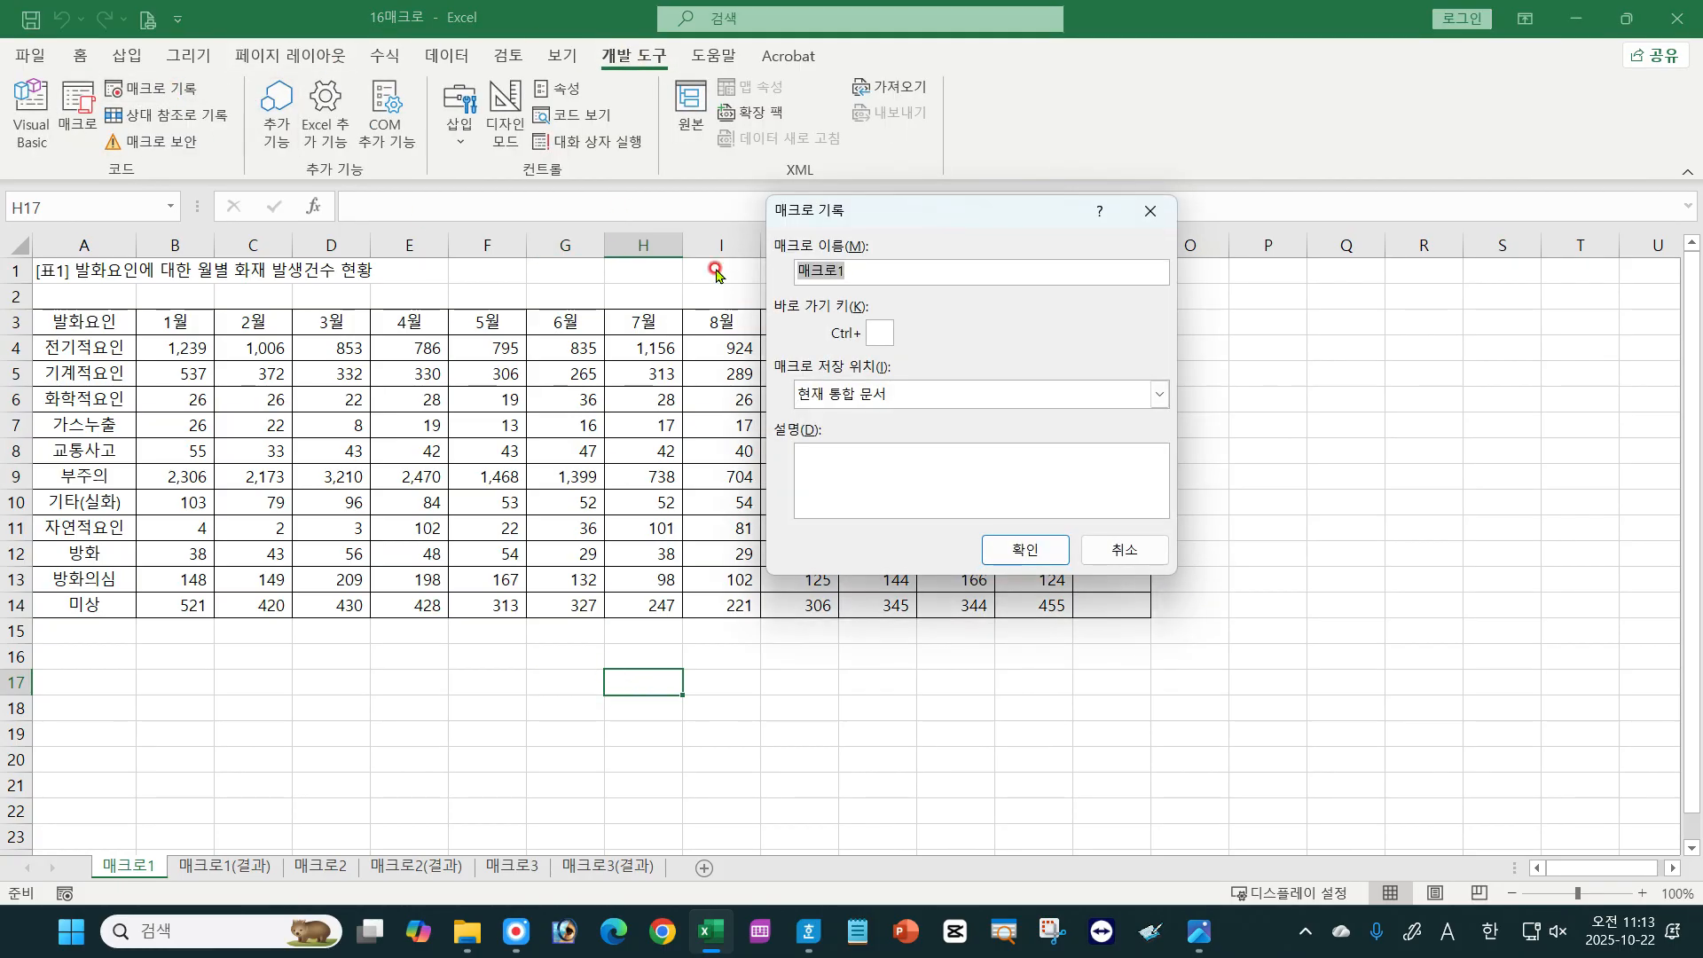
text(vud)
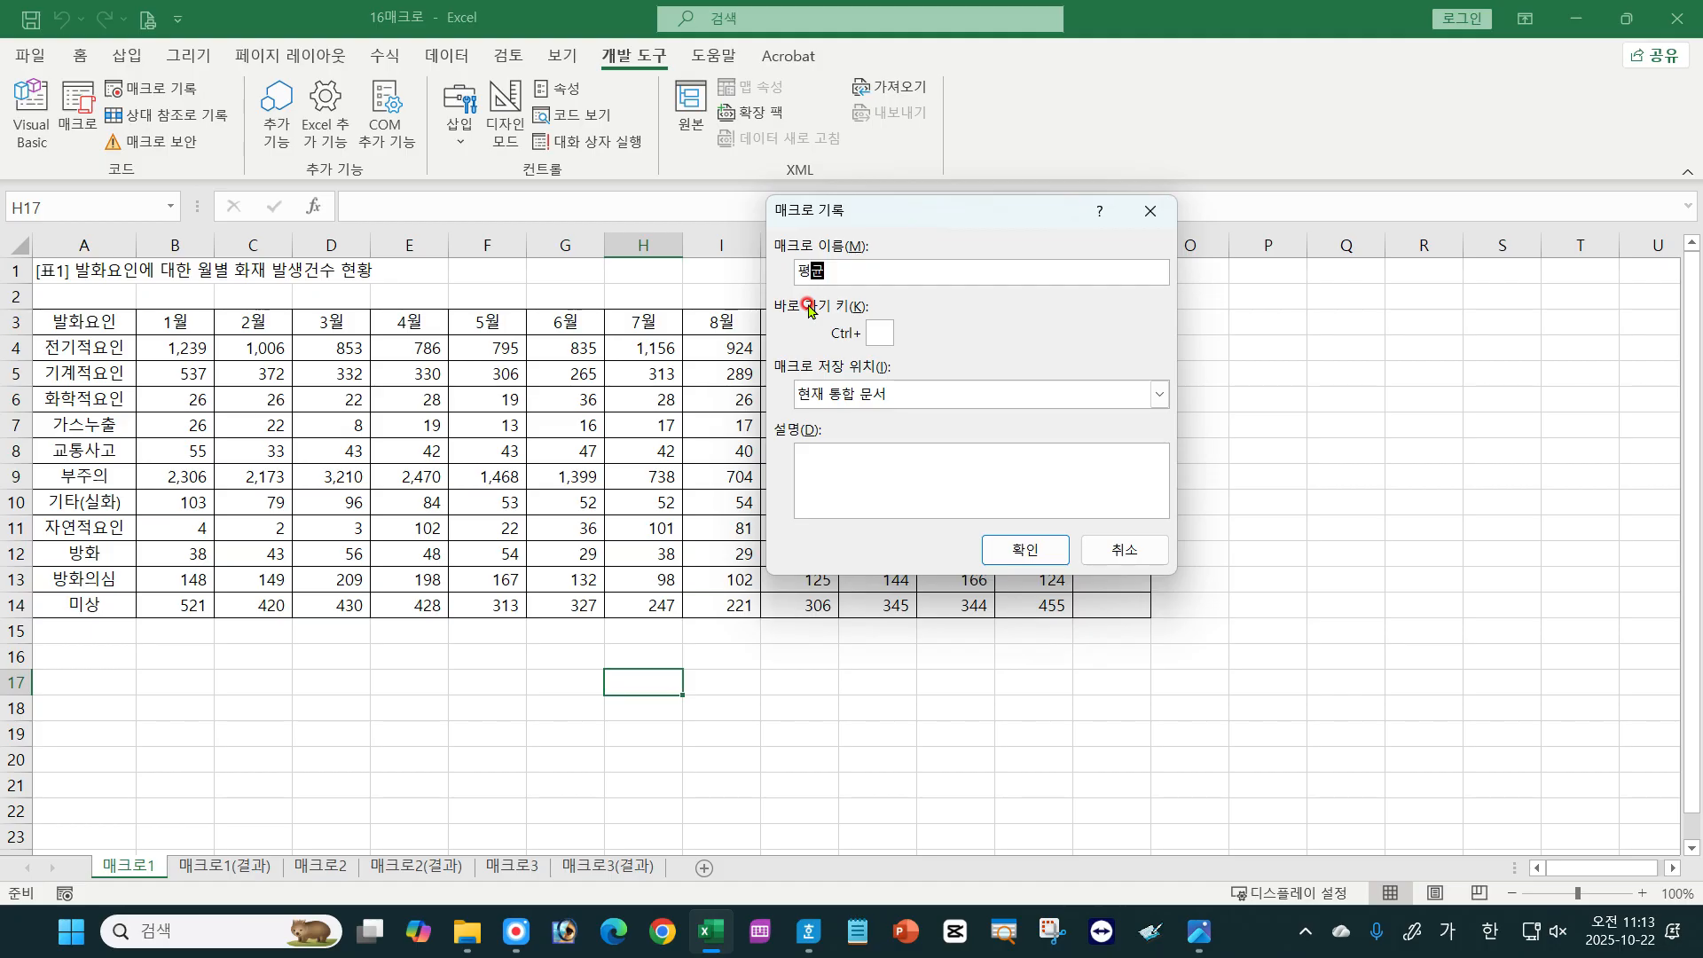
click(1022, 549)
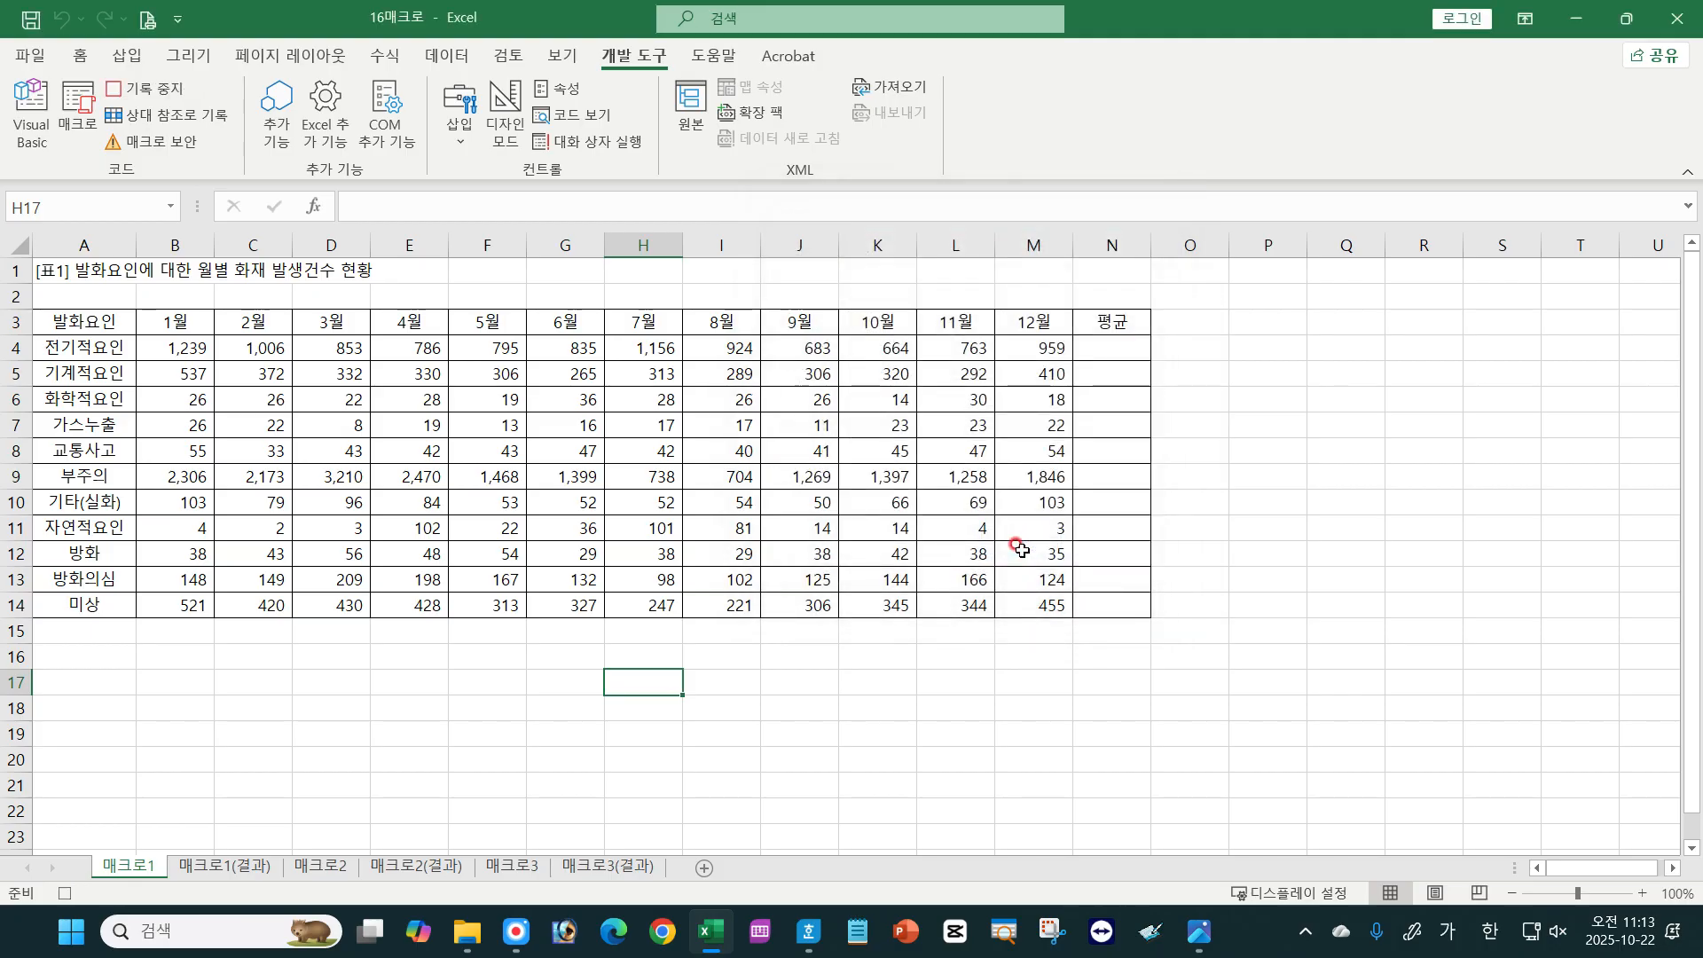
Enter the formula =AVERAGE(B4:M4) in N4 to average the 1월 to 12월 values.
click(1116, 345)
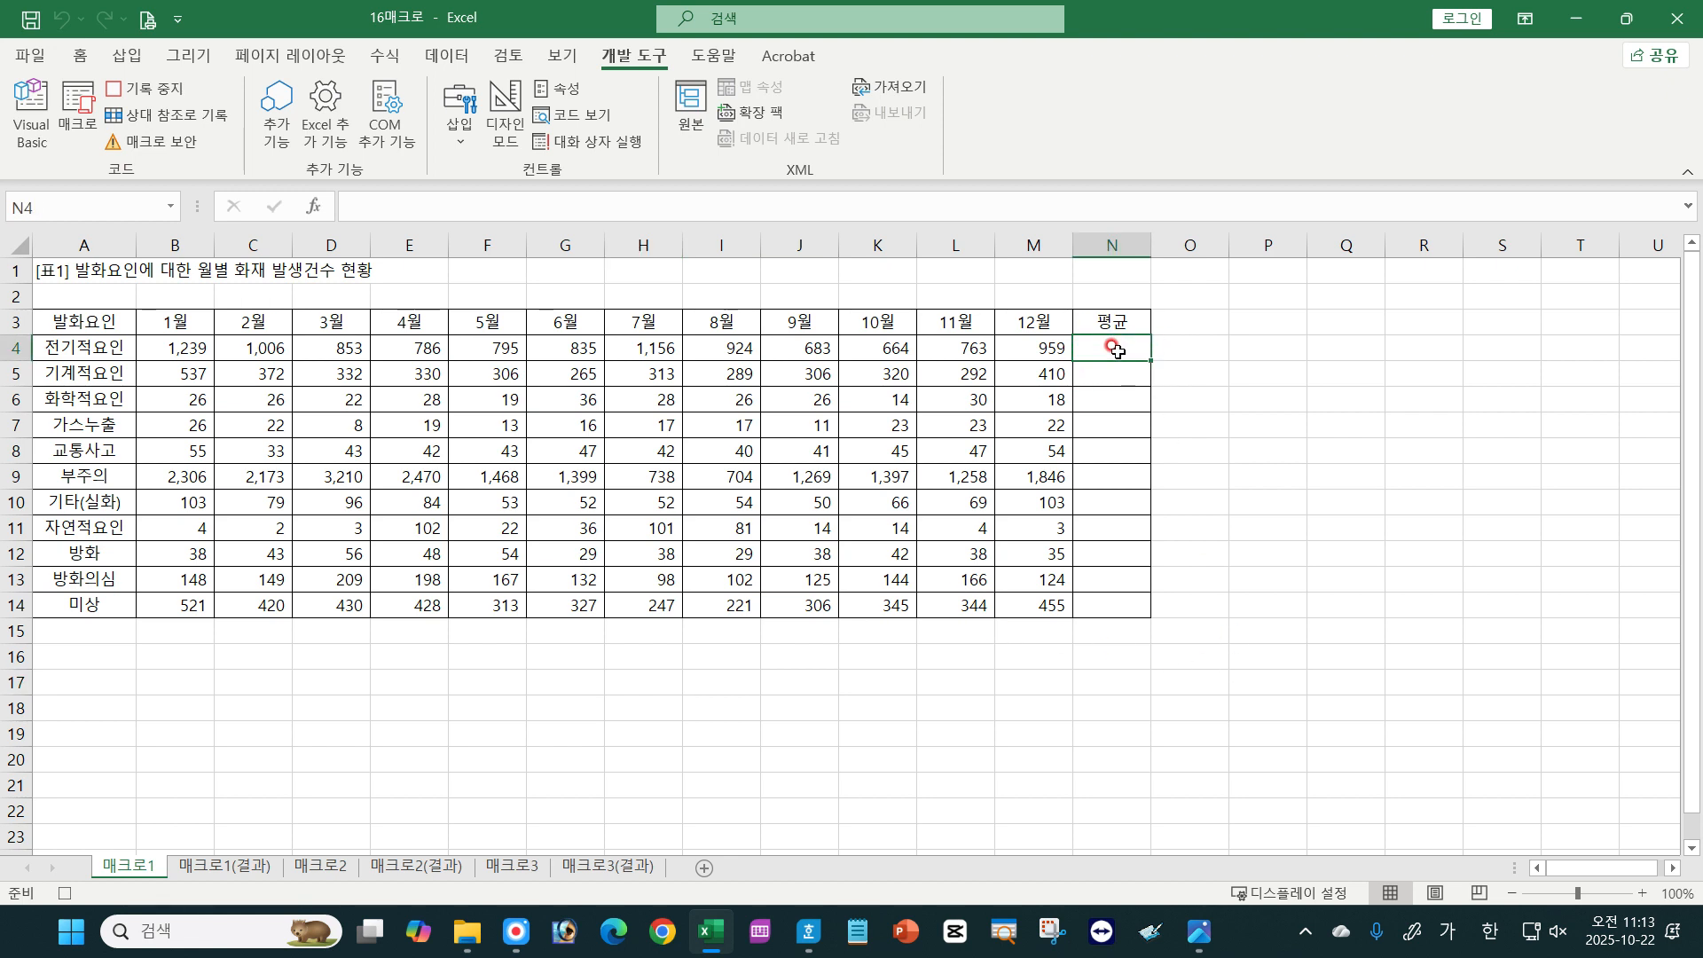
text(=)
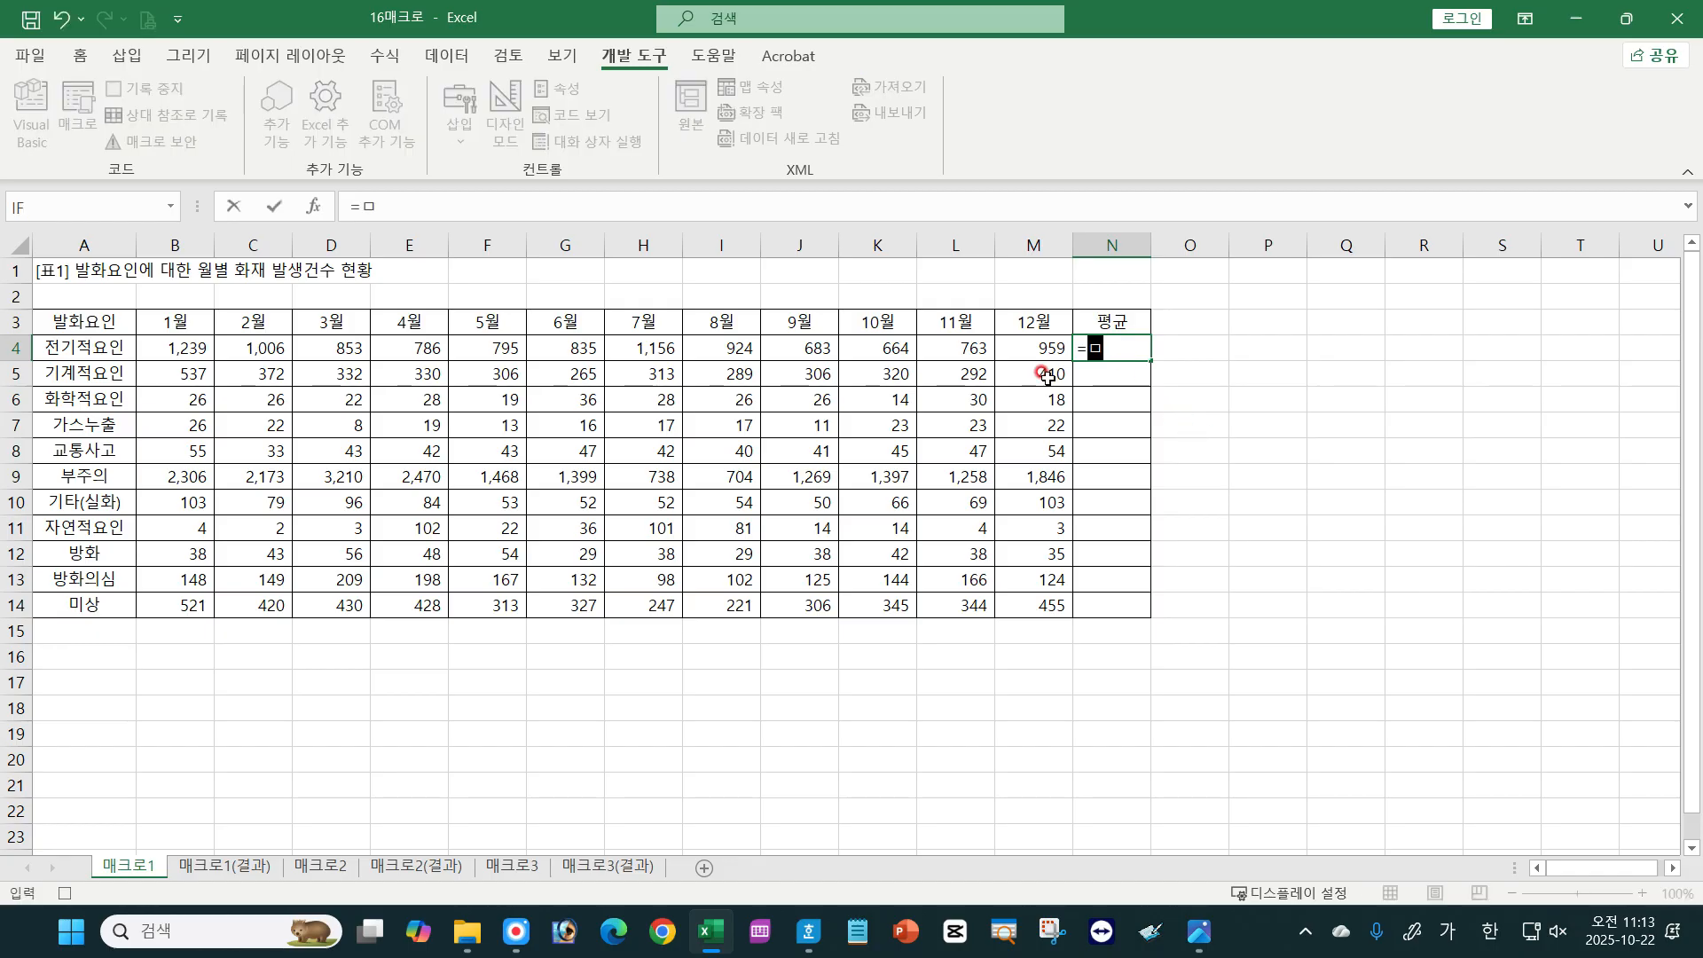
text(av)
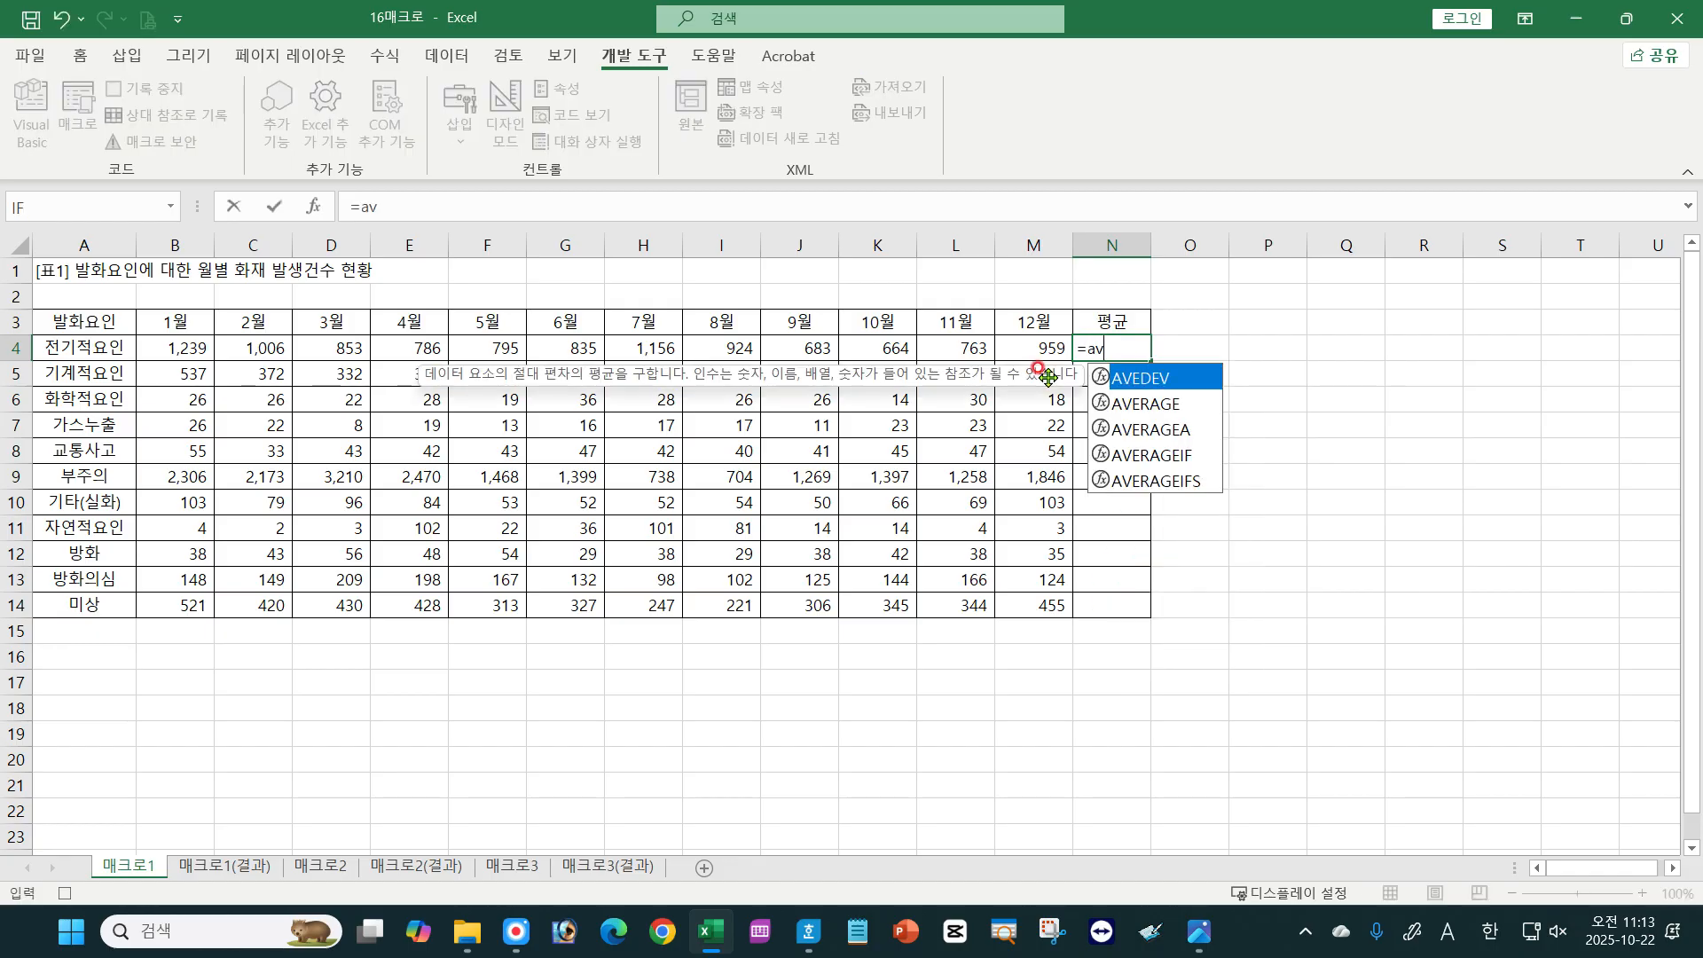
key(Down)
key(Tab)
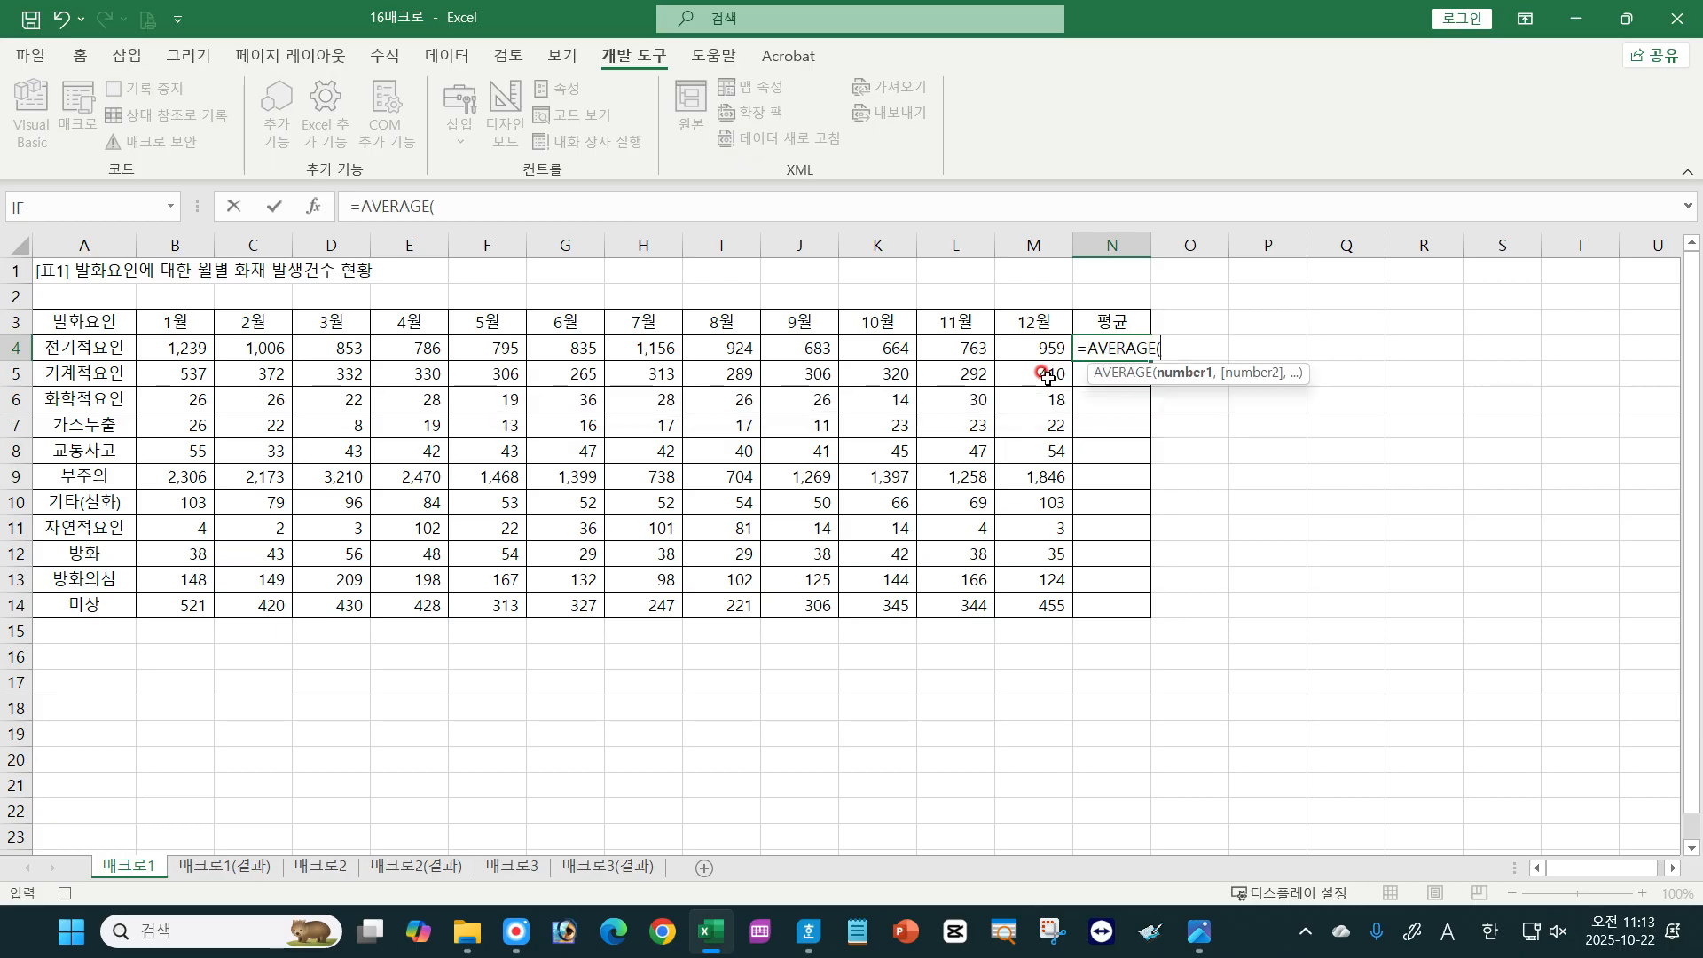
drag(173, 348, 1052, 350)
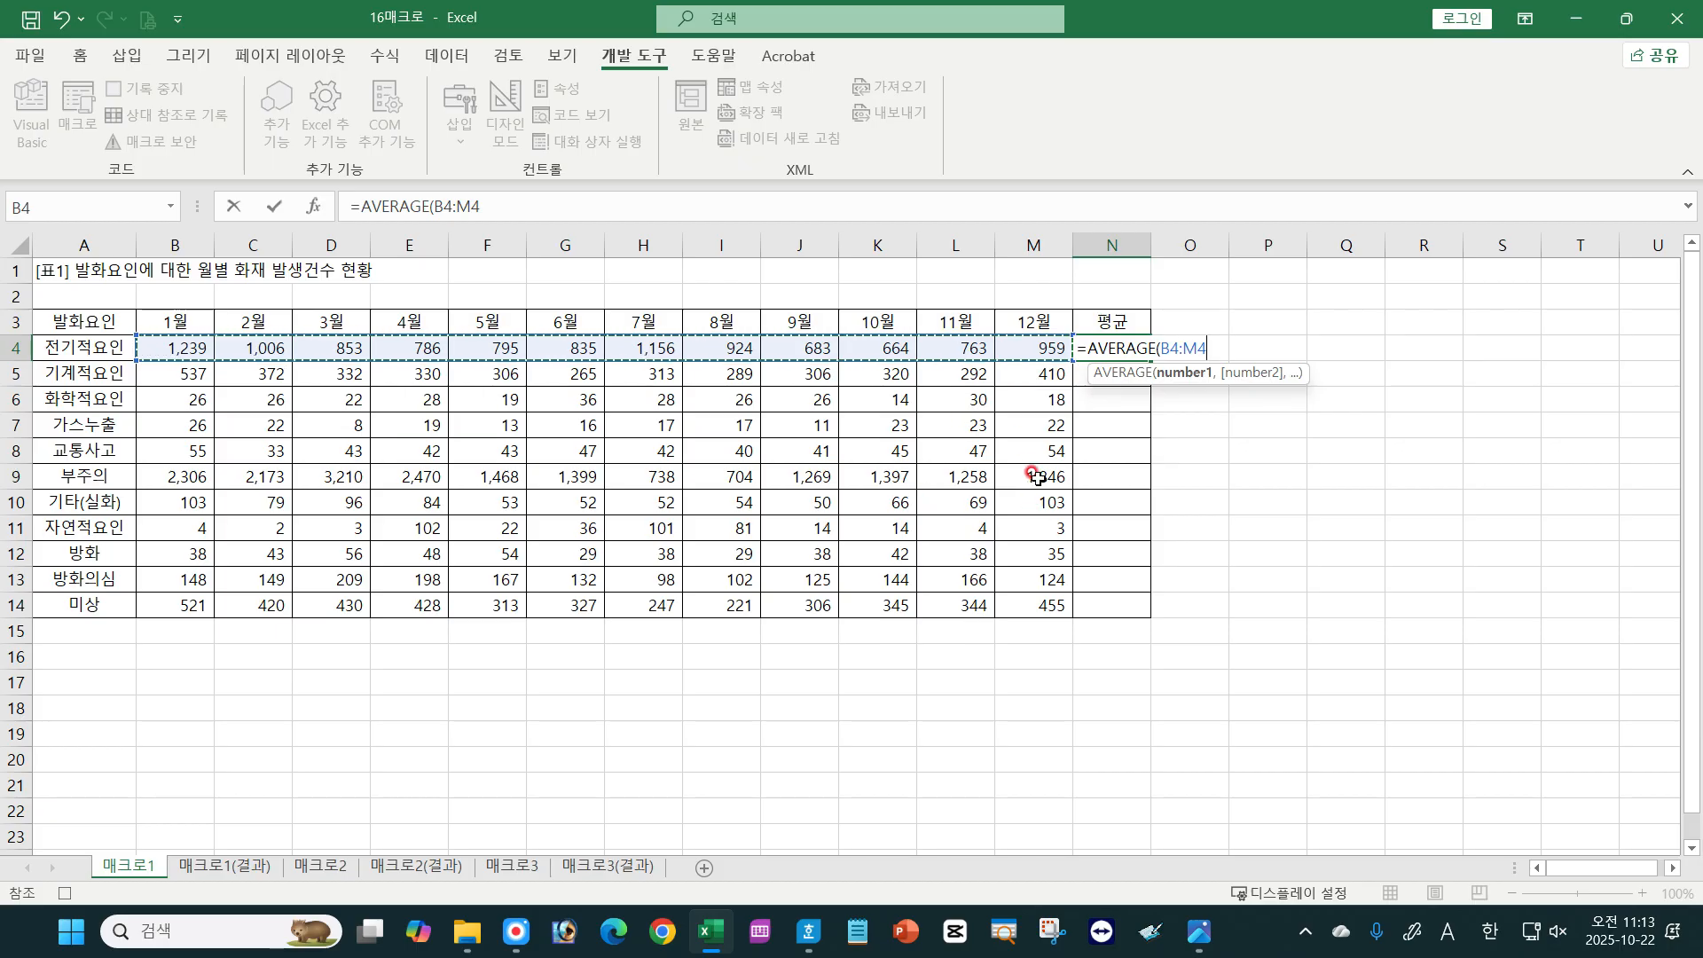
text())
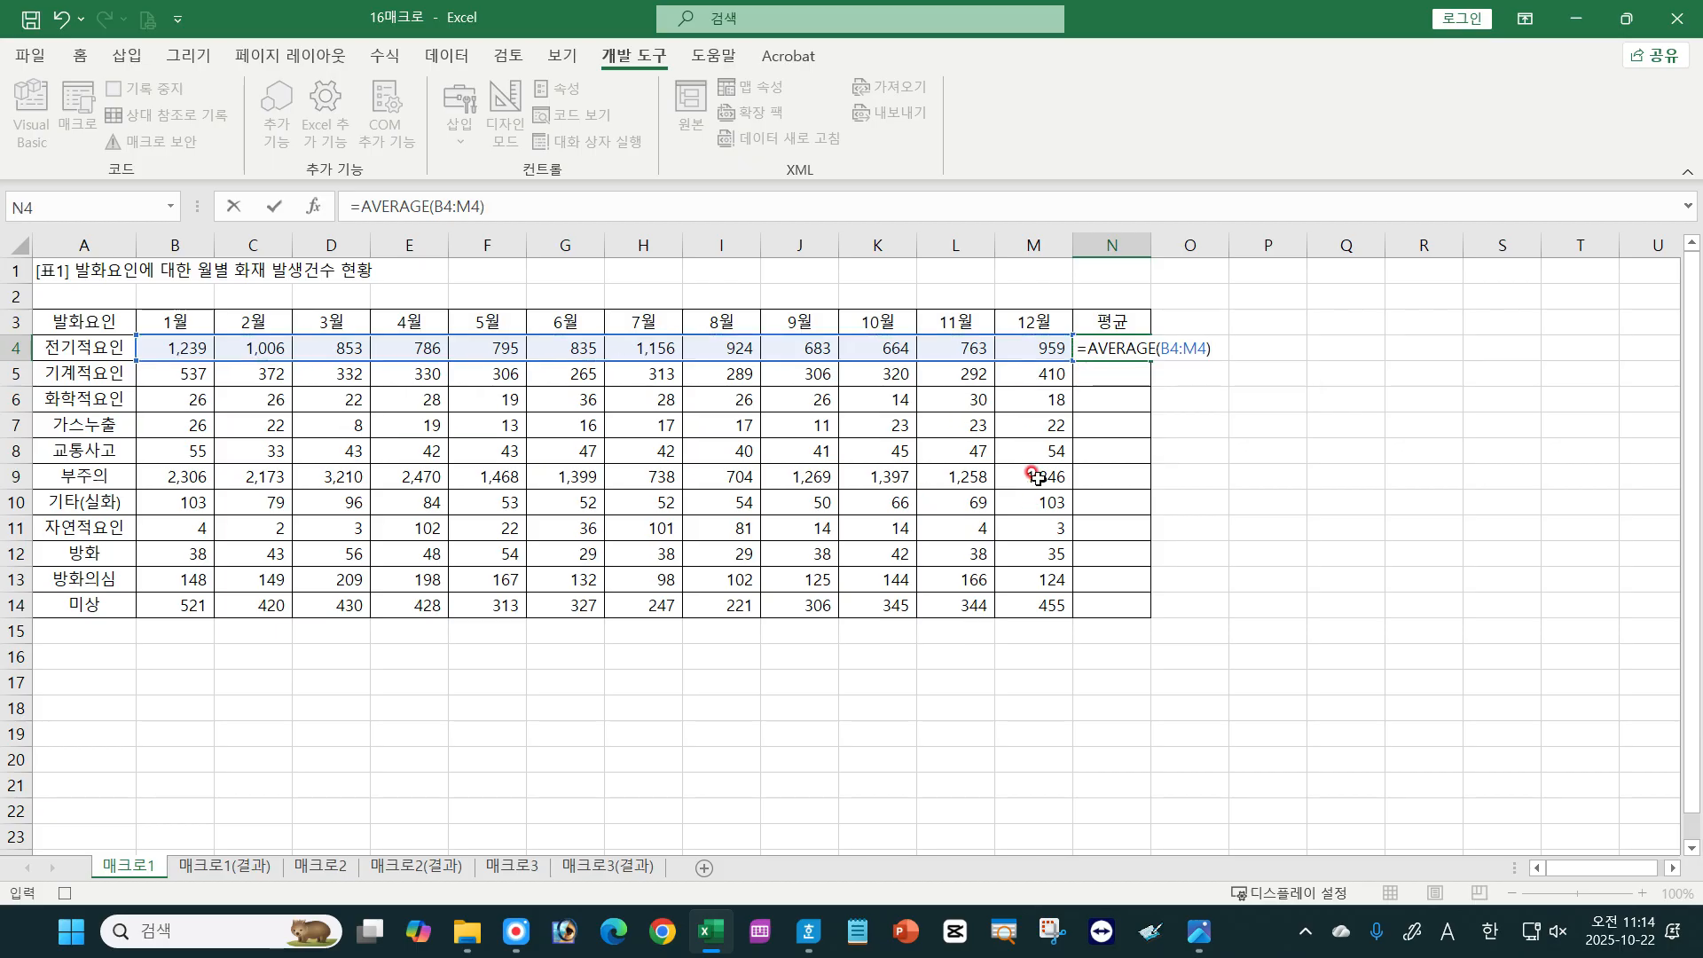
key(Return)
Fill the average formula from N4 down to N14 and stop recording the macro.
click(1113, 348)
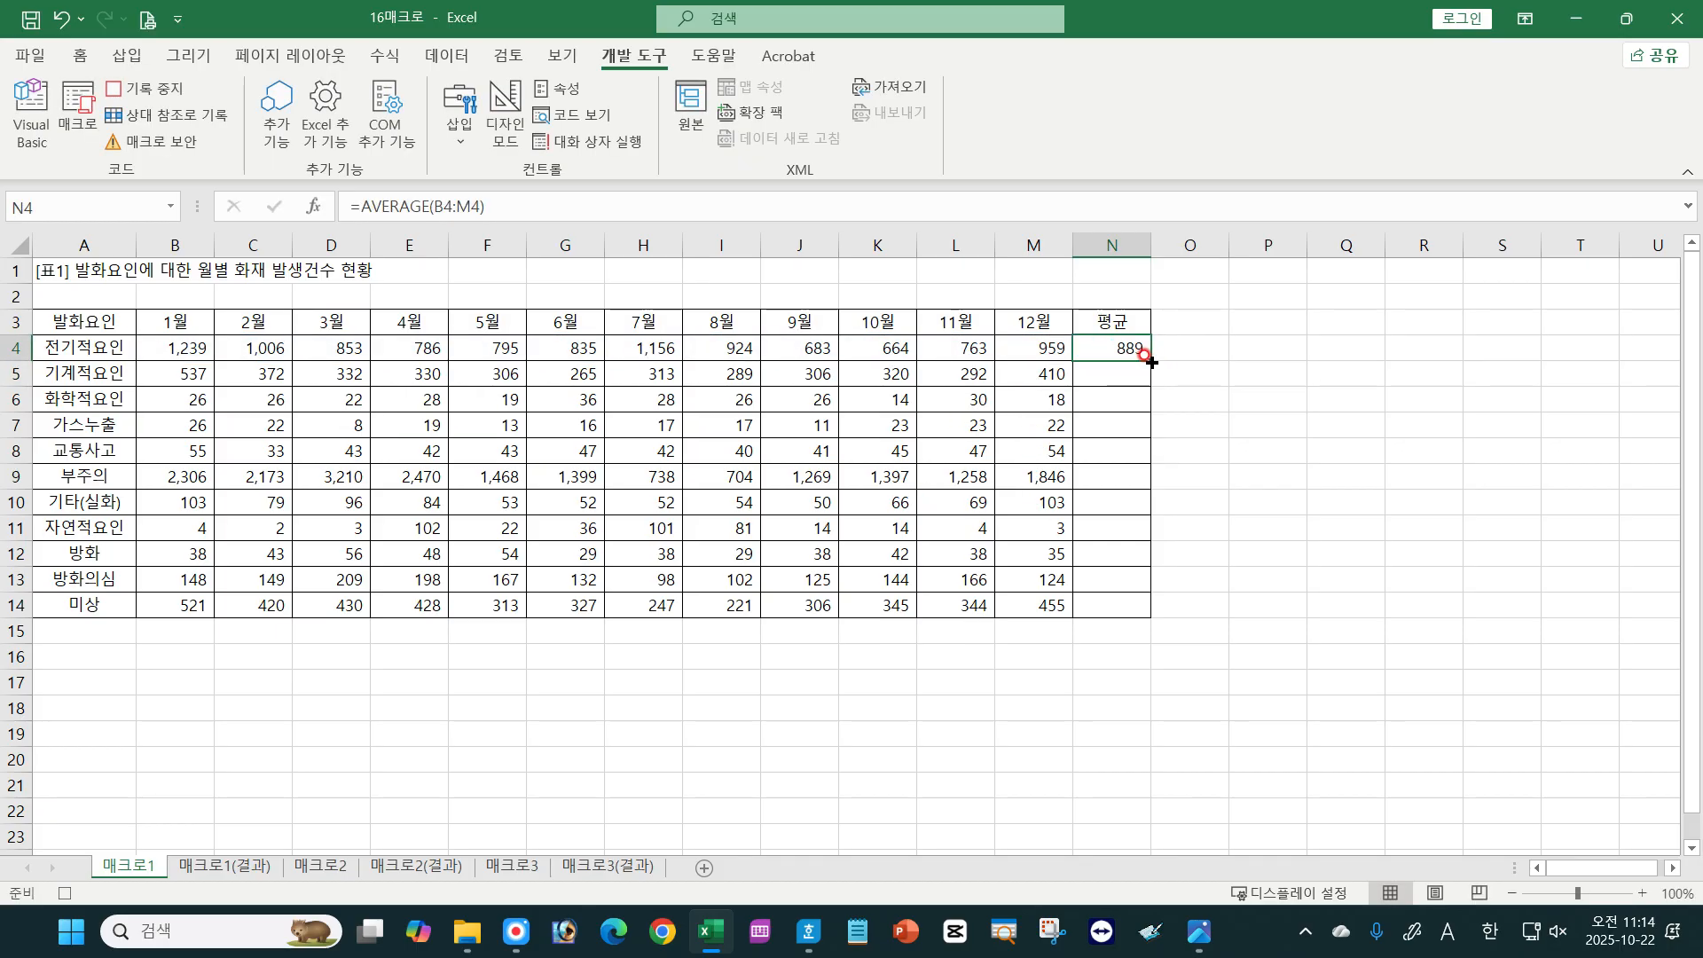
drag(1150, 361, 1157, 608)
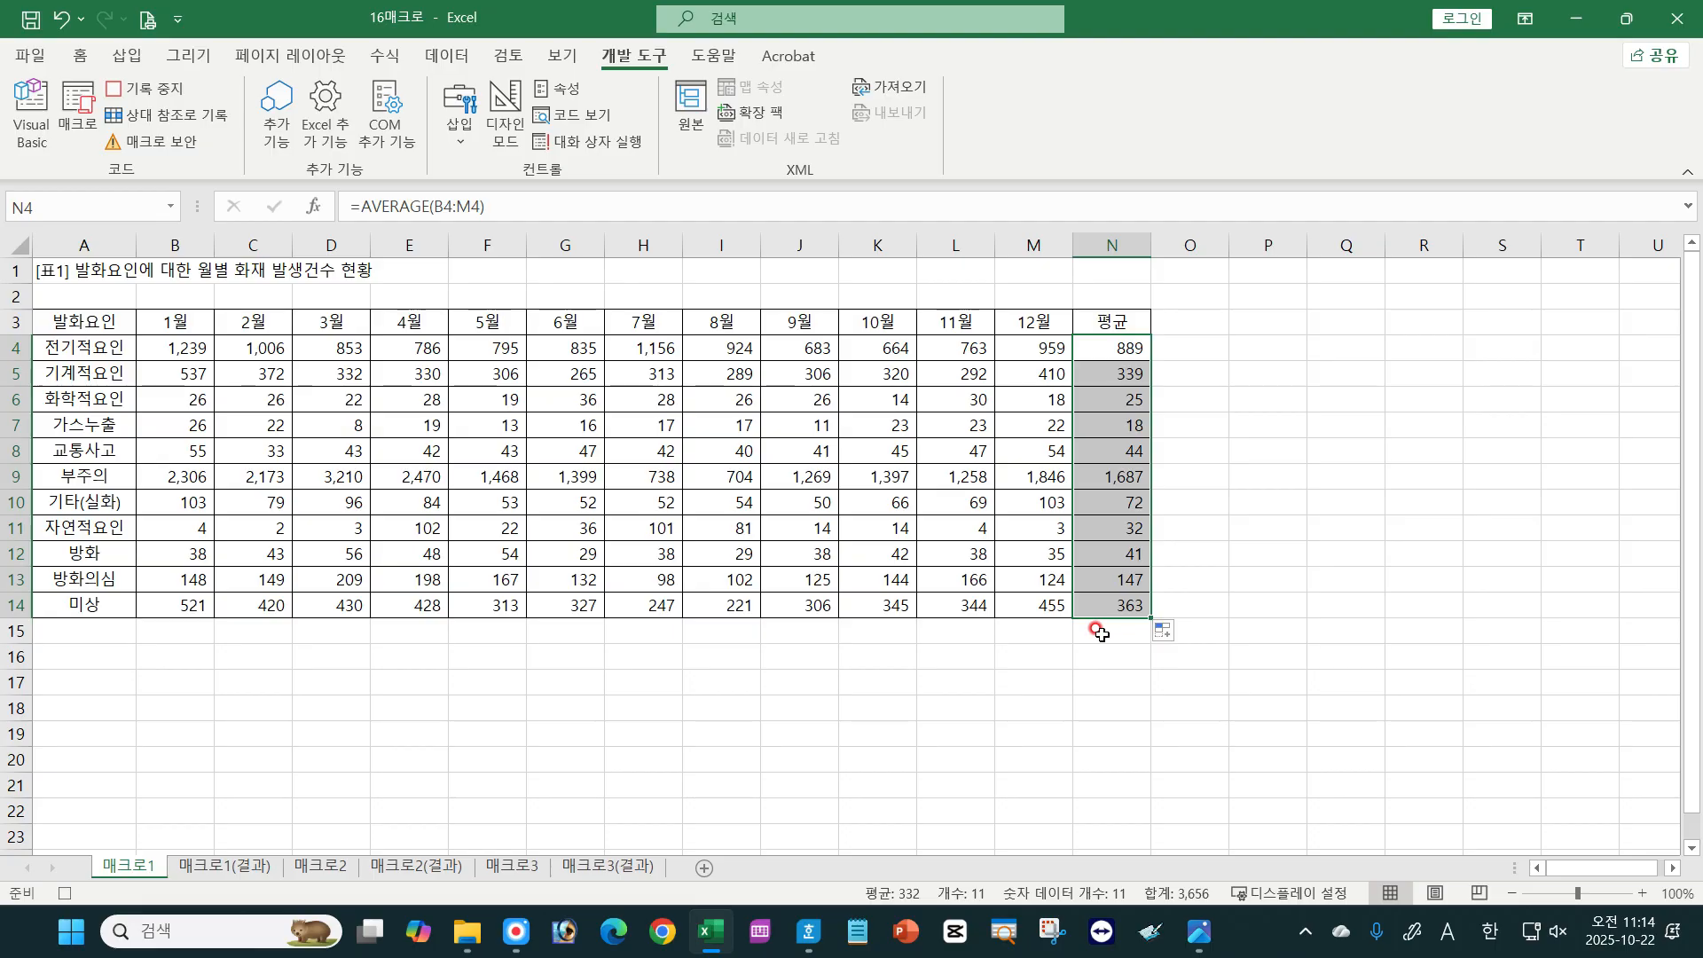
click(156, 94)
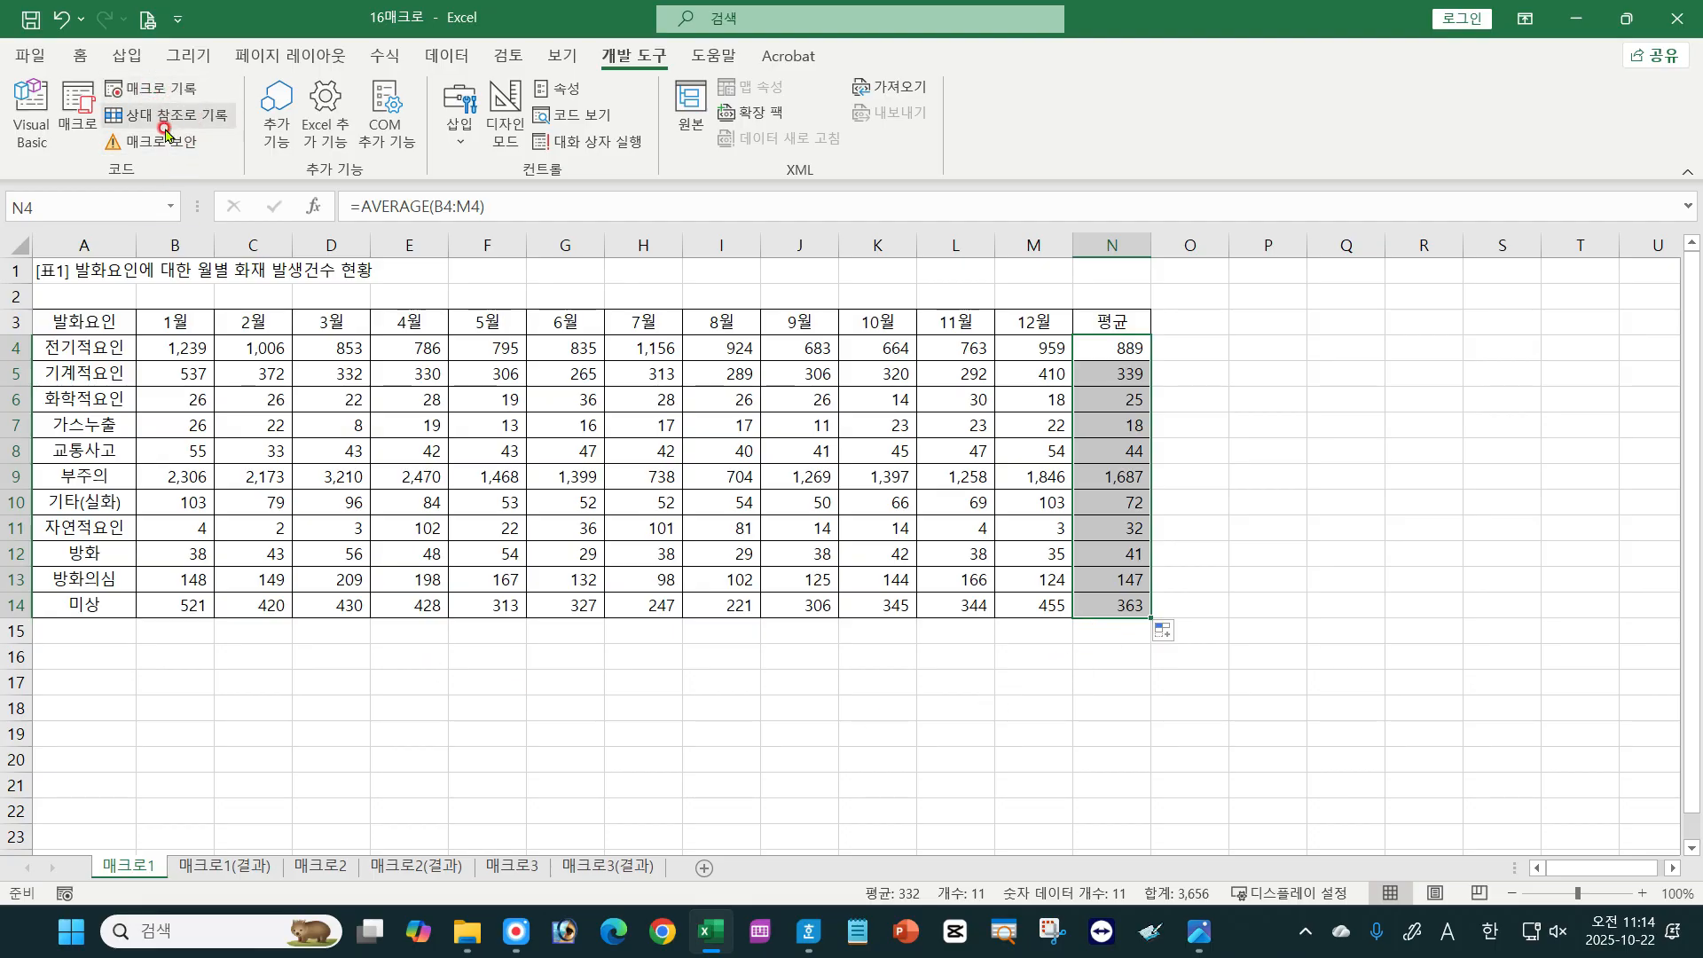
click(748, 723)
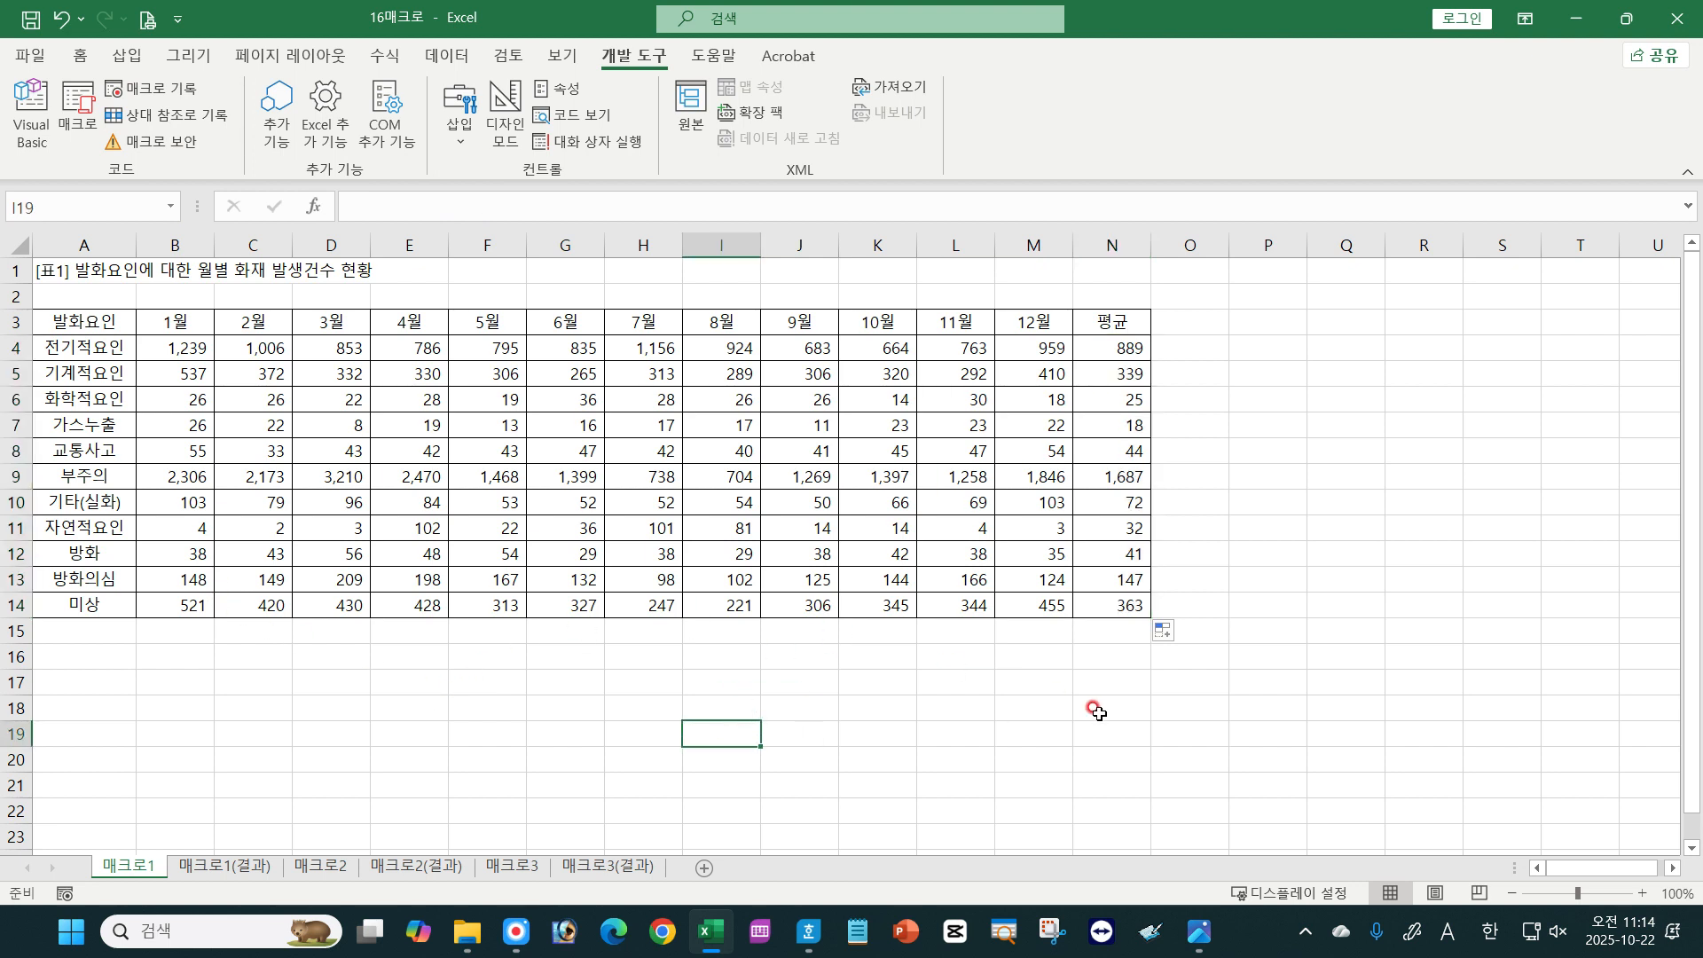
Switch to Photos to read where the 평균 button belongs in 01-181.jpg, and return to Excel.
click(1198, 931)
click(959, 816)
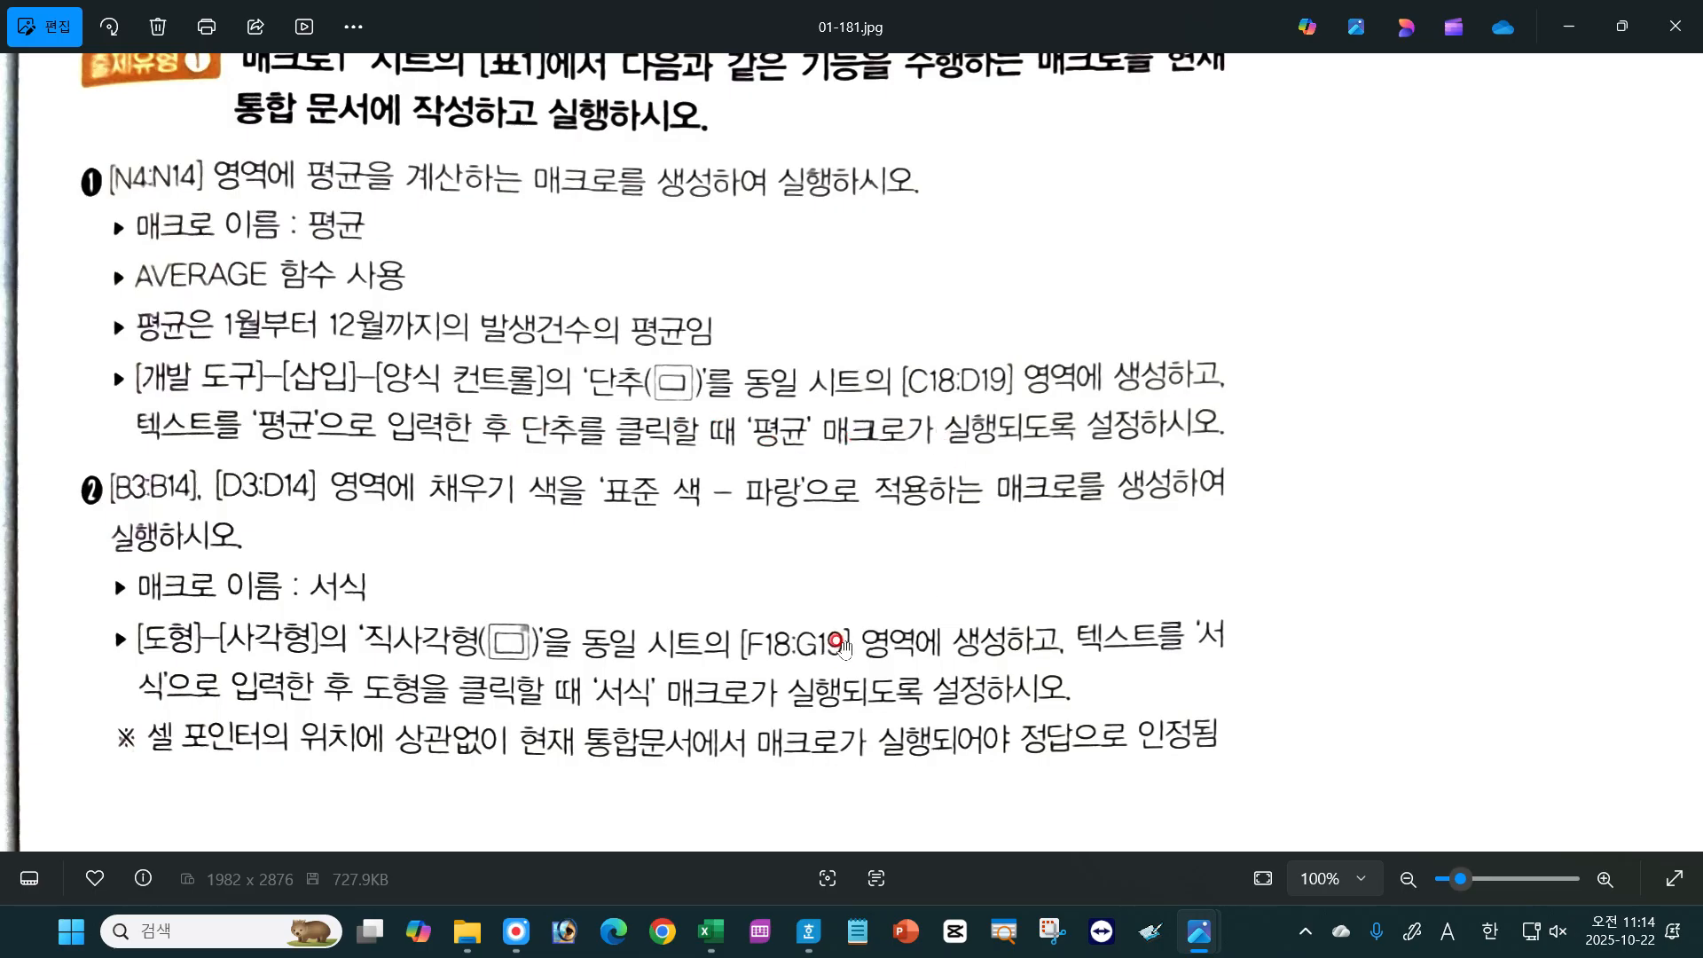
click(711, 931)
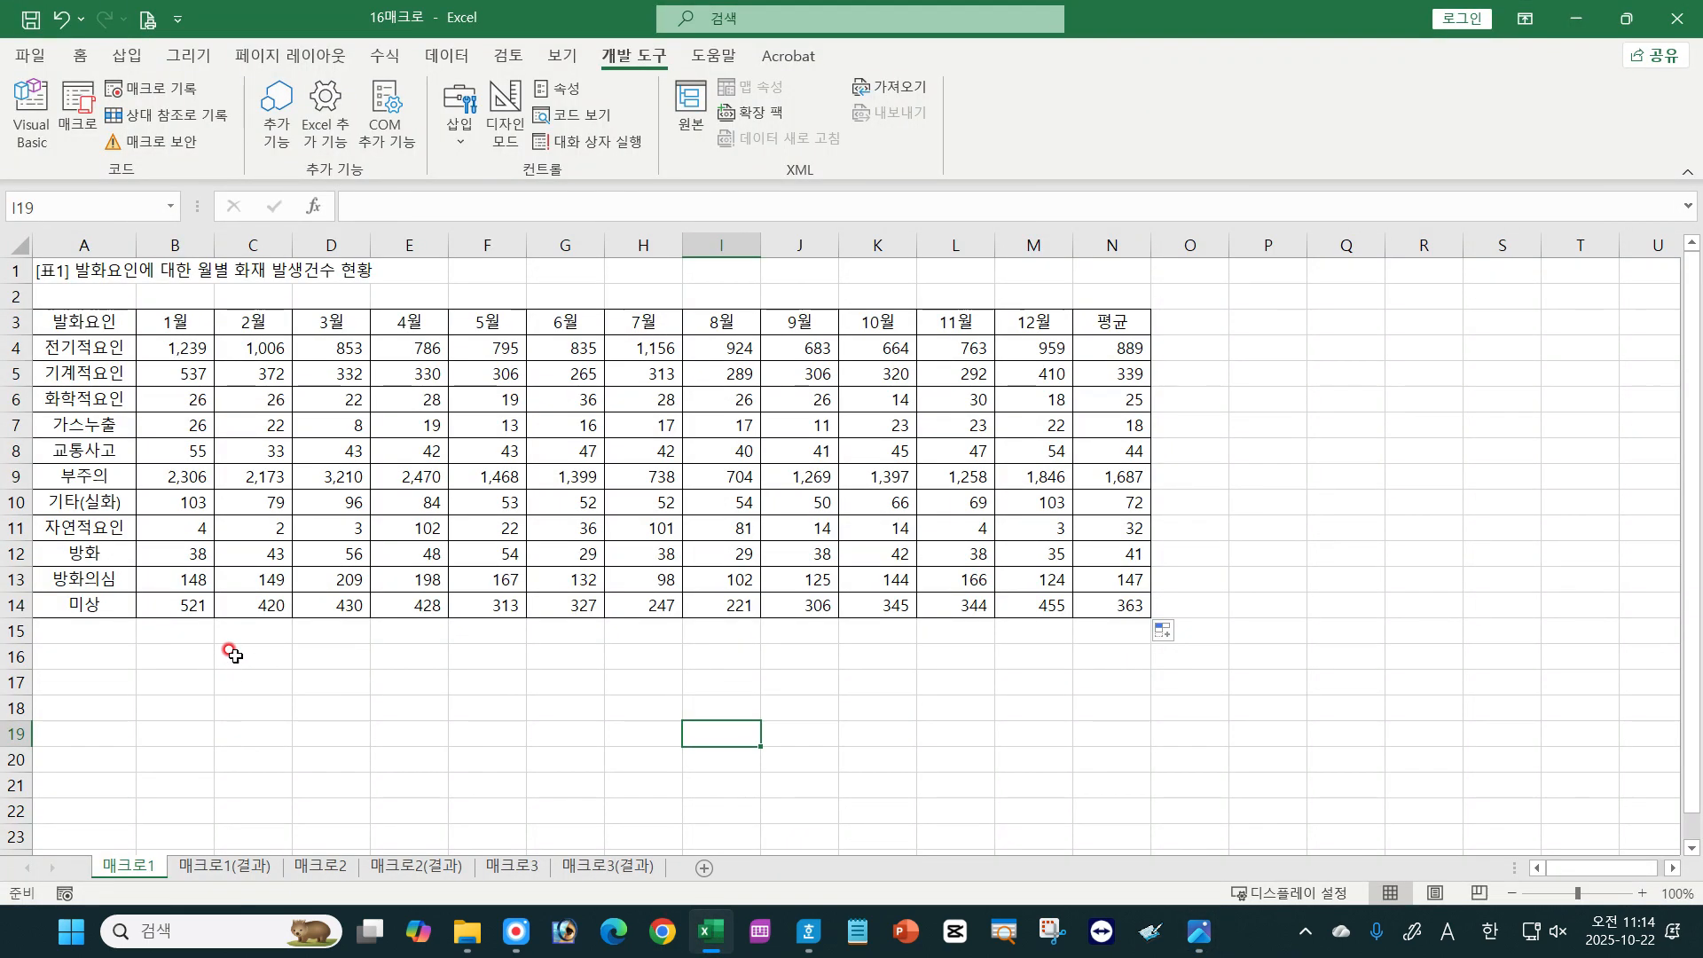
Insert a form-control button exactly covering C18:D19 and assign the 평균 macro to it.
click(271, 709)
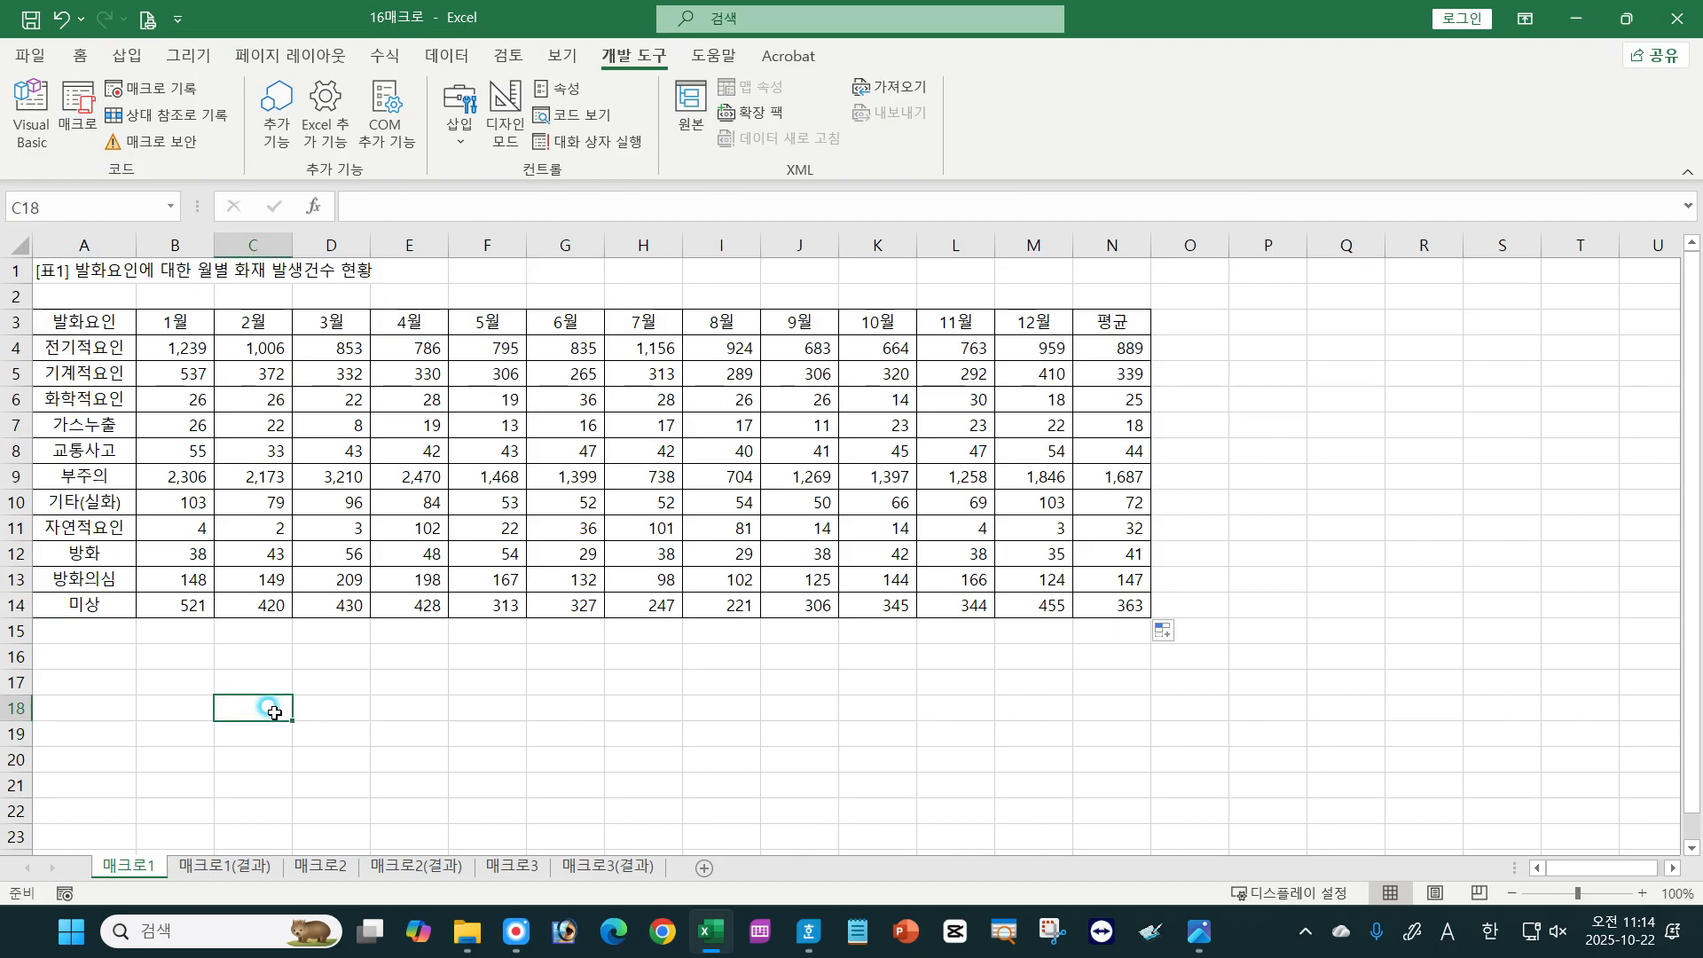
drag(274, 713, 362, 742)
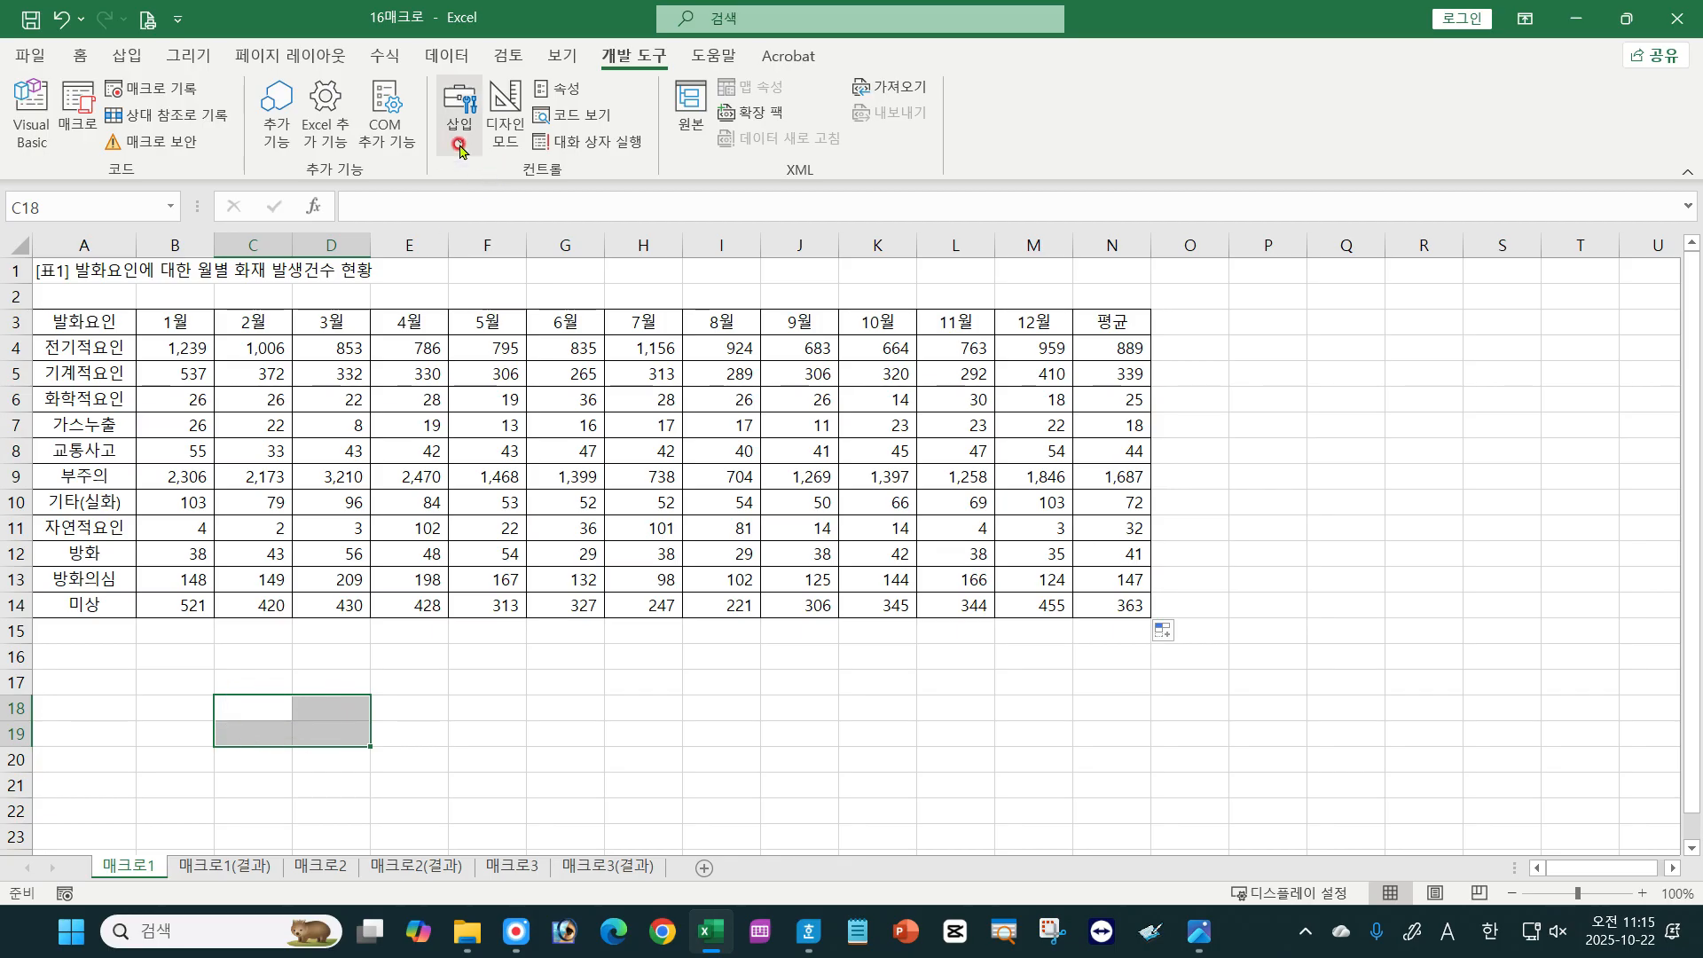
click(460, 124)
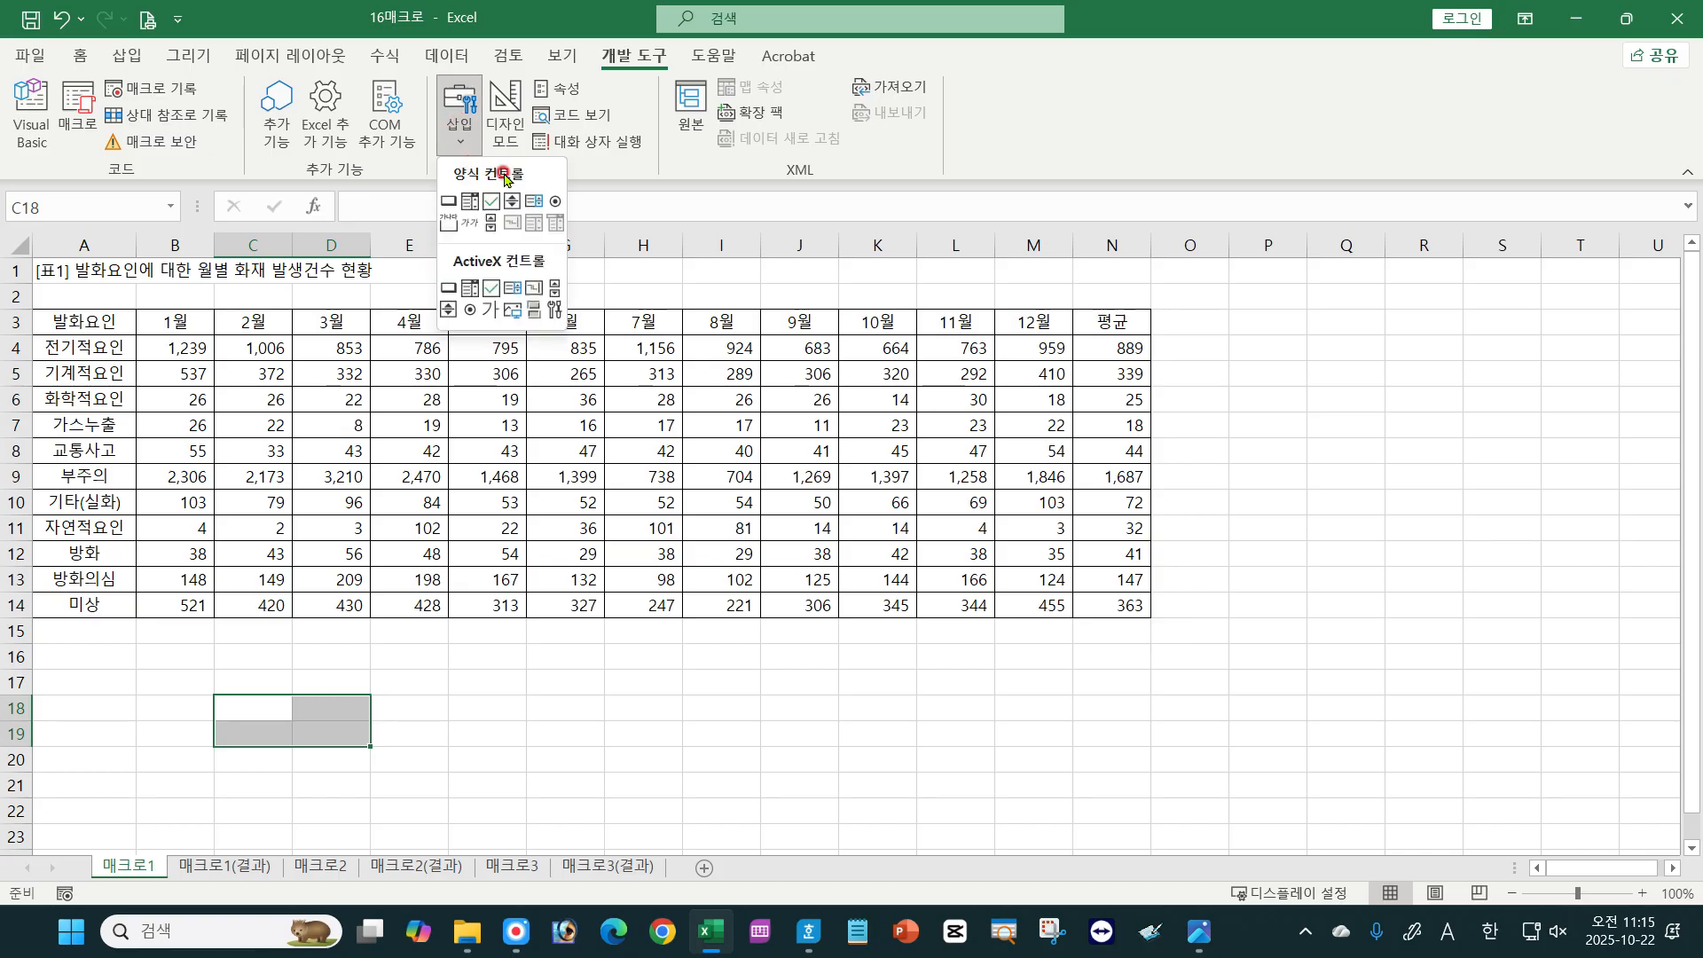
click(450, 205)
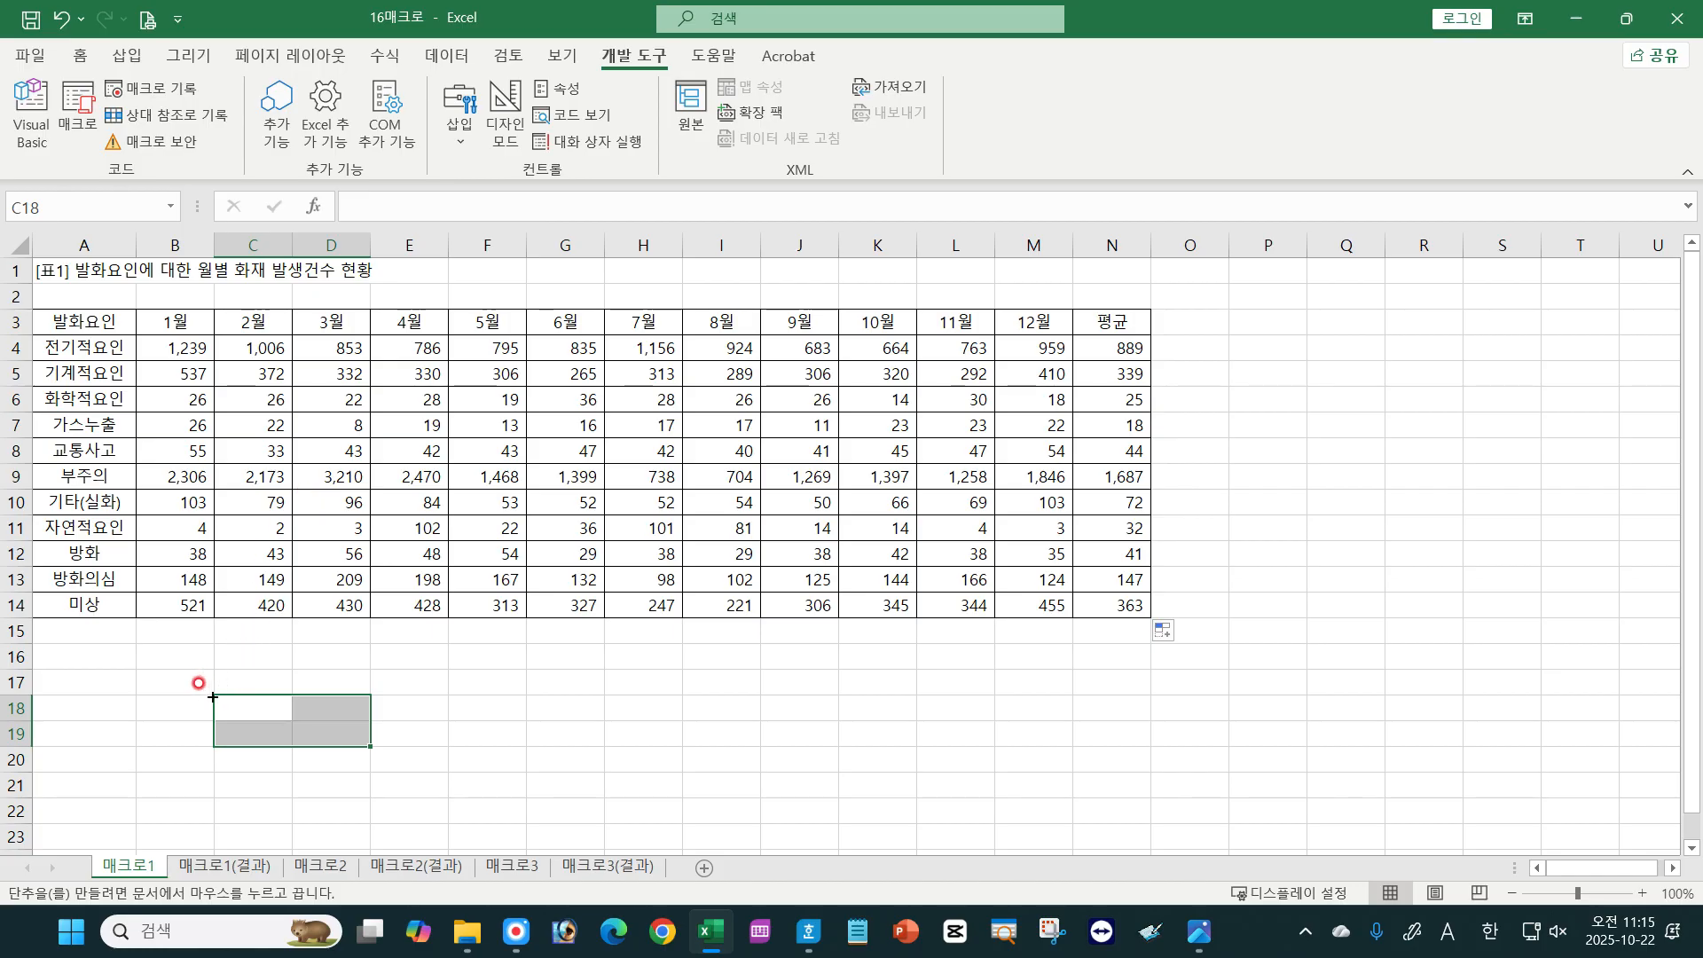
drag(213, 697, 367, 744)
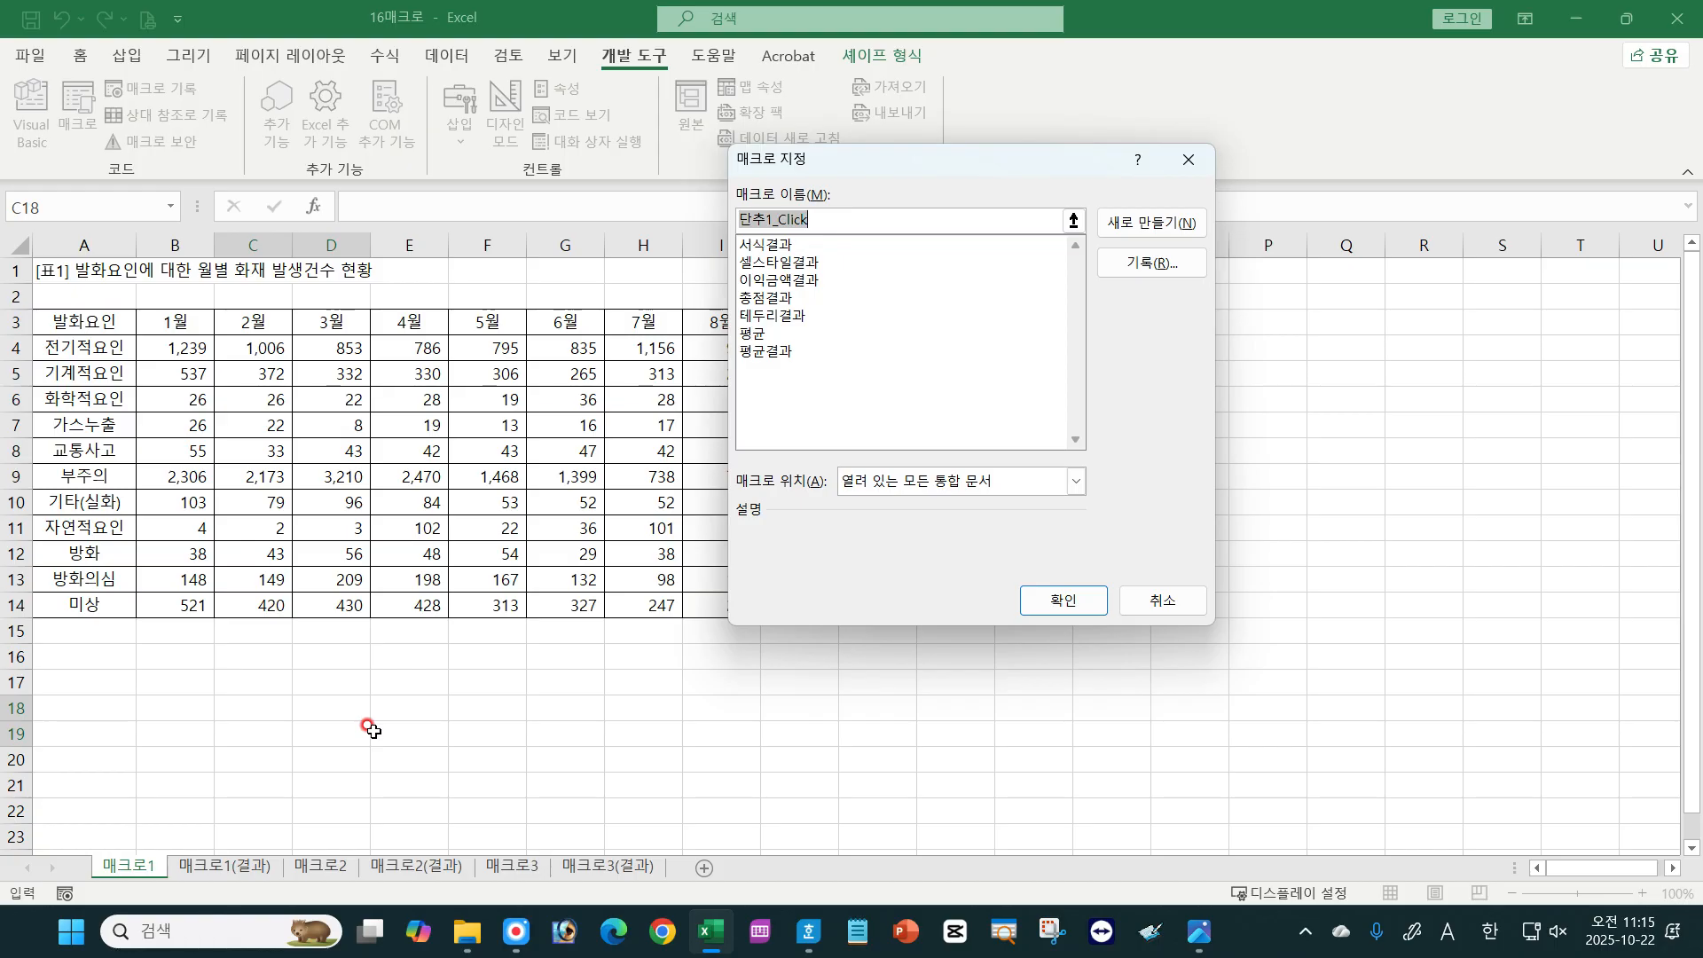
click(763, 335)
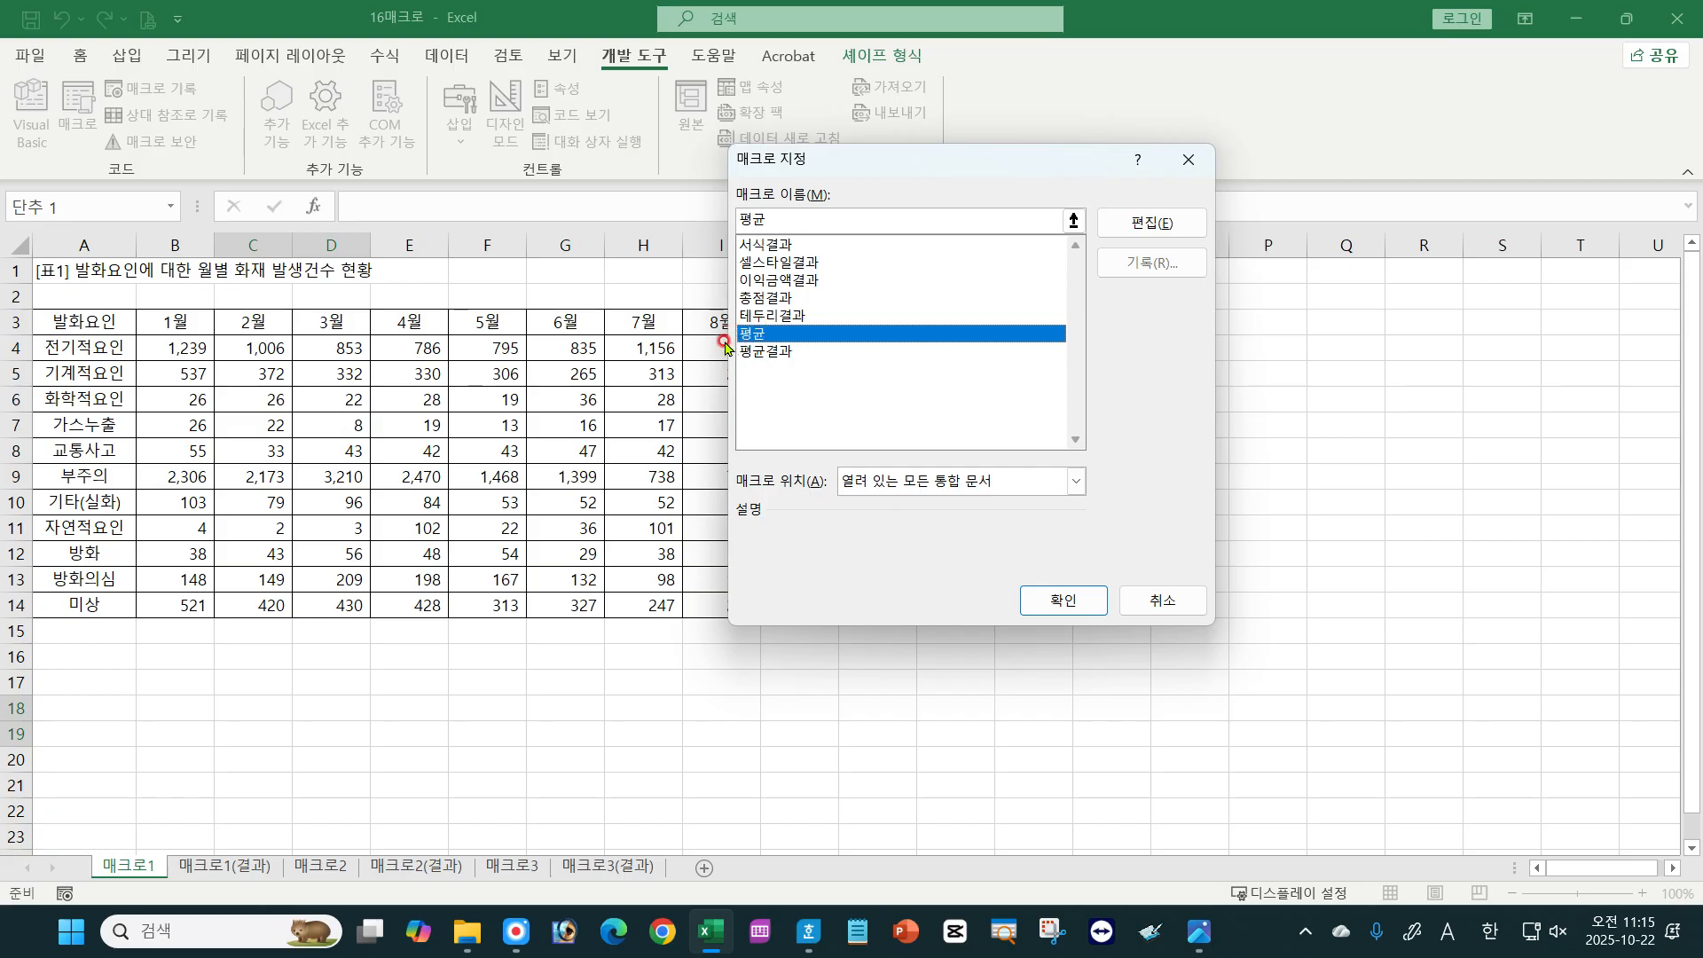
click(1063, 602)
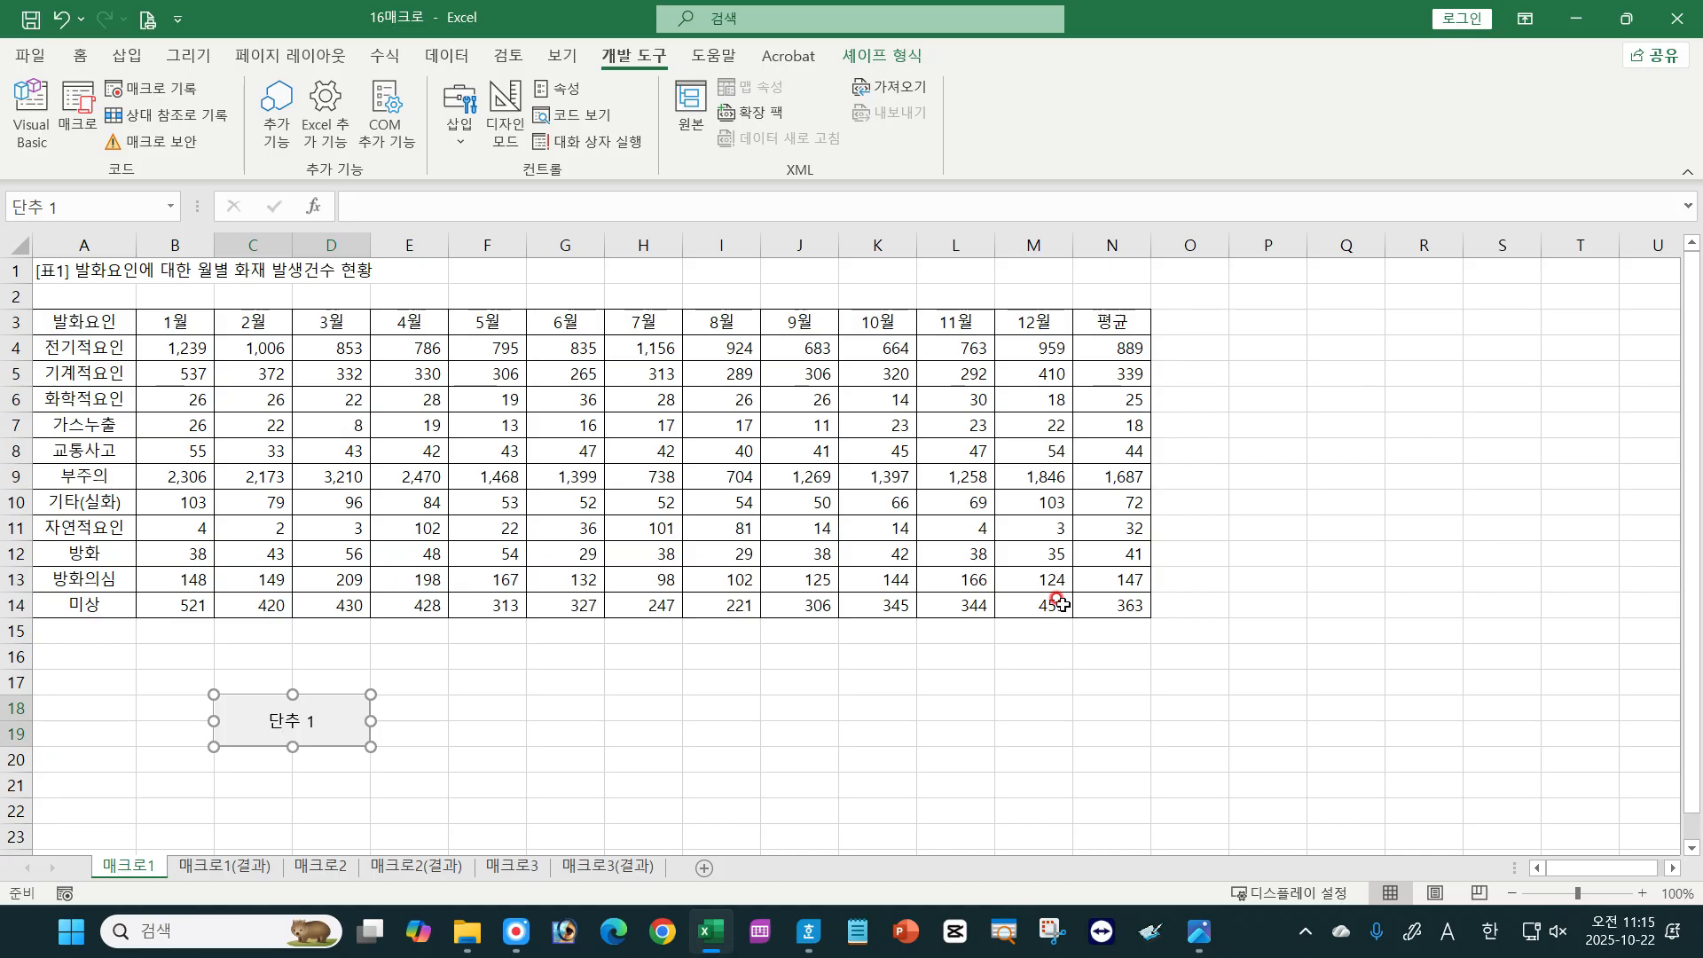
Change the new button's text to 평균 and deselect it.
text(vu)
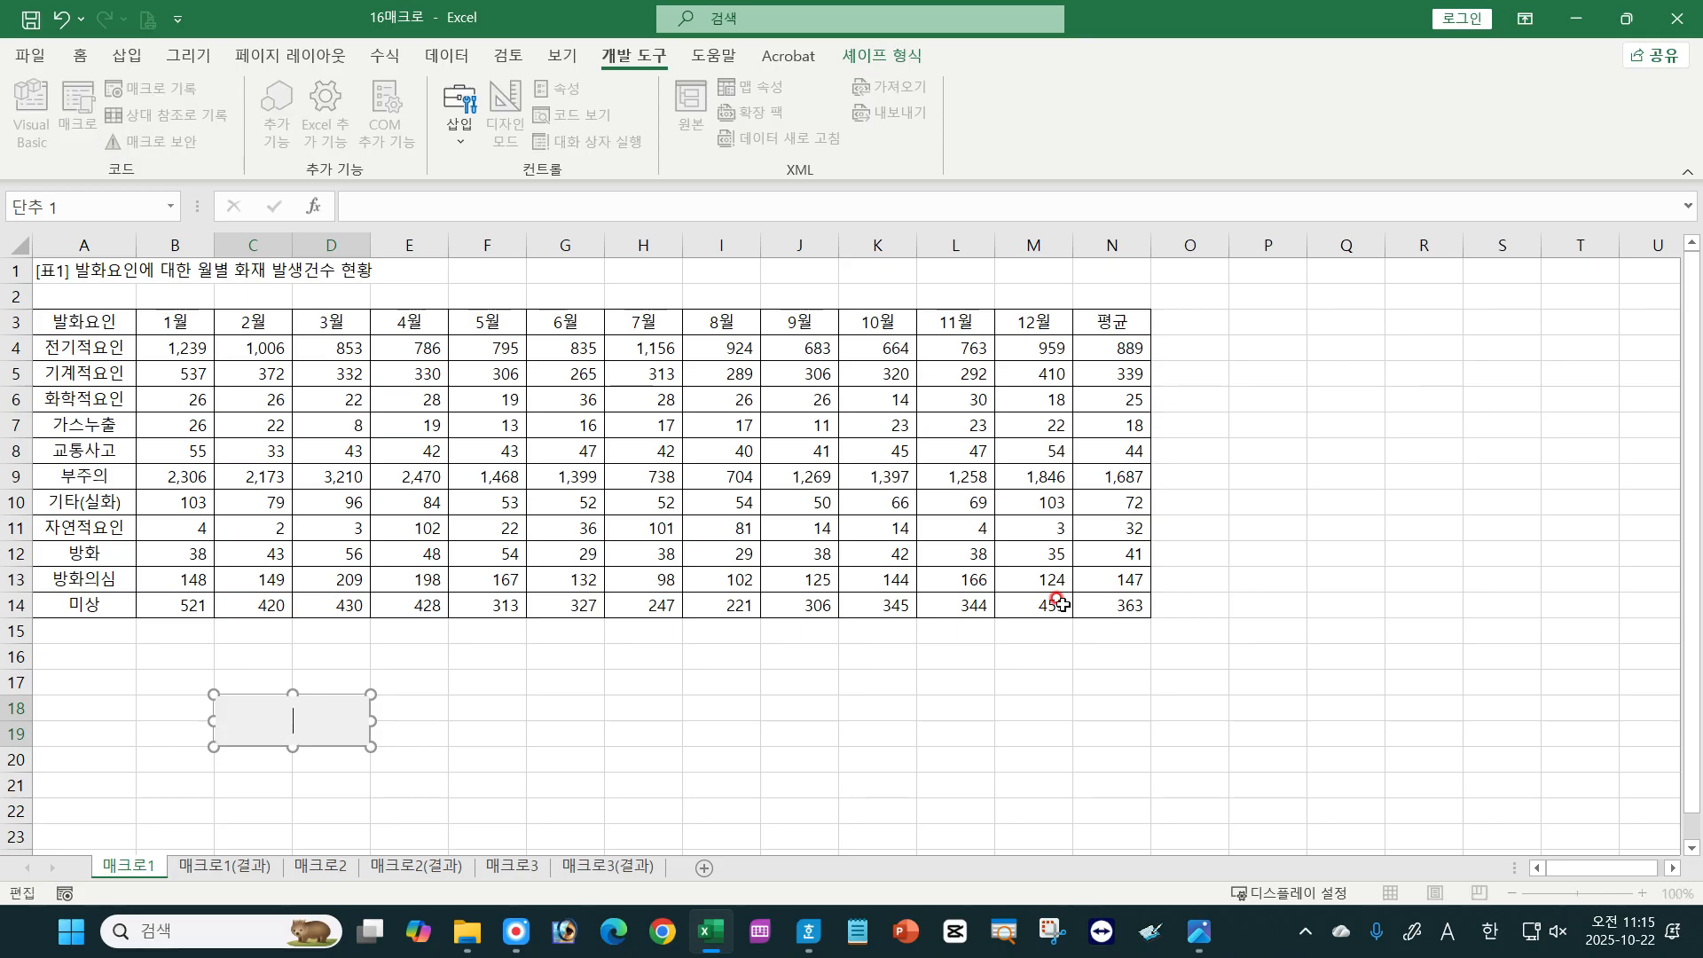
text(균)
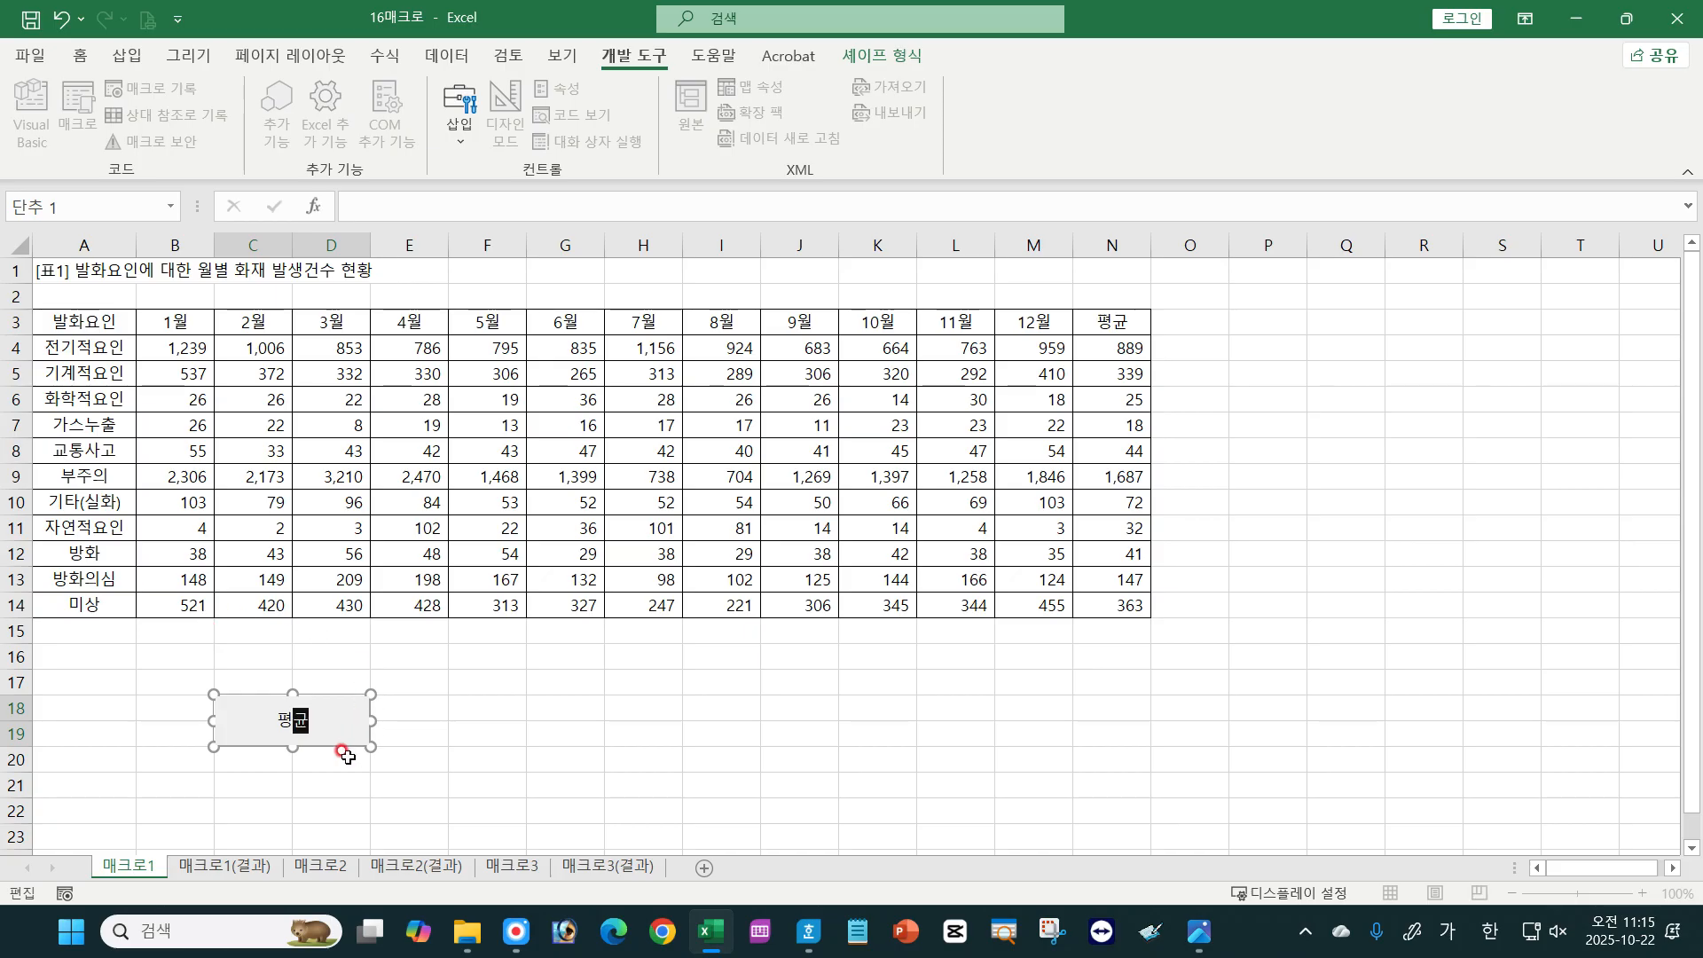
click(547, 761)
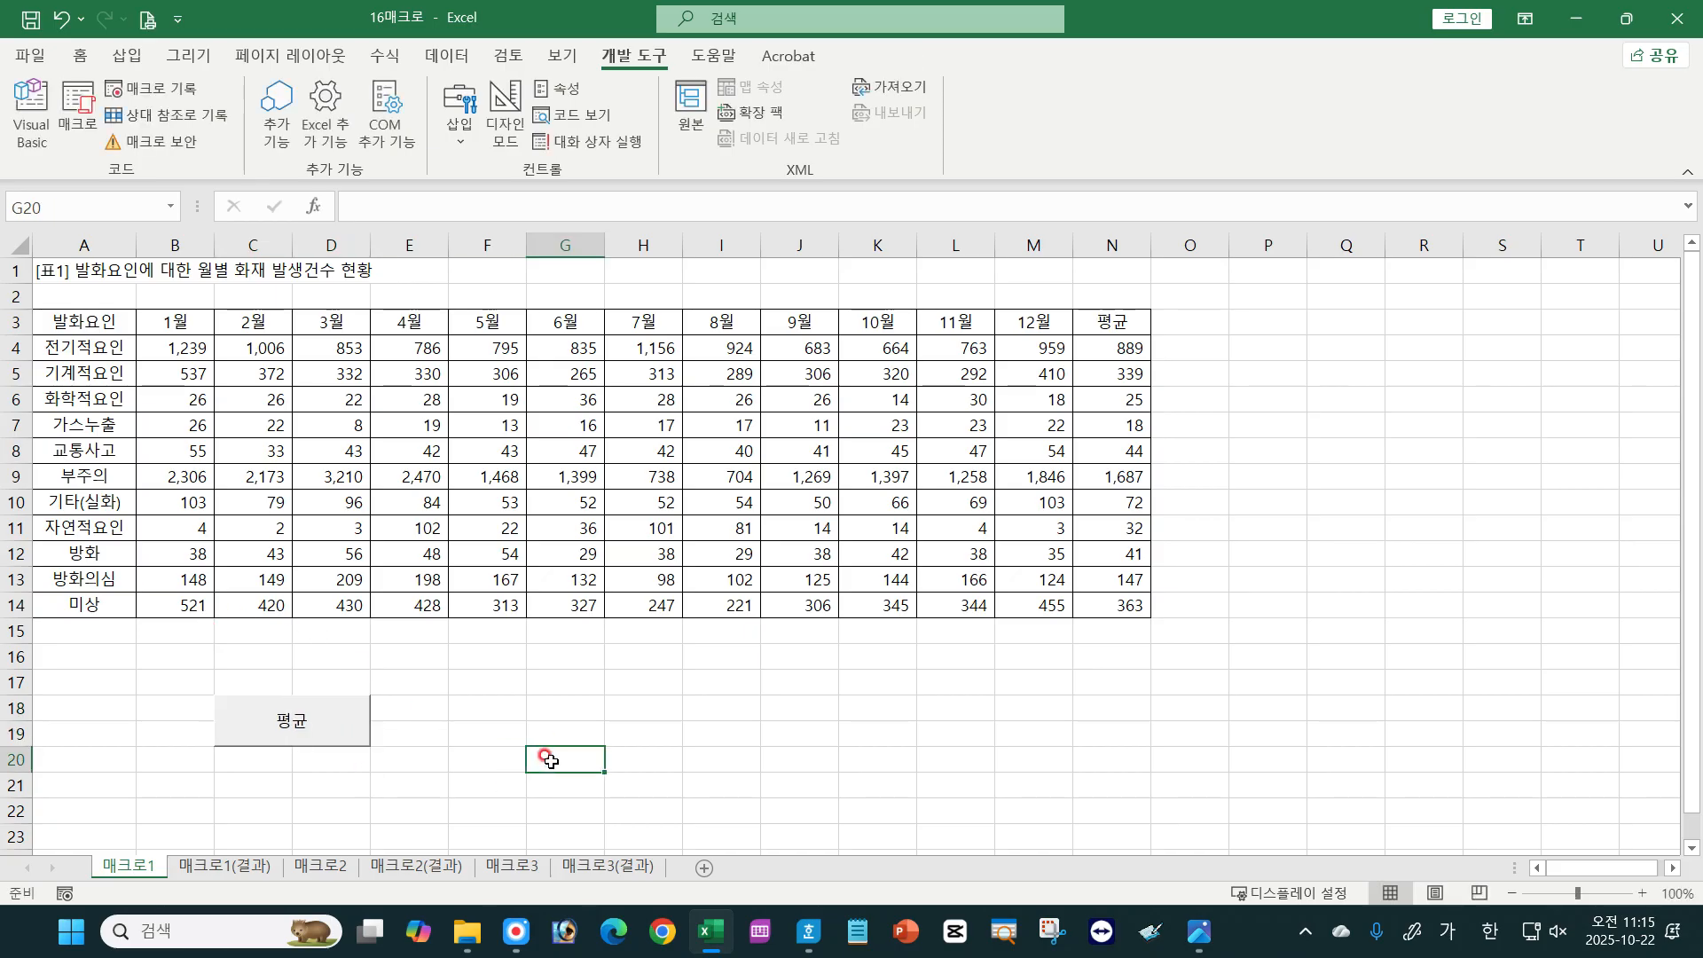
Clear the averages in N4:N14 and run the 평균 macro from its button to refill them.
drag(1096, 348, 1111, 608)
key(Delete)
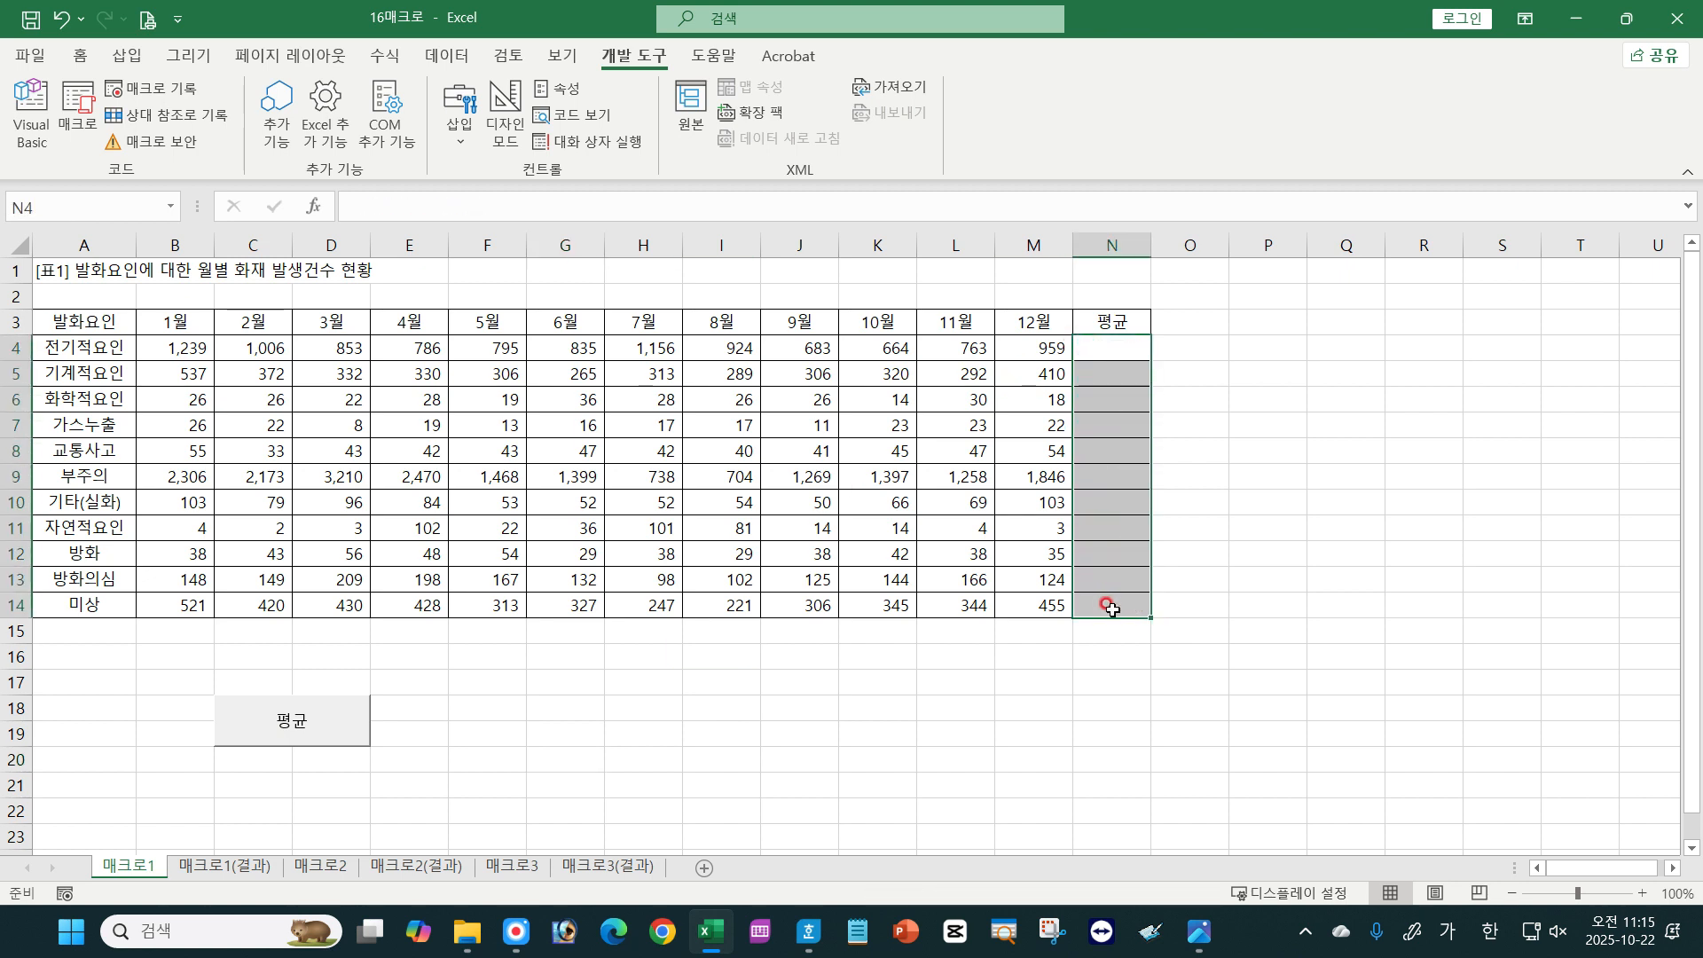
click(709, 684)
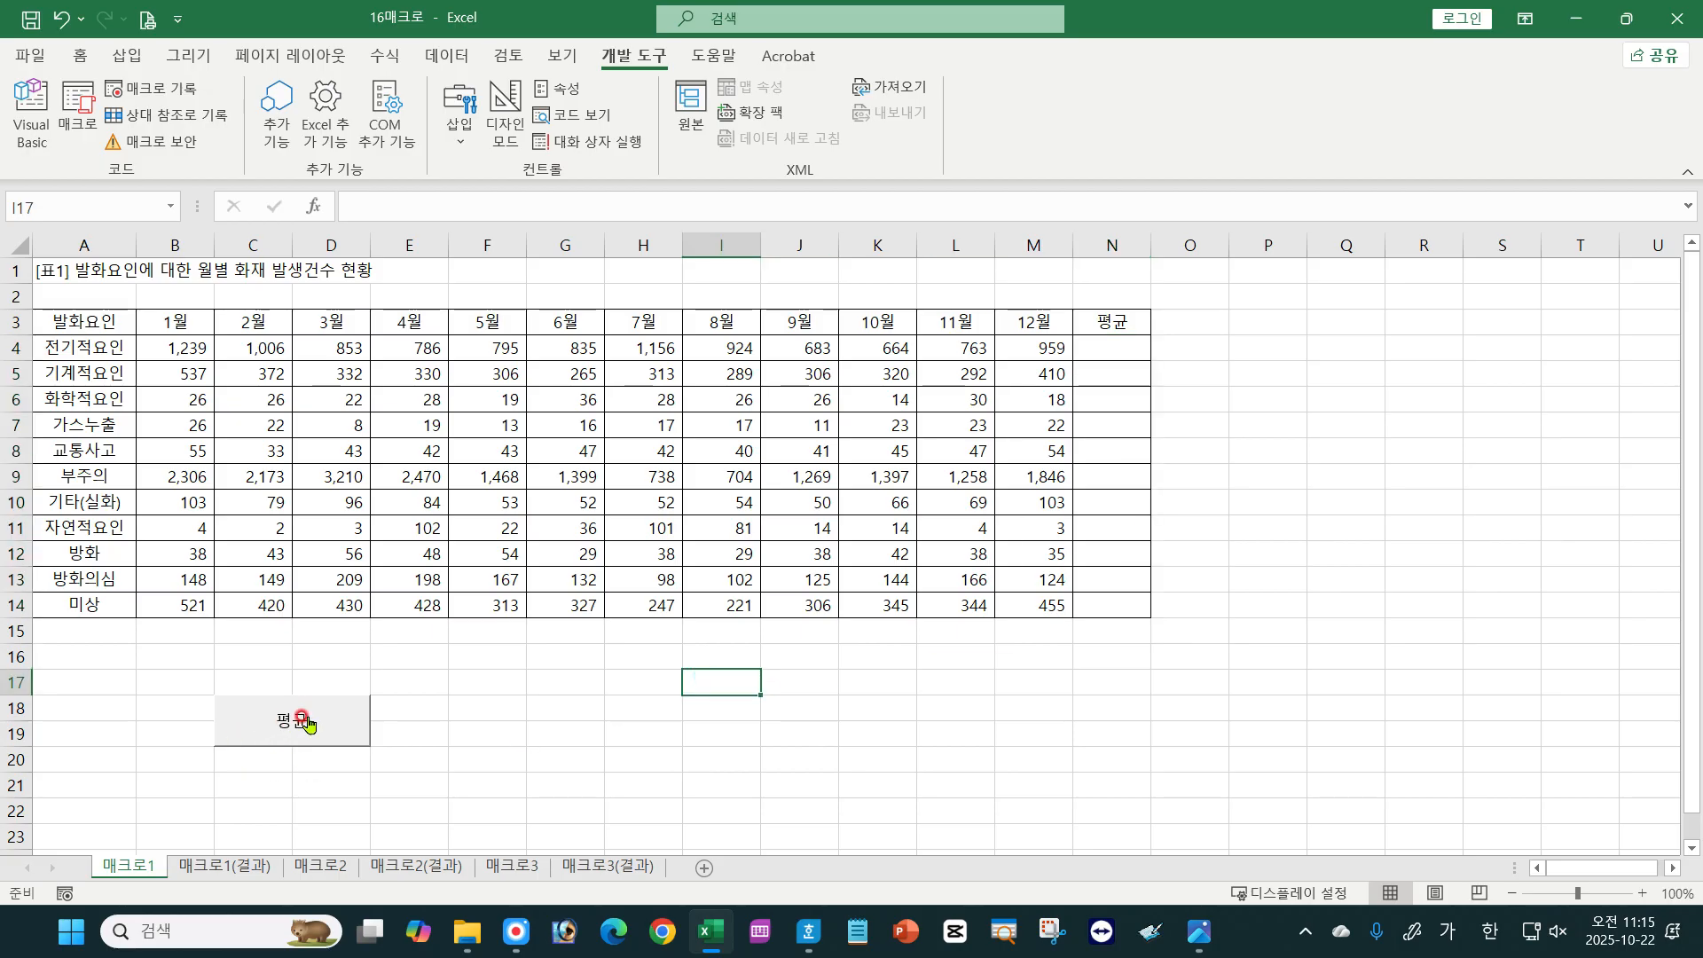
click(257, 734)
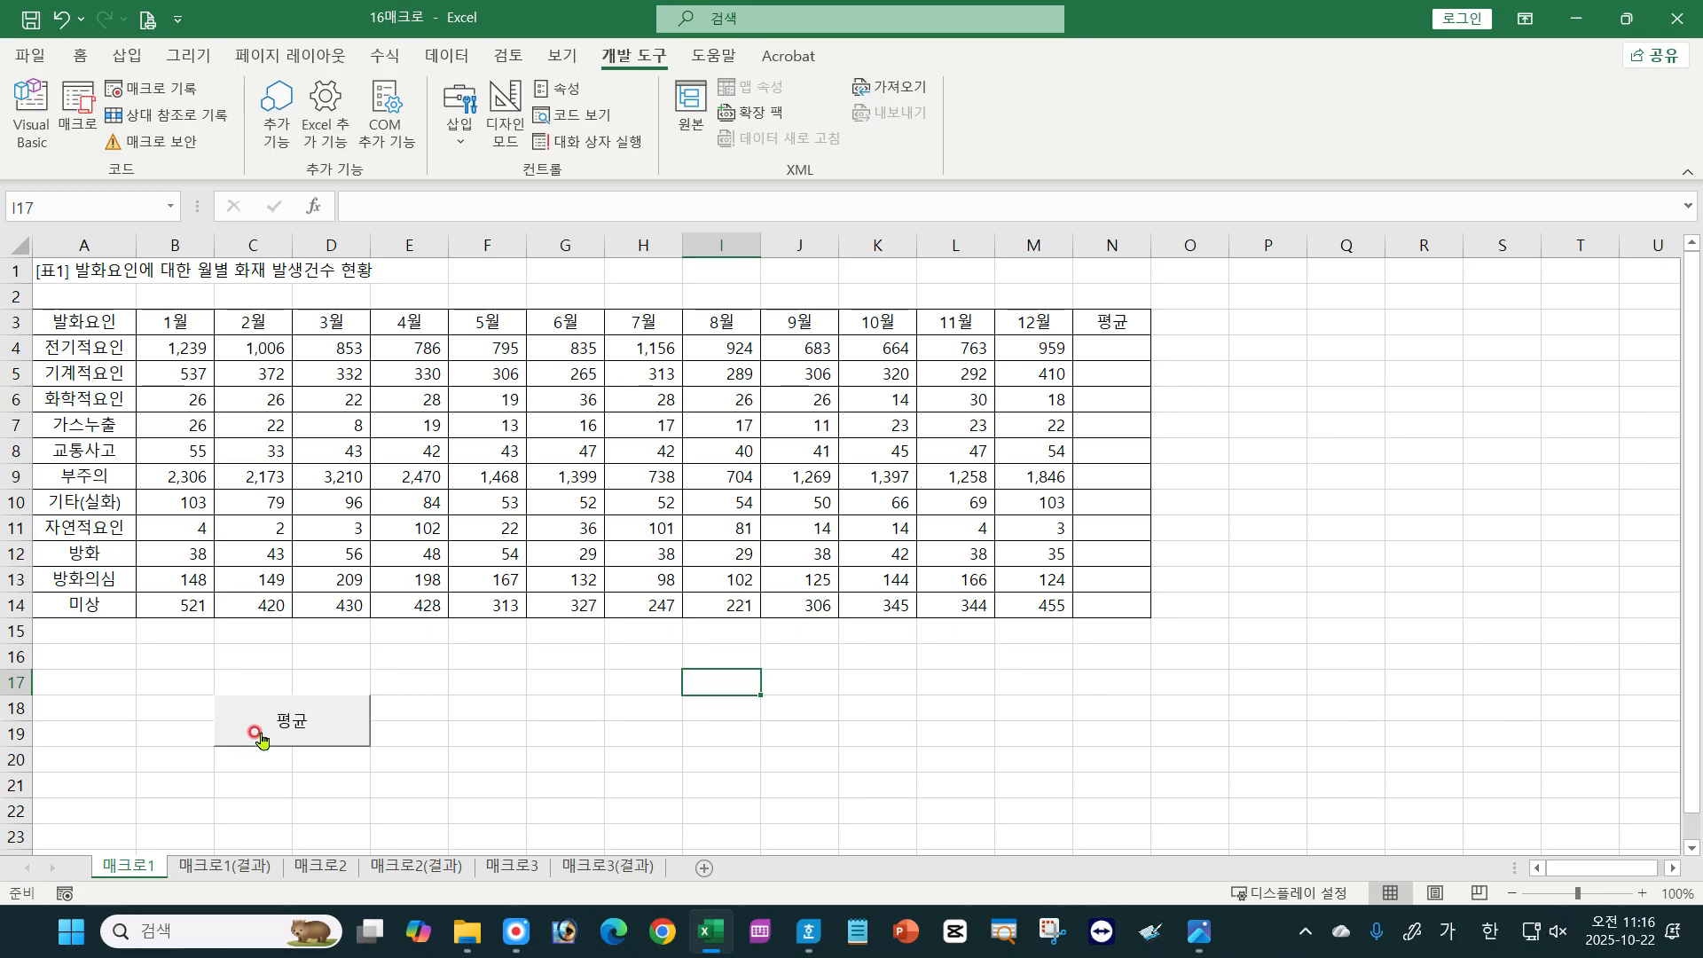
click(265, 731)
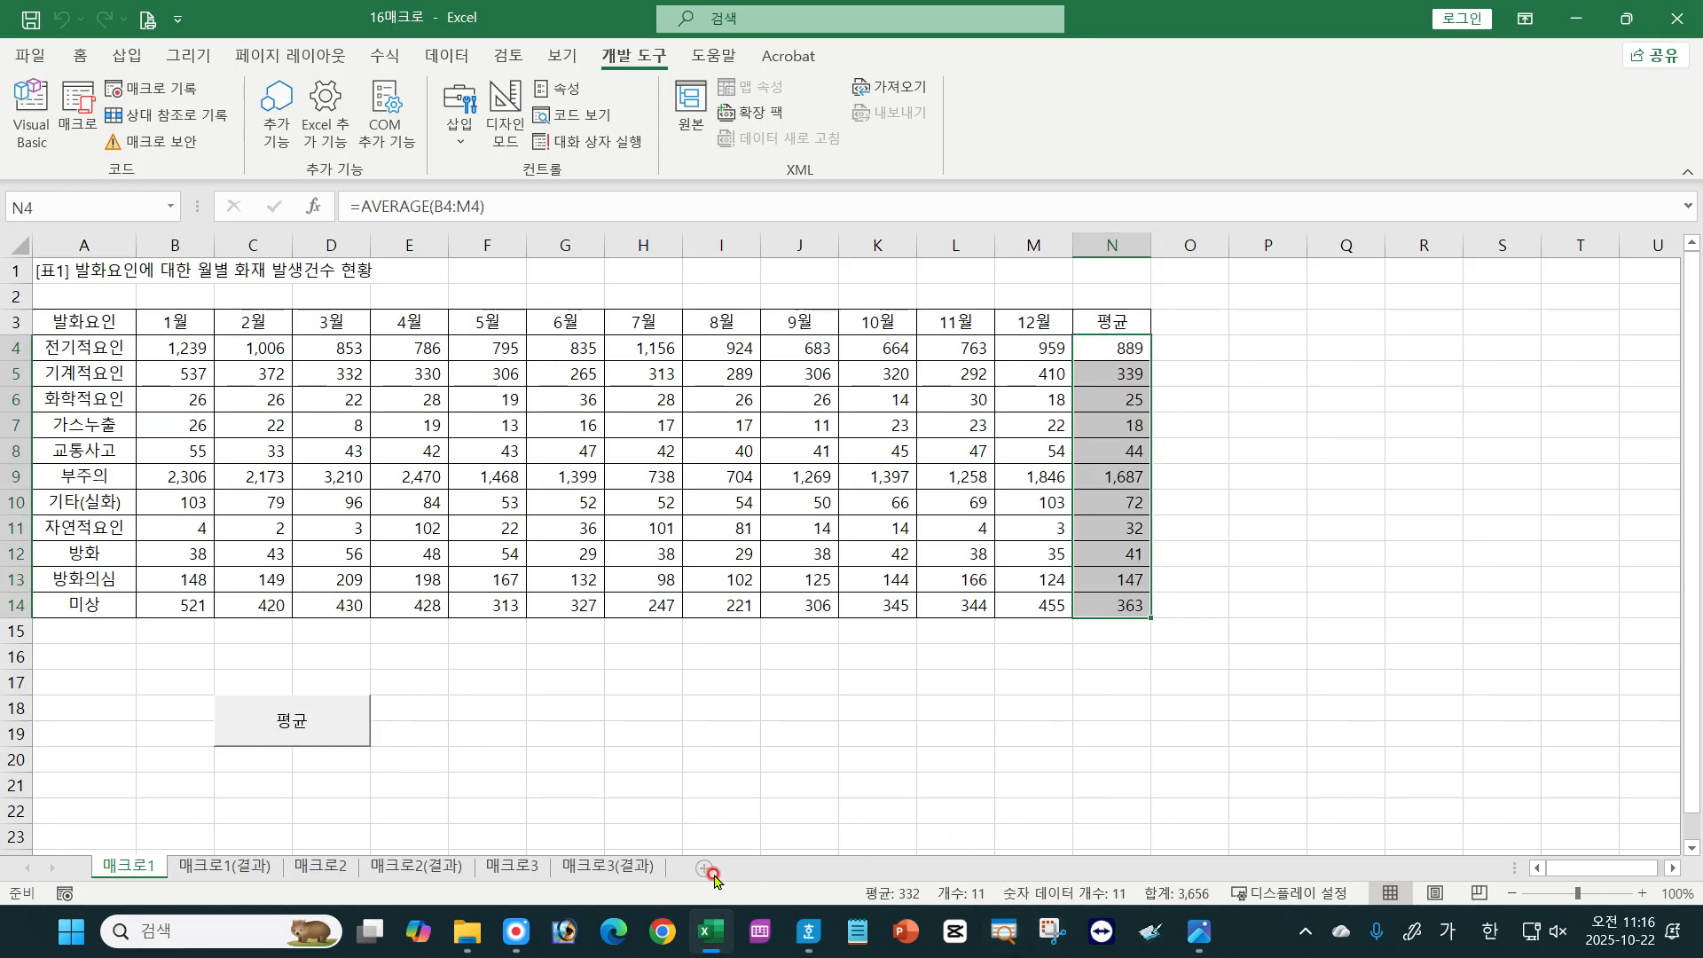
click(656, 753)
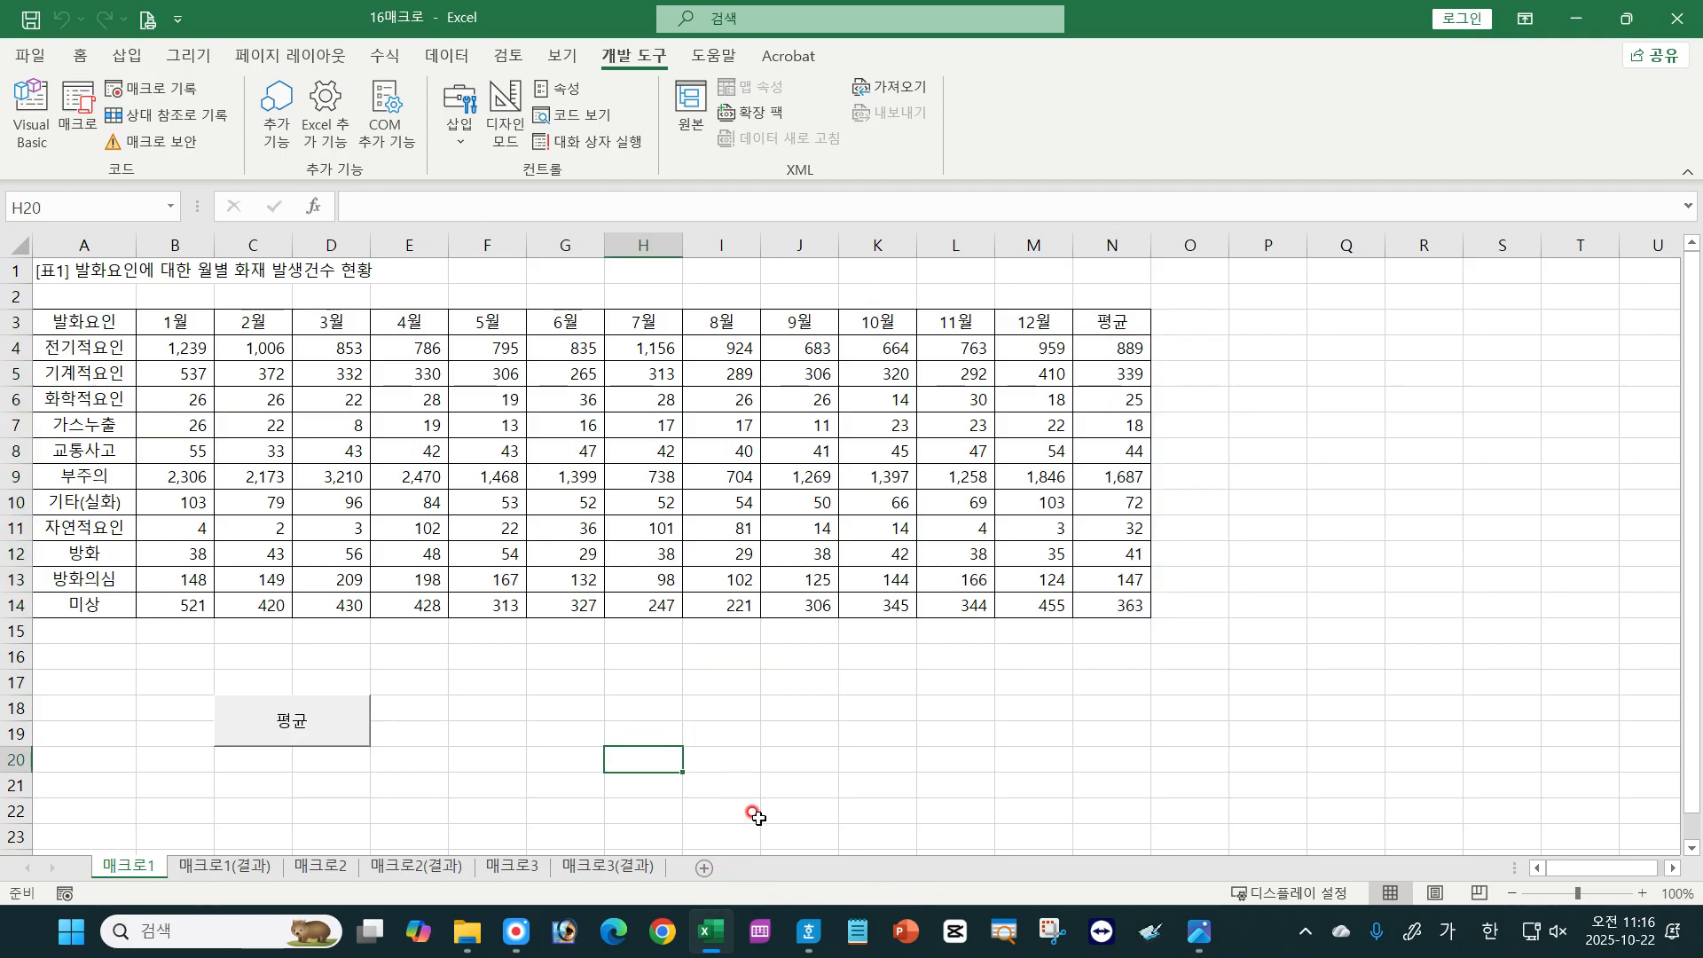
Switch to Photos to read the 서식 macro requirements in 01-181.jpg, and return to Excel.
click(1199, 931)
click(1039, 814)
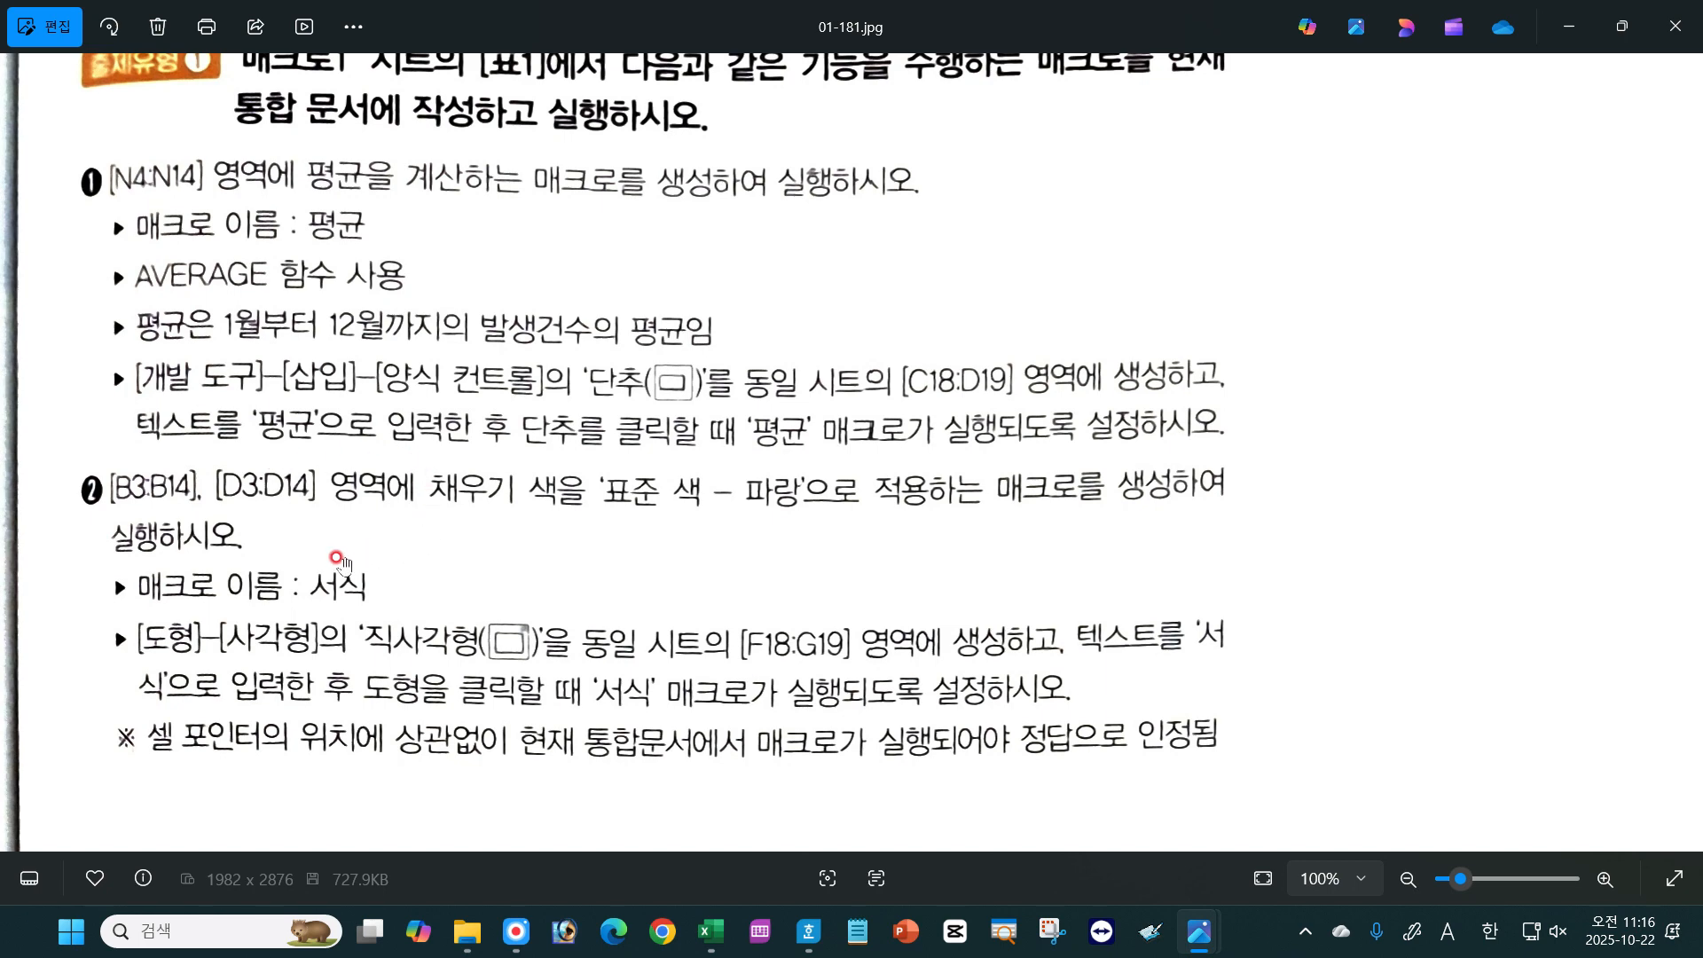
click(707, 946)
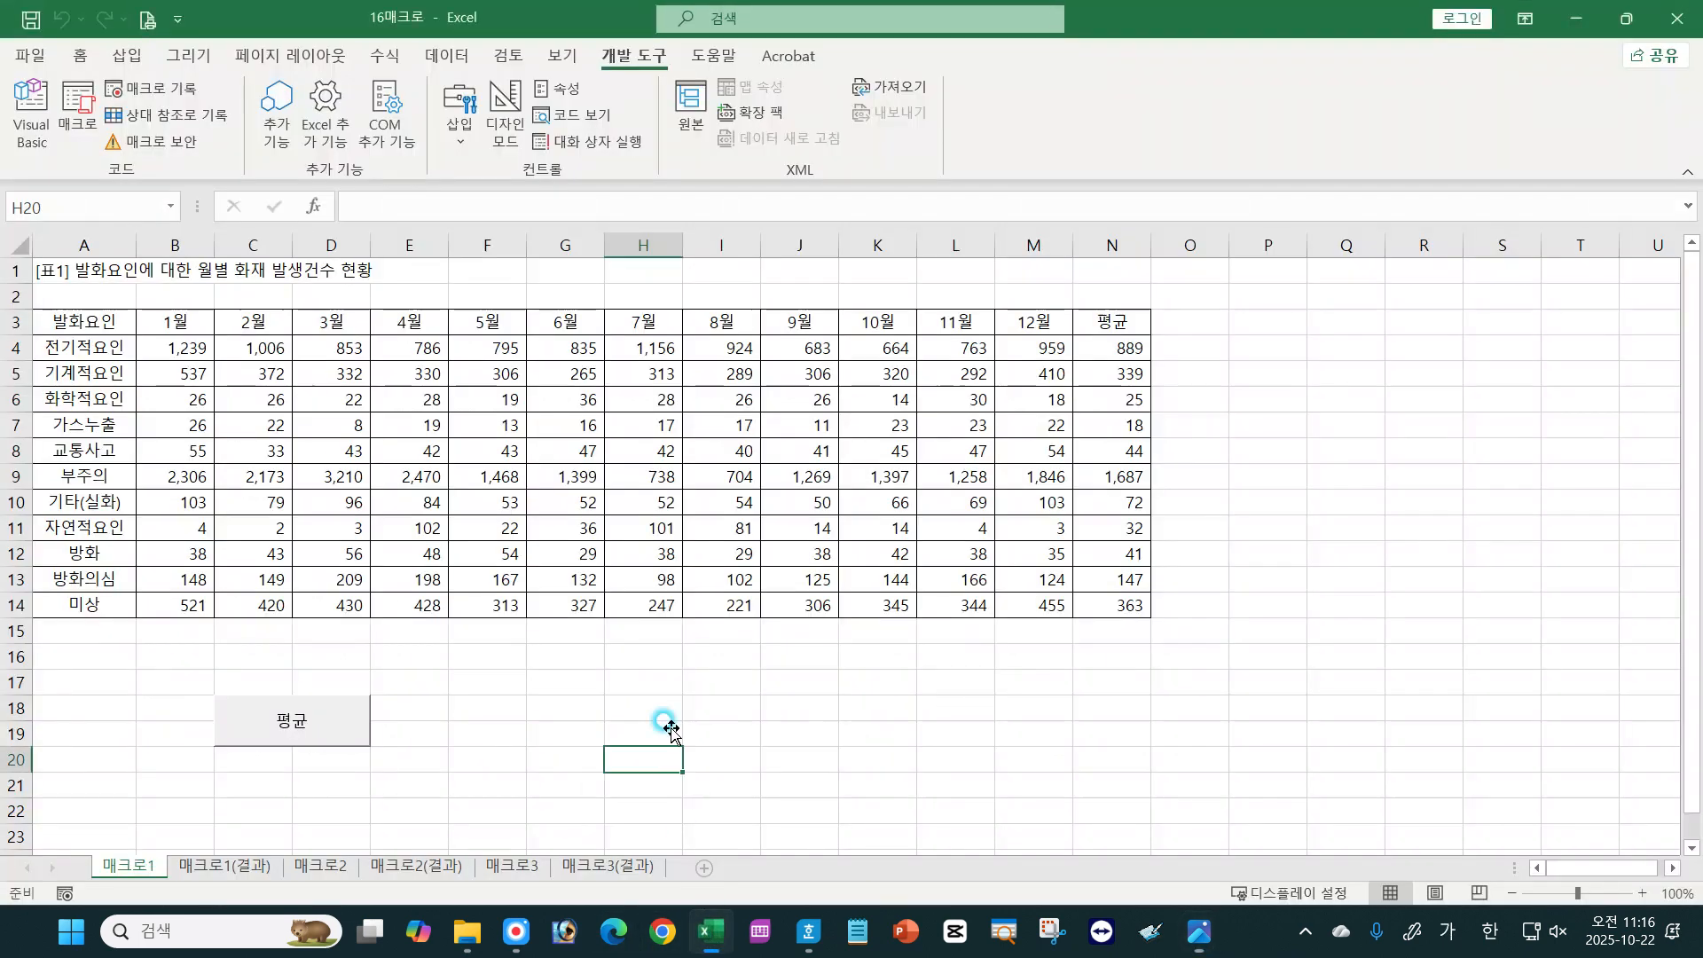
Start recording a macro named 서식, stored in the current workbook, from an empty cell below the table.
click(720, 708)
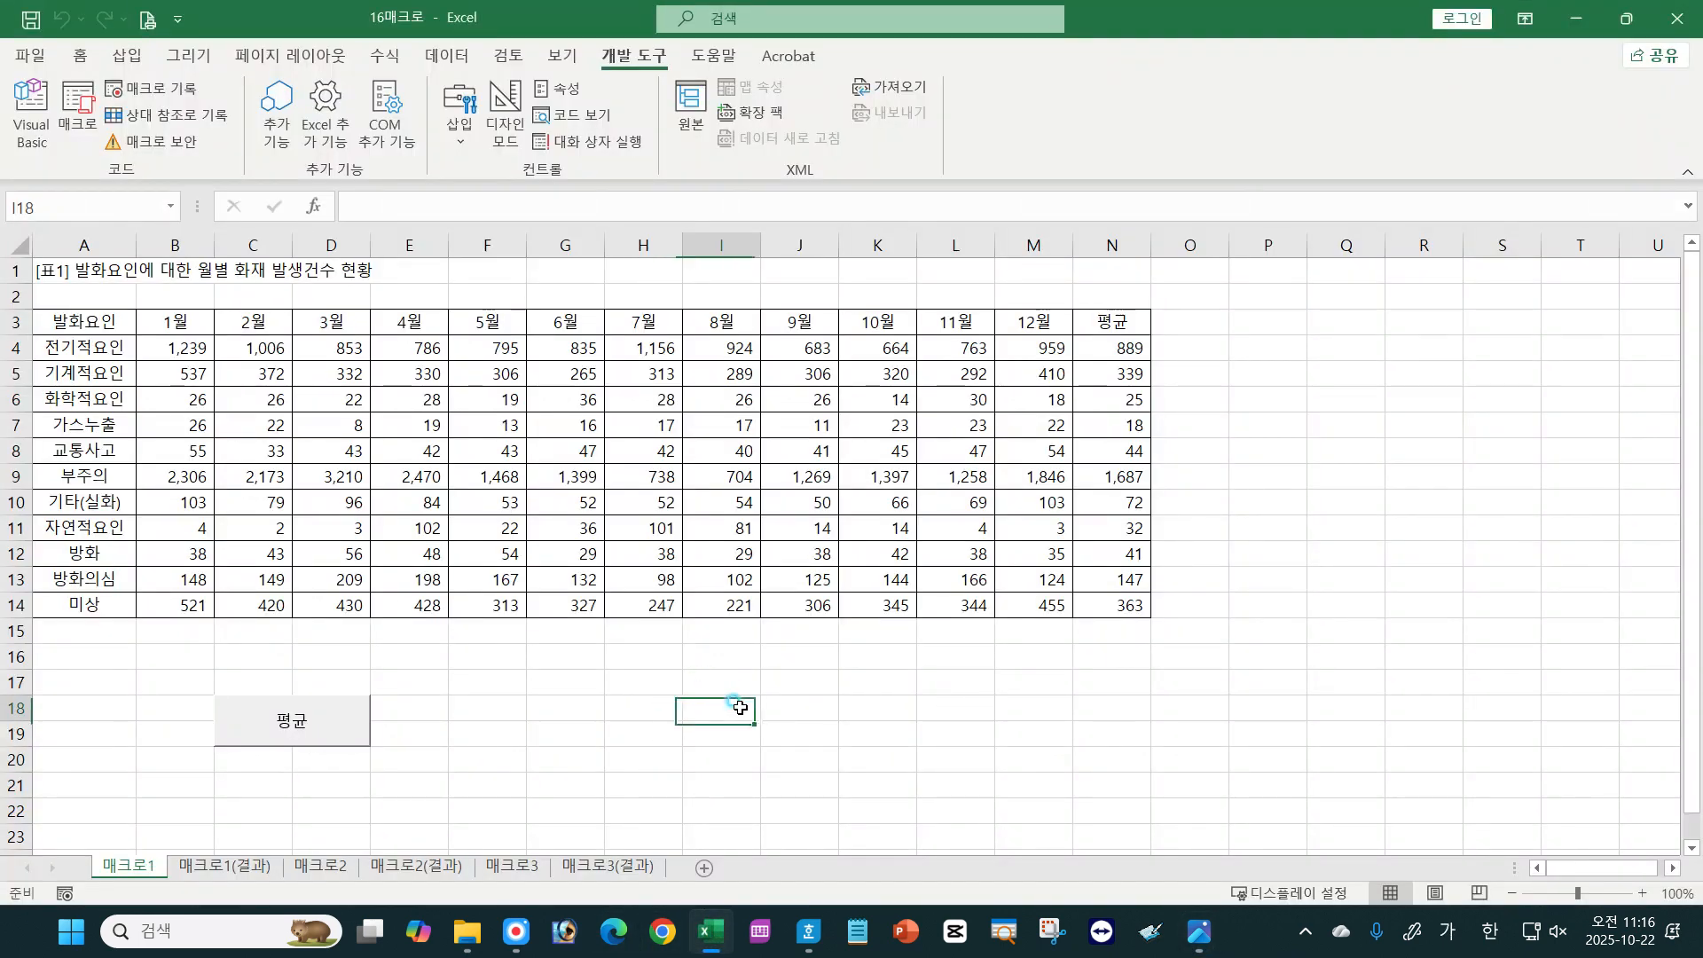
click(188, 92)
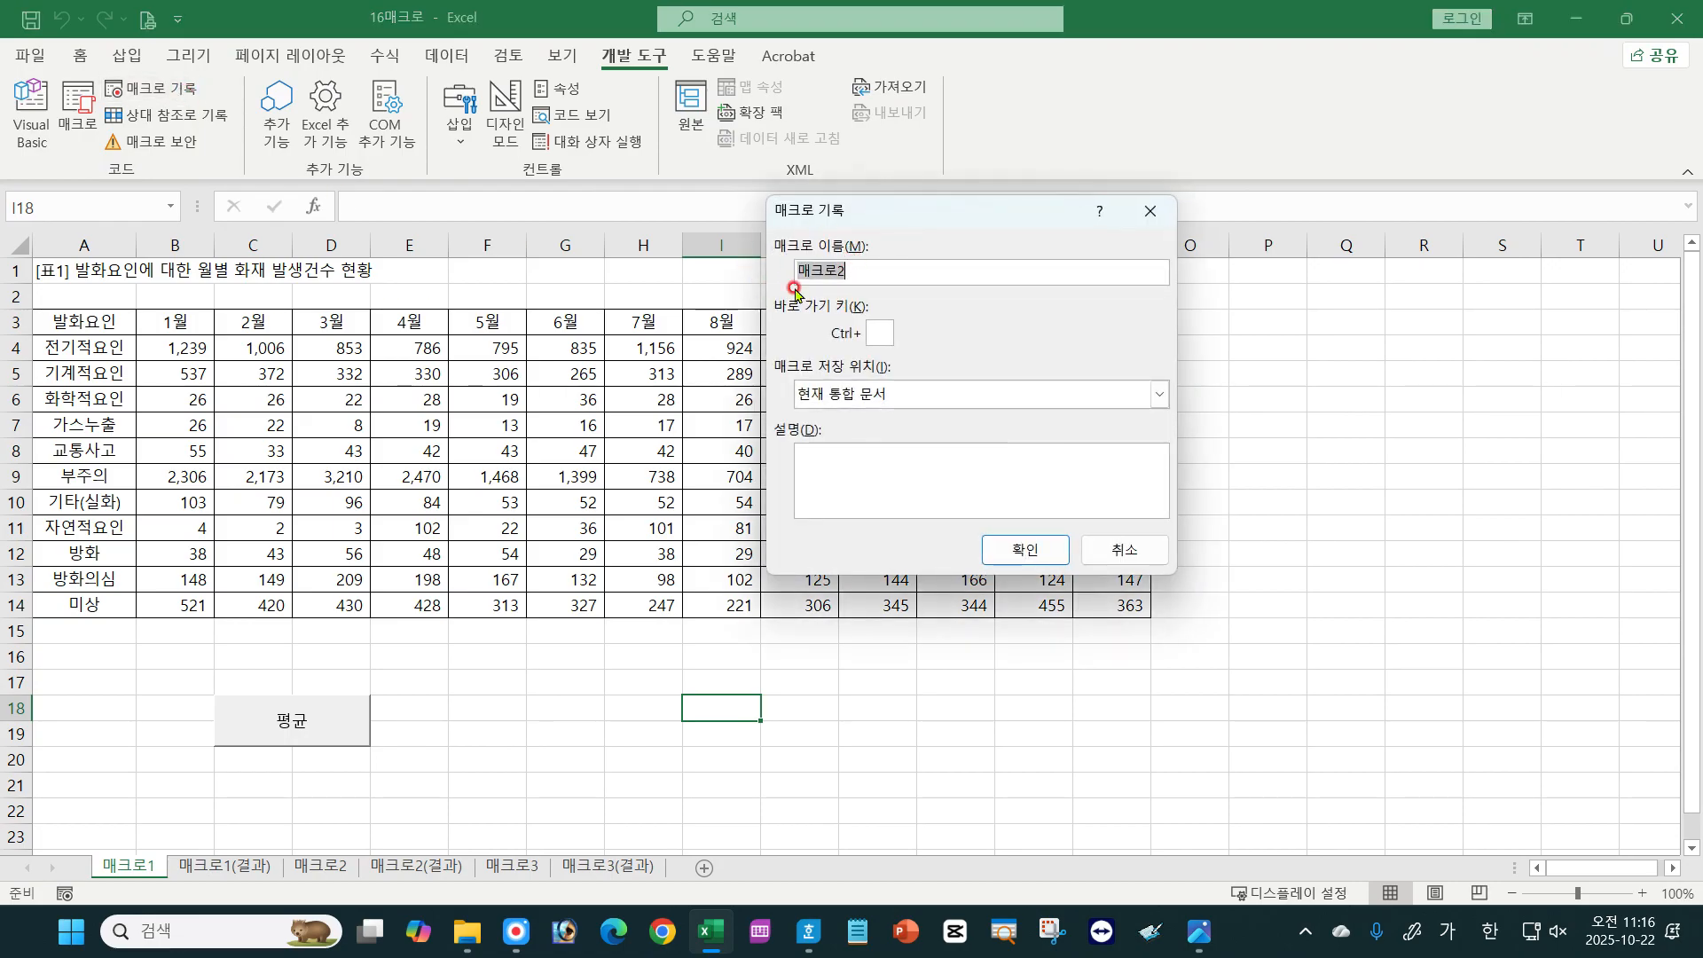
text(서시)
click(1020, 549)
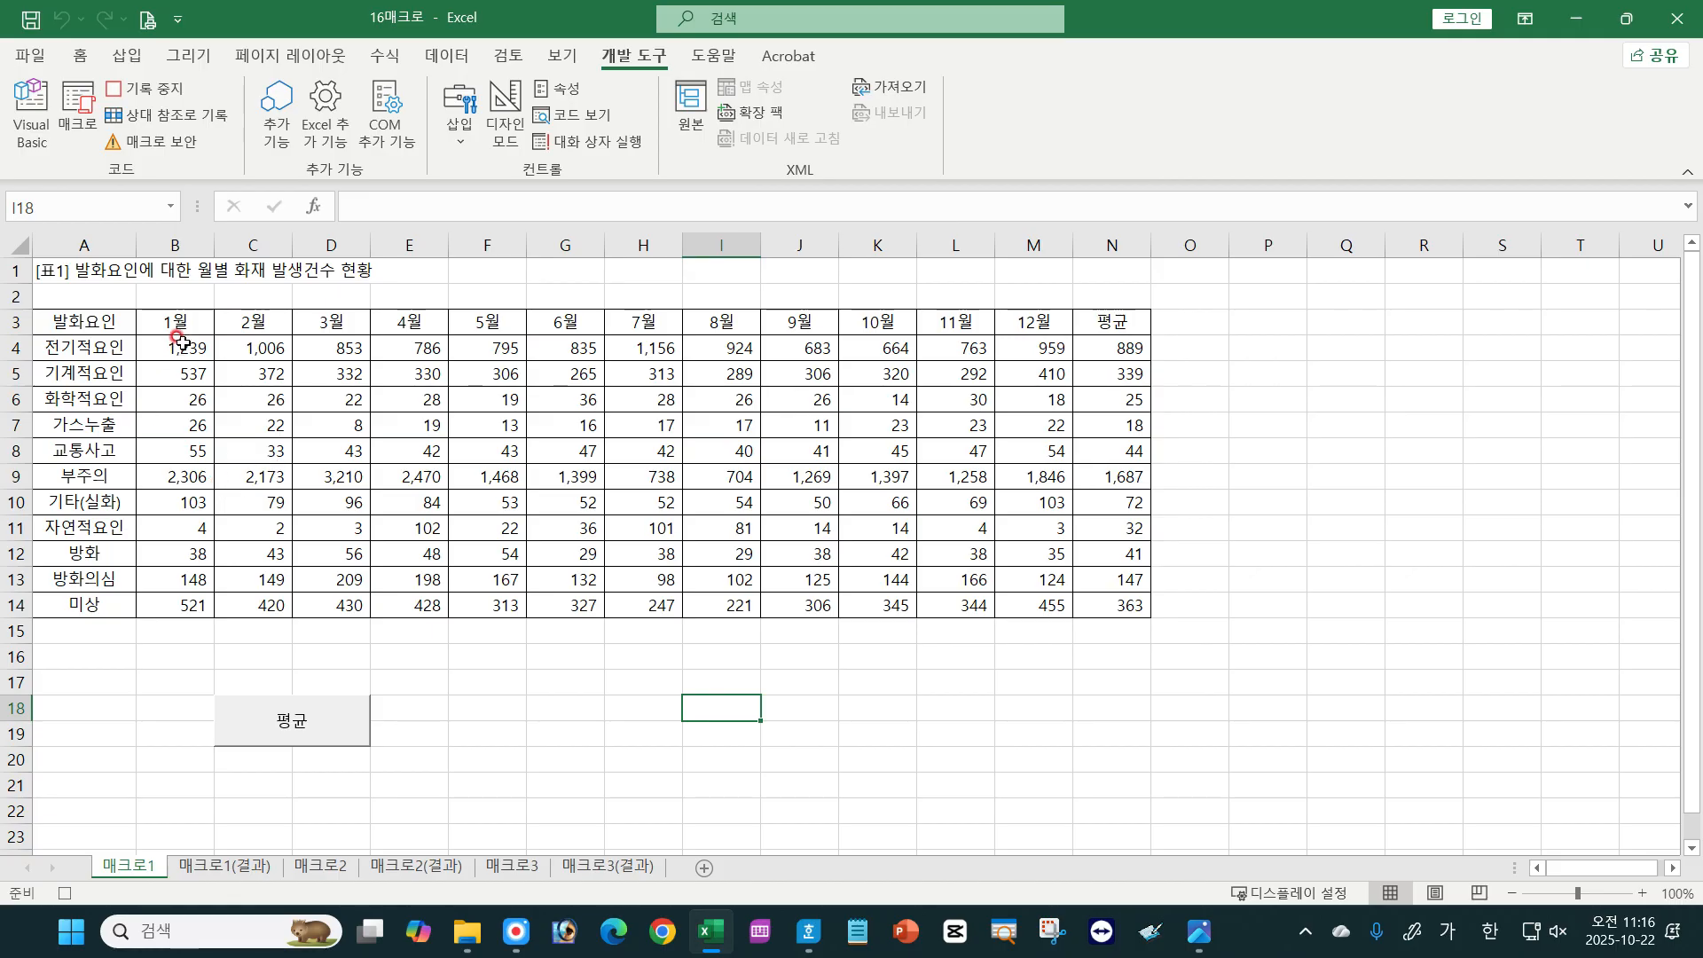
Fill B3:B14 and D3:D14 with the standard colour blue while the macro is recording.
drag(173, 321, 168, 607)
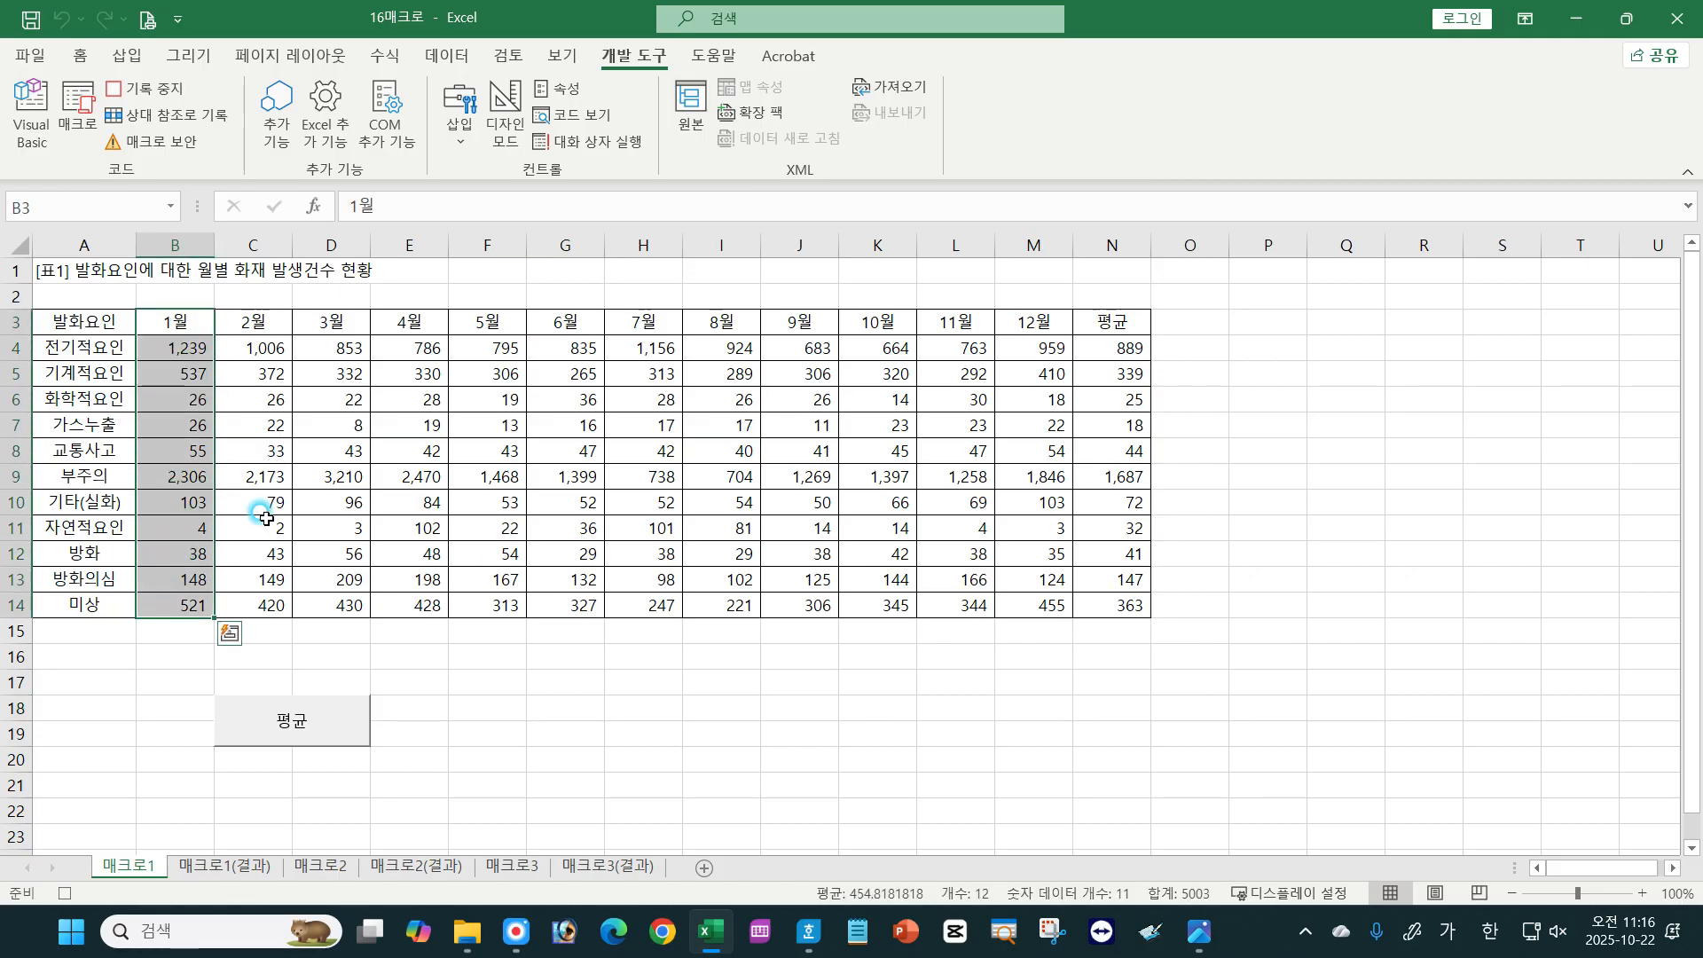
ctrl+drag(331, 321, 331, 597)
click(89, 57)
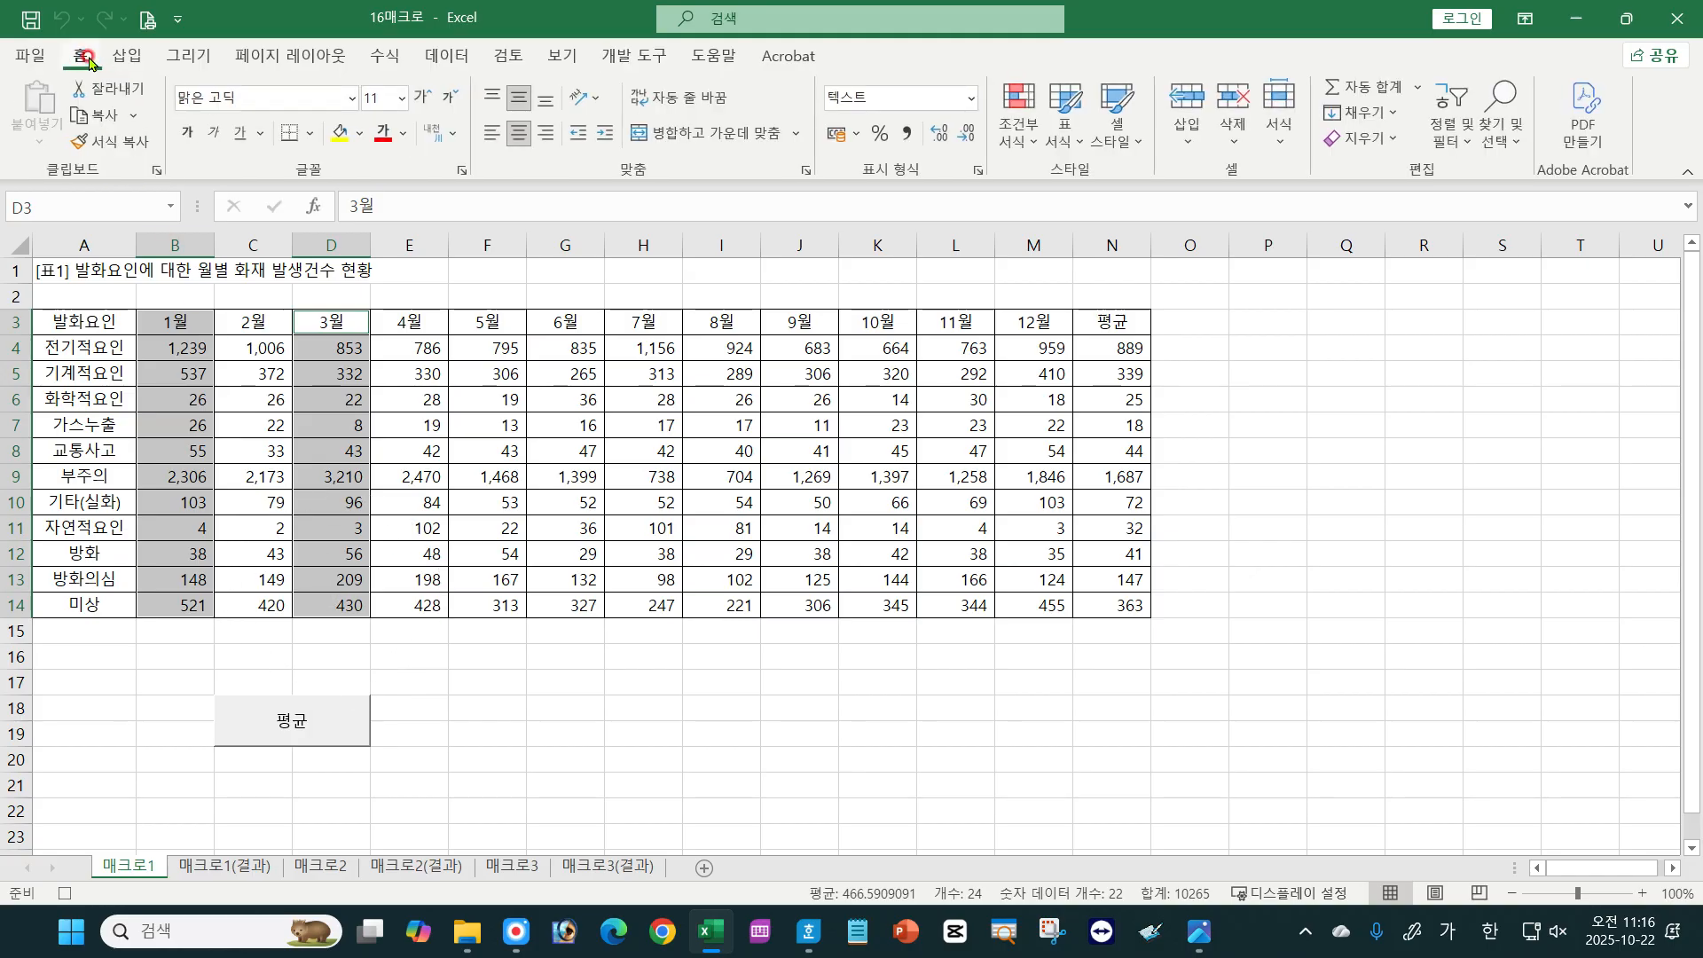
click(360, 134)
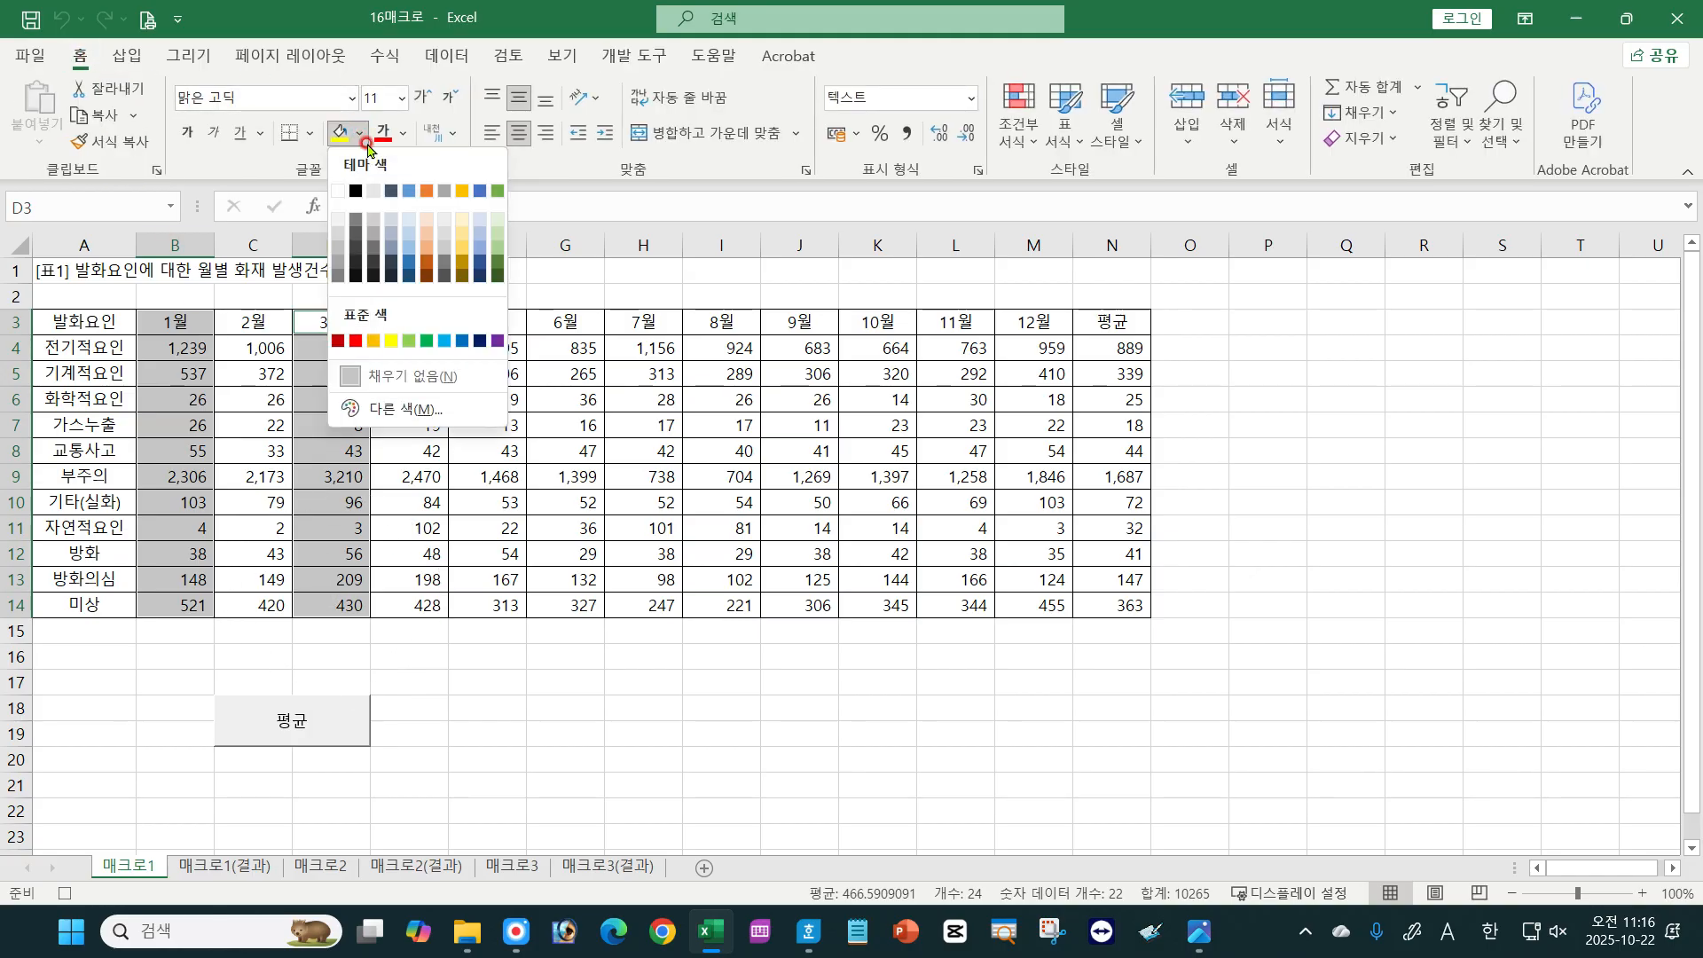
click(463, 343)
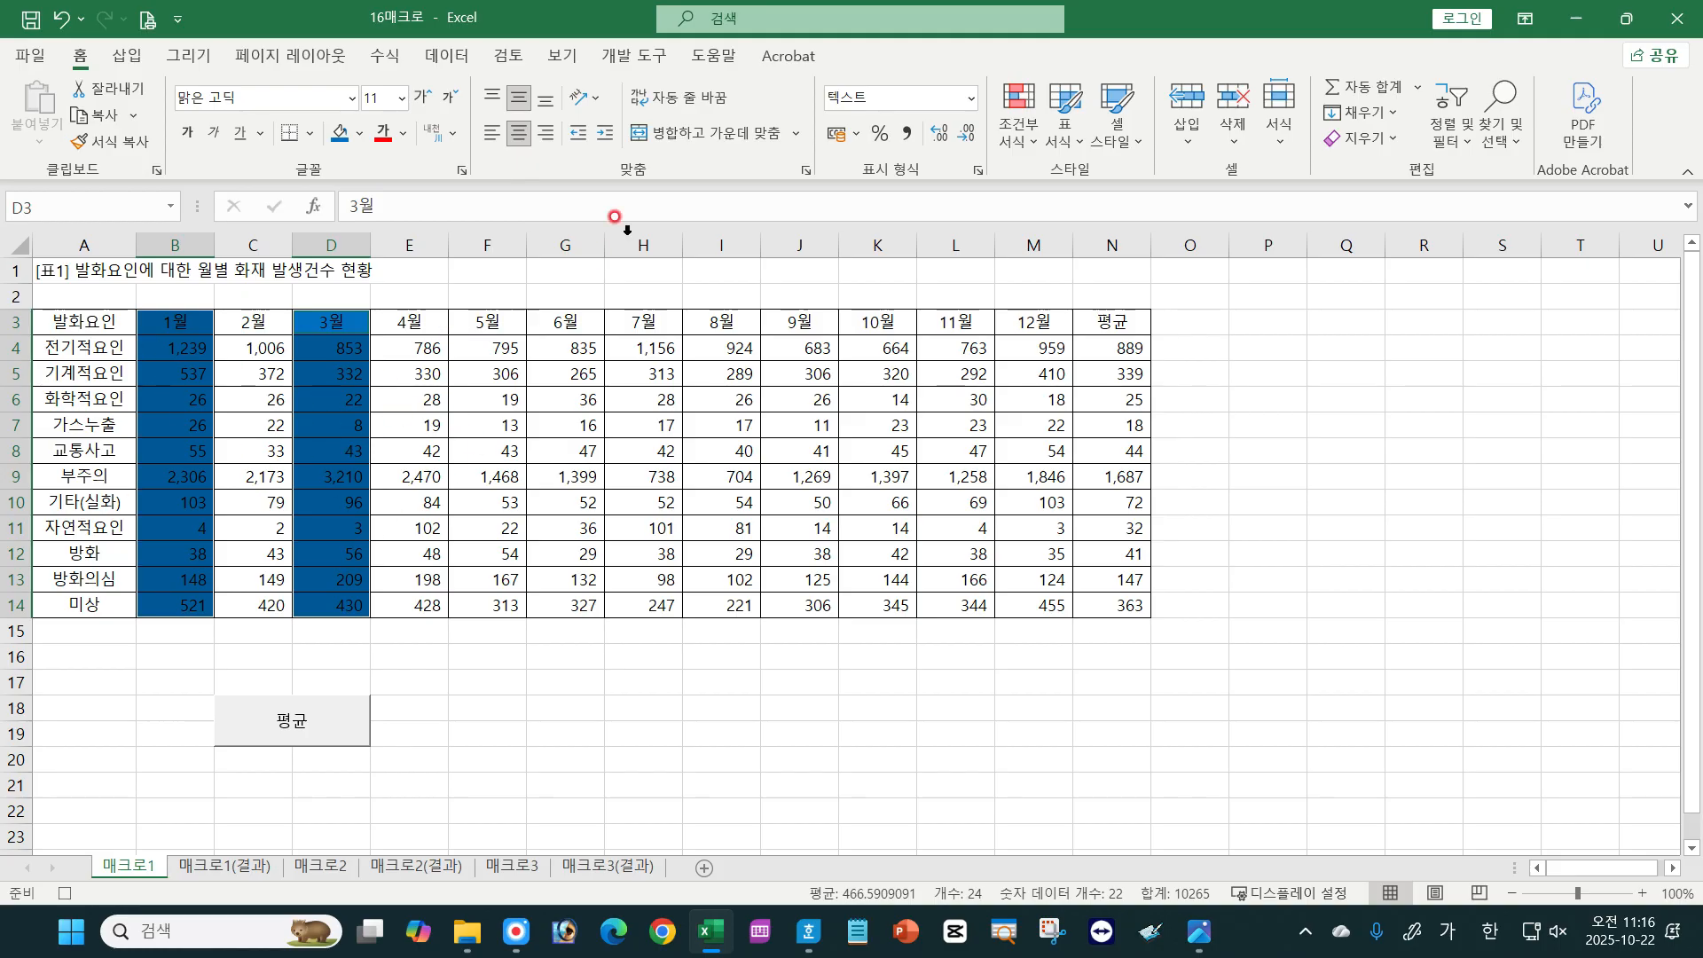
Stop recording the 서식 macro and deselect the filled ranges by selecting an empty cell below the table.
click(646, 58)
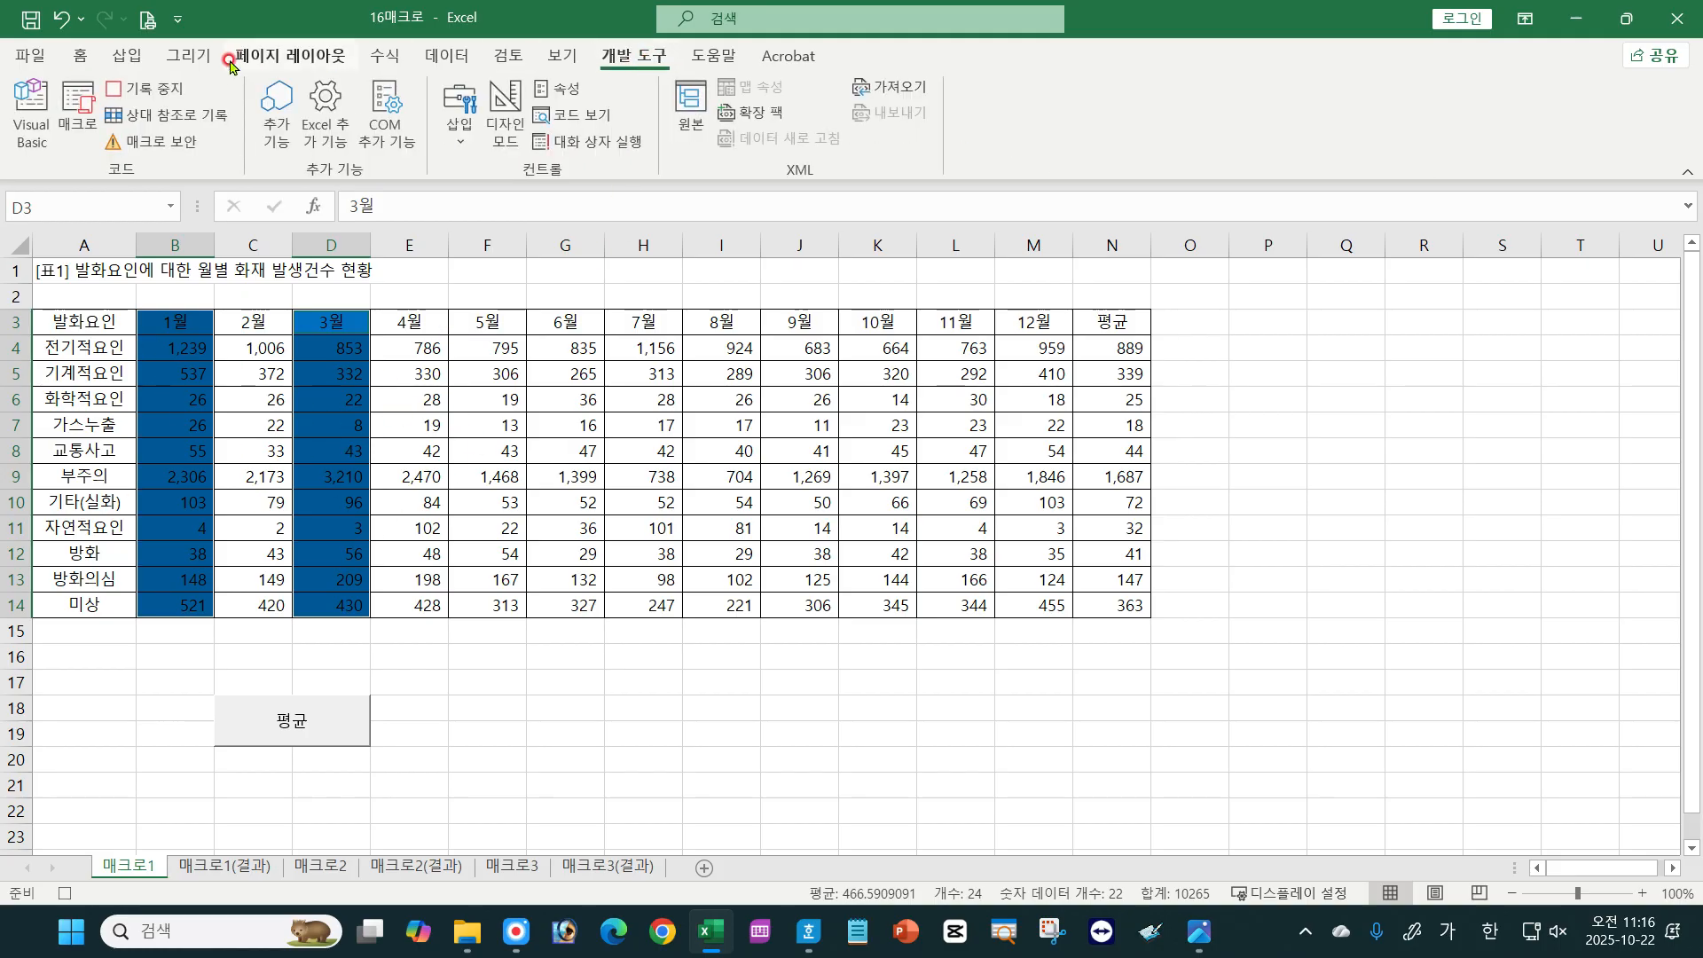
click(175, 92)
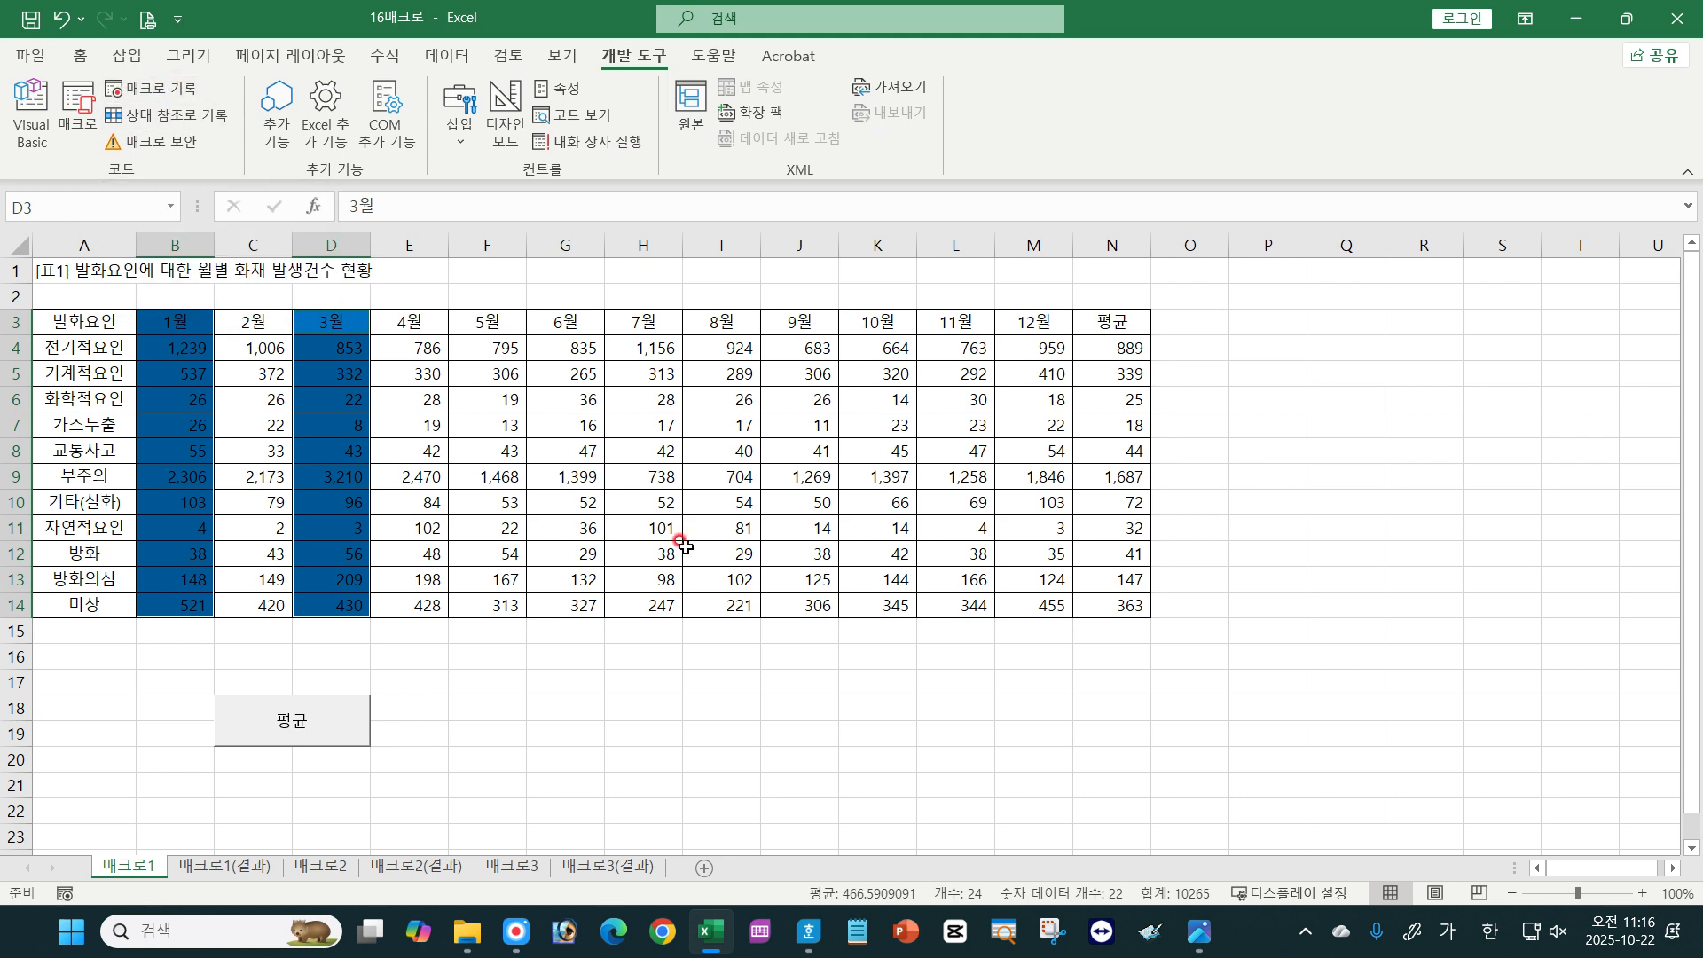
click(594, 679)
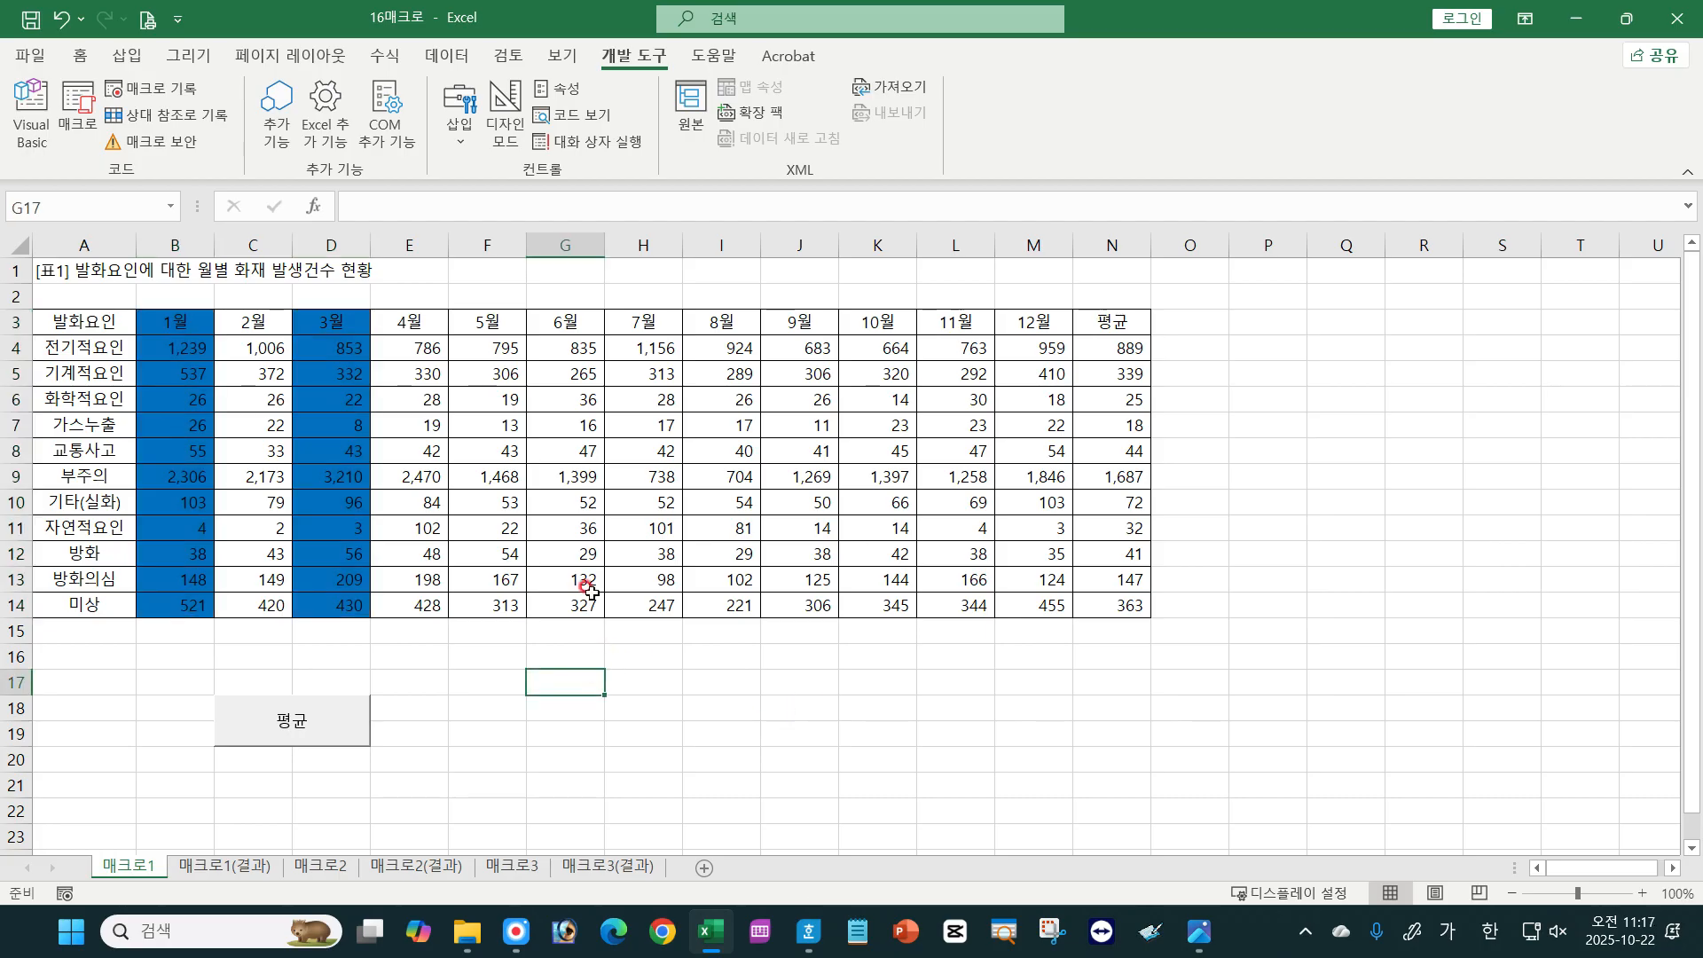
Switch to Photos to read the rectangle and 서식 macro assignment requirements in 01-181.jpg, and return to Excel.
click(1198, 931)
click(1157, 863)
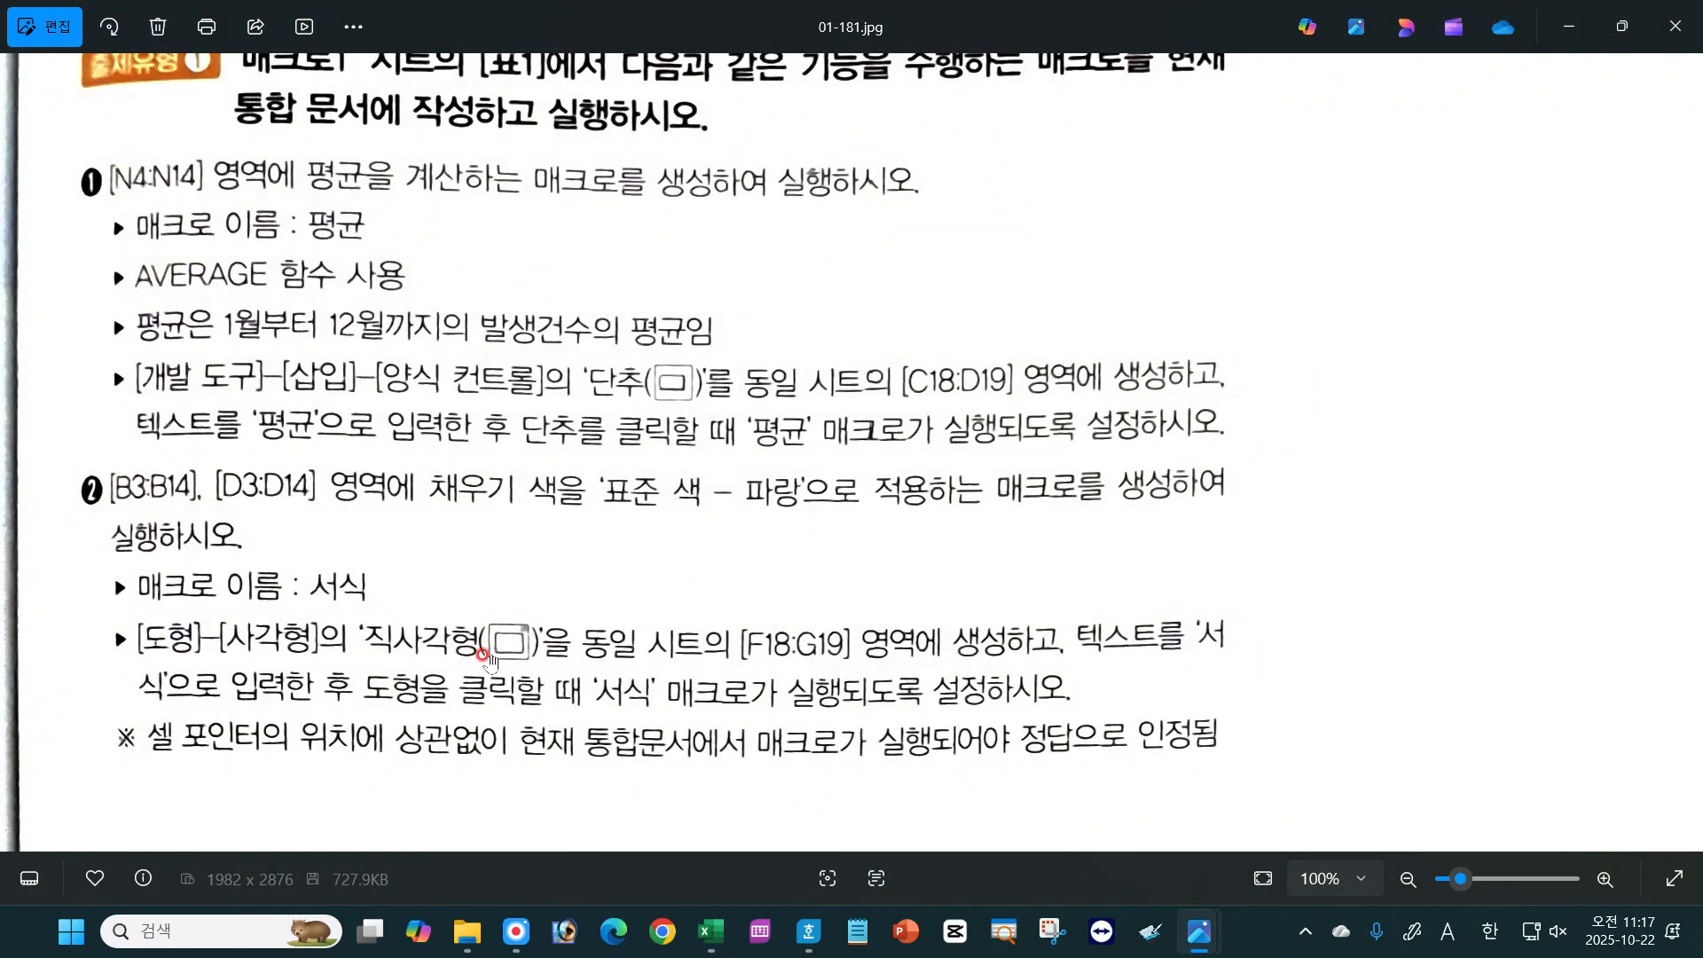
scroll(488, 717, down, 1)
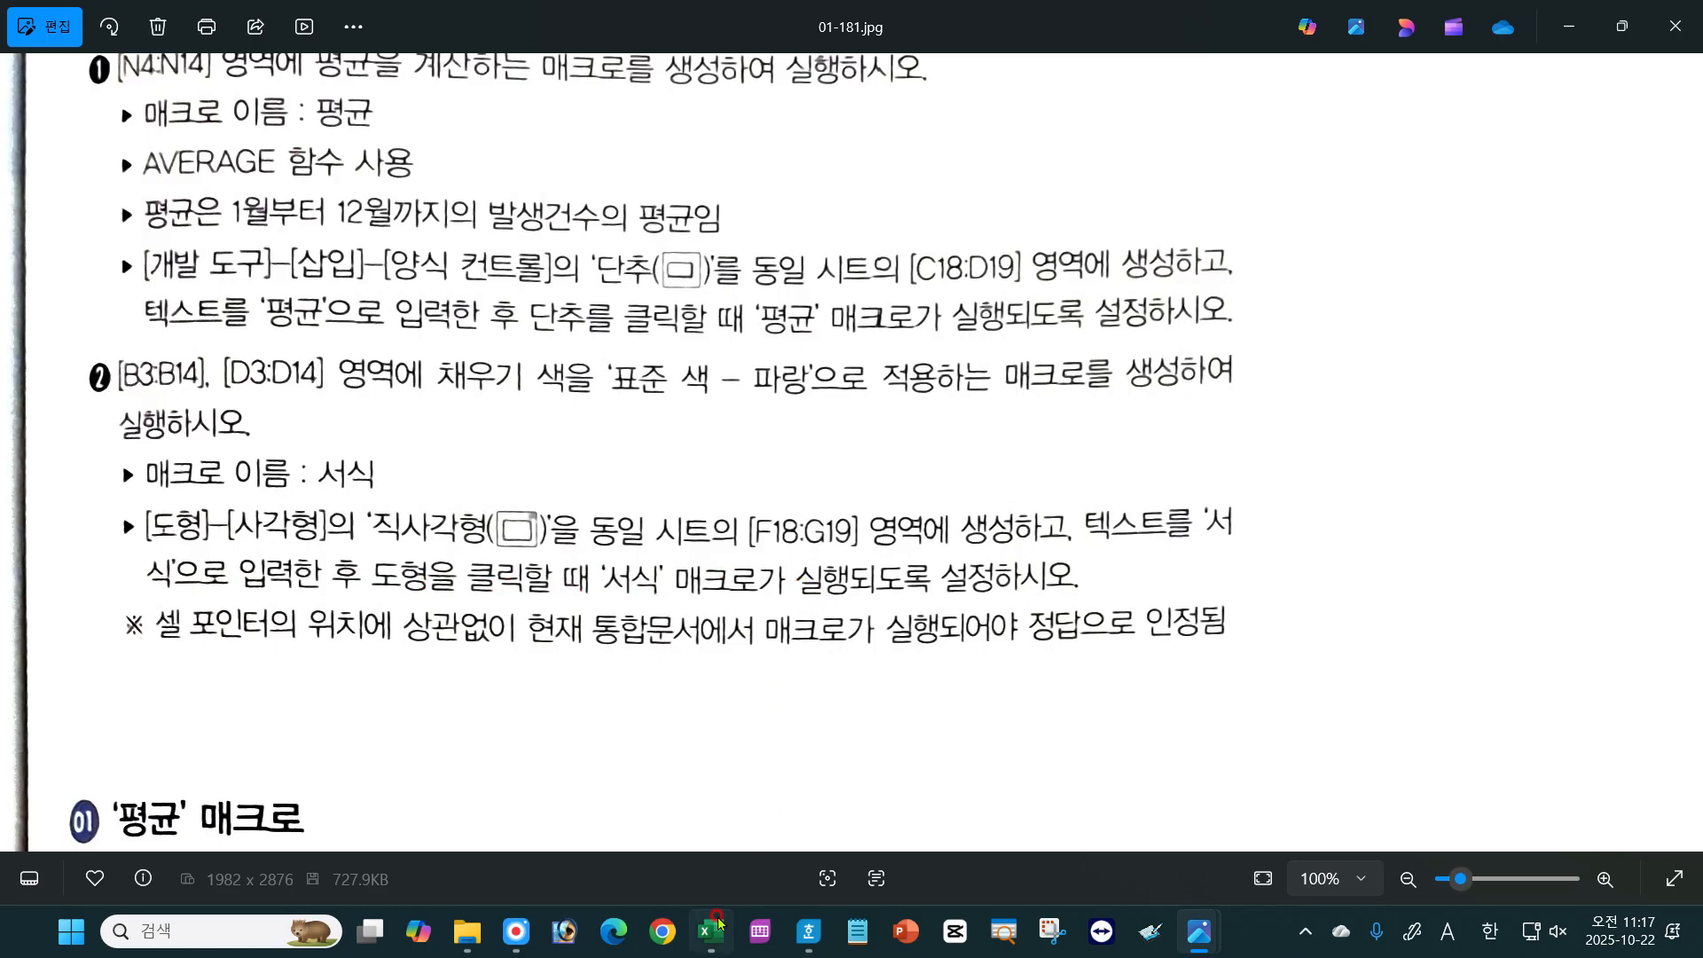
click(710, 945)
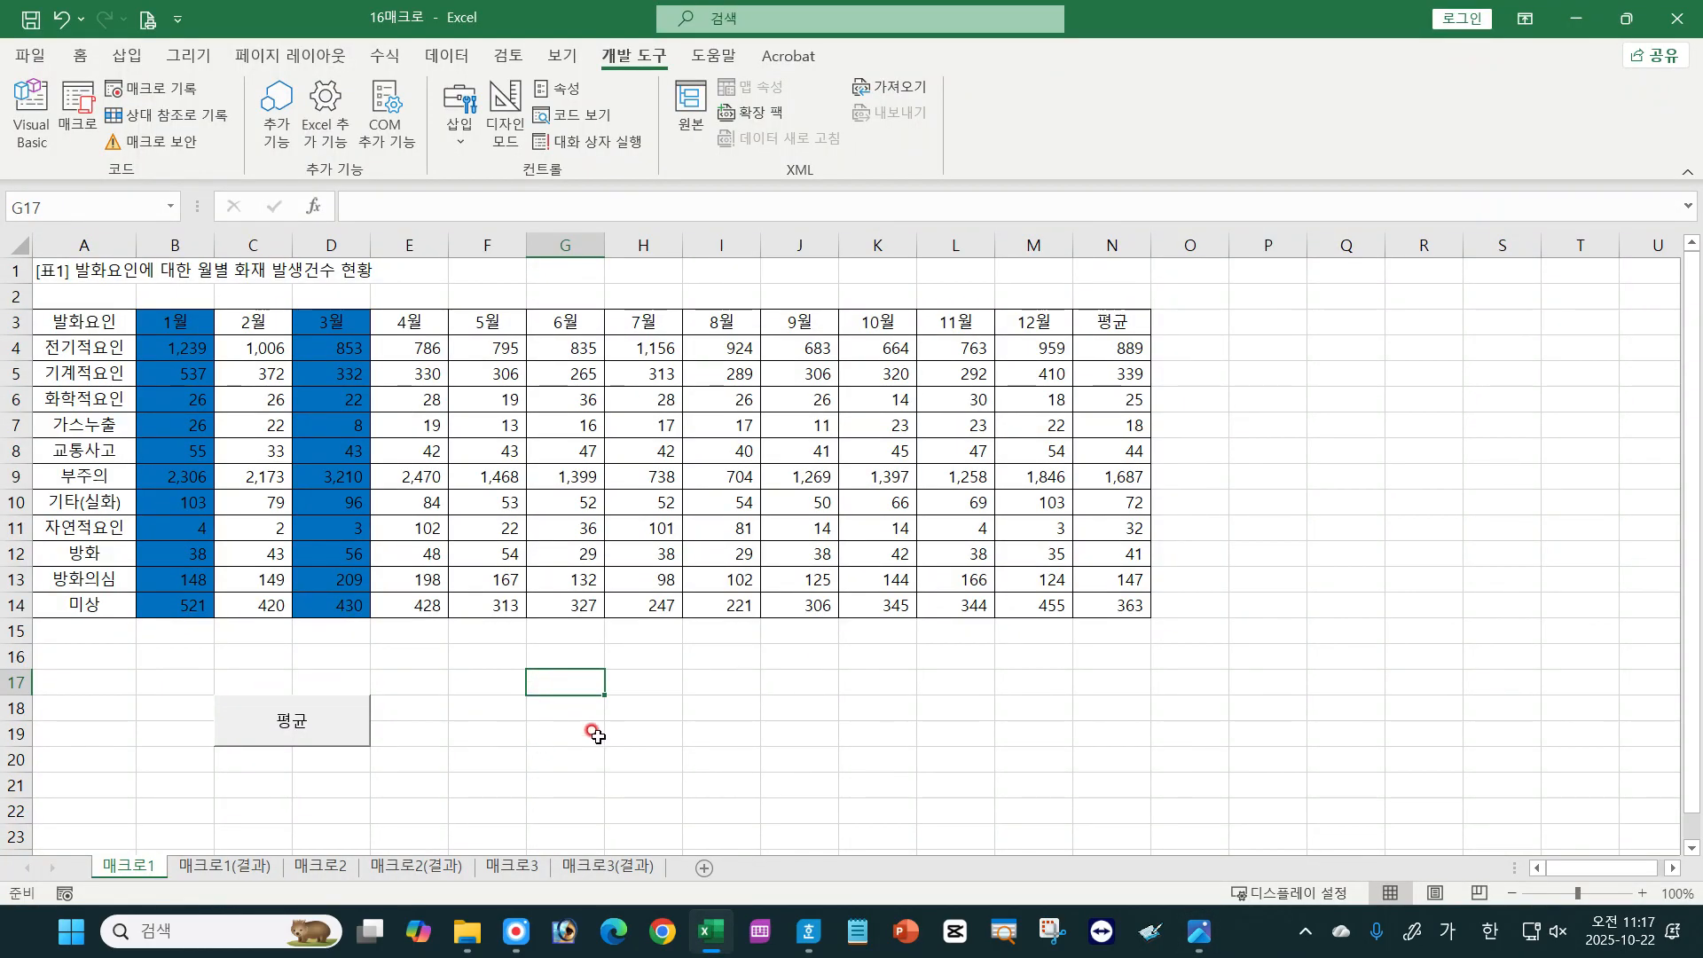
Draw a rectangle shape aligned exactly to the cell range F18:G19.
click(545, 706)
click(464, 710)
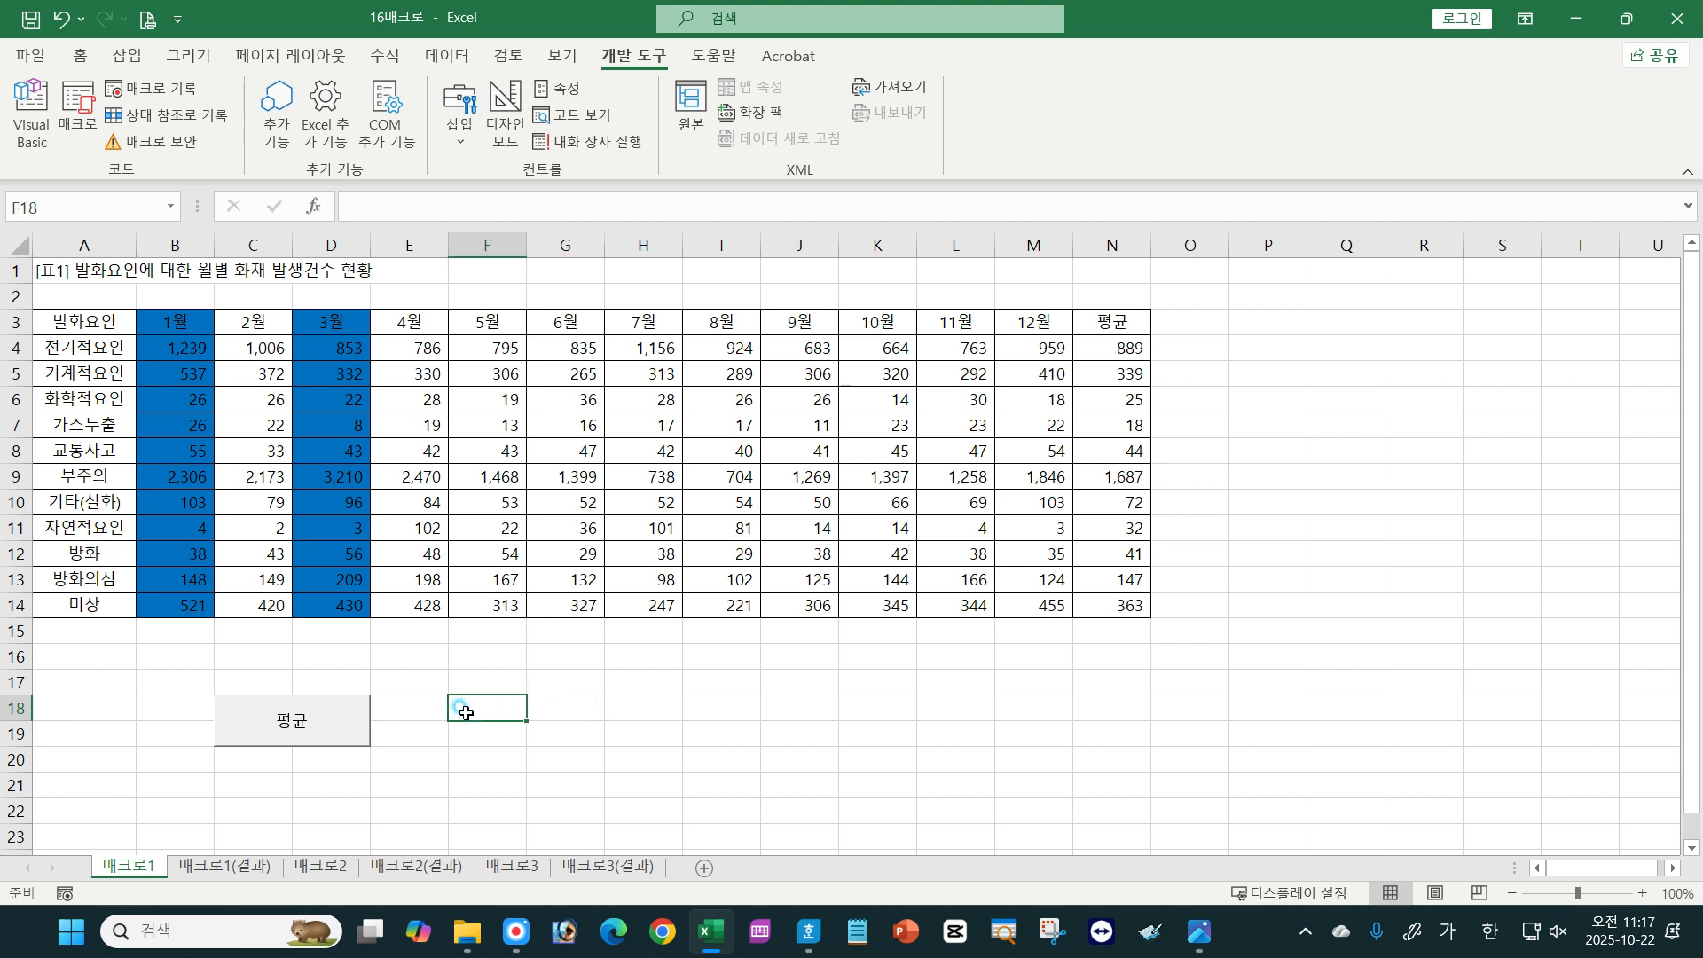
mouse_move(466, 712)
mouse_down()
mouse_move(539, 707)
mouse_move(542, 722)
mouse_move(486, 725)
mouse_up()
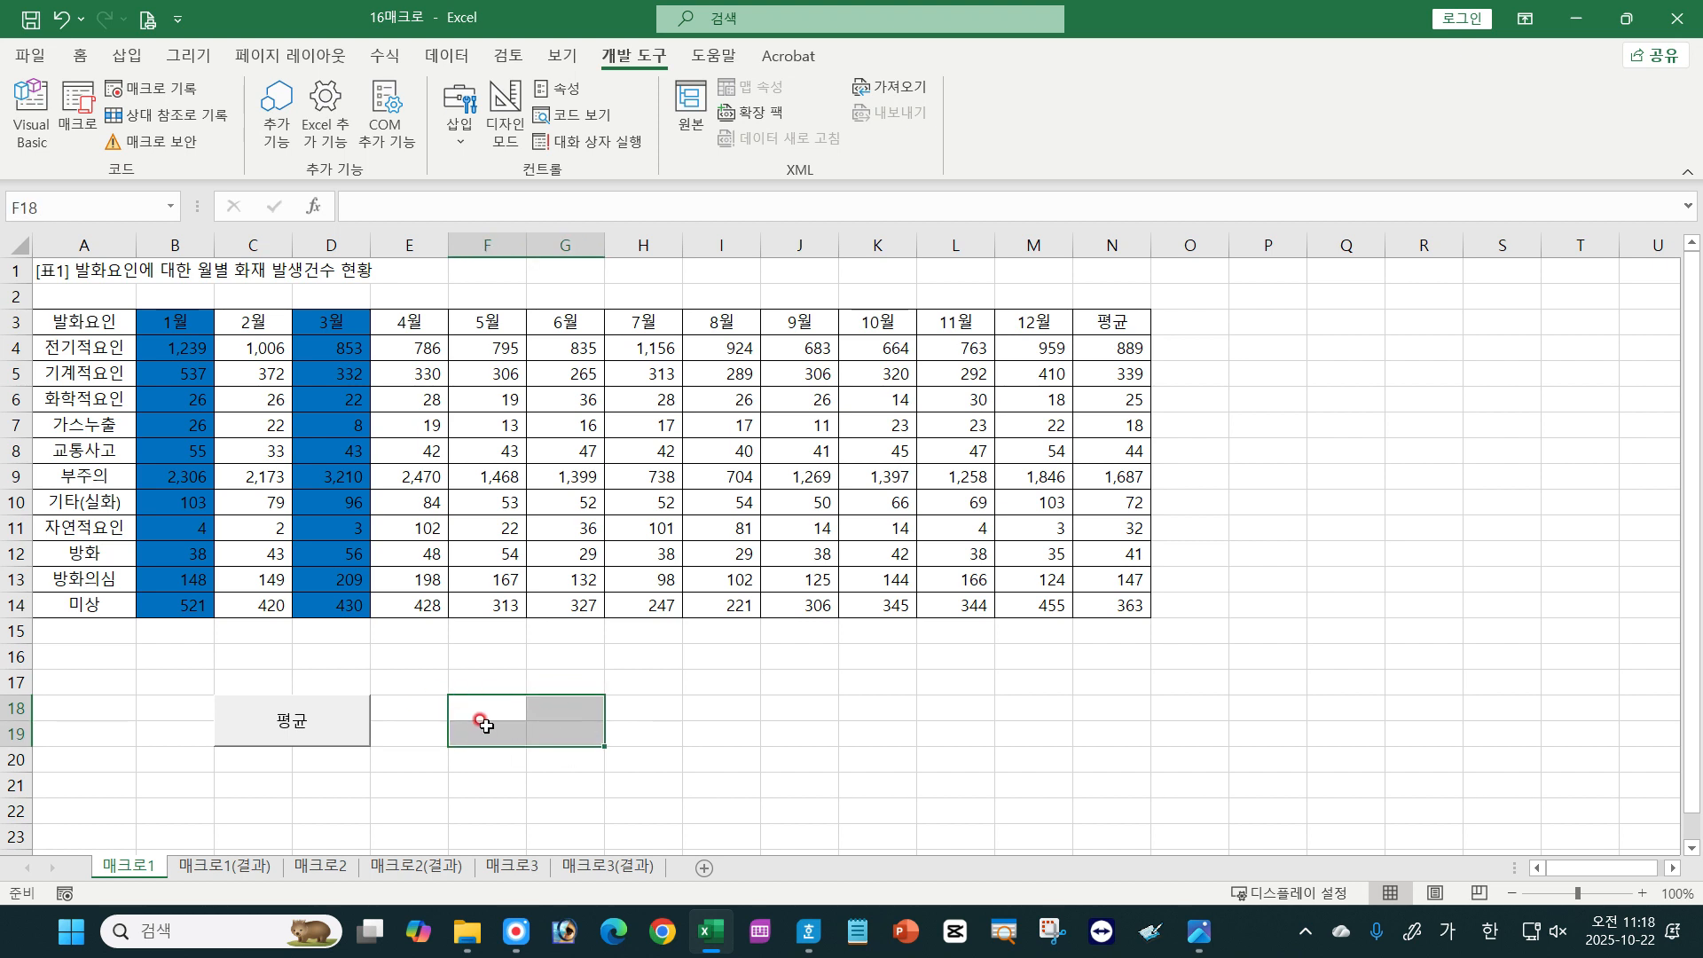
click(126, 55)
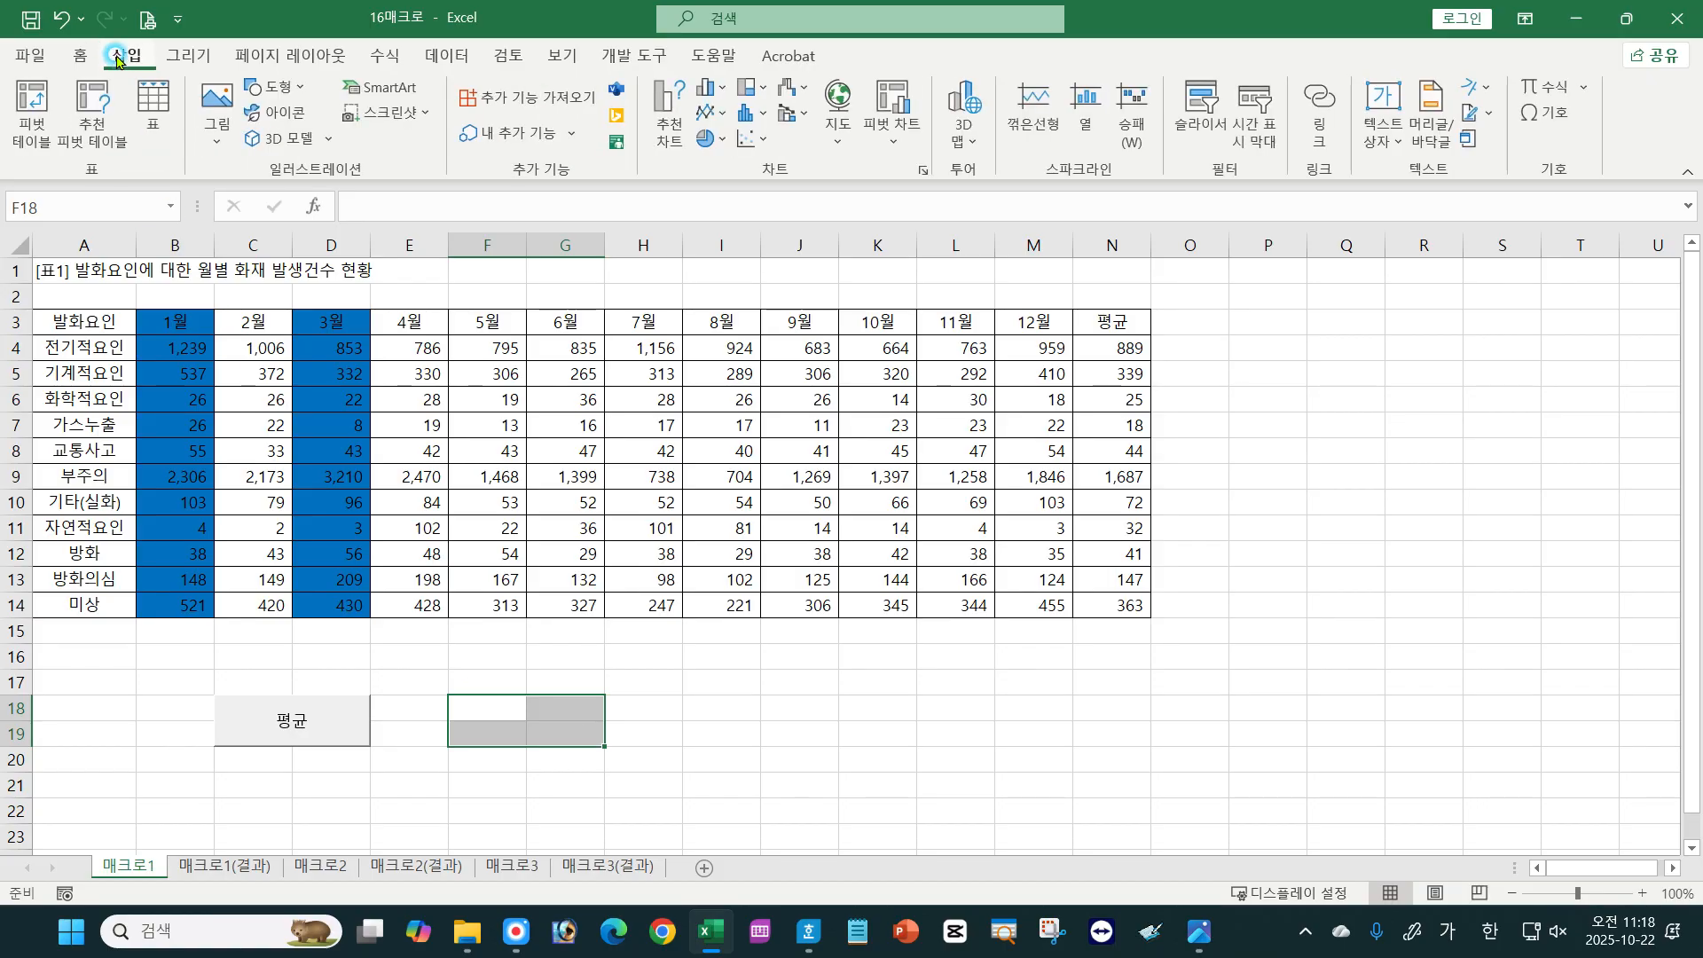
click(266, 92)
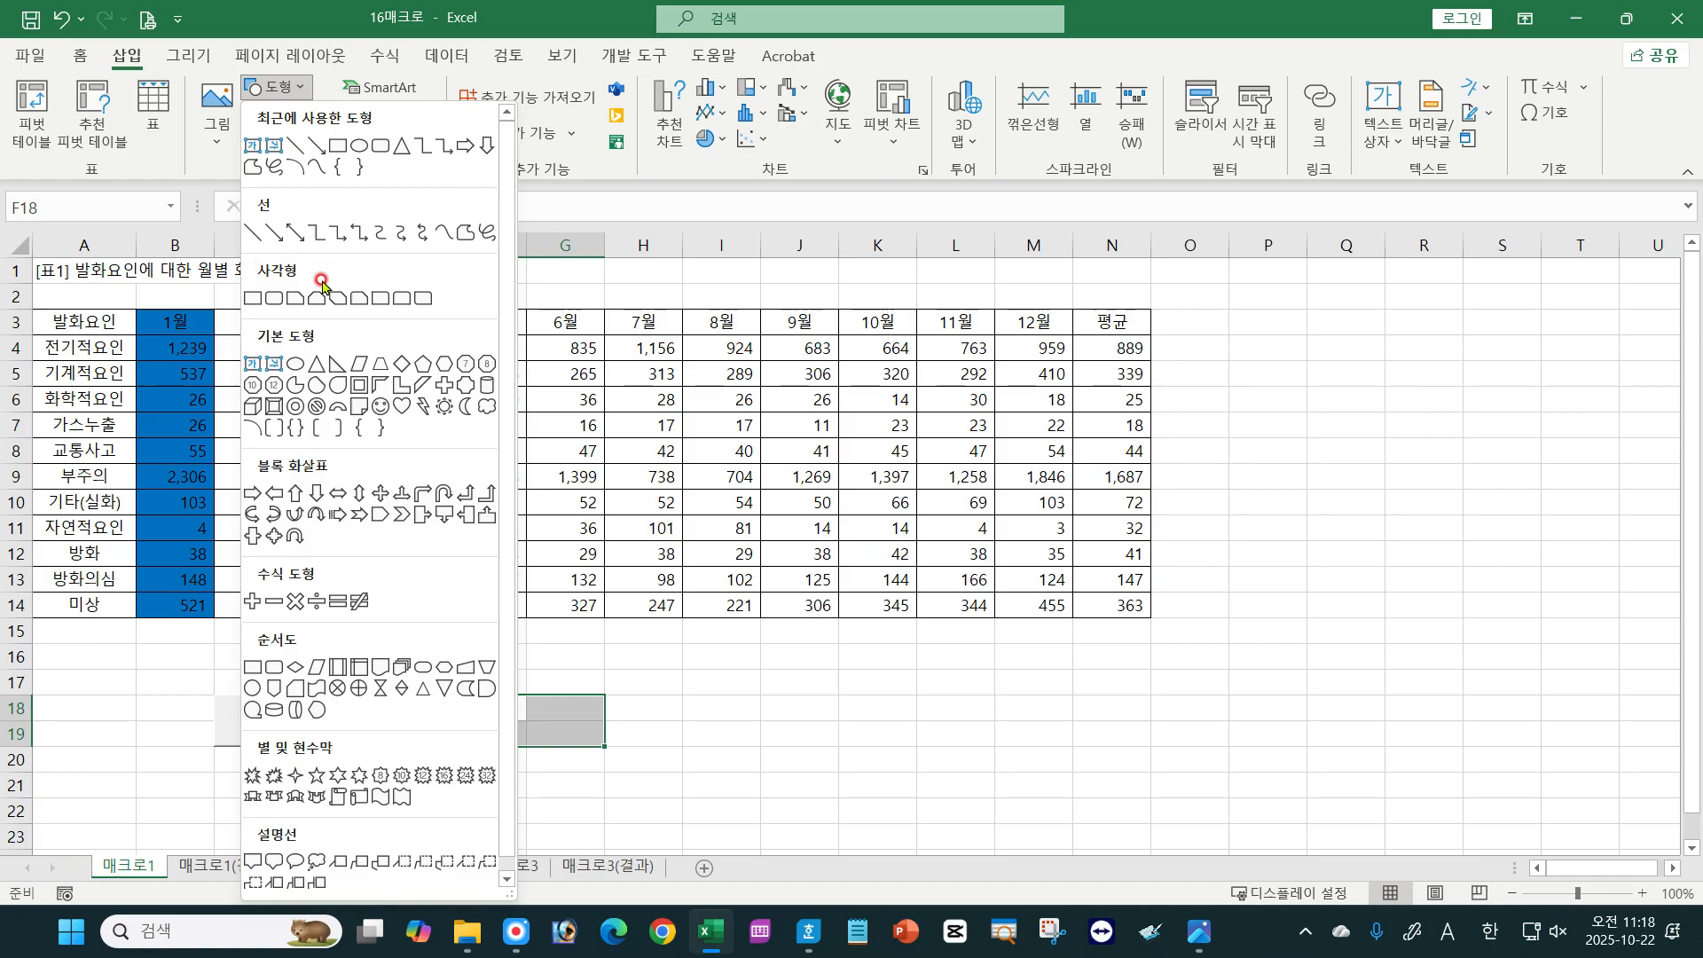
click(255, 298)
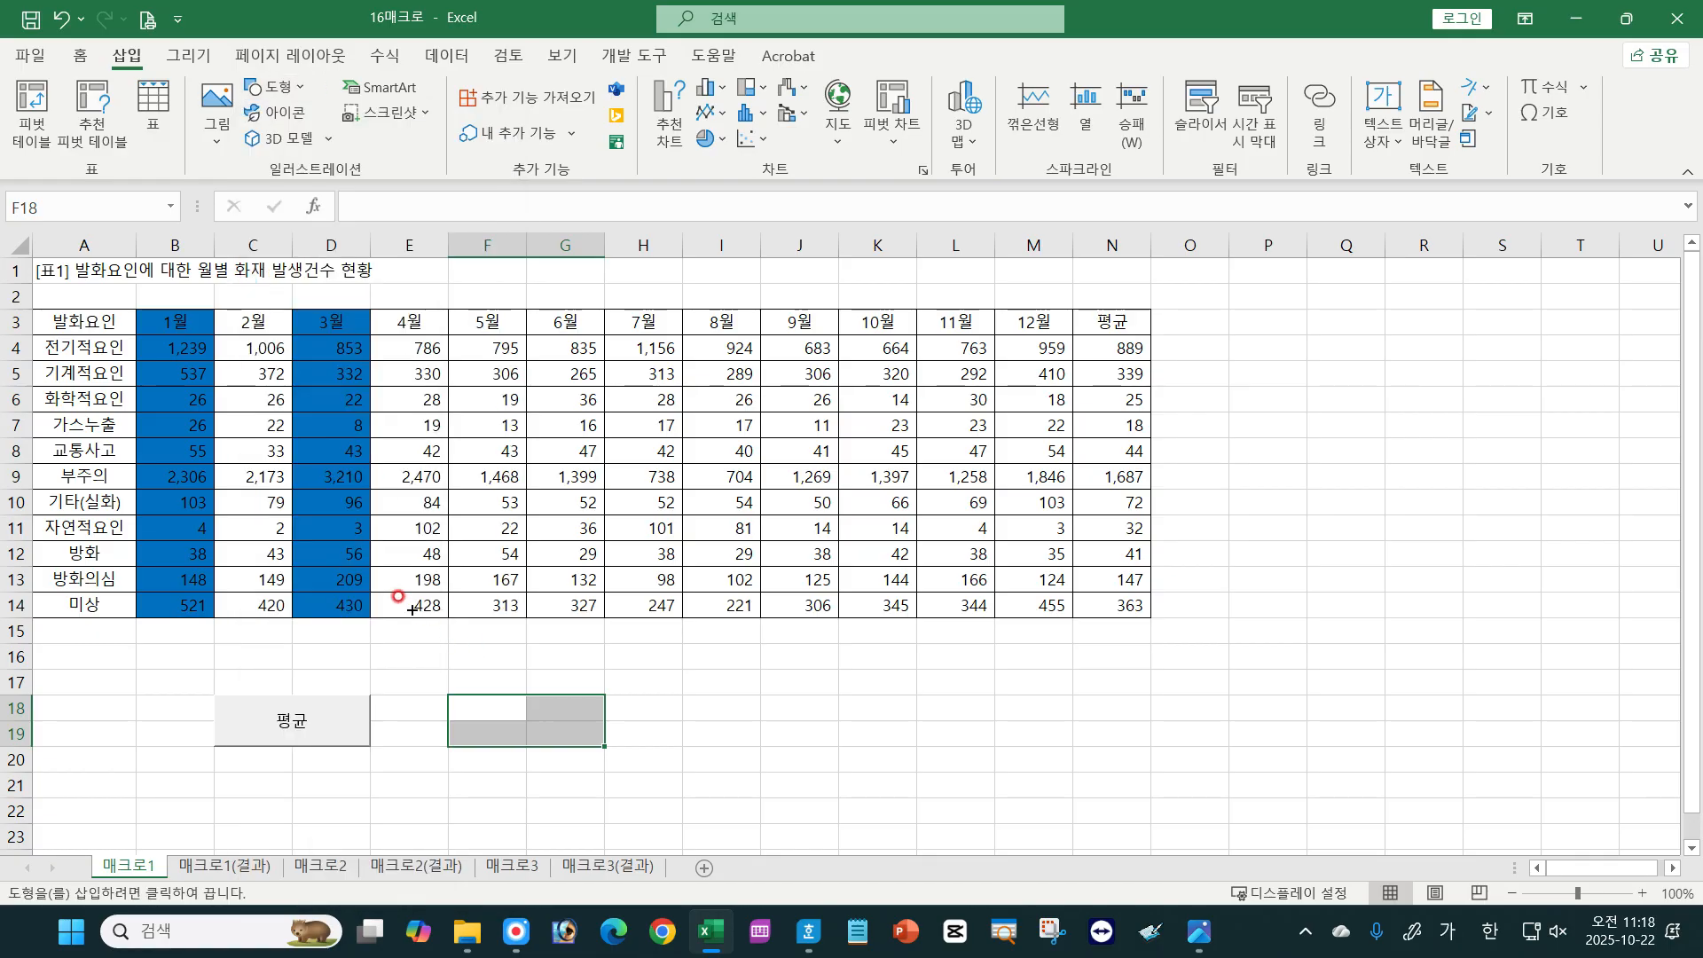
key(alt)
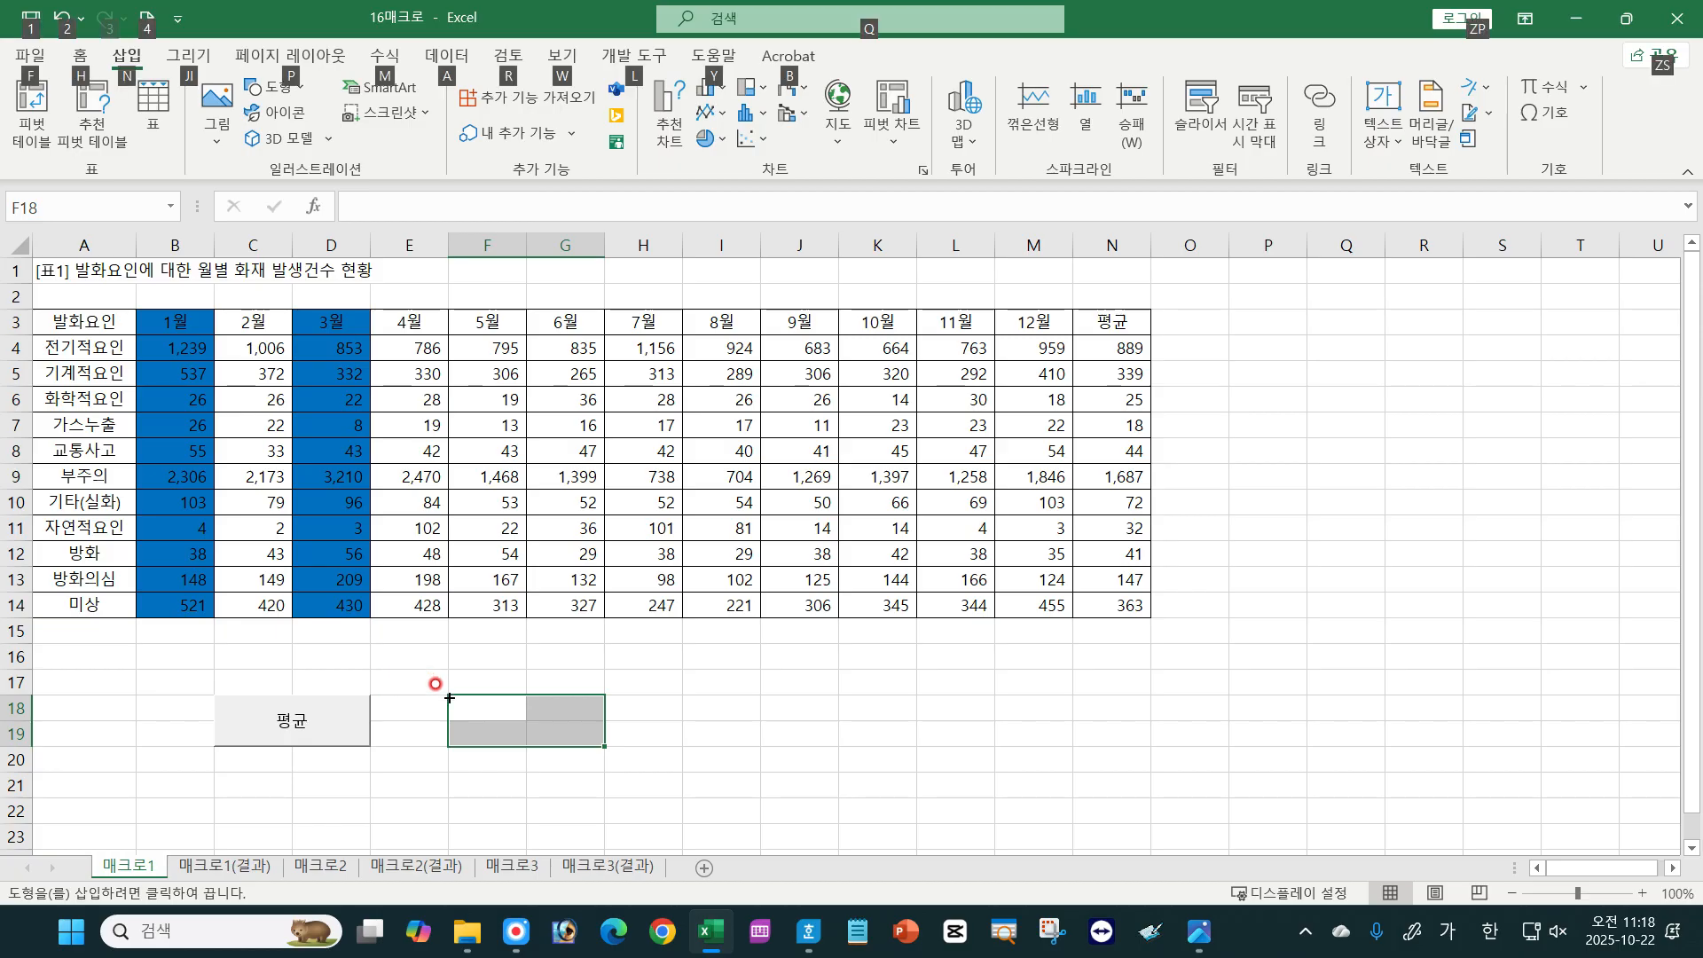
drag(447, 693, 614, 743)
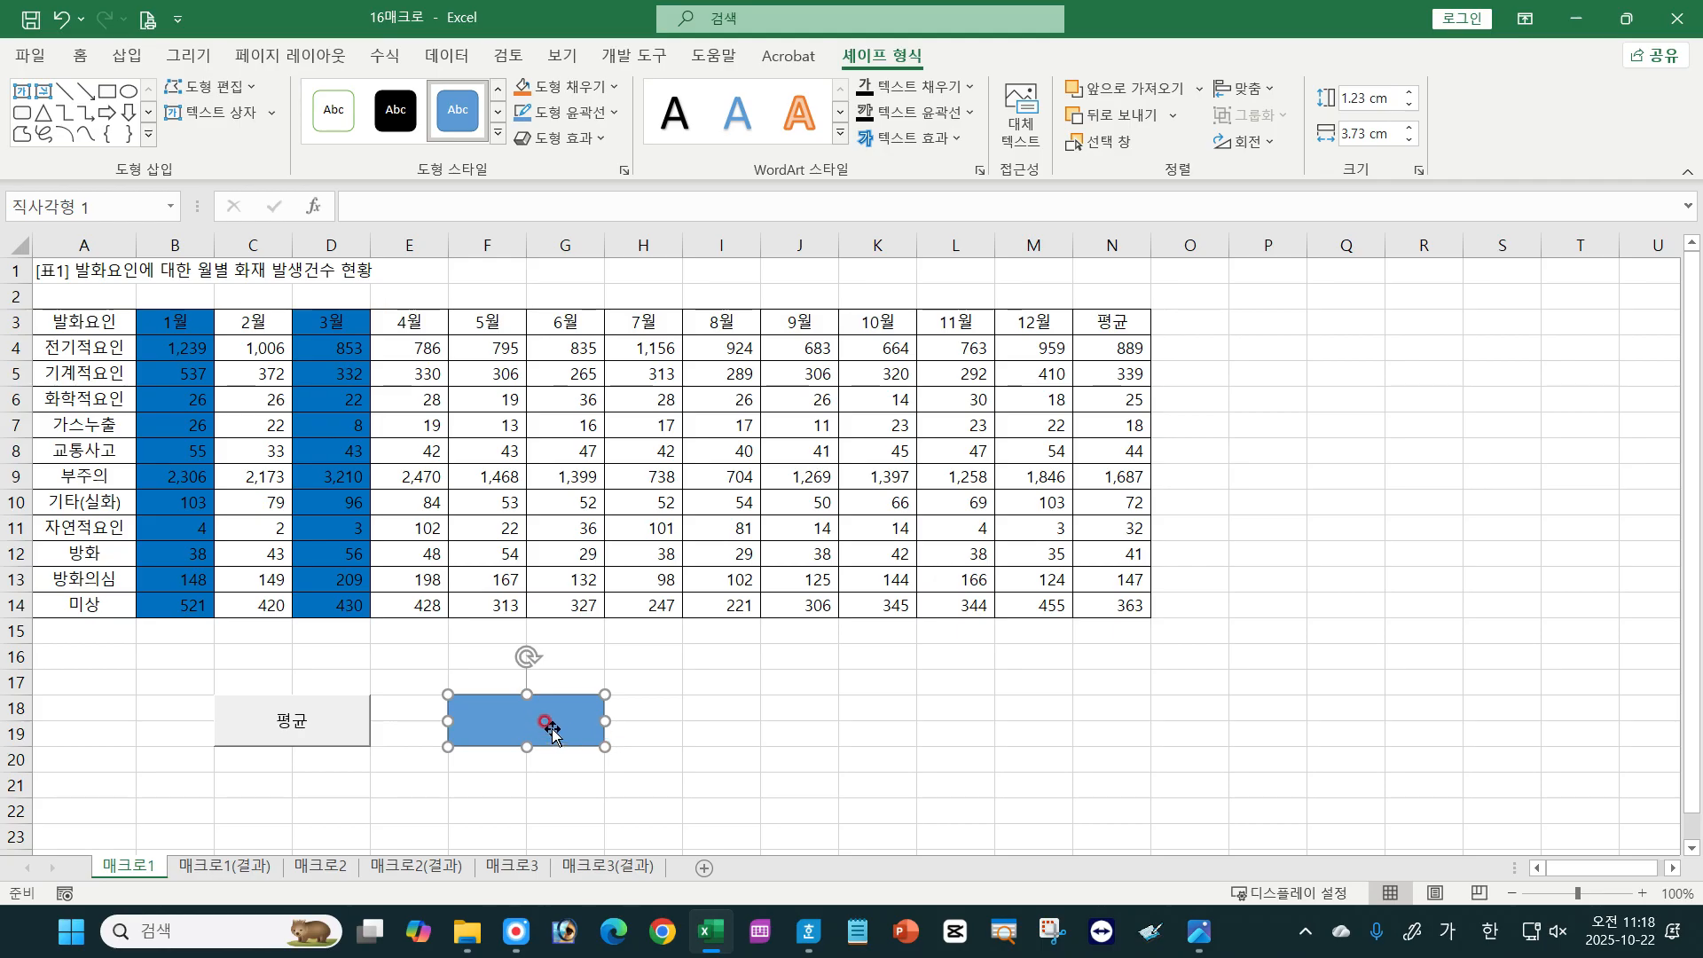
Enter the text 서식 in the rectangle, assign the 서식 macro to it, and deselect the shape.
text(식)
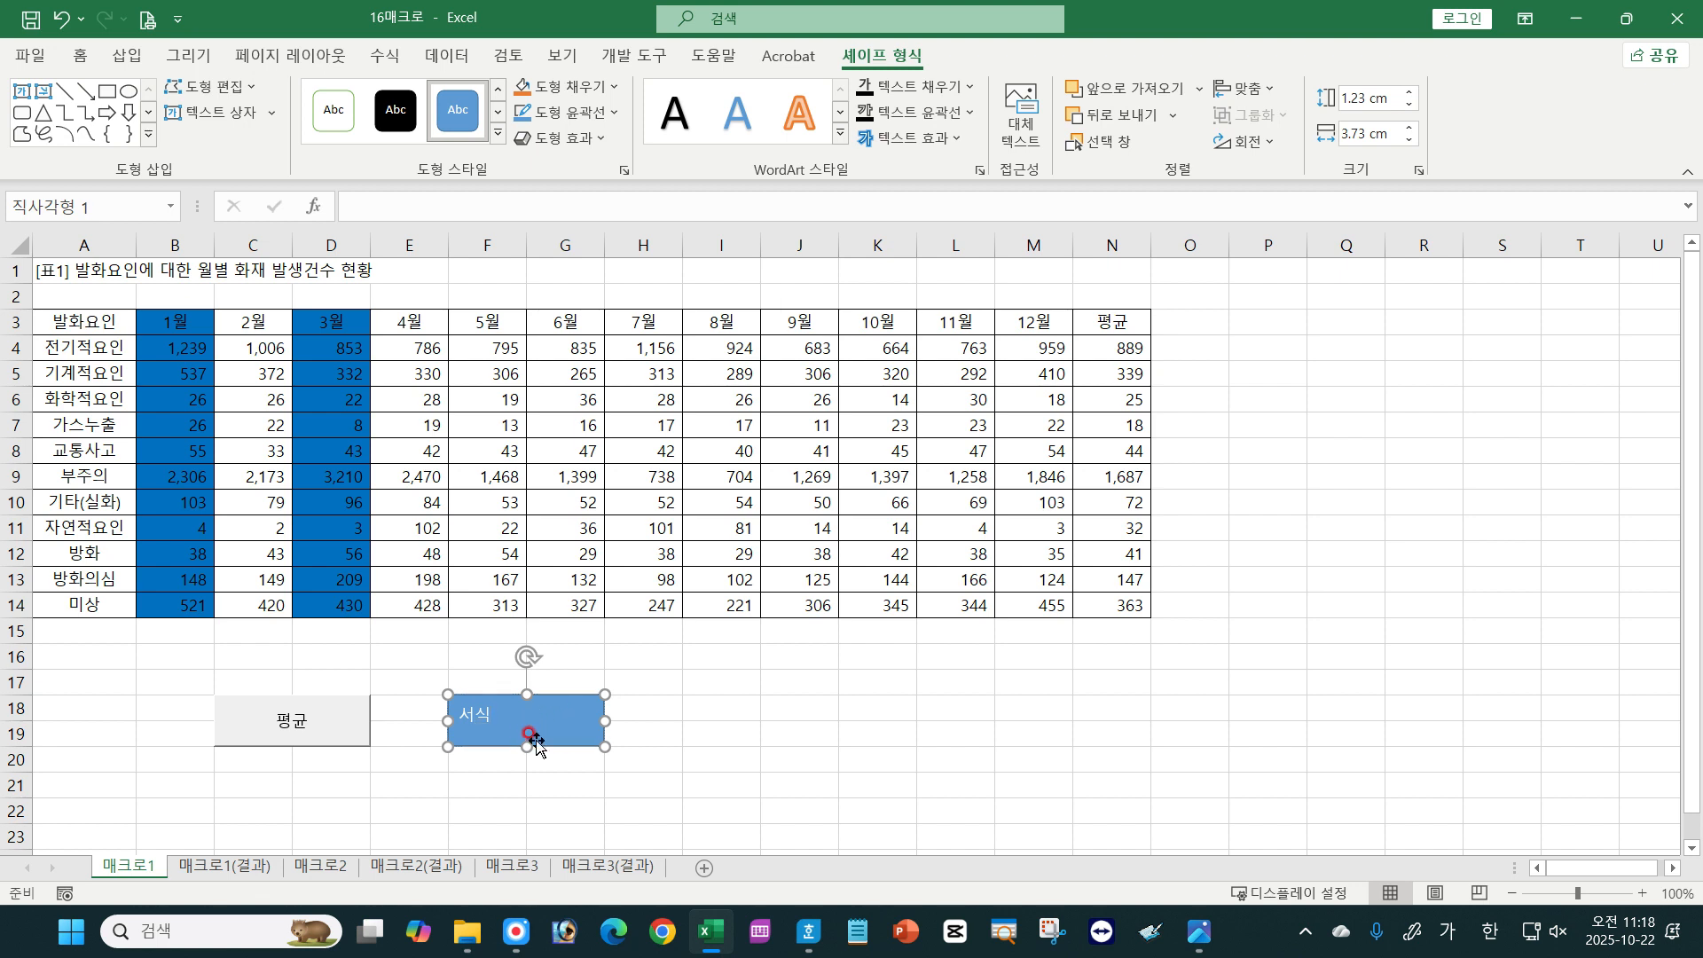
right_click(557, 714)
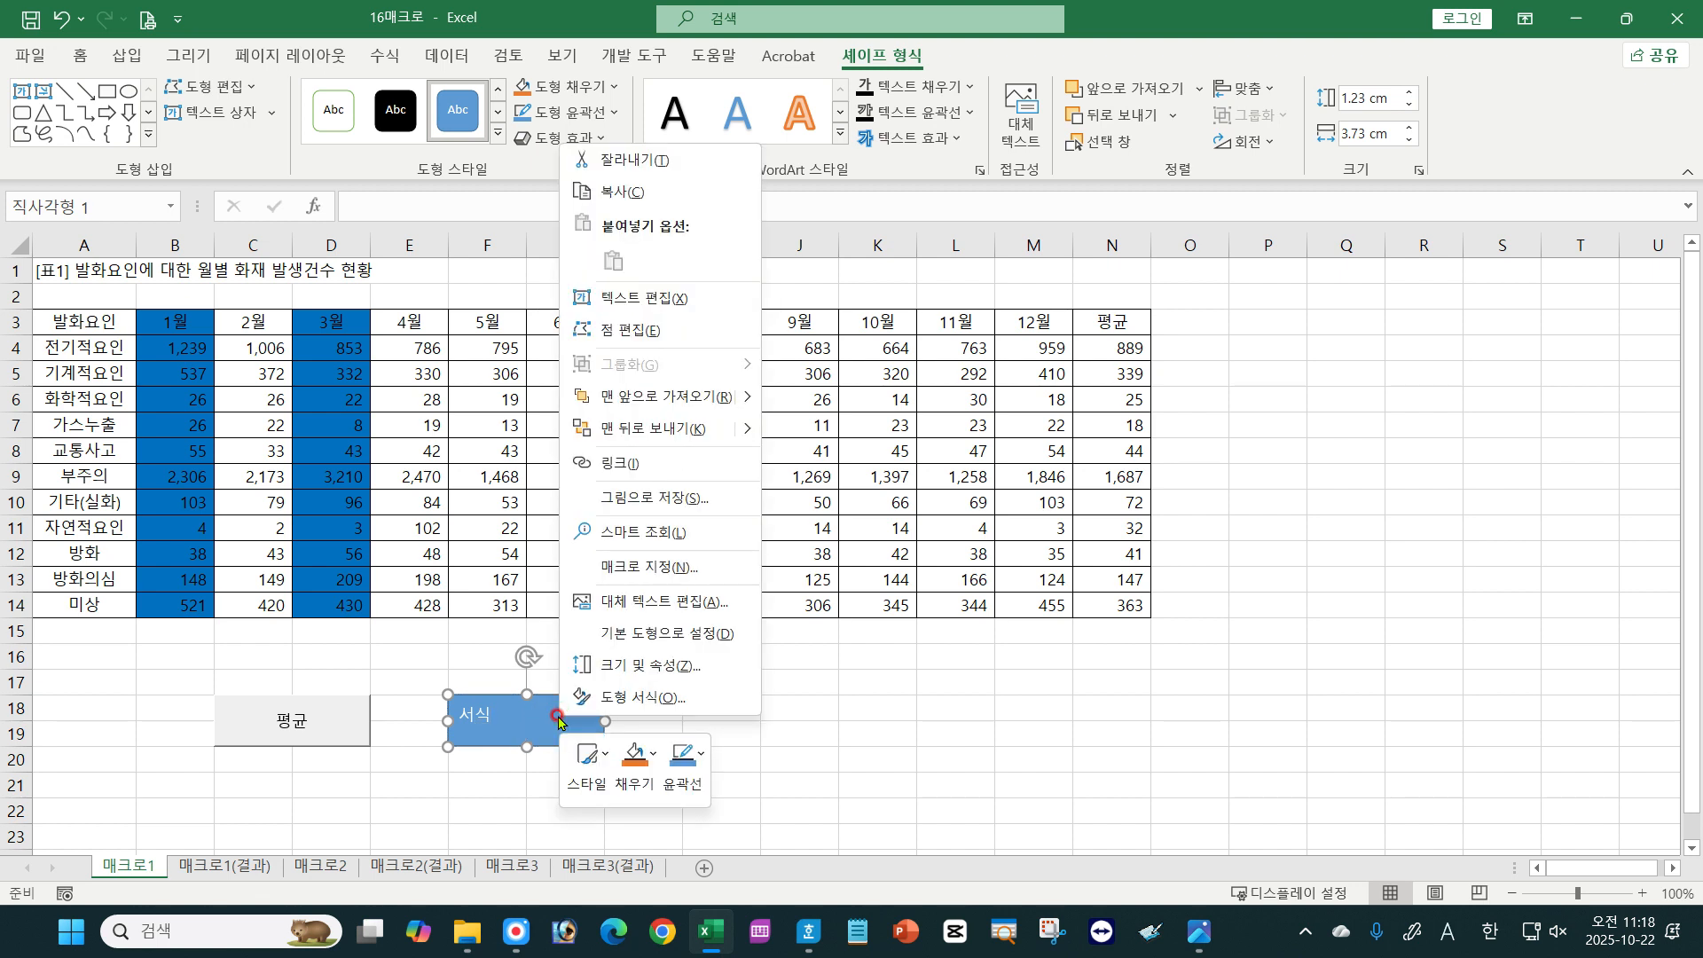
click(672, 564)
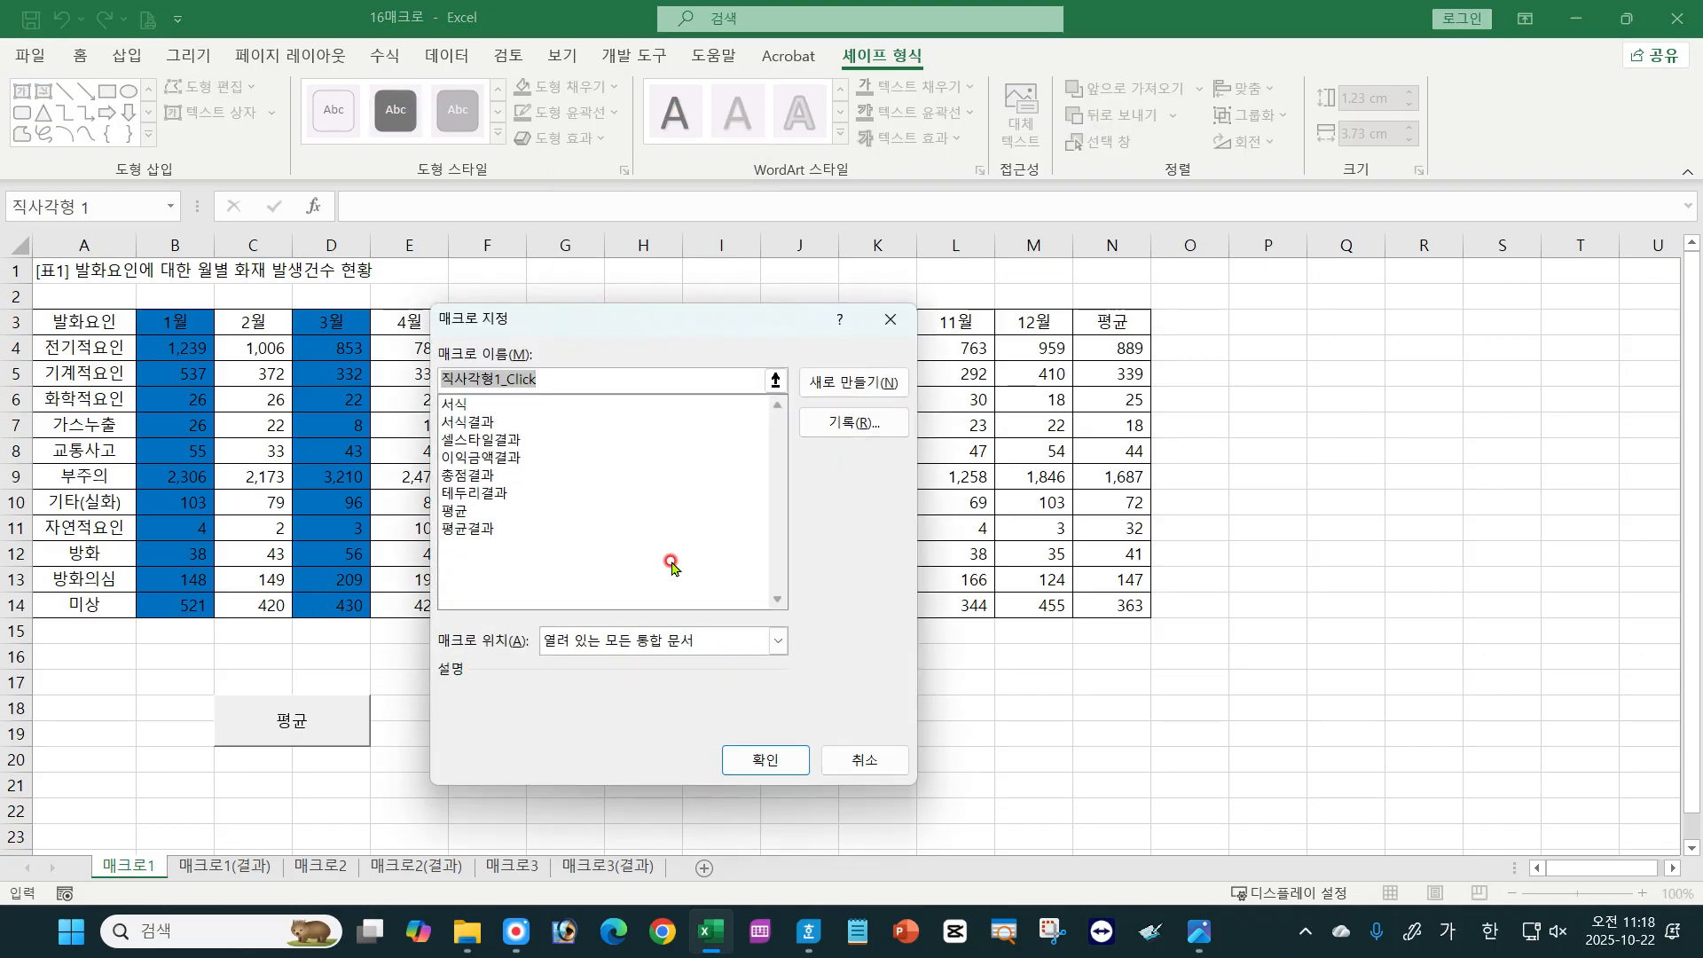
click(470, 406)
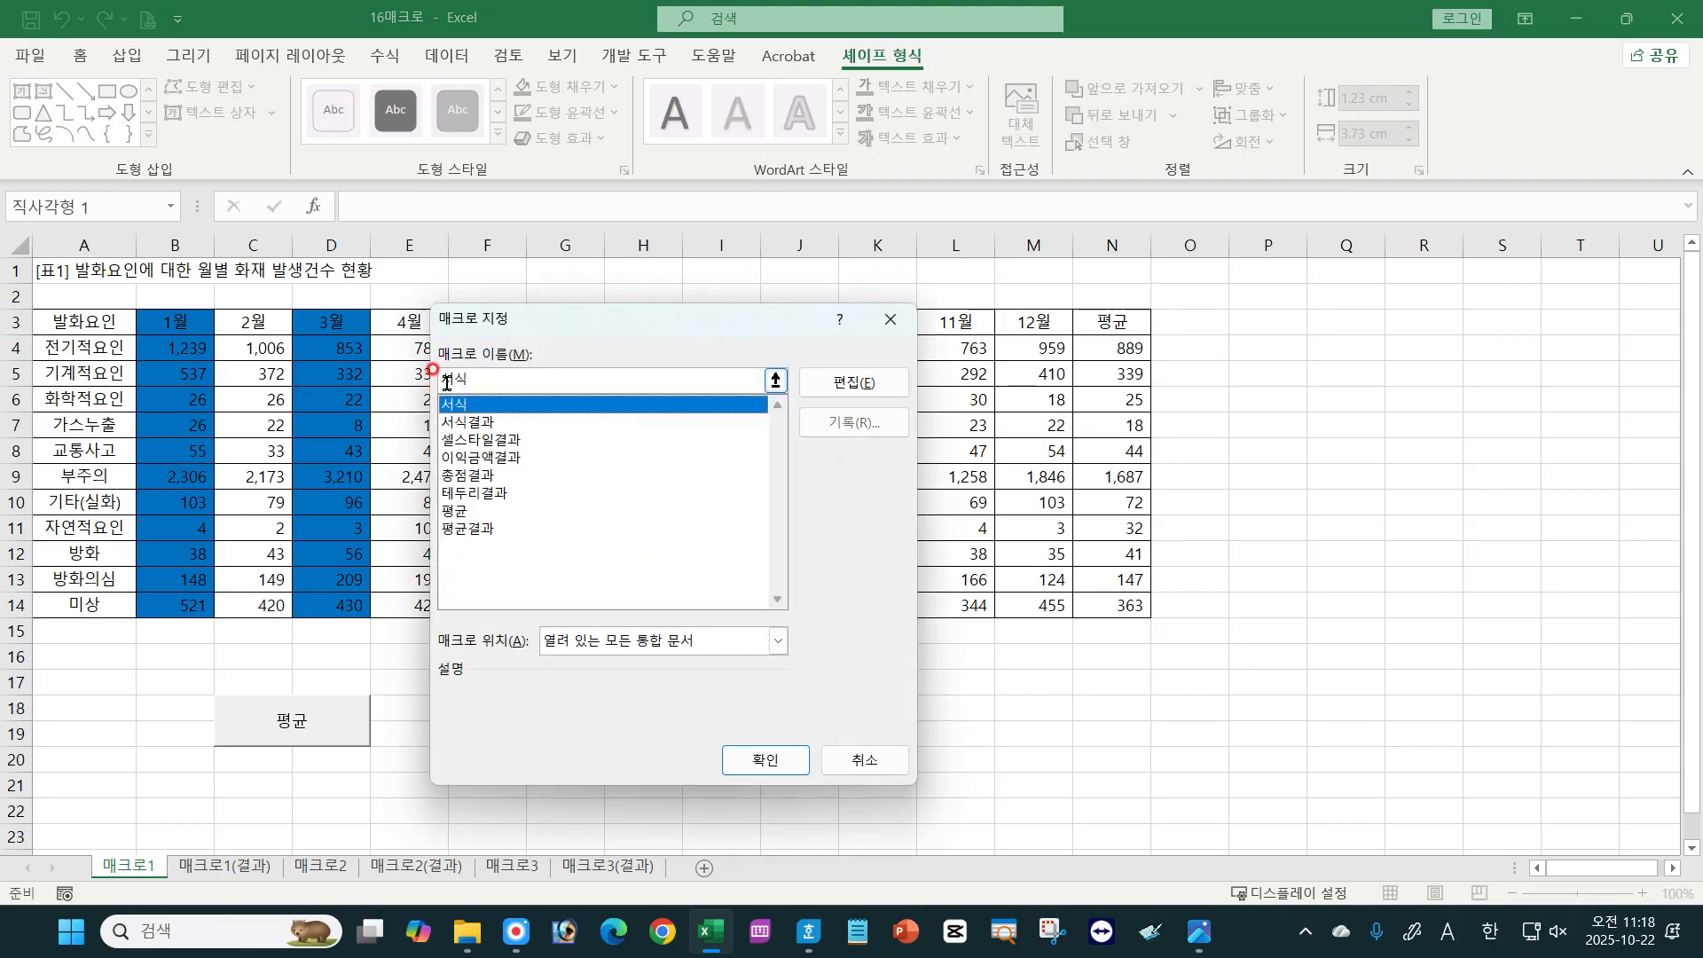
click(764, 760)
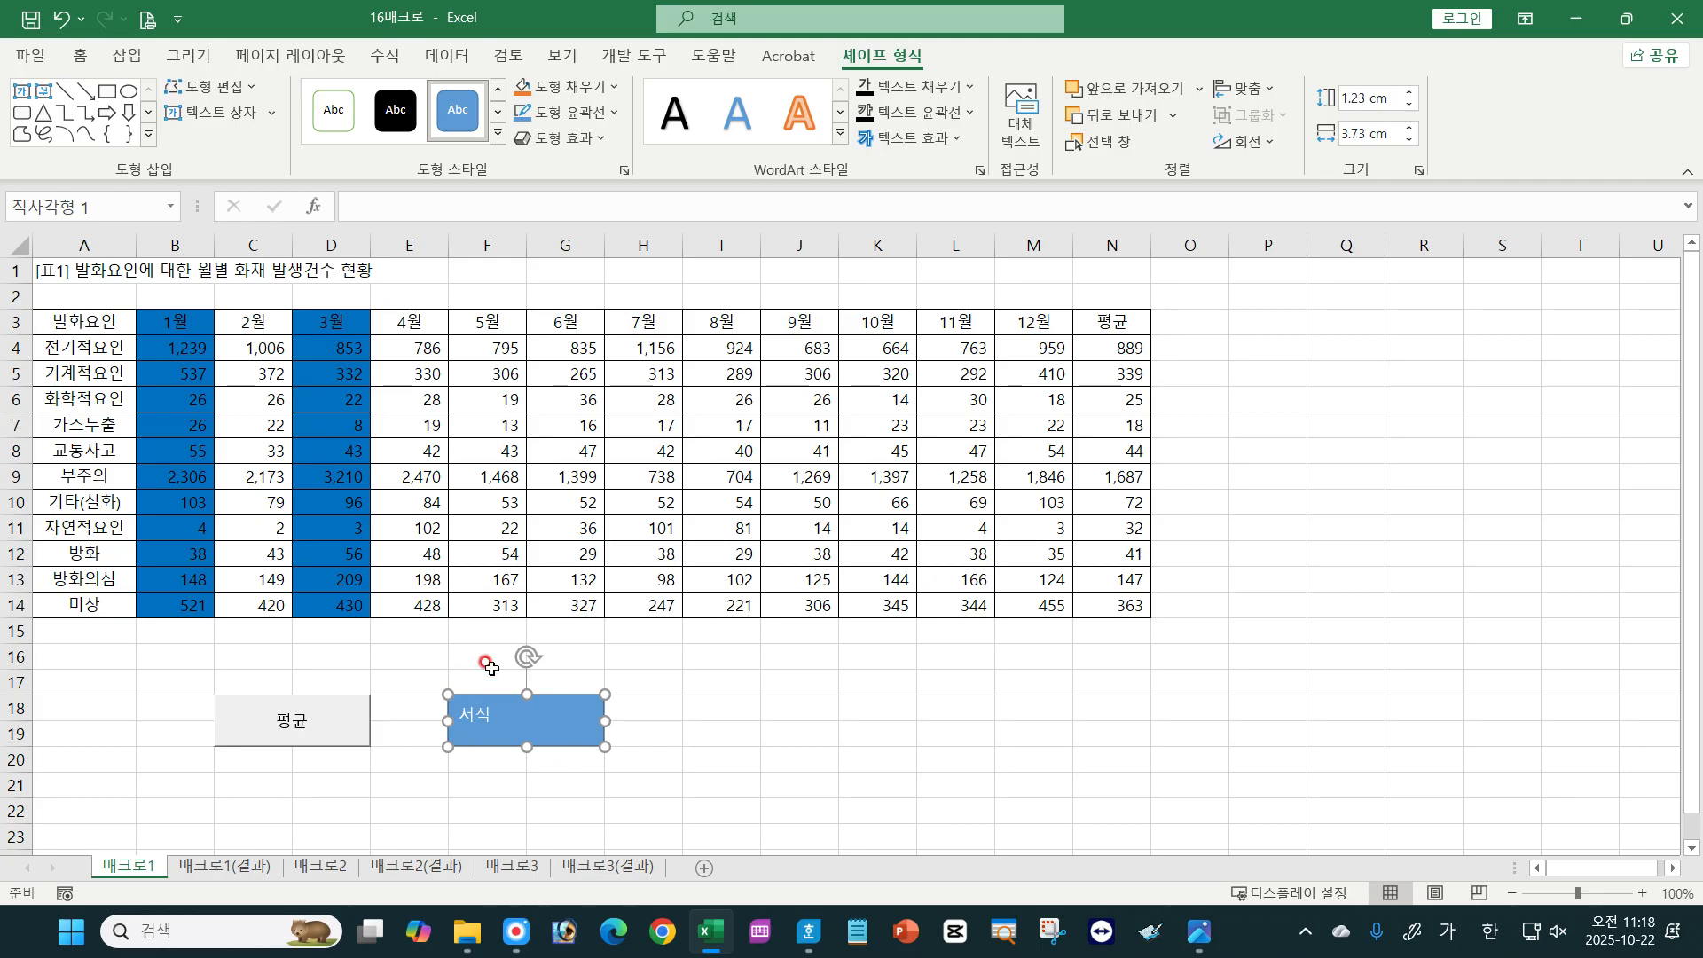
click(757, 732)
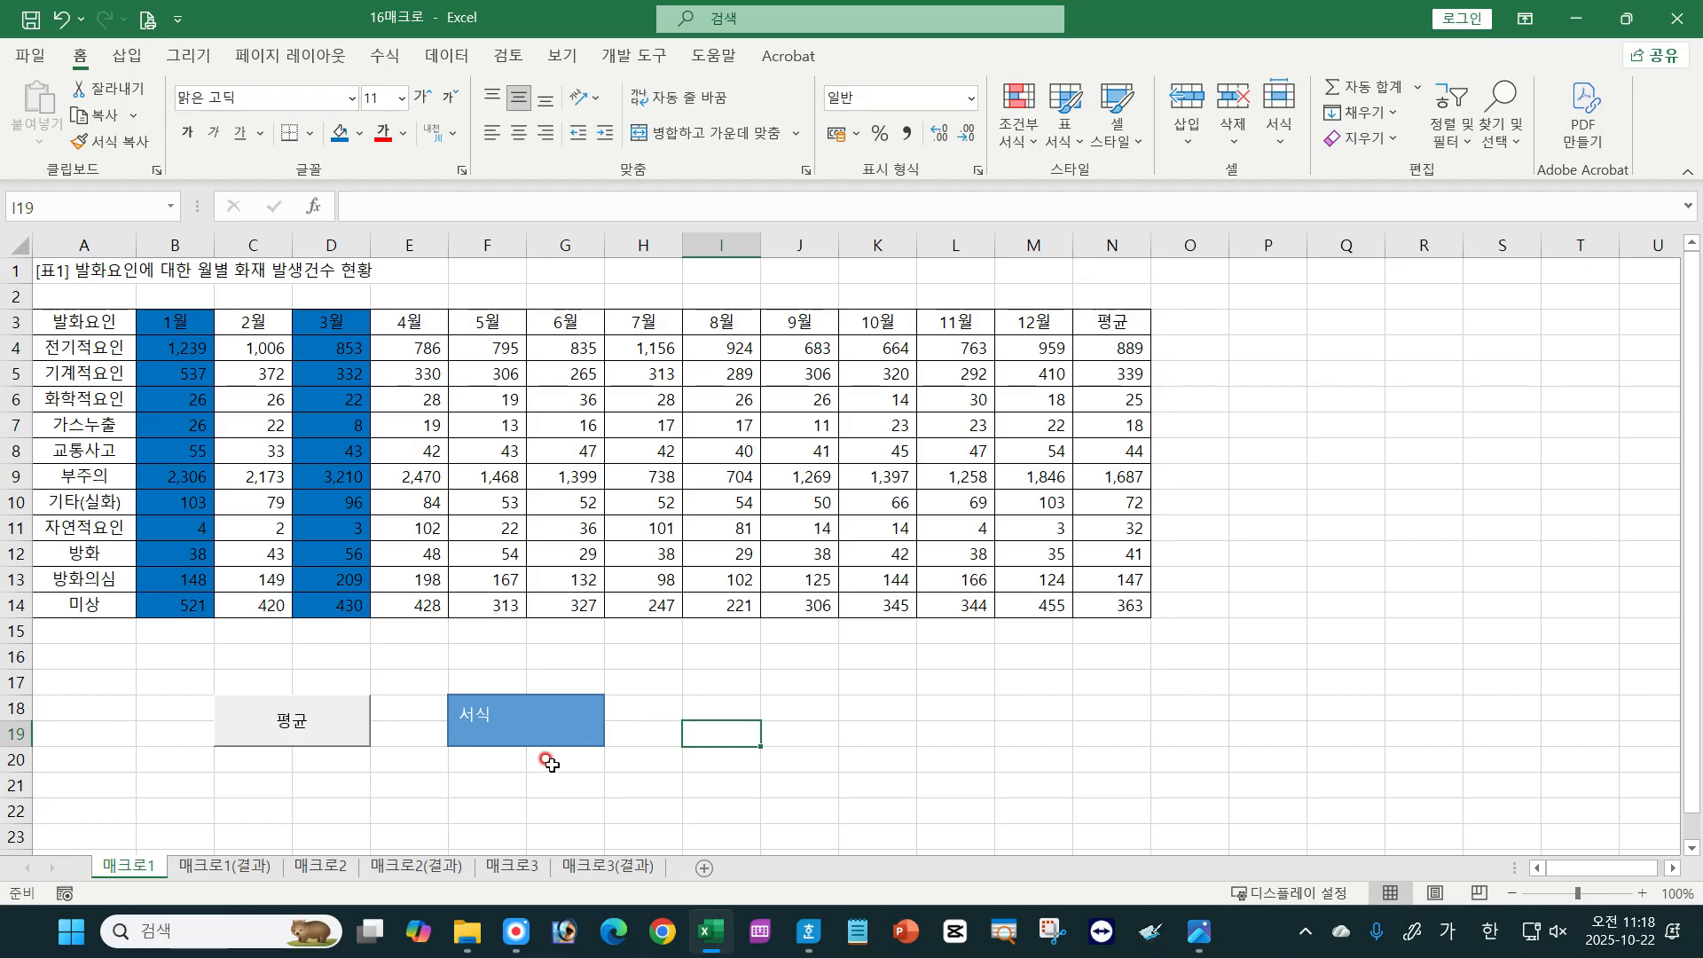
Remove the fill from B3:B14 and D3:D14, and run the 서식 macro from its rectangle to reapply it.
drag(174, 321, 181, 608)
drag(335, 321, 333, 604)
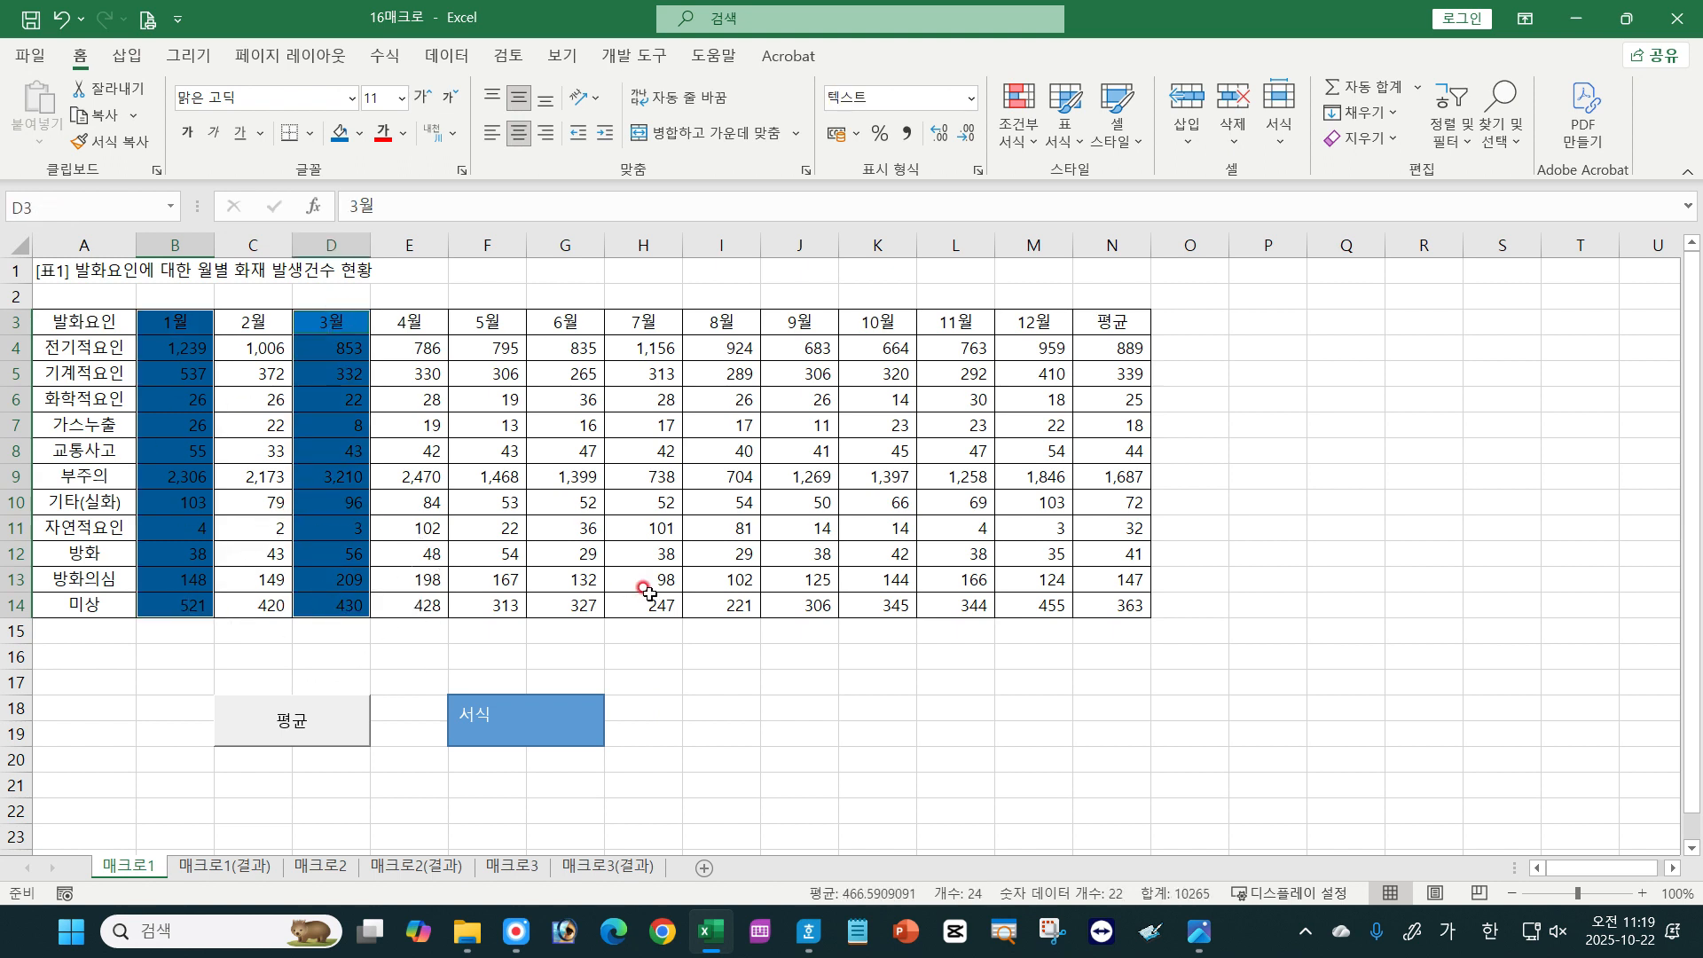
click(359, 132)
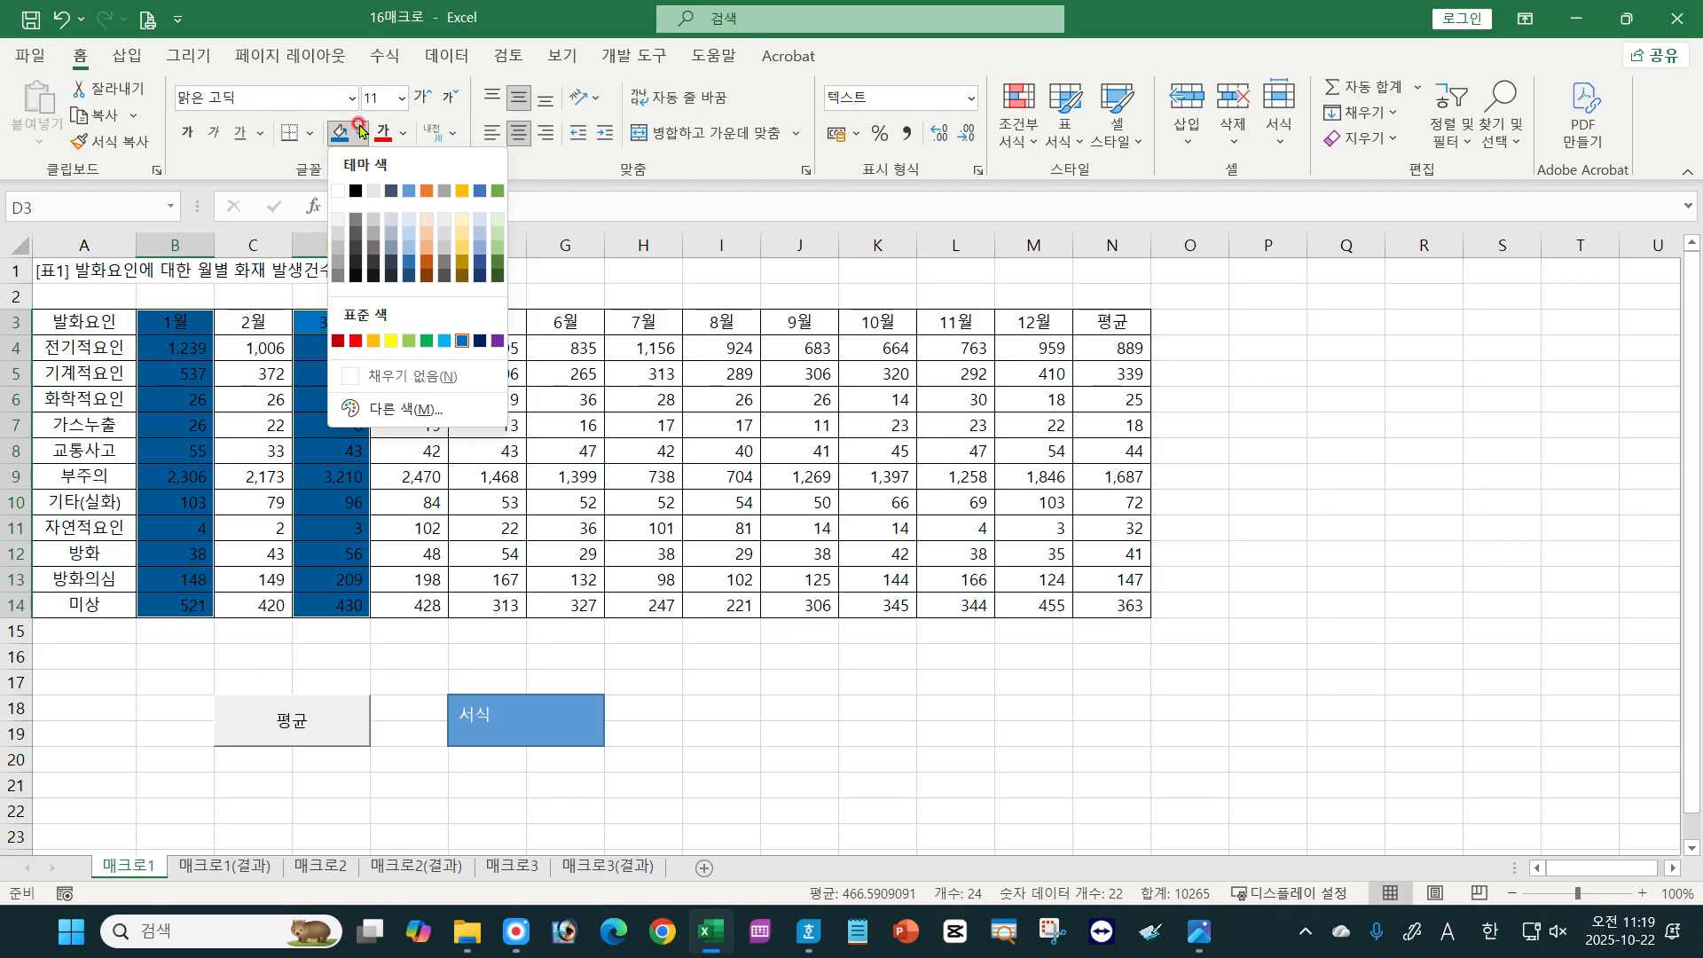
click(387, 380)
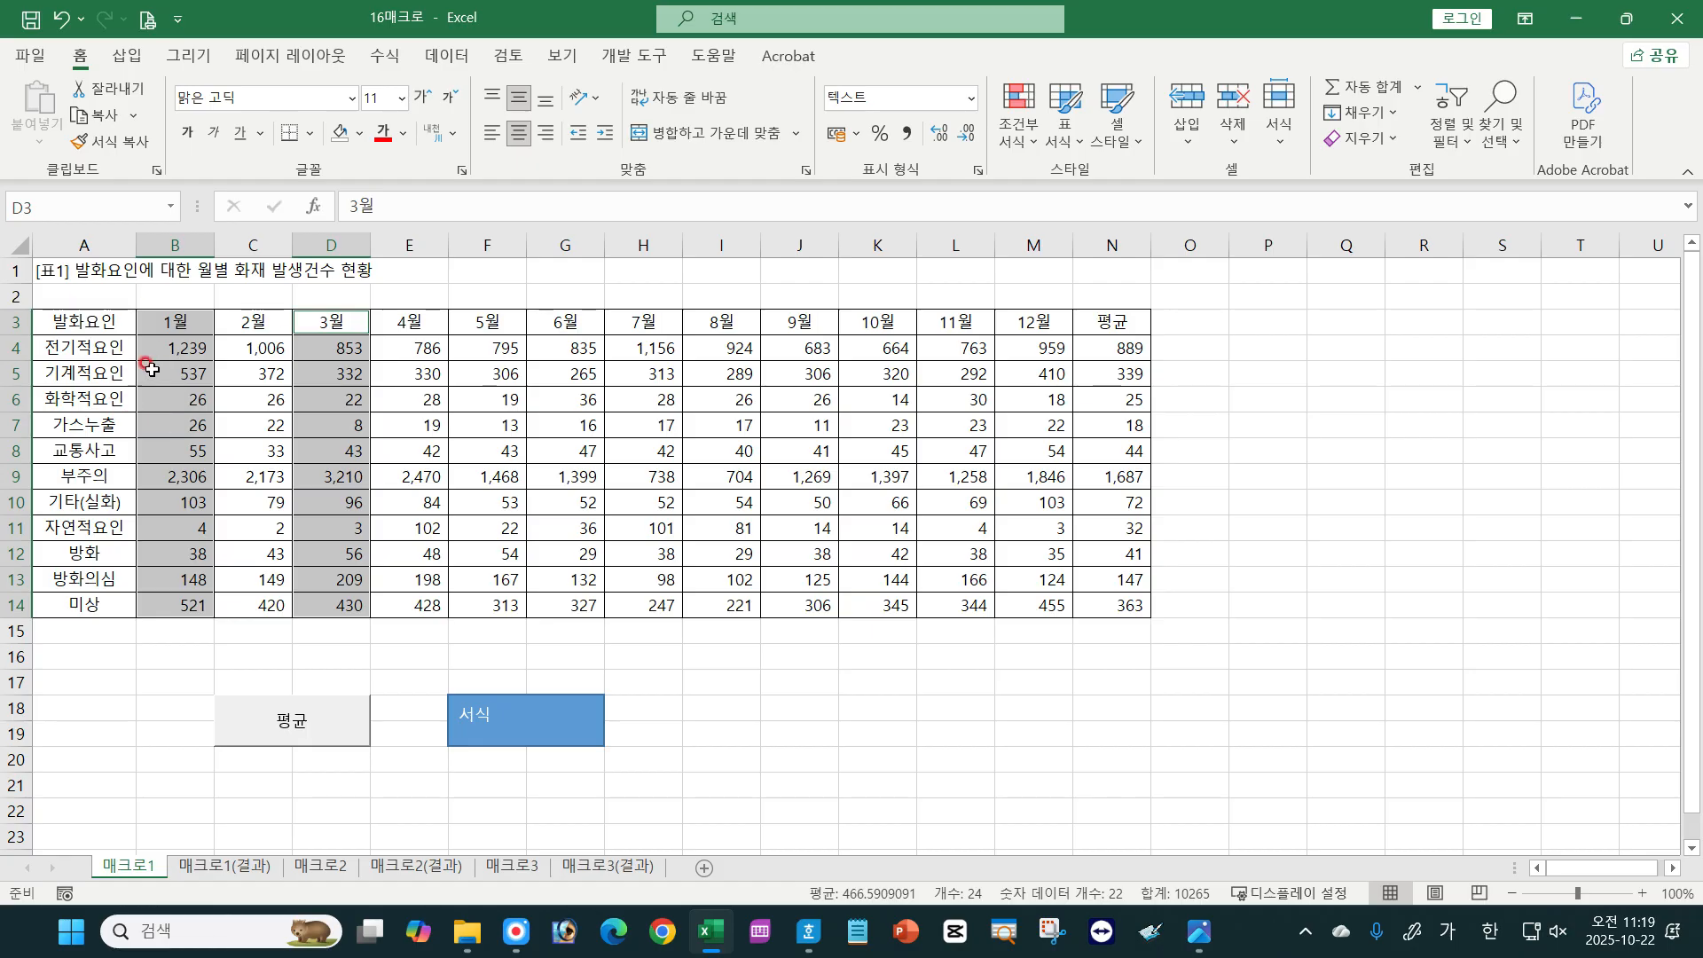
click(501, 456)
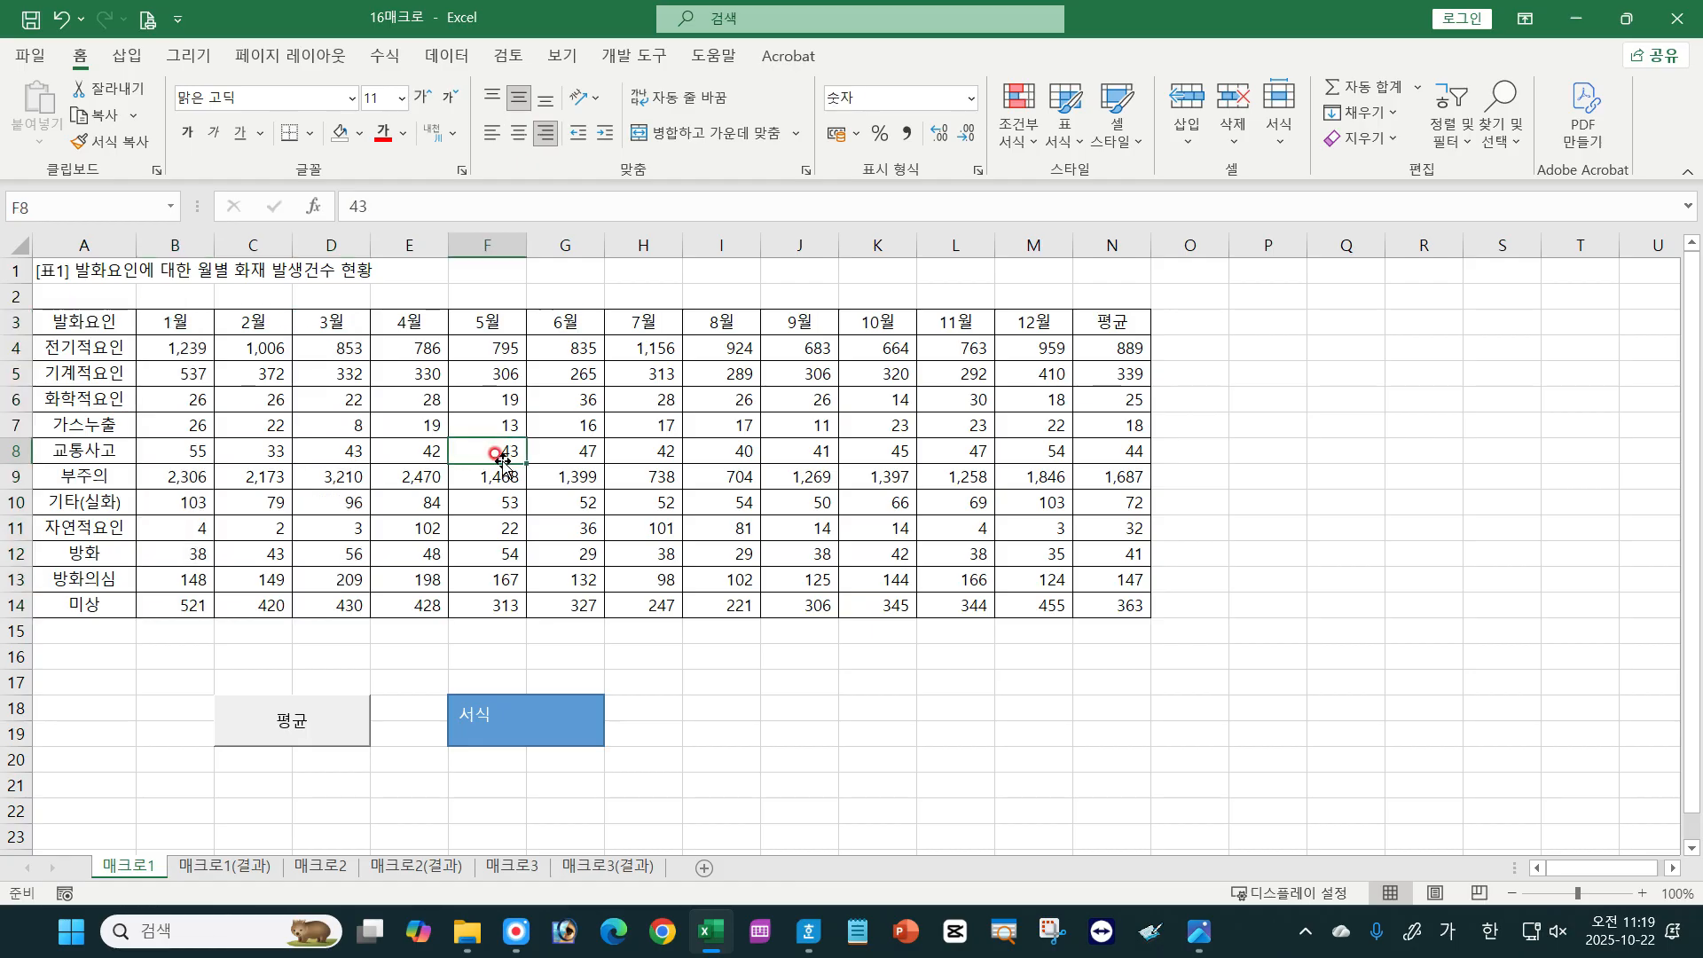
click(508, 732)
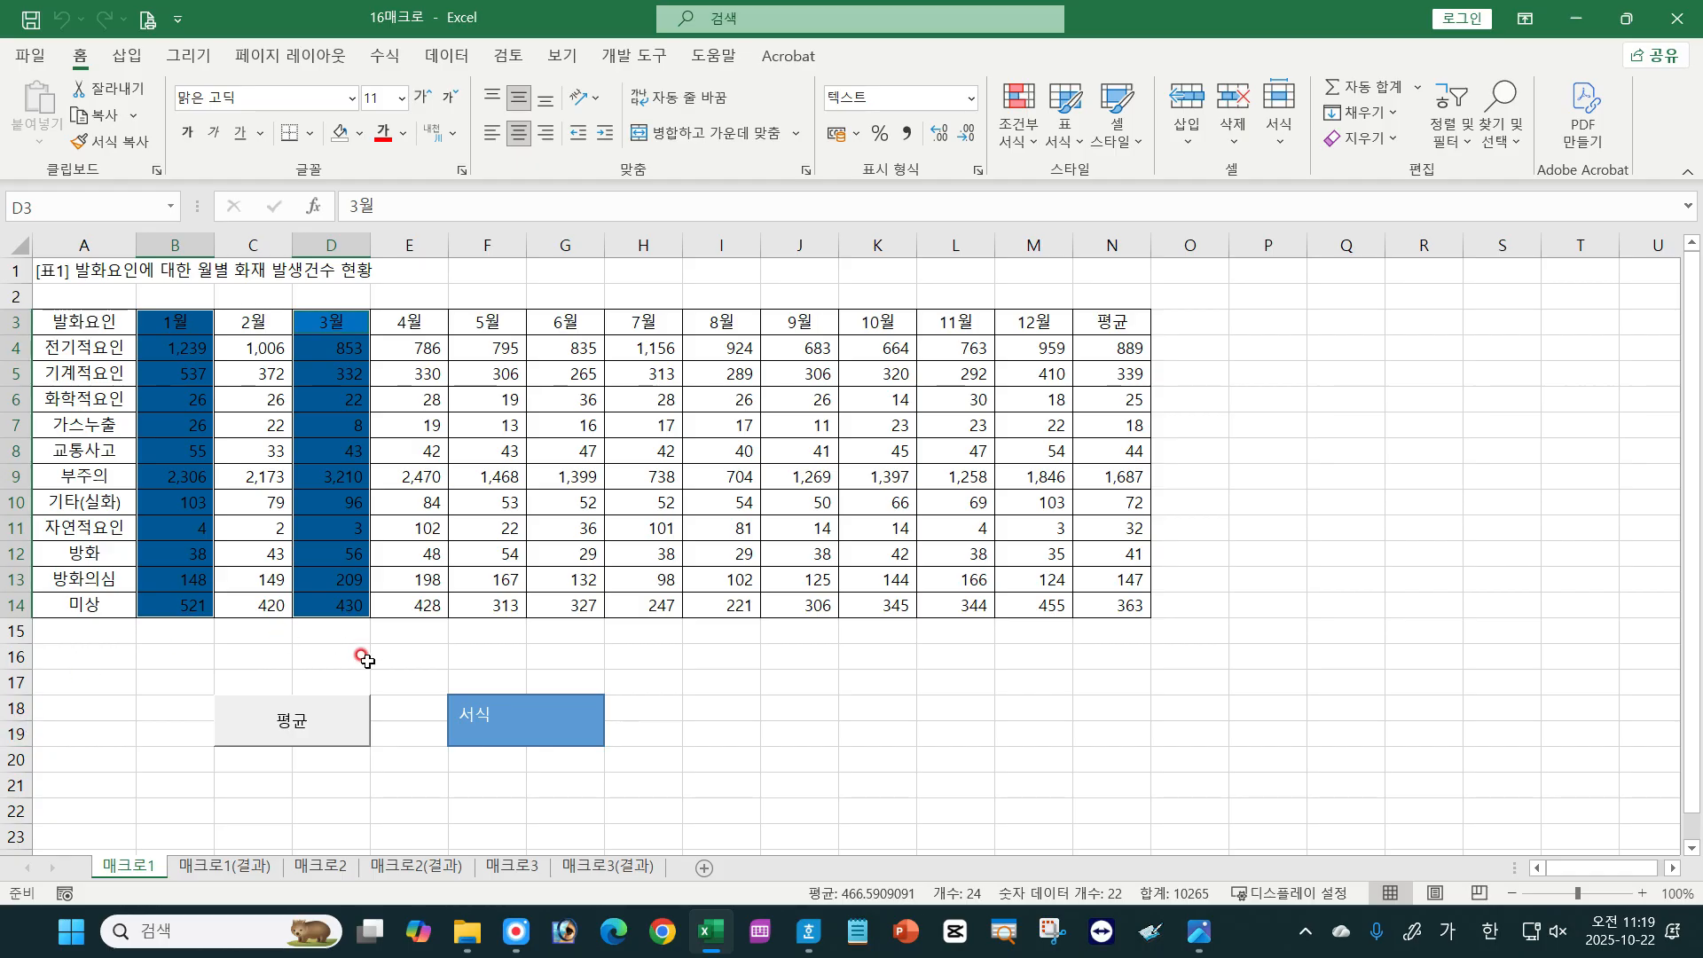
click(855, 732)
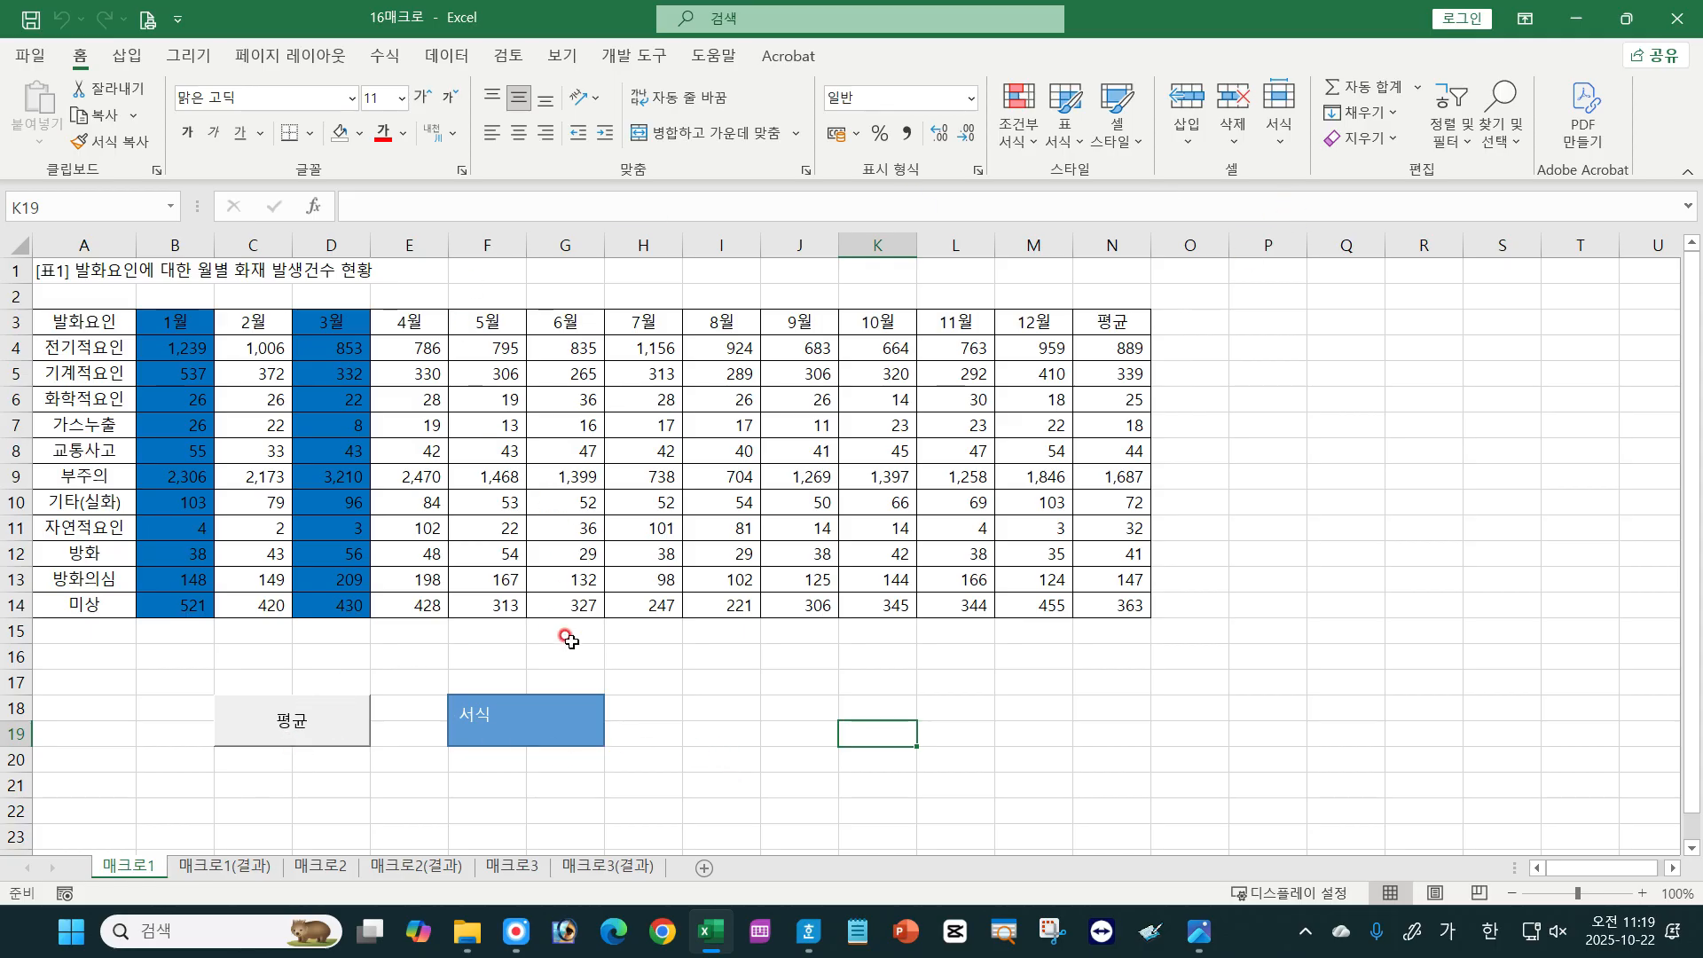
Show the 매크로2 sheet and close the 16매크로.xlsm workbook without saving the changes.
click(319, 867)
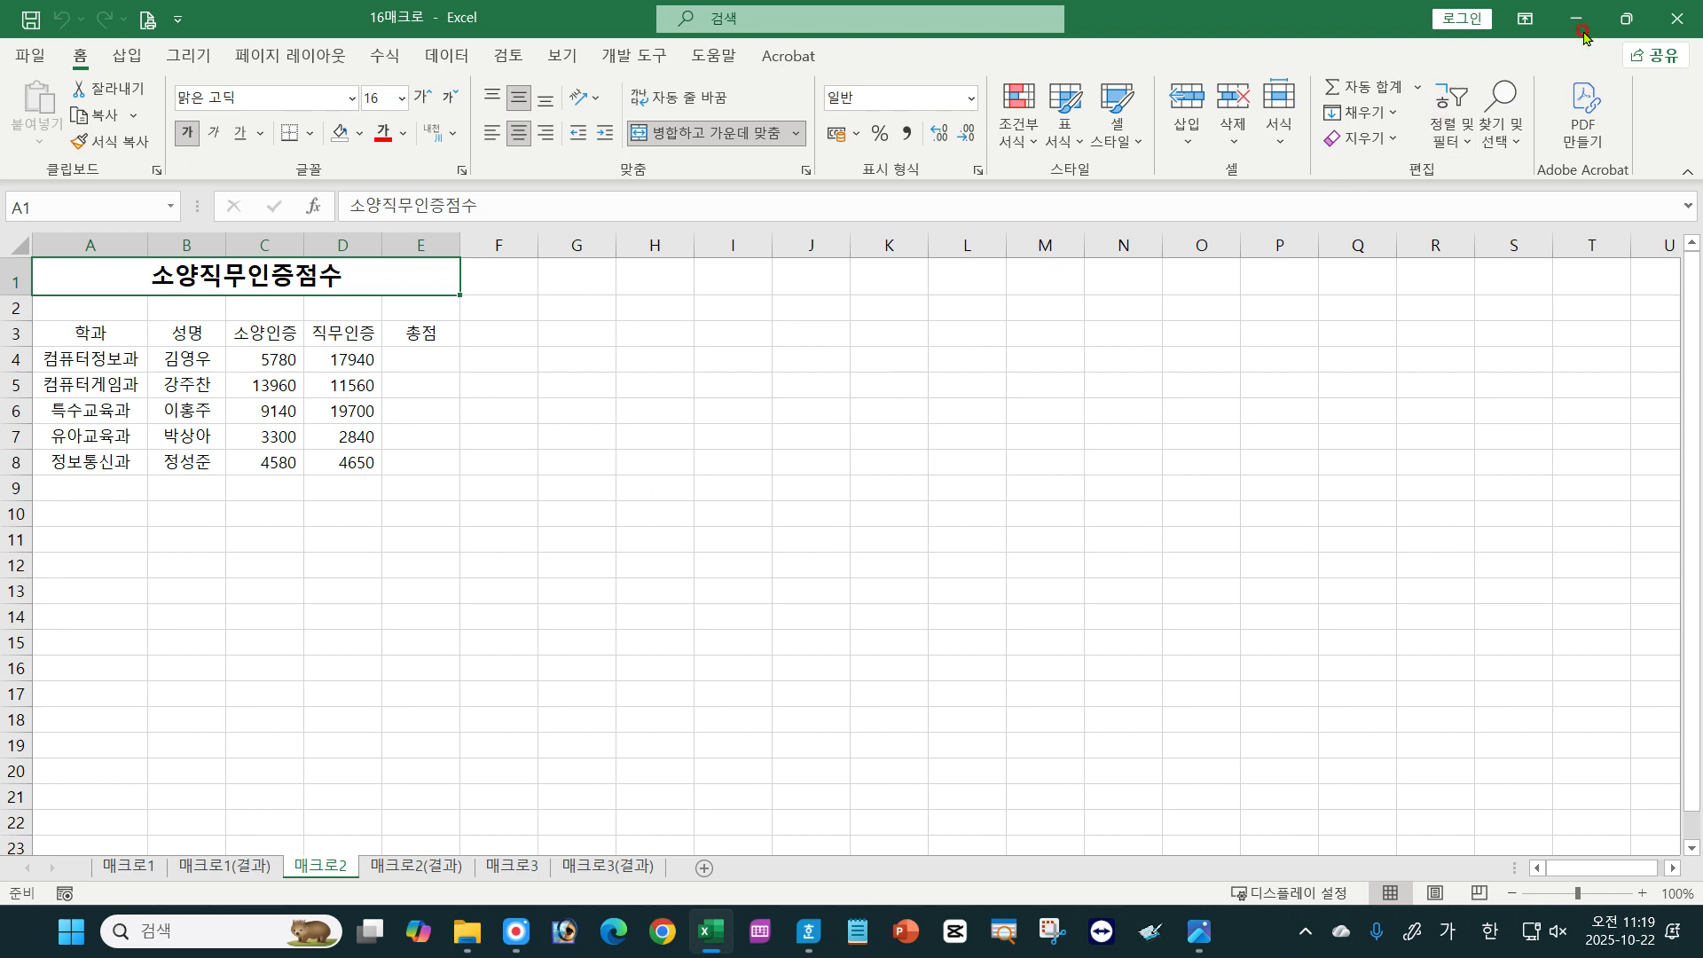
click(1676, 18)
click(848, 487)
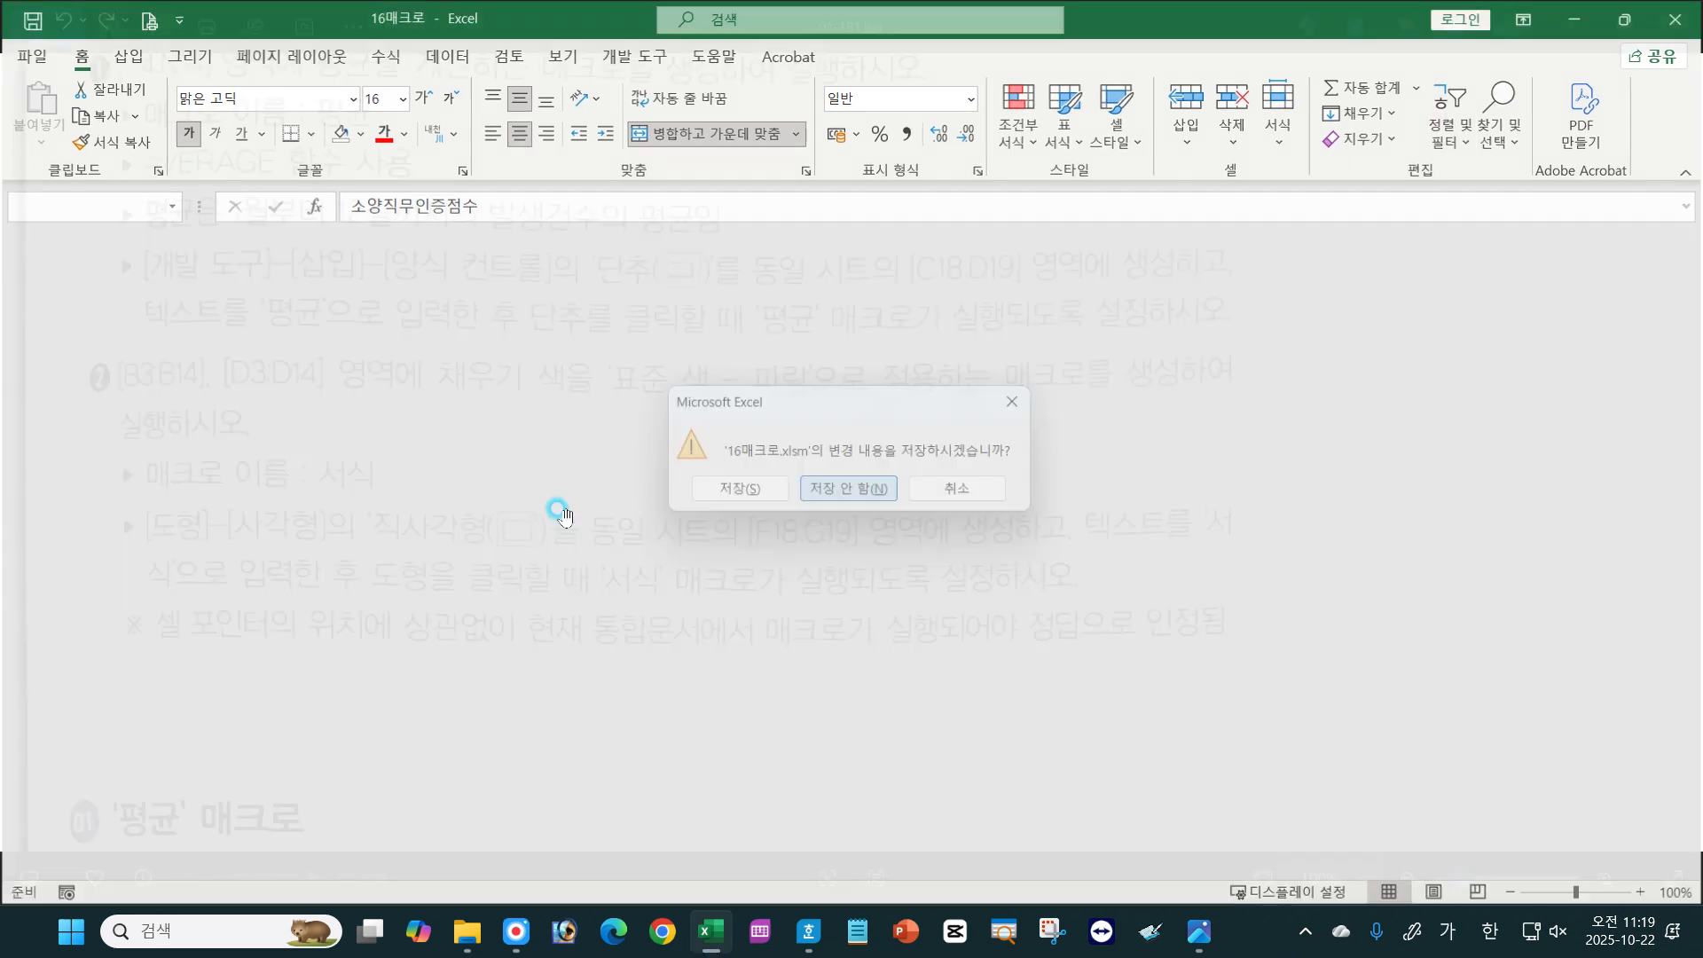